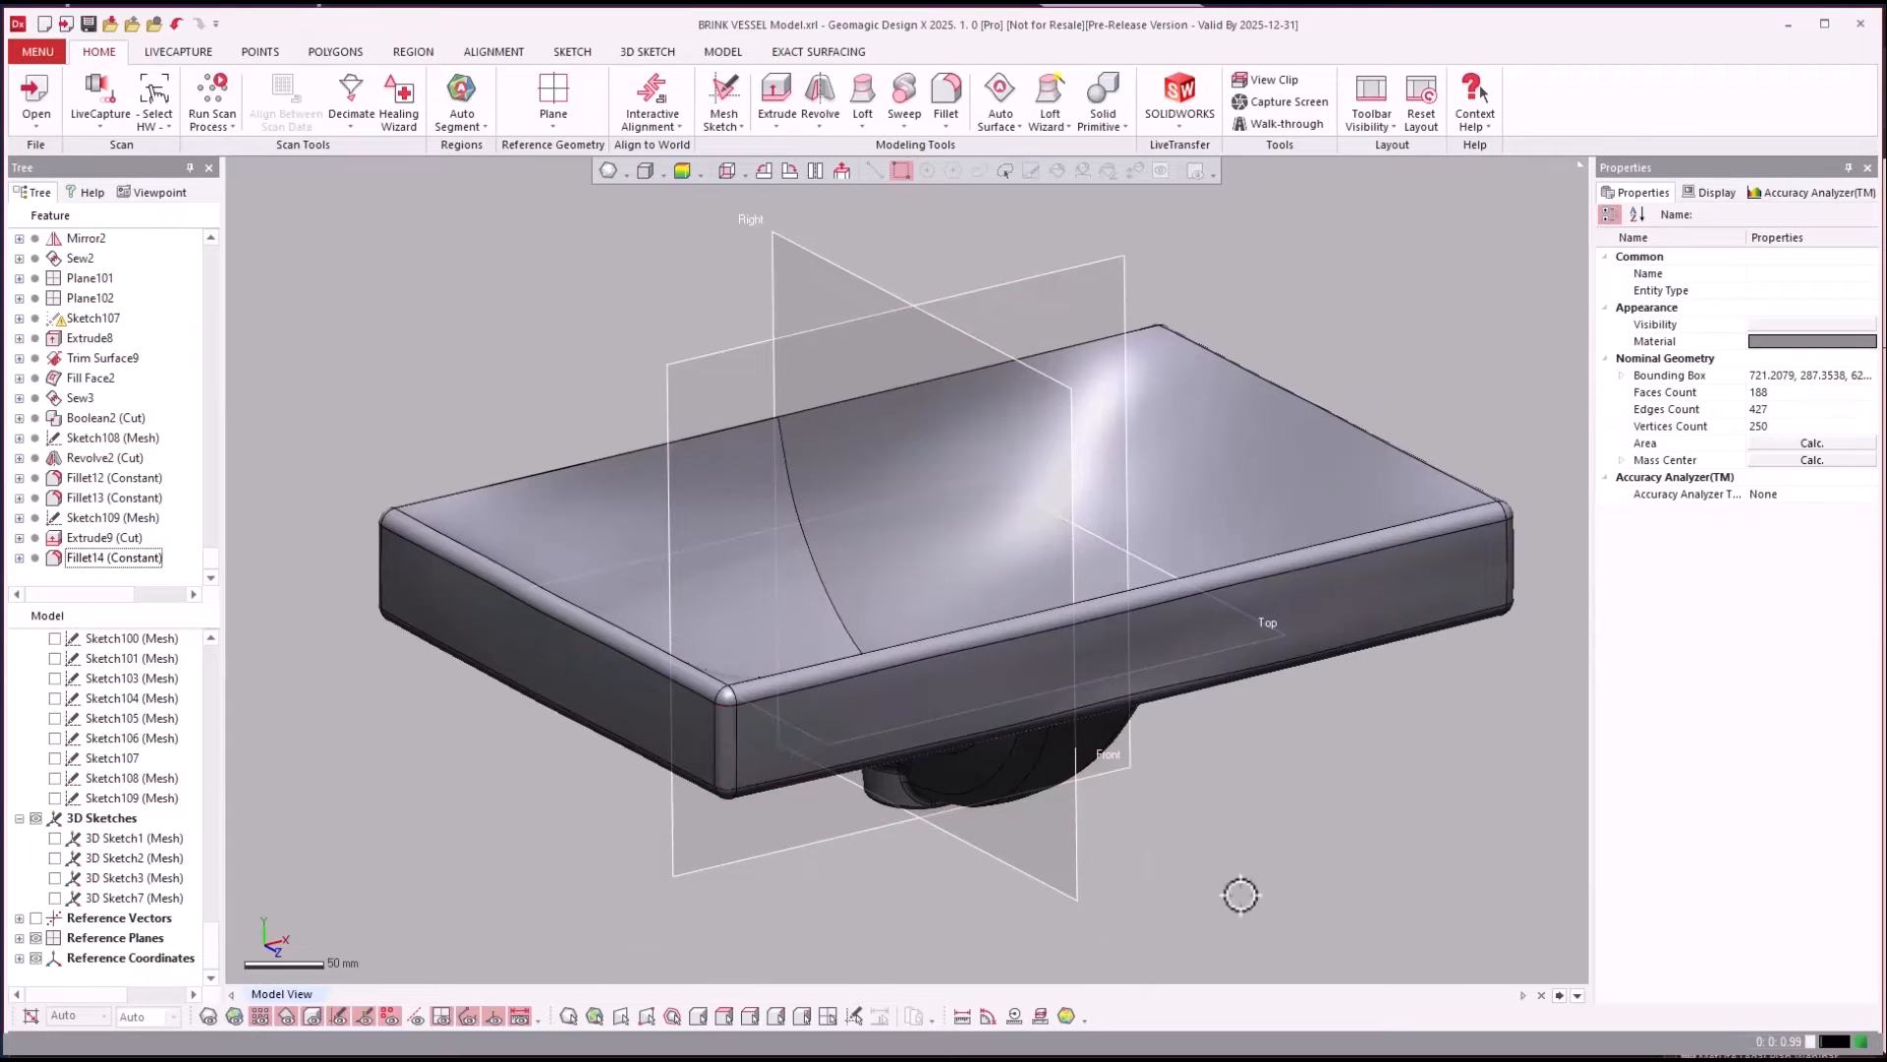
Roll the feature history back to Vector1.
click(120, 417)
scroll(120, 427, up, 10)
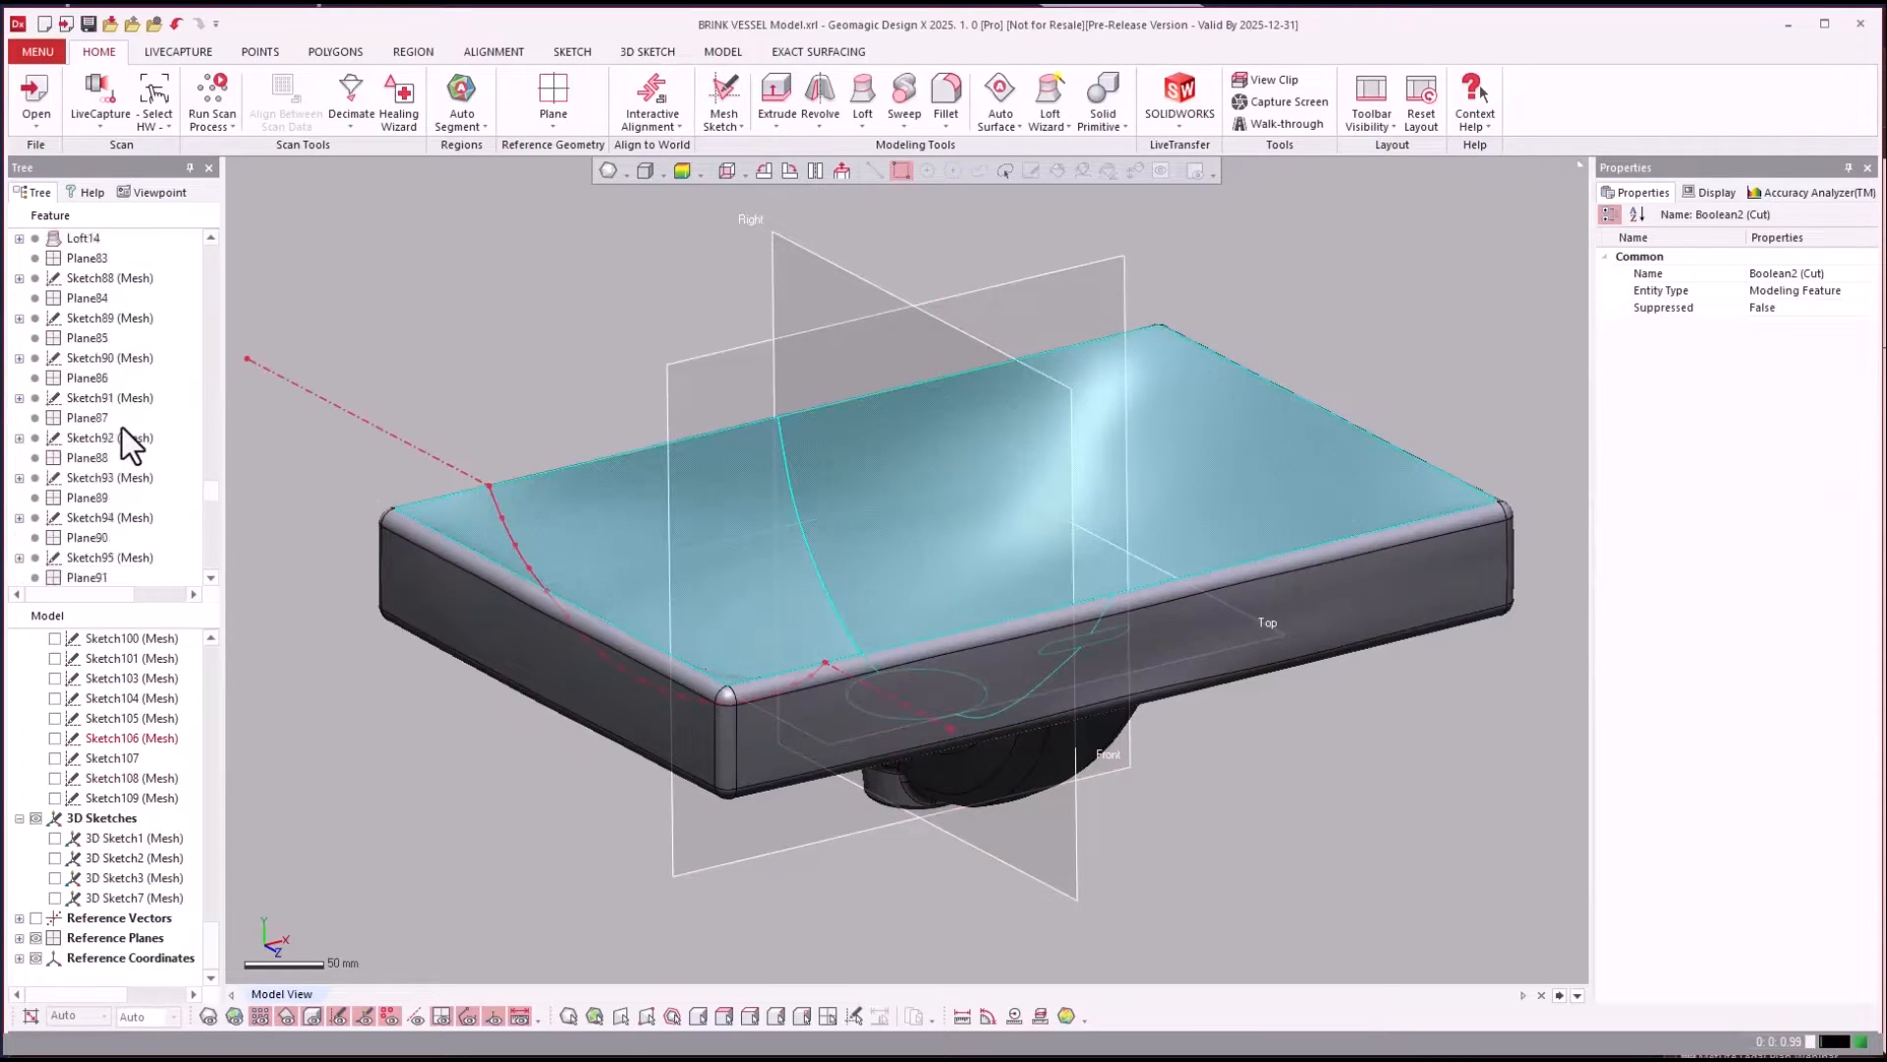
scroll(120, 428, up, 20)
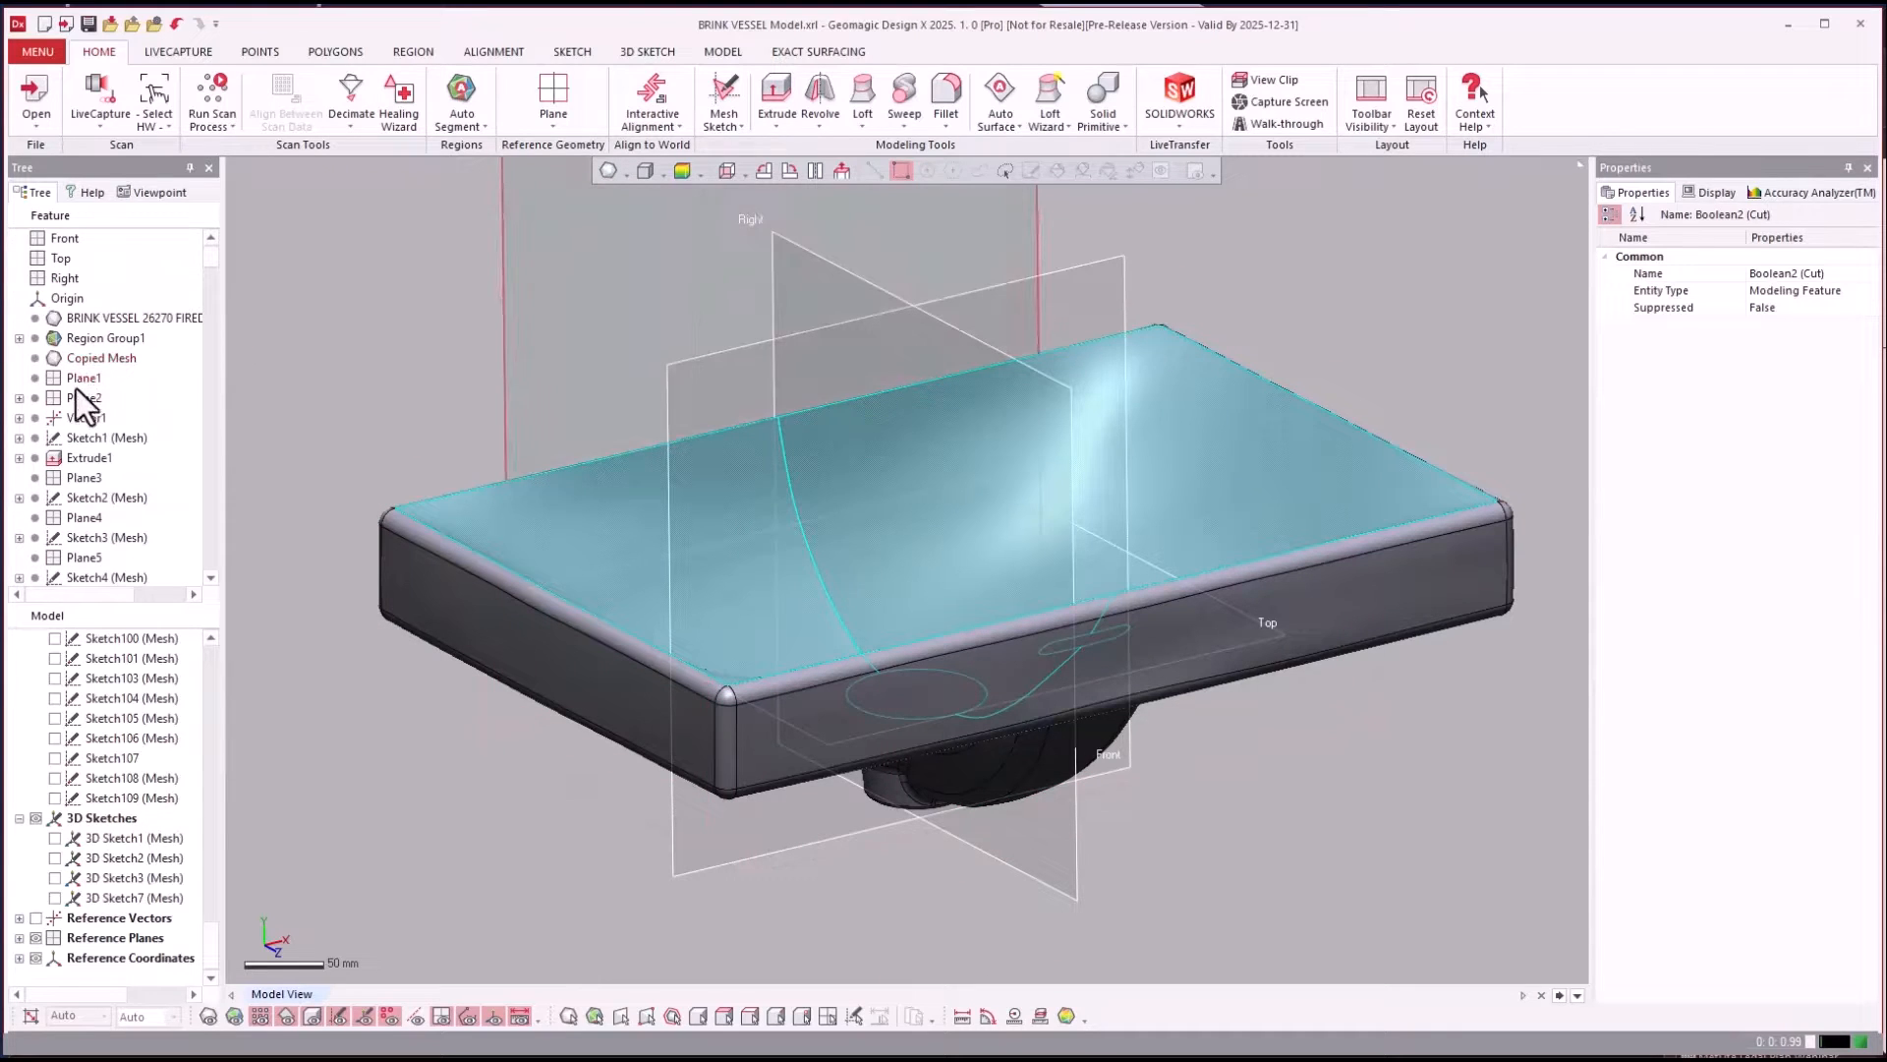
click(79, 419)
right_click(81, 419)
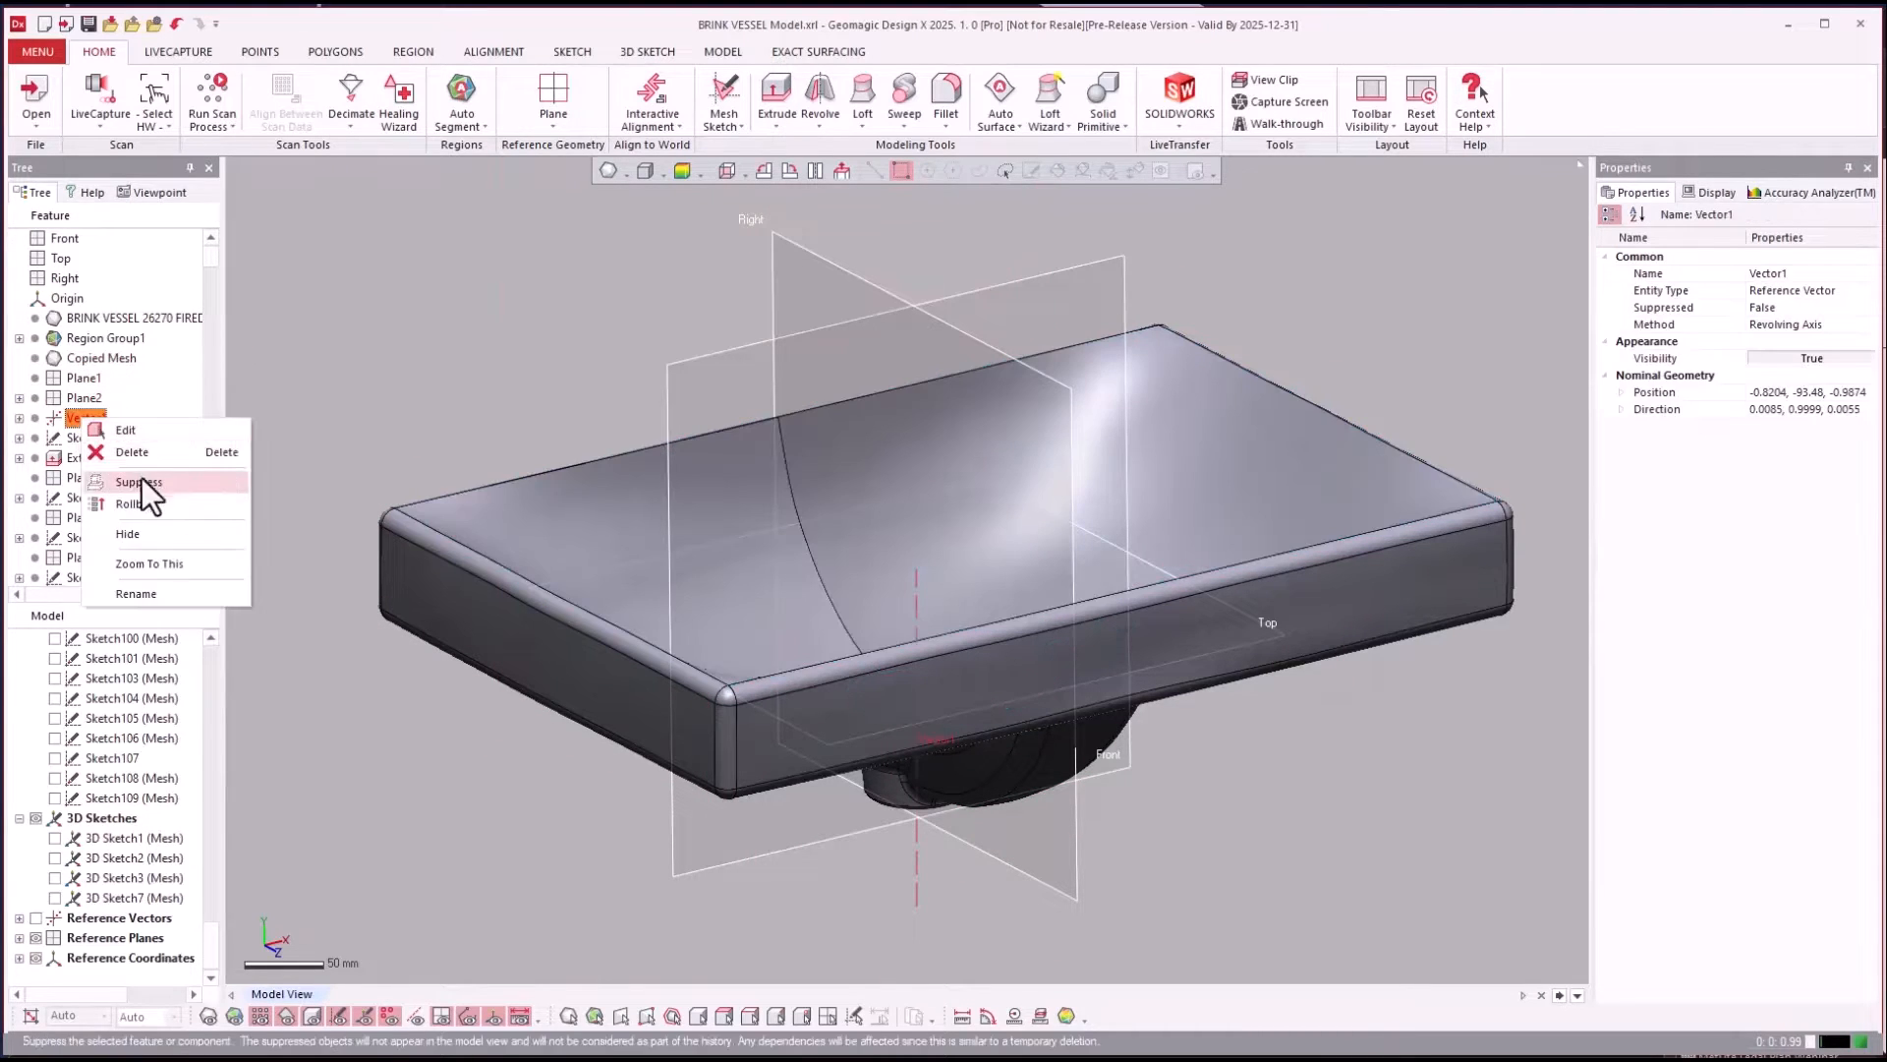
click(137, 503)
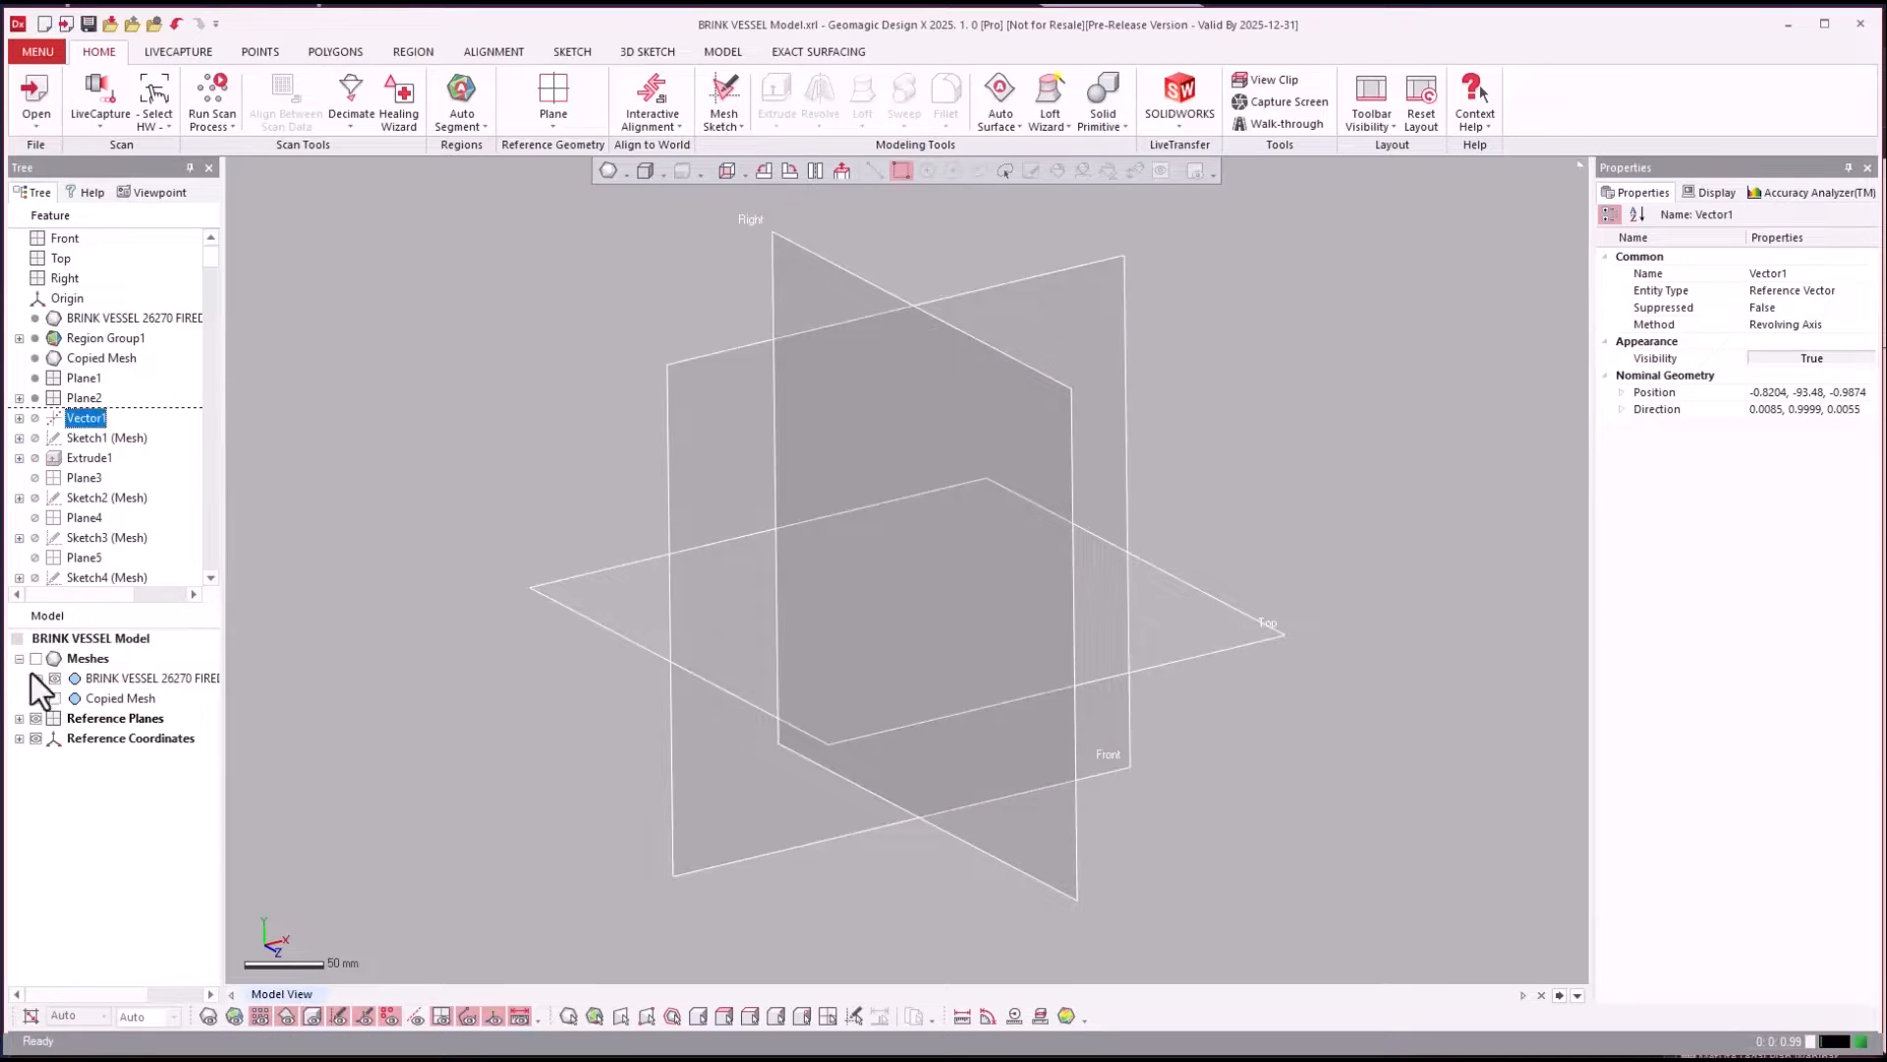
Show the scan meshes and inspect the vessel's basin from above.
click(36, 659)
right_drag(392, 412, 957, 767)
key(ctrl+0)
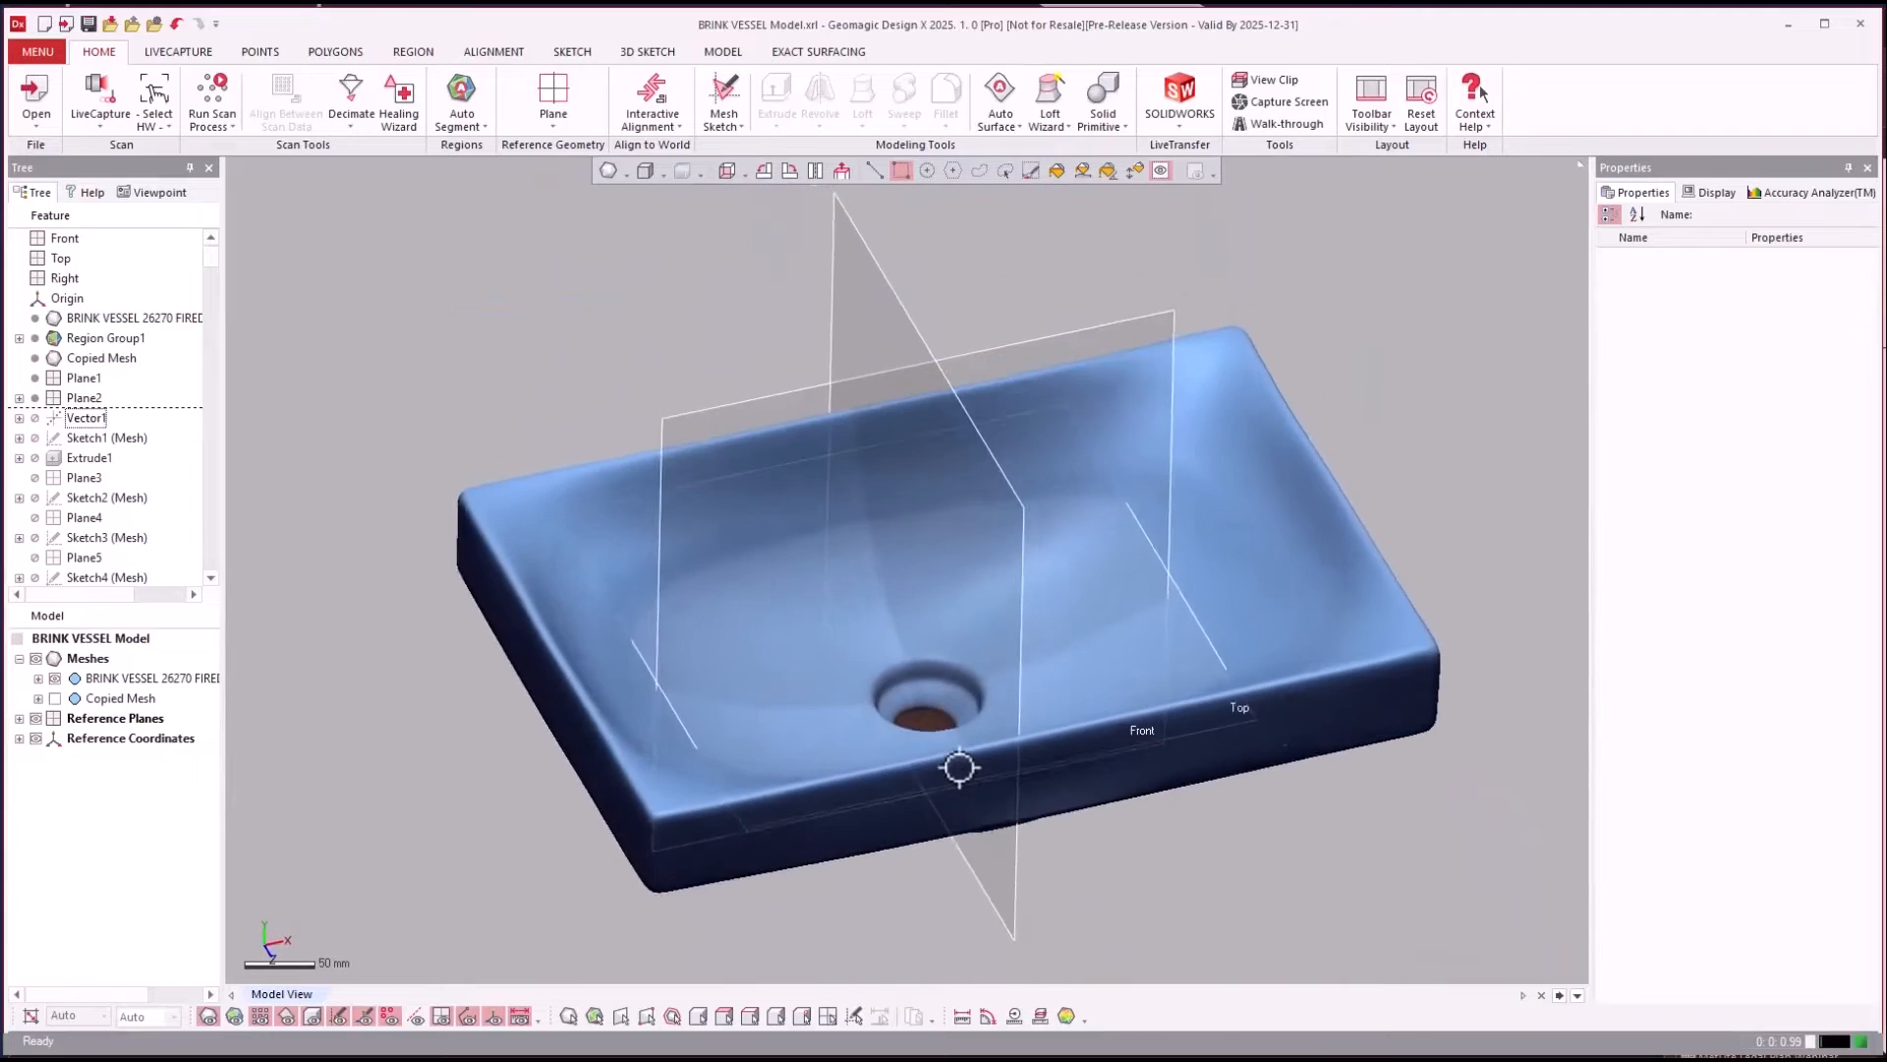
Roll the history forward to Extrude1 and review its base outline in Sketch1 (Mesh), exiting the sketch without changes.
double_click(78, 458)
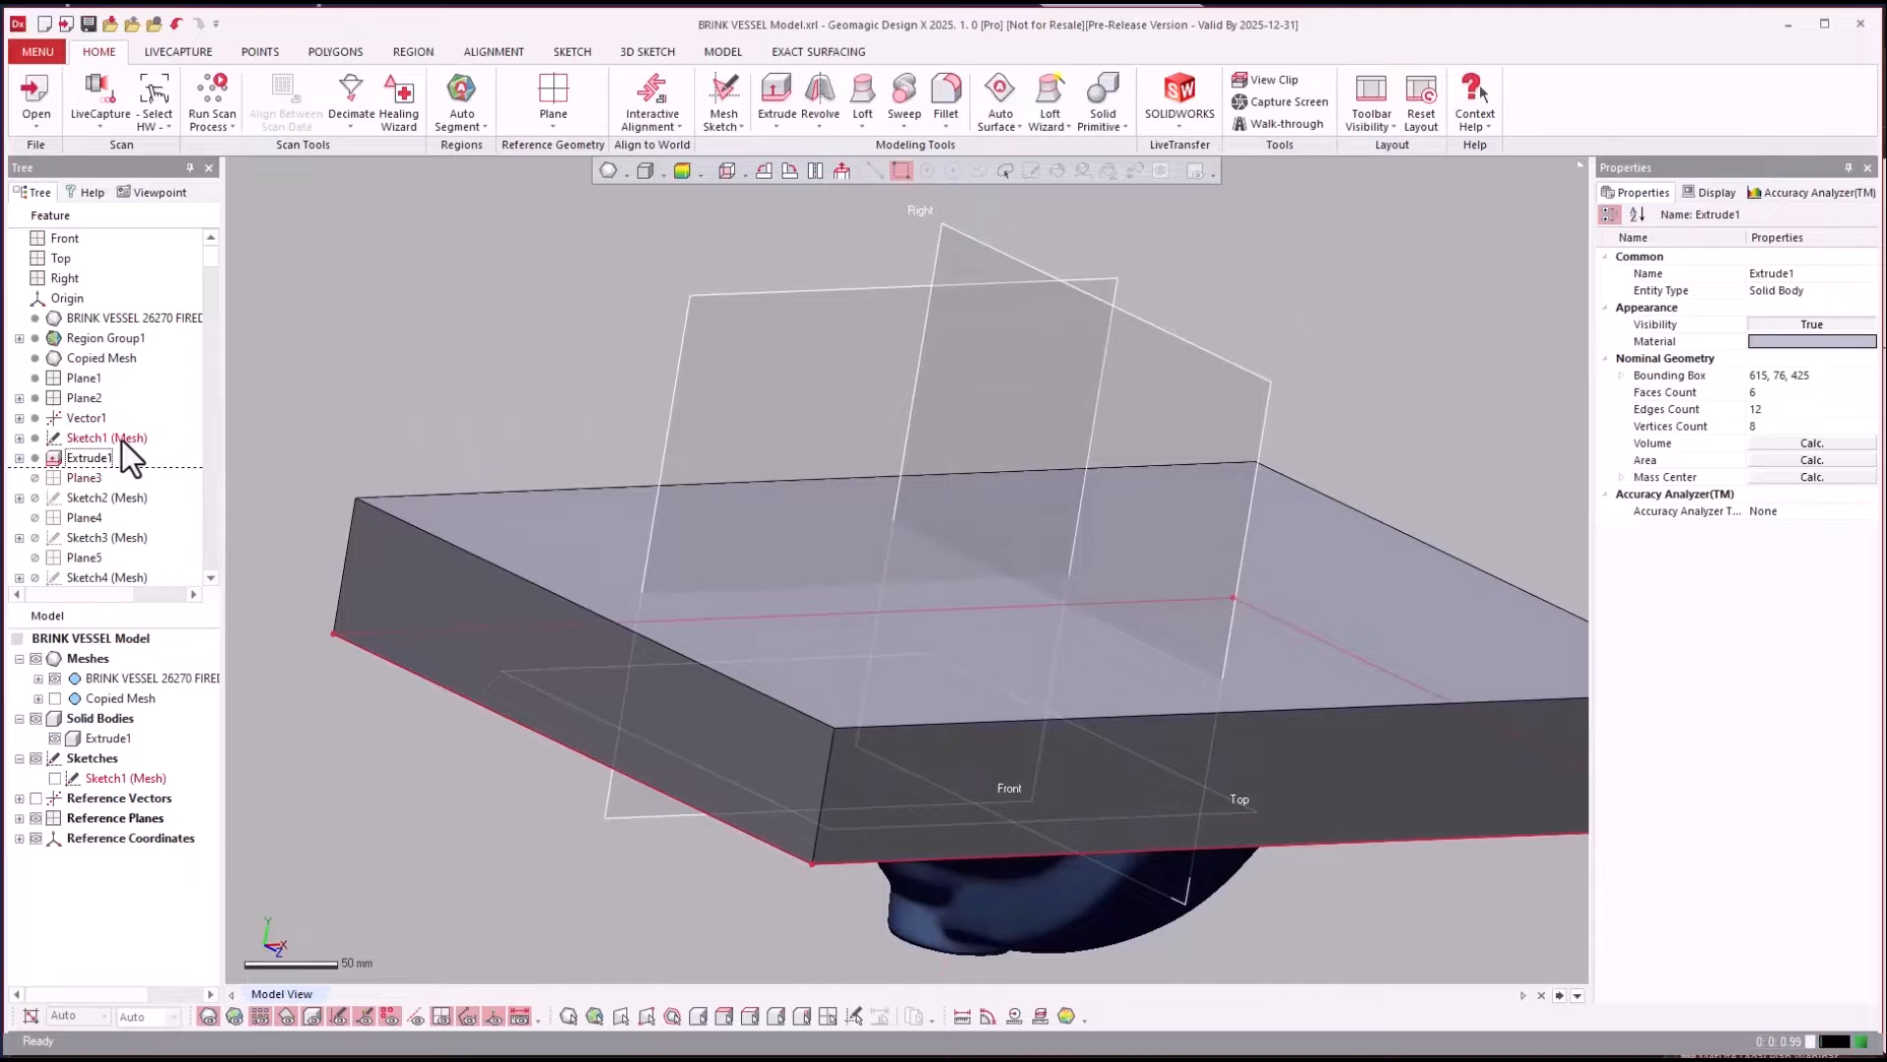
right_click(119, 442)
click(185, 450)
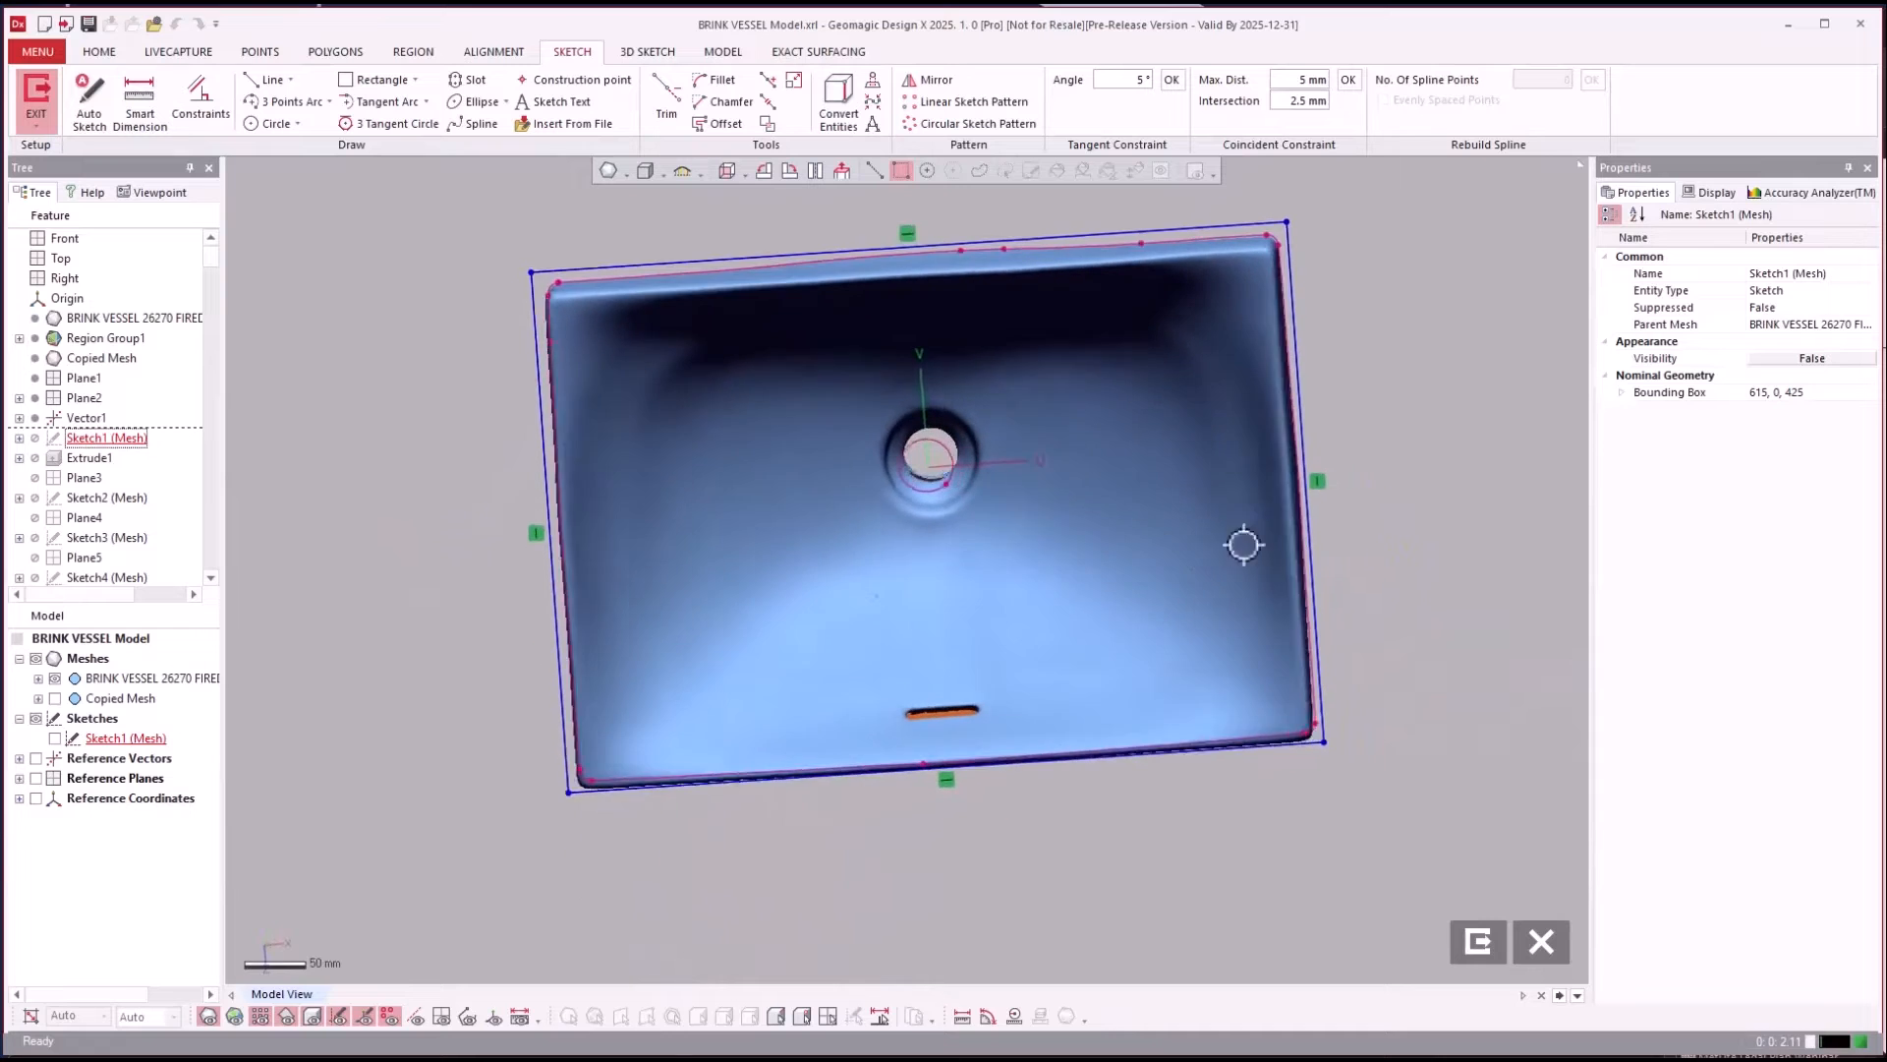
click(1476, 943)
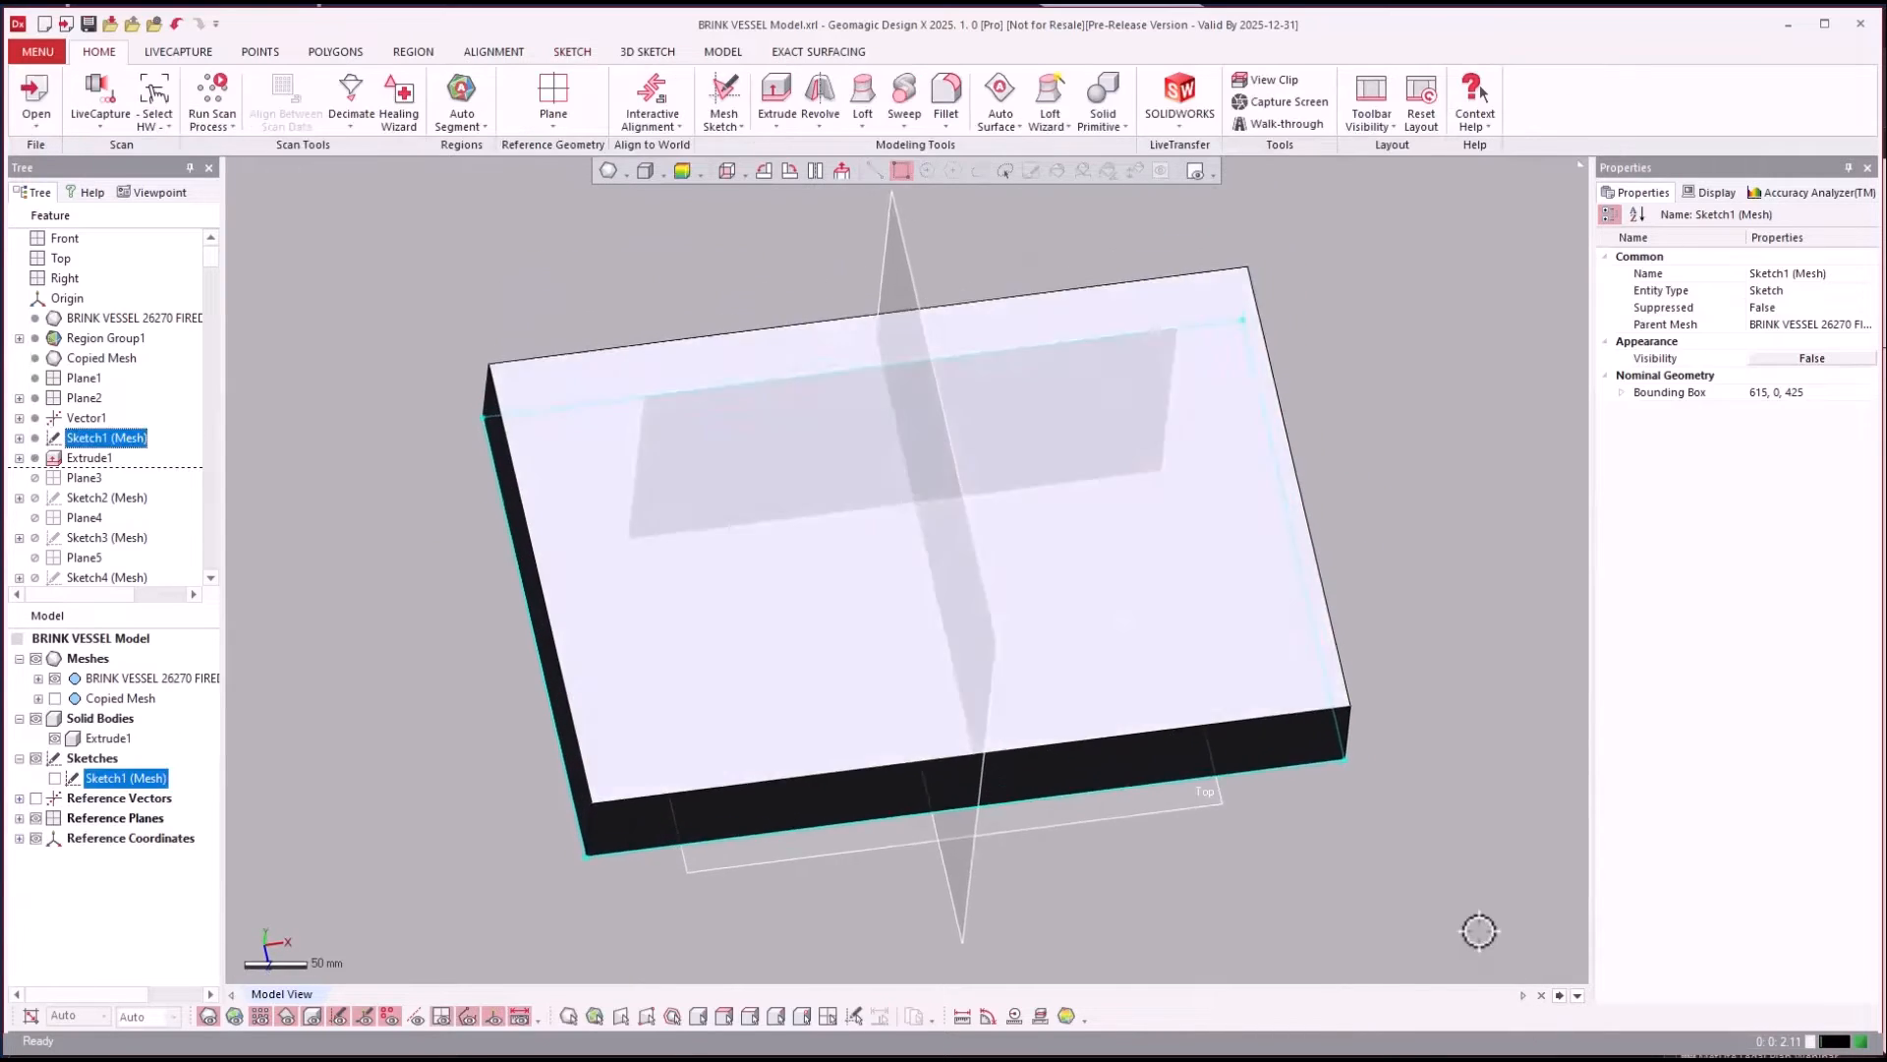
Display the scan mesh without the solid body and examine the vessel's side walls and underside.
scroll(126, 497, down, 10)
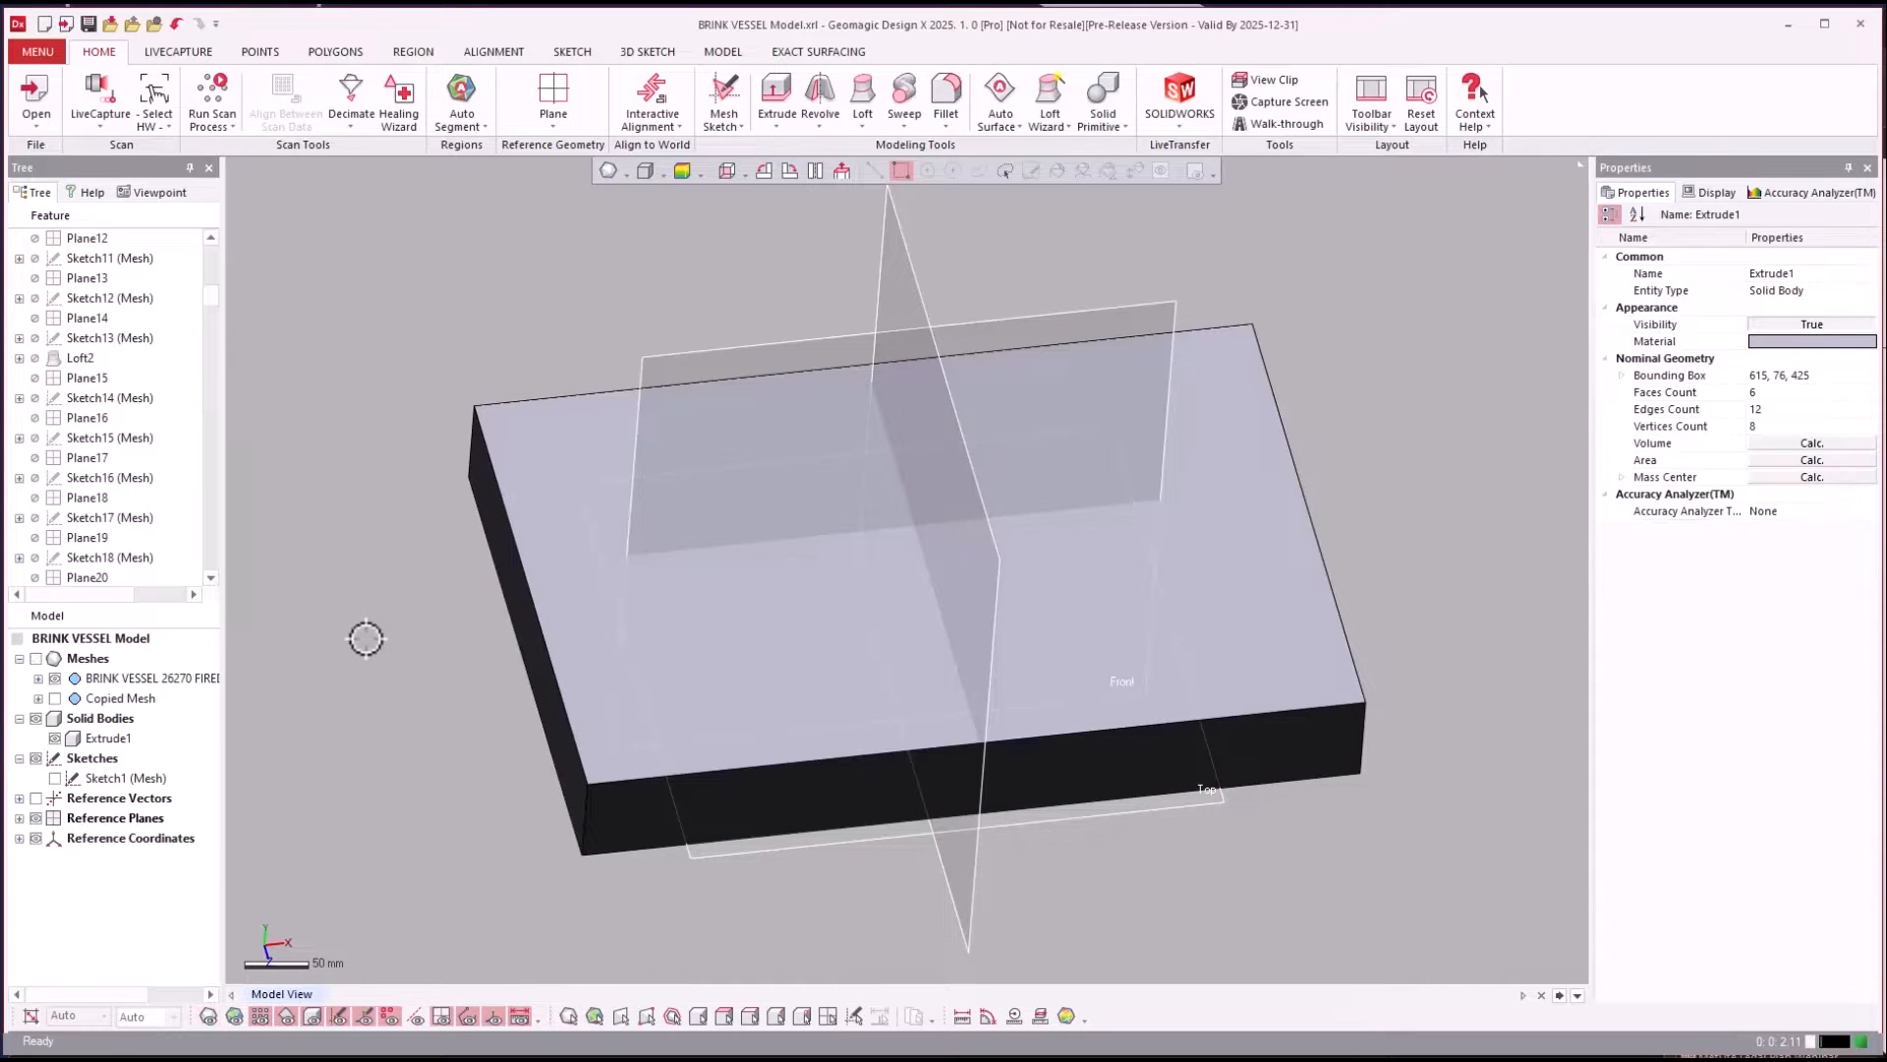
key(ctrl+1)
scroll(639, 688, up, 3)
mouse_move(654, 723)
right_down()
mouse_move(750, 636)
mouse_move(691, 428)
mouse_move(463, 358)
mouse_move(771, 438)
mouse_move(522, 425)
mouse_move(446, 476)
mouse_move(503, 490)
mouse_move(594, 274)
mouse_move(628, 245)
mouse_move(613, 251)
right_up()
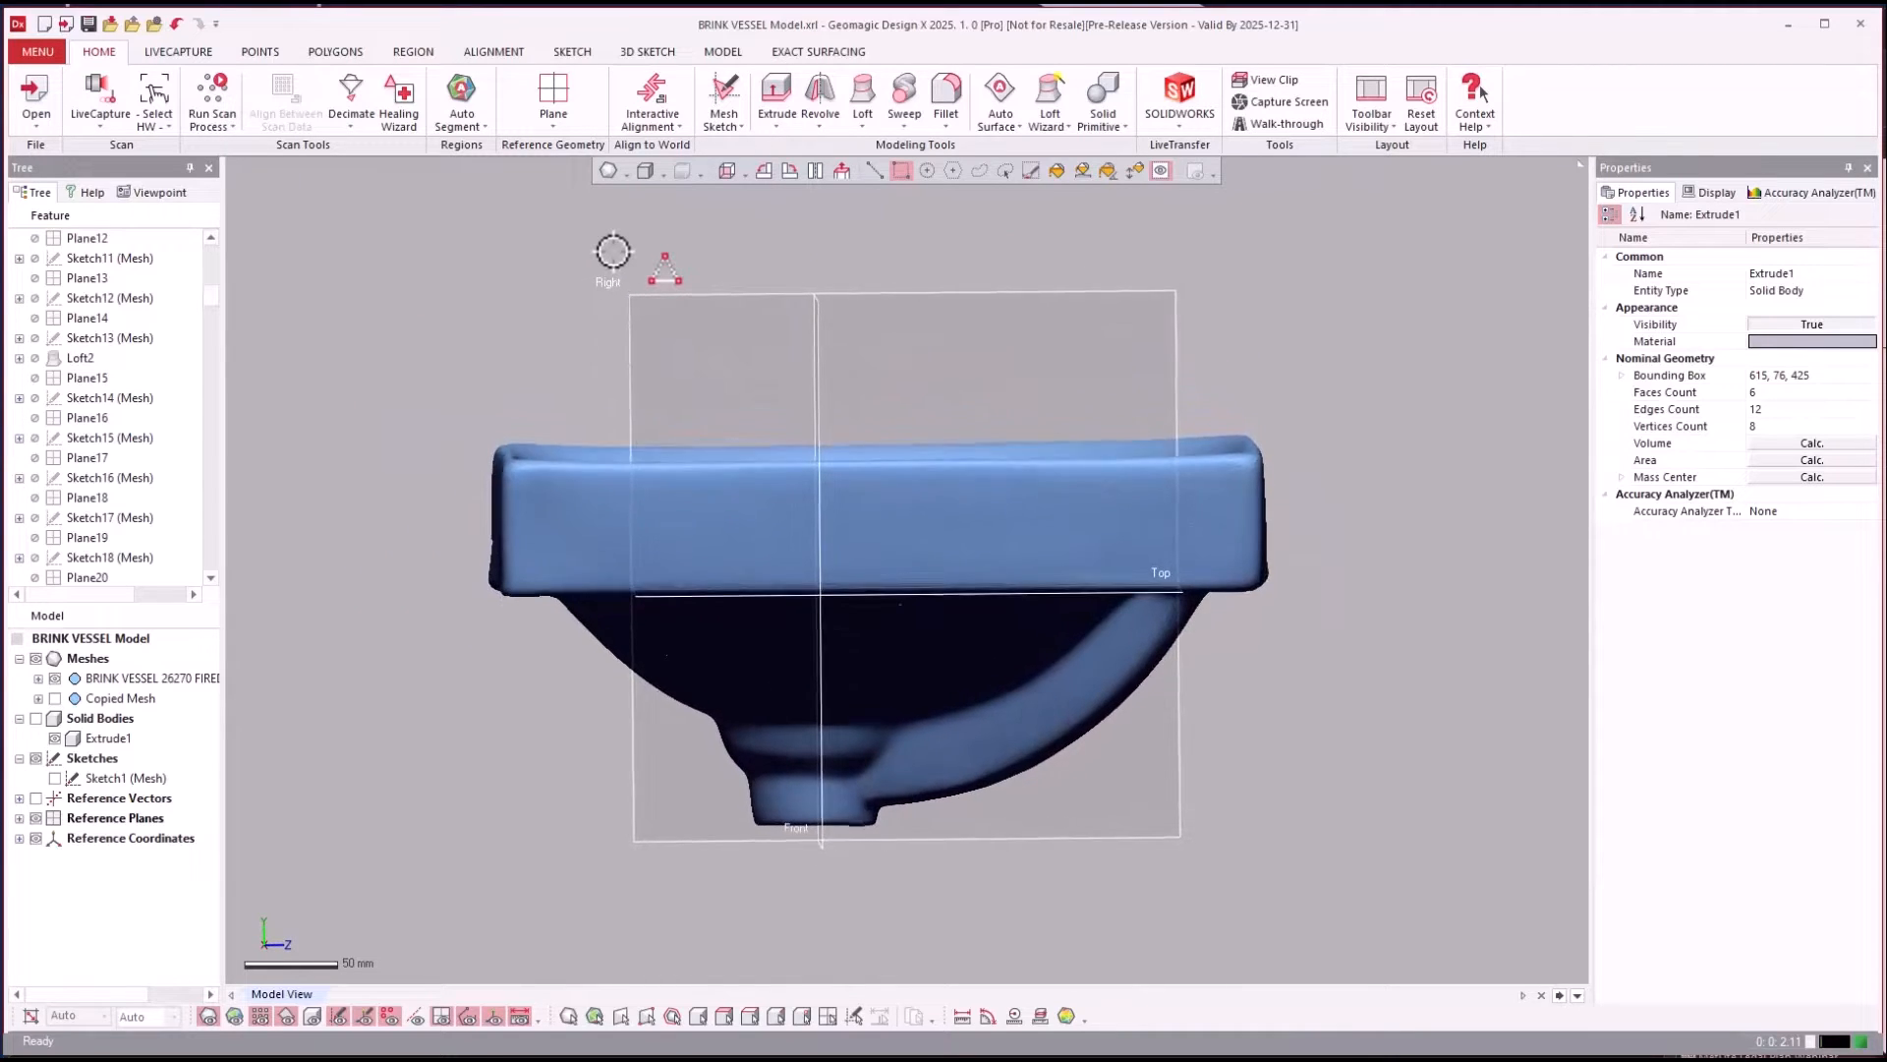
right_drag(613, 252, 447, 376)
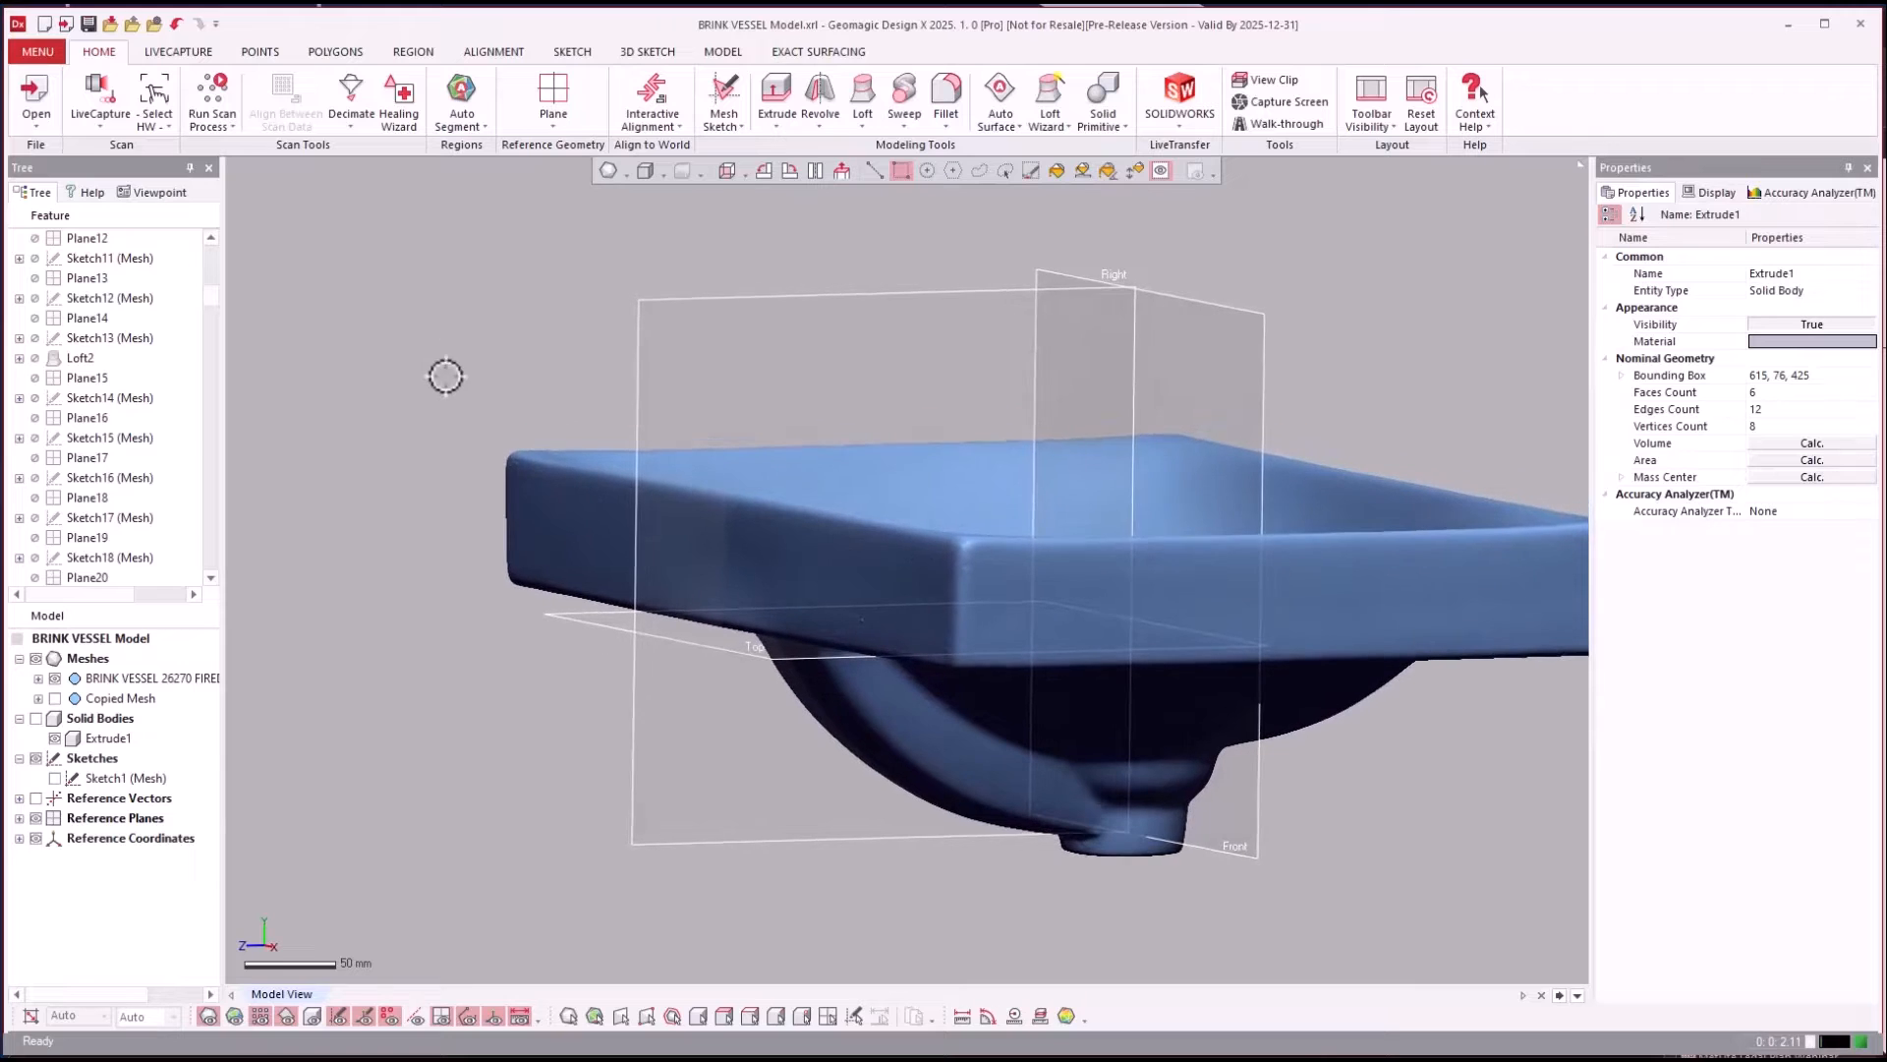
Roll the feature history forward to Loft4.
scroll(216, 272, up, 8)
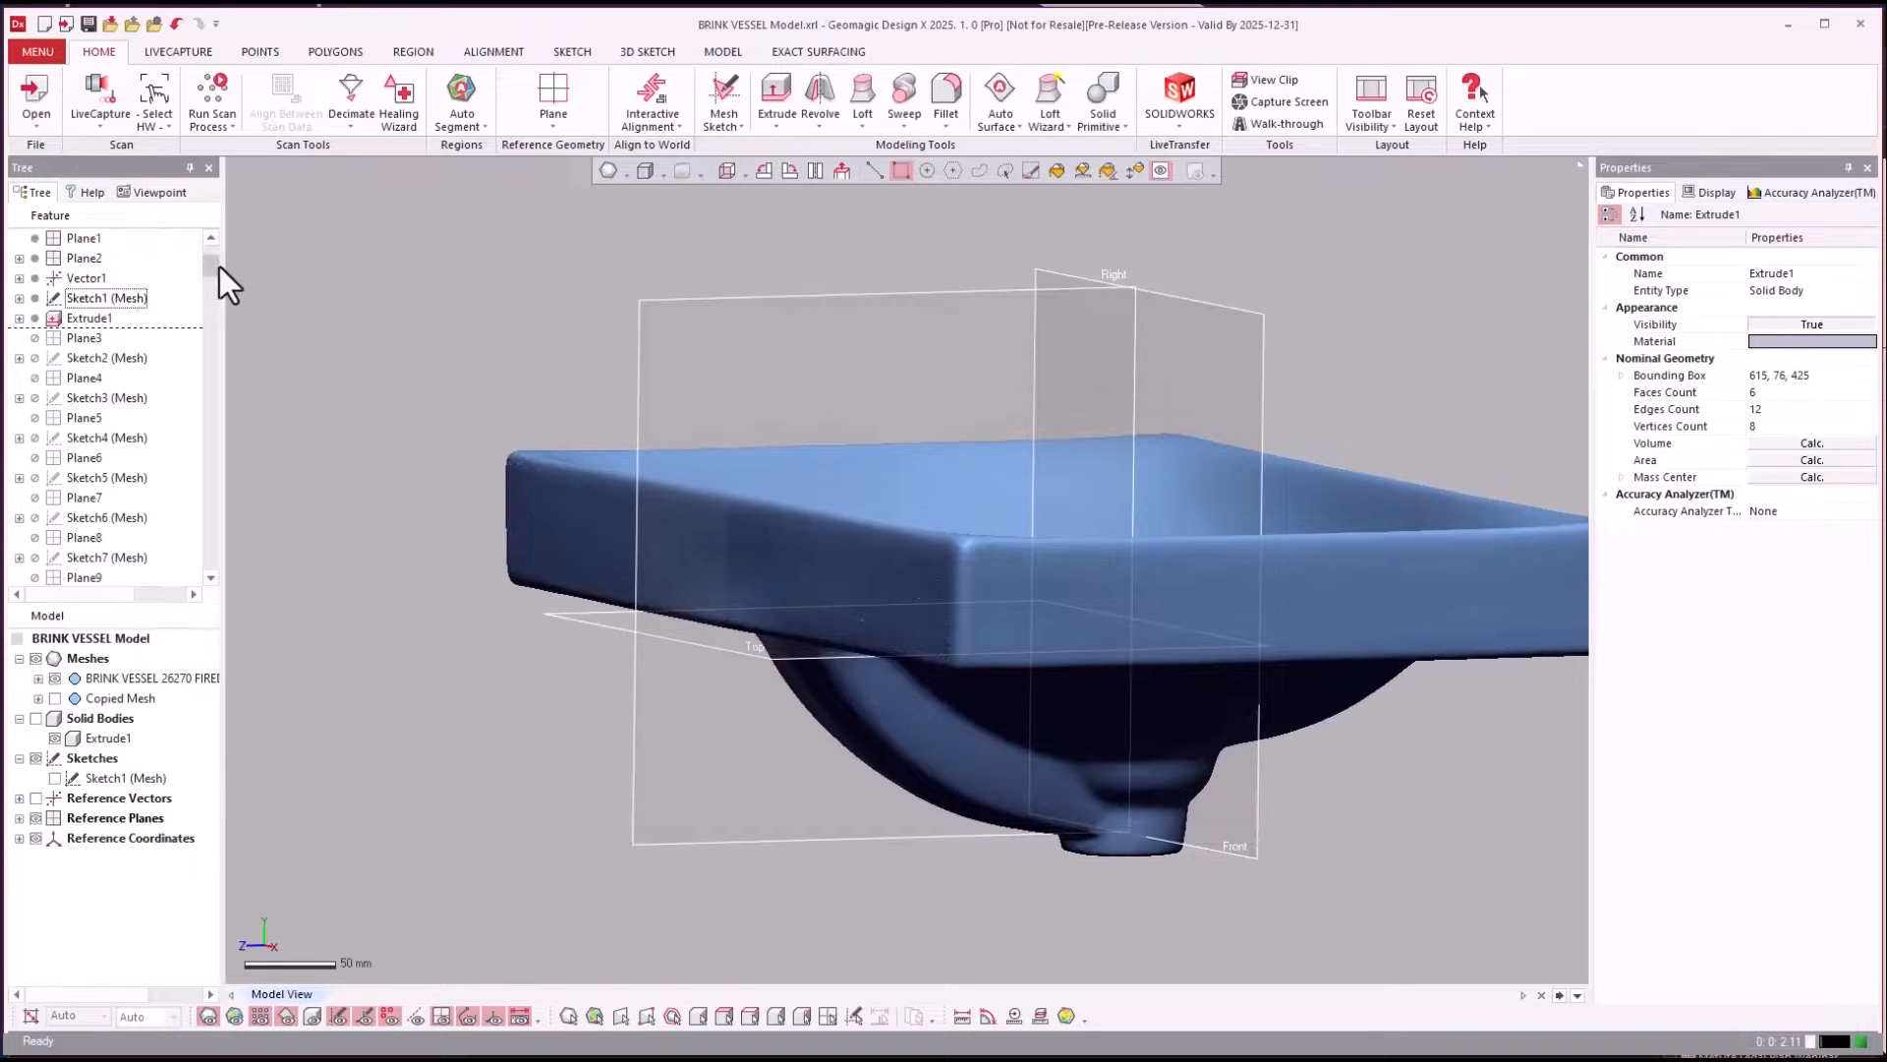
scroll(128, 447, down, 15)
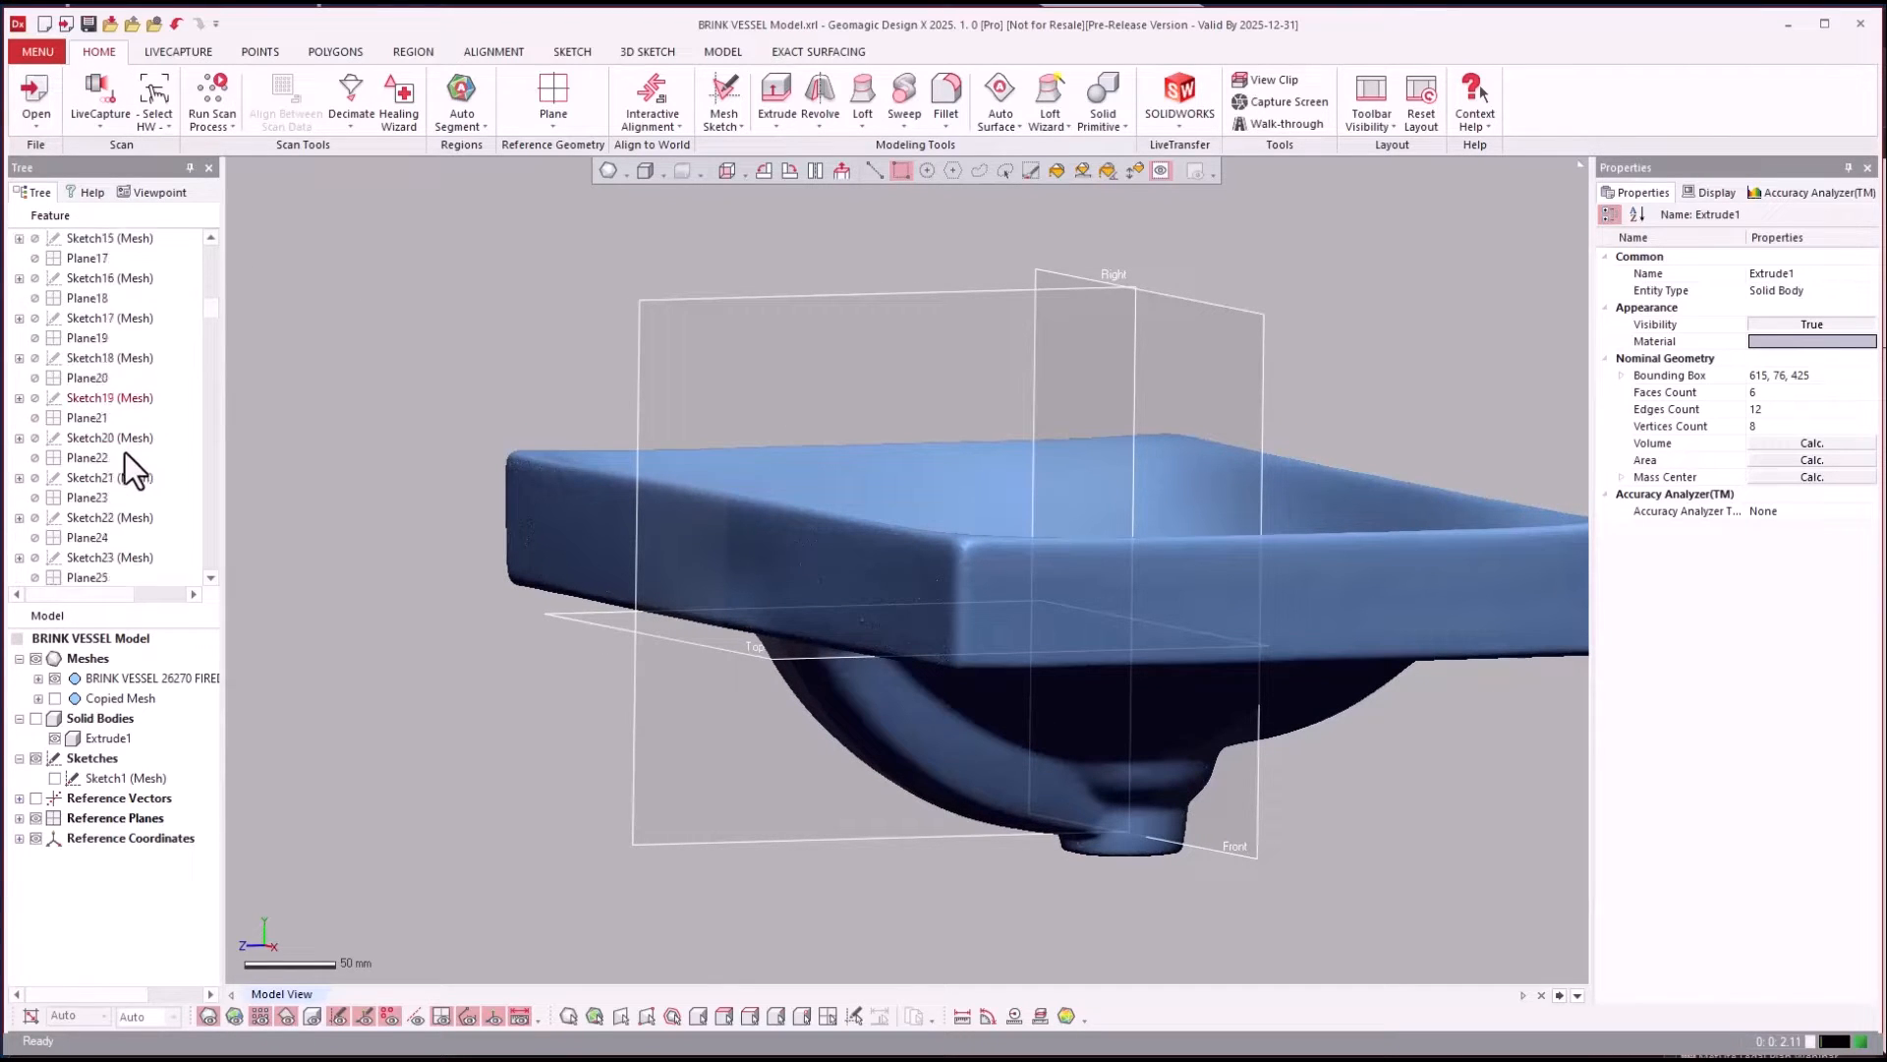
right_click(82, 421)
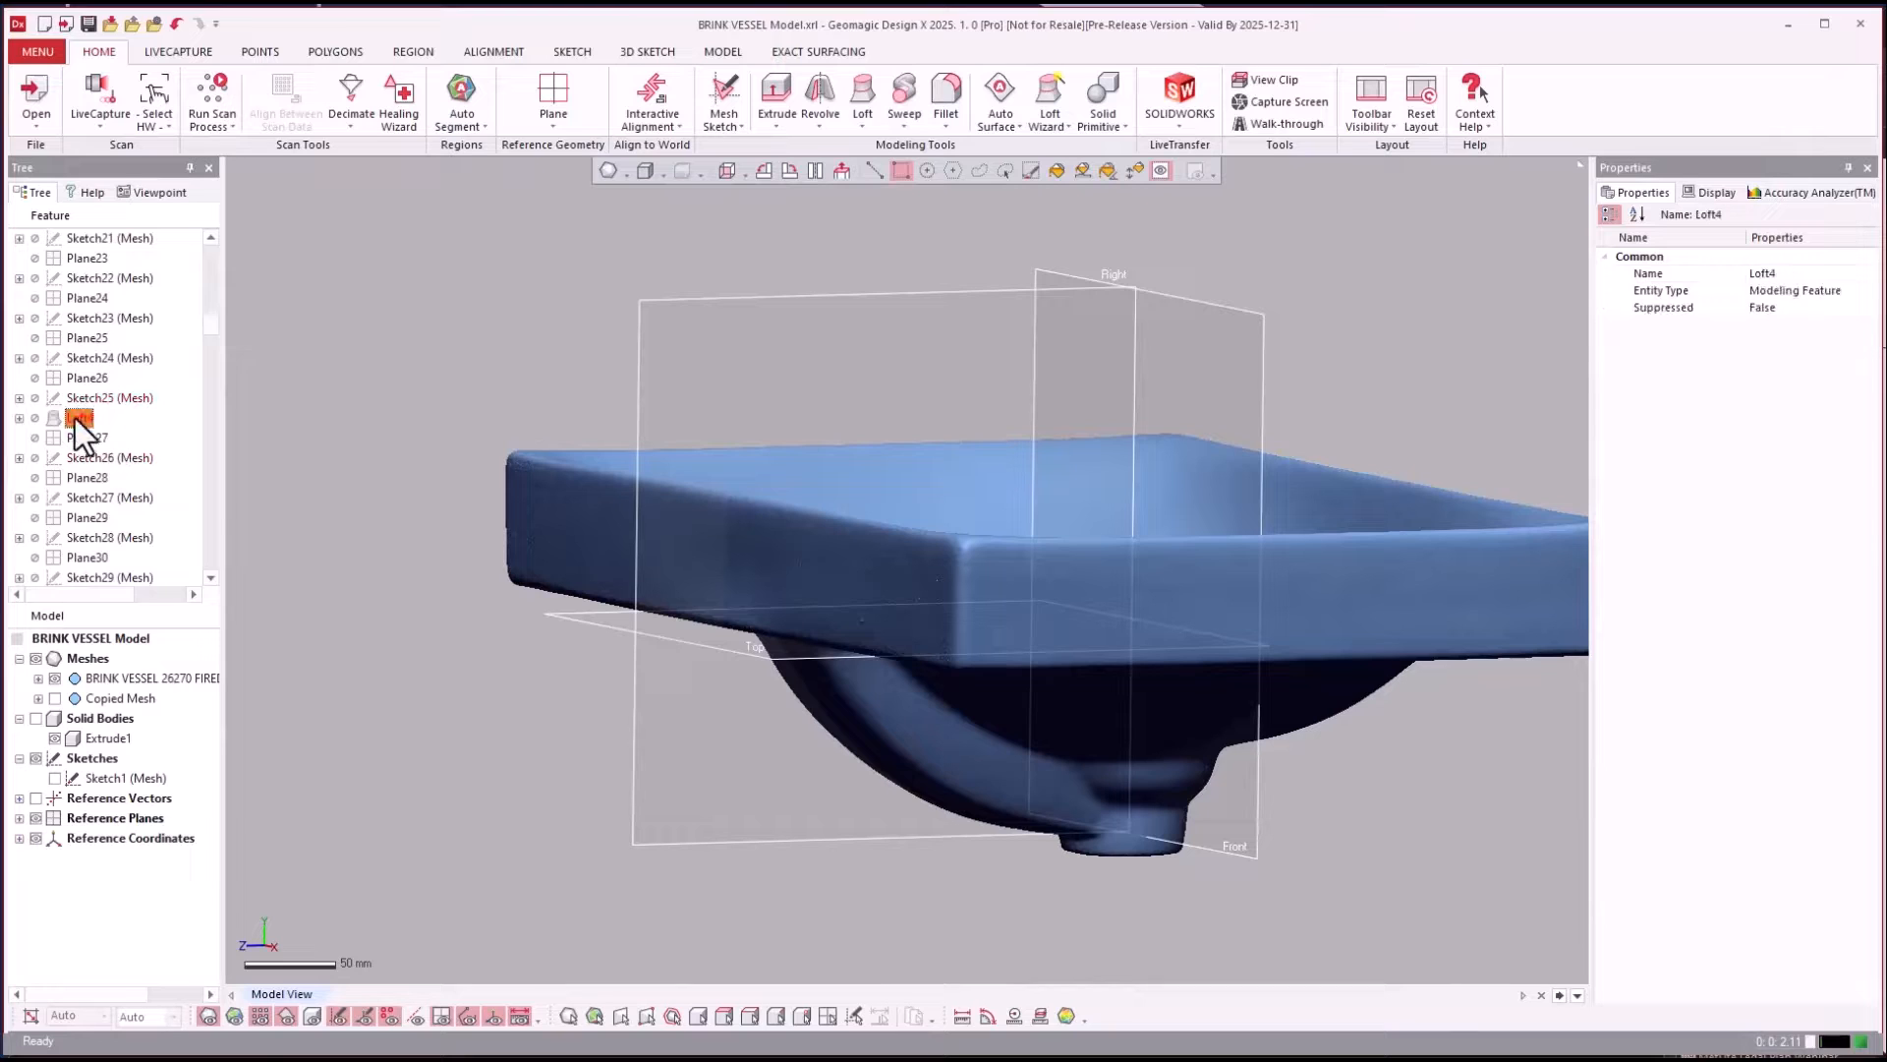
click(123, 432)
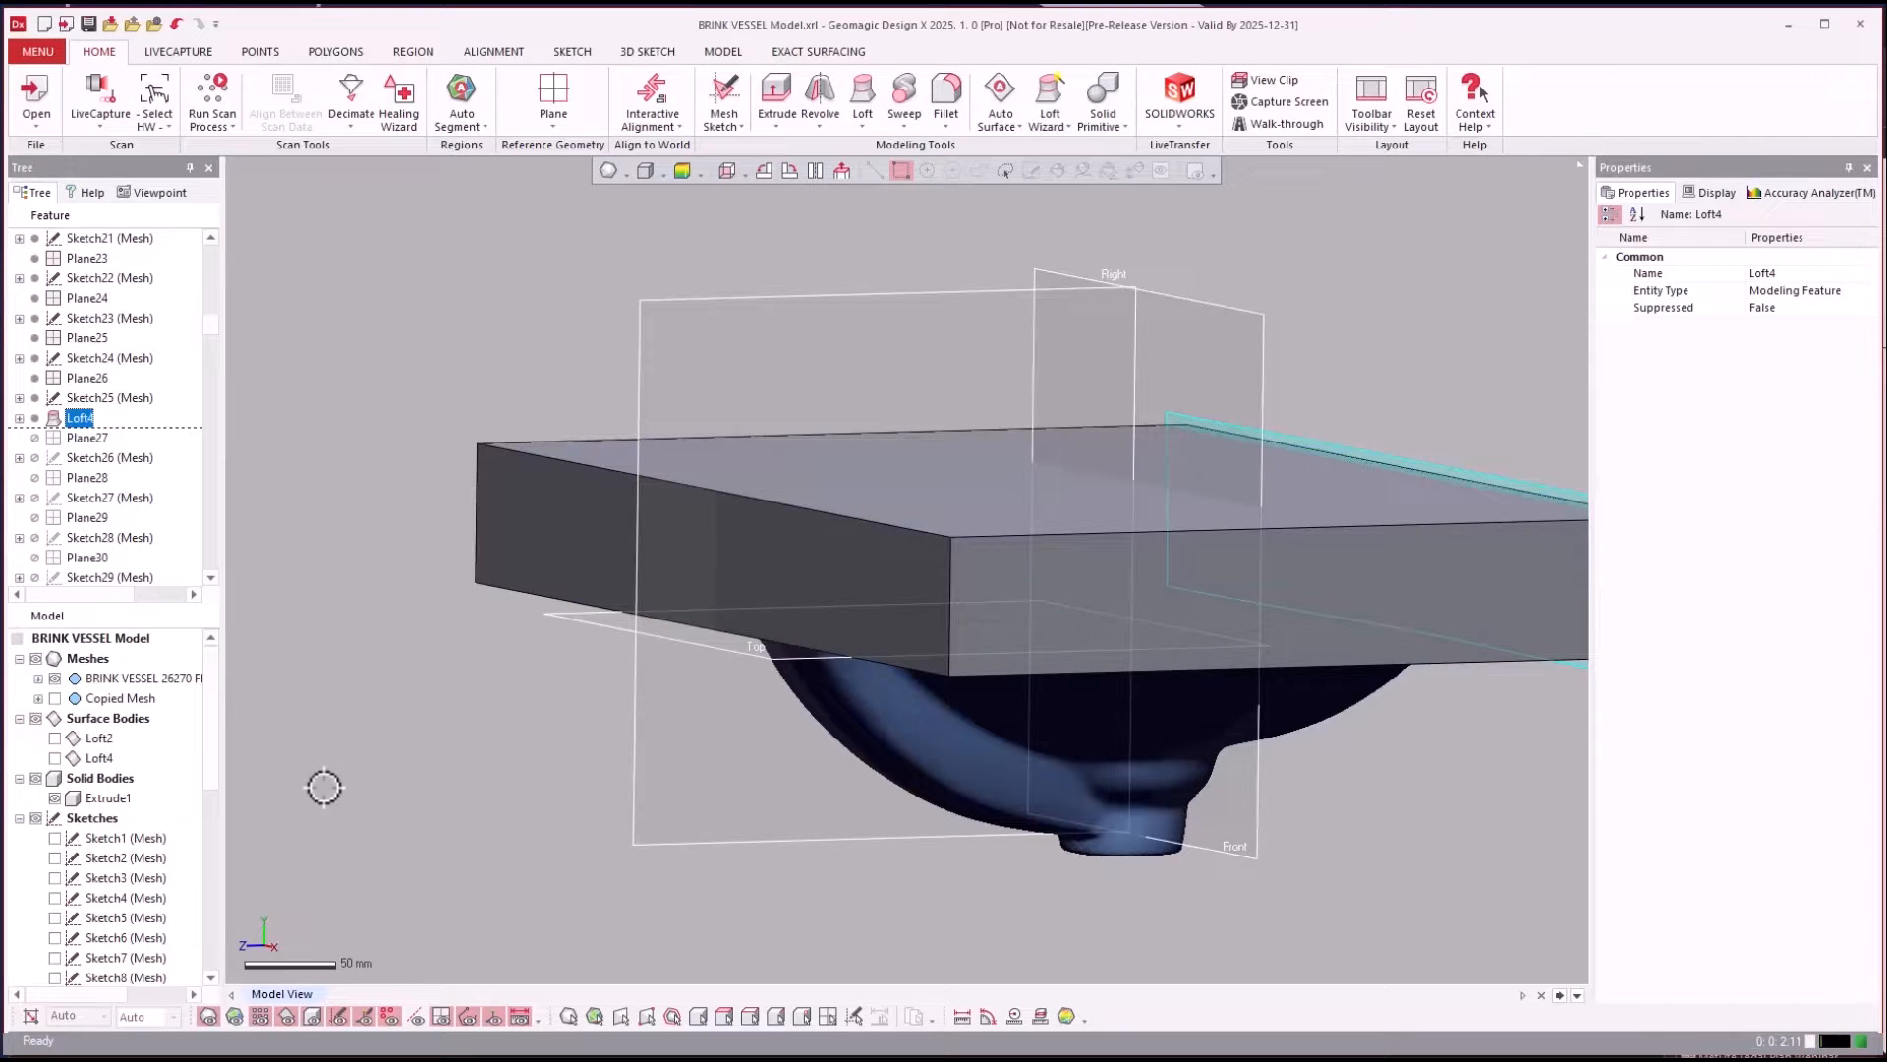
Show the Loft2 and Loft4 surface bodies around the extruded block with the scan mesh hidden.
click(55, 758)
right_drag(380, 758, 422, 758)
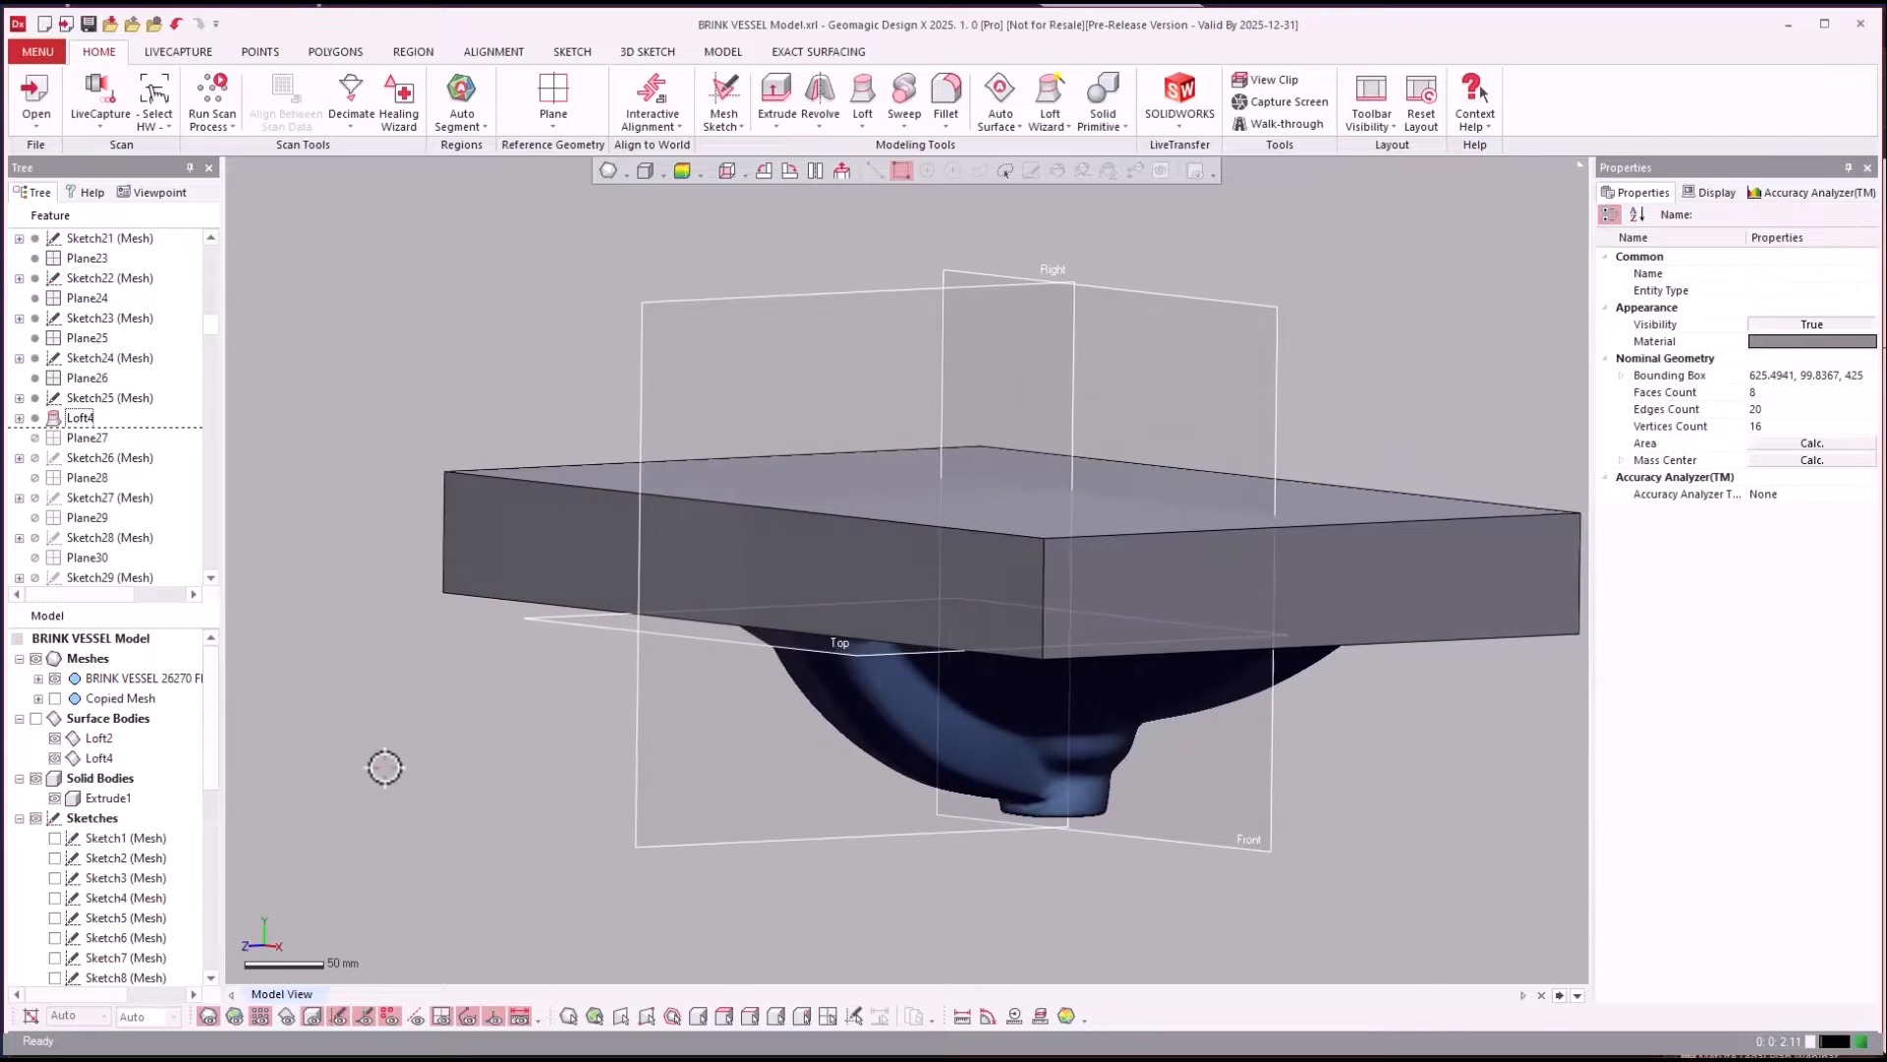
click(36, 720)
right_drag(463, 822, 469, 822)
key(ctrl+1)
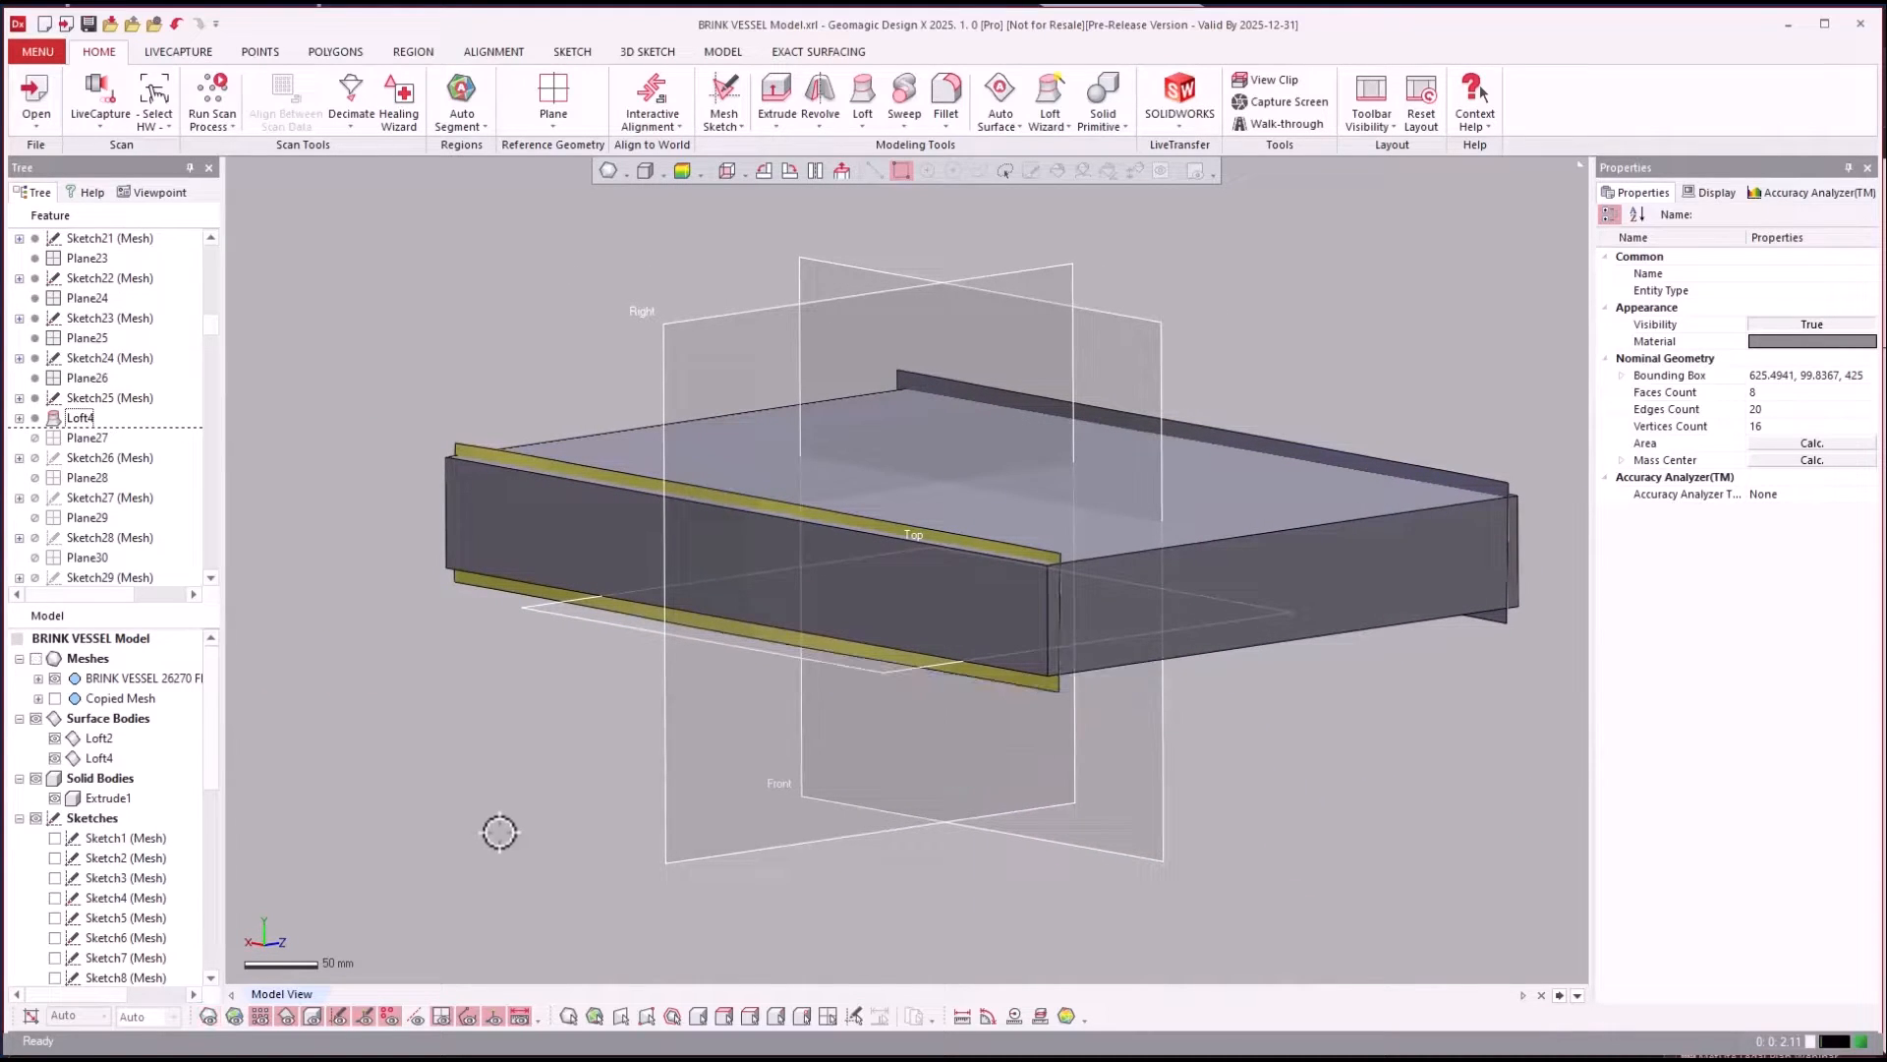
Display only the mesh with its regions and start a Loft Wizard on the freeform region of the vessel's short side wall.
key(ctrl+1)
key(ctrl+4)
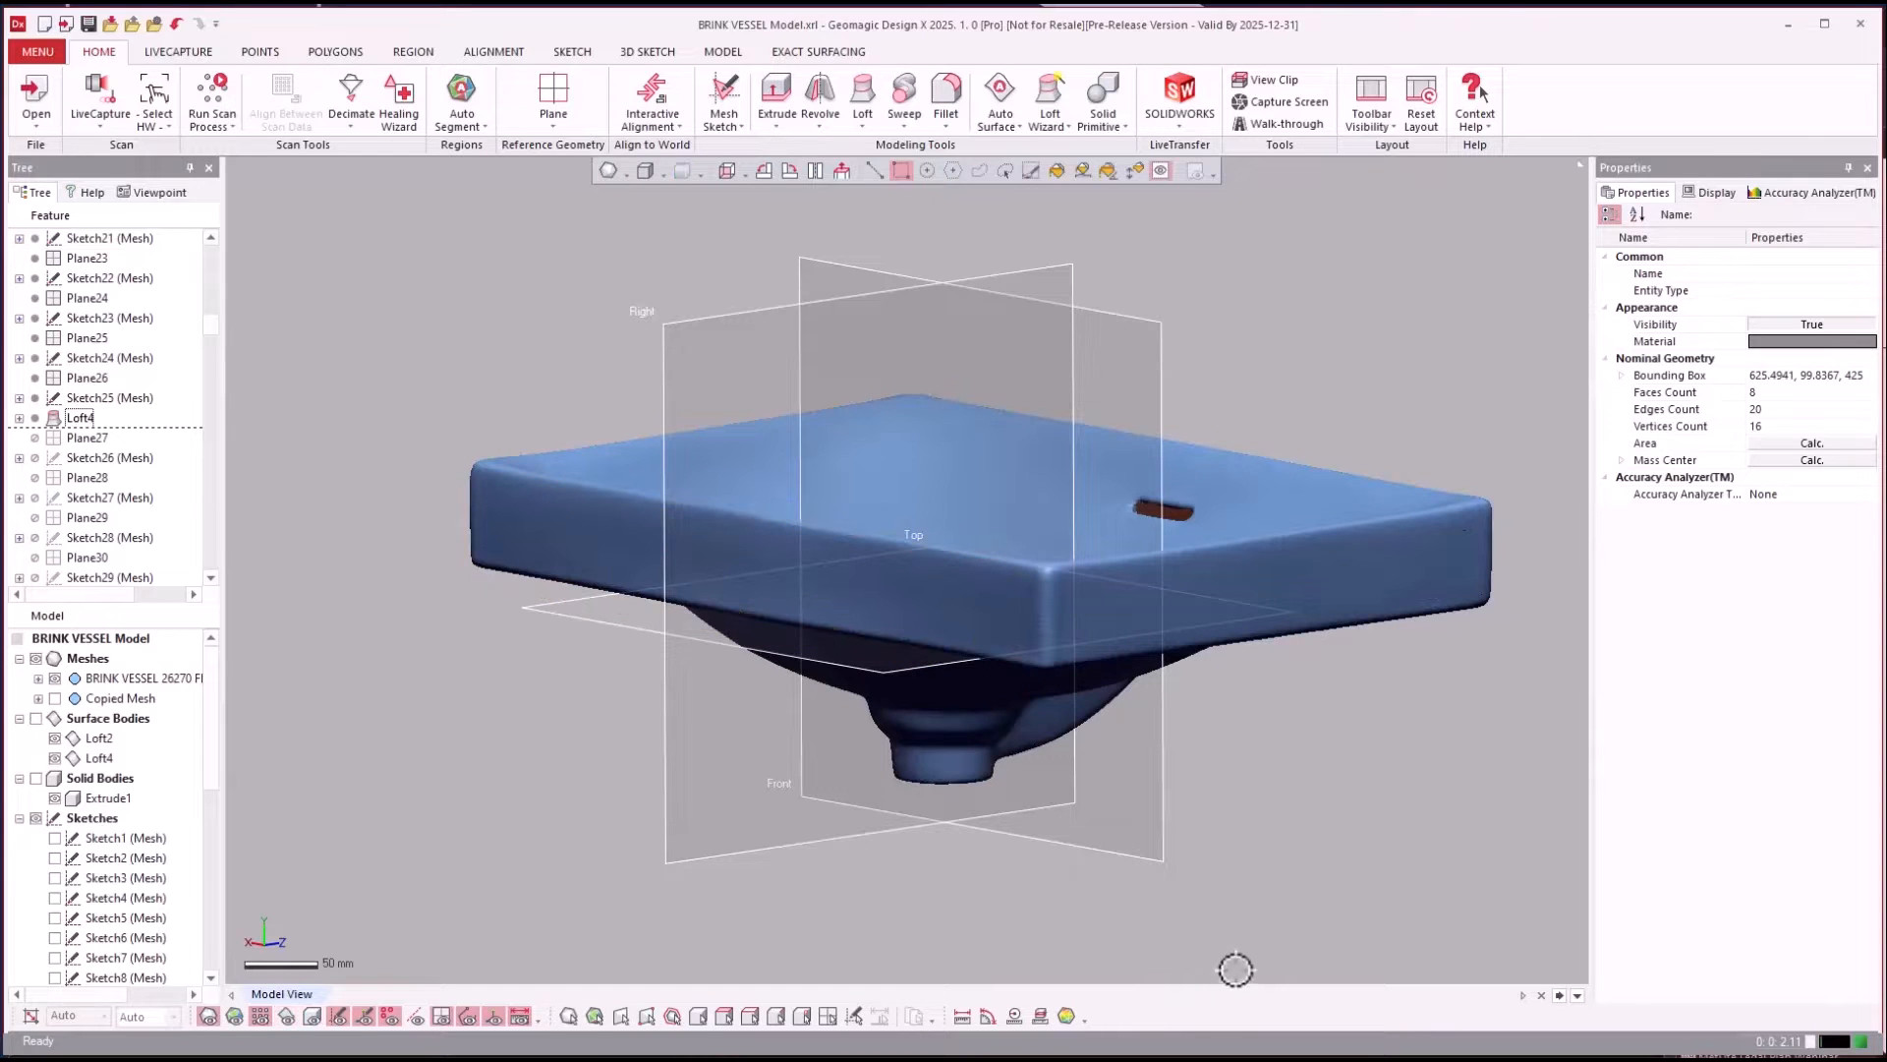
key(ctrl+2)
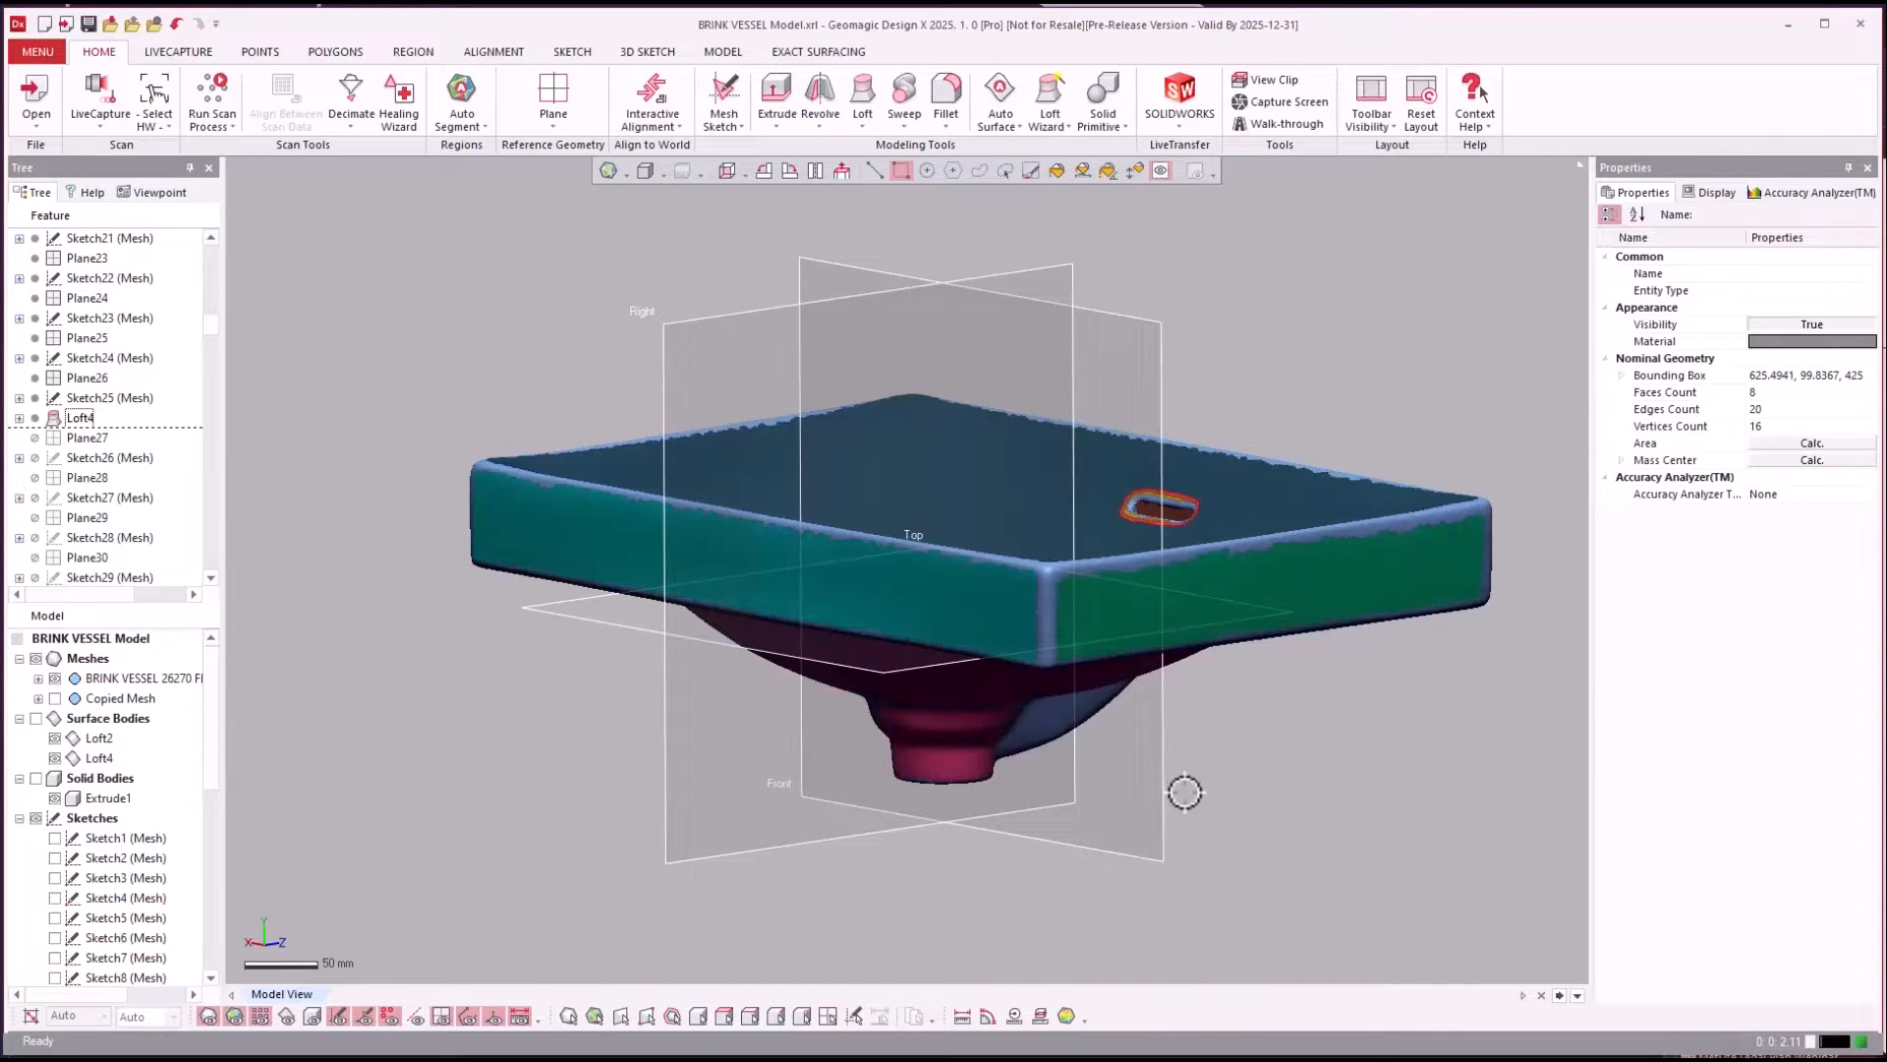
click(1279, 601)
right_drag(1515, 789, 1391, 723)
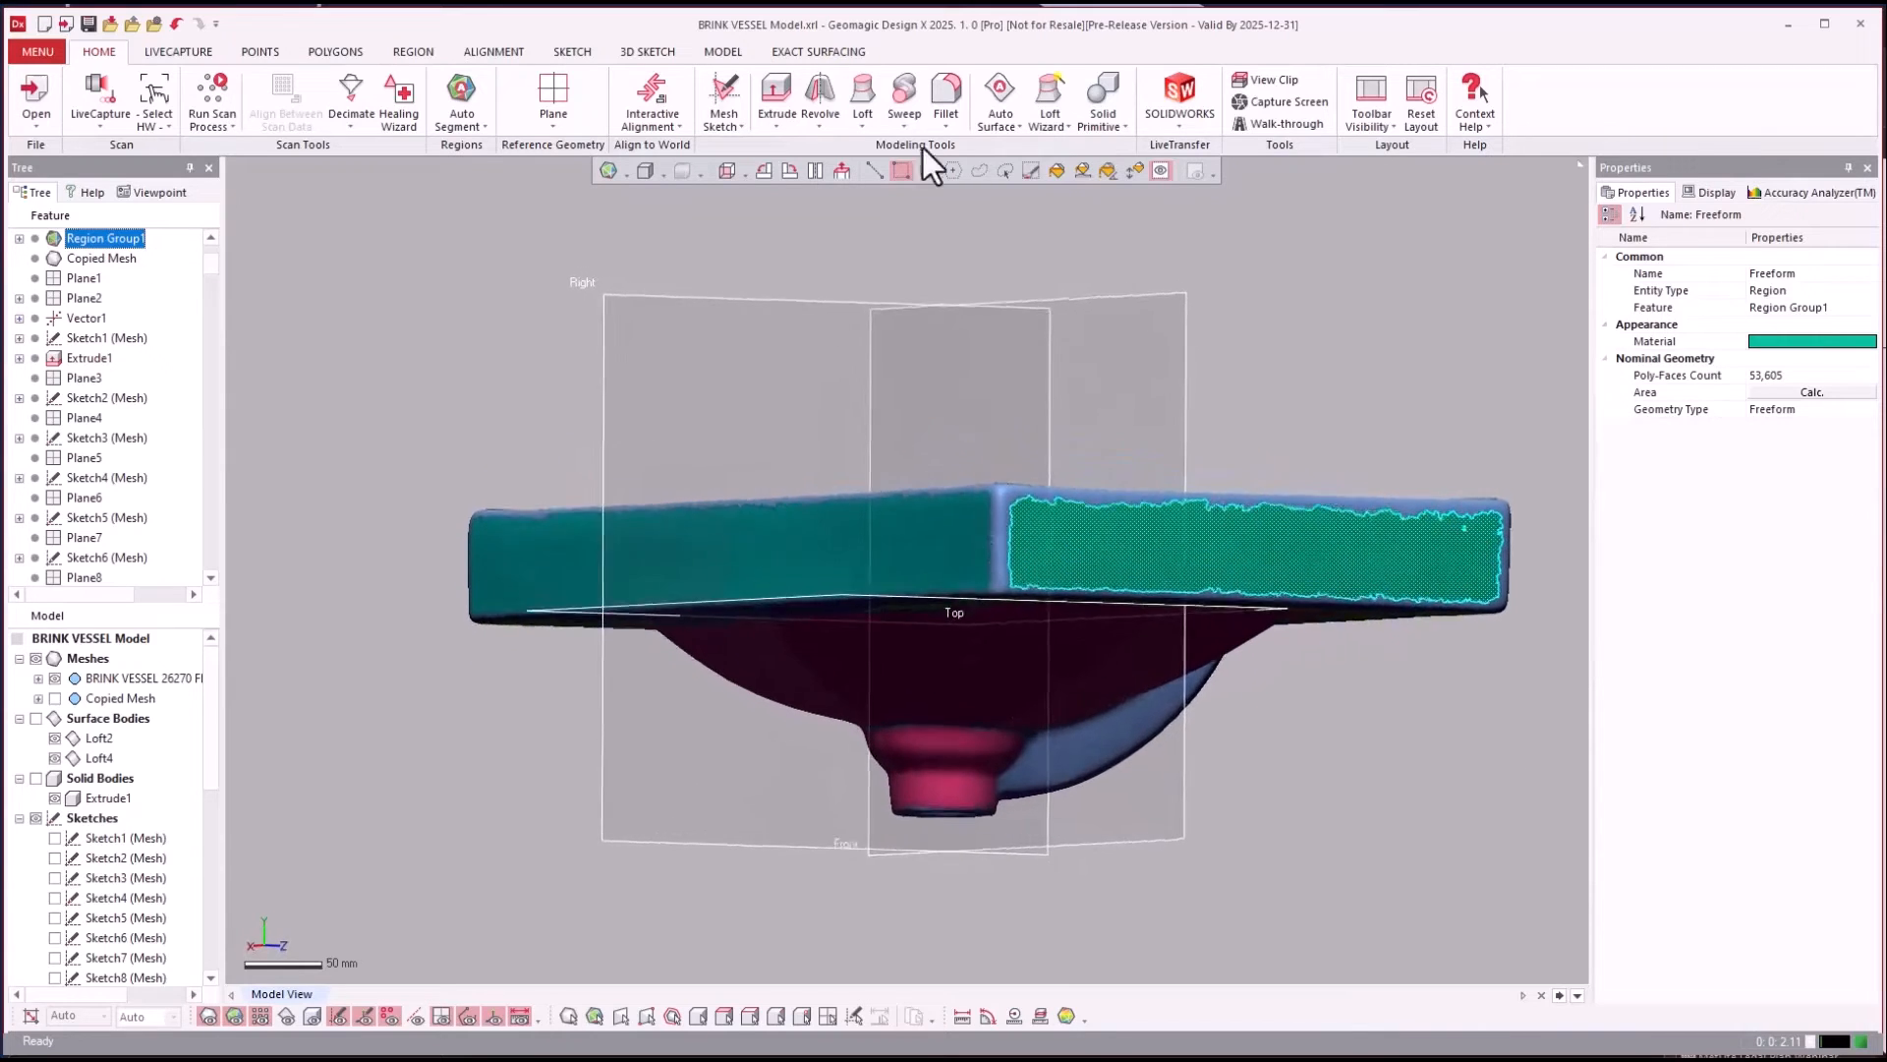
click(1056, 104)
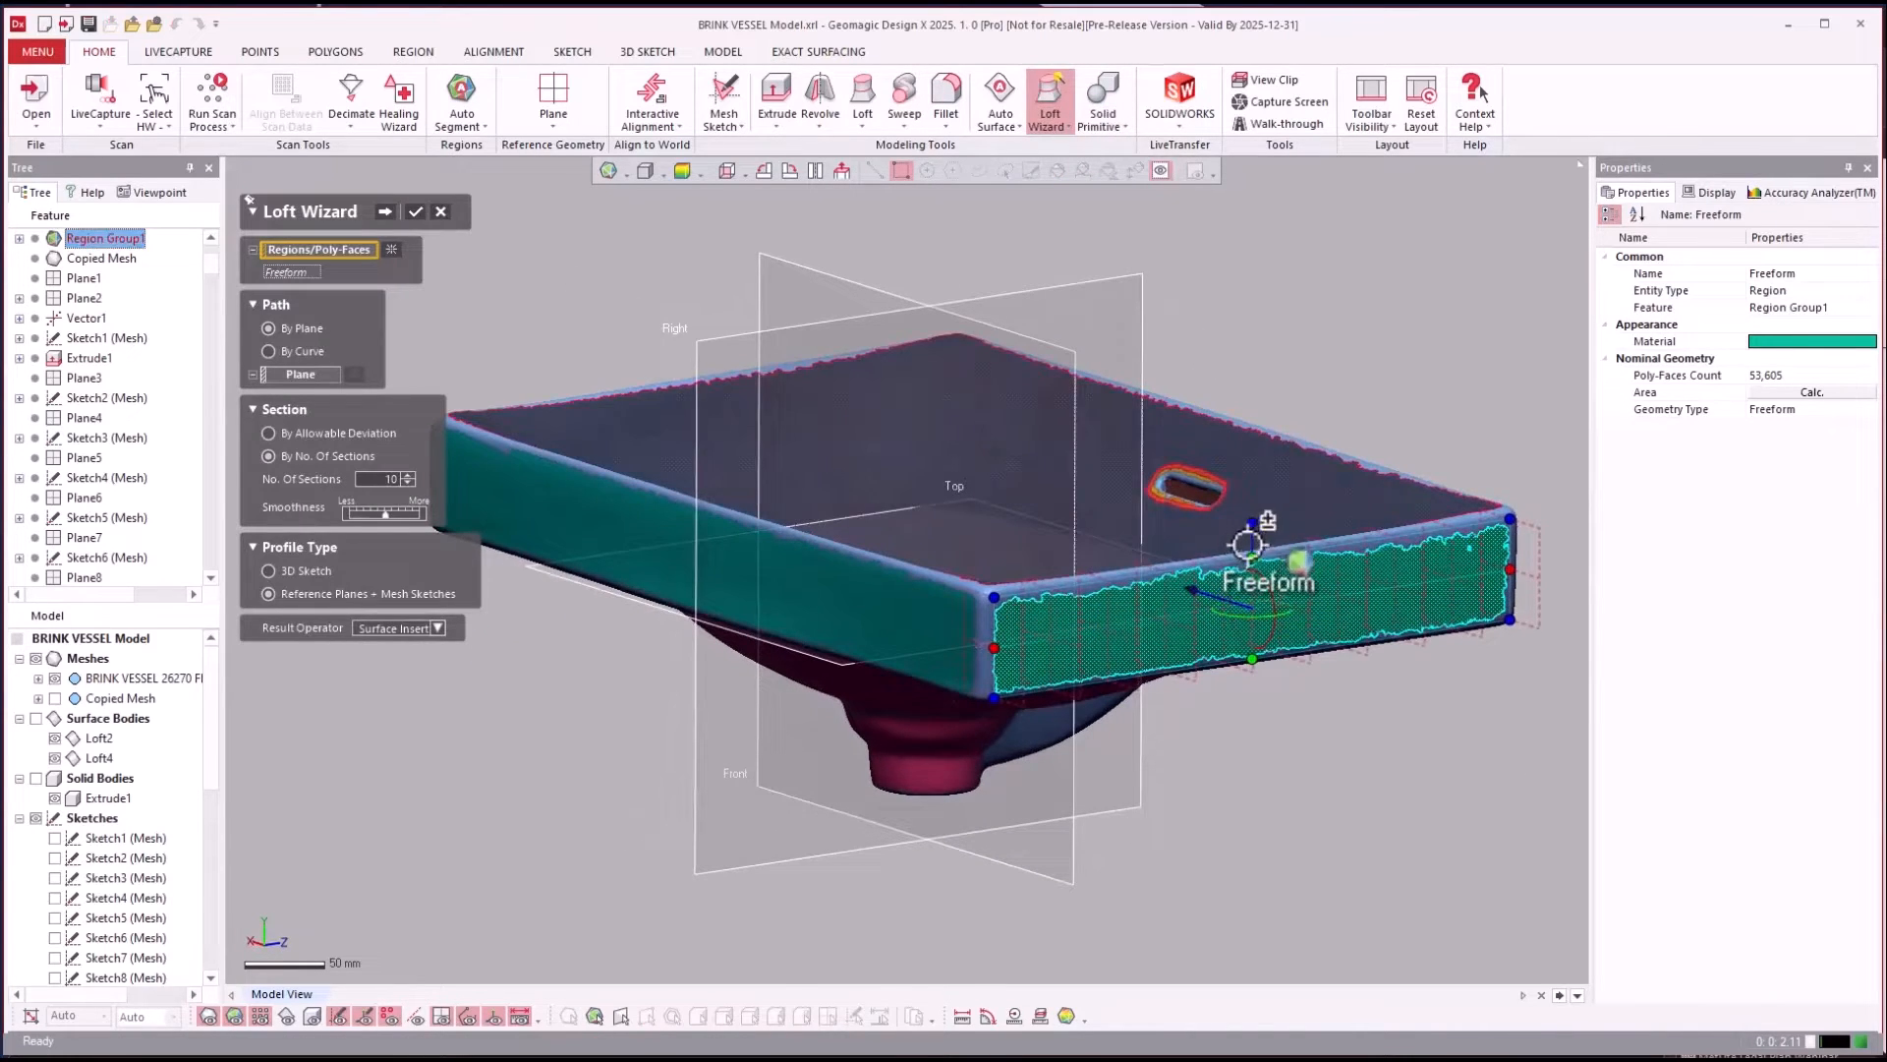
Enlarge the loft's path plane beyond the side wall's edges and generate the preview with 10 sections.
drag(993, 596, 1022, 565)
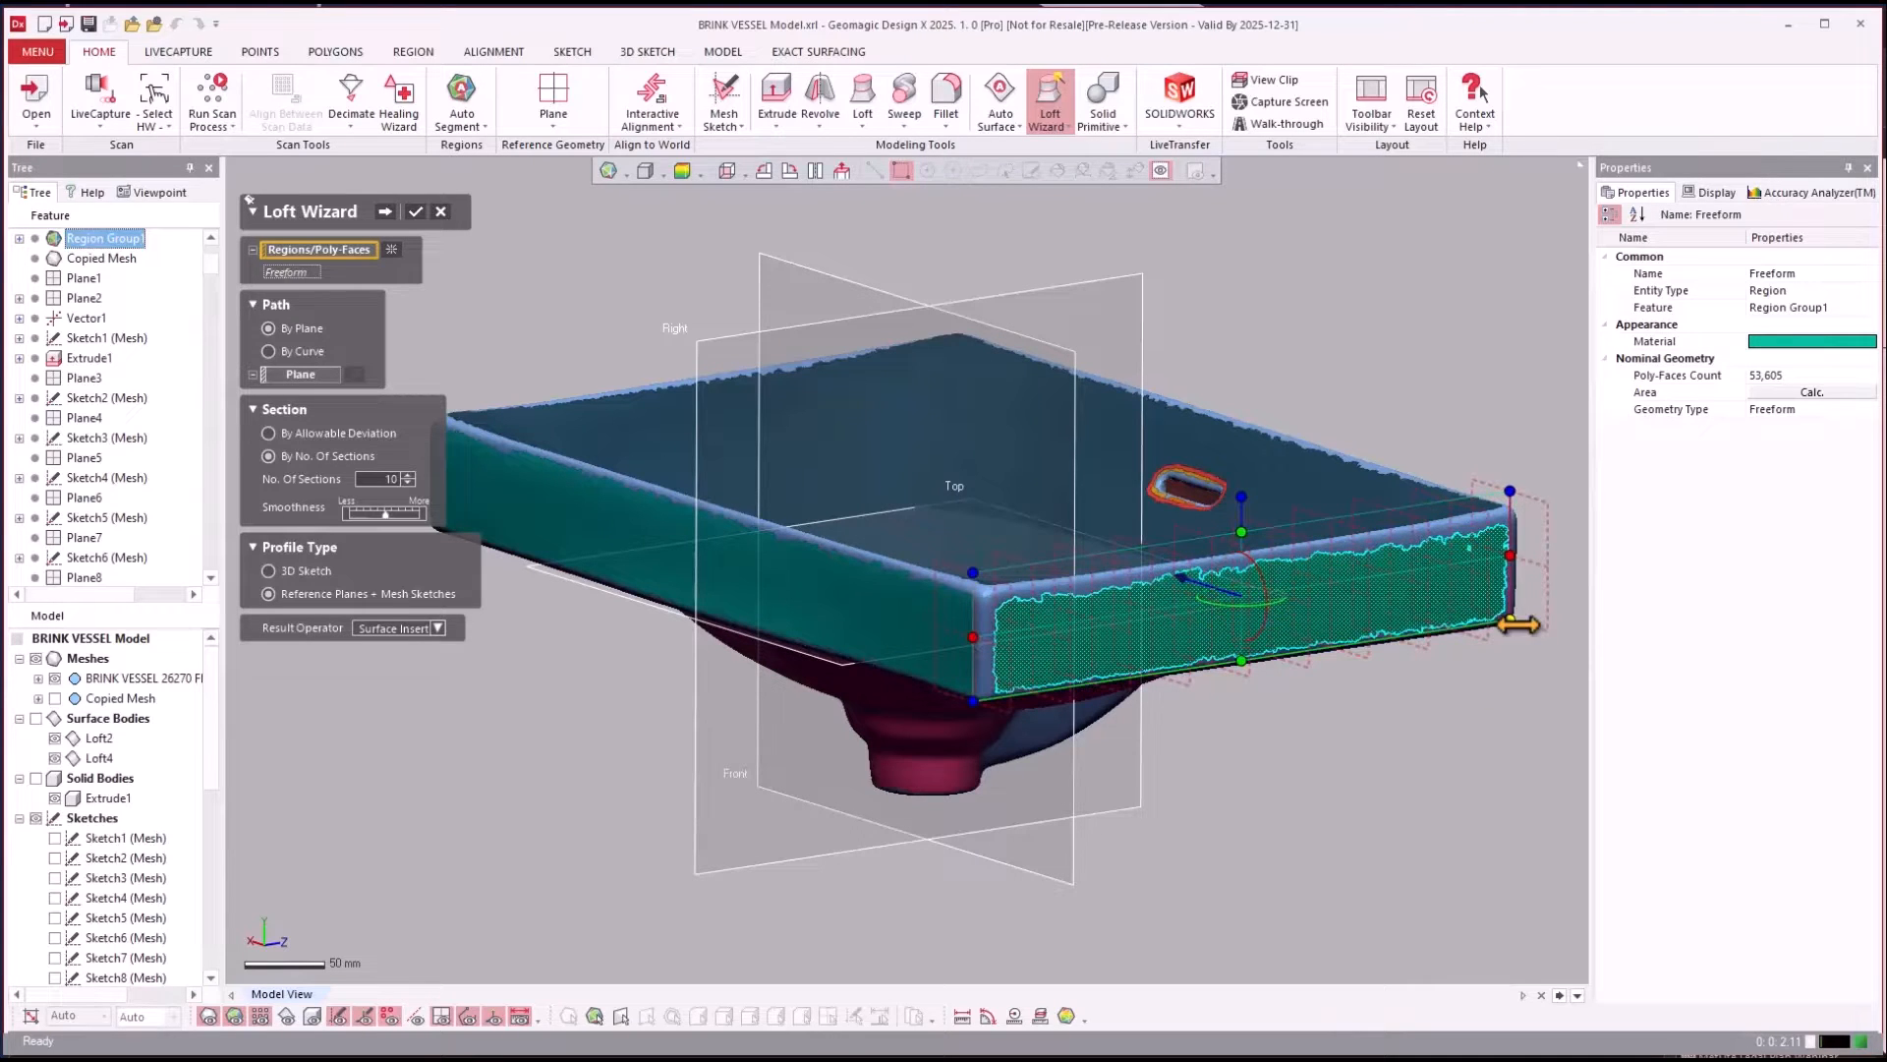
drag(1513, 624, 1540, 636)
right_drag(1504, 661, 1470, 661)
scroll(1469, 661, down, 2)
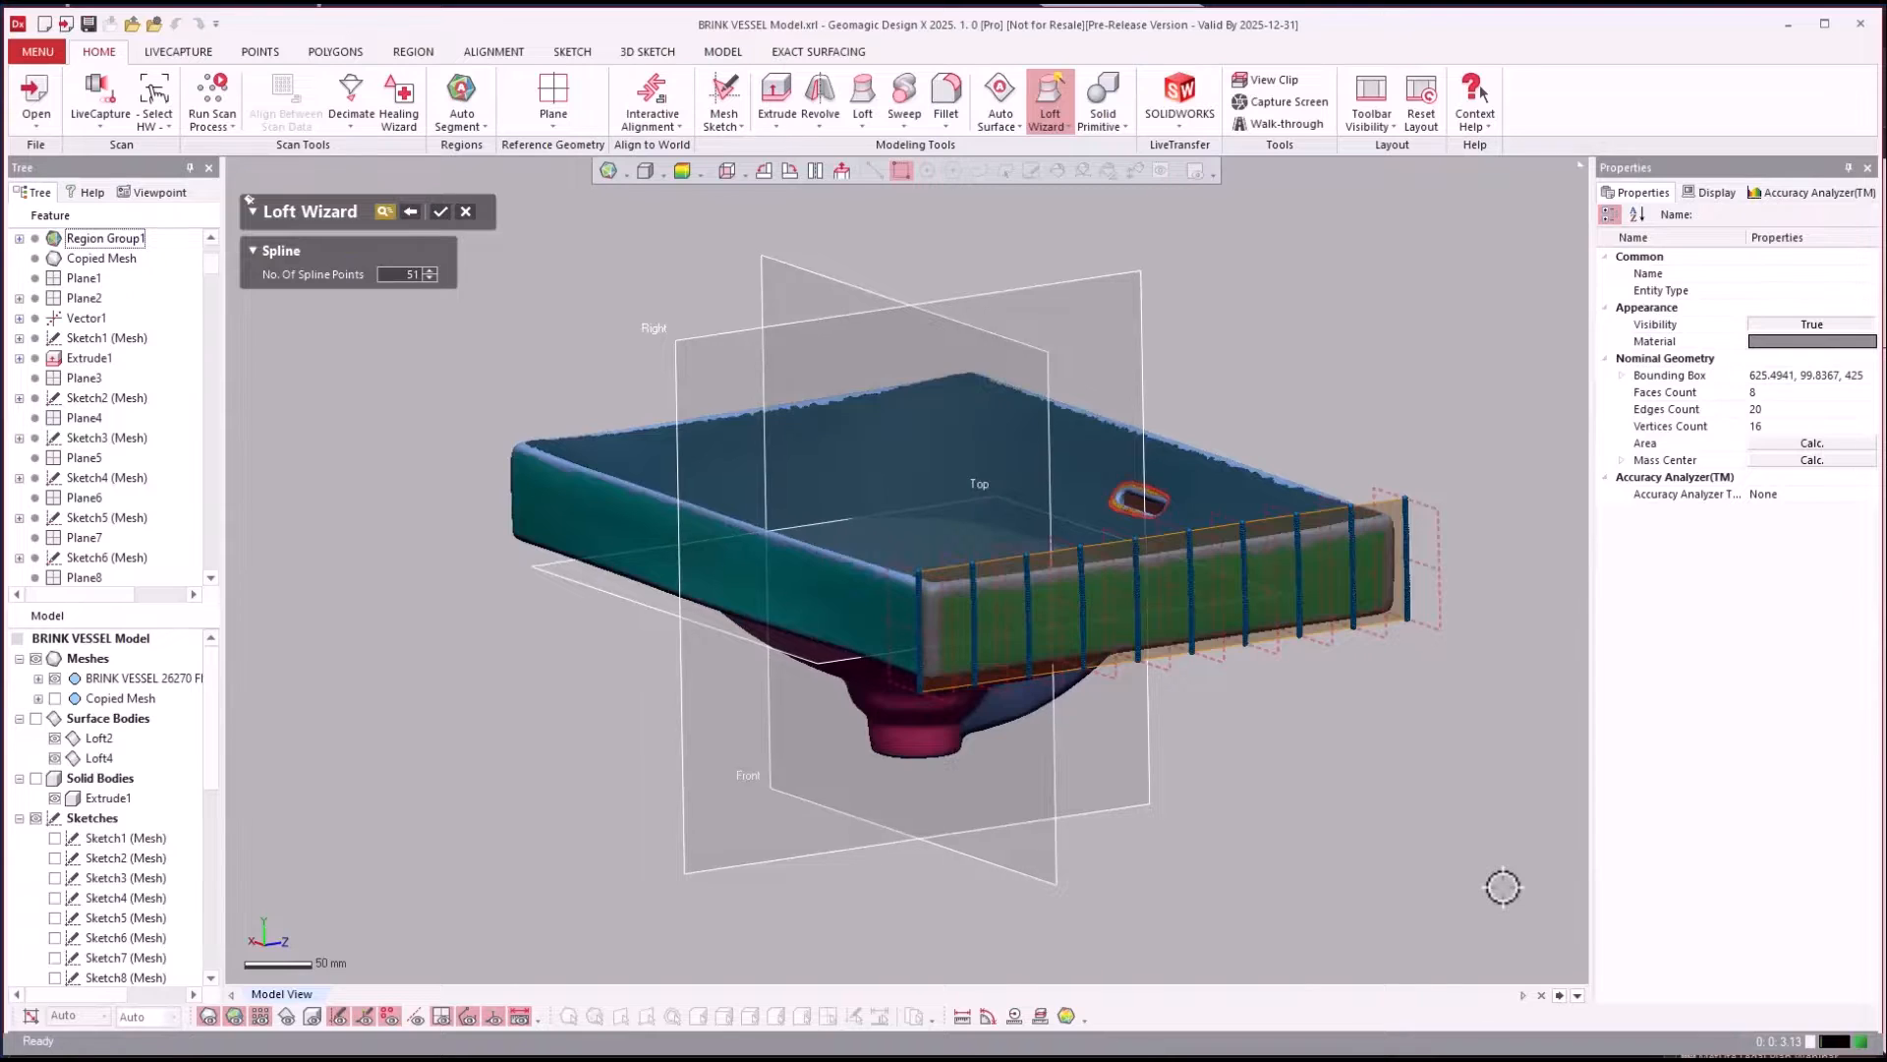
Set the number of spline points to 20 for the loft sections and inspect the updated preview.
scroll(1503, 887, up, 2)
right_drag(762, 625, 710, 615)
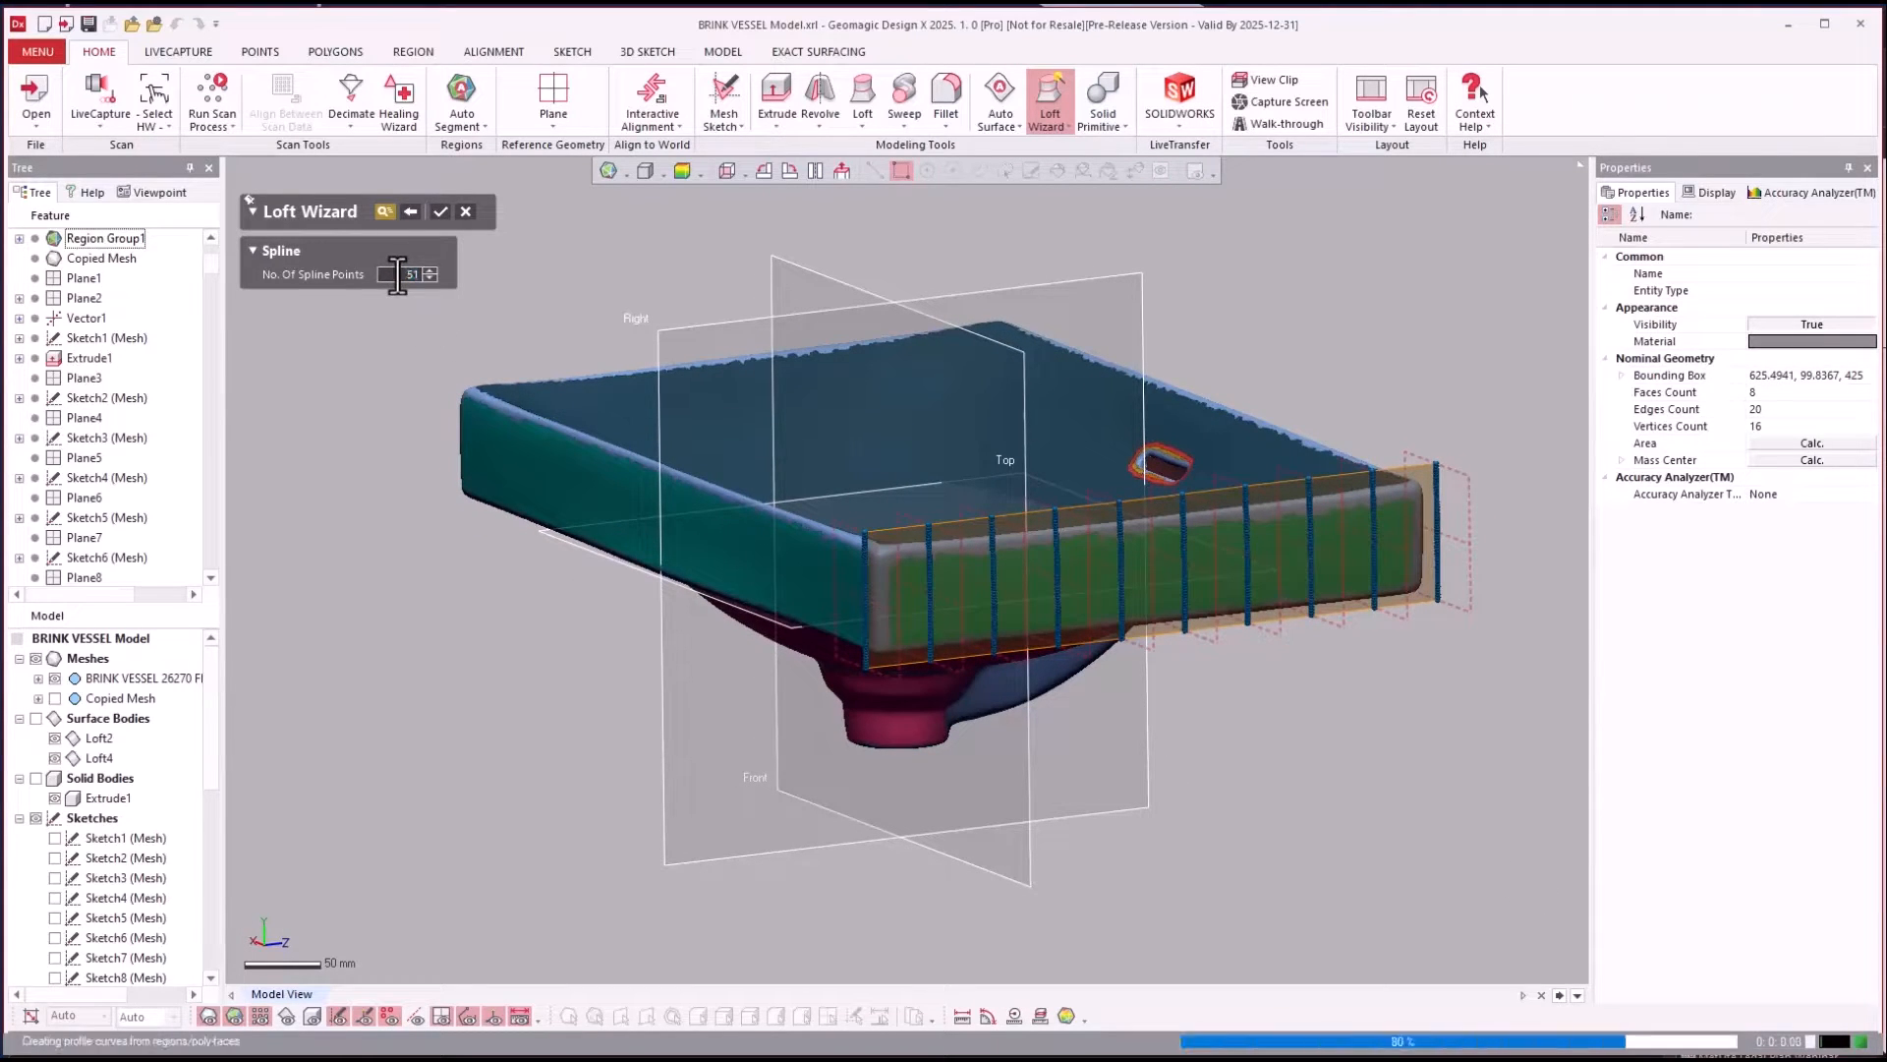
right_drag(806, 580, 1004, 754)
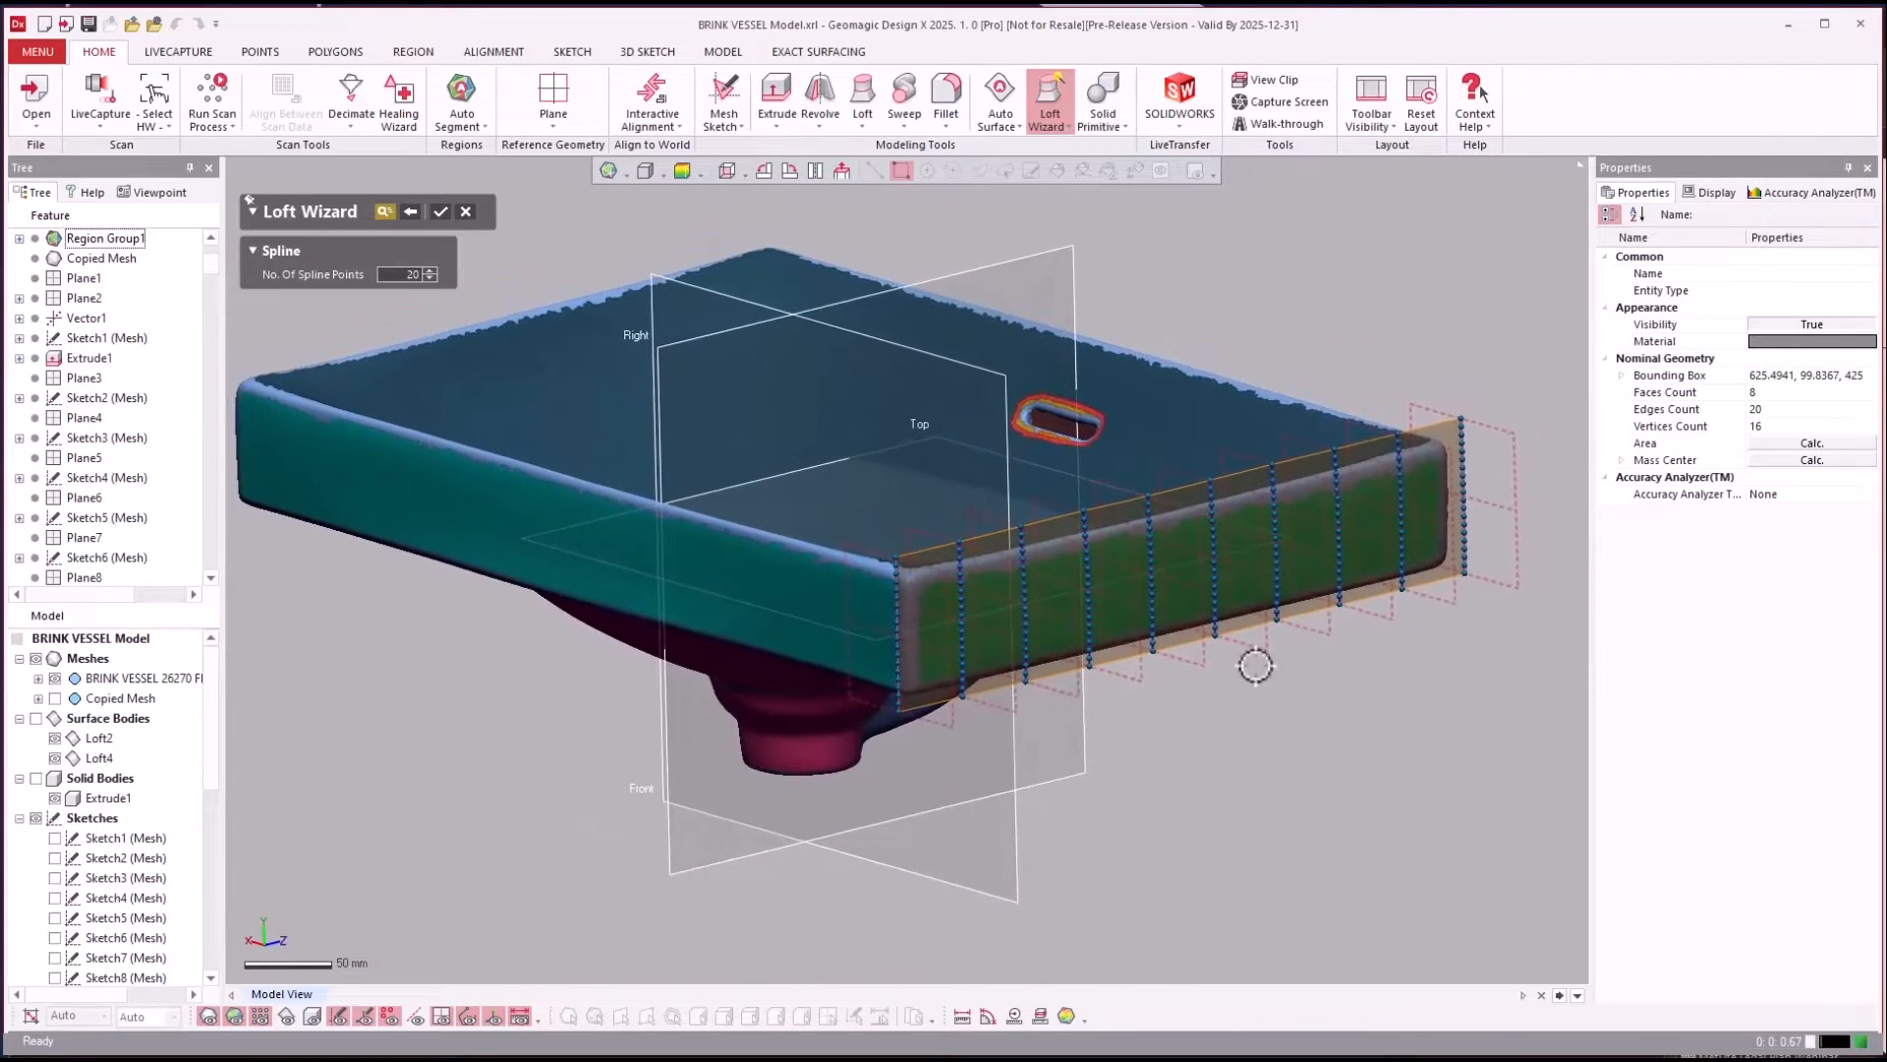
right_drag(1094, 557, 855, 400)
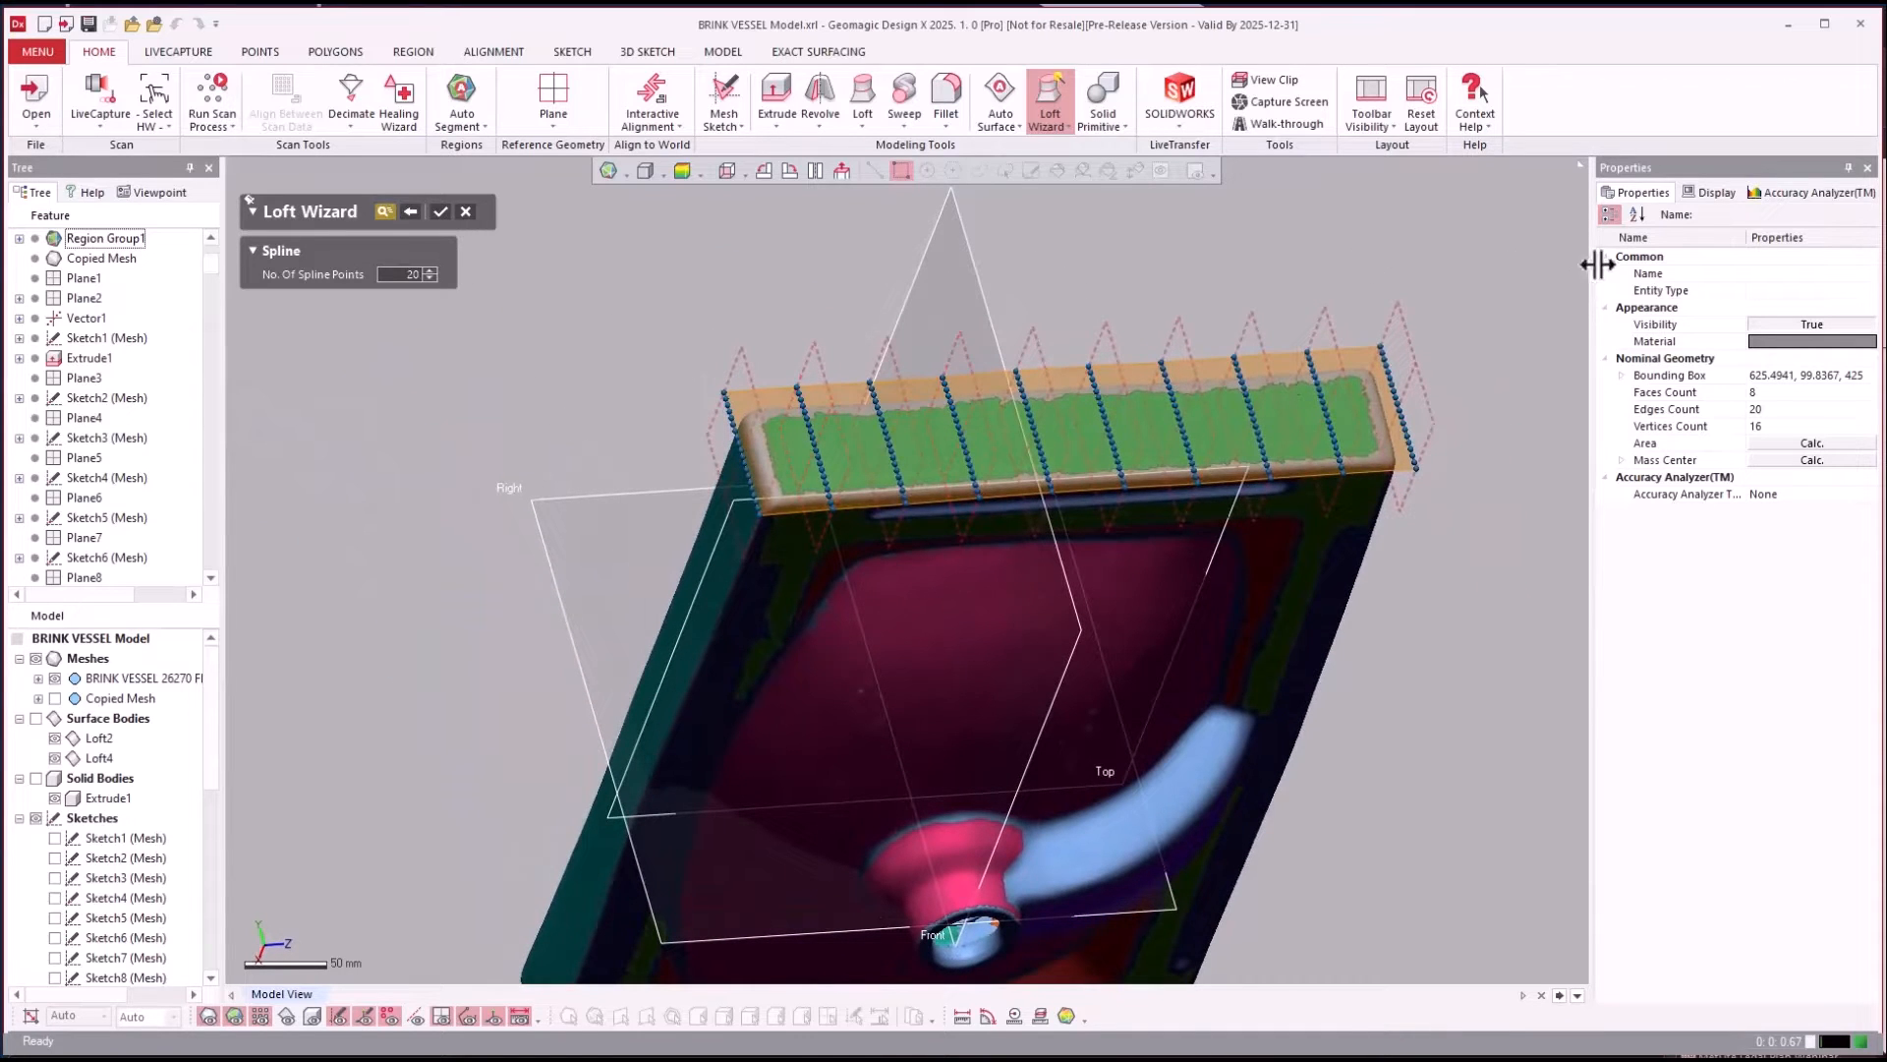
Turn on the Deviation for Body color map to compare the loft preview with the scan.
click(1770, 194)
click(1638, 254)
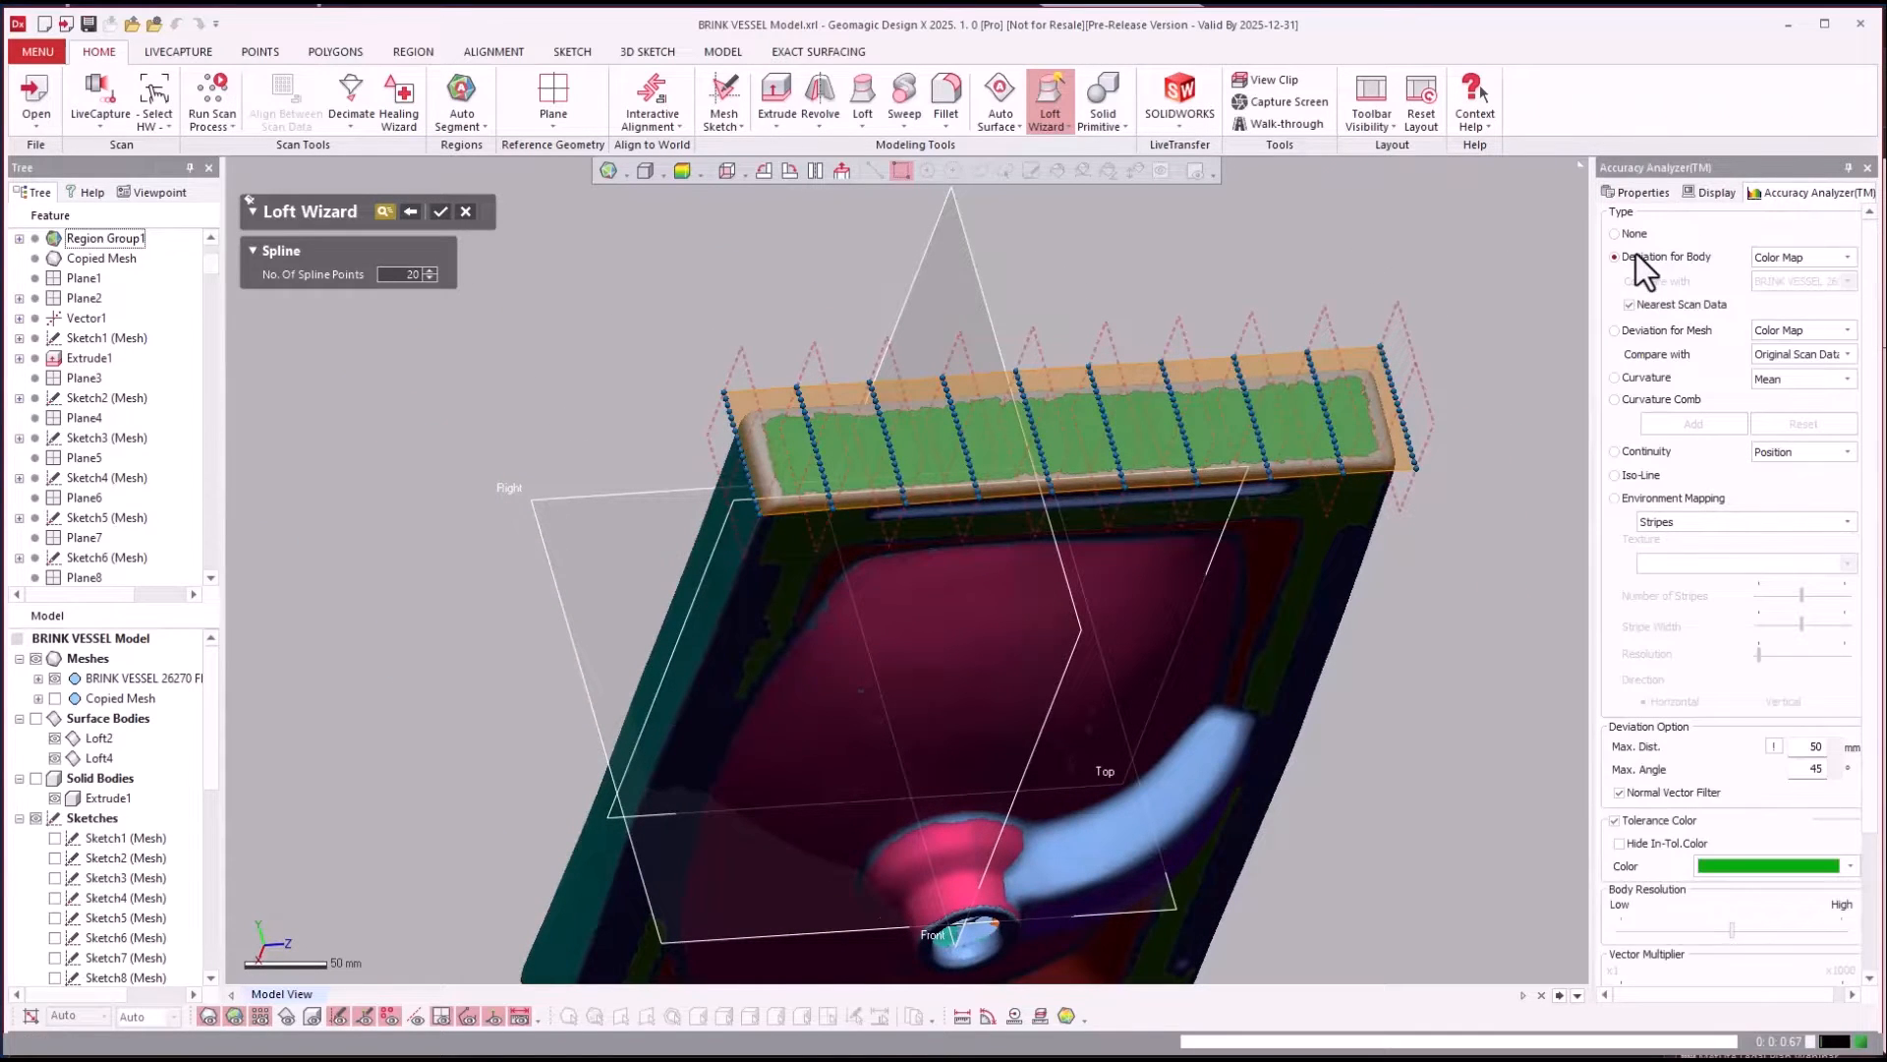
right_drag(1634, 254, 829, 308)
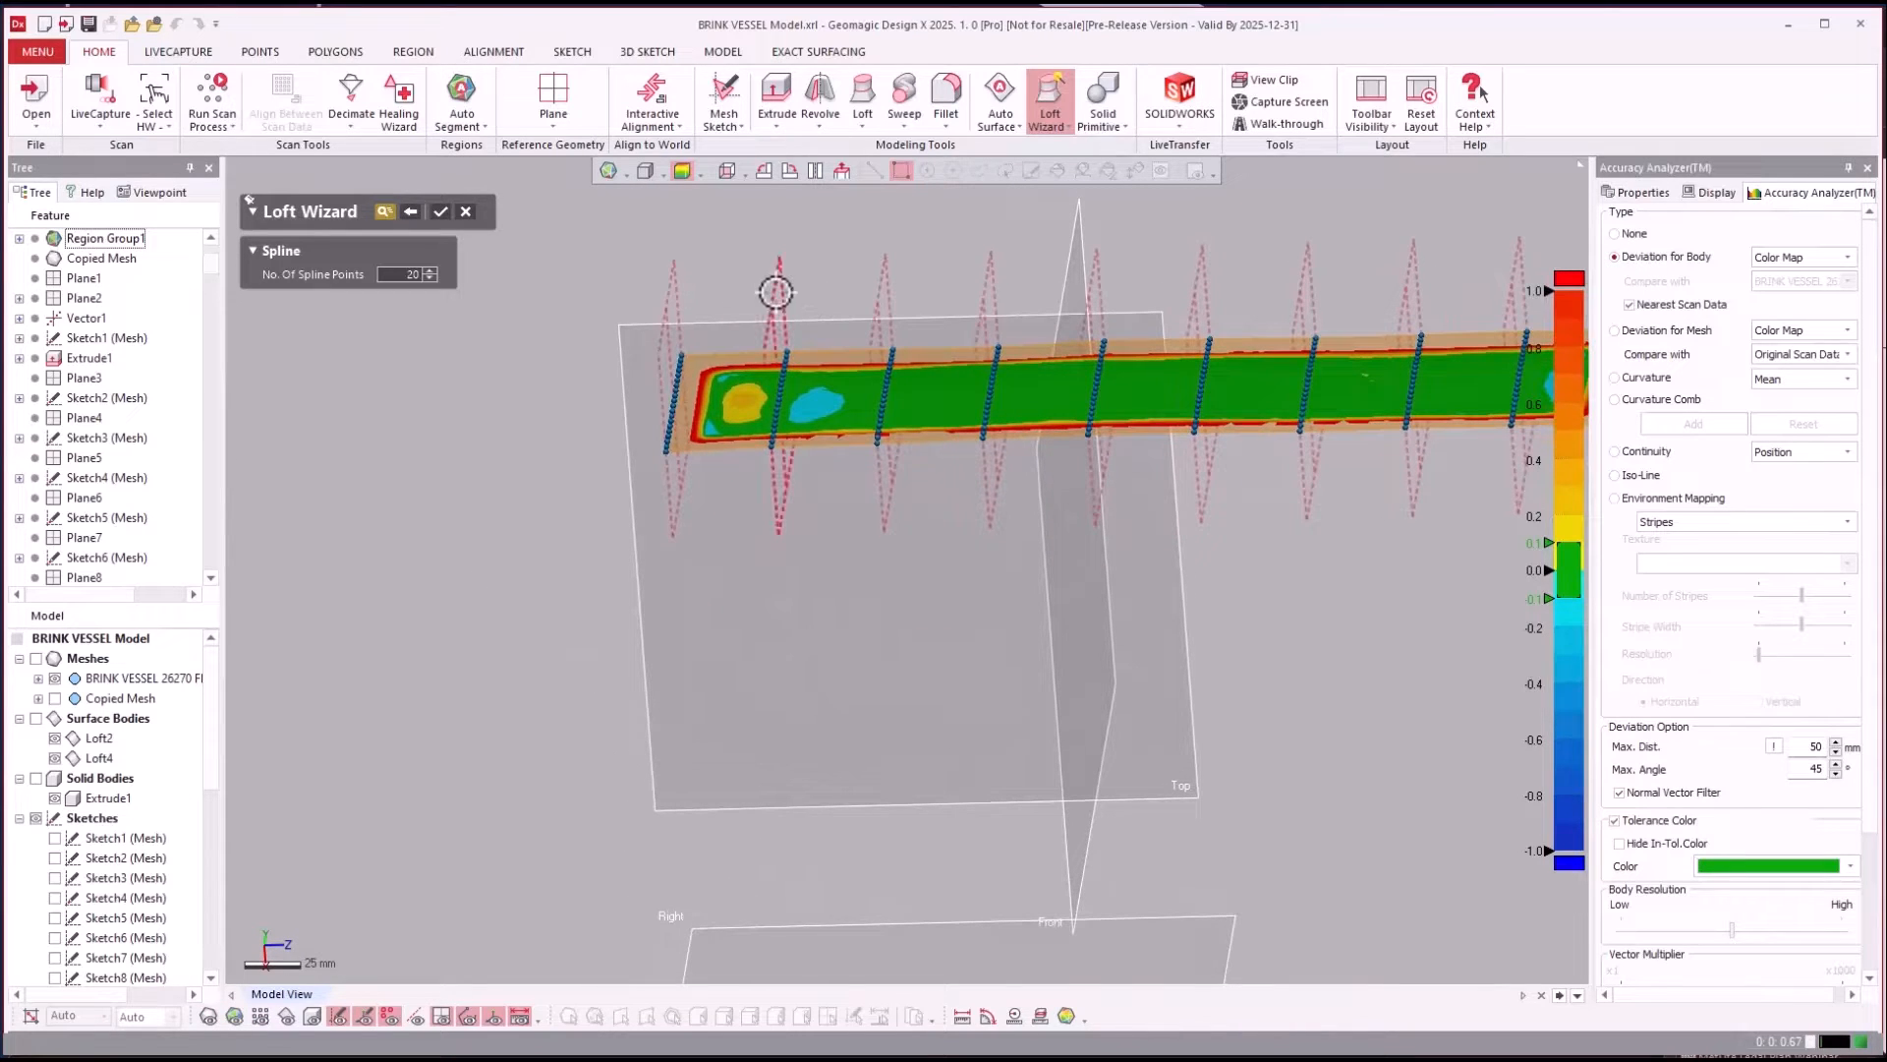
Add an extra loft section near each end of the side wall surface.
ctrl+drag(746, 311, 745, 309)
scroll(762, 356, down, 5)
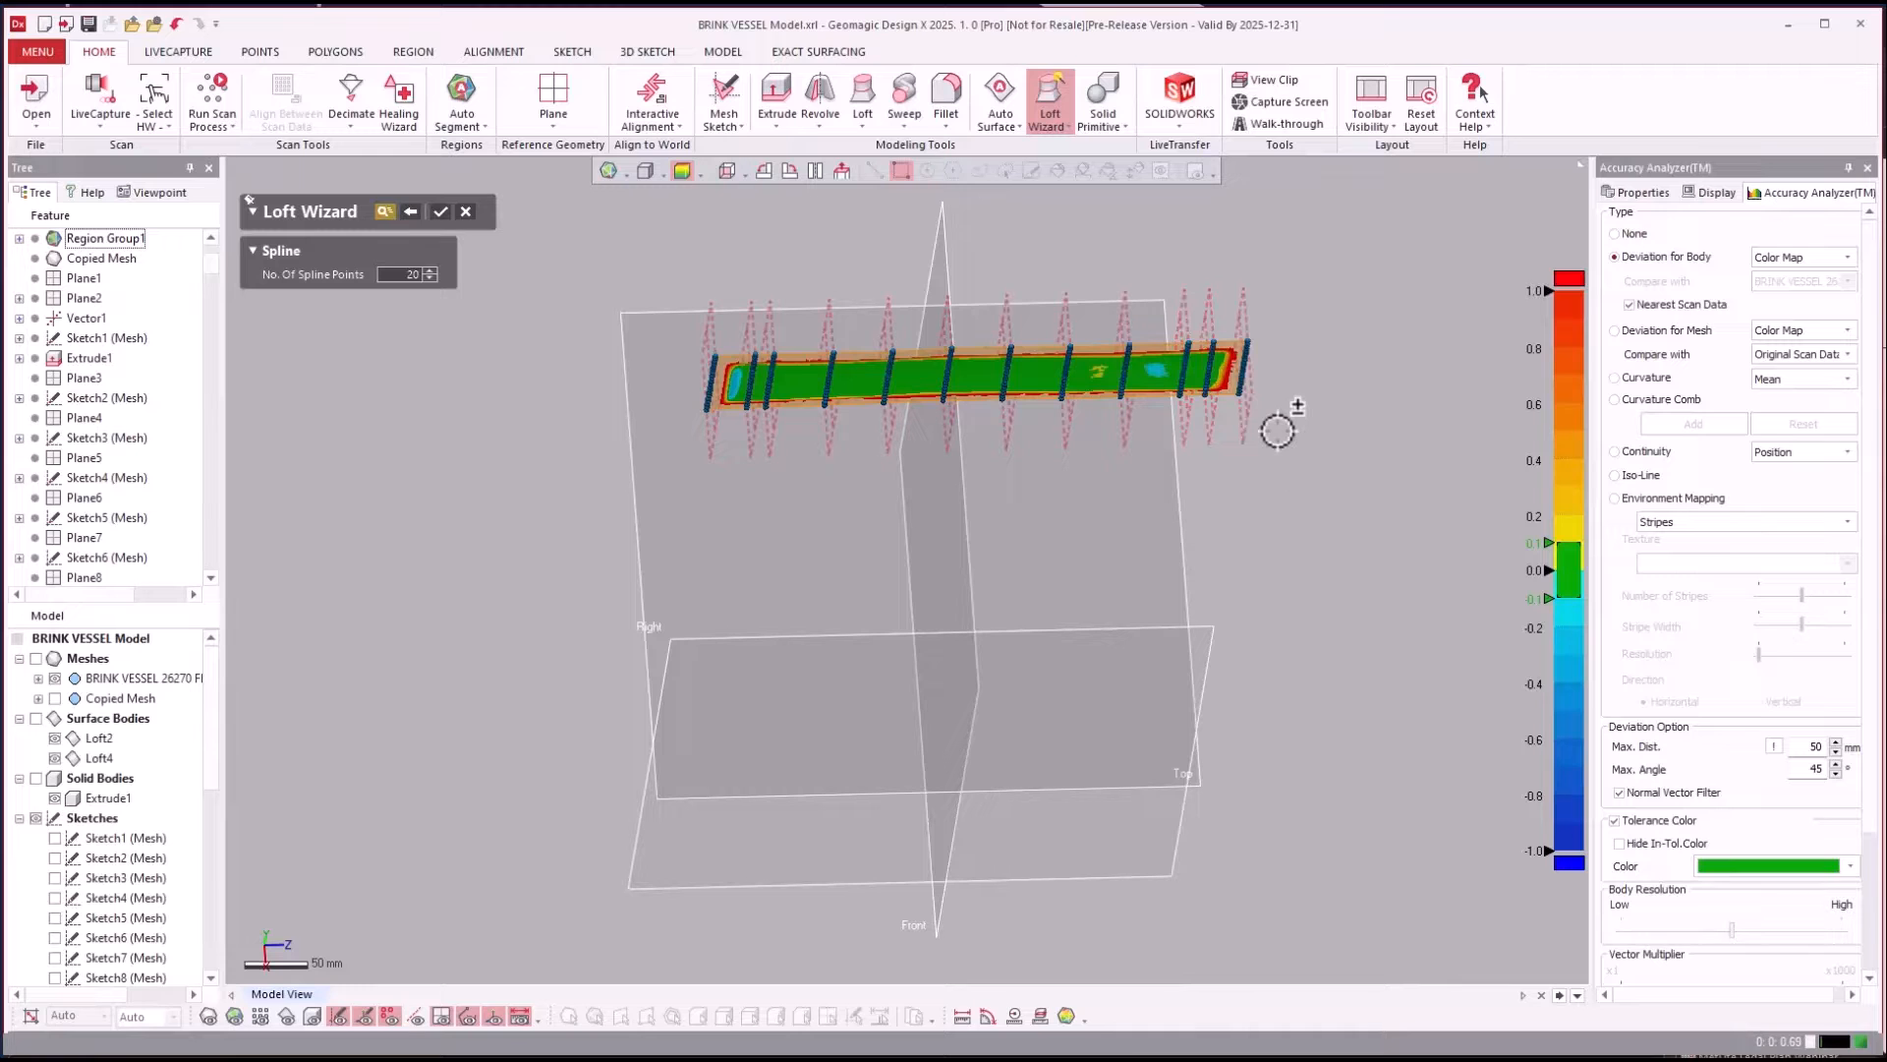
right_drag(1276, 431, 1196, 287)
scroll(1331, 595, up, 4)
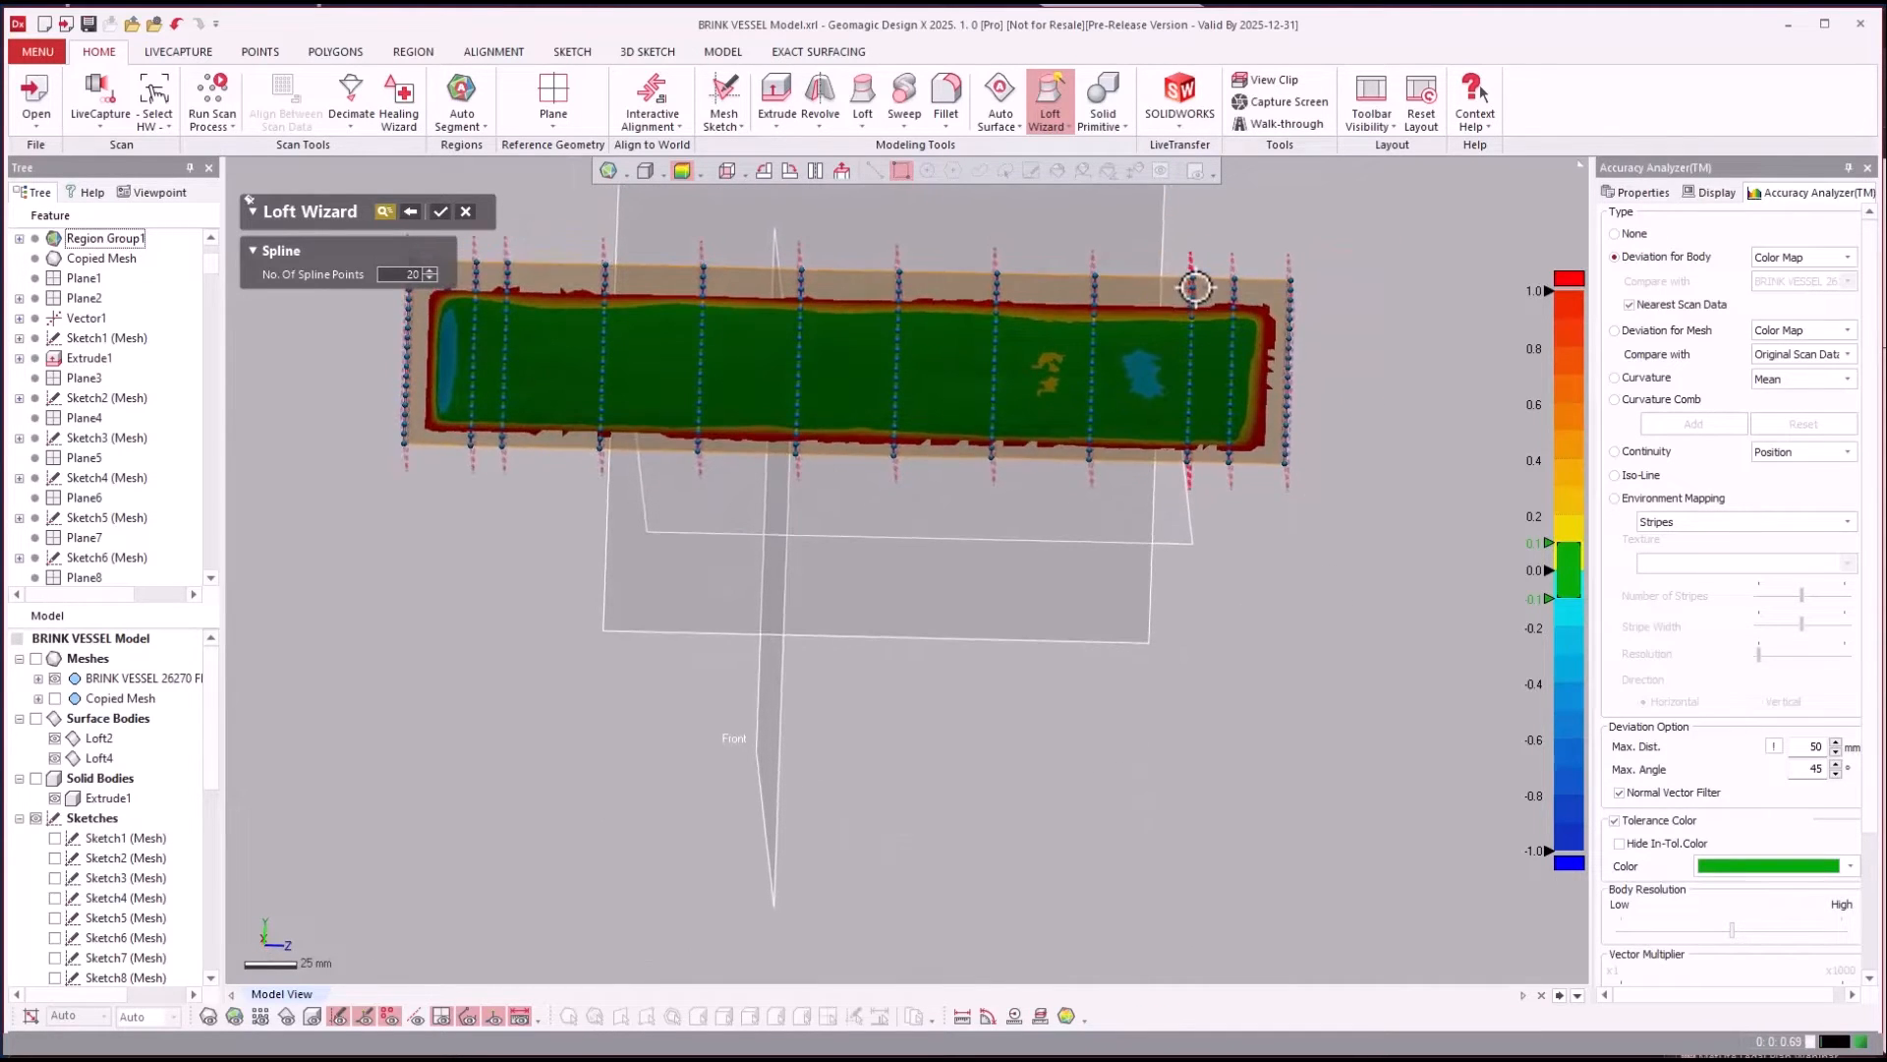
Shift the sections near both ends of the side wall toward the deviating areas and accept the loft.
drag(1175, 311, 1173, 312)
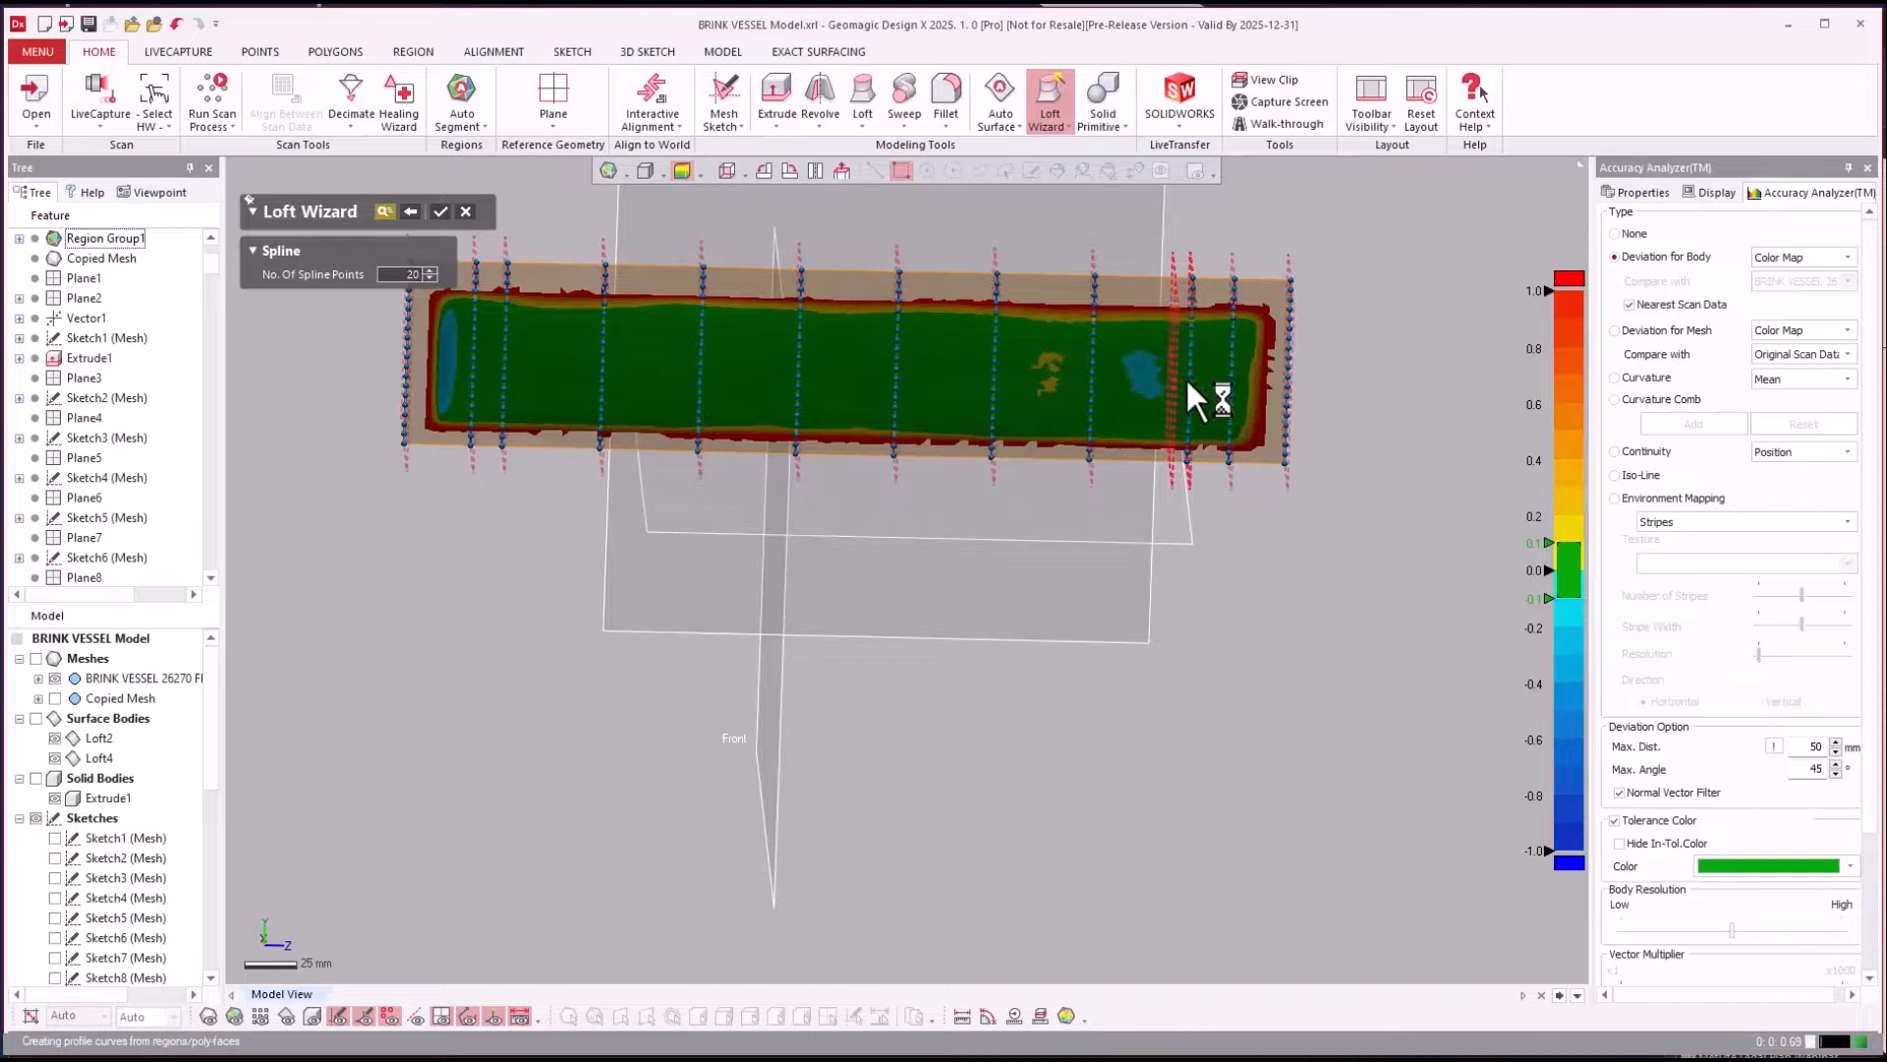
right_drag(1190, 380, 1189, 379)
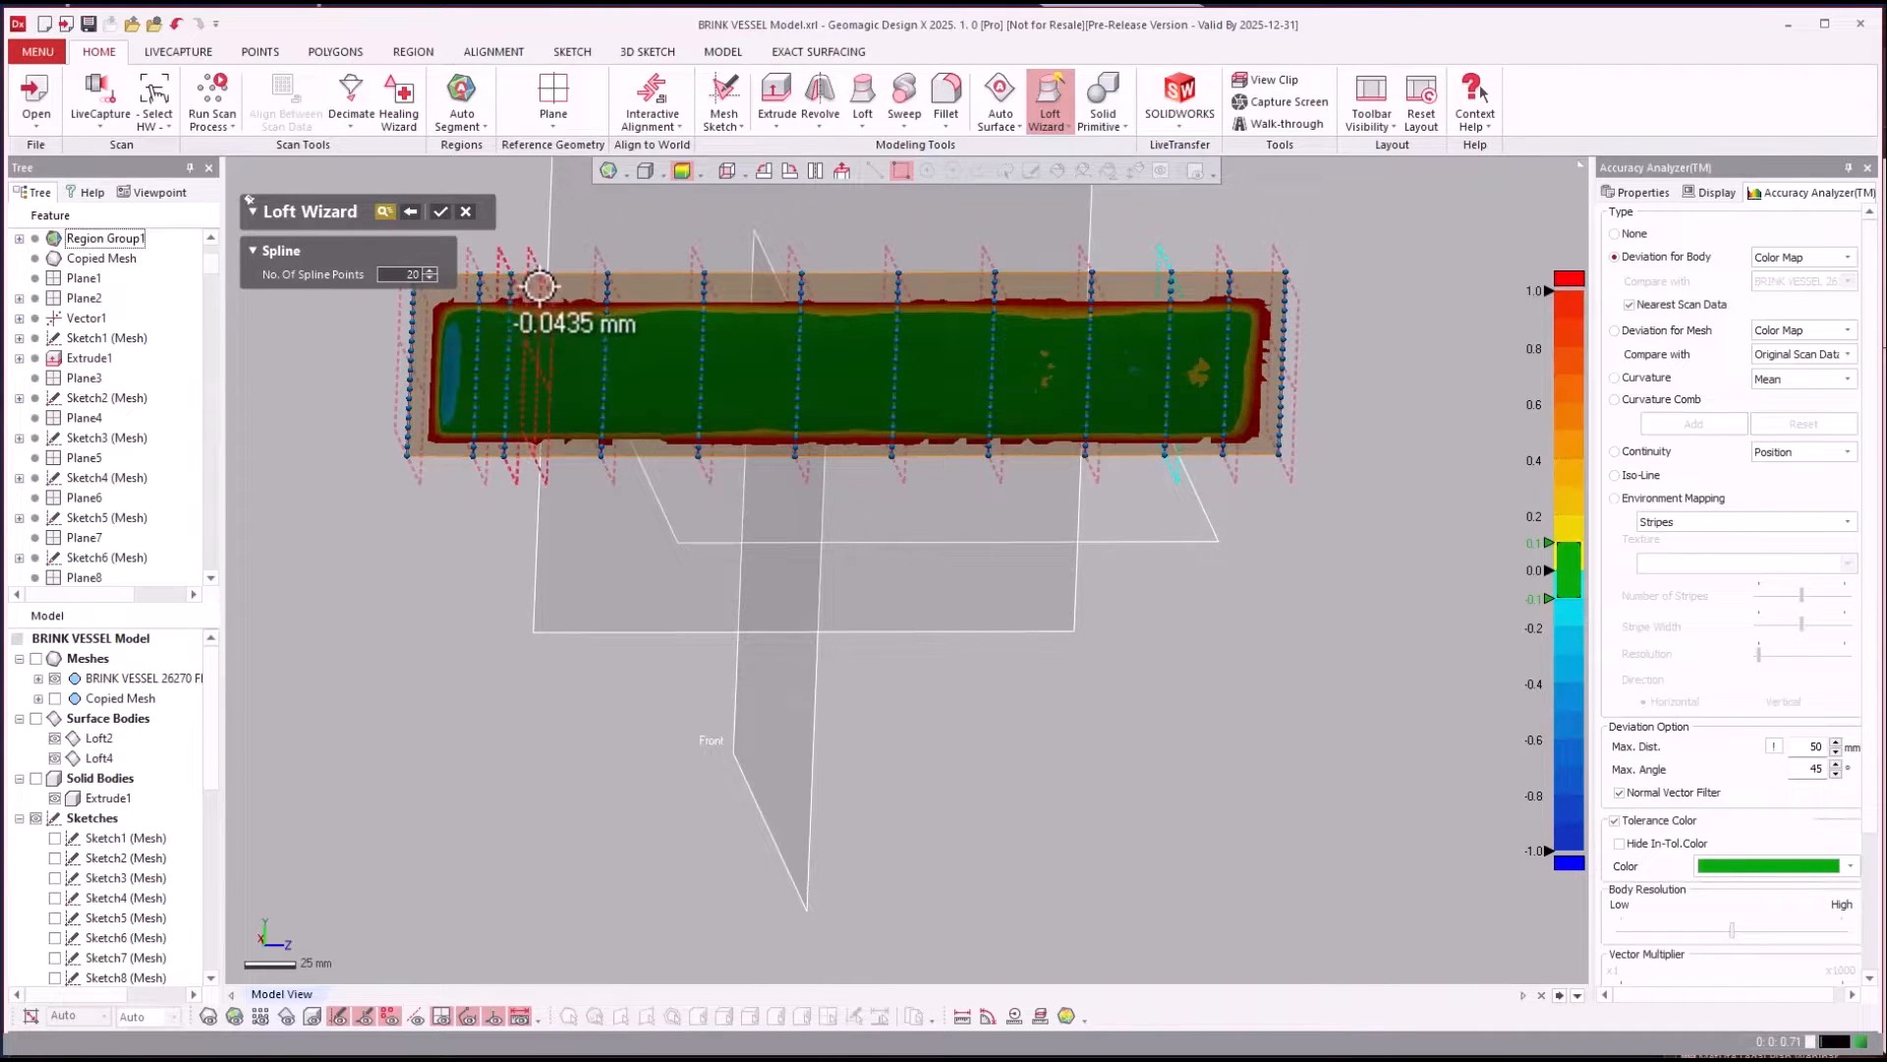
drag(543, 287, 542, 288)
right_drag(532, 311, 538, 314)
scroll(535, 315, down, 1)
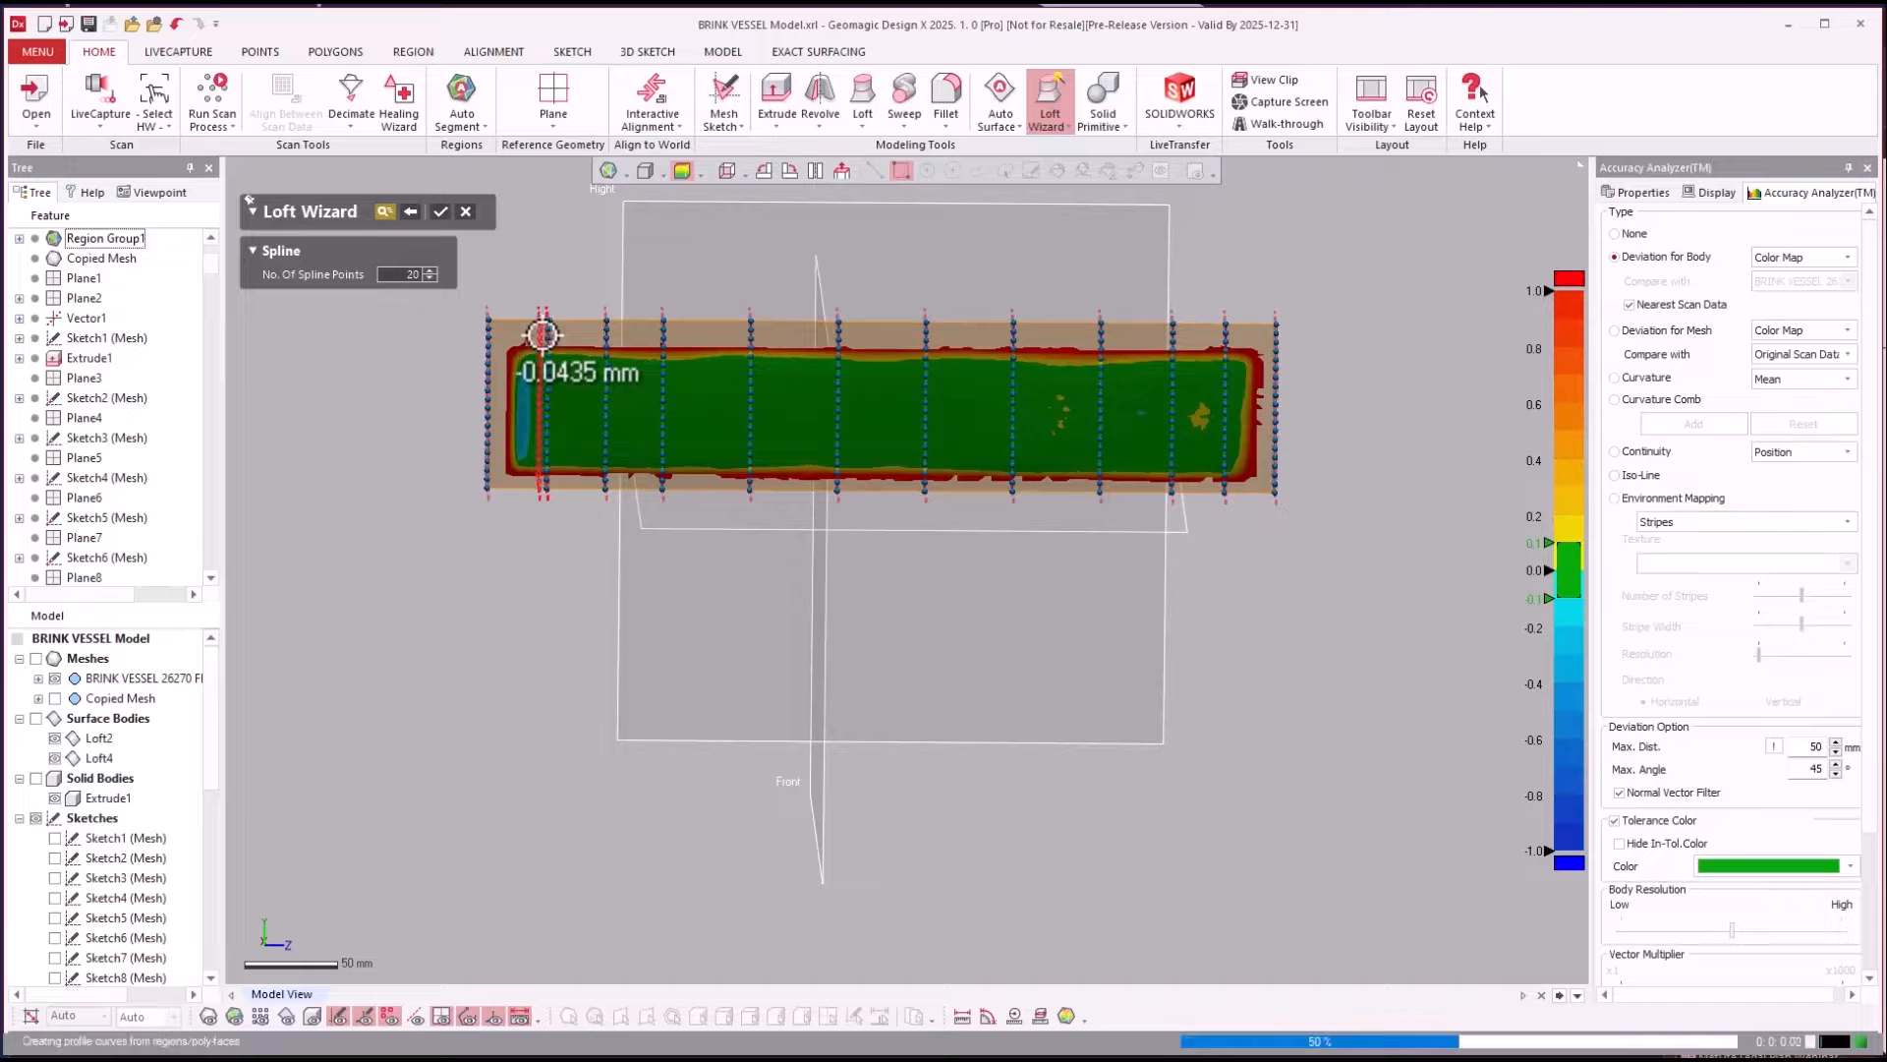
right_drag(539, 335, 1327, 560)
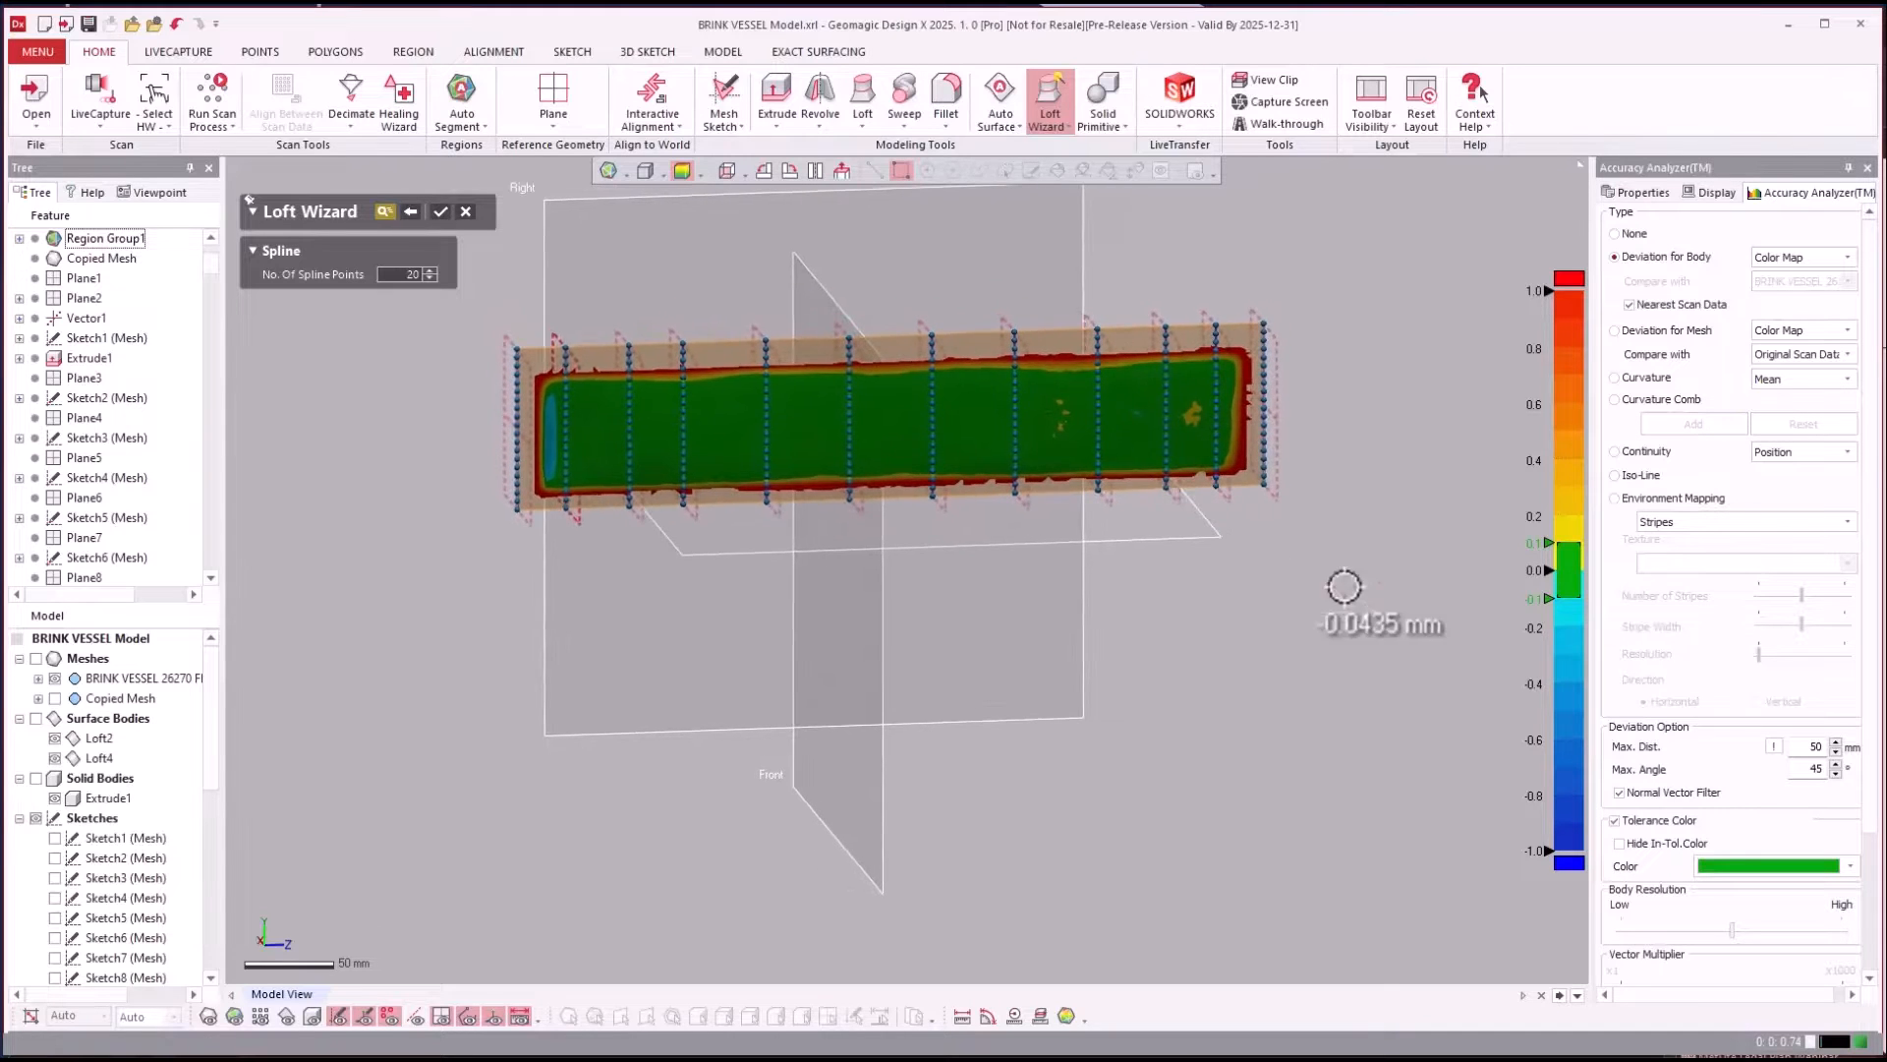
click(442, 211)
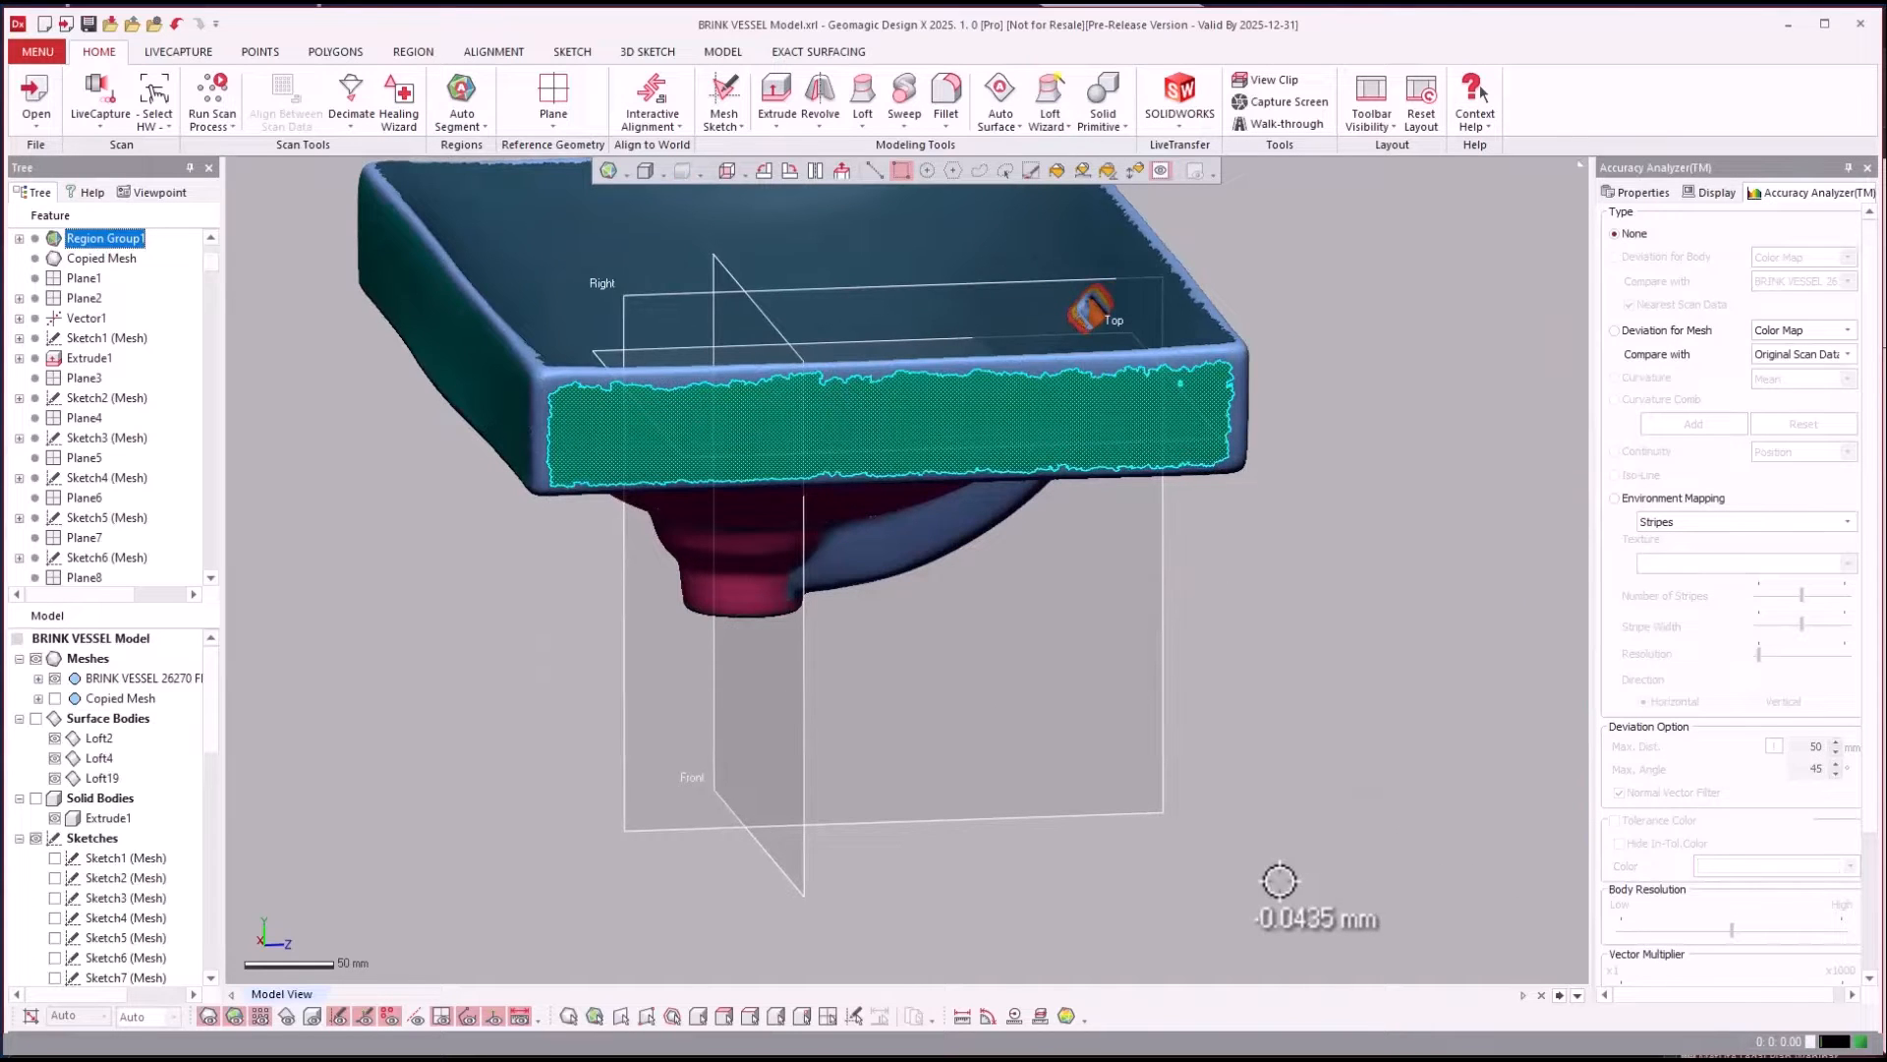
Toggle the Extrude1 solid block on and off and view the side wall surfaces against the scanned basin.
key(ctrl+5)
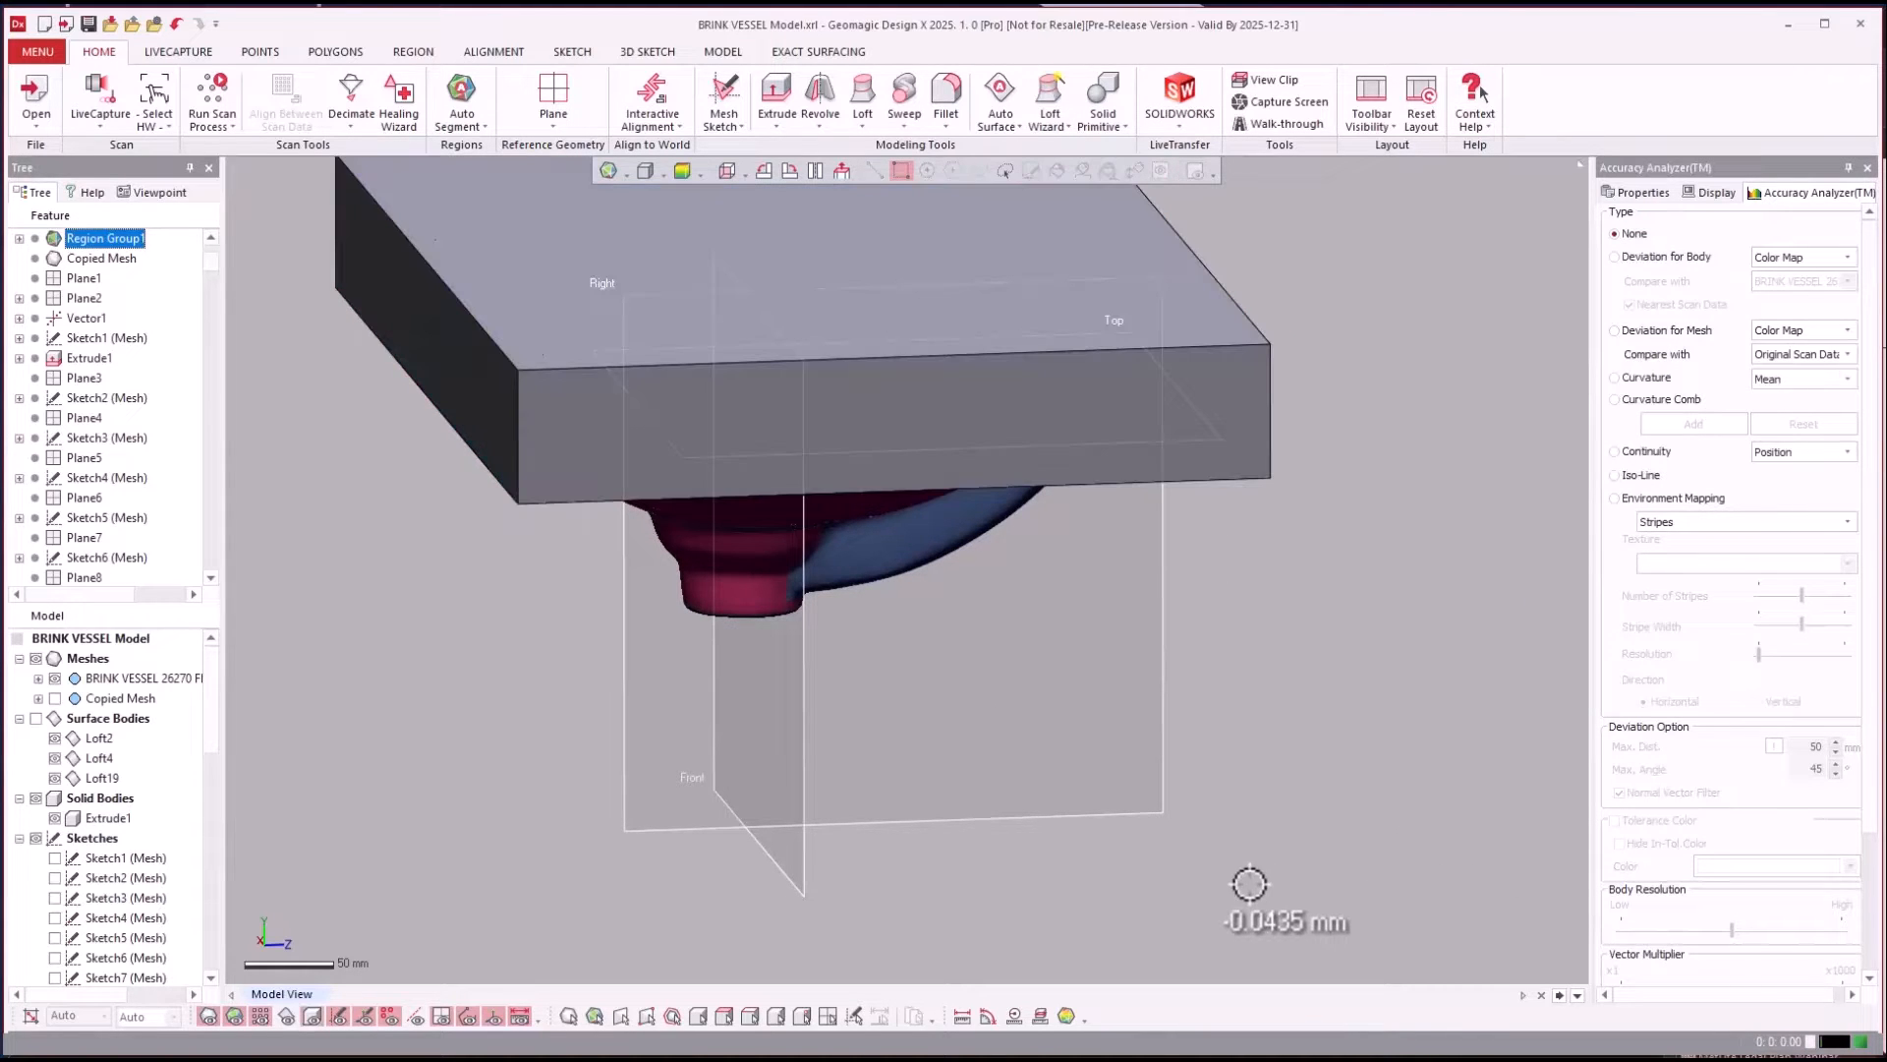
key(ctrl+5)
right_drag(1245, 896, 156, 310)
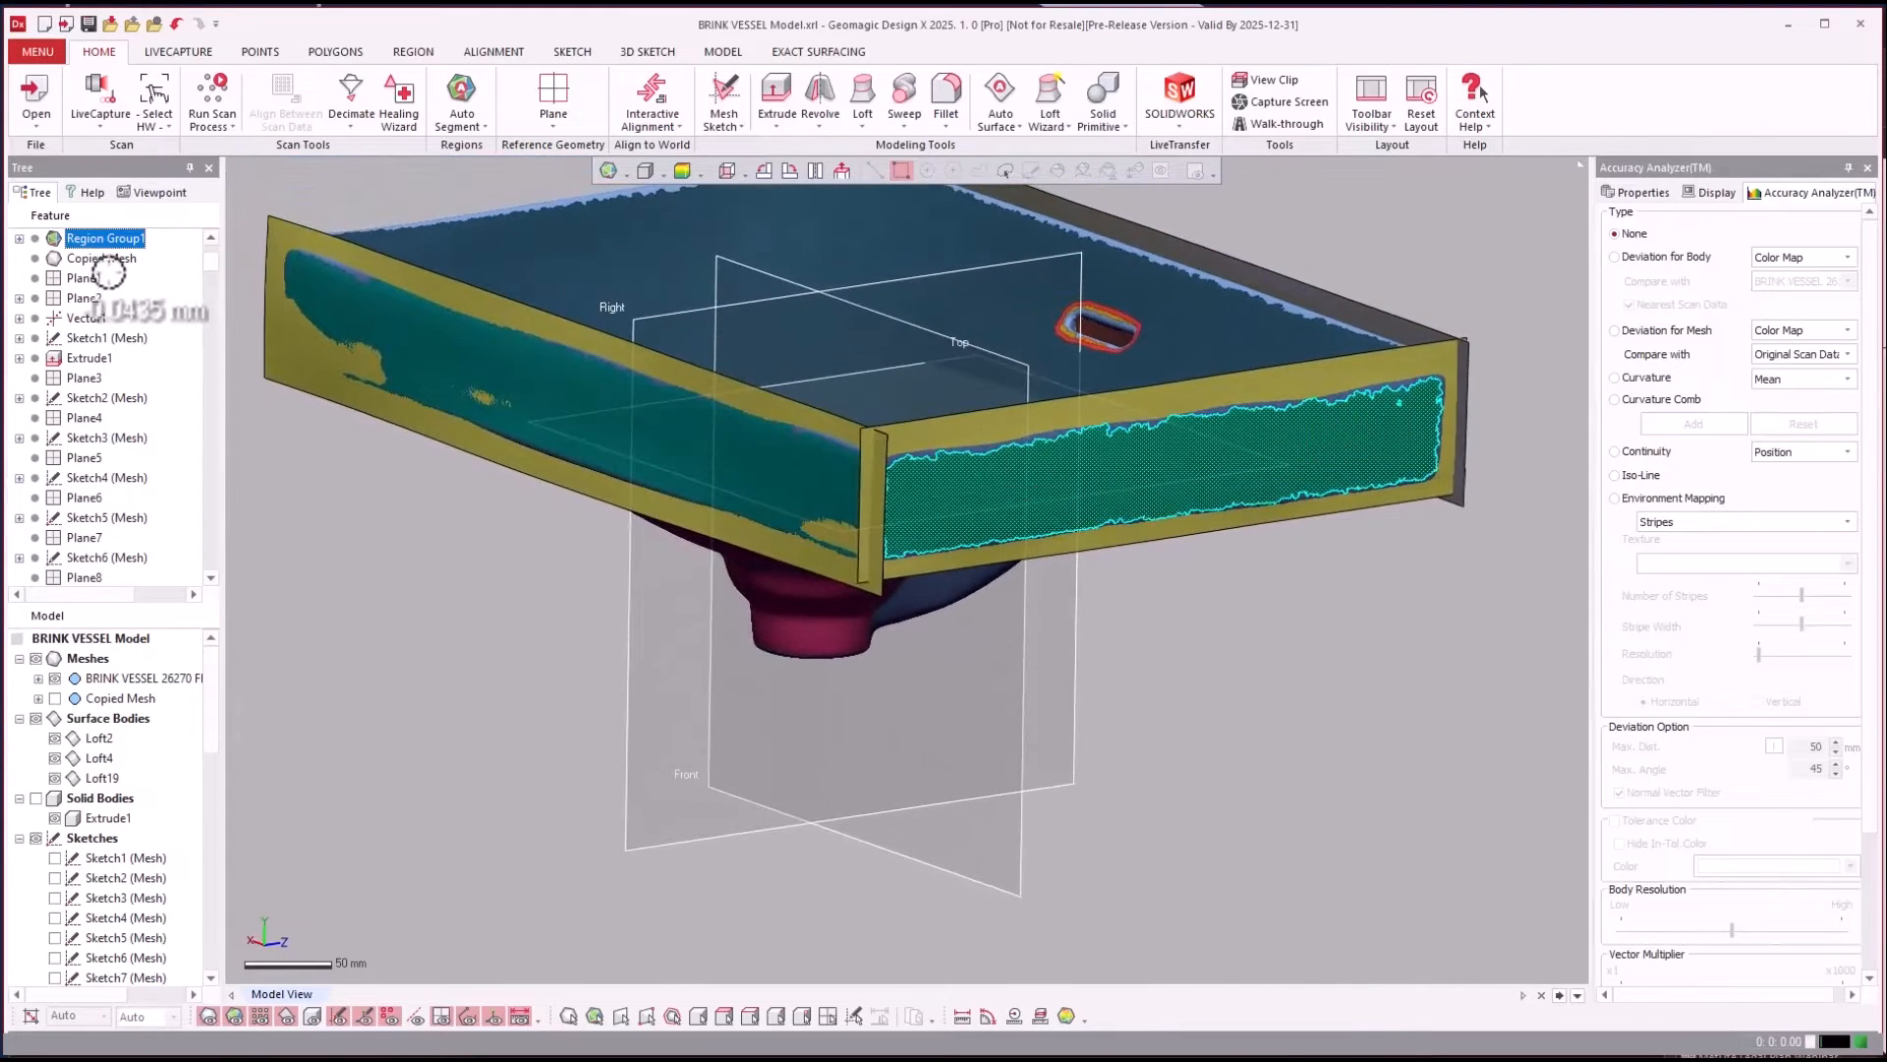
scroll(1432, 826, down, 2)
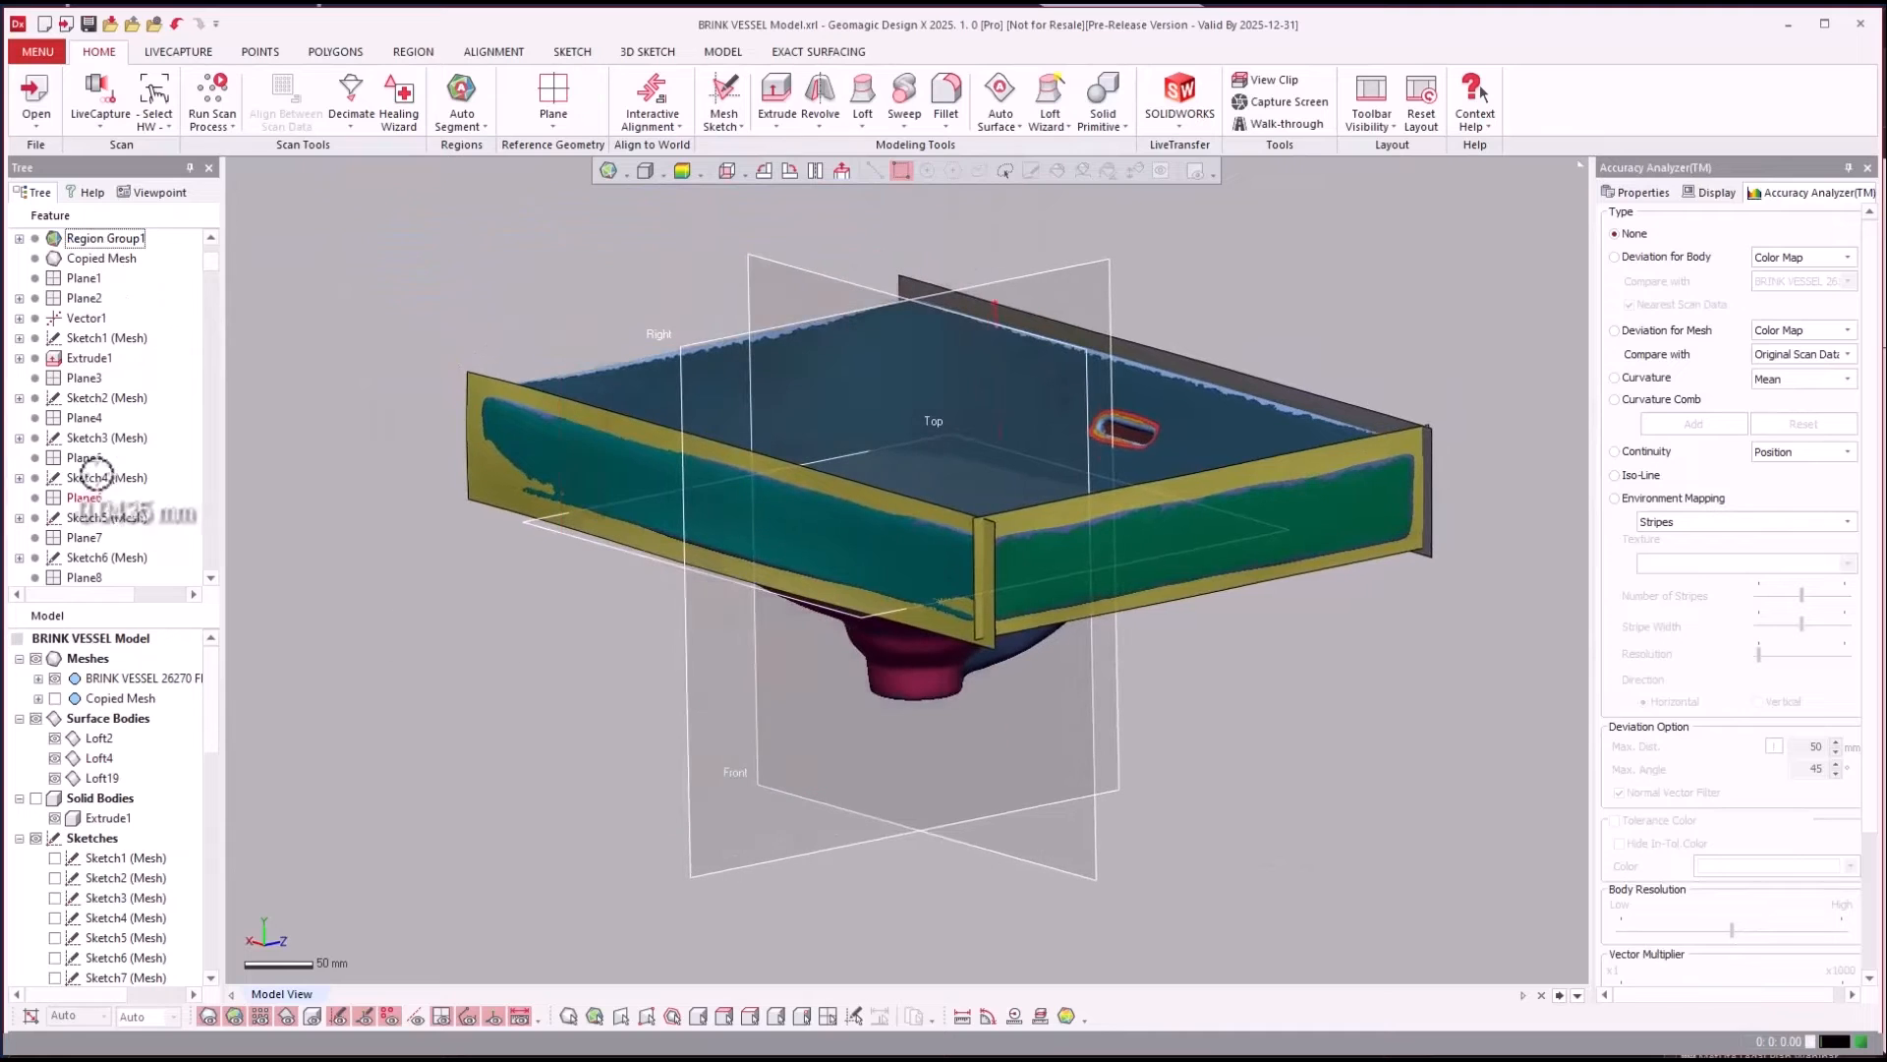
Roll the feature history forward to Extend Surface1.
click(97, 477)
scroll(99, 492, down, 12)
scroll(98, 505, down, 20)
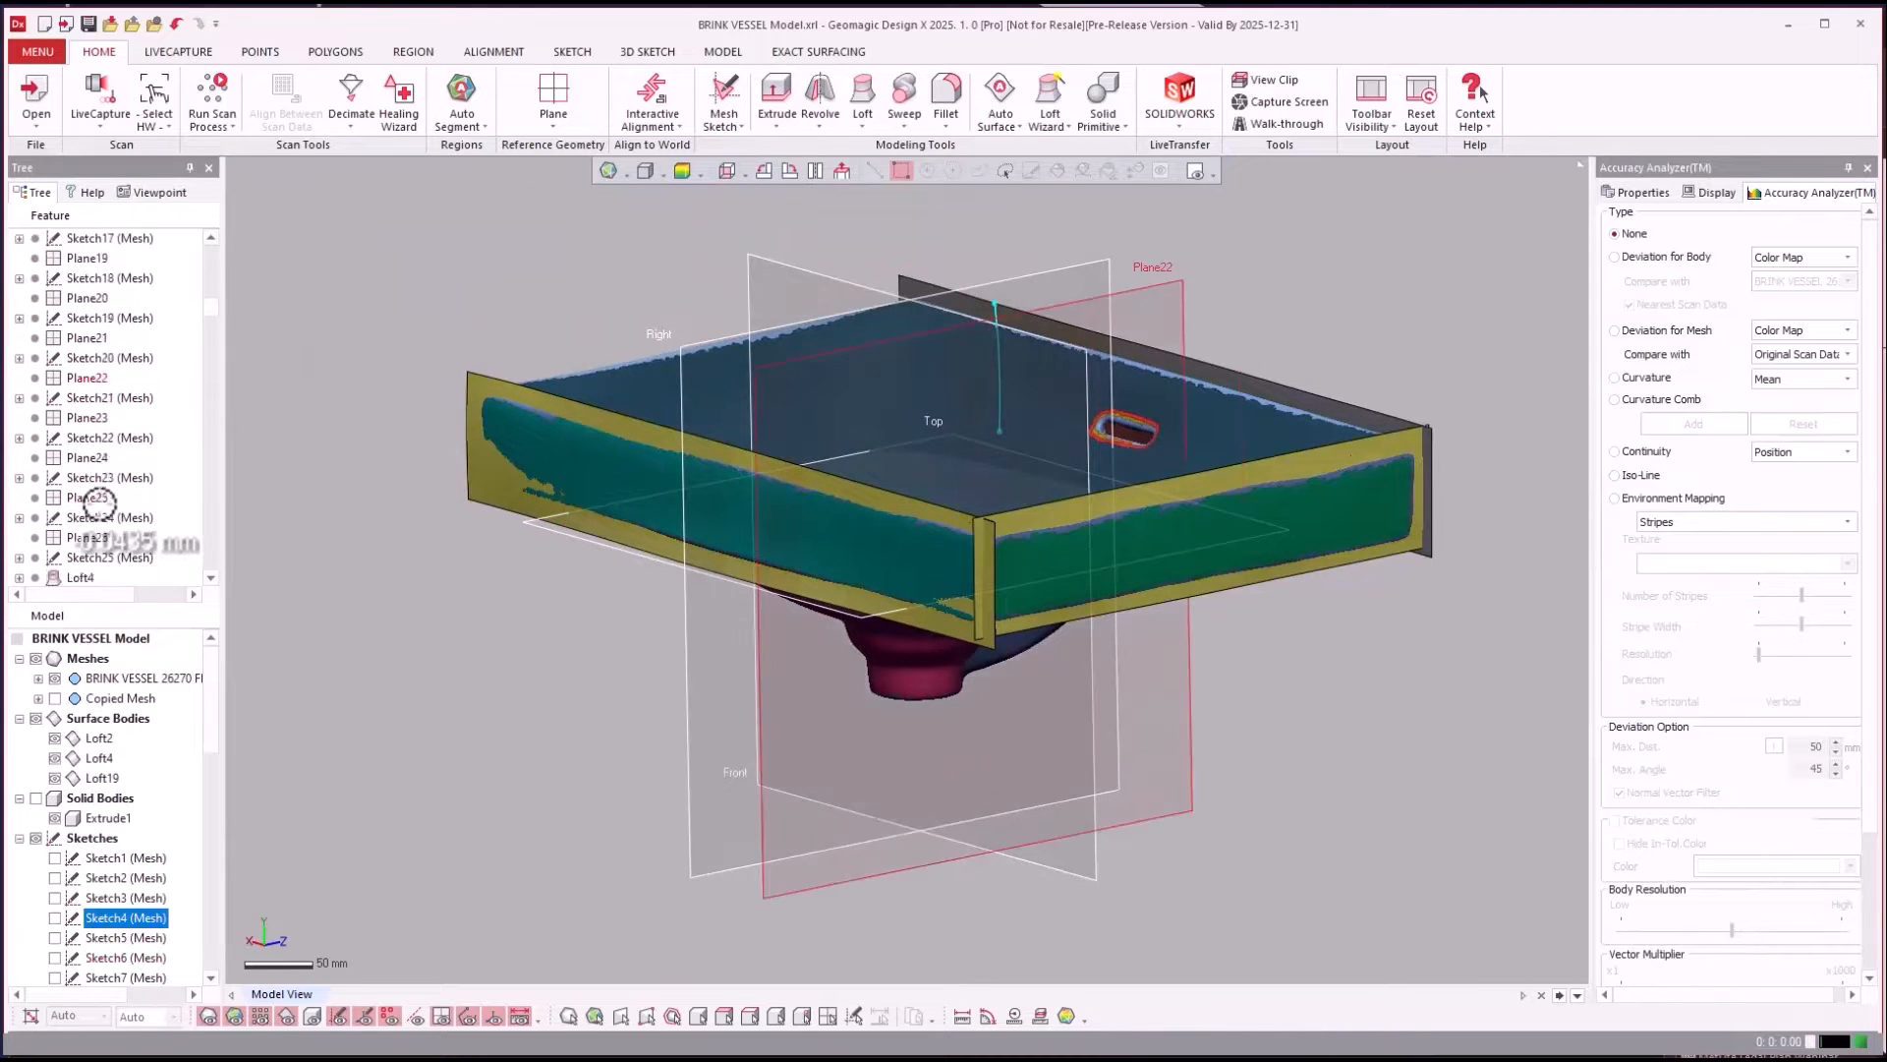
scroll(101, 390, down, 2)
scroll(94, 329, down, 9)
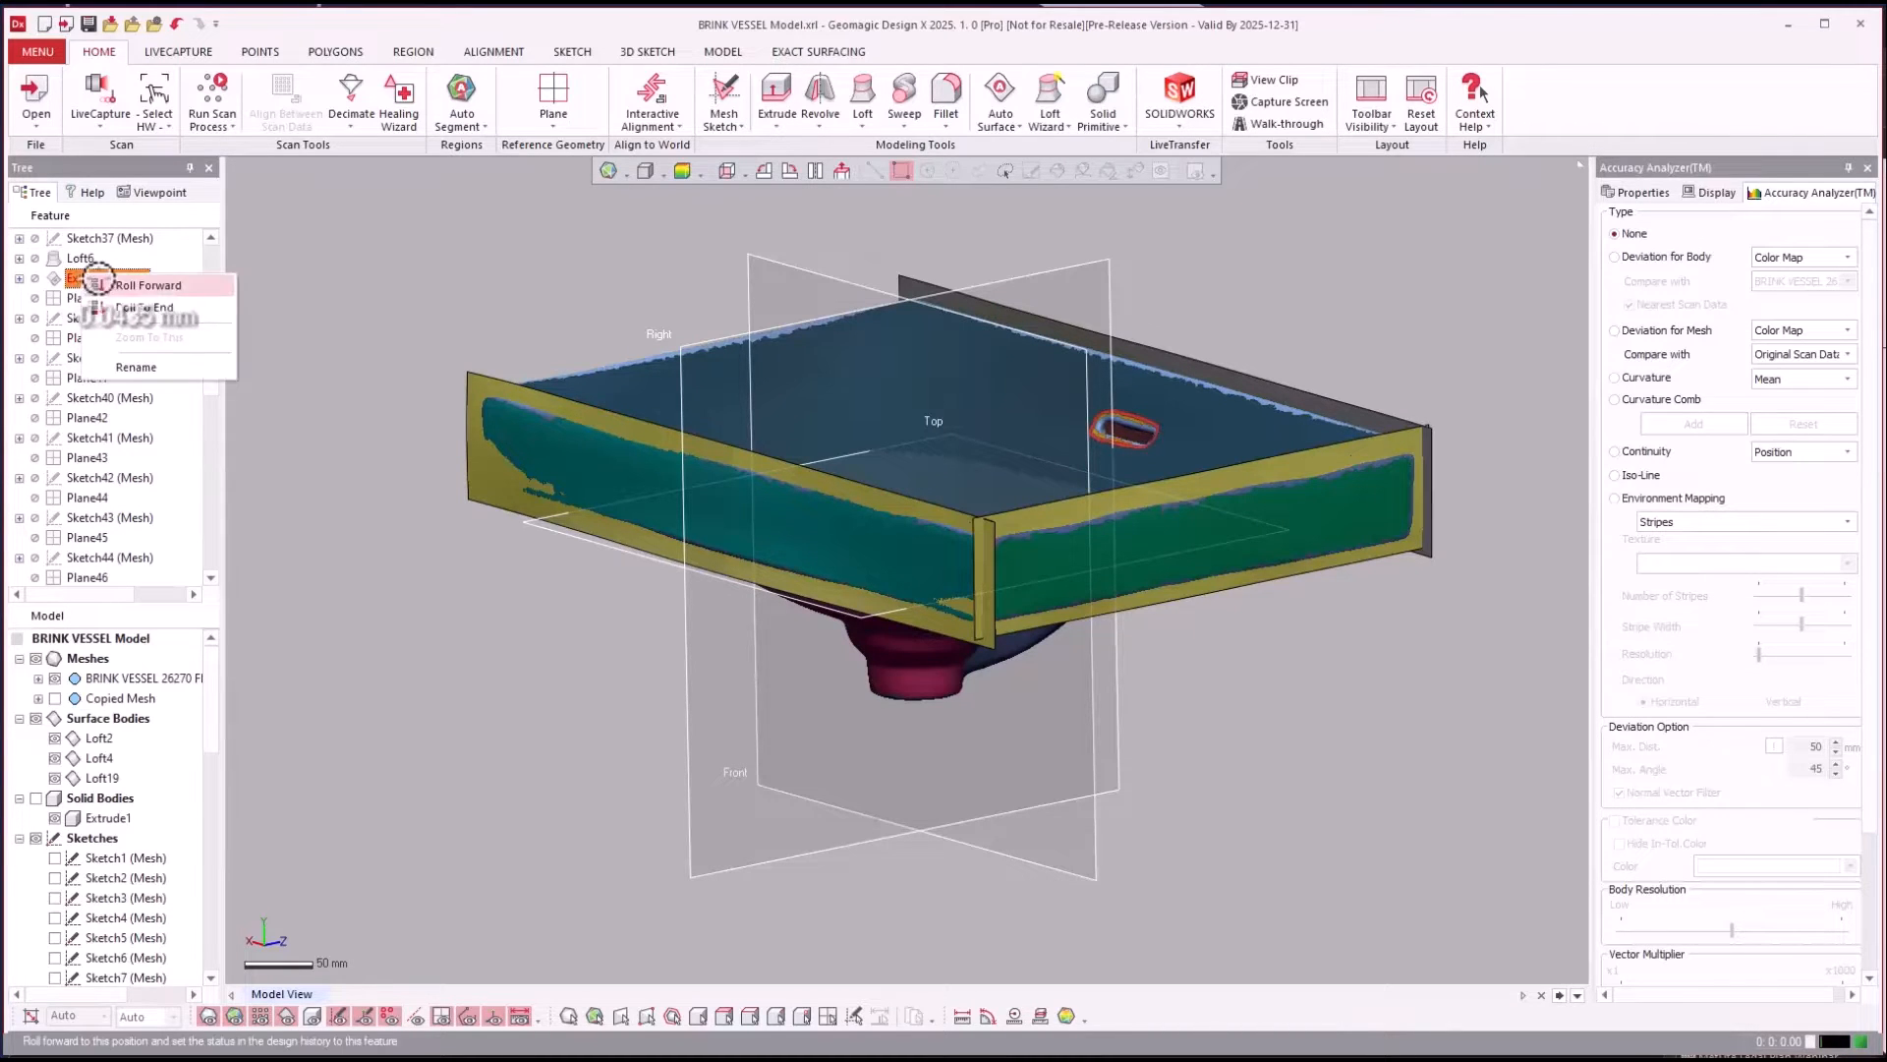
click(86, 278)
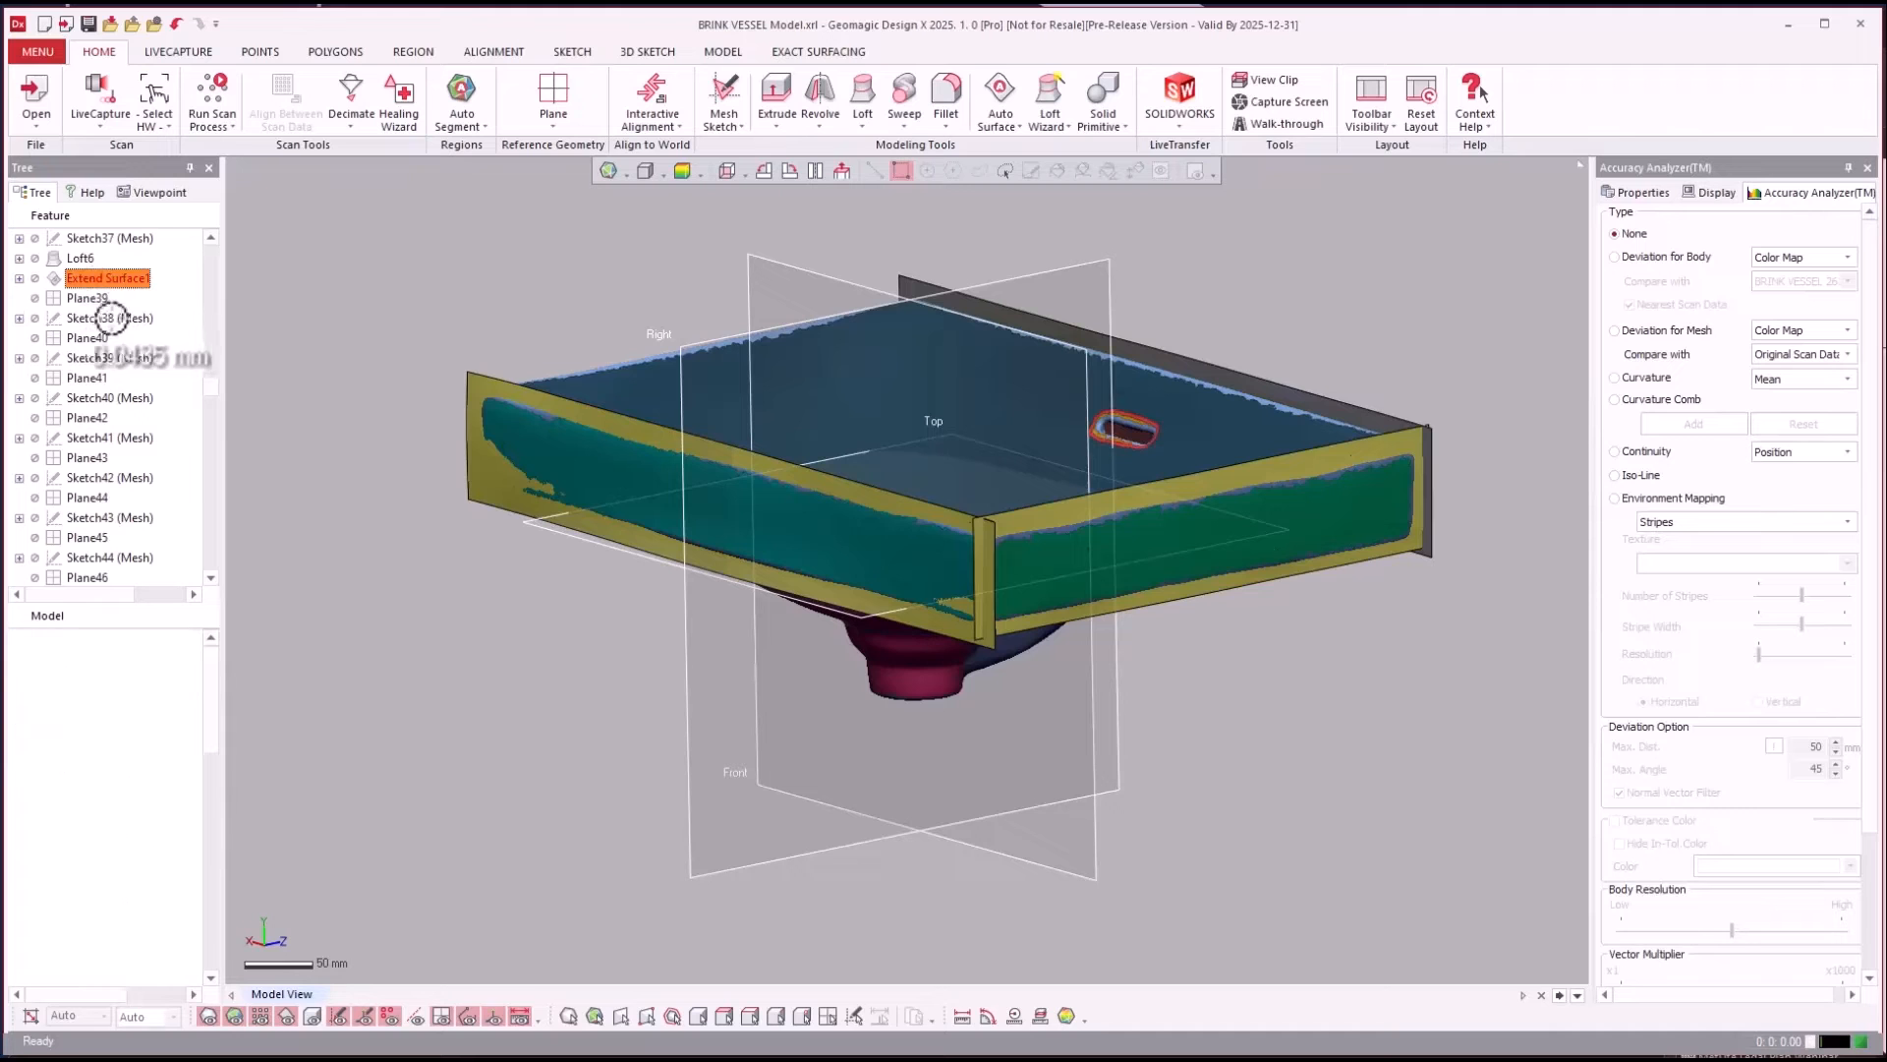
click(1279, 763)
right_drag(1281, 767, 1249, 845)
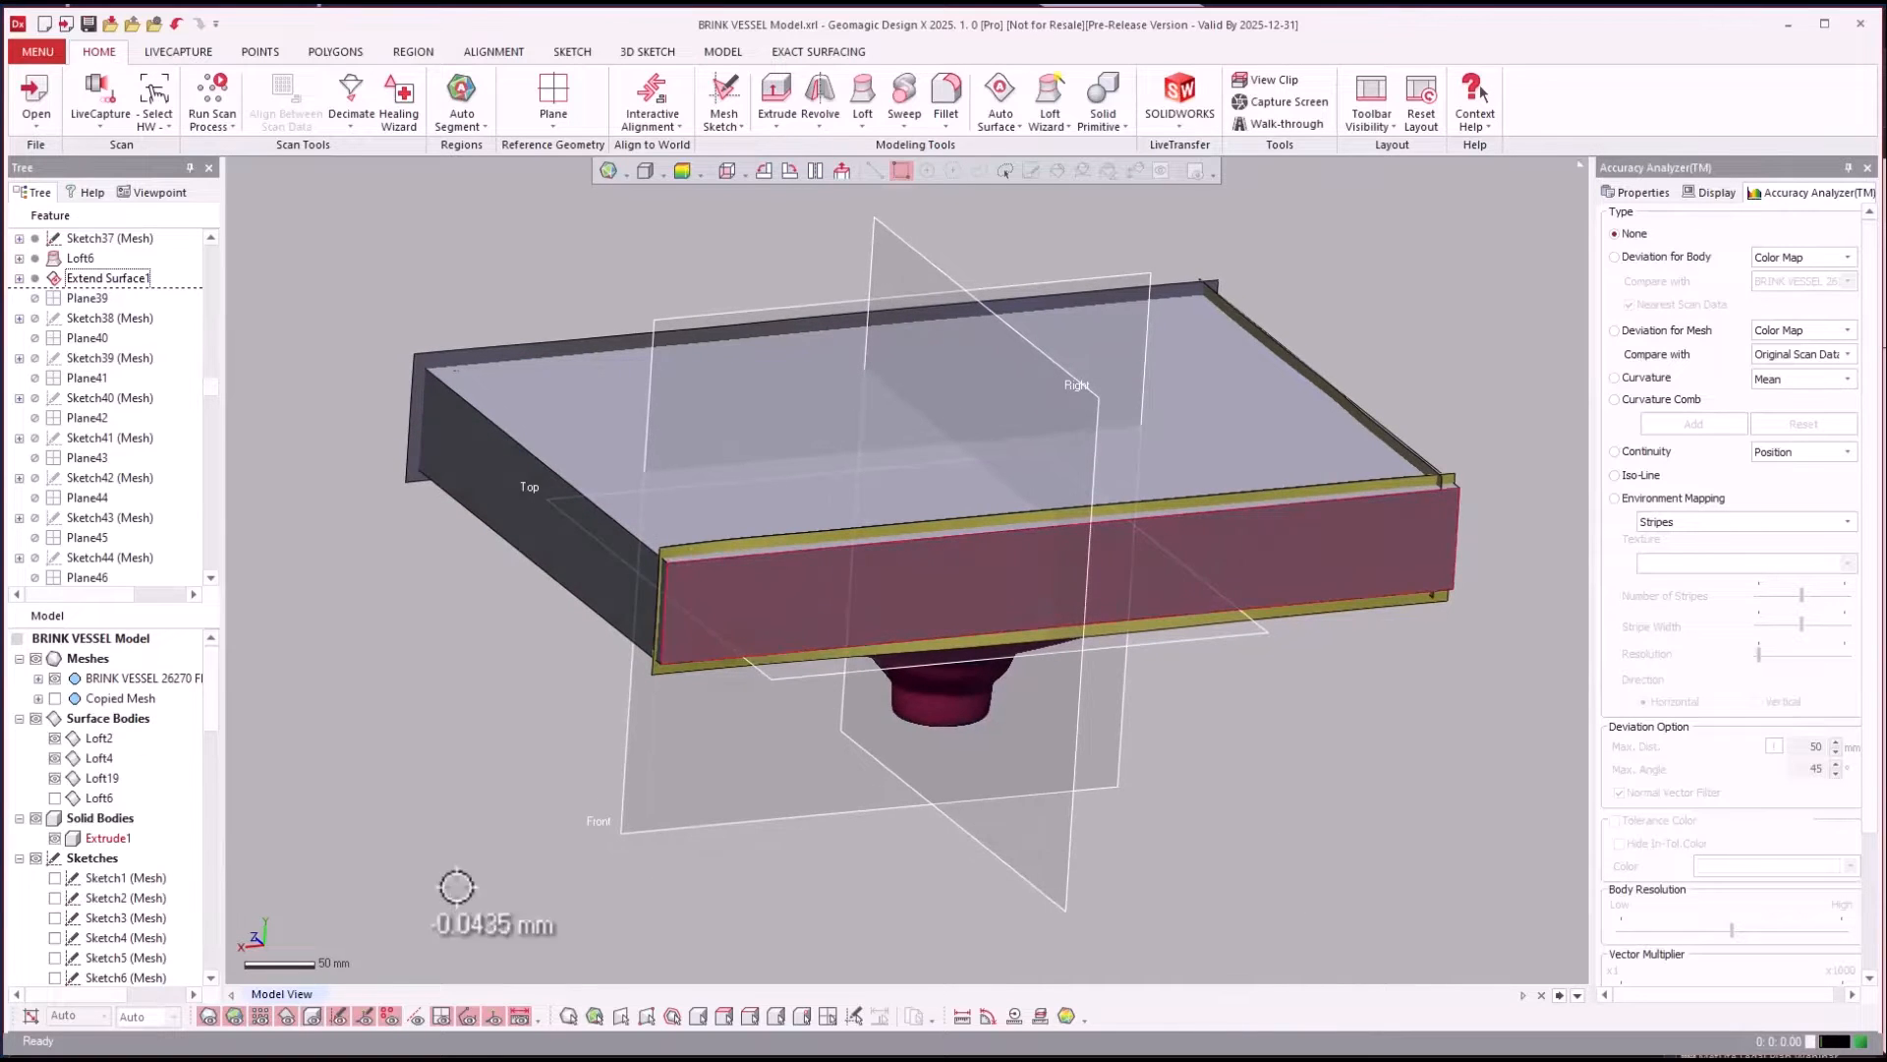
Show the Loft6 side wall surface and roll the feature history forward to Loft8.
click(56, 799)
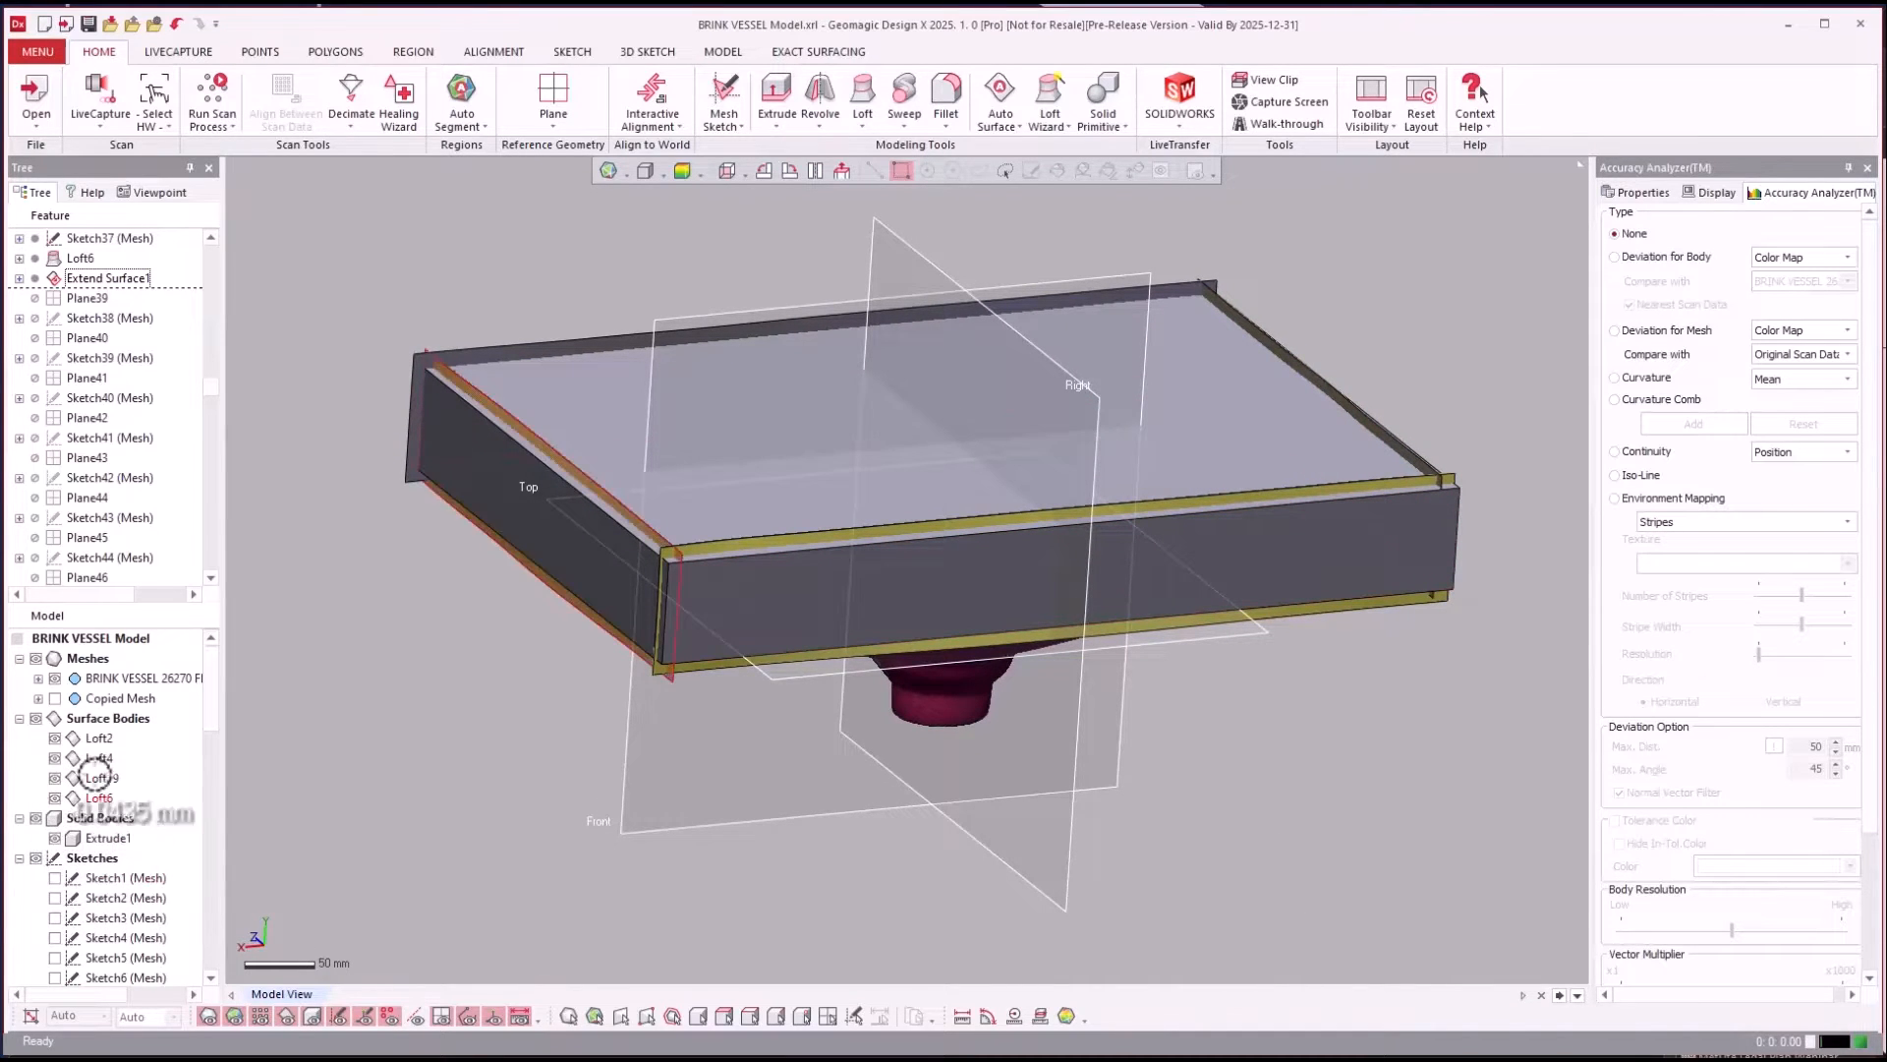
right_drag(385, 743, 1372, 813)
scroll(124, 379, down, 6)
scroll(124, 379, down, 1)
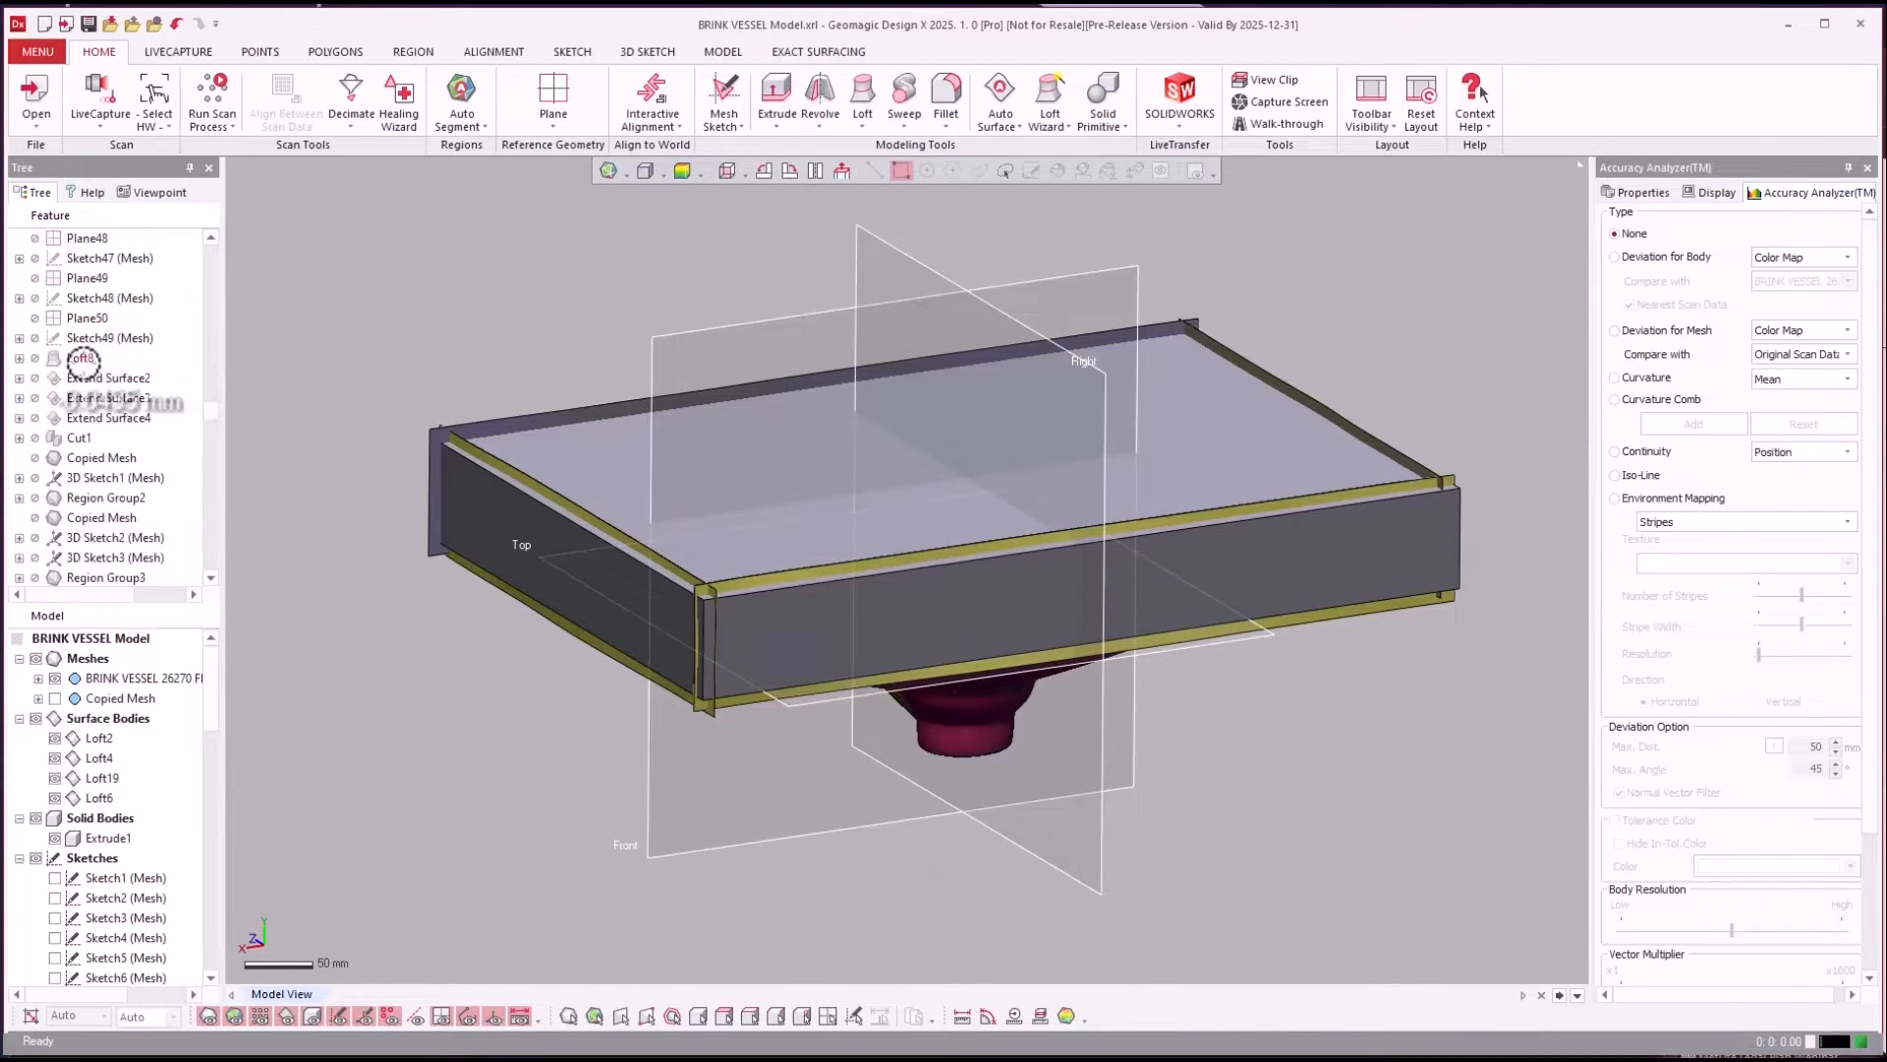
click(81, 359)
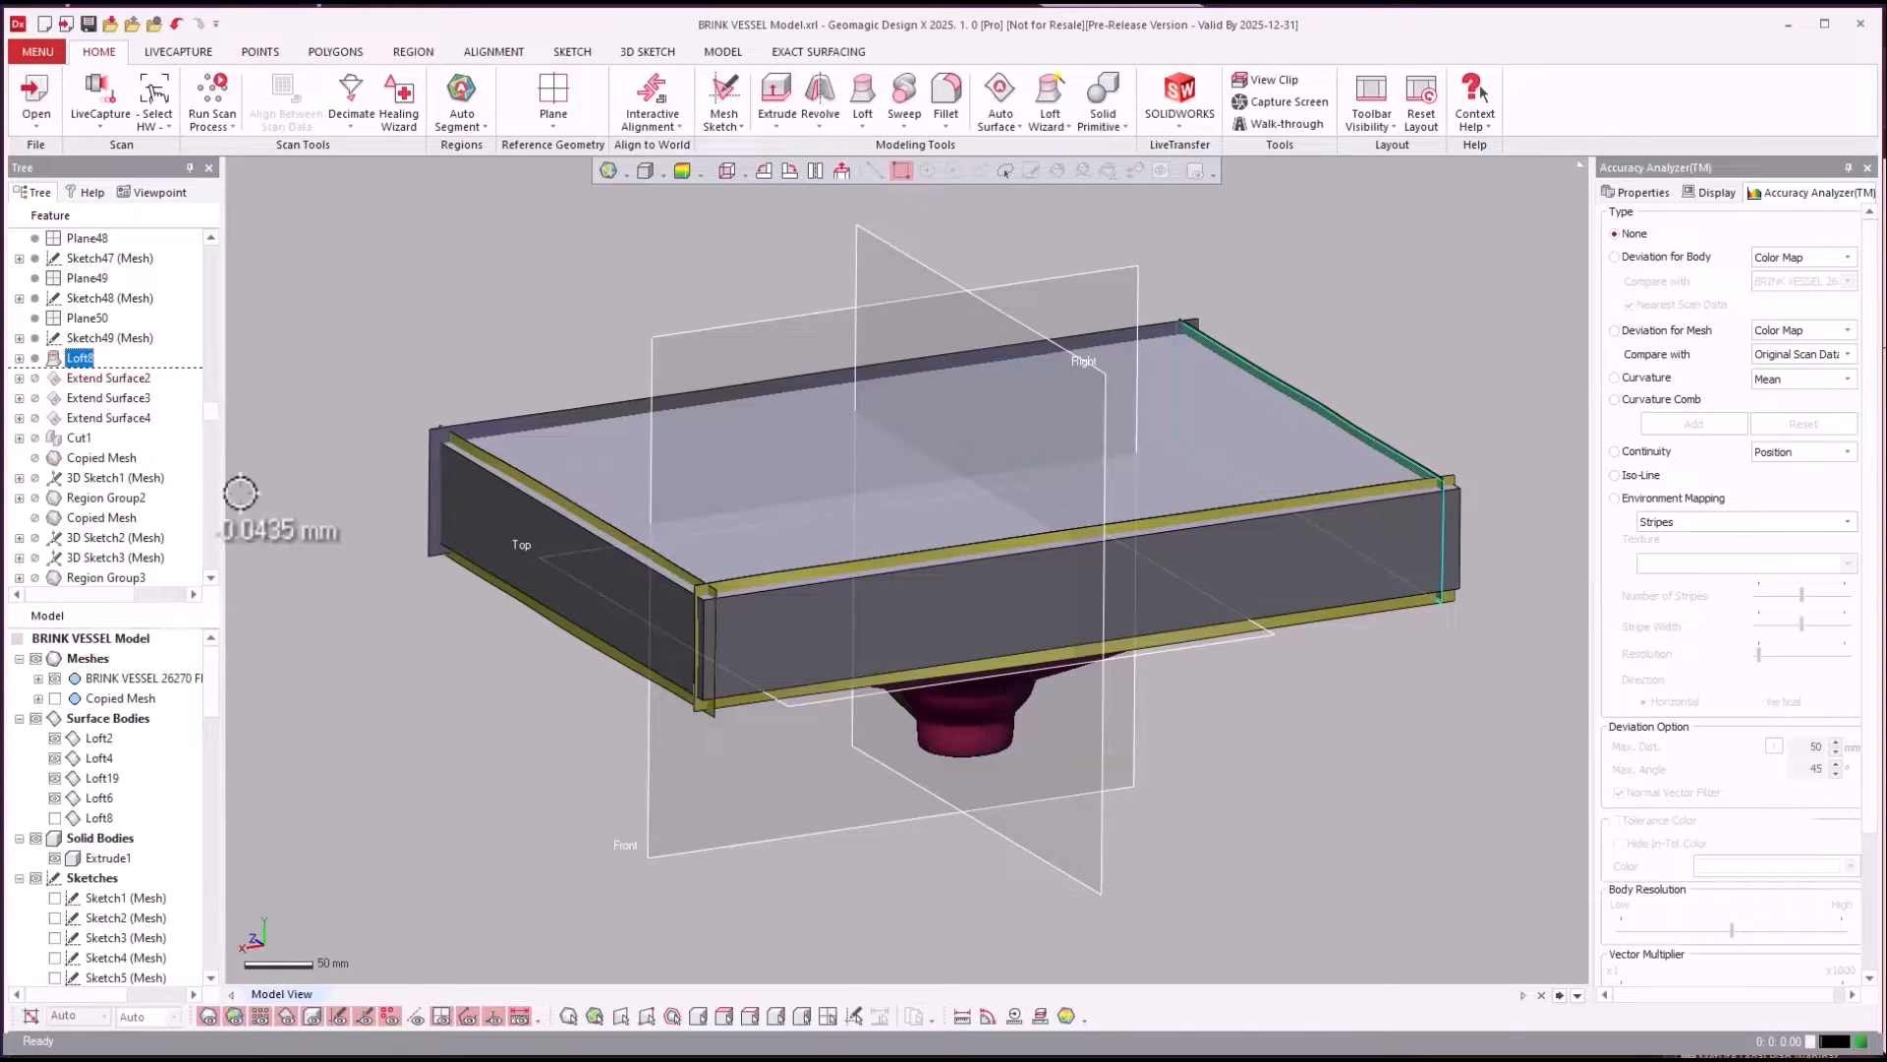
Roll the feature history forward to Cut1 and inspect the block trimmed by the side wall surfaces.
click(94, 398)
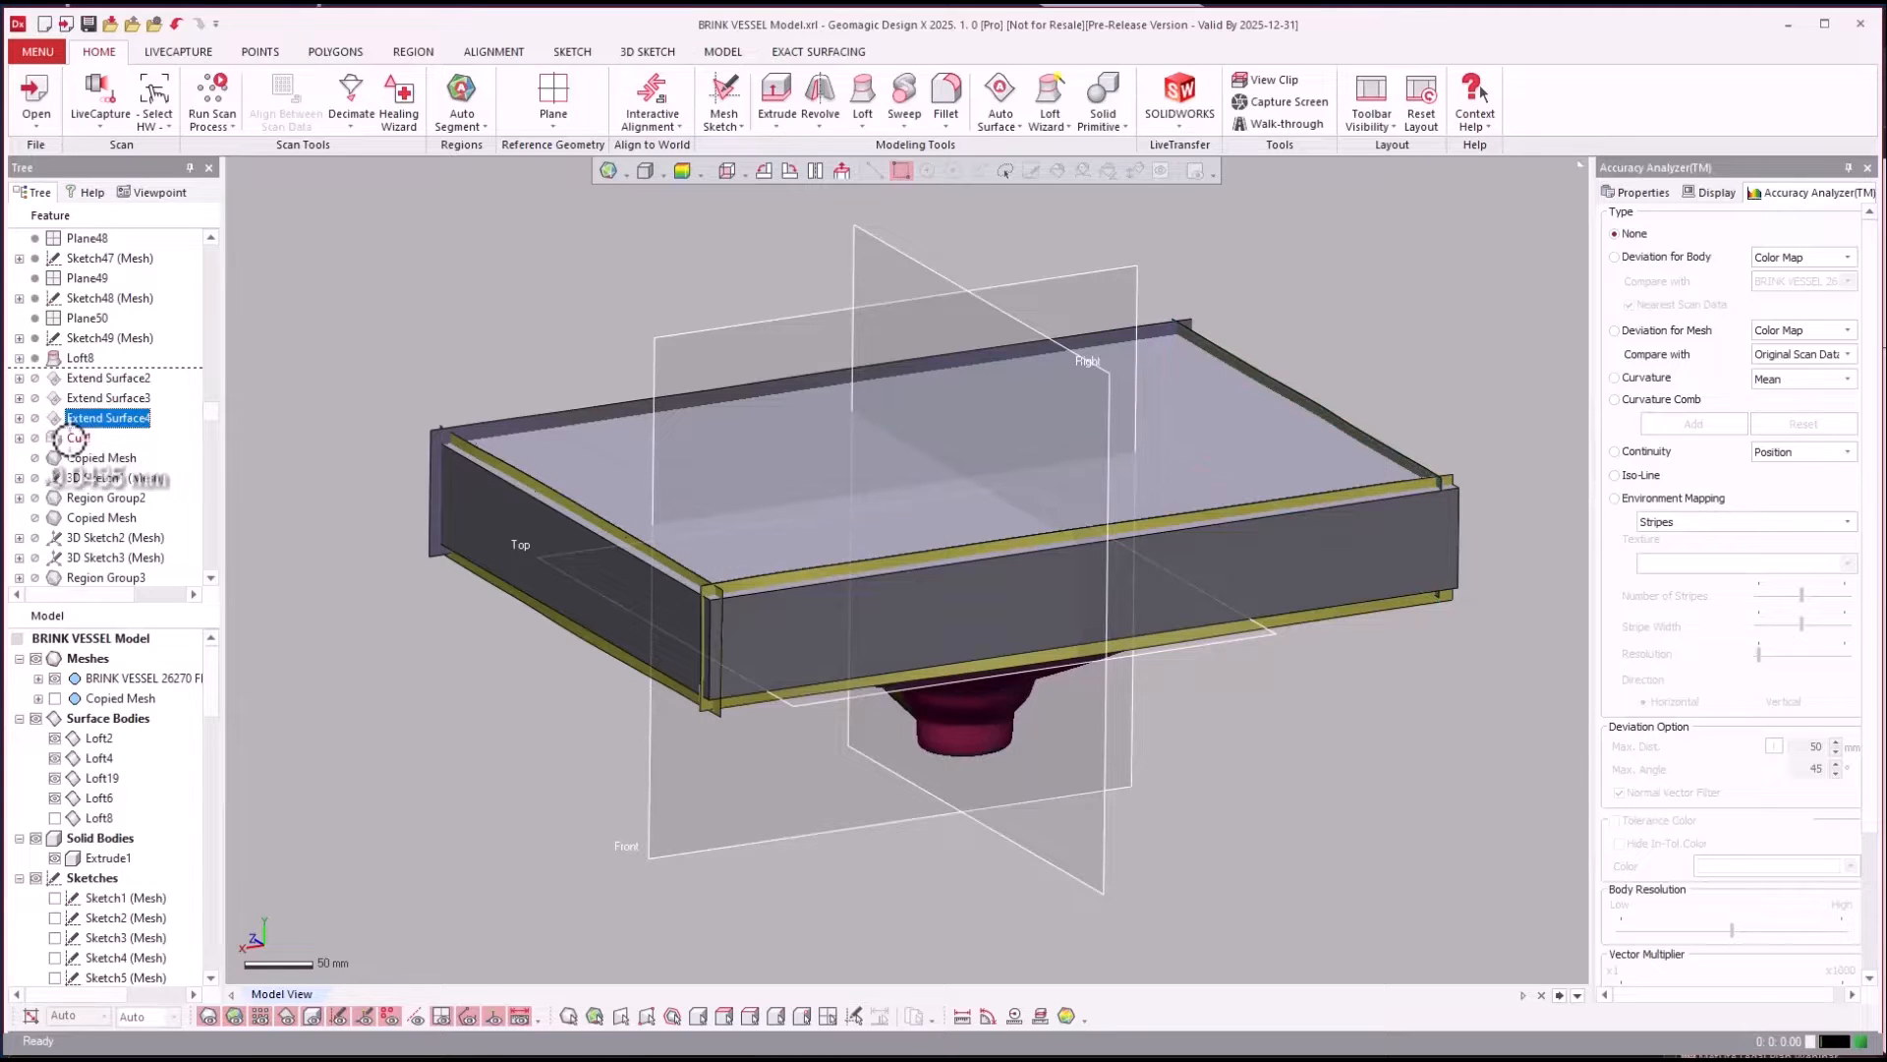
click(77, 439)
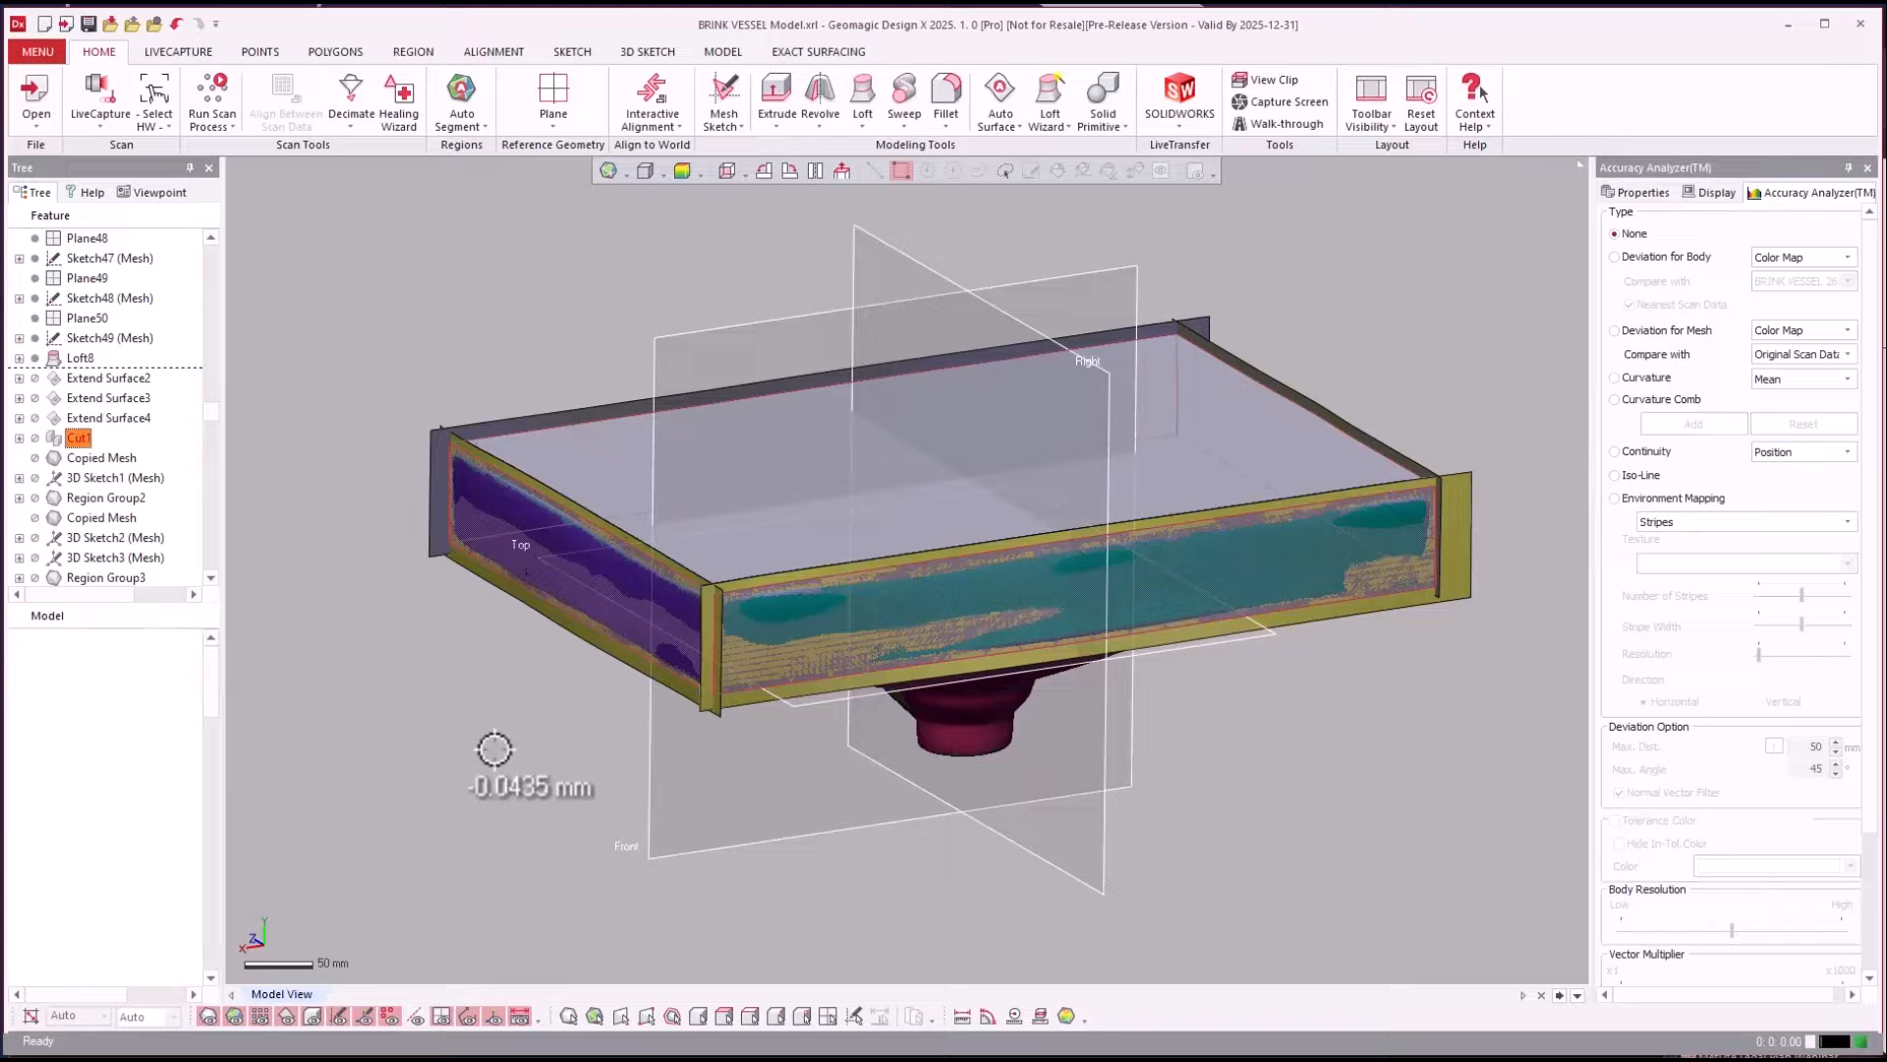
right_drag(494, 749, 274, 656)
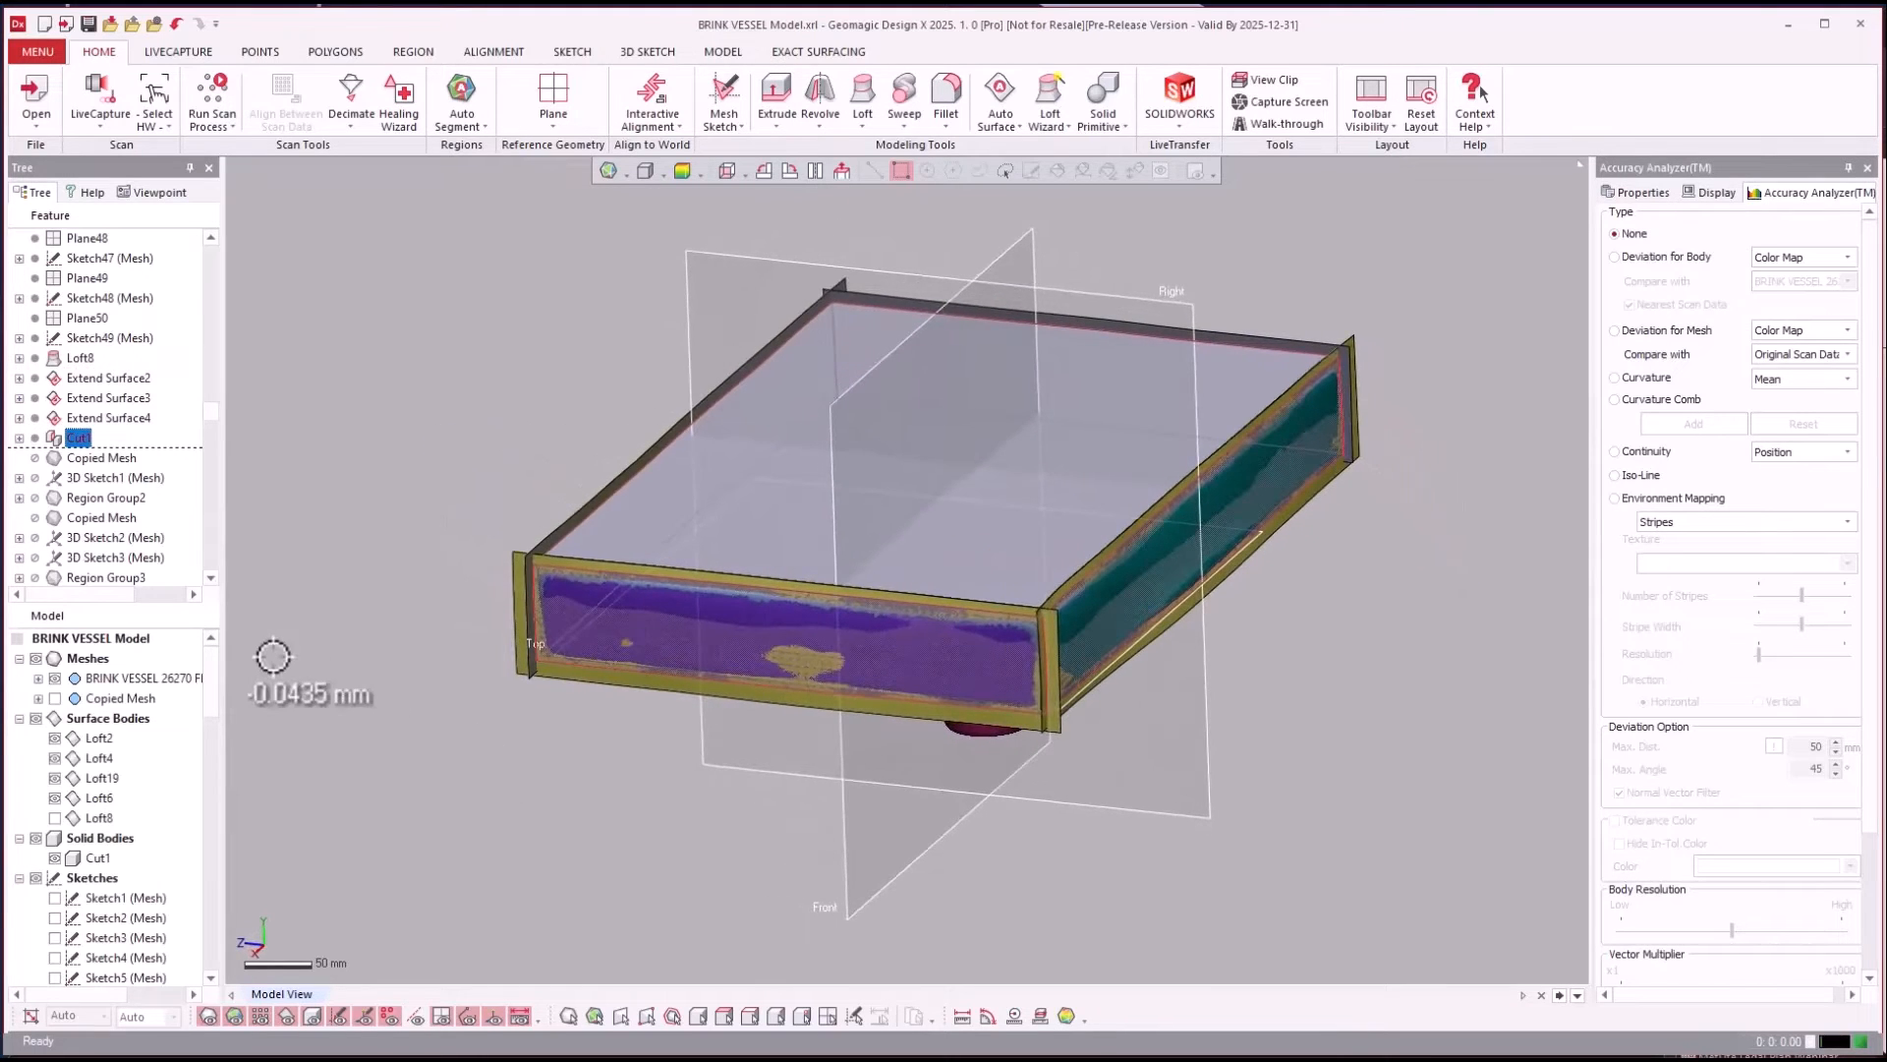
right_drag(545, 856, 1278, 668)
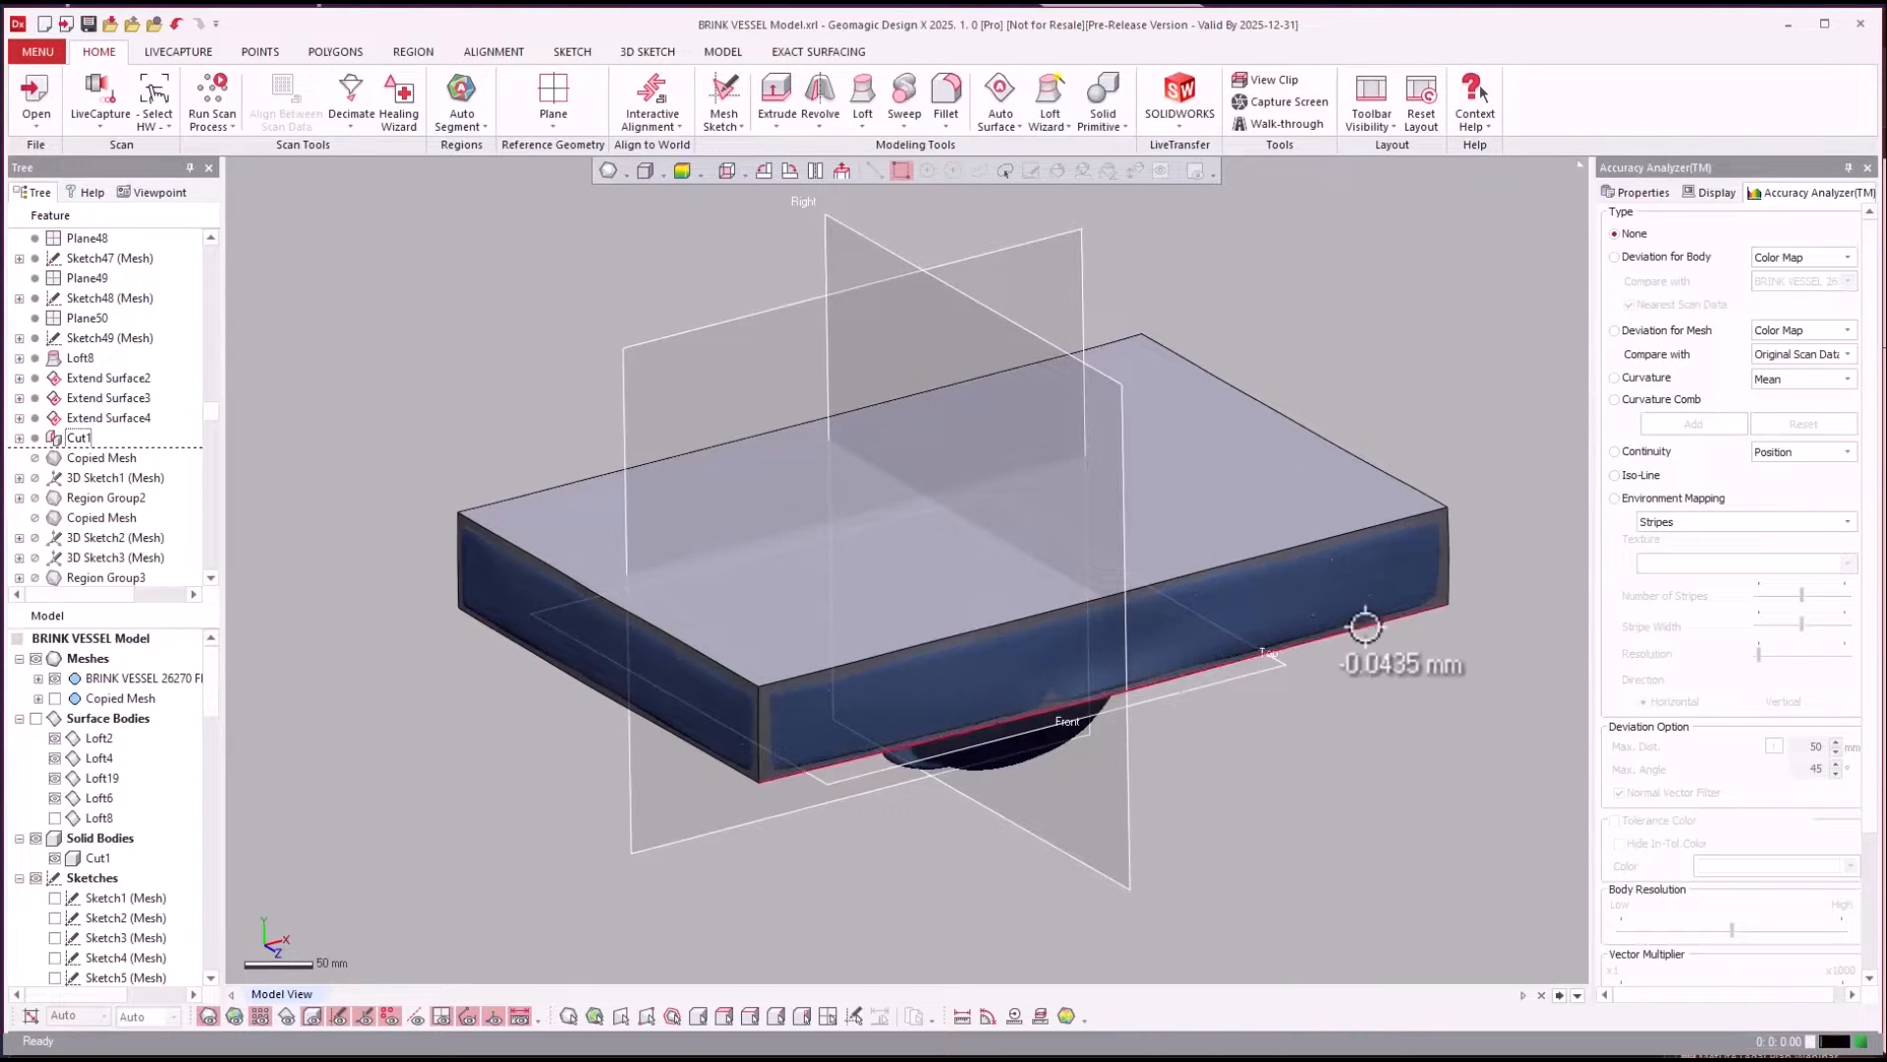
mouse_move(1449, 874)
right_down()
mouse_move(1687, 748)
mouse_move(1700, 866)
mouse_move(1426, 902)
right_up()
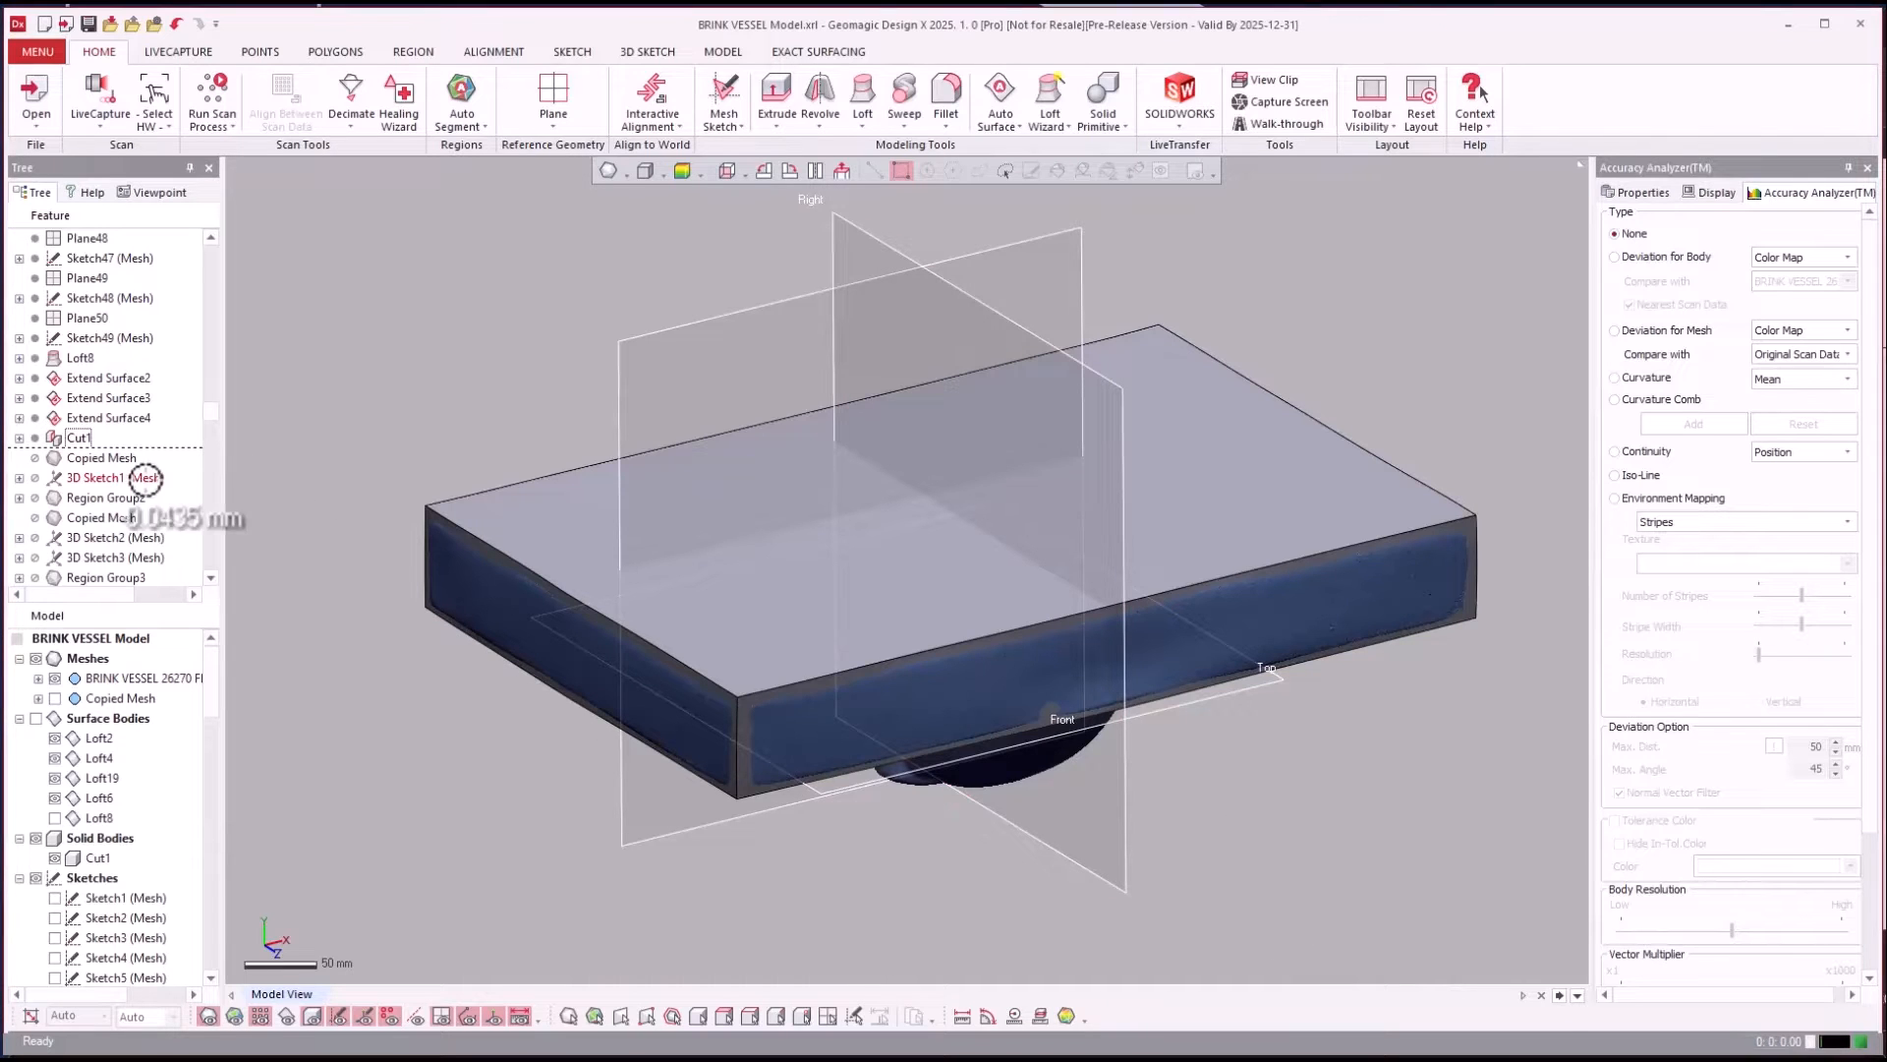
Roll the feature history forward to the Copied Mesh after Region Group2, and on to 3D Sketch3 (Mesh).
right_click(96, 517)
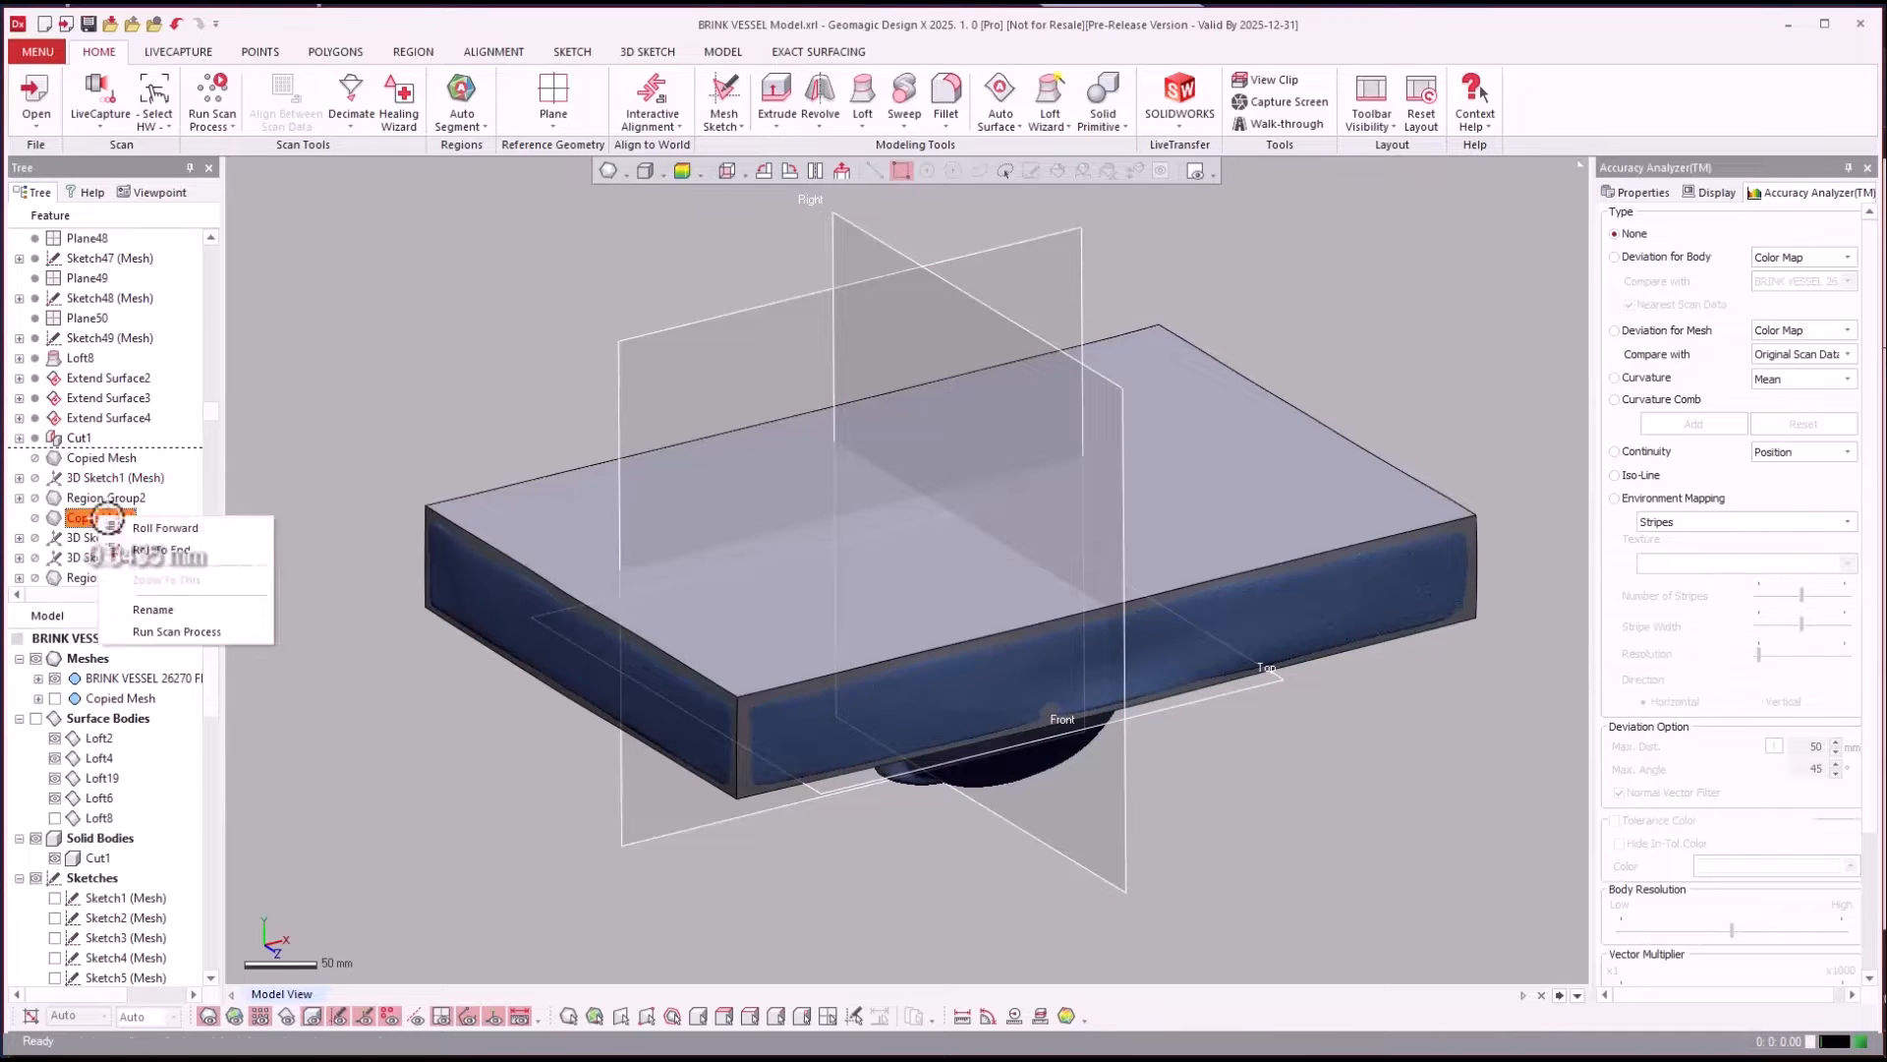
click(128, 528)
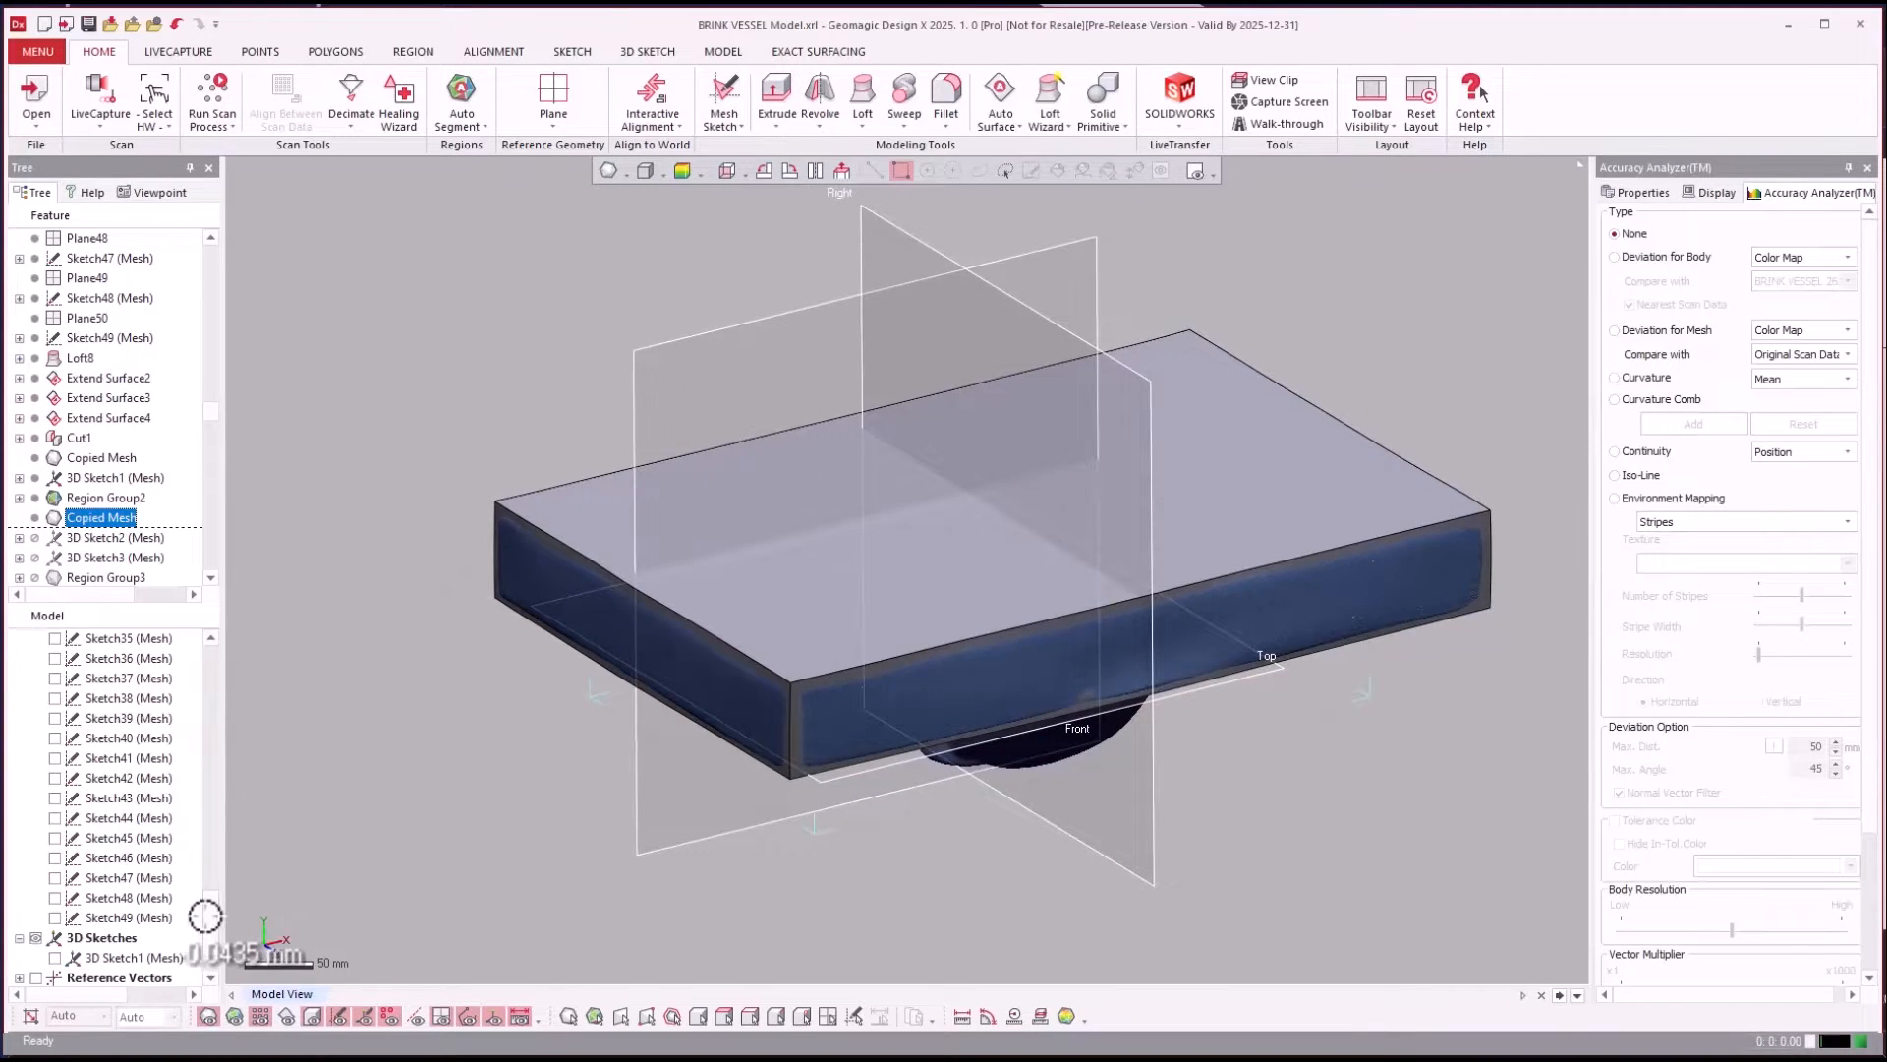
drag(218, 910, 232, 648)
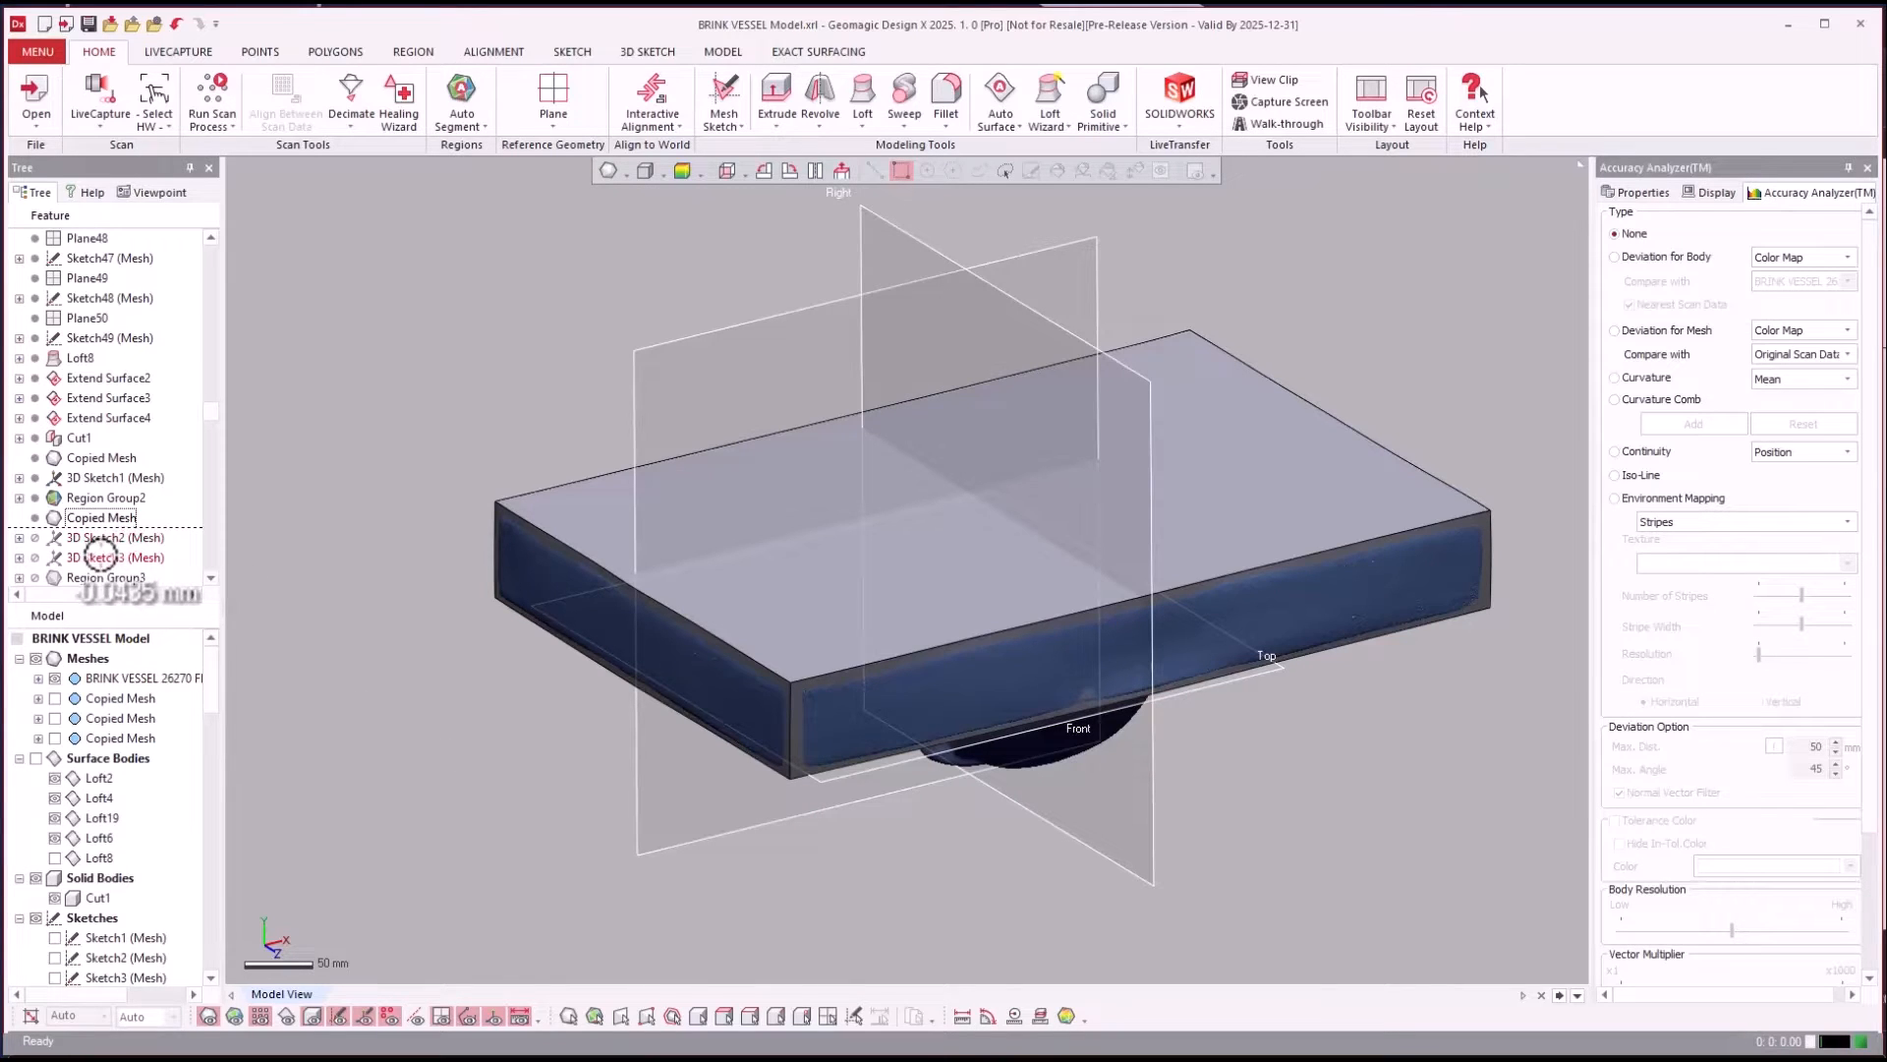
click(99, 556)
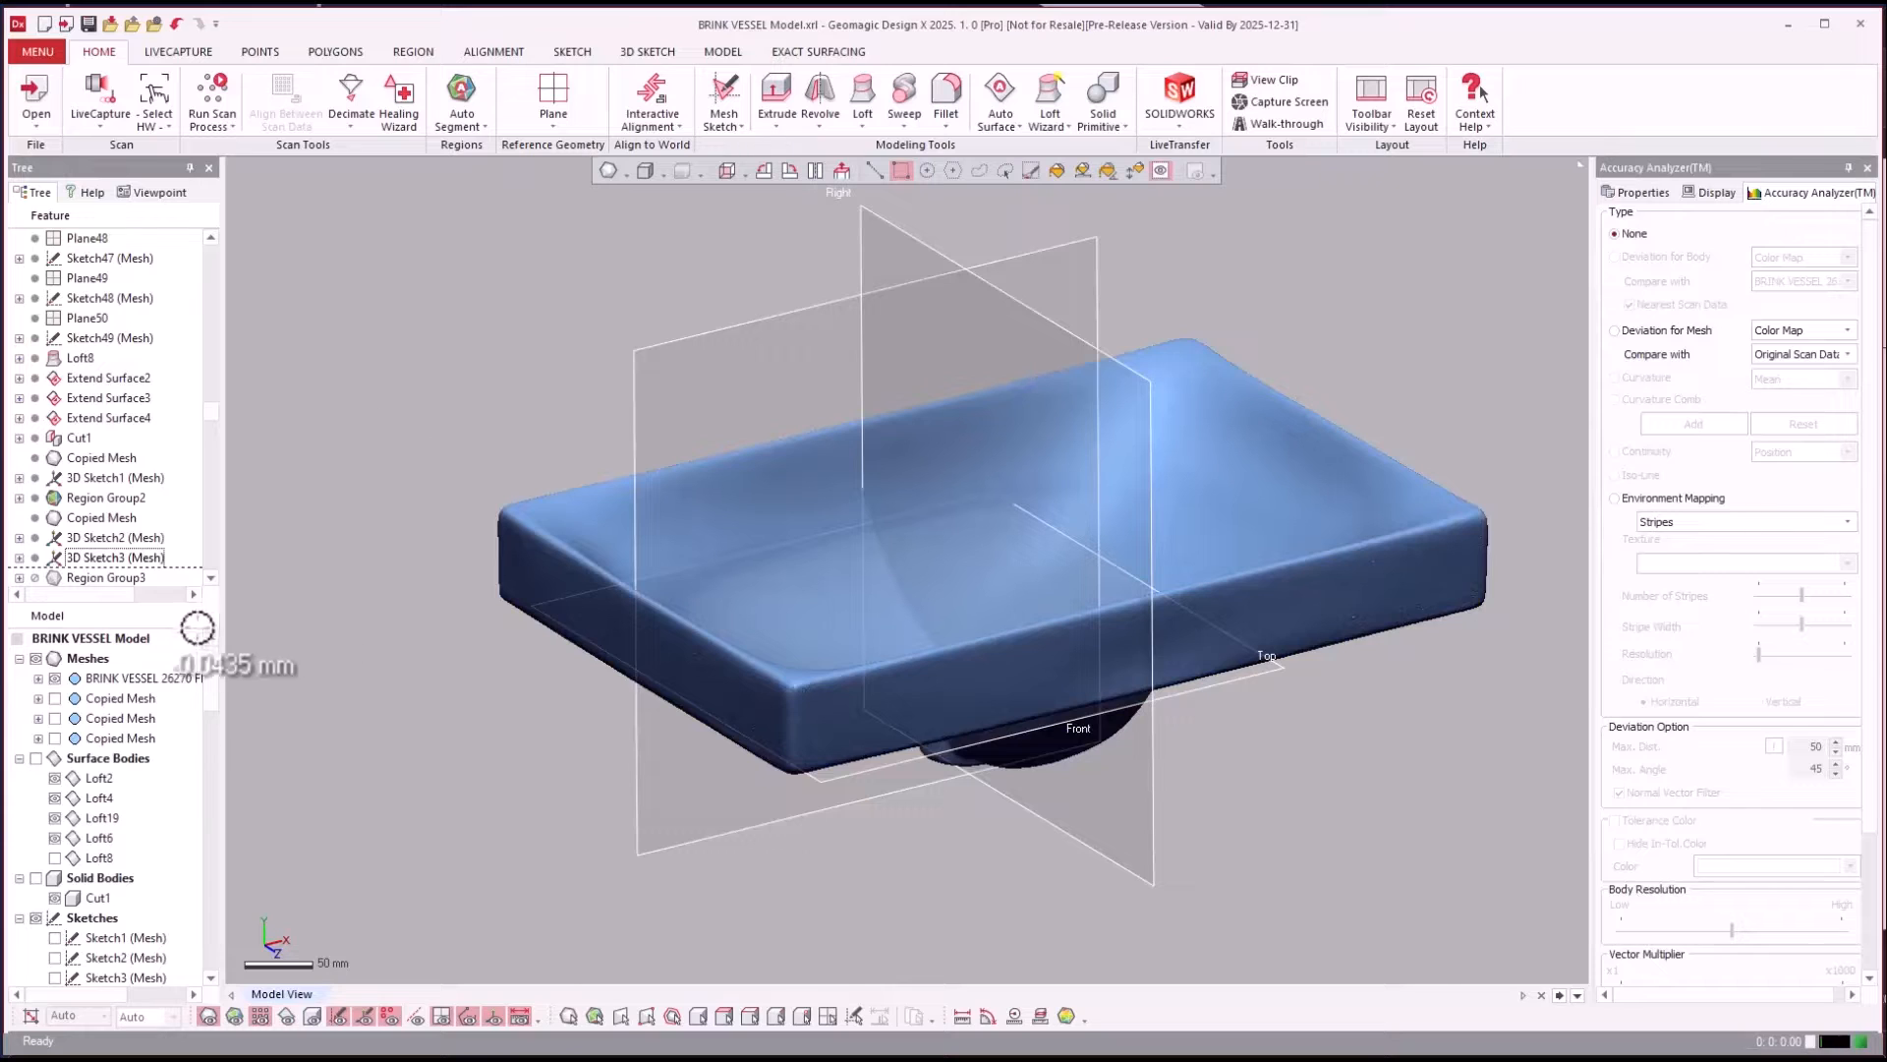
Hide the full scan mesh and go through the copied meshes one by one, leaving only the third copied mesh displayed.
click(55, 681)
click(55, 698)
click(55, 698)
click(55, 719)
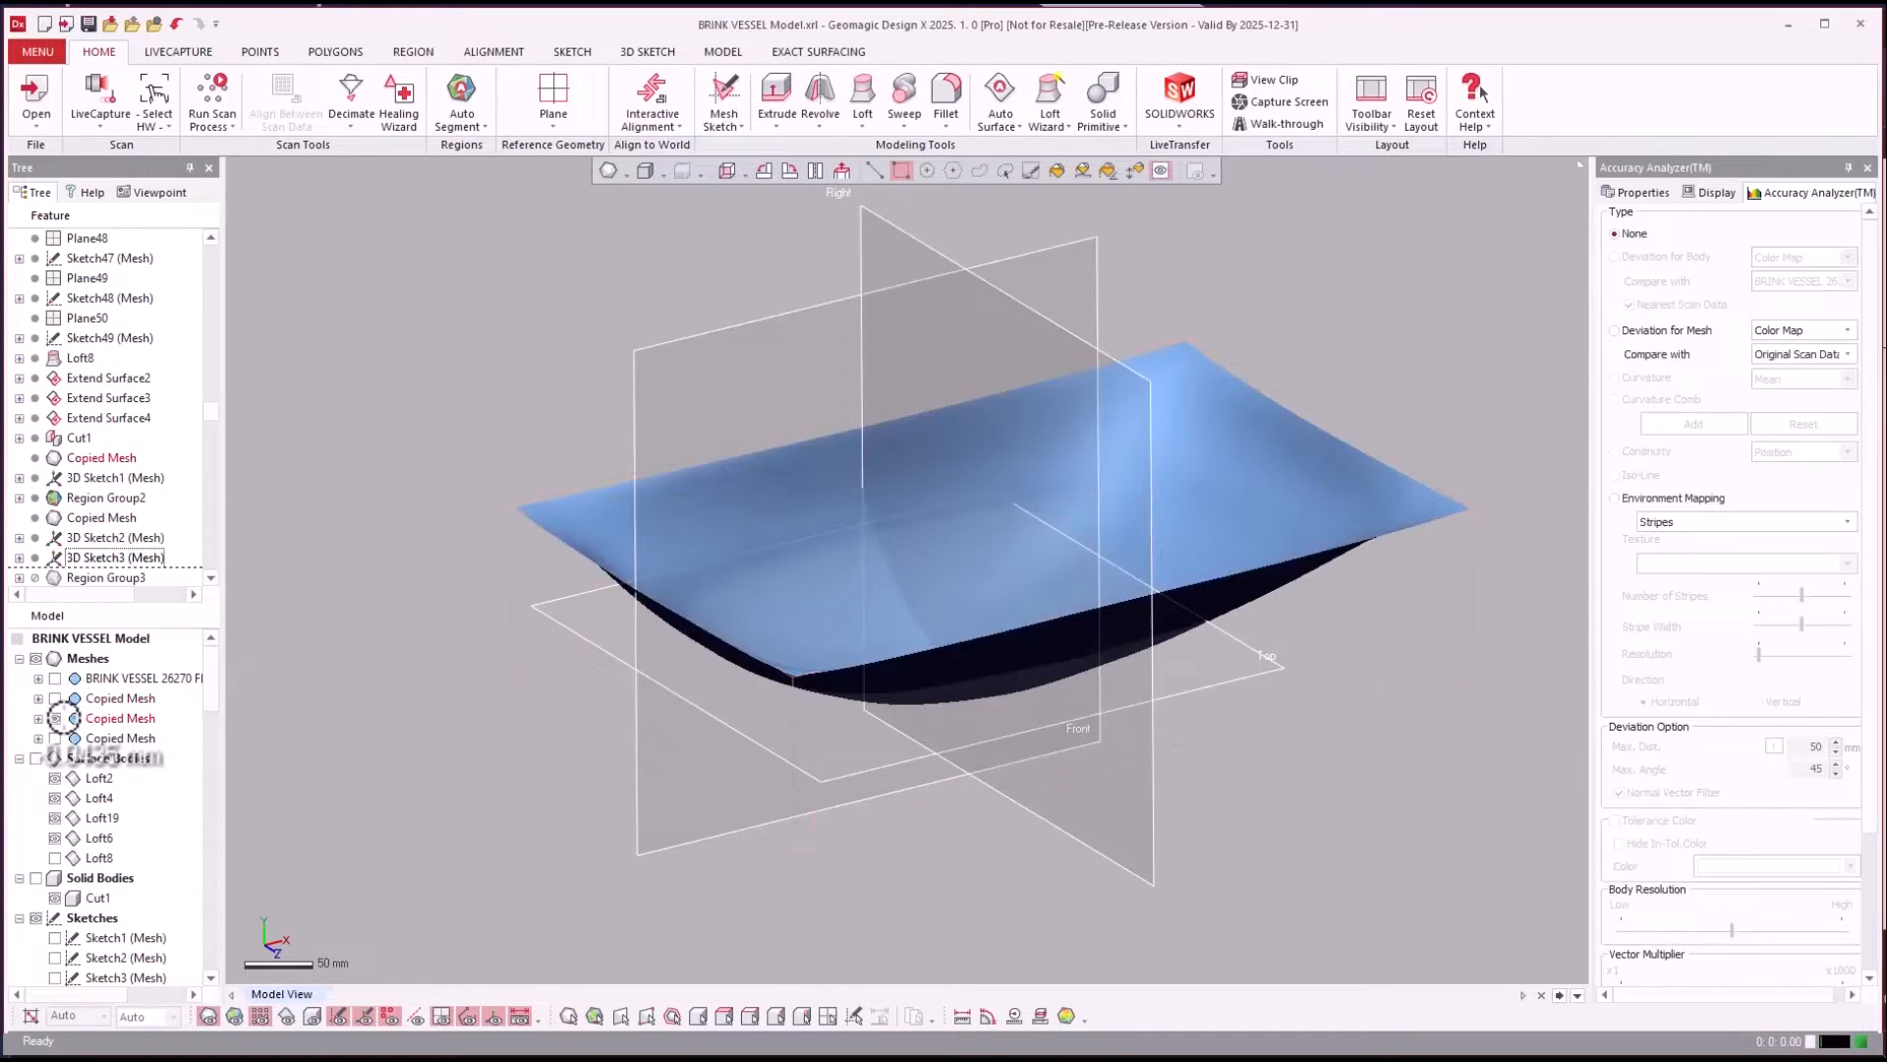
click(55, 718)
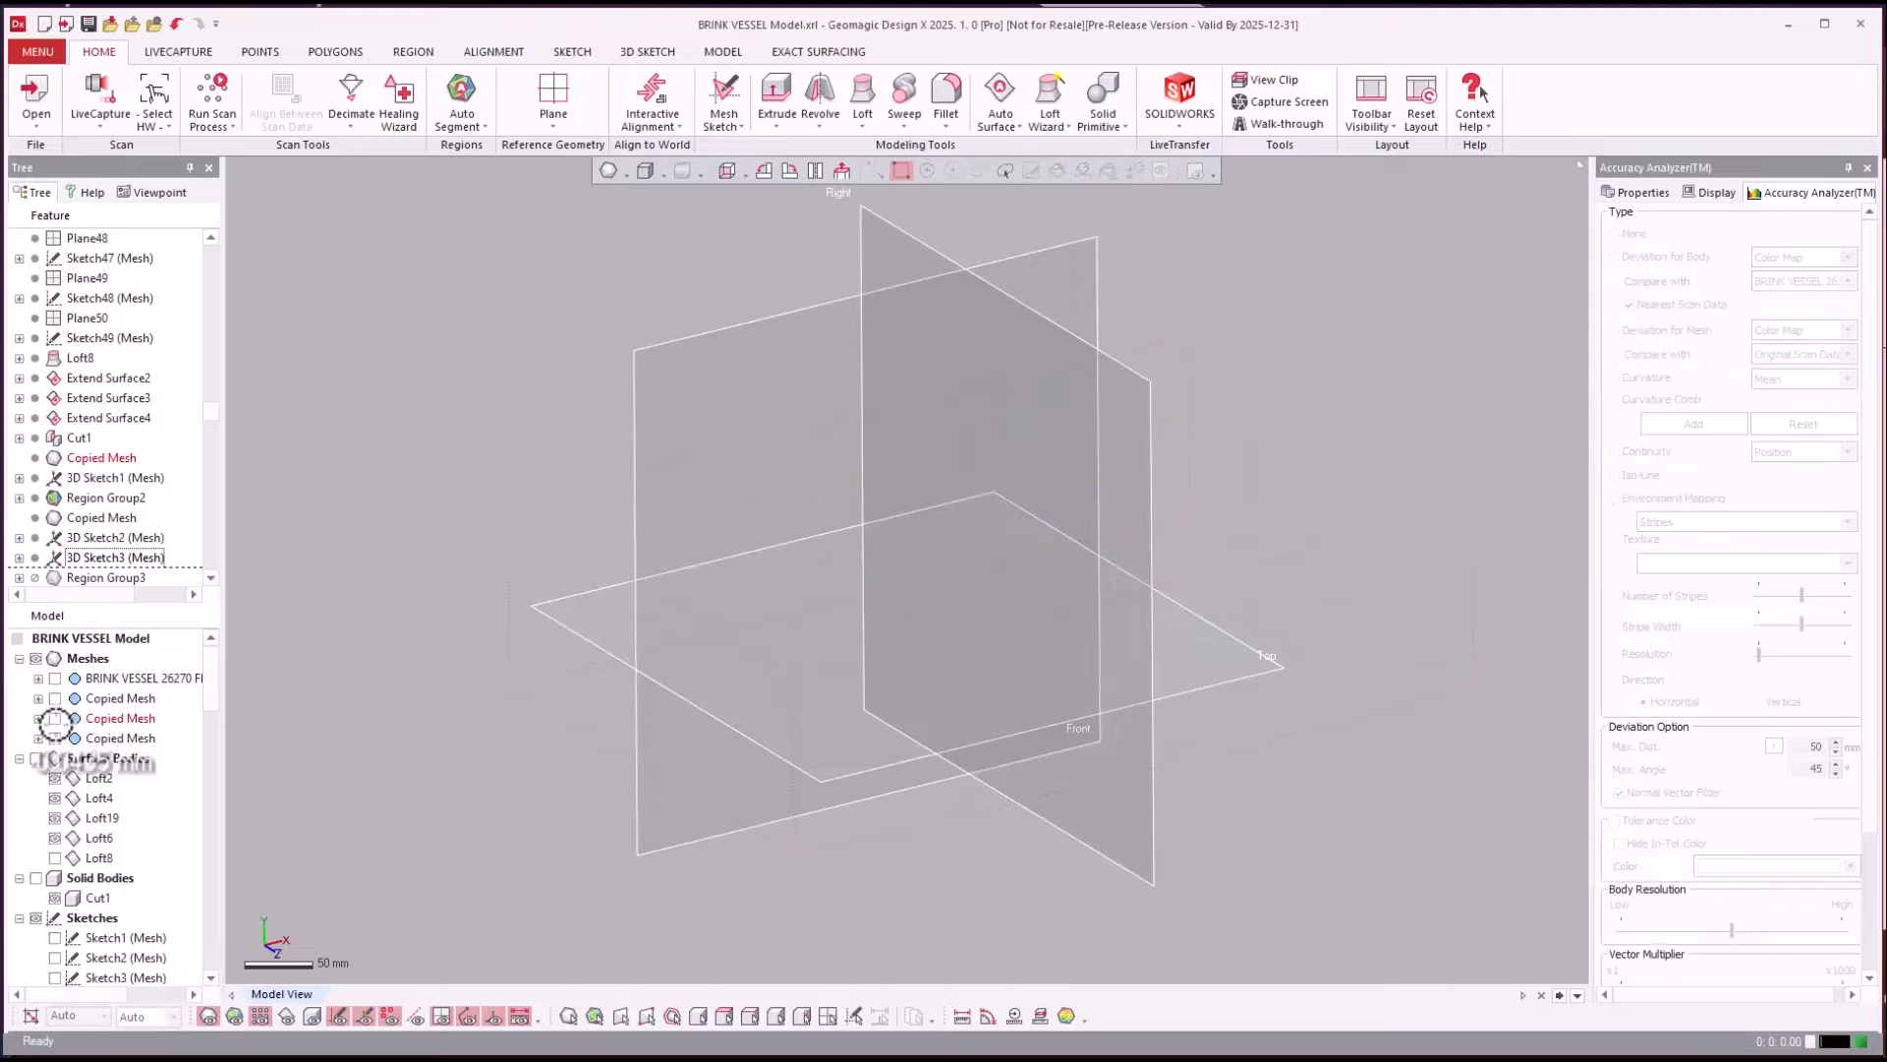
click(55, 738)
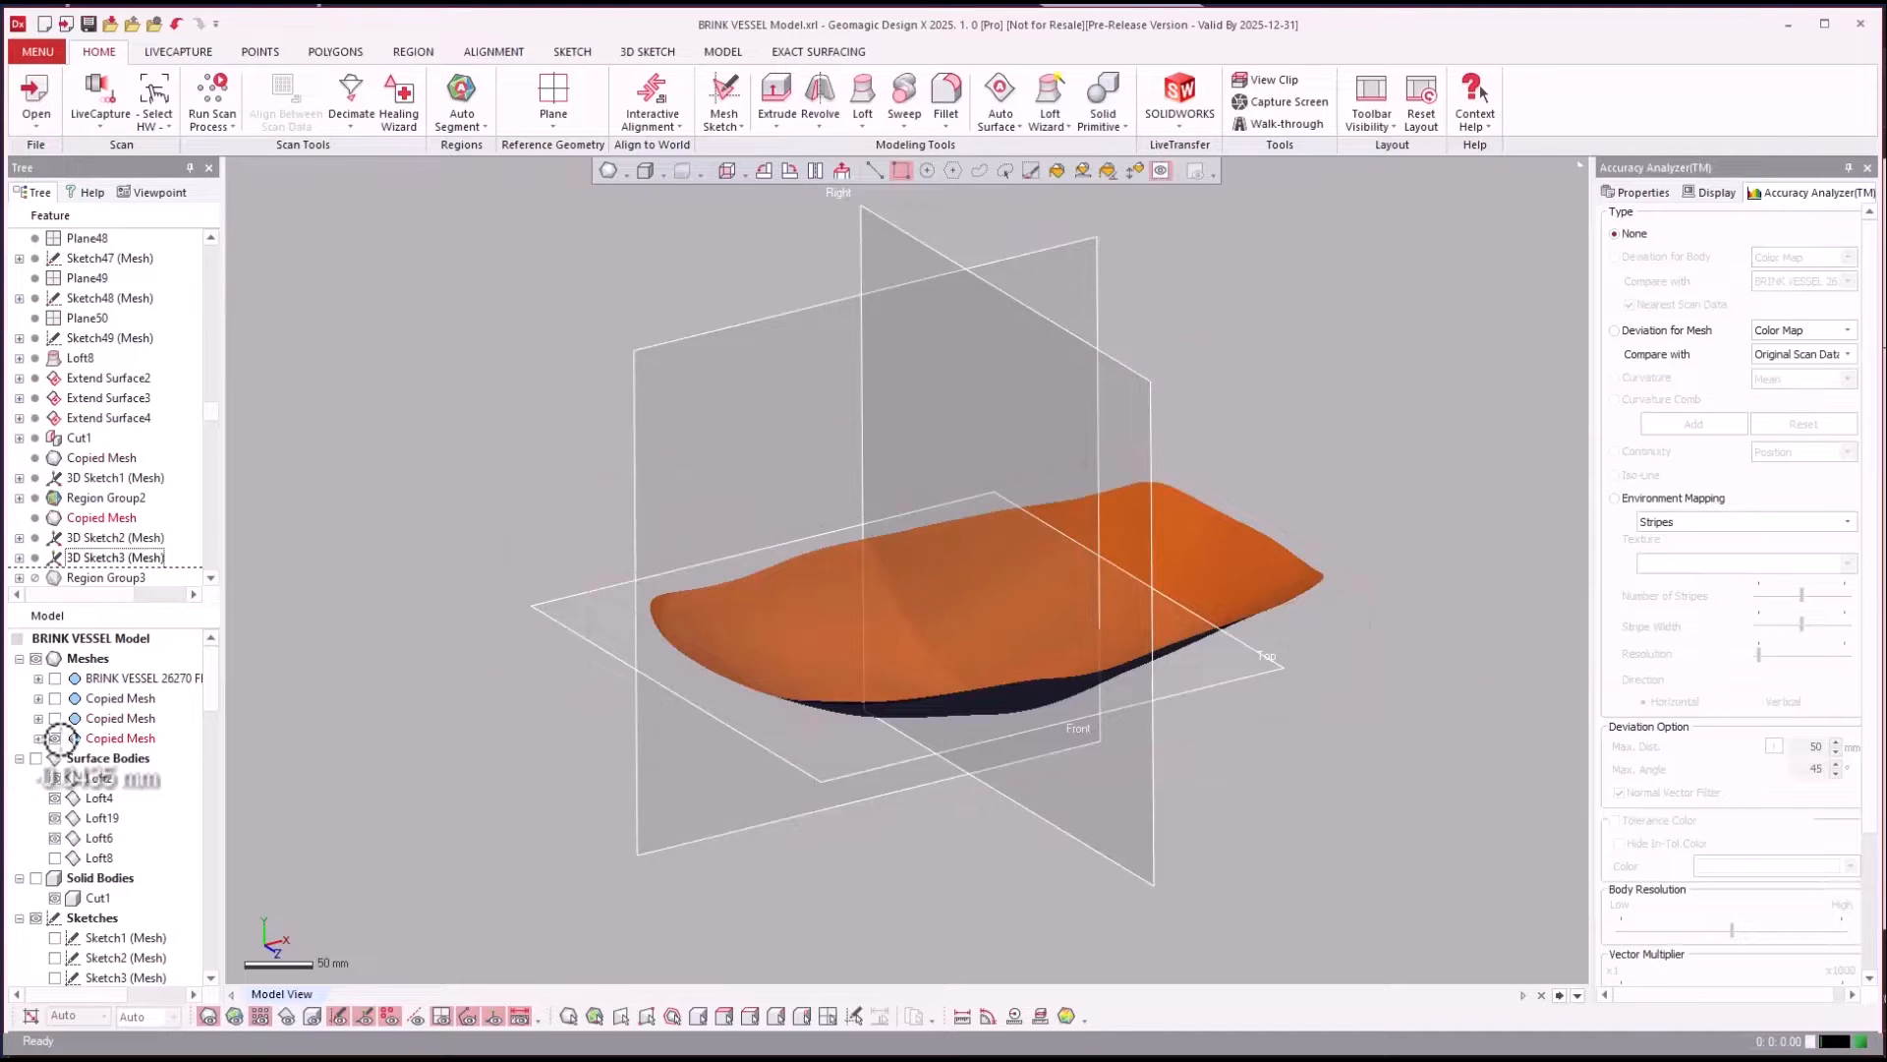
View the copied mesh from the underside together with the Cut1 solid block, and hide the block again.
right_drag(470, 504, 315, 602)
key(ctrl+5)
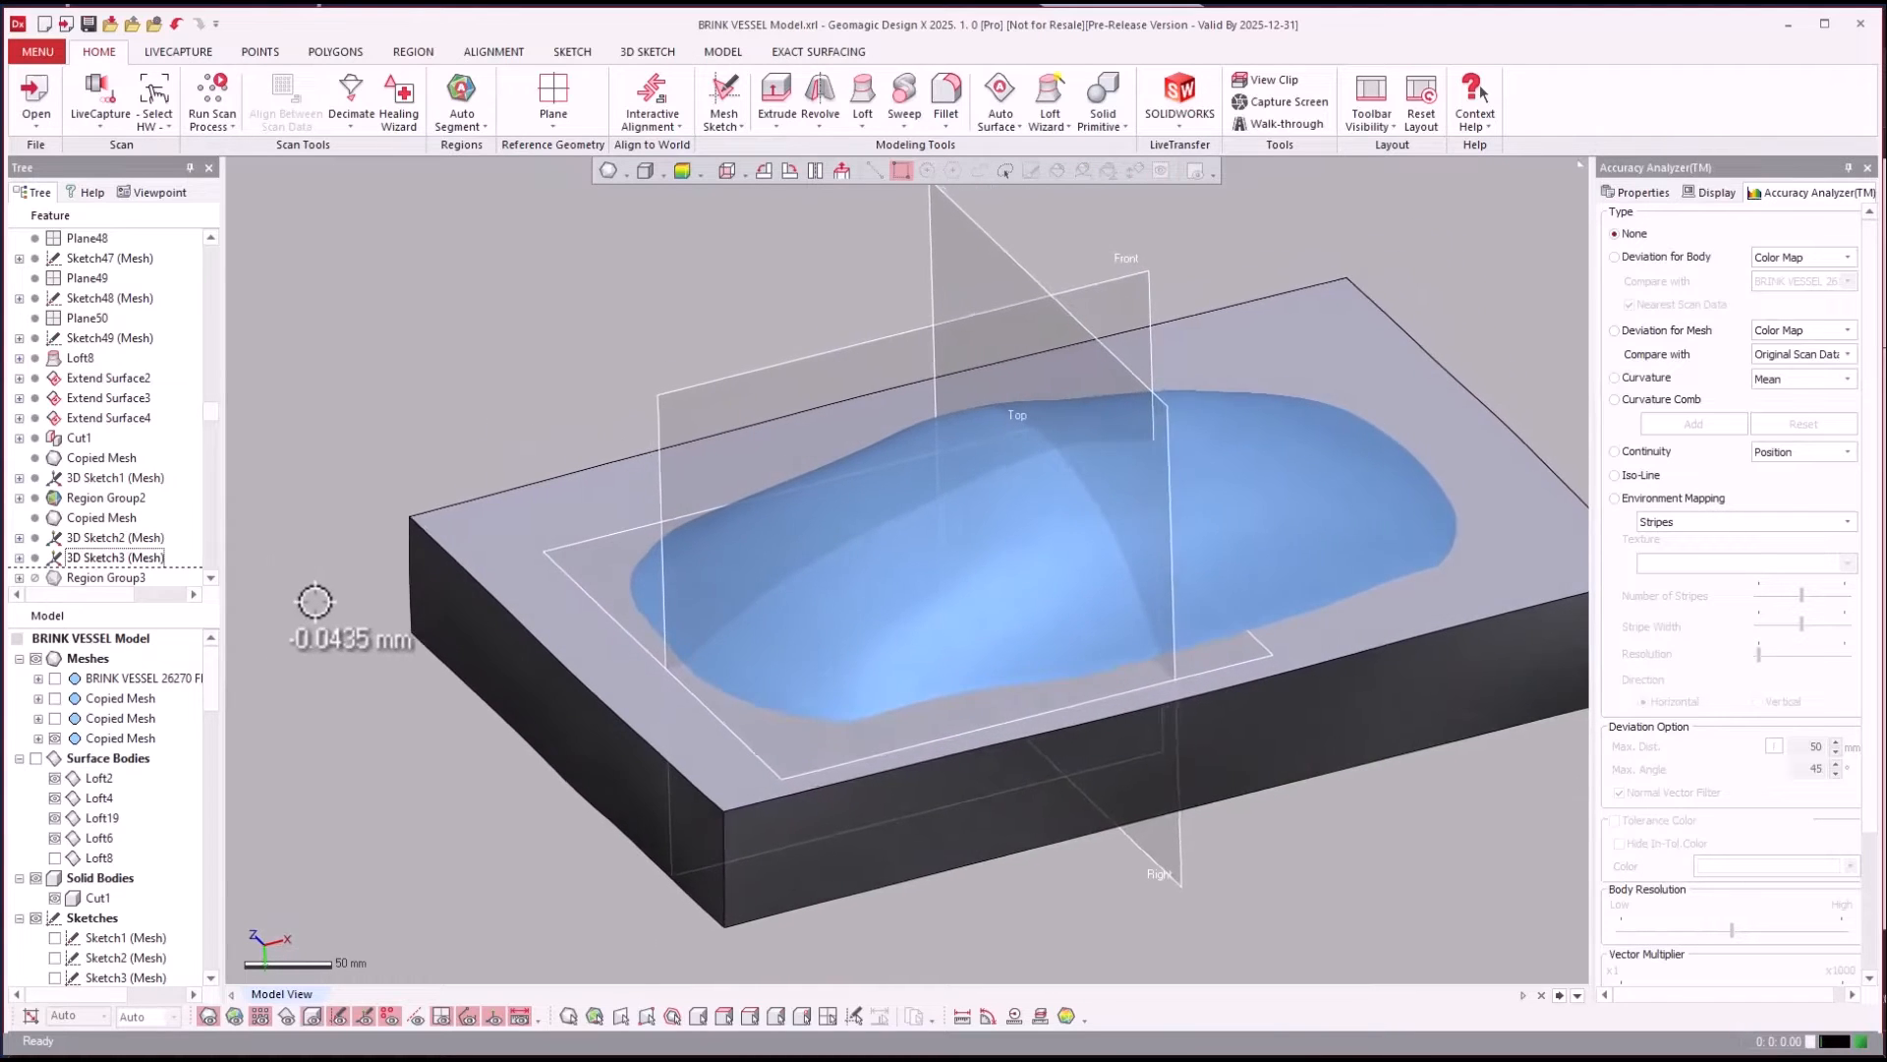
key(ctrl+5)
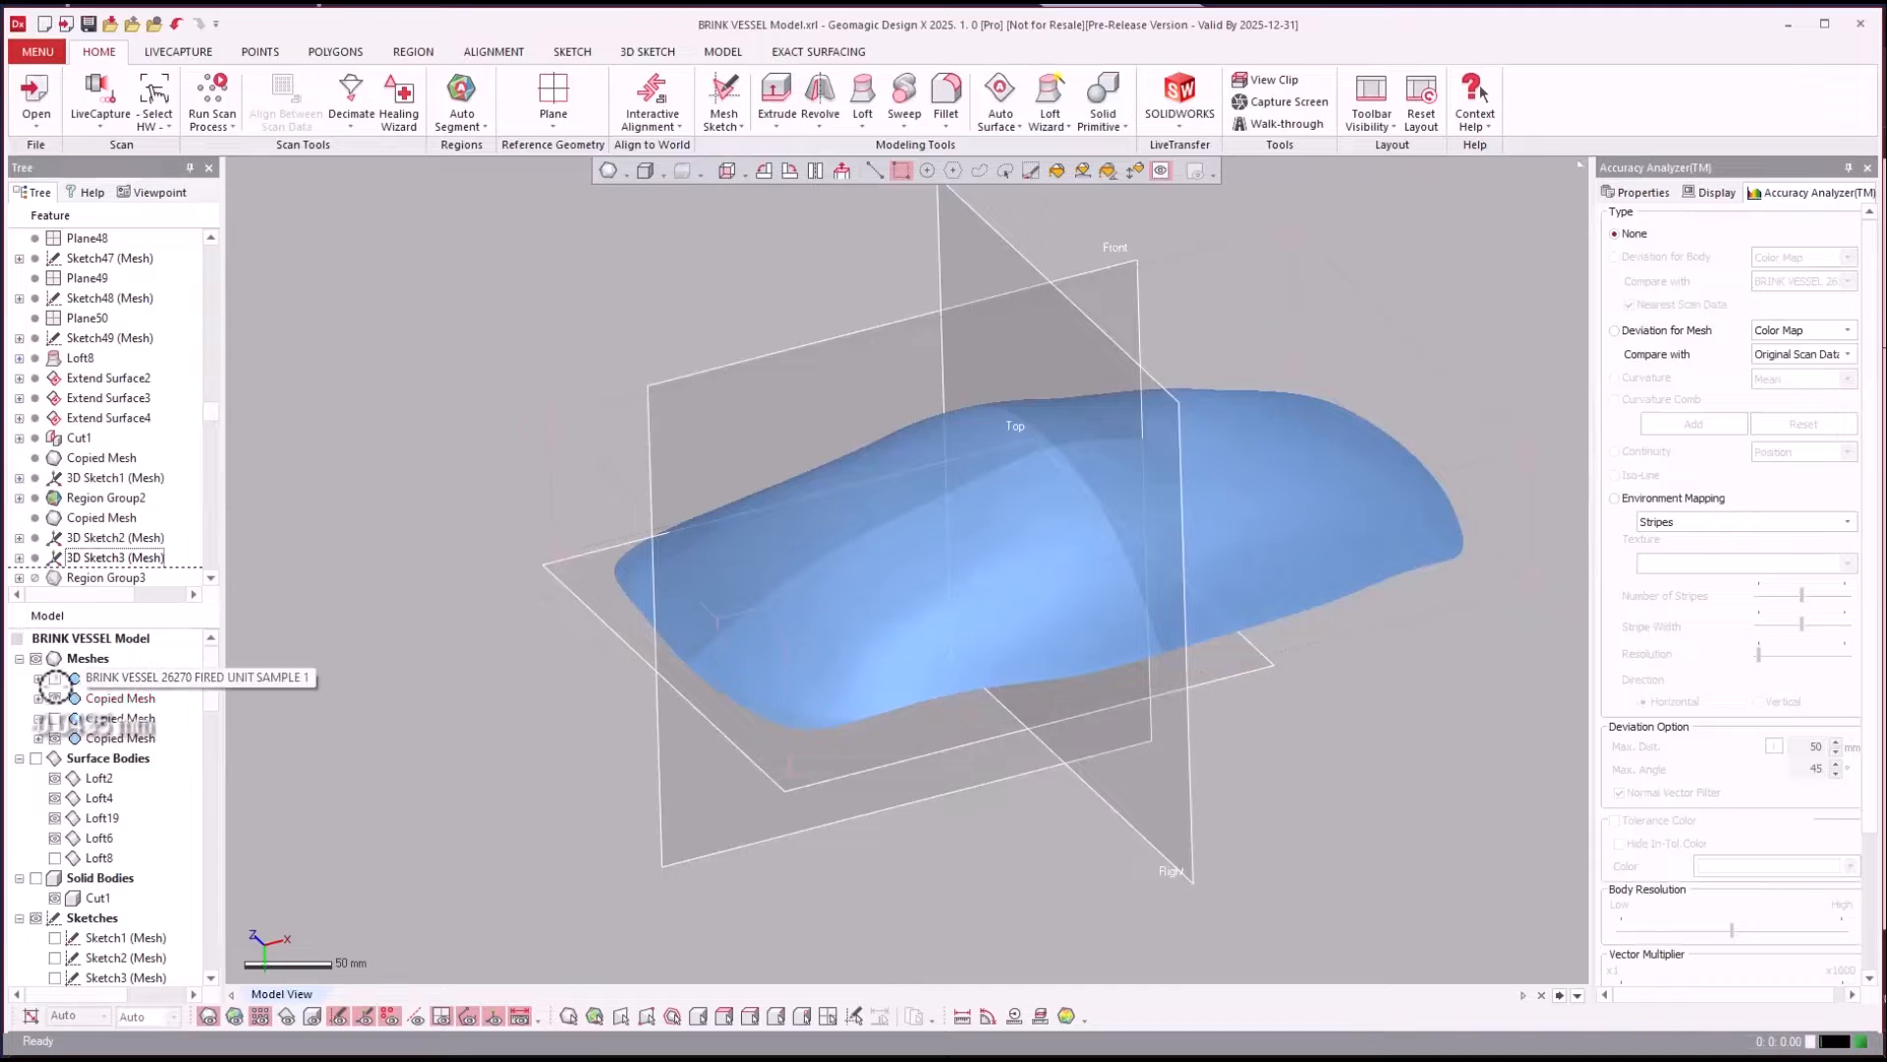
Toggle the full BRINK VESSEL scan on and off to compare it with the copied underside mesh.
click(55, 679)
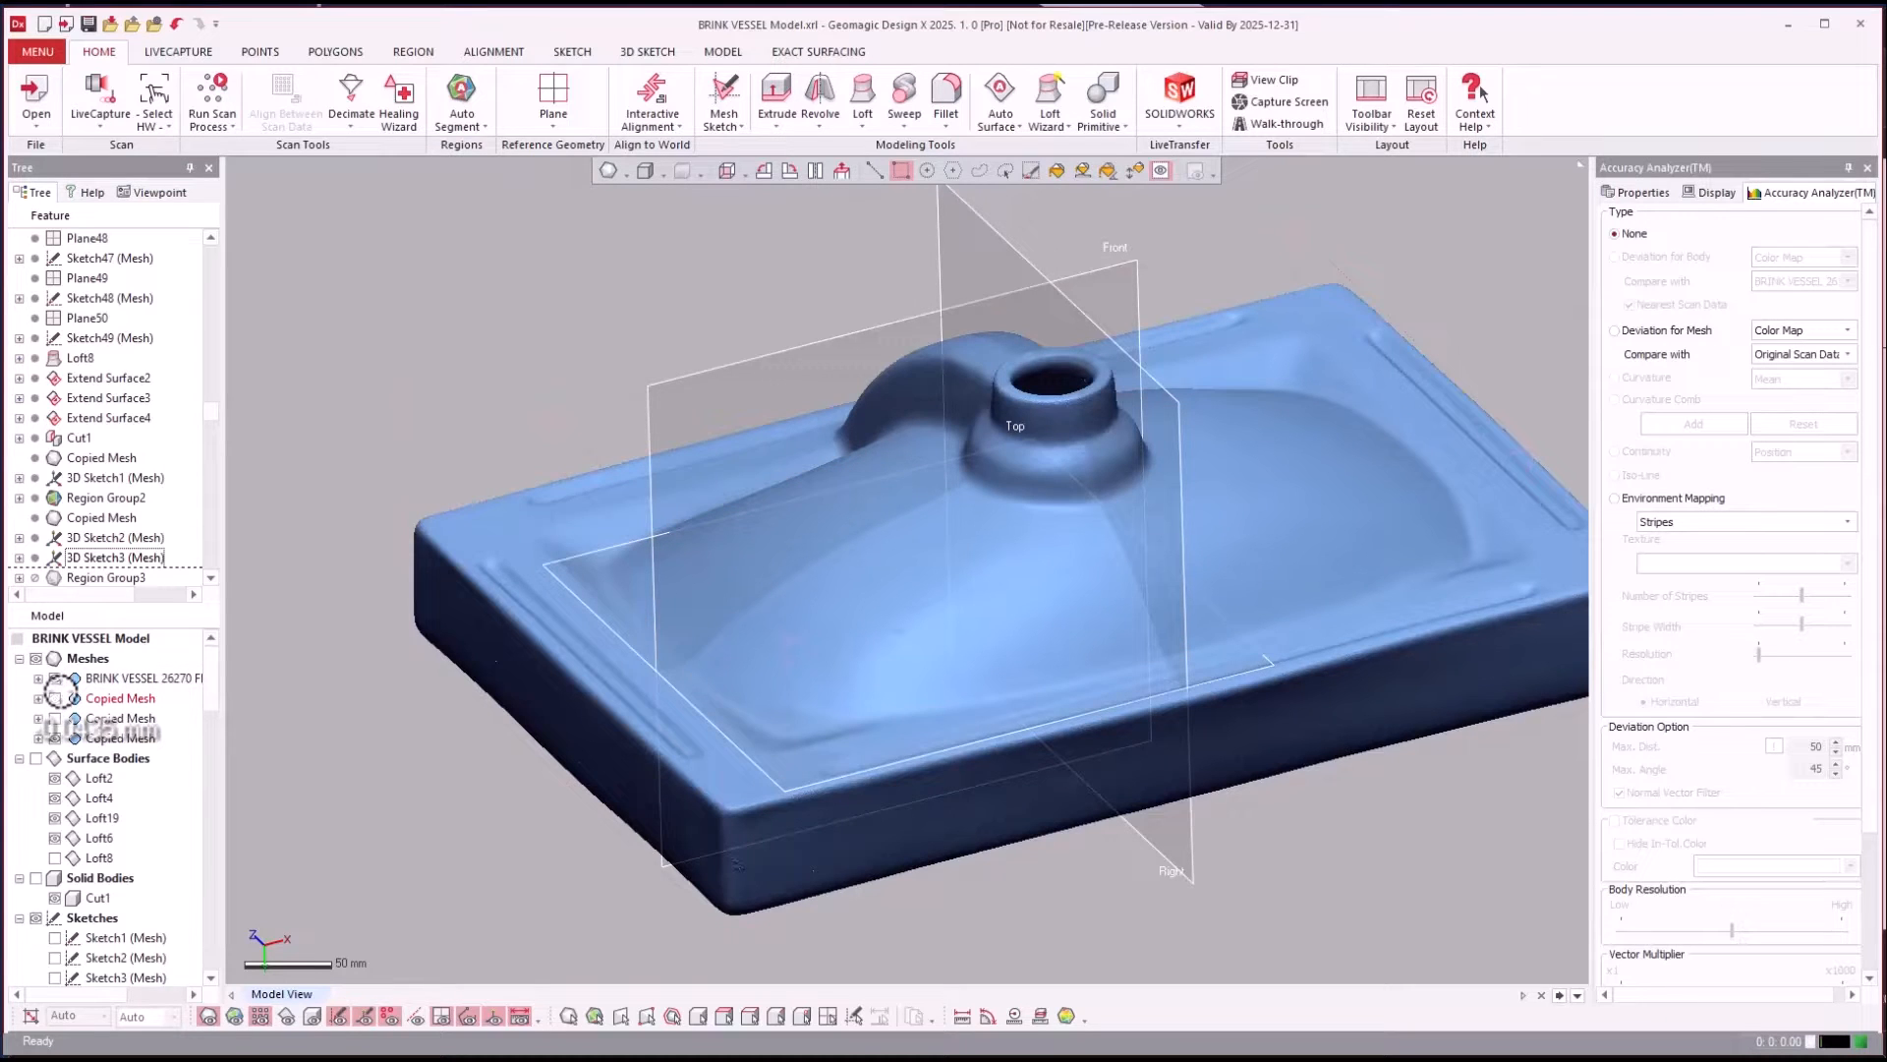
click(55, 679)
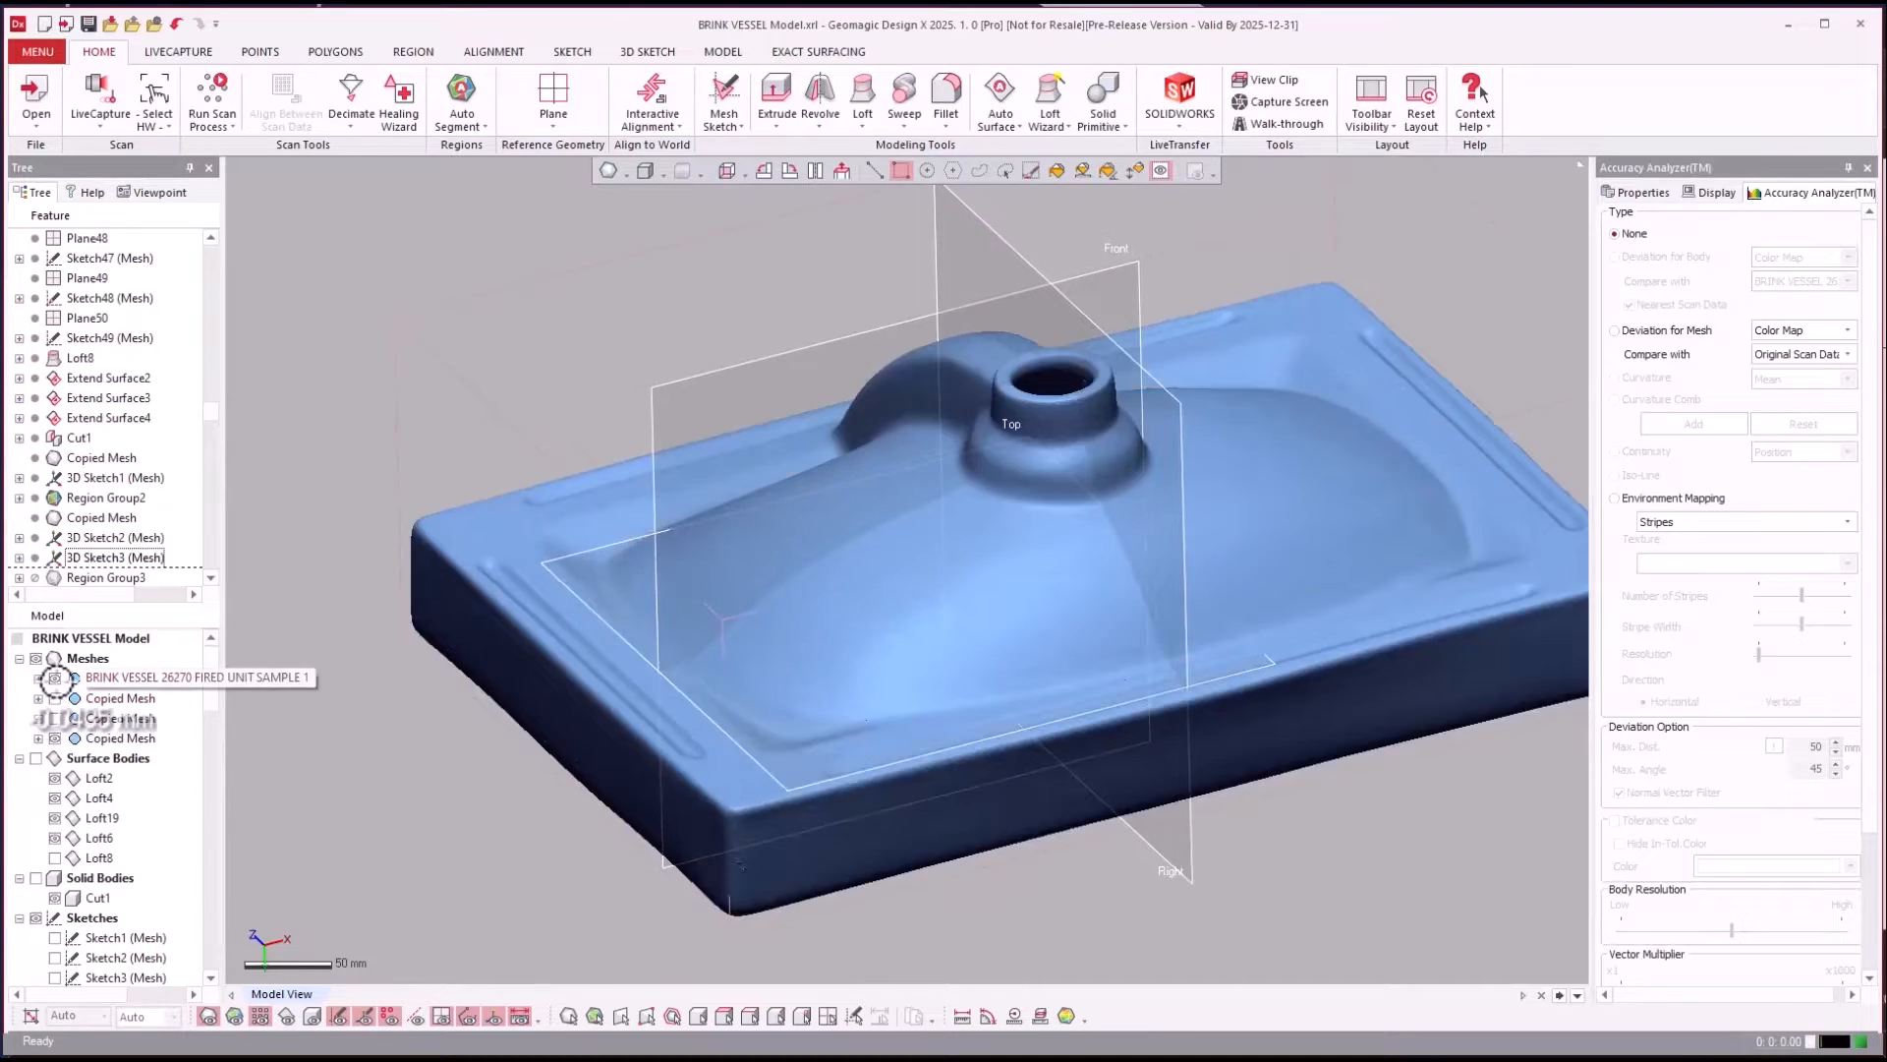
click(55, 678)
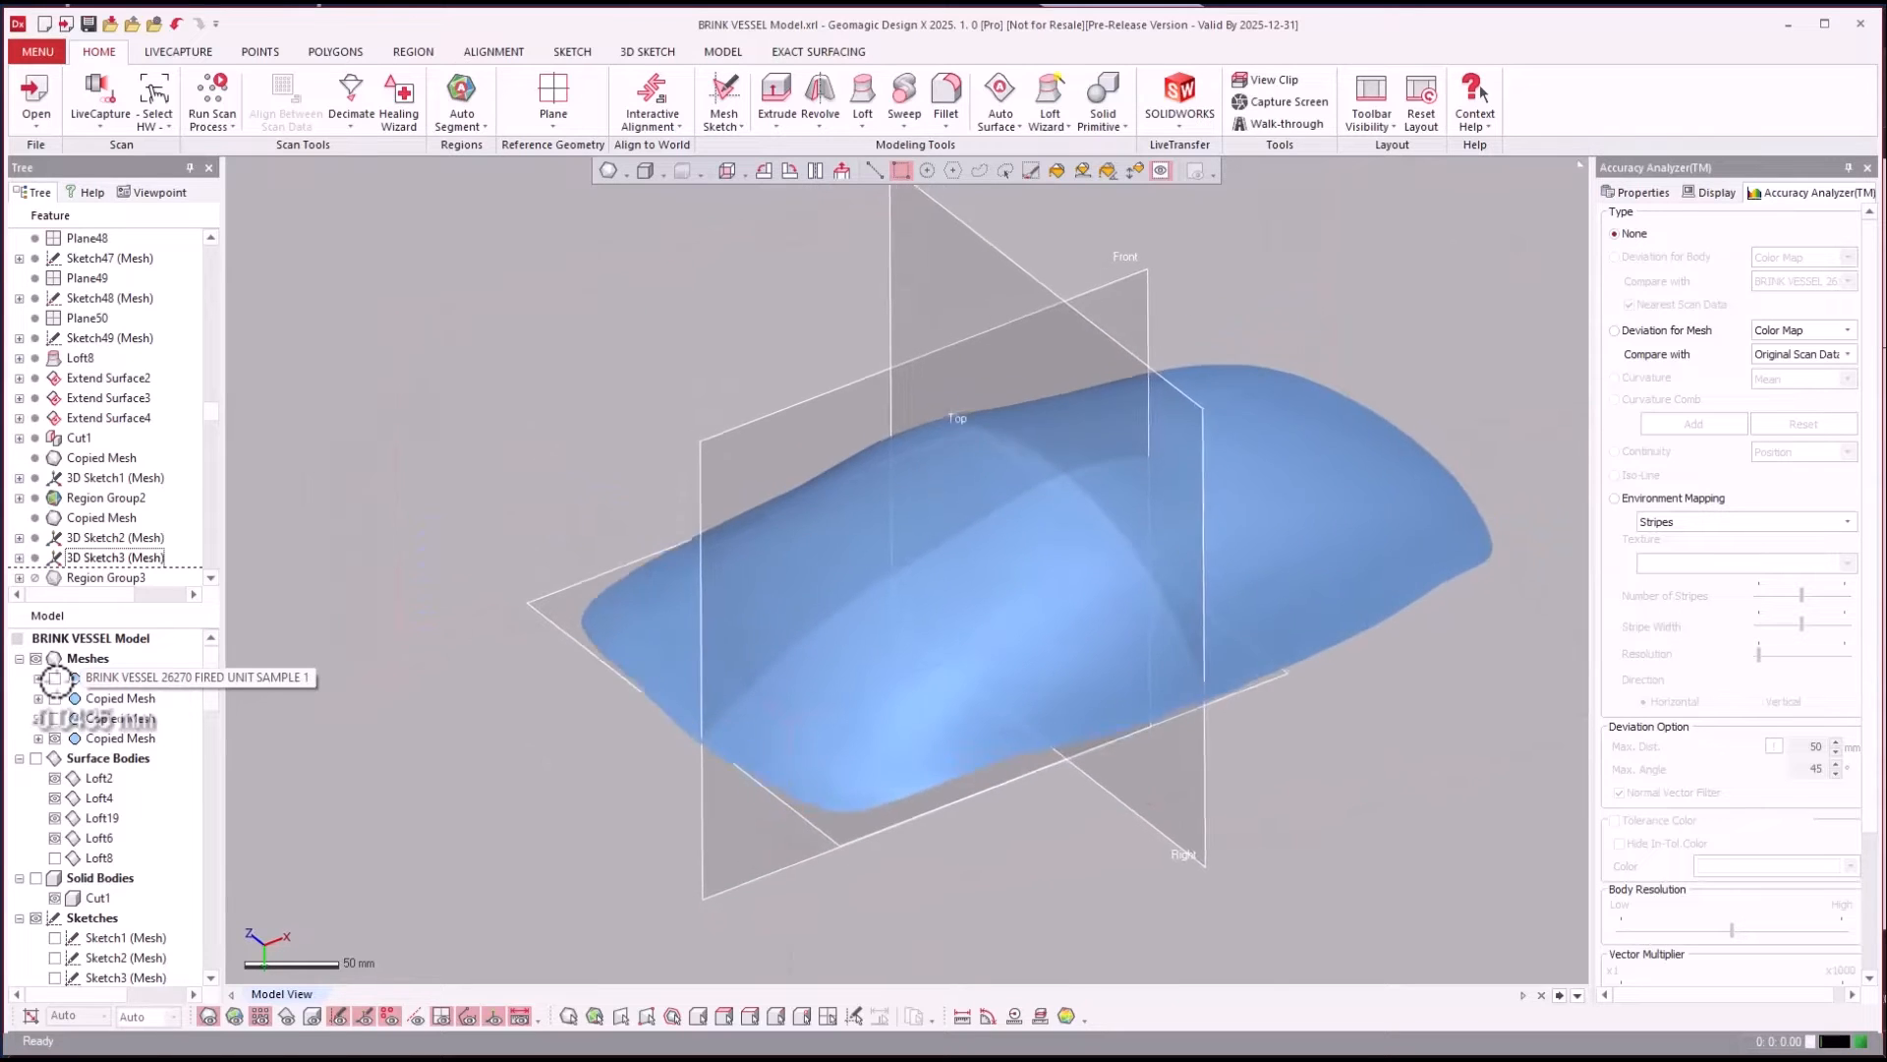
click(55, 678)
click(55, 678)
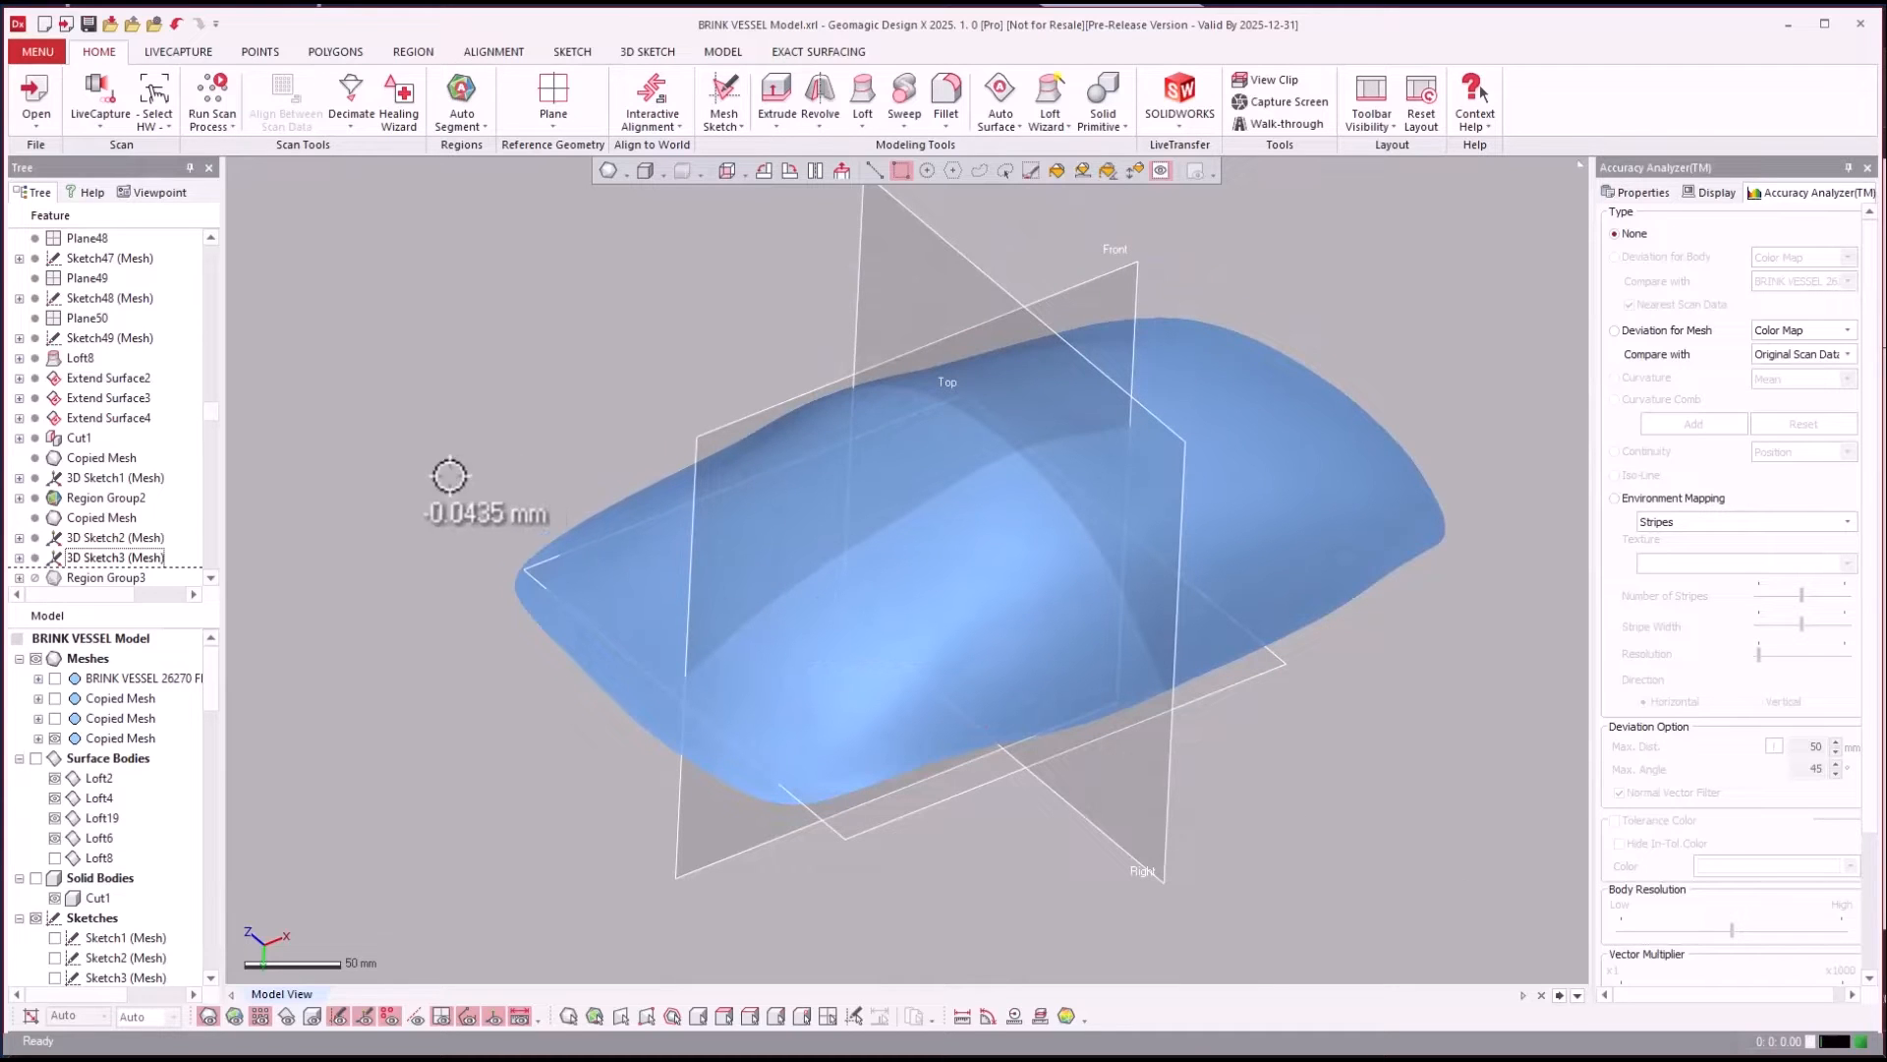
Roll the feature history forward to Extrude2 and clear the selection of the extruded surfaces.
scroll(147, 546, down, 2)
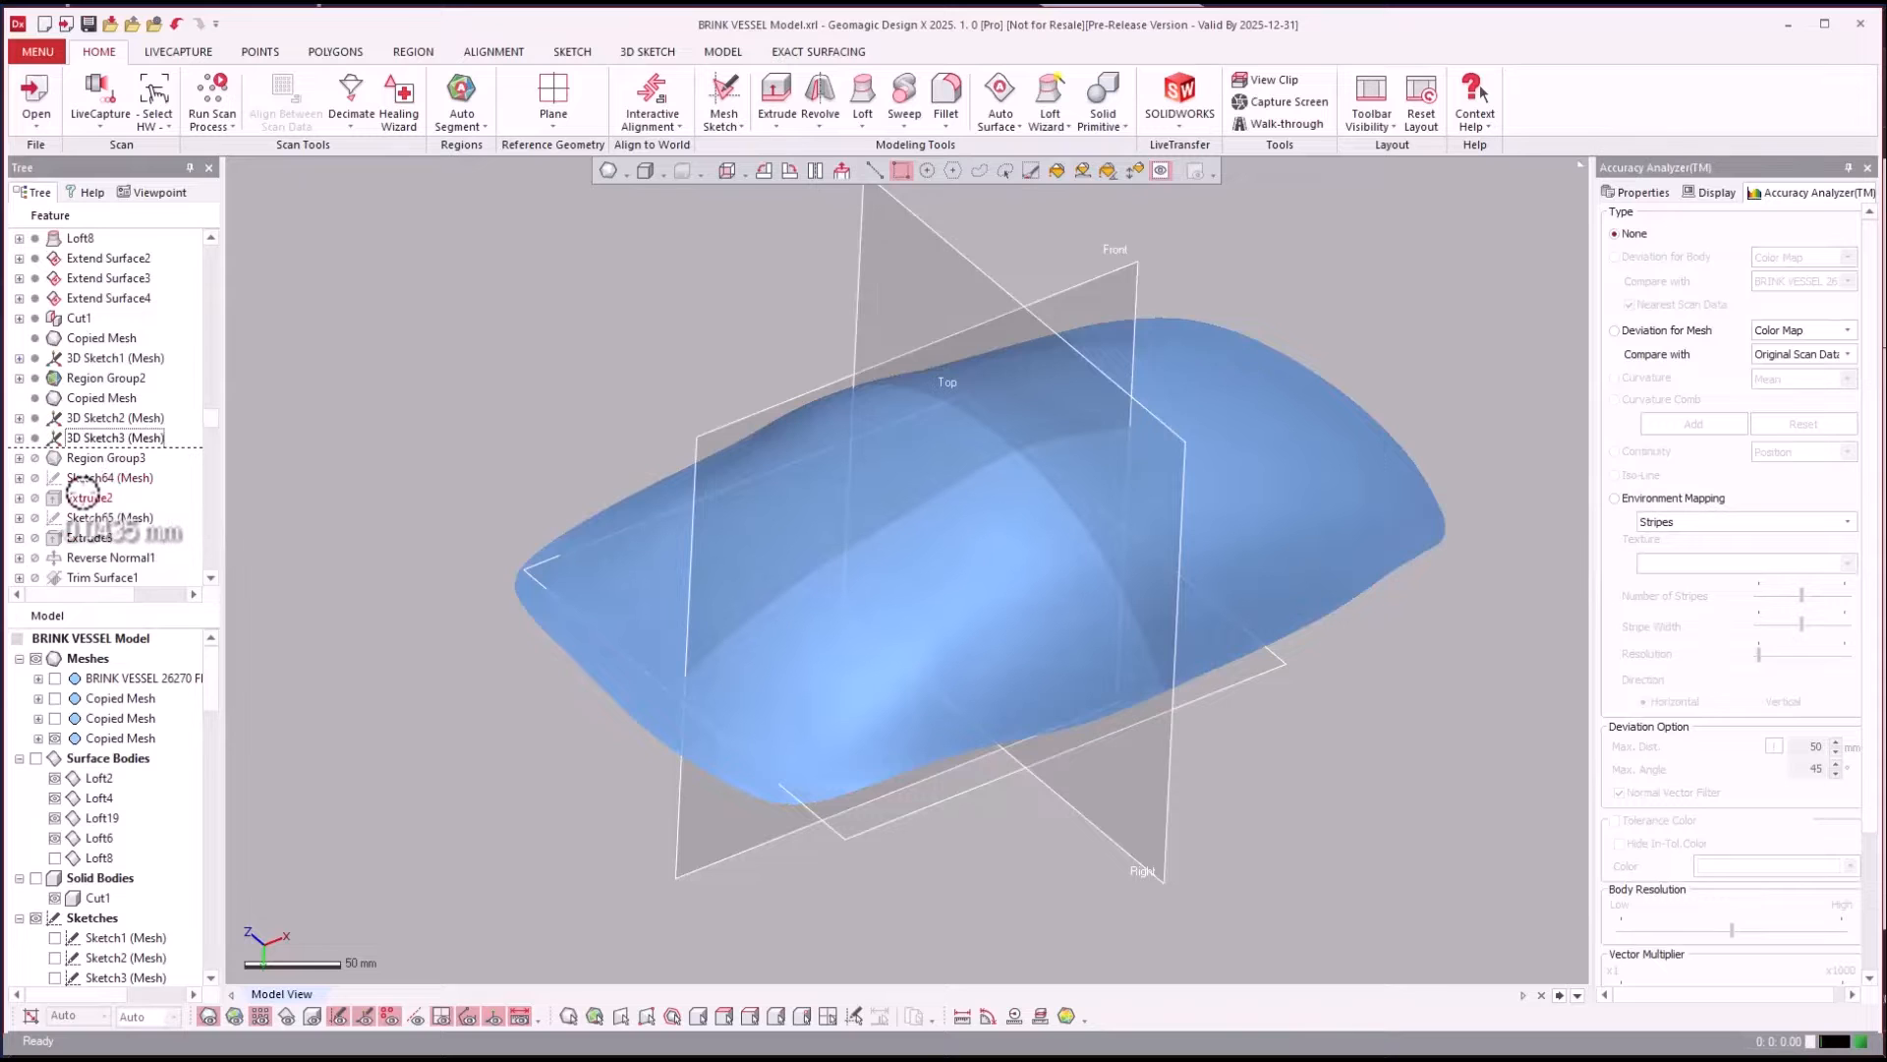
click(88, 497)
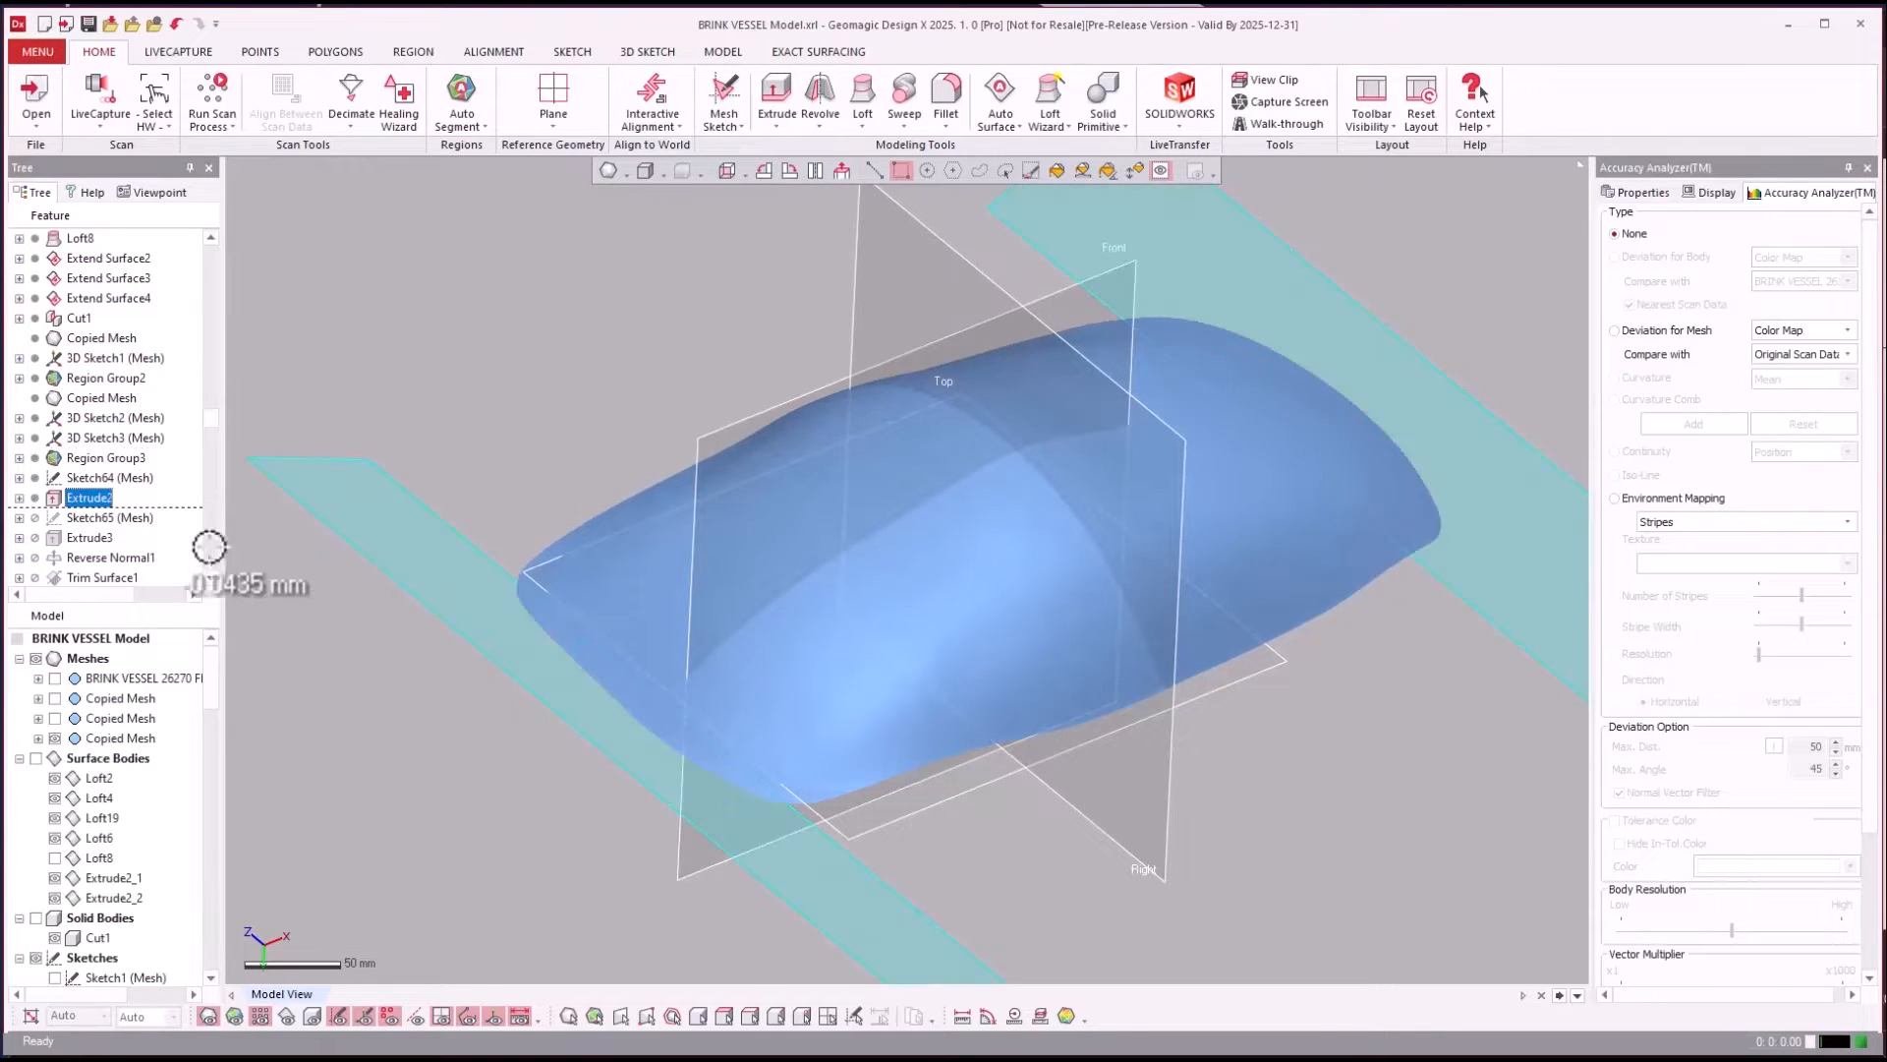
click(556, 375)
right_drag(885, 478, 914, 494)
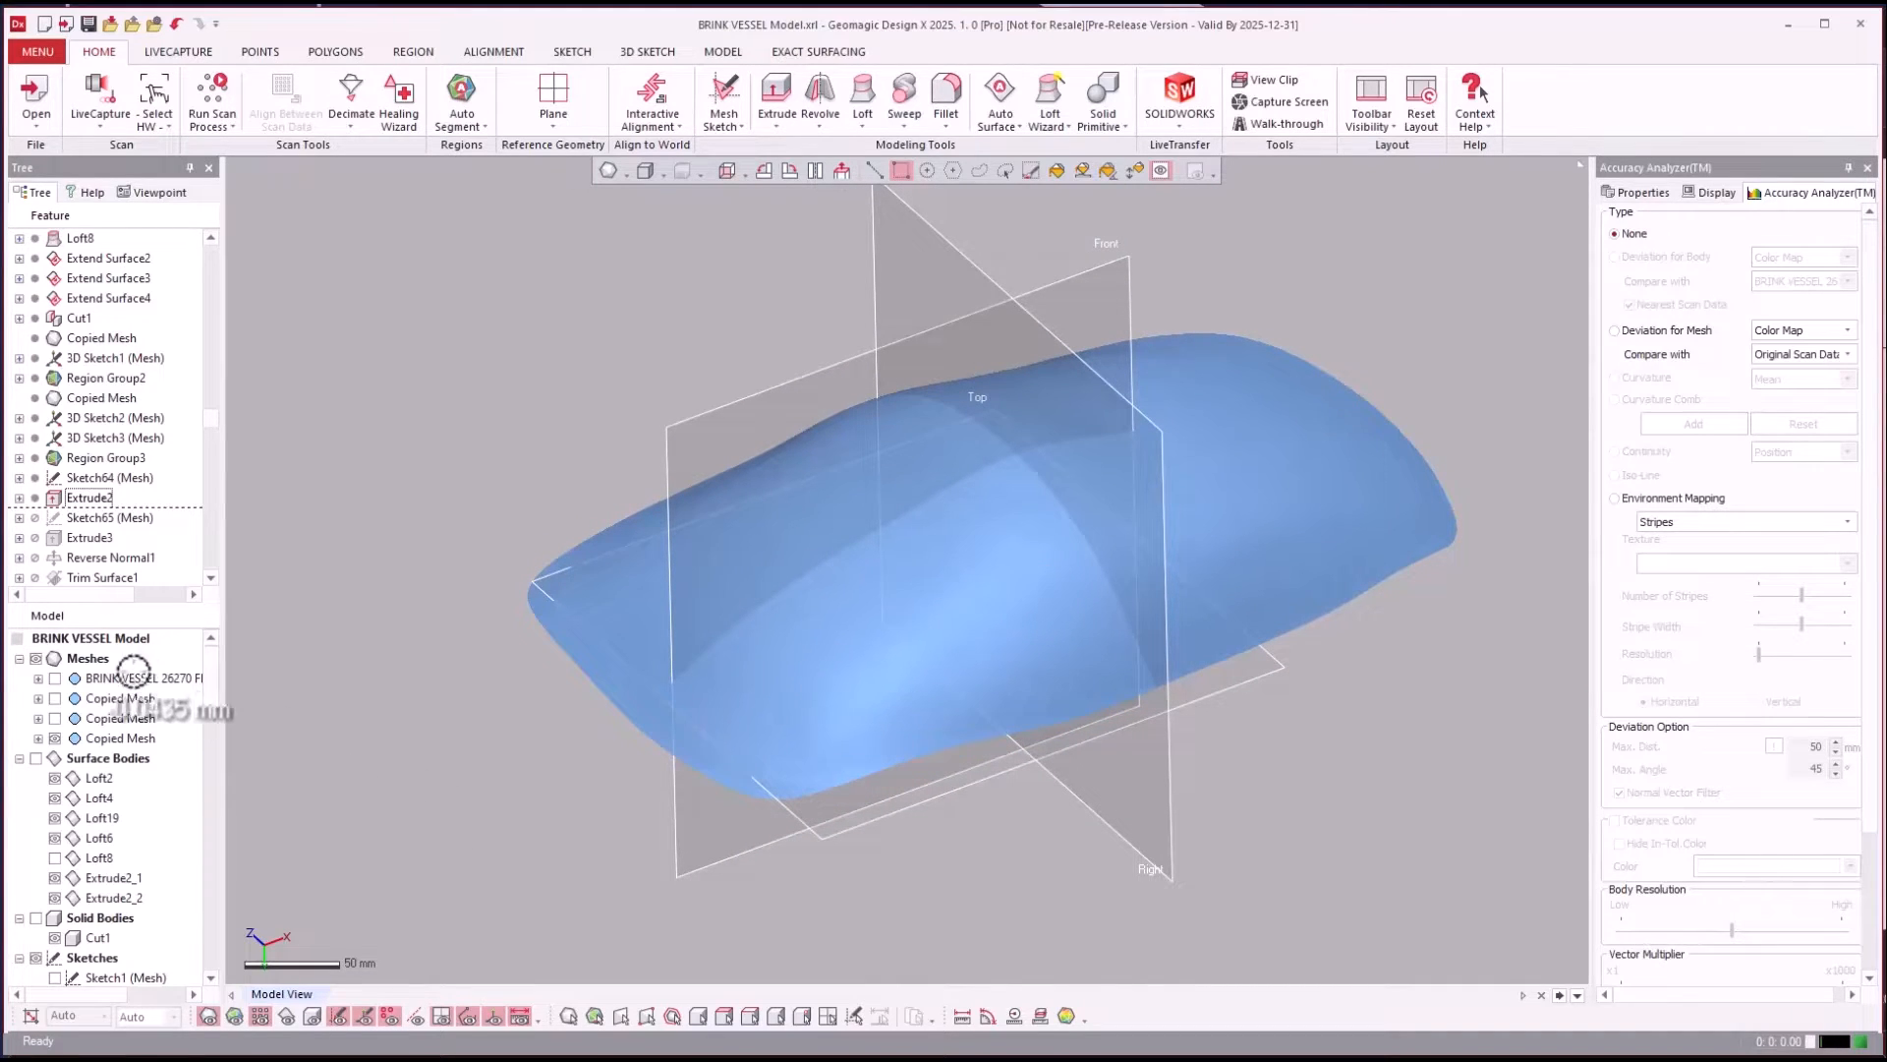
Switch the full scan mesh on and off to examine the basin's underside around the drain and overflow.
click(54, 678)
right_drag(508, 392, 507, 391)
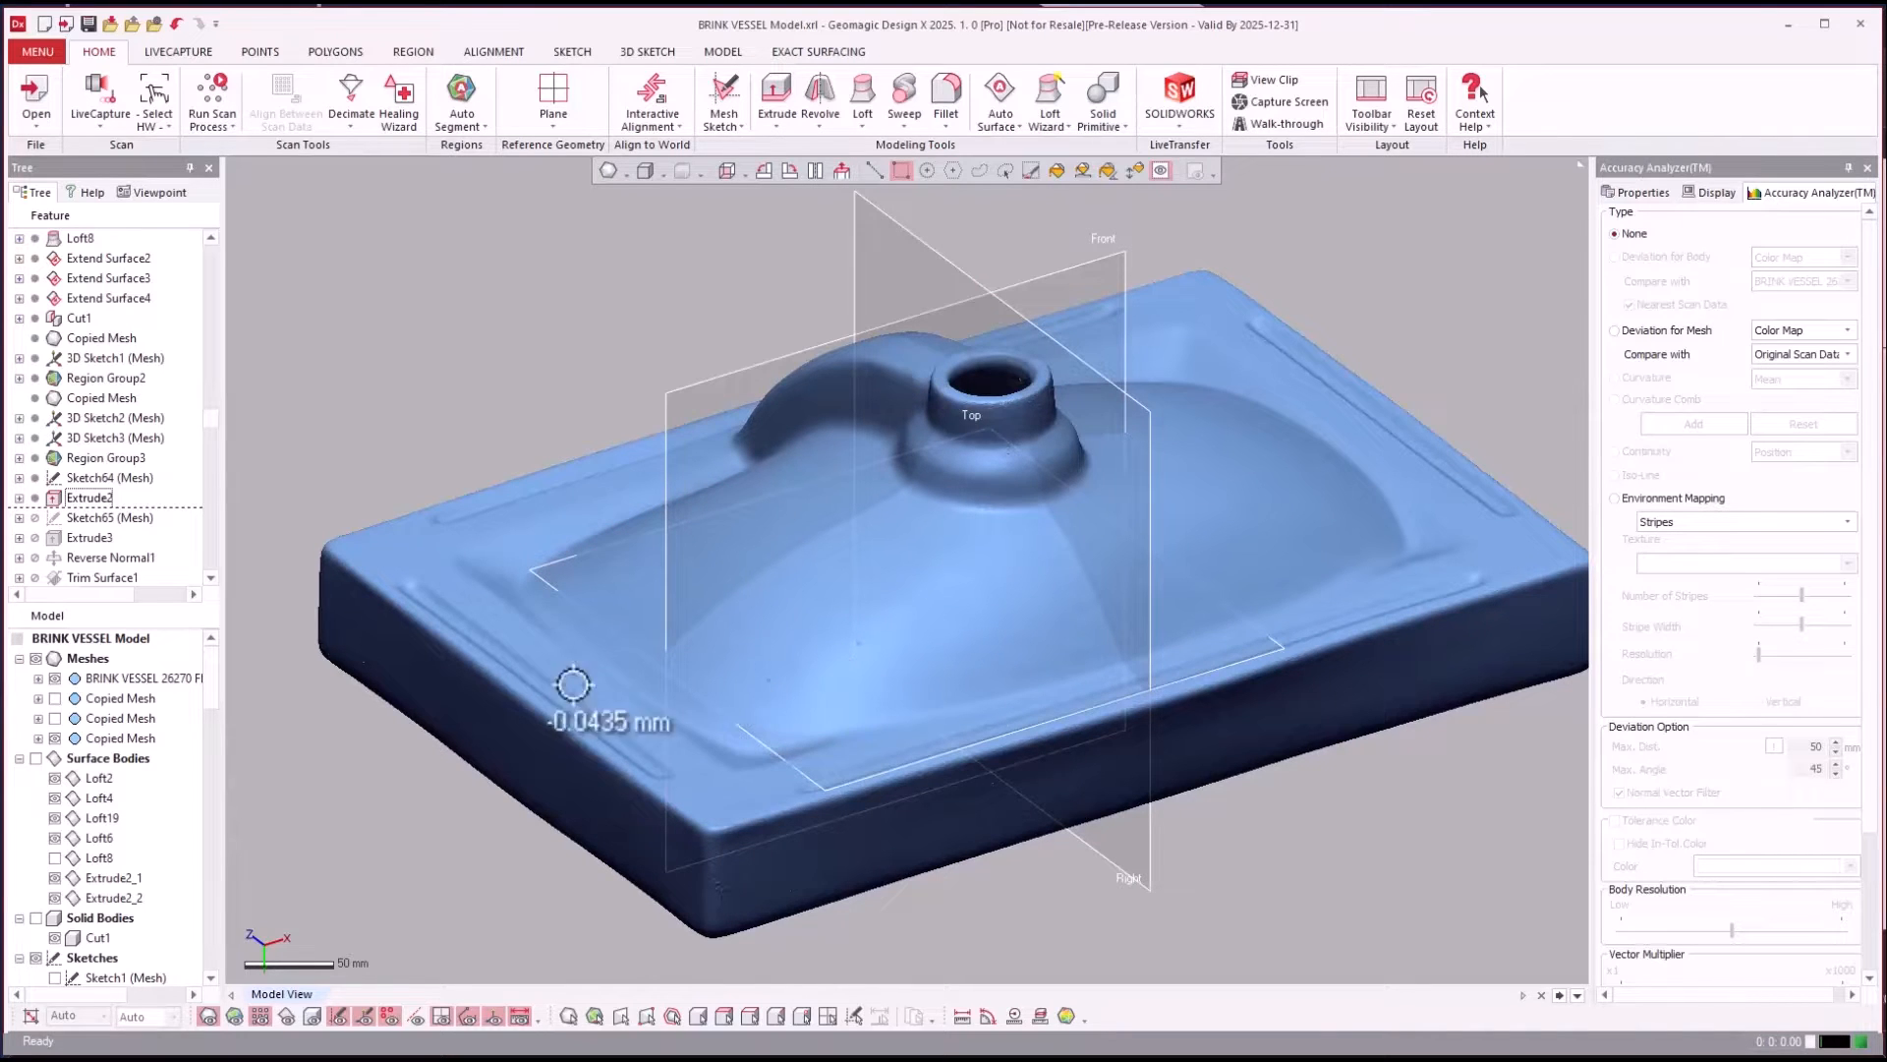
click(55, 679)
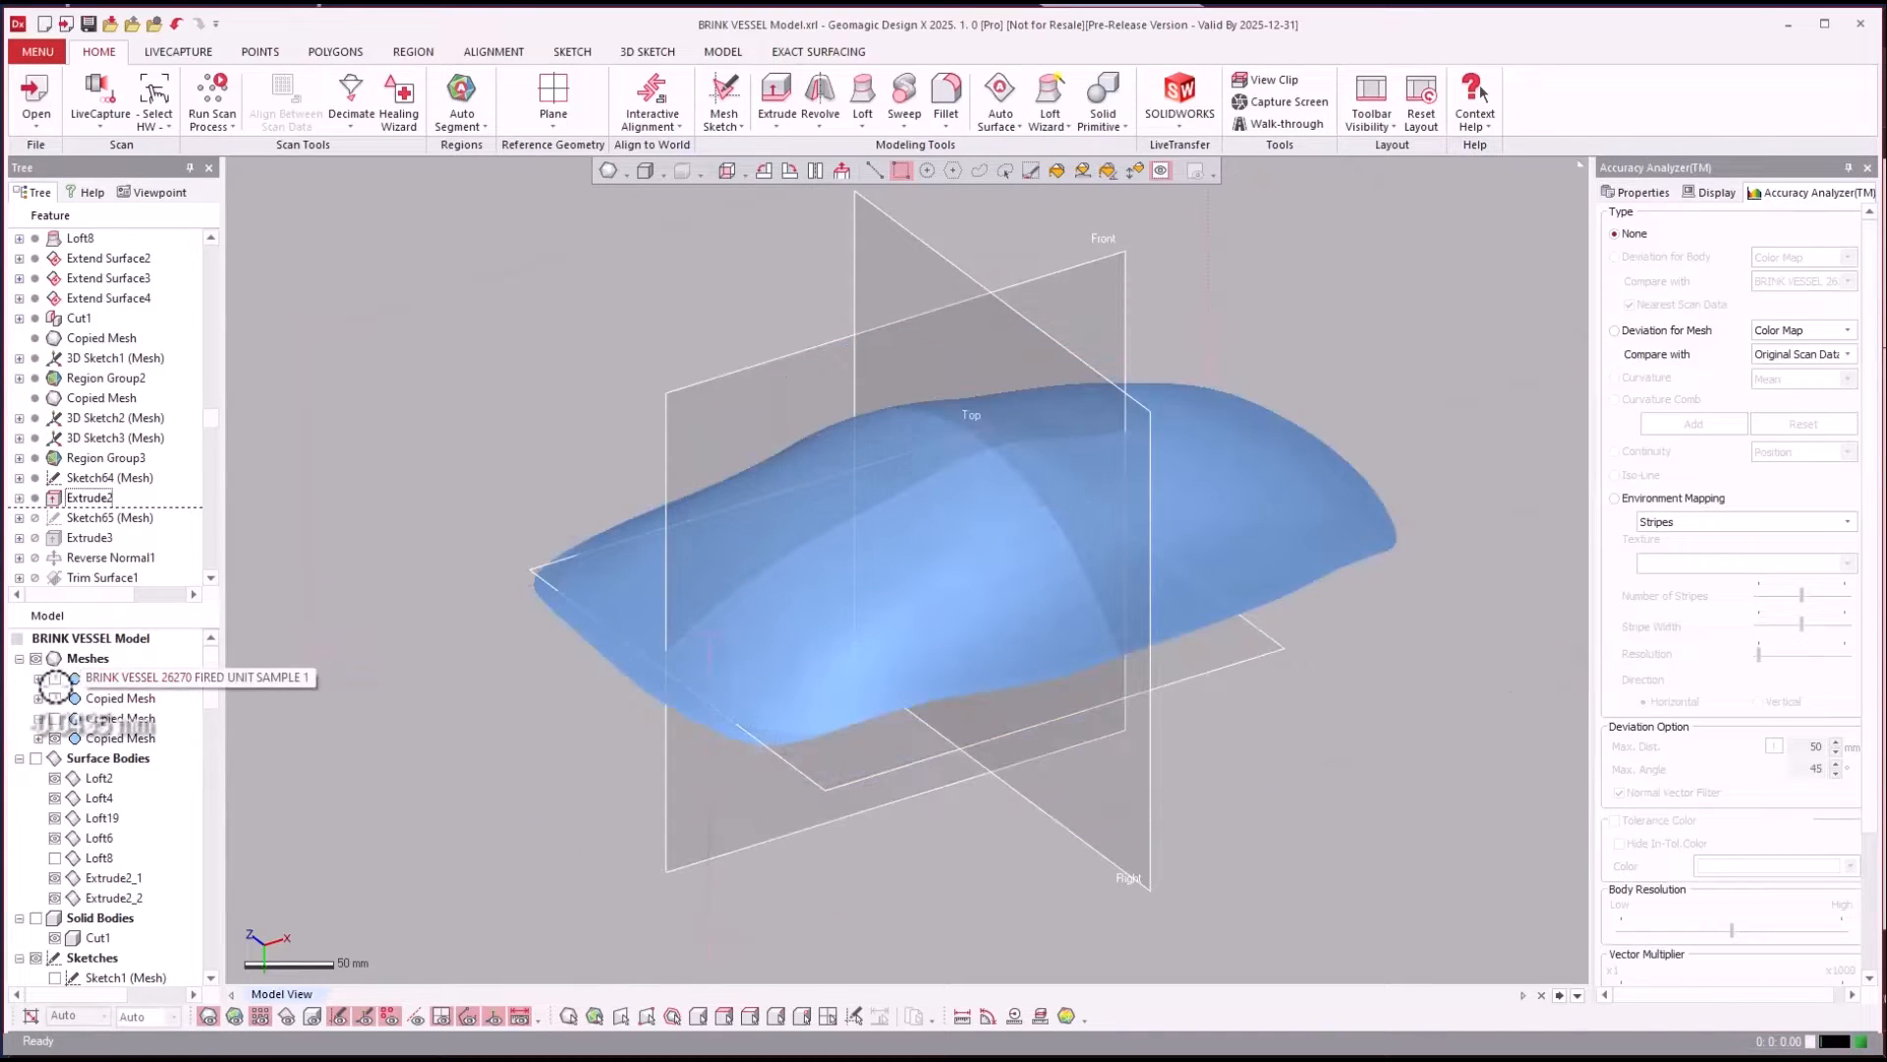
click(55, 680)
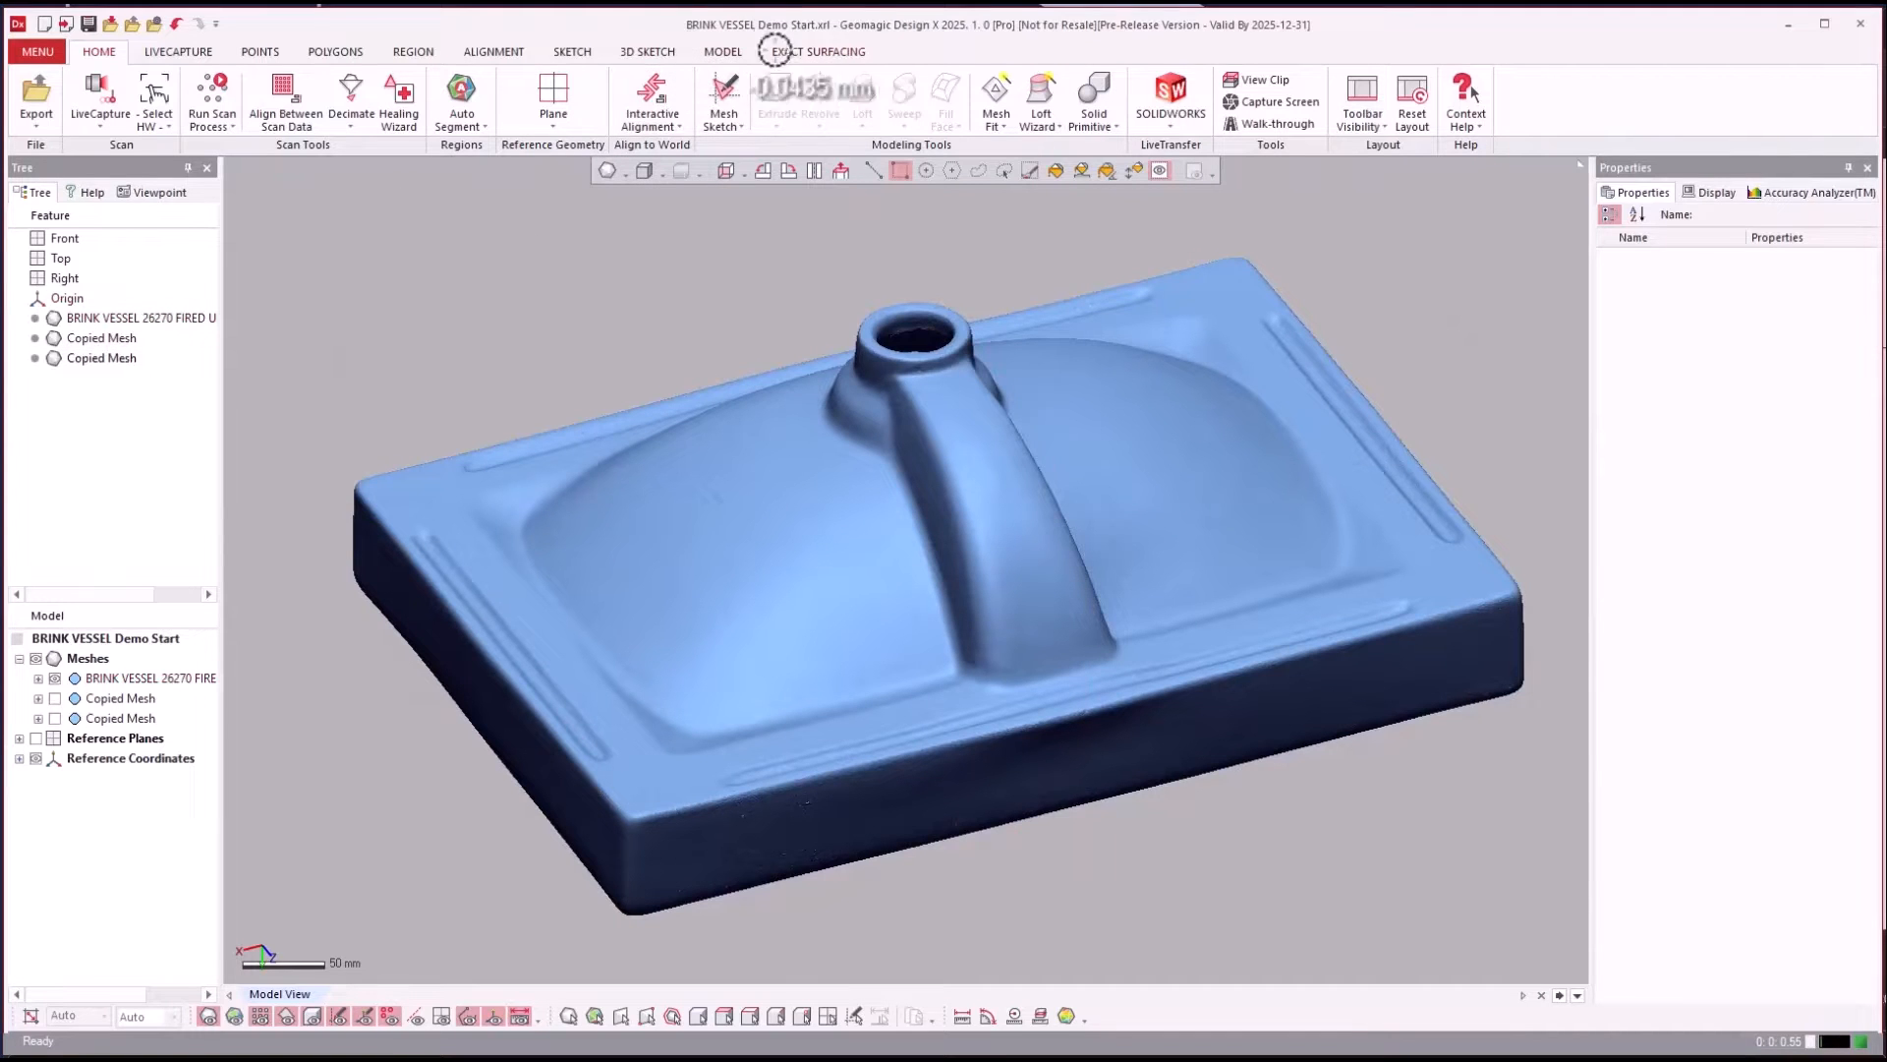
right_drag(653, 244, 1130, 766)
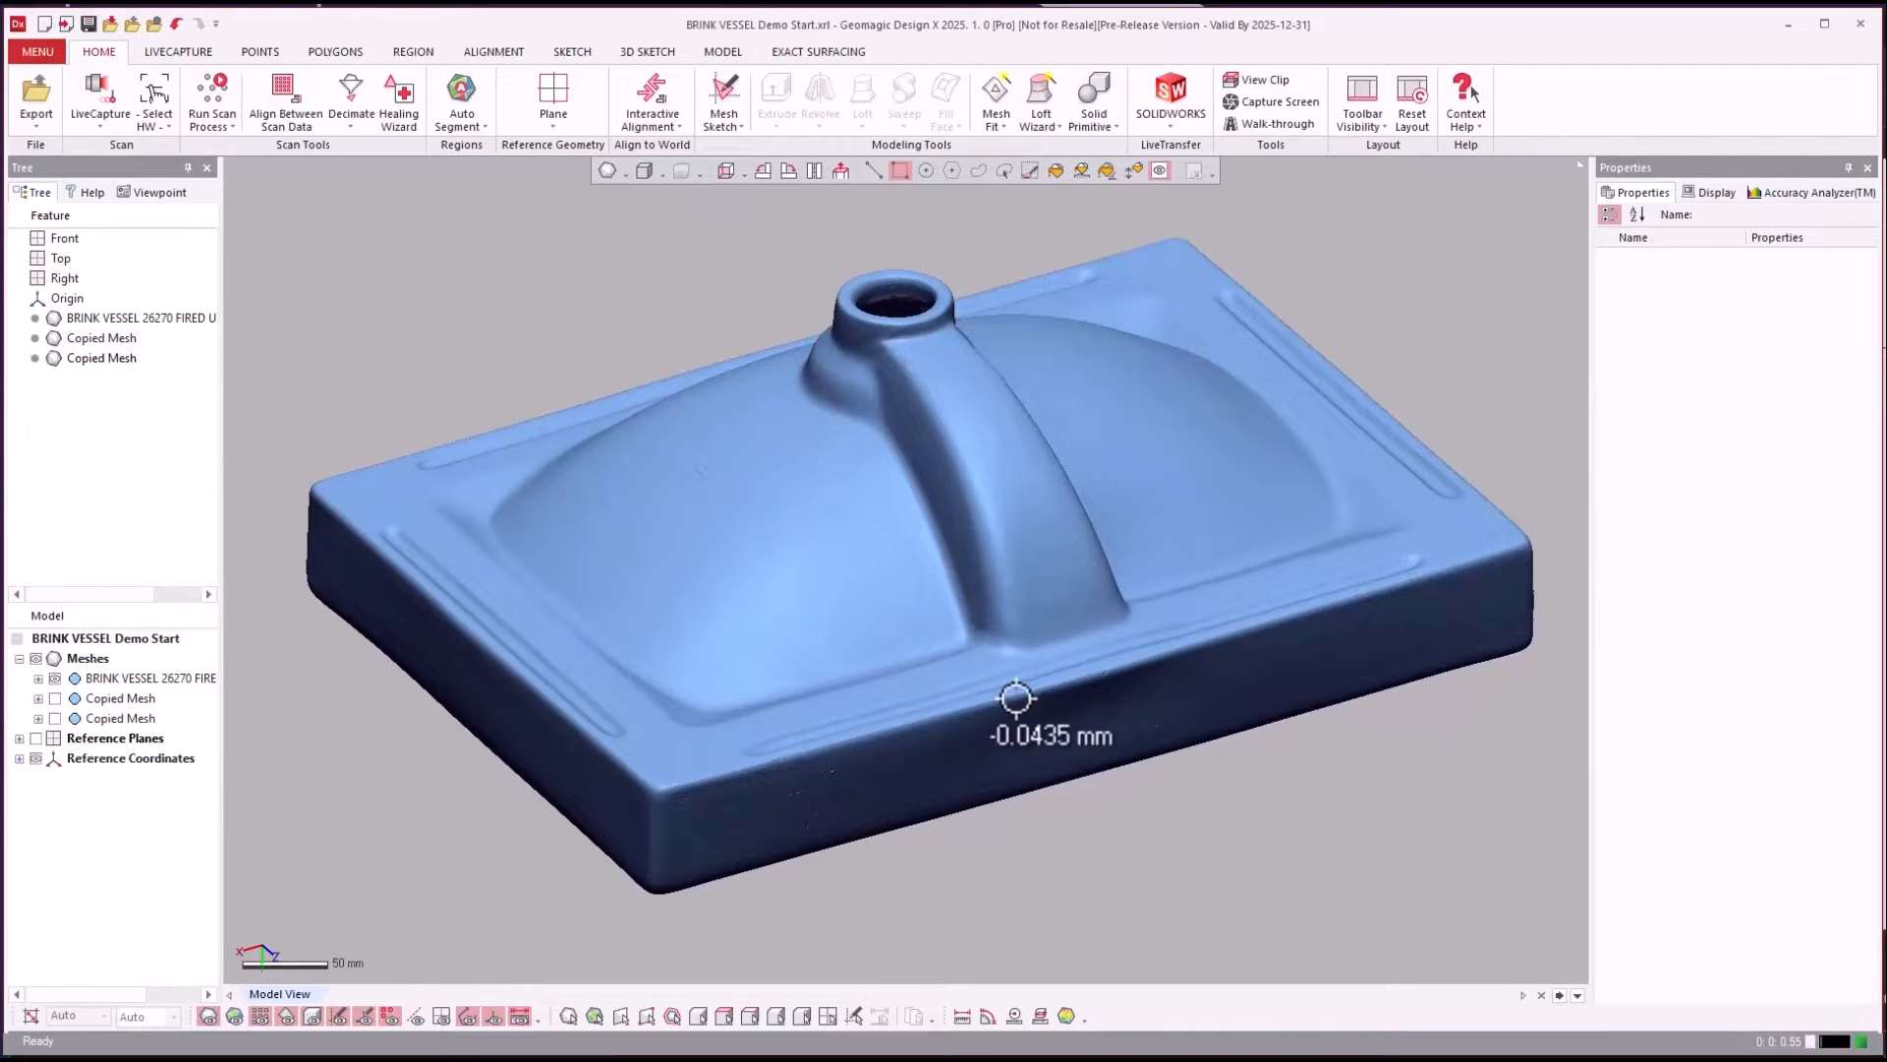
Select all poly-faces of the BRINK VESSEL scan, duplicate them as a new mesh, and hide the original scan.
right_drag(975, 741, 1061, 720)
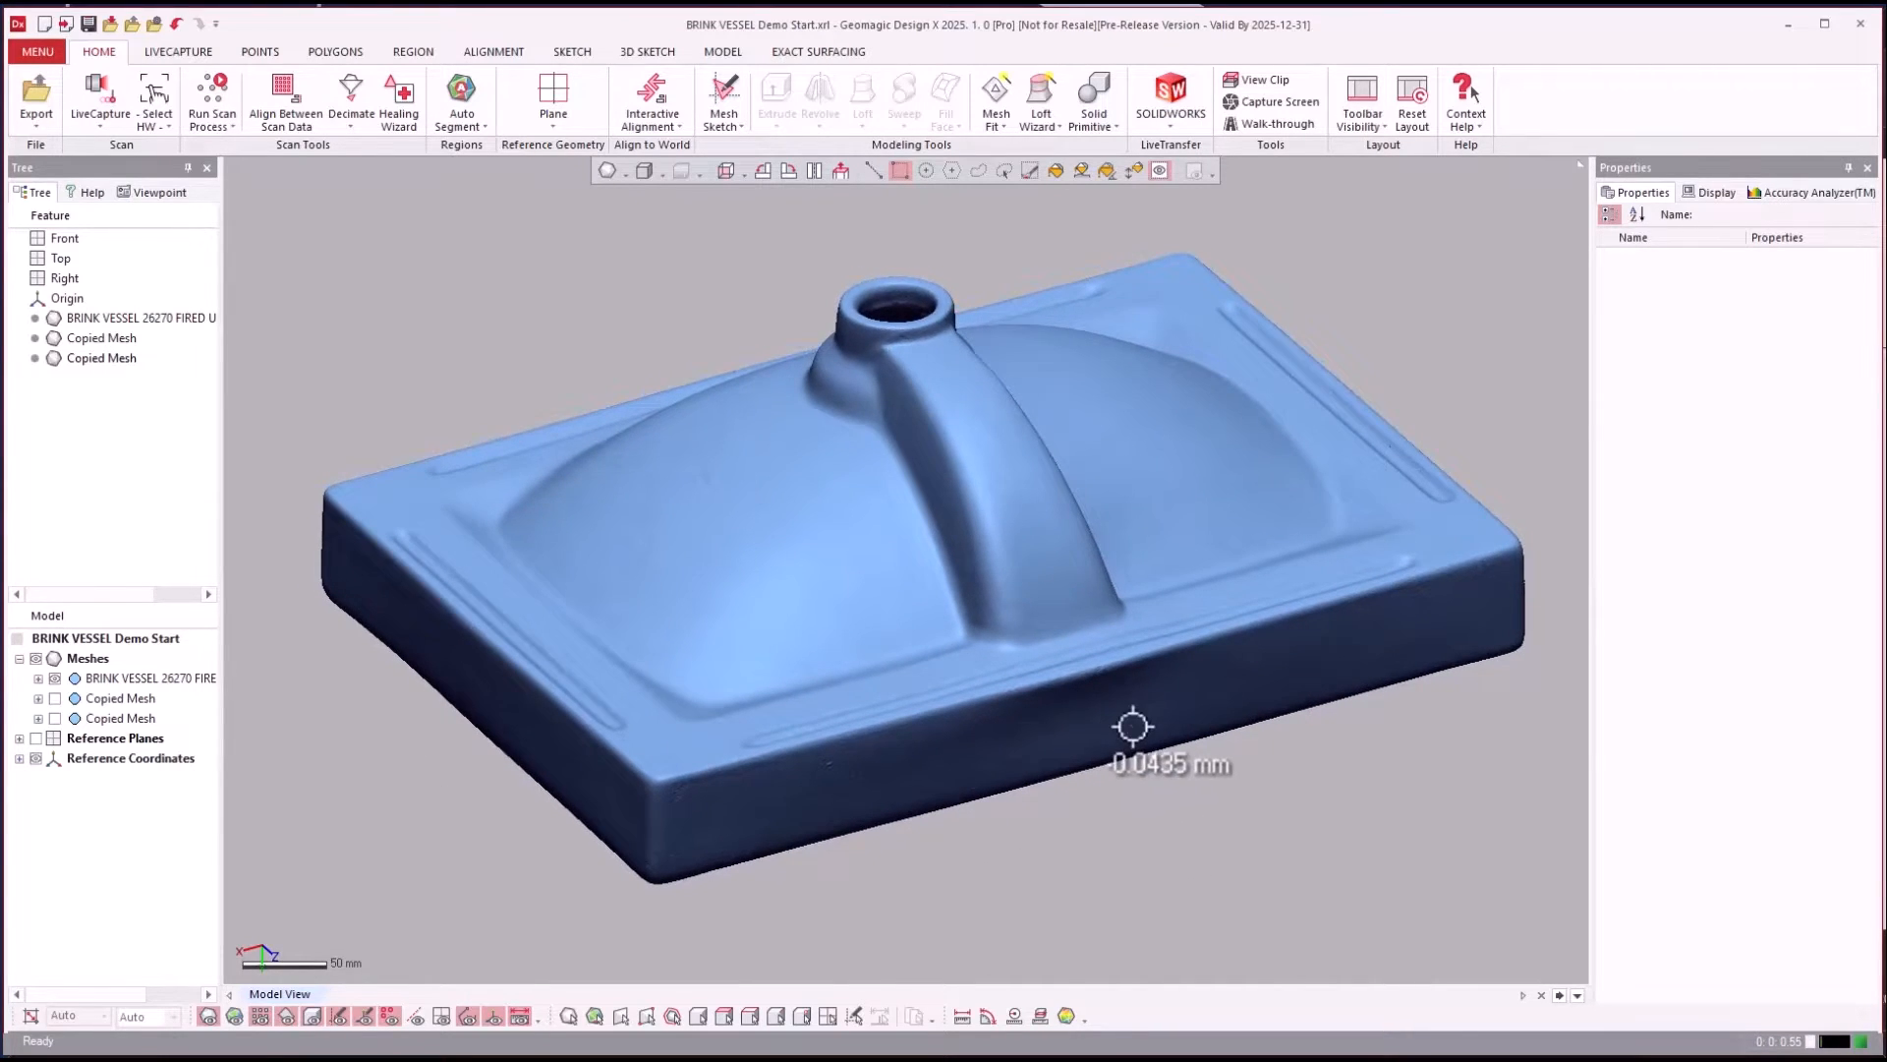
click(1132, 726)
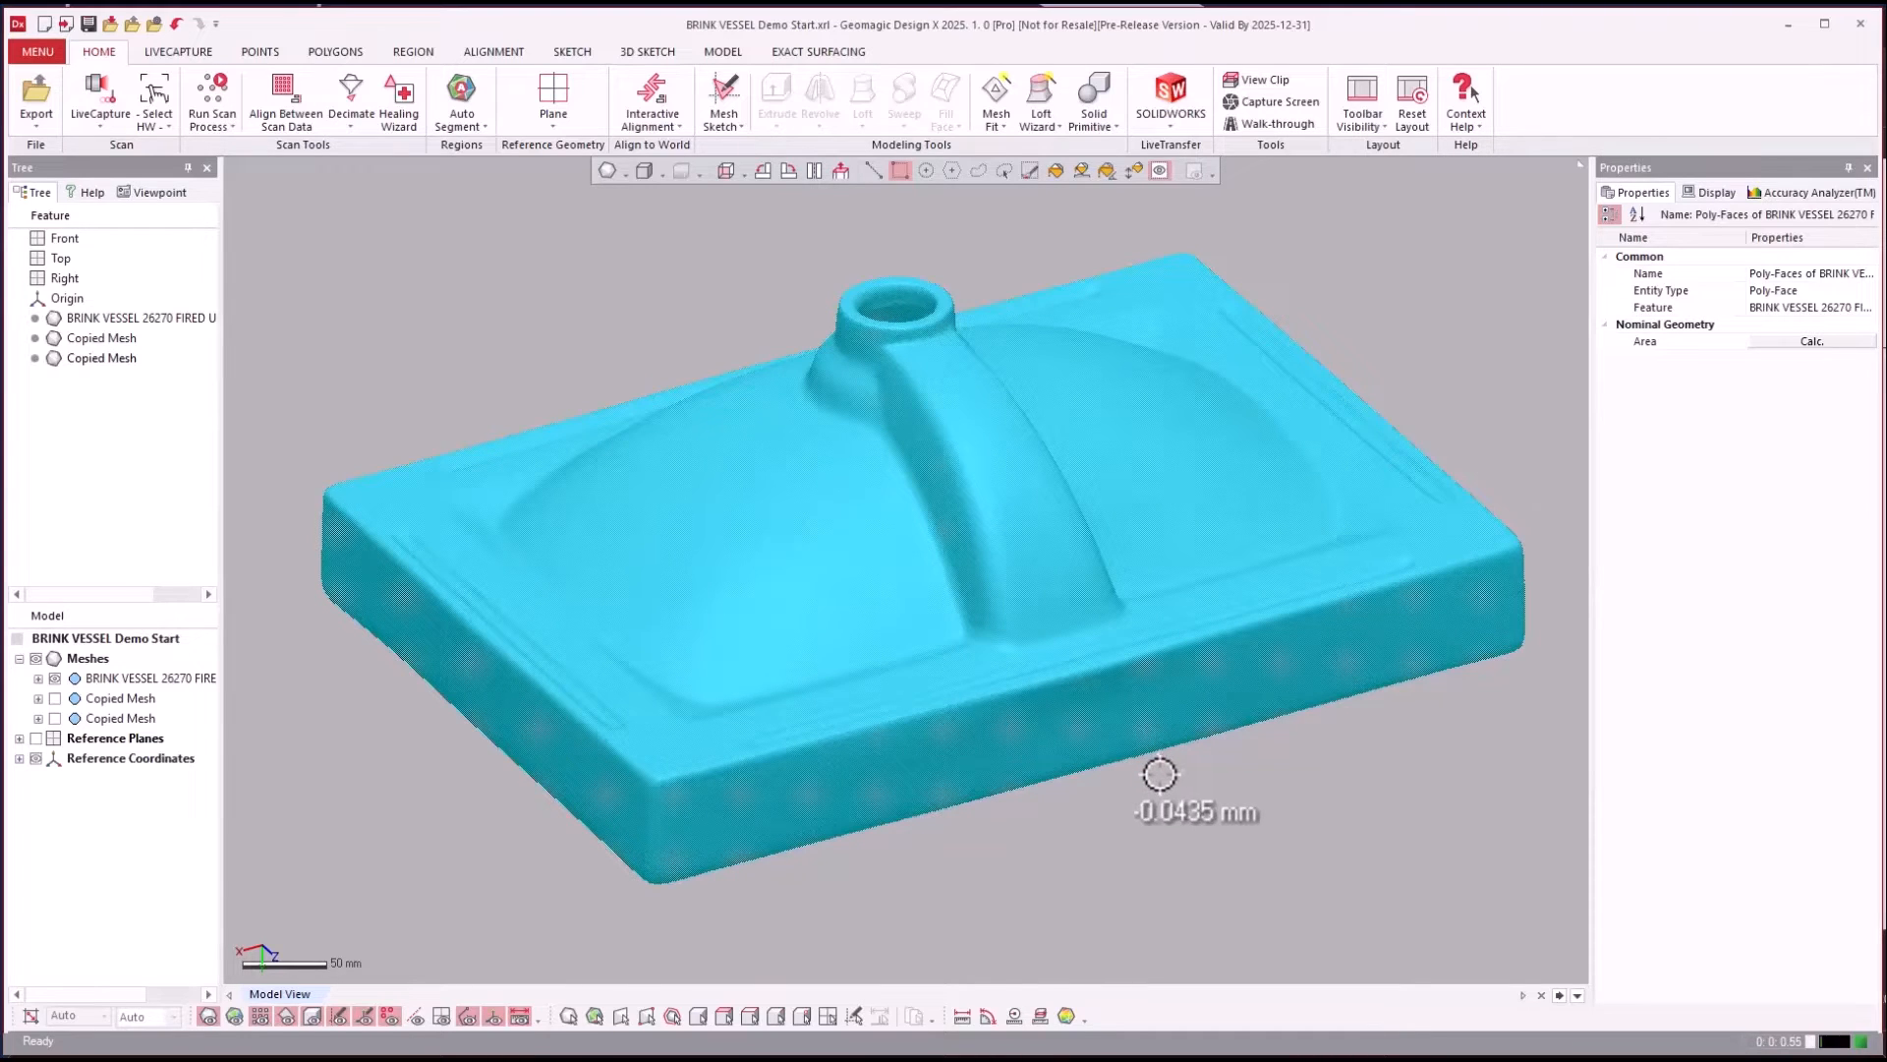
key(ctrl+v)
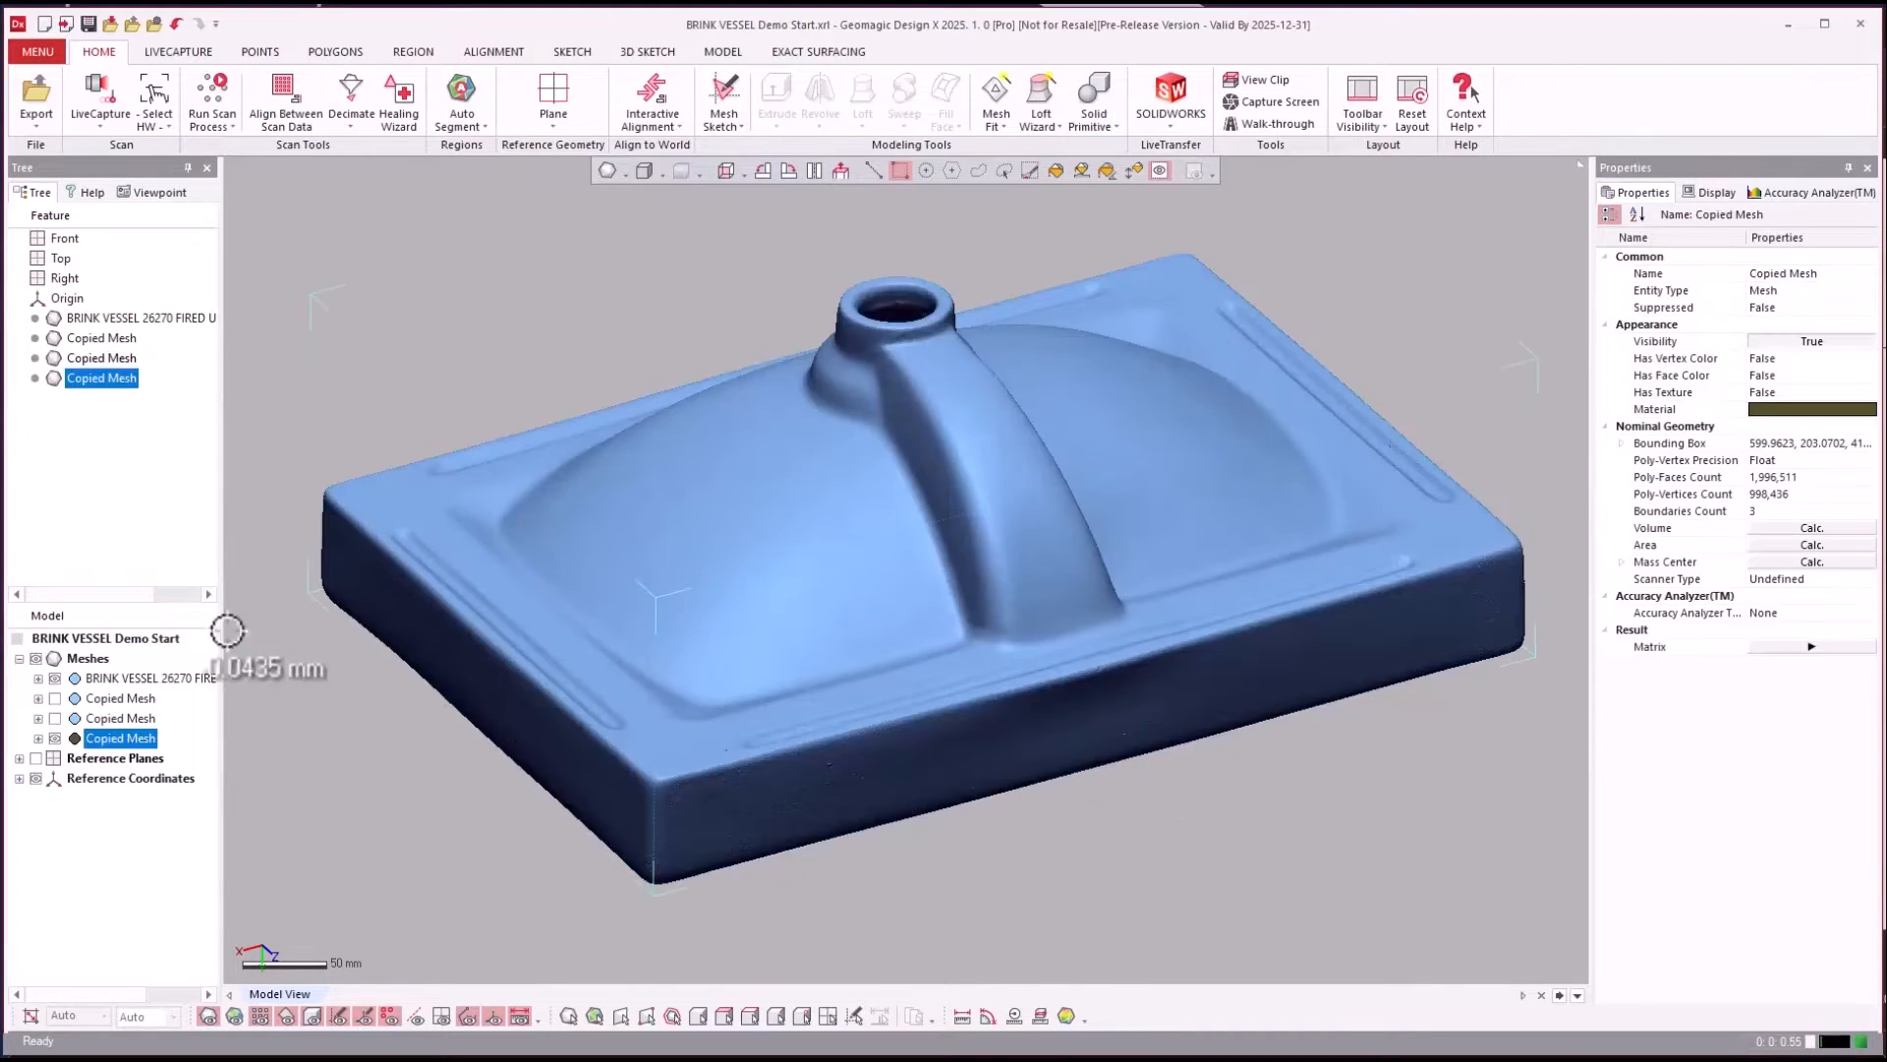
click(52, 678)
click(1165, 817)
right_drag(1166, 817, 182, 806)
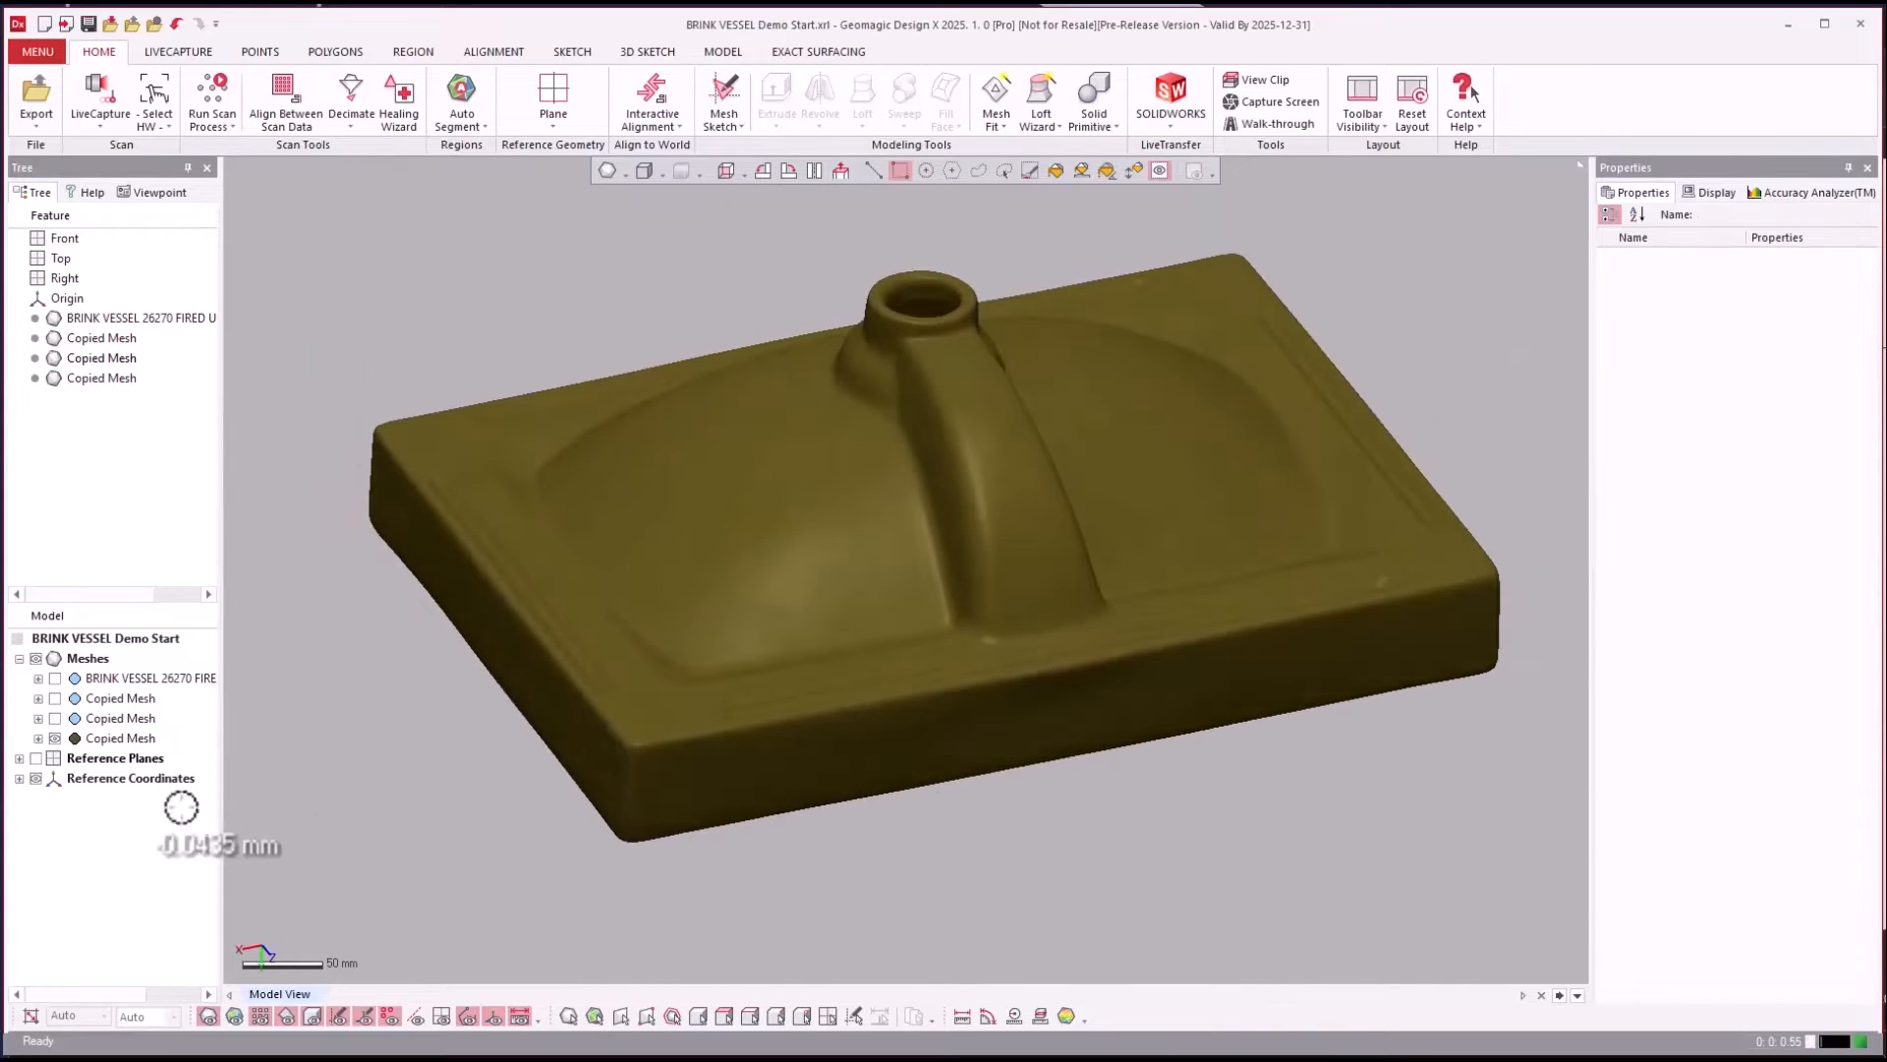
Change the new full copied mesh's material to the light blue preset and clear its selection.
click(120, 738)
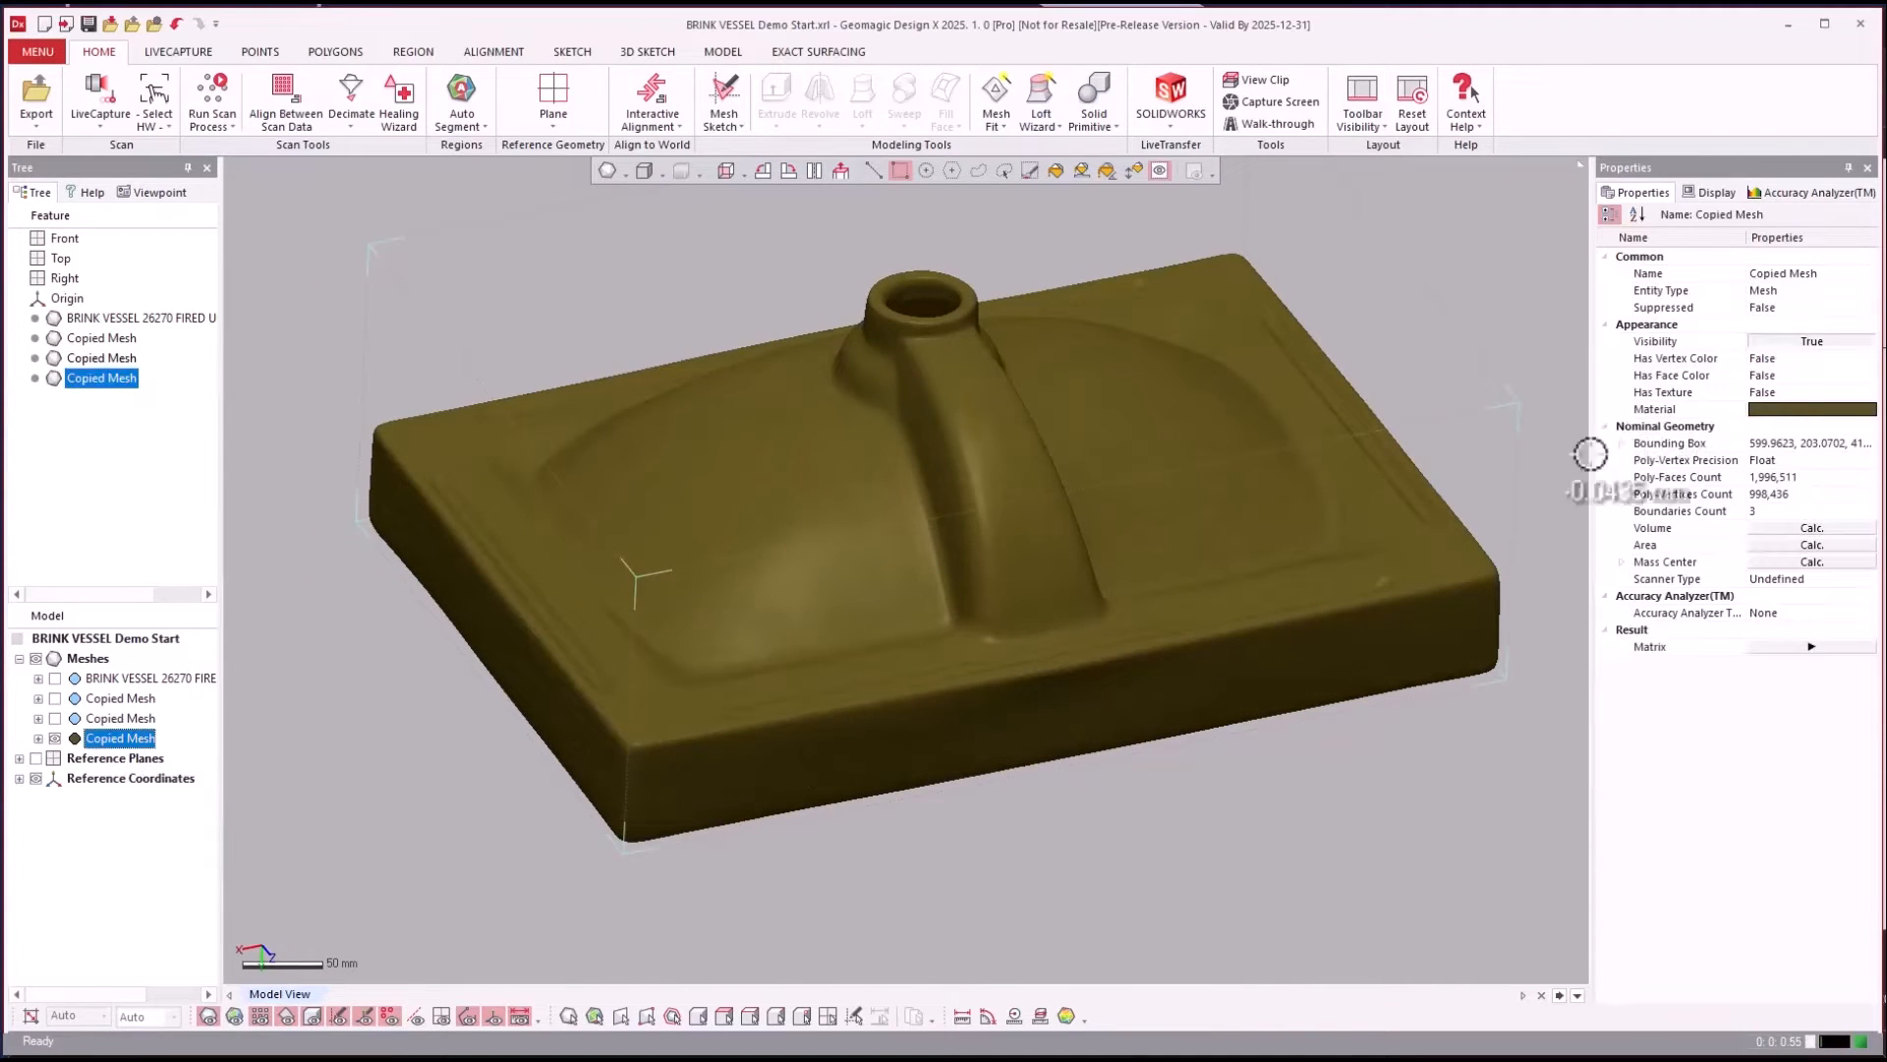
click(1866, 409)
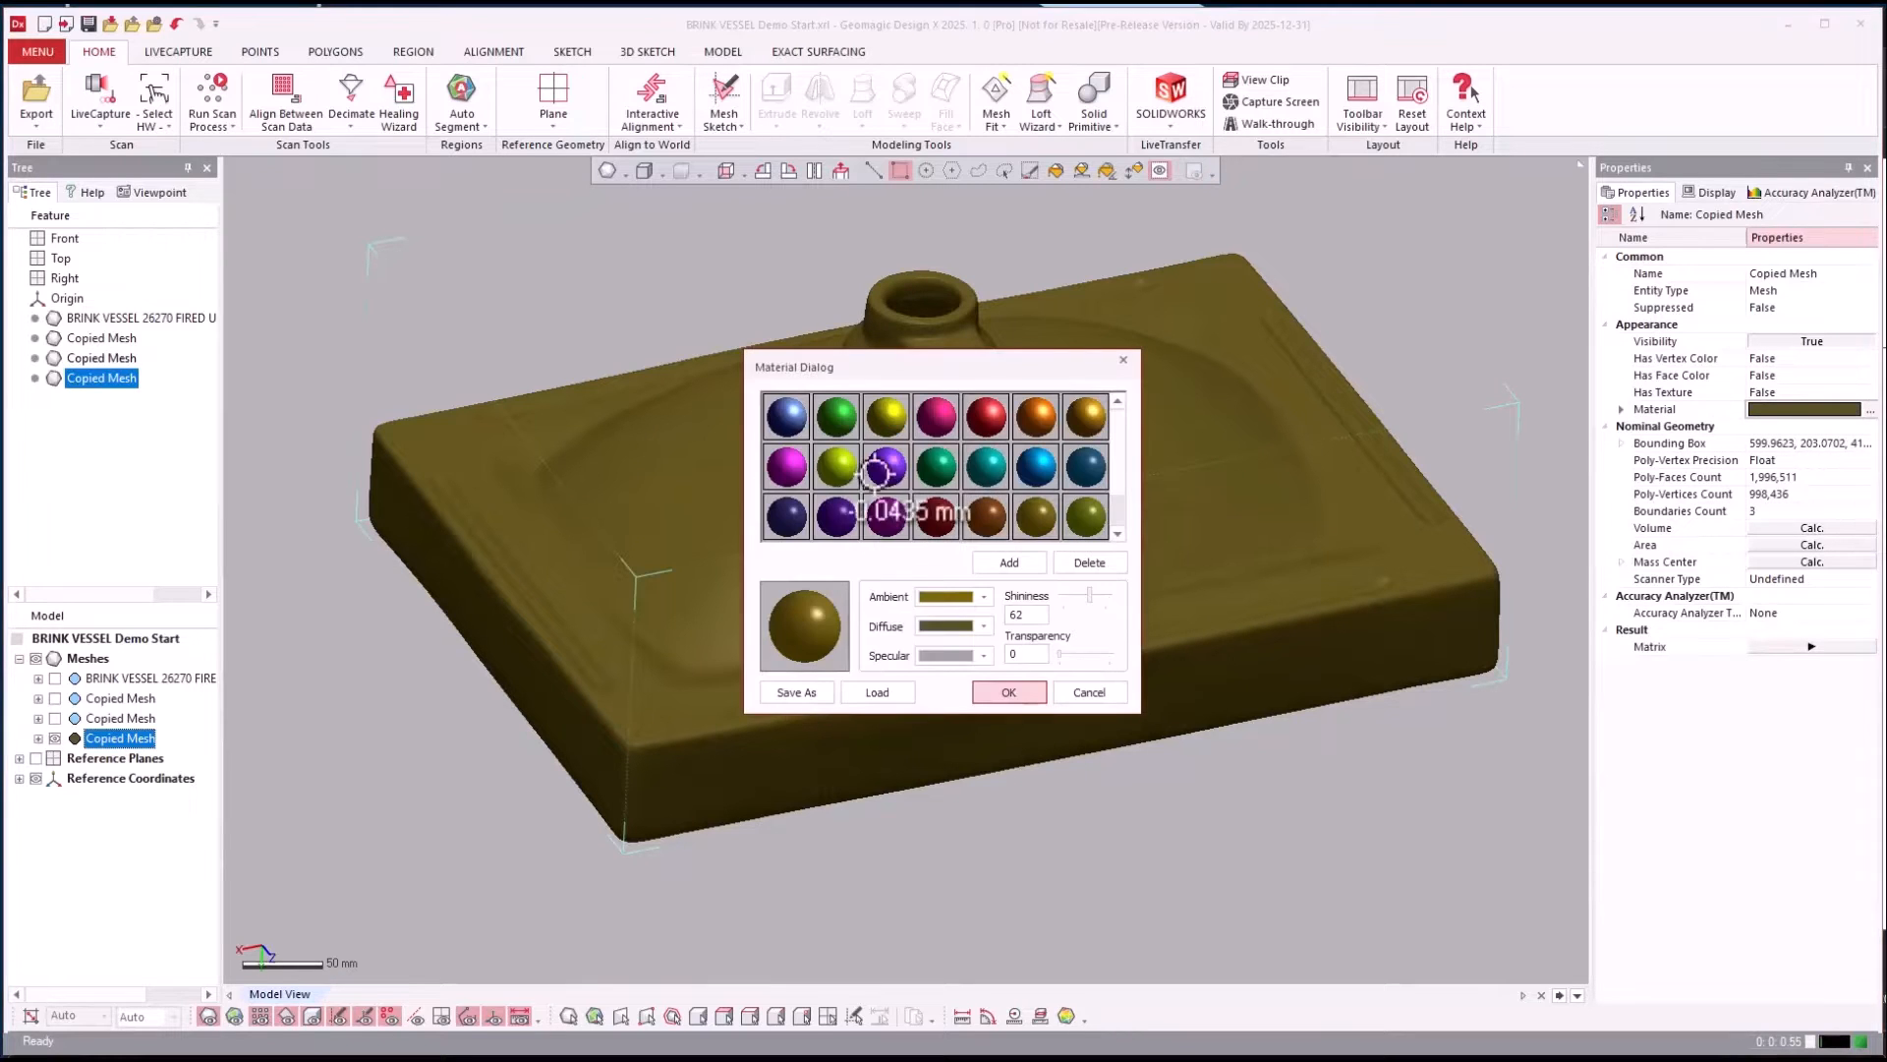
click(790, 409)
click(1023, 695)
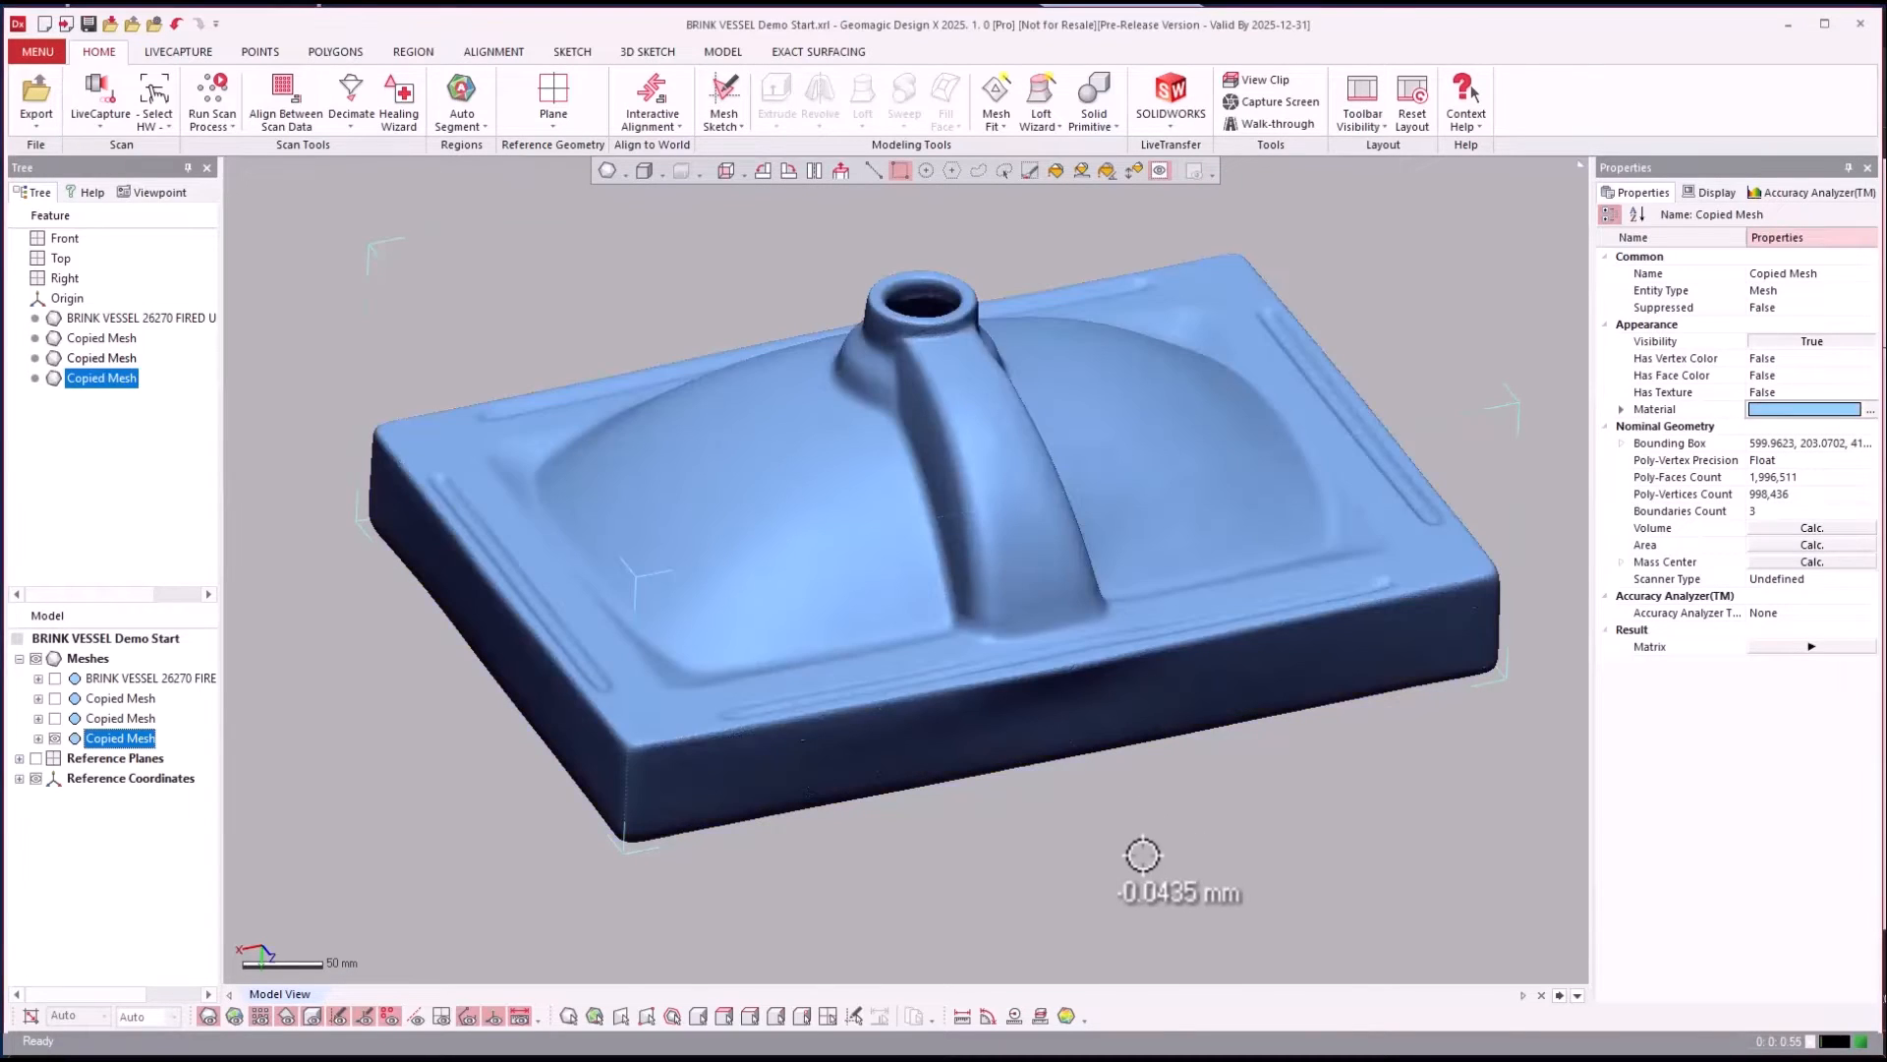
click(1137, 849)
scroll(1133, 860, up, 2)
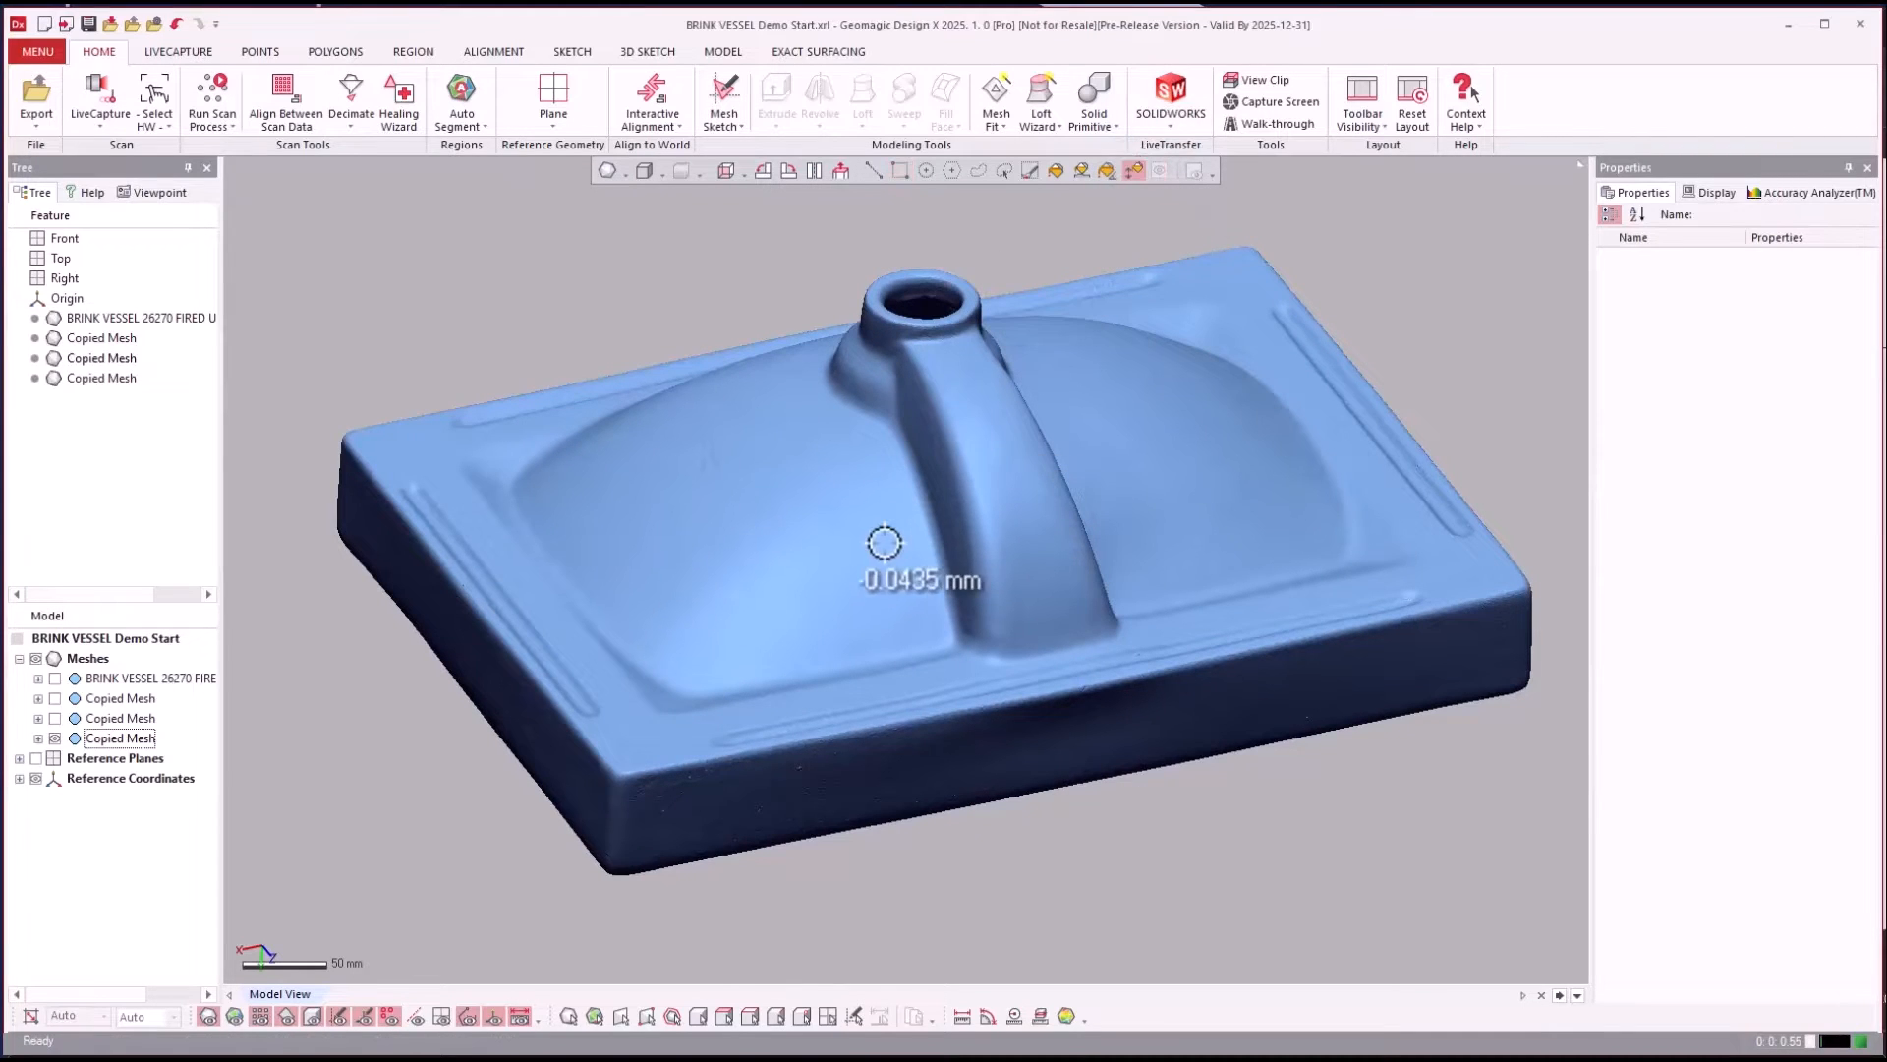
Select the smooth bowl underside around the drain and overflow, duplicate it as a separate mesh, and hide the full copy.
click(886, 482)
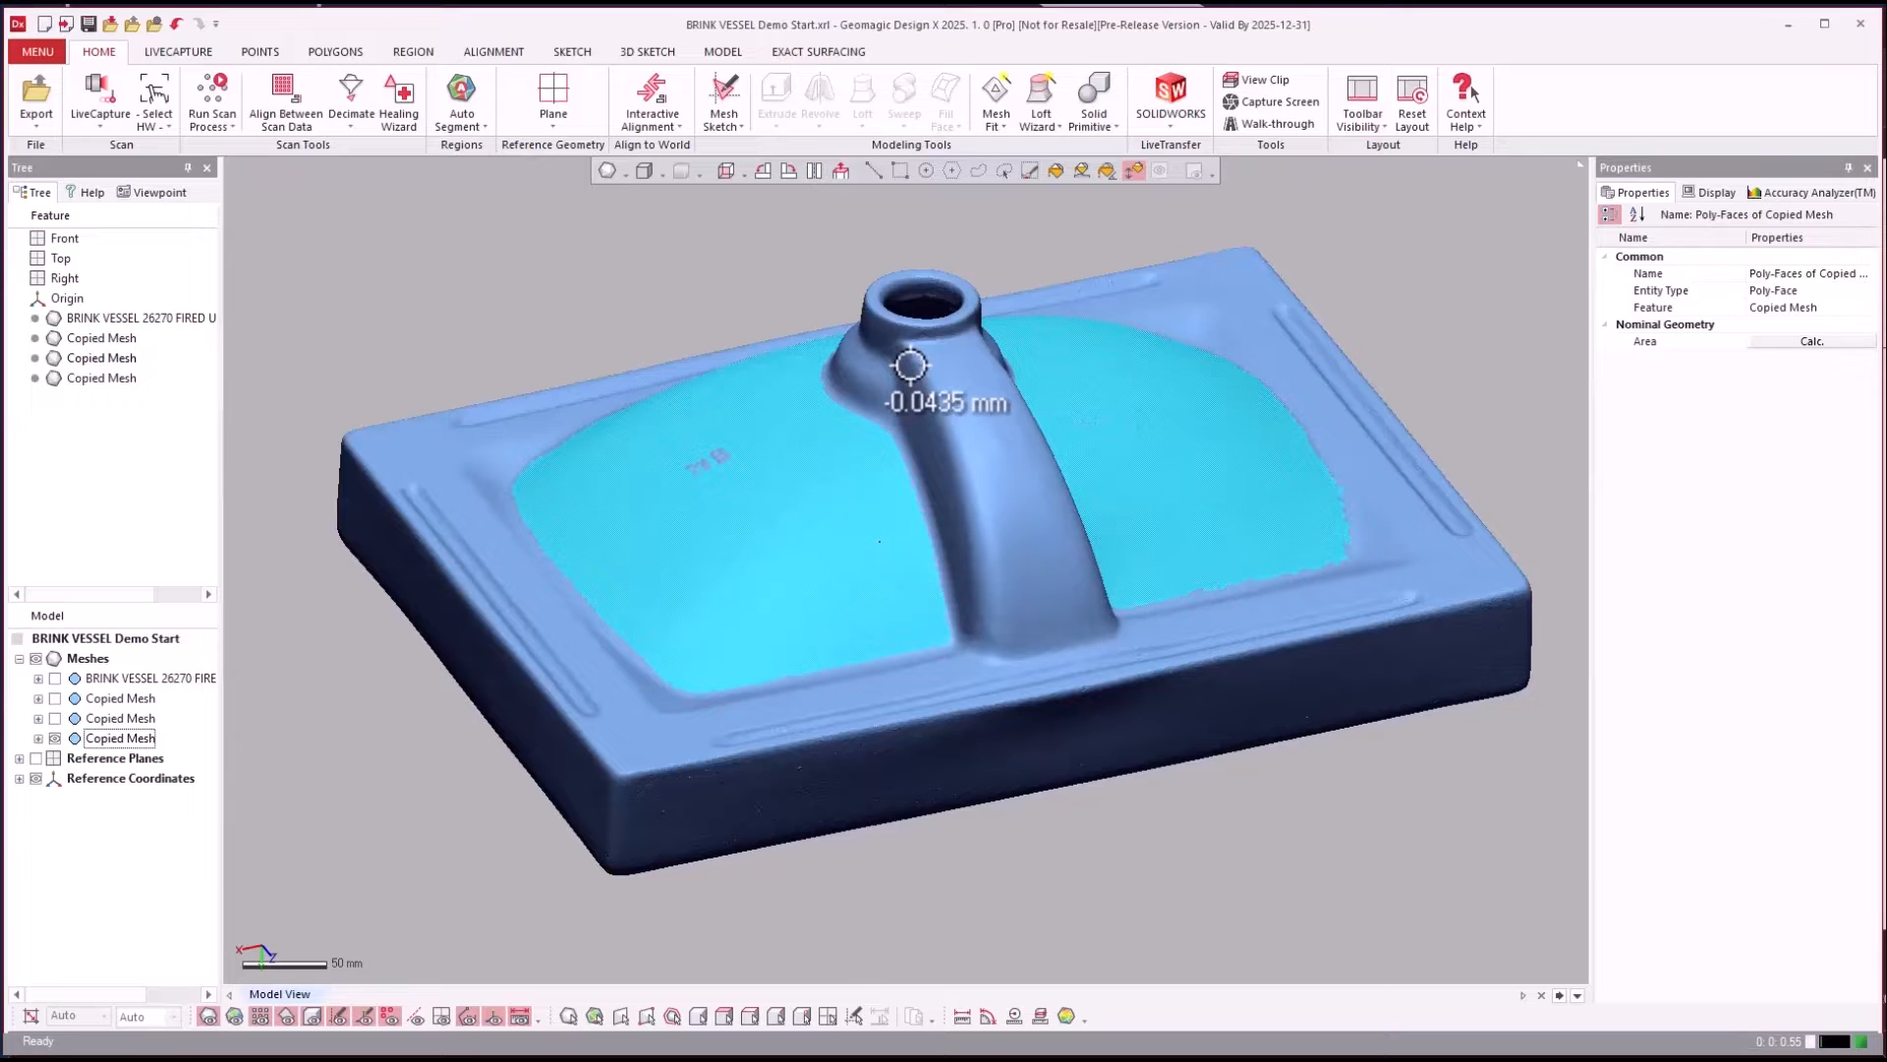
right_drag(908, 365, 950, 426)
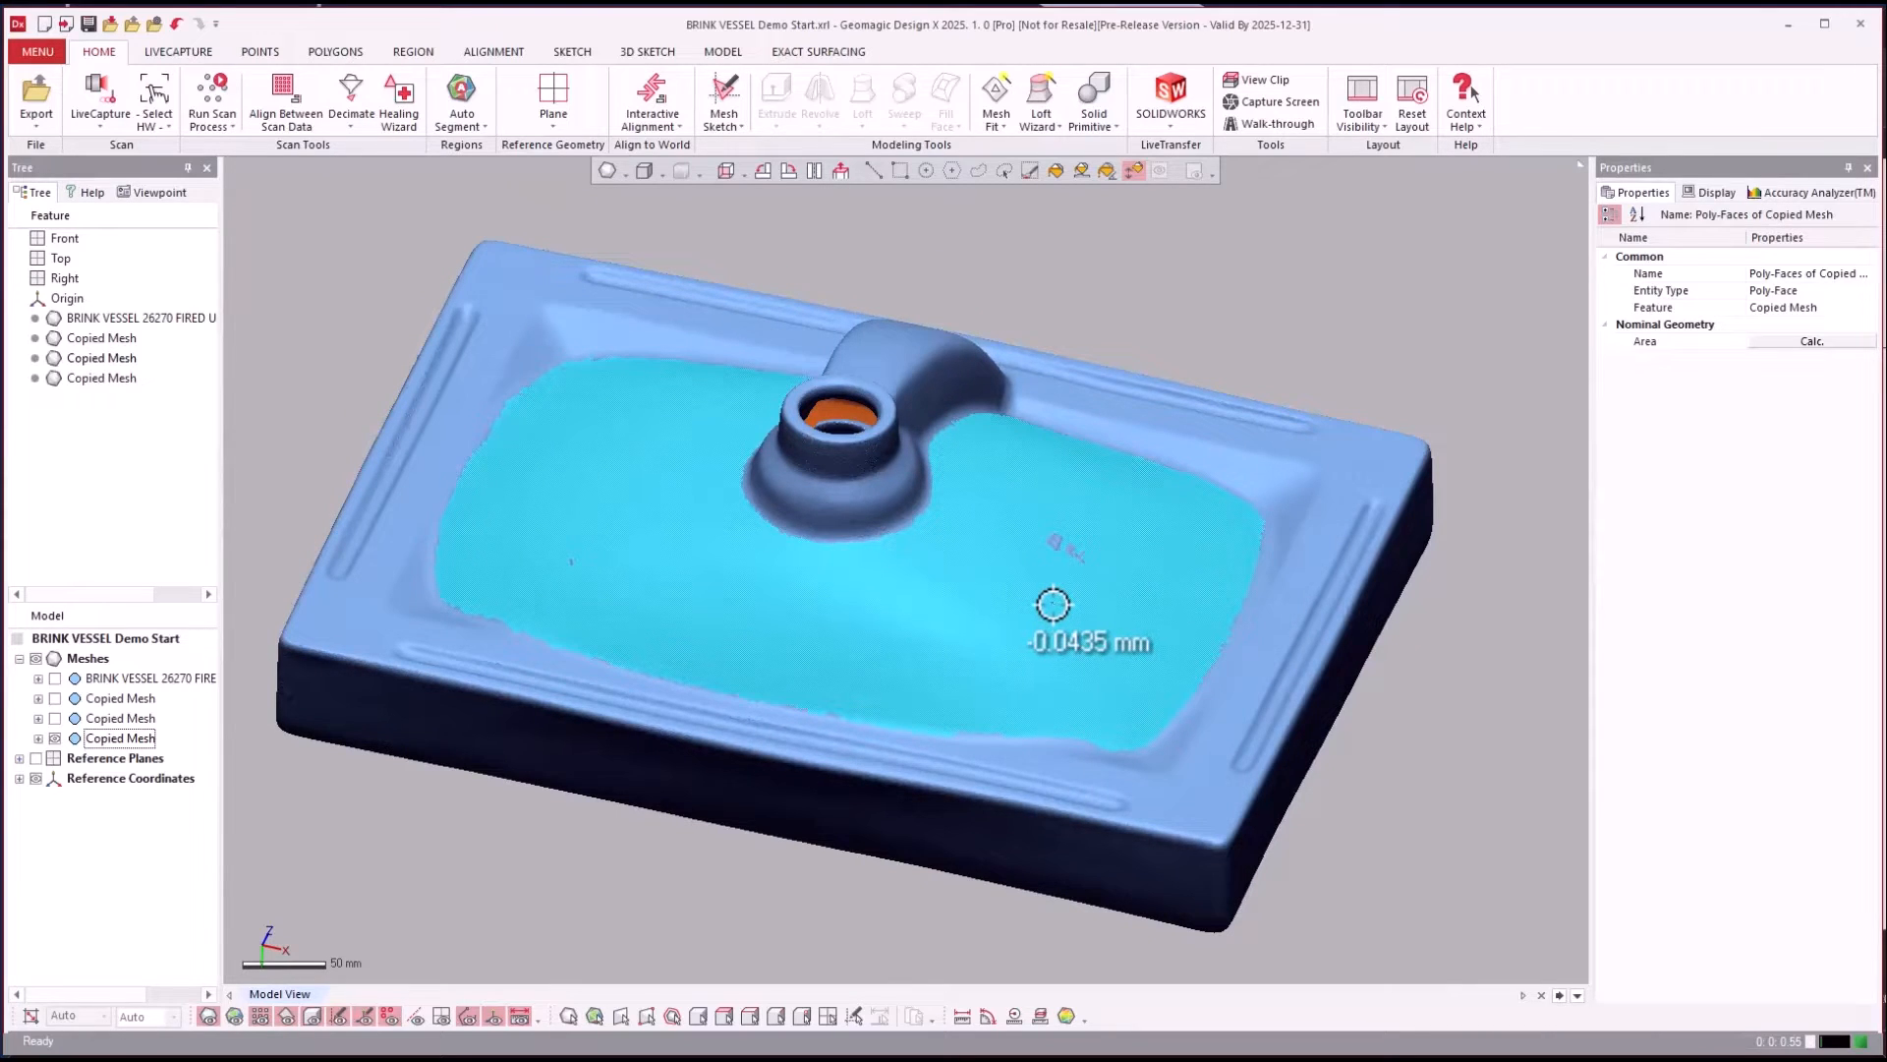
key(ctrl+v)
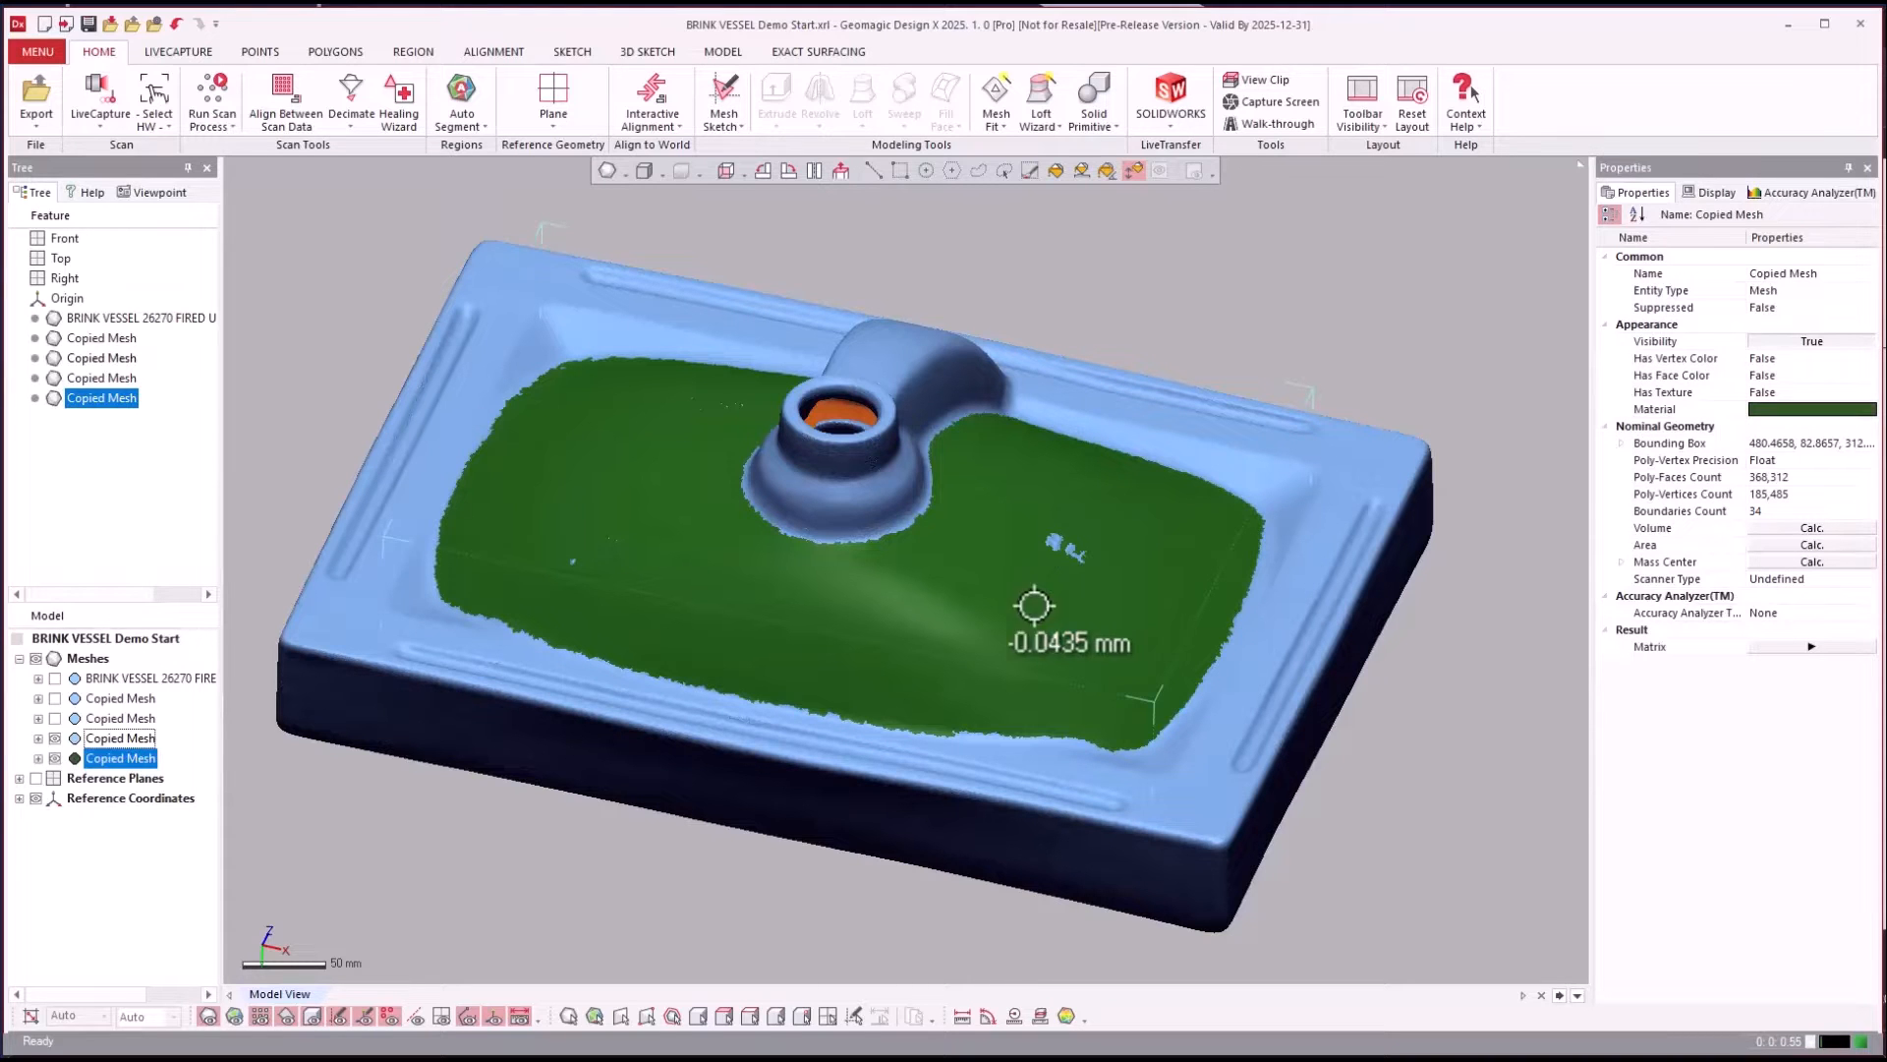
click(55, 738)
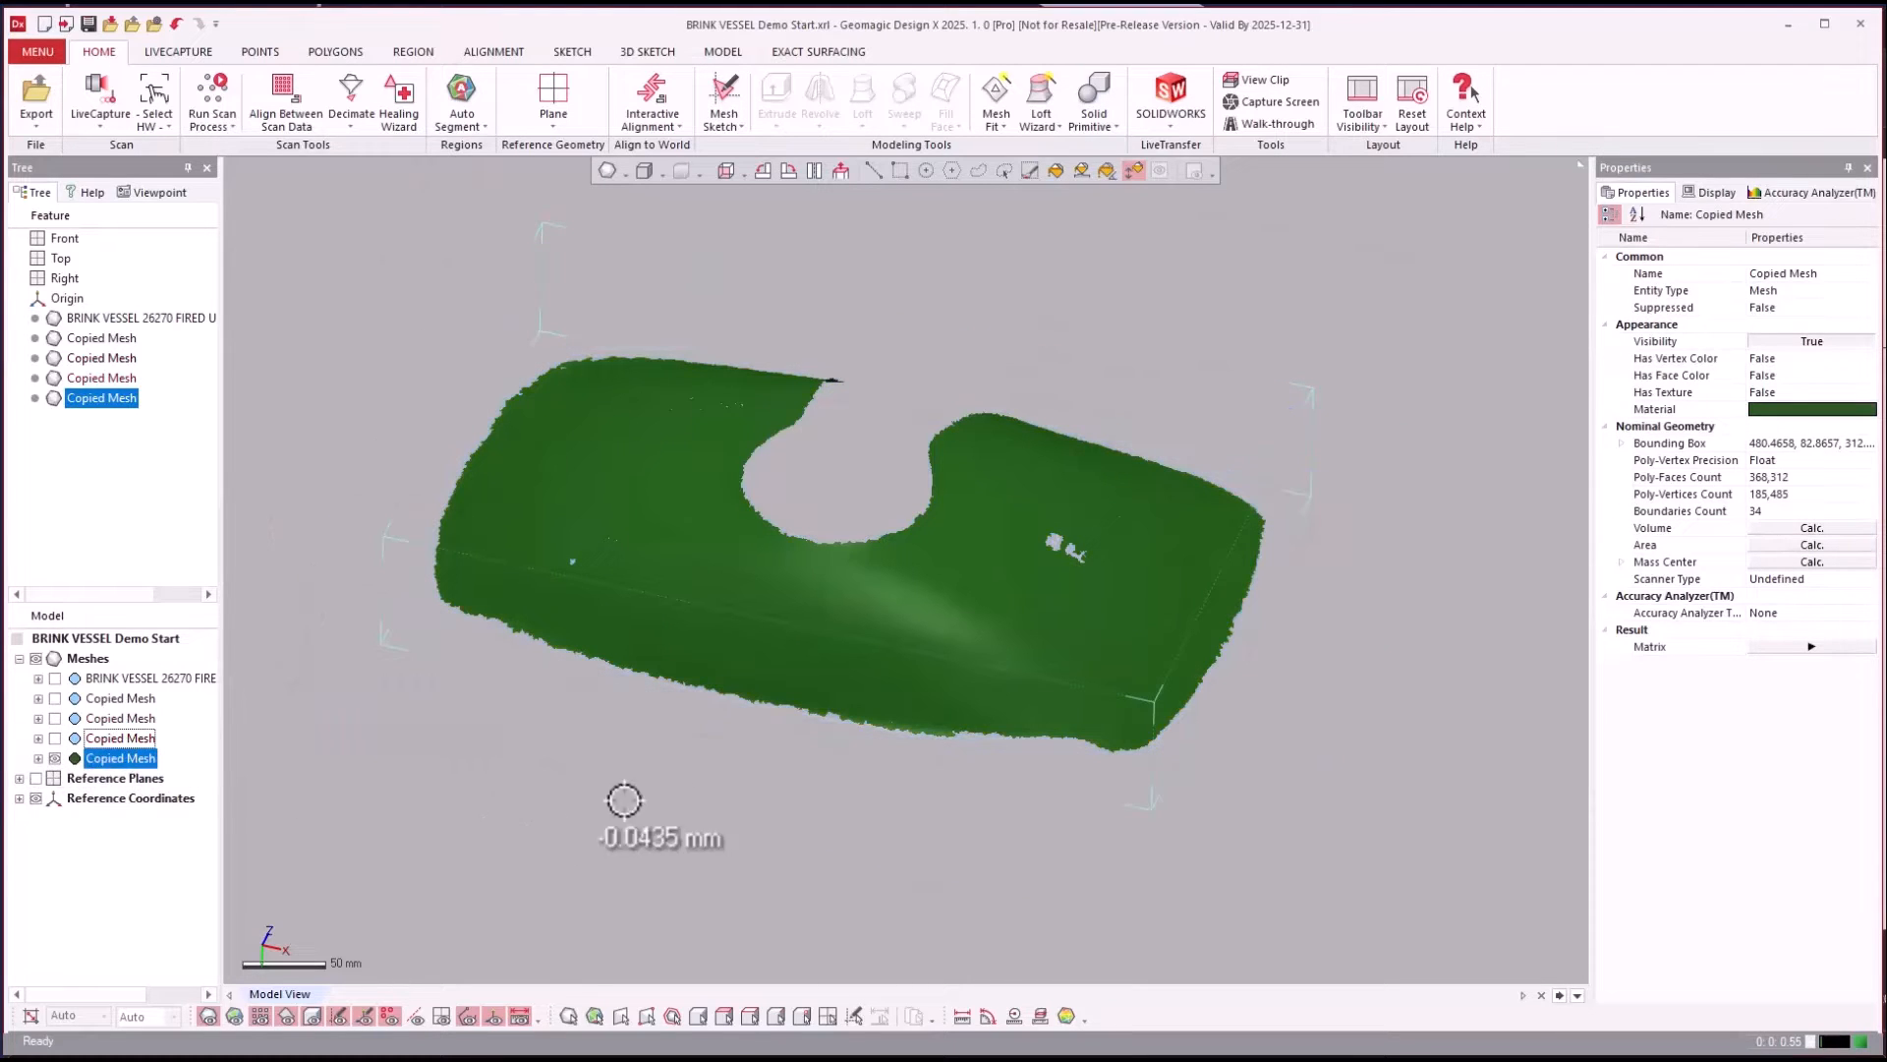
right_drag(911, 689, 325, 116)
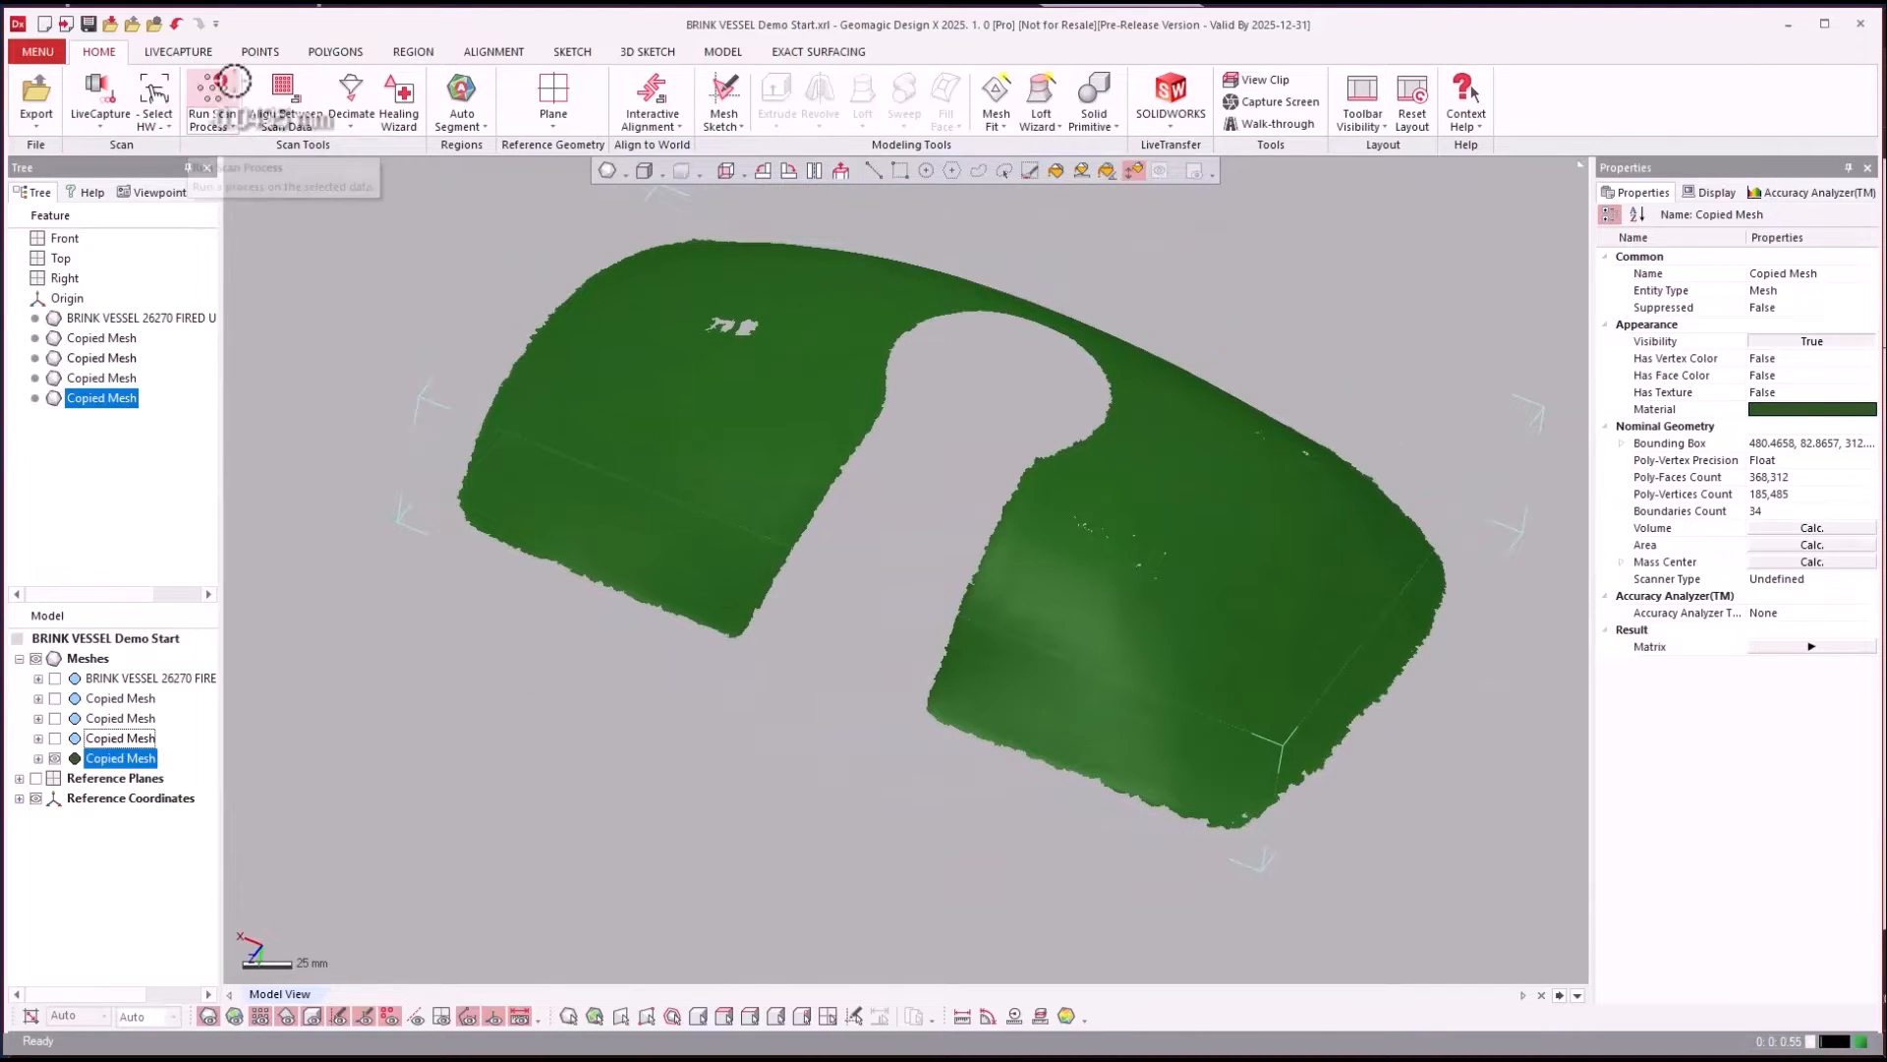
Repair the green bowl mesh with the Healing Wizard, and open Fill Holes to view its boundaries without applying a fill.
click(334, 51)
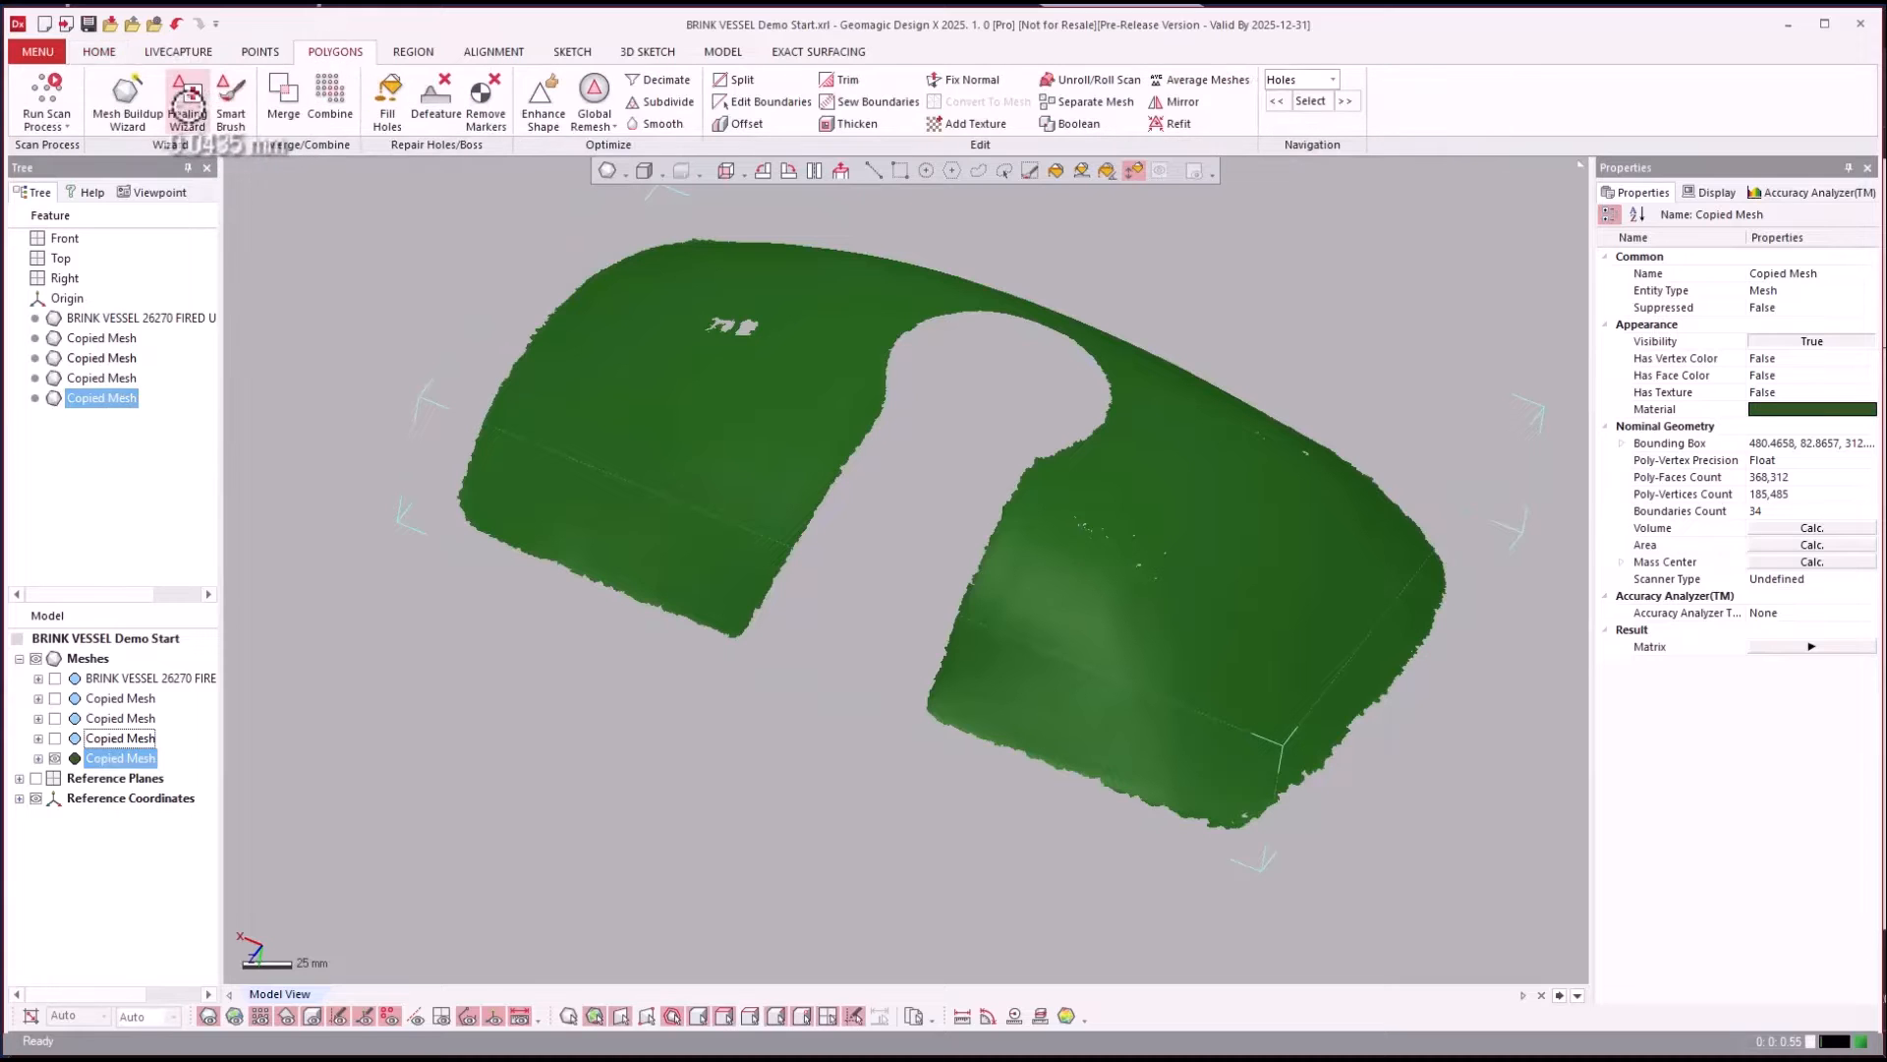
click(186, 98)
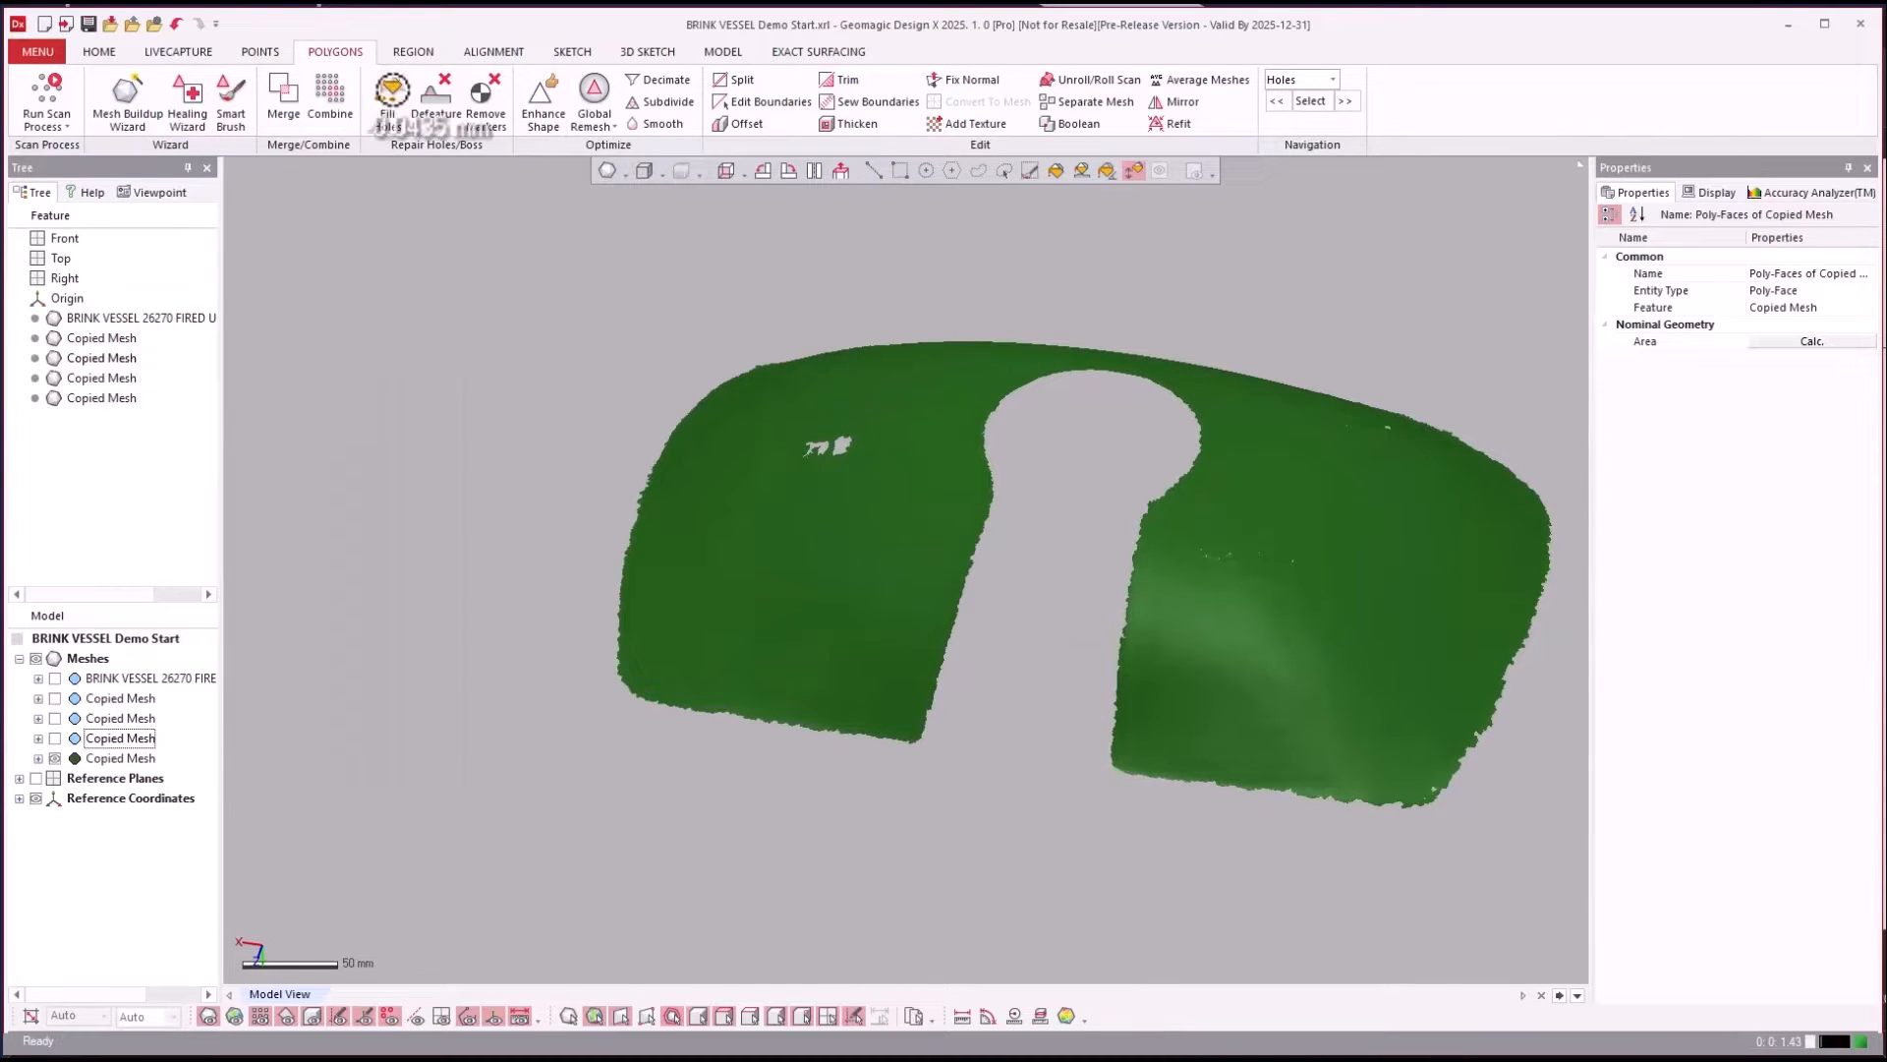
click(390, 97)
scroll(983, 777, up, 4)
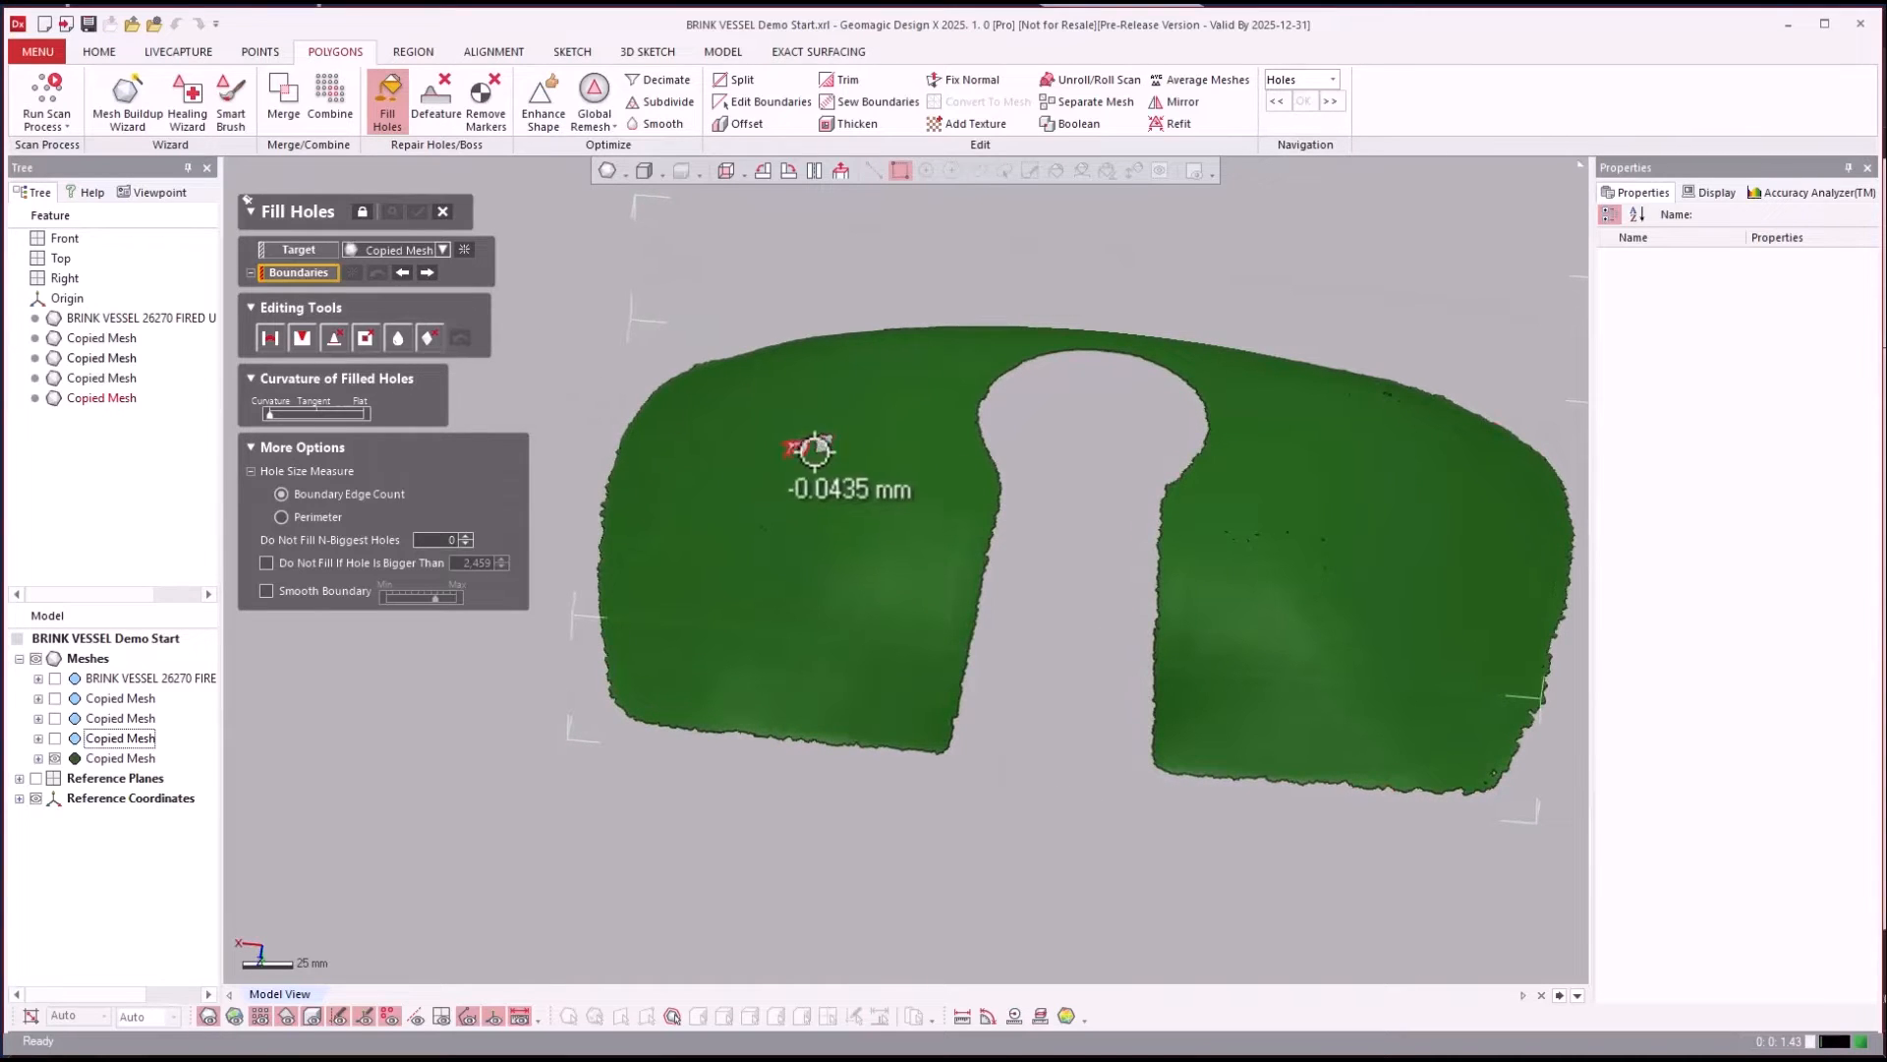
click(439, 210)
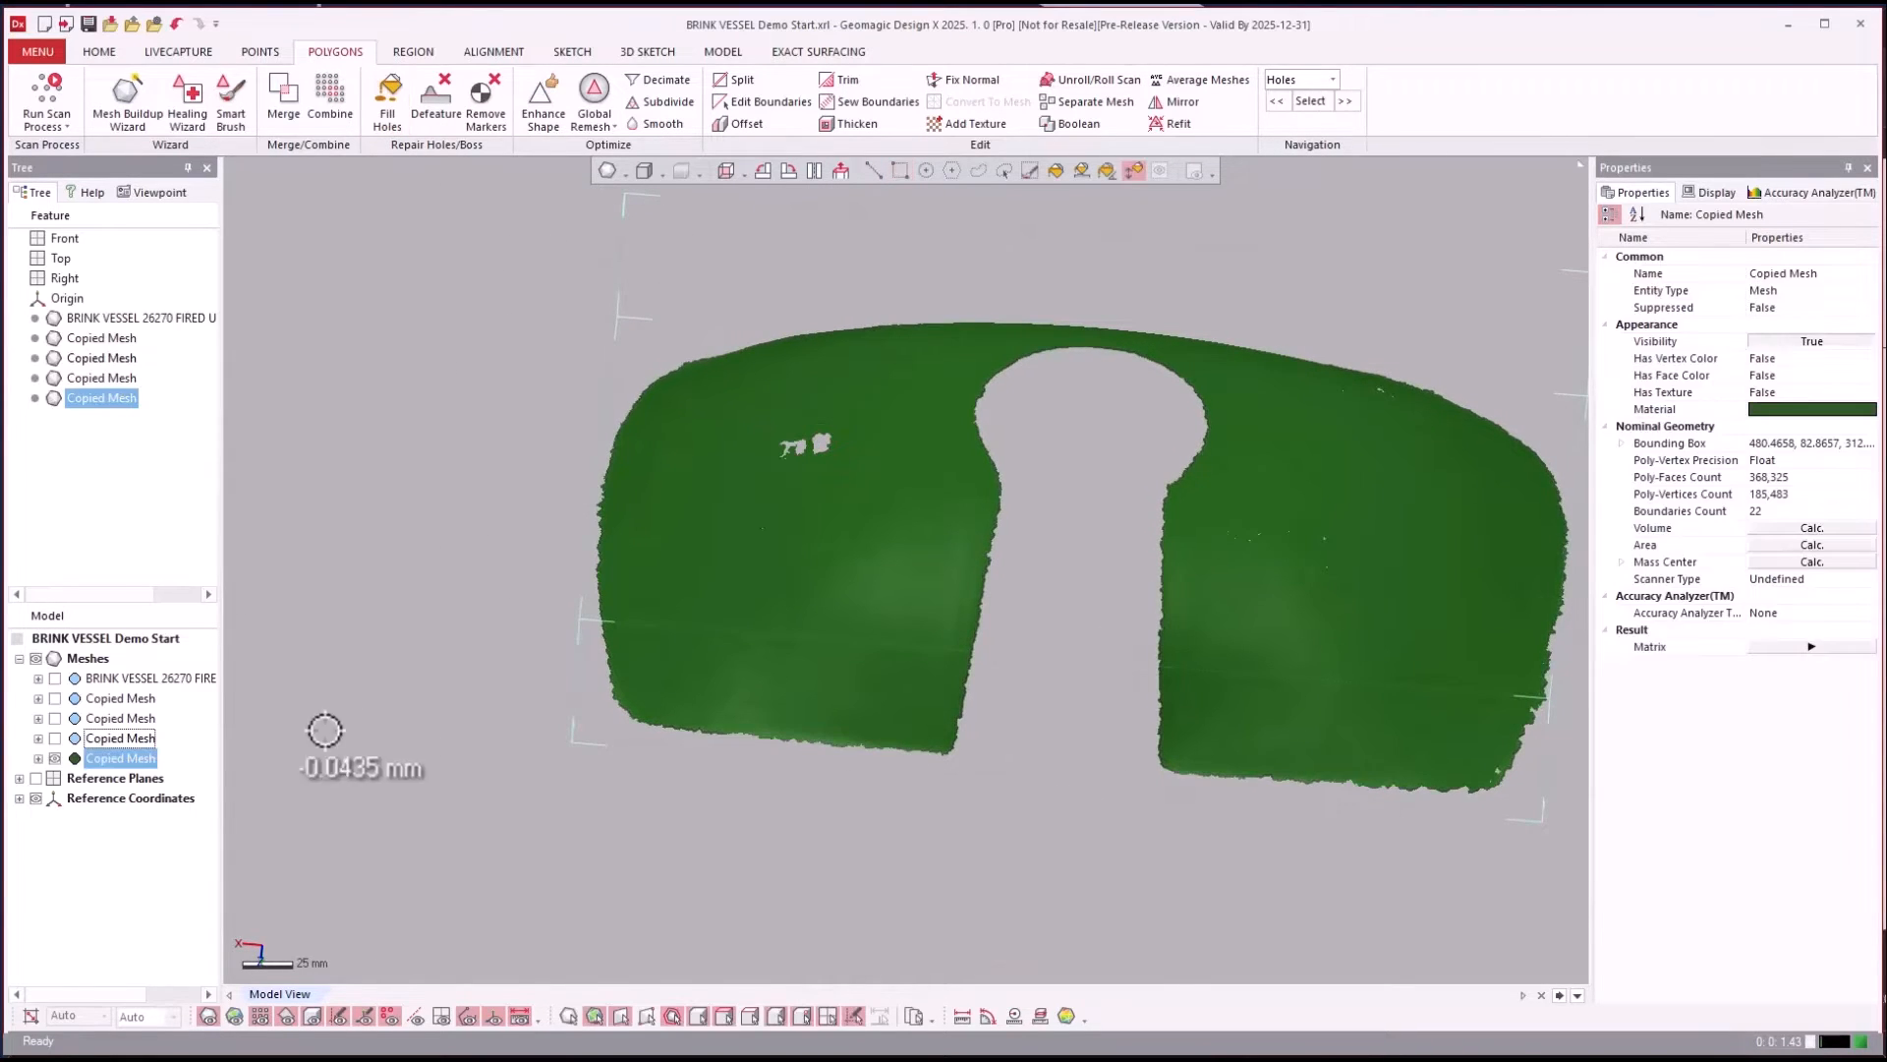
Swap the green bowl mesh for the full copied mesh and delete the lower half of its side walls using rectangle selection.
click(55, 758)
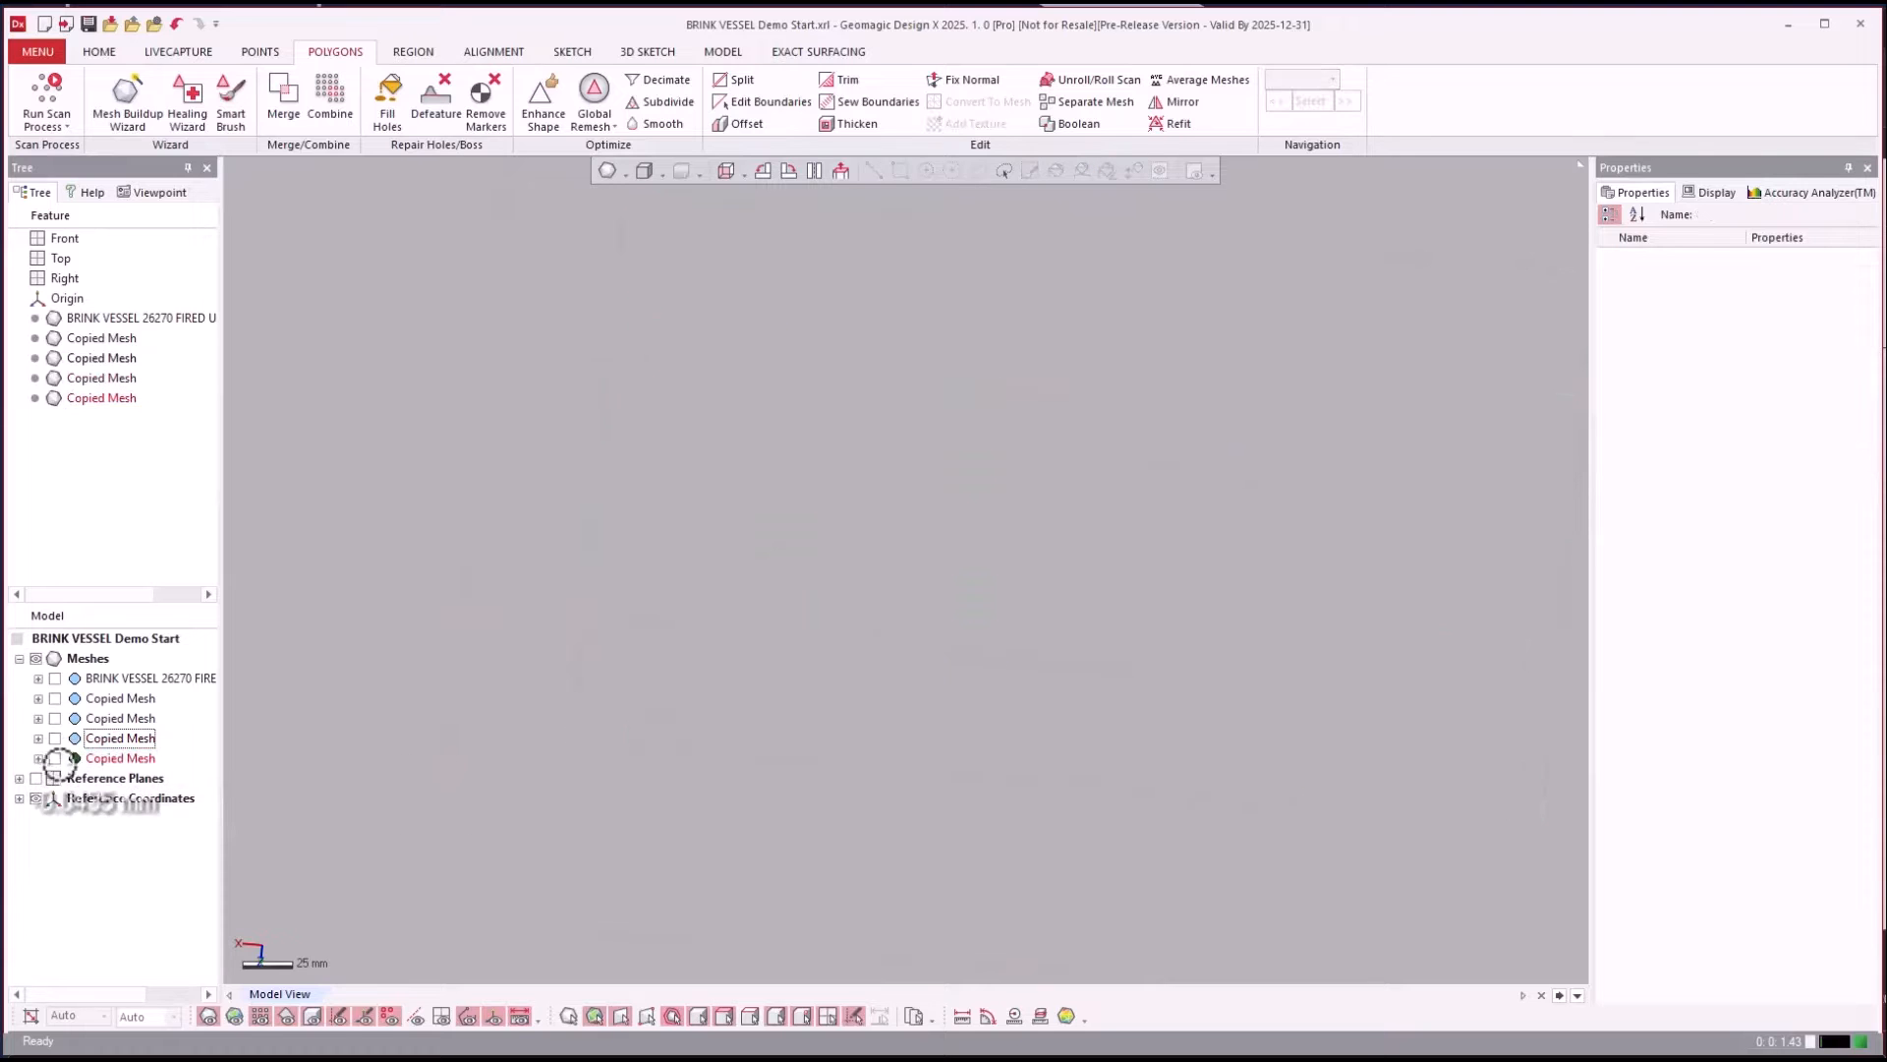
click(55, 738)
right_drag(472, 497, 622, 629)
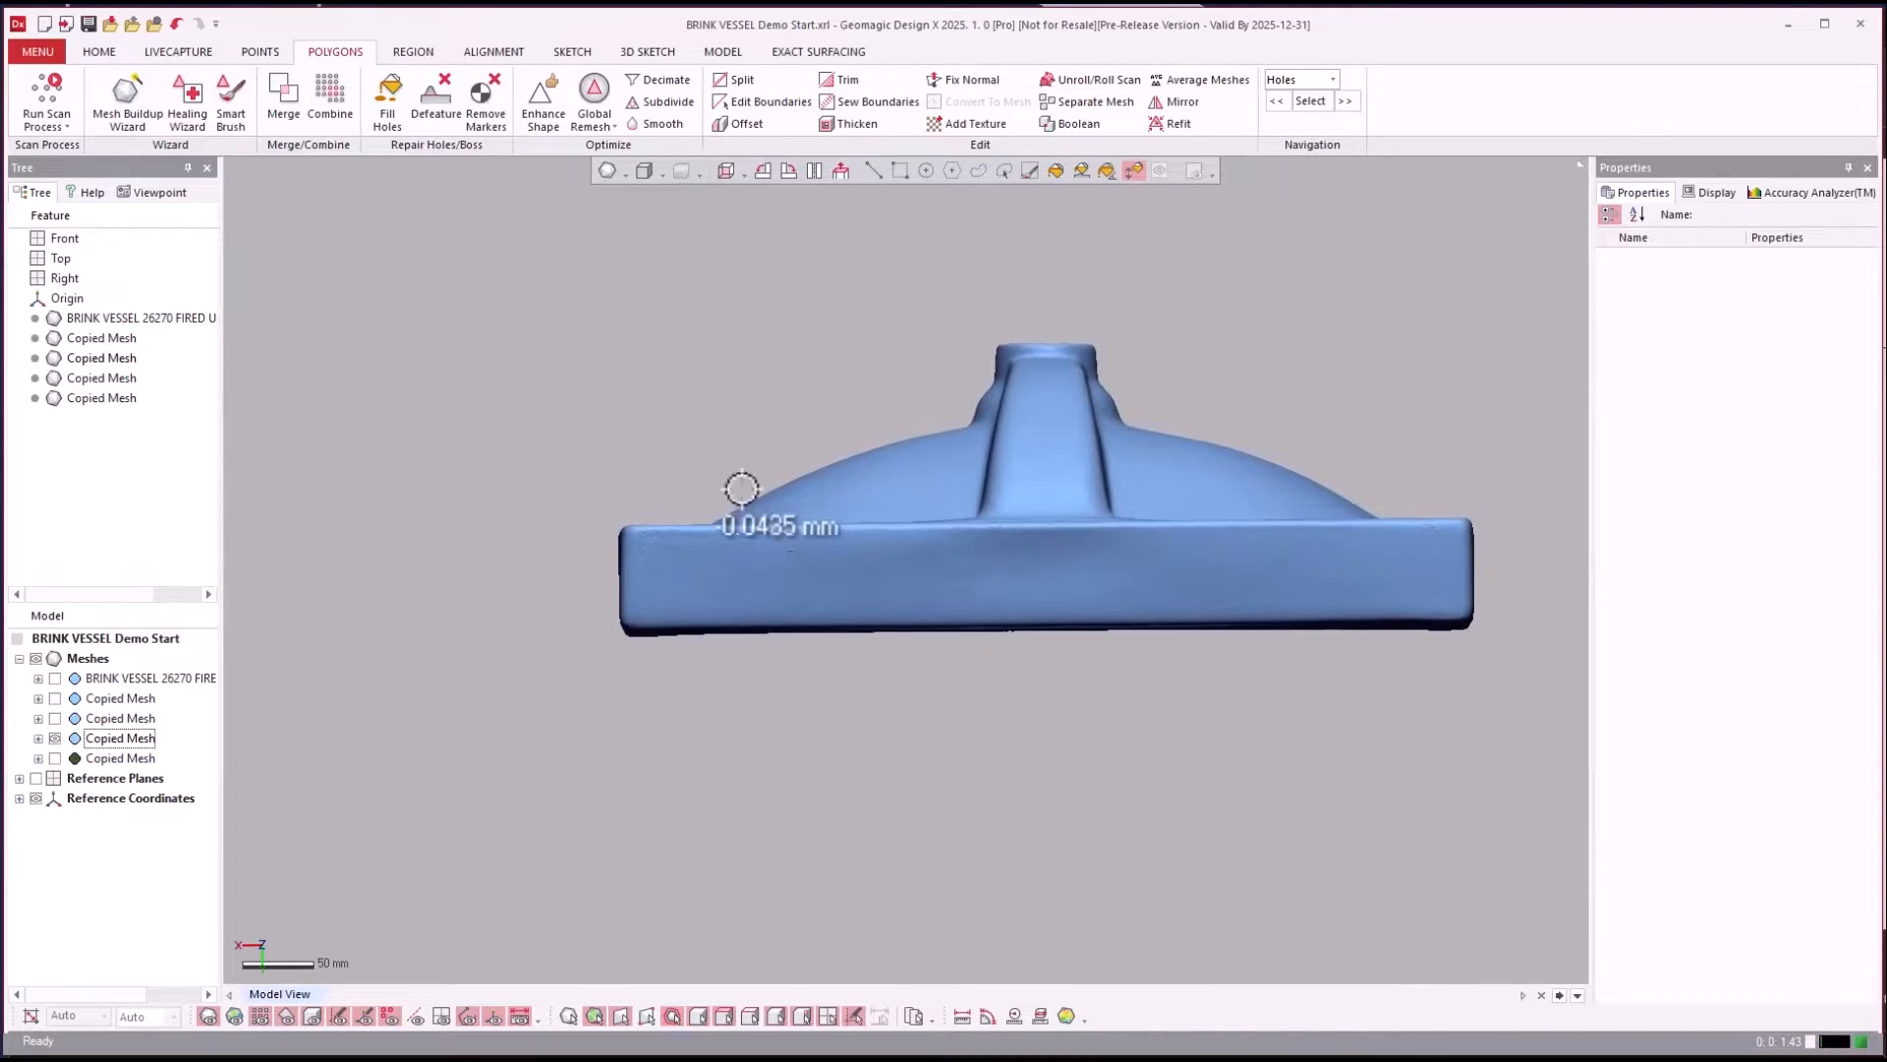
click(900, 170)
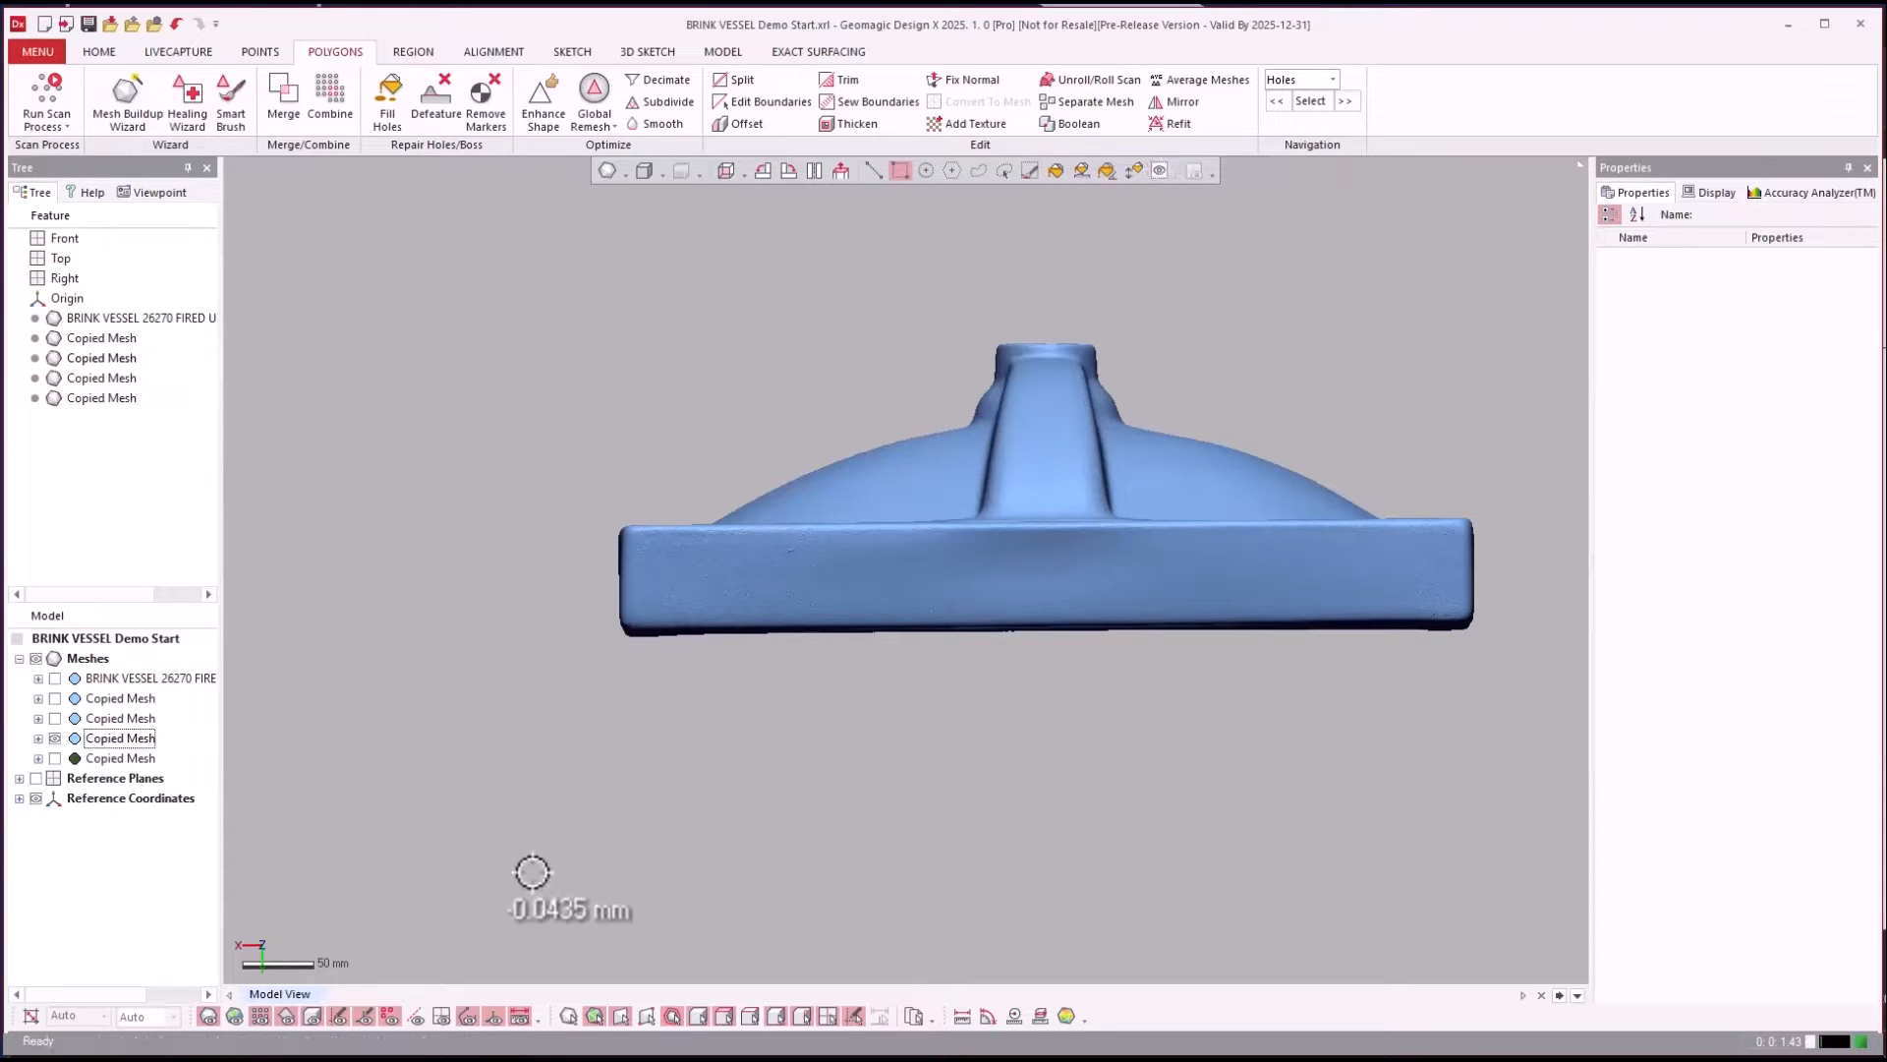
drag(925, 878, 1527, 584)
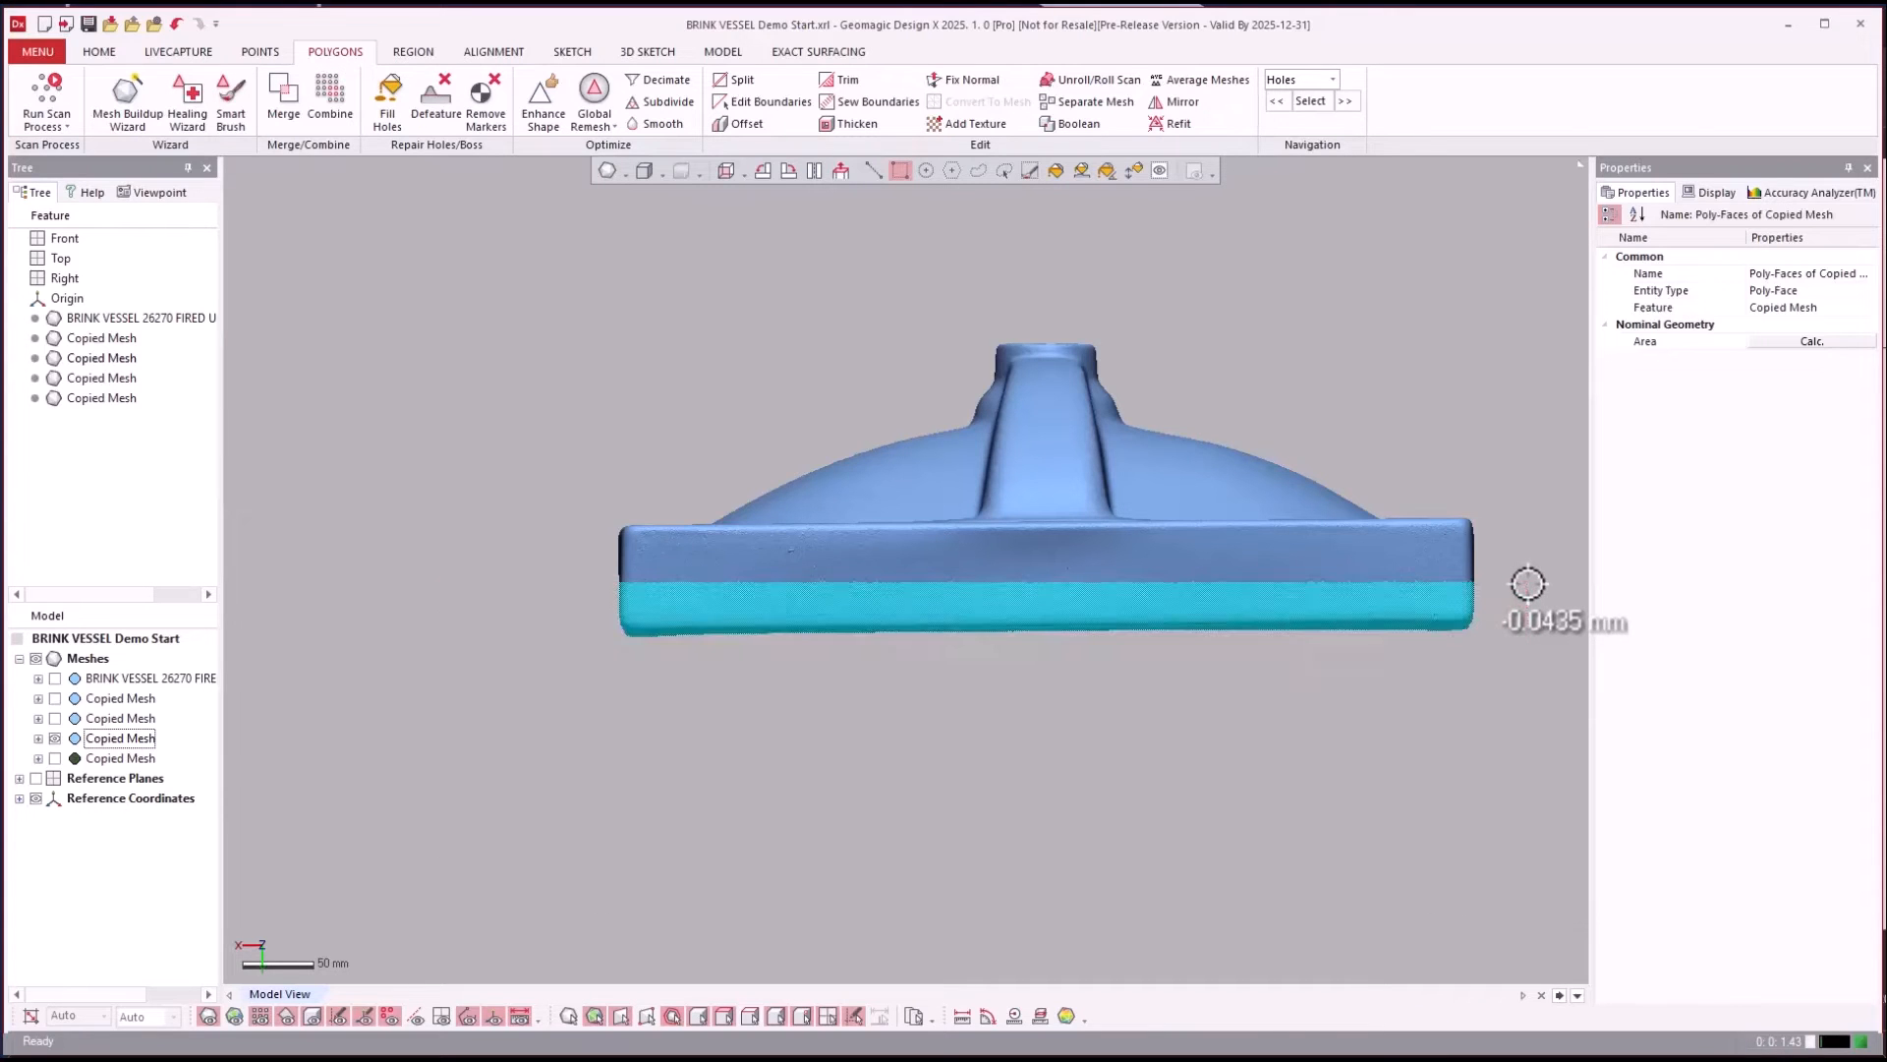
click(1475, 627)
Delete the inner ring of poly-faces around the drain opening using a circular selection.
right_drag(1475, 626, 1053, 400)
scroll(1032, 634, up, 10)
click(926, 170)
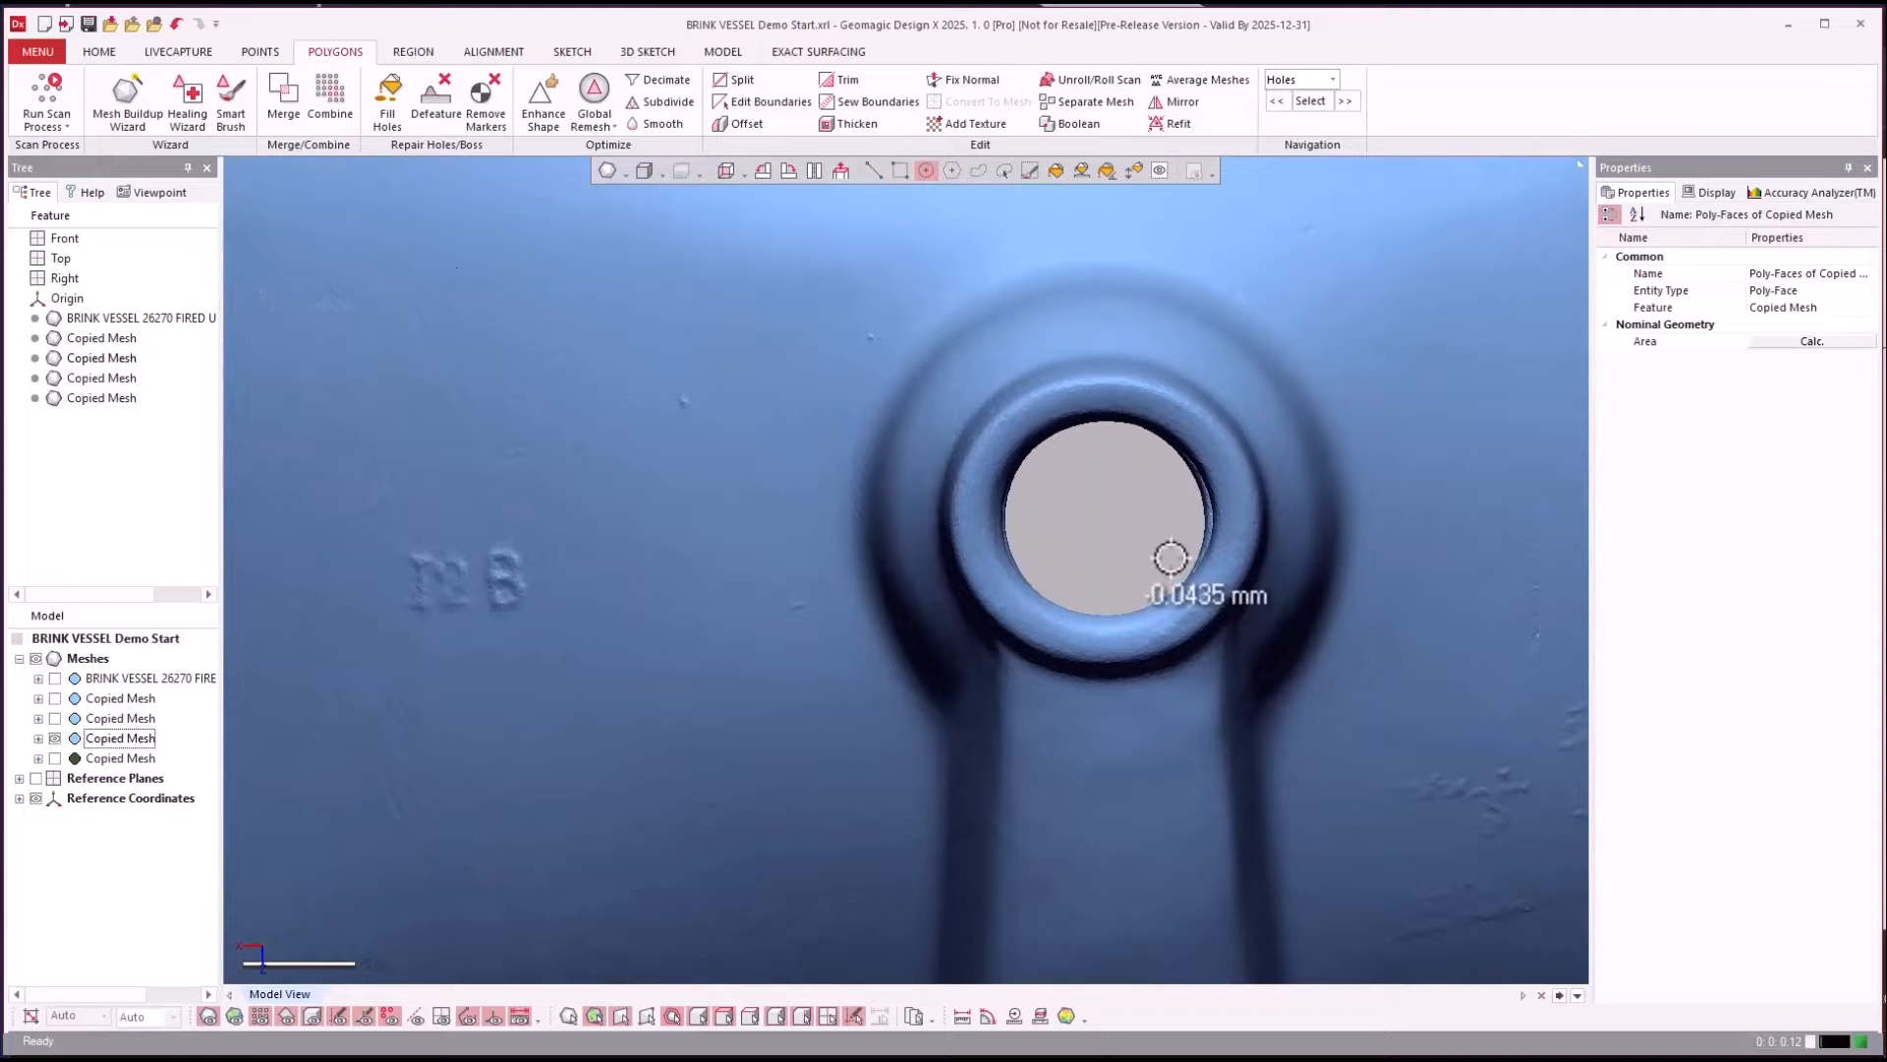
drag(1109, 523, 1186, 436)
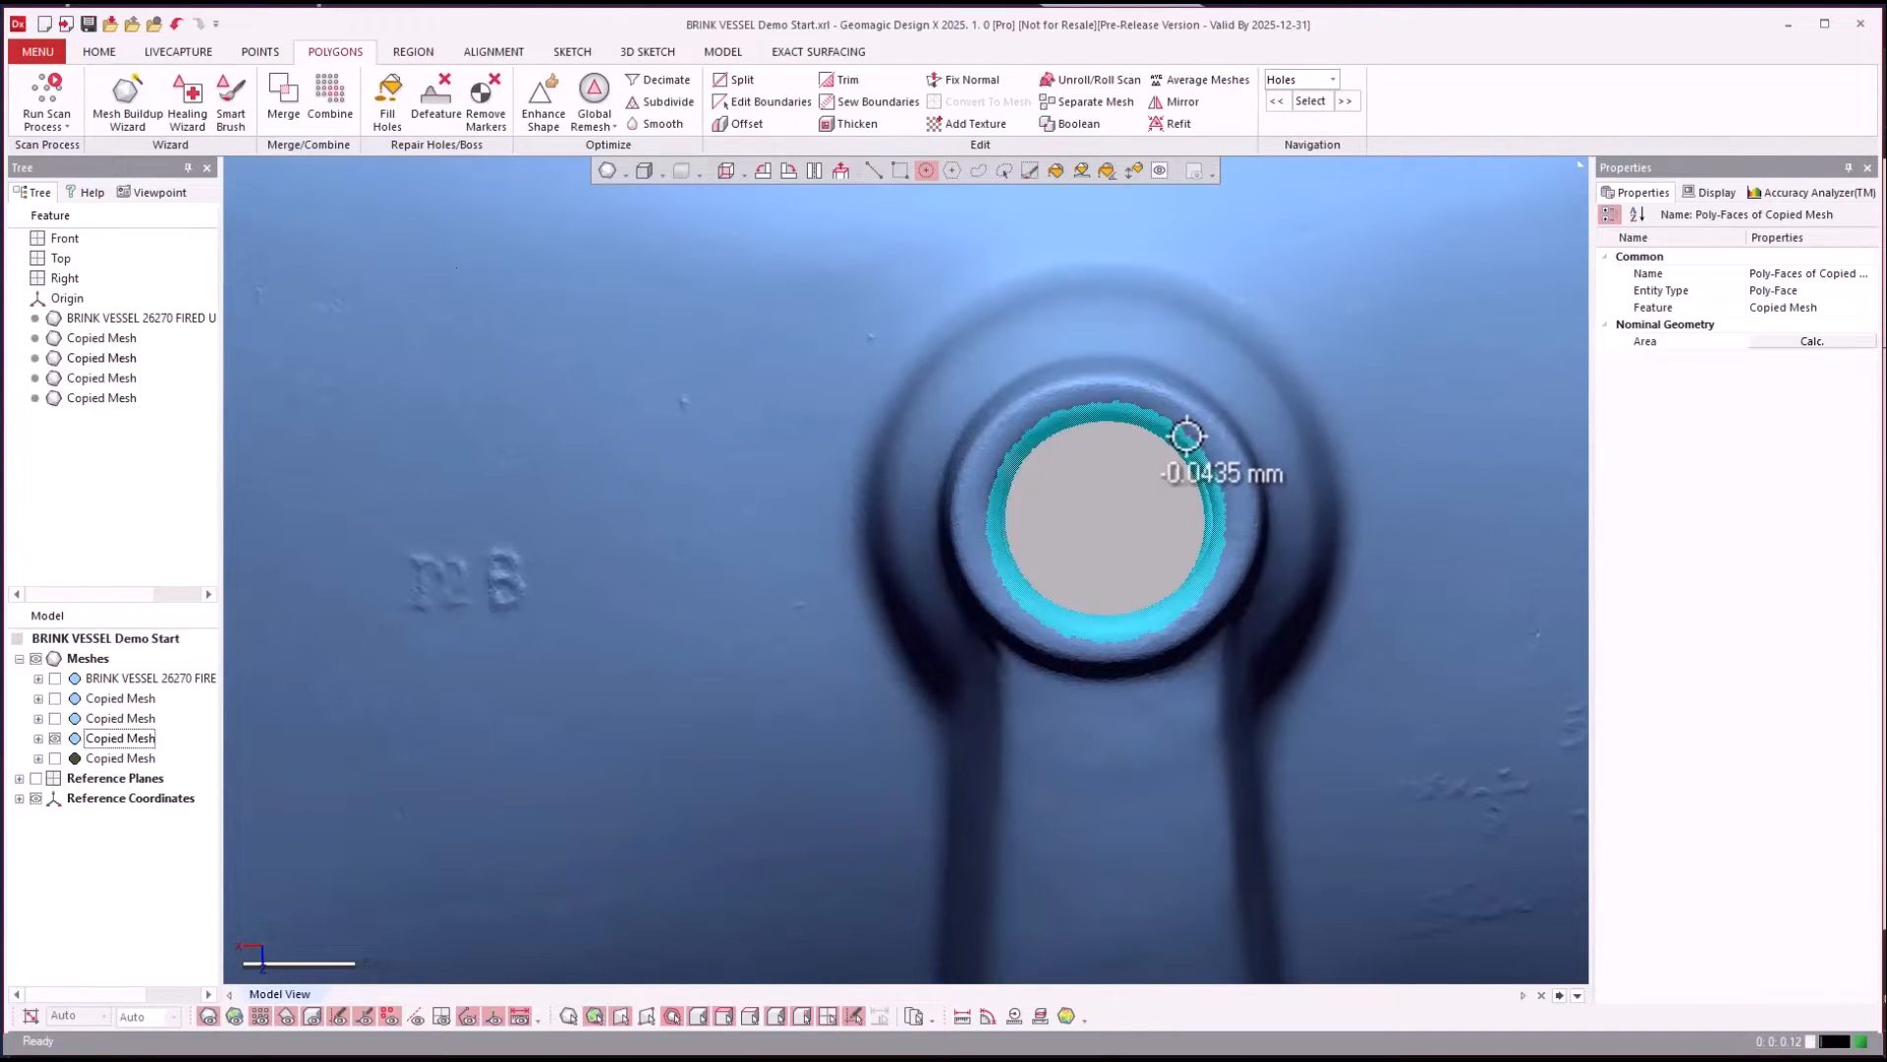
key(Delete)
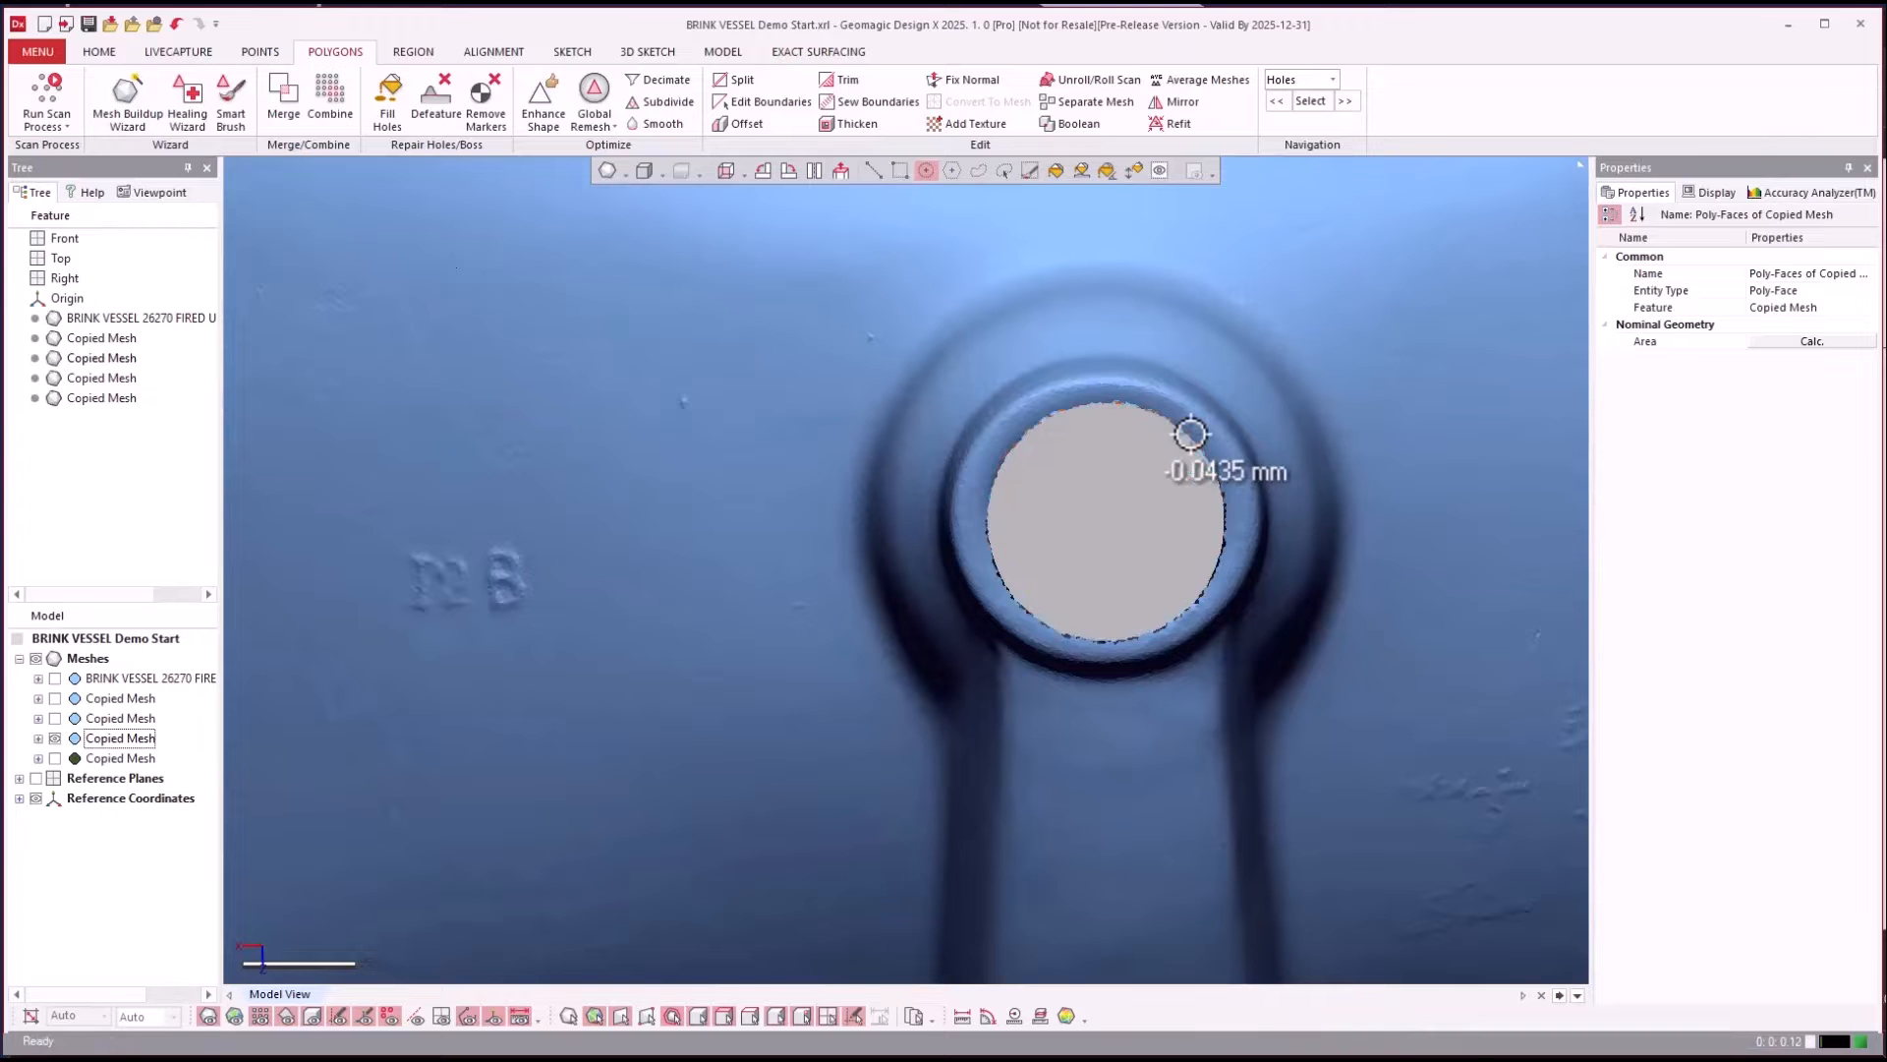
scroll(1191, 429, down, 5)
Select the connected outer underside shell, invert the selection, and delete the remaining inner basin poly-faces.
right_drag(1071, 343, 875, 591)
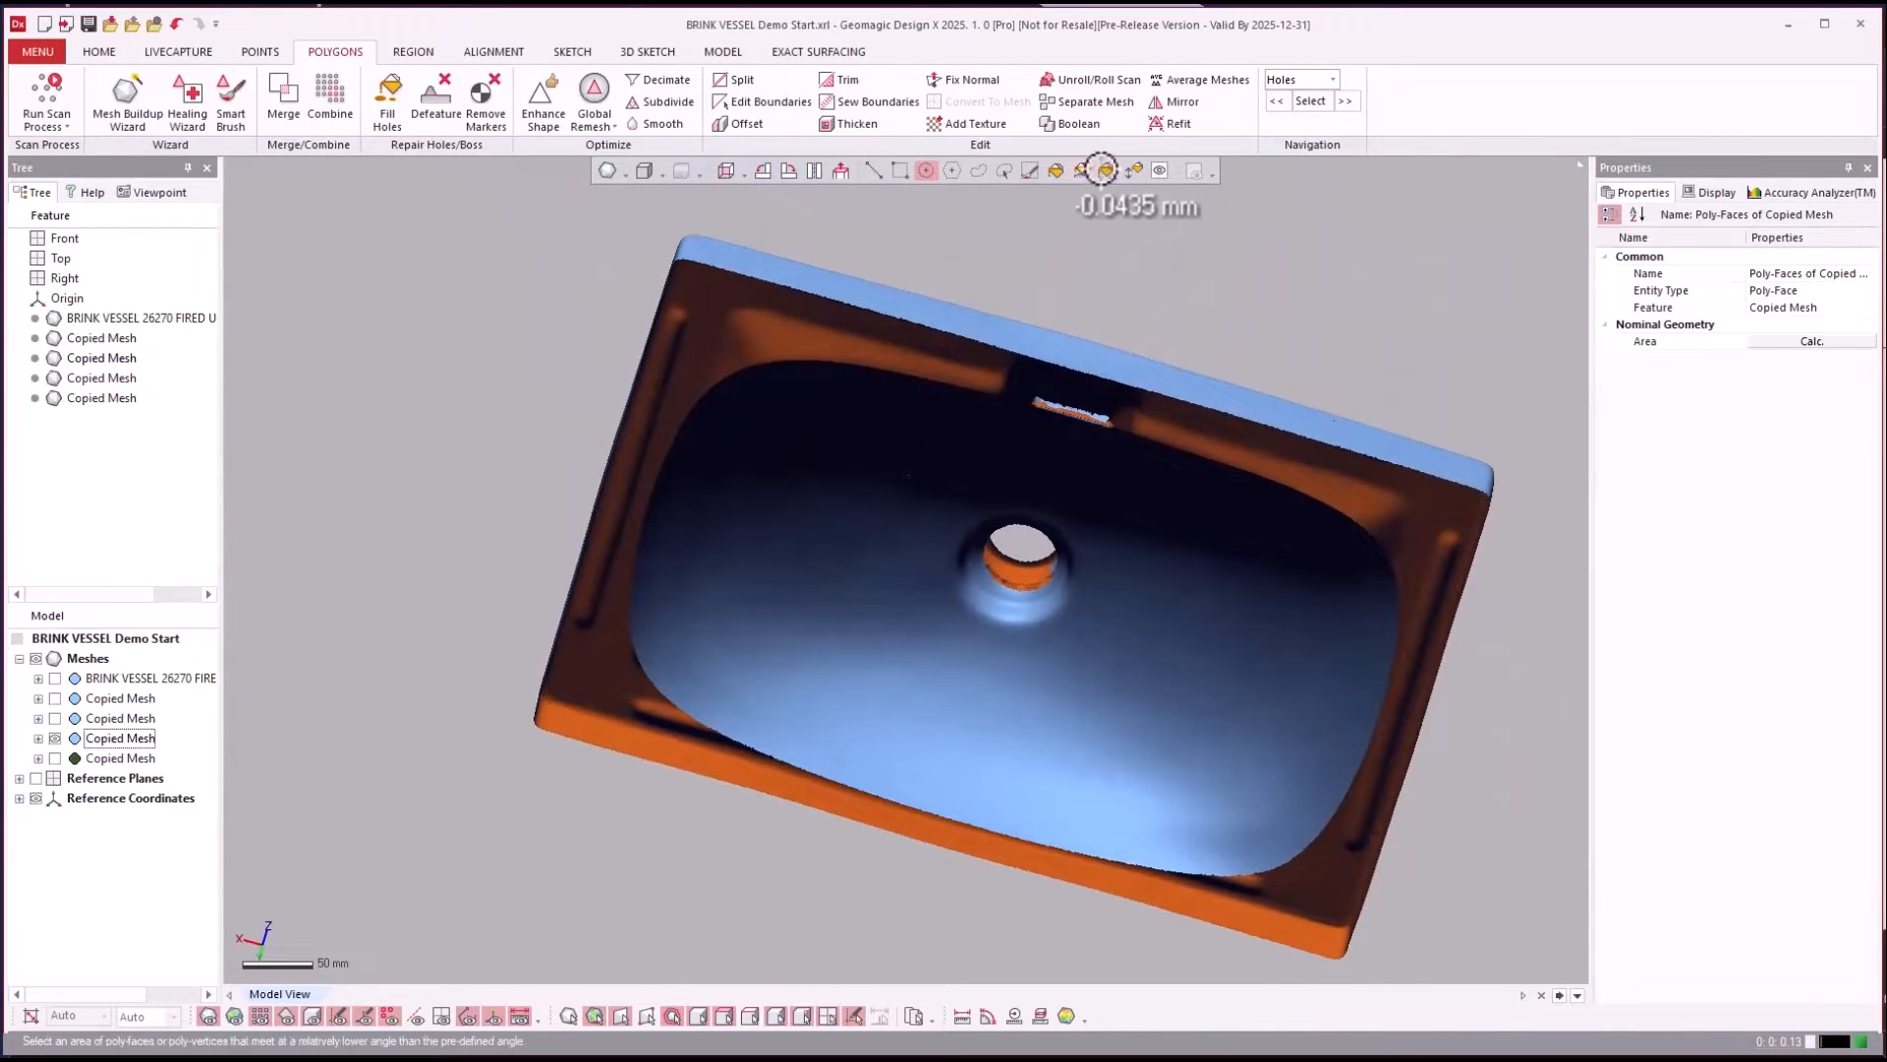
click(1060, 175)
right_drag(1064, 236, 927, 475)
click(877, 597)
right_click(839, 298)
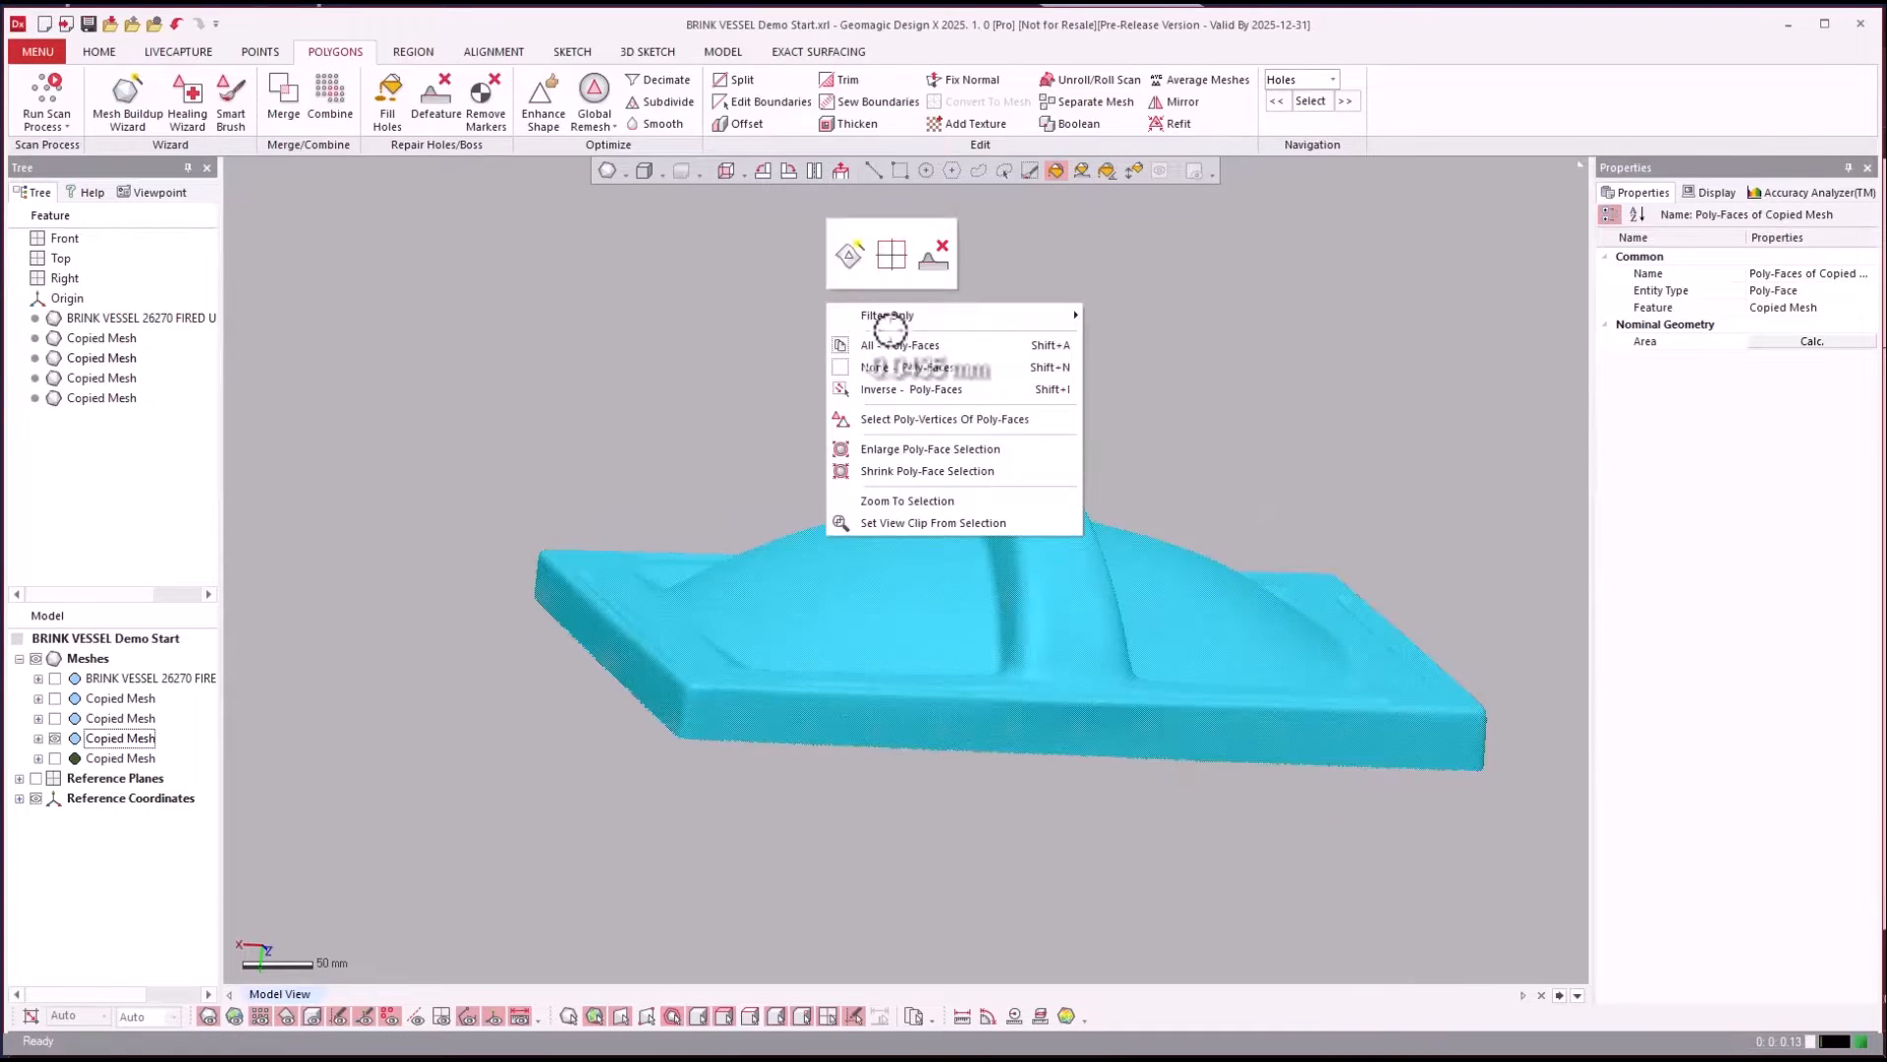
click(890, 387)
mouse_move(889, 400)
right_down()
mouse_move(888, 278)
mouse_move(888, 388)
right_up()
key(Delete)
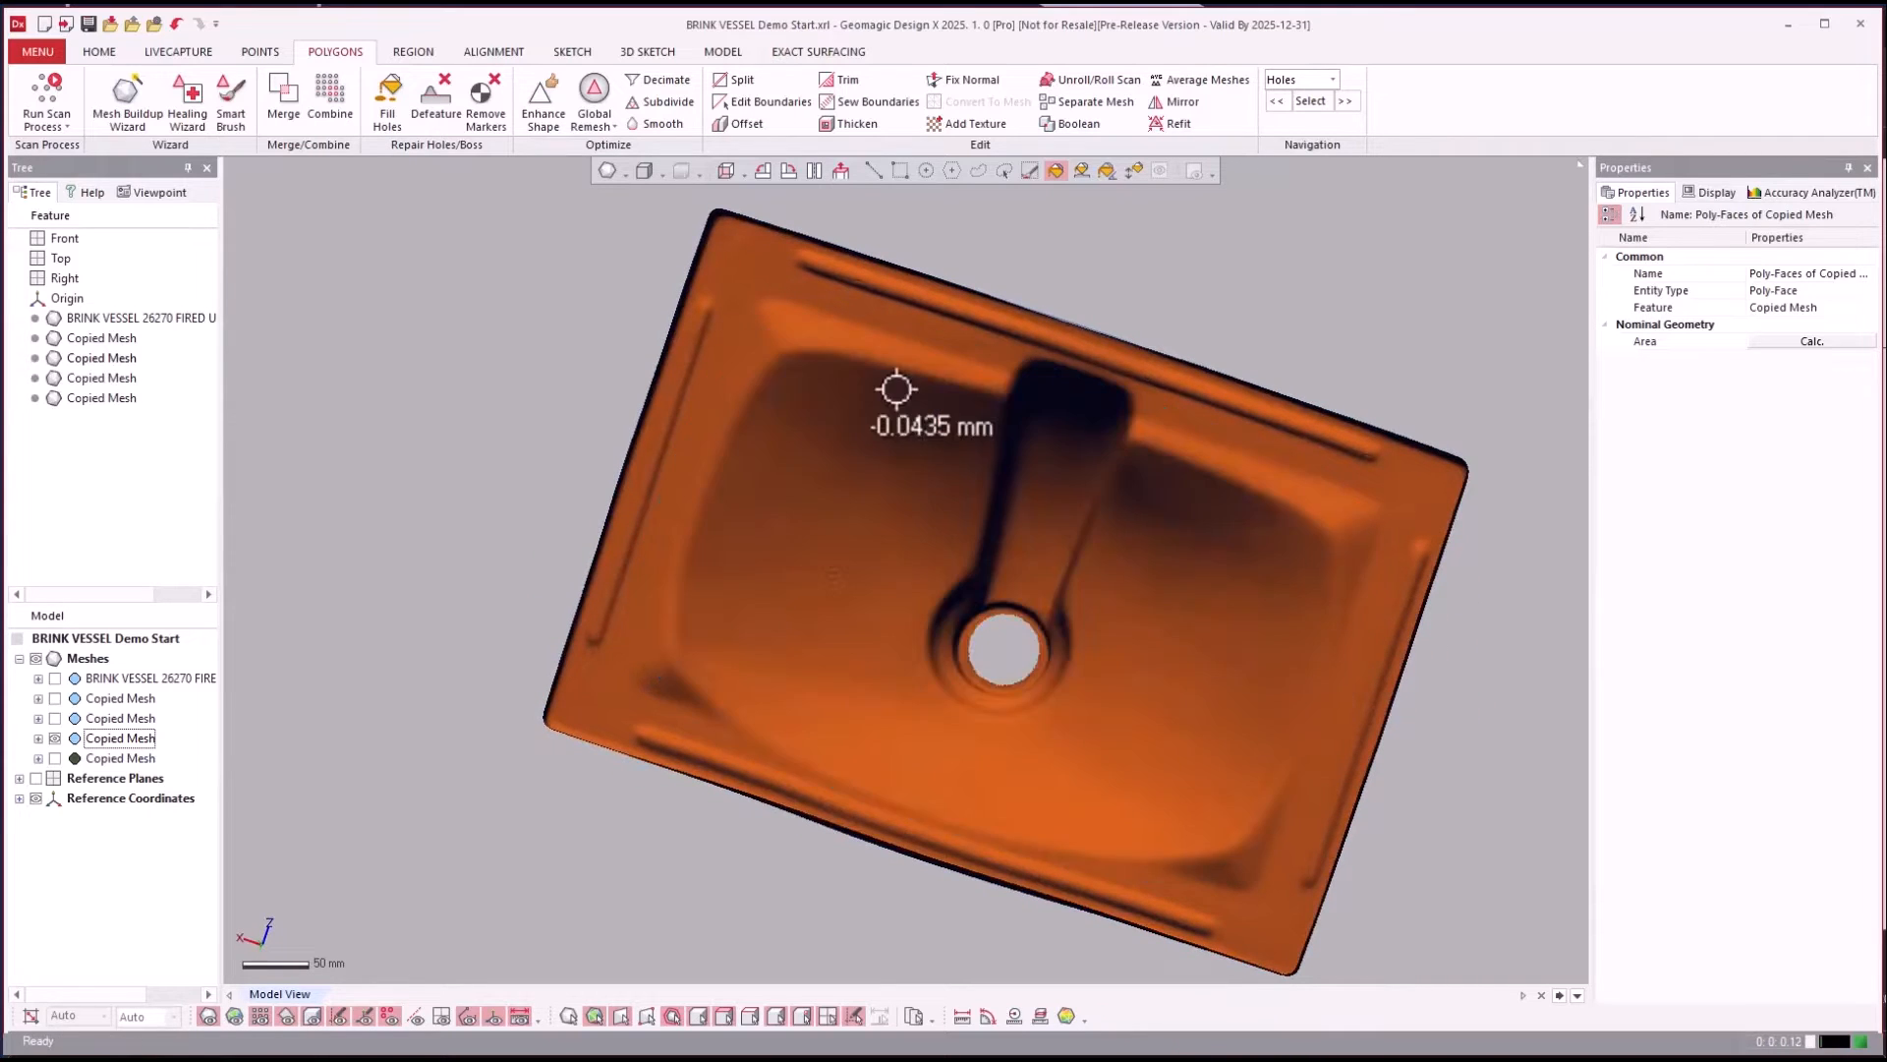
Examine the trimmed underside mesh up close and display the first copied bowl mesh in its place.
scroll(893, 389, up, 3)
scroll(892, 389, up, 5)
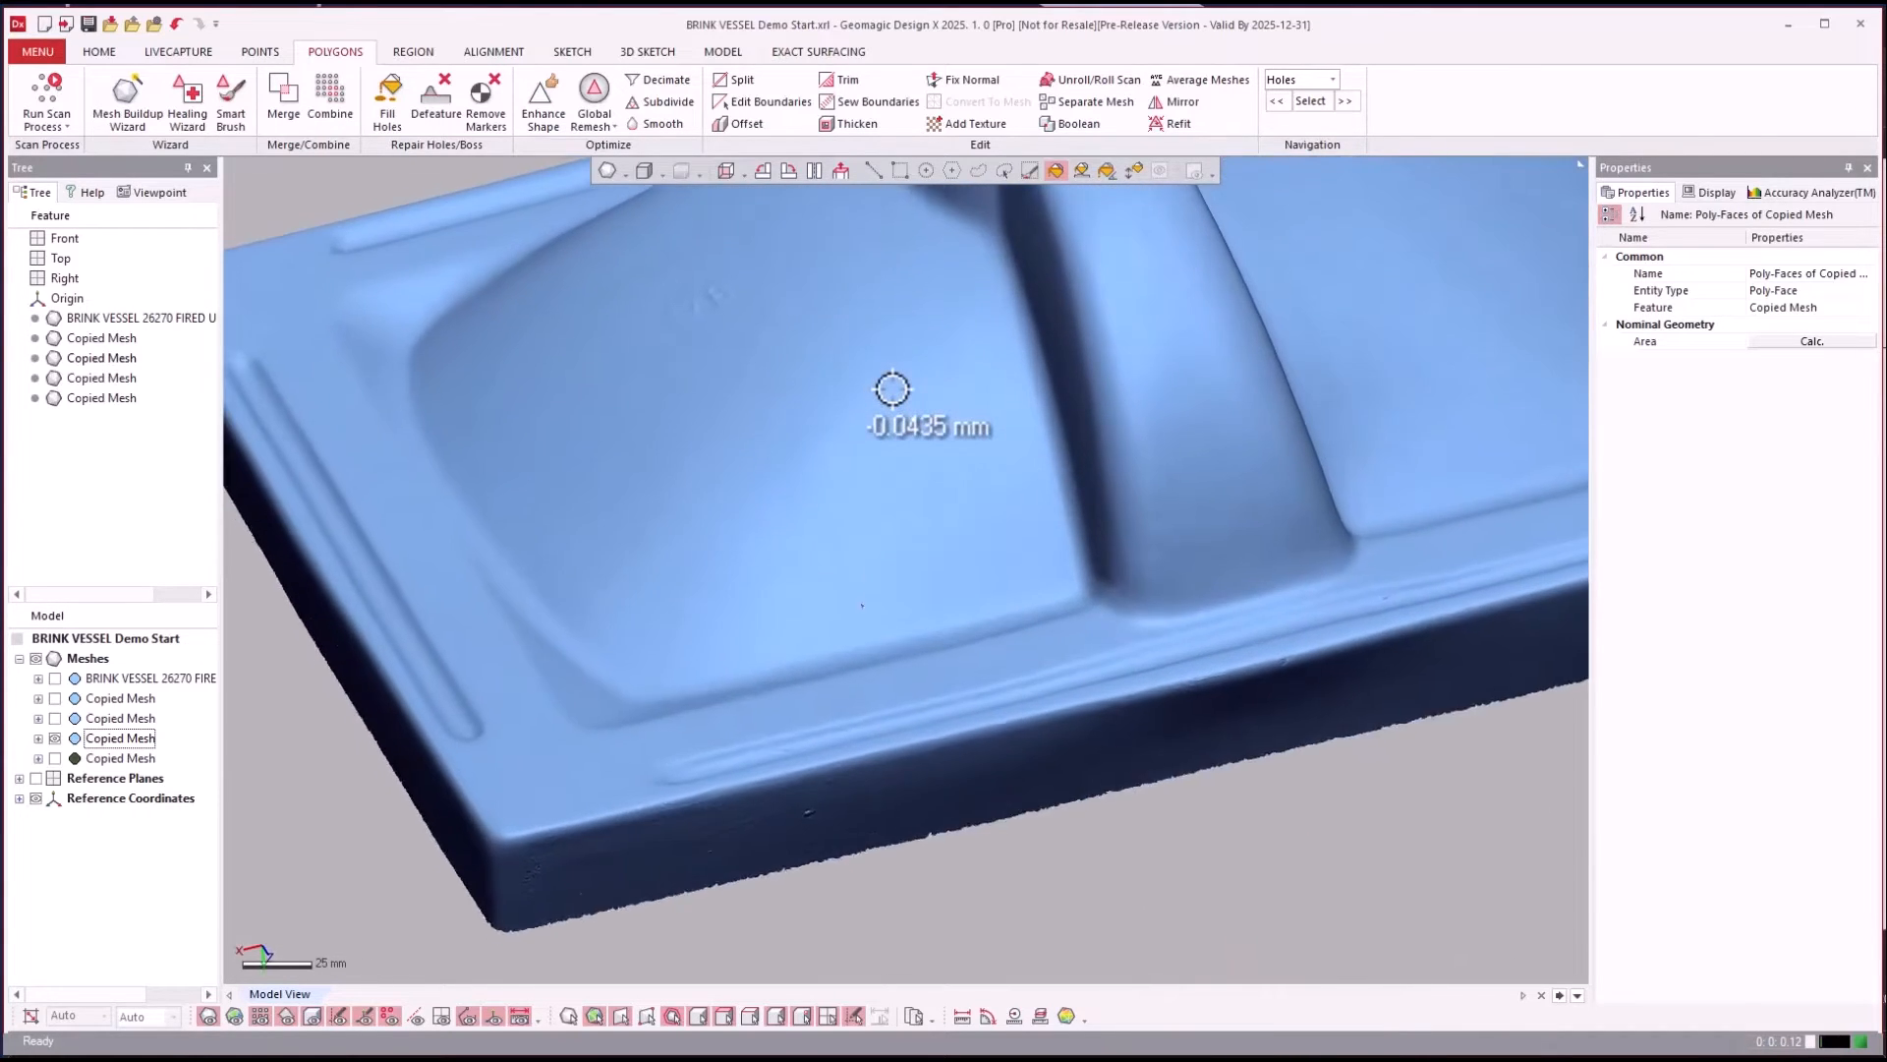
right_drag(902, 389, 695, 632)
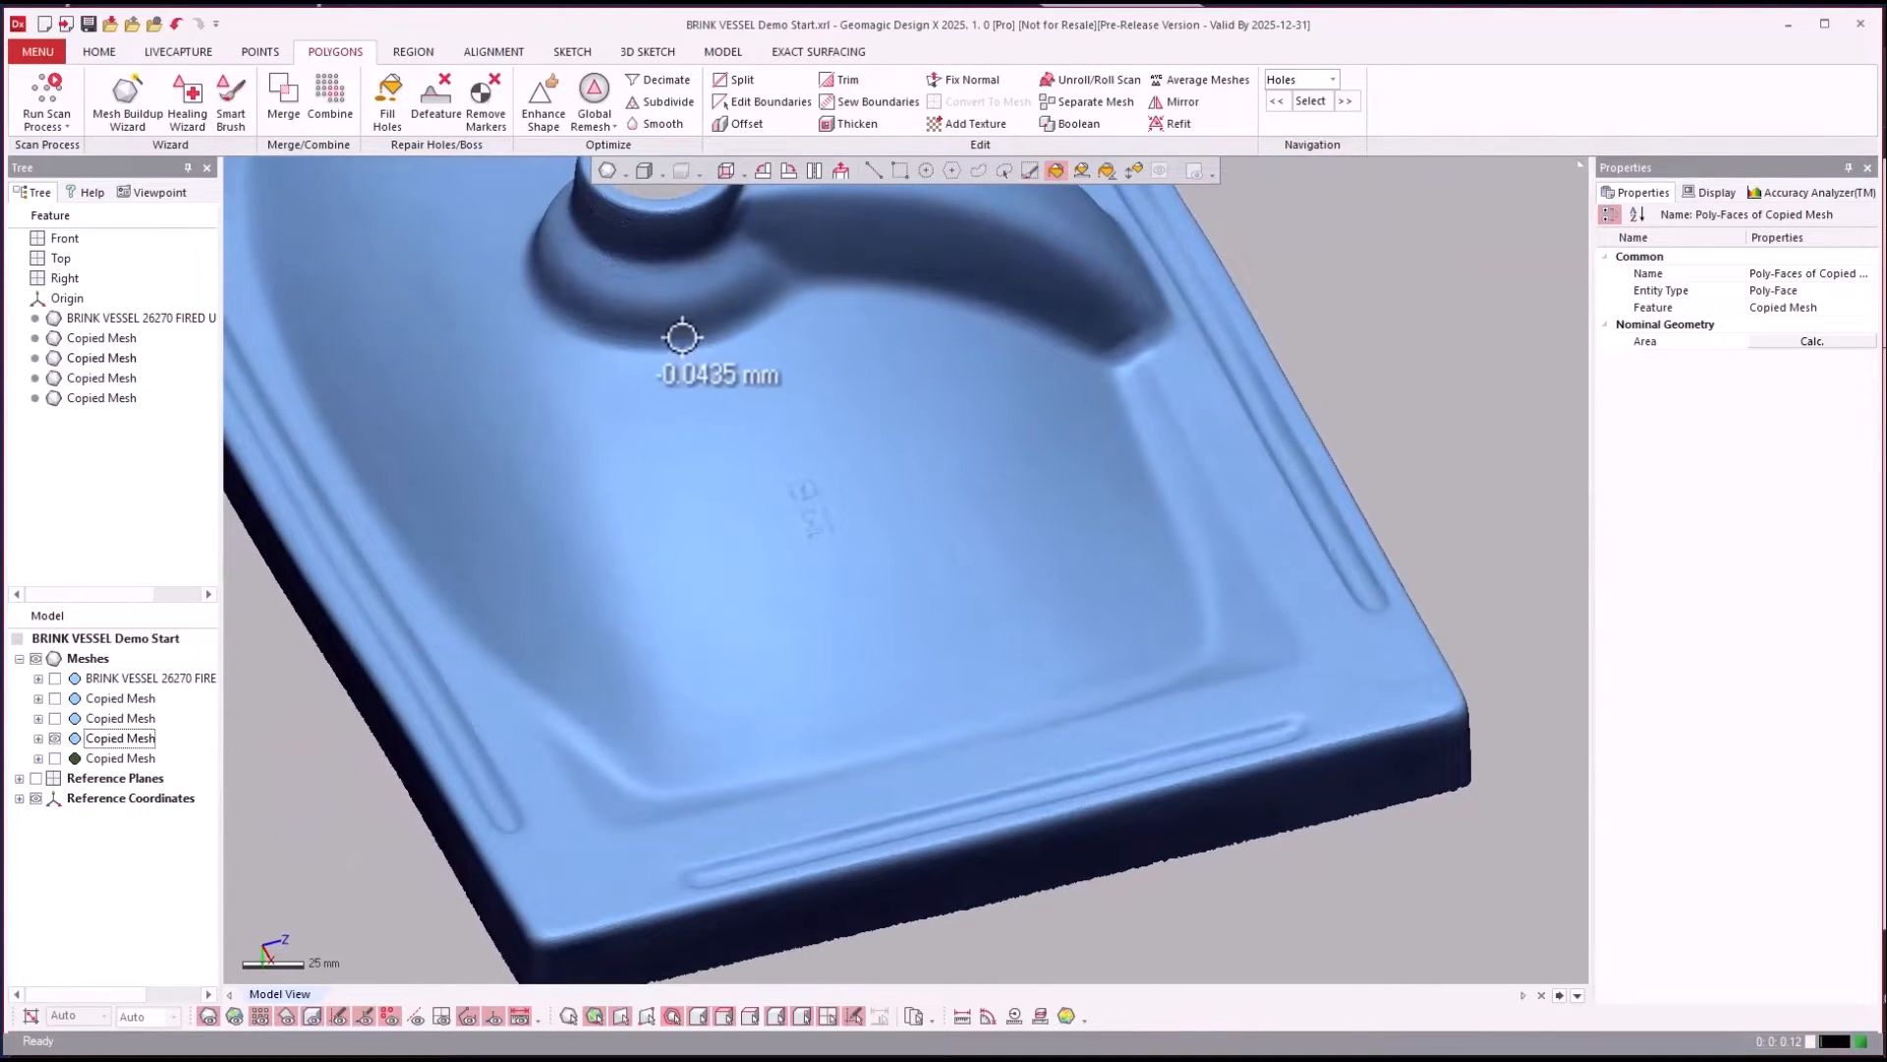
click(55, 698)
click(56, 738)
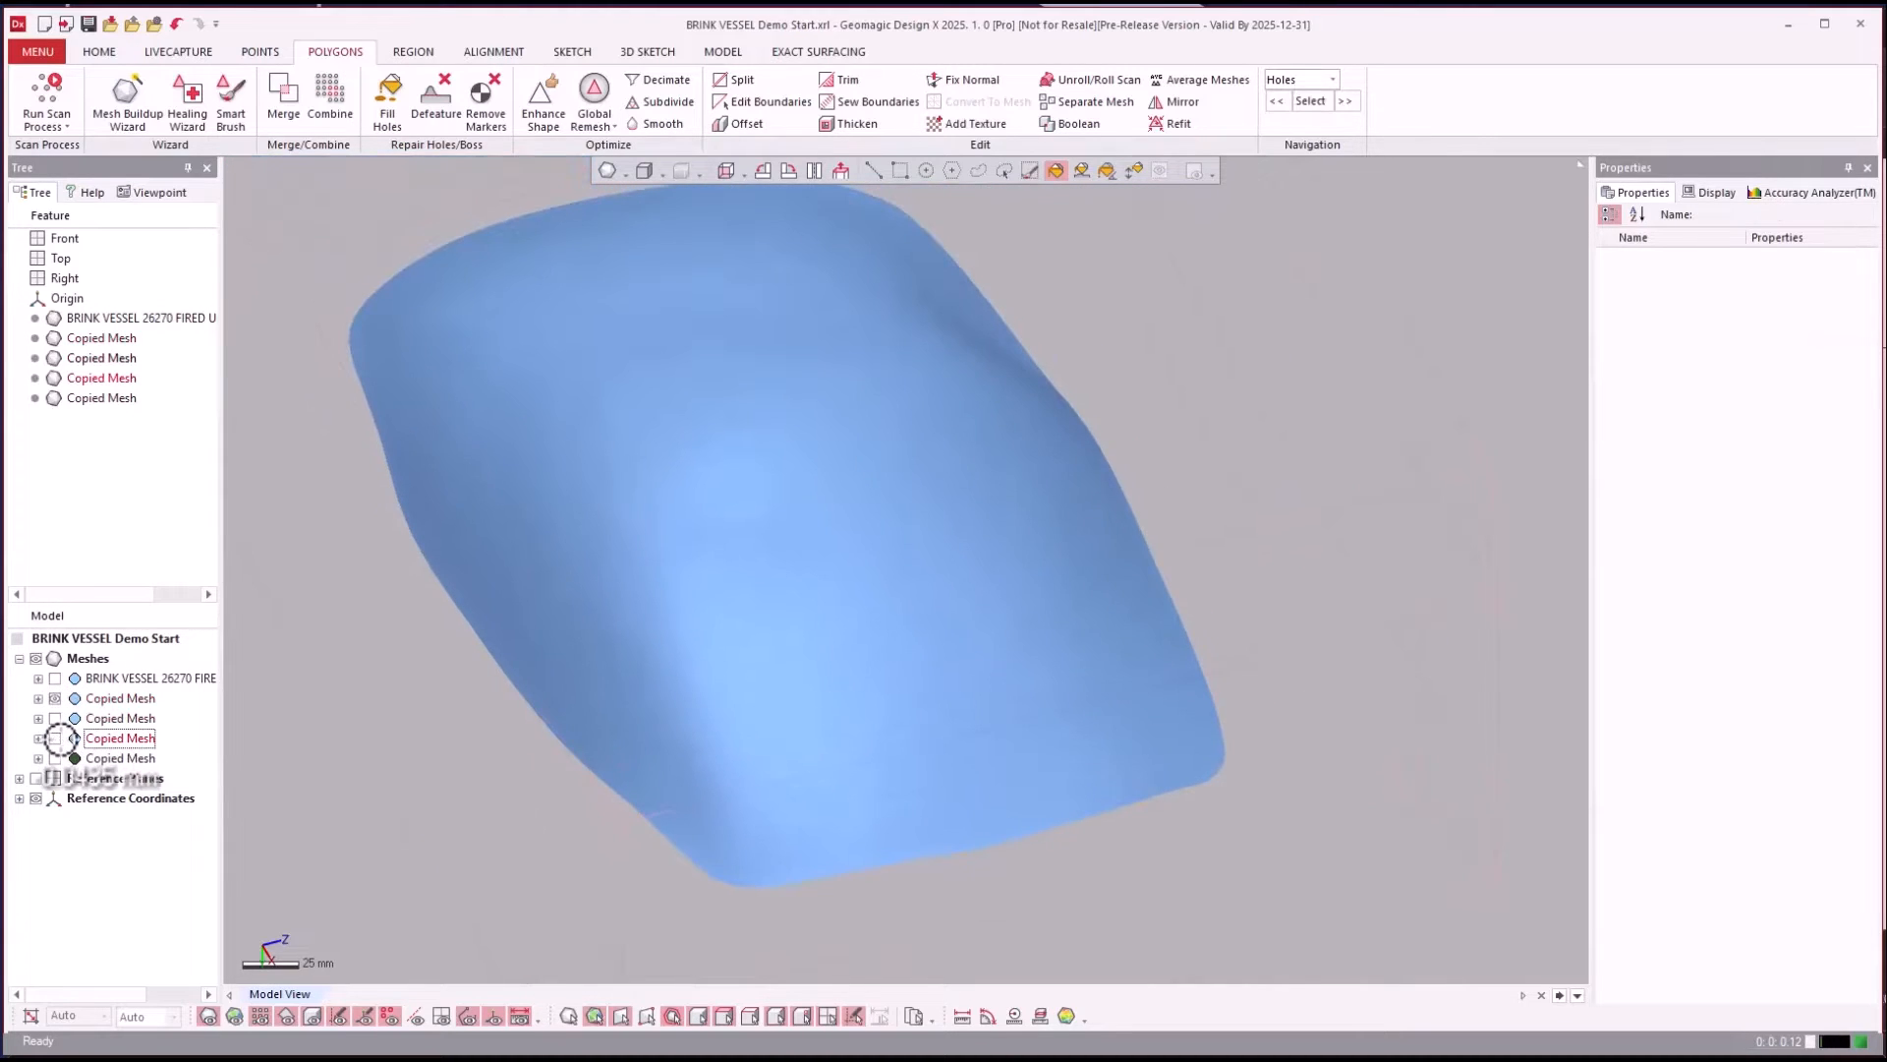
Show the trimmed mesh over the original scan, highlight its poly-faces for comparison, and hide the scan again.
click(56, 738)
click(56, 678)
click(56, 698)
right_drag(990, 568, 1291, 338)
scroll(1291, 338, down, 1)
key(ctrl+a)
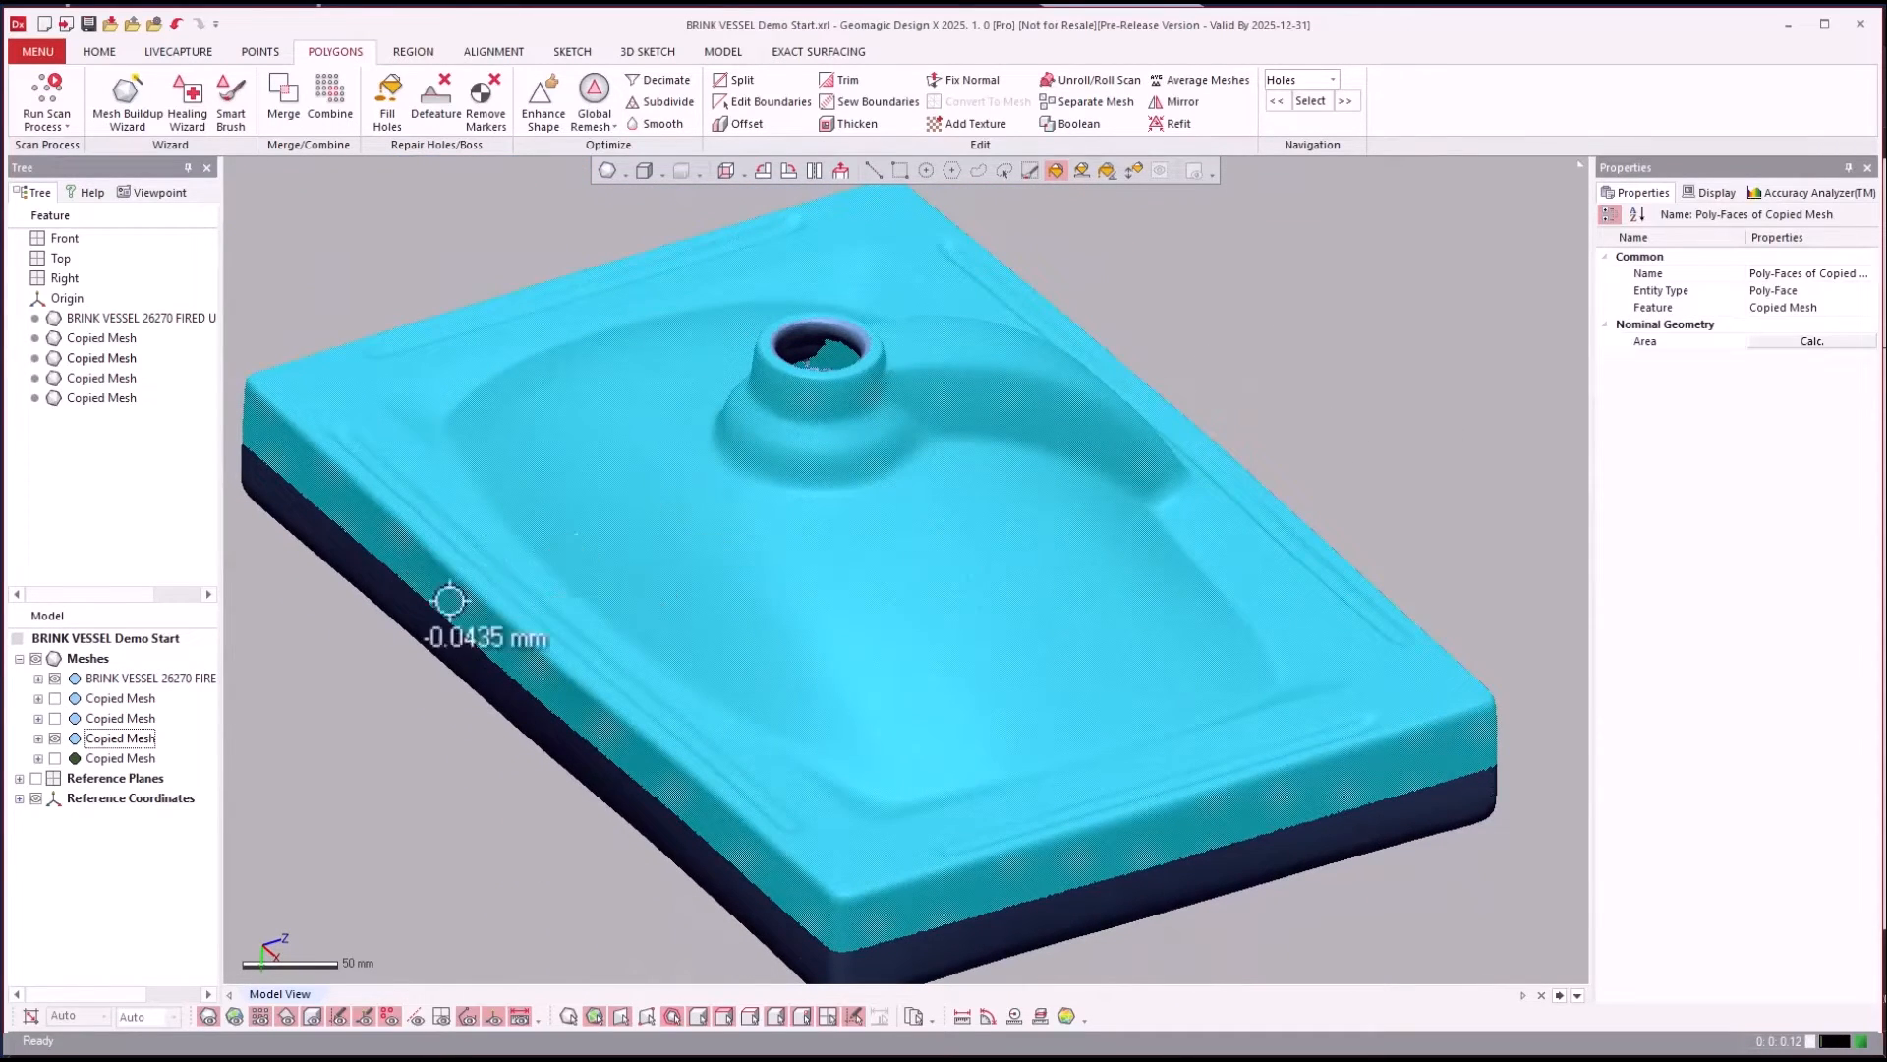
key(Escape)
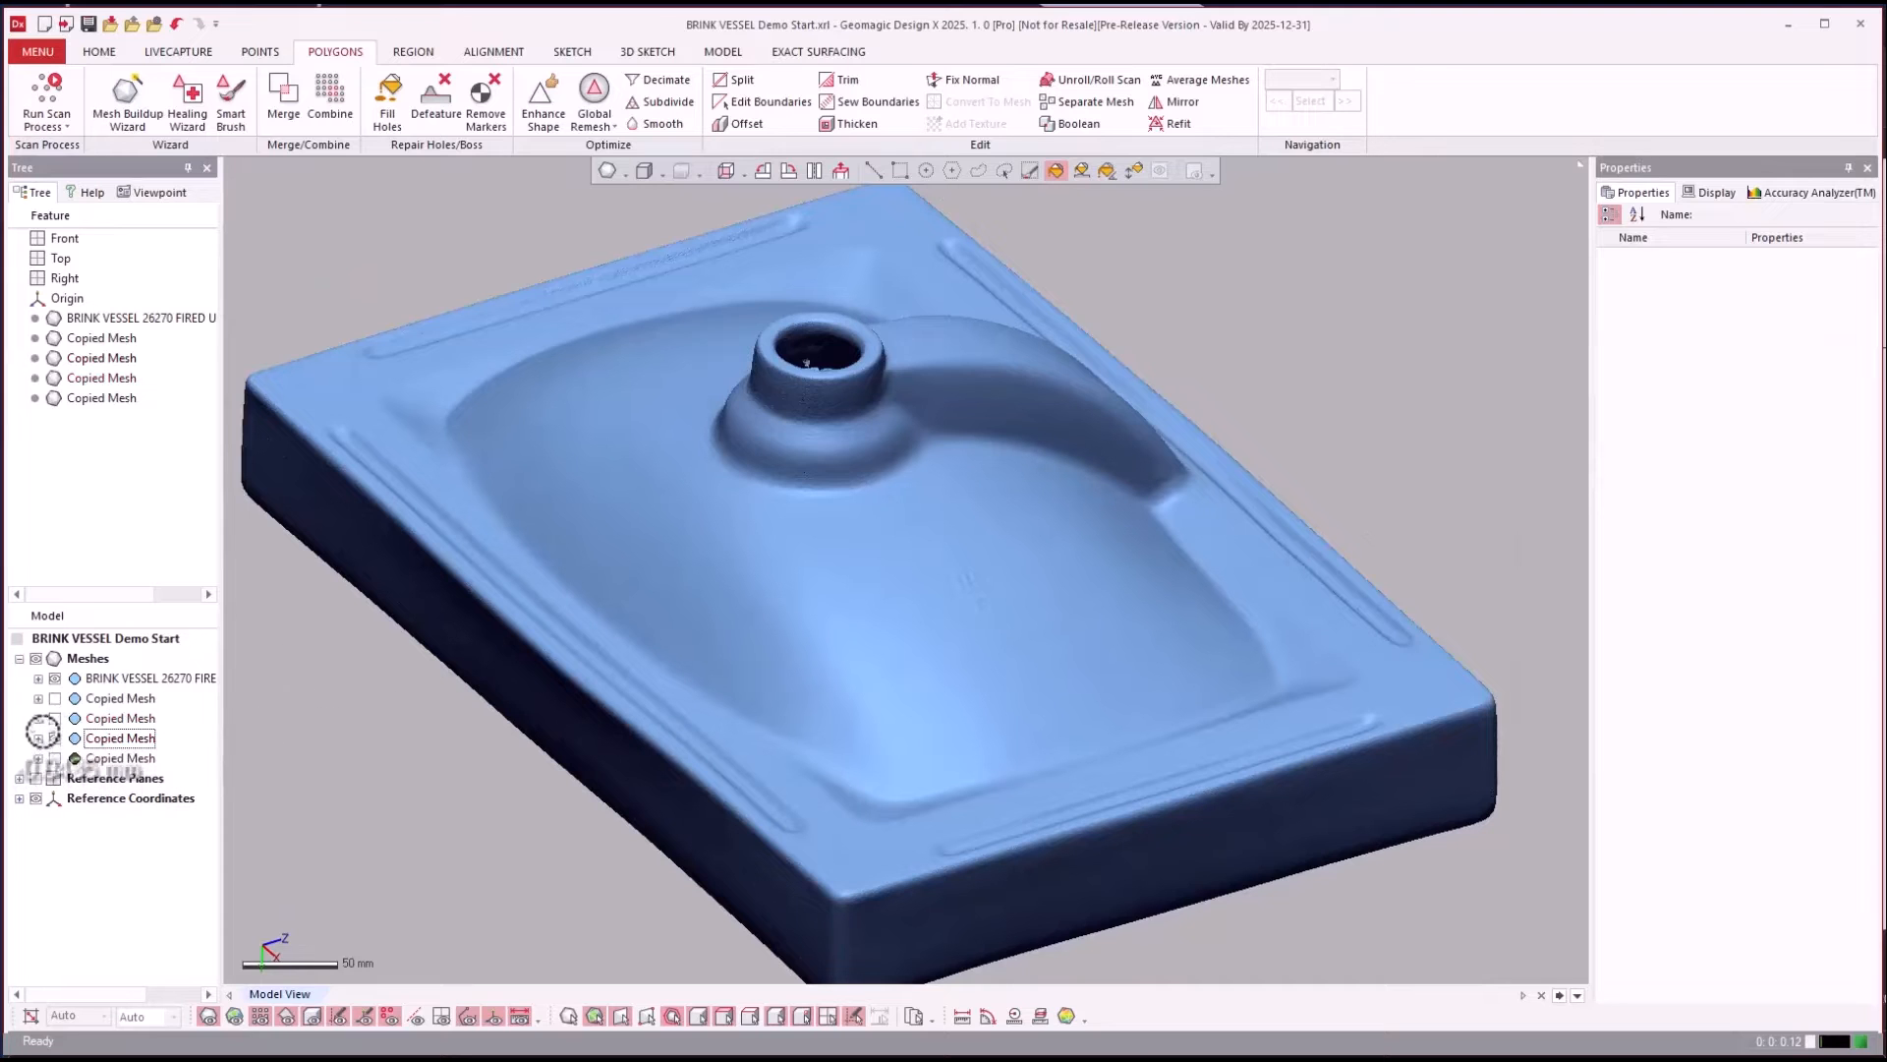
click(57, 678)
right_drag(712, 498, 784, 569)
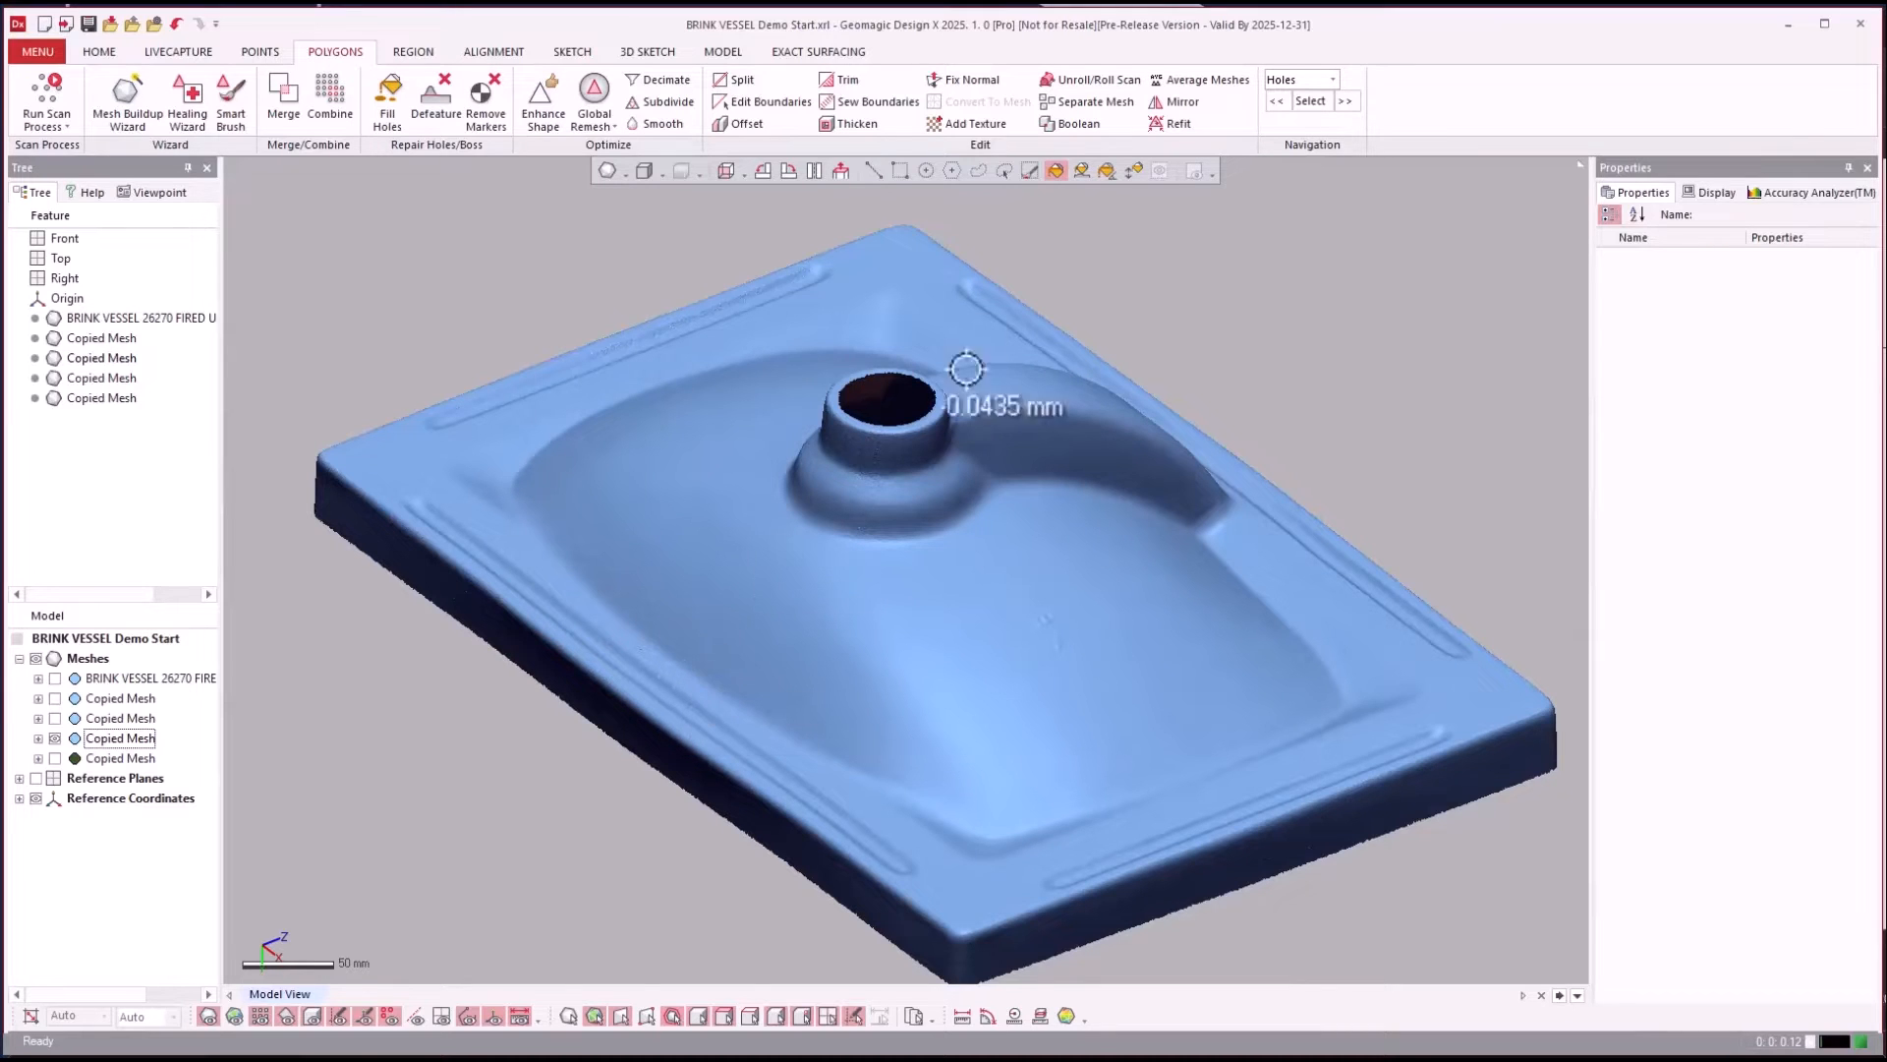
Try the paintbrush selection on the trimmed mesh's underside and clear the selection.
click(1028, 170)
mouse_move(615, 621)
mouse_down()
mouse_move(846, 792)
mouse_move(1038, 860)
mouse_move(1091, 858)
mouse_up()
click(1462, 404)
mouse_move(1462, 404)
right_down()
mouse_move(1504, 403)
mouse_move(1460, 403)
right_up()
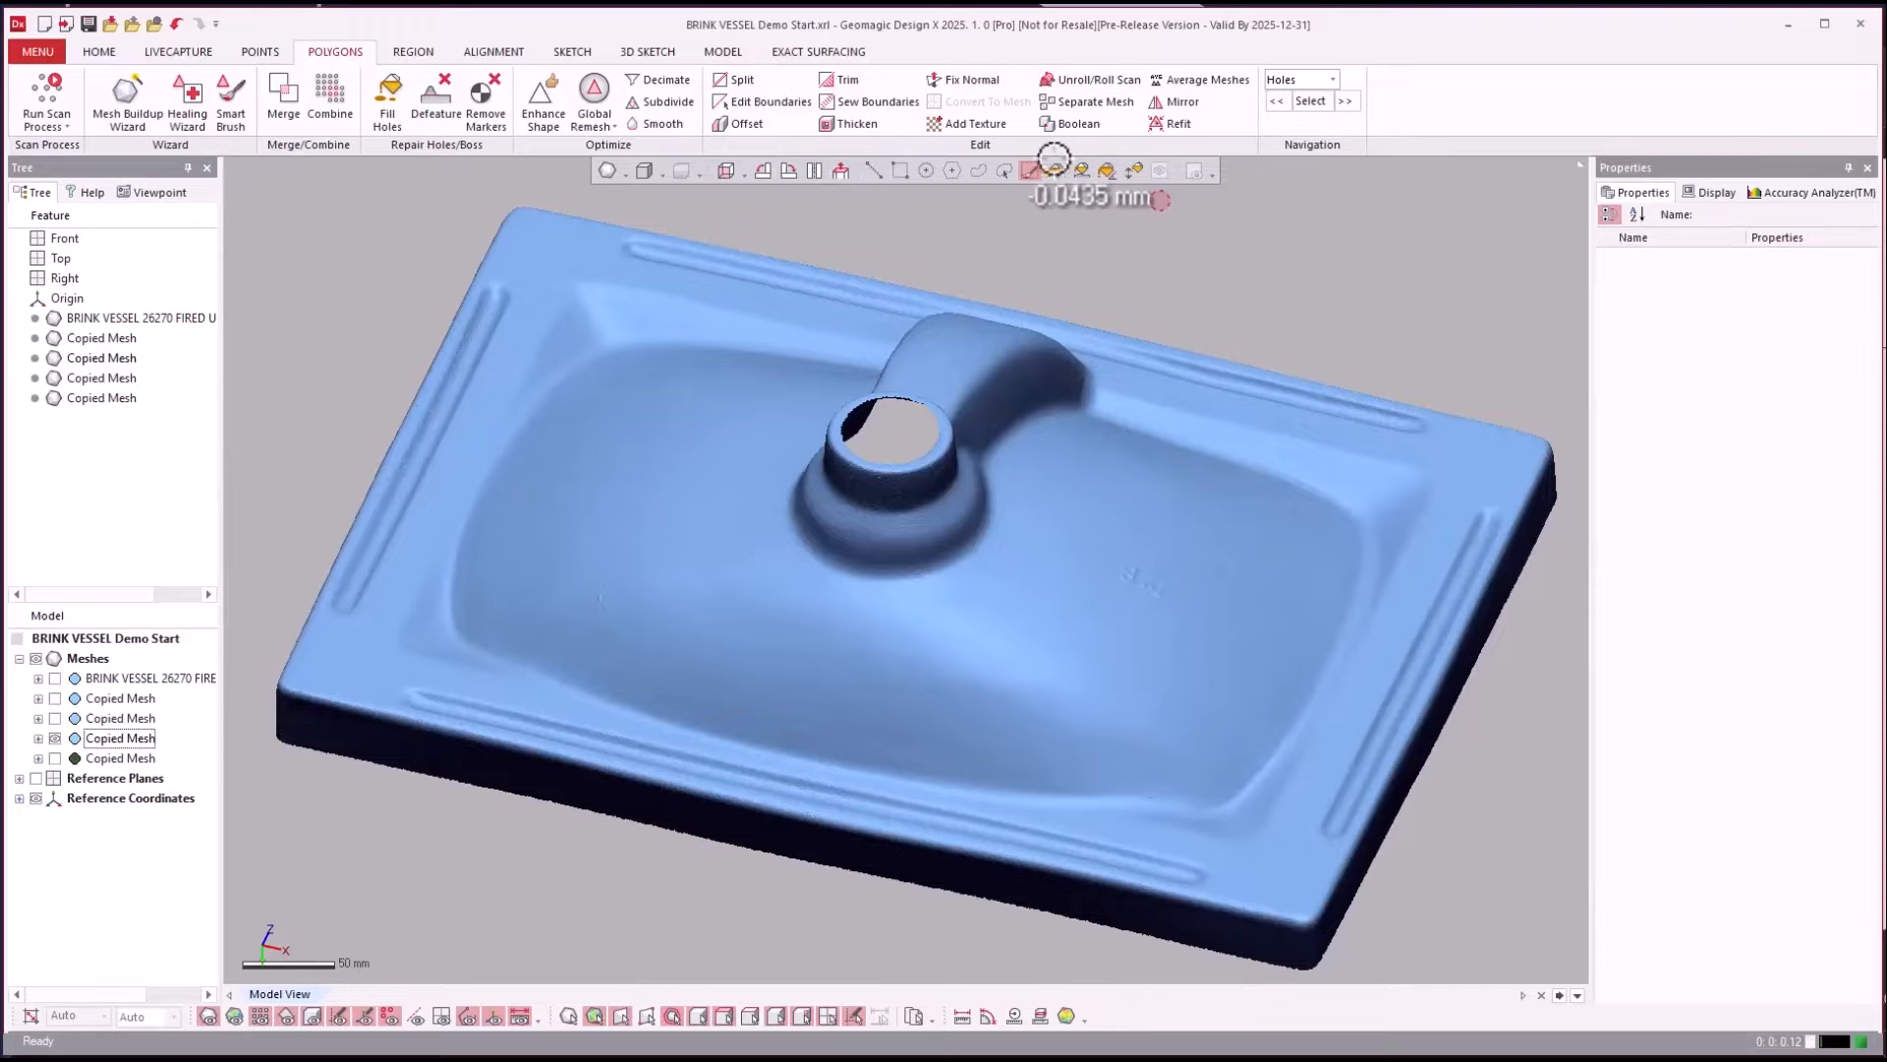
Switch to rectangle selection and enter 3D mesh sketch mode on the displayed copied mesh.
mouse_move(1292, 259)
right_down()
mouse_move(897, 379)
mouse_move(749, 383)
mouse_move(736, 229)
right_up()
click(892, 165)
right_drag(556, 224, 502, 250)
right_click(500, 253)
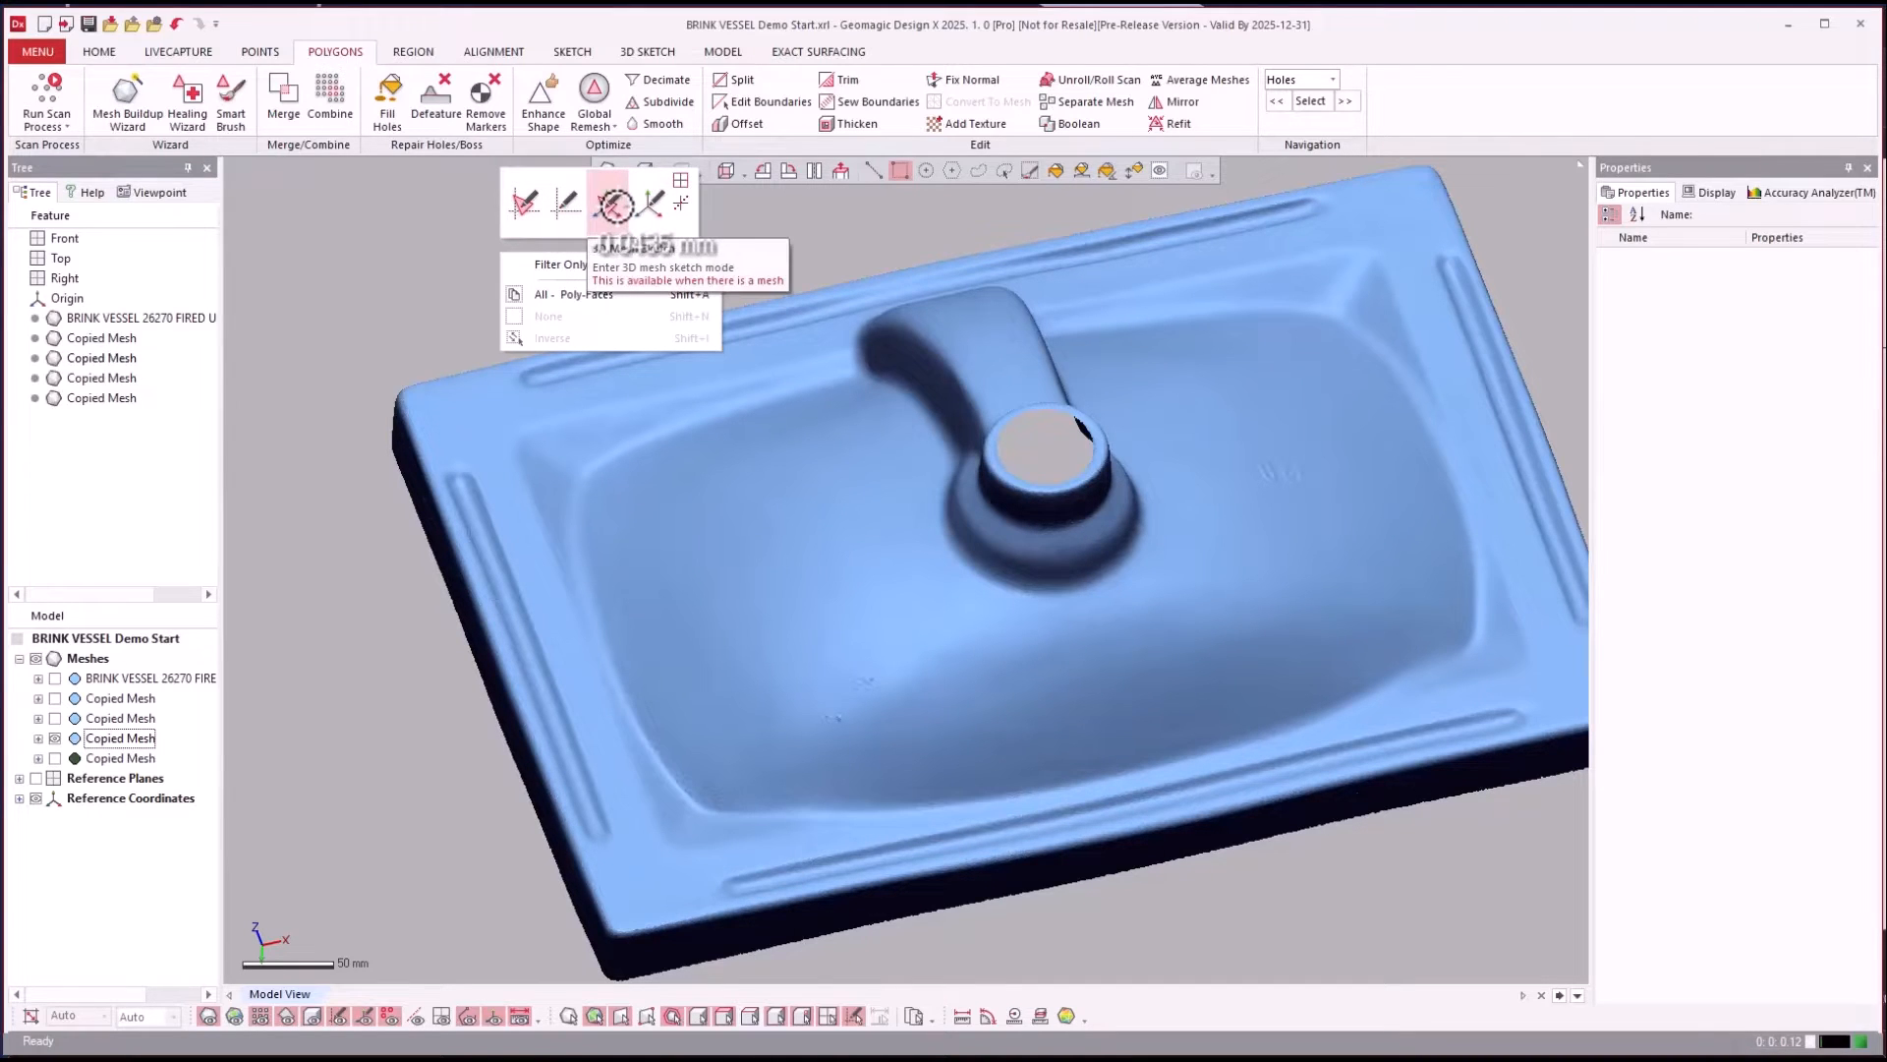
click(615, 205)
Begin a spline on the mesh beside the overflow channel and trace the bowl's edge around the first corner.
click(88, 100)
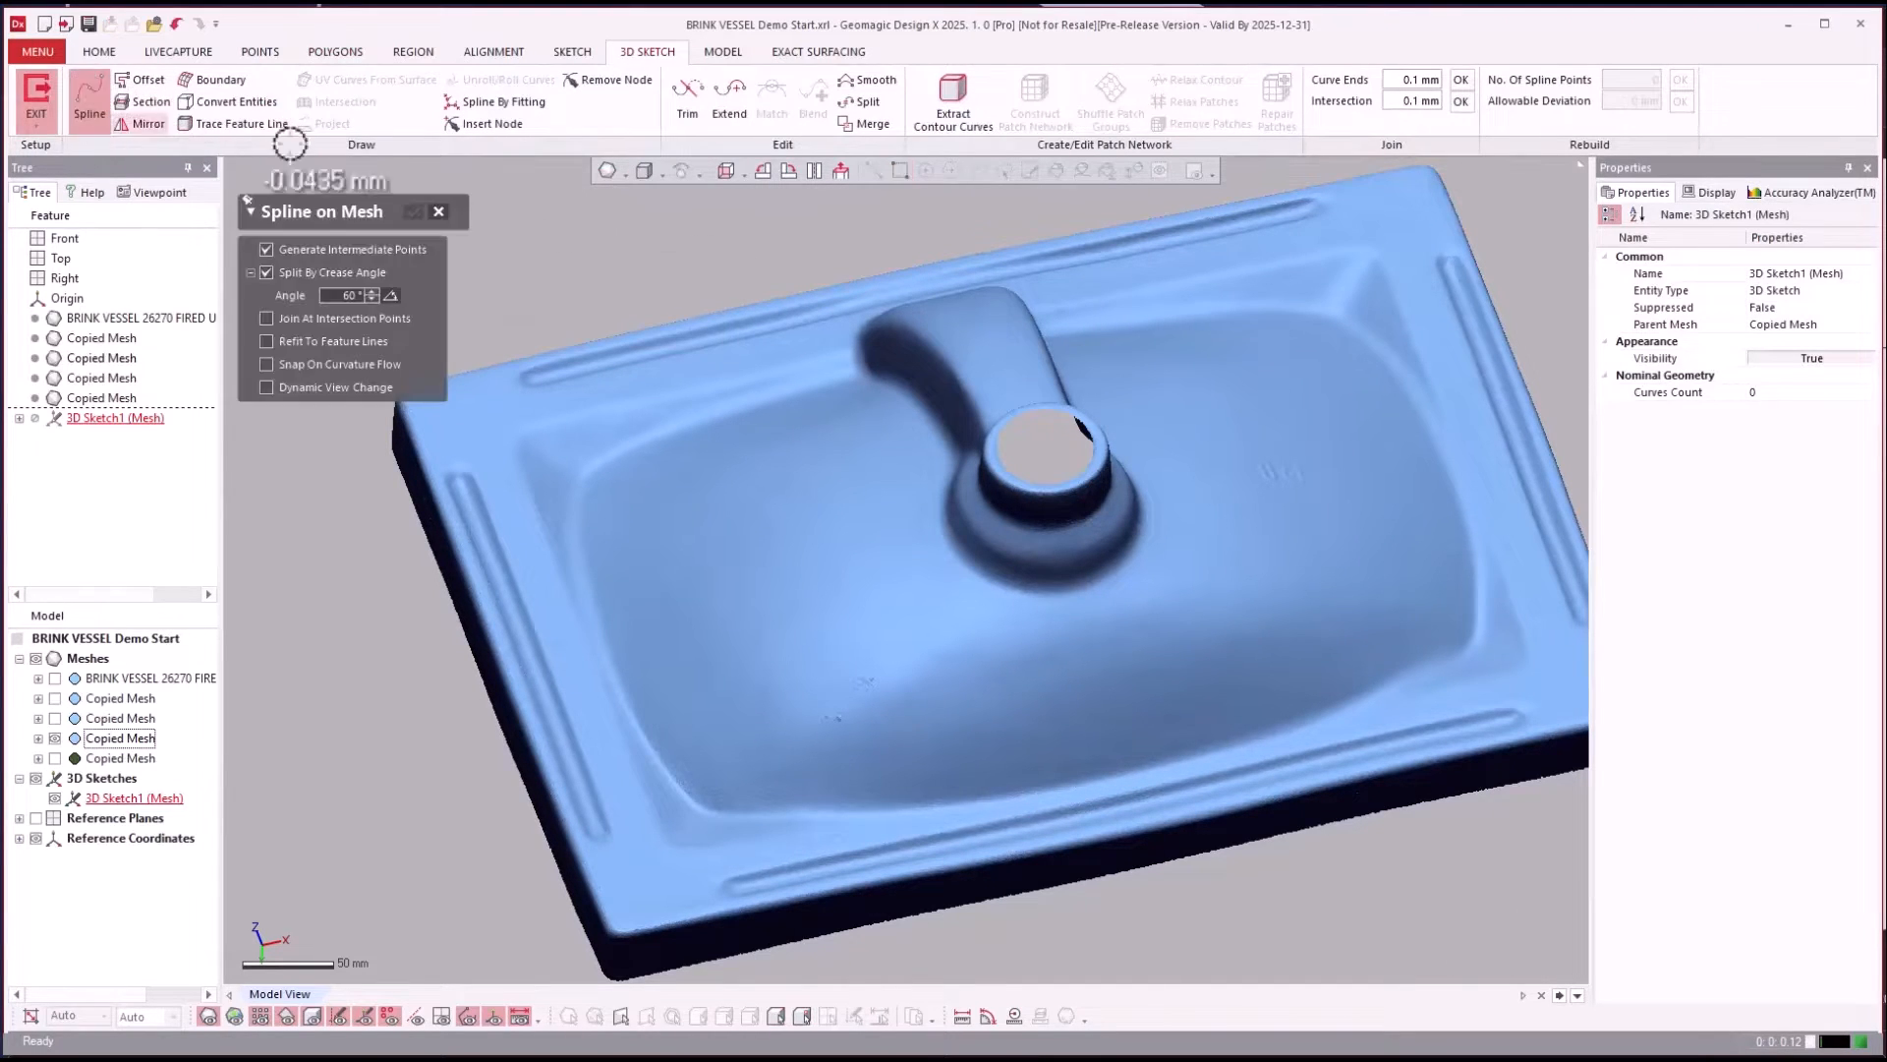
scroll(674, 383, up, 5)
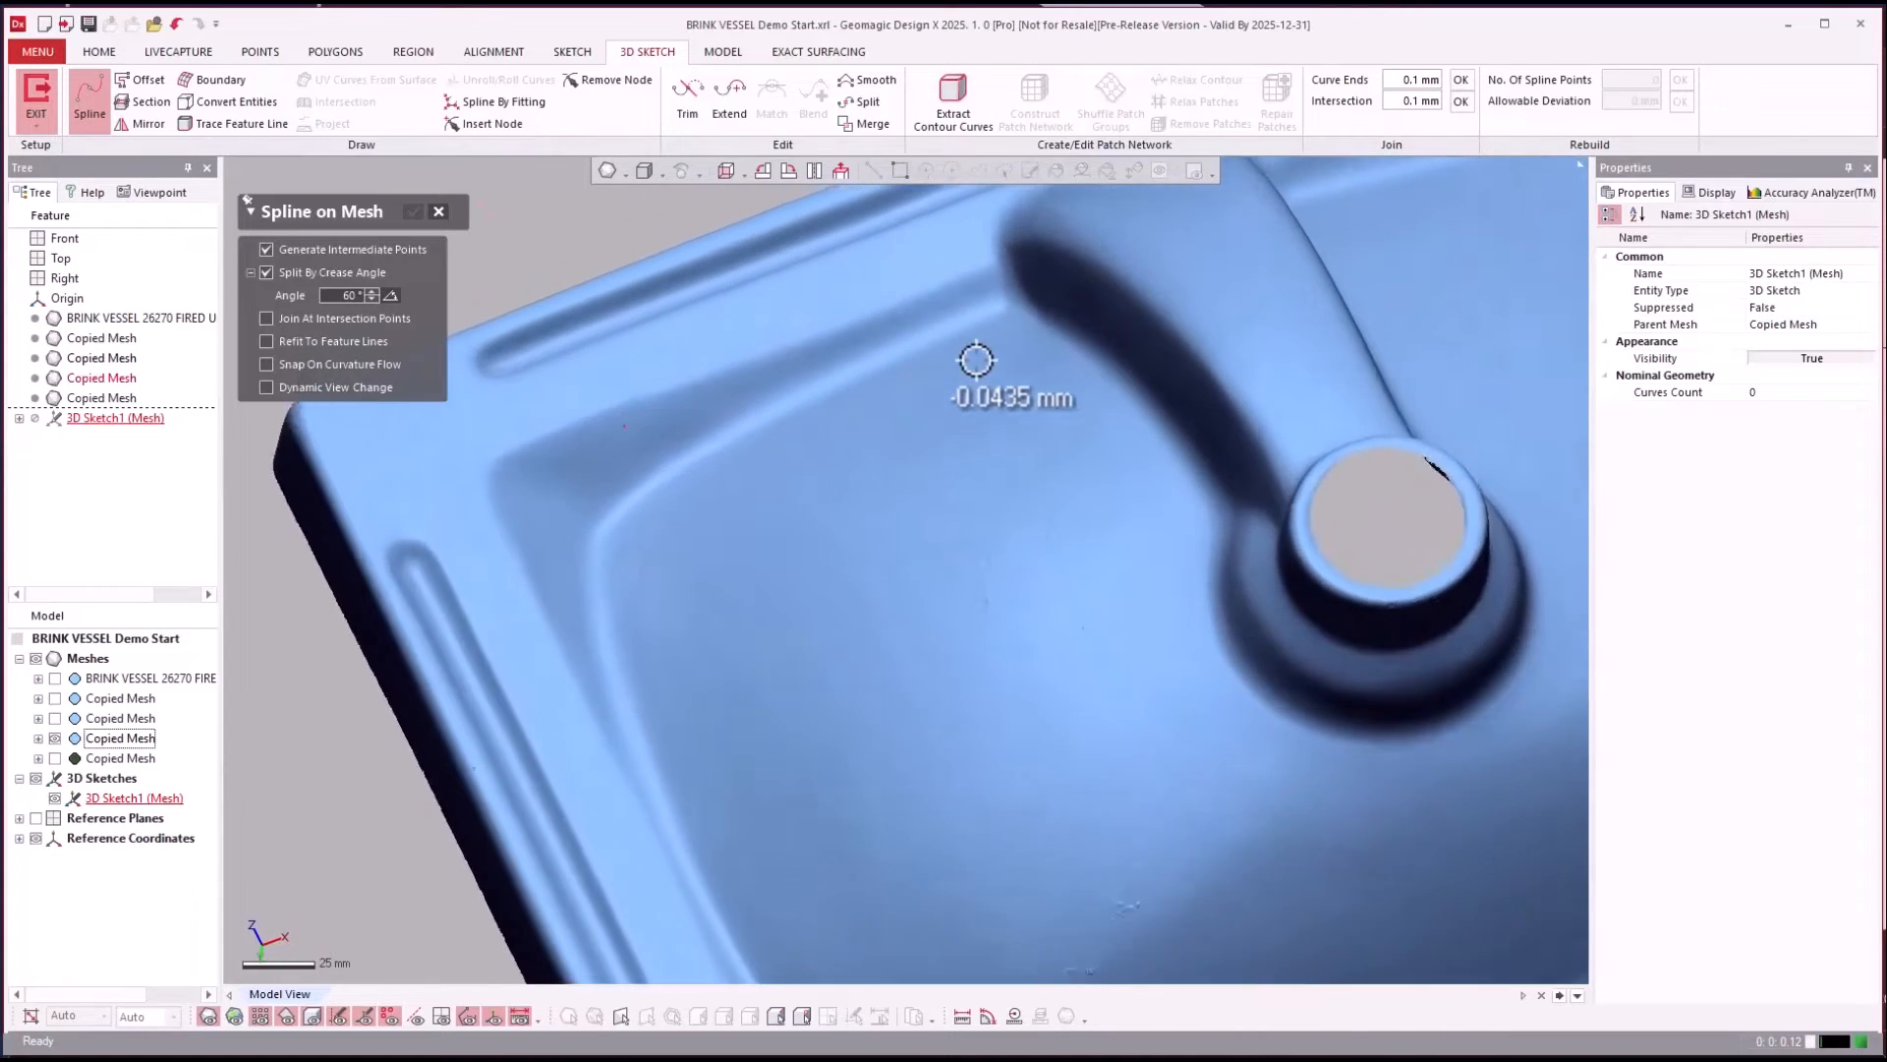
scroll(976, 360, up, 2)
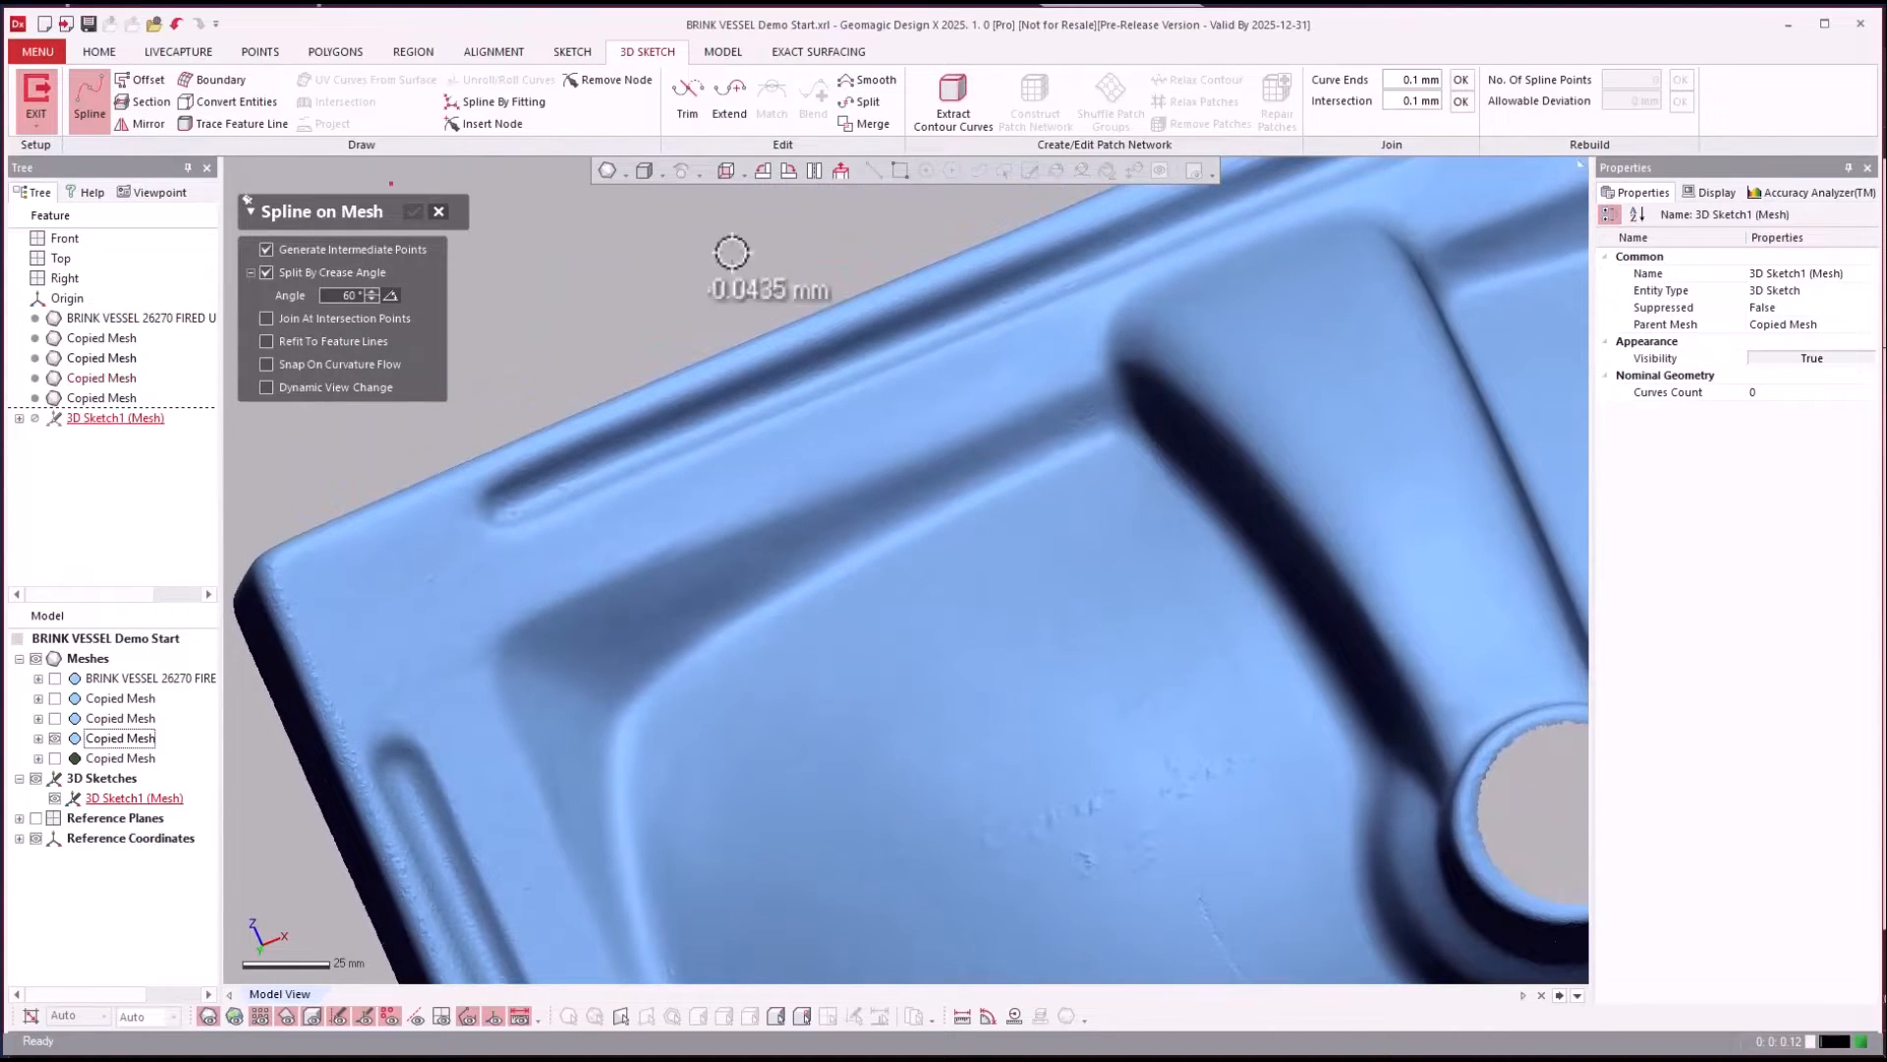
click(1112, 455)
click(836, 591)
click(668, 657)
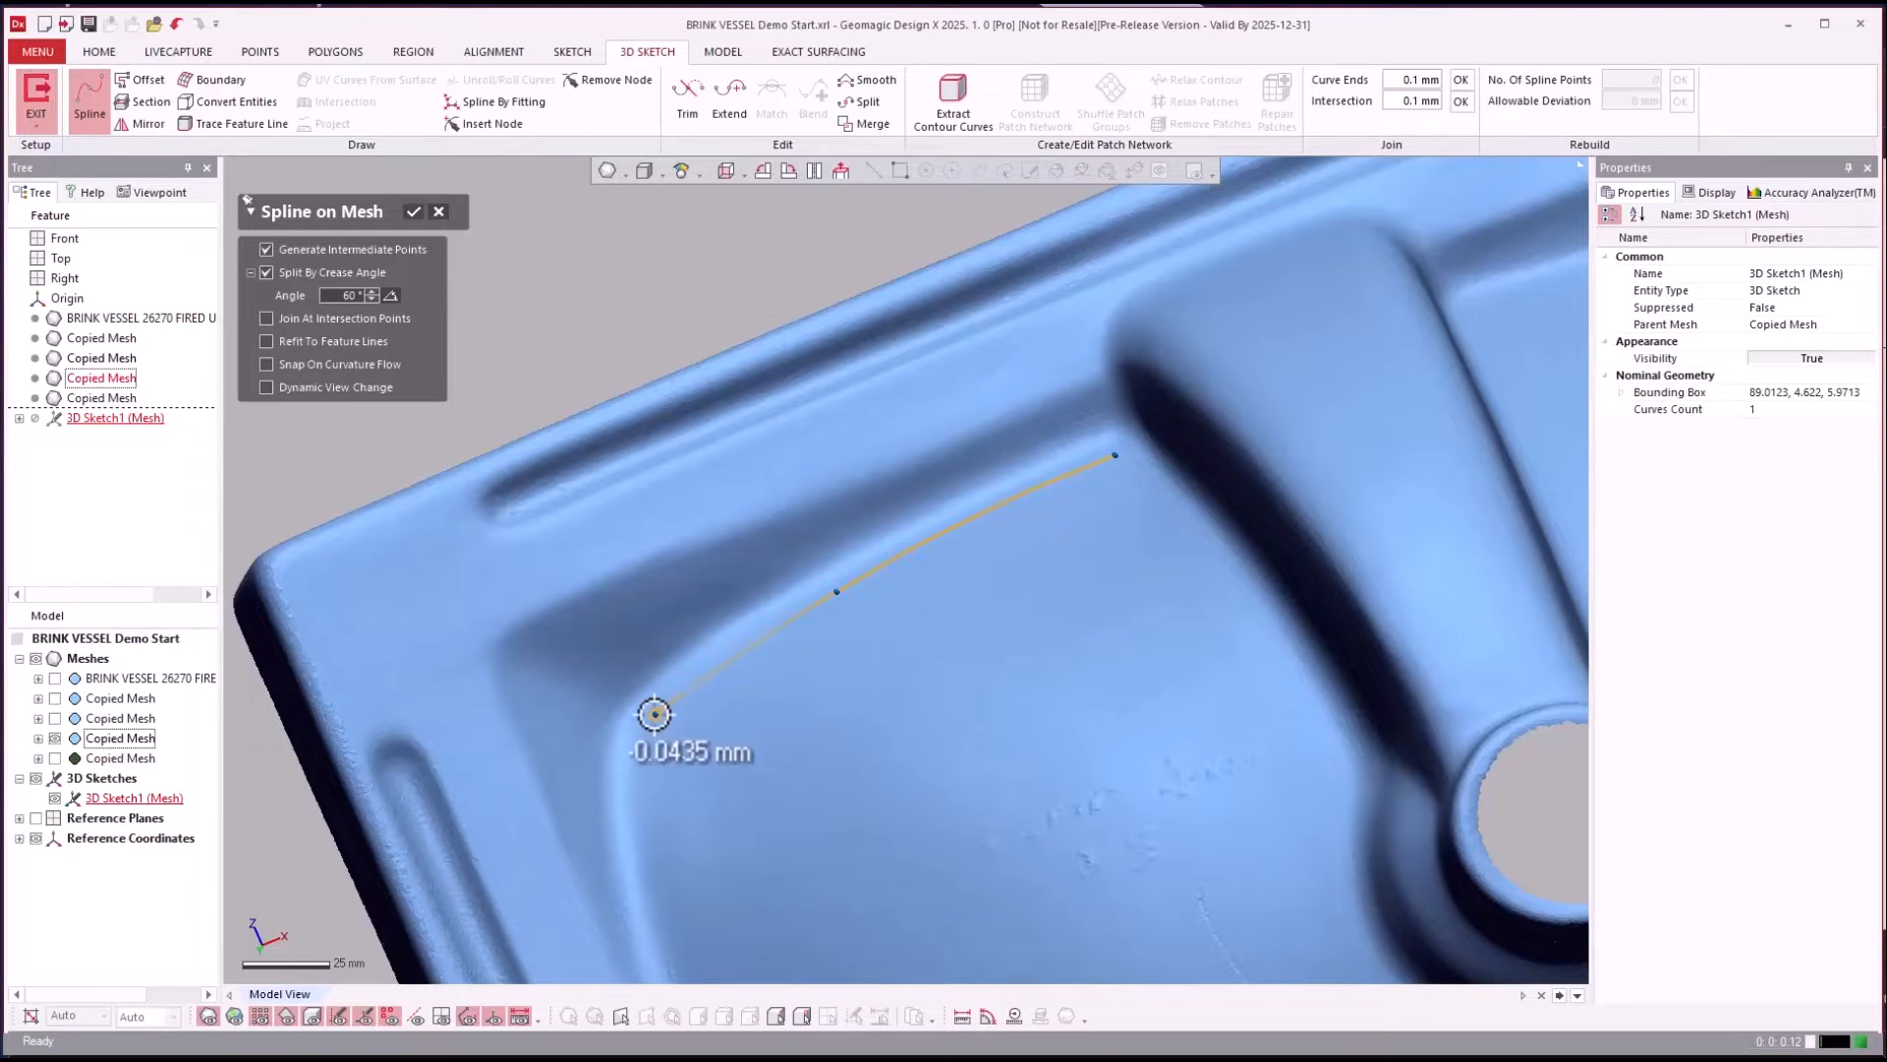
click(656, 709)
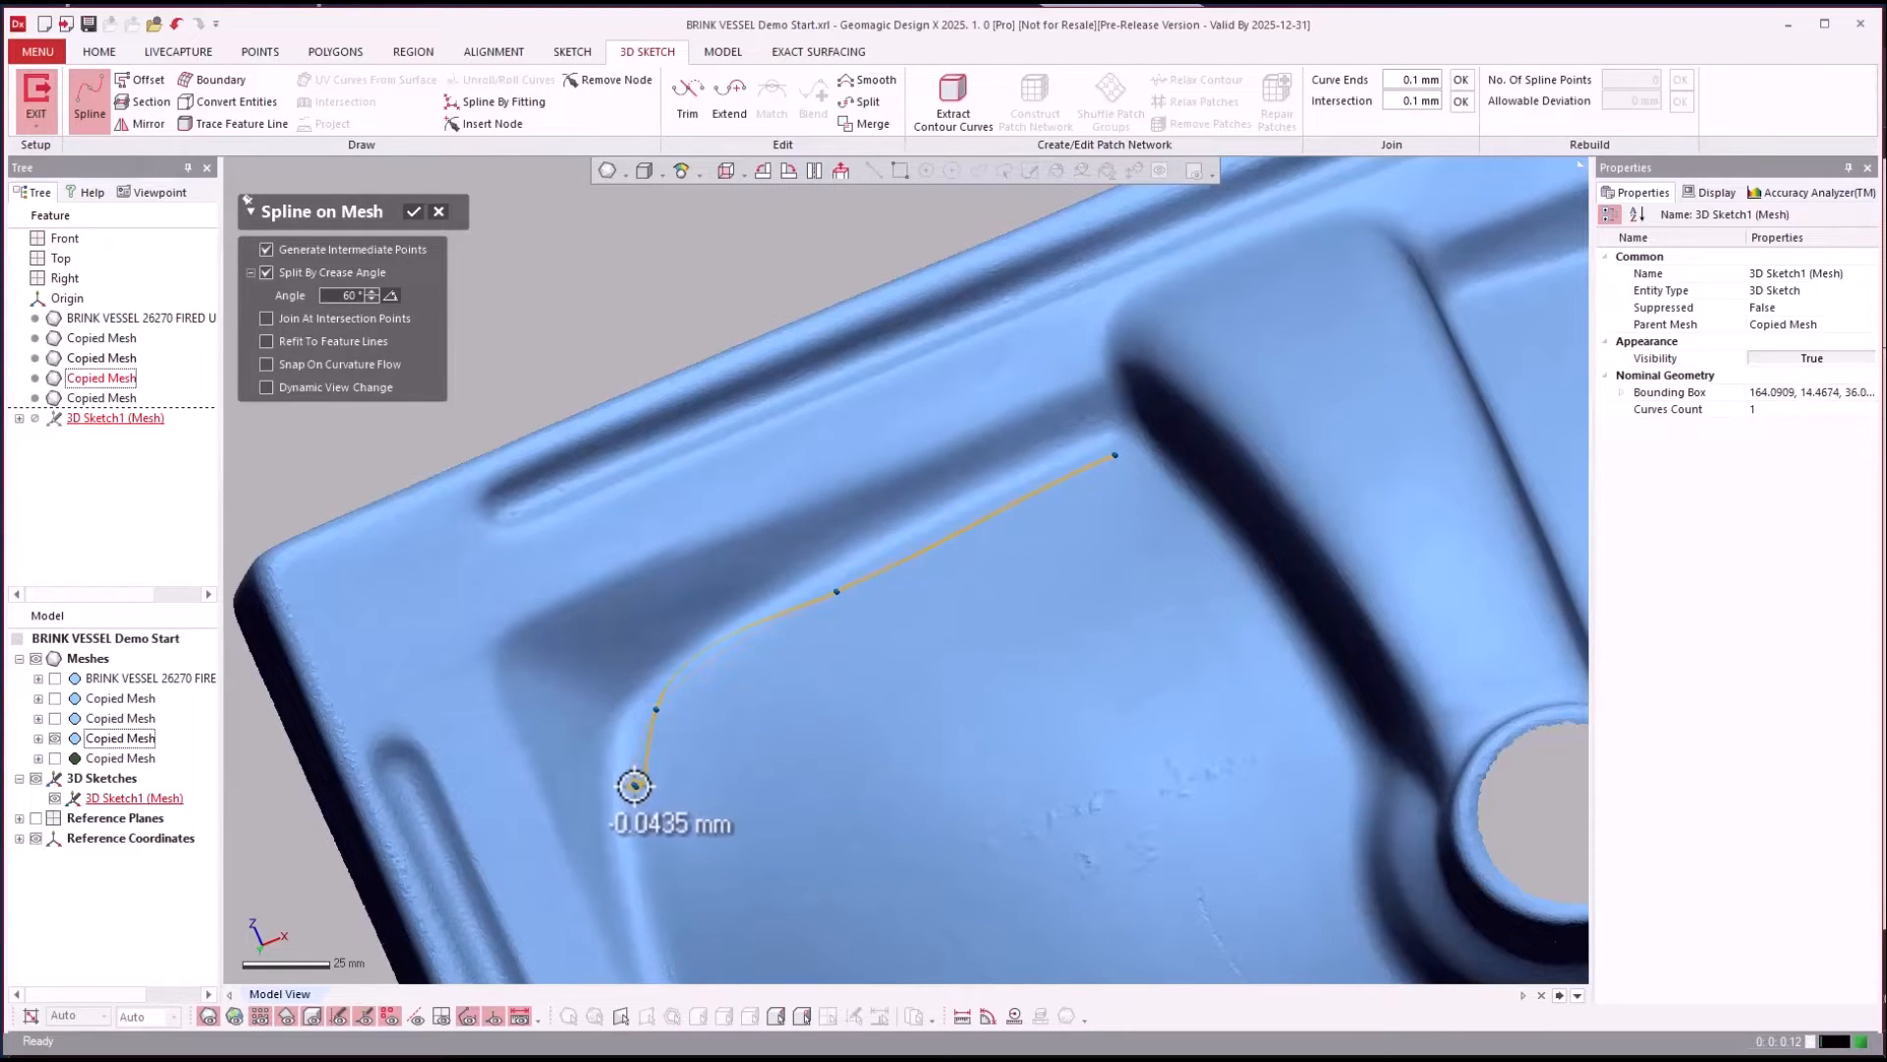
Continue the spline along the bowl's short edge, around the second corner and onto the long edge opposite the channel.
scroll(635, 784, down, 5)
right_drag(648, 639, 695, 737)
scroll(724, 650, up, 4)
scroll(723, 650, up, 2)
click(800, 686)
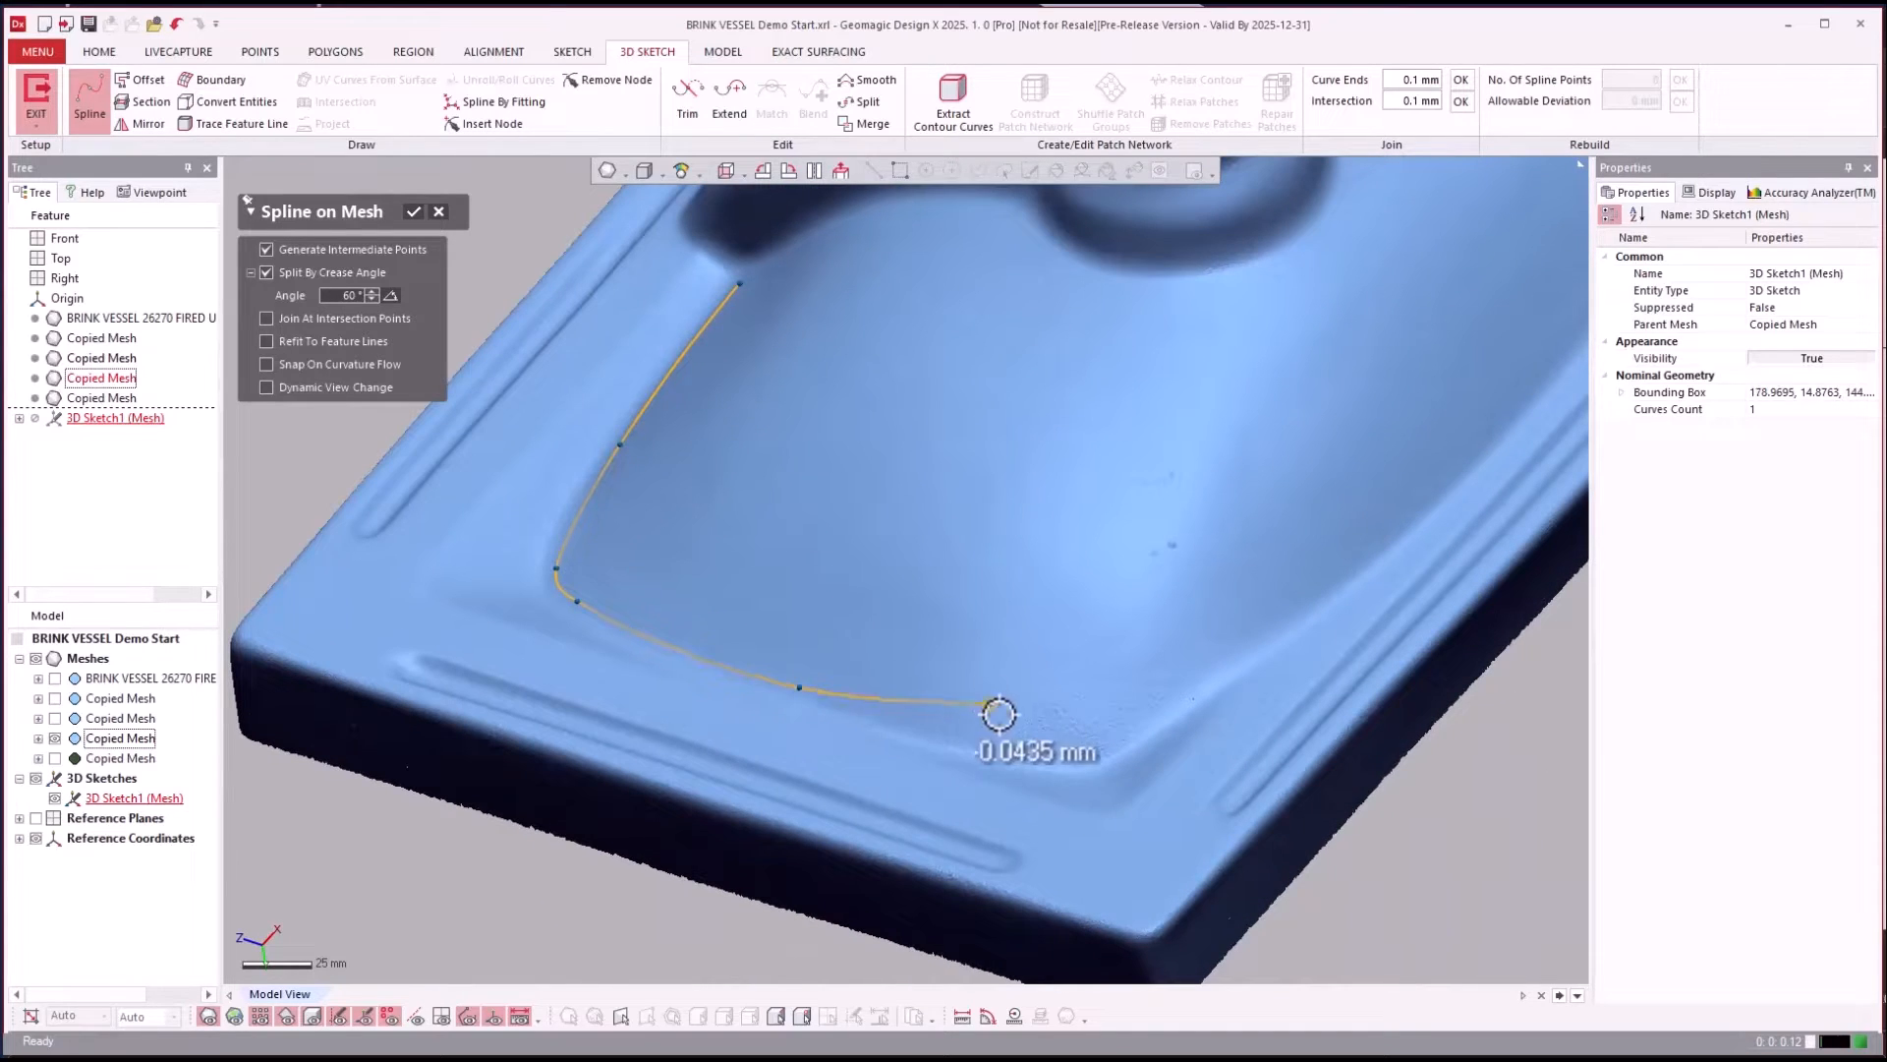
click(1020, 751)
click(1127, 734)
click(1230, 651)
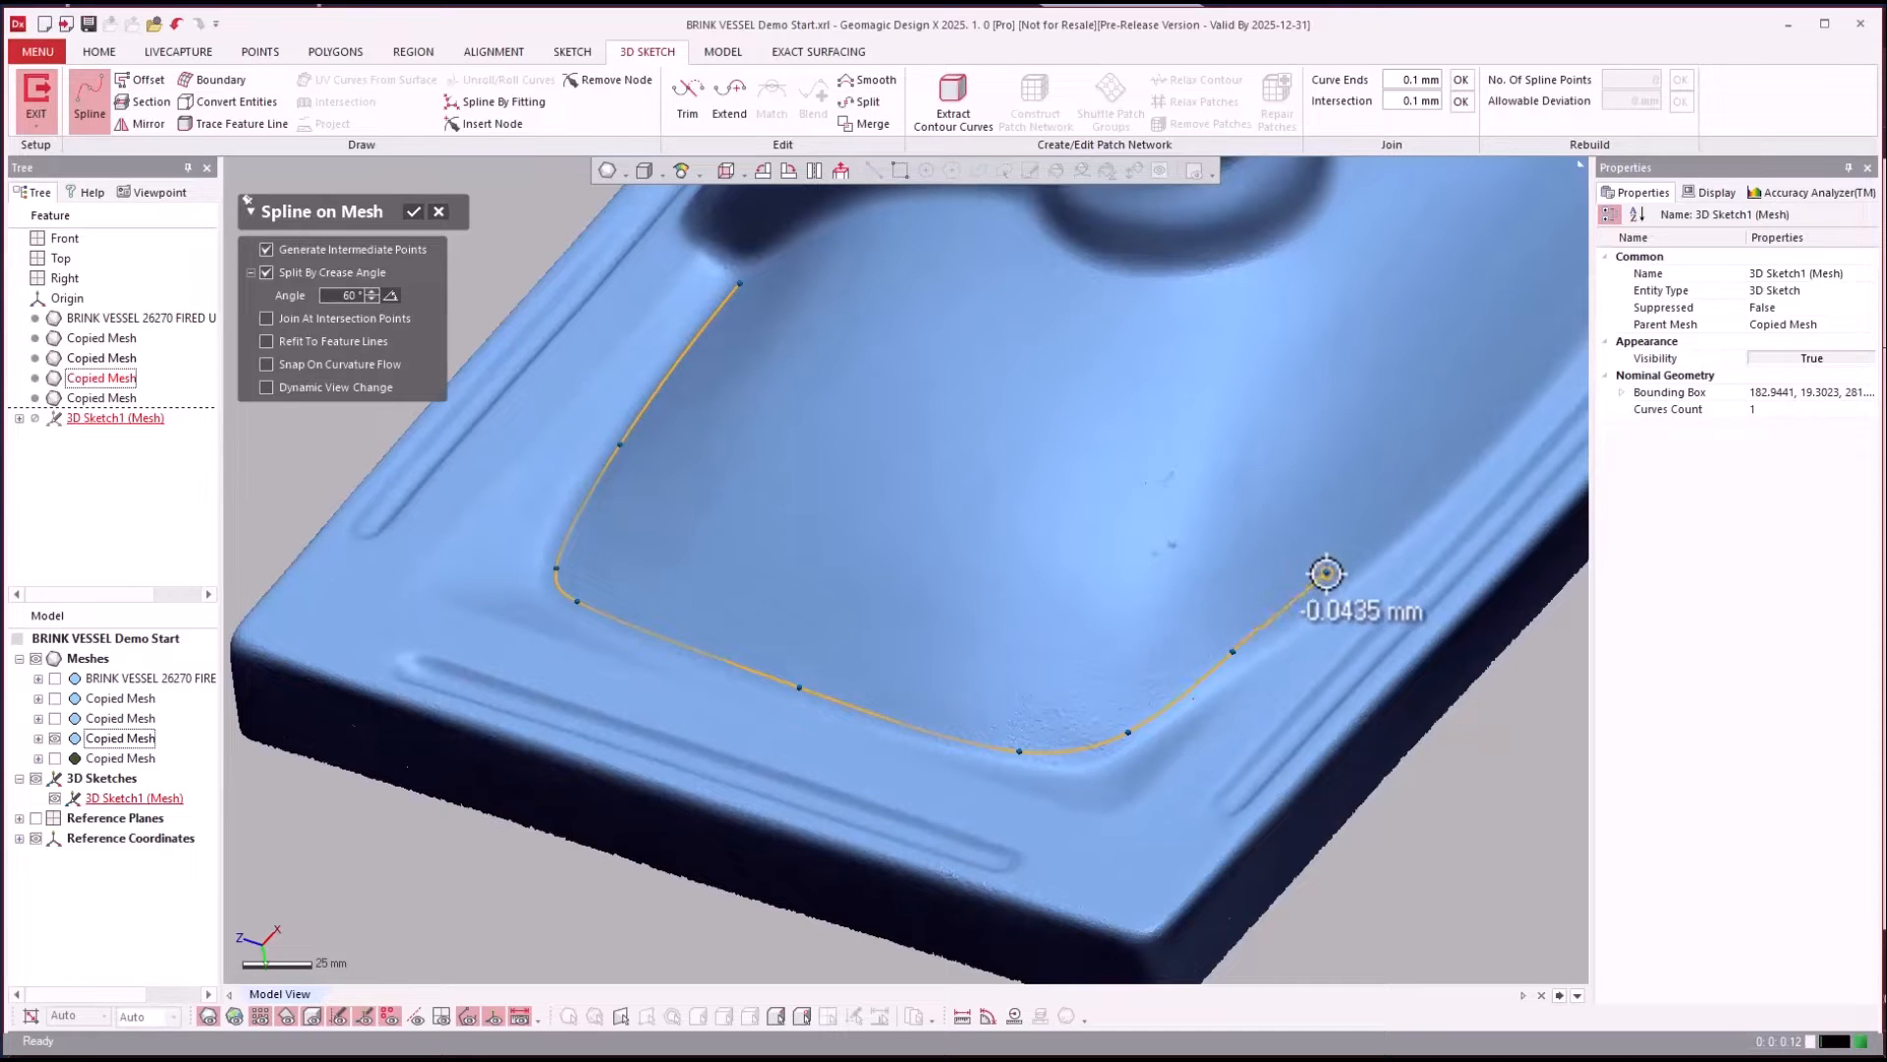
click(1340, 574)
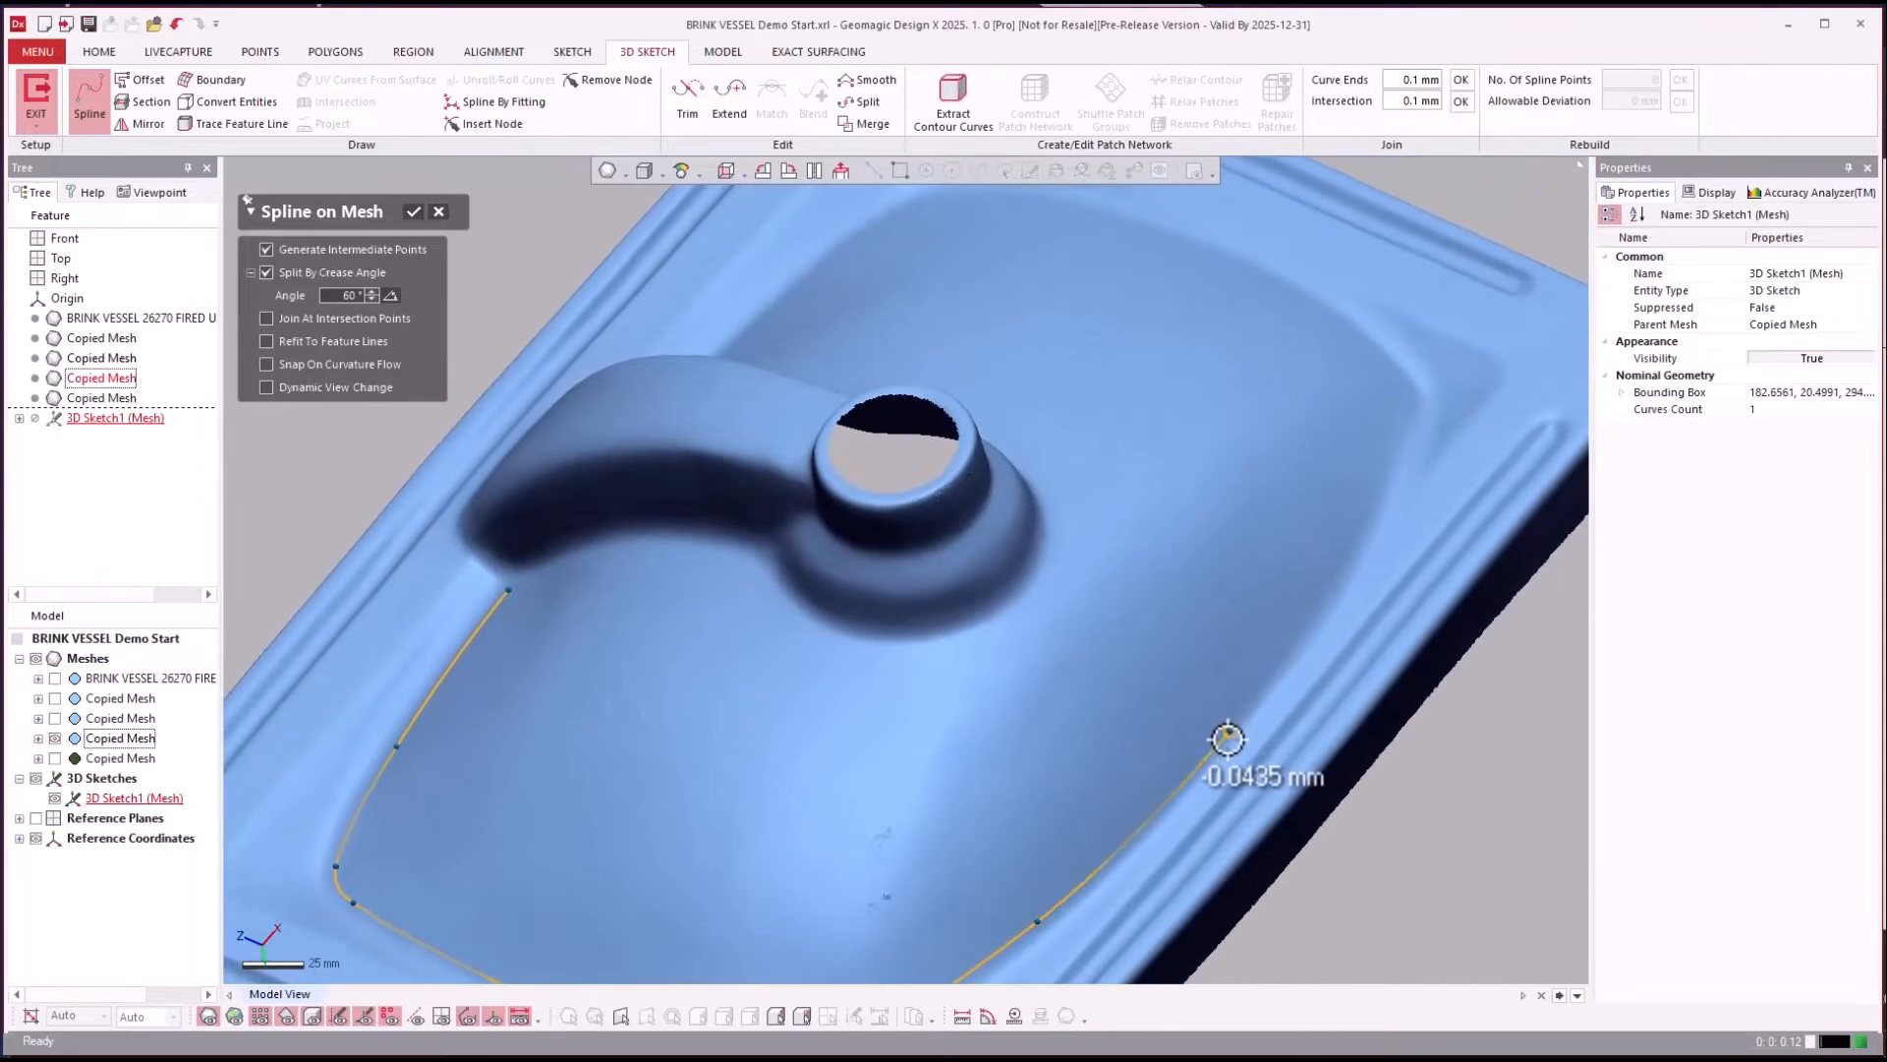
Trace the spline around the bowl's remaining two corners and end it on the other side of the overflow channel.
click(1218, 735)
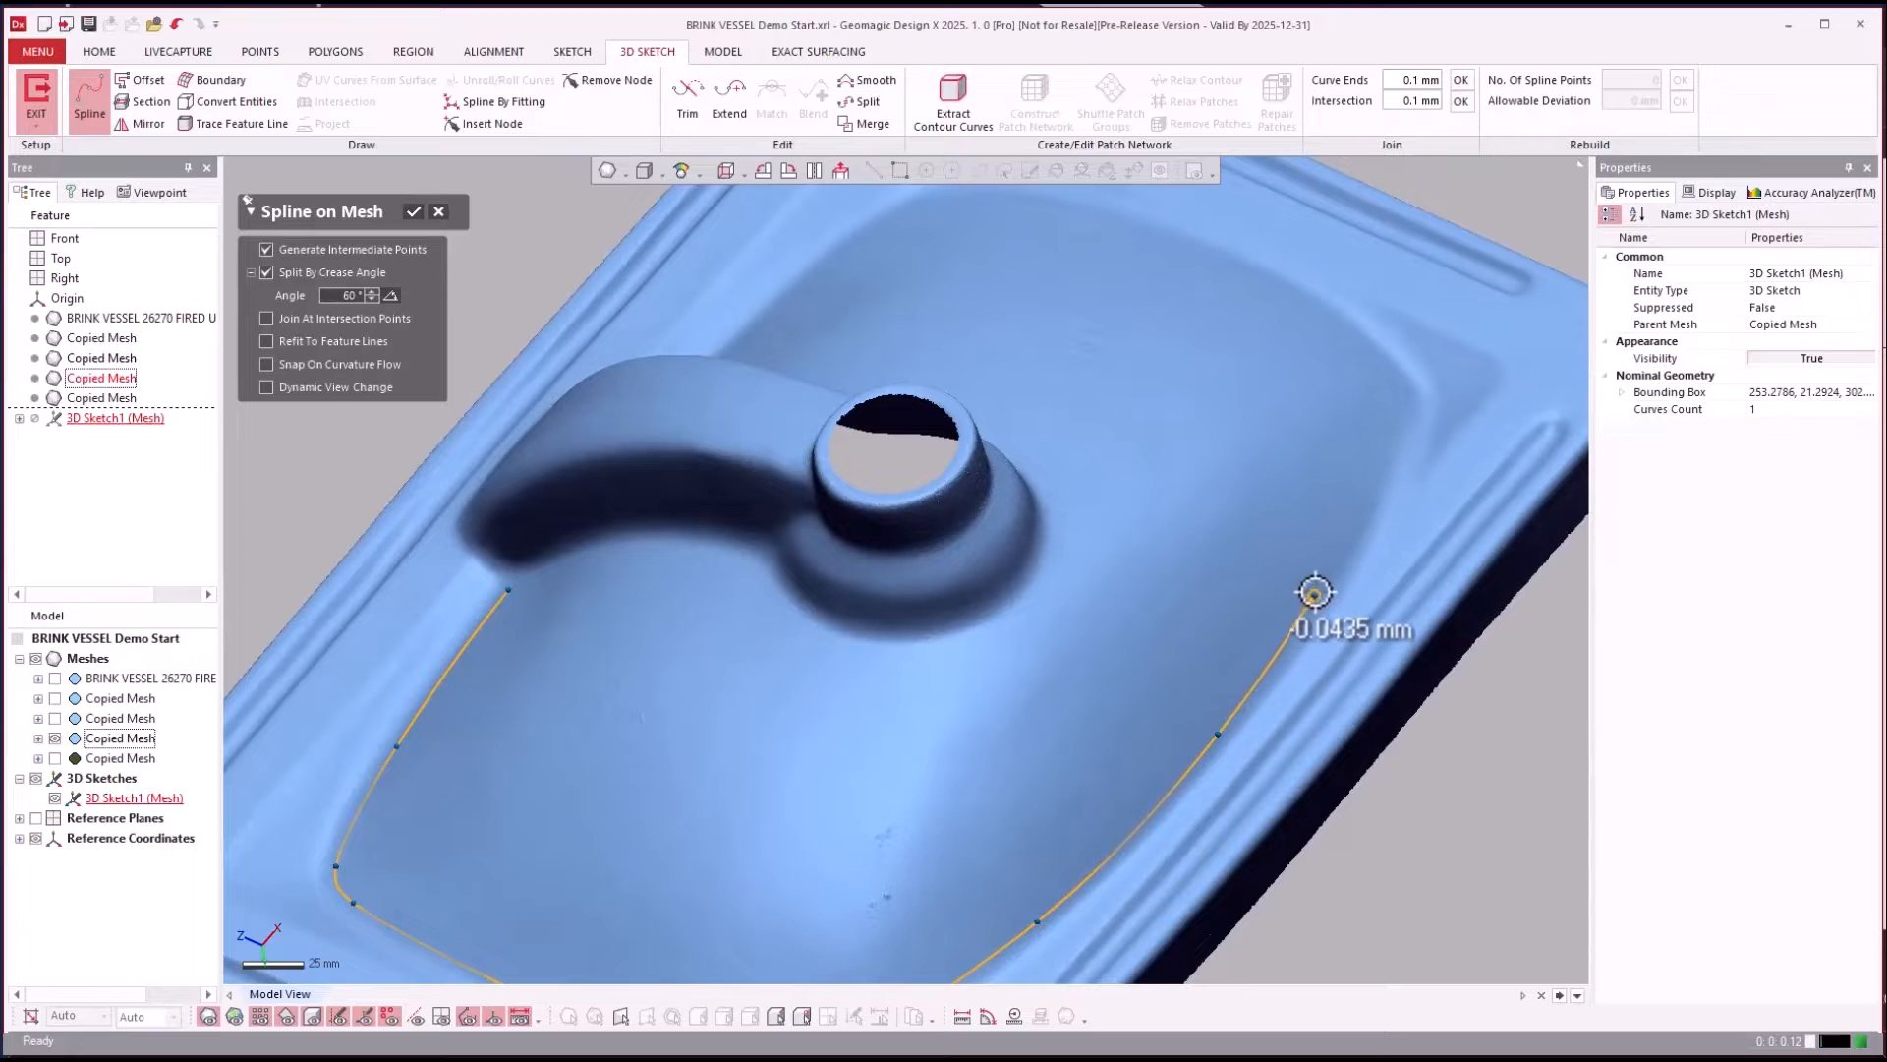
click(1323, 588)
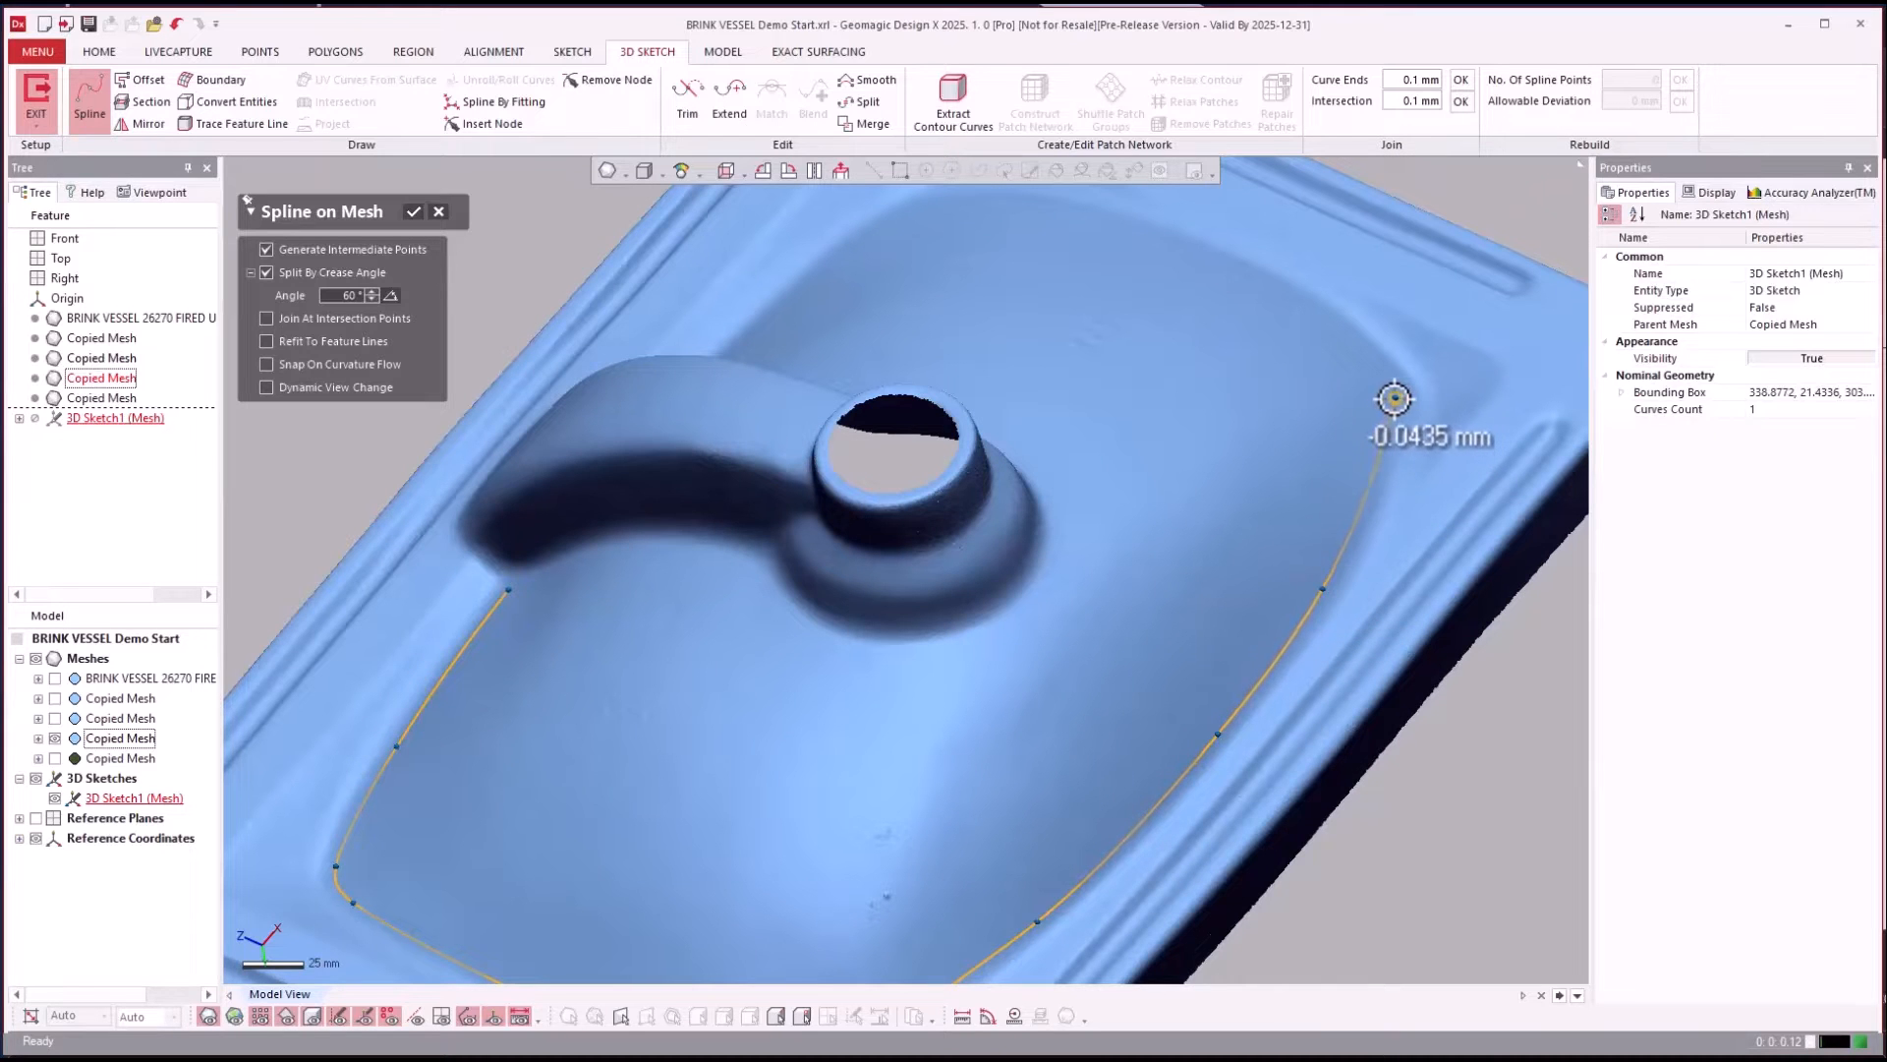
click(1395, 398)
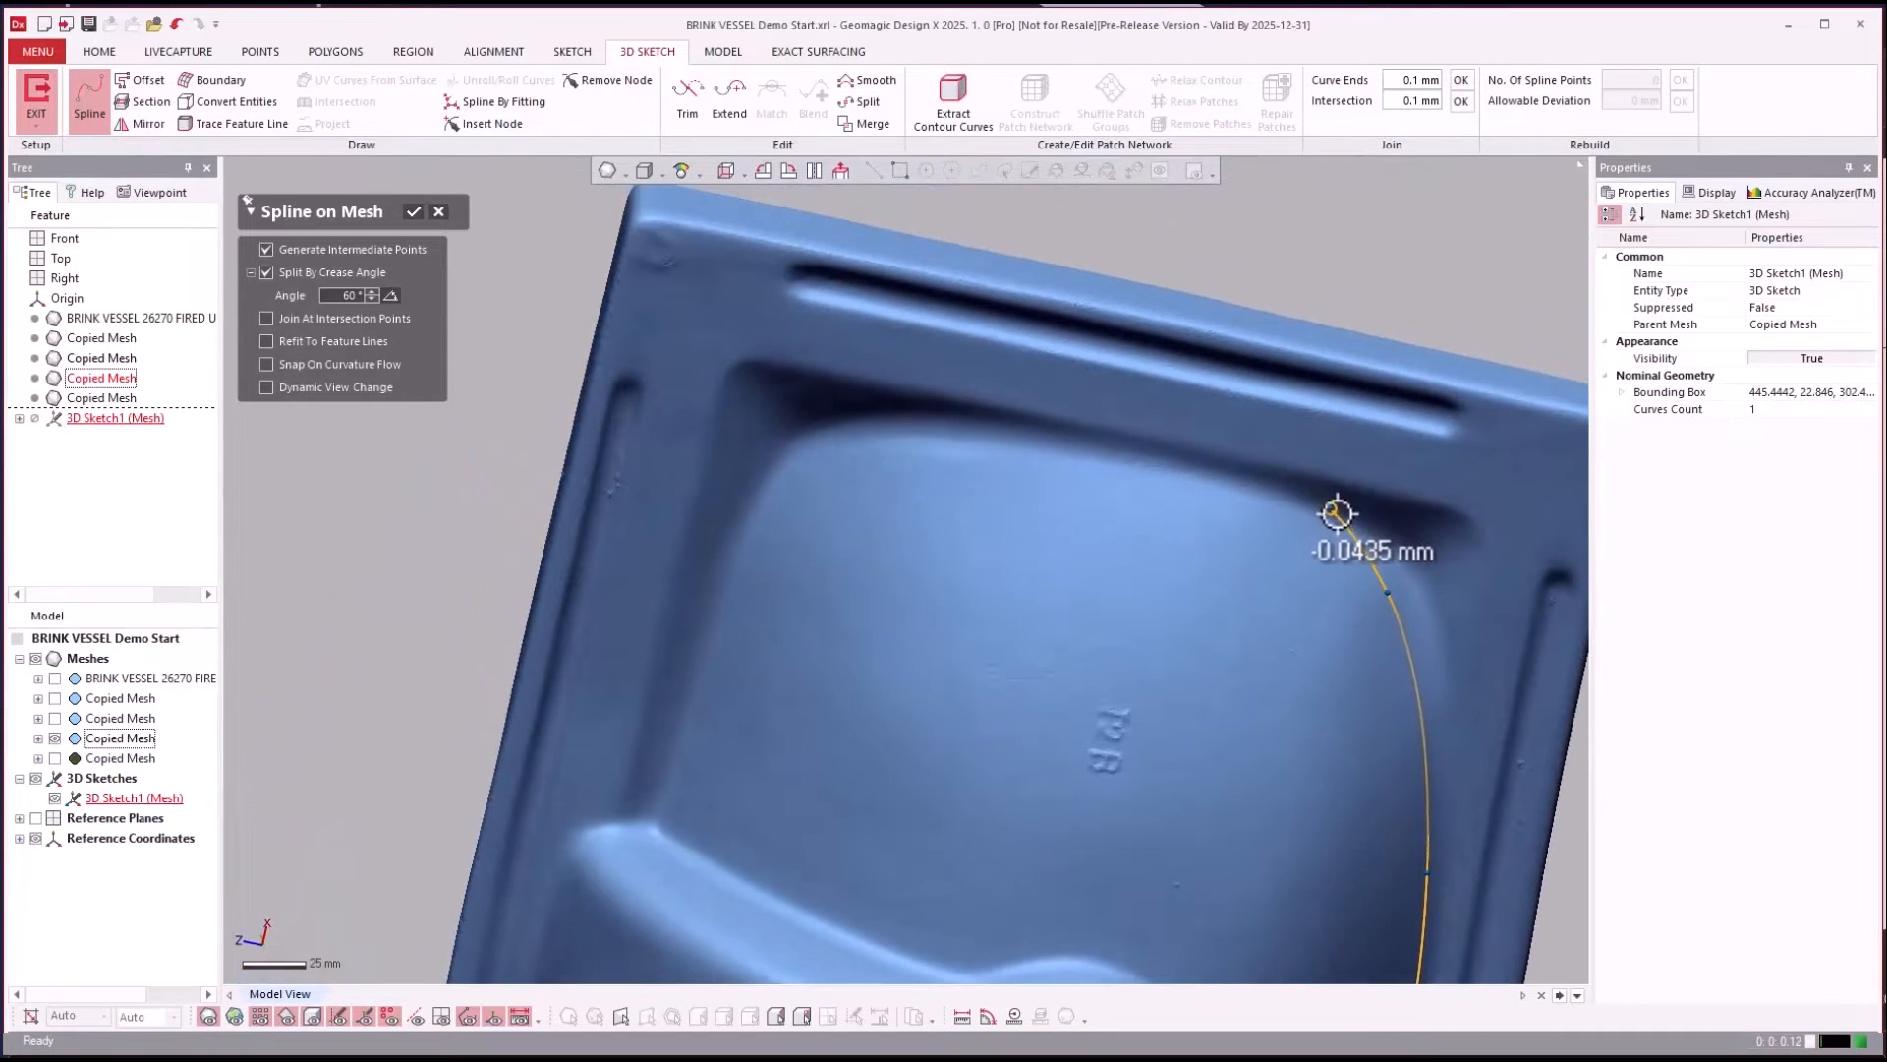
click(1347, 538)
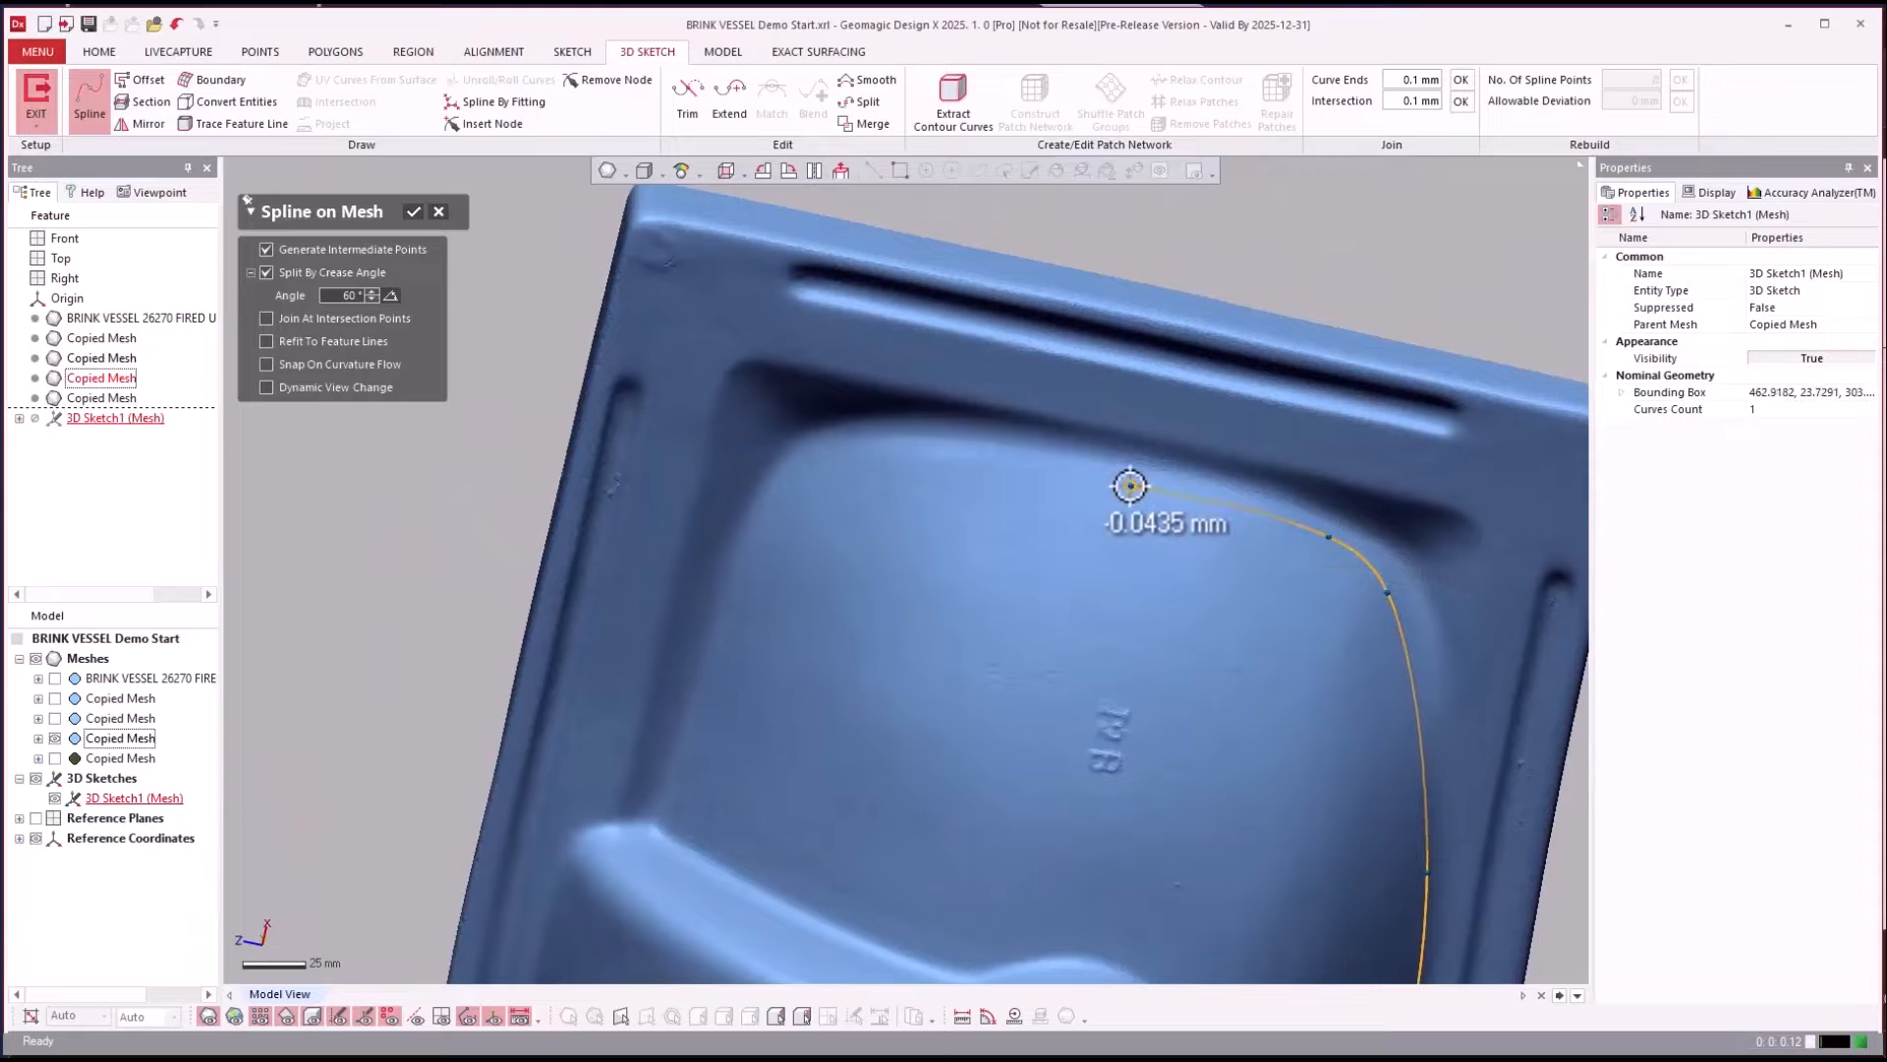
click(1120, 476)
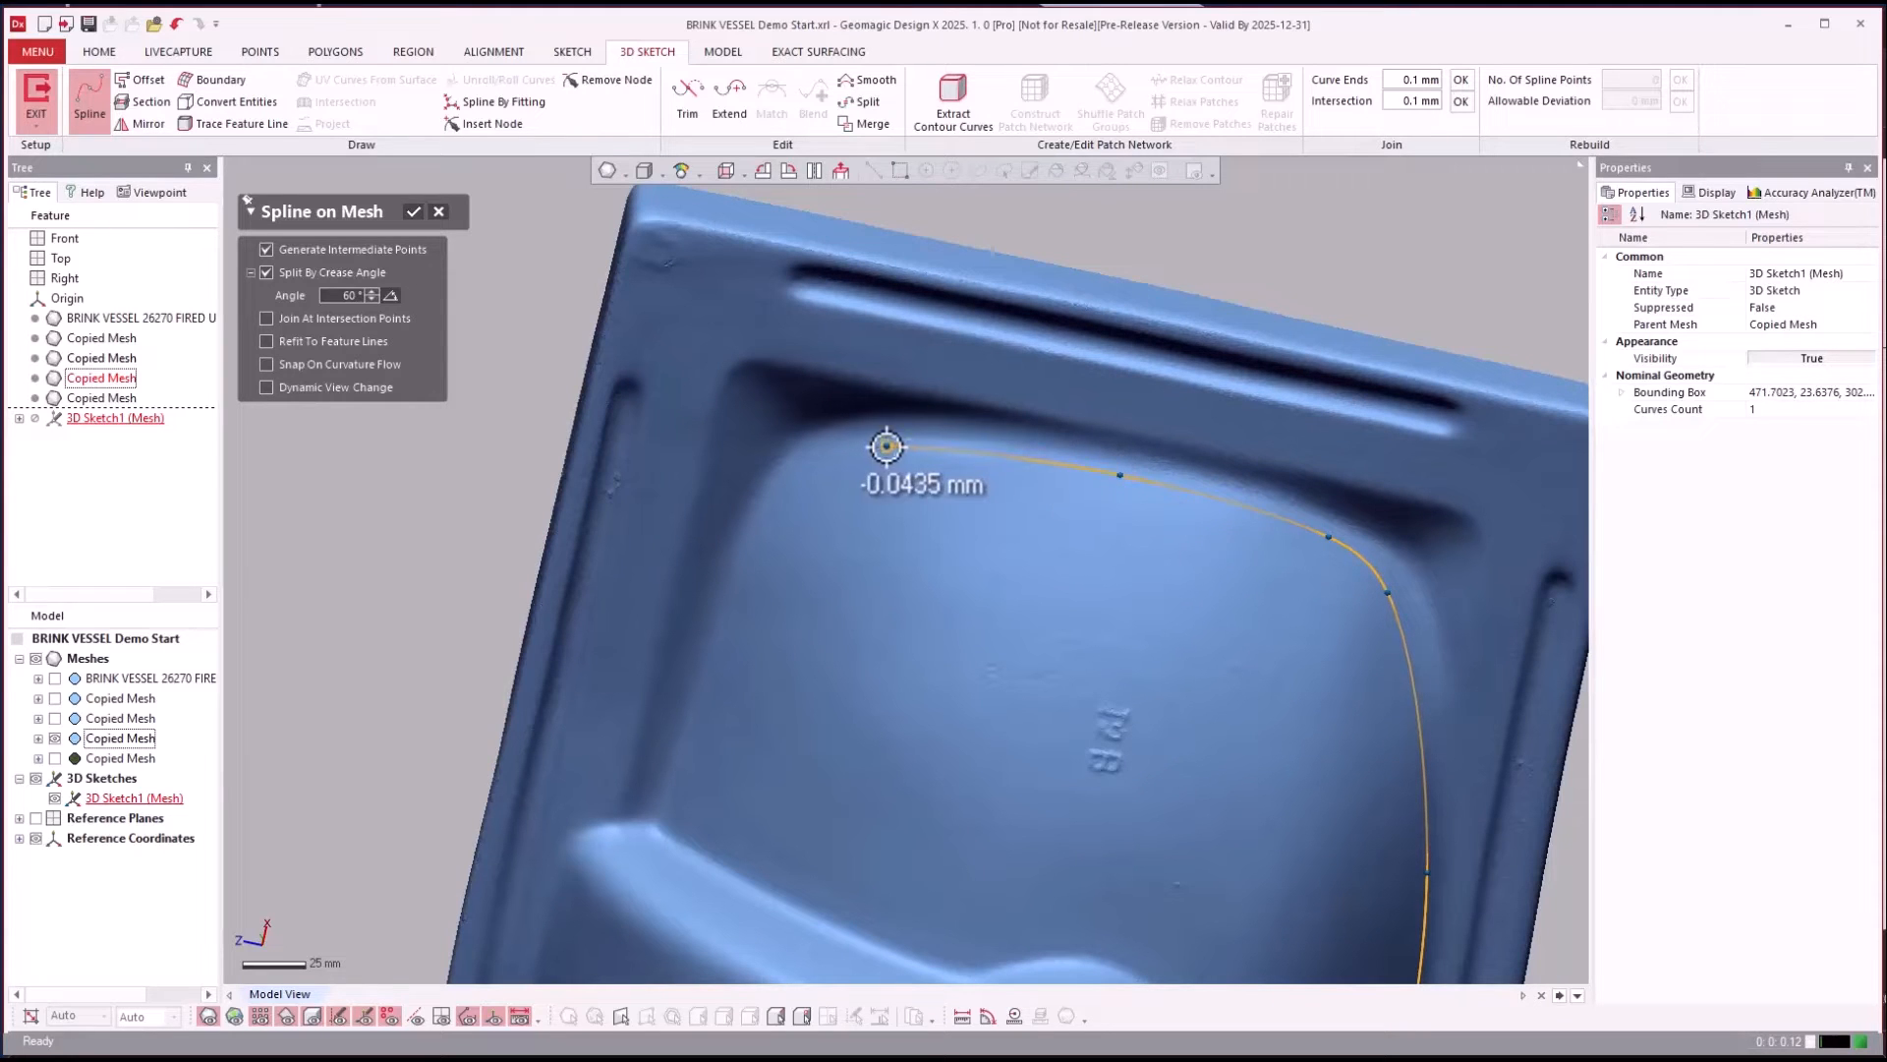
click(799, 467)
click(757, 553)
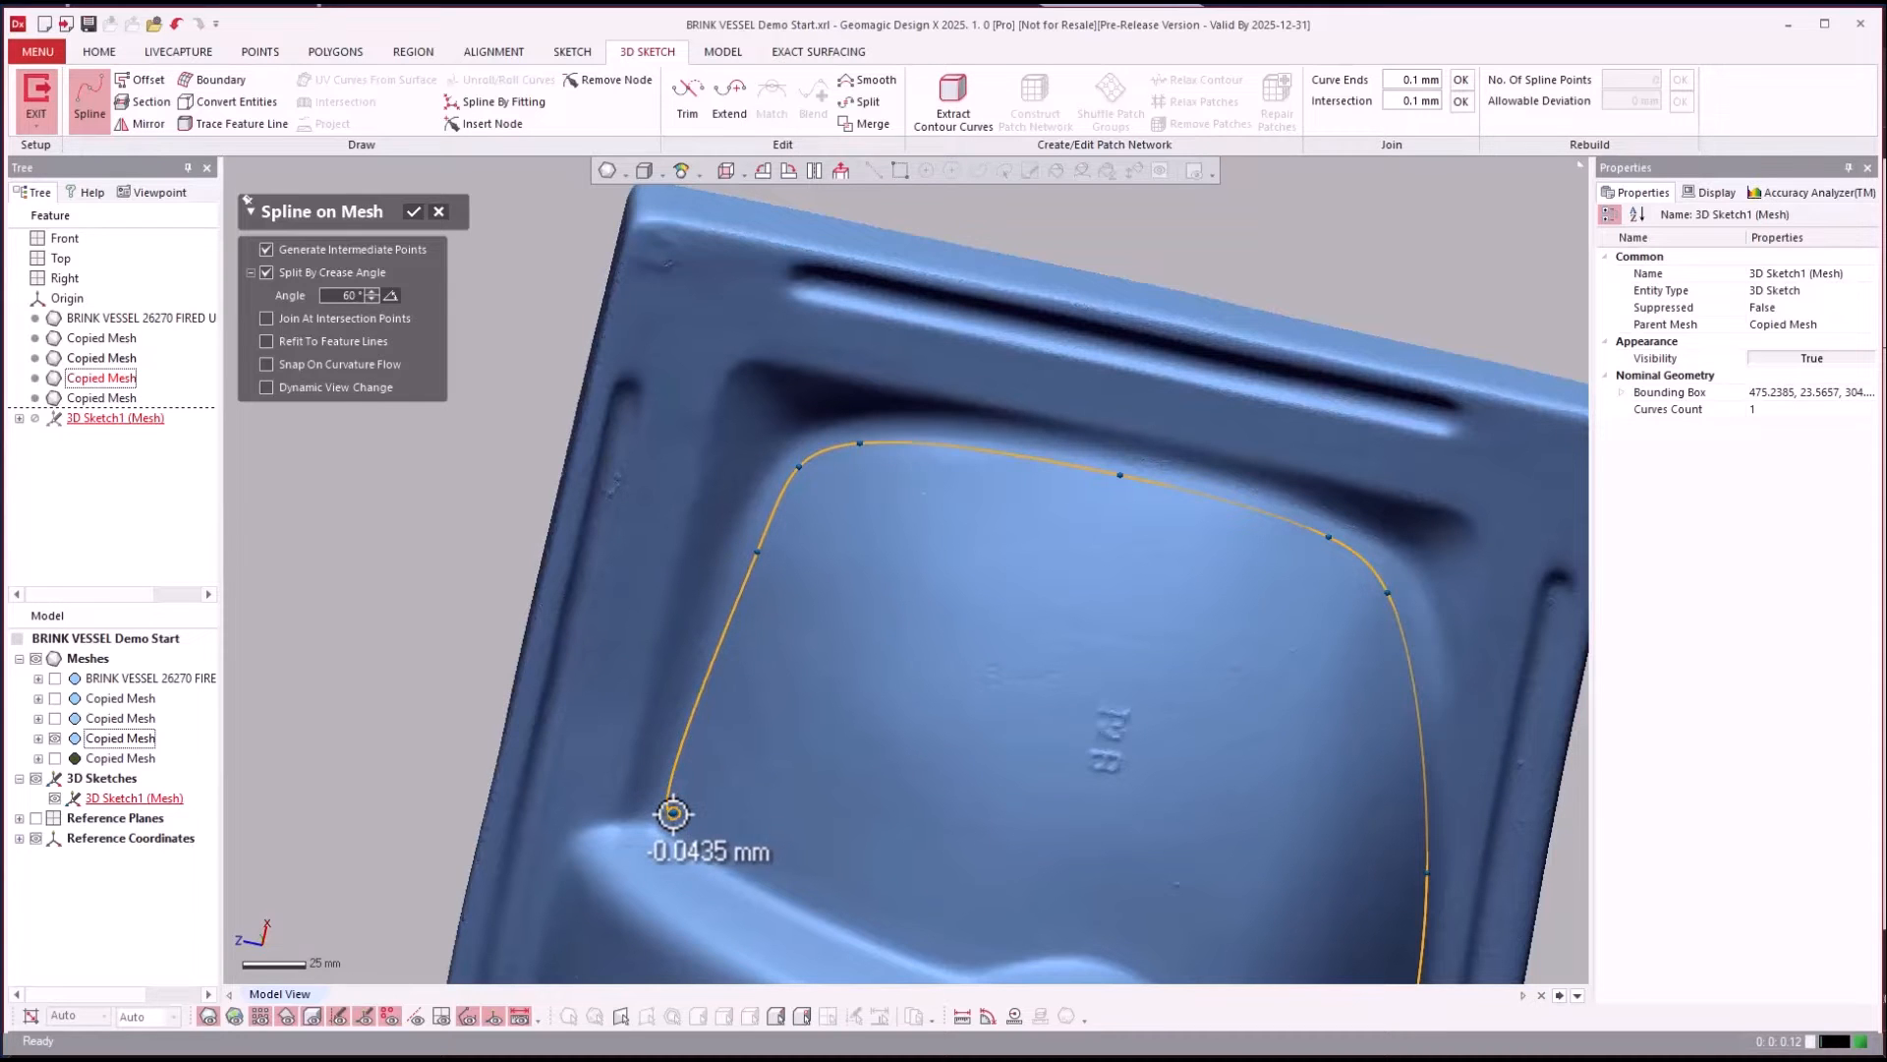
double_click(674, 814)
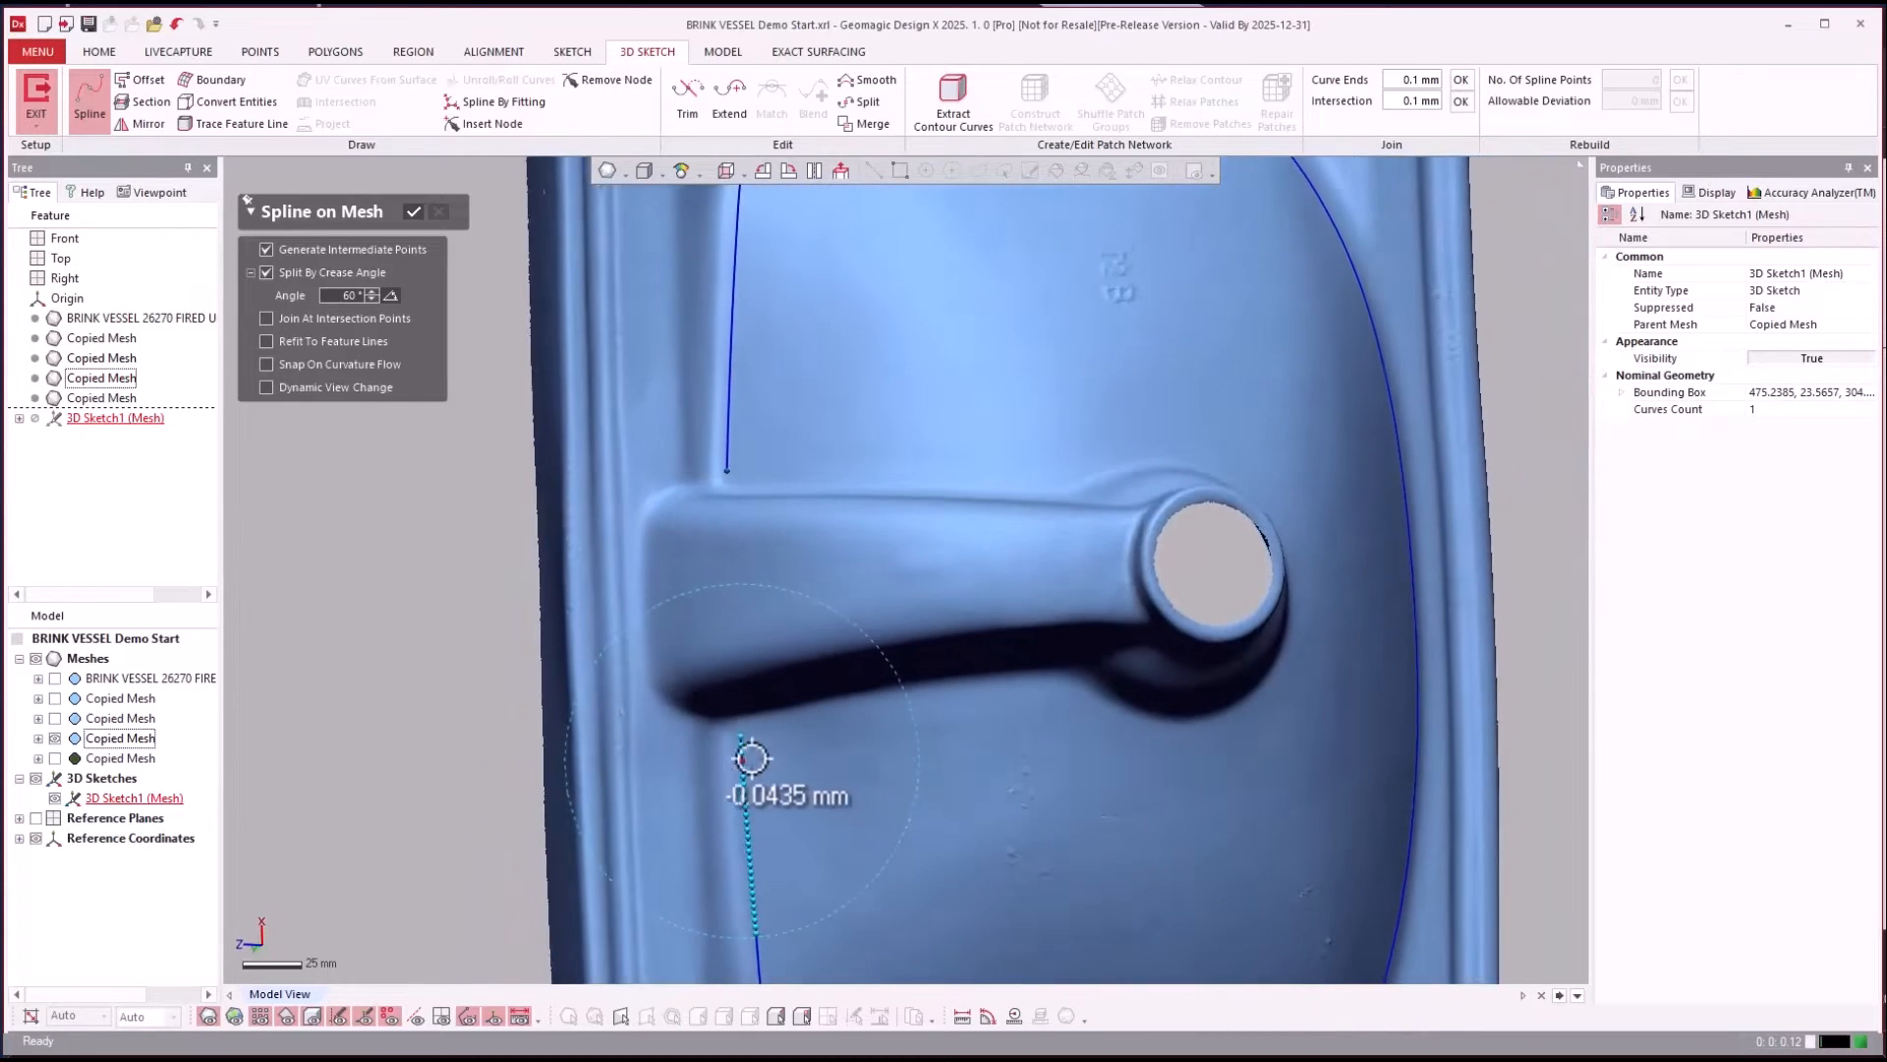
Draw a second spline around the overflow channel and drain collar, joining the two ends of the bowl-edge spline.
click(738, 733)
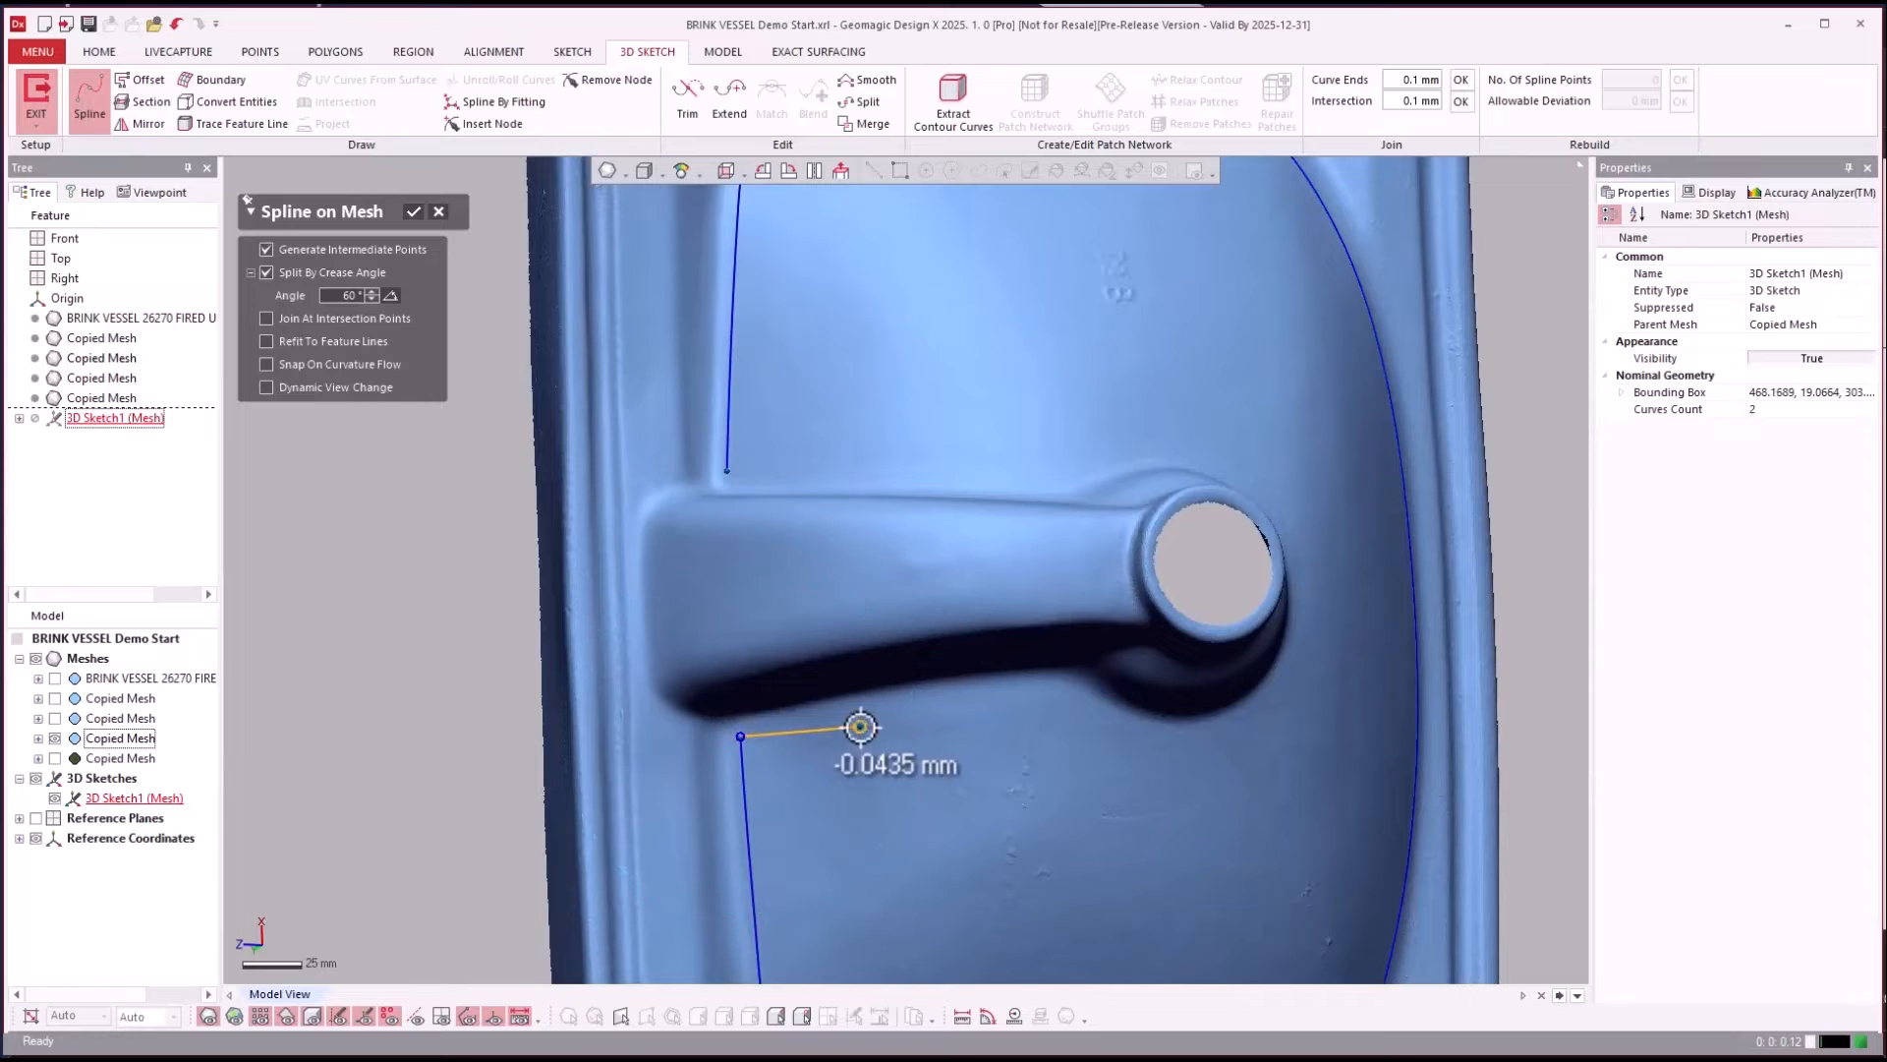
click(871, 711)
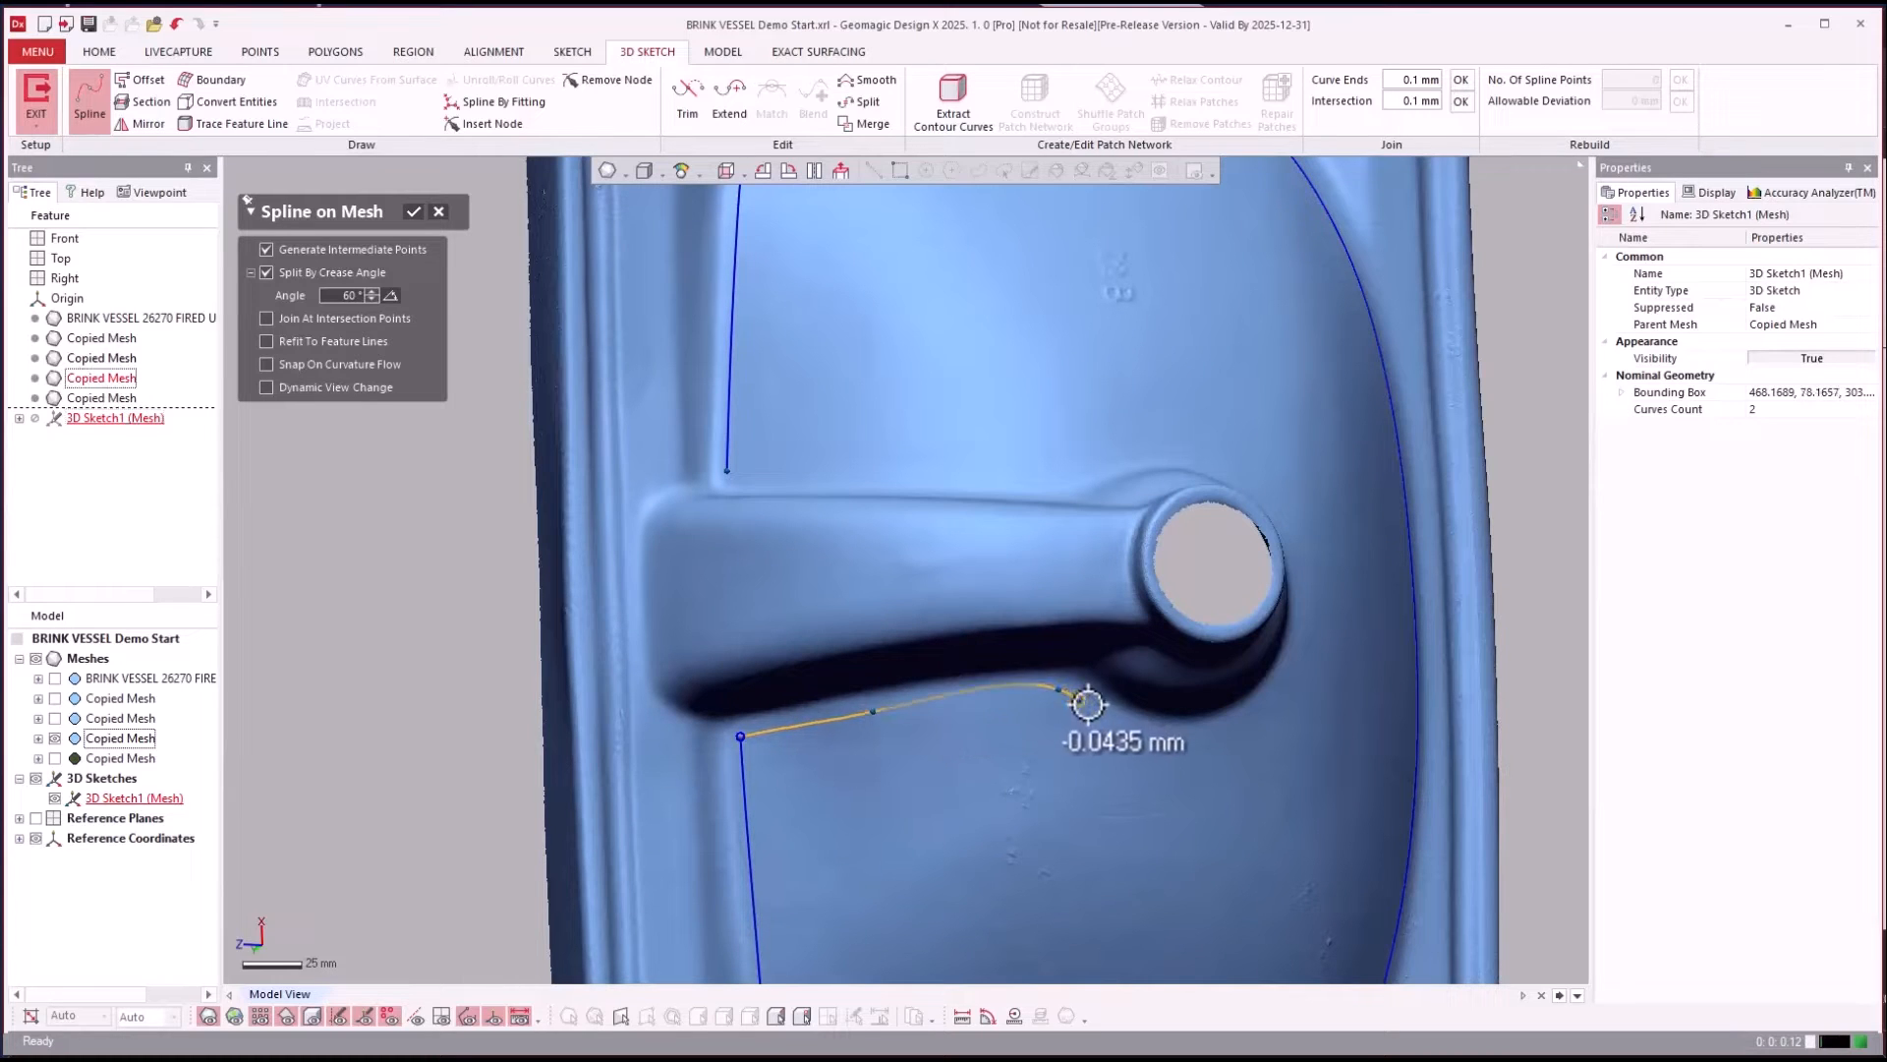
click(1119, 722)
click(1185, 741)
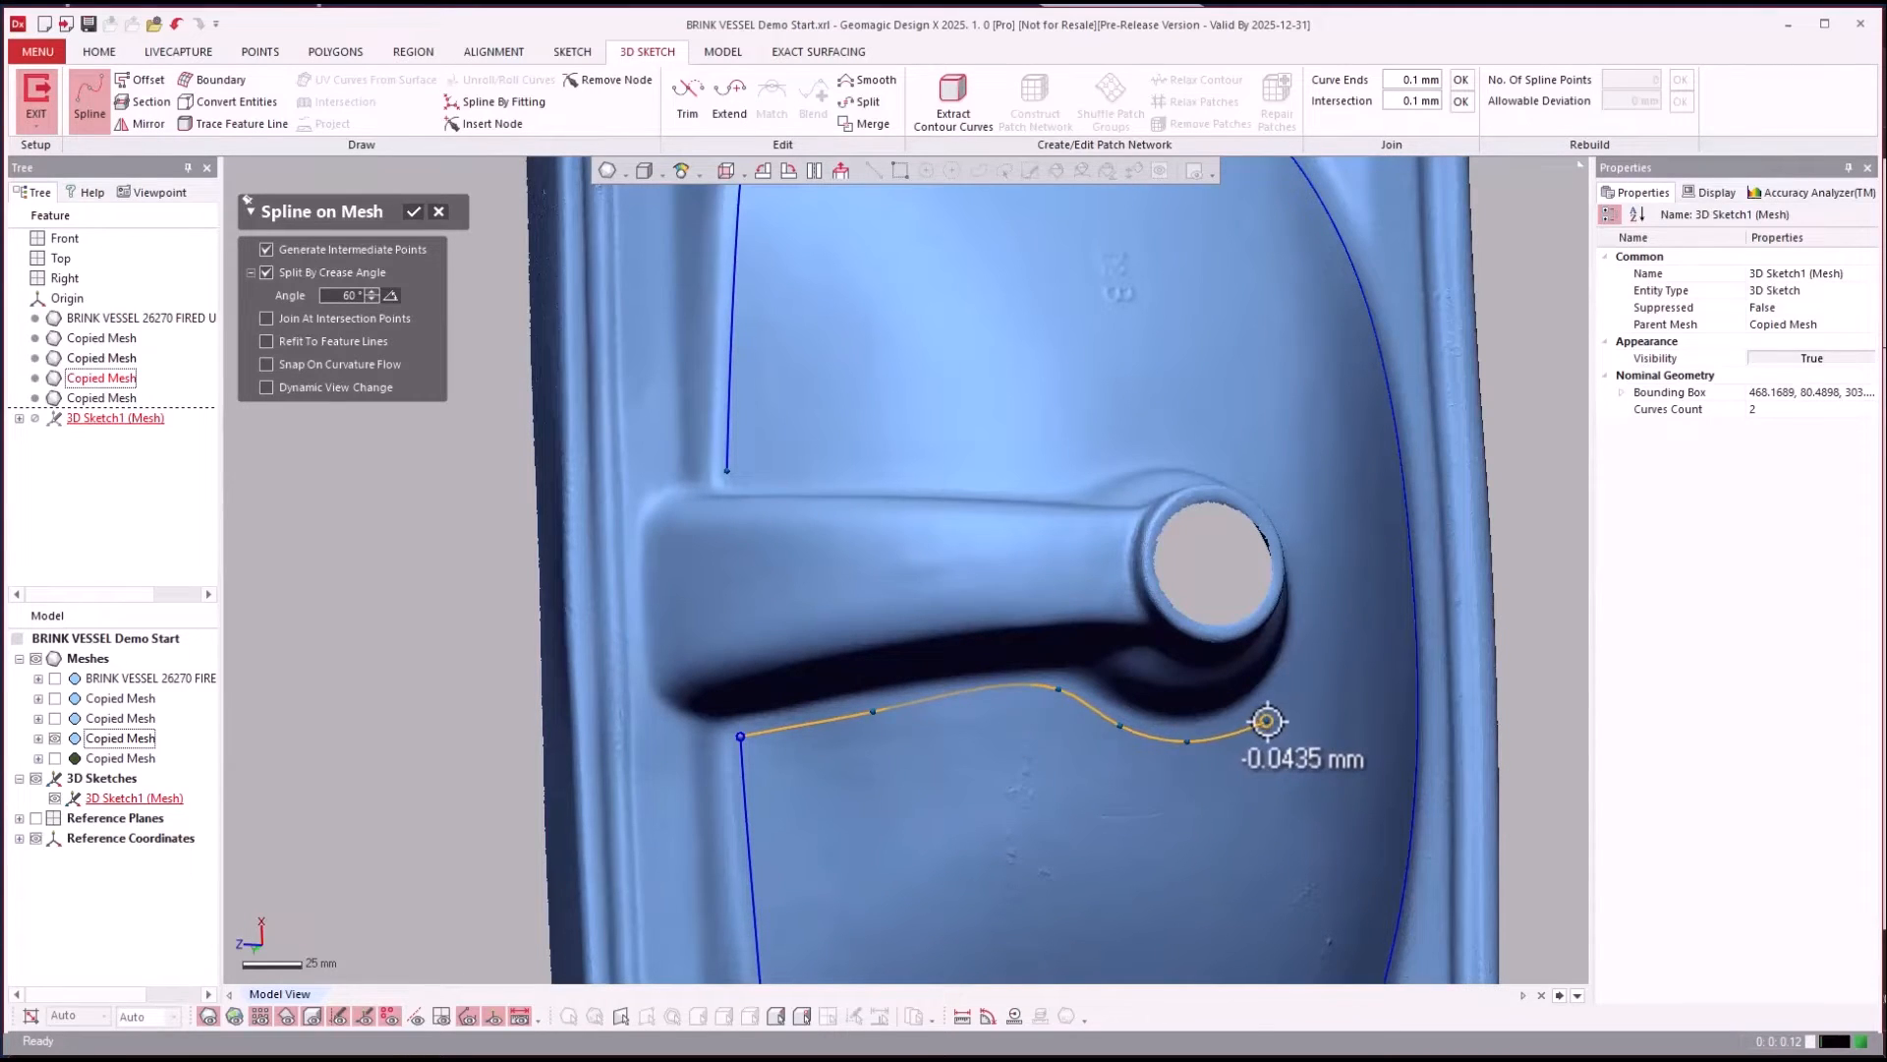
click(1268, 700)
right_drag(1268, 698, 1276, 654)
click(1265, 618)
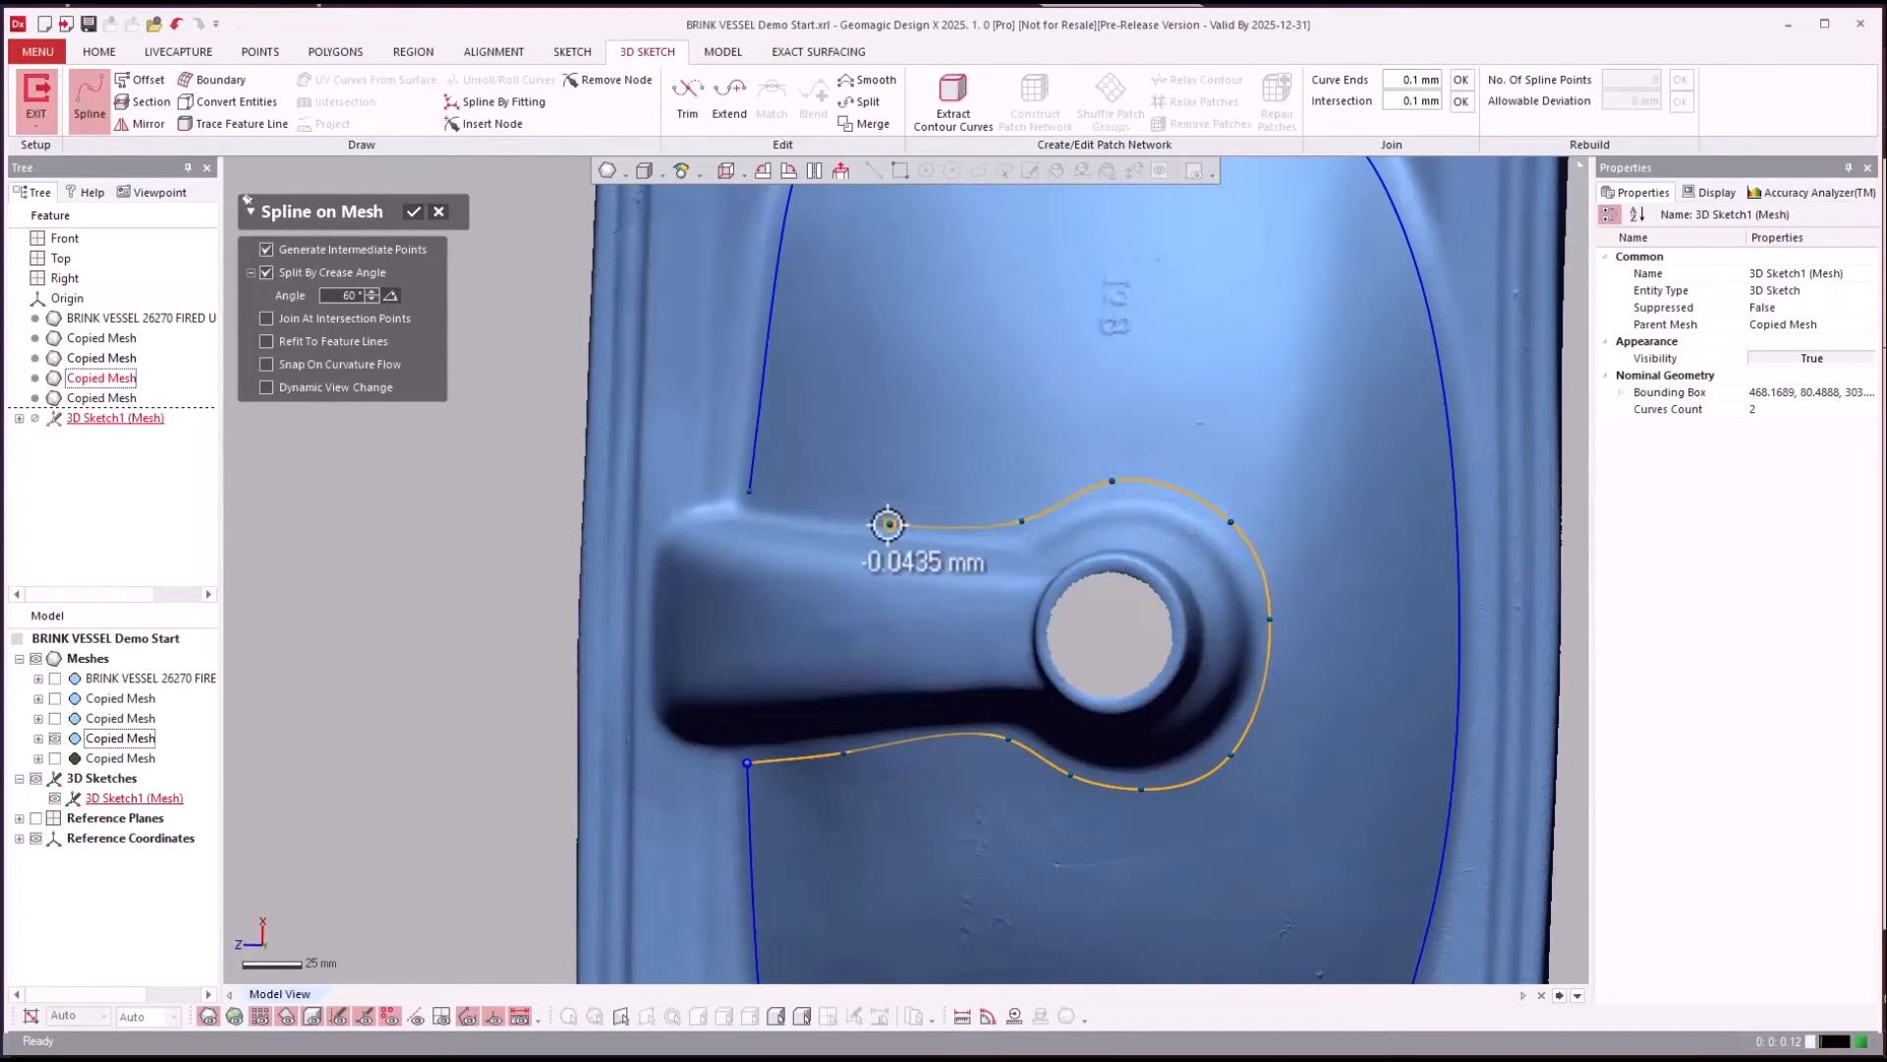
click(744, 497)
Check the closed spline outline from several angles, finish the Spline command and exit the 3D mesh sketch.
key(ctrl+0)
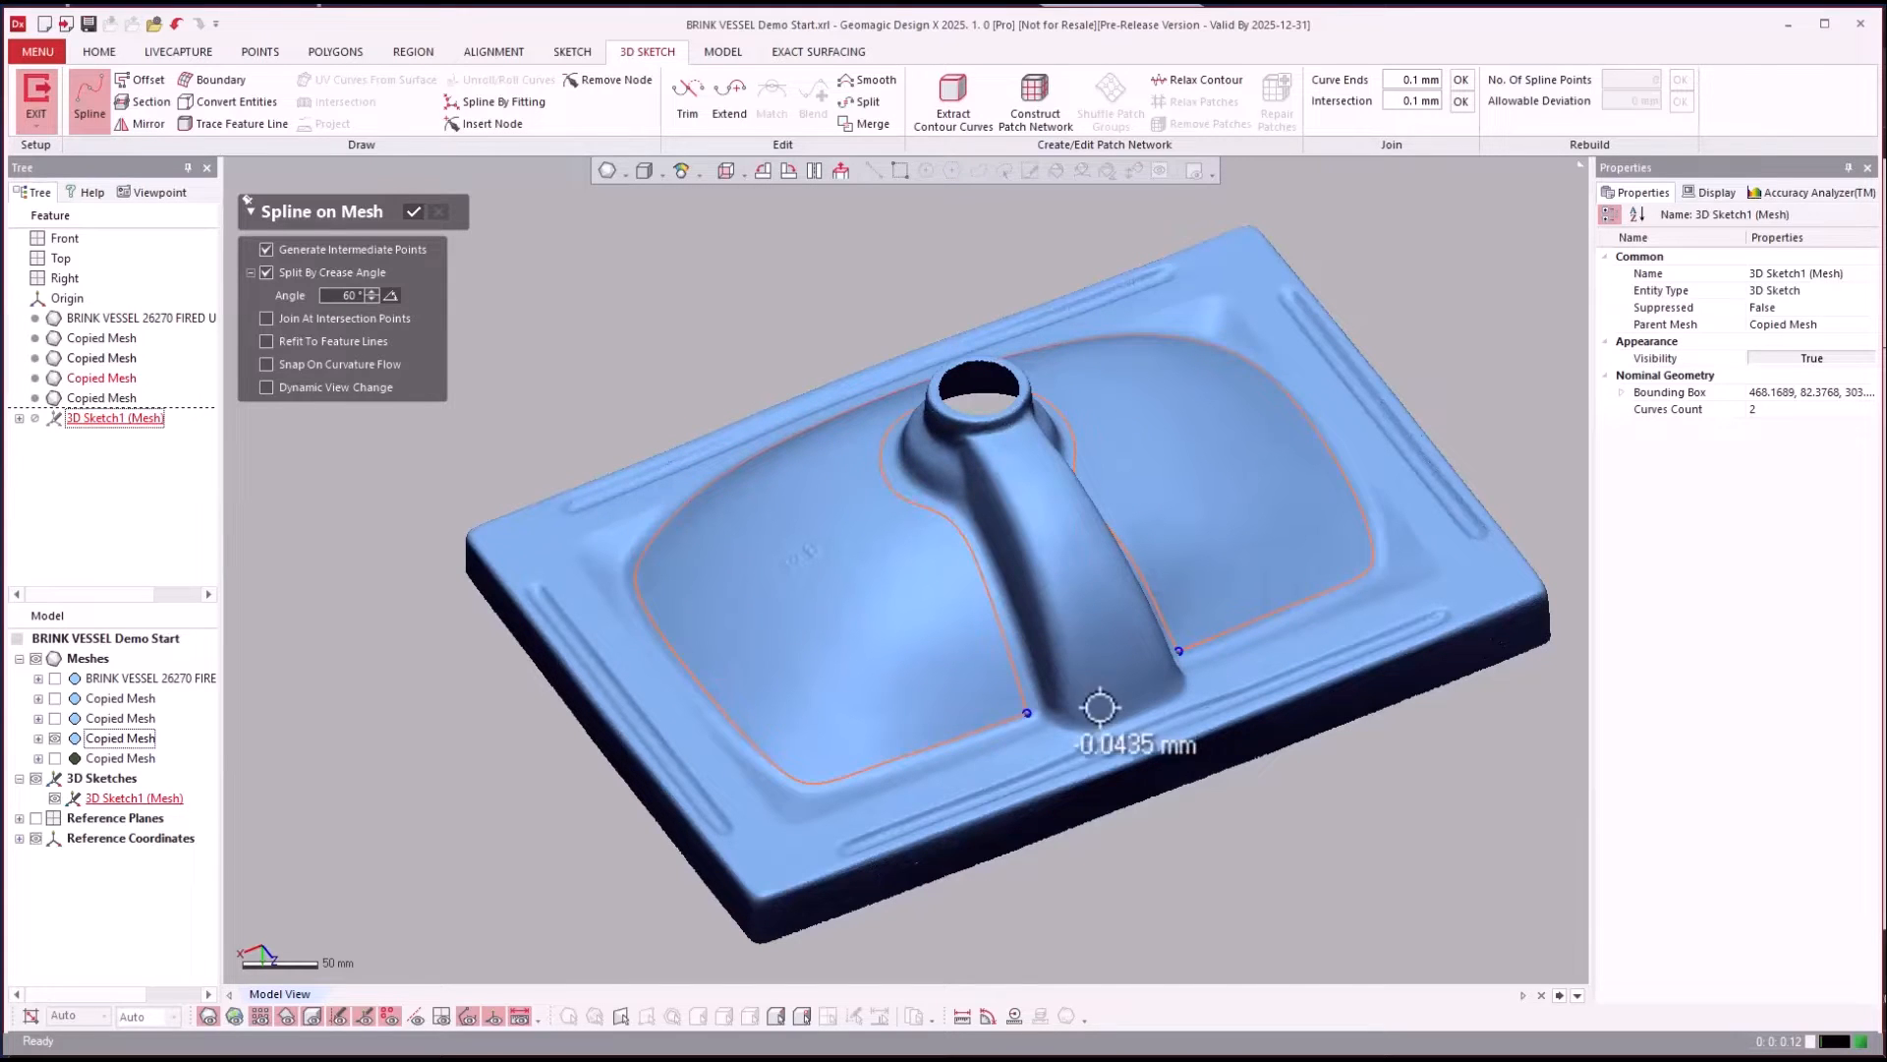
mouse_move(1101, 755)
right_down()
mouse_move(1086, 776)
mouse_move(456, 260)
right_up()
key(Escape)
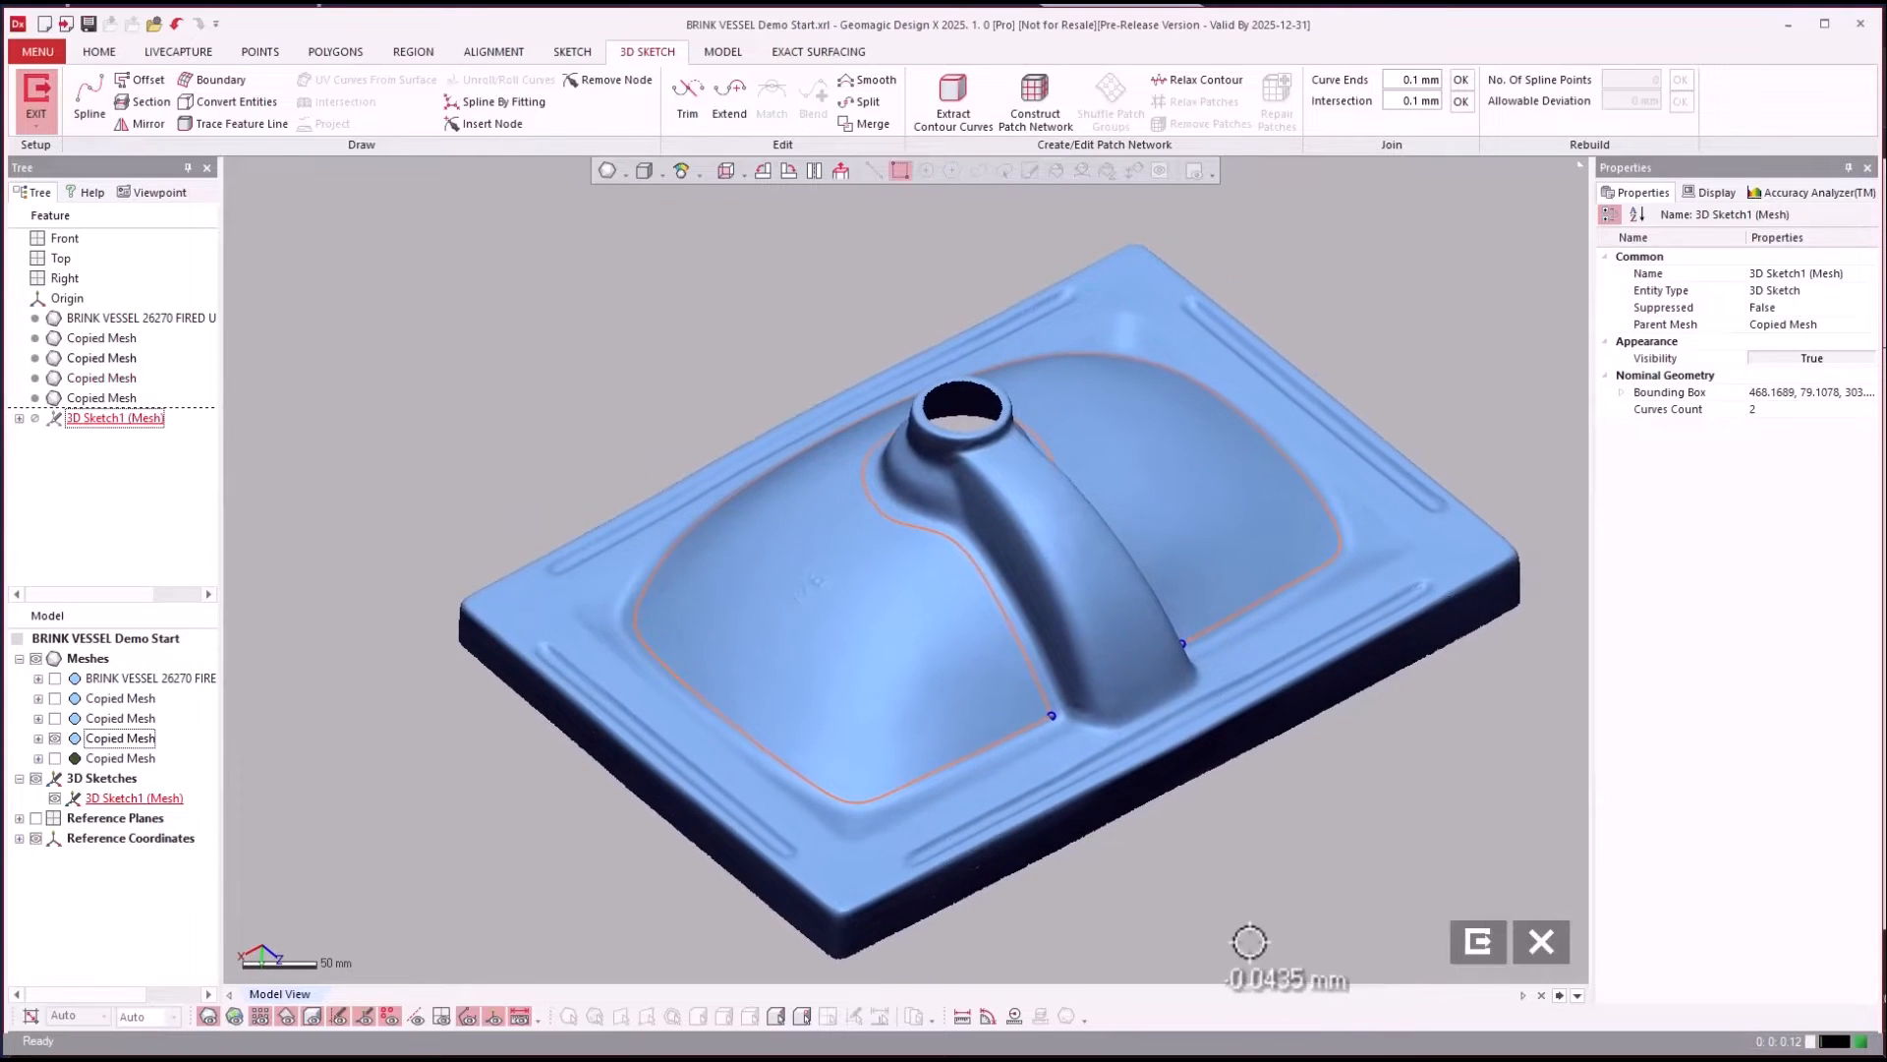
key(Escape)
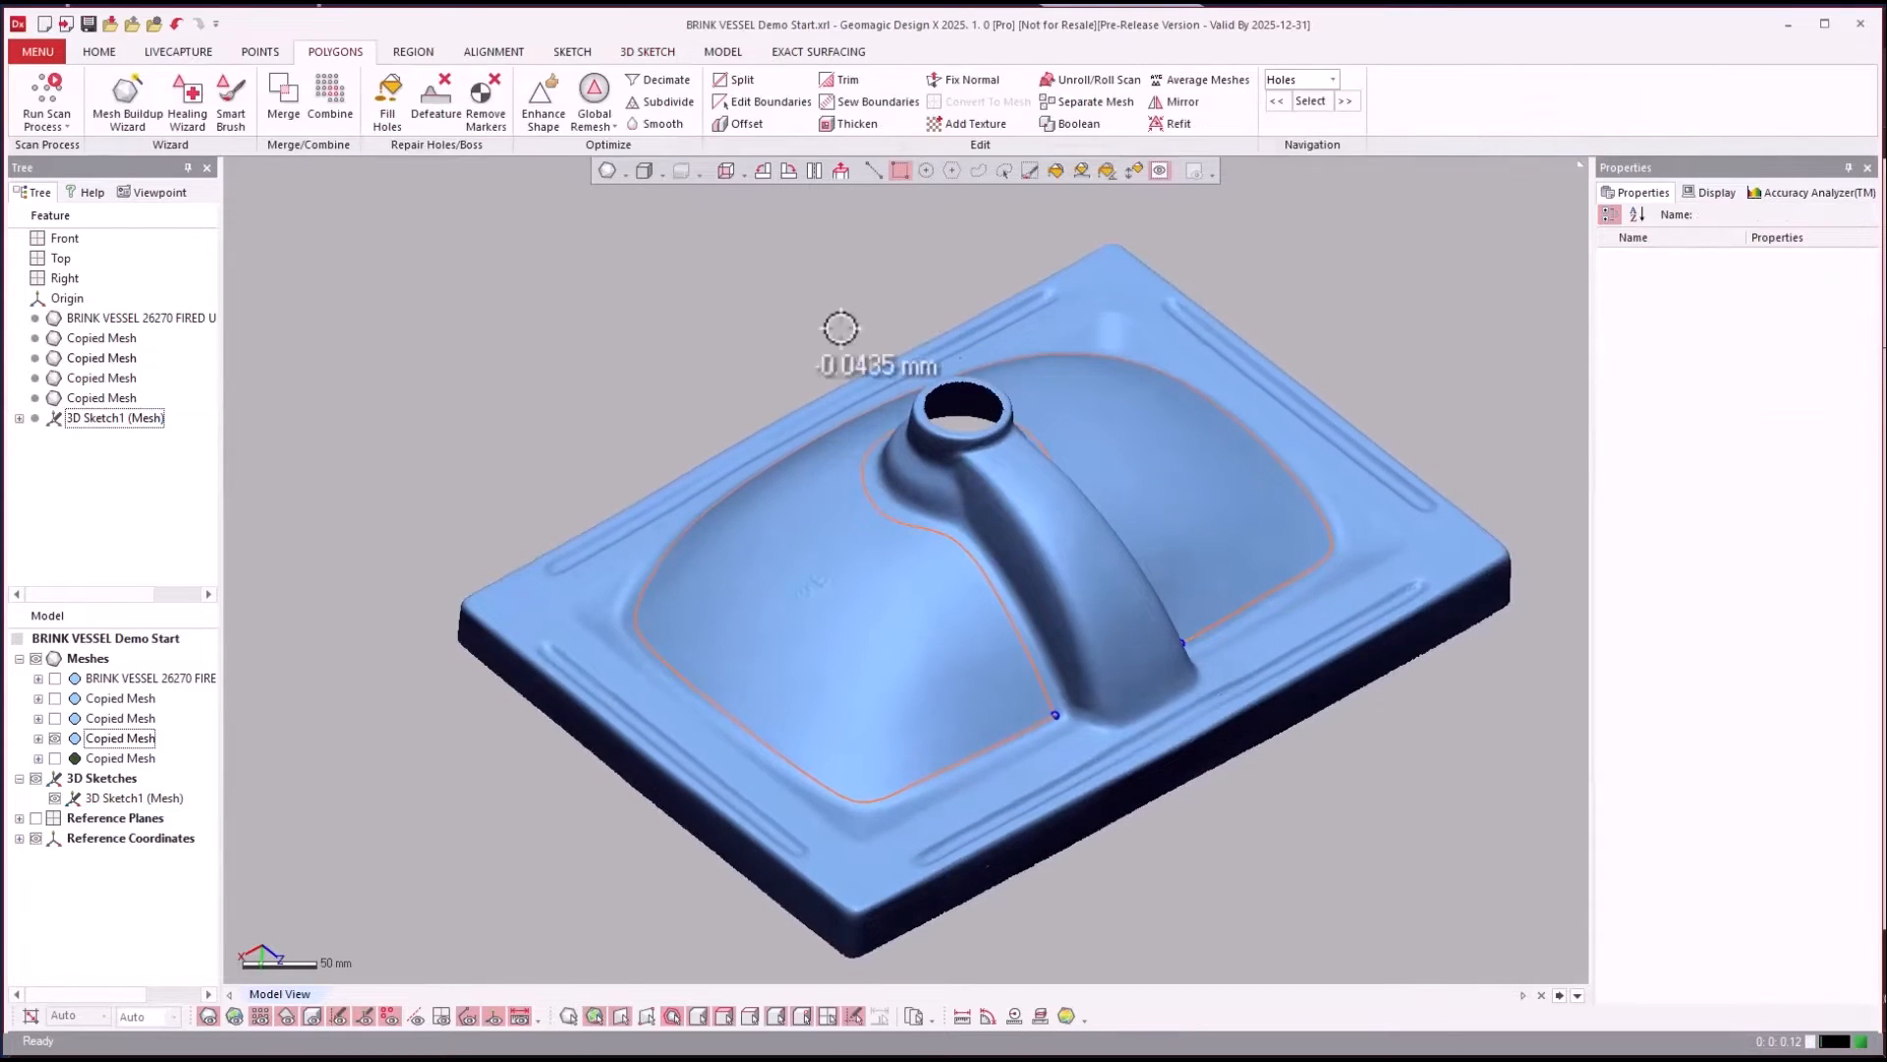
Set up a Trim of the displayed copied mesh By Curve, using both sketched splines, and proceed to the remaining-region stage.
right_drag(548, 350, 638, 304)
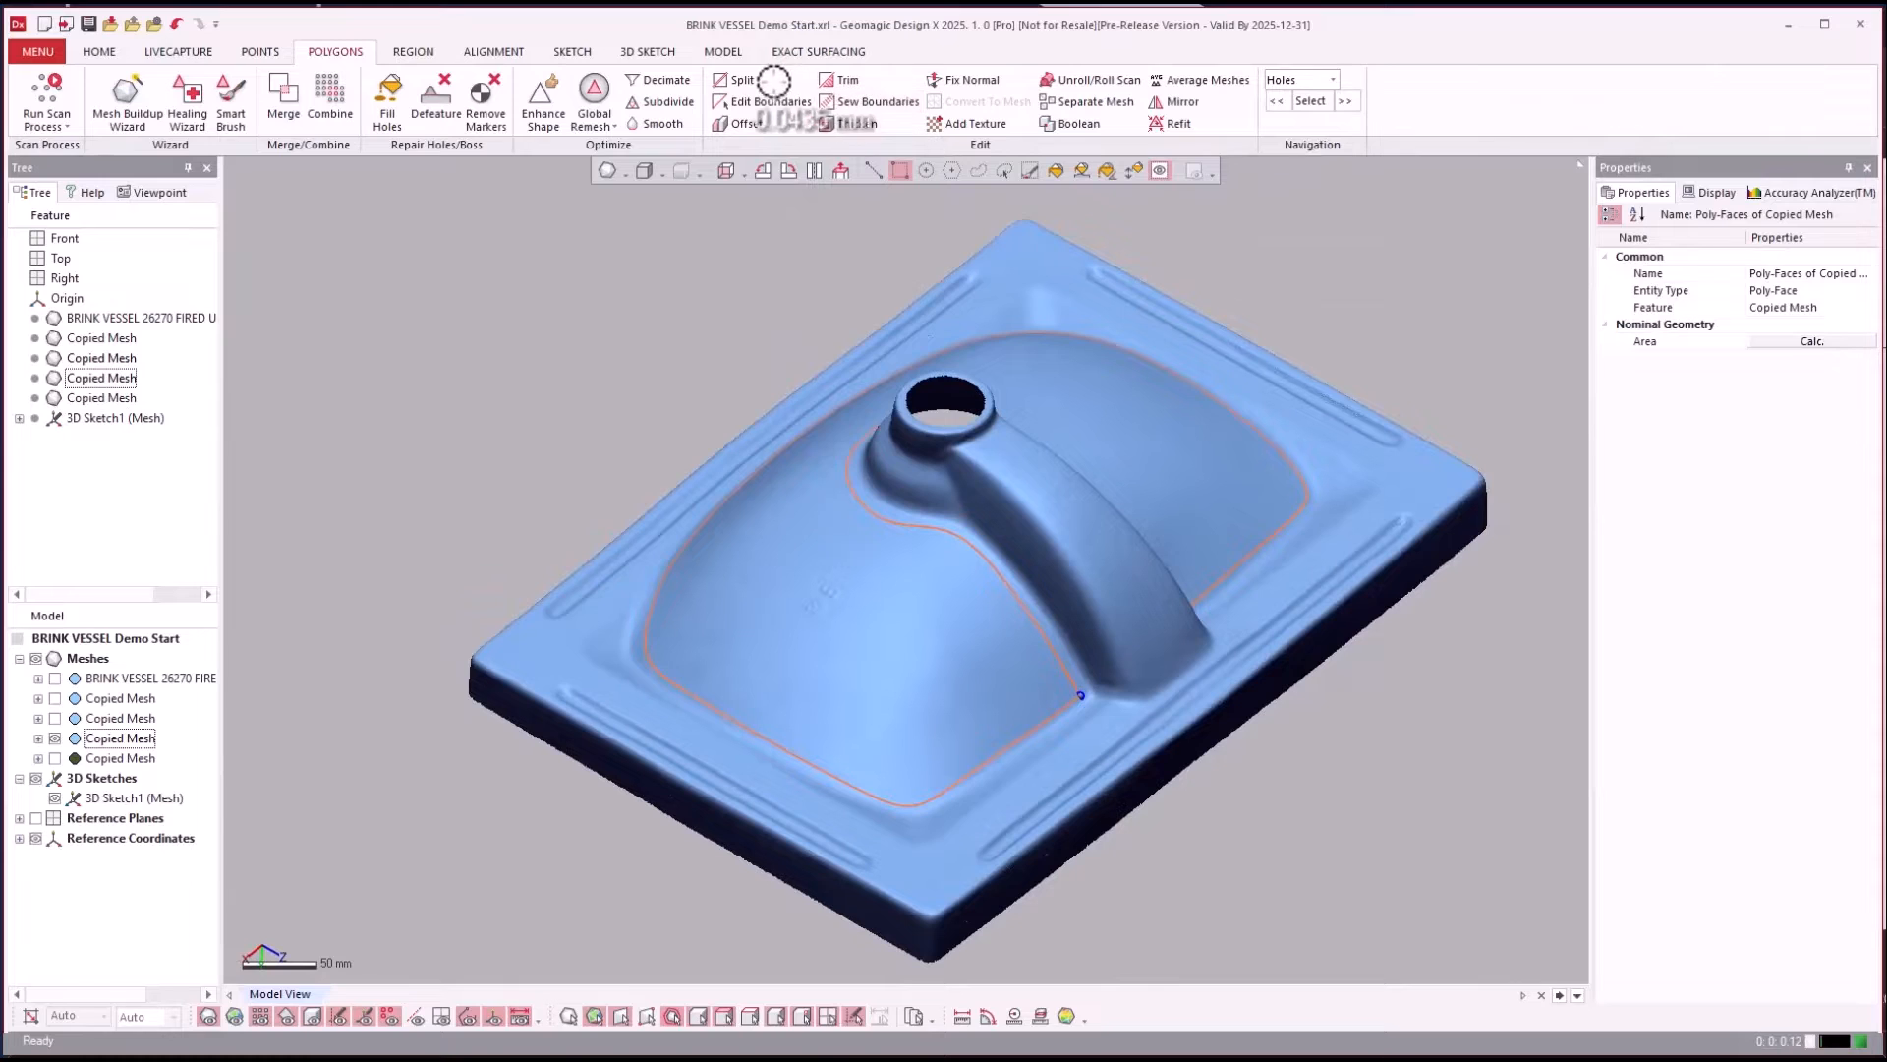
click(843, 80)
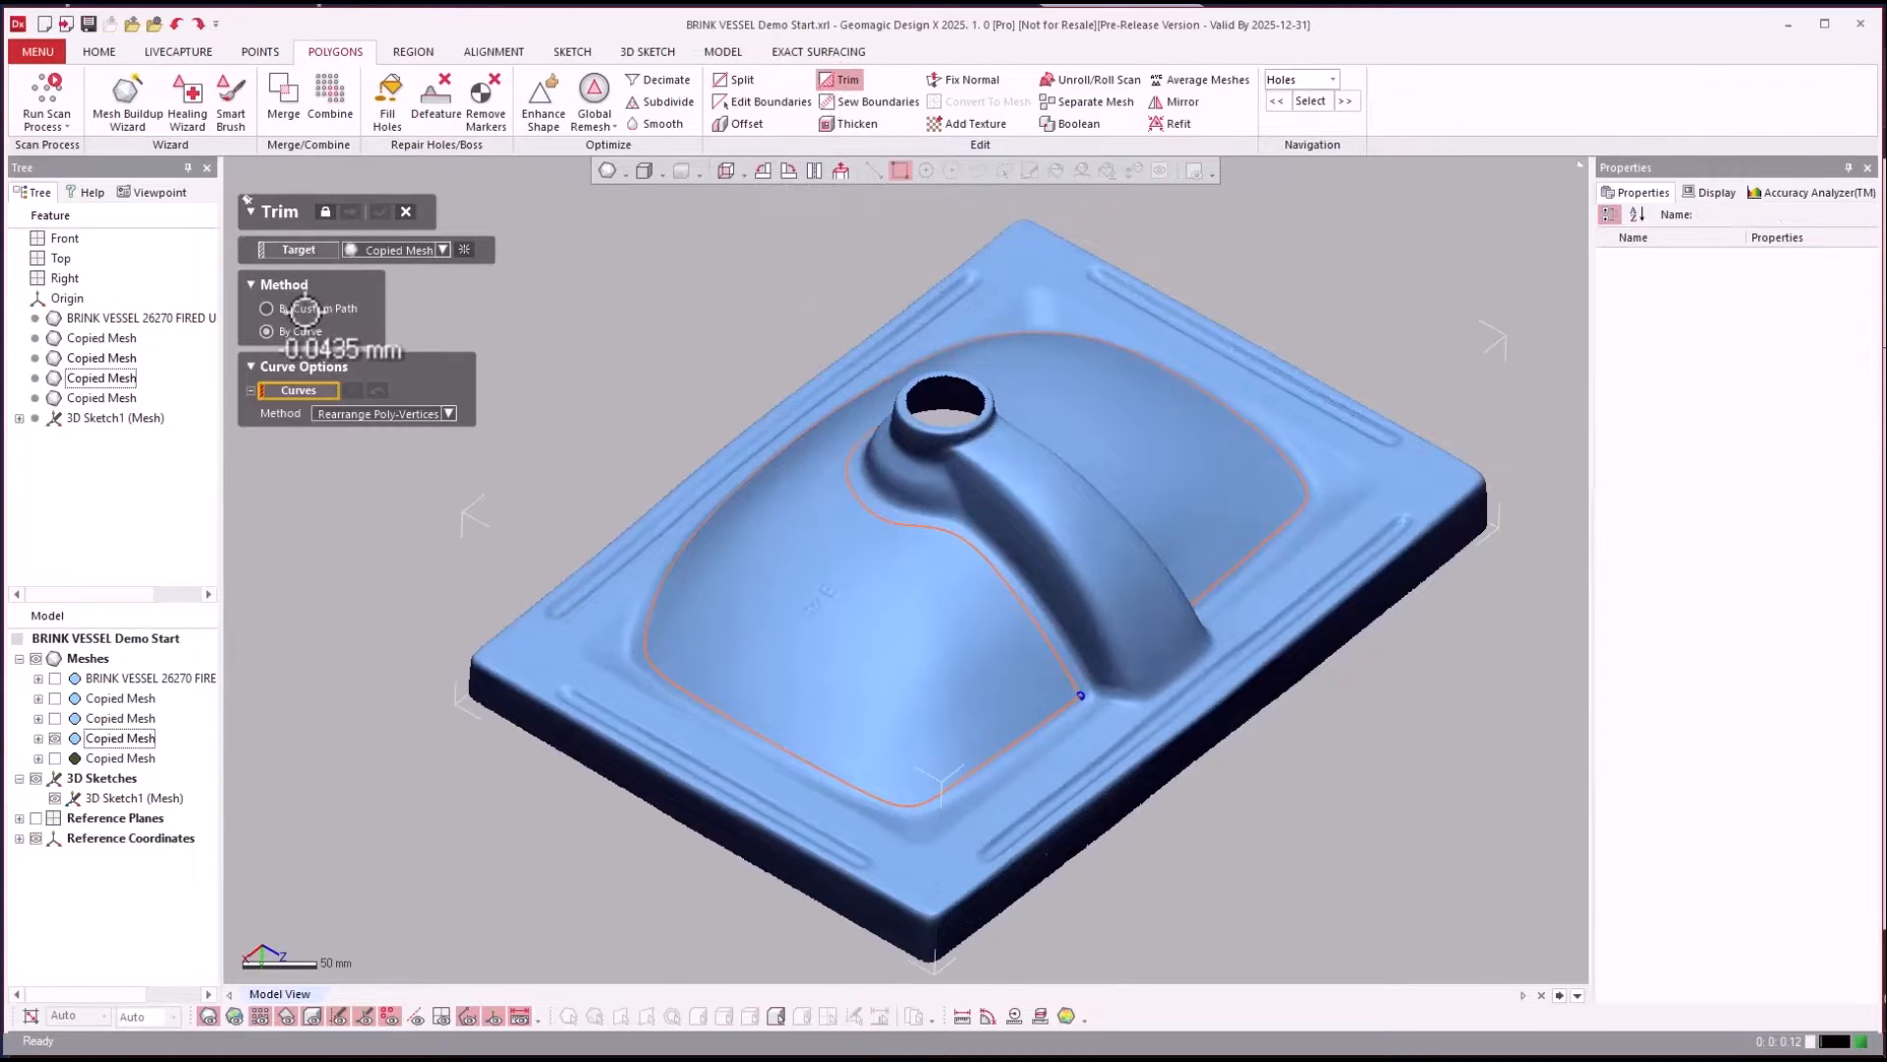
click(645, 652)
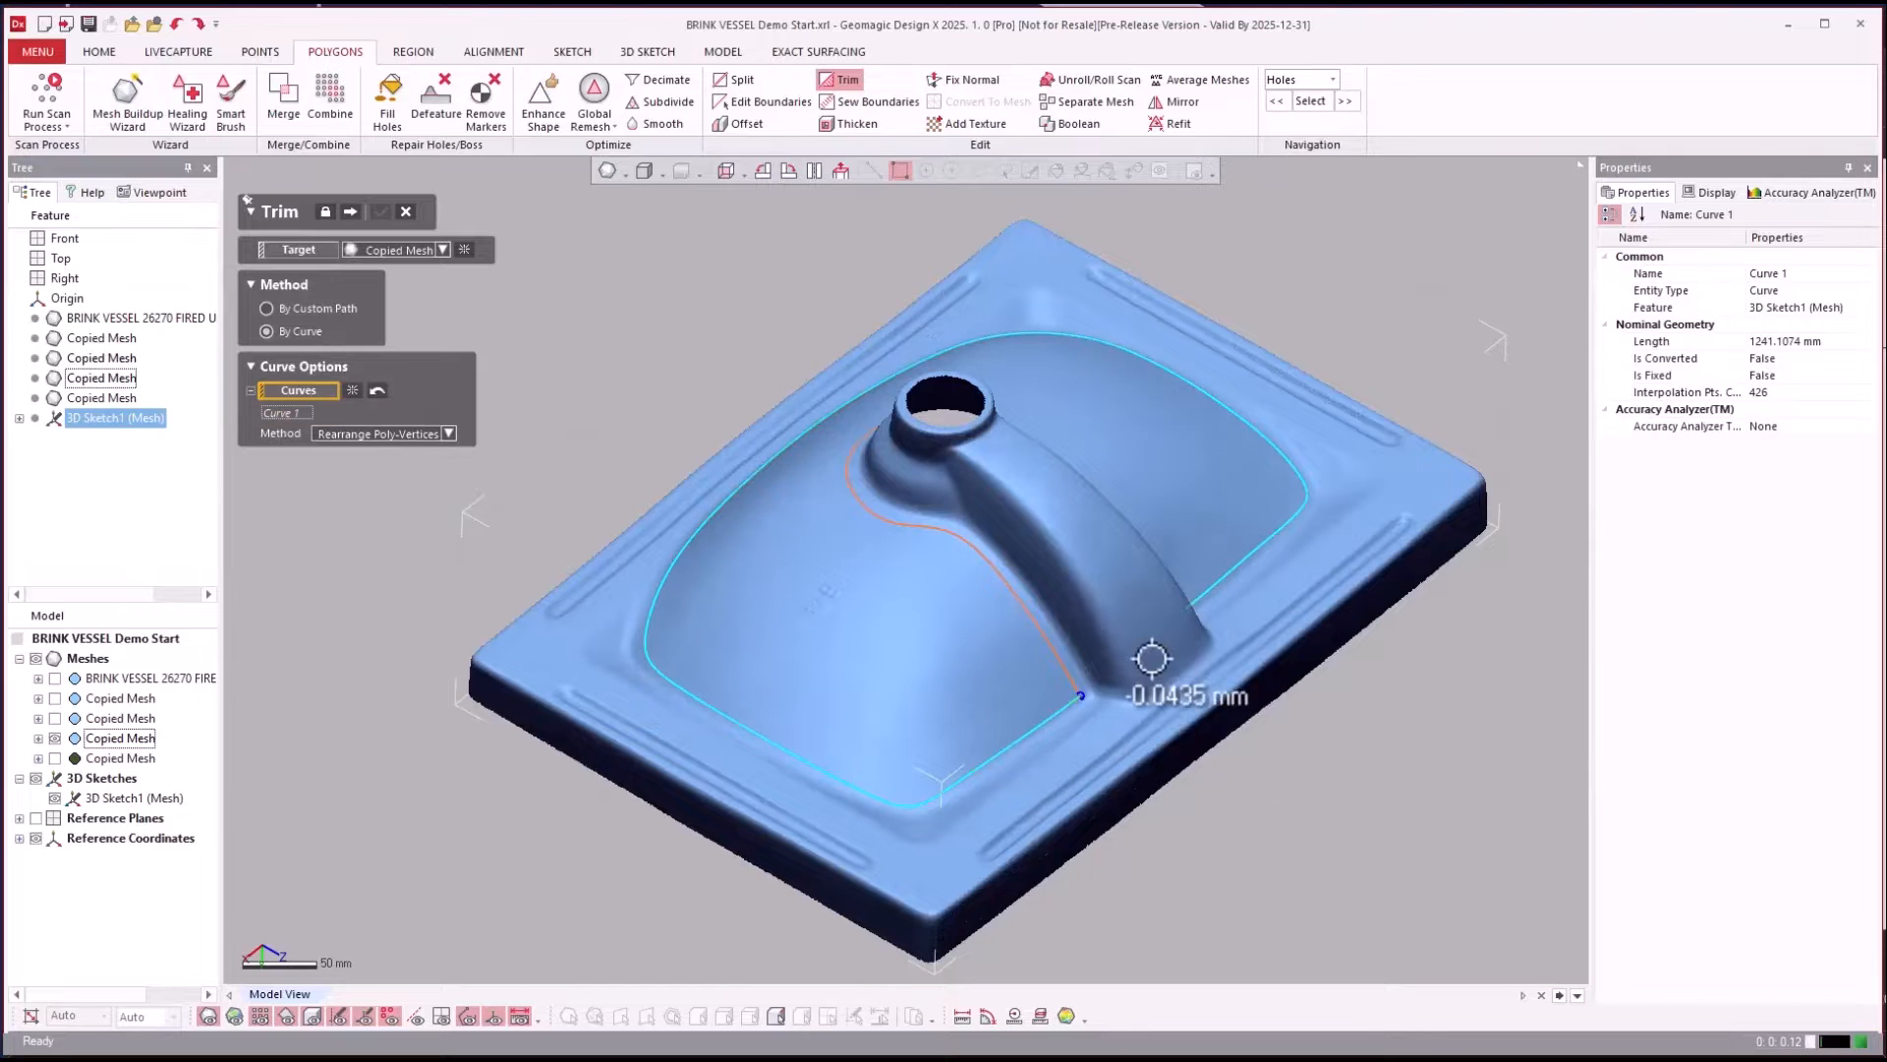
click(1064, 663)
right_drag(1209, 822, 442, 433)
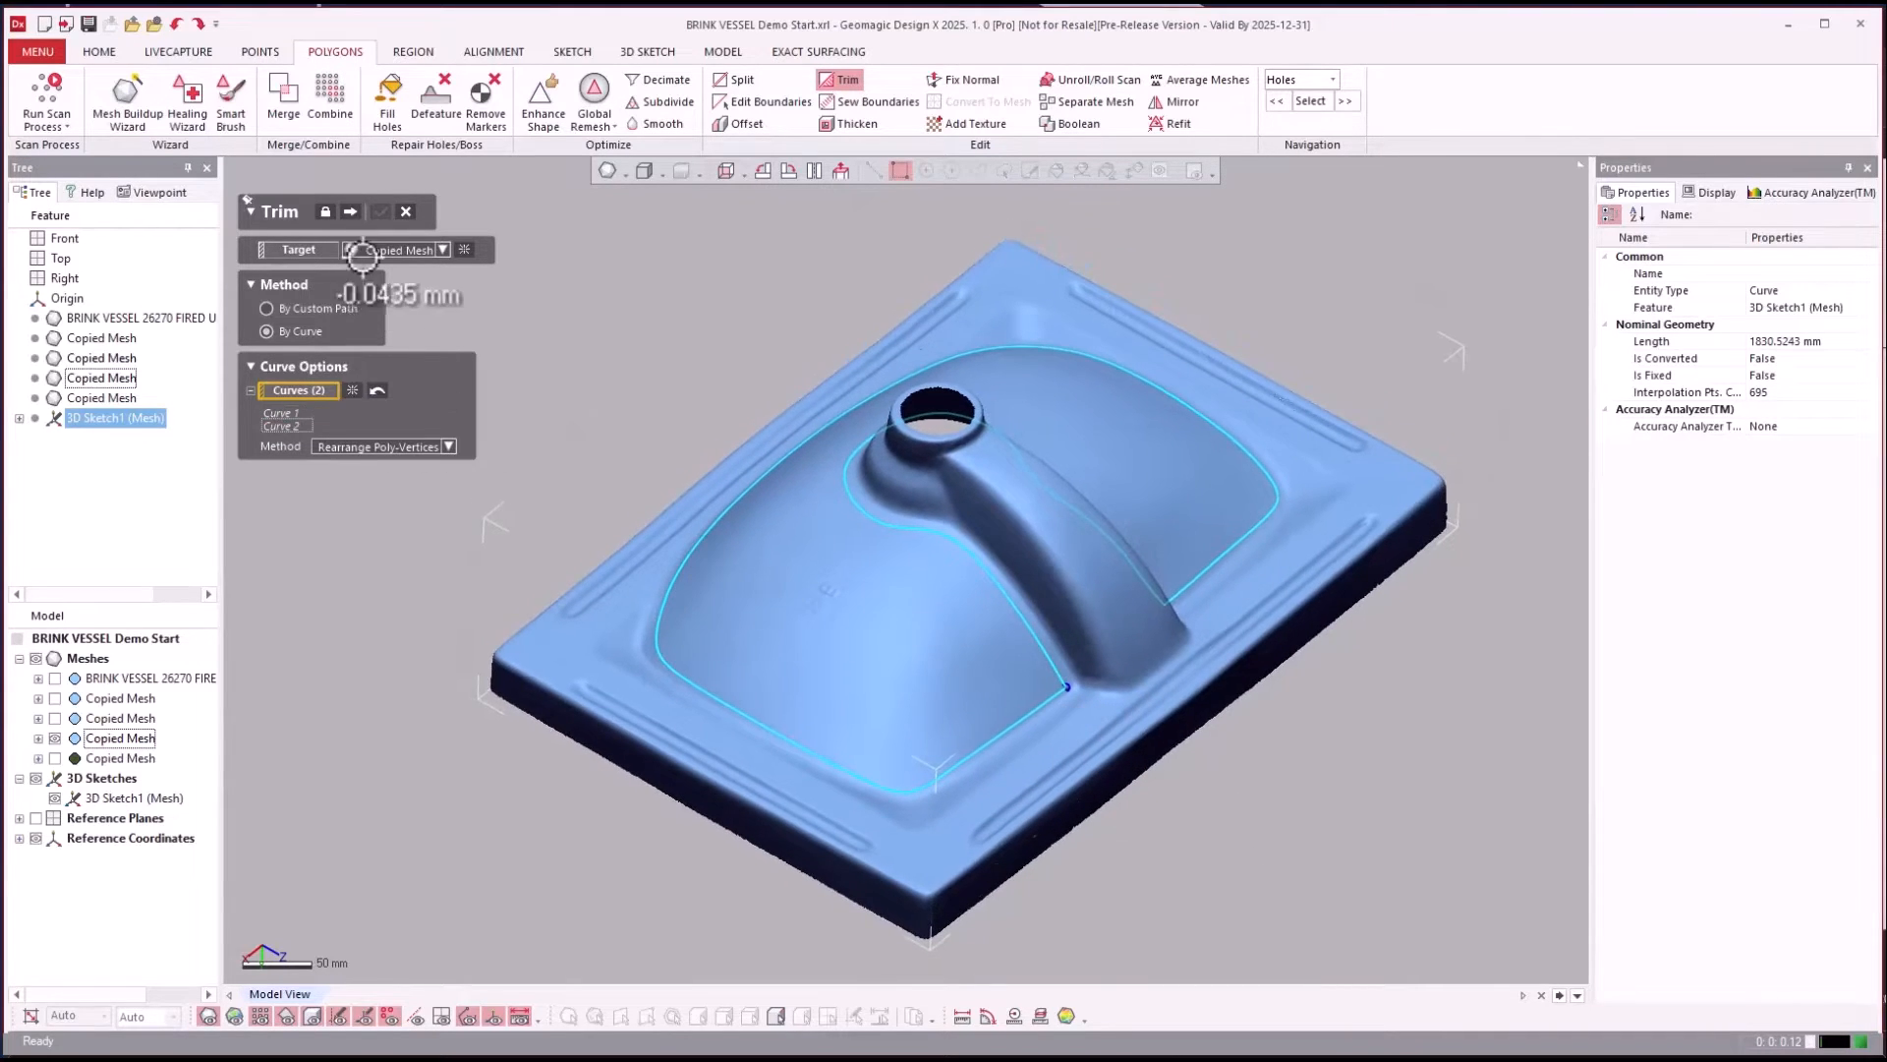
click(351, 208)
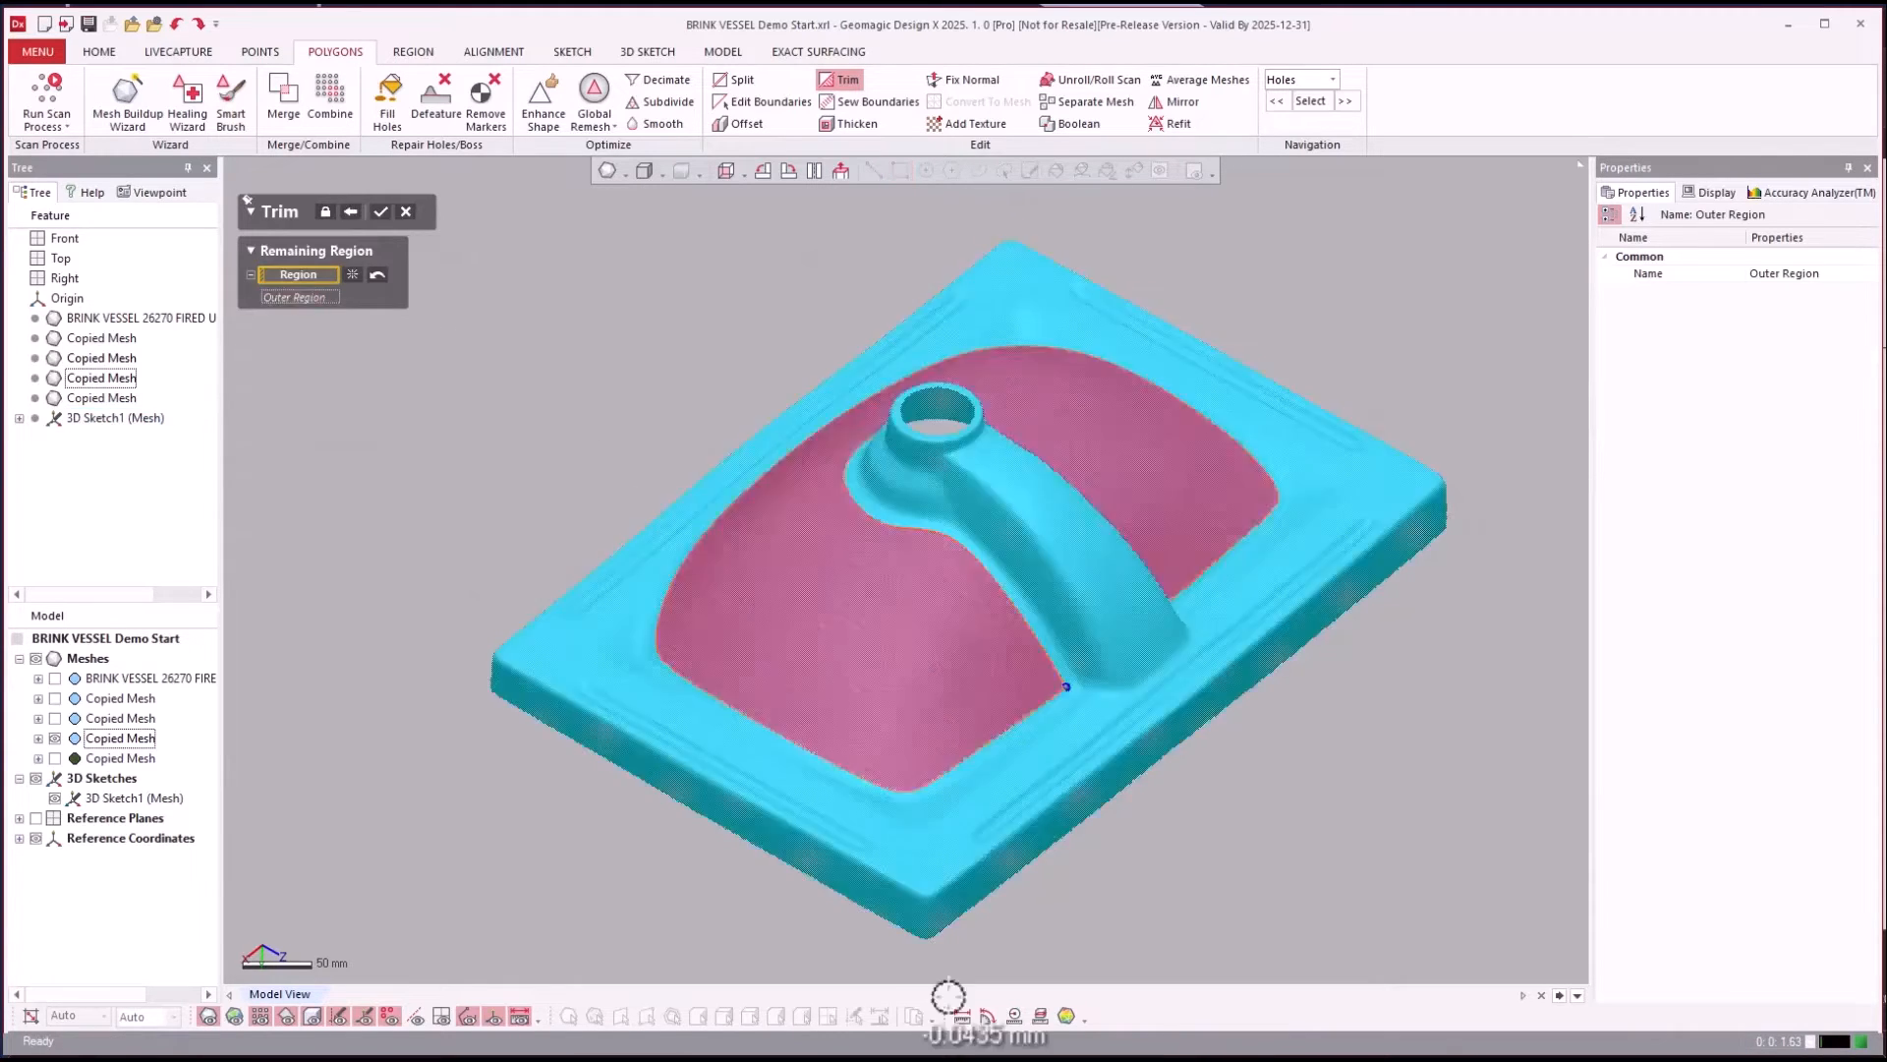
Keep only the Inner Region instead of the Outer Region, apply the trim, and hide the 3D mesh sketch.
click(1096, 749)
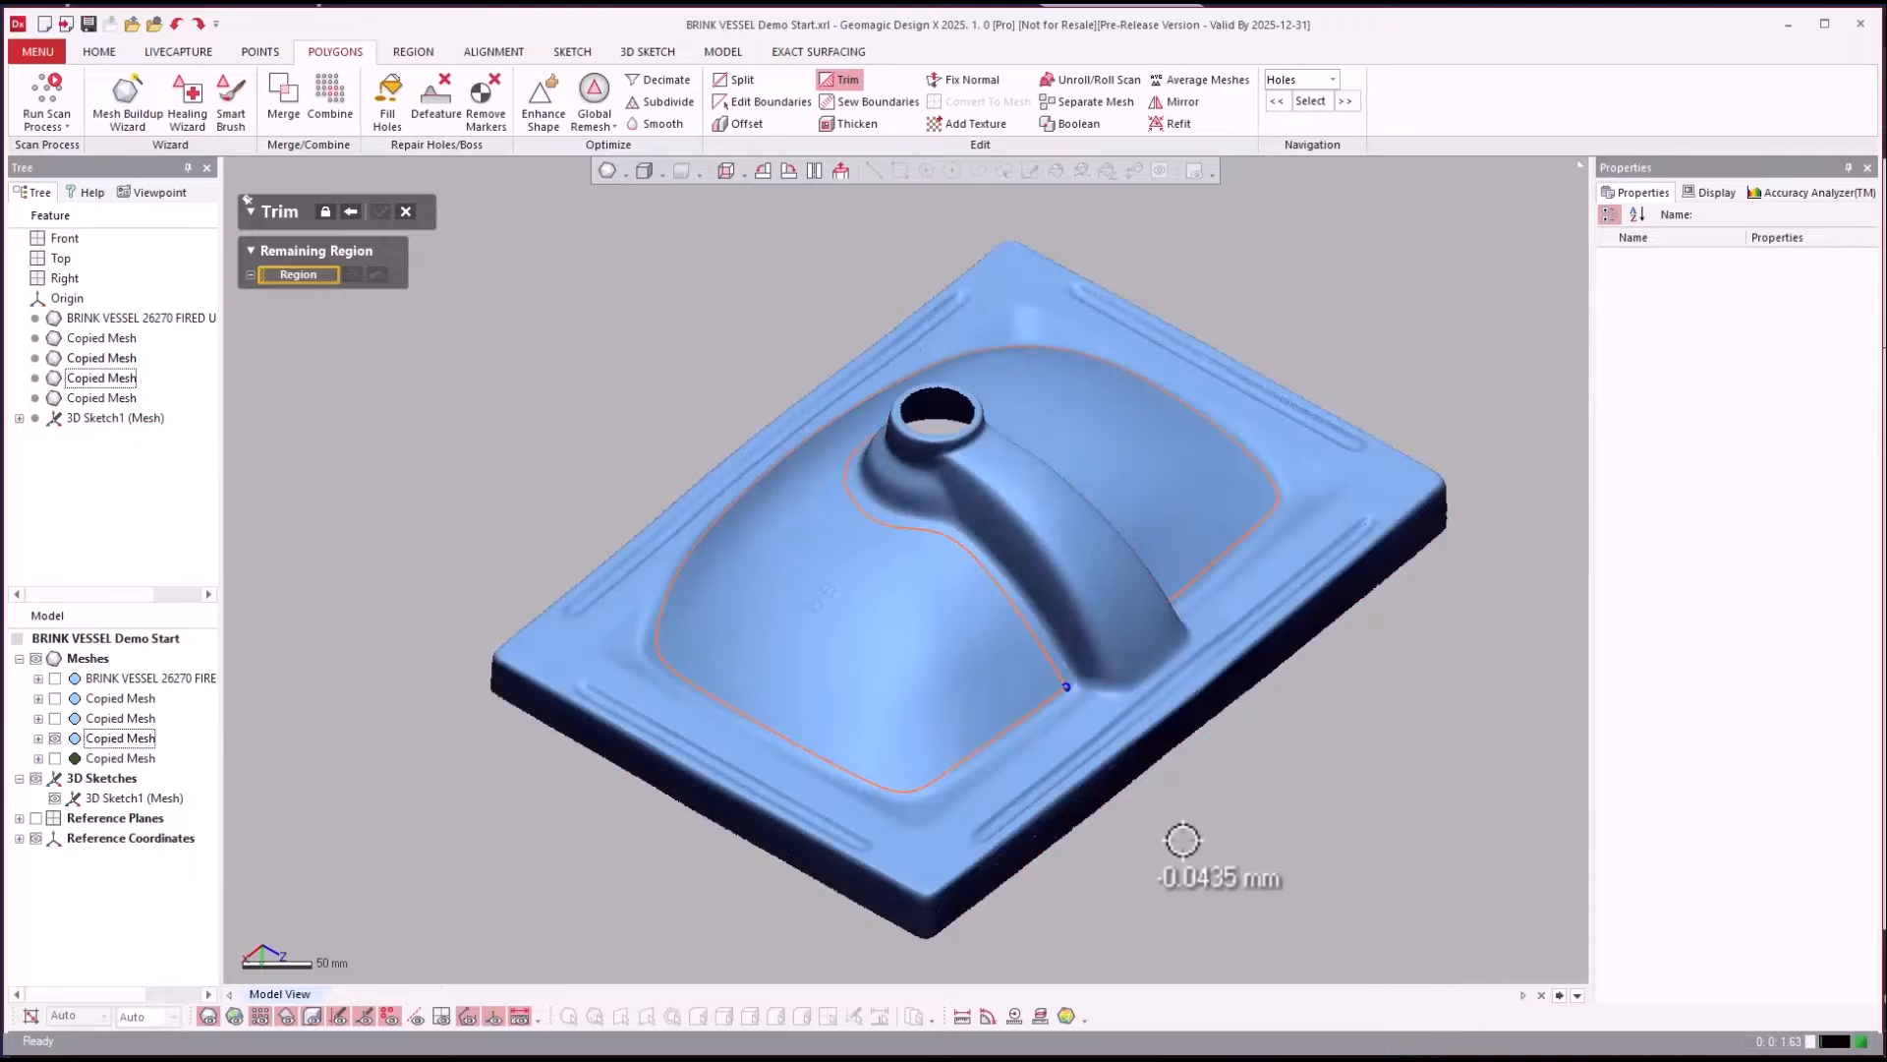
click(897, 661)
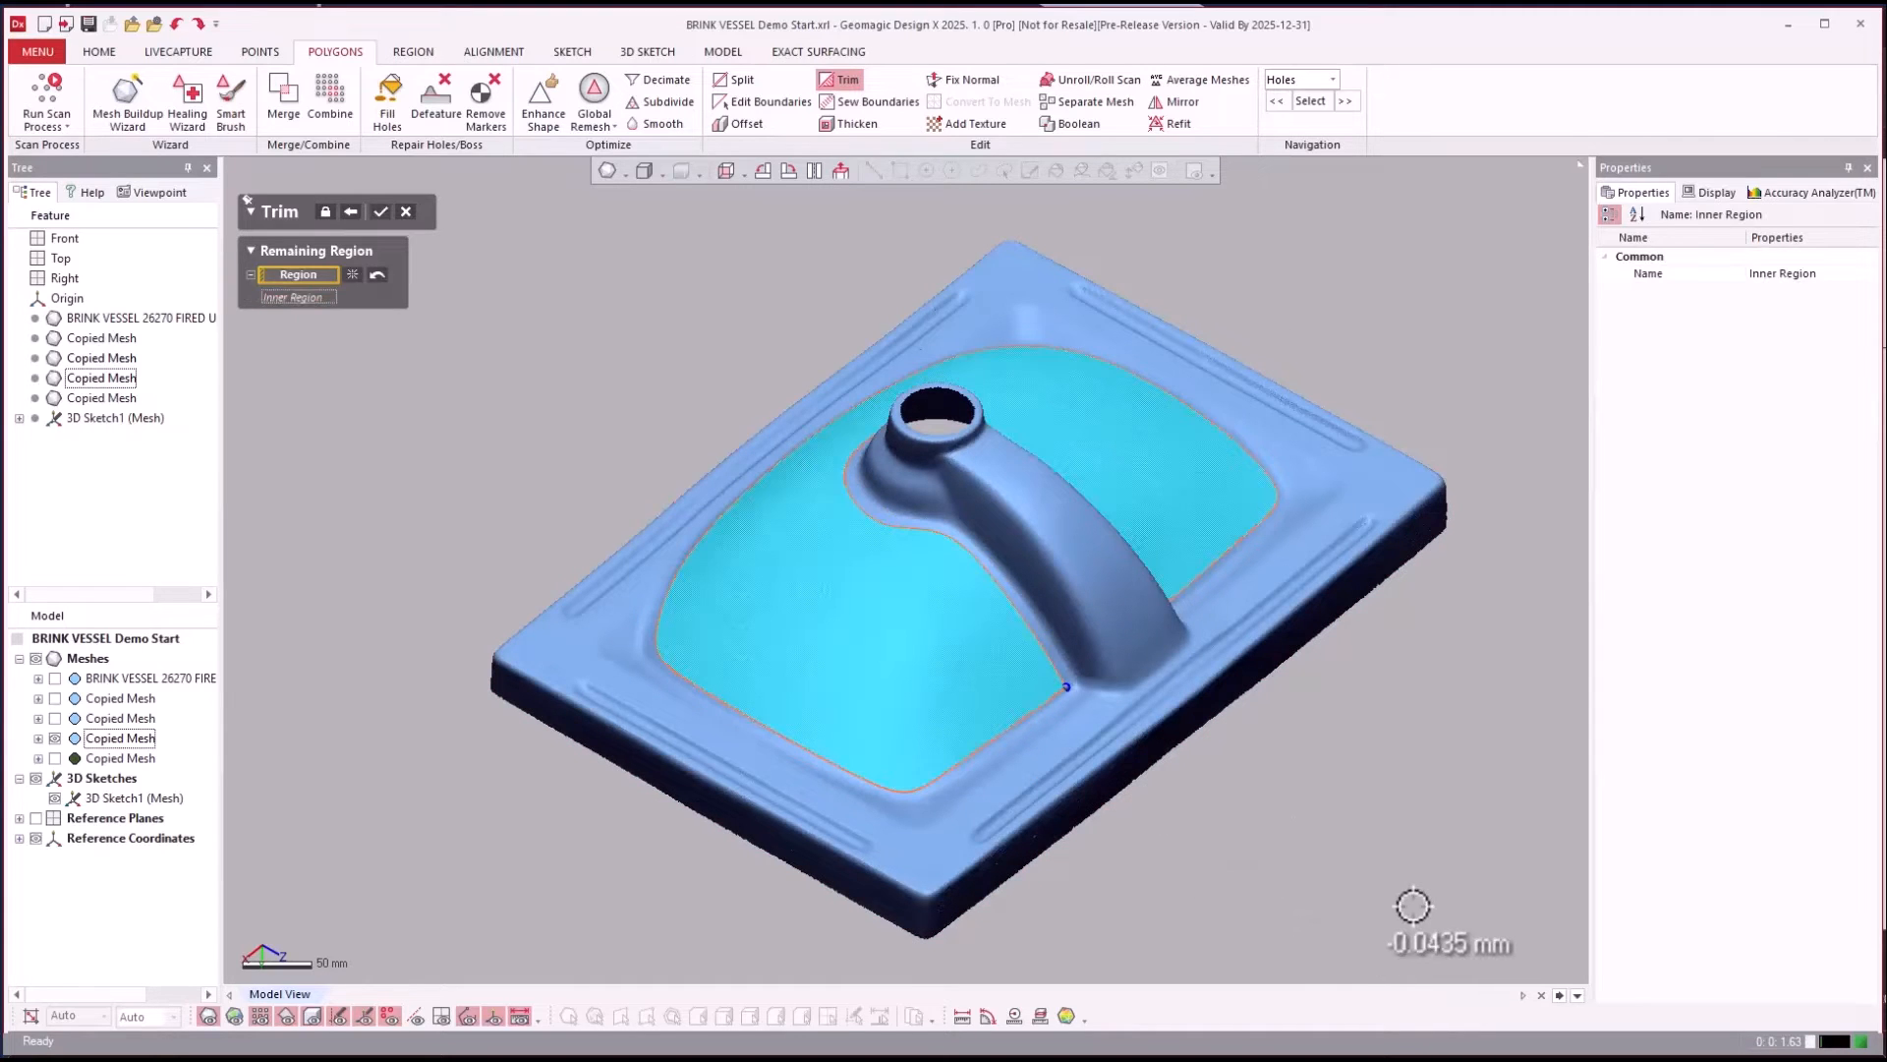
right_drag(1410, 905, 1395, 880)
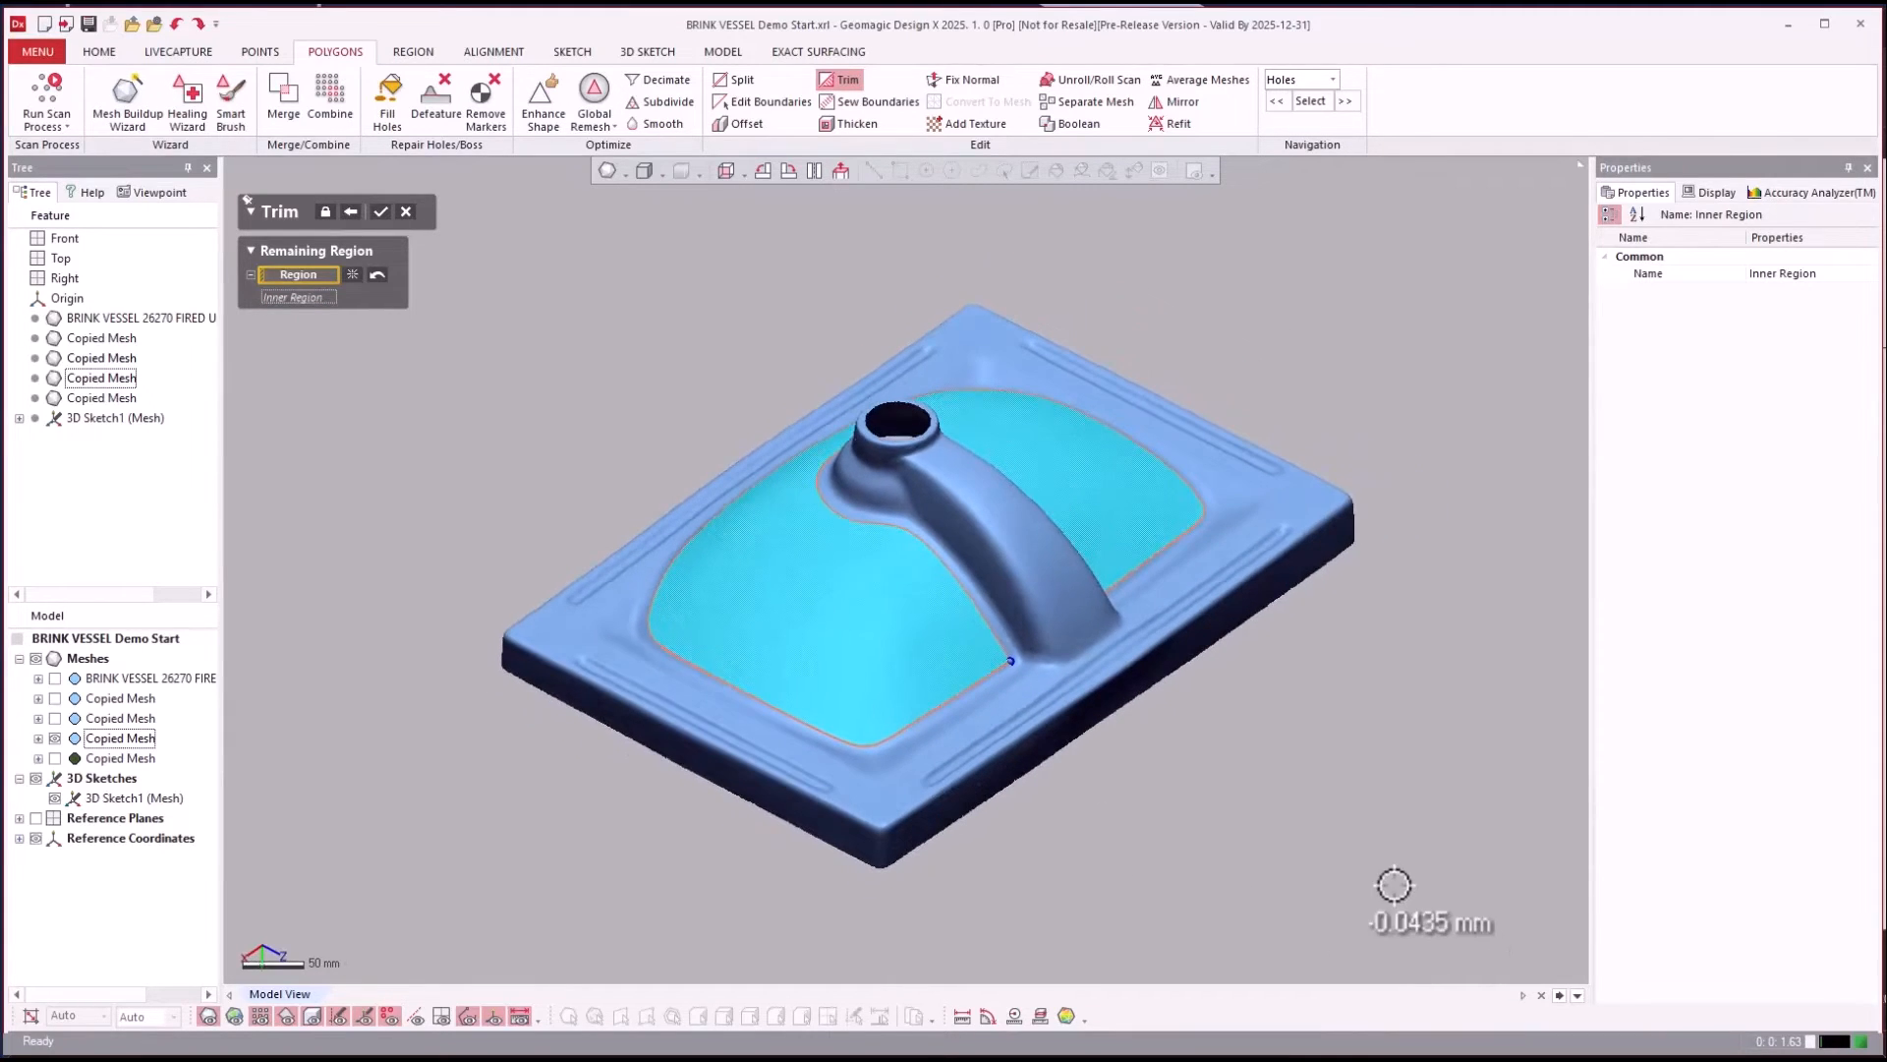
key(Return)
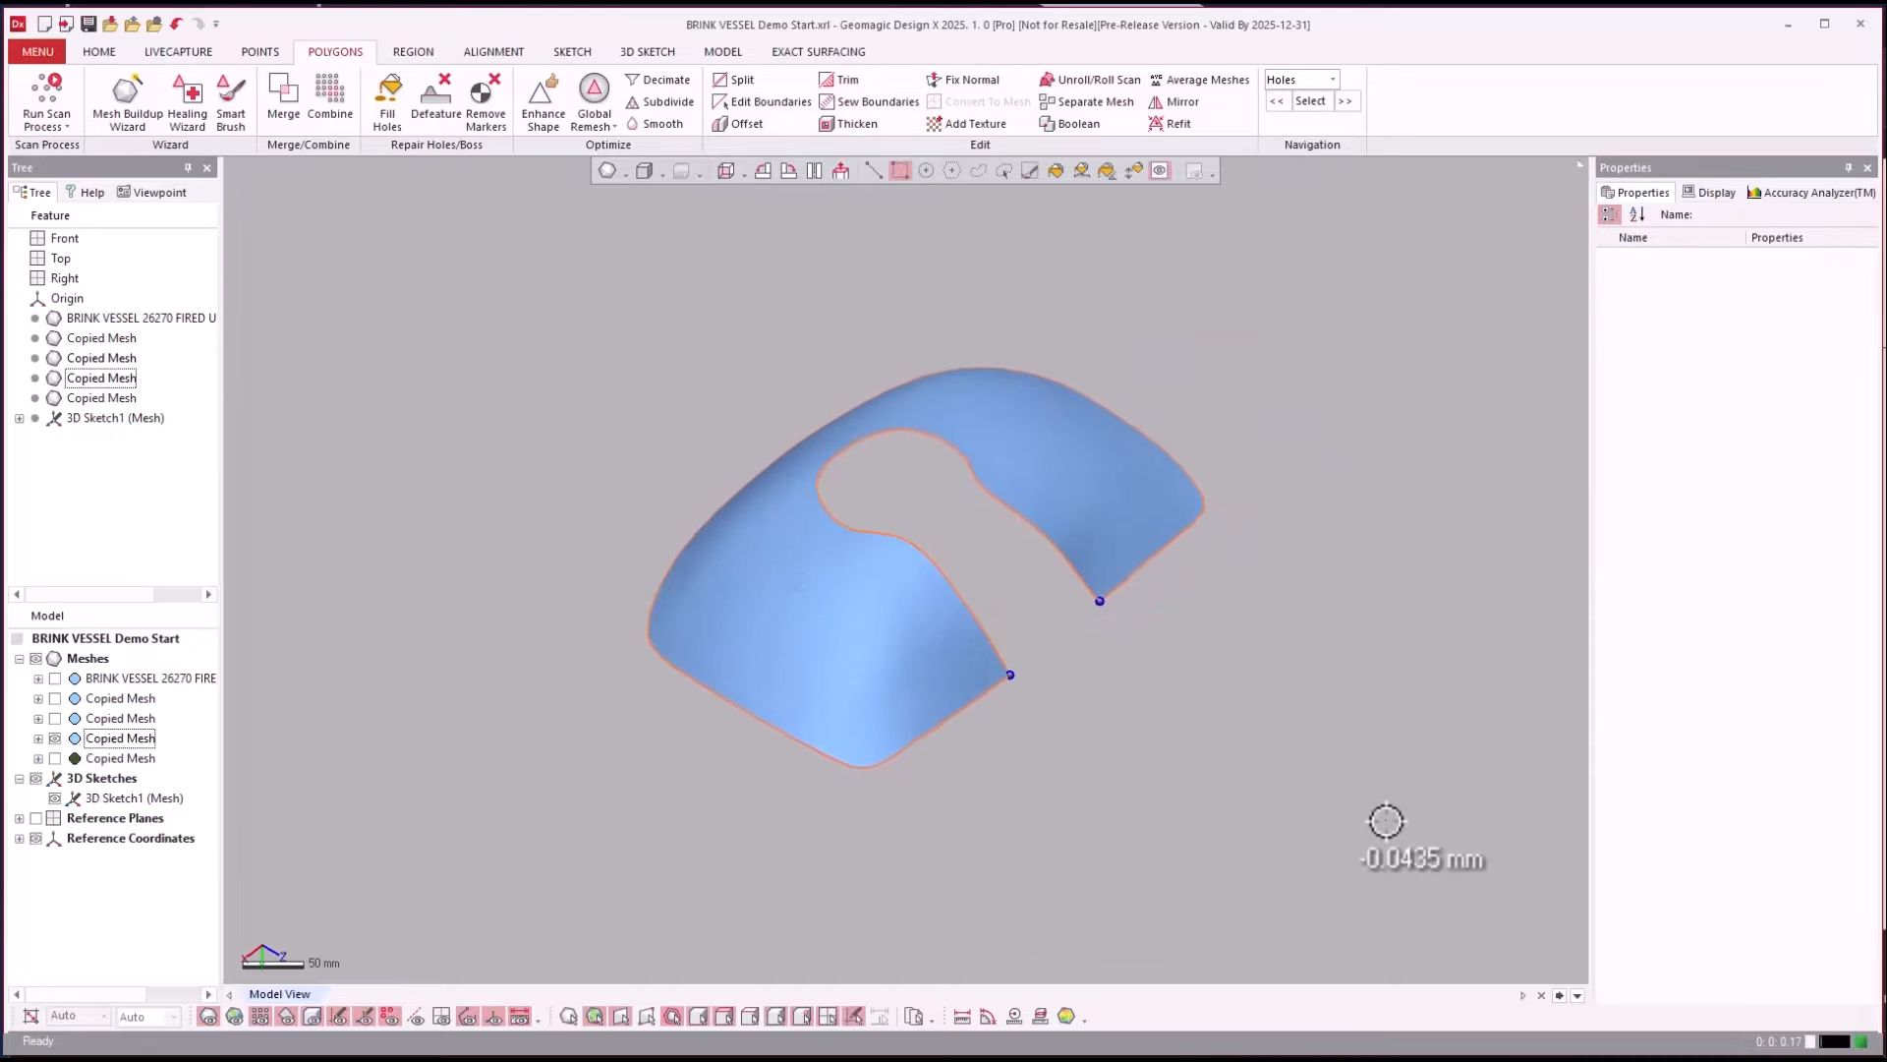
click(55, 794)
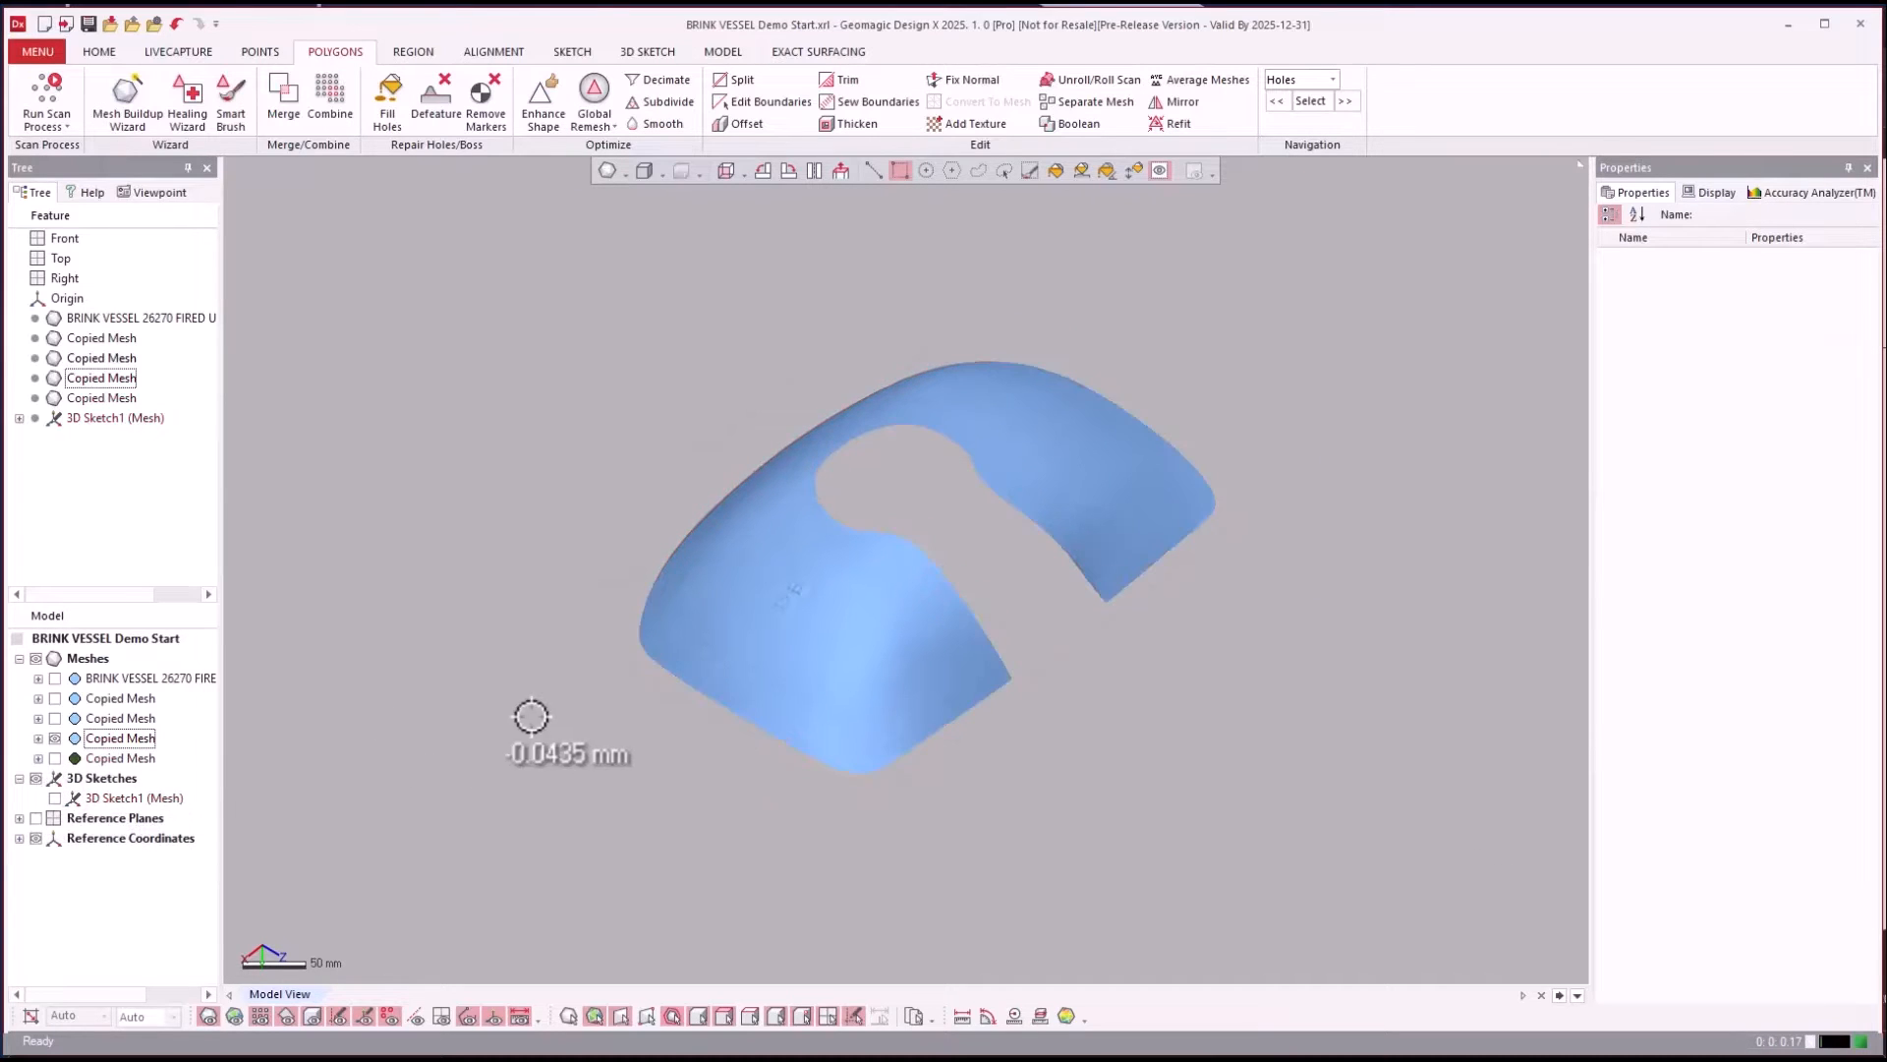
Brush-select the embossed lettering on the trimmed bowl mesh, remove it with Defeature, and clear the selection.
right_drag(544, 715, 978, 682)
scroll(955, 798, up, 5)
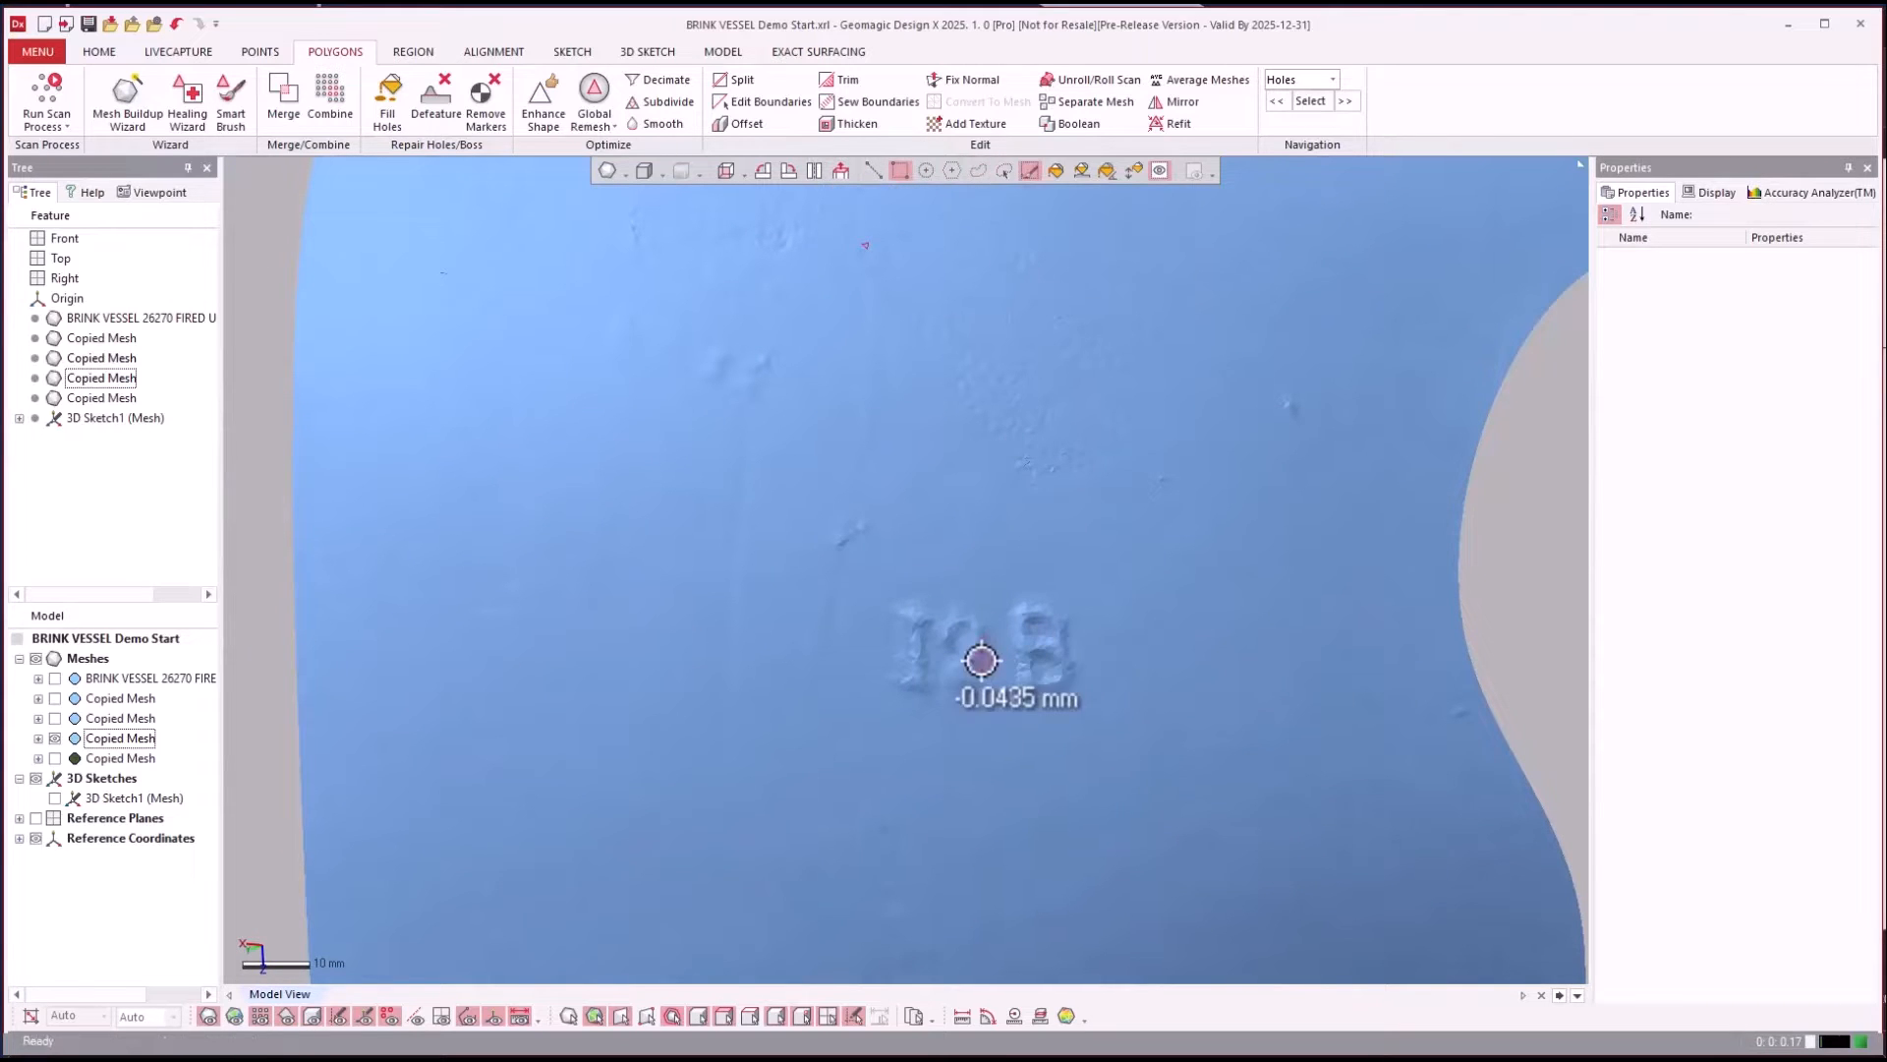
drag(986, 605, 1048, 559)
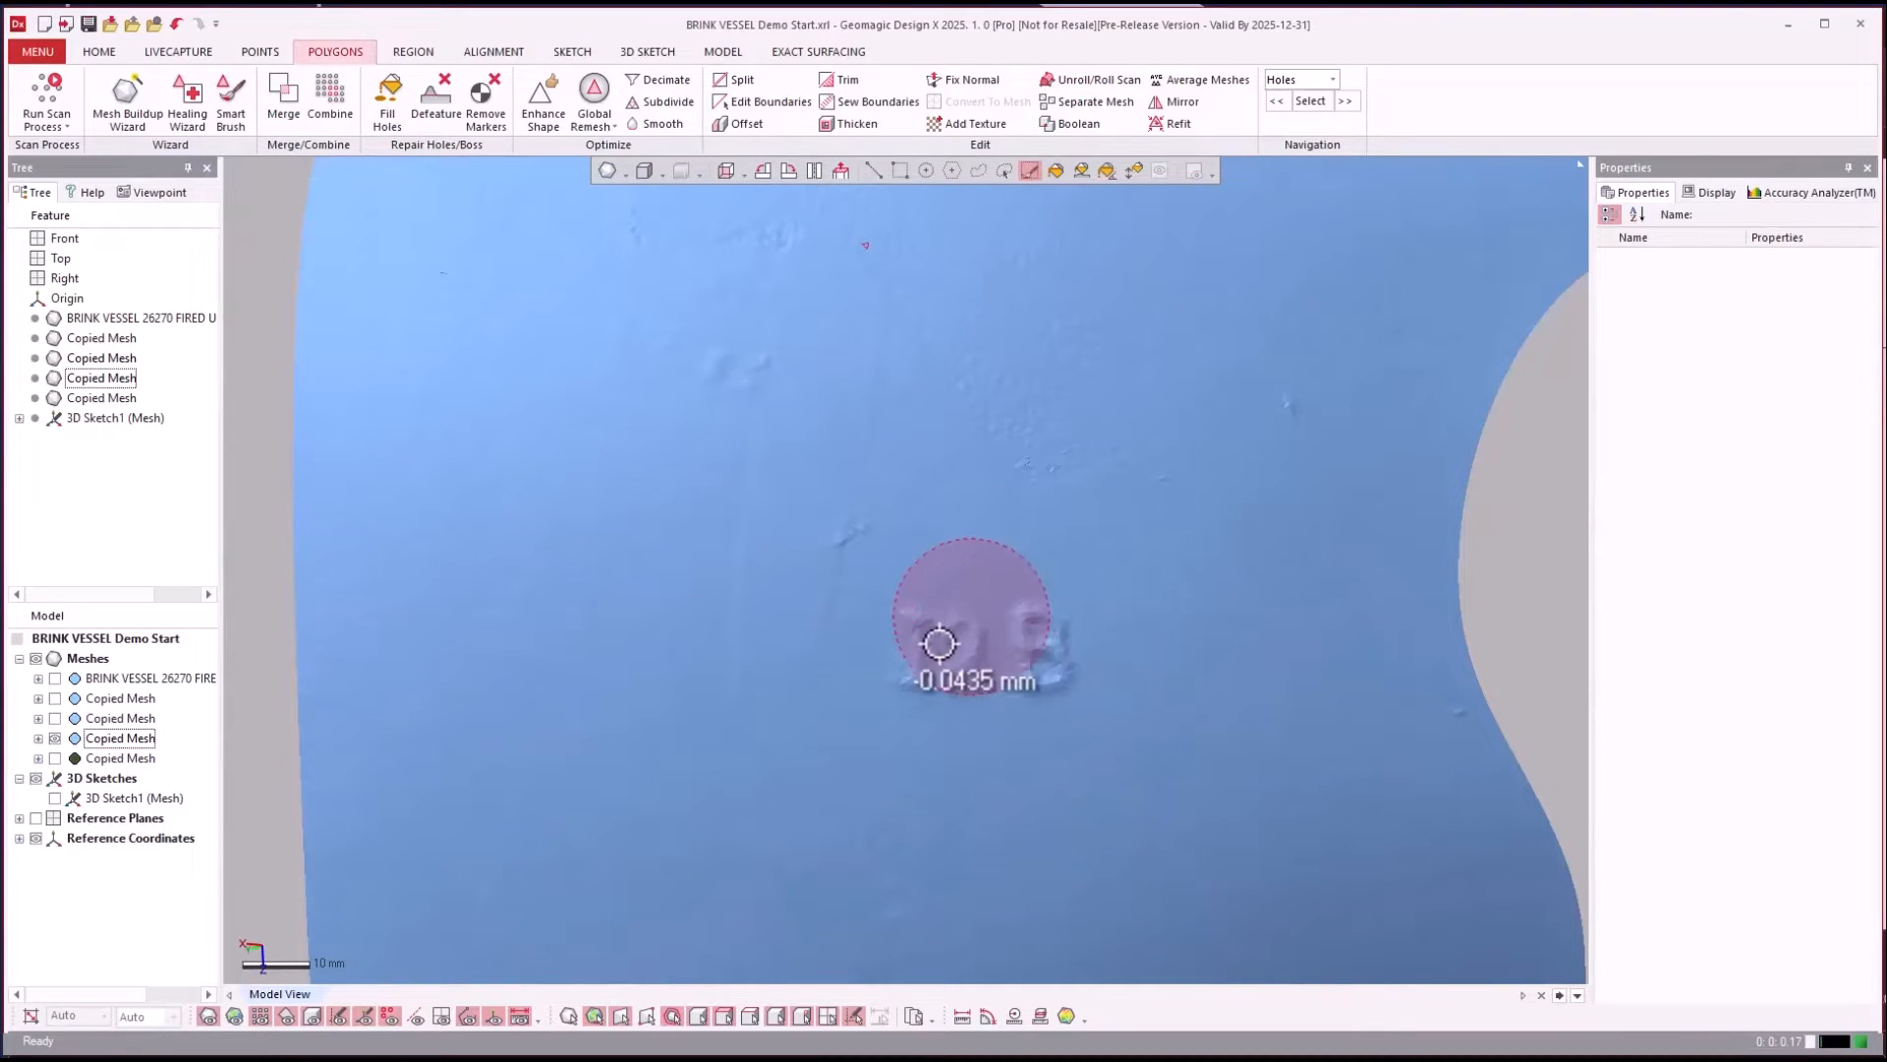
drag(918, 645, 1047, 639)
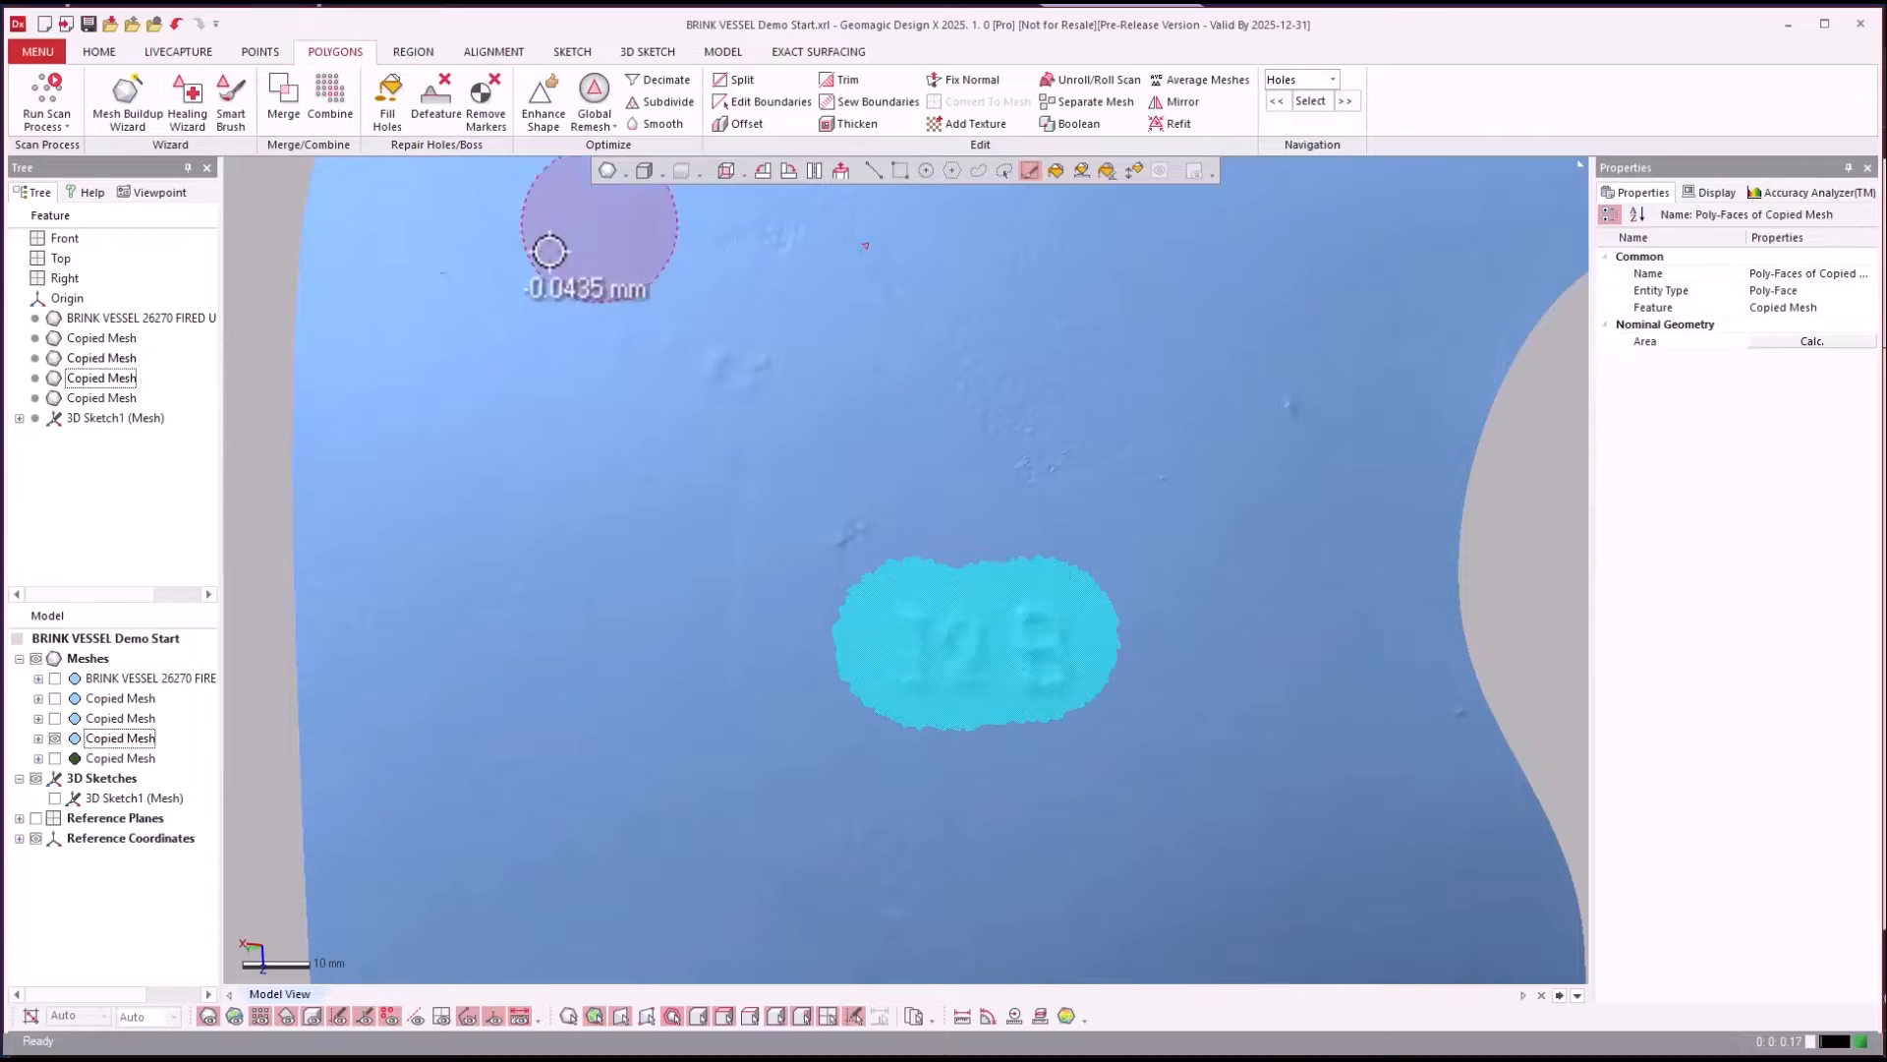
click(427, 98)
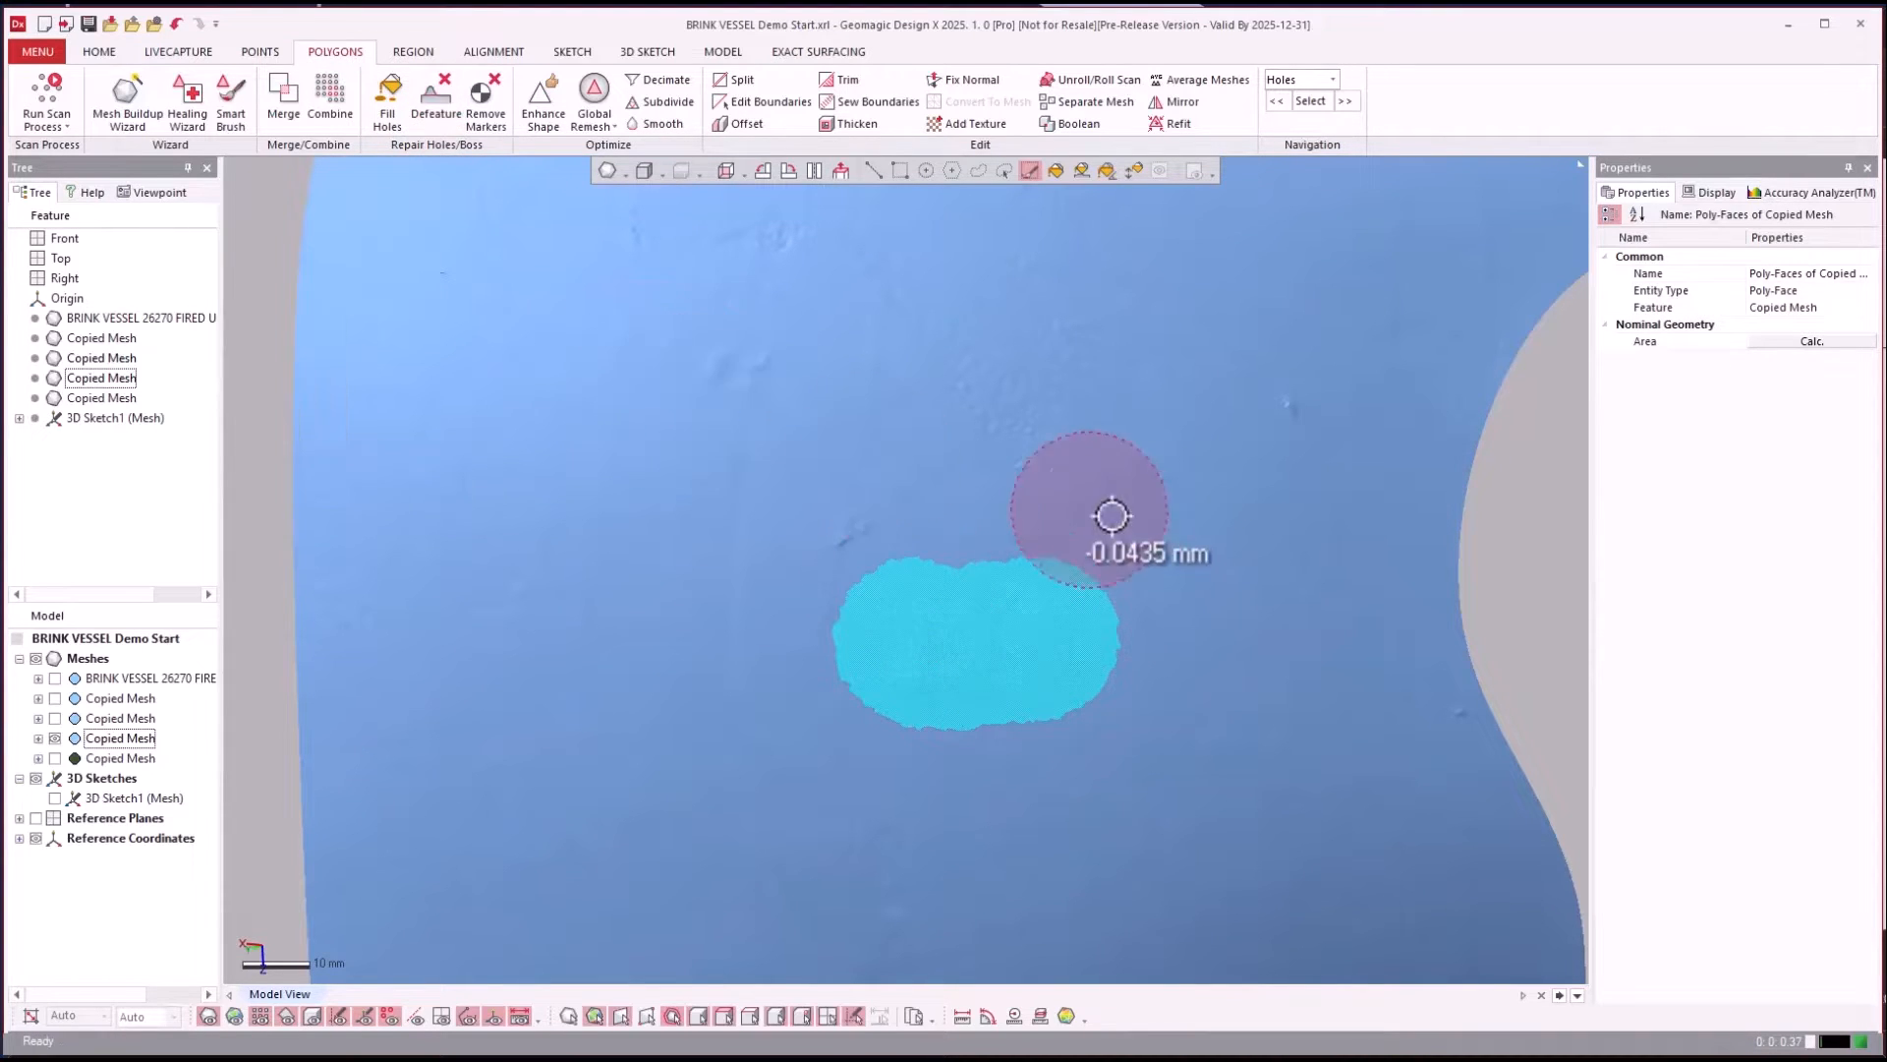
click(1193, 570)
scroll(1247, 463, up, 2)
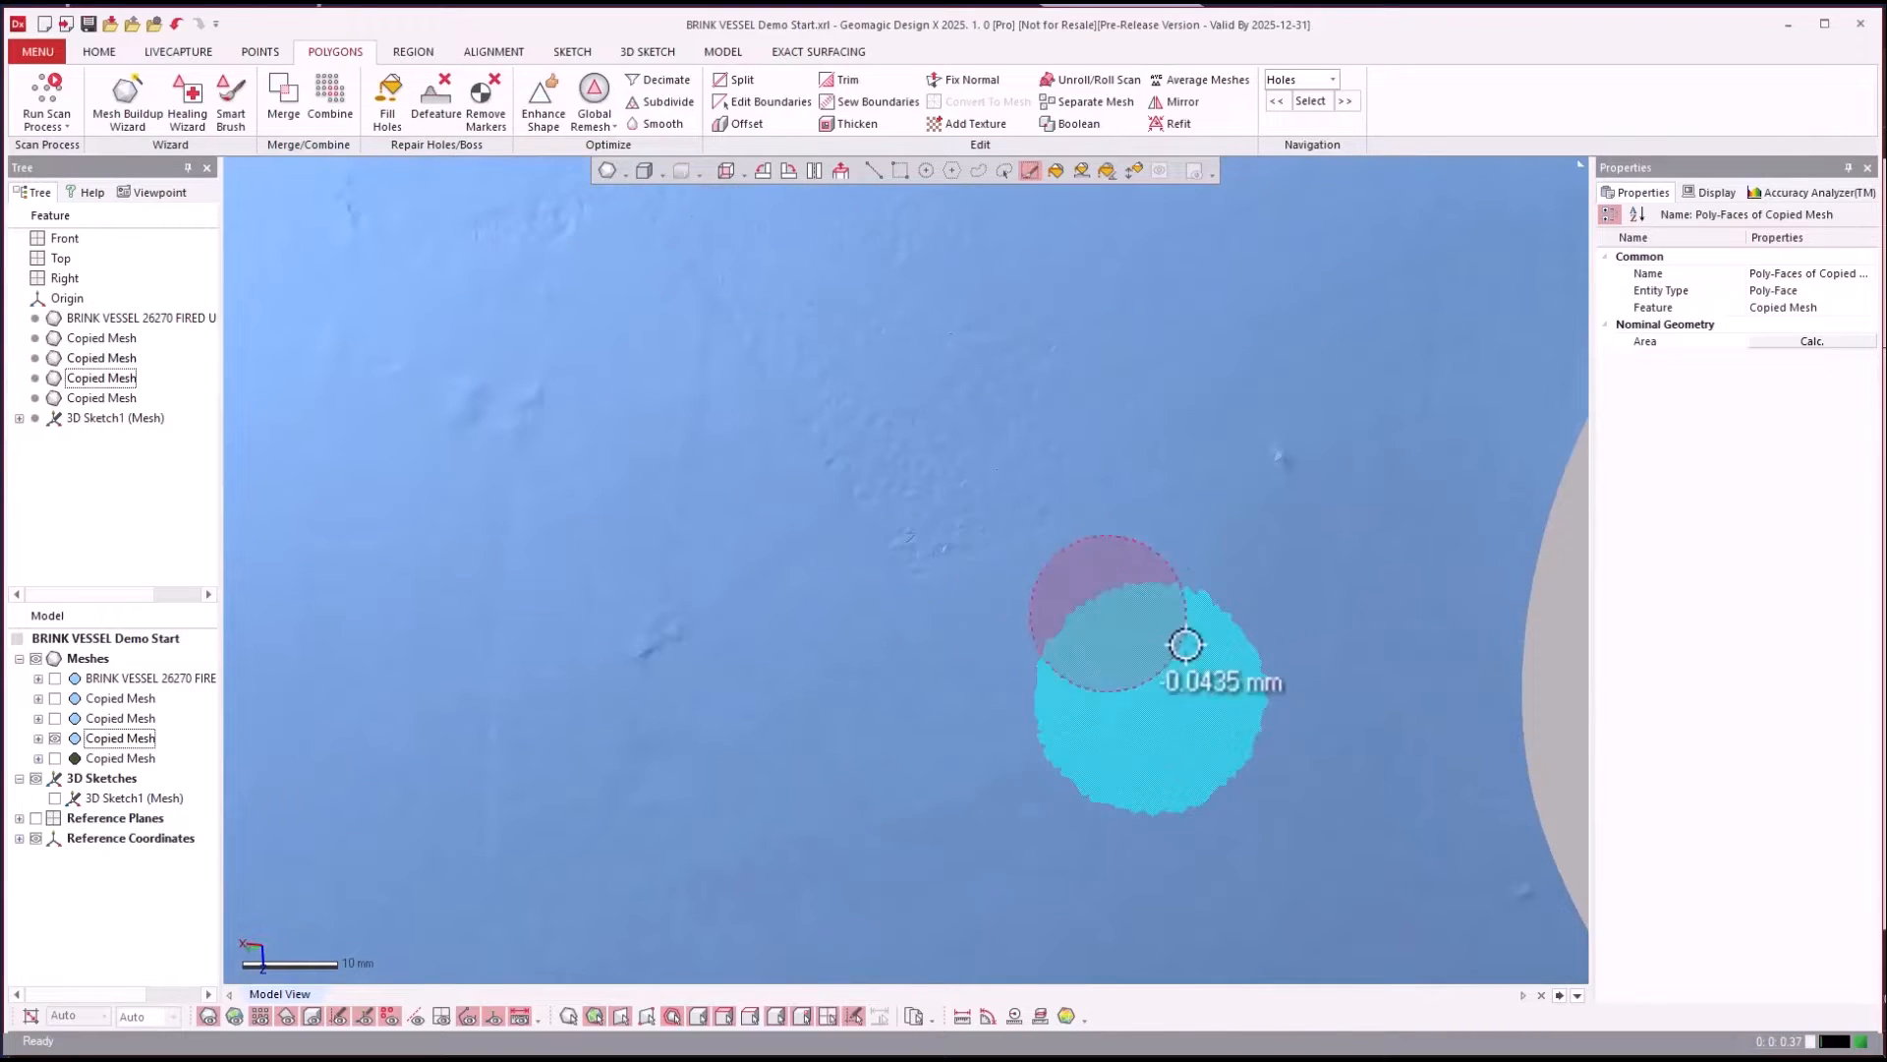
scroll(913, 668, down, 3)
click(1432, 716)
Run Global Remesh on the displayed copied mesh with edge length multiplier 0.5 and target average edge length 0.4588 mm.
right_drag(969, 536, 965, 603)
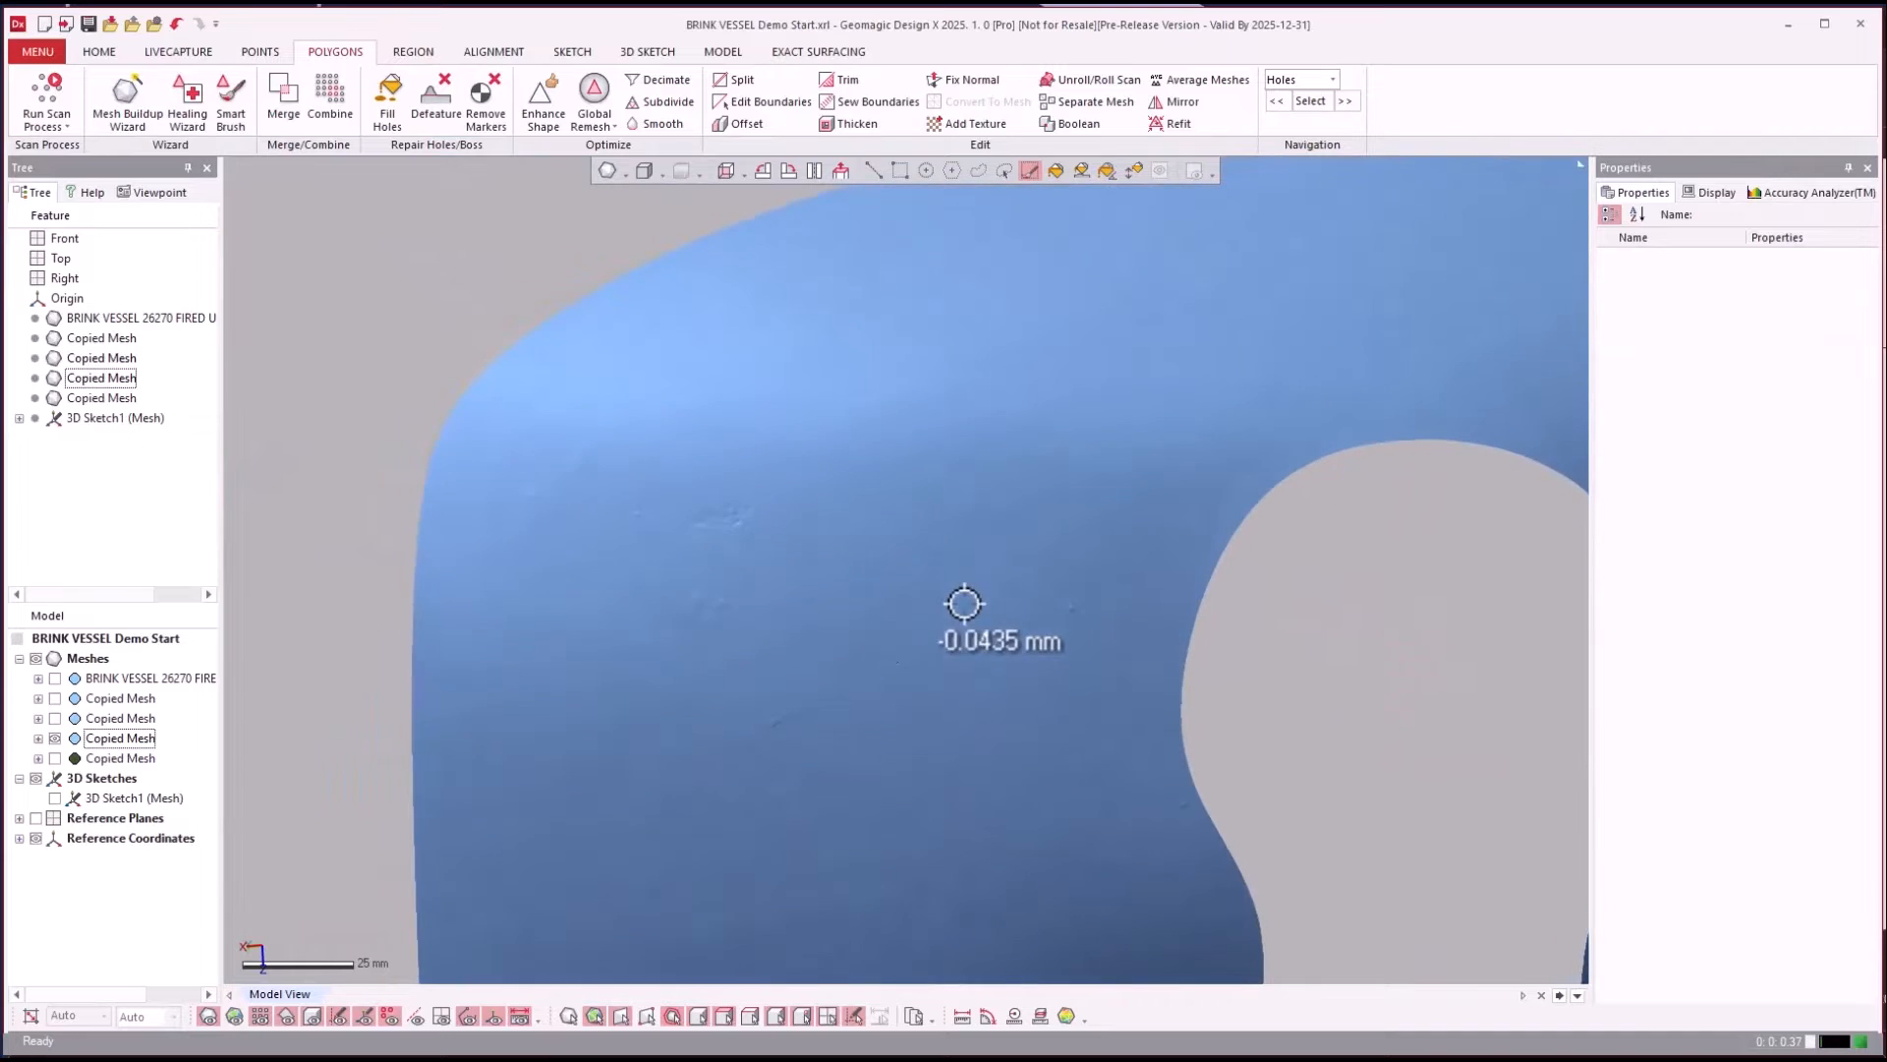
drag(391, 225, 401, 182)
mouse_move(750, 371)
right_down()
mouse_move(974, 590)
mouse_move(620, 552)
mouse_move(625, 321)
right_up()
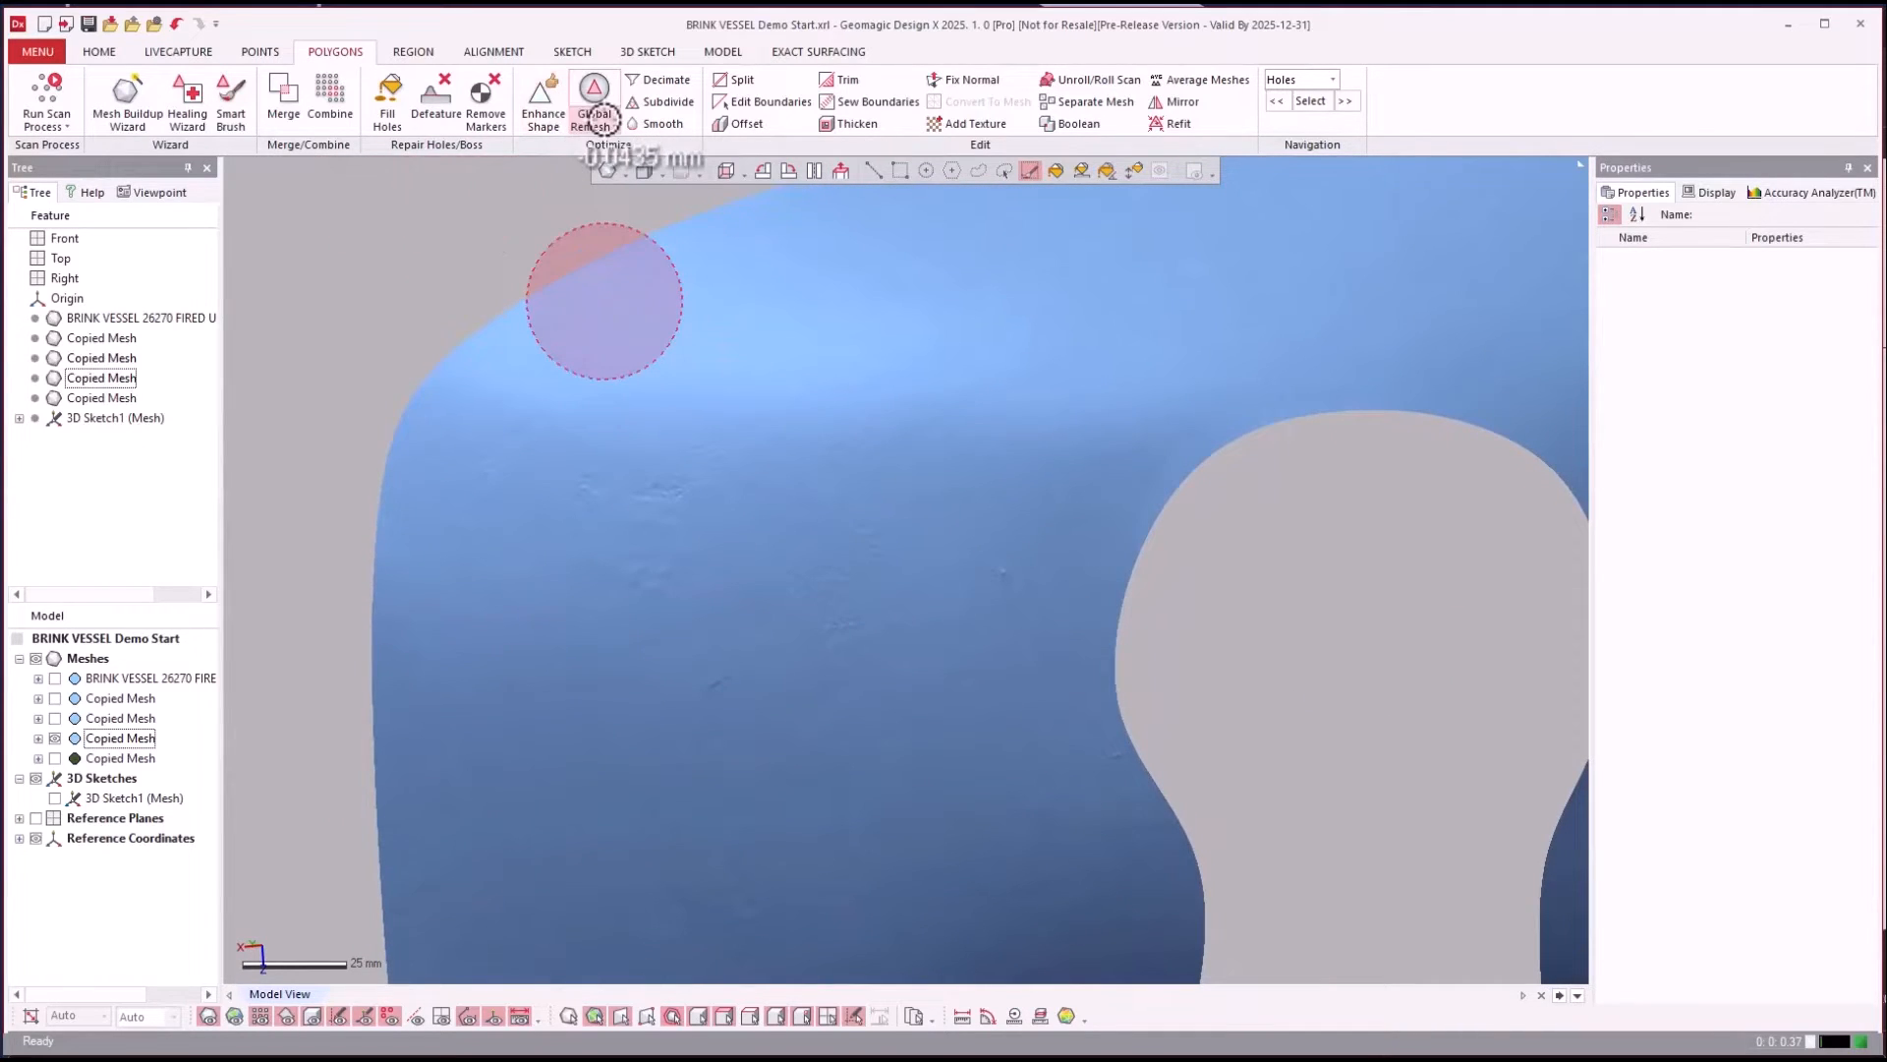
click(602, 120)
click(613, 157)
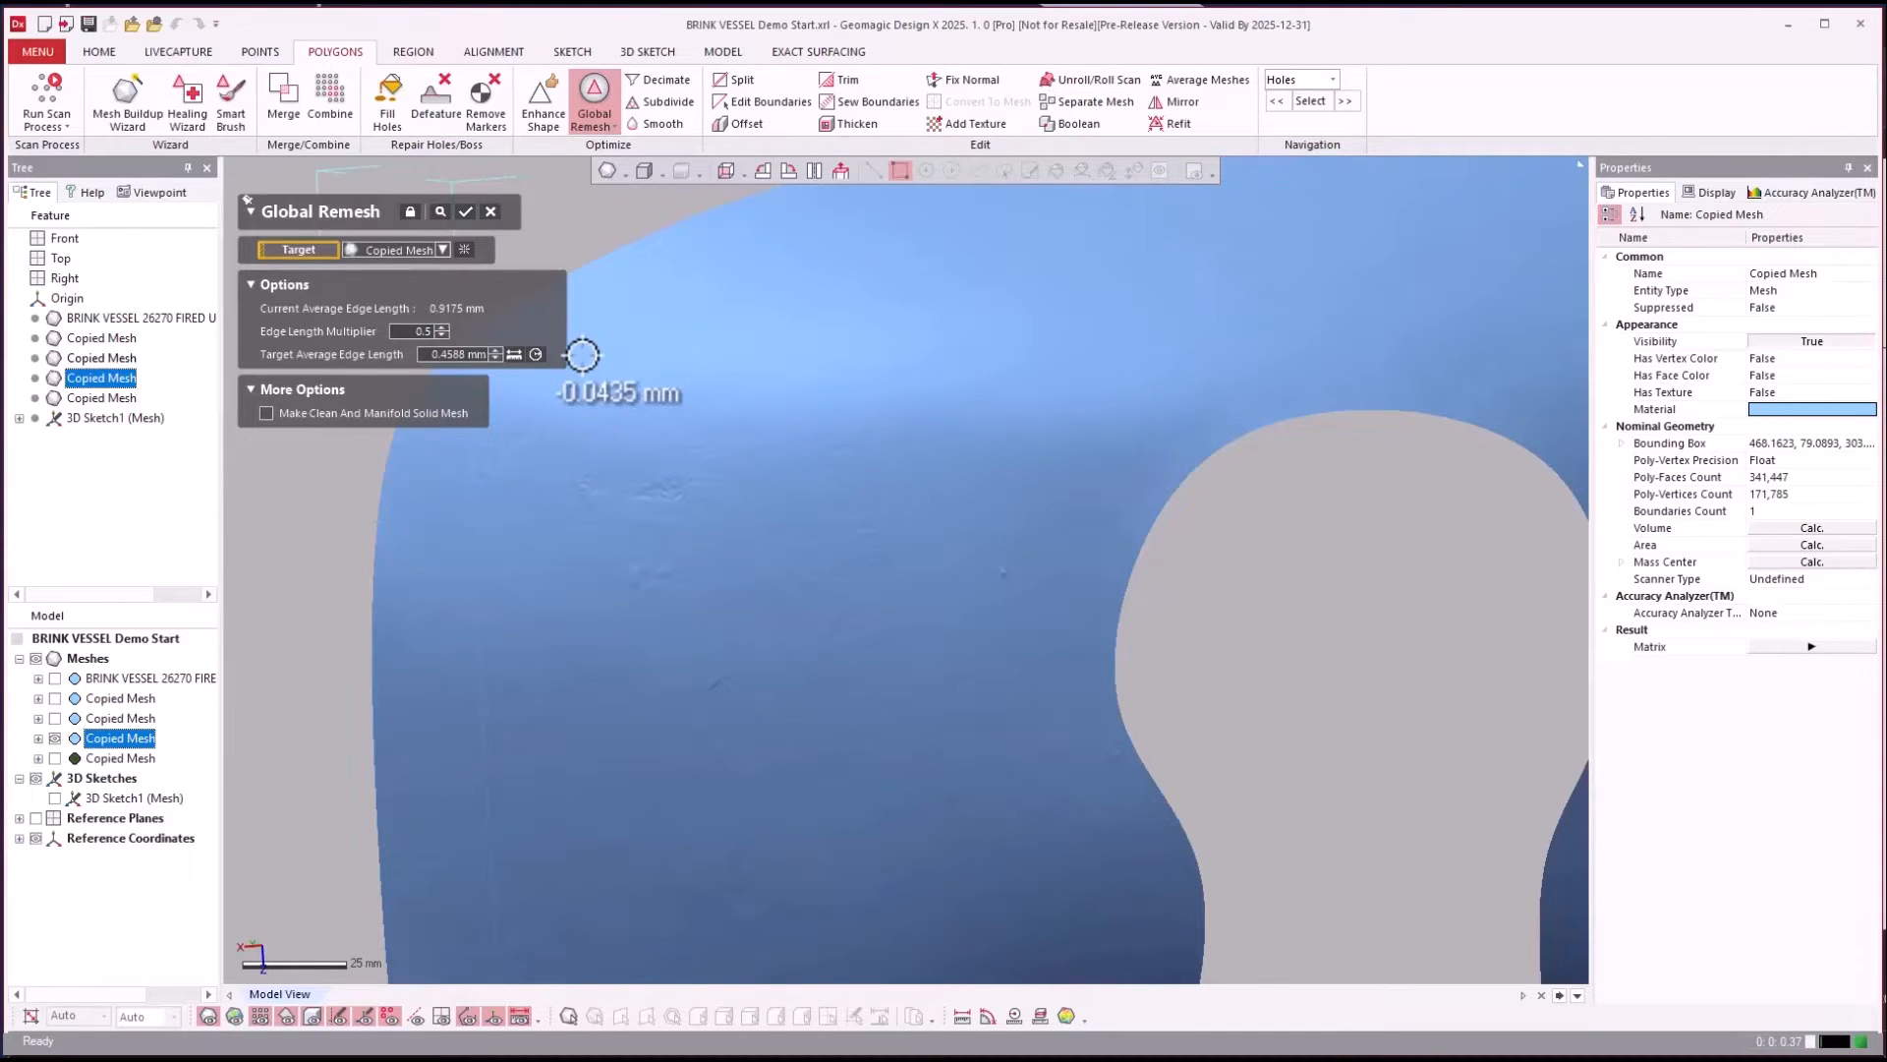
key(Return)
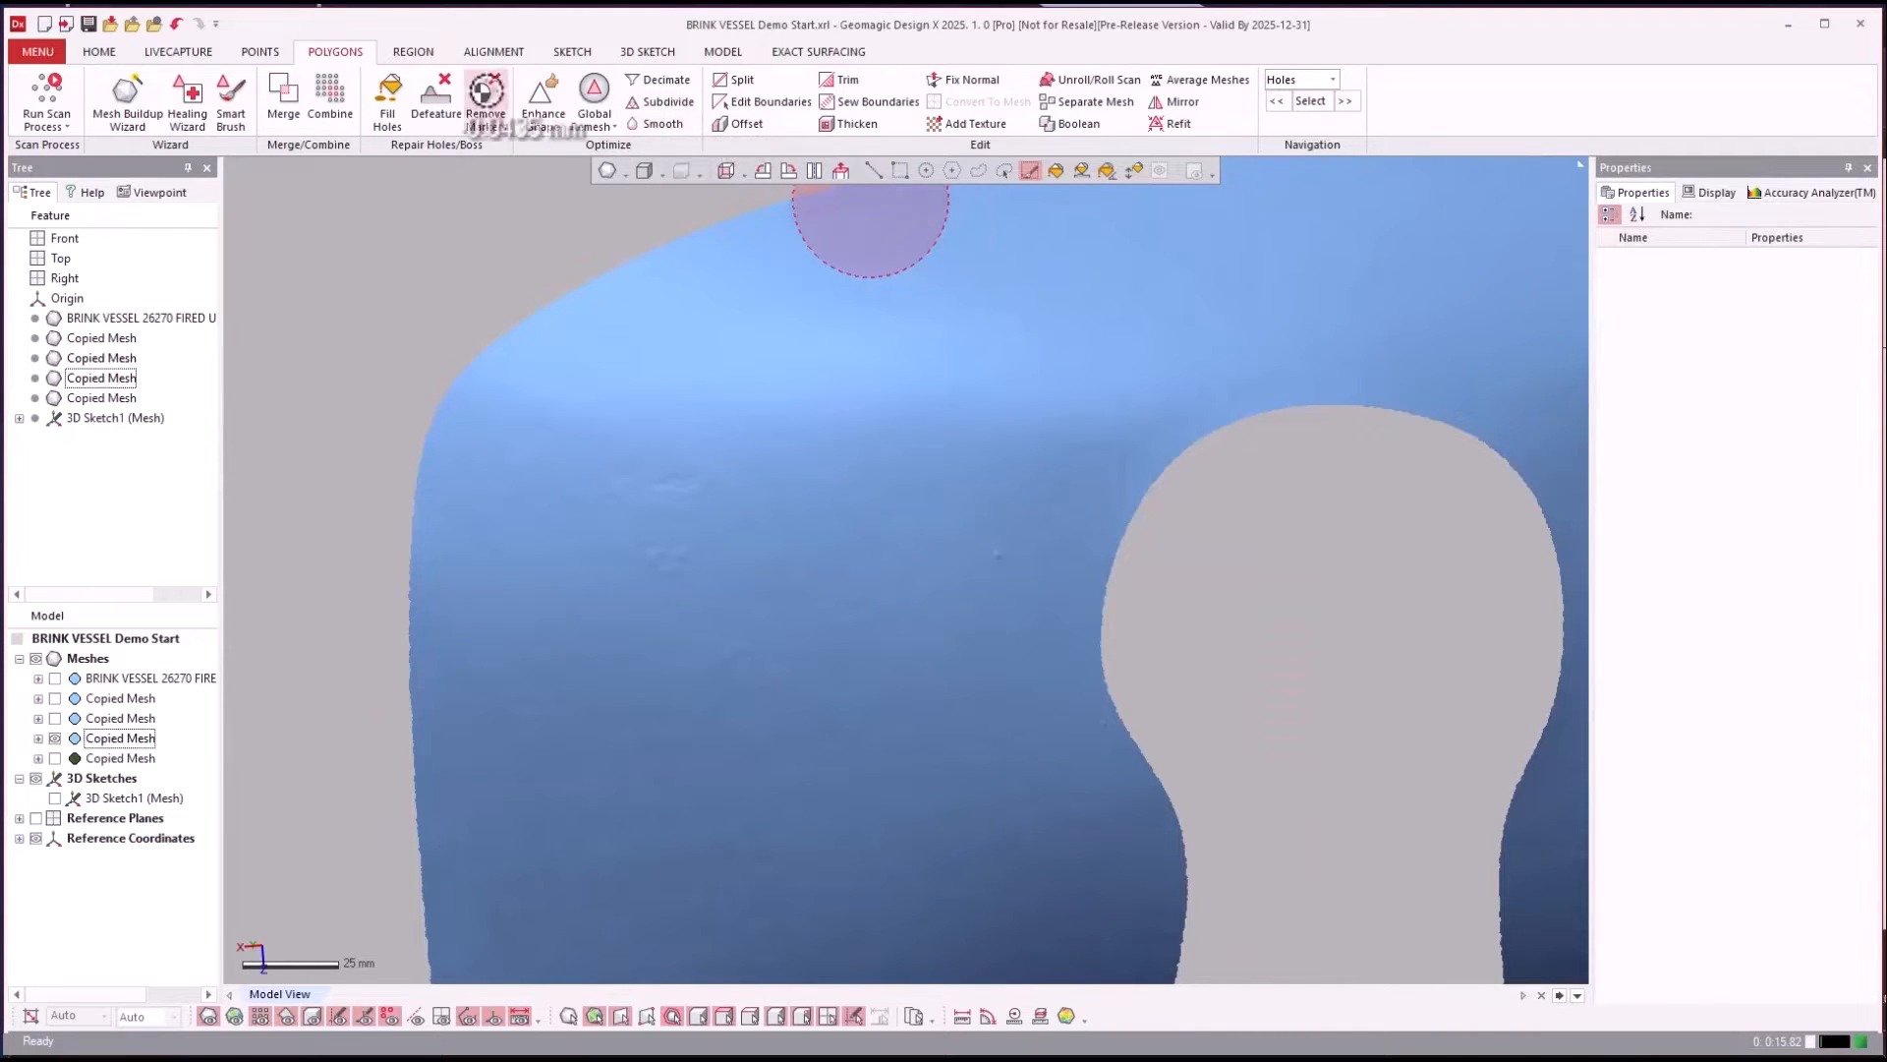
Smooth all poly-faces of the displayed bowl mesh at the maximum smoothness level.
click(655, 123)
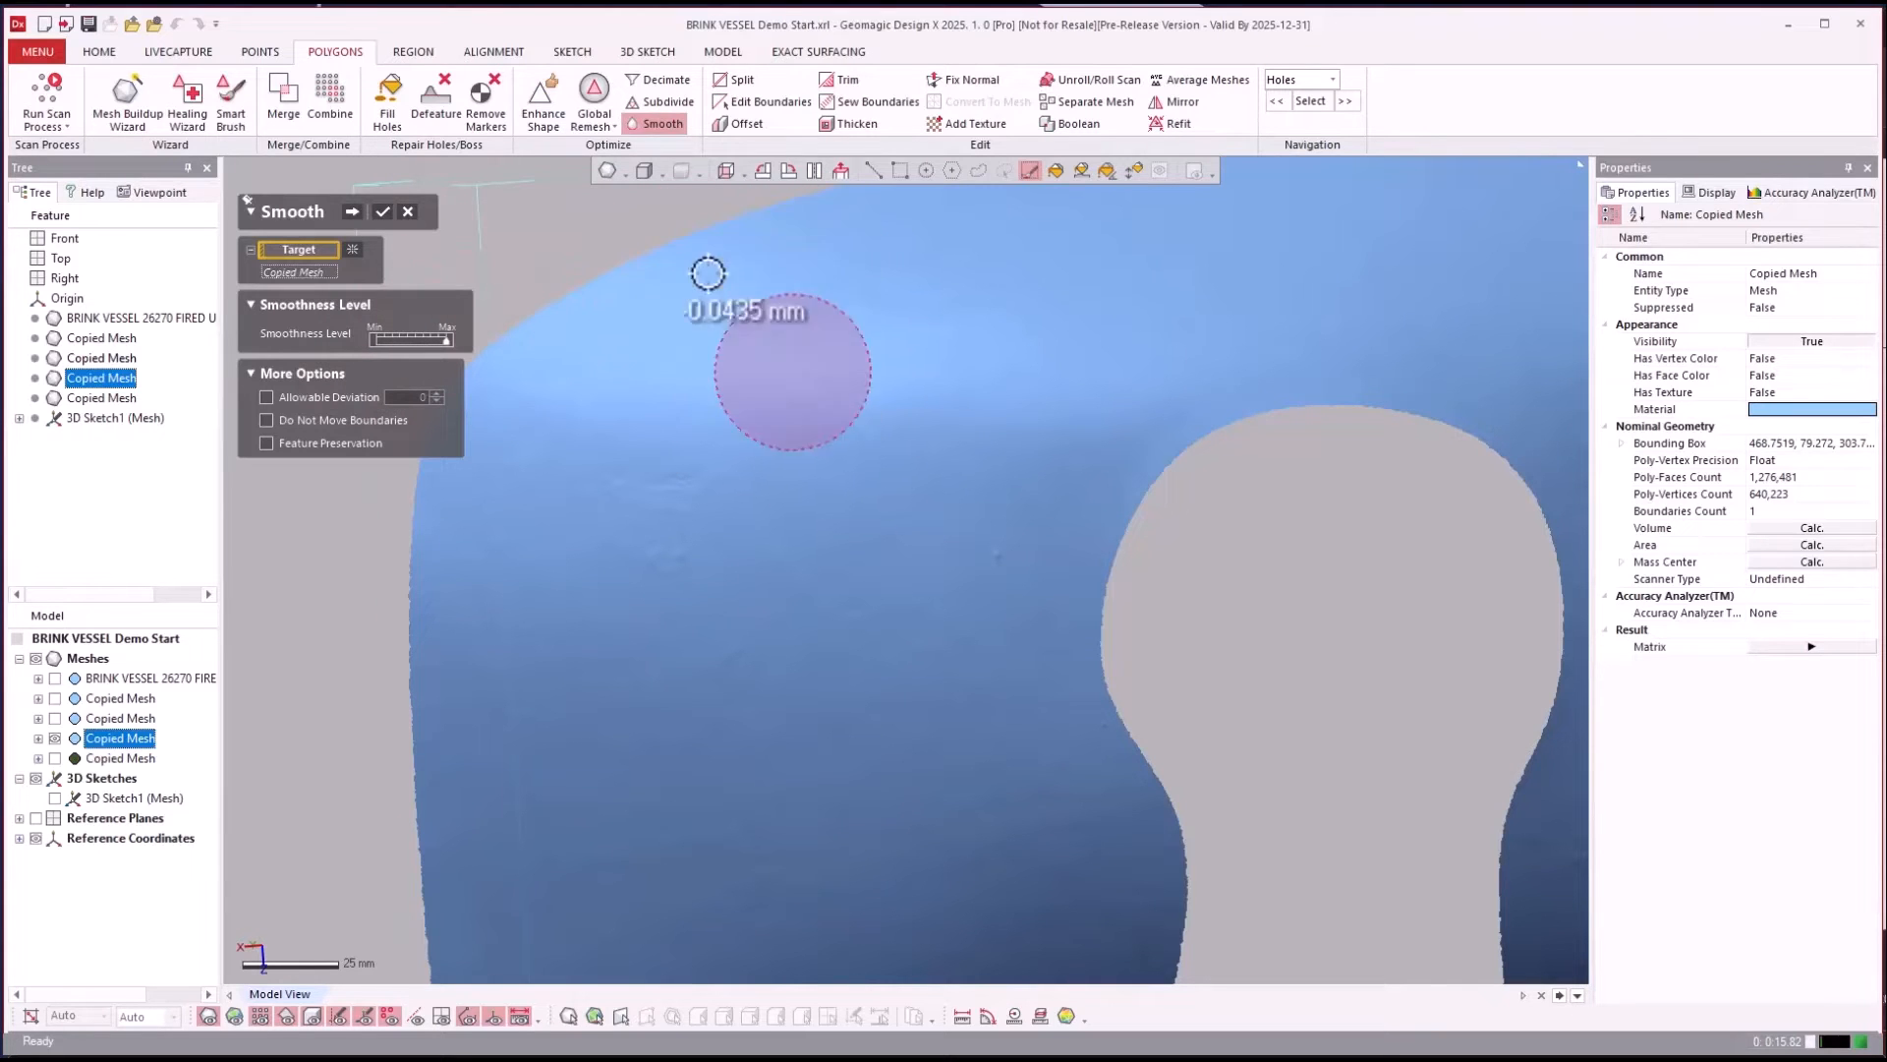
click(1055, 170)
click(978, 393)
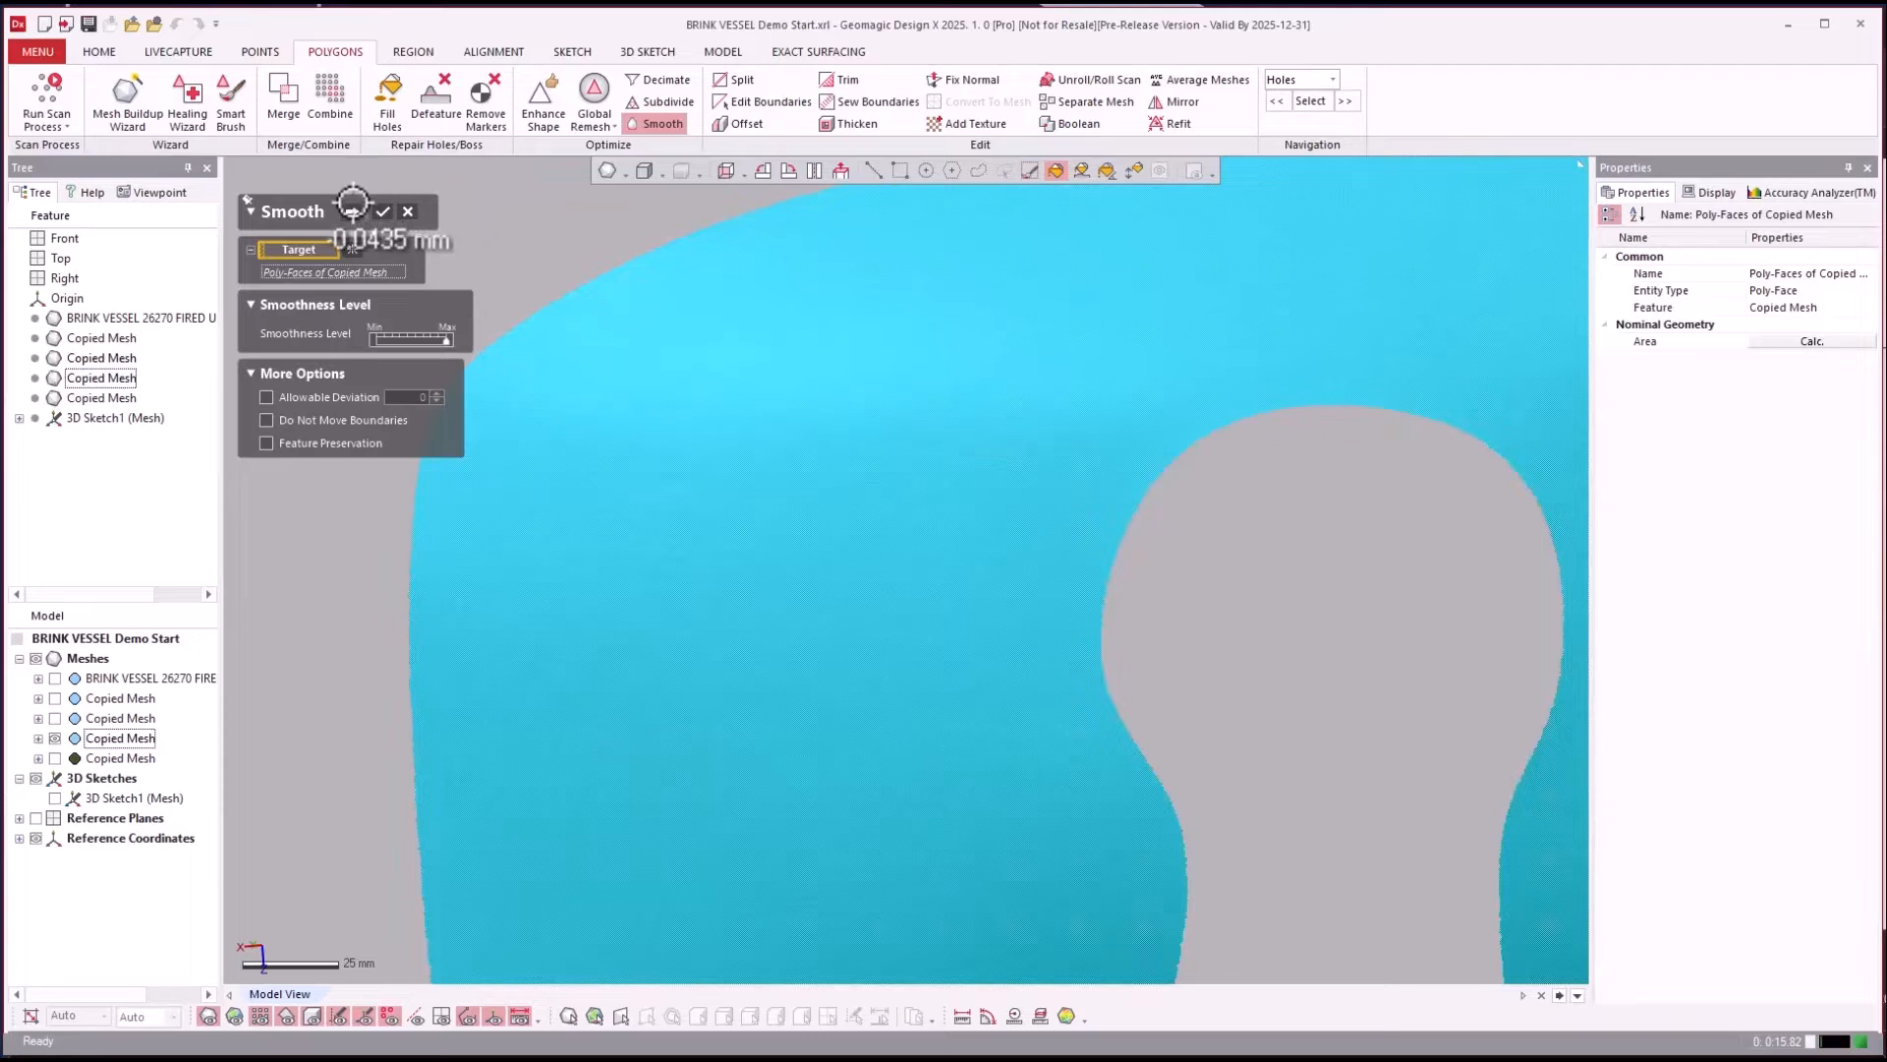
click(382, 211)
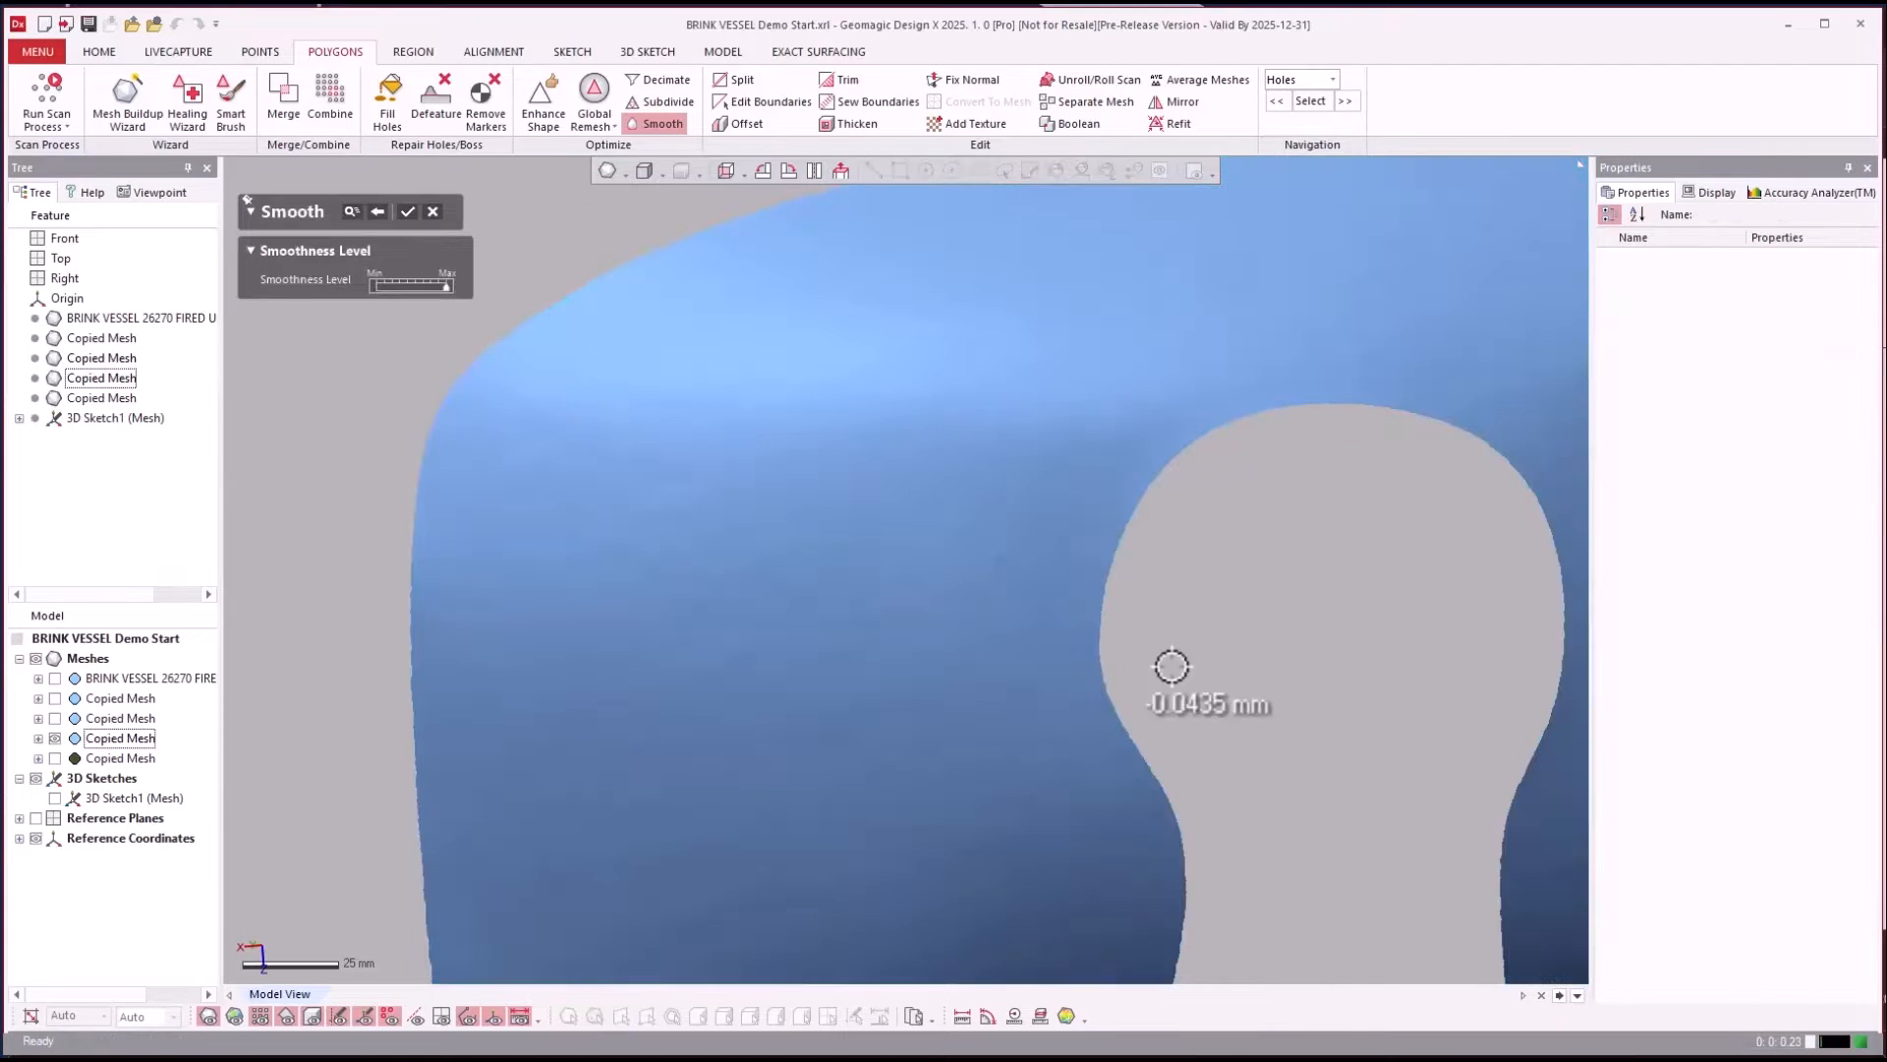
mouse_move(1256, 632)
right_down()
mouse_move(1254, 654)
mouse_move(1249, 639)
right_up()
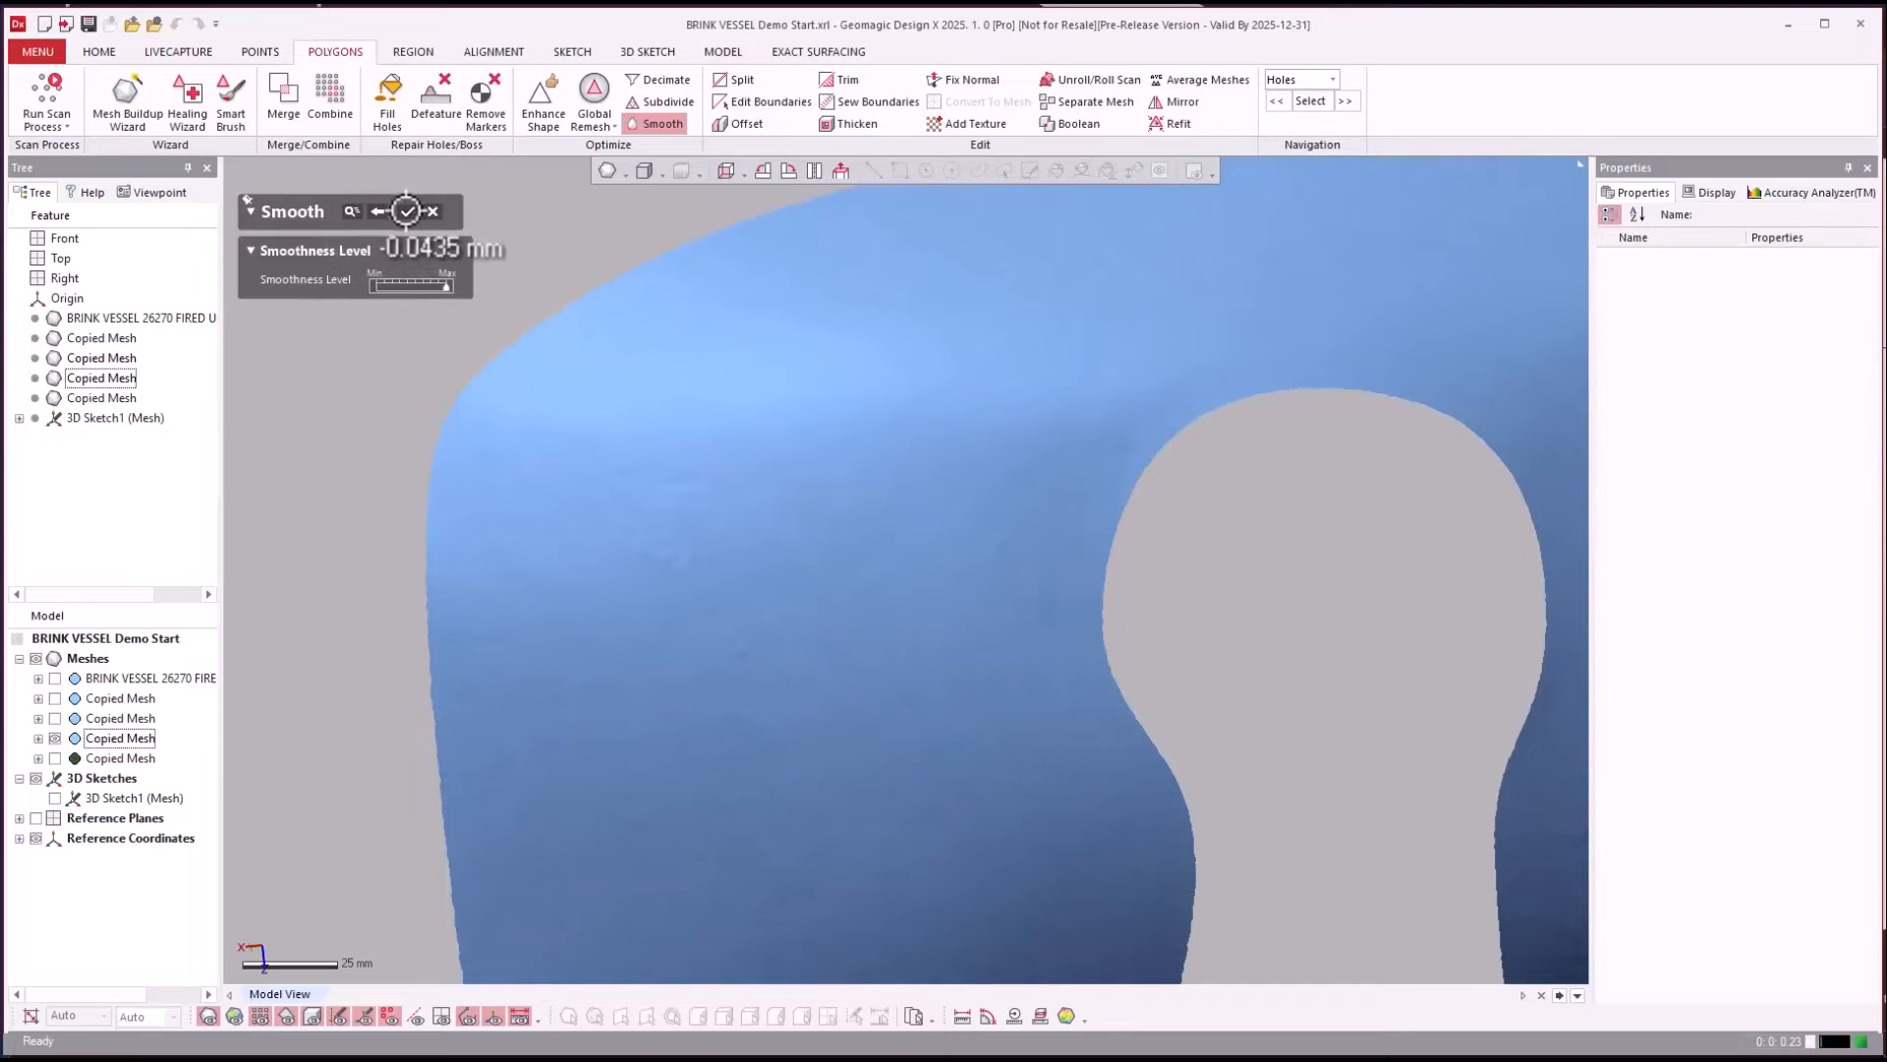
click(406, 211)
Enhance the shape of the displayed copied mesh with minimum sharpness, maximum overall smoothness and maximum enhance level.
click(531, 124)
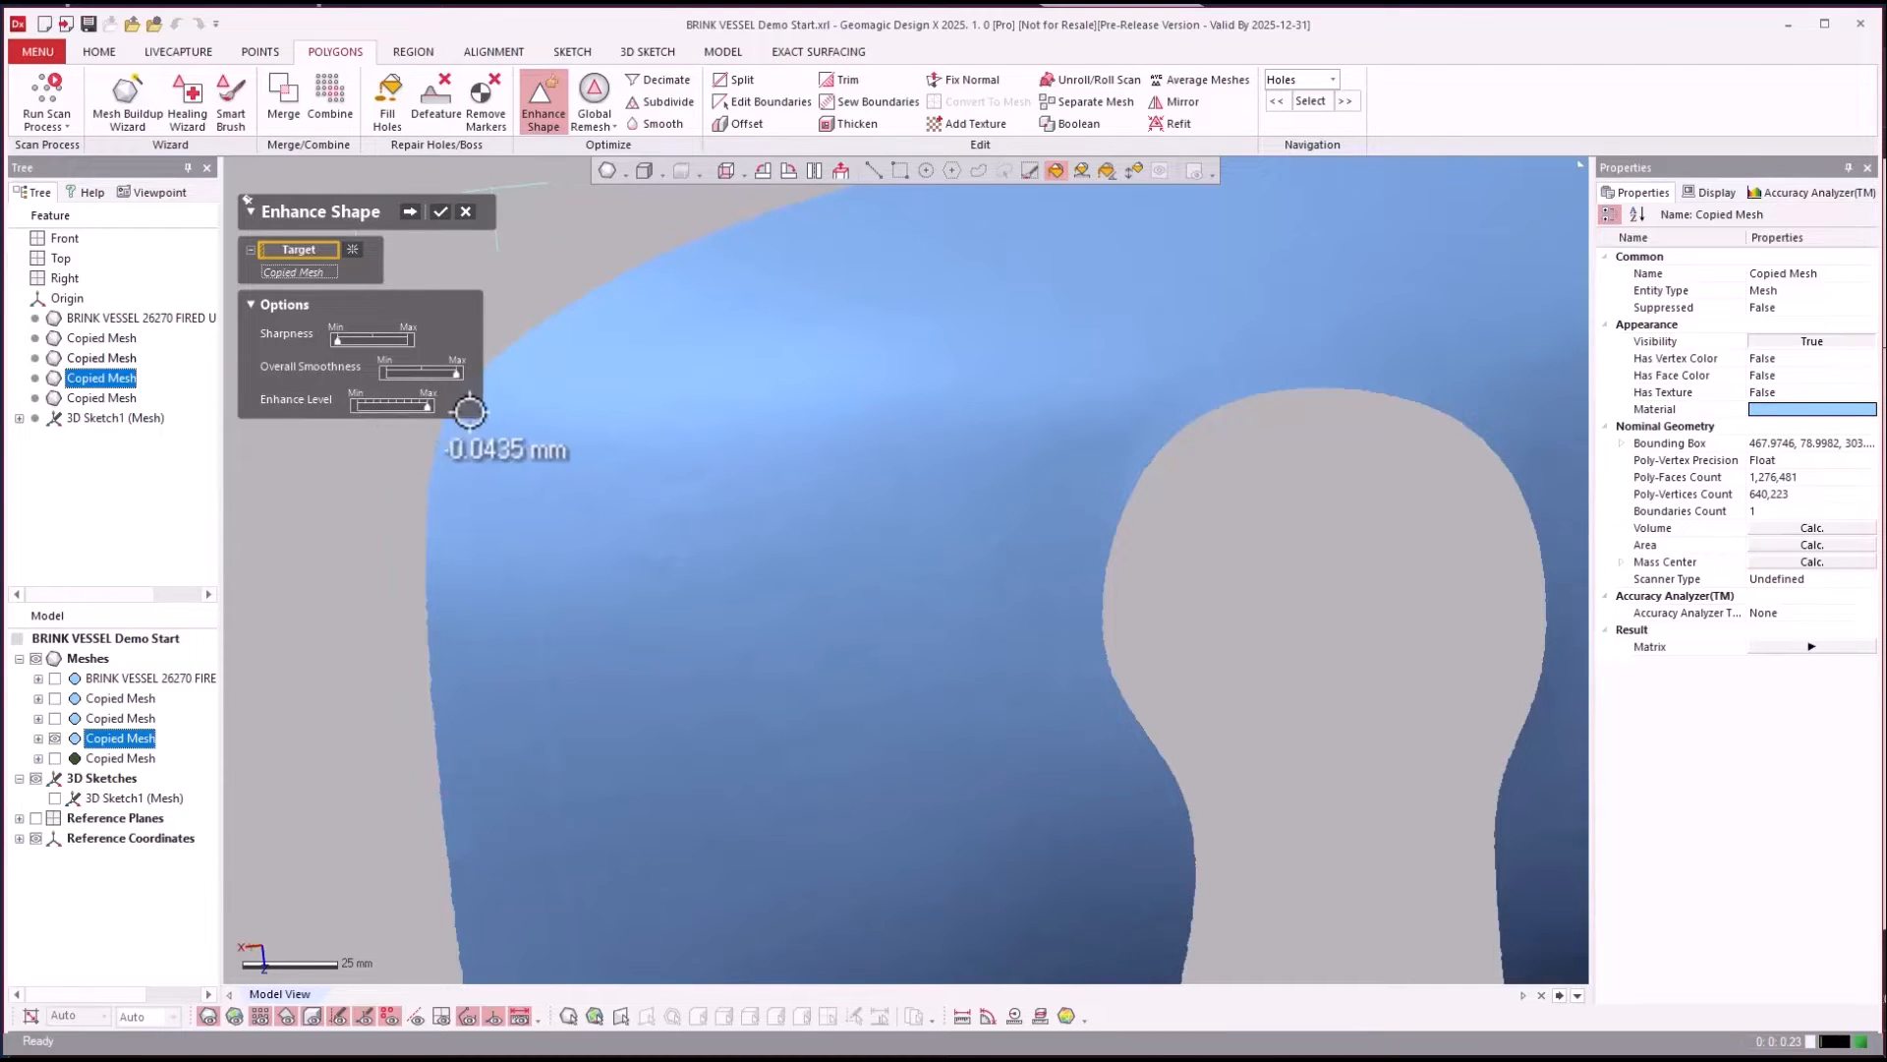
click(405, 211)
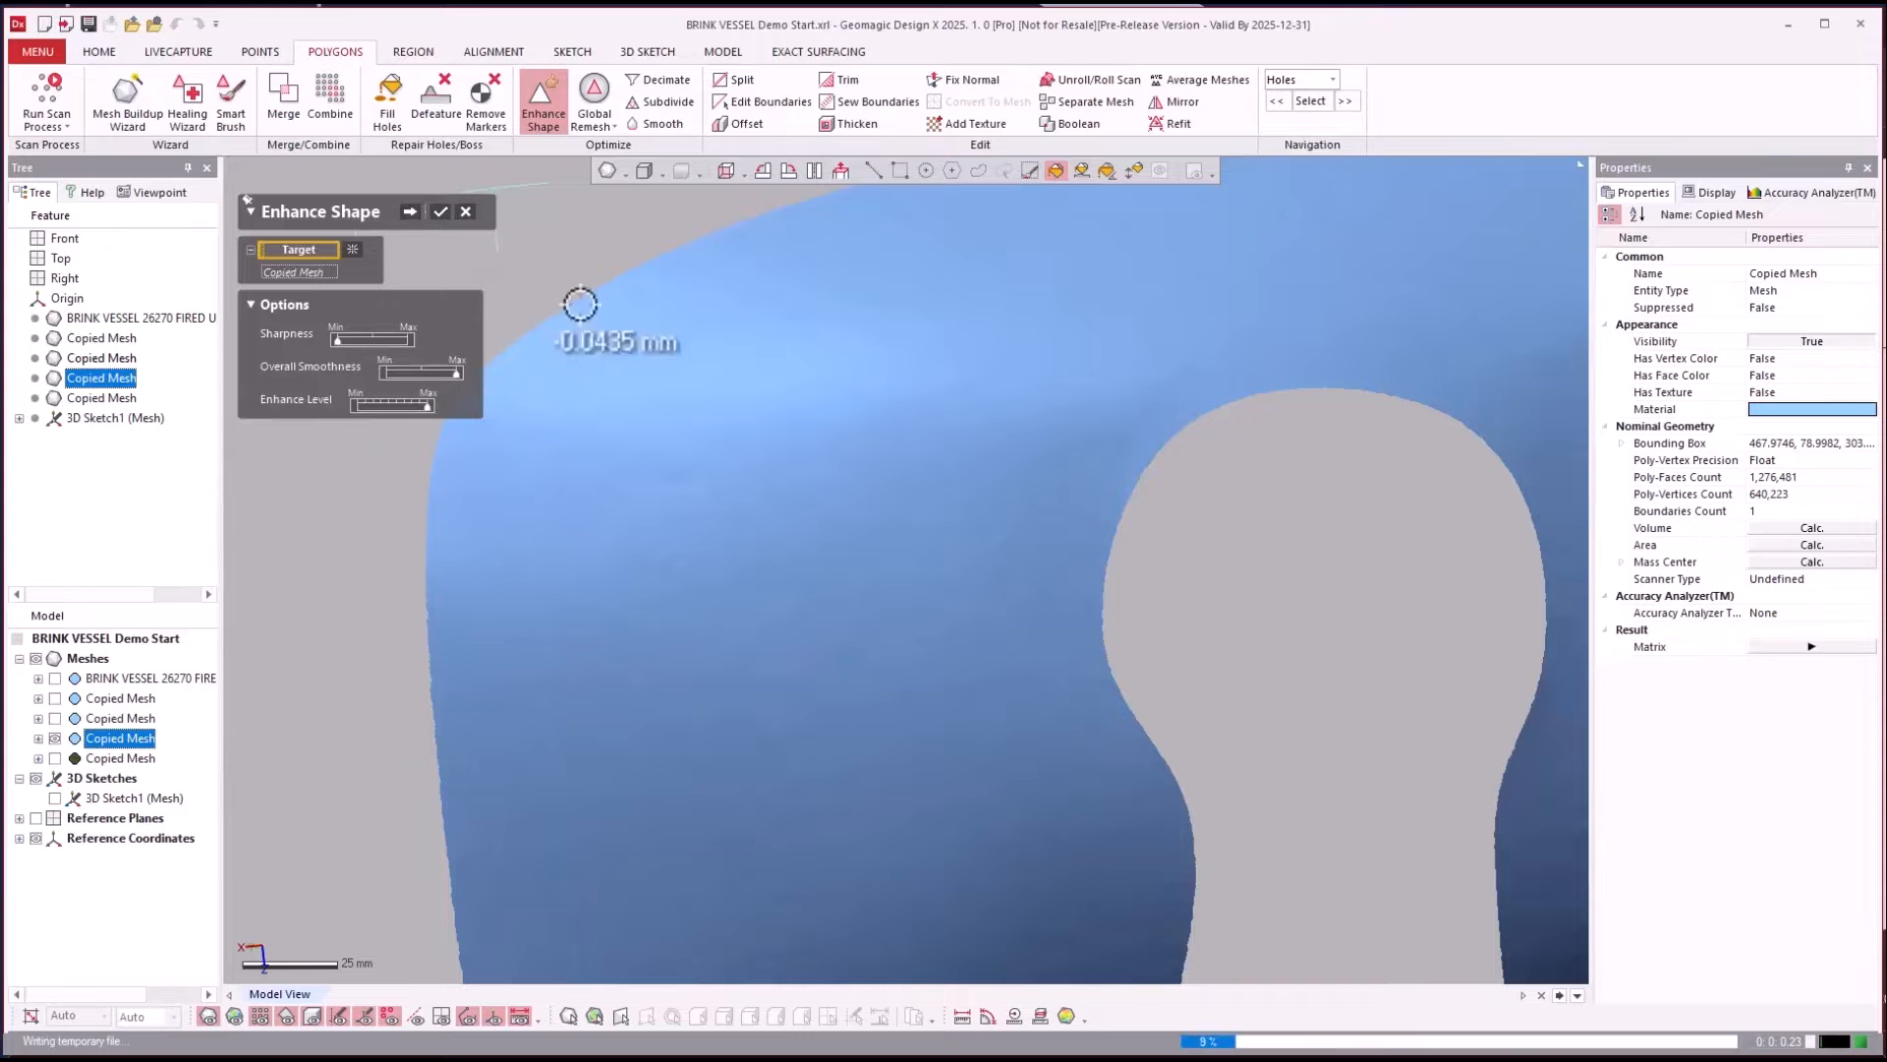
mouse_move(1154, 491)
right_down()
mouse_move(982, 434)
mouse_move(925, 451)
mouse_move(1336, 543)
mouse_move(1260, 682)
mouse_move(1077, 689)
mouse_move(1137, 758)
mouse_move(415, 269)
right_up()
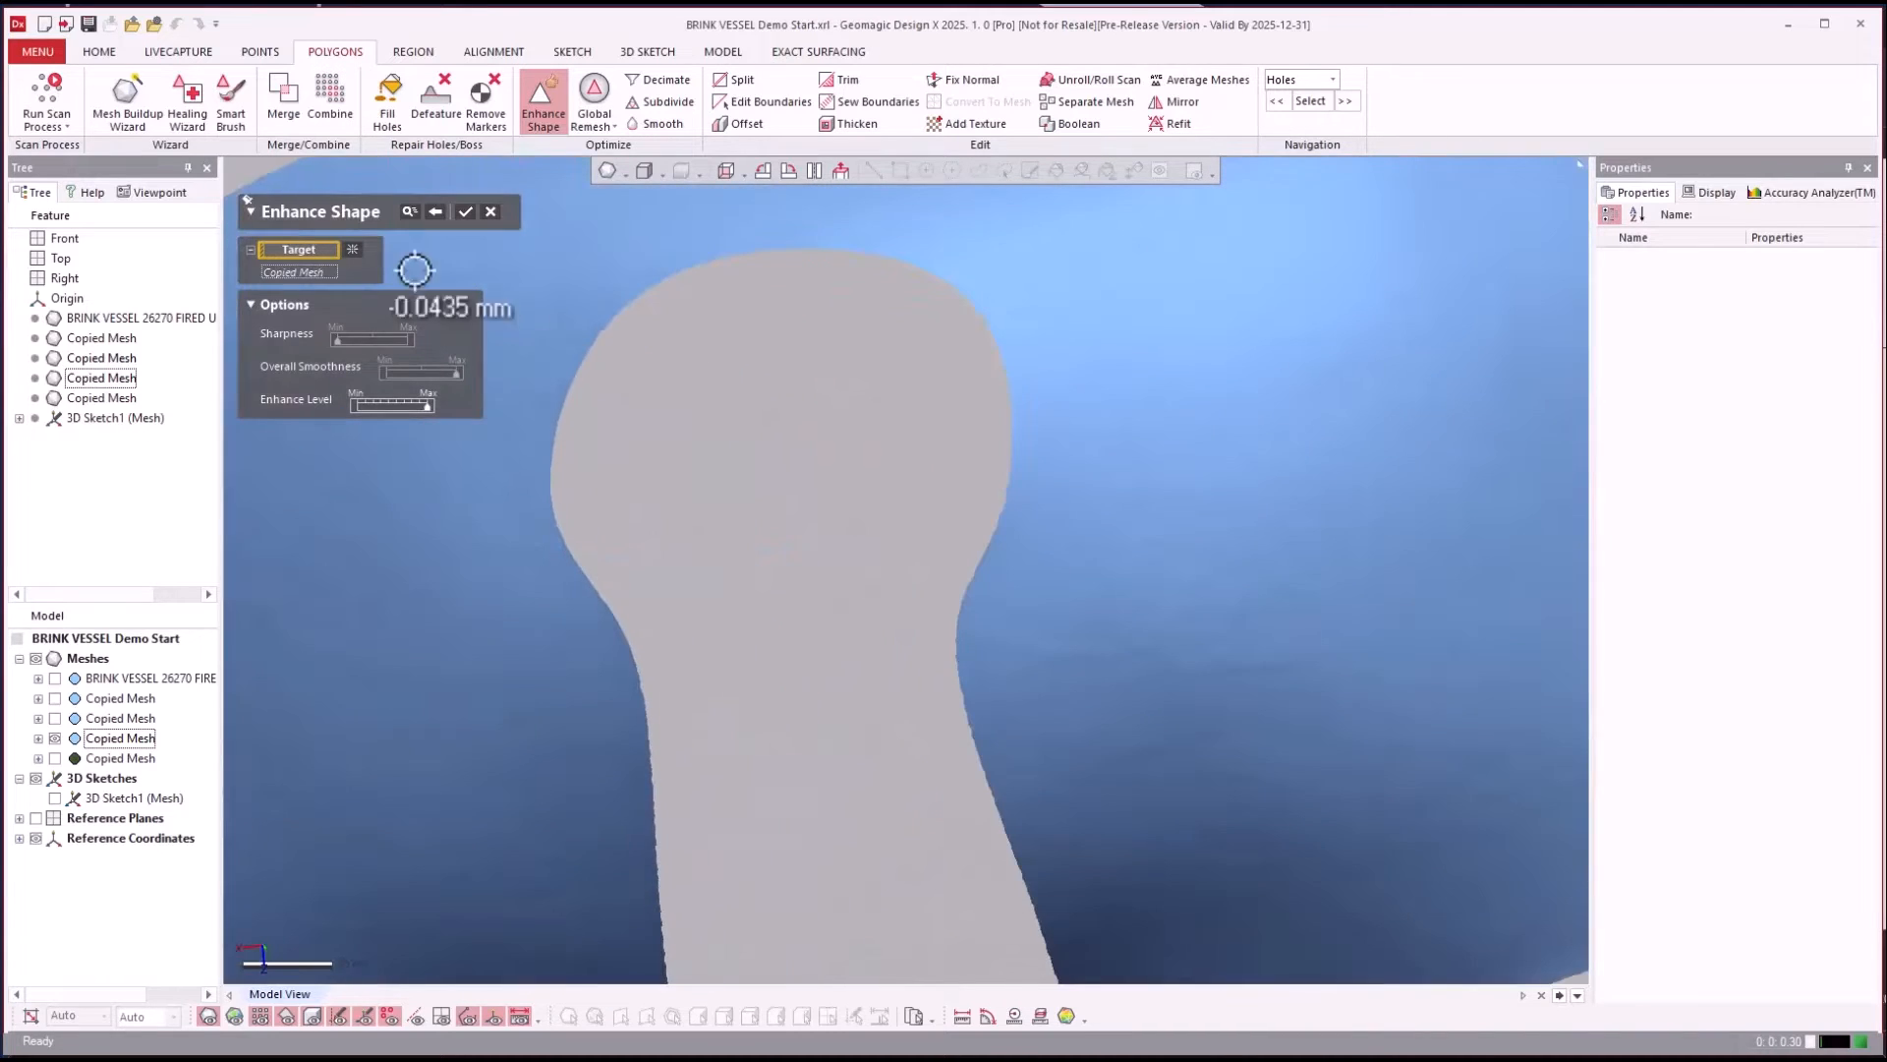
click(467, 211)
scroll(688, 492, down, 2)
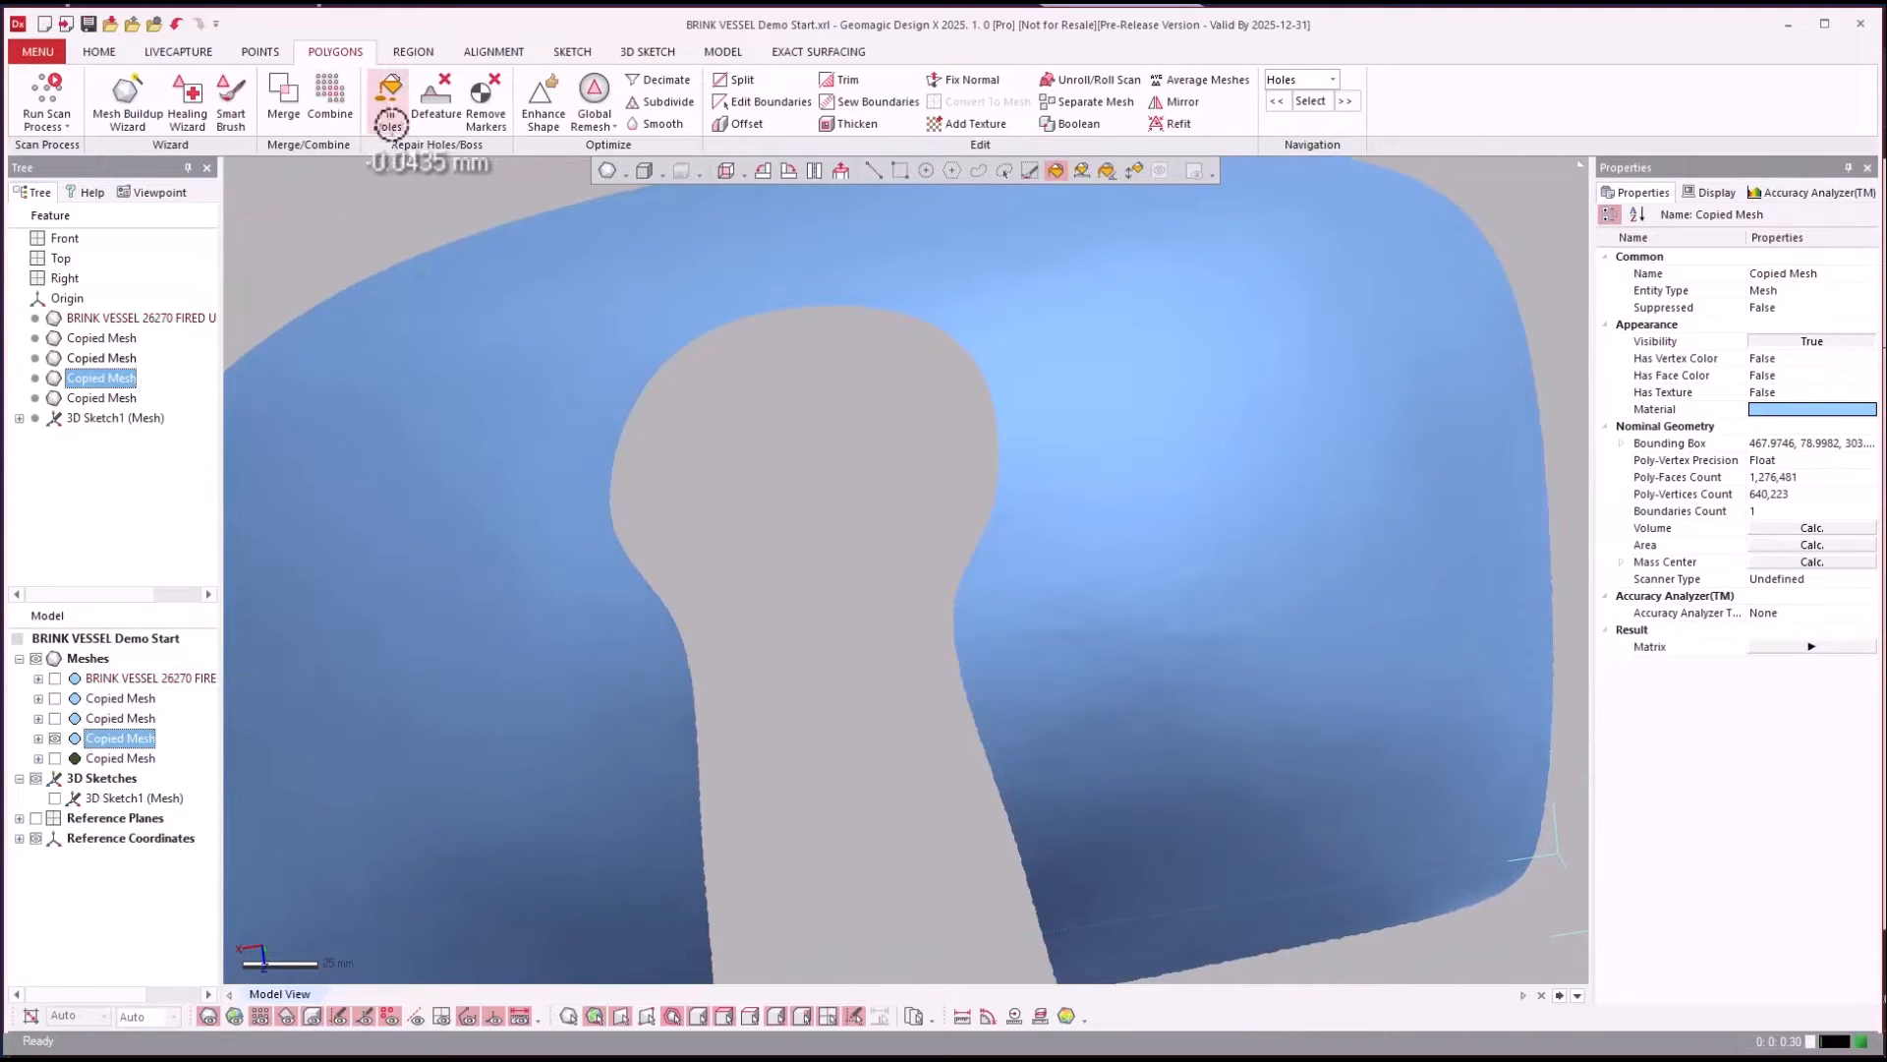
Defeature a brush-selected uneven patch beside the cutout's neck, using the Fill method with Curvature and a smoothed boundary.
click(436, 100)
scroll(1088, 650, up, 2)
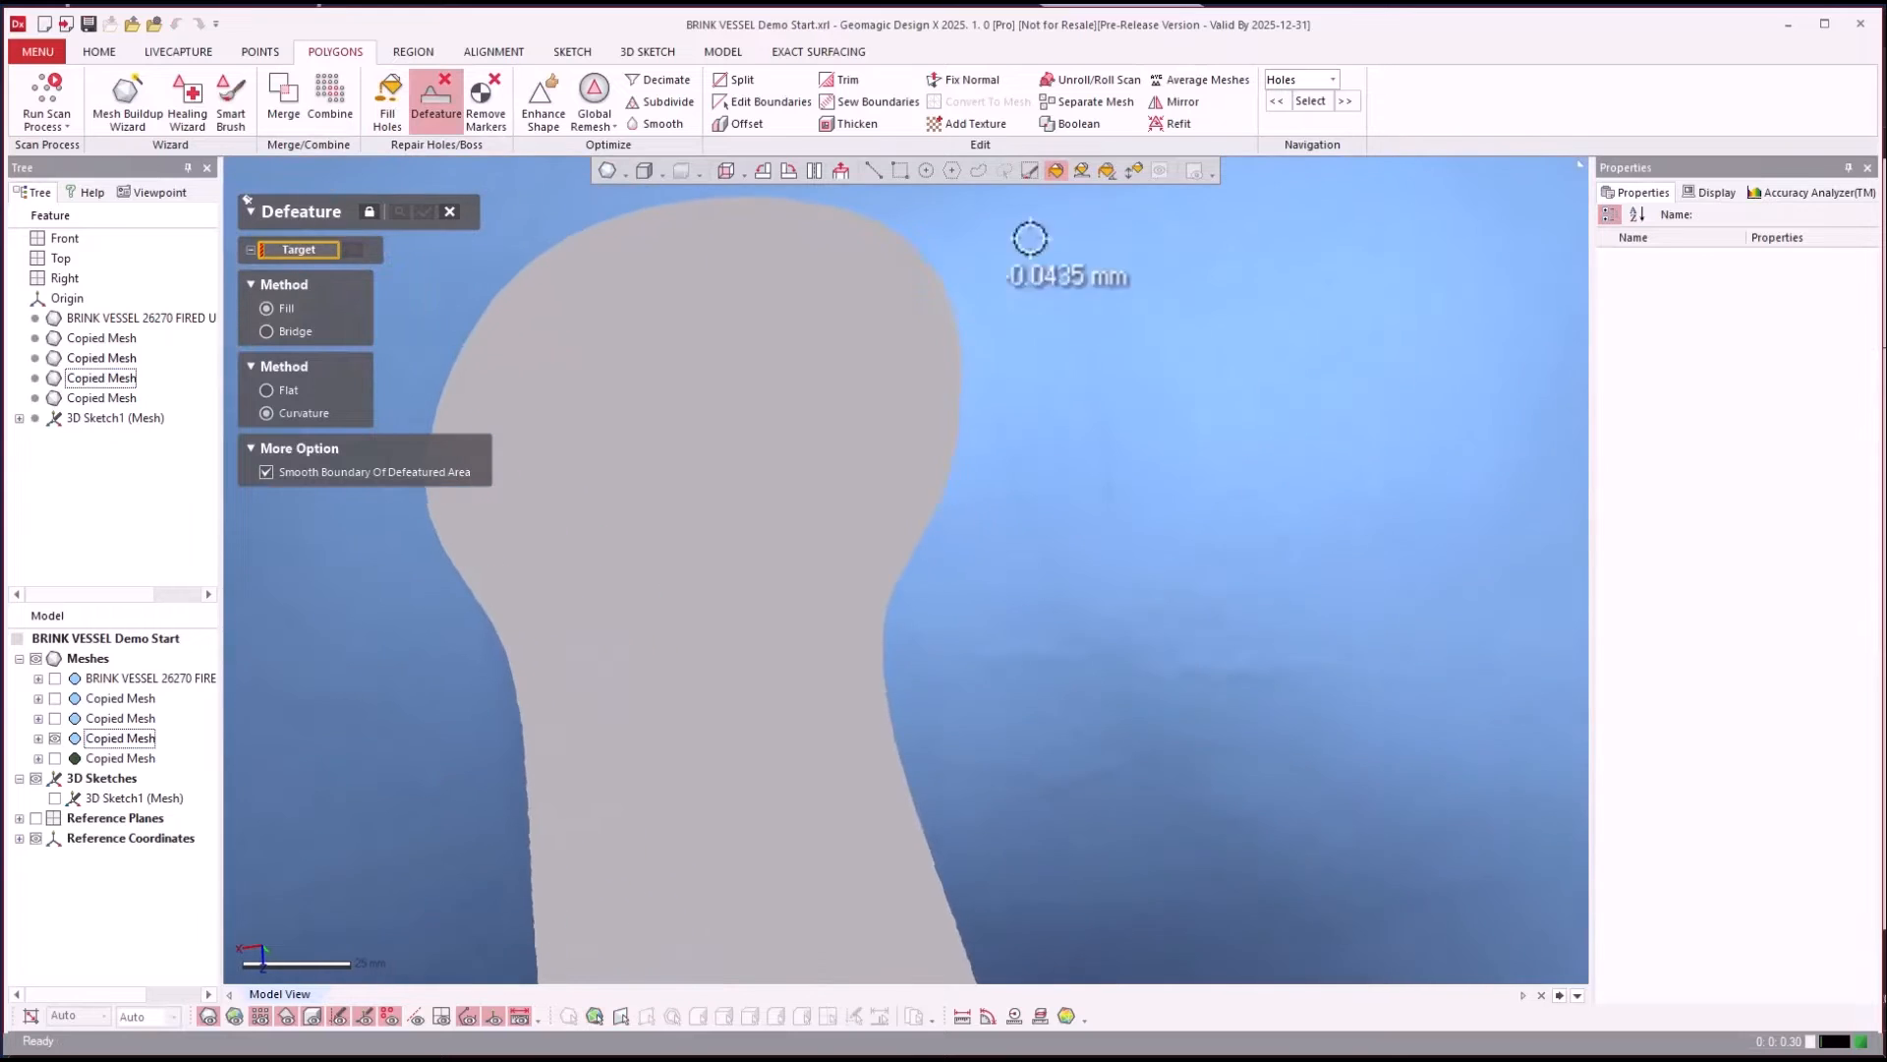
click(1024, 172)
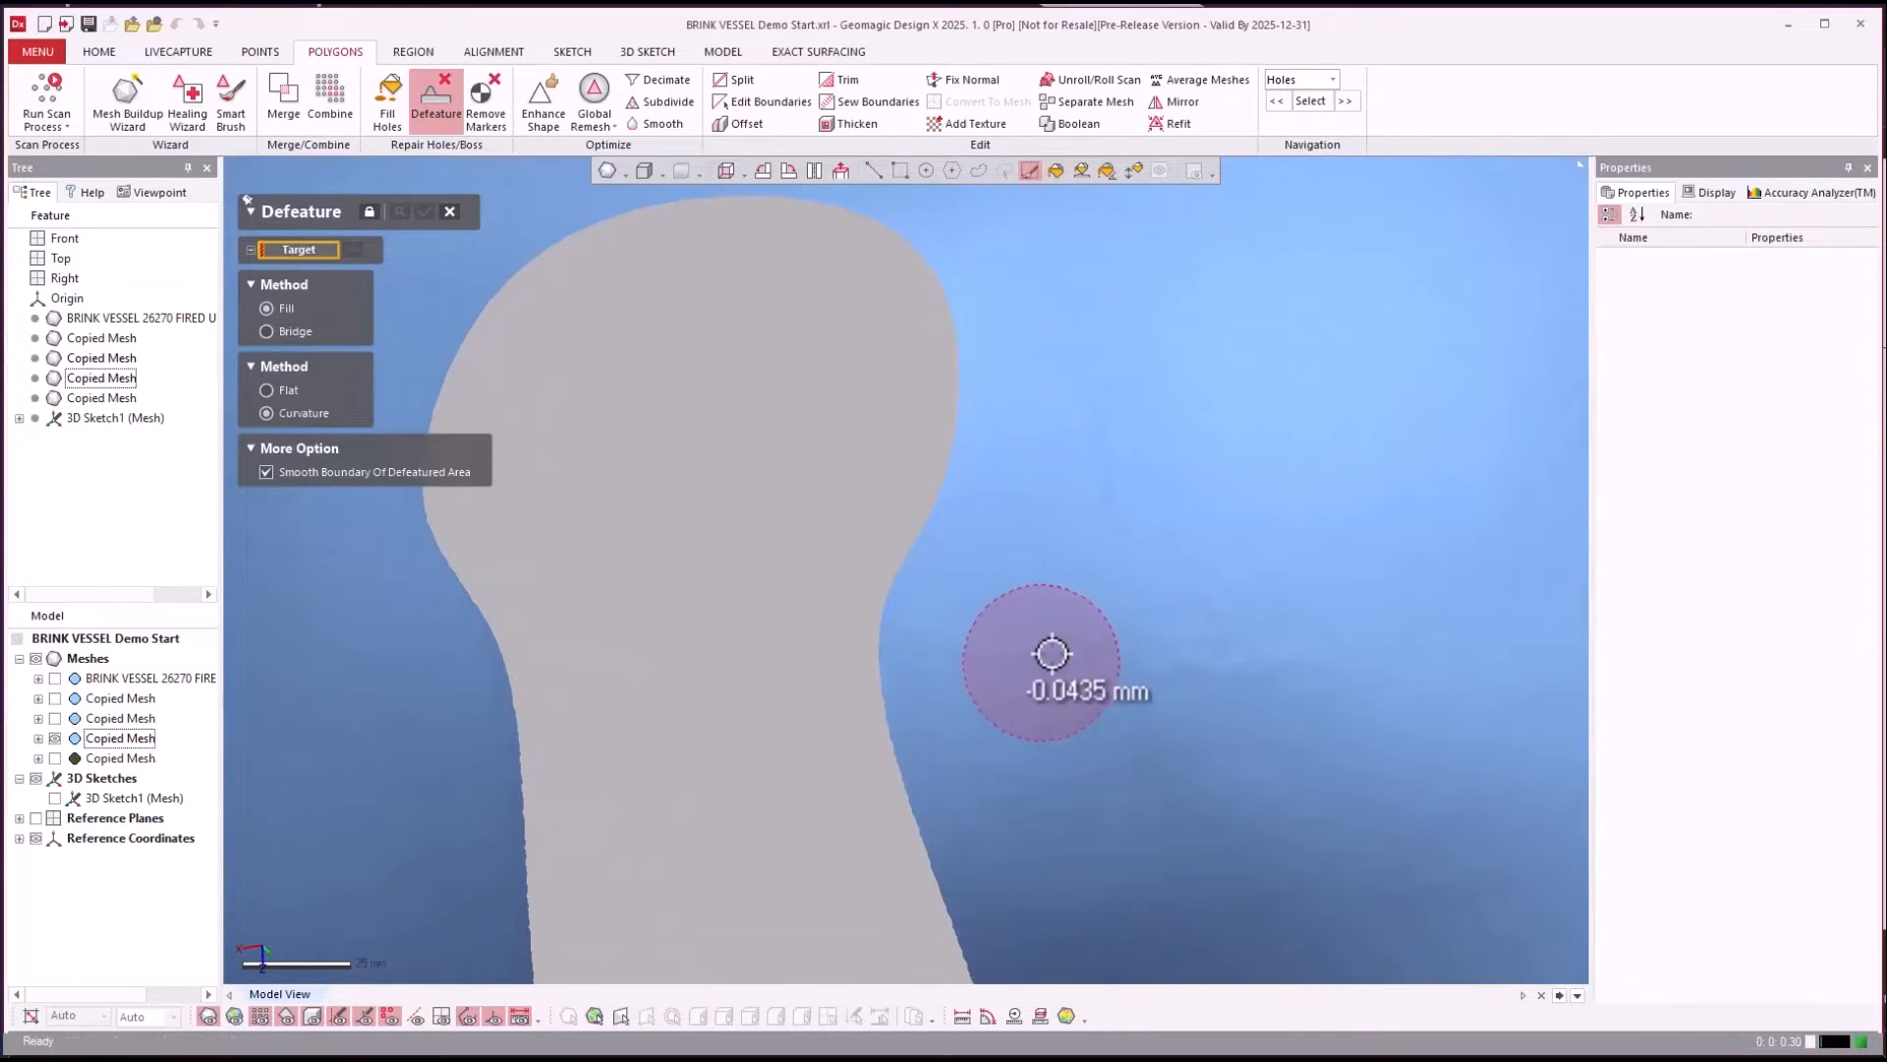
scroll(1045, 652, up, 3)
drag(951, 666, 1066, 666)
mouse_move(1152, 706)
middle_down()
mouse_move(1087, 674)
mouse_move(875, 663)
middle_up()
scroll(875, 662, down, 1)
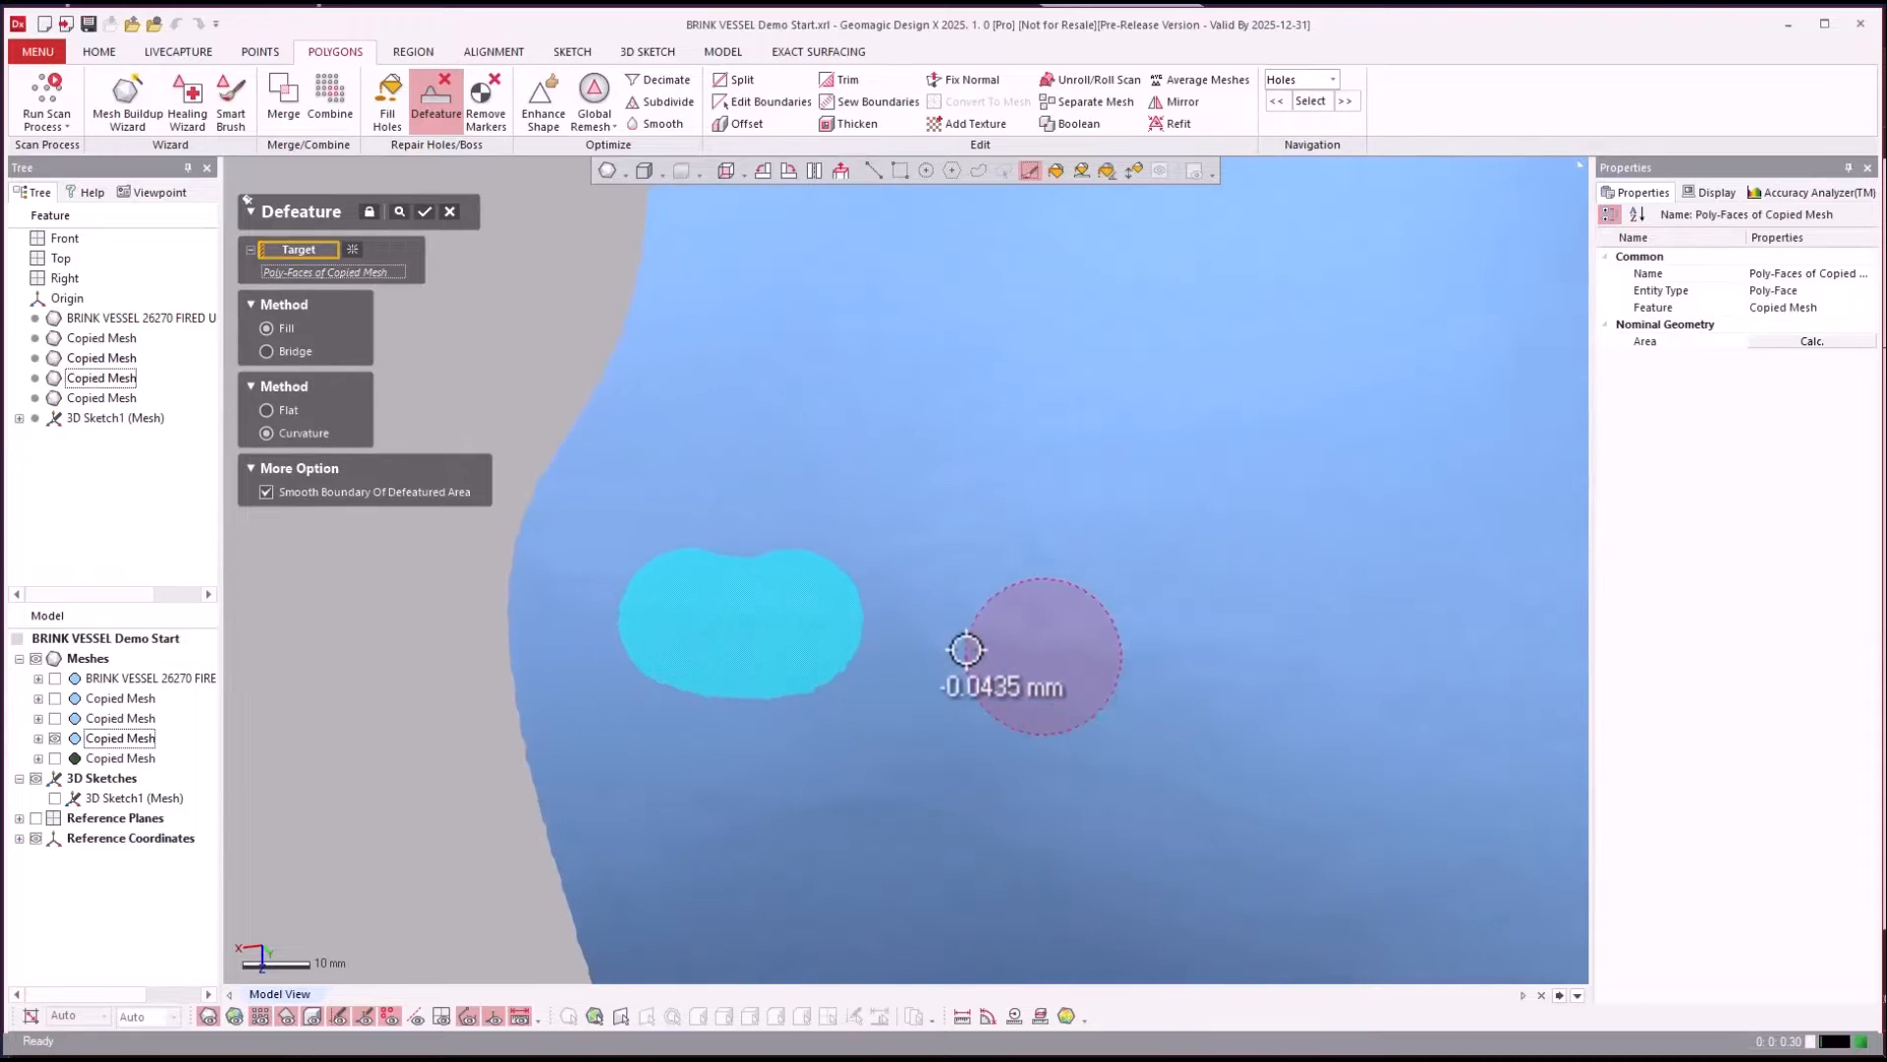
drag(973, 630, 966, 643)
mouse_move(694, 604)
mouse_down()
mouse_move(1143, 640)
mouse_move(1023, 665)
mouse_up()
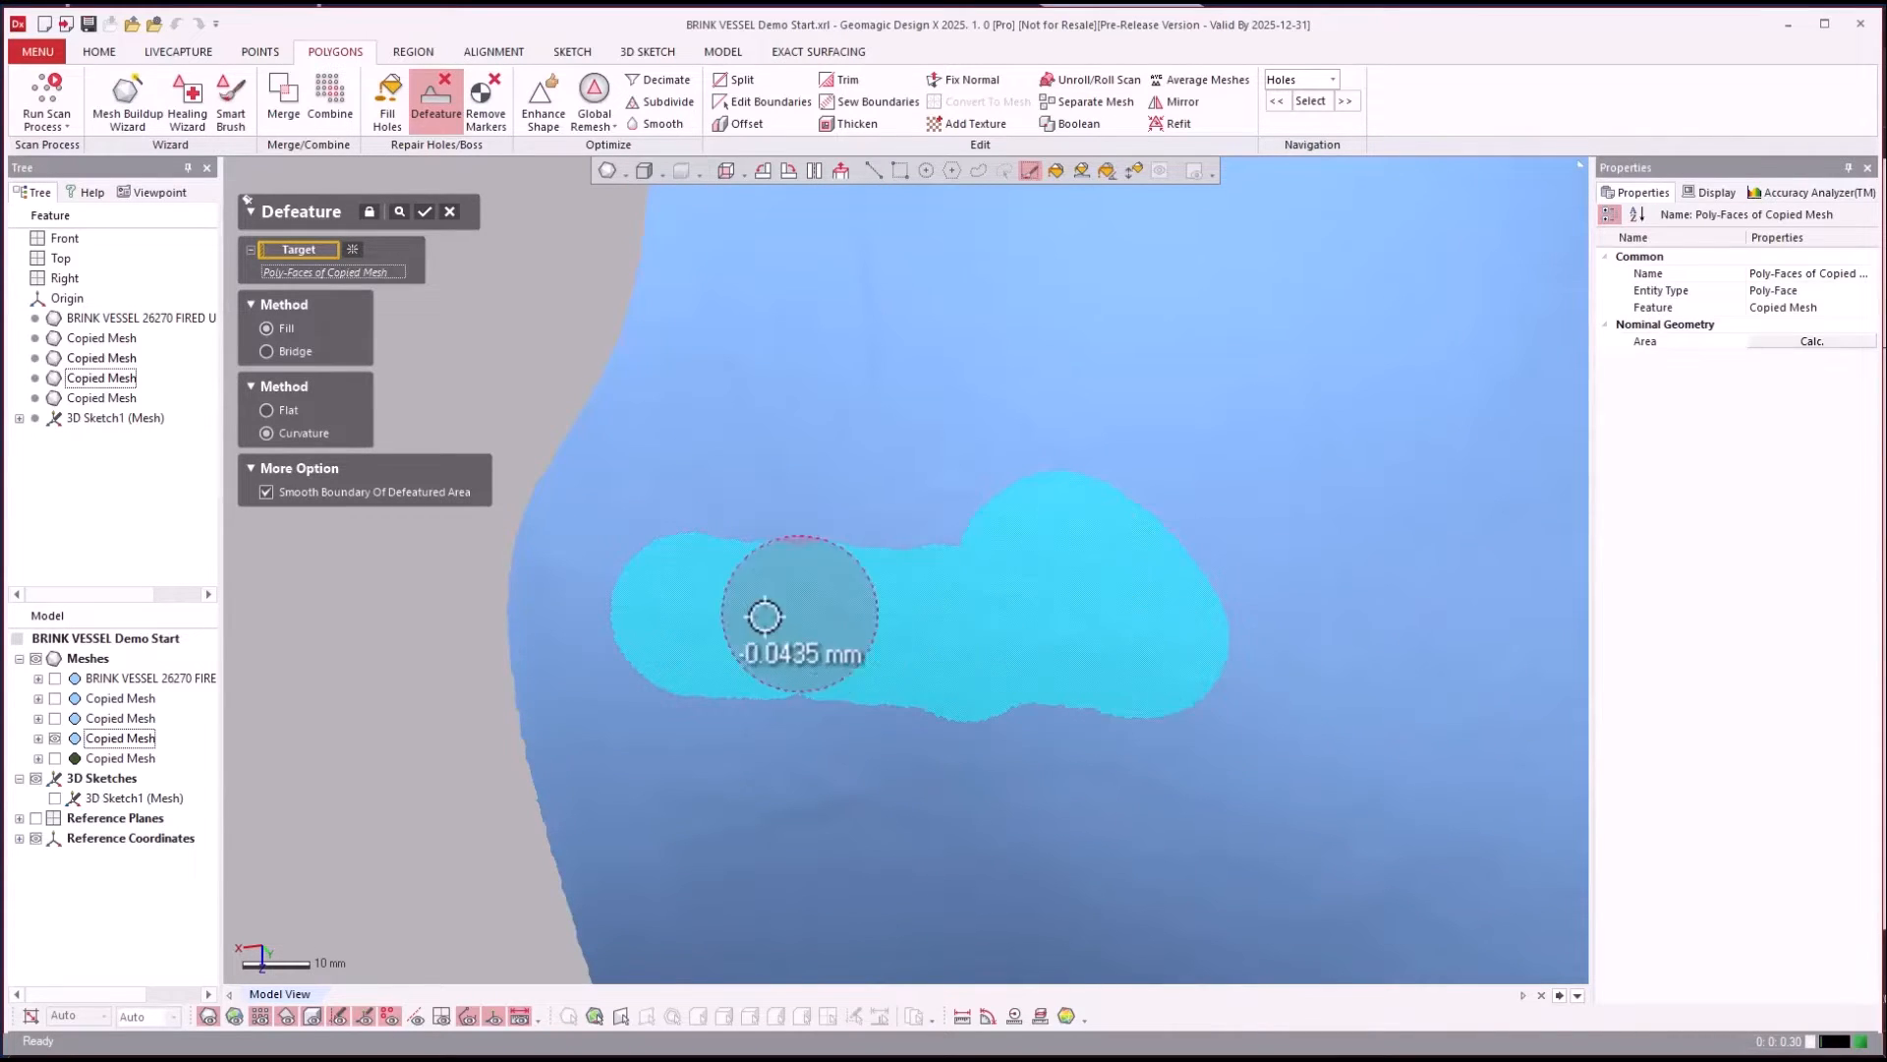
click(1314, 631)
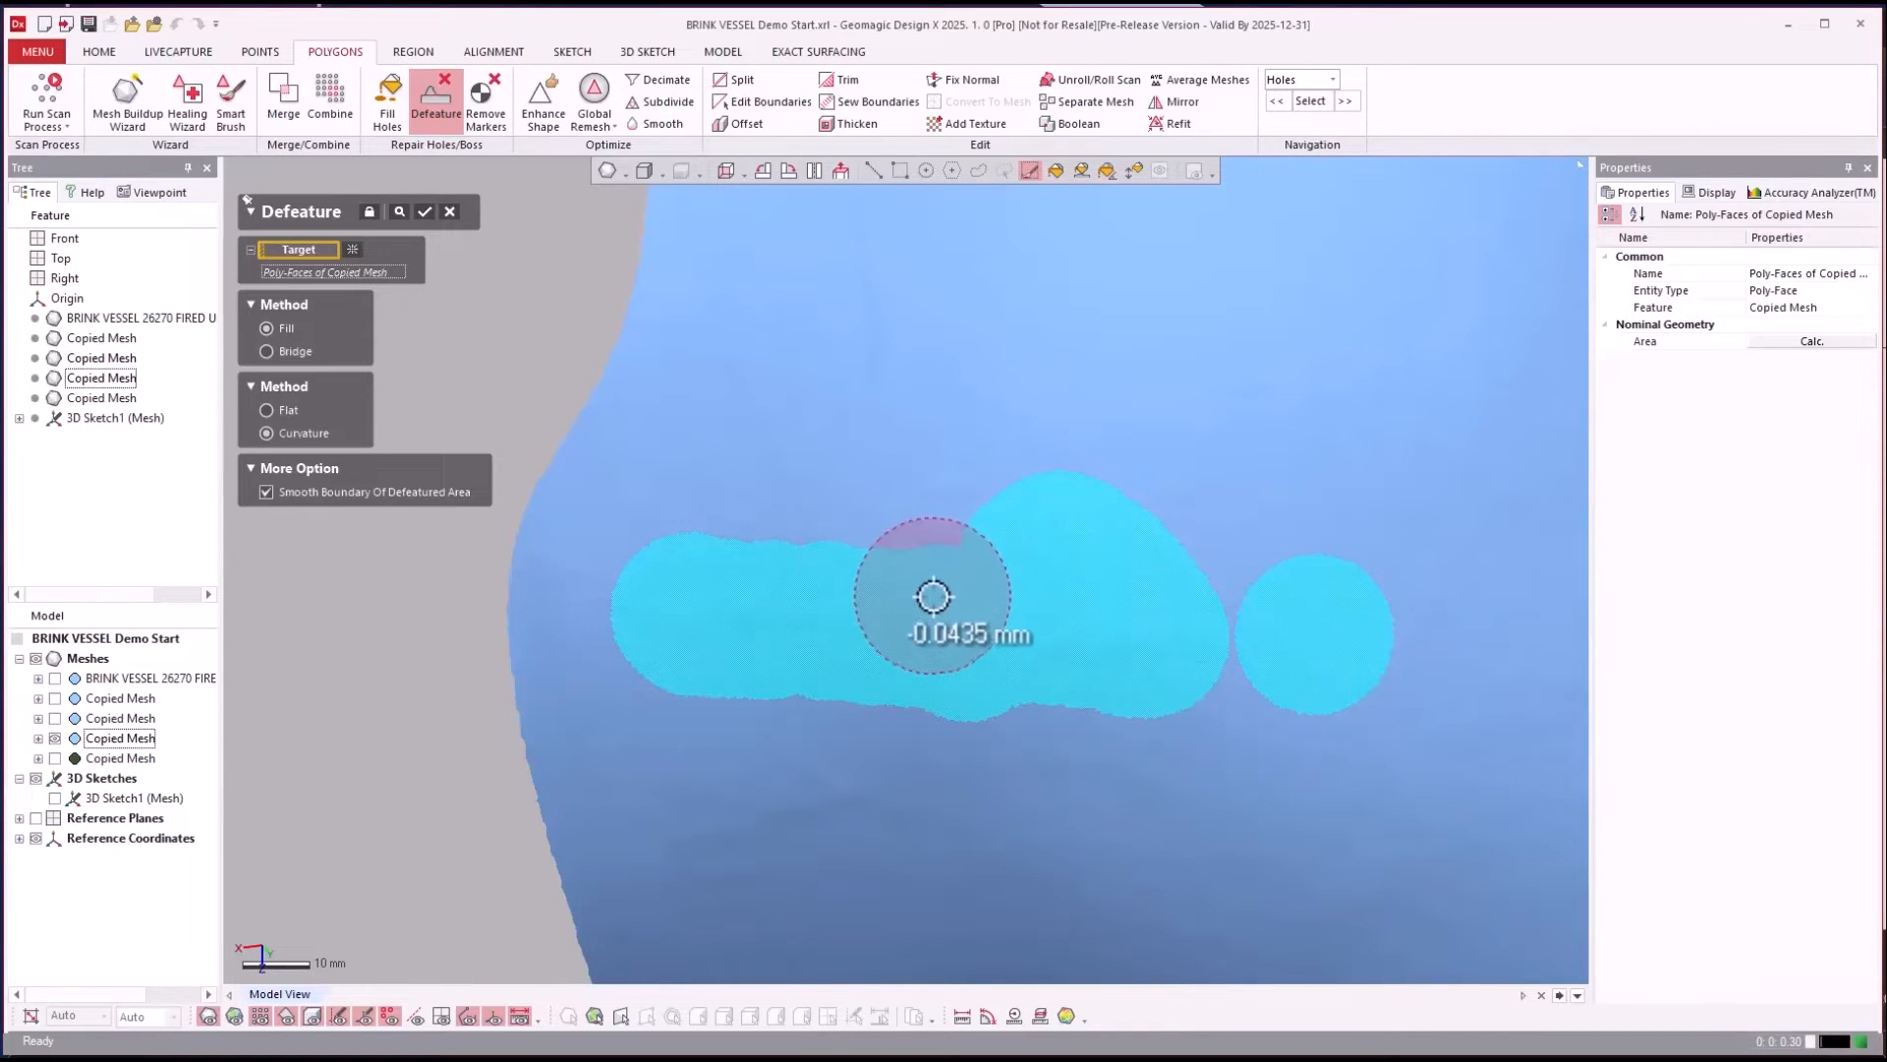
mouse_move(1180, 593)
ctrl+mouse_down()
mouse_move(1322, 710)
mouse_move(1045, 433)
mouse_move(1003, 717)
mouse_move(1071, 640)
mouse_move(1159, 752)
mouse_move(918, 713)
mouse_move(890, 688)
mouse_move(850, 527)
ctrl+mouse_up()
mouse_move(703, 604)
mouse_down()
mouse_move(737, 640)
mouse_move(699, 590)
mouse_move(717, 589)
mouse_move(704, 623)
mouse_move(708, 577)
mouse_move(777, 639)
mouse_up()
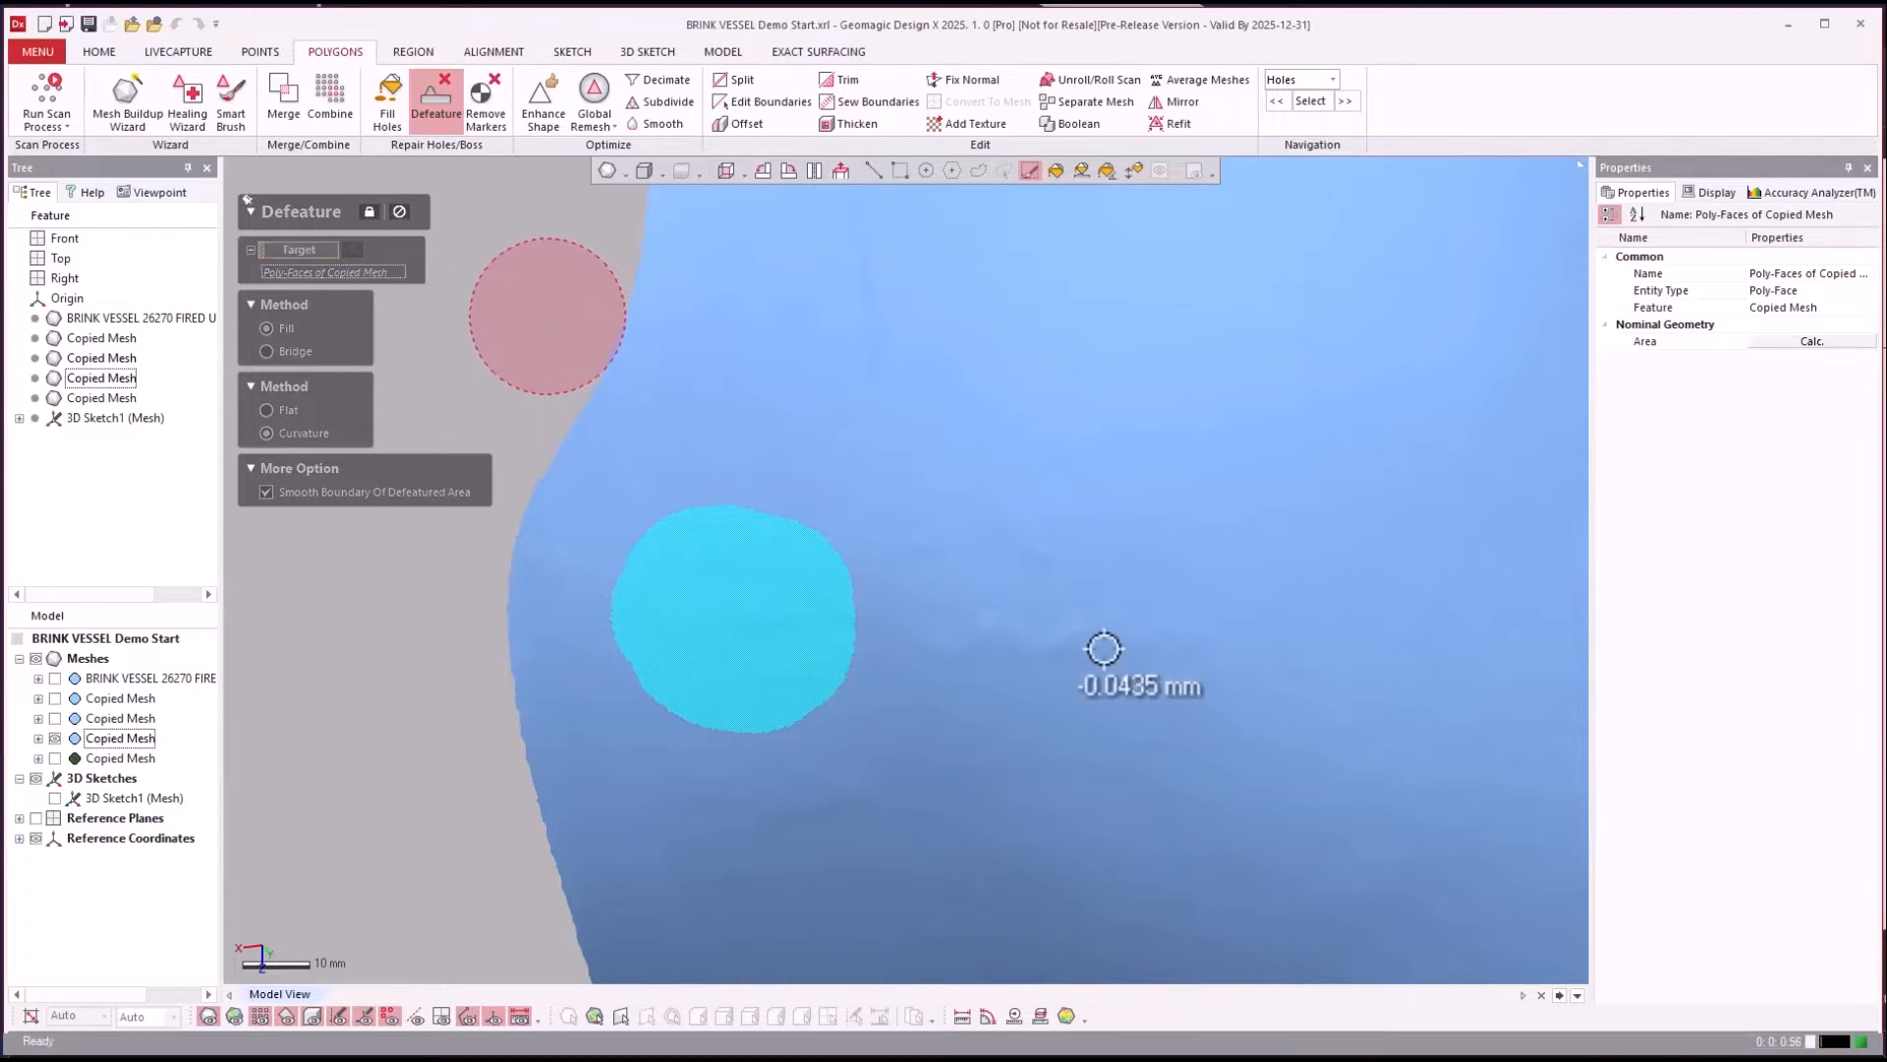
Defeature two more brush-selected patches, one farther from the cutout edge and one lower down beside the neck.
key(ctrl)
key(ctrl)
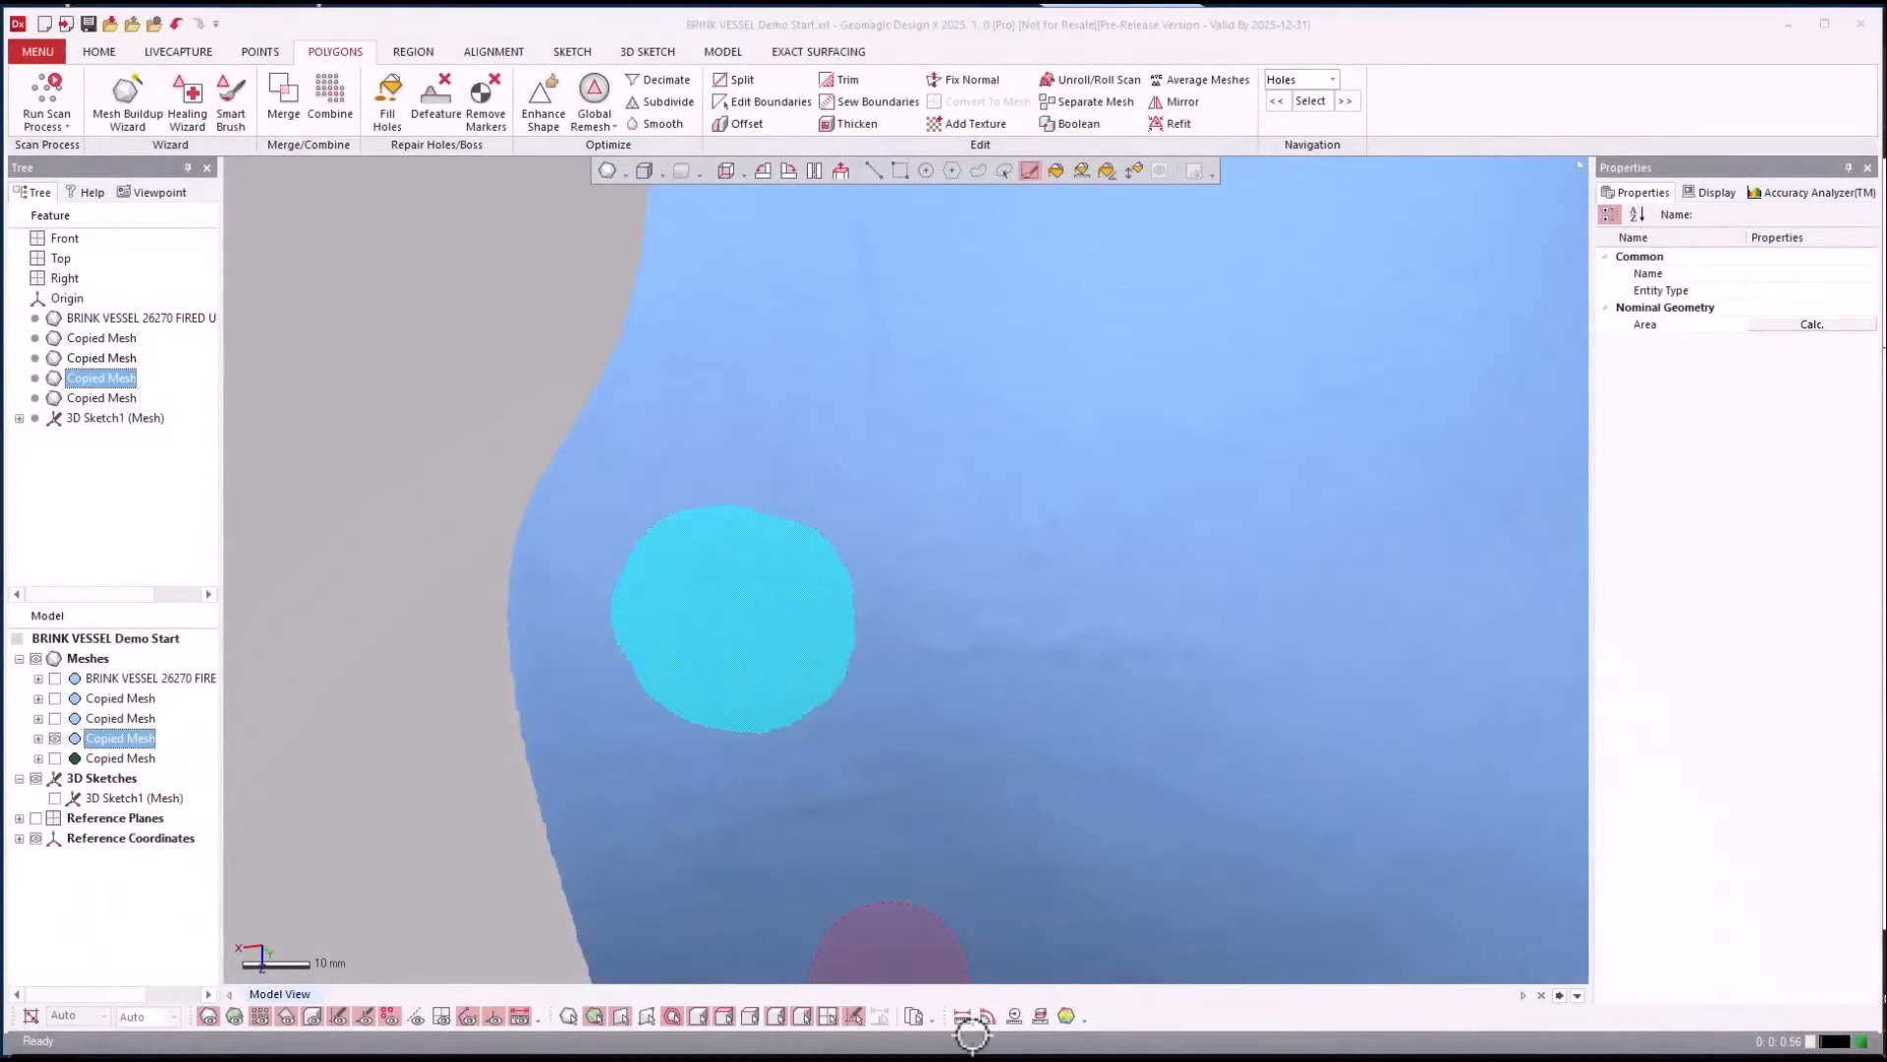
mouse_move(1011, 611)
mouse_down()
mouse_move(994, 640)
mouse_move(1146, 603)
mouse_move(1007, 565)
mouse_up()
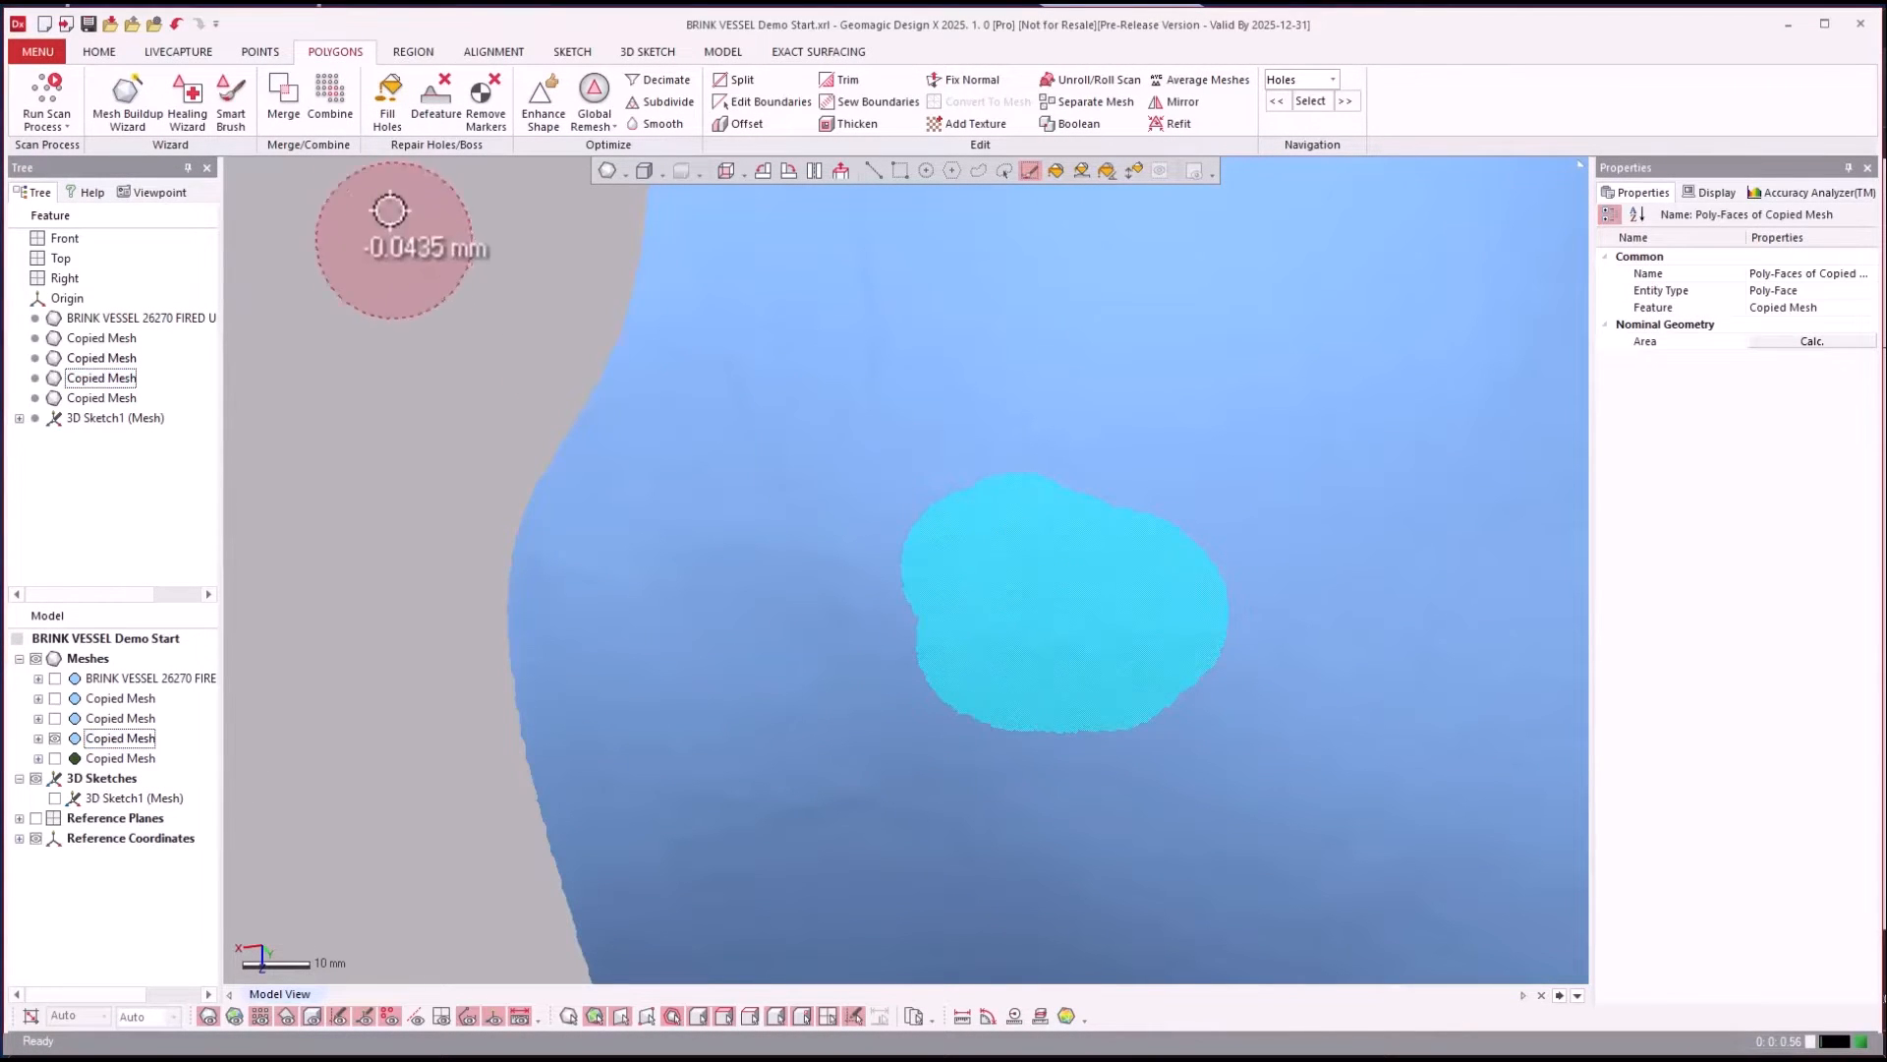
click(436, 103)
click(425, 212)
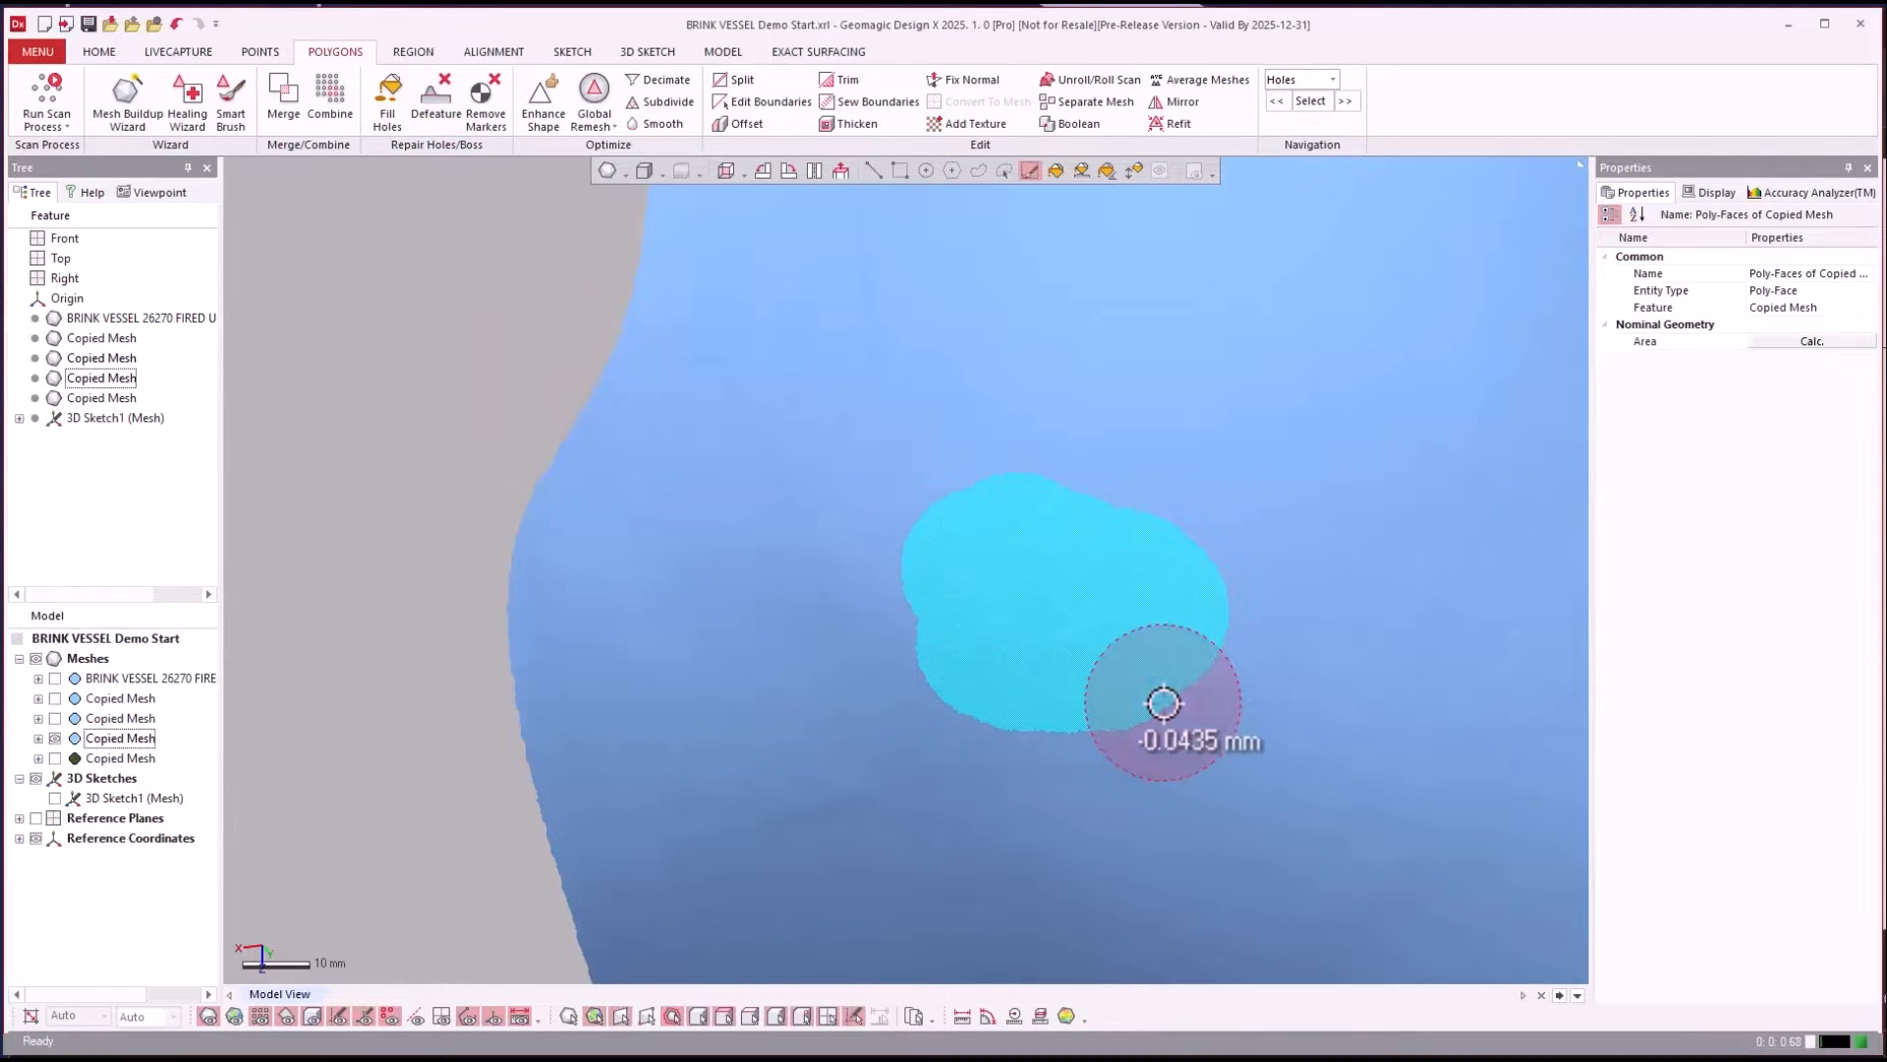
drag(834, 780, 713, 801)
click(438, 98)
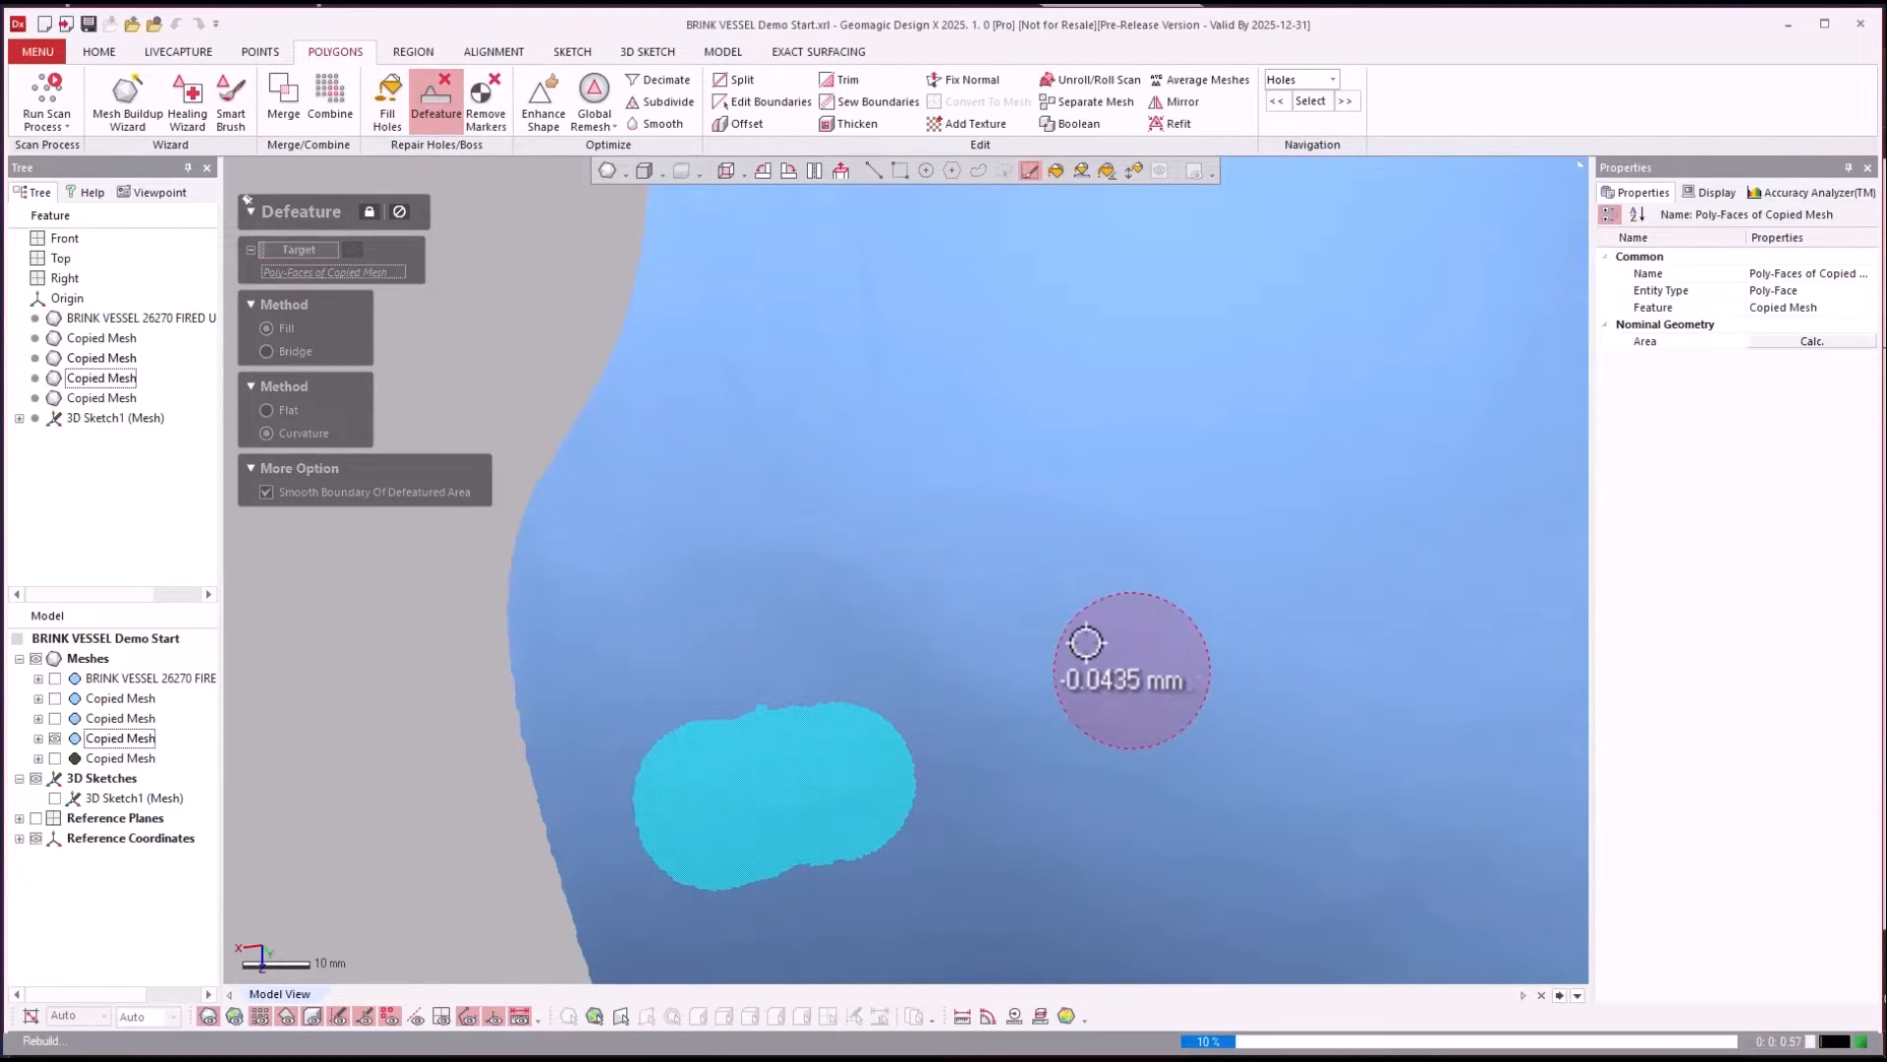
click(458, 559)
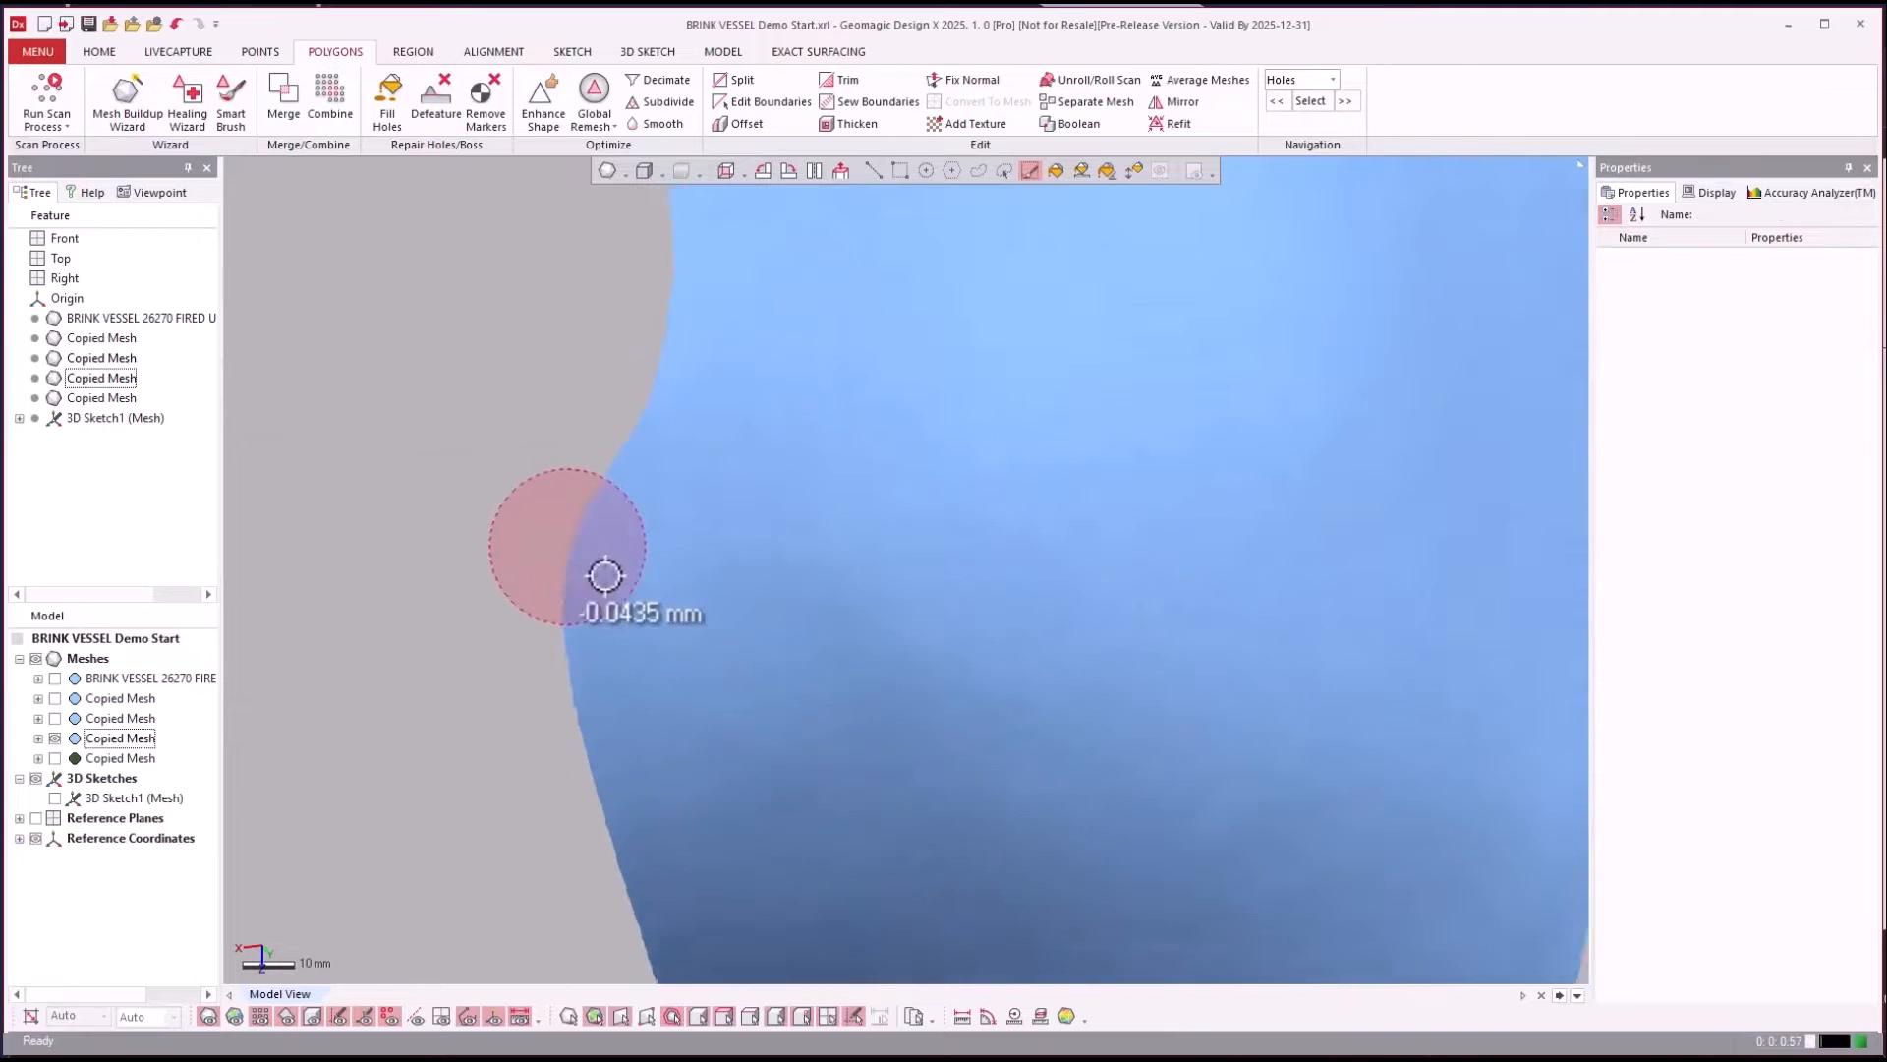
scroll(649, 605, down, 5)
mouse_move(1185, 680)
right_down()
mouse_move(1213, 721)
mouse_move(1095, 682)
mouse_move(1040, 605)
mouse_move(720, 619)
mouse_move(972, 593)
mouse_move(1126, 647)
right_up()
scroll(1139, 787, up, 2)
scroll(1139, 788, up, 2)
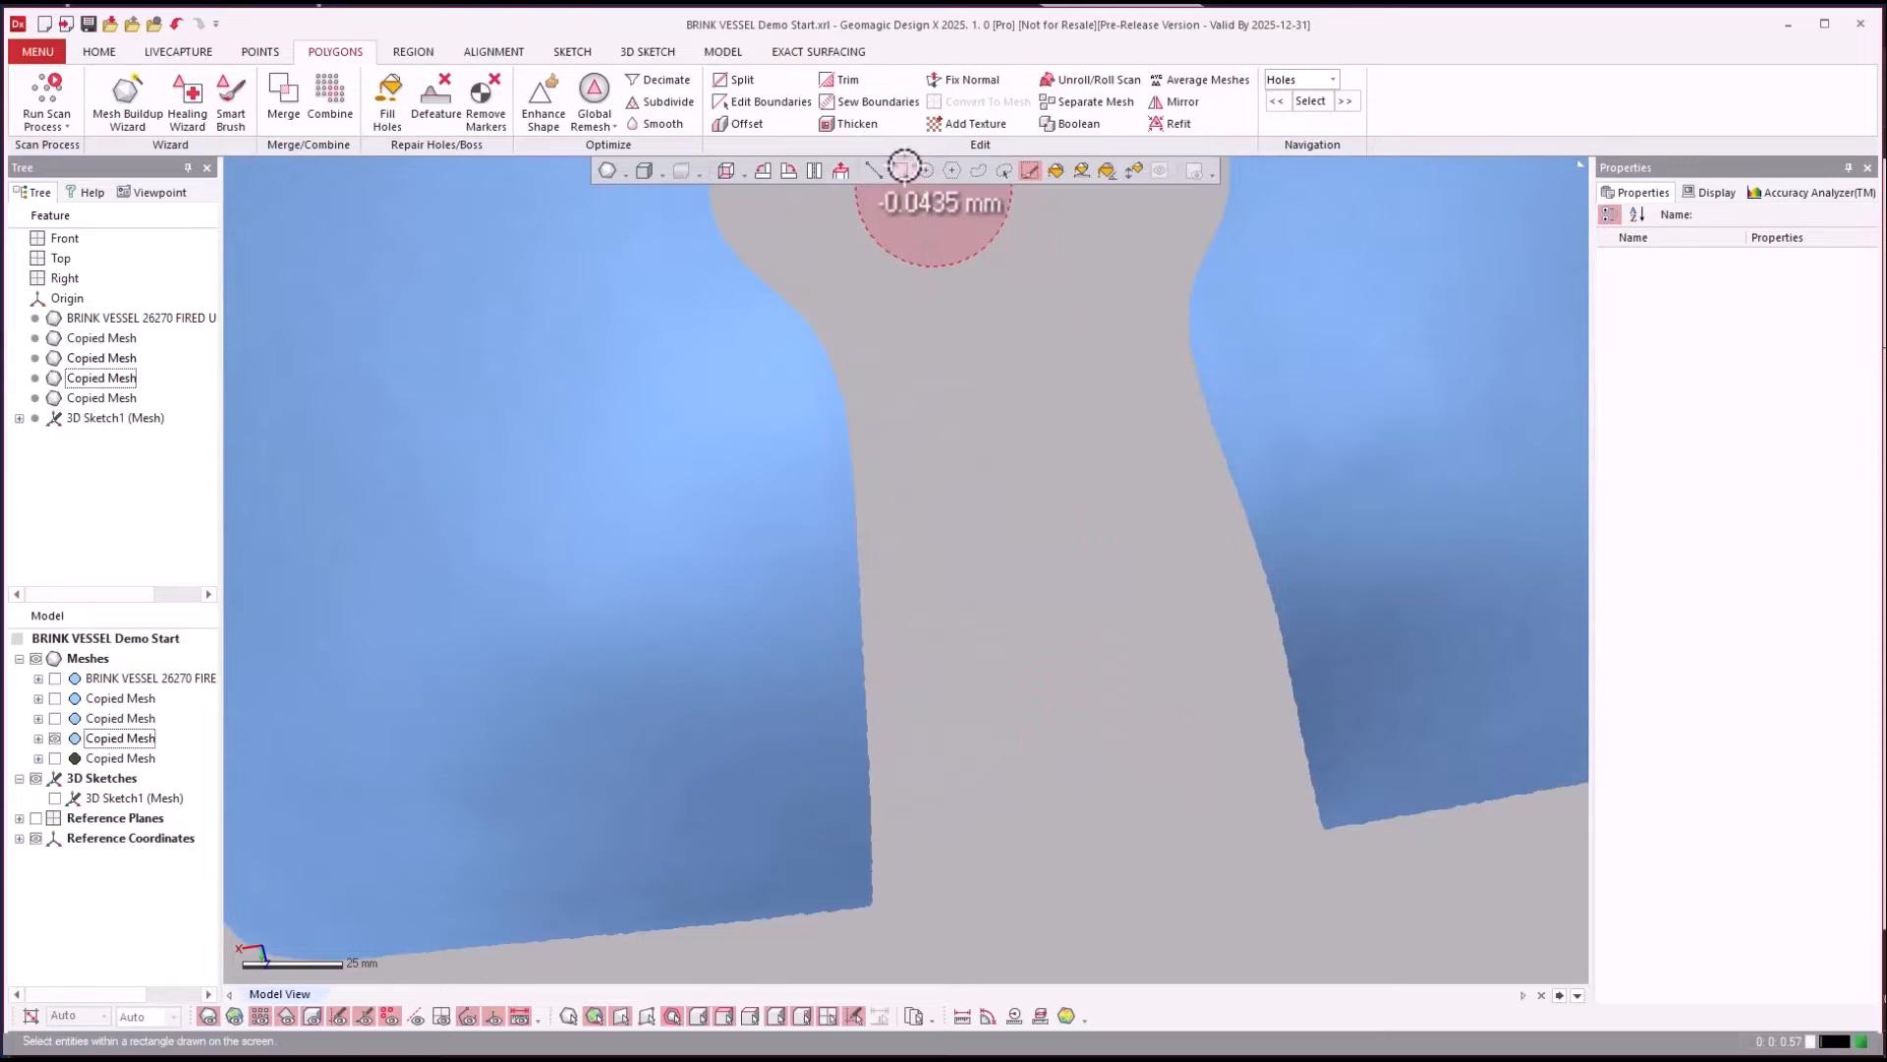
click(899, 170)
drag(564, 520, 674, 546)
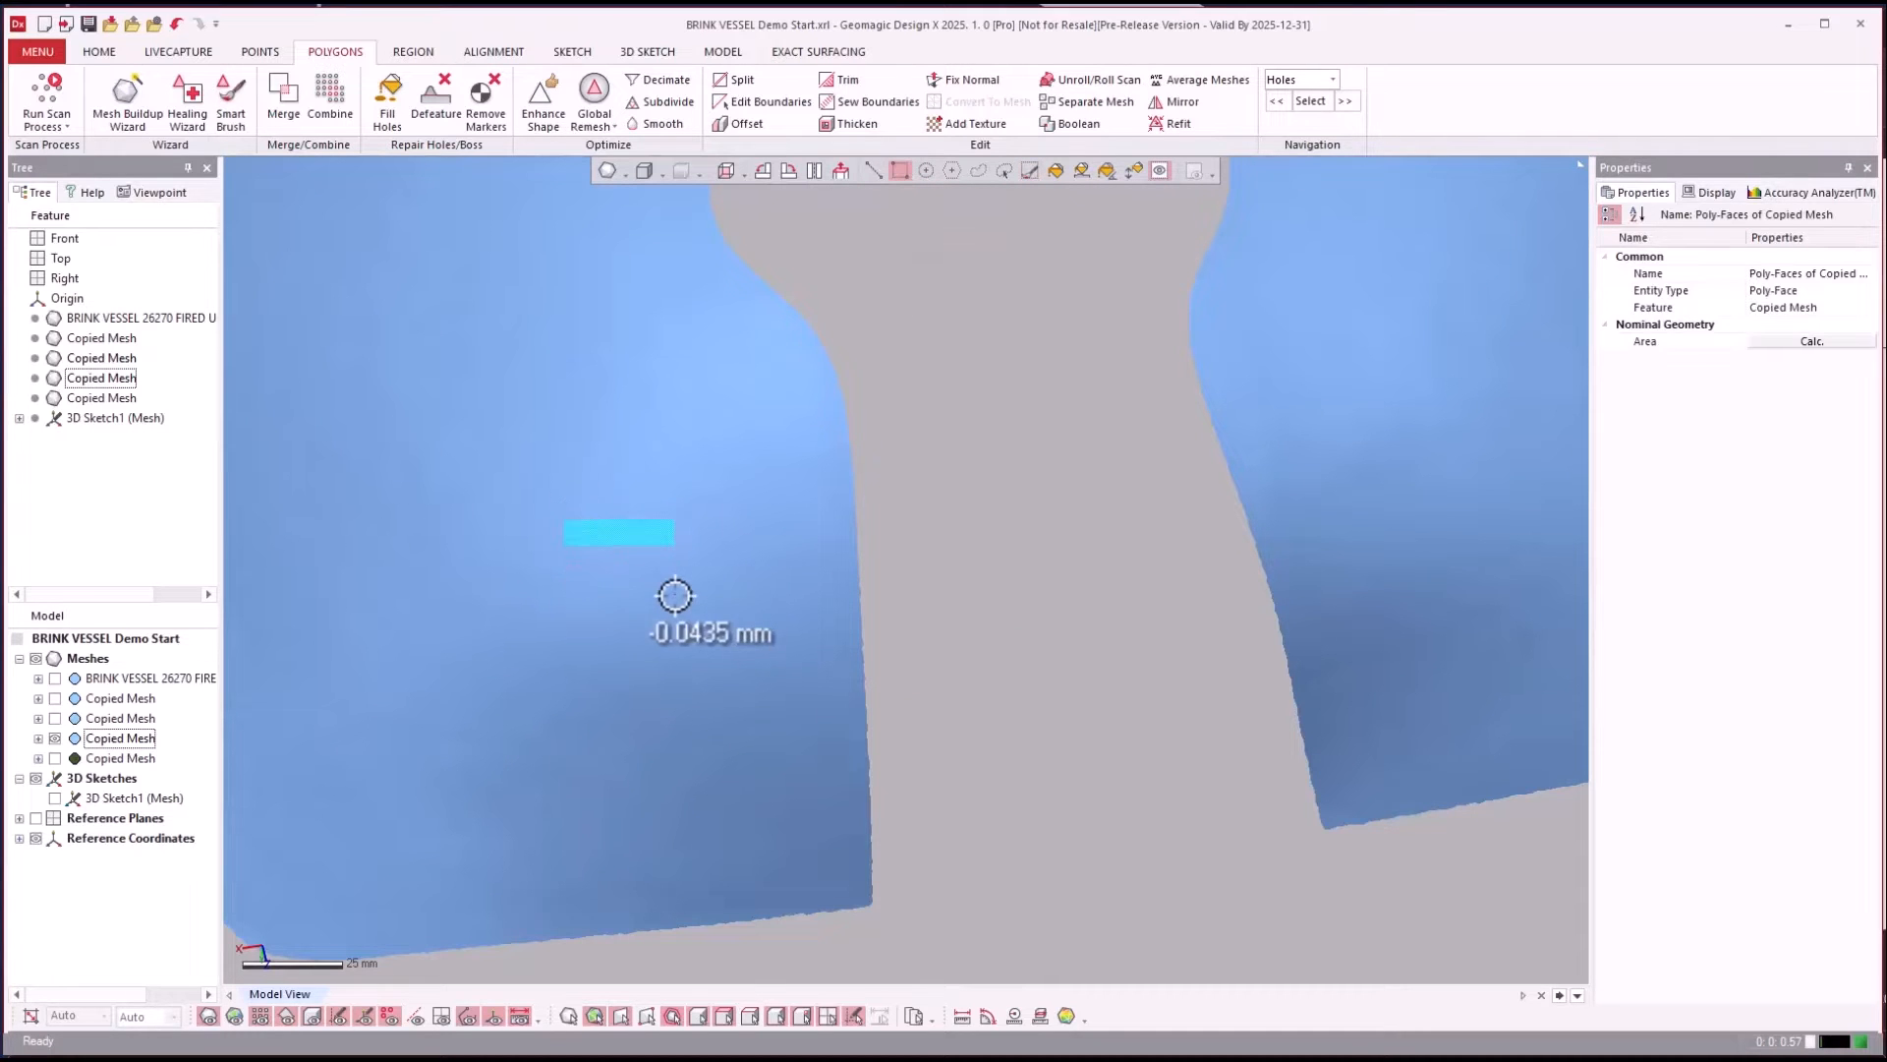
click(1015, 680)
Delete a brush-selected patch of mesh beside the cutout's neck and close the opening with Fill Holes.
scroll(1065, 716, down, 3)
right_drag(1066, 716, 1011, 716)
scroll(968, 709, up, 3)
scroll(968, 709, up, 5)
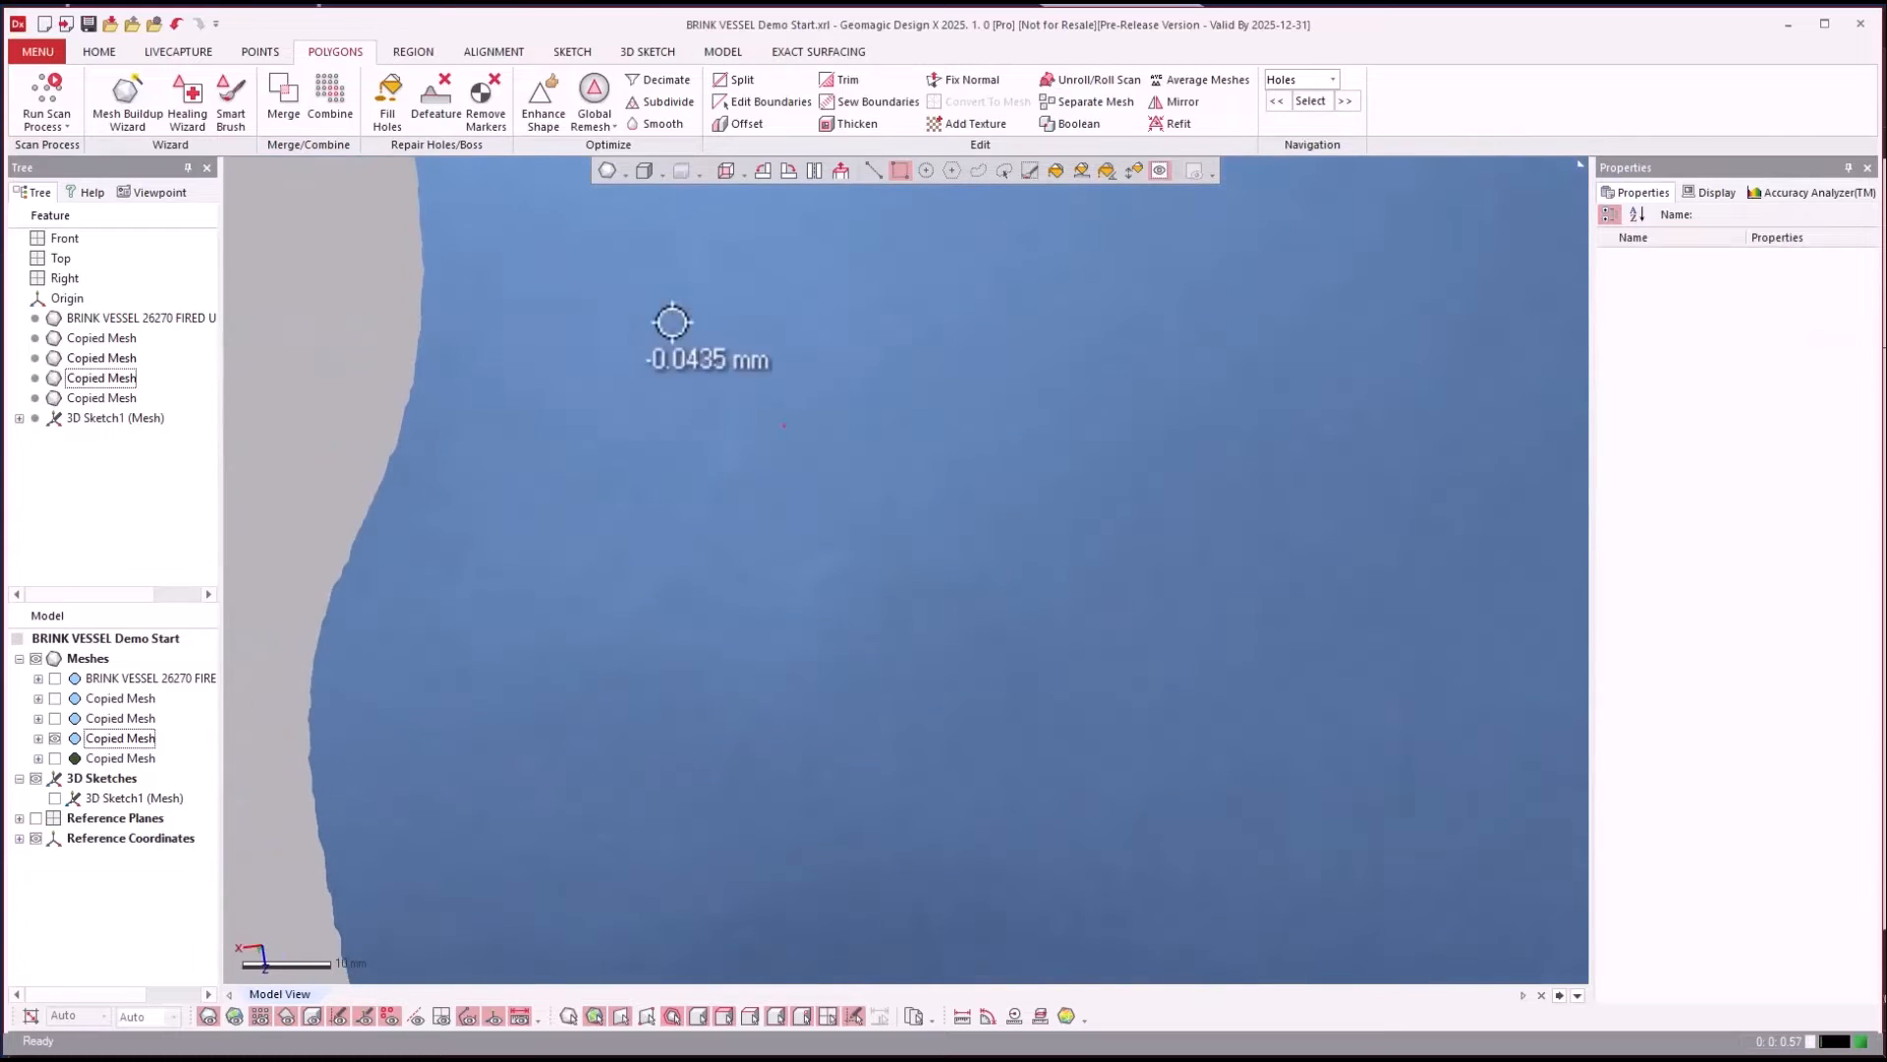
click(1023, 170)
mouse_move(800, 704)
mouse_down()
mouse_move(830, 662)
mouse_move(865, 669)
mouse_up()
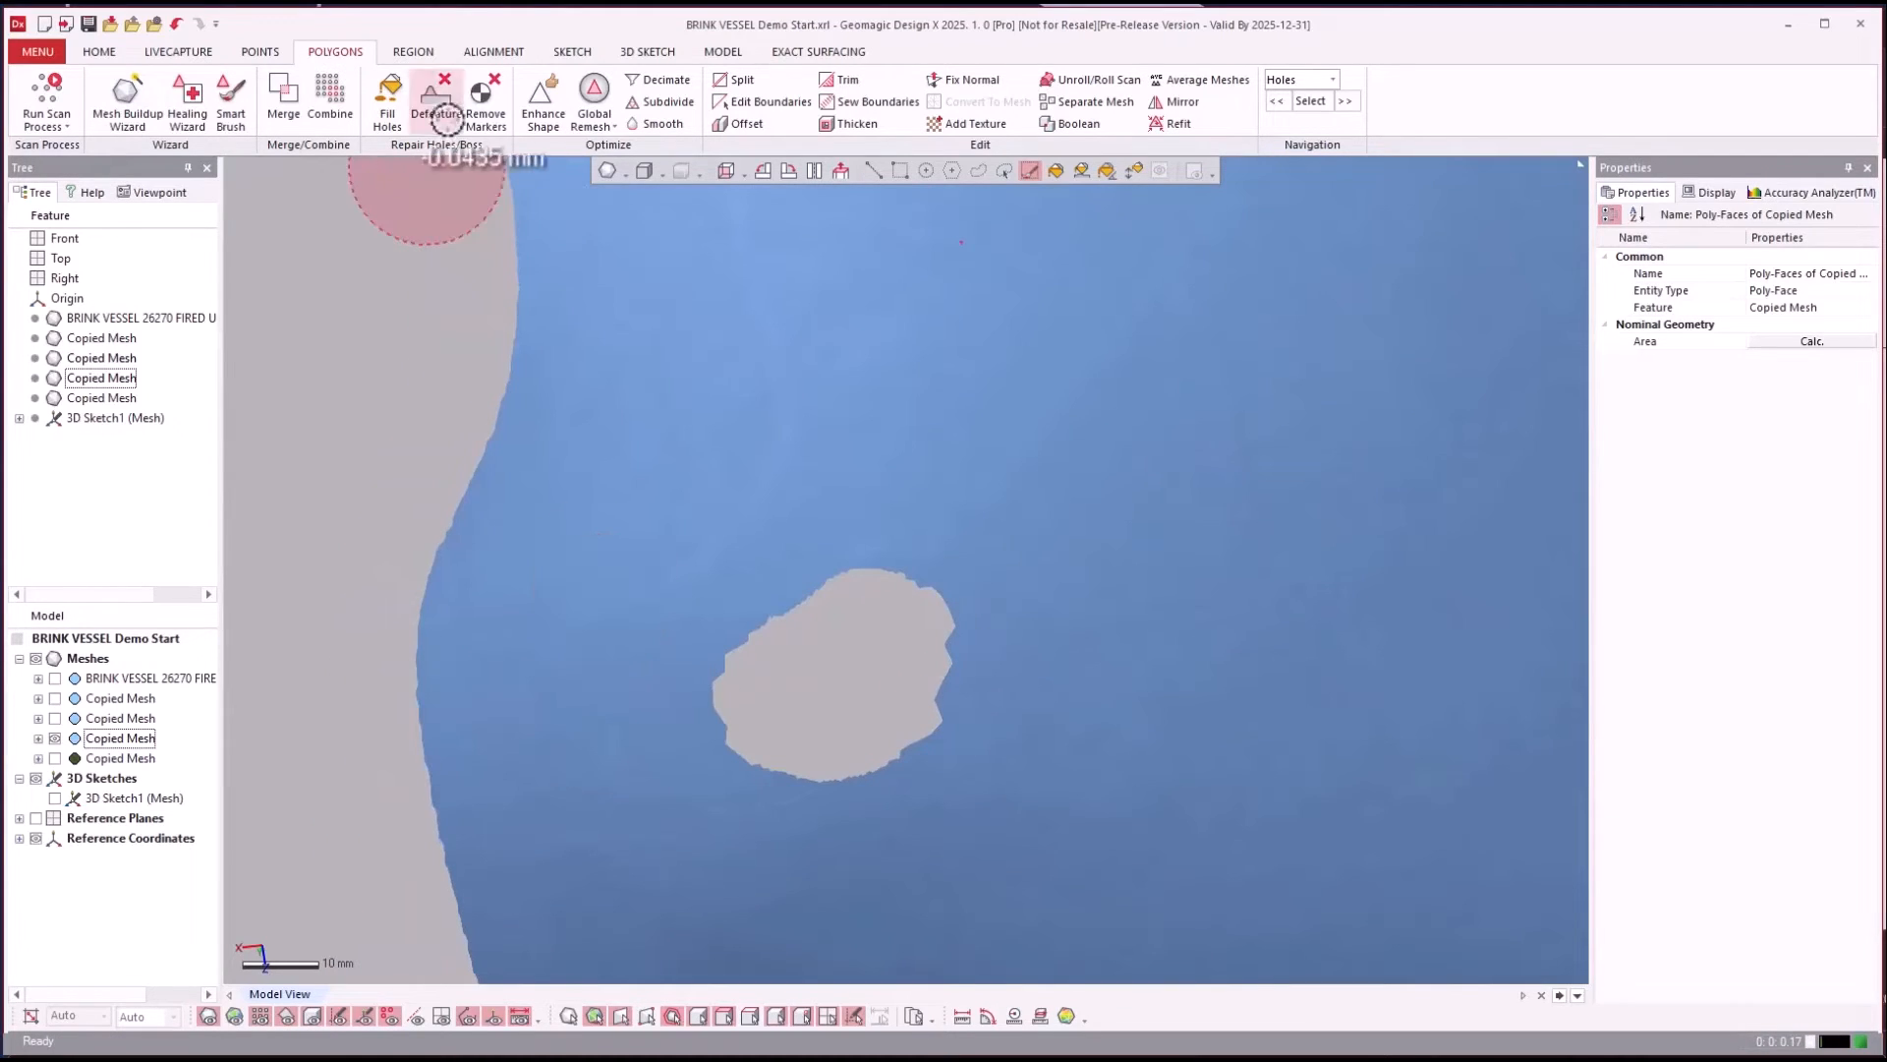
click(389, 99)
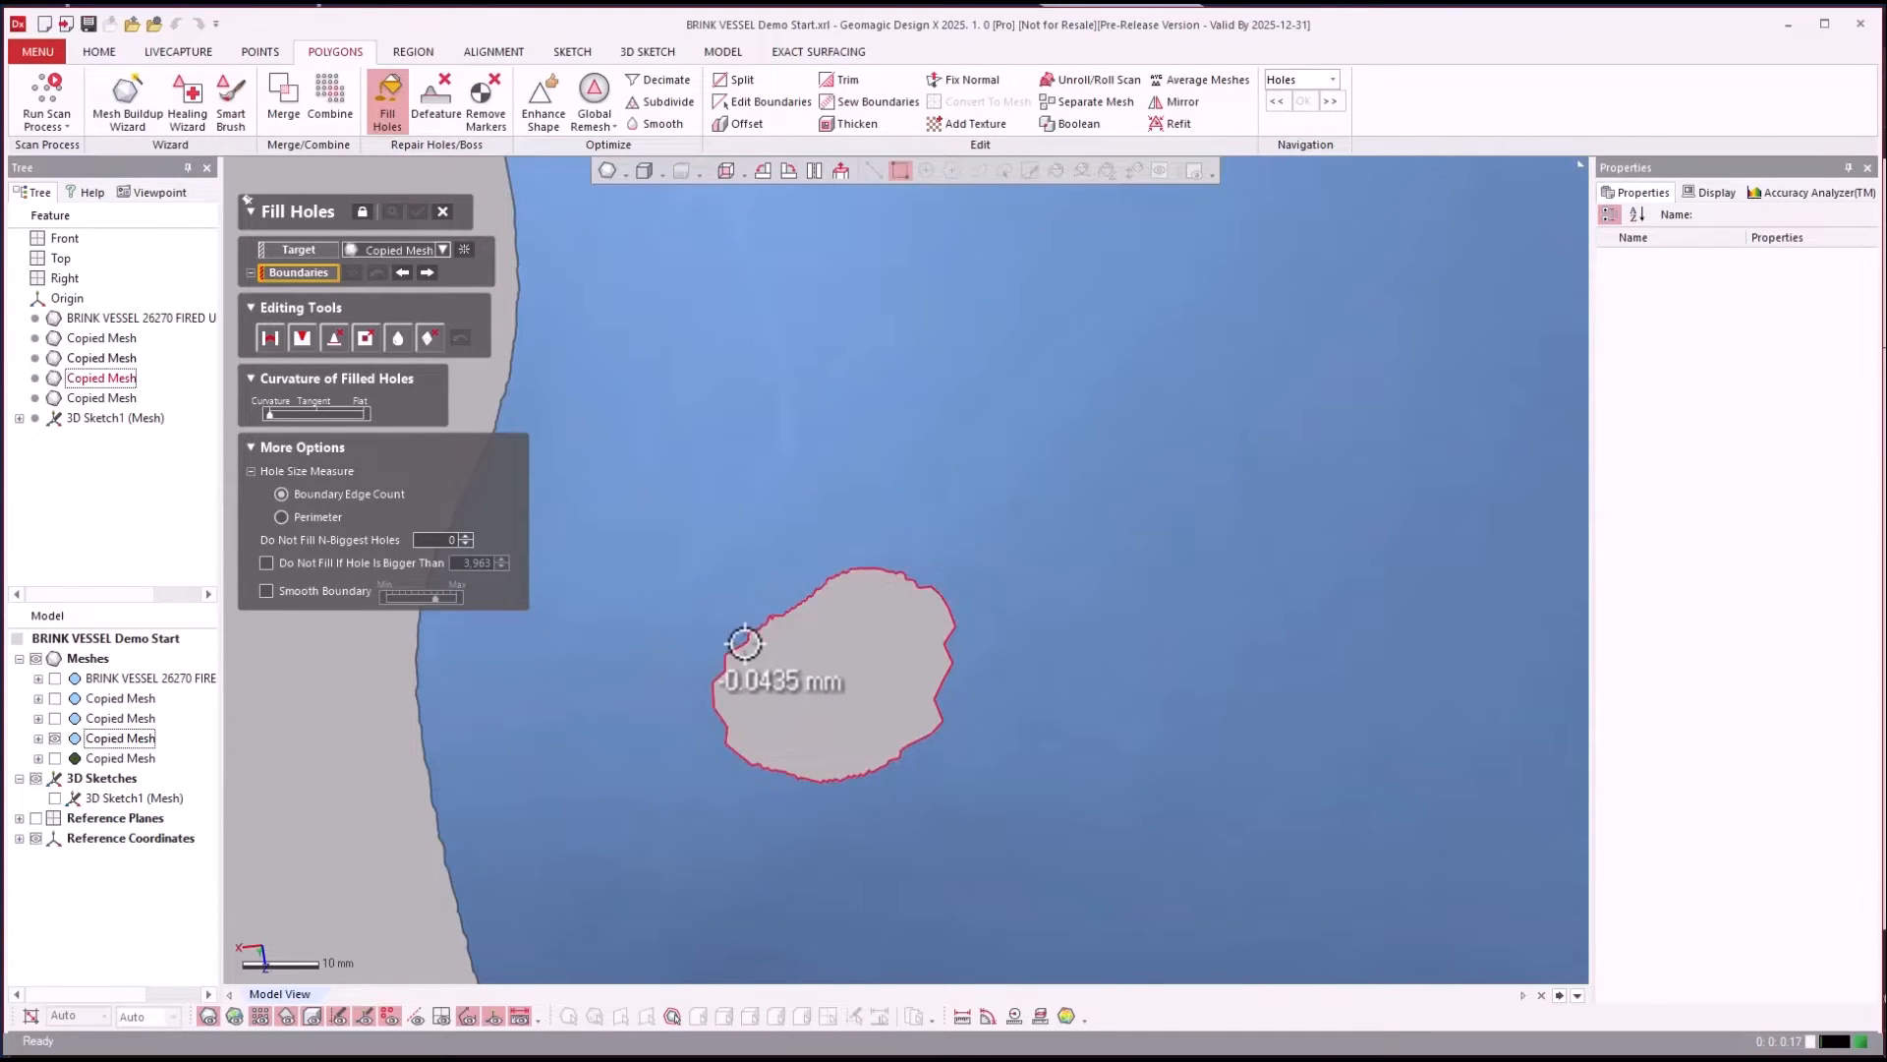
click(745, 643)
key(Return)
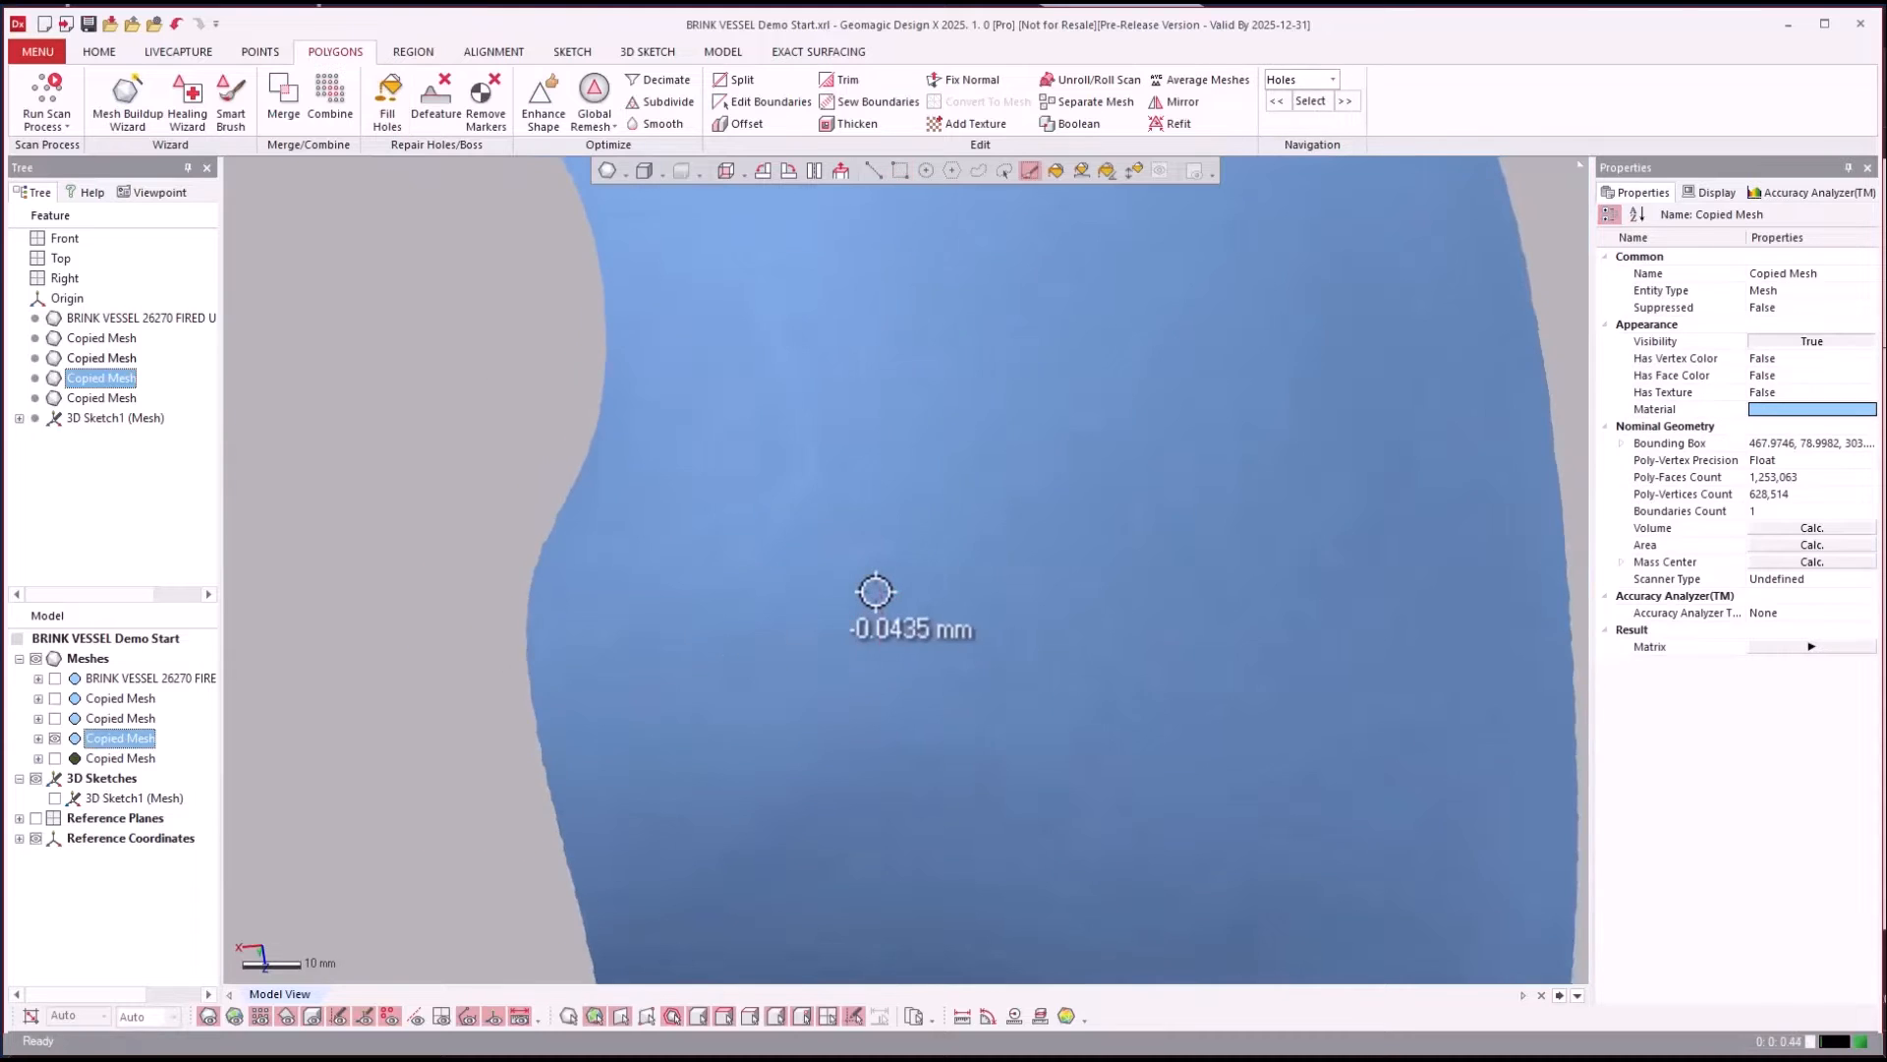
scroll(876, 591, down, 5)
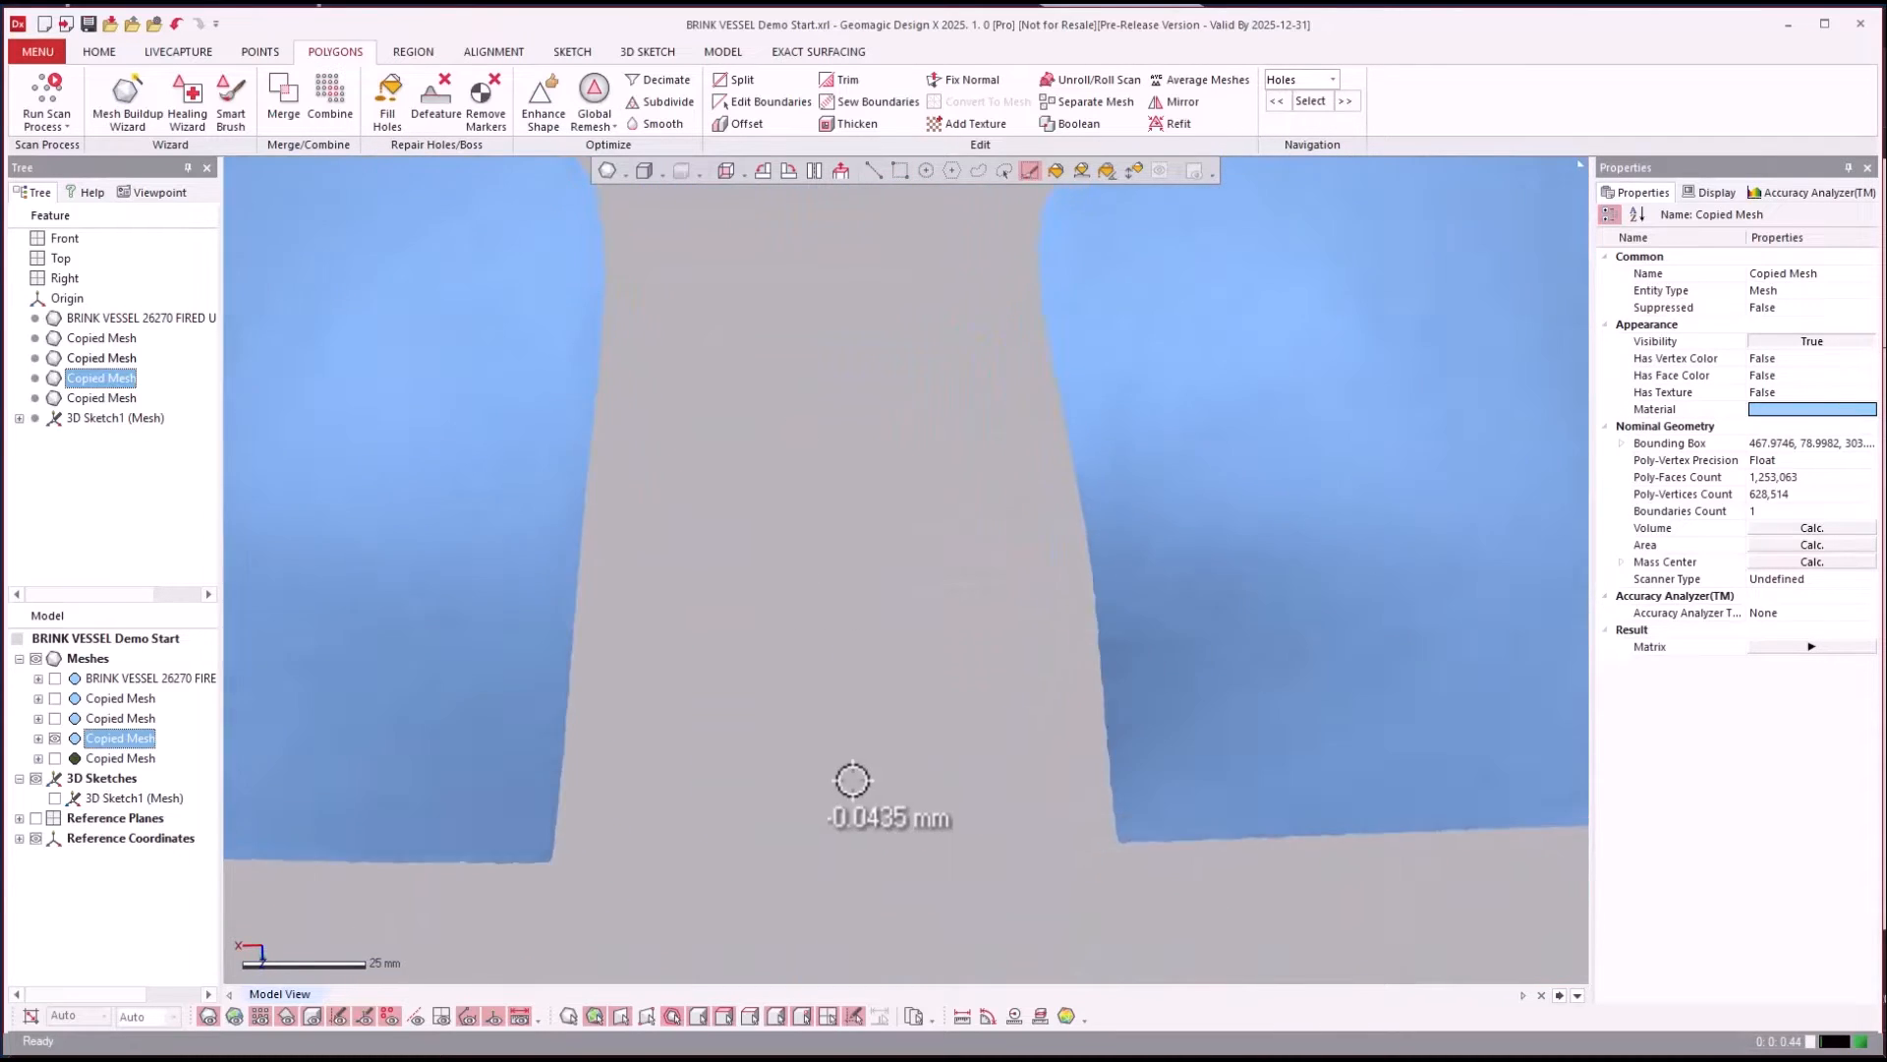
Try to partially fill the keyhole cutout between the two lower corners of its neck, using Fill Holes with Curvature.
scroll(852, 780, up, 4)
click(393, 101)
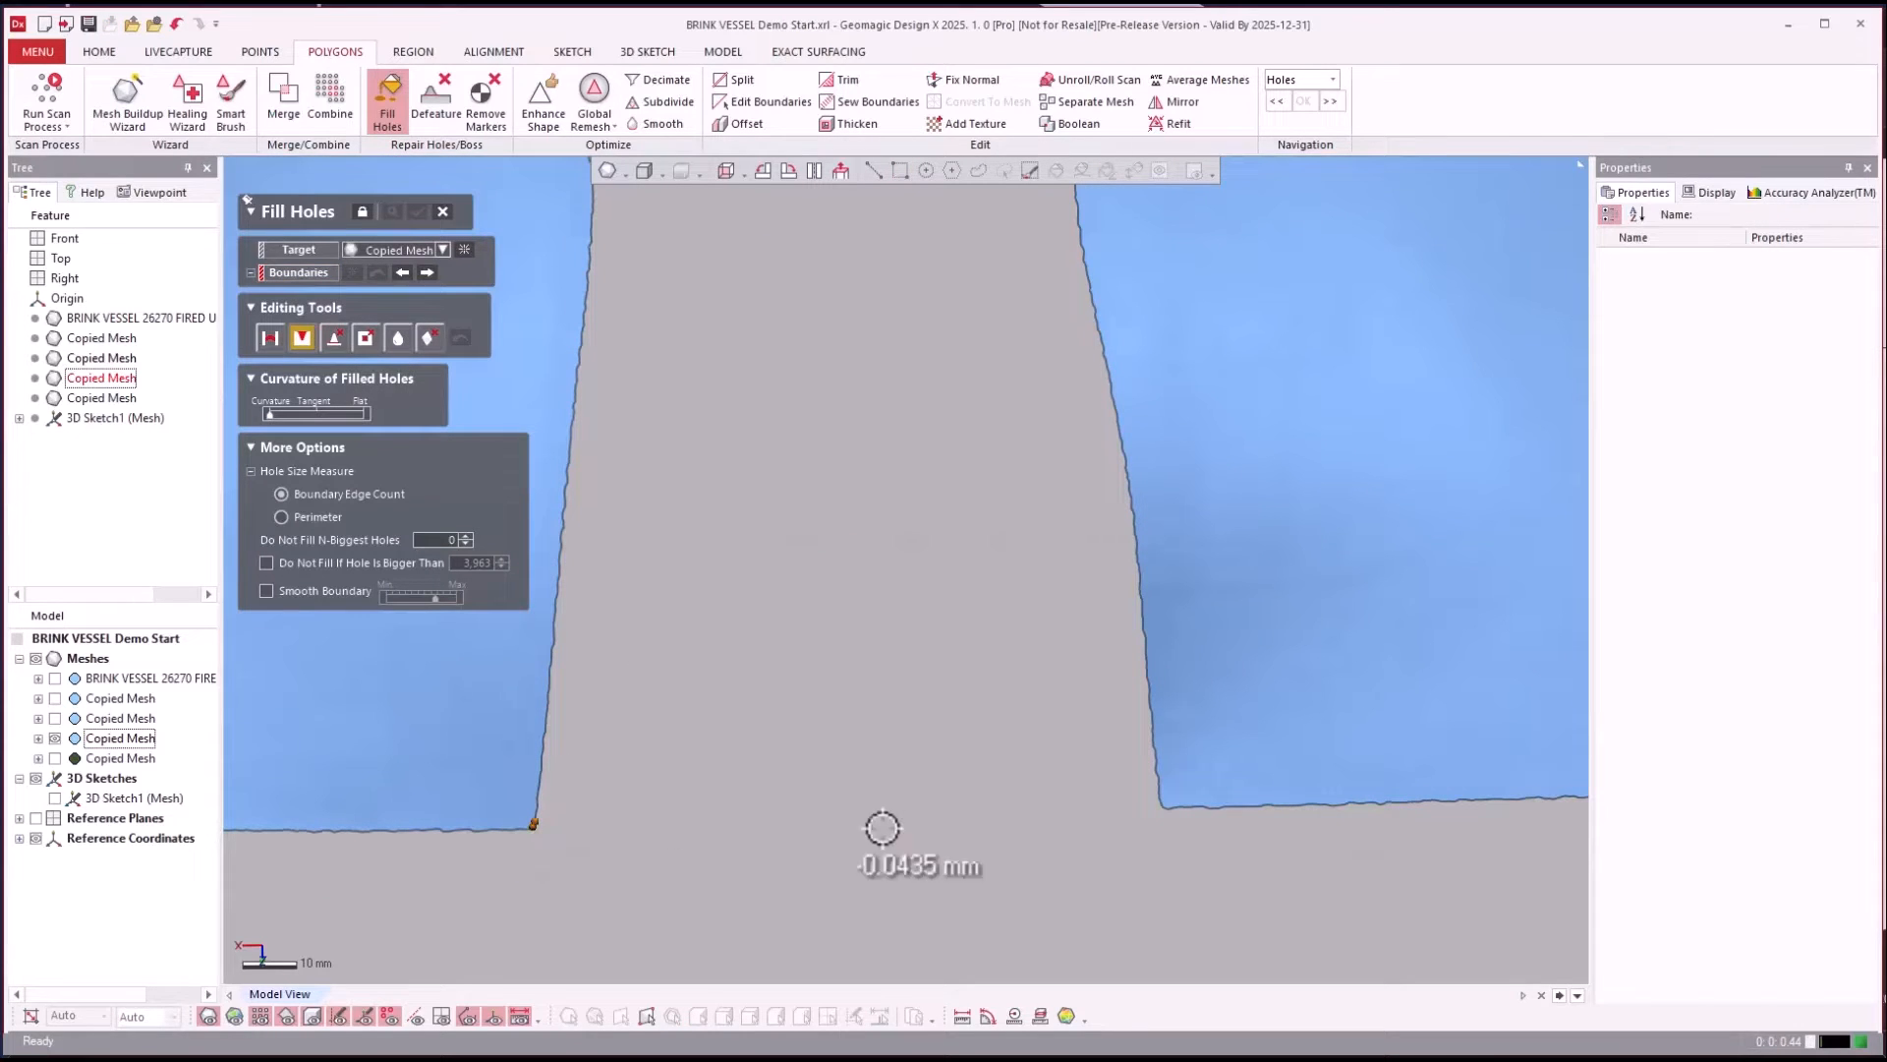
click(1160, 808)
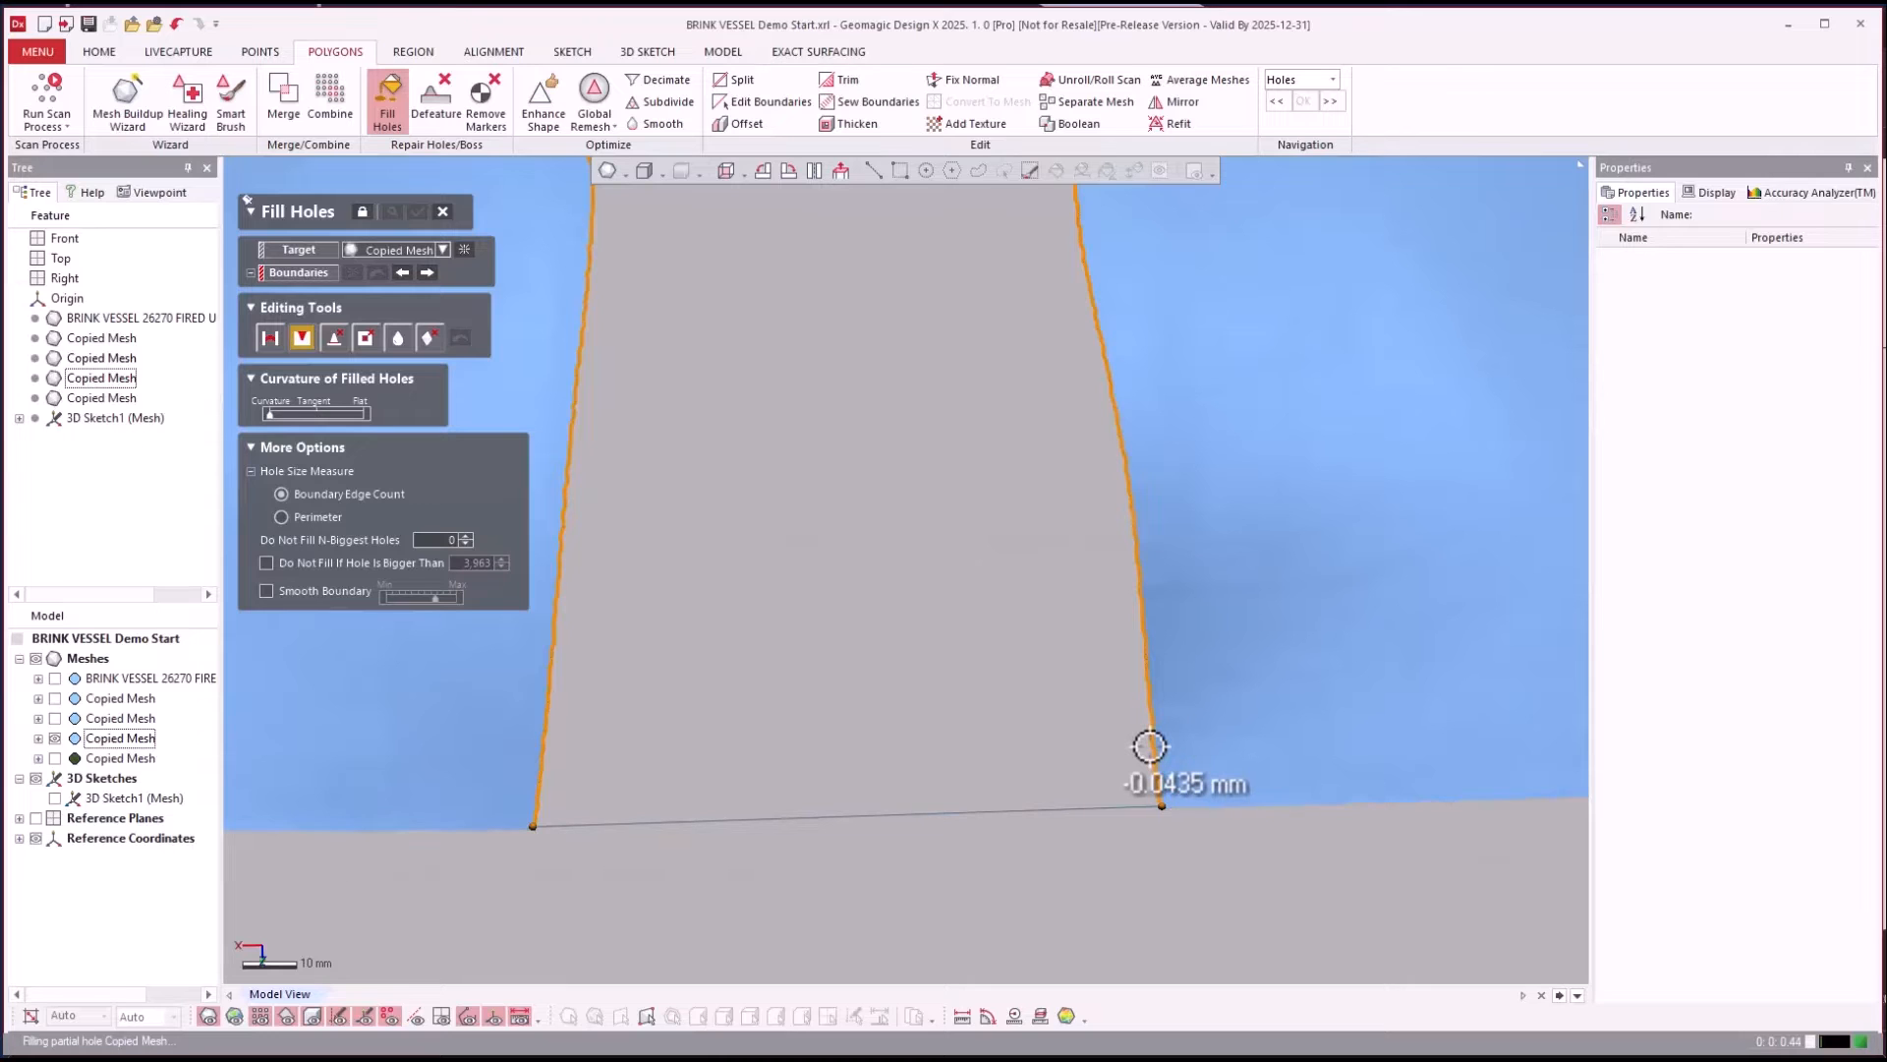
scroll(1150, 747, down, 3)
right_drag(1146, 708, 1060, 617)
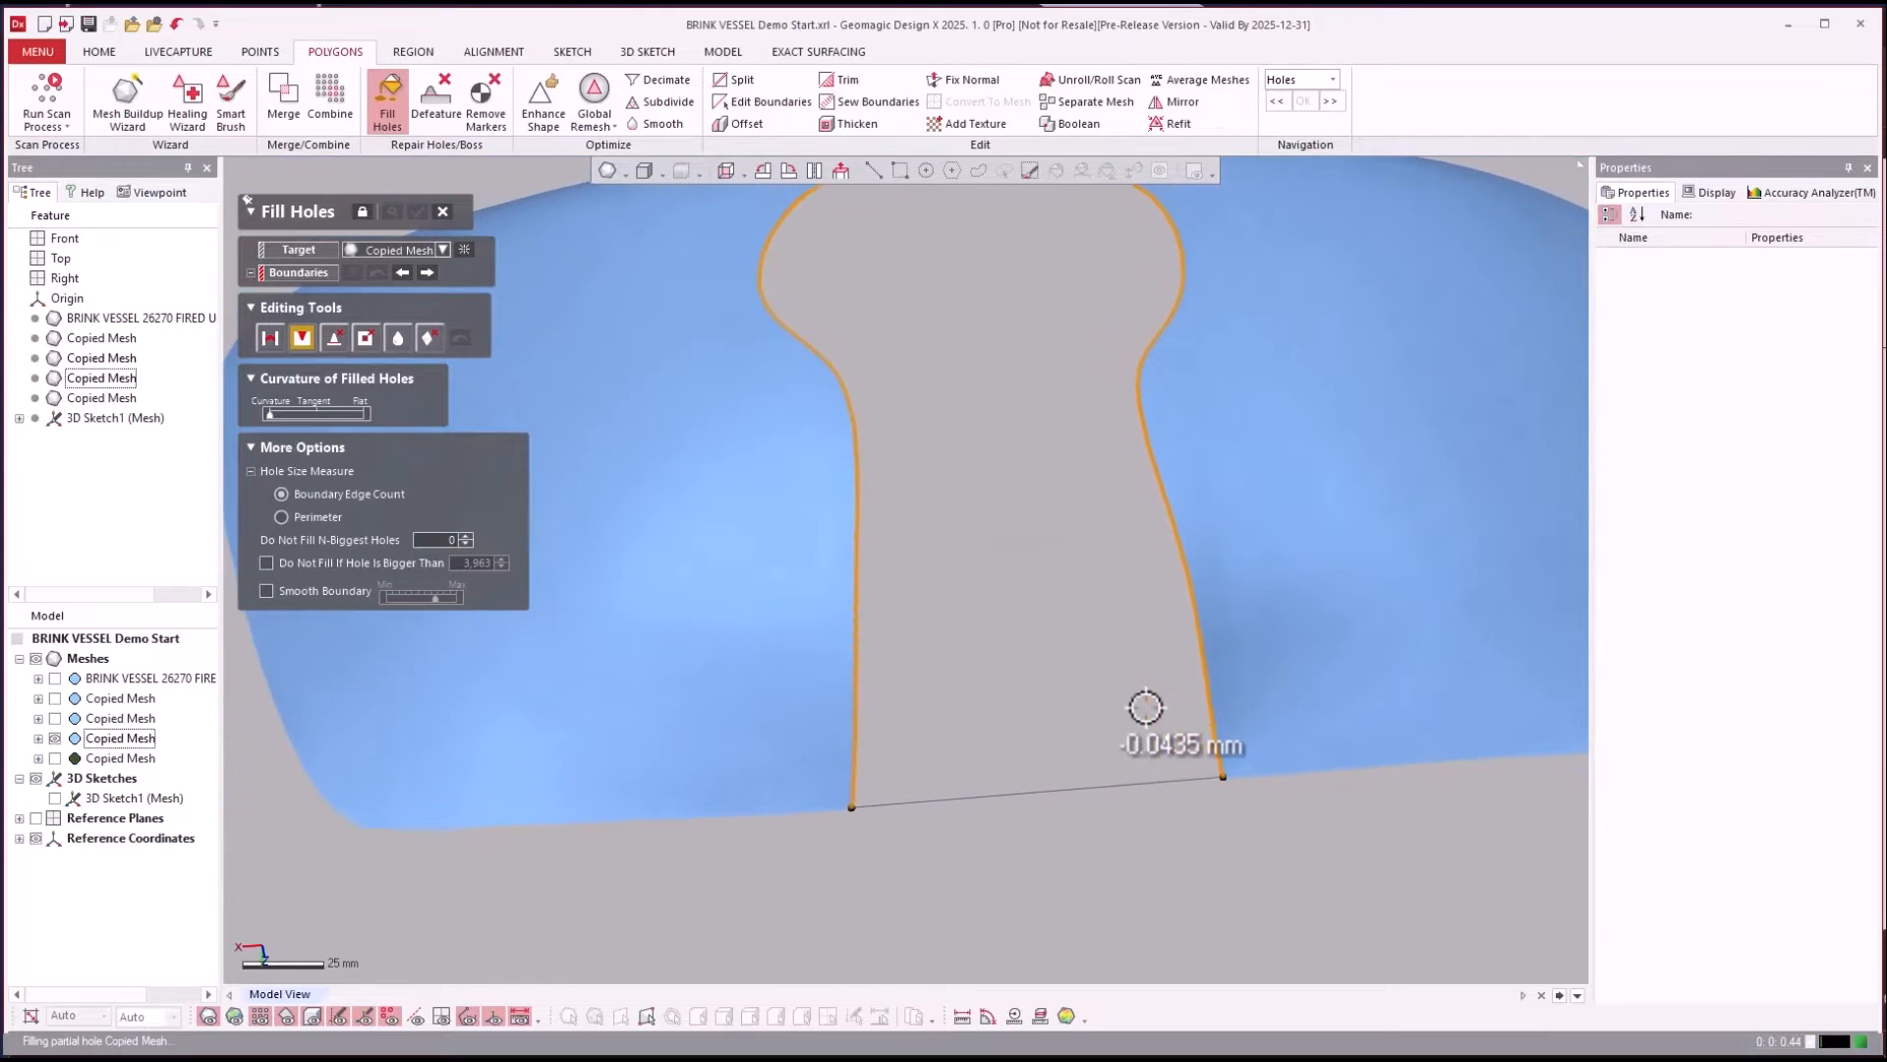
right_drag(1091, 709, 972, 458)
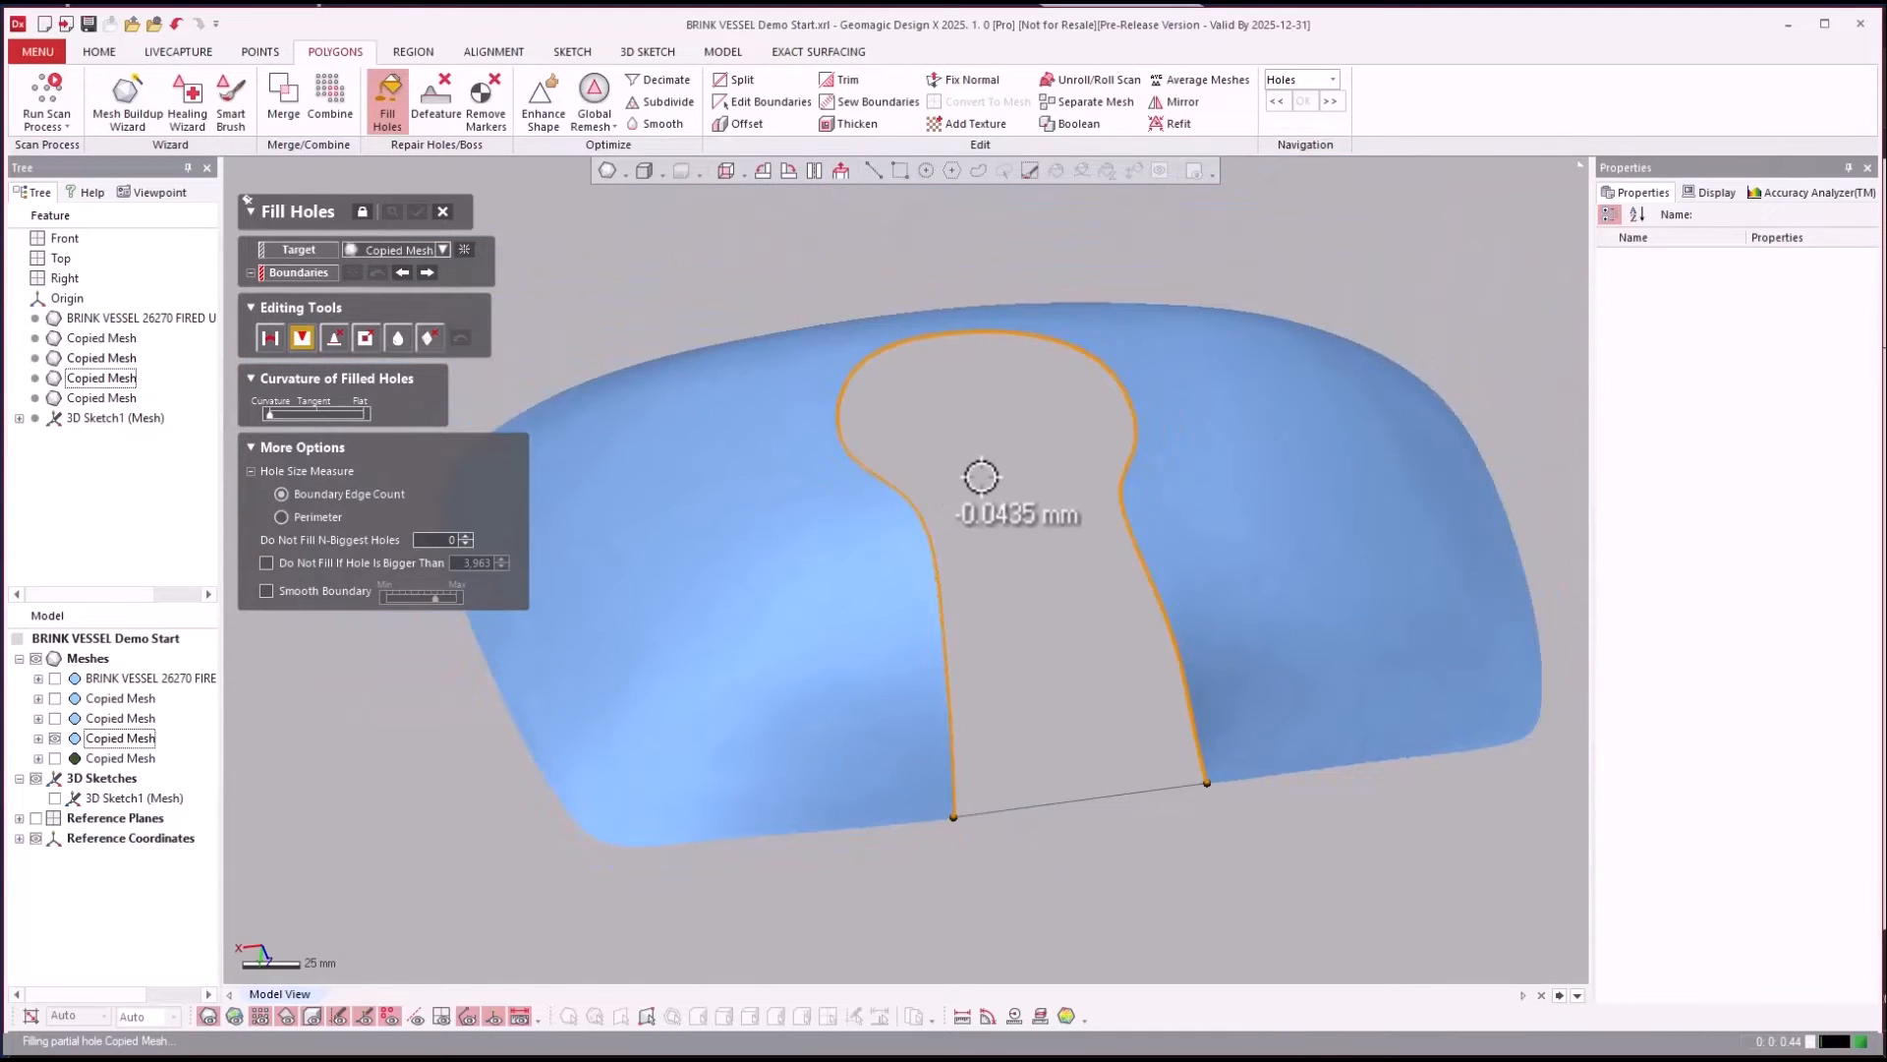
scroll(997, 473, up, 1)
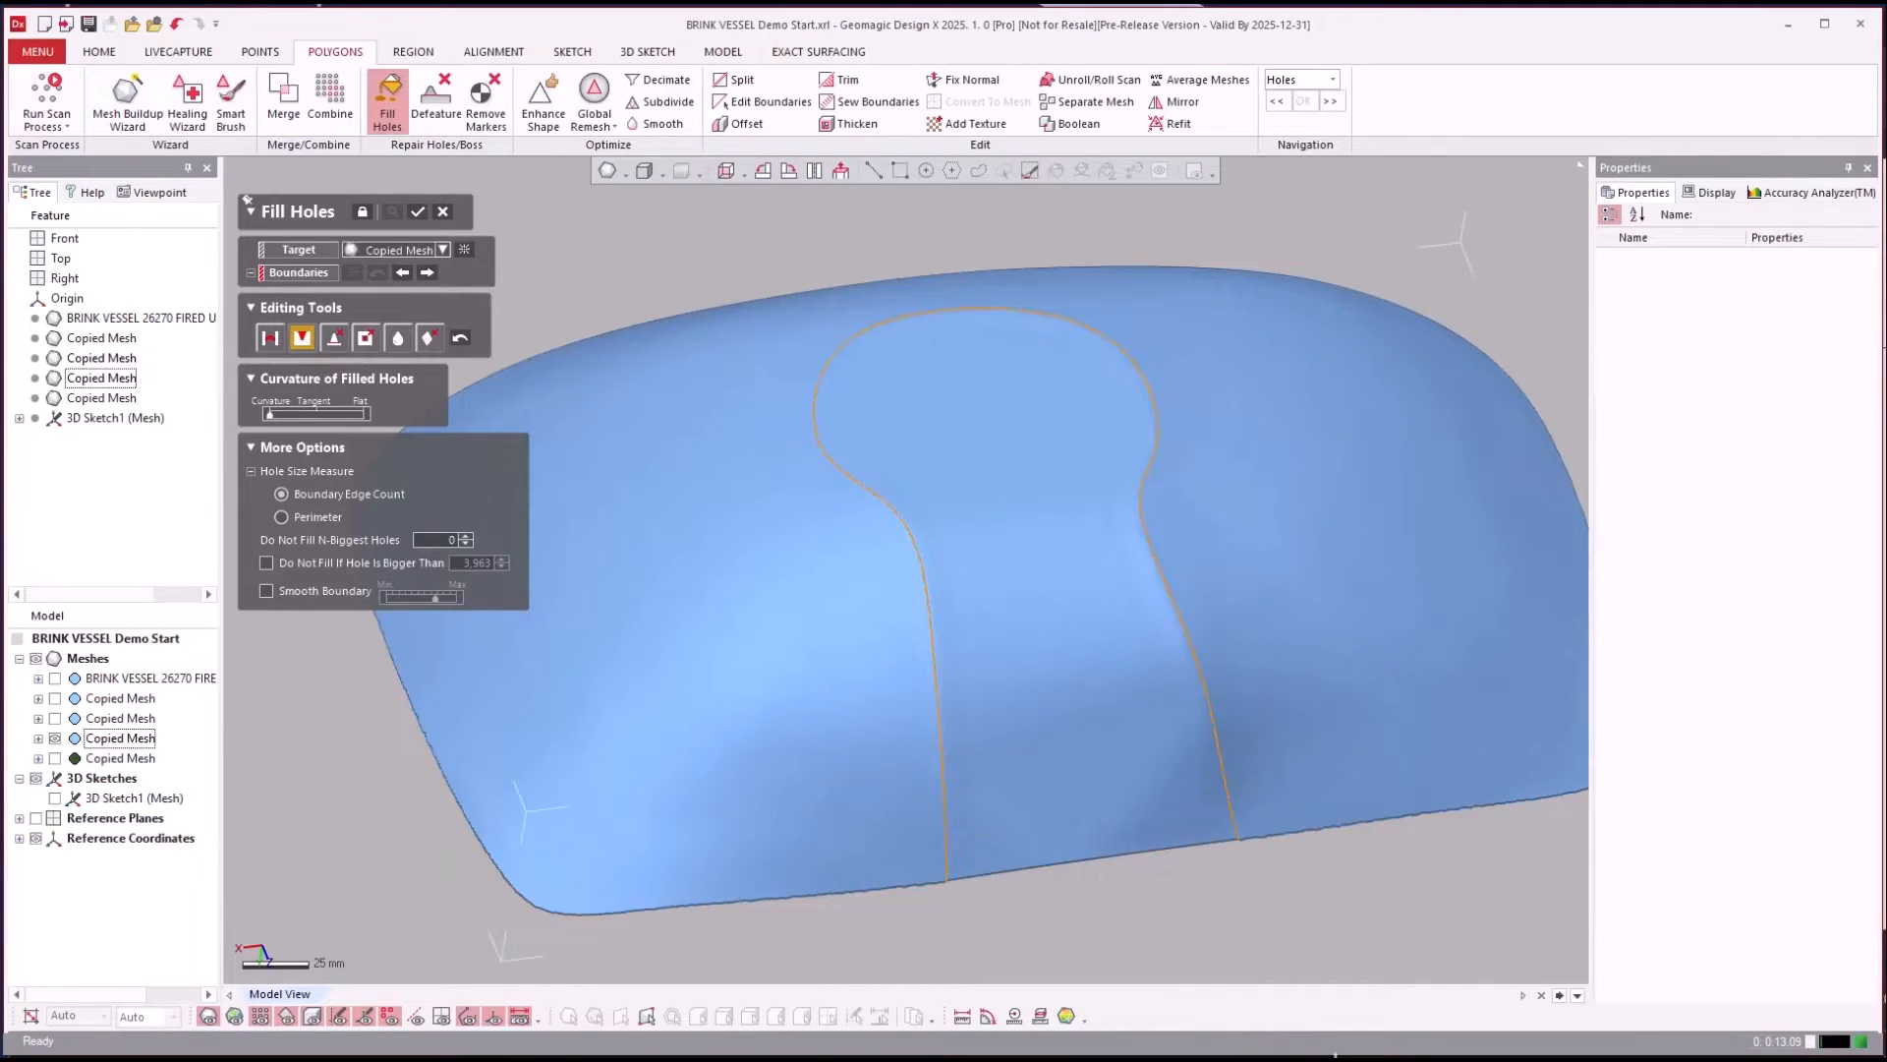
Examine the curvature-filled keyhole from several angles and undo the fill.
right_drag(1259, 996, 1268, 909)
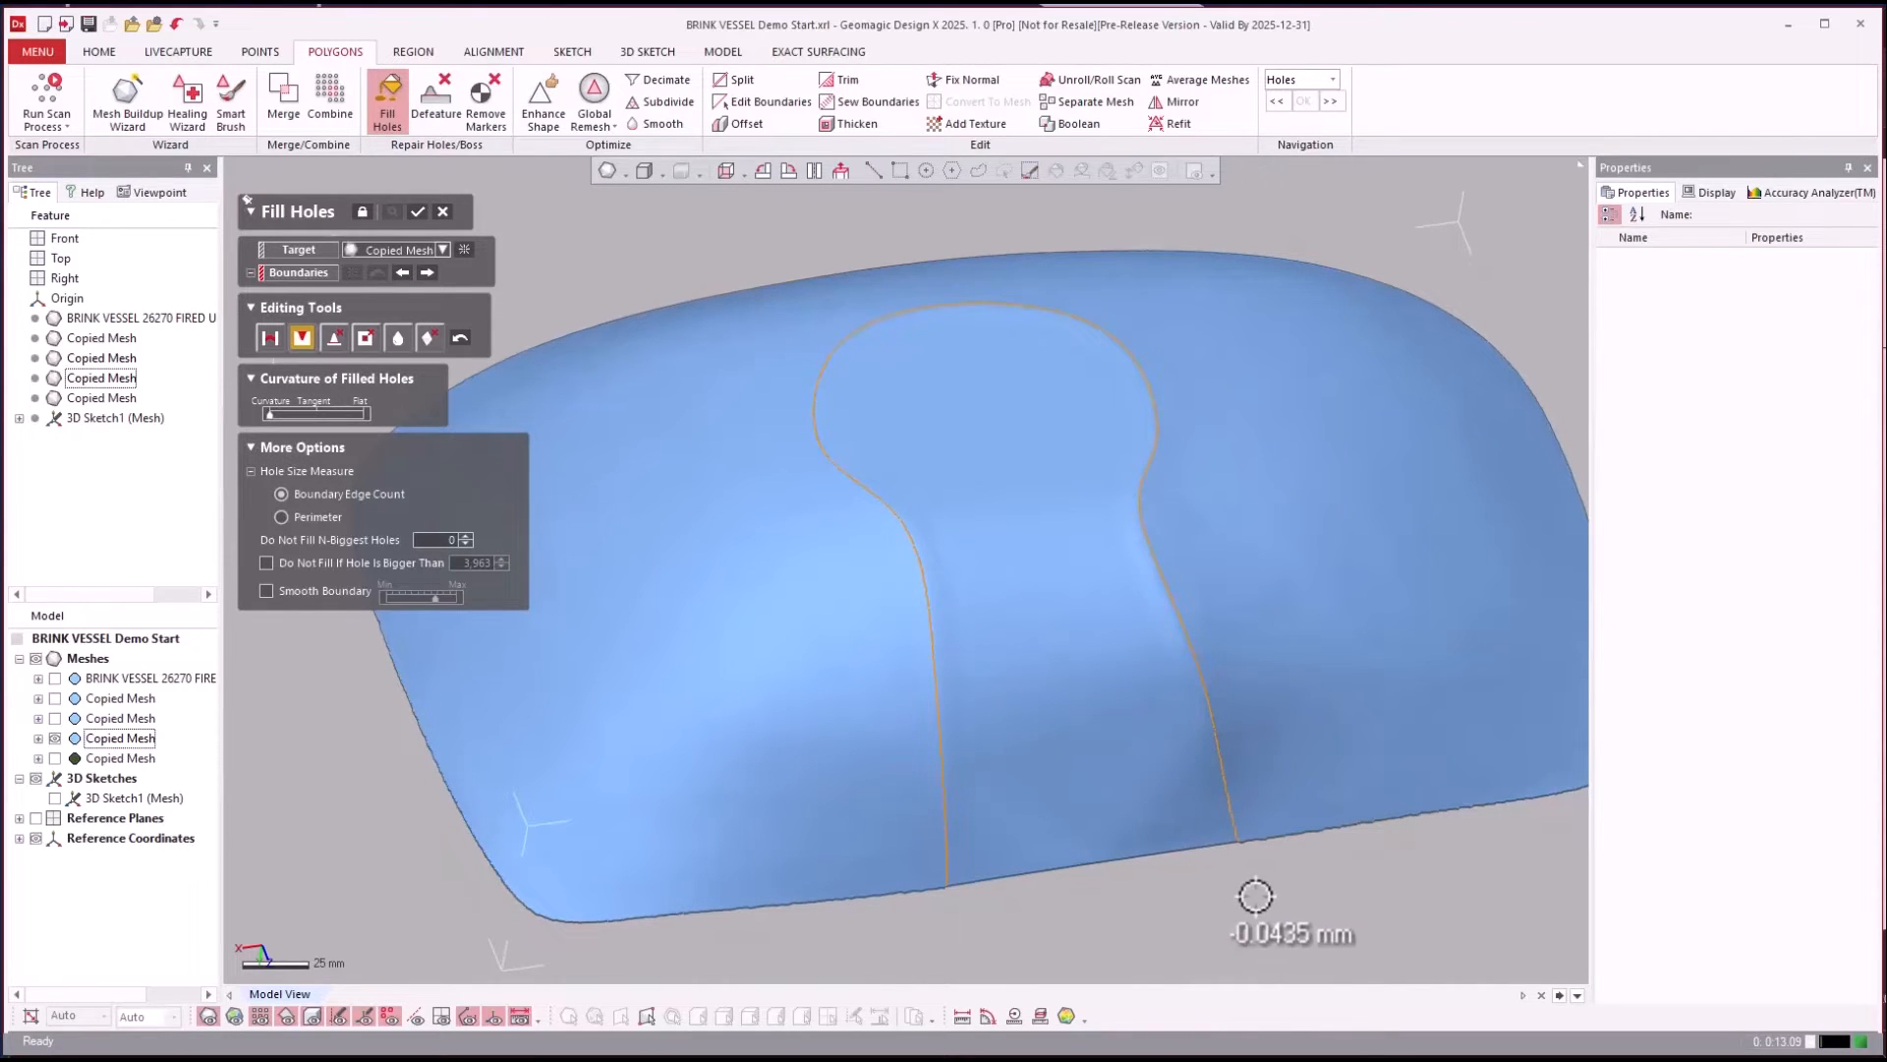
right_drag(1251, 883, 1253, 891)
right_drag(1142, 729, 1005, 507)
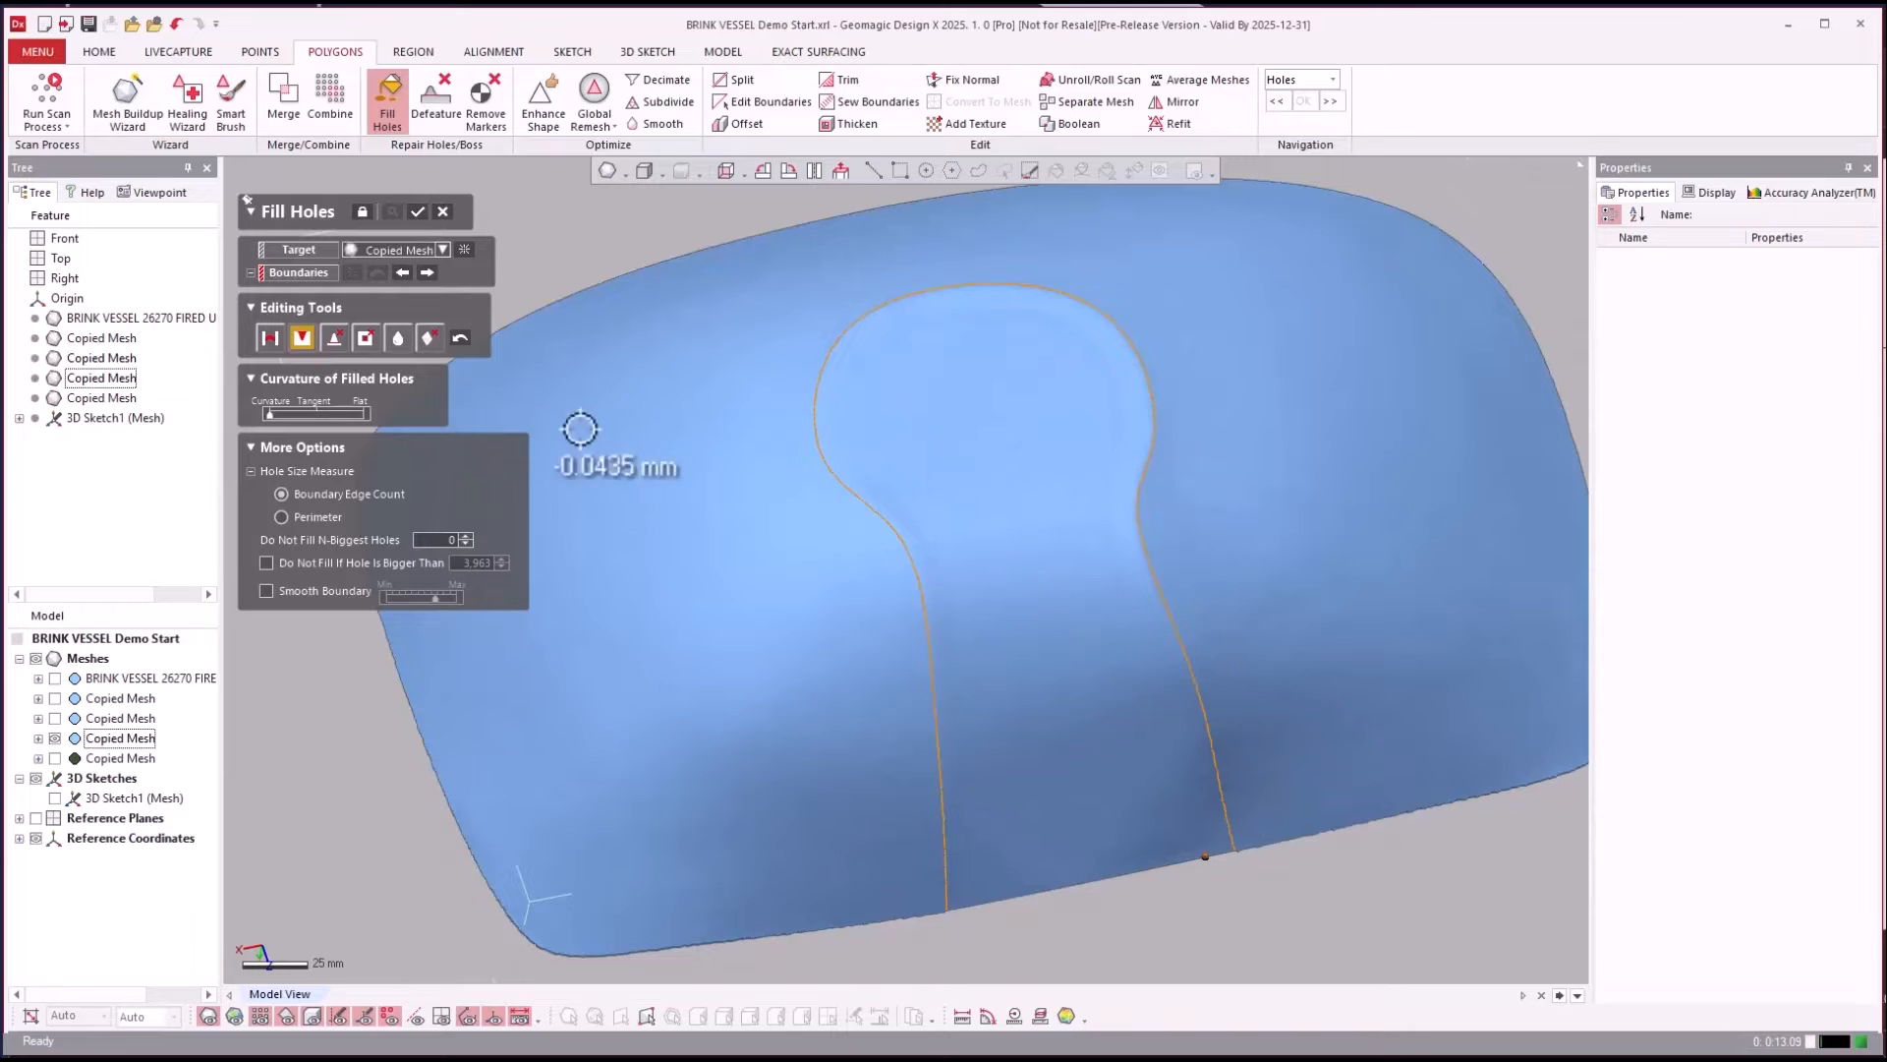
scroll(928, 613, down, 4)
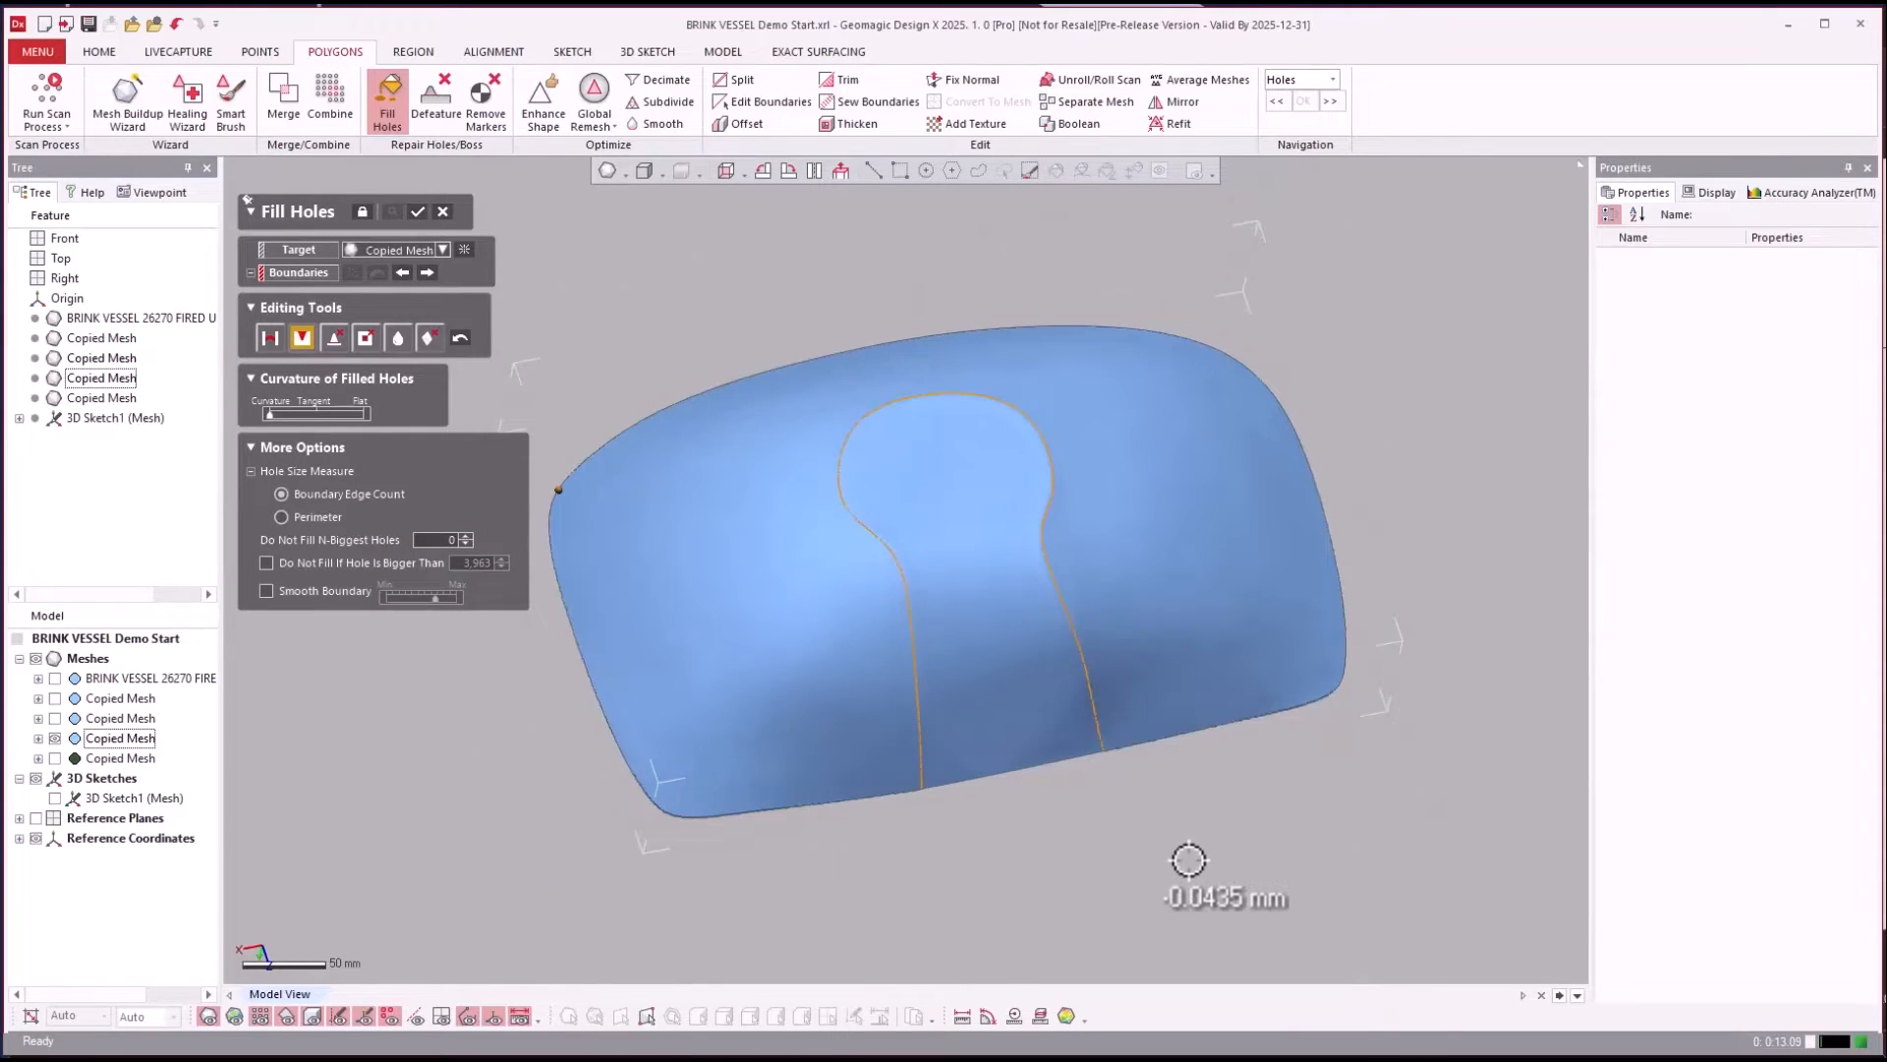
key(ctrl+z)
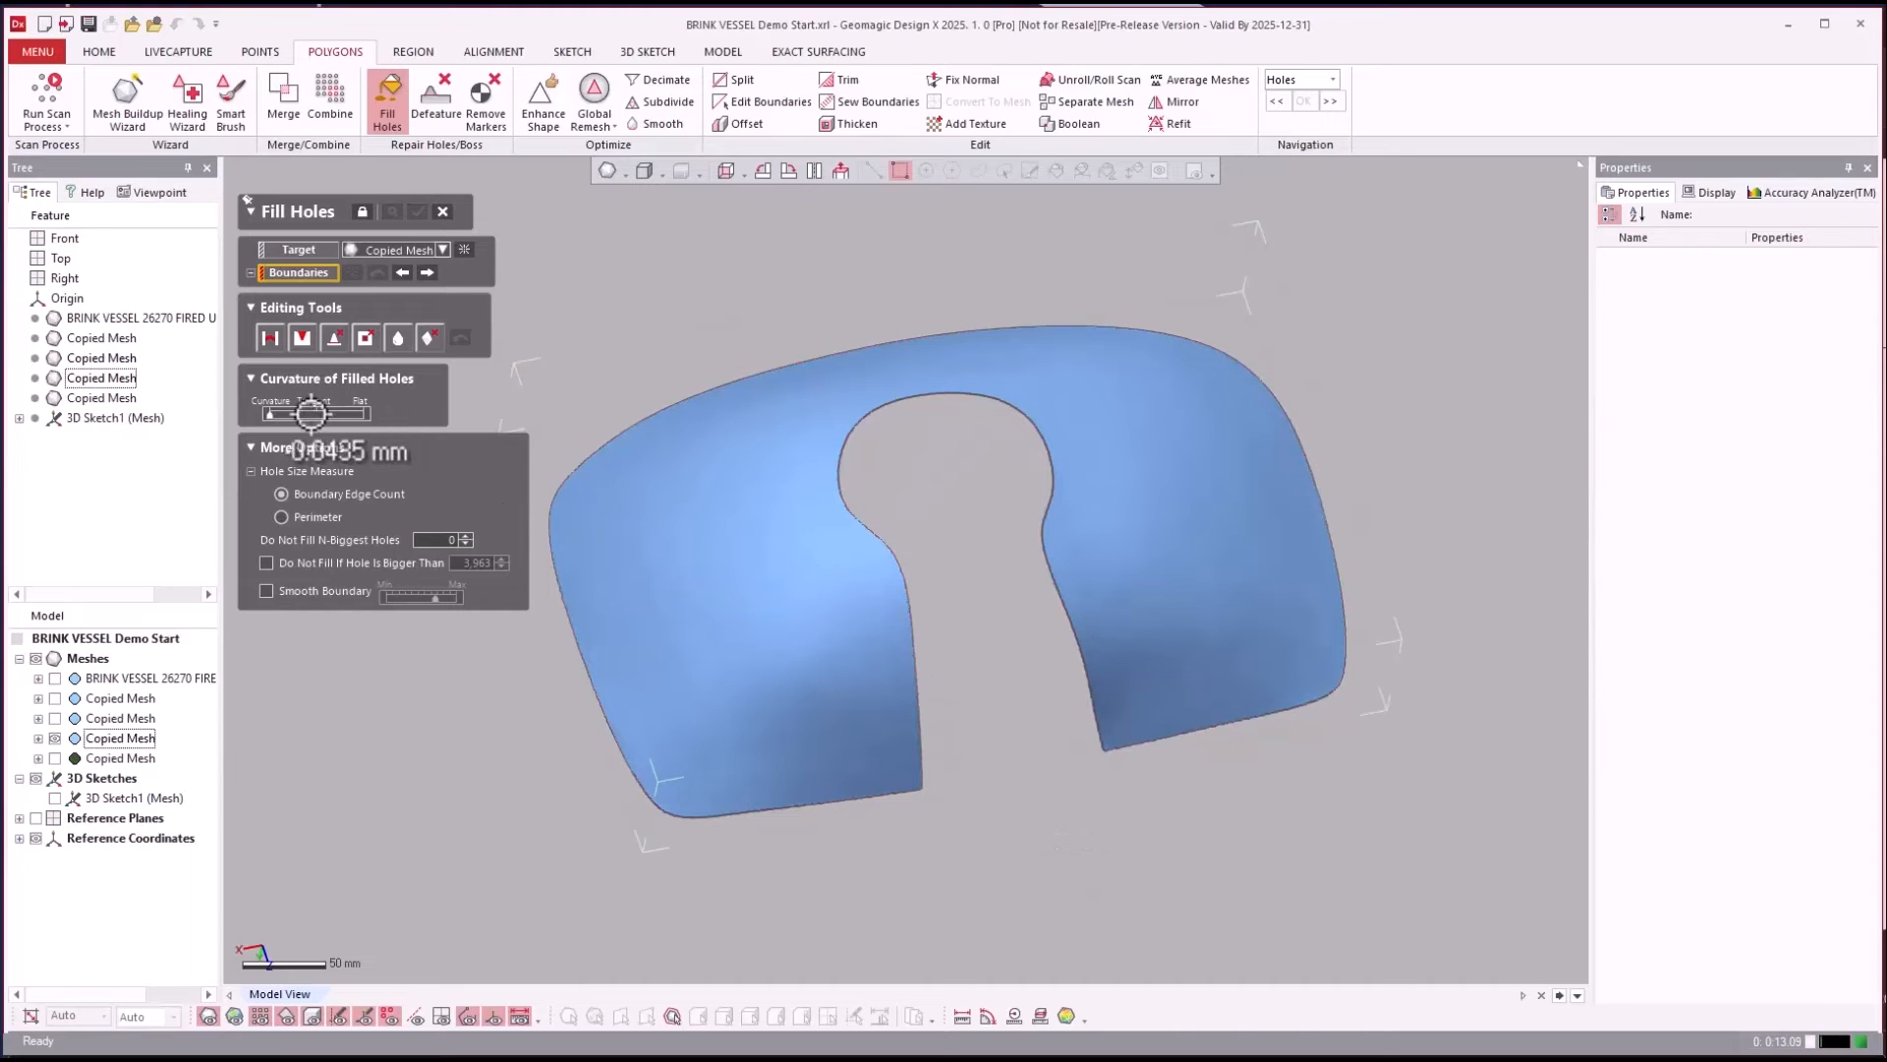
Fill the keyhole cutout between the neck's two lower corners with a partial fill set to Tangent, and apply it.
scroll(914, 786, up, 5)
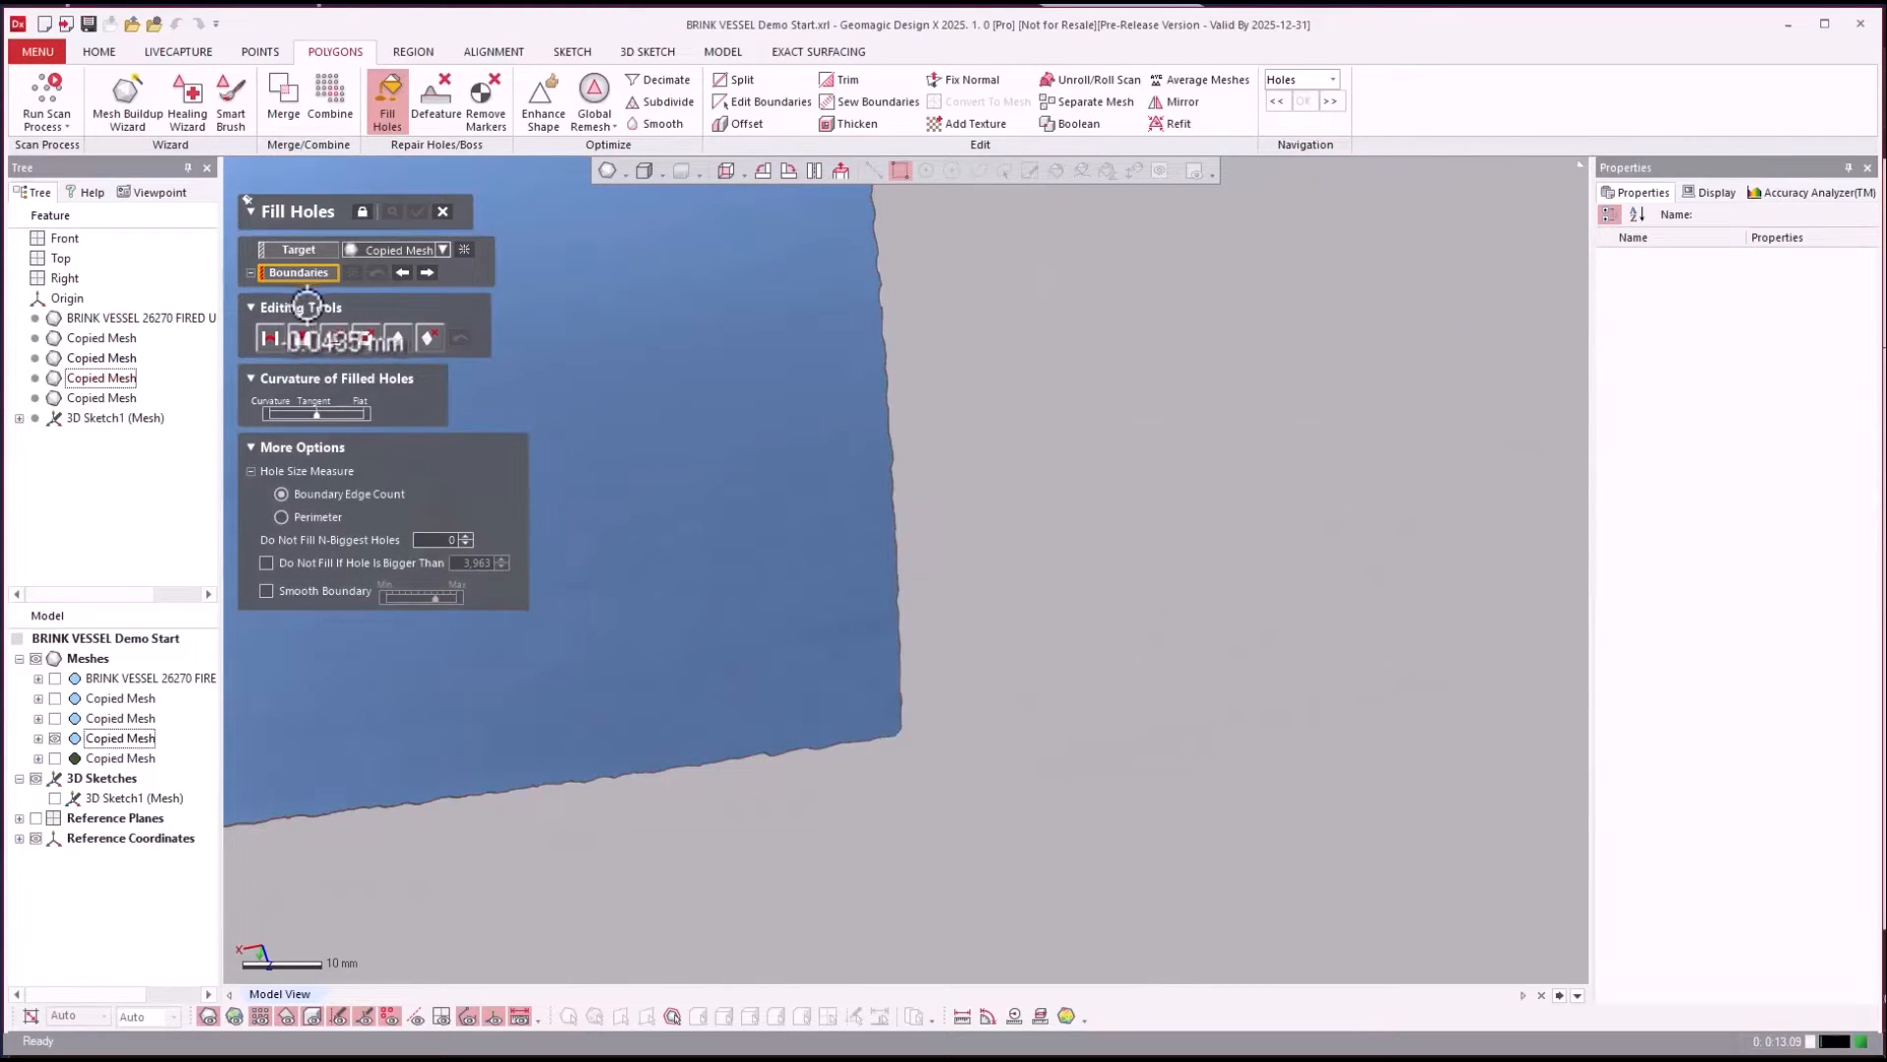
click(302, 337)
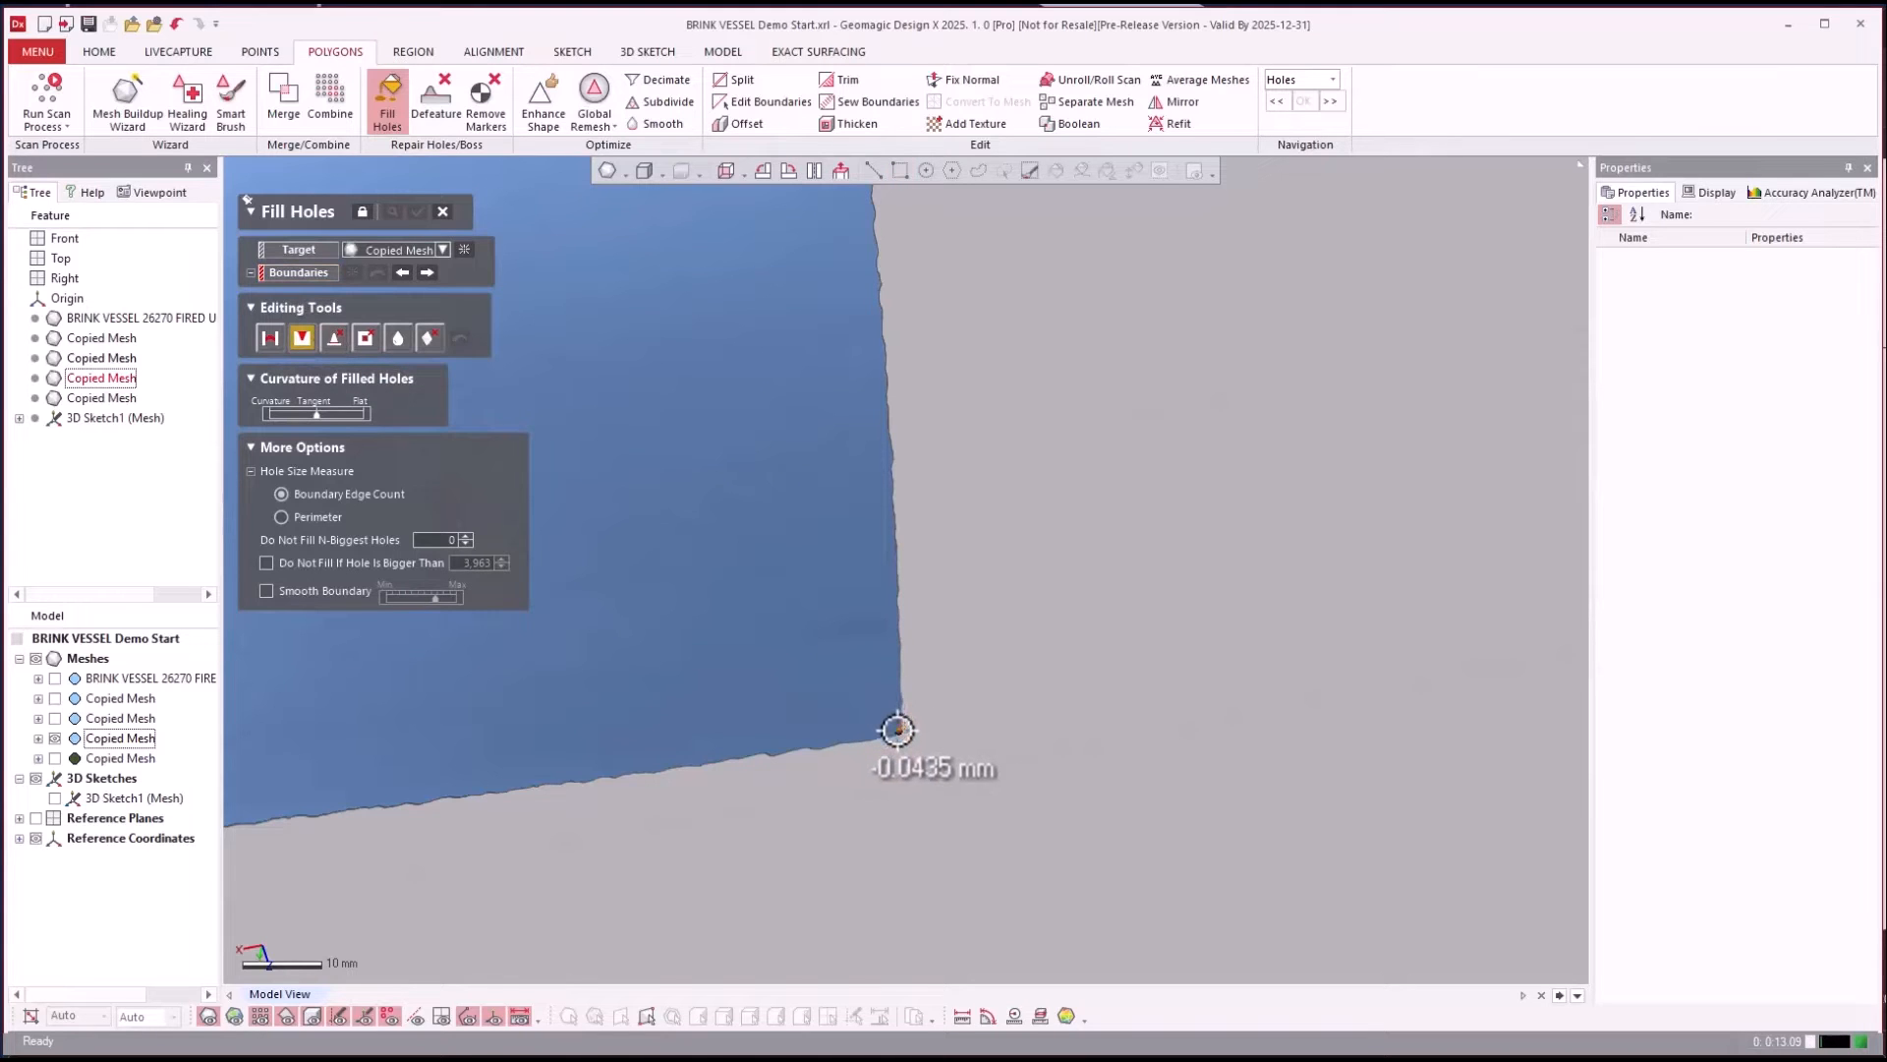
scroll(1204, 708, down, 3)
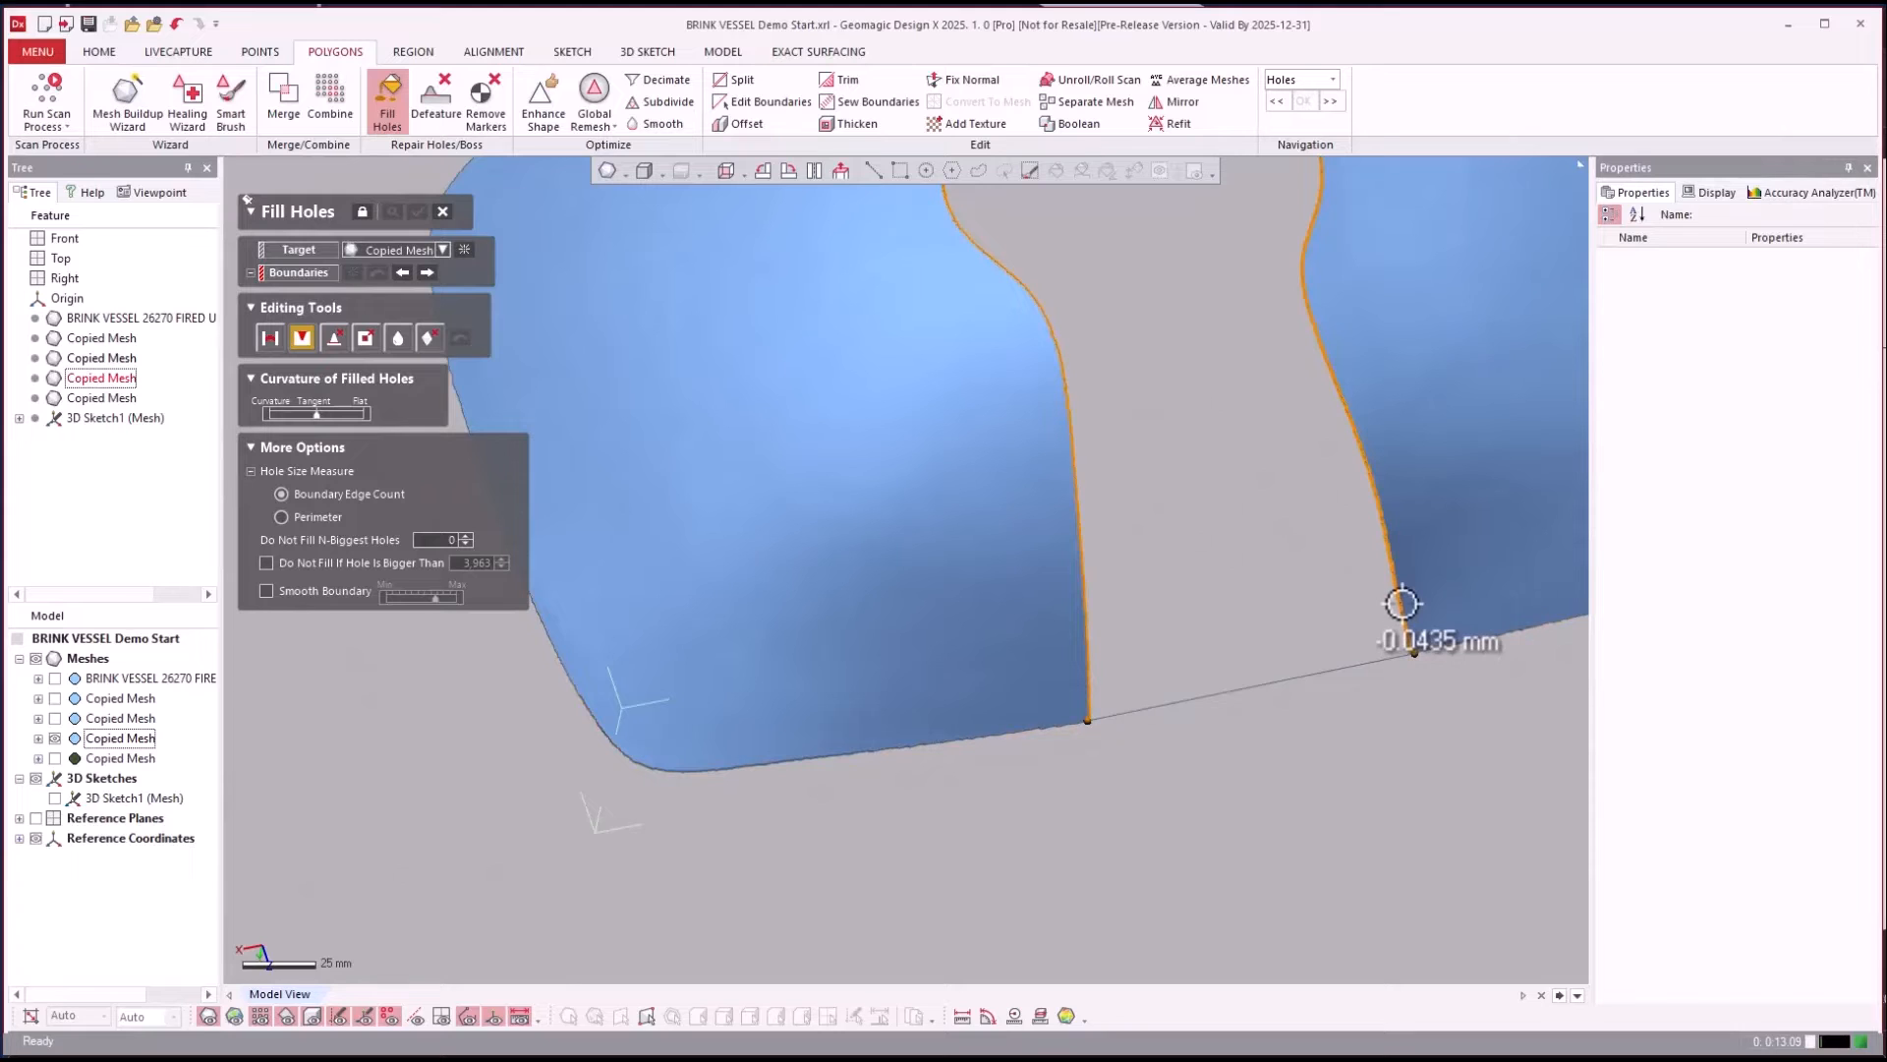
right_drag(1399, 603, 1401, 983)
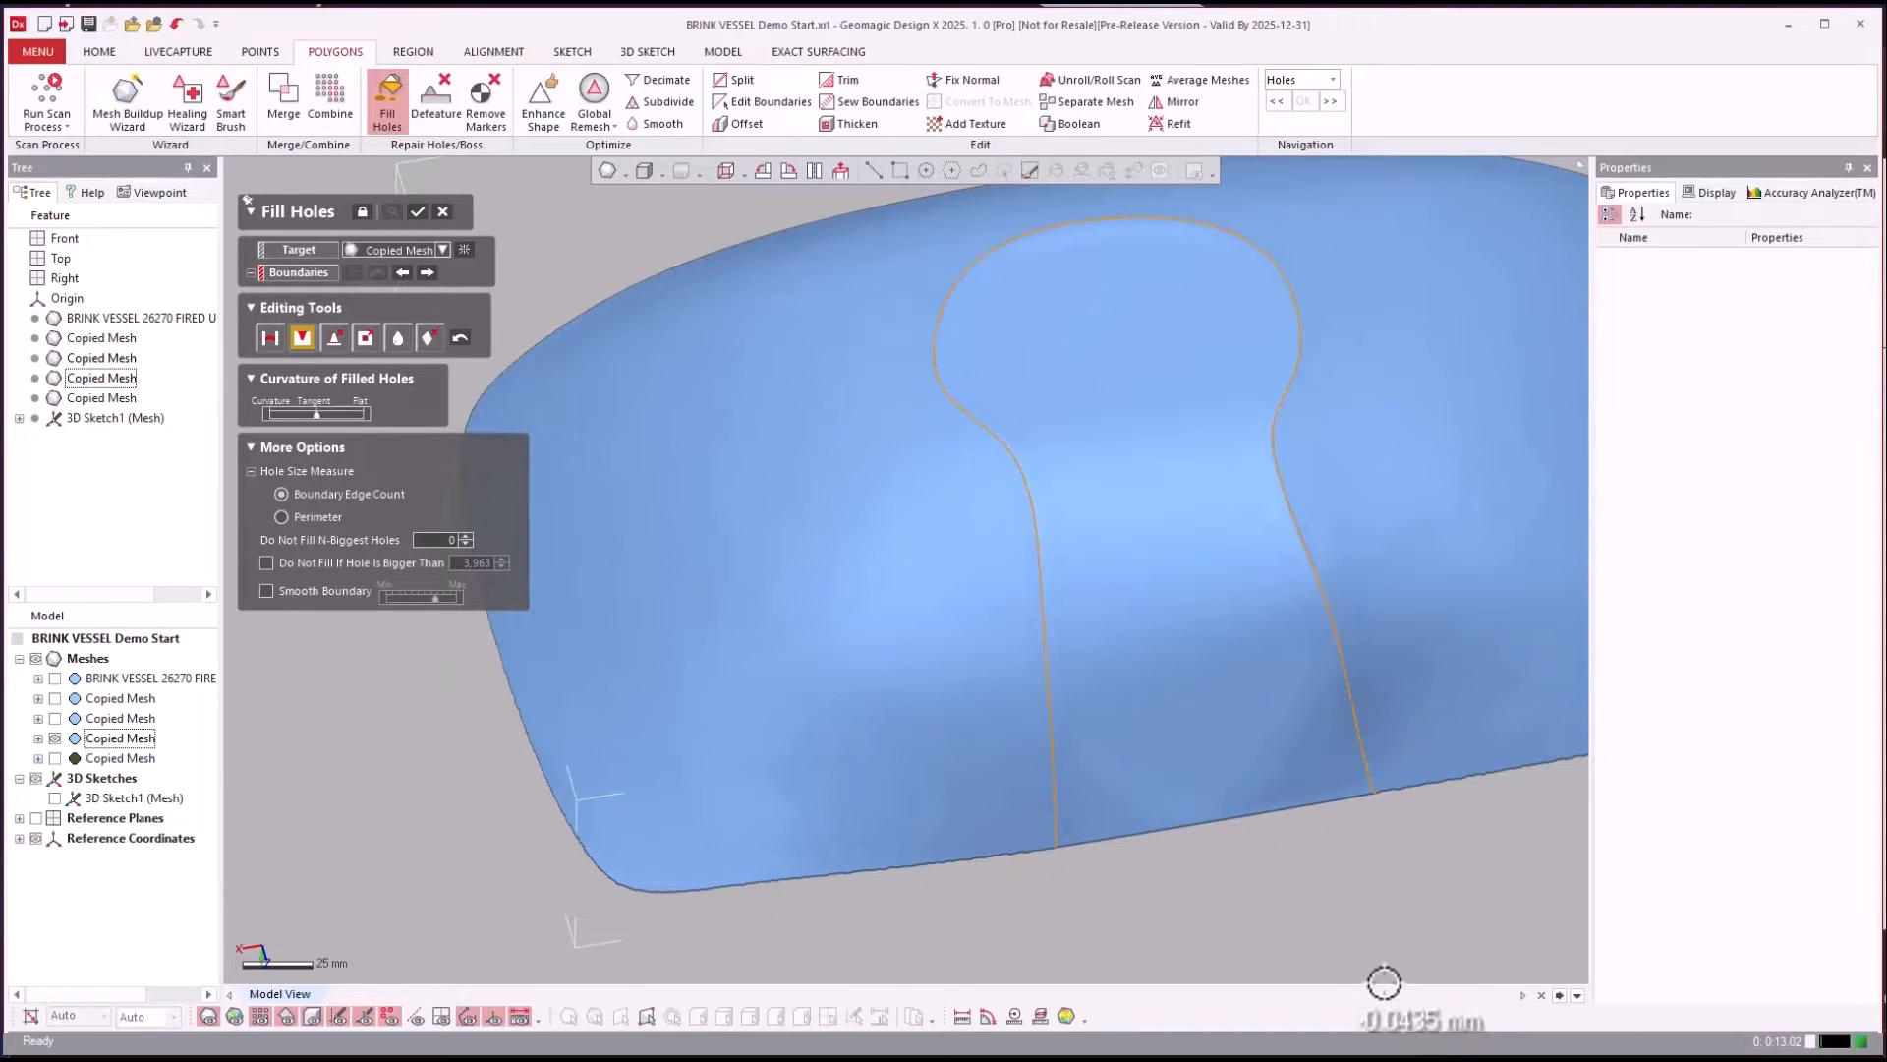
click(418, 214)
Defeature a brush-selected strip of faces along one seam of the filled keyhole's neck.
mouse_move(1383, 960)
right_down()
mouse_move(1276, 505)
mouse_move(1297, 493)
mouse_move(1077, 384)
mouse_move(1112, 492)
mouse_move(1175, 516)
mouse_move(1016, 724)
mouse_move(1023, 797)
right_up()
click(1034, 752)
scroll(1031, 728, up, 3)
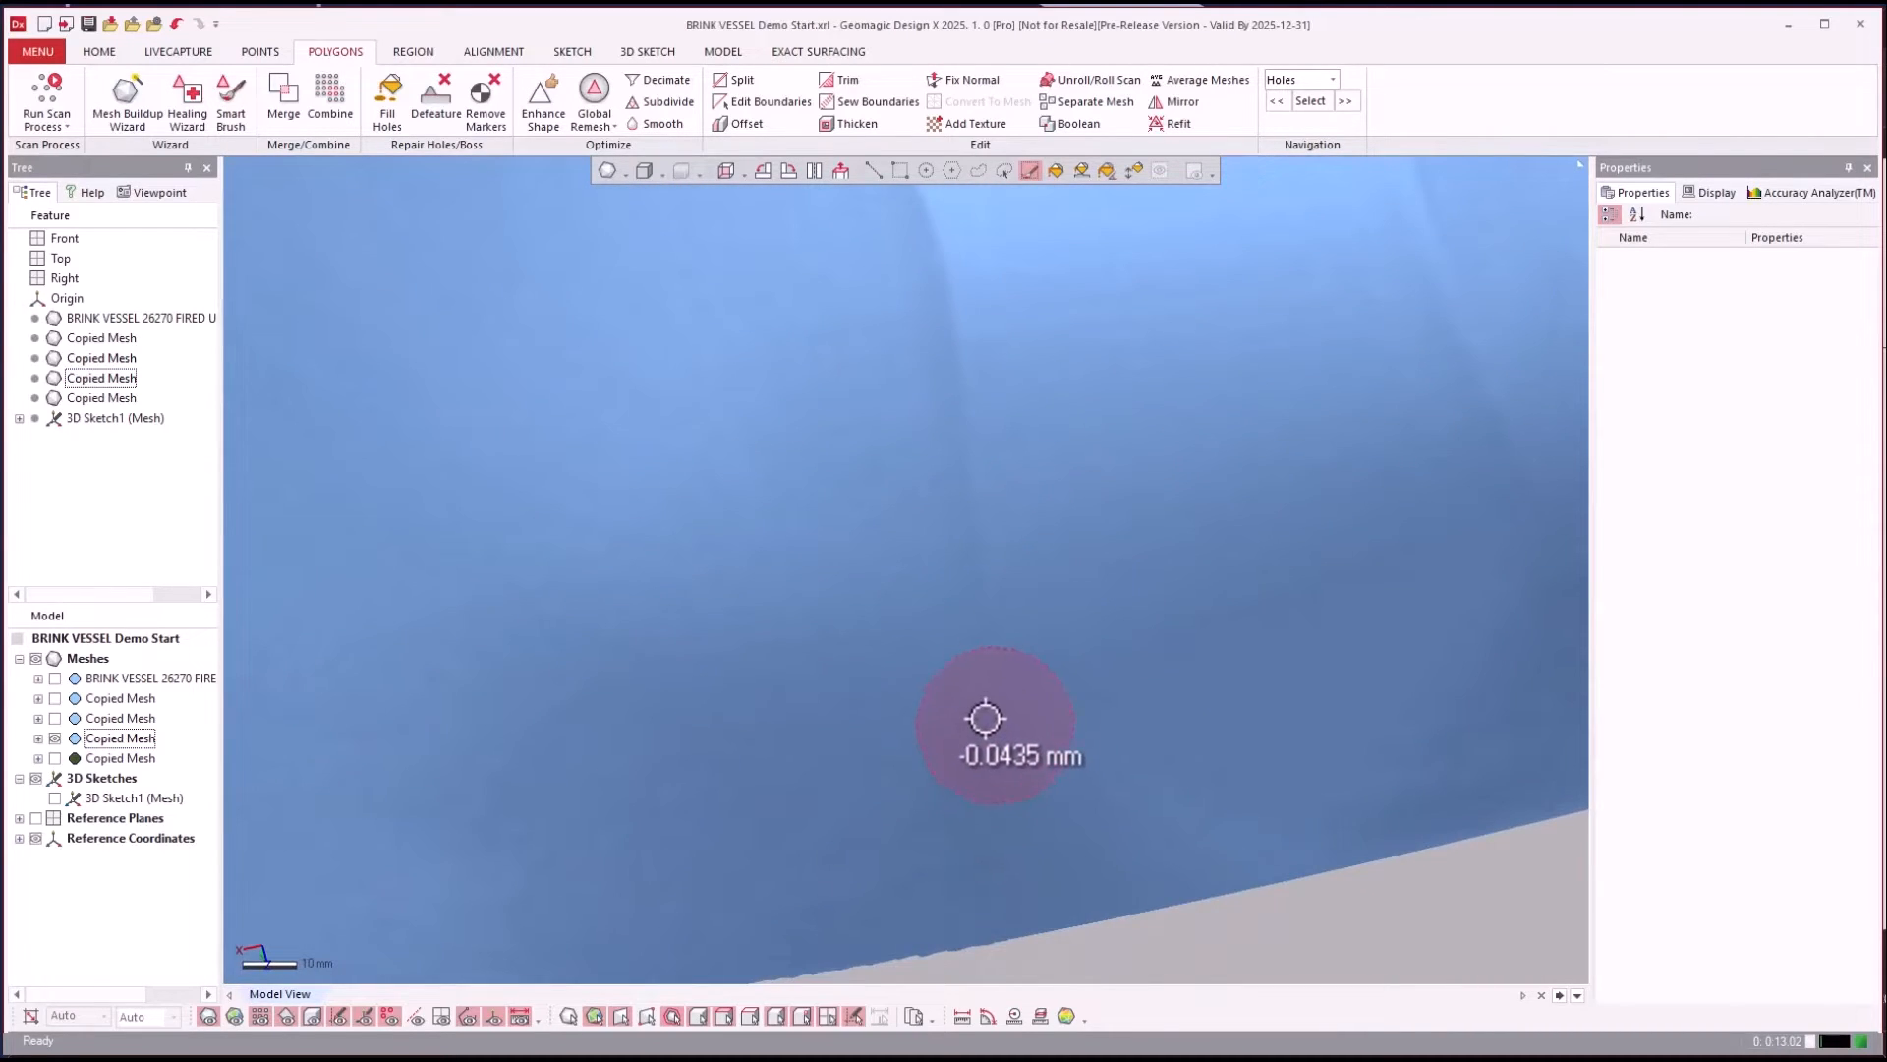
right_drag(988, 720, 1002, 708)
drag(1012, 695, 928, 200)
scroll(969, 560, down, 3)
mouse_move(947, 568)
mouse_down()
mouse_move(931, 485)
mouse_move(847, 387)
mouse_up()
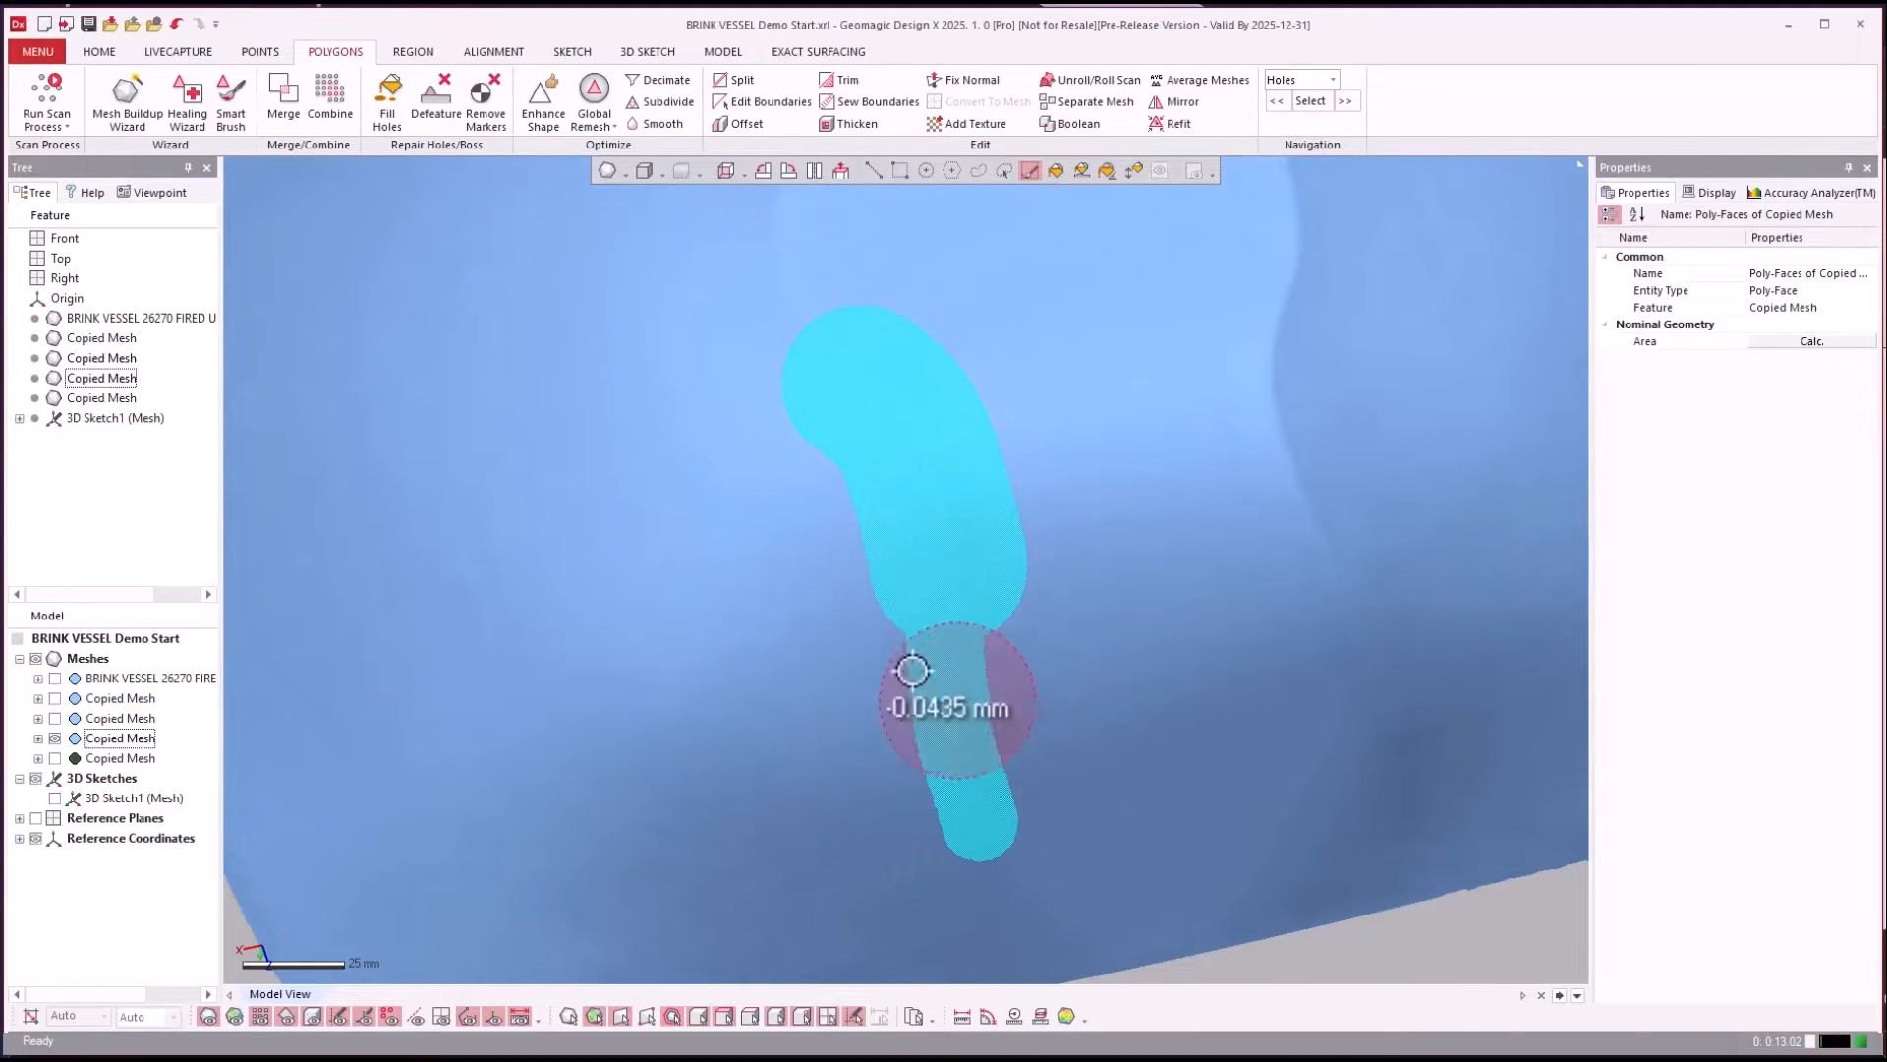
click(436, 95)
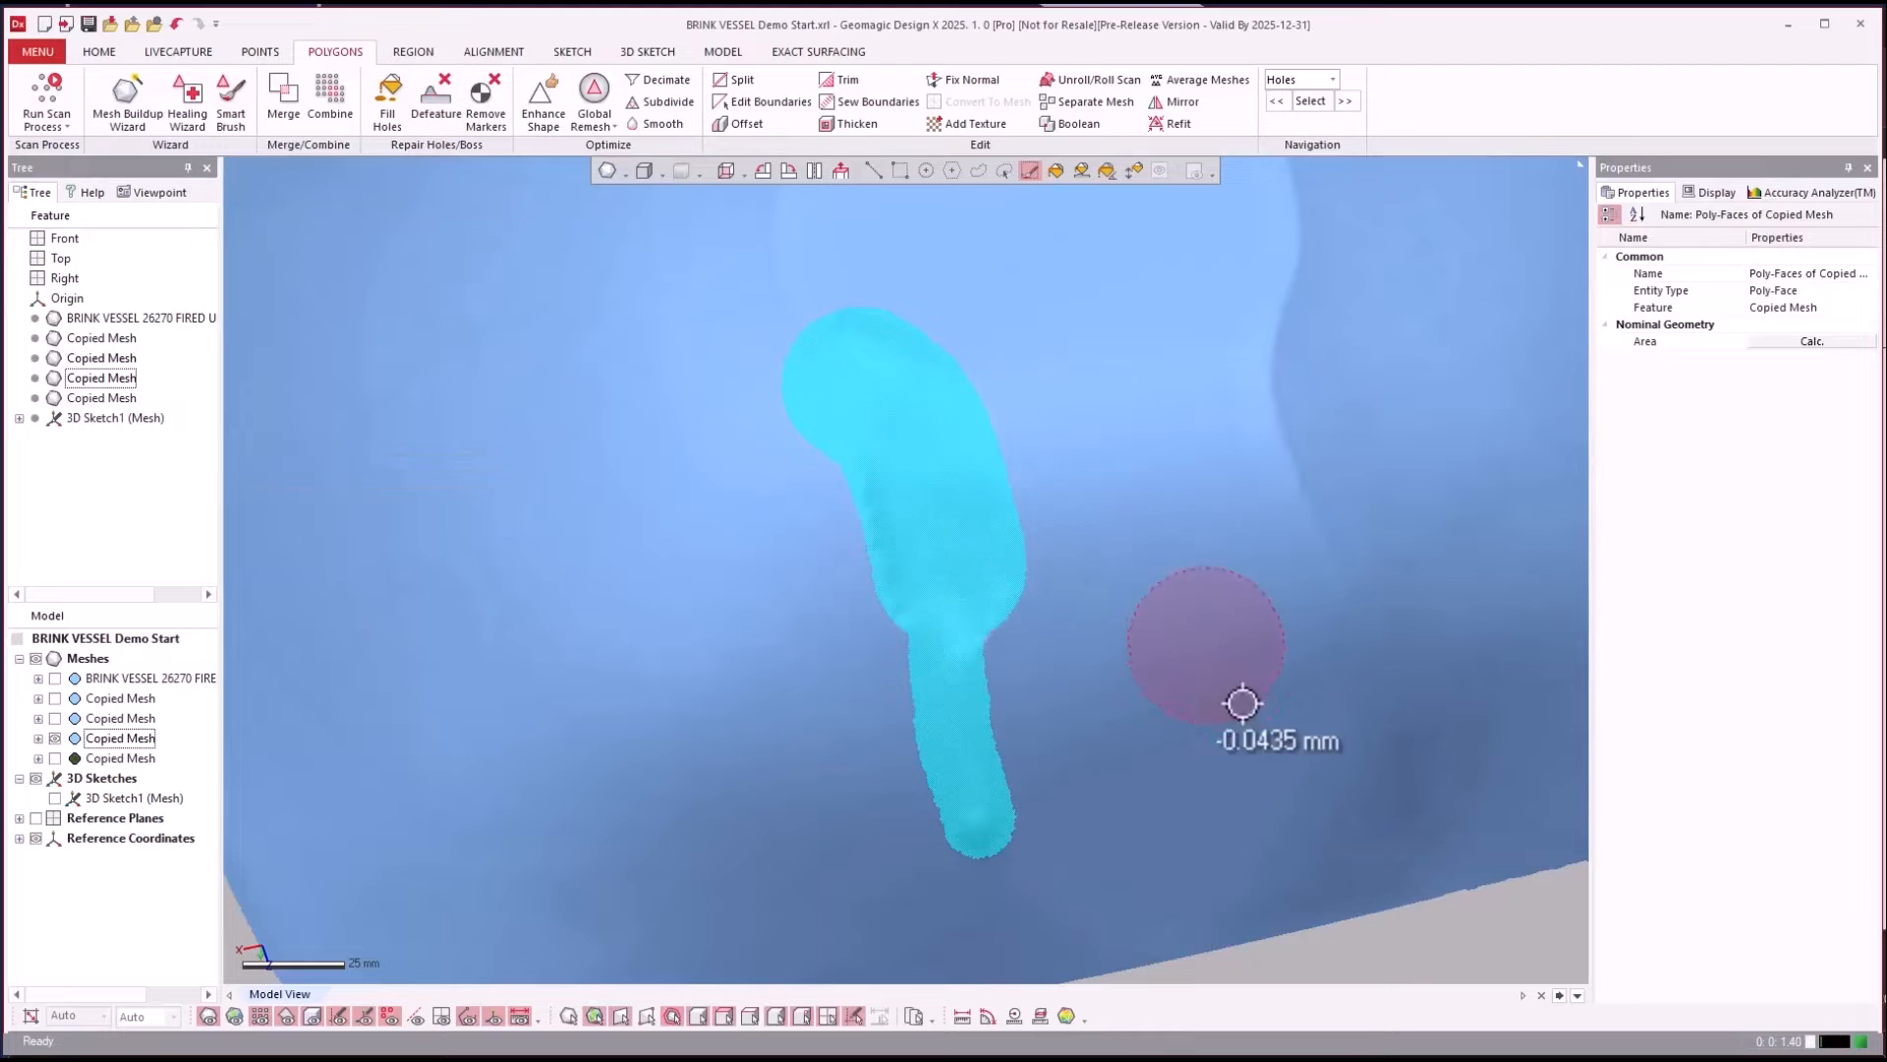
Smooth the seam and bottom edge of the filled keyhole with the Smart Brush, using the Smooth method at maximum strength.
mouse_move(1209, 787)
right_down()
mouse_move(1247, 598)
mouse_move(1154, 400)
mouse_move(1104, 446)
mouse_move(969, 488)
mouse_move(1124, 655)
mouse_move(1192, 647)
mouse_move(821, 472)
mouse_move(484, 245)
right_up()
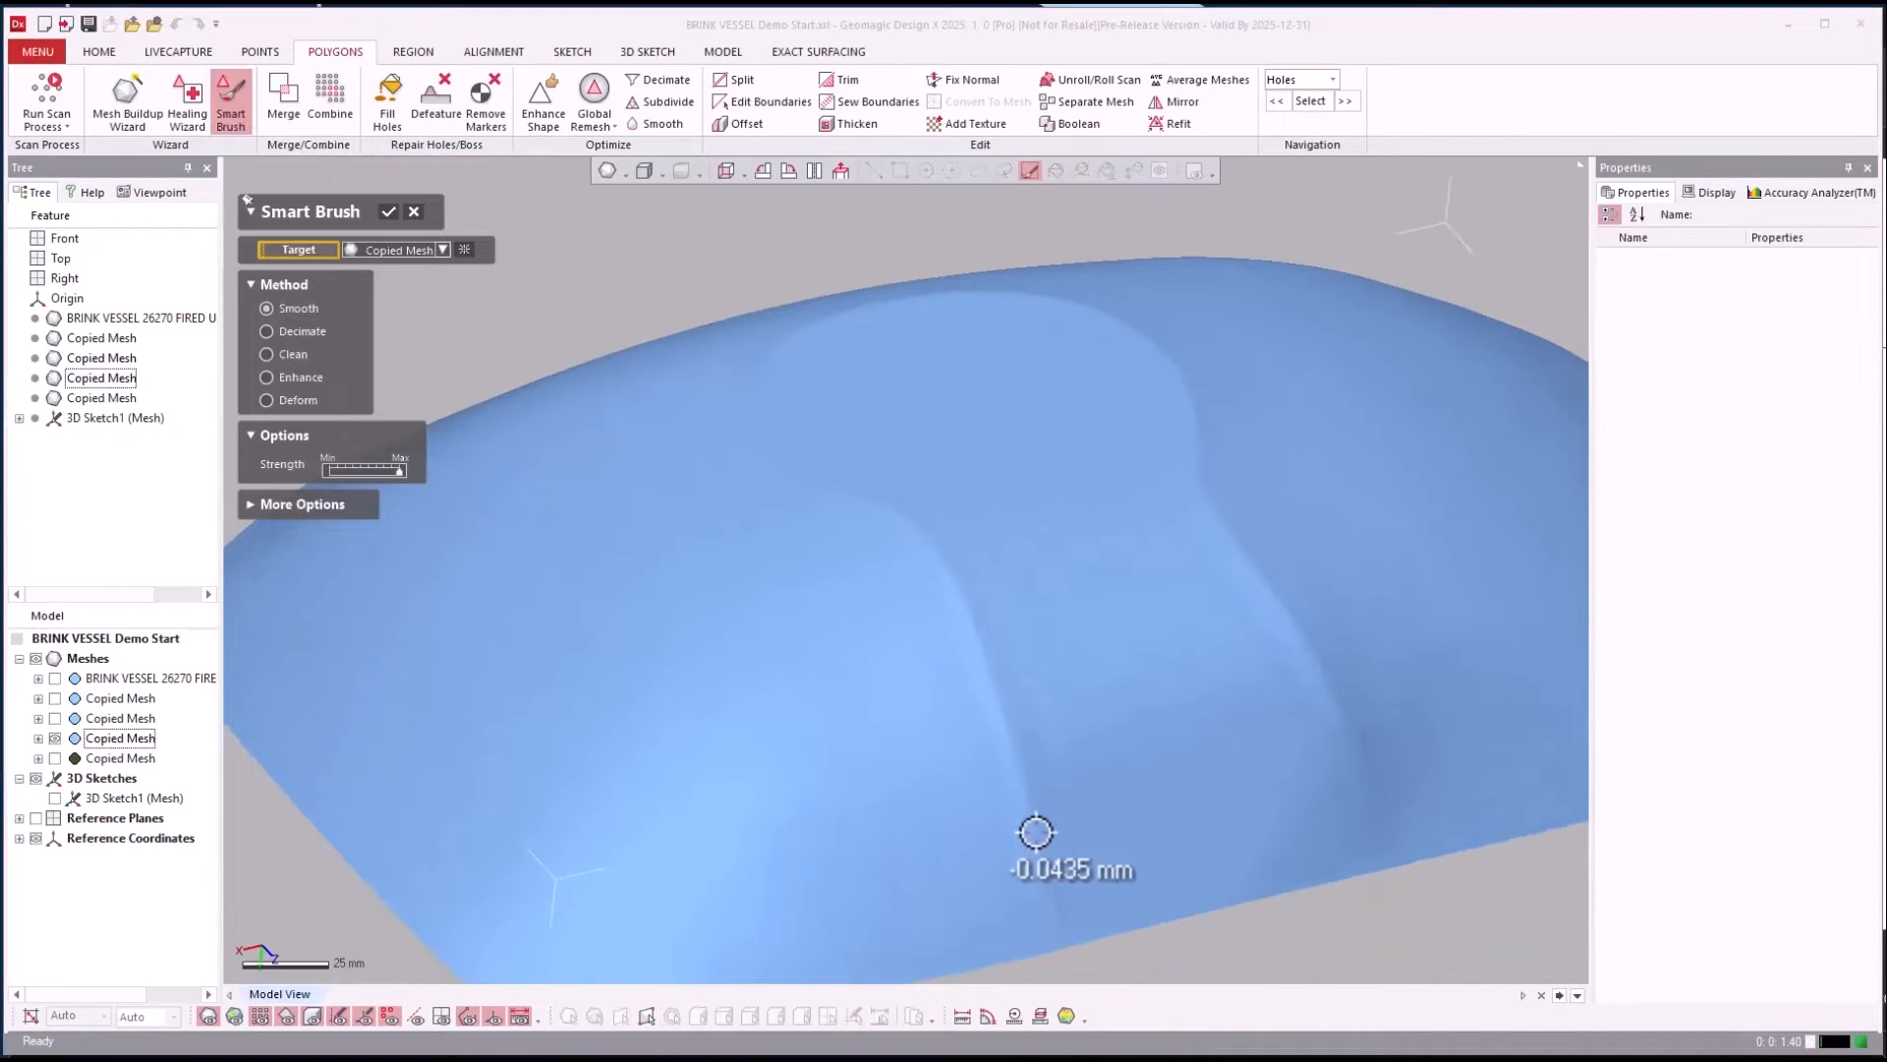
mouse_move(1031, 857)
mouse_down()
mouse_move(1028, 874)
mouse_move(898, 577)
mouse_move(982, 830)
mouse_move(998, 835)
mouse_move(1000, 806)
mouse_up()
mouse_move(1002, 782)
mouse_down()
mouse_move(947, 619)
mouse_move(795, 517)
mouse_up()
mouse_move(795, 517)
right_down()
mouse_move(802, 481)
mouse_move(943, 391)
mouse_move(1108, 488)
mouse_move(1196, 750)
mouse_move(987, 891)
mouse_move(953, 893)
right_up()
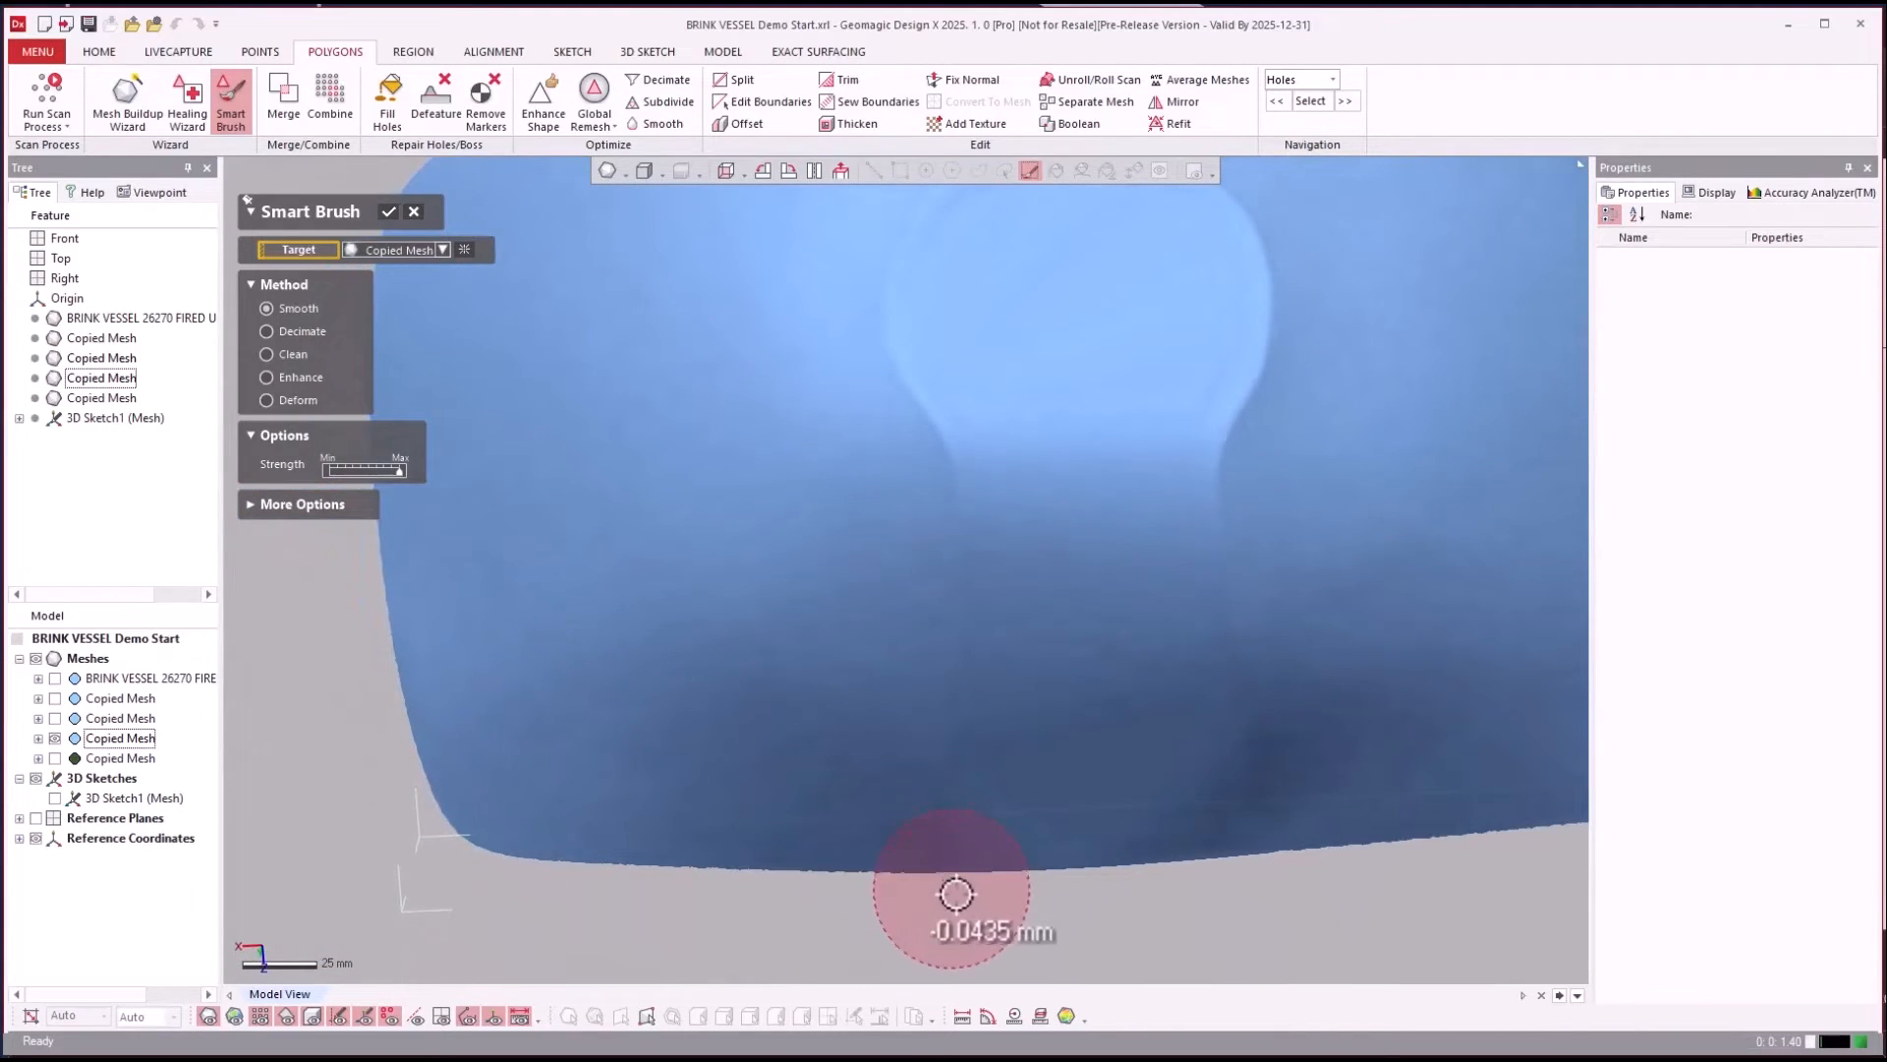
mouse_move(974, 893)
mouse_down()
mouse_move(982, 691)
mouse_move(918, 324)
mouse_move(1023, 198)
mouse_move(1139, 209)
mouse_move(1217, 247)
mouse_move(1251, 314)
mouse_move(1219, 556)
mouse_move(1264, 845)
mouse_move(1300, 880)
mouse_up()
mouse_move(1293, 610)
right_down()
mouse_move(965, 603)
mouse_move(434, 253)
right_up()
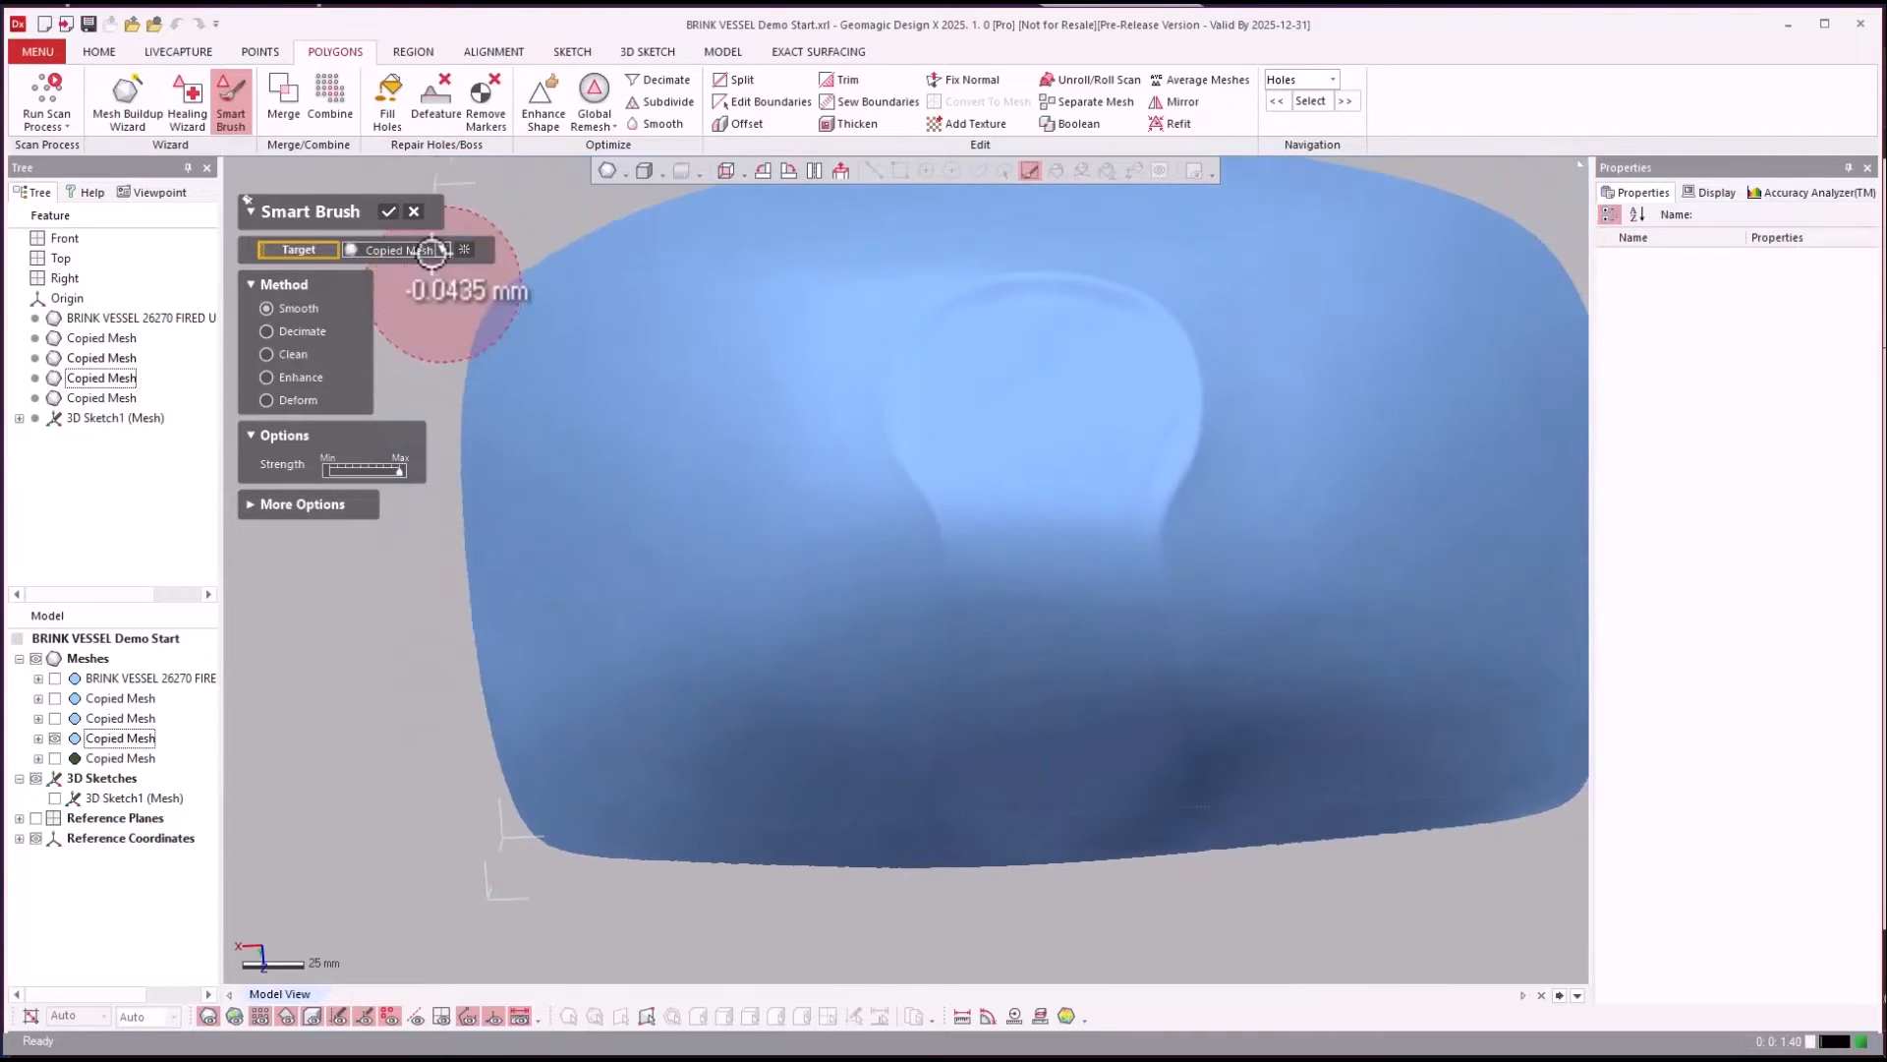
click(391, 210)
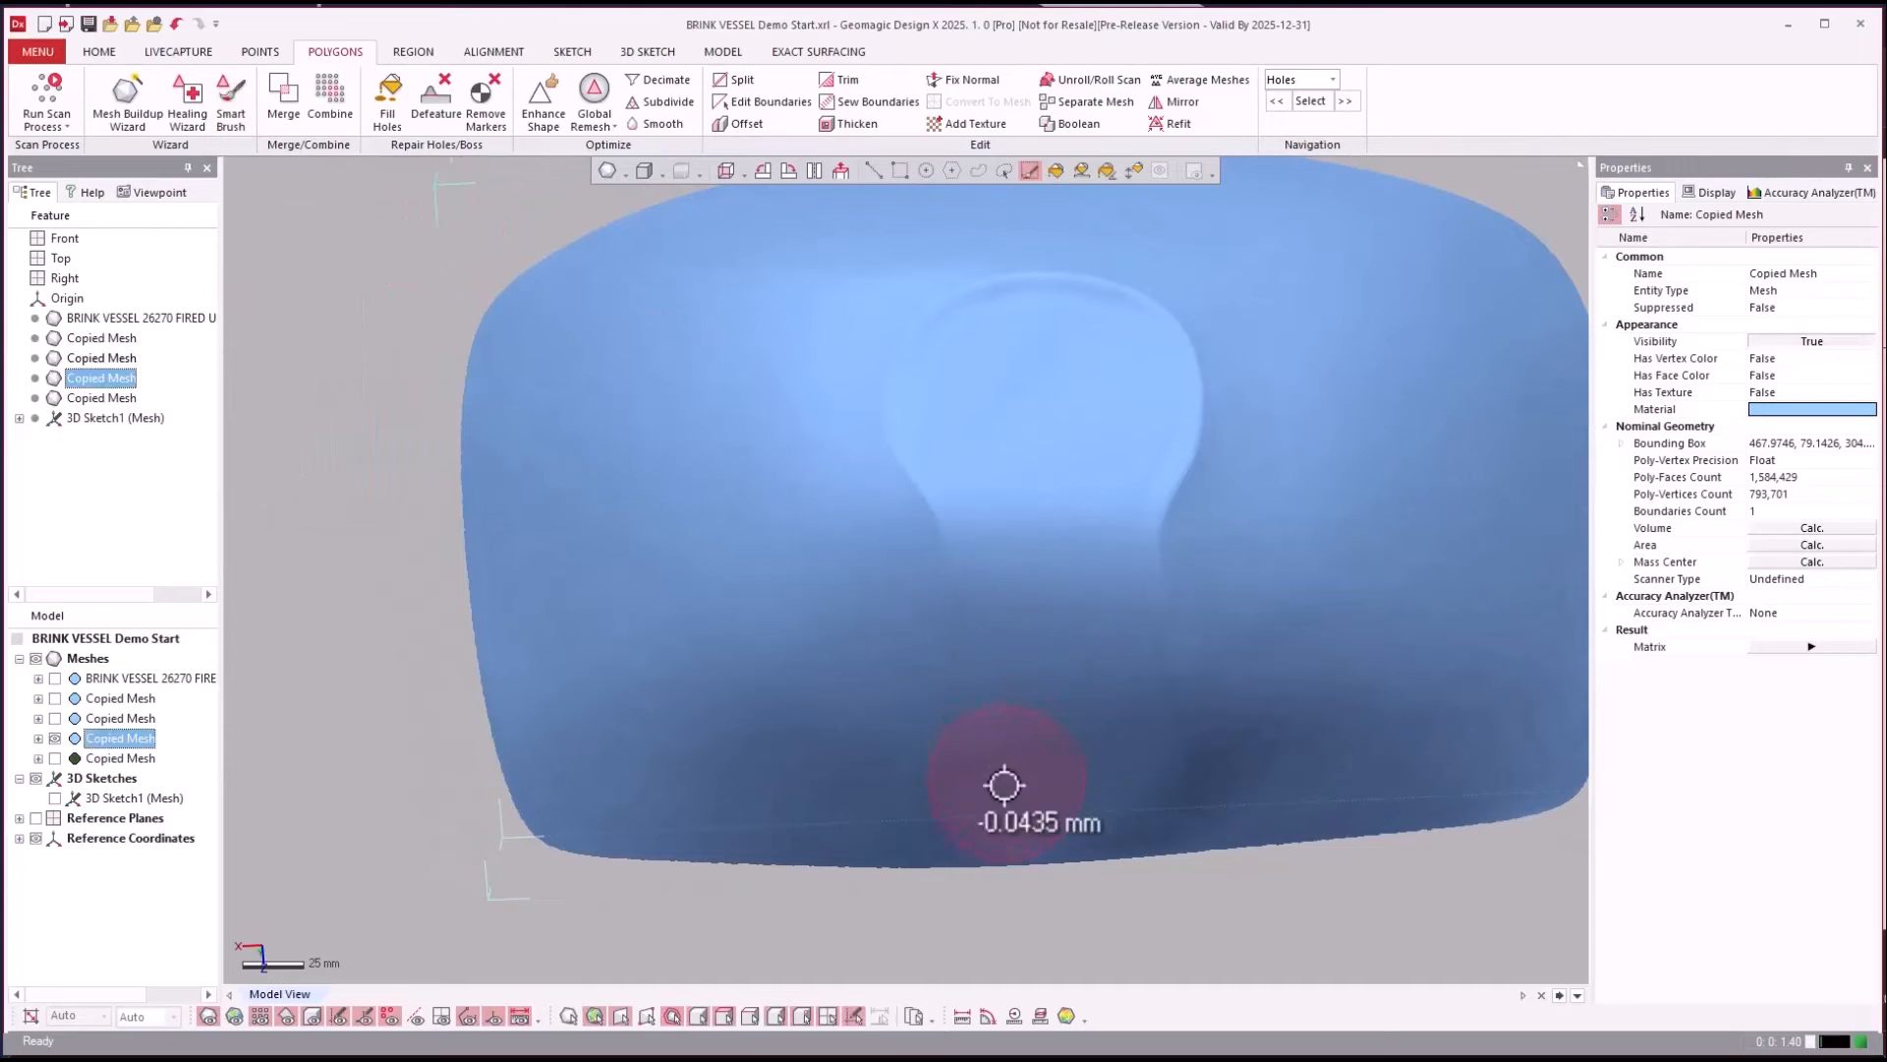
Delete the brush-selected keyhole fill with its surrounding seams, and bridge the wider opening with a partial Curvature fill between its lower corners.
mouse_move(990, 880)
mouse_down()
mouse_move(982, 532)
mouse_move(944, 399)
mouse_move(968, 339)
mouse_move(1121, 337)
mouse_move(1130, 872)
mouse_move(1150, 409)
mouse_move(1107, 350)
mouse_move(1036, 329)
mouse_move(931, 392)
mouse_move(988, 762)
mouse_move(1036, 665)
mouse_move(1013, 452)
mouse_up()
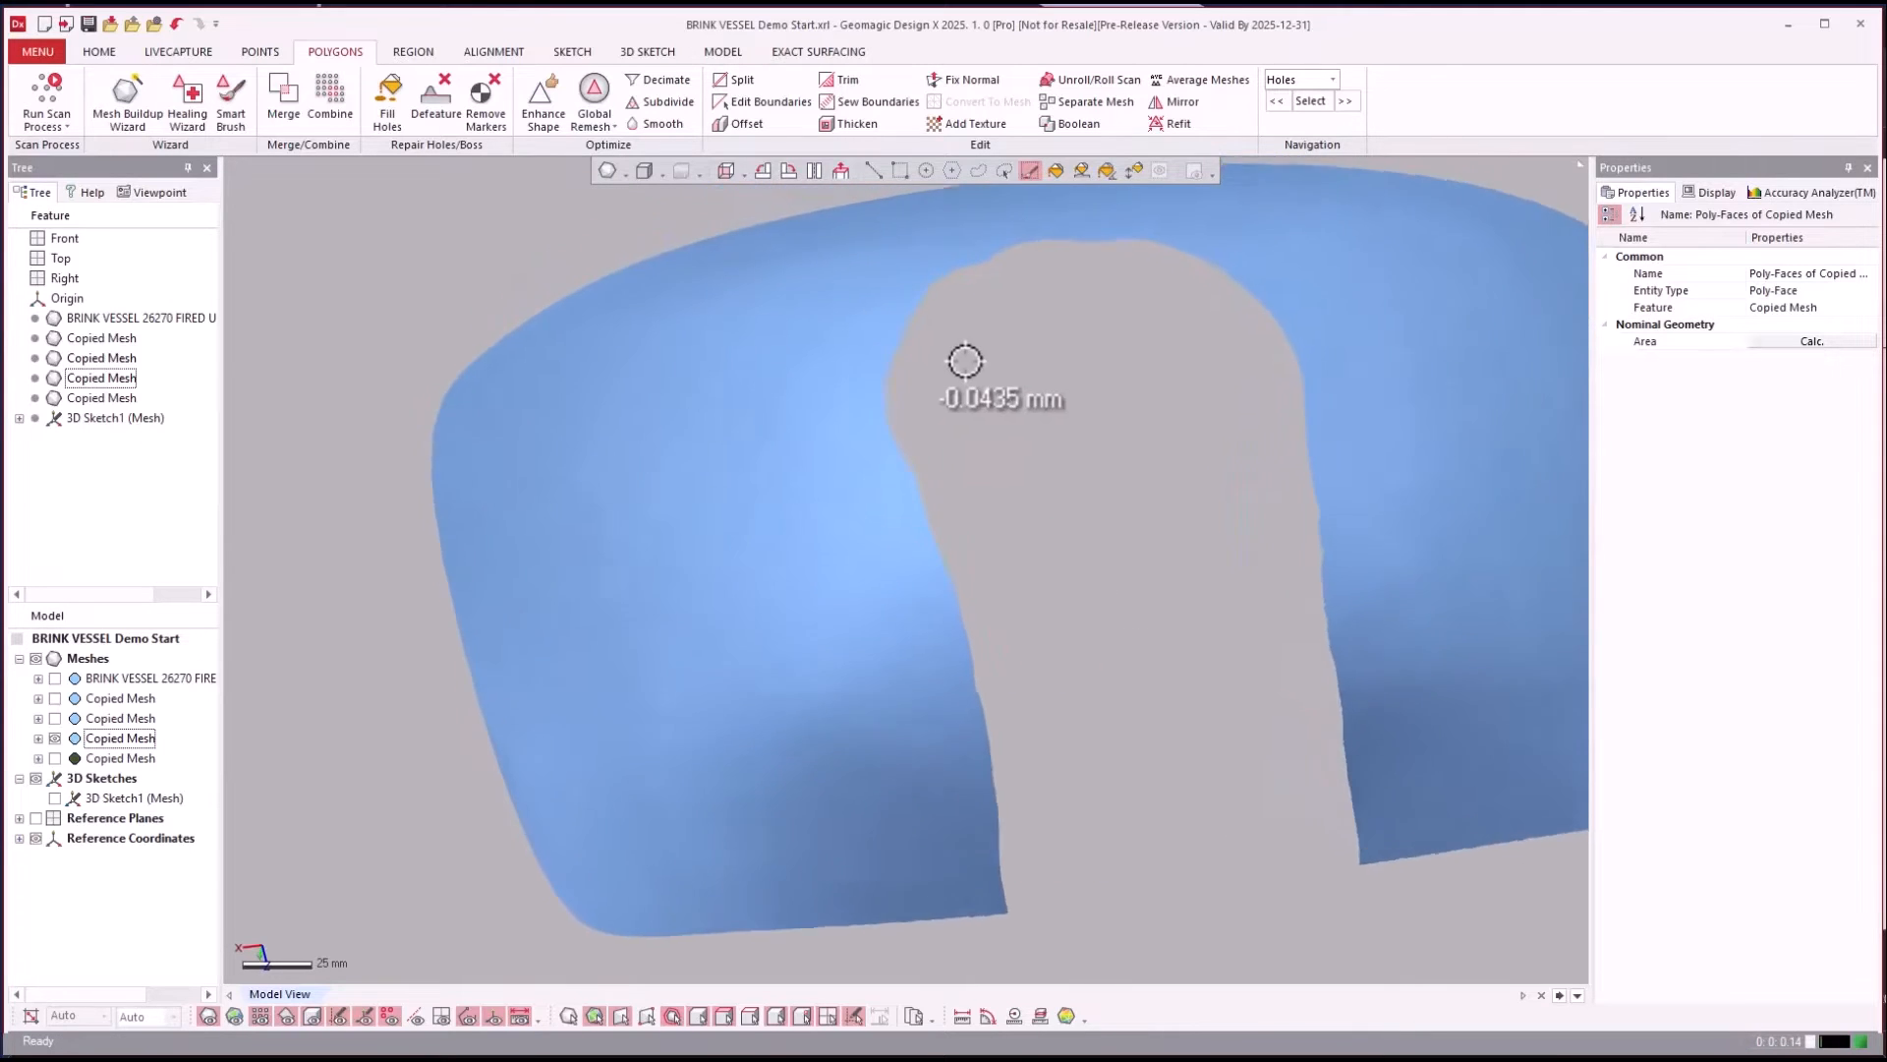
click(387, 98)
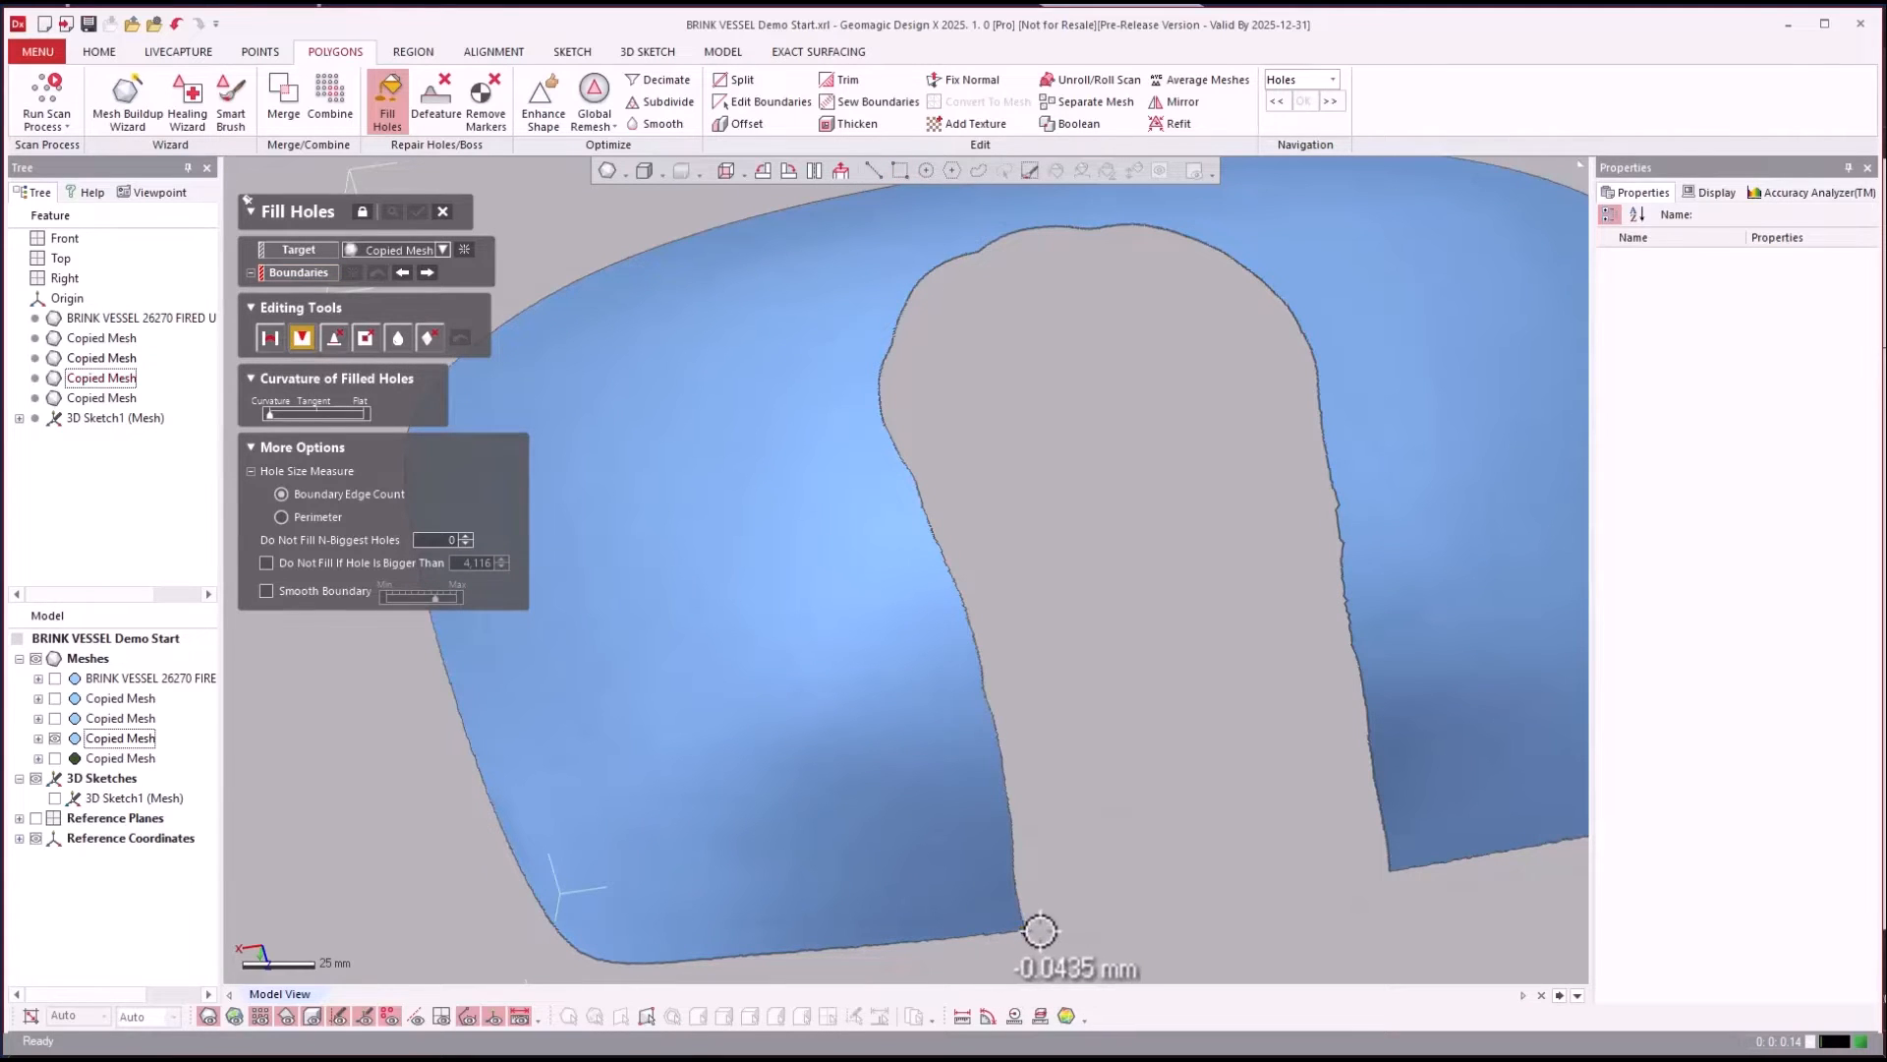
click(1388, 871)
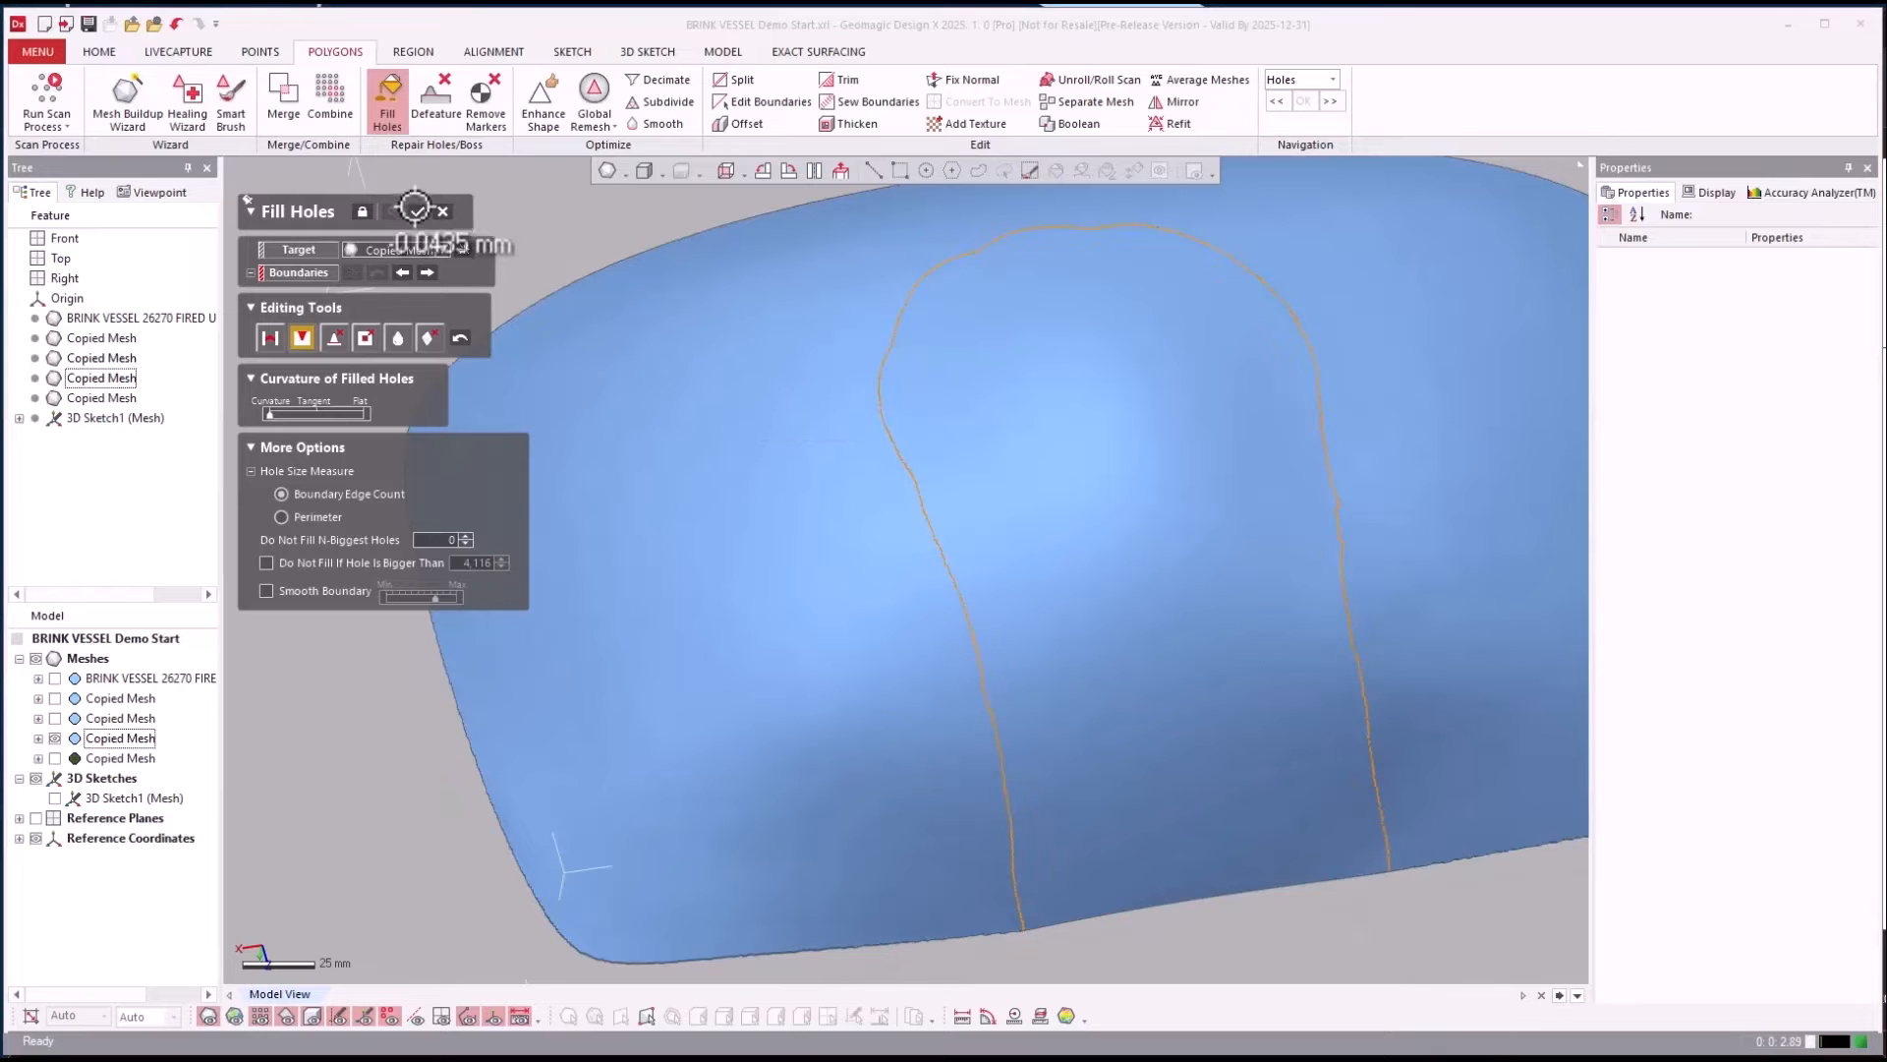
click(448, 209)
Smooth the upper and middle areas of the refilled mesh with the Smart Brush, using the Smooth method at maximum strength.
right_drag(918, 645, 1049, 648)
scroll(1049, 648, up, 2)
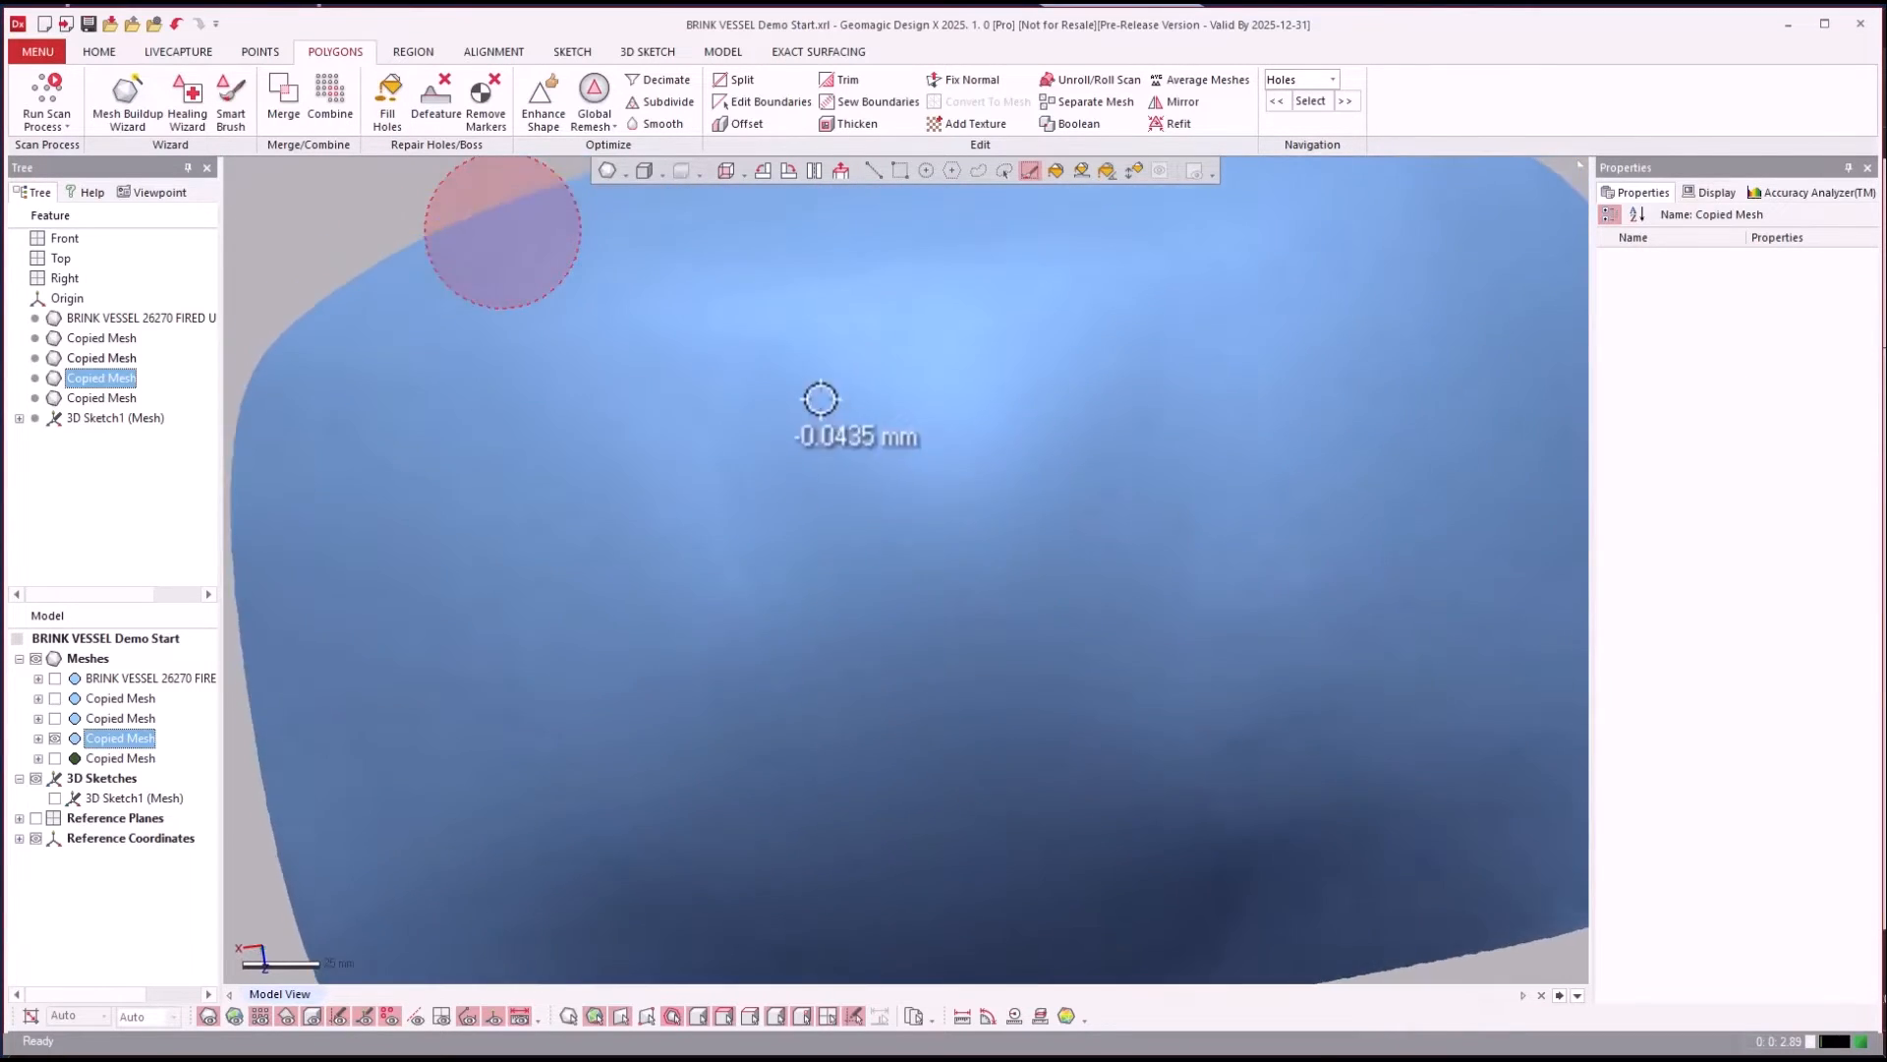
click(501, 232)
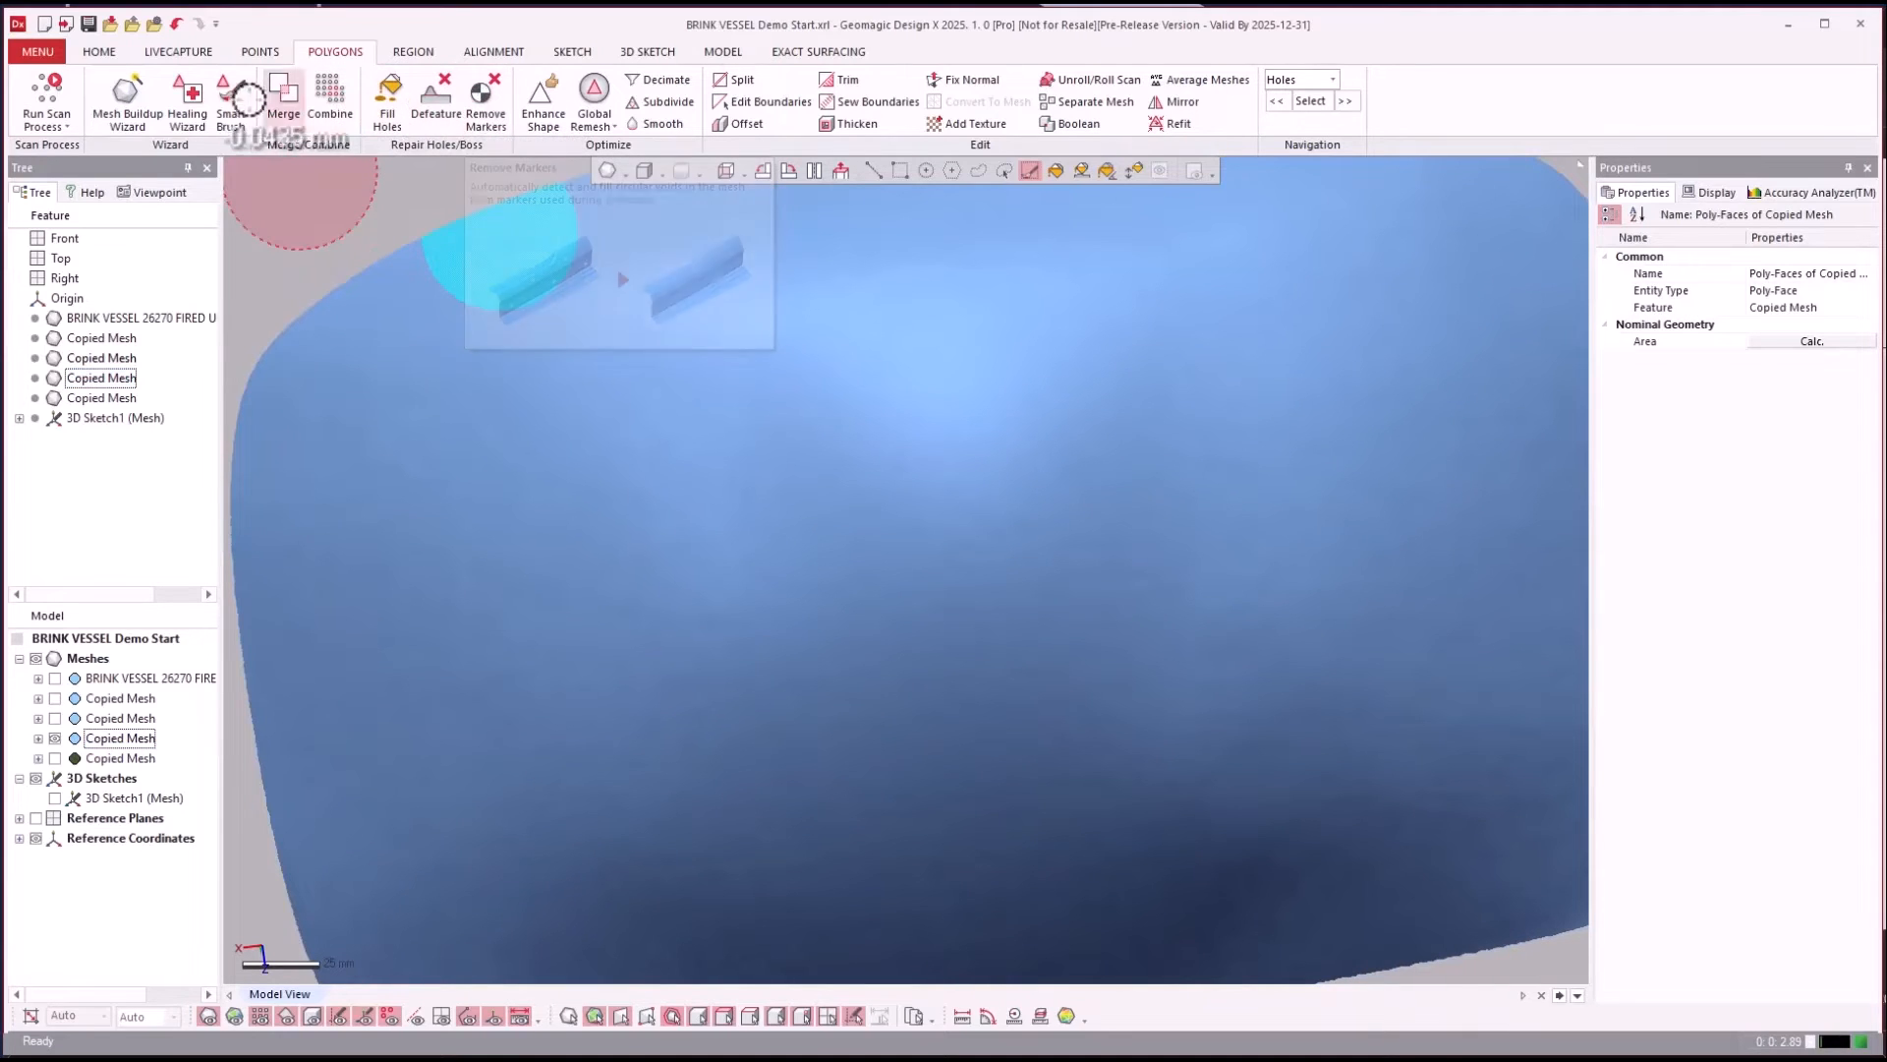
mouse_move(741, 505)
mouse_down()
mouse_move(767, 581)
mouse_move(750, 383)
mouse_move(846, 298)
mouse_move(1032, 304)
mouse_move(1117, 409)
mouse_move(1171, 540)
mouse_move(1190, 762)
mouse_move(1183, 363)
mouse_move(1034, 291)
mouse_up()
mouse_move(1219, 602)
ctrl+right_down()
mouse_move(1179, 307)
mouse_move(1217, 538)
ctrl+right_up()
mouse_move(1150, 366)
mouse_down()
mouse_move(1167, 652)
mouse_move(1180, 269)
mouse_move(1199, 293)
mouse_up()
mouse_move(822, 432)
mouse_down()
mouse_move(846, 717)
mouse_move(863, 688)
mouse_up()
mouse_move(811, 511)
ctrl+right_down()
mouse_move(843, 653)
mouse_move(920, 689)
ctrl+right_up()
mouse_move(863, 484)
mouse_down()
mouse_move(843, 577)
mouse_move(893, 256)
mouse_move(1095, 202)
mouse_move(1198, 378)
mouse_move(1289, 846)
mouse_move(1296, 417)
mouse_move(1264, 505)
mouse_move(1131, 268)
mouse_move(813, 345)
mouse_move(851, 527)
mouse_move(944, 547)
mouse_up()
Smooth the remaining seam near the refilled mesh's lower edge with the Smart Brush and apply the smoothing.
scroll(944, 548, down, 3)
right_drag(944, 547, 1192, 581)
scroll(1140, 591, up, 3)
scroll(1121, 609, up, 2)
mouse_move(1081, 658)
mouse_down()
mouse_move(1071, 687)
mouse_move(948, 358)
mouse_move(1051, 666)
mouse_move(1062, 471)
mouse_up()
scroll(1279, 755, down, 5)
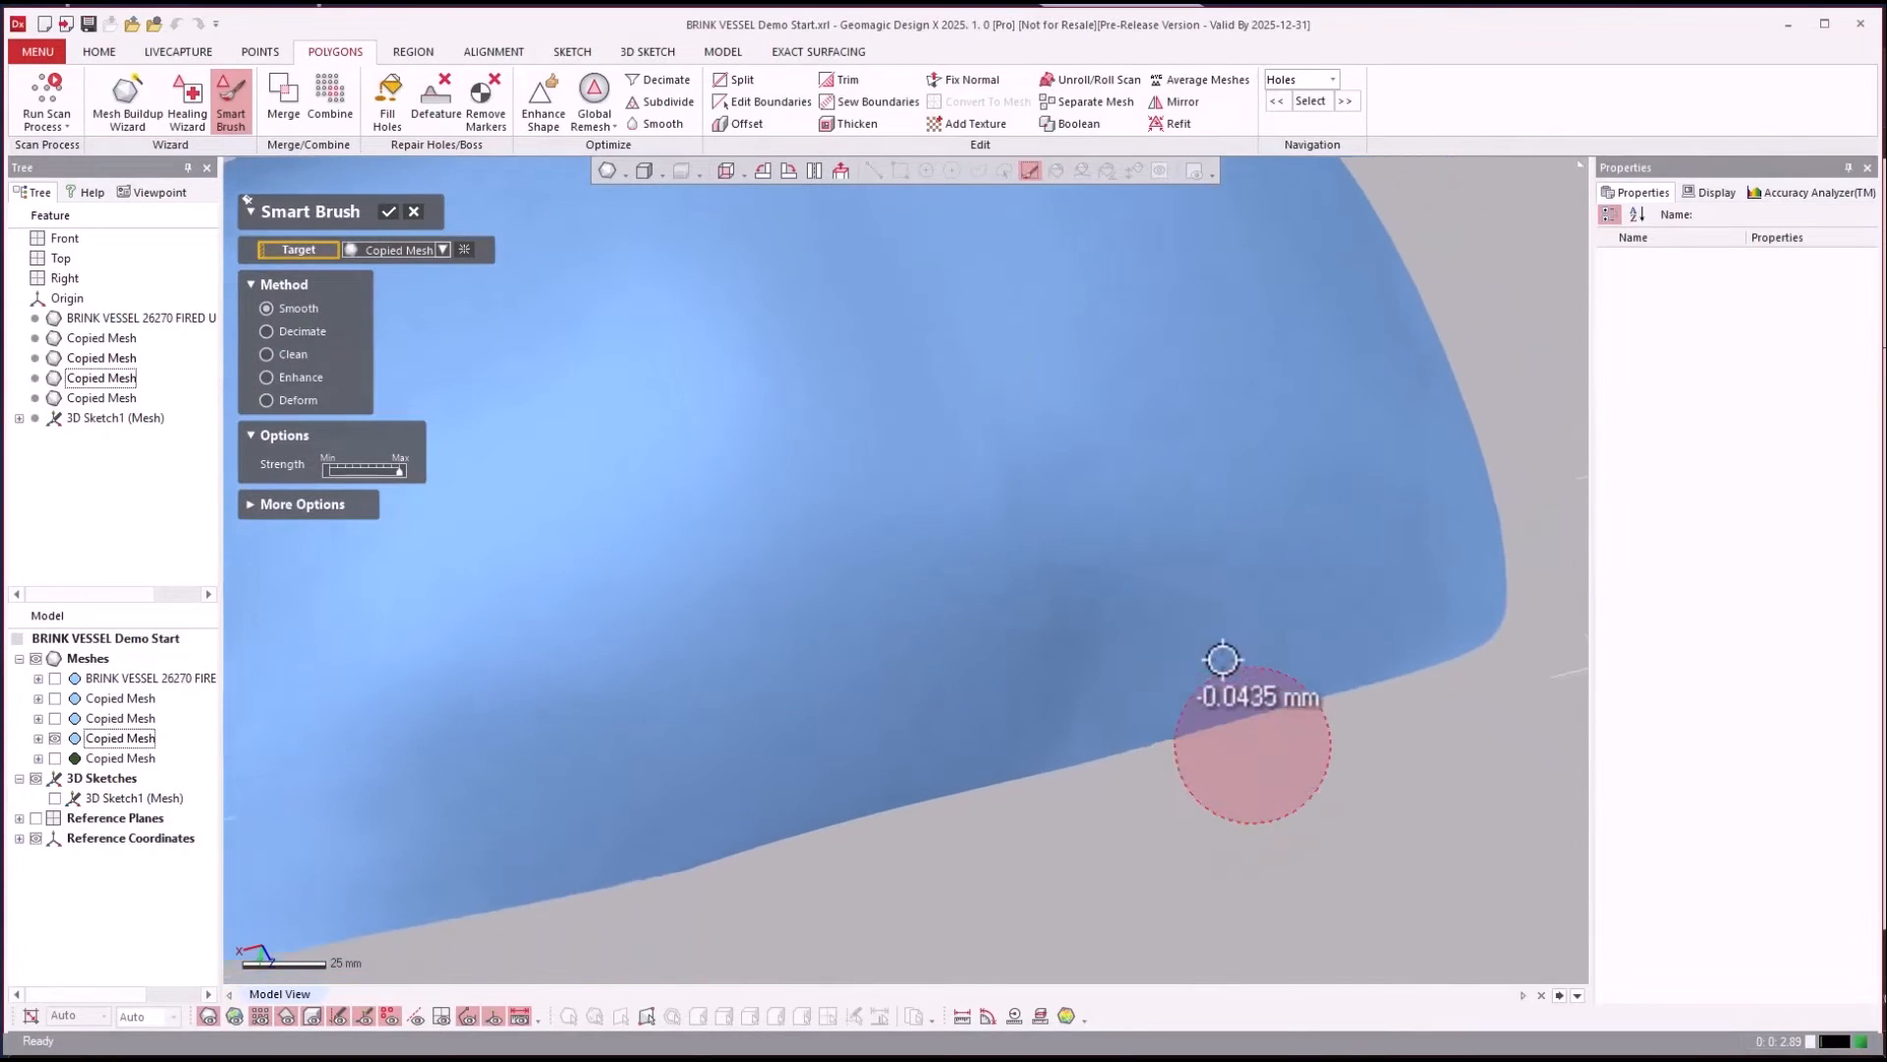
mouse_move(1258, 843)
right_down()
mouse_move(1248, 855)
mouse_move(1234, 813)
right_up()
scroll(1248, 846, up, 2)
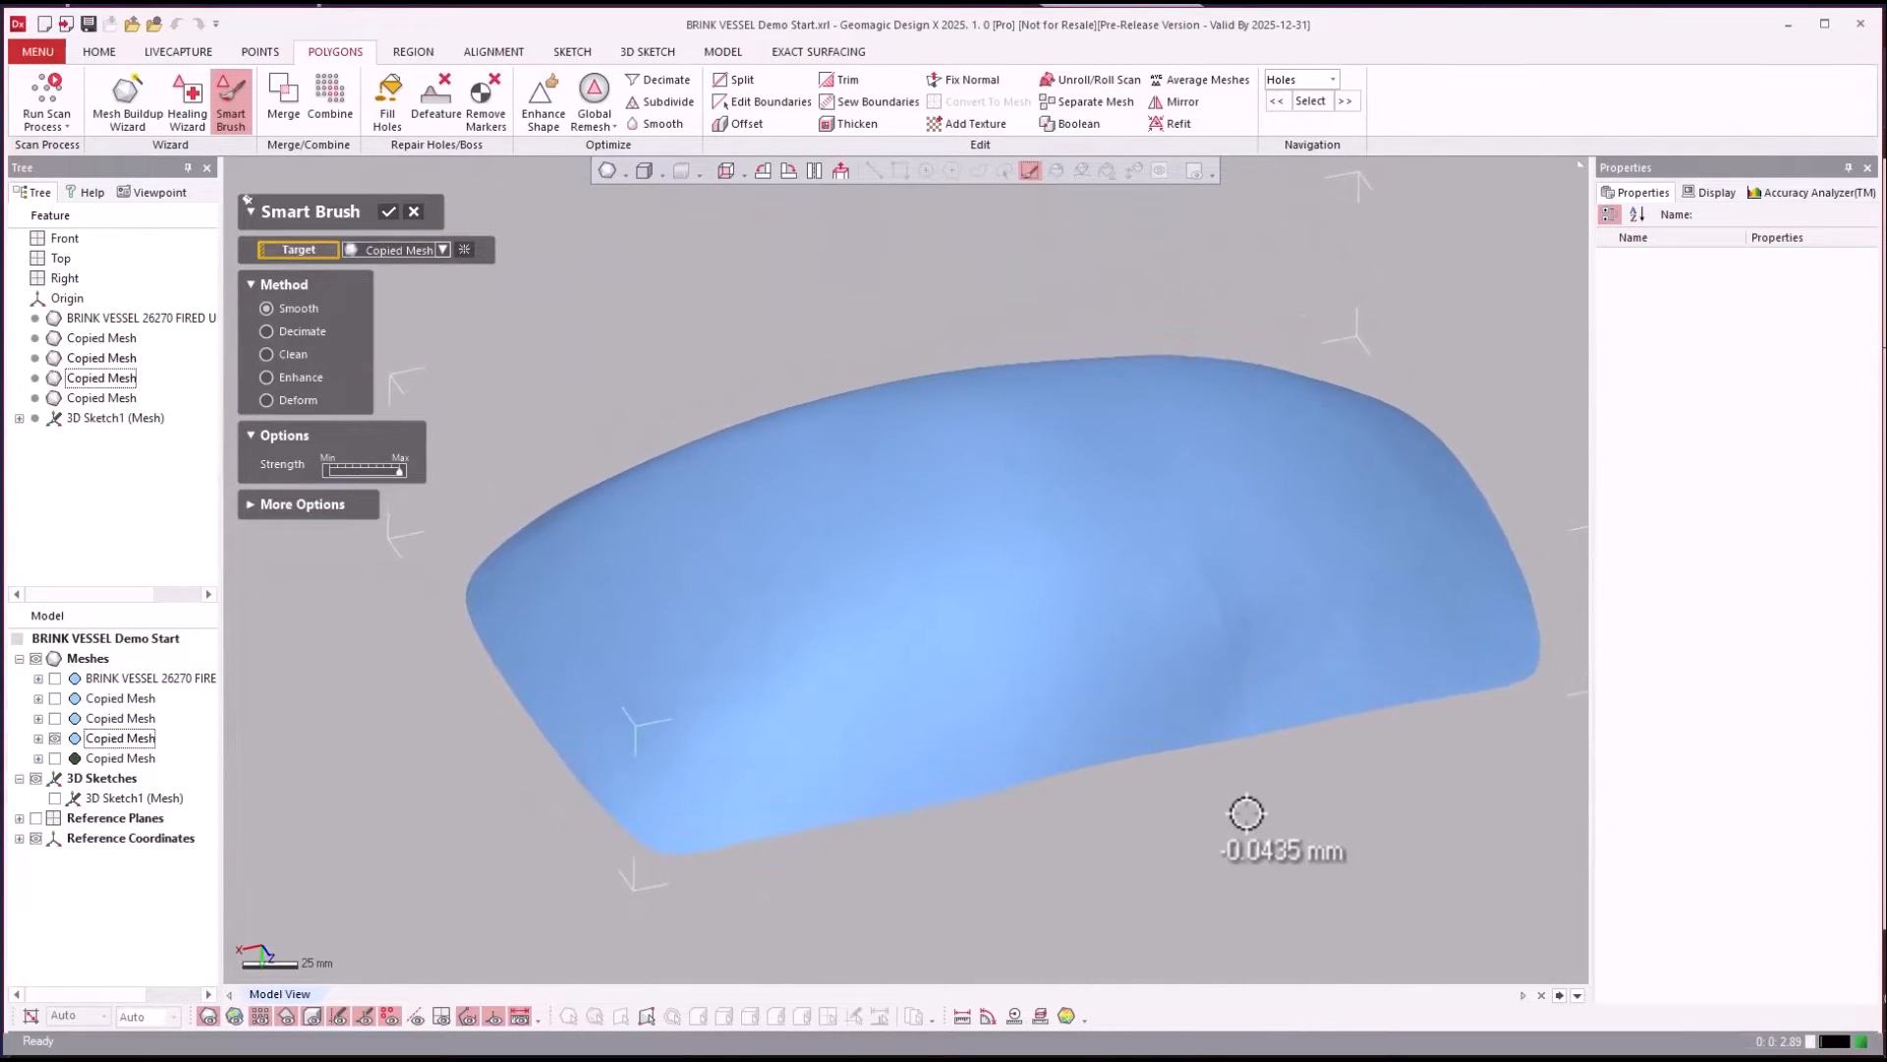
click(389, 211)
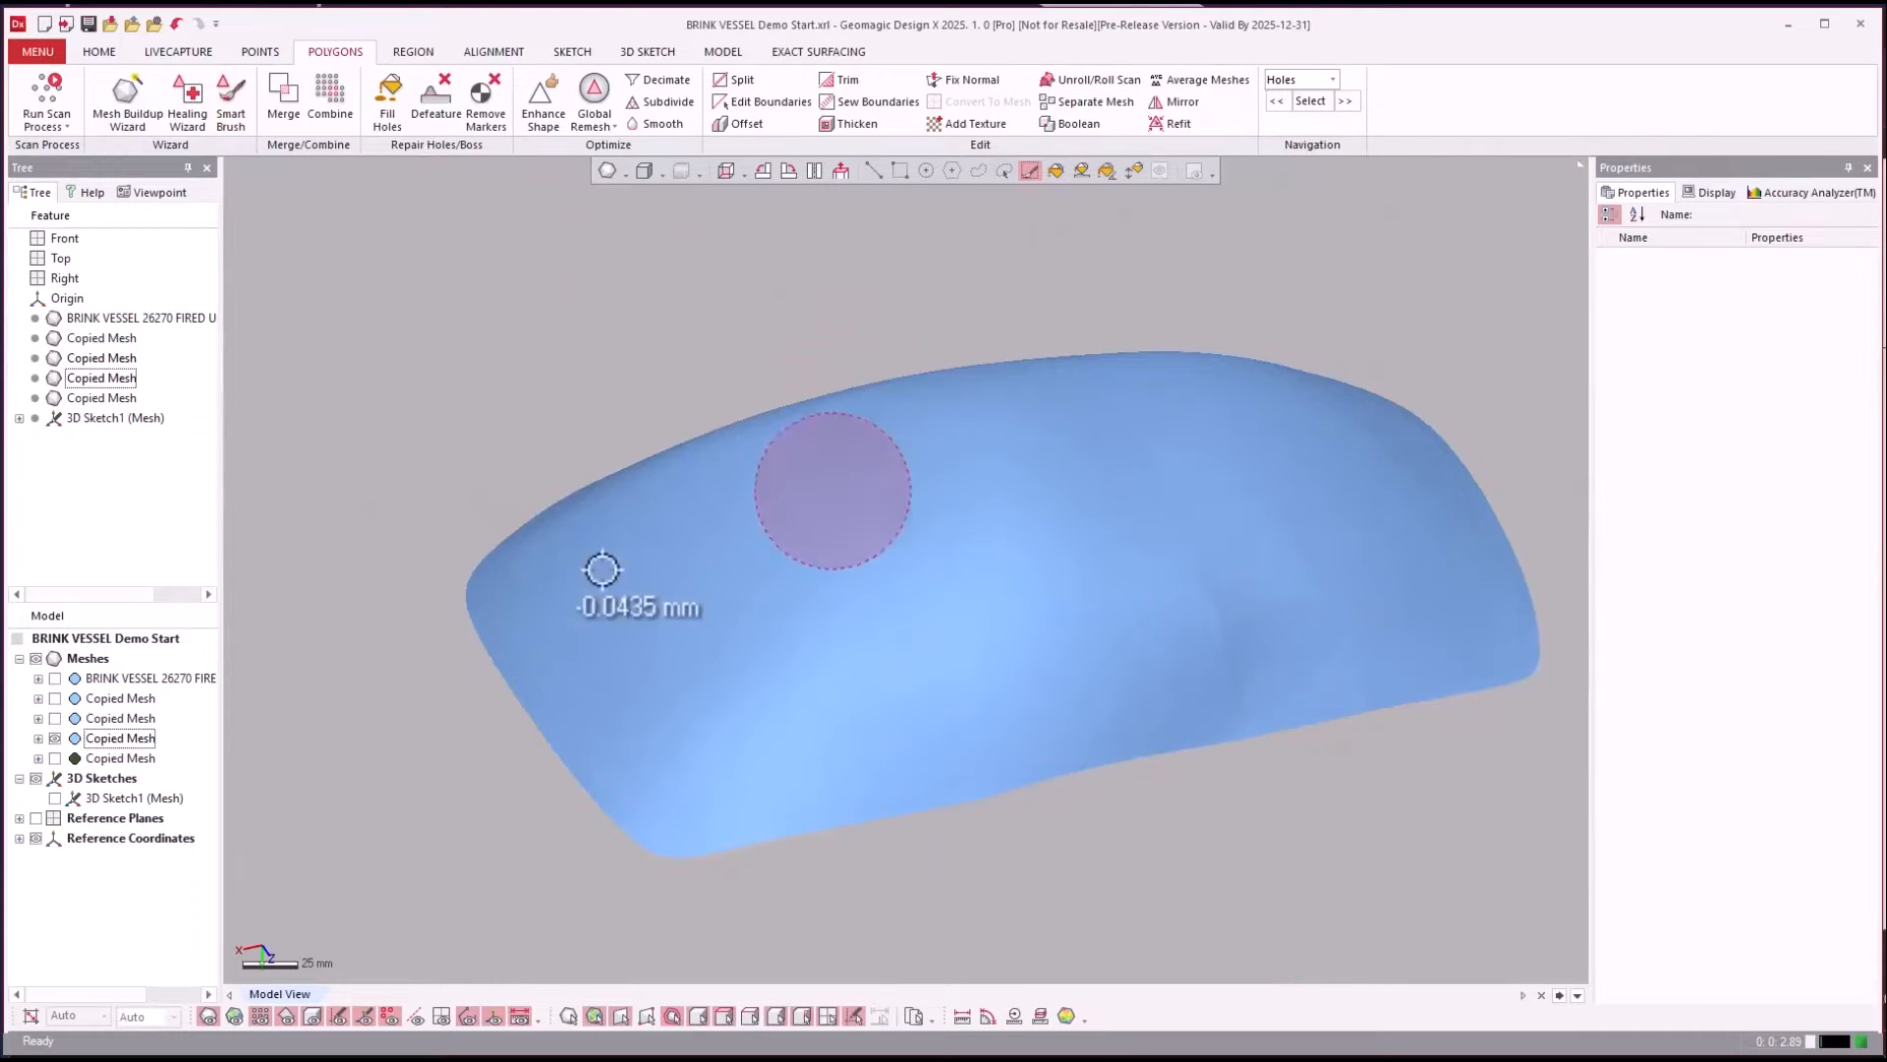
Check the mesh's lower boundary closely and open Edit Boundaries for the copied mesh.
scroll(1327, 843, up, 4)
scroll(1100, 630, up, 5)
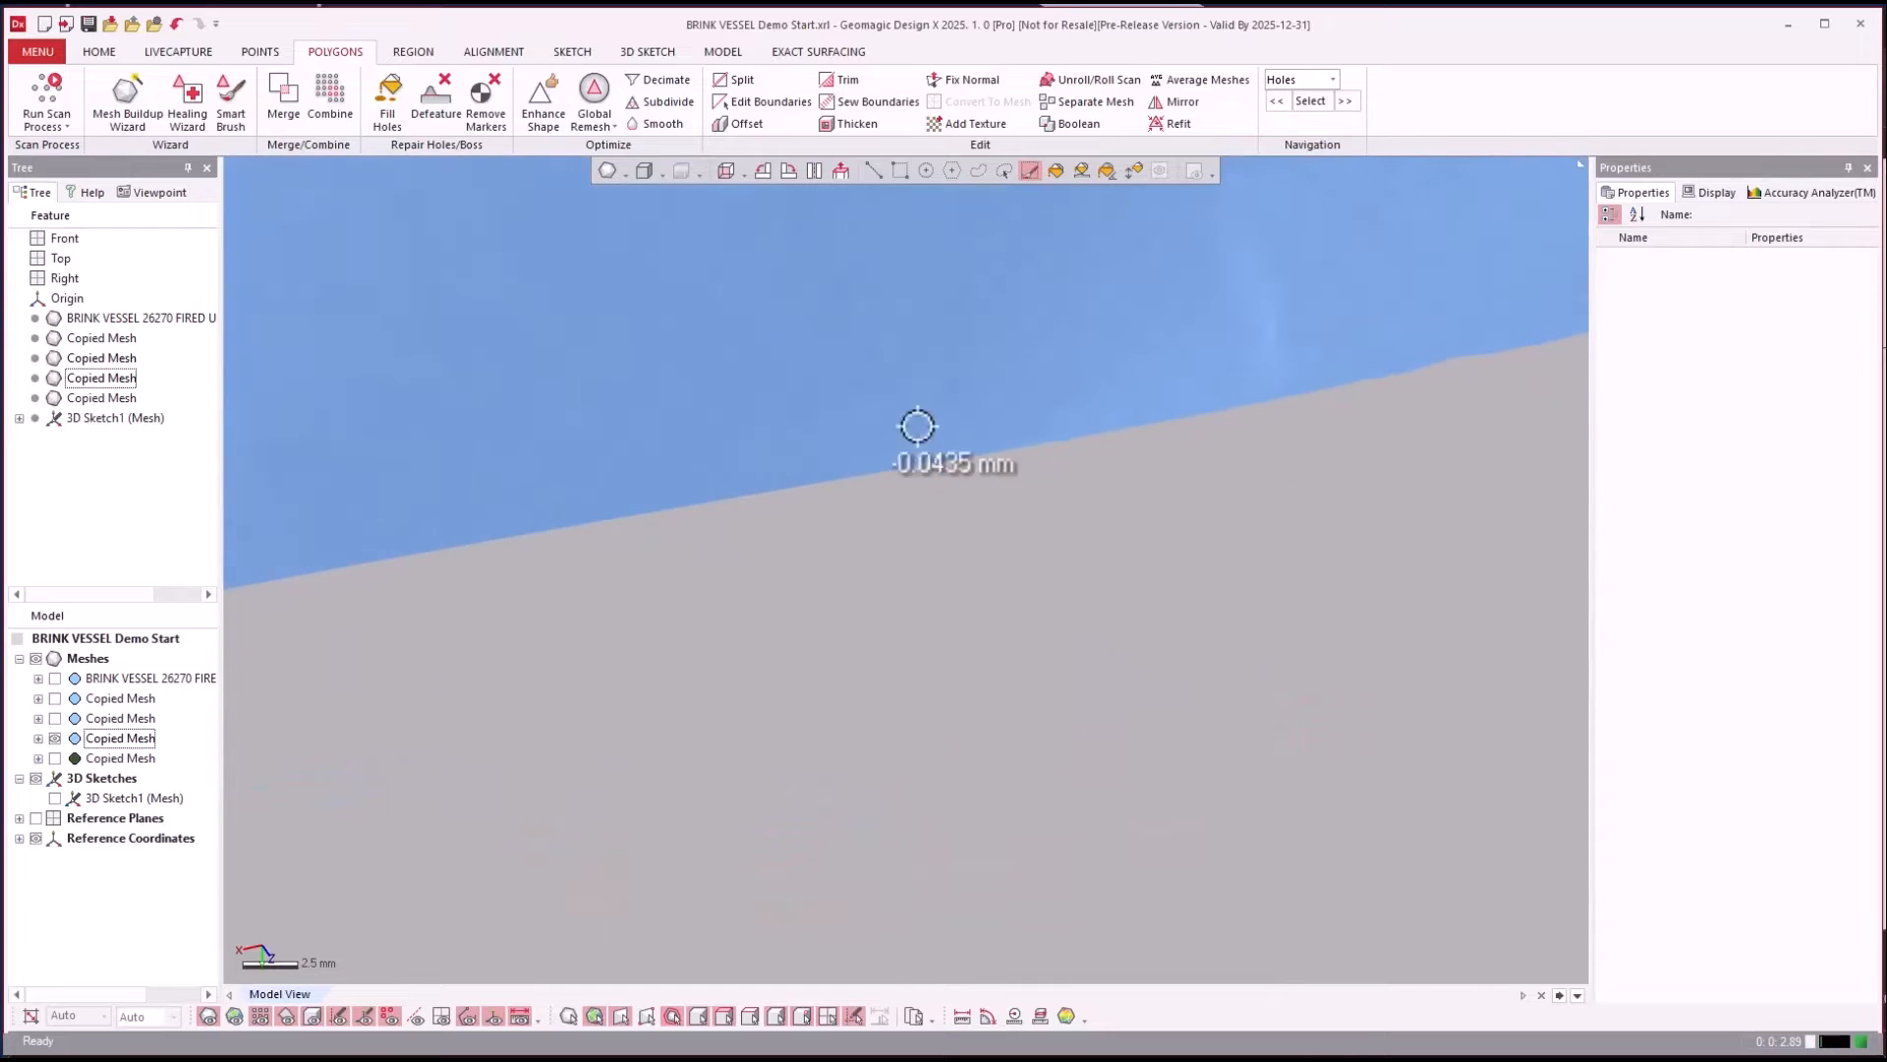
mouse_move(1269, 403)
right_down()
mouse_move(1340, 438)
mouse_move(1491, 337)
mouse_move(1449, 400)
mouse_move(1177, 482)
mouse_move(1432, 634)
mouse_move(1255, 456)
right_up()
scroll(1185, 491, down, 8)
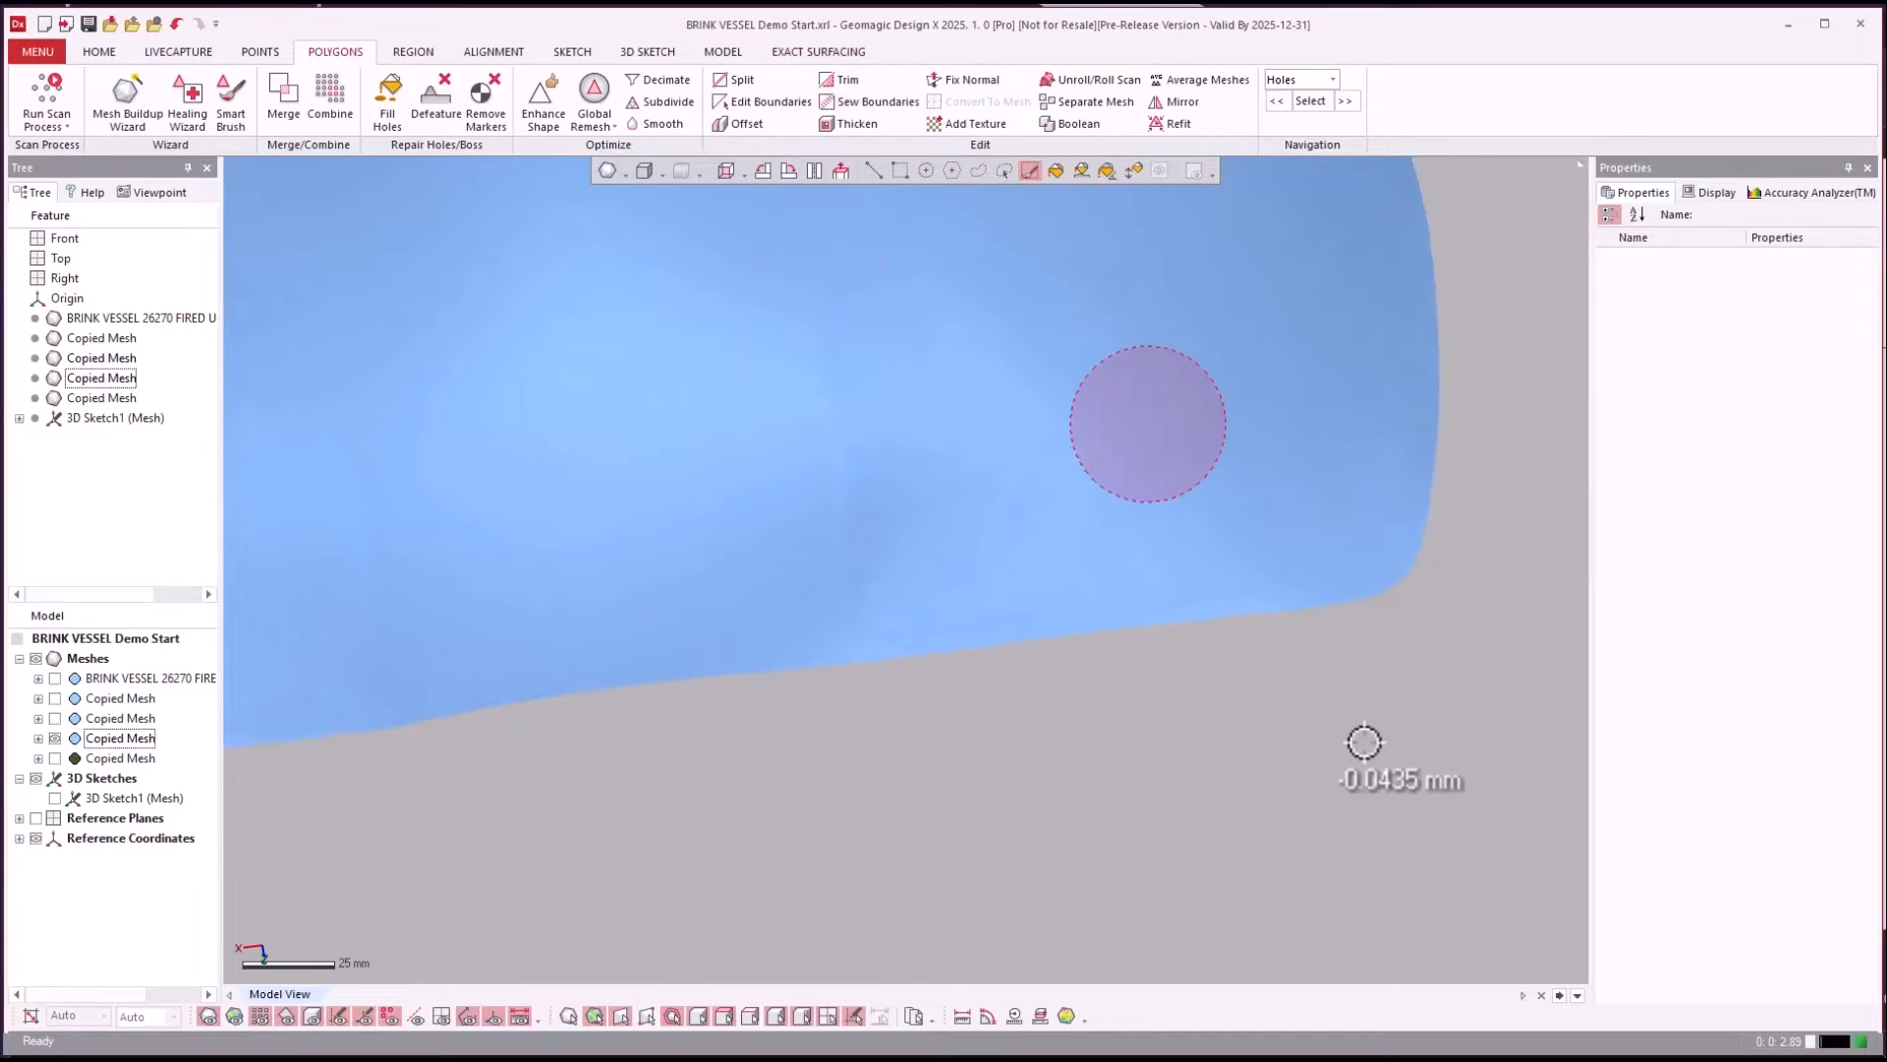
right_drag(1373, 821, 1135, 654)
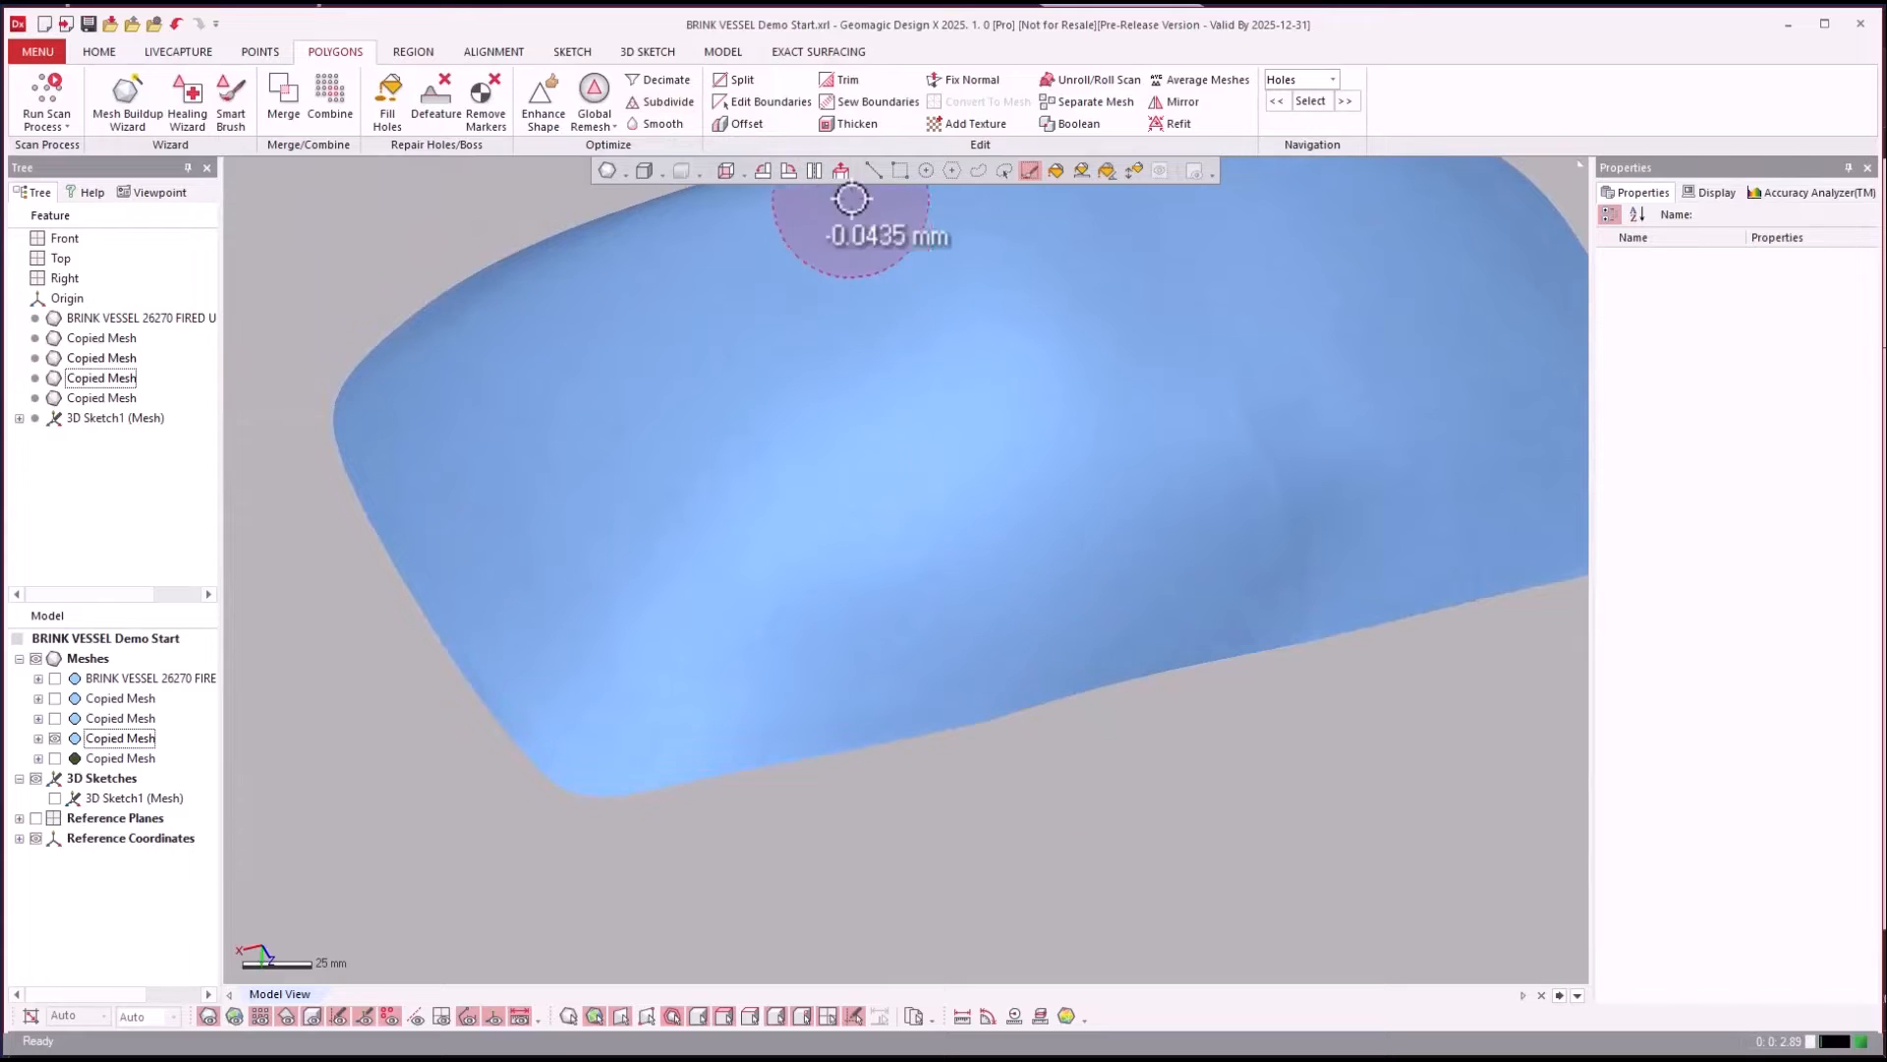
click(772, 101)
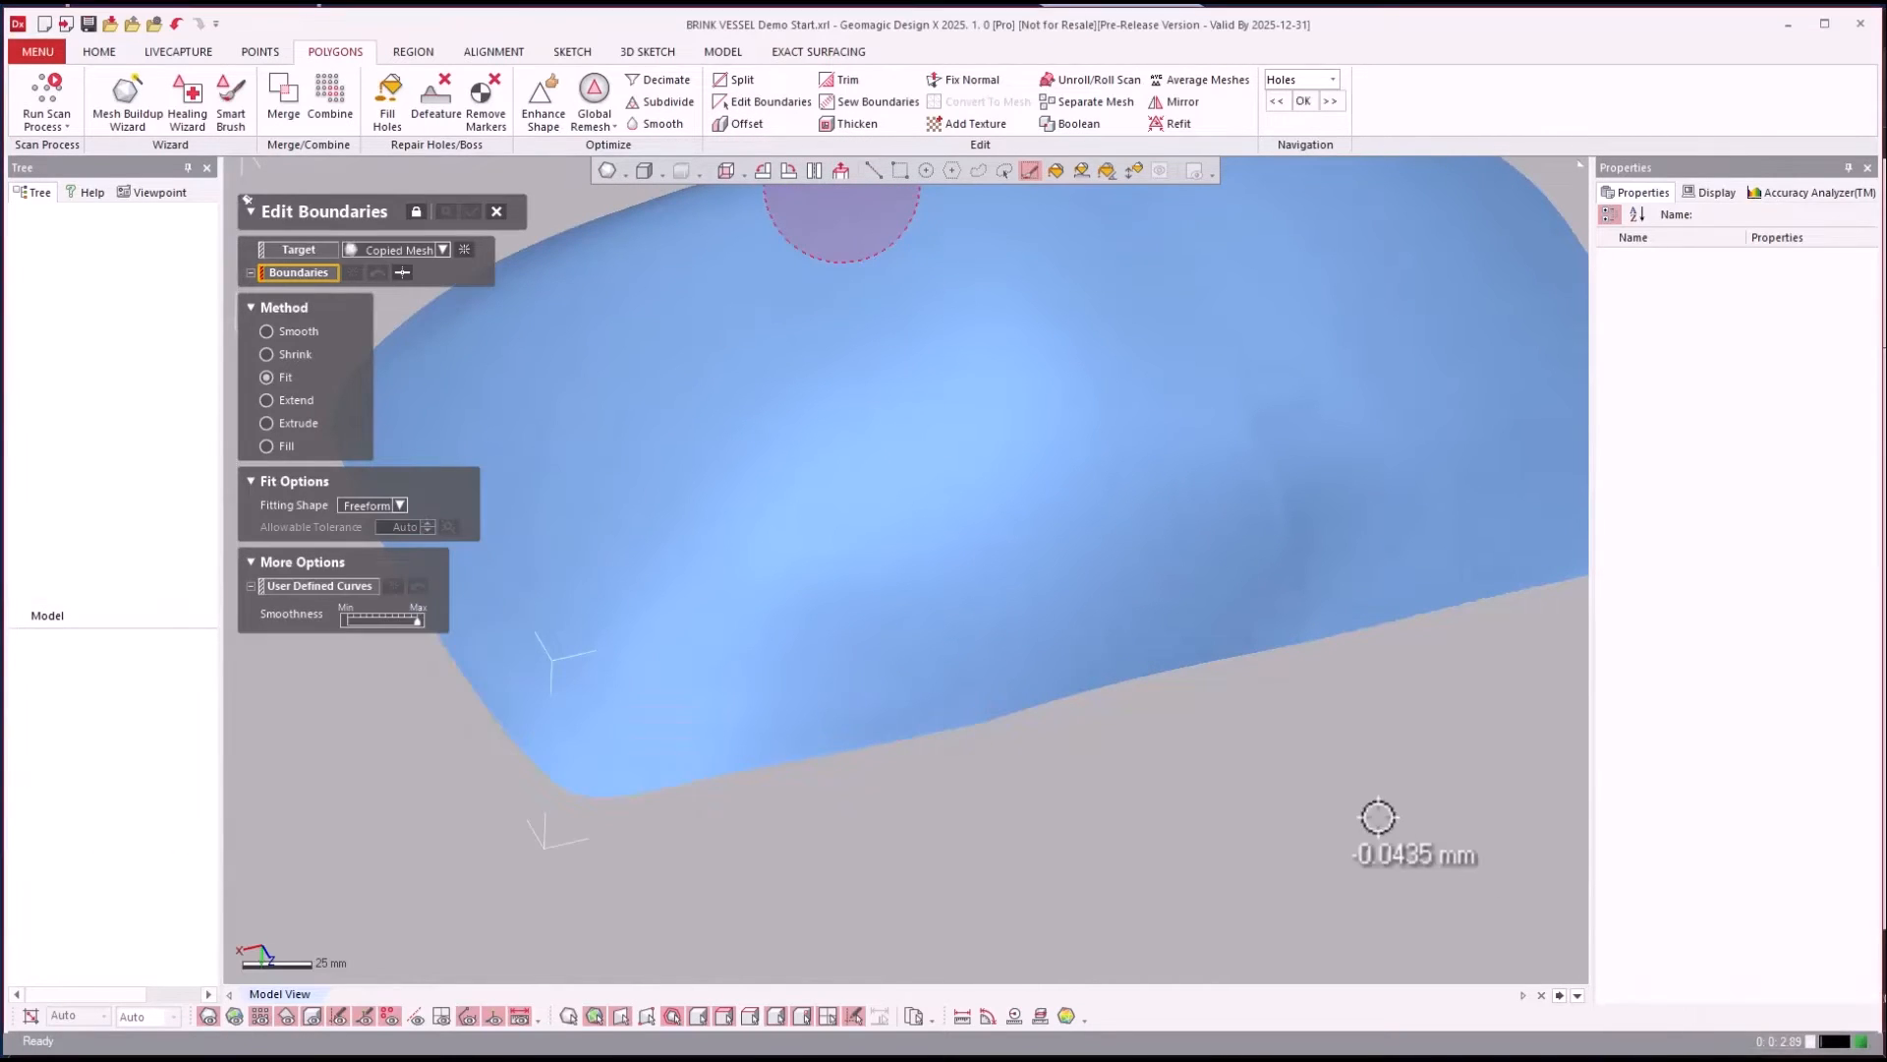
Leave boundary editing and repair the defects of the visible copied mesh with the Healing Wizard's current options.
click(498, 210)
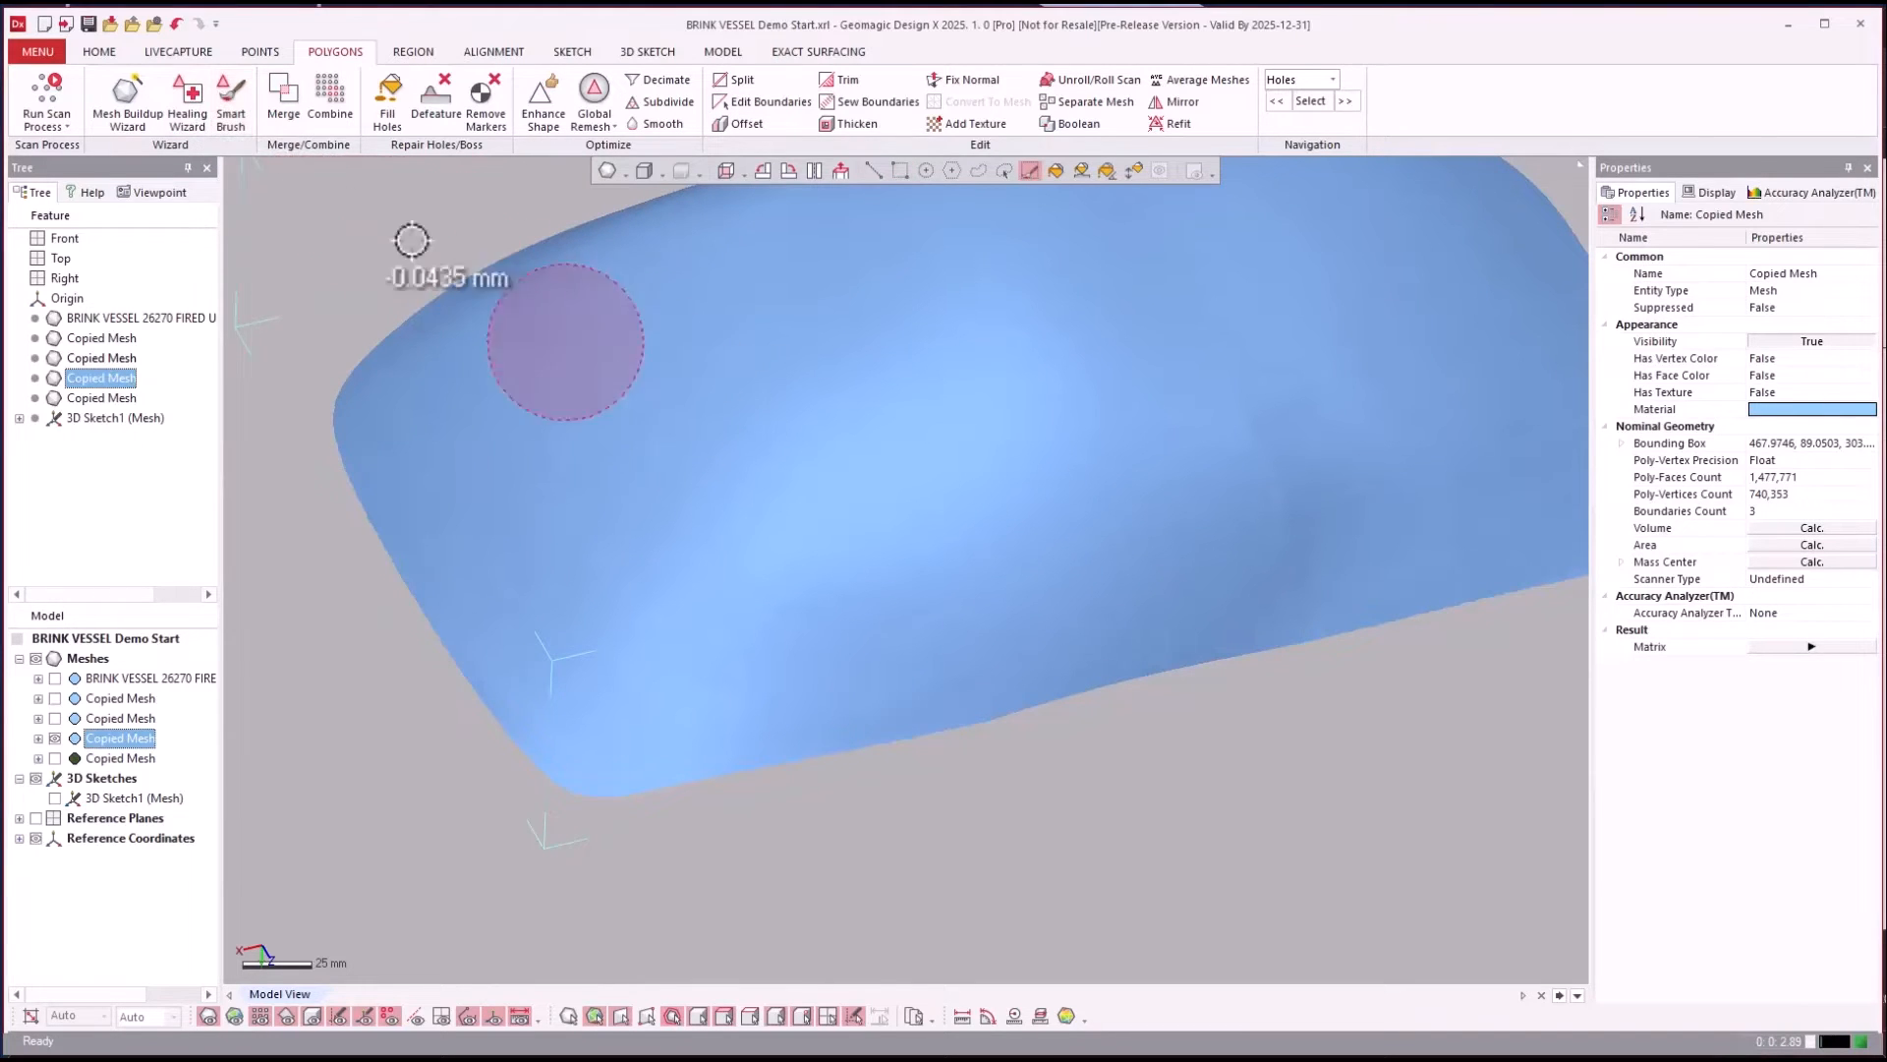
click(187, 106)
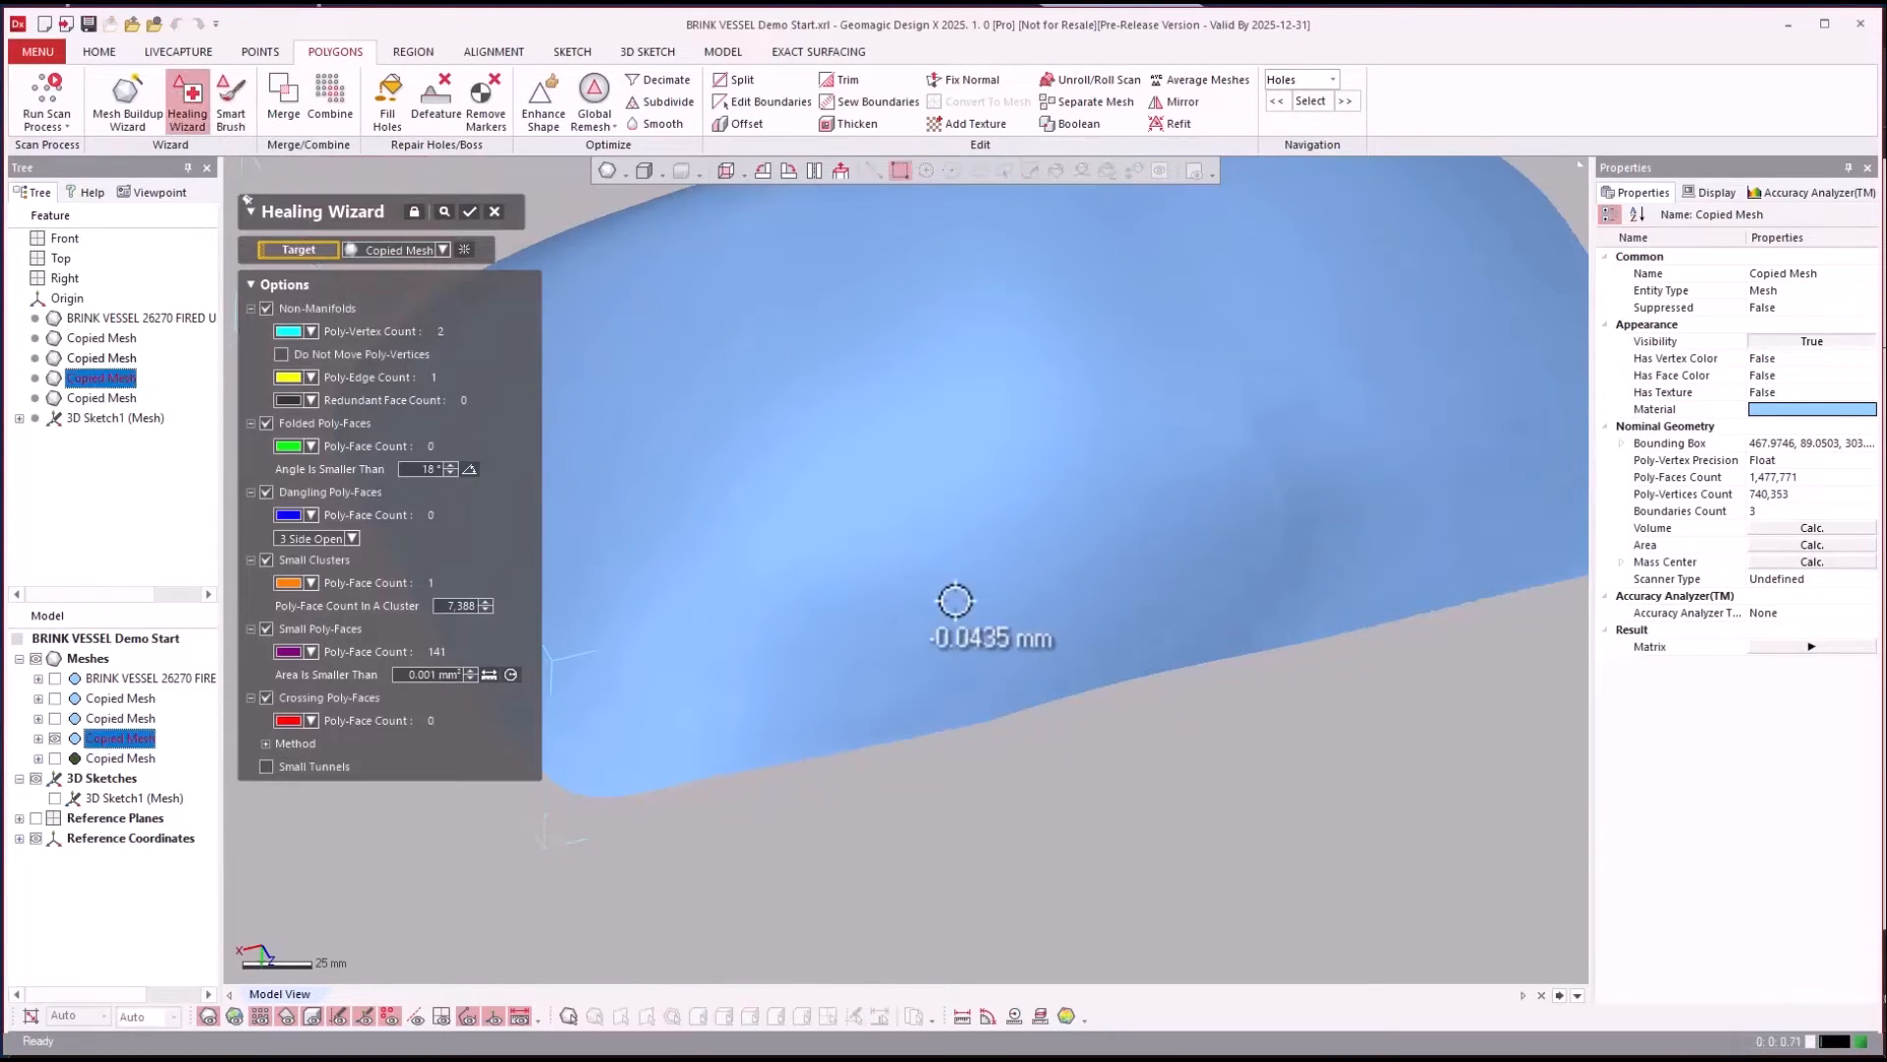
key(Return)
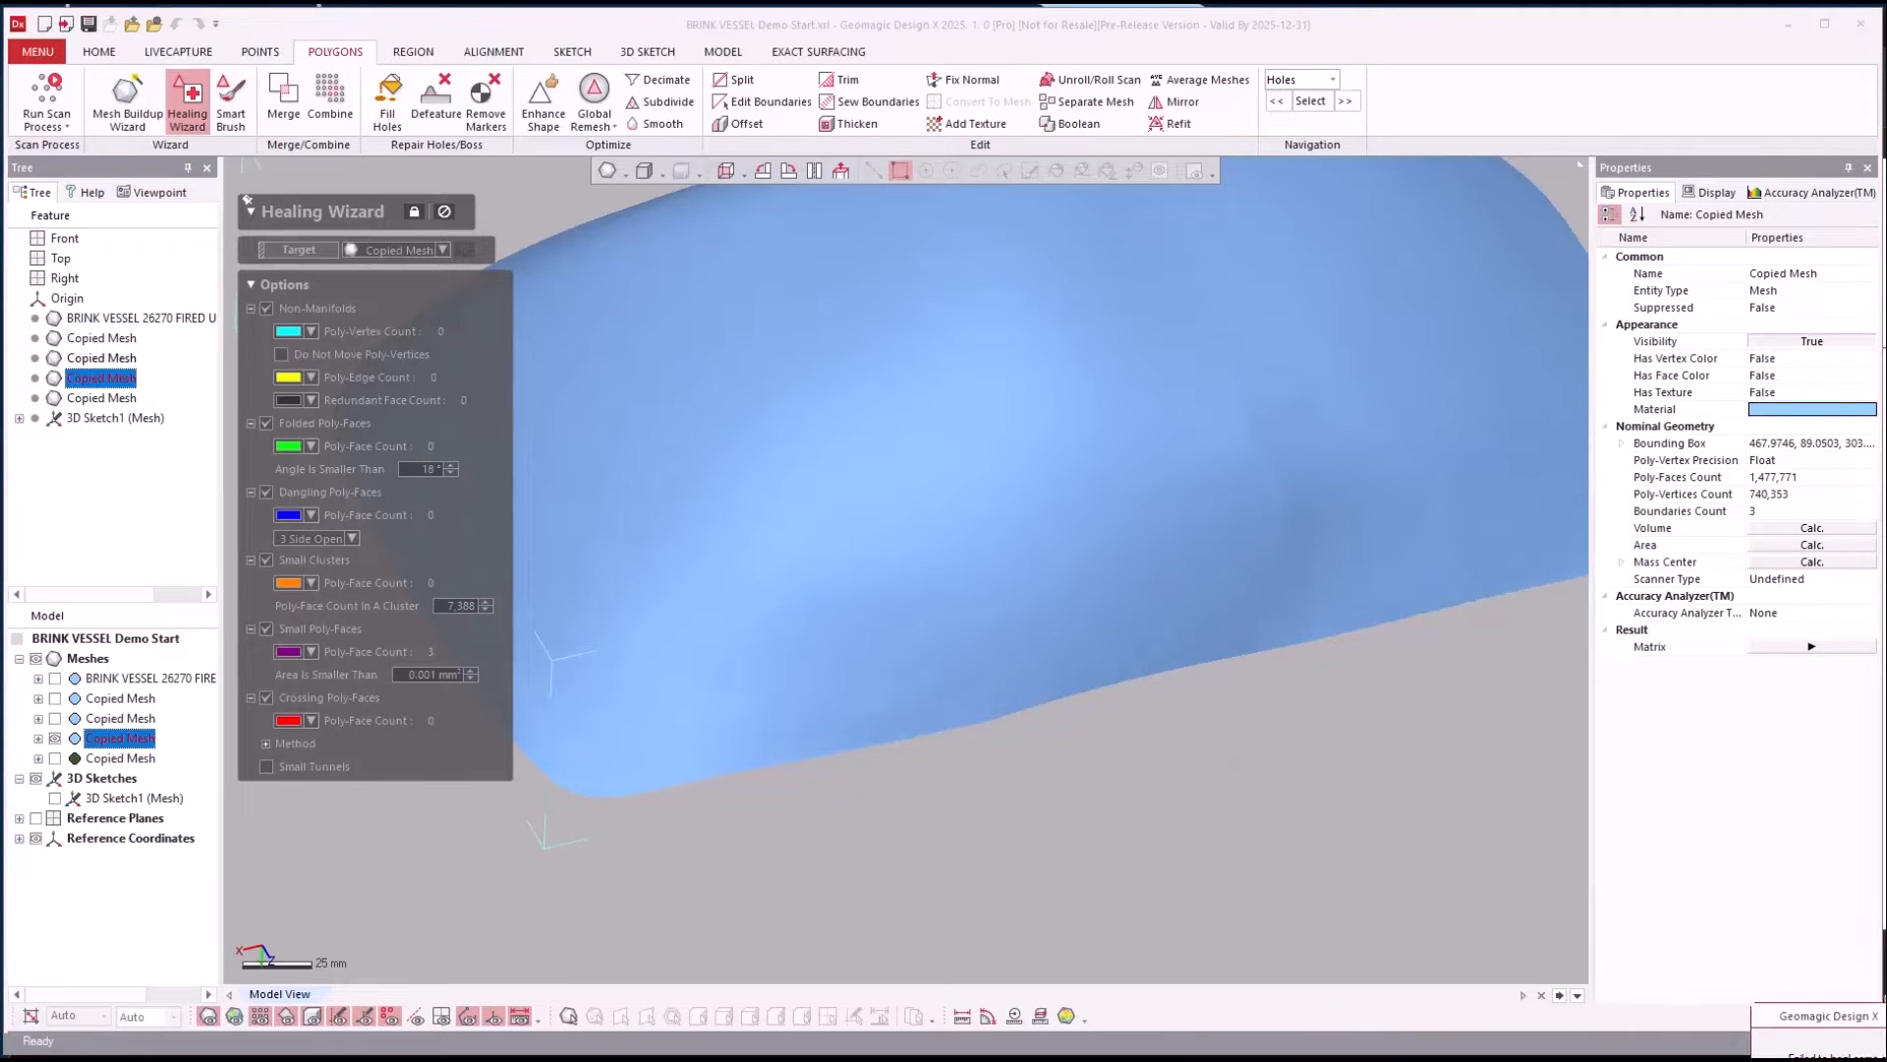
key(Return)
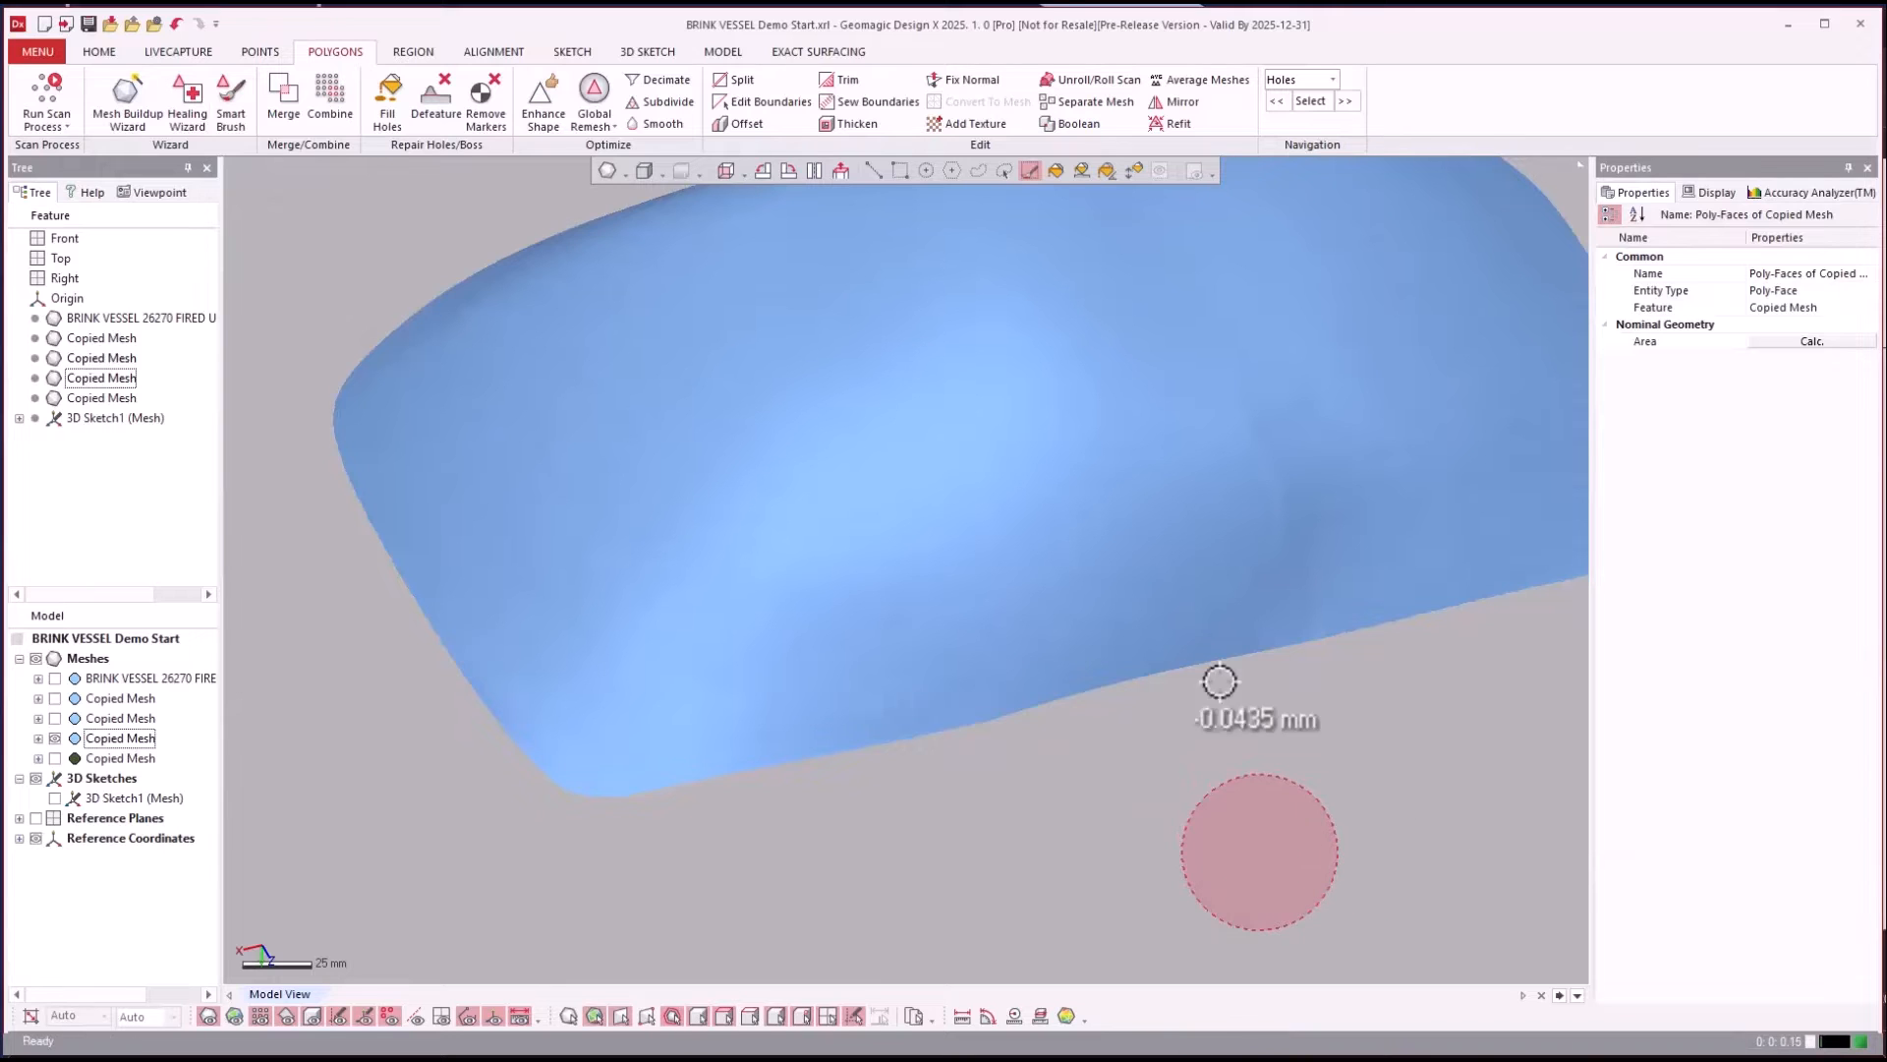
Check the healed mesh for remaining defects with the Healing Wizard, without applying another repair.
click(200, 90)
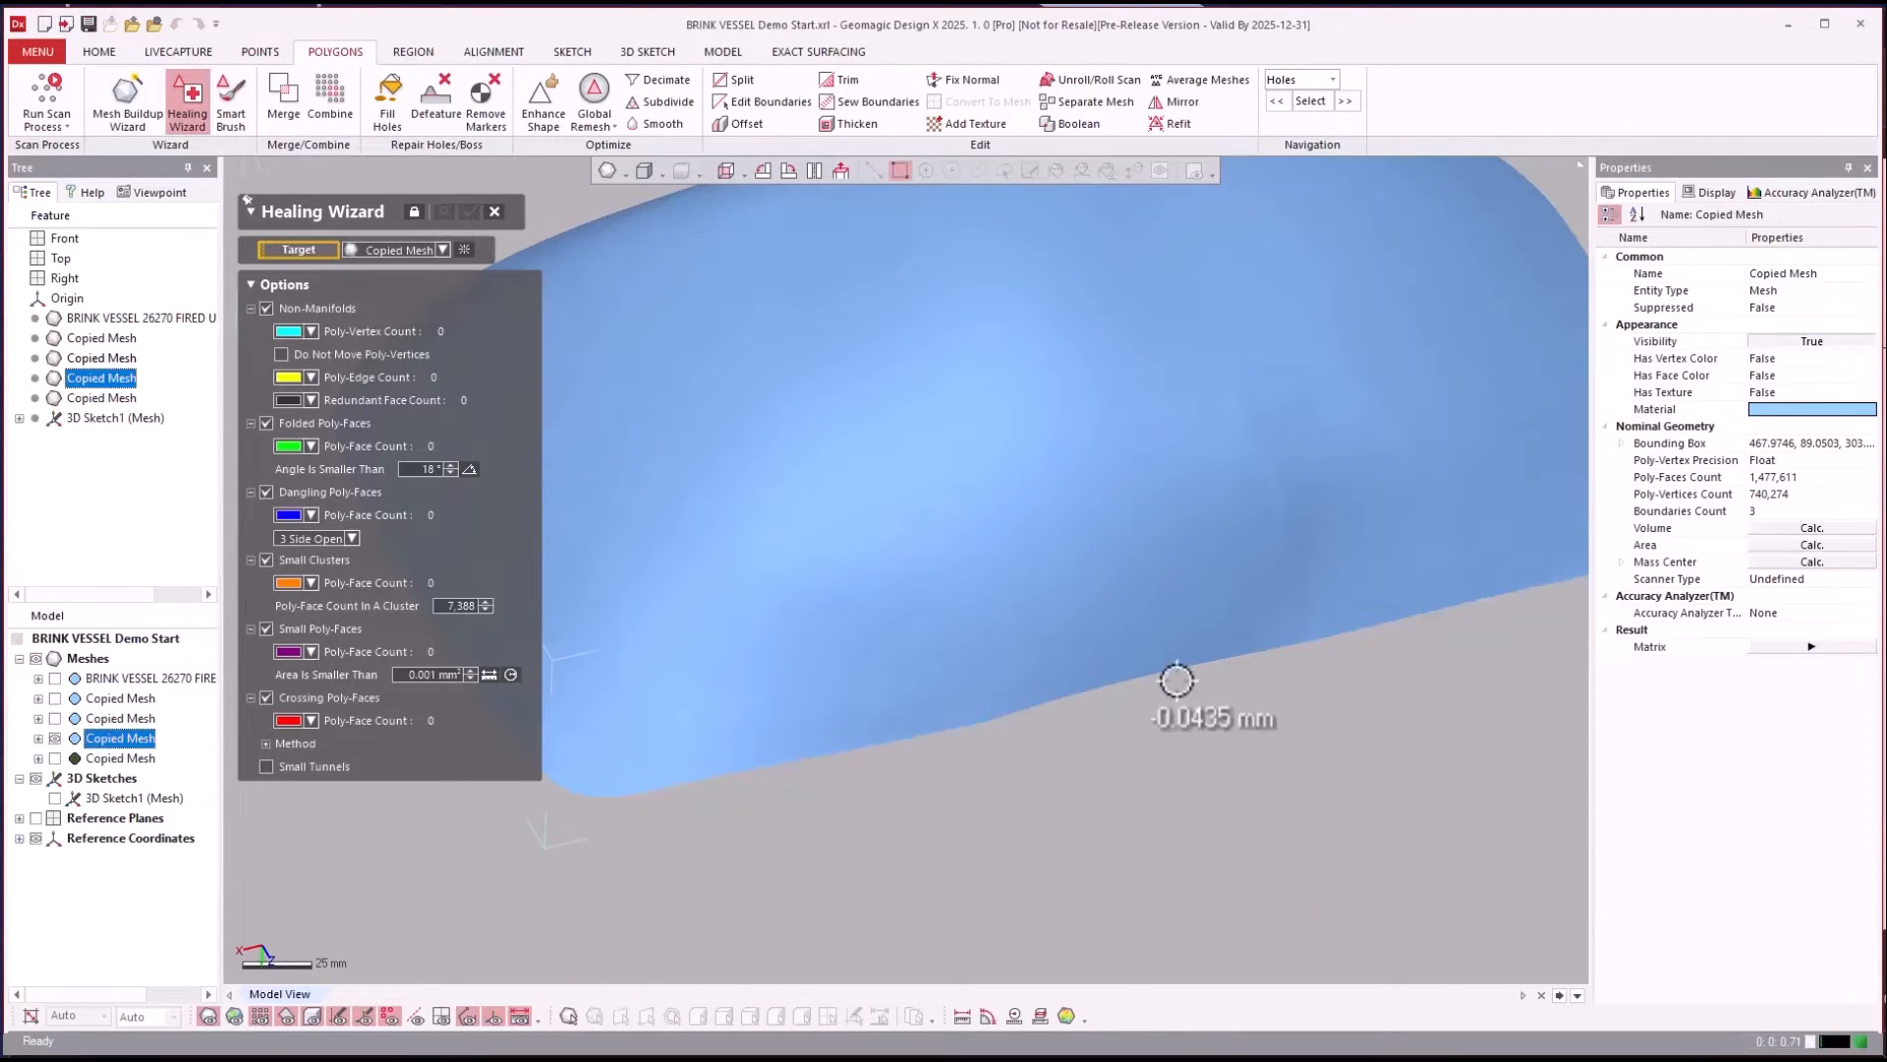
click(494, 209)
click(1140, 762)
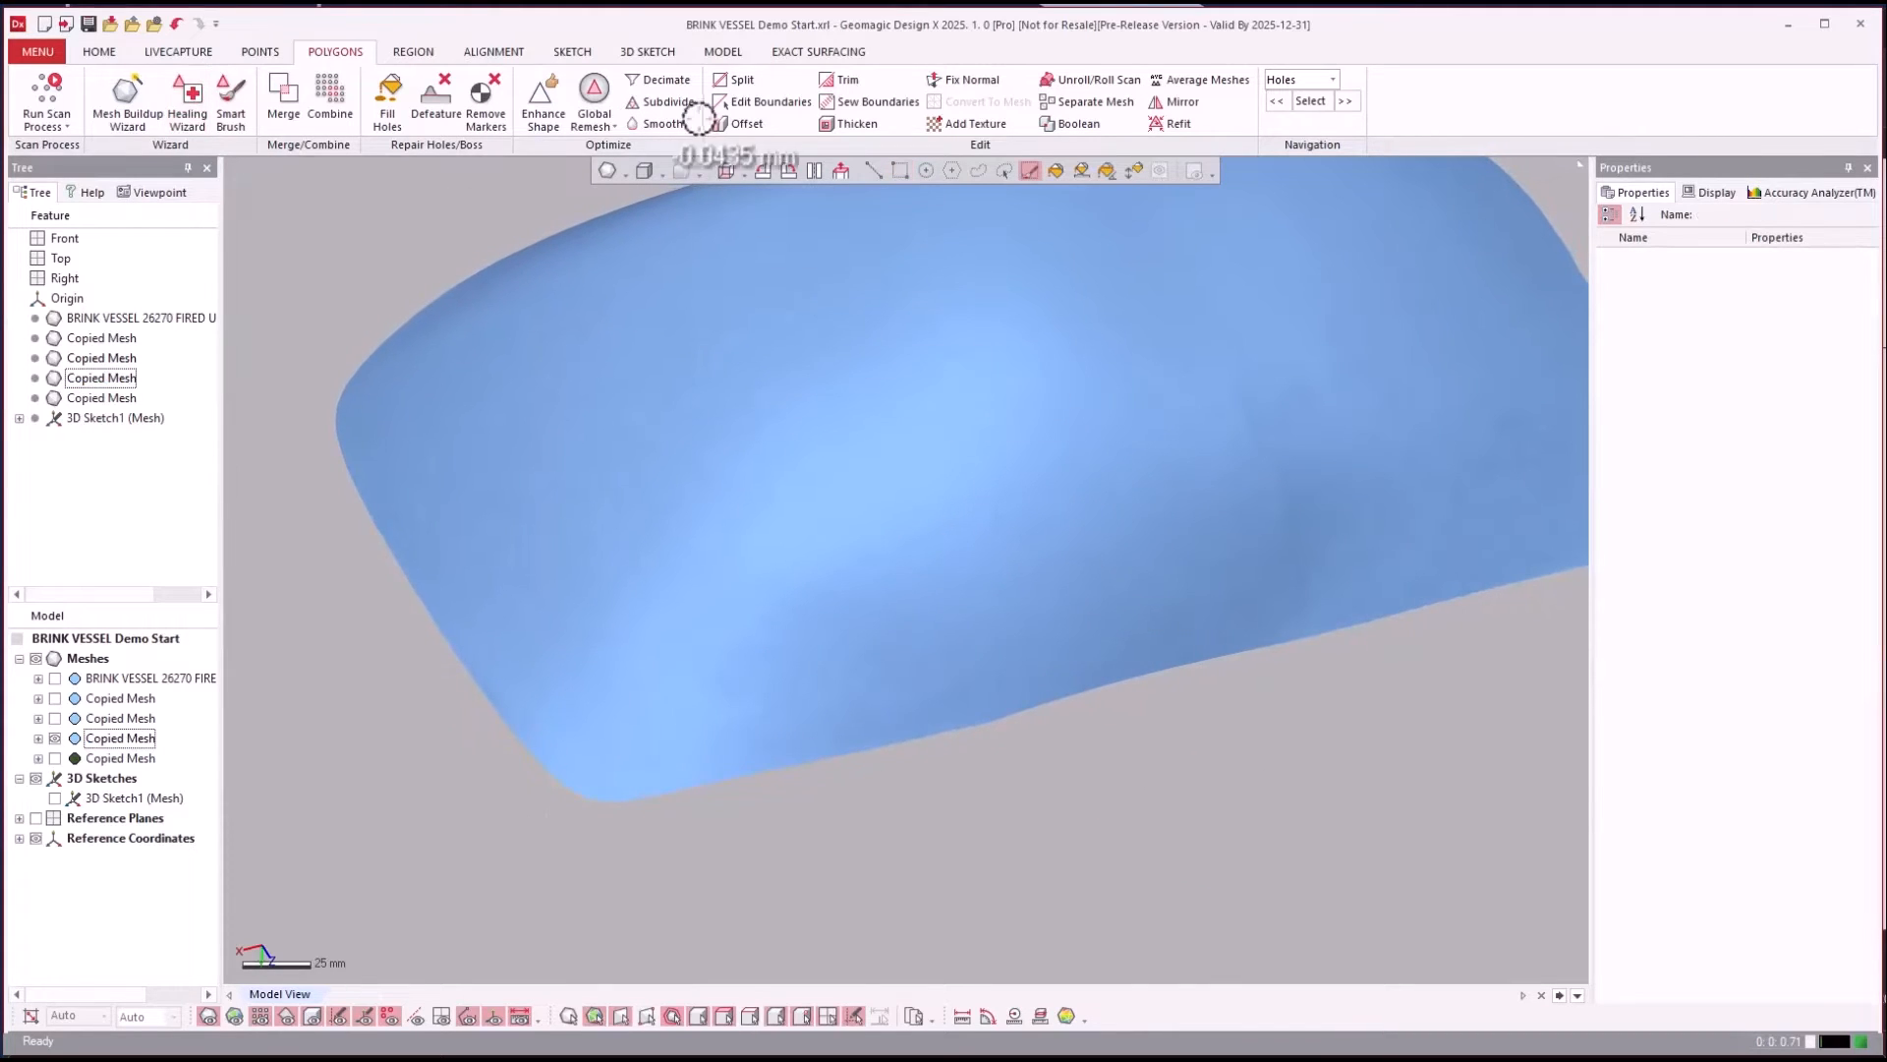
Smooth the outer boundary of the copied mesh using an N-depth of 4 from the boundary.
click(733, 101)
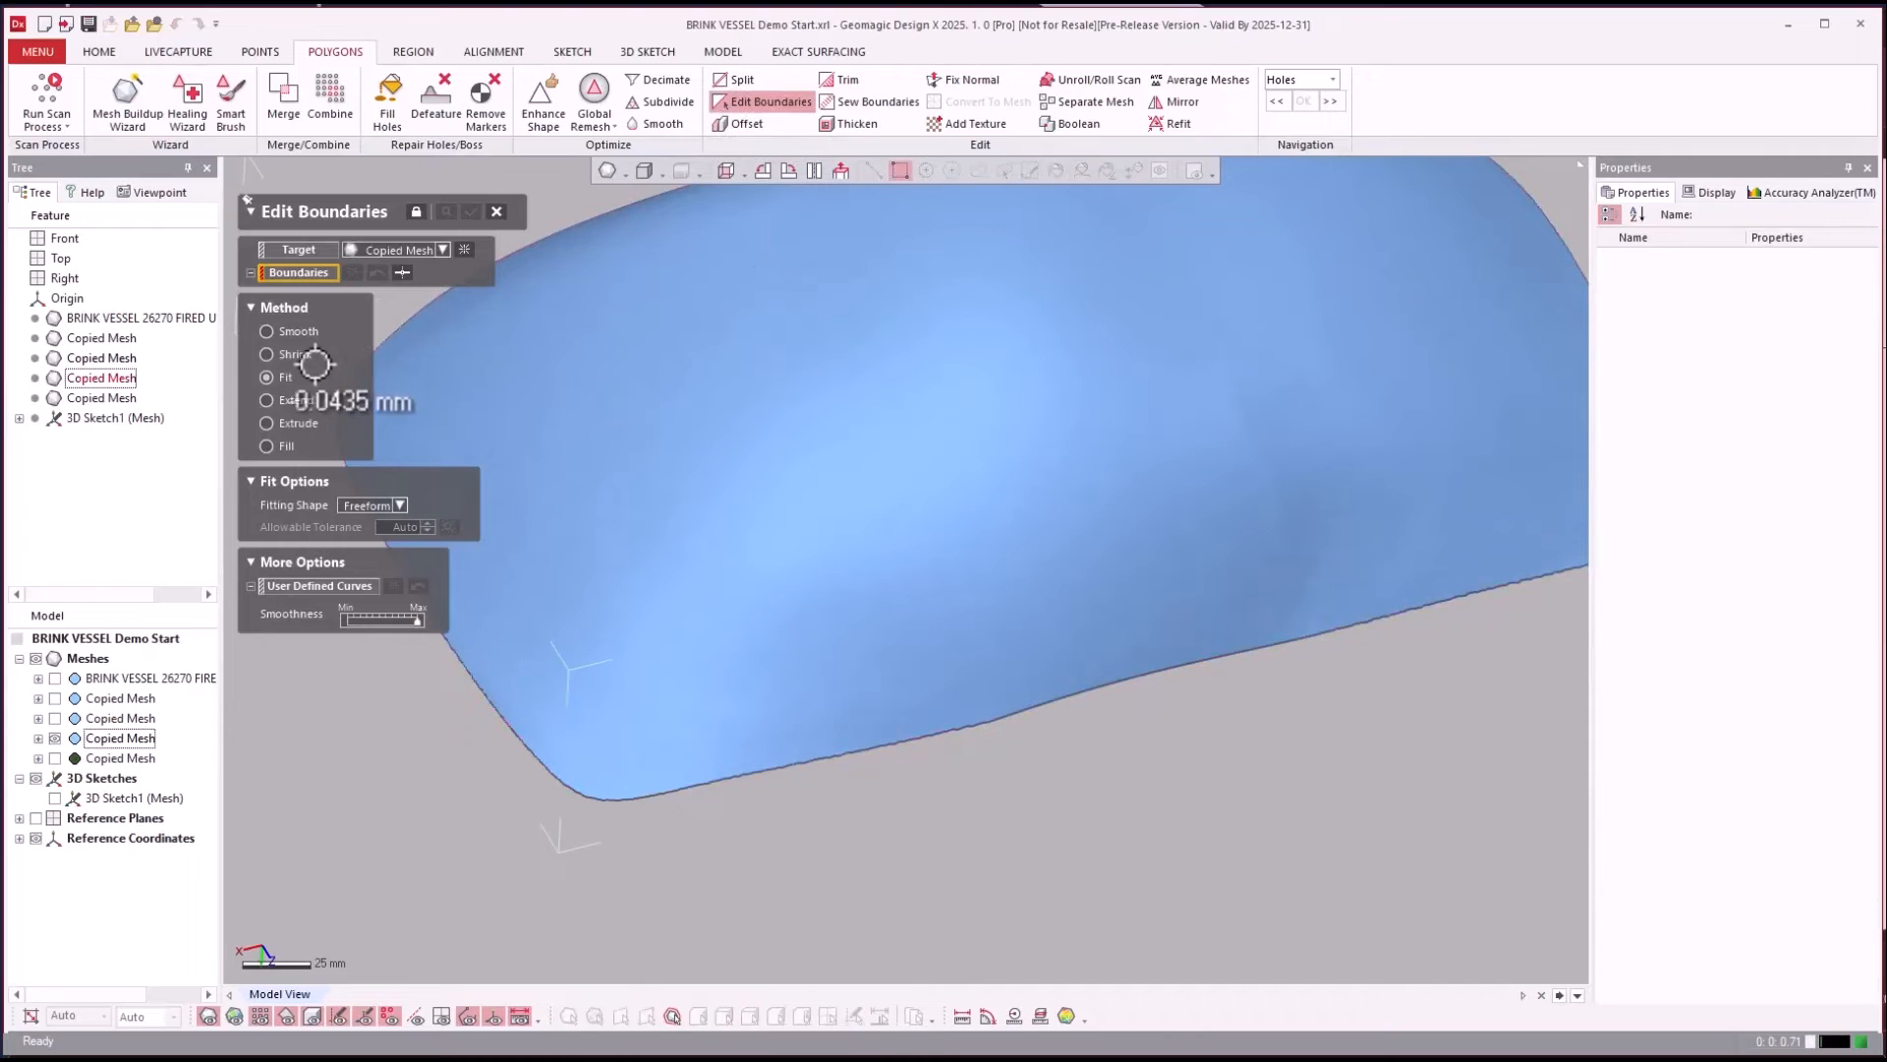
click(292, 332)
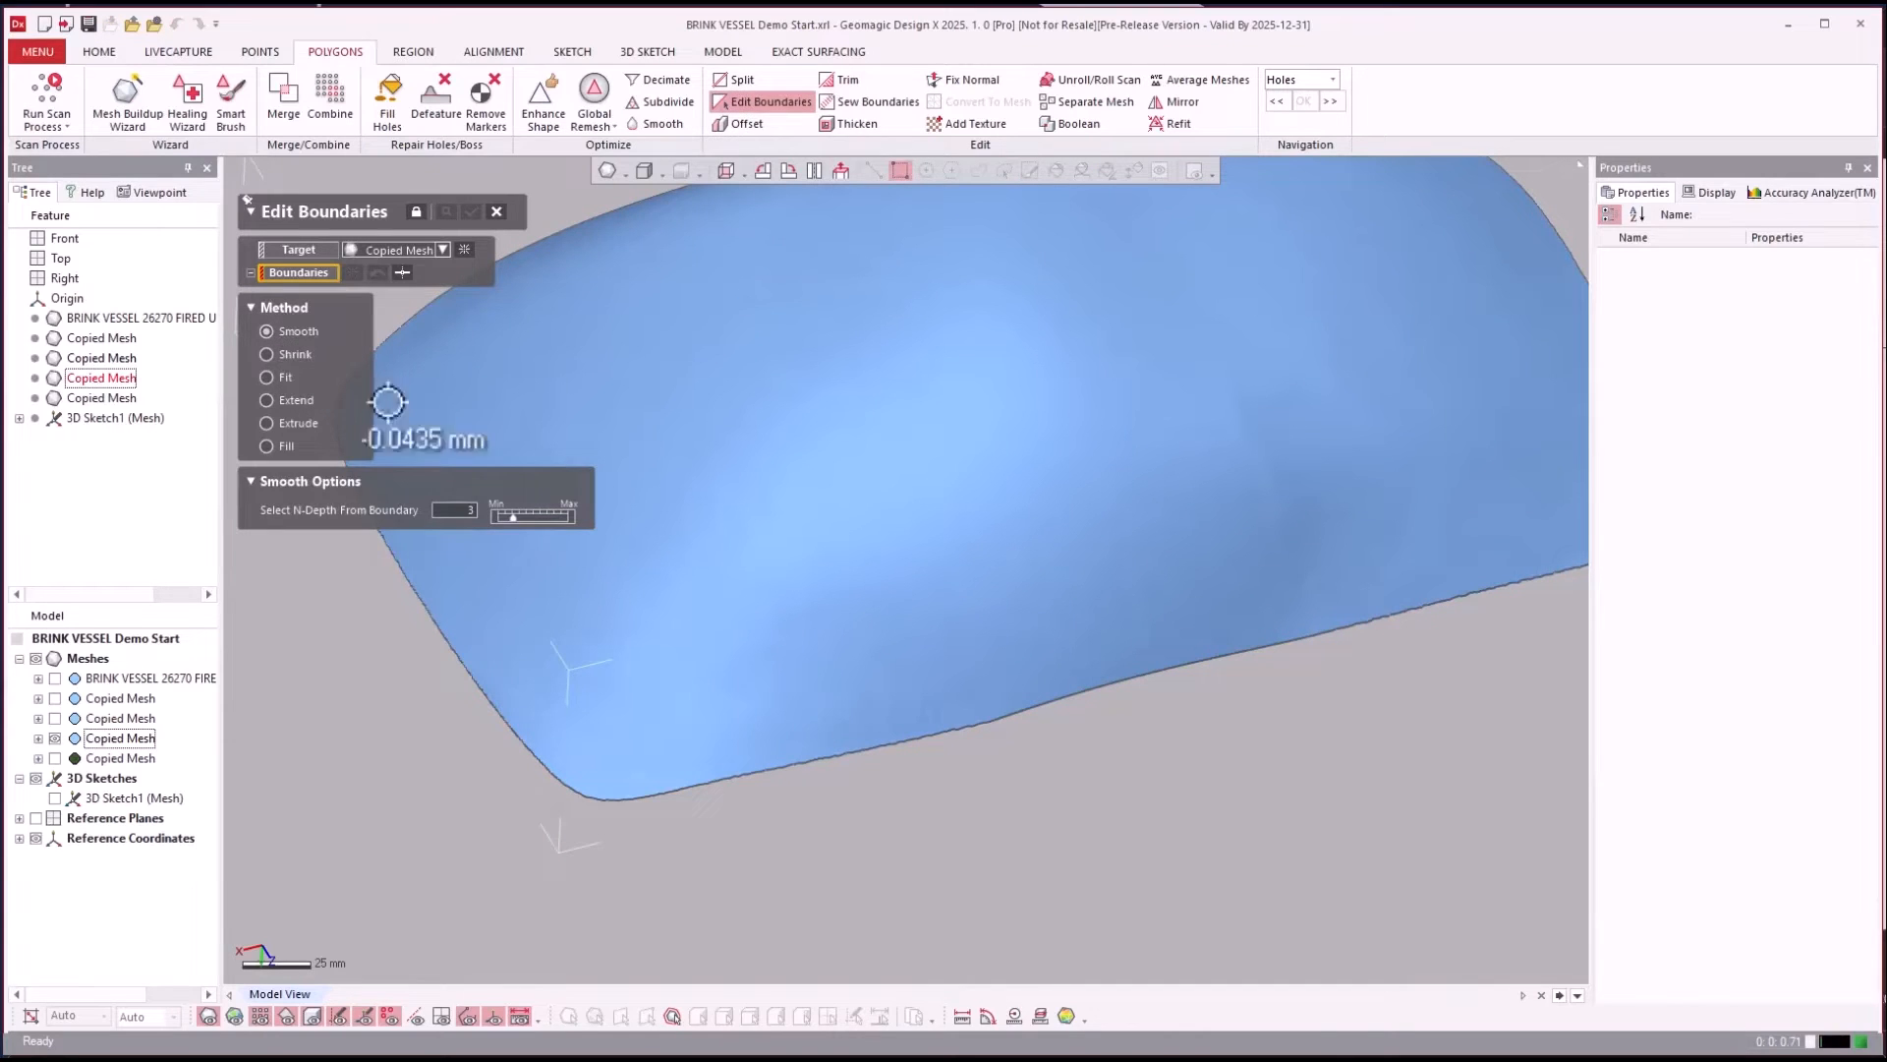
click(728, 781)
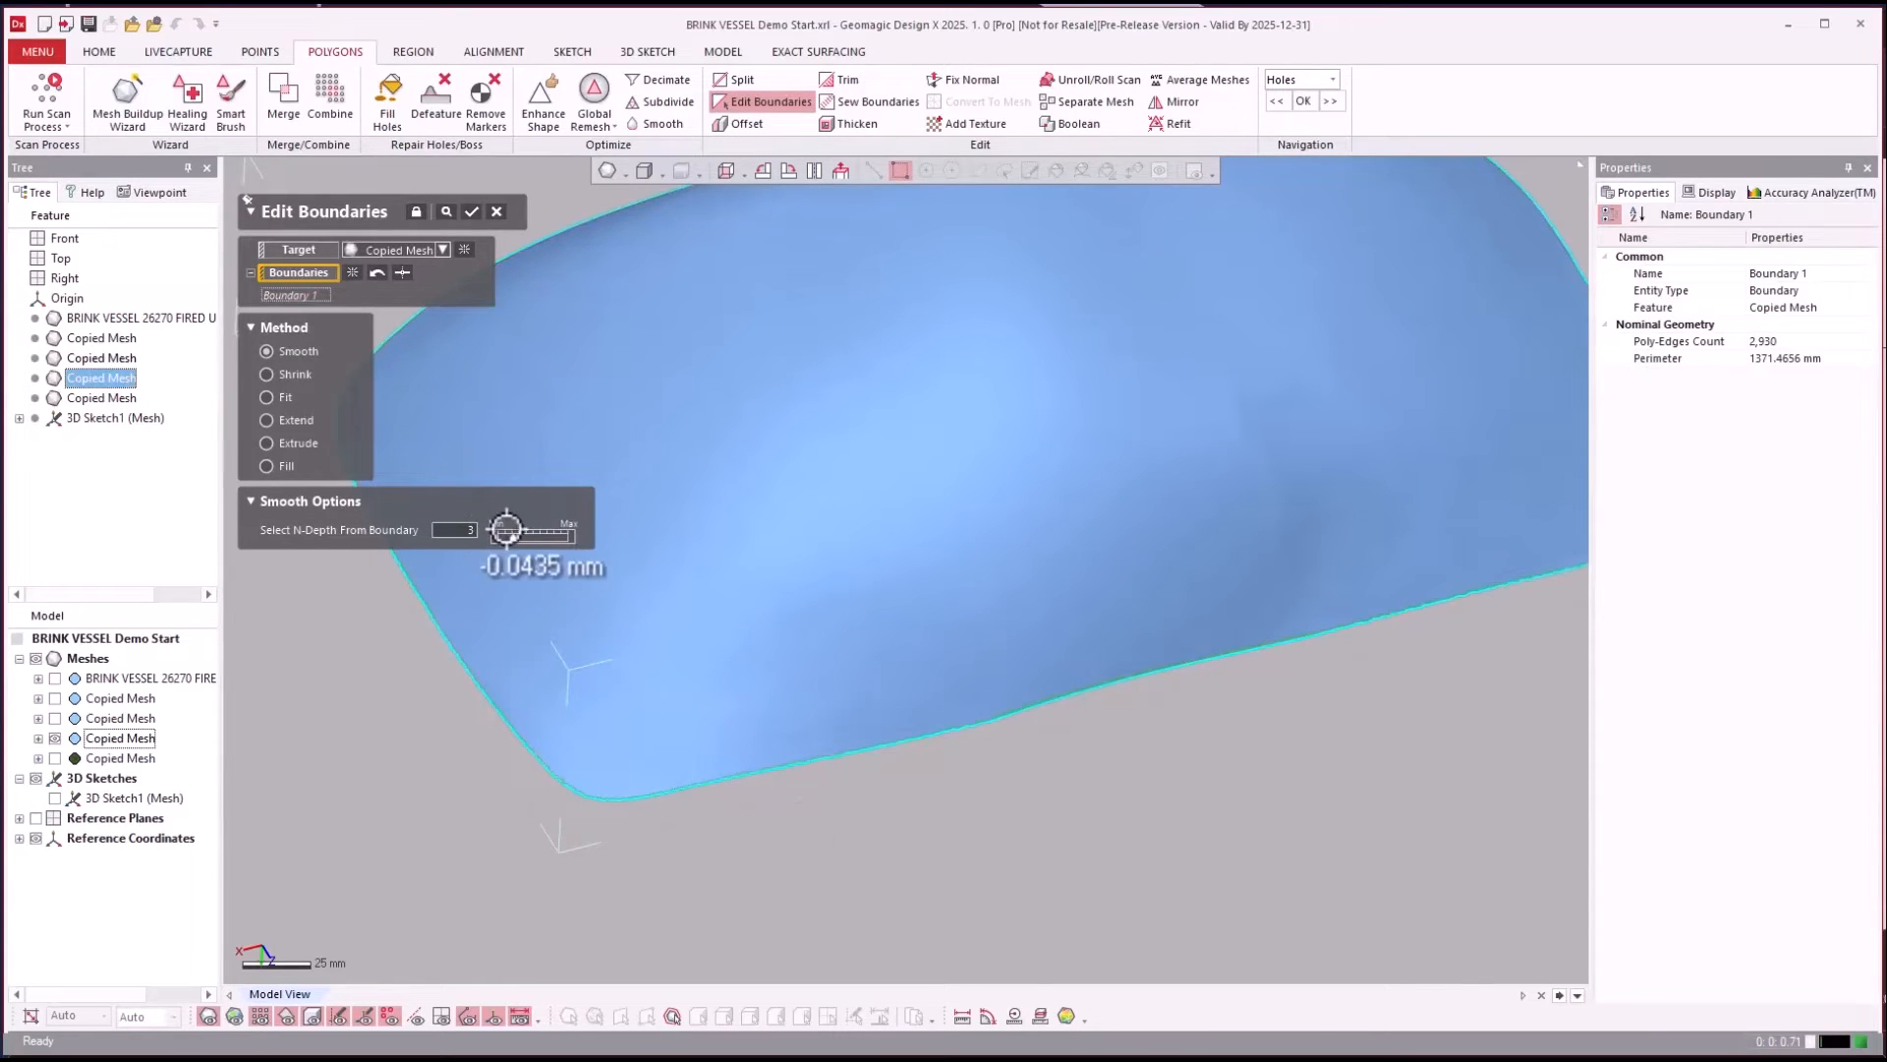
right_drag(775, 785, 1150, 919)
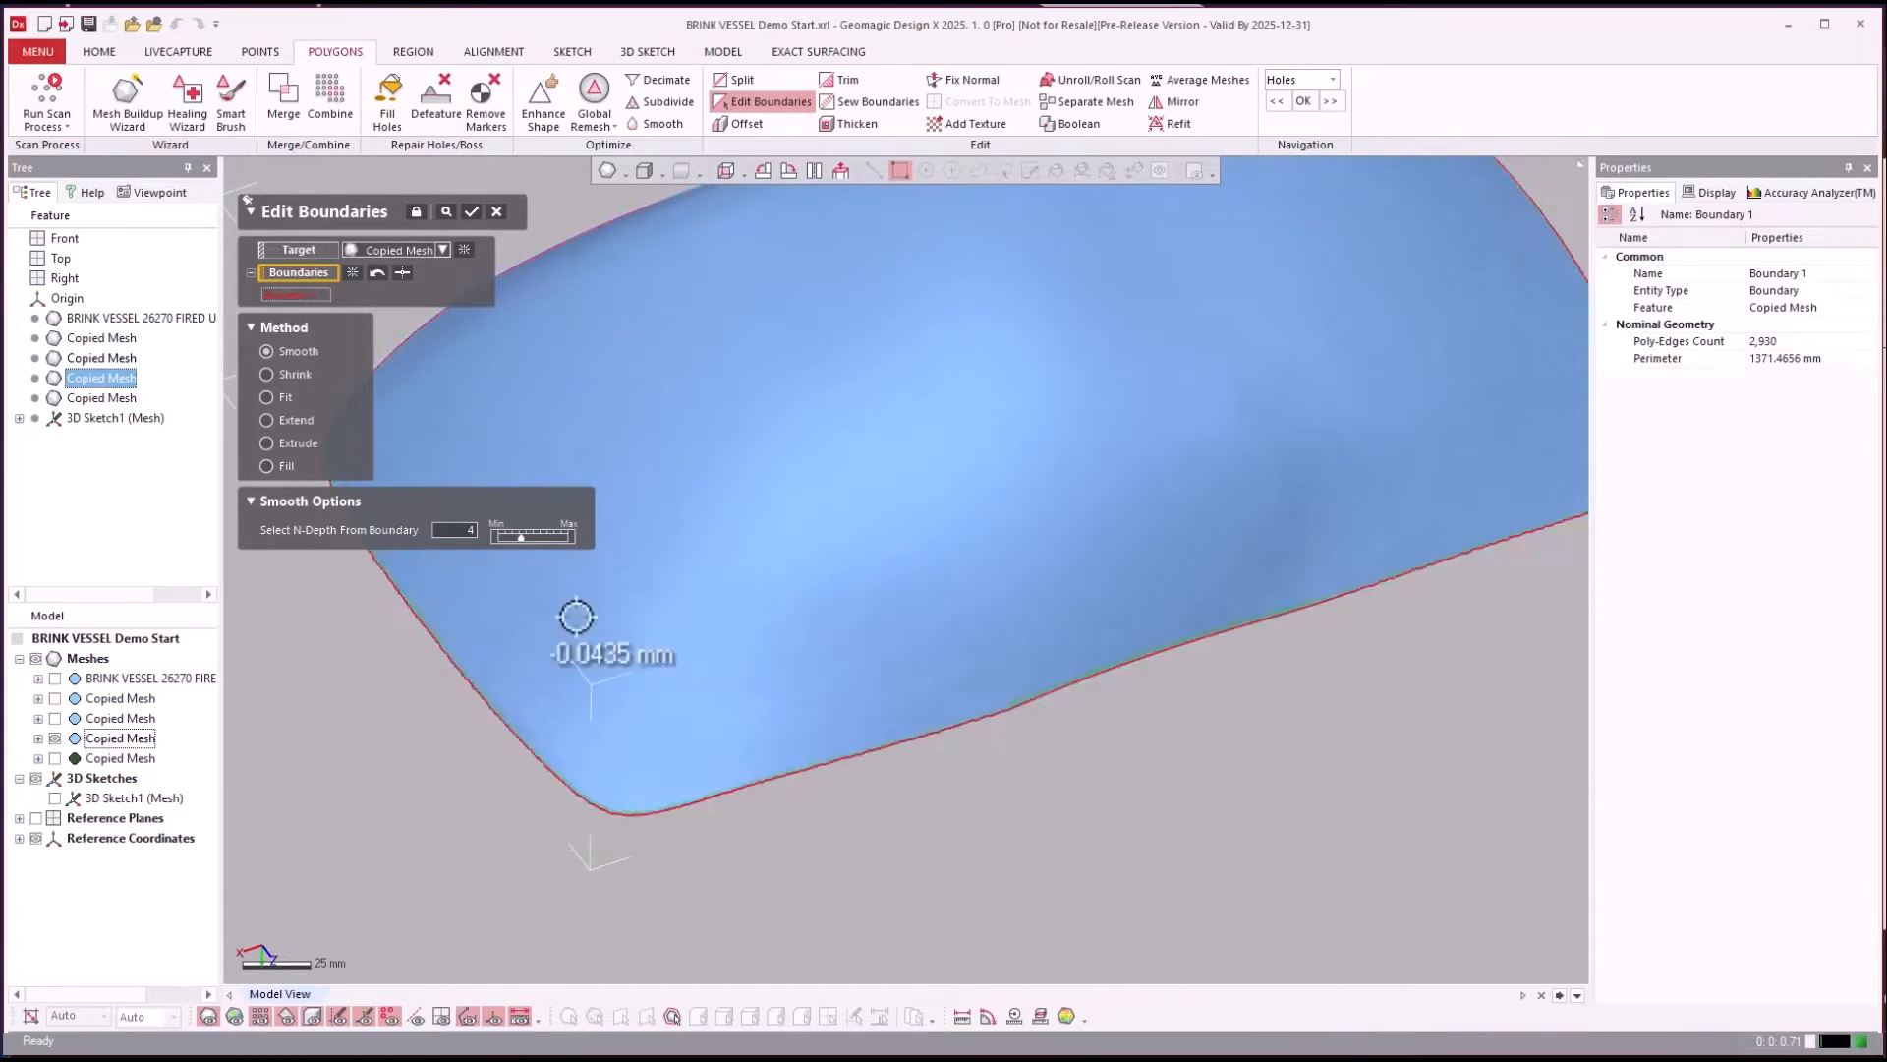
click(474, 212)
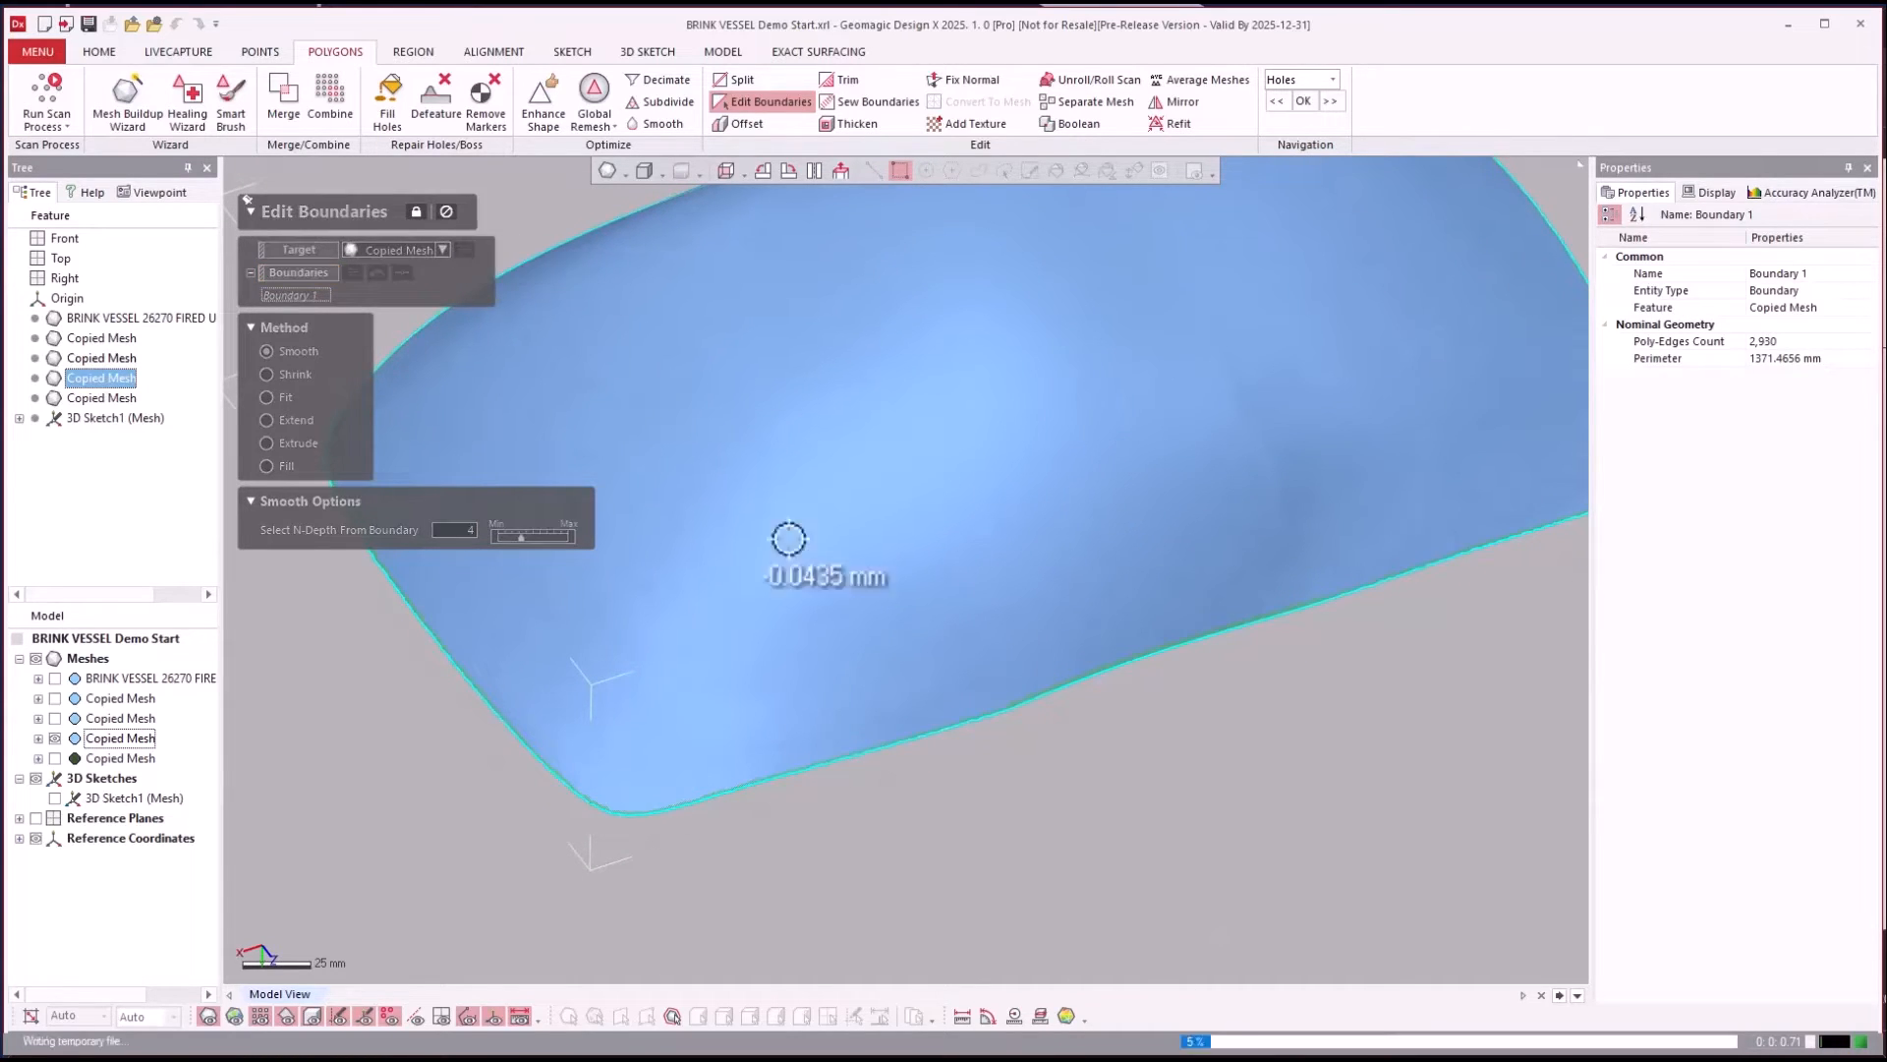
scroll(1072, 762, up, 6)
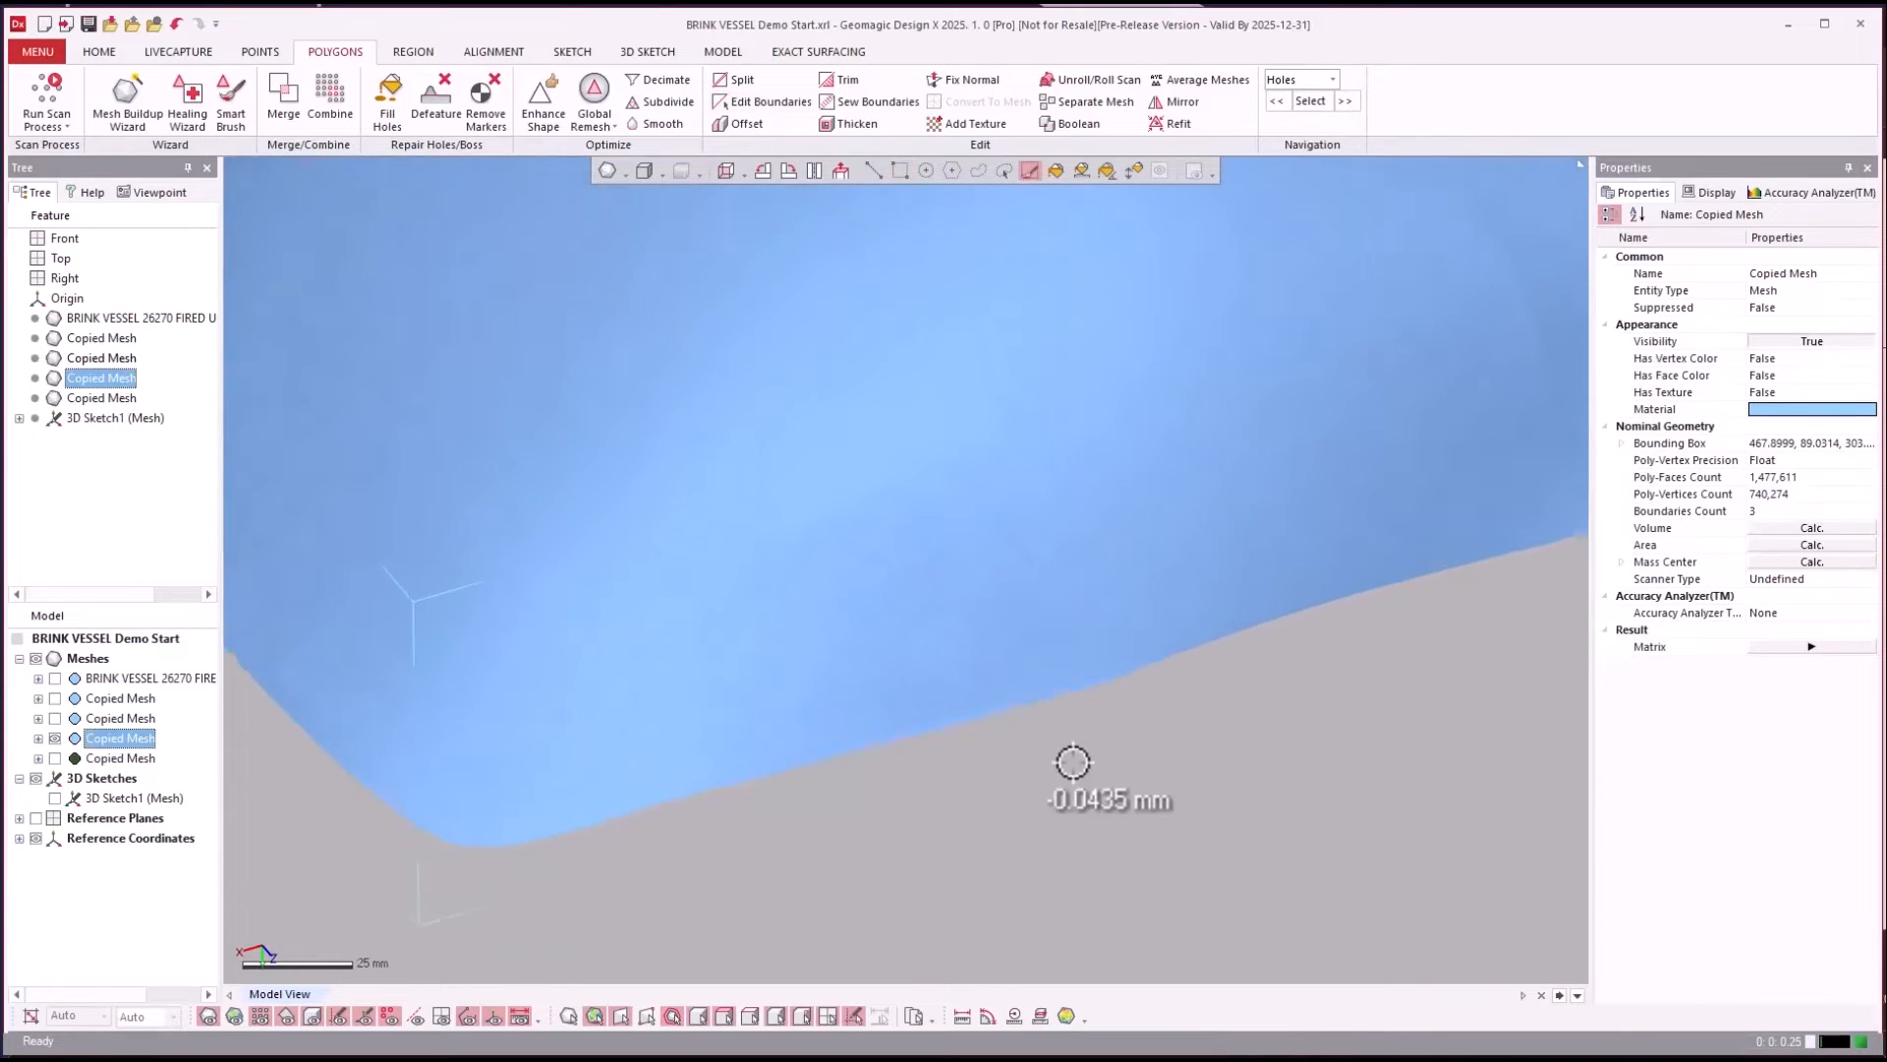
scroll(844, 787, down, 3)
right_drag(844, 788, 1205, 695)
scroll(1318, 602, down, 3)
Start a 3D mesh sketch on the copied mesh and select its outer boundary for a curve from boundaries.
click(898, 173)
right_click(1206, 695)
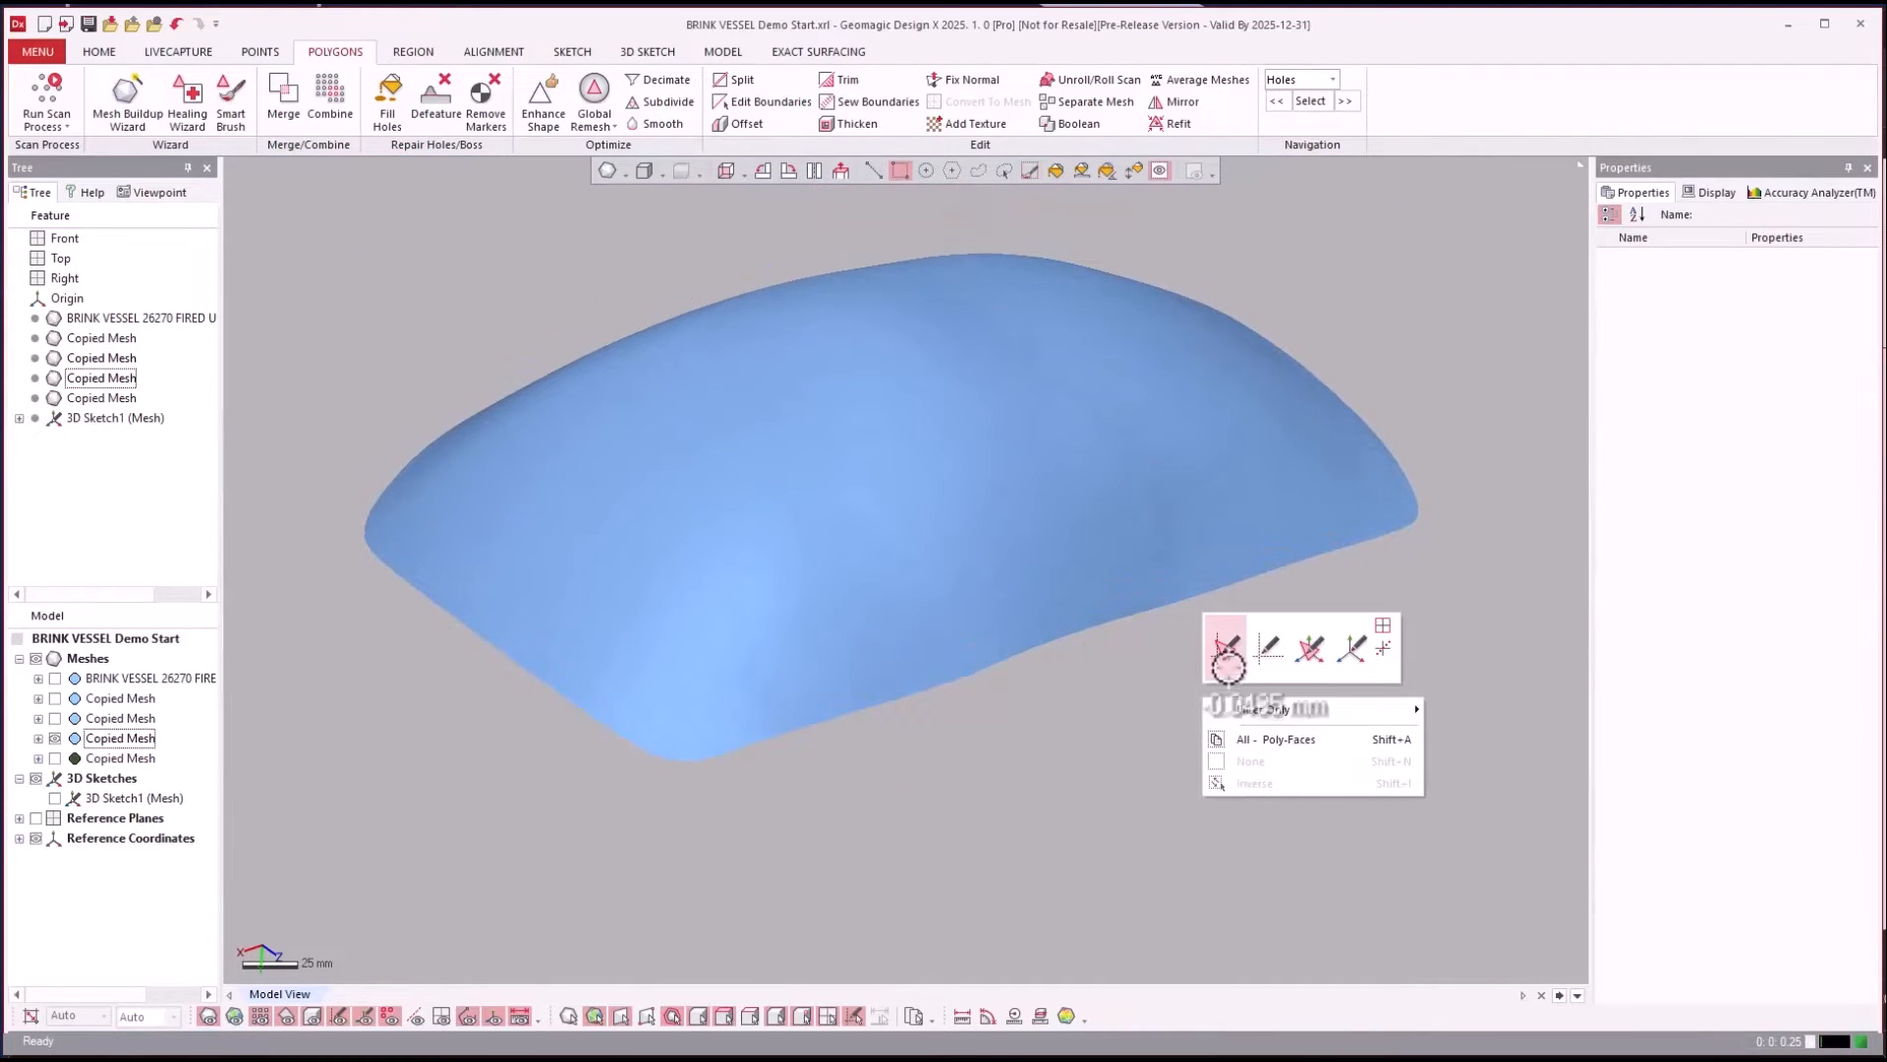
click(1321, 645)
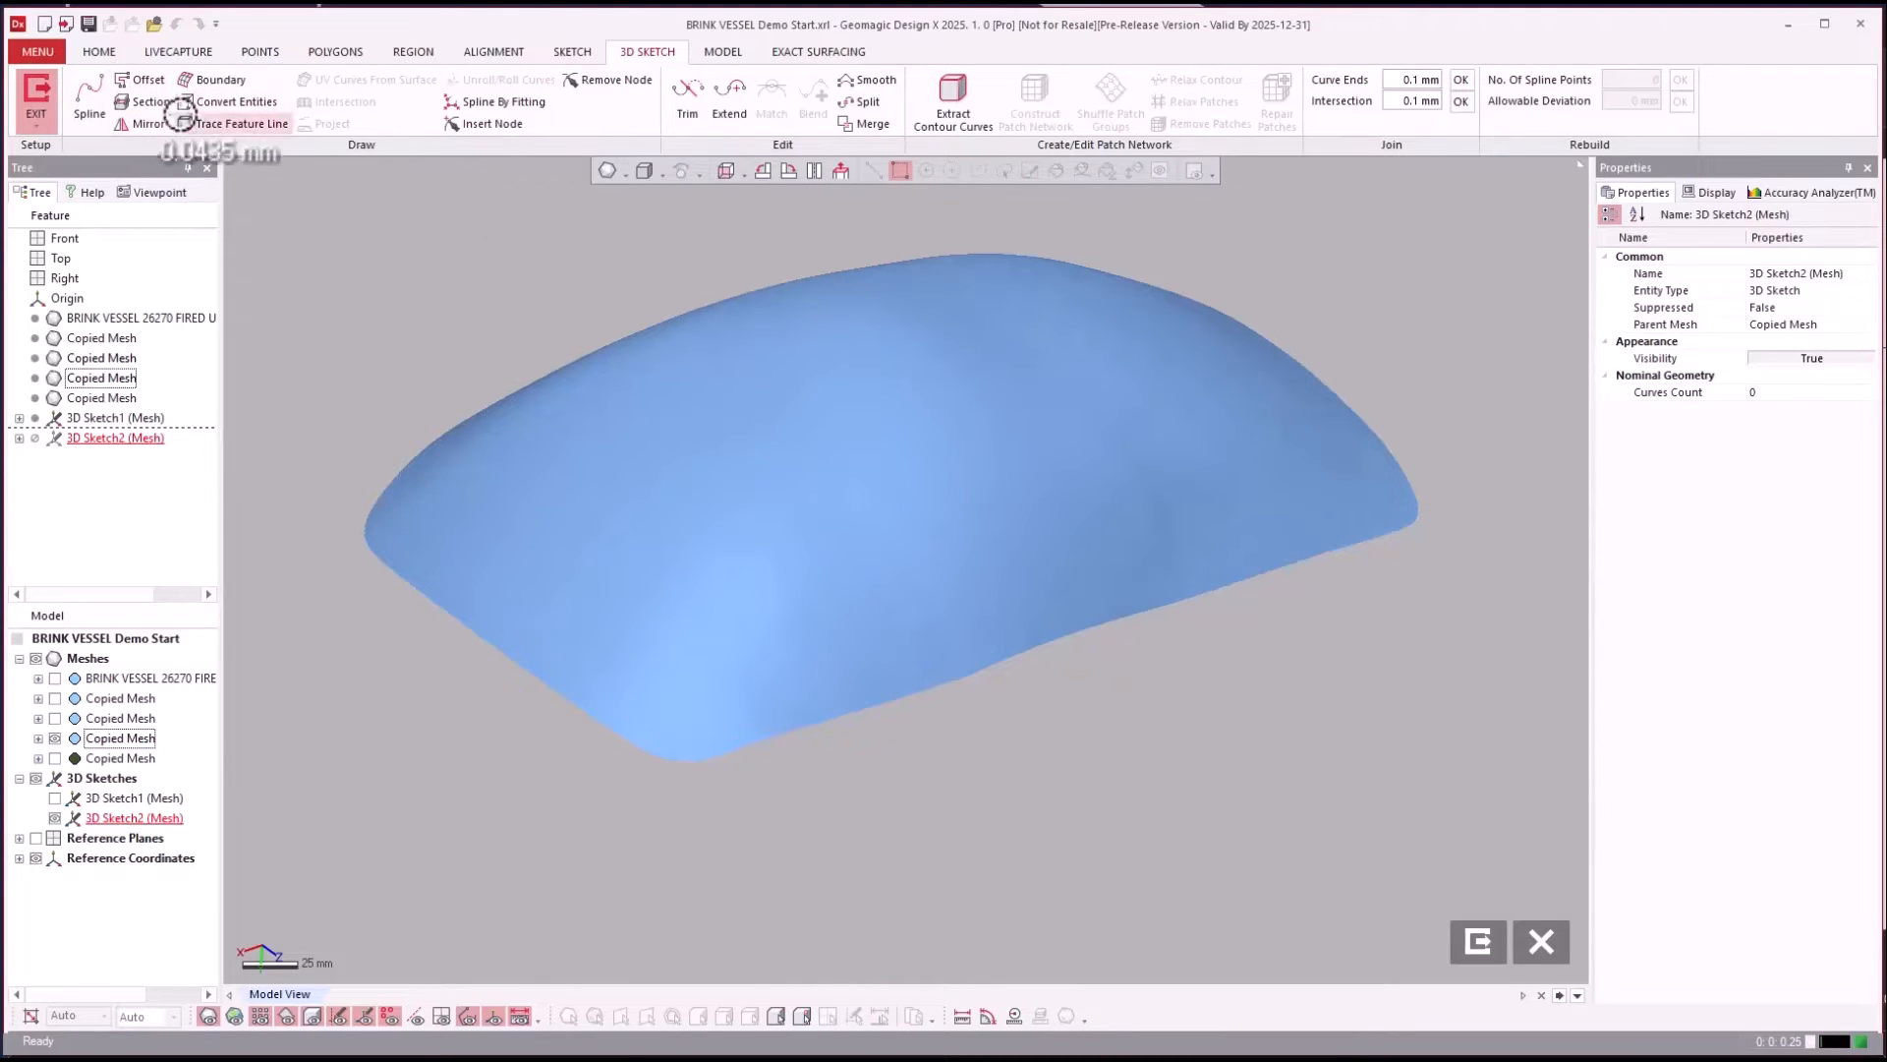
click(227, 85)
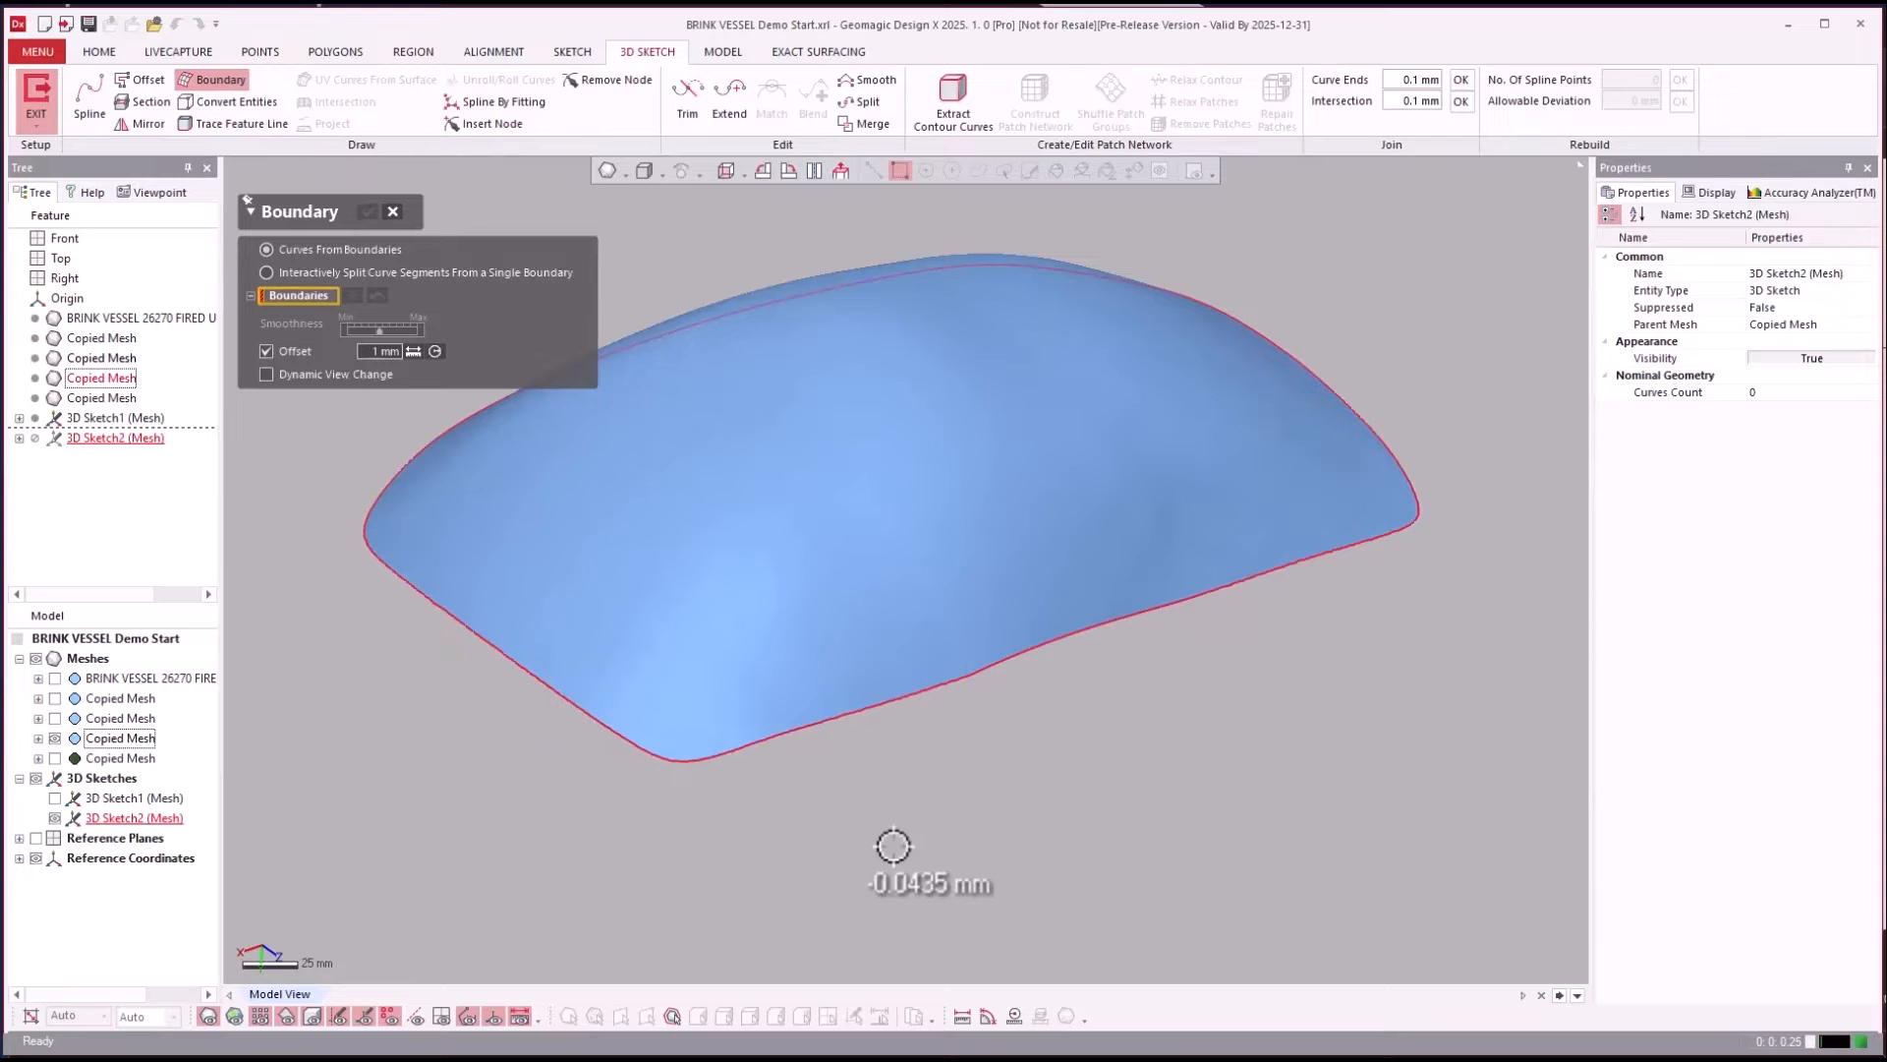
click(548, 590)
Lower the boundary curve's smoothness to the minimum so it follows the mesh edge closely around the corners.
scroll(722, 486, up, 3)
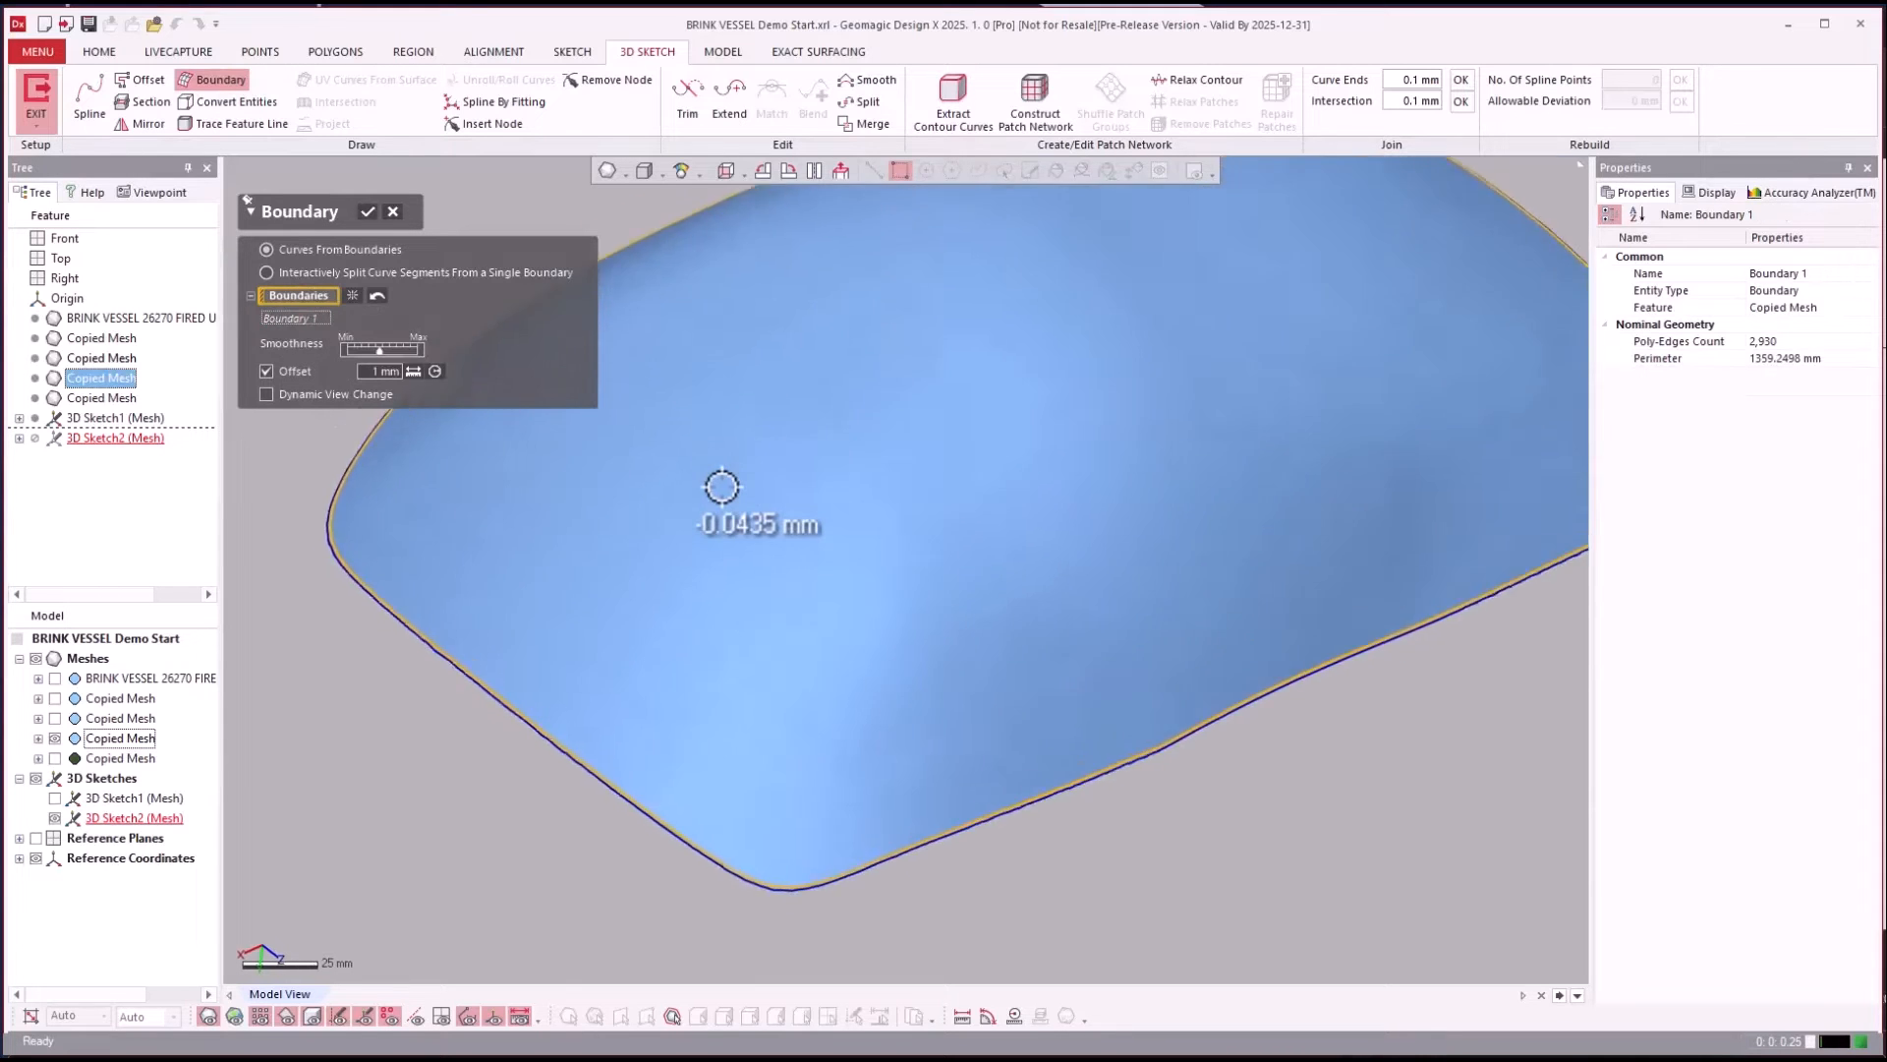
scroll(725, 374, up, 4)
scroll(538, 340, up, 1)
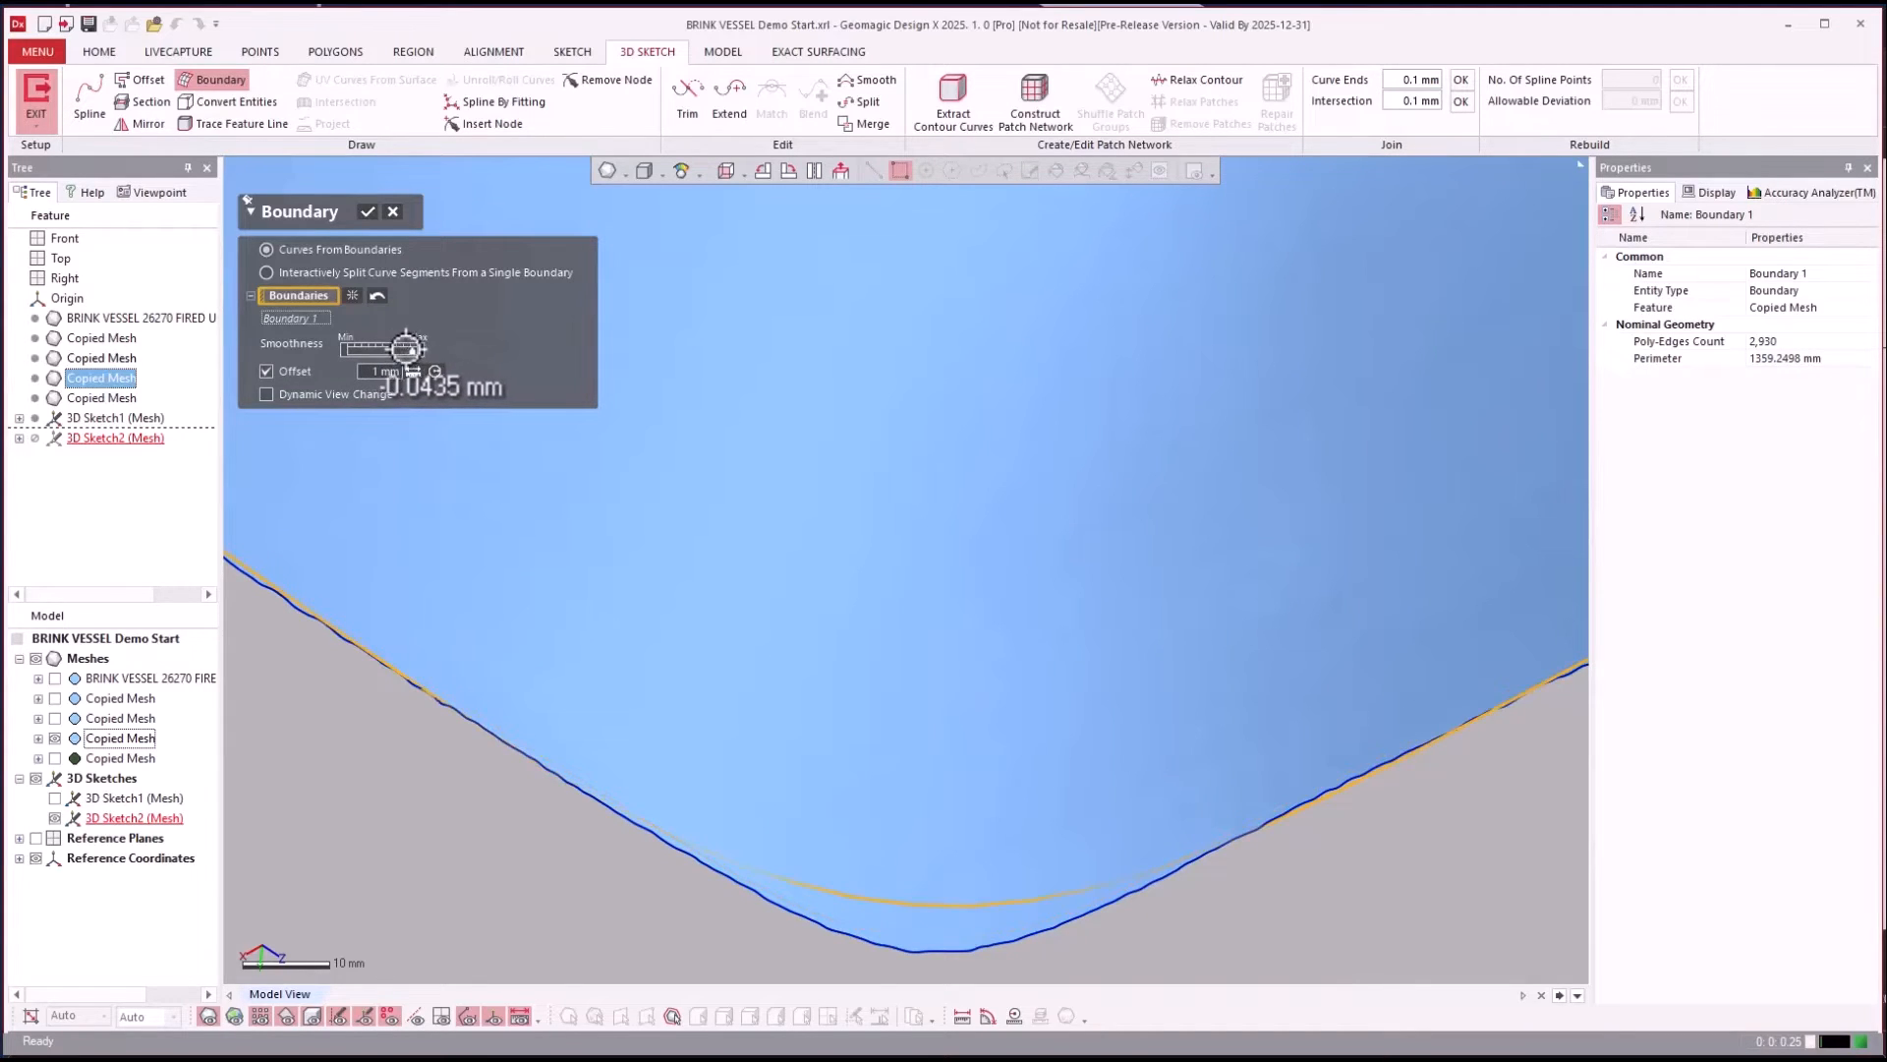
drag(389, 344, 358, 341)
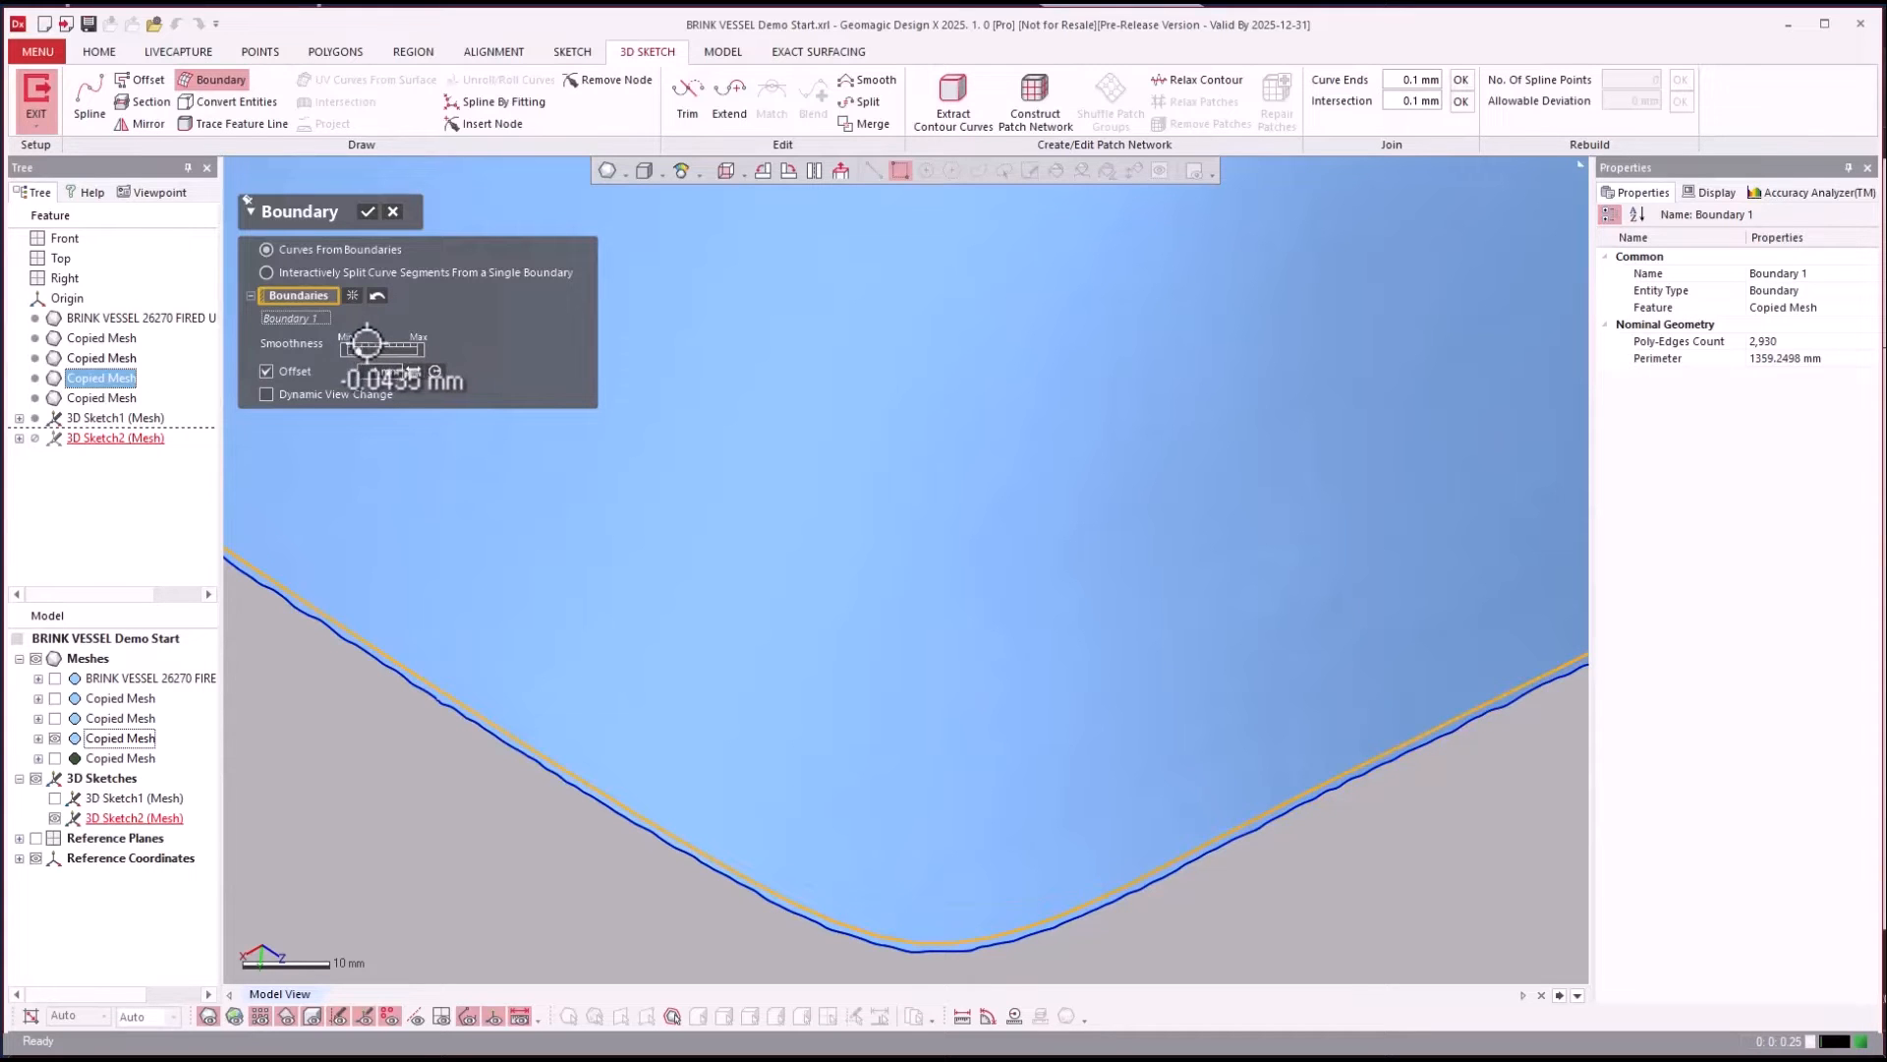
scroll(1099, 649, down, 3)
right_drag(1099, 649, 1099, 646)
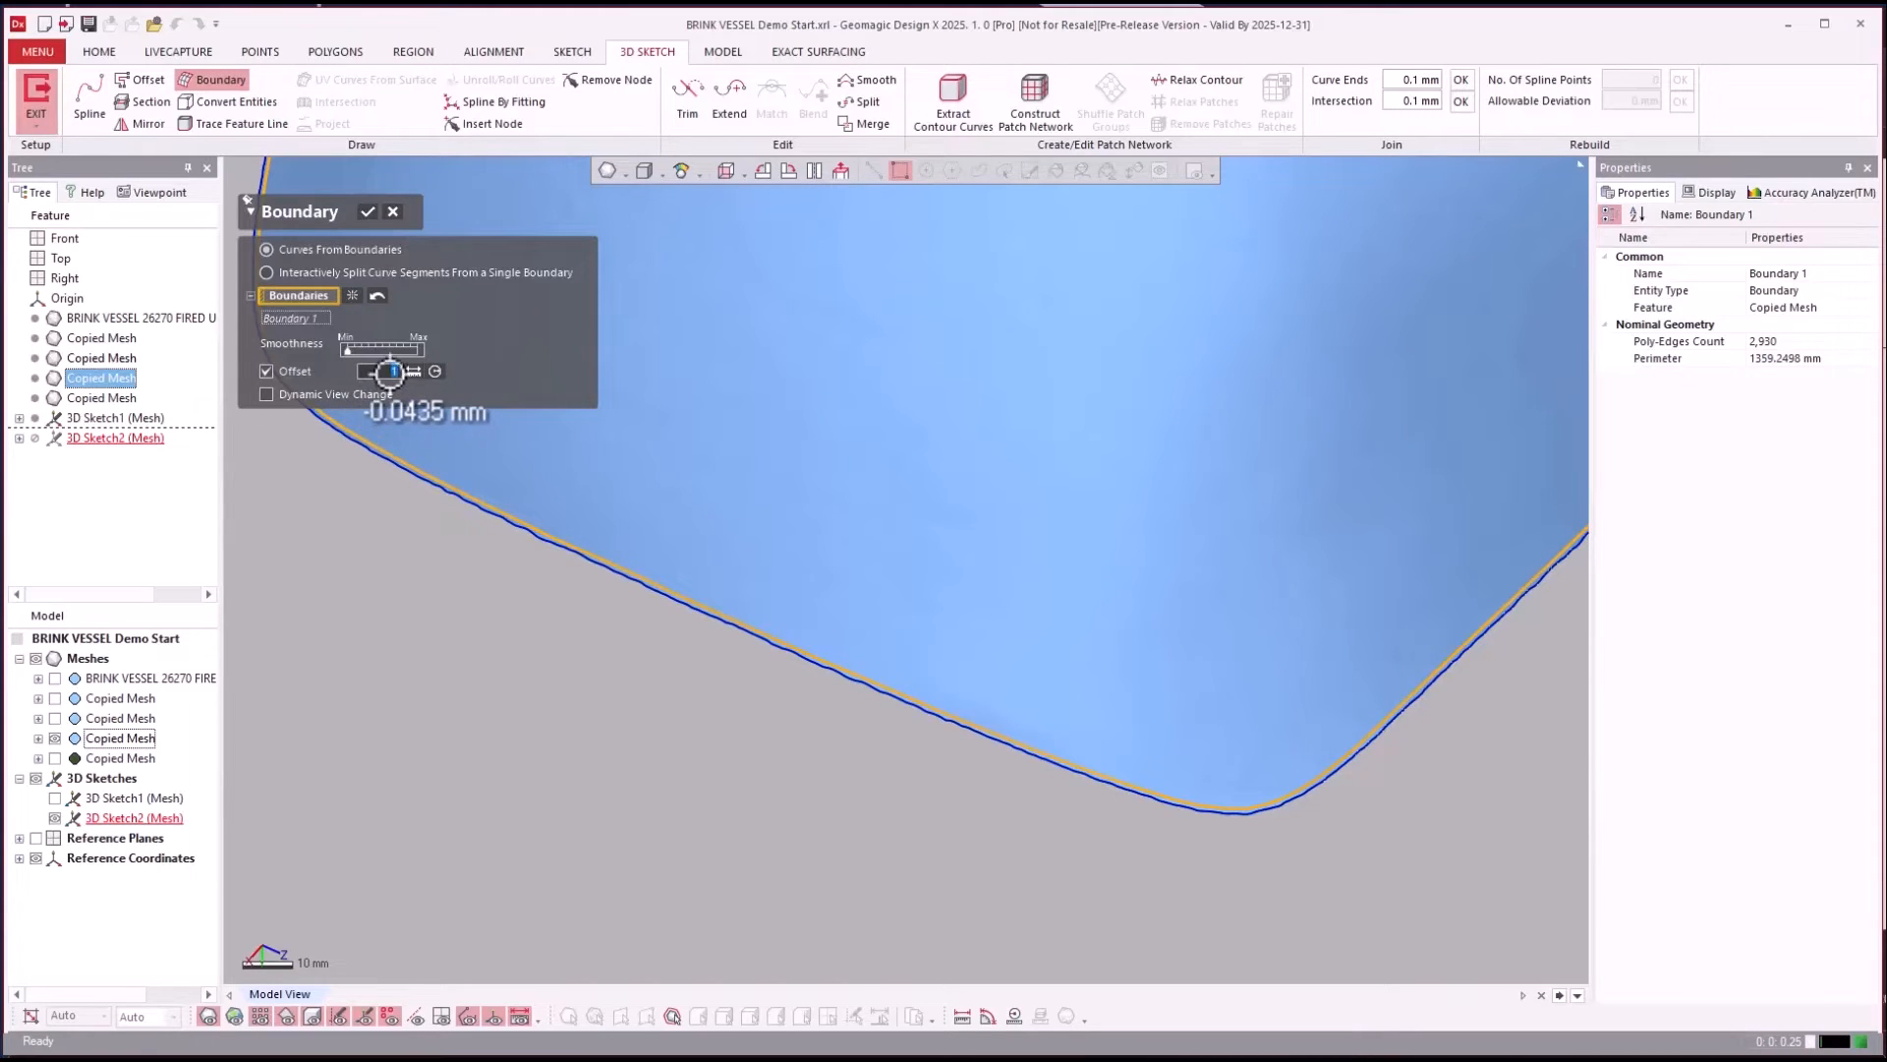
Try a 5 mm offset of the boundary curve inward from the mesh edge.
key(Return)
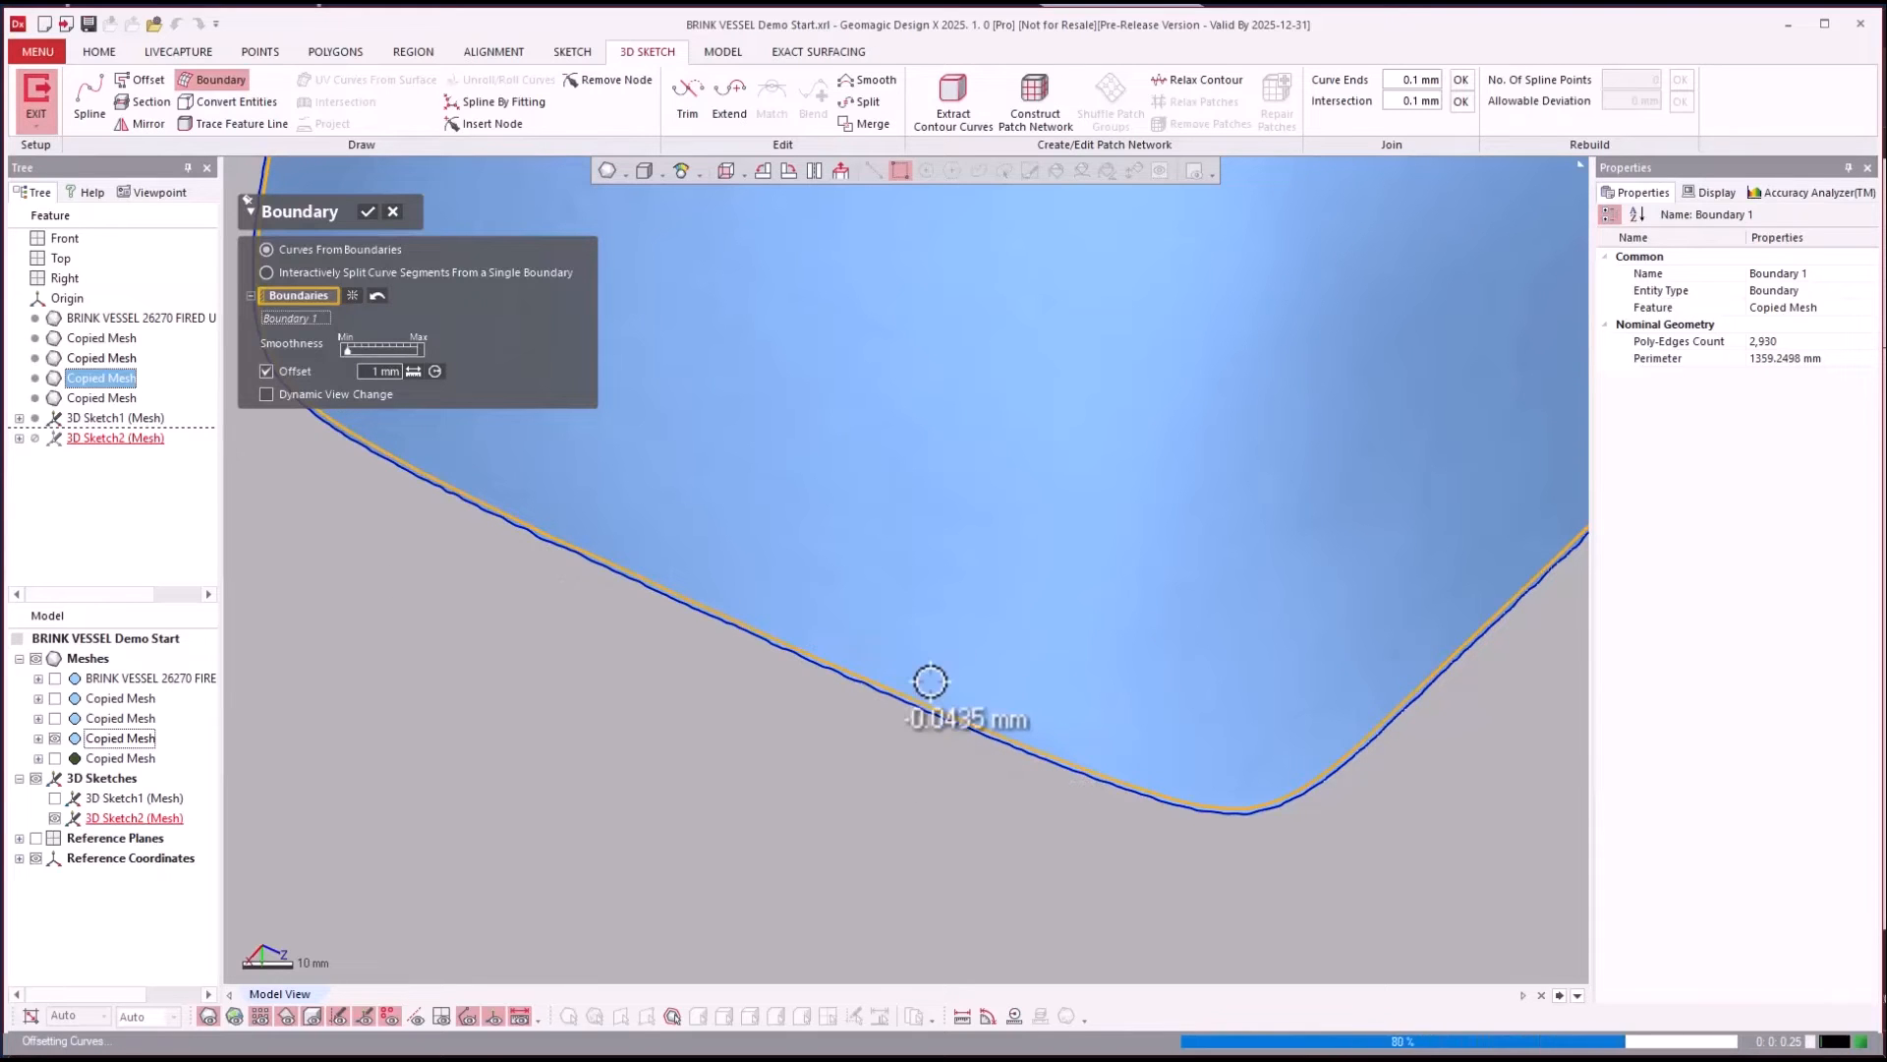
right_drag(817, 373, 738, 376)
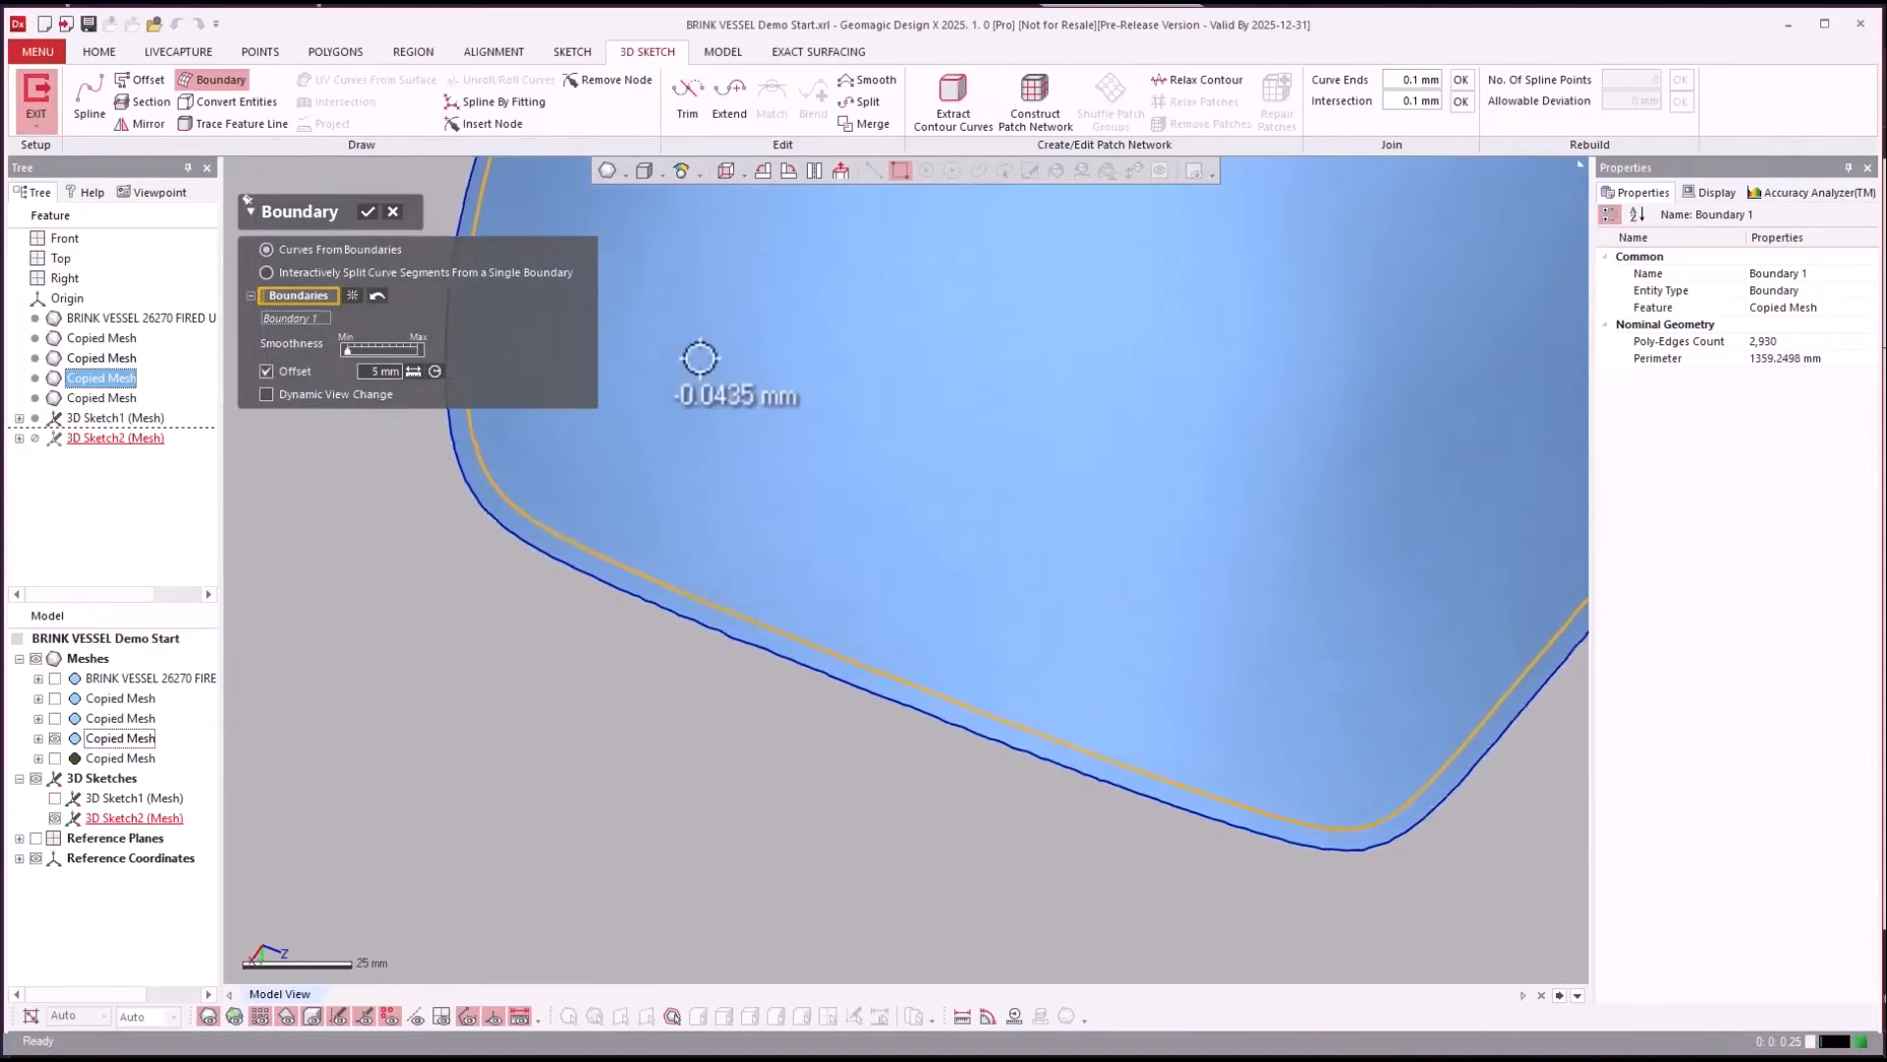
scroll(947, 615, down, 2)
right_drag(947, 616, 444, 443)
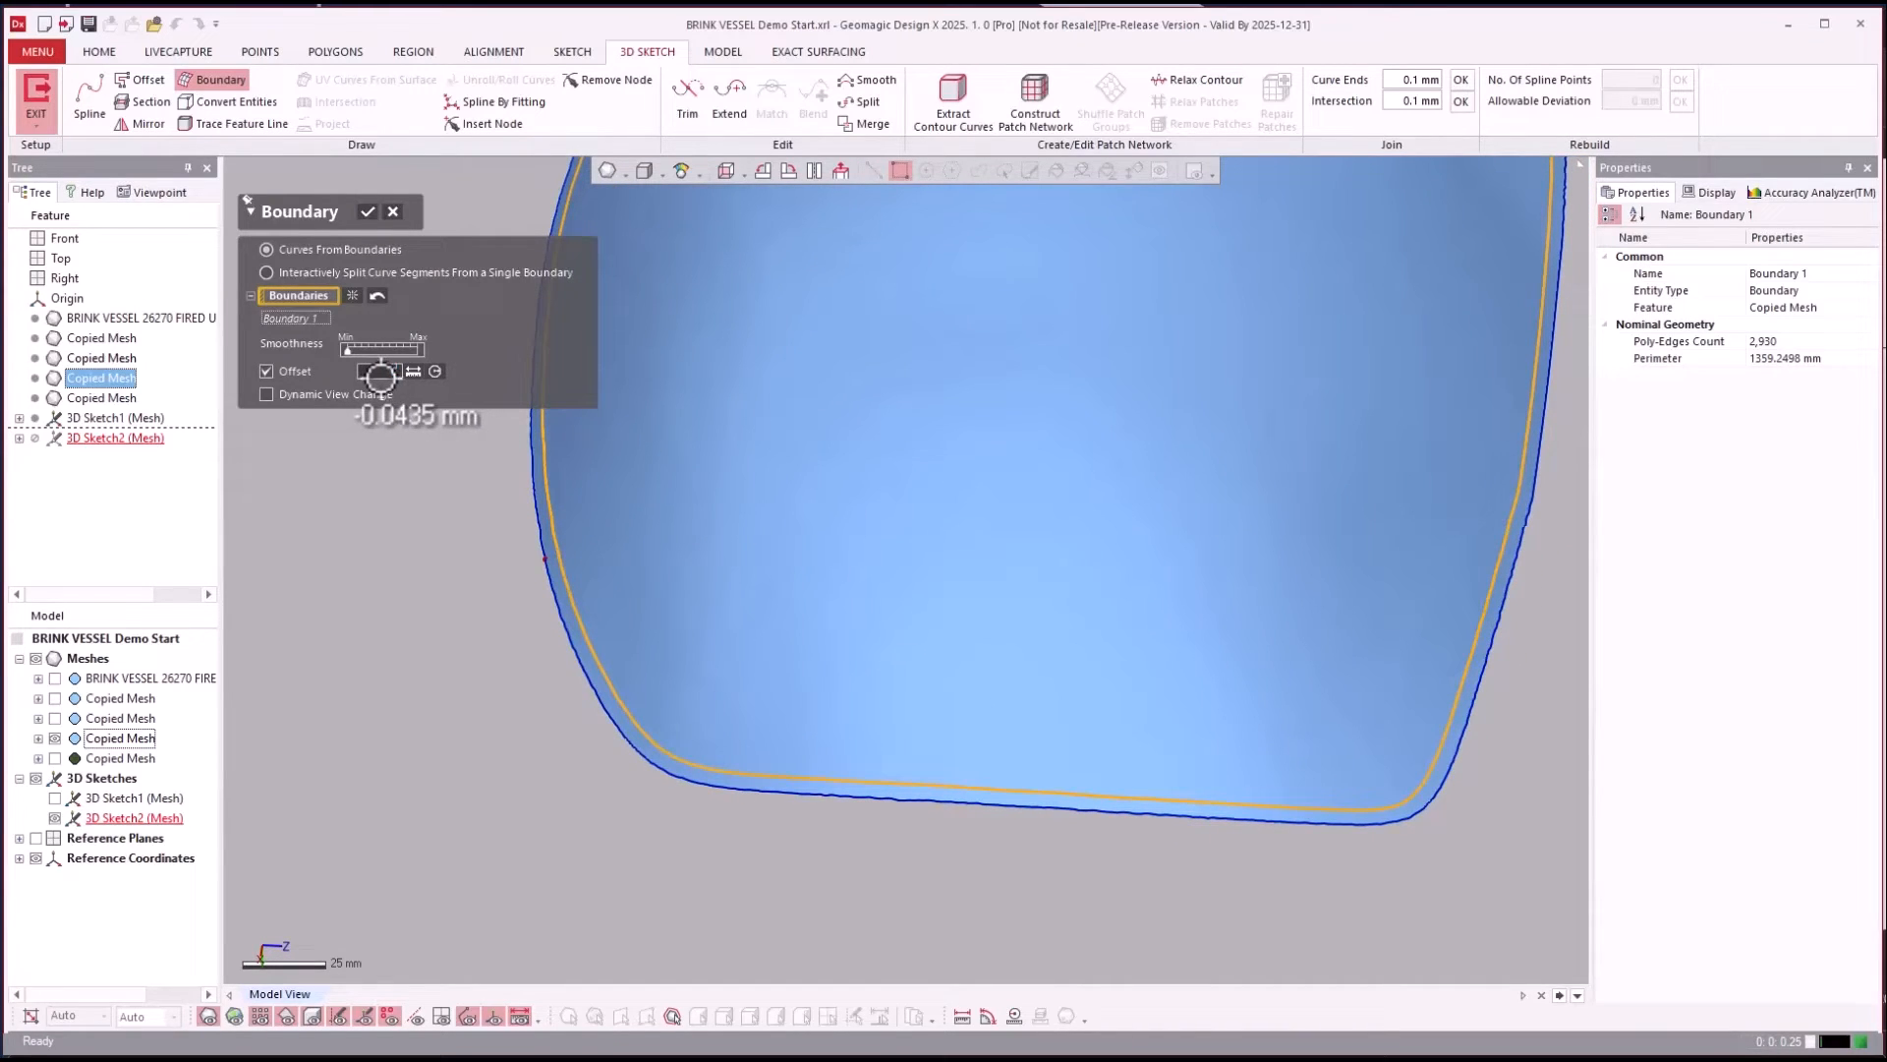
Set the boundary curve's offset to 0 mm, create the curve and finish the 3D mesh sketch.
scroll(380, 377, down, 5)
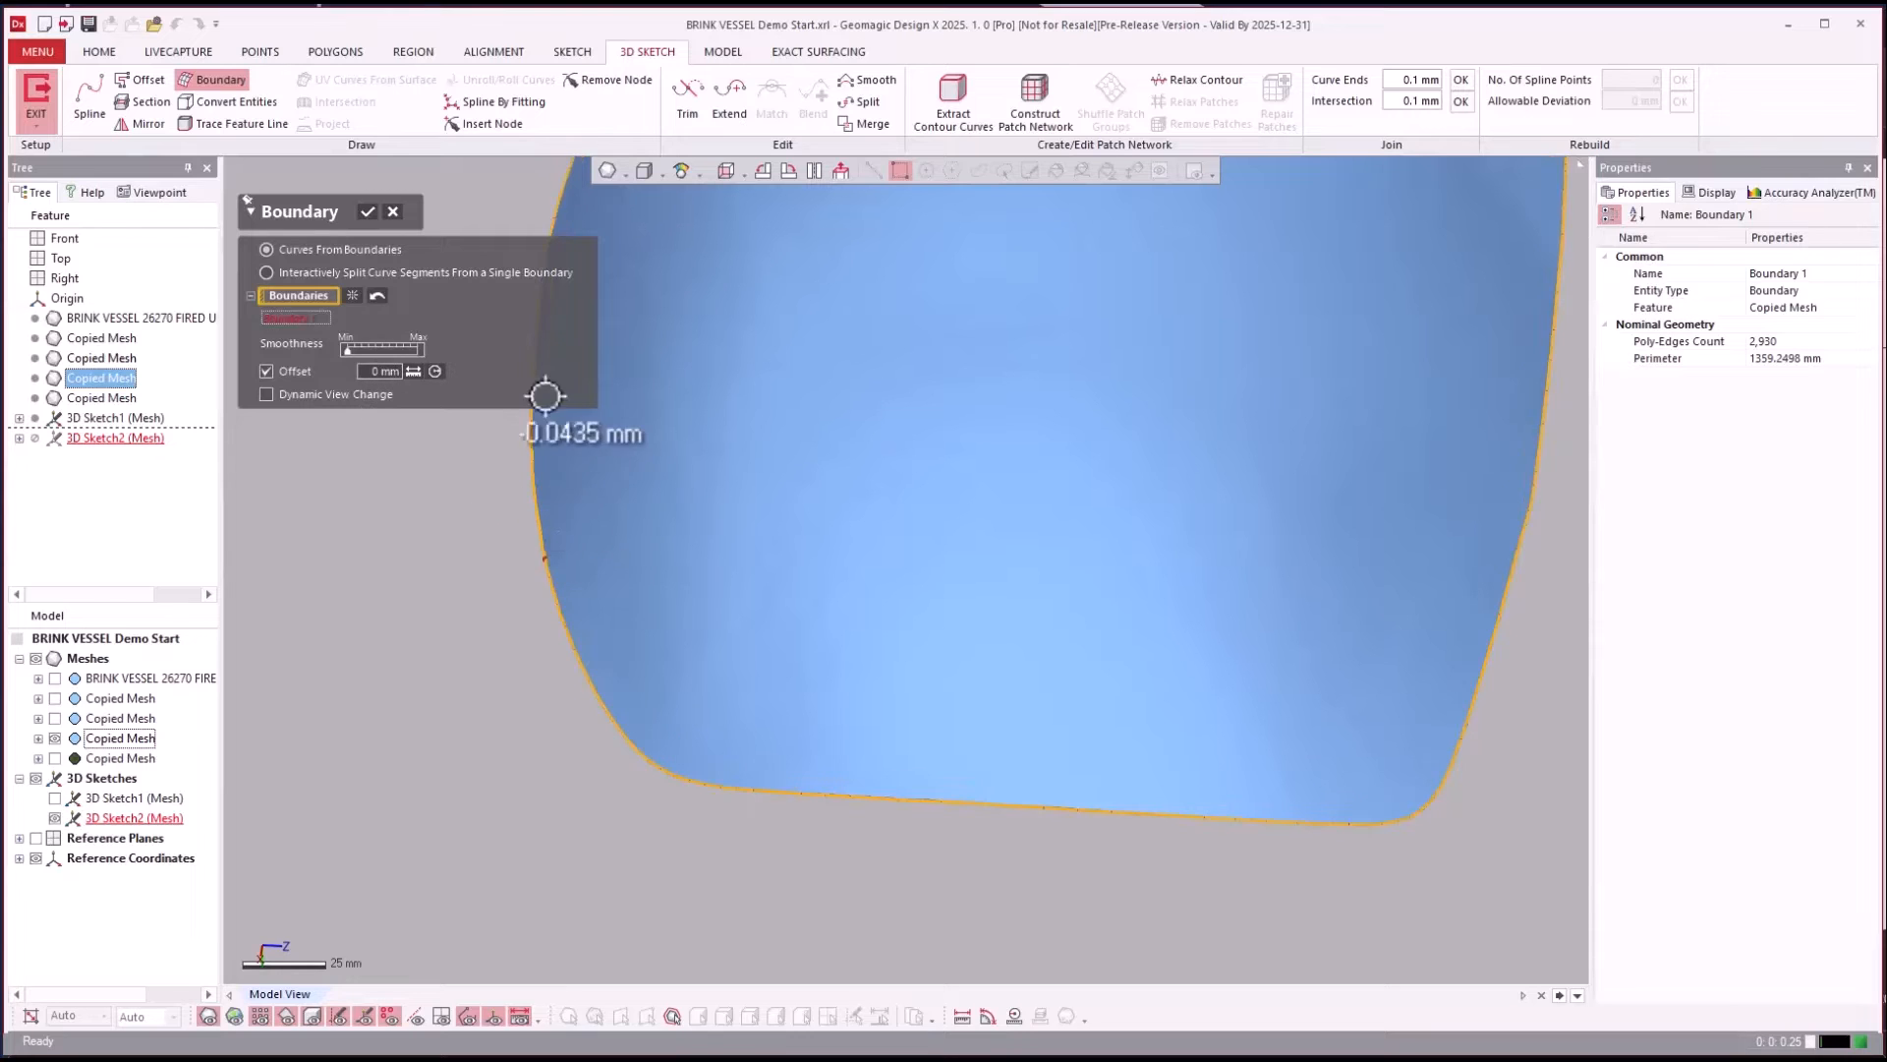
scroll(1039, 889, up, 4)
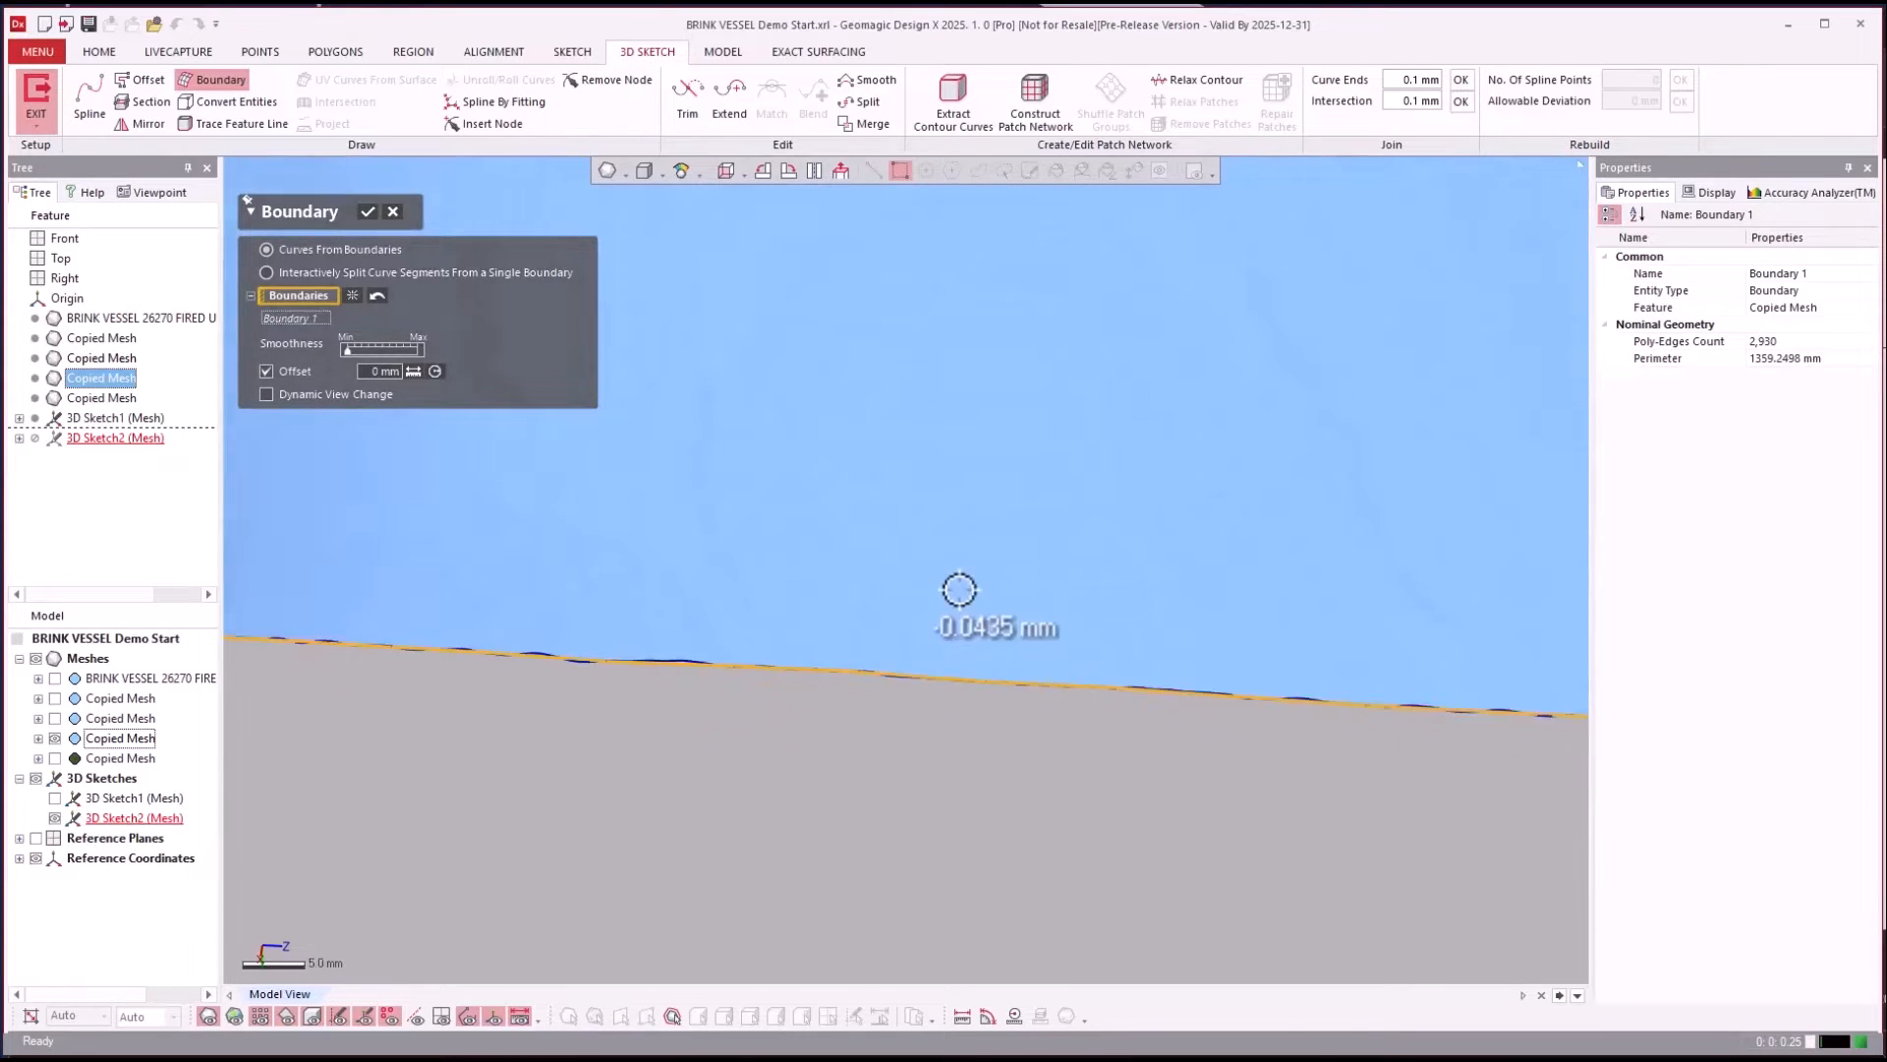
click(366, 209)
scroll(688, 747, down, 4)
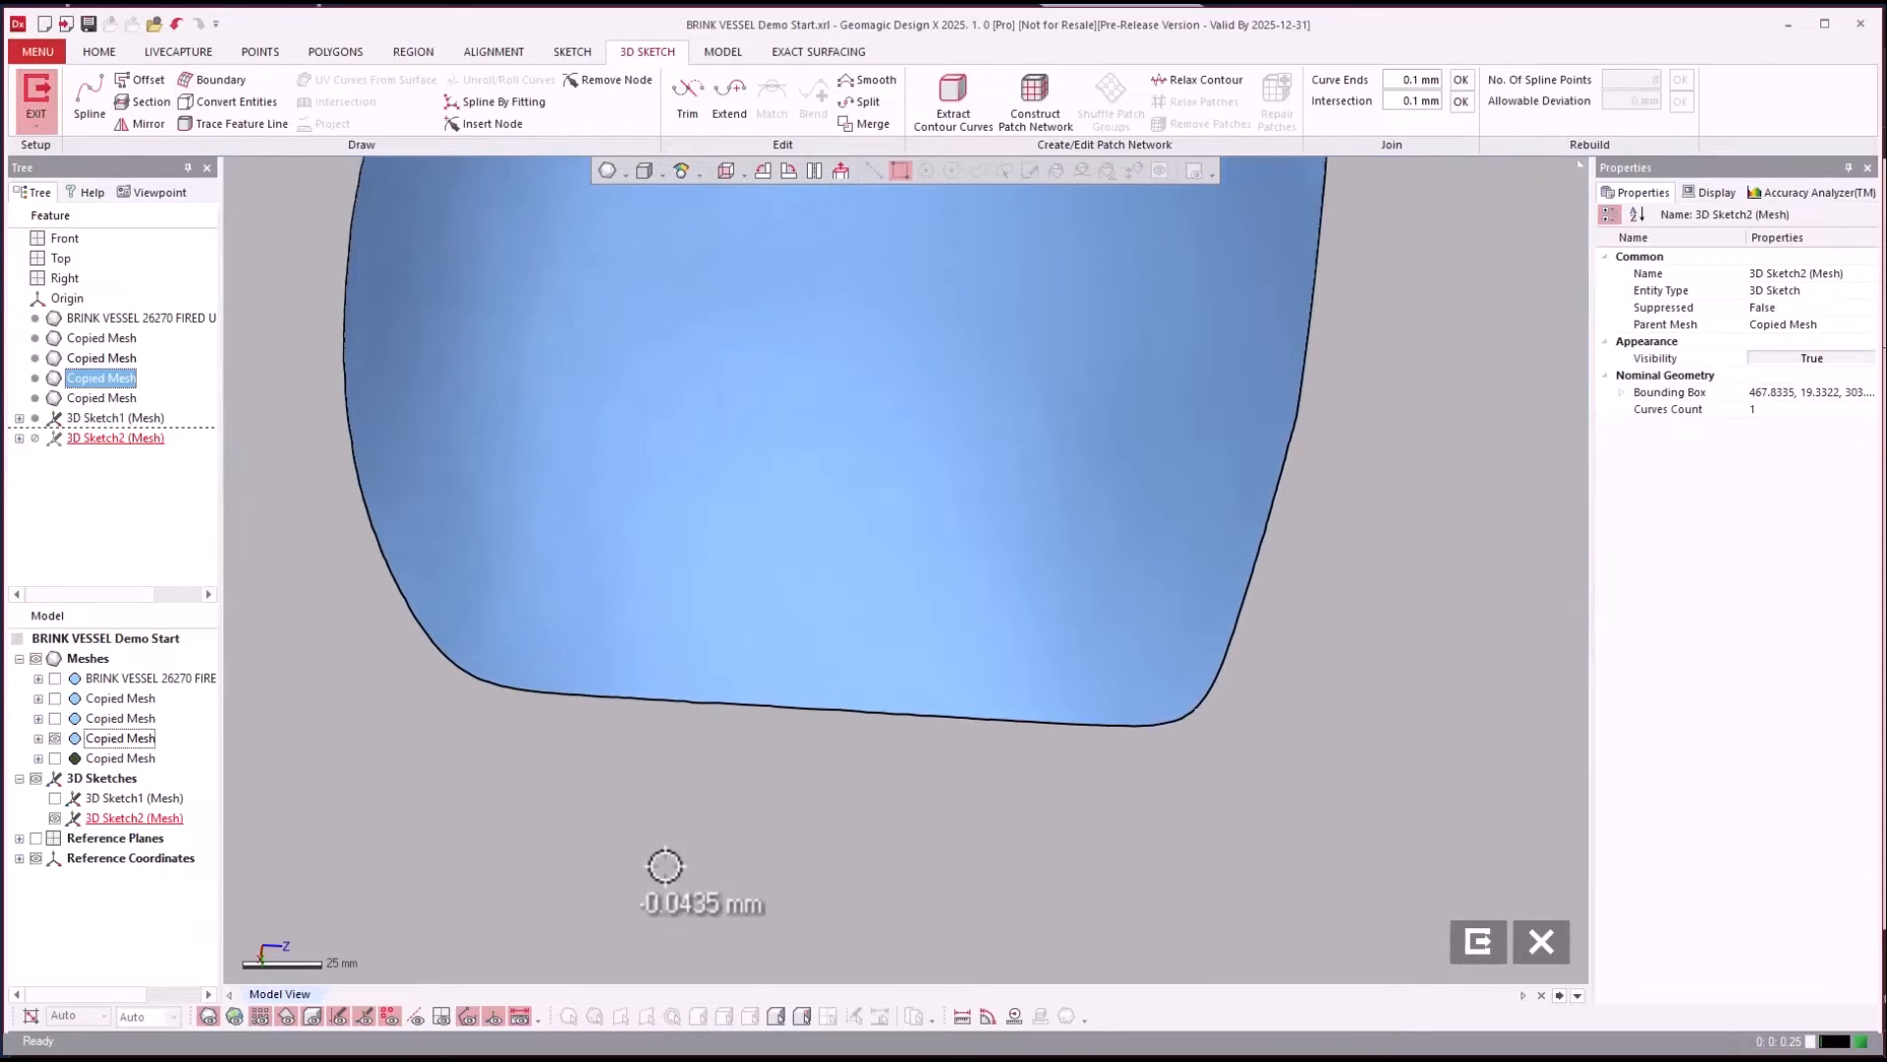
click(1417, 816)
mouse_move(1416, 816)
right_down()
mouse_move(1399, 830)
mouse_move(1358, 650)
mouse_move(742, 11)
right_up()
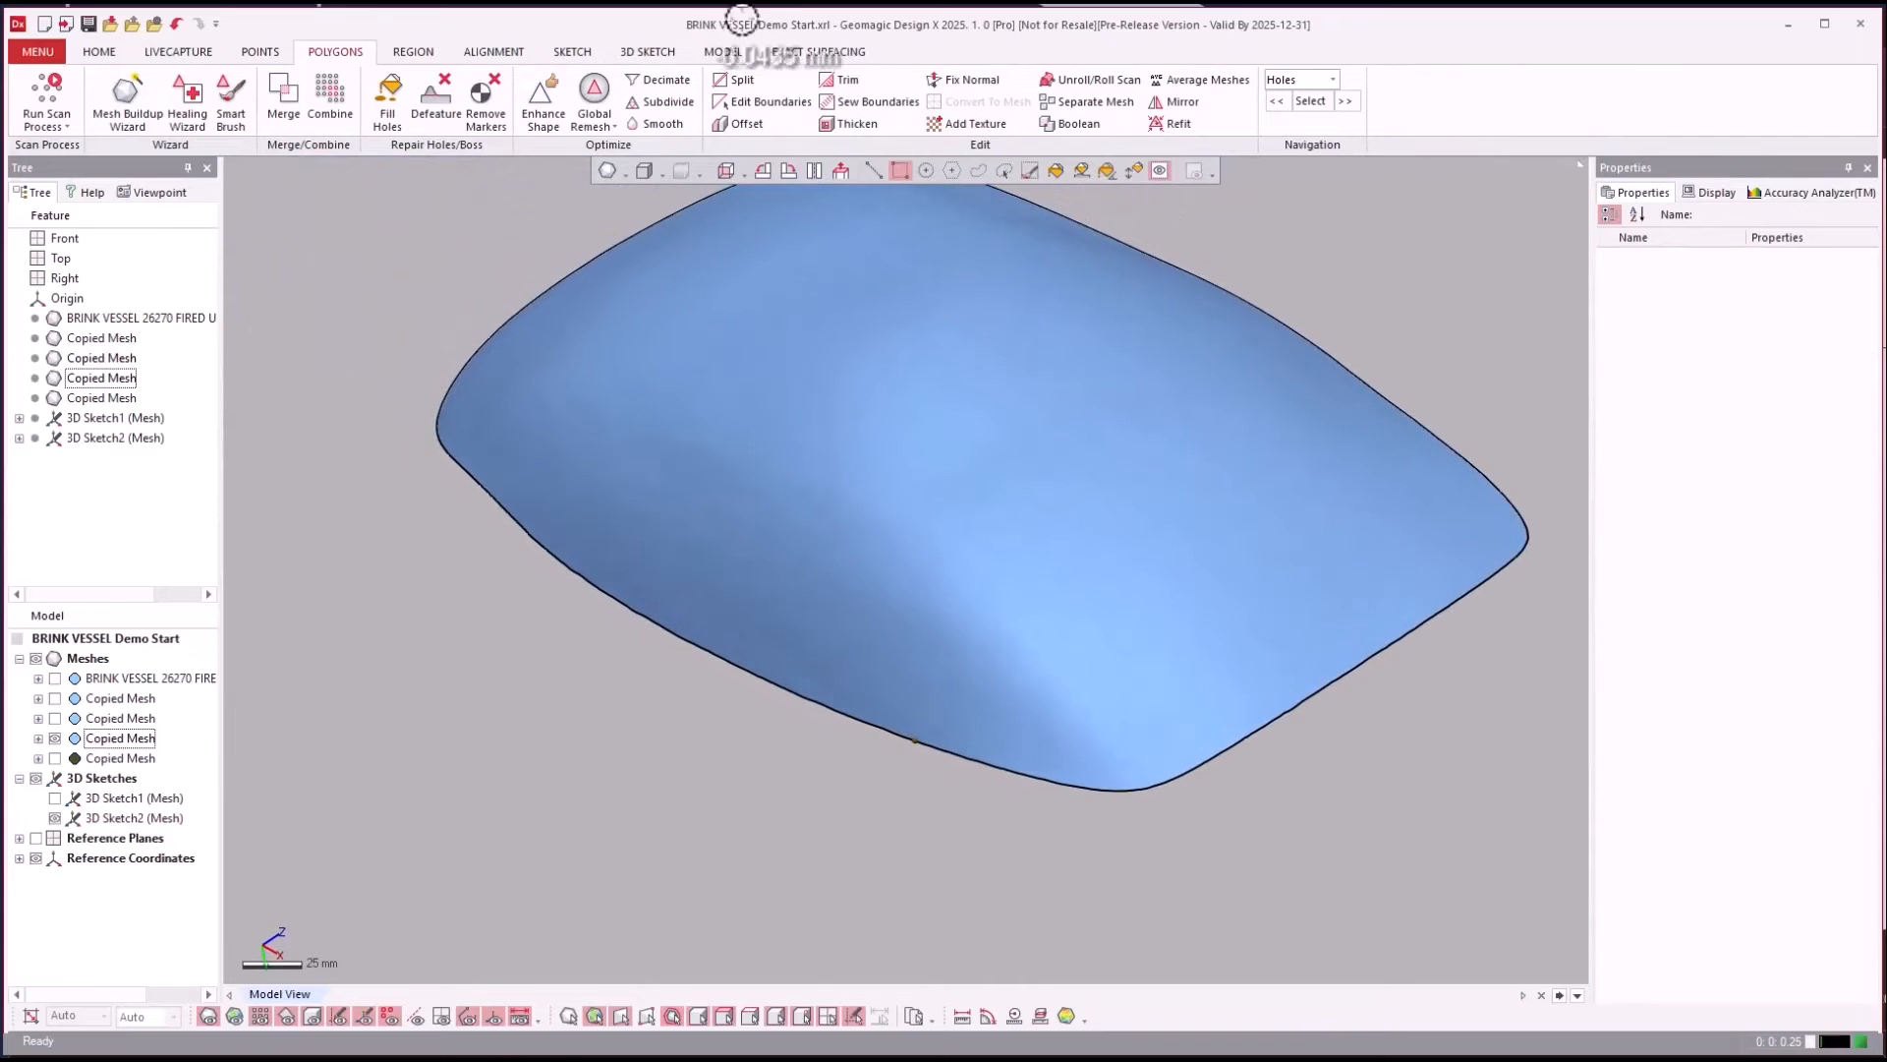
Edit the mesh's outer boundary with the Fit method, using the Freeform fitting shape and maximum smoothness.
click(771, 101)
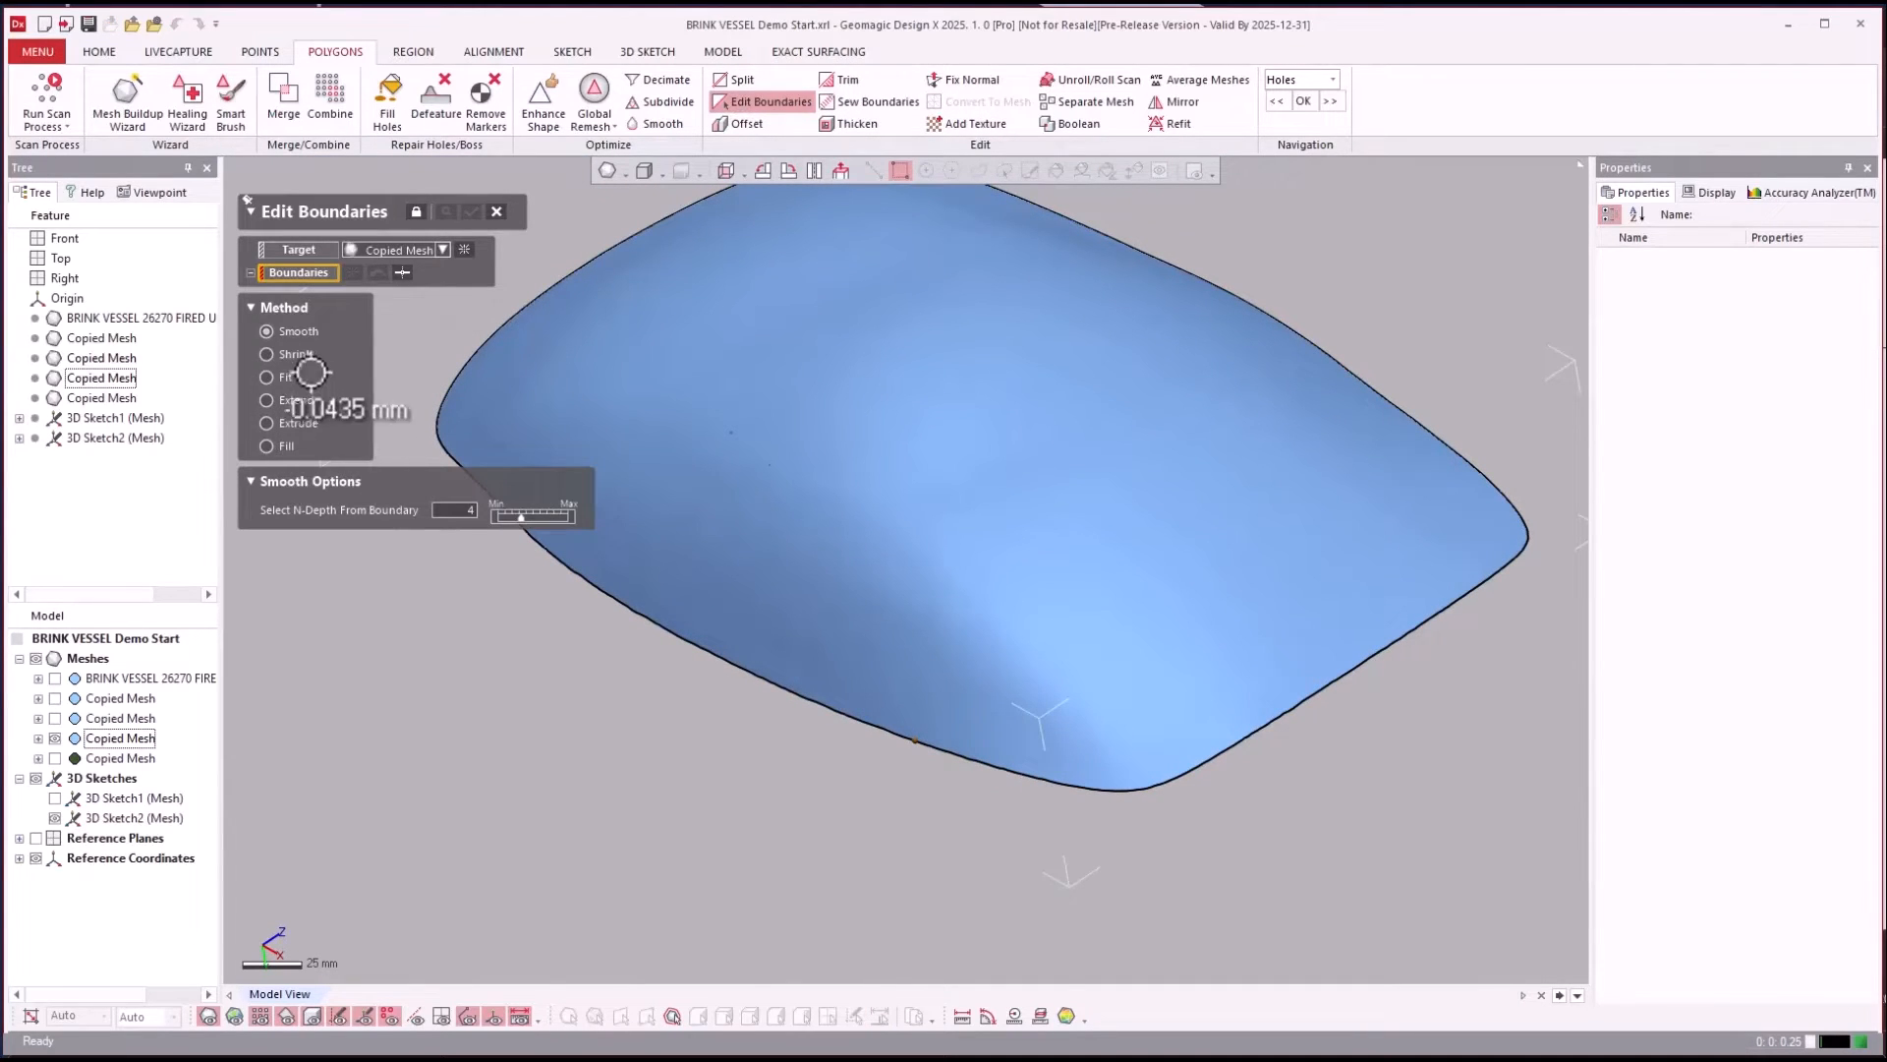
click(267, 376)
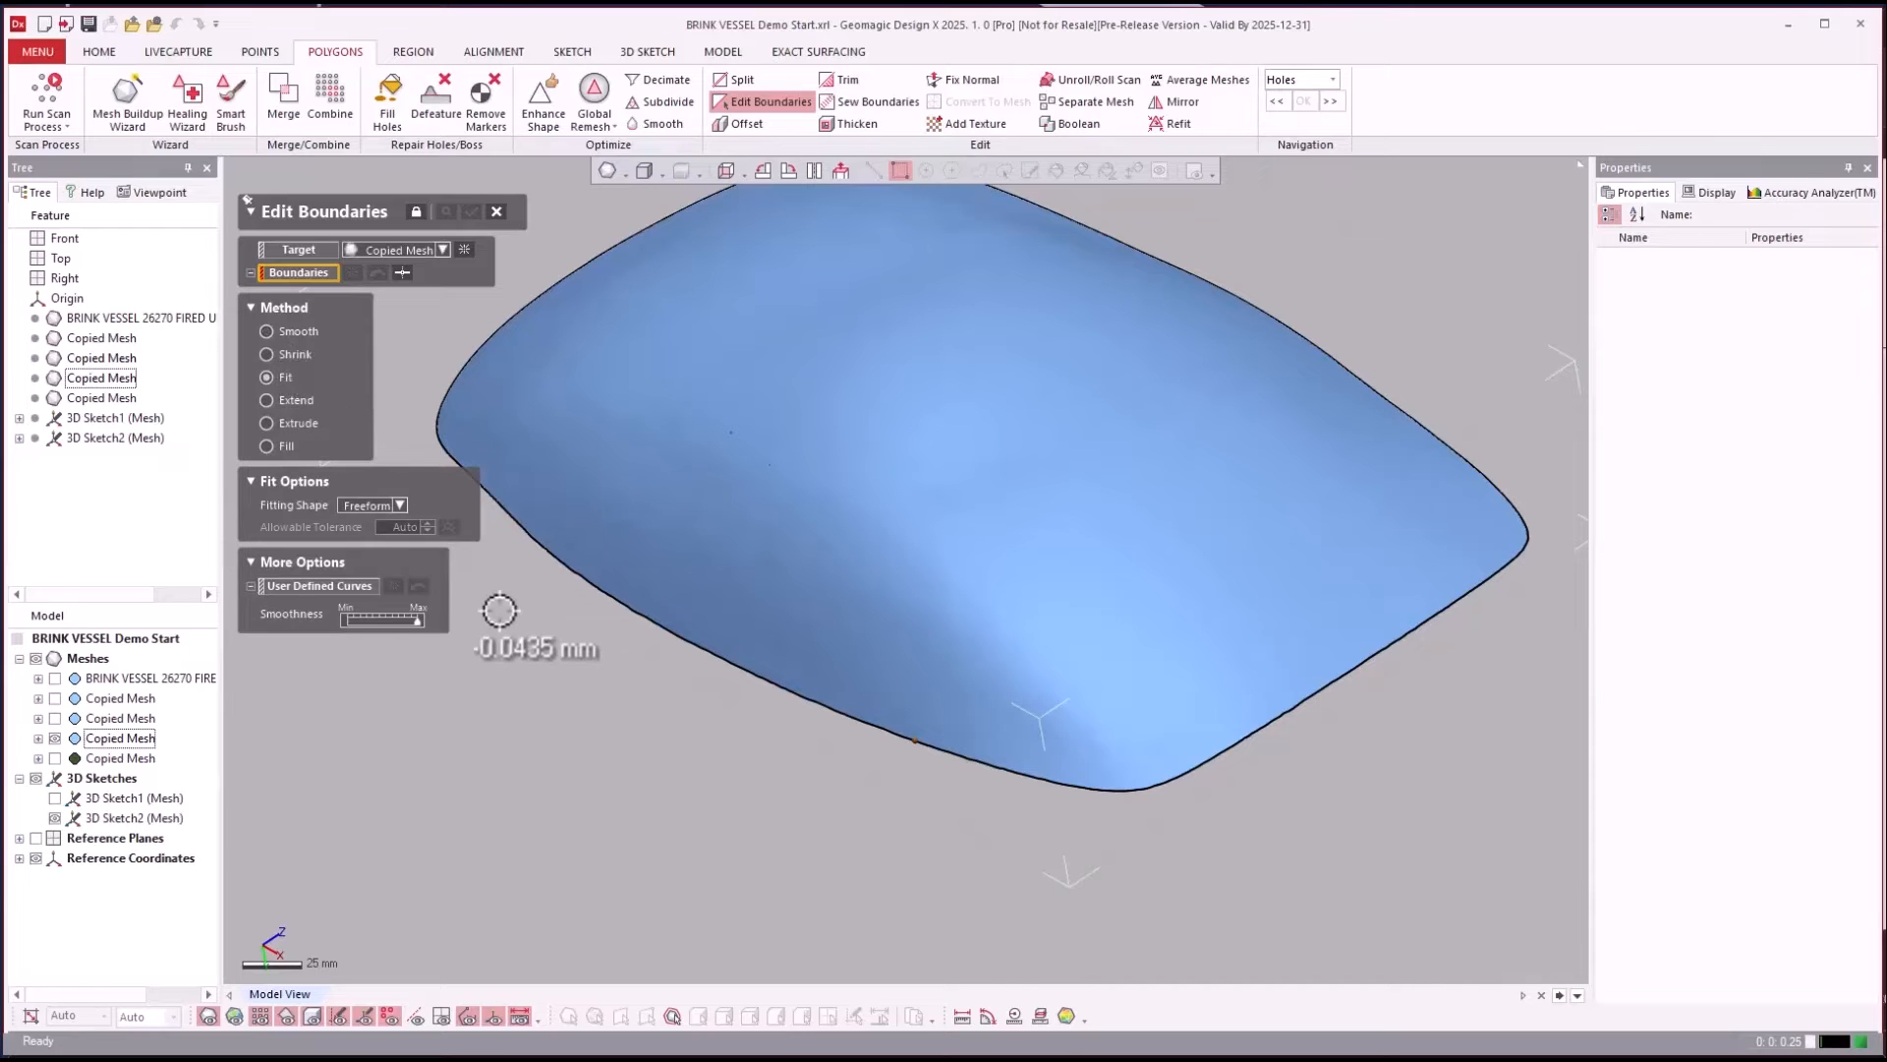
right_drag(499, 610, 493, 612)
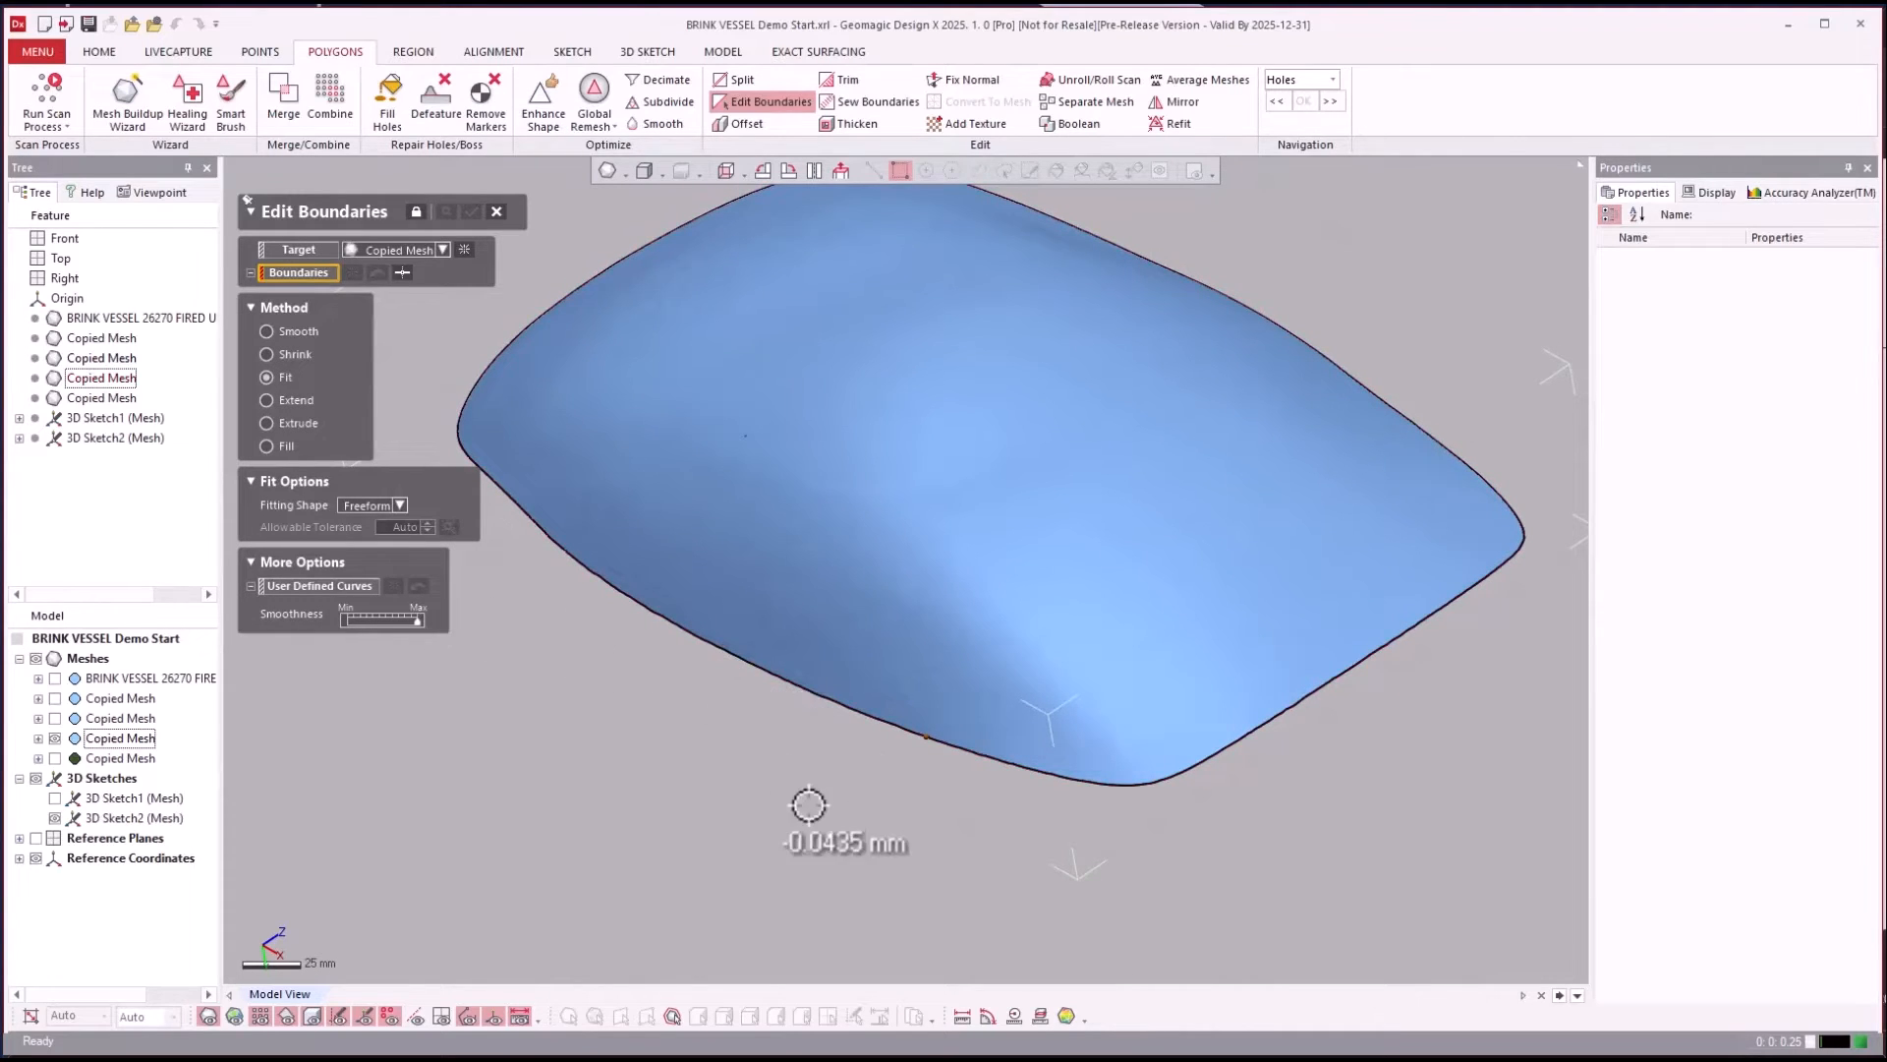
click(860, 710)
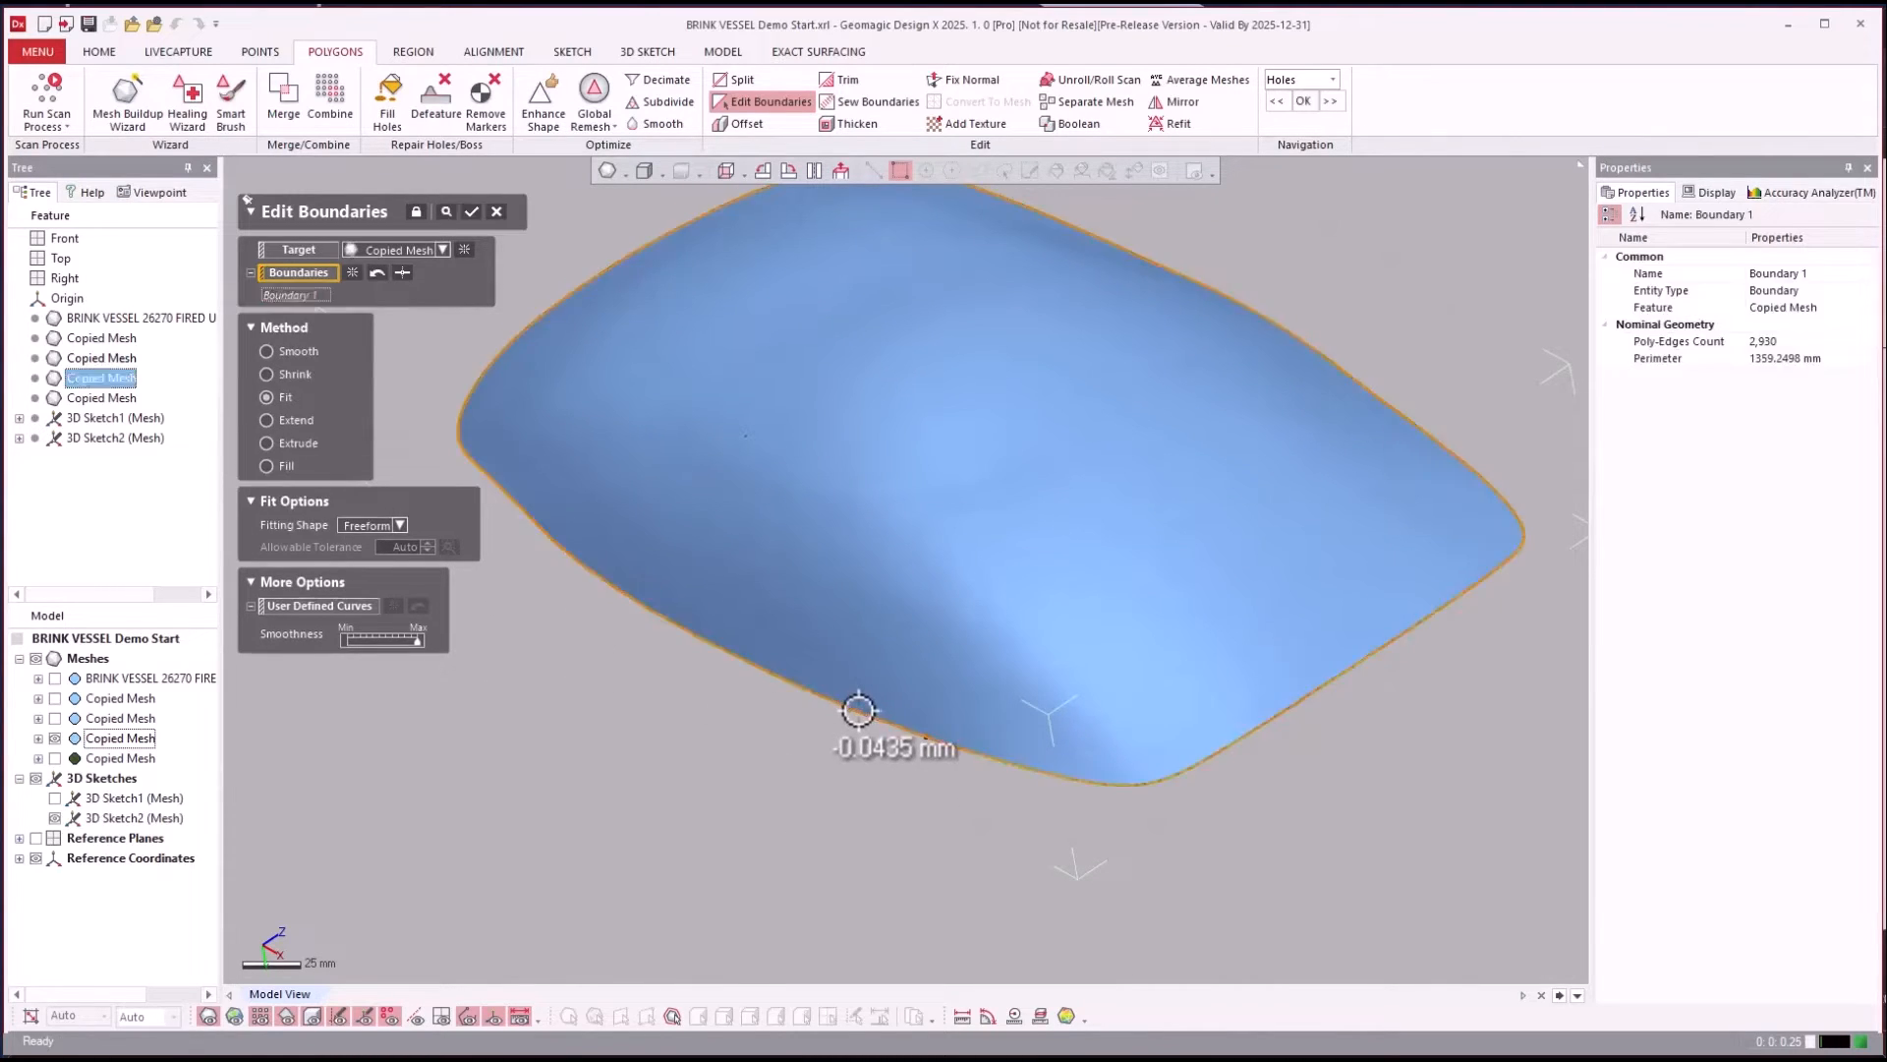
scroll(1286, 934, up, 3)
scroll(1290, 930, up, 3)
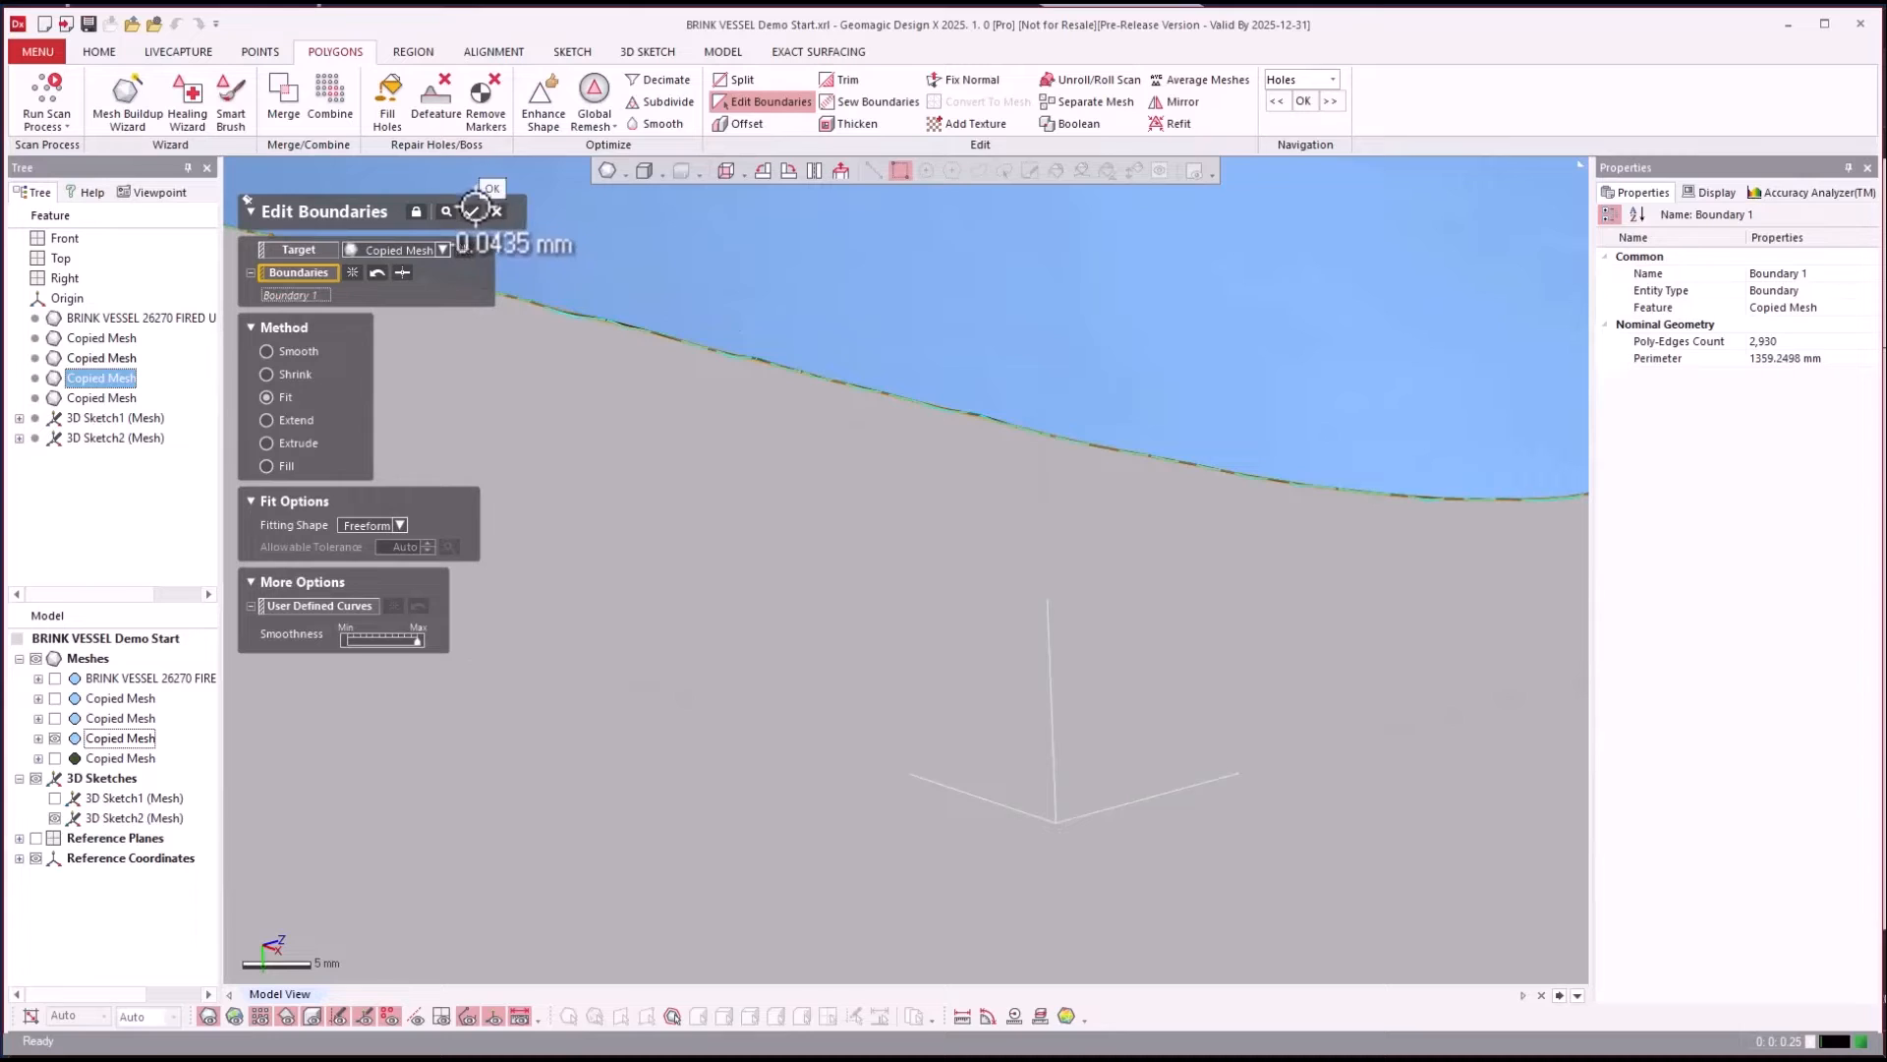
click(471, 210)
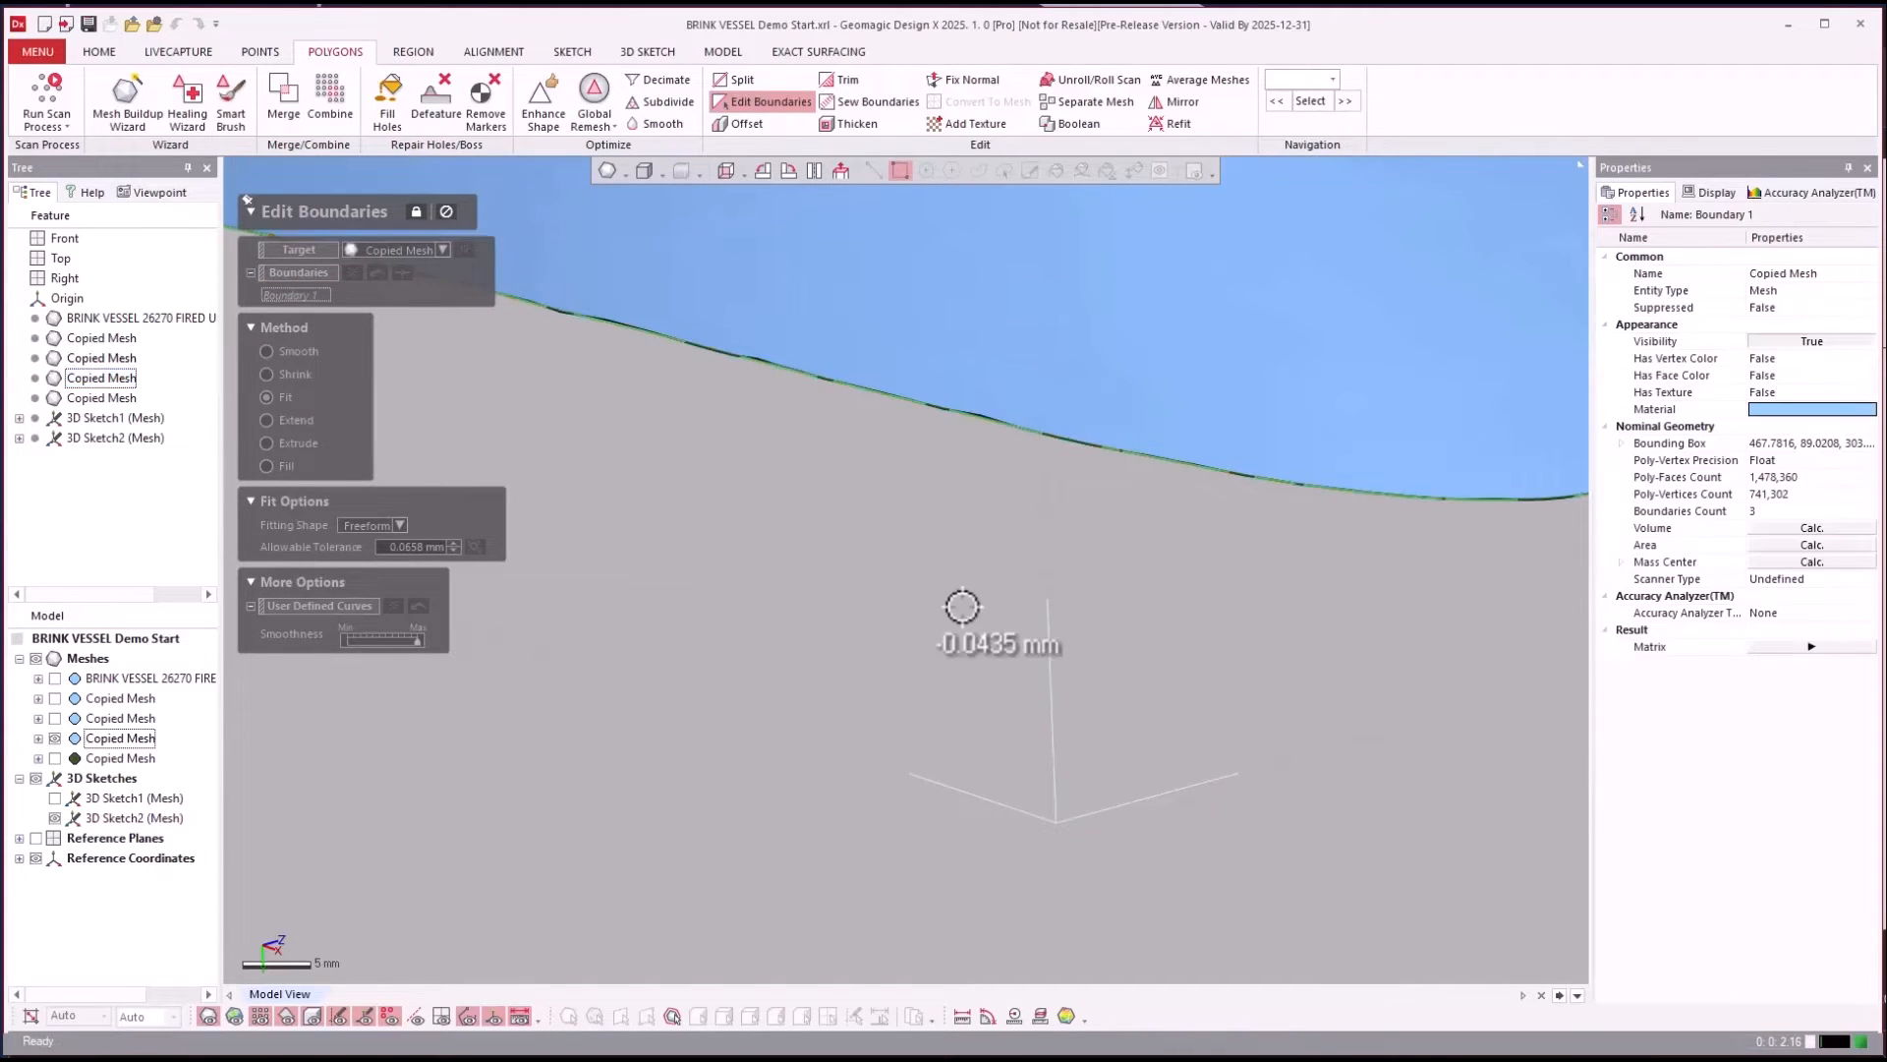
Hide 3D Sketch2 (Mesh) and examine the fitted mesh edge for waviness all around.
click(55, 797)
click(55, 817)
key(Escape)
scroll(1141, 770, down, 5)
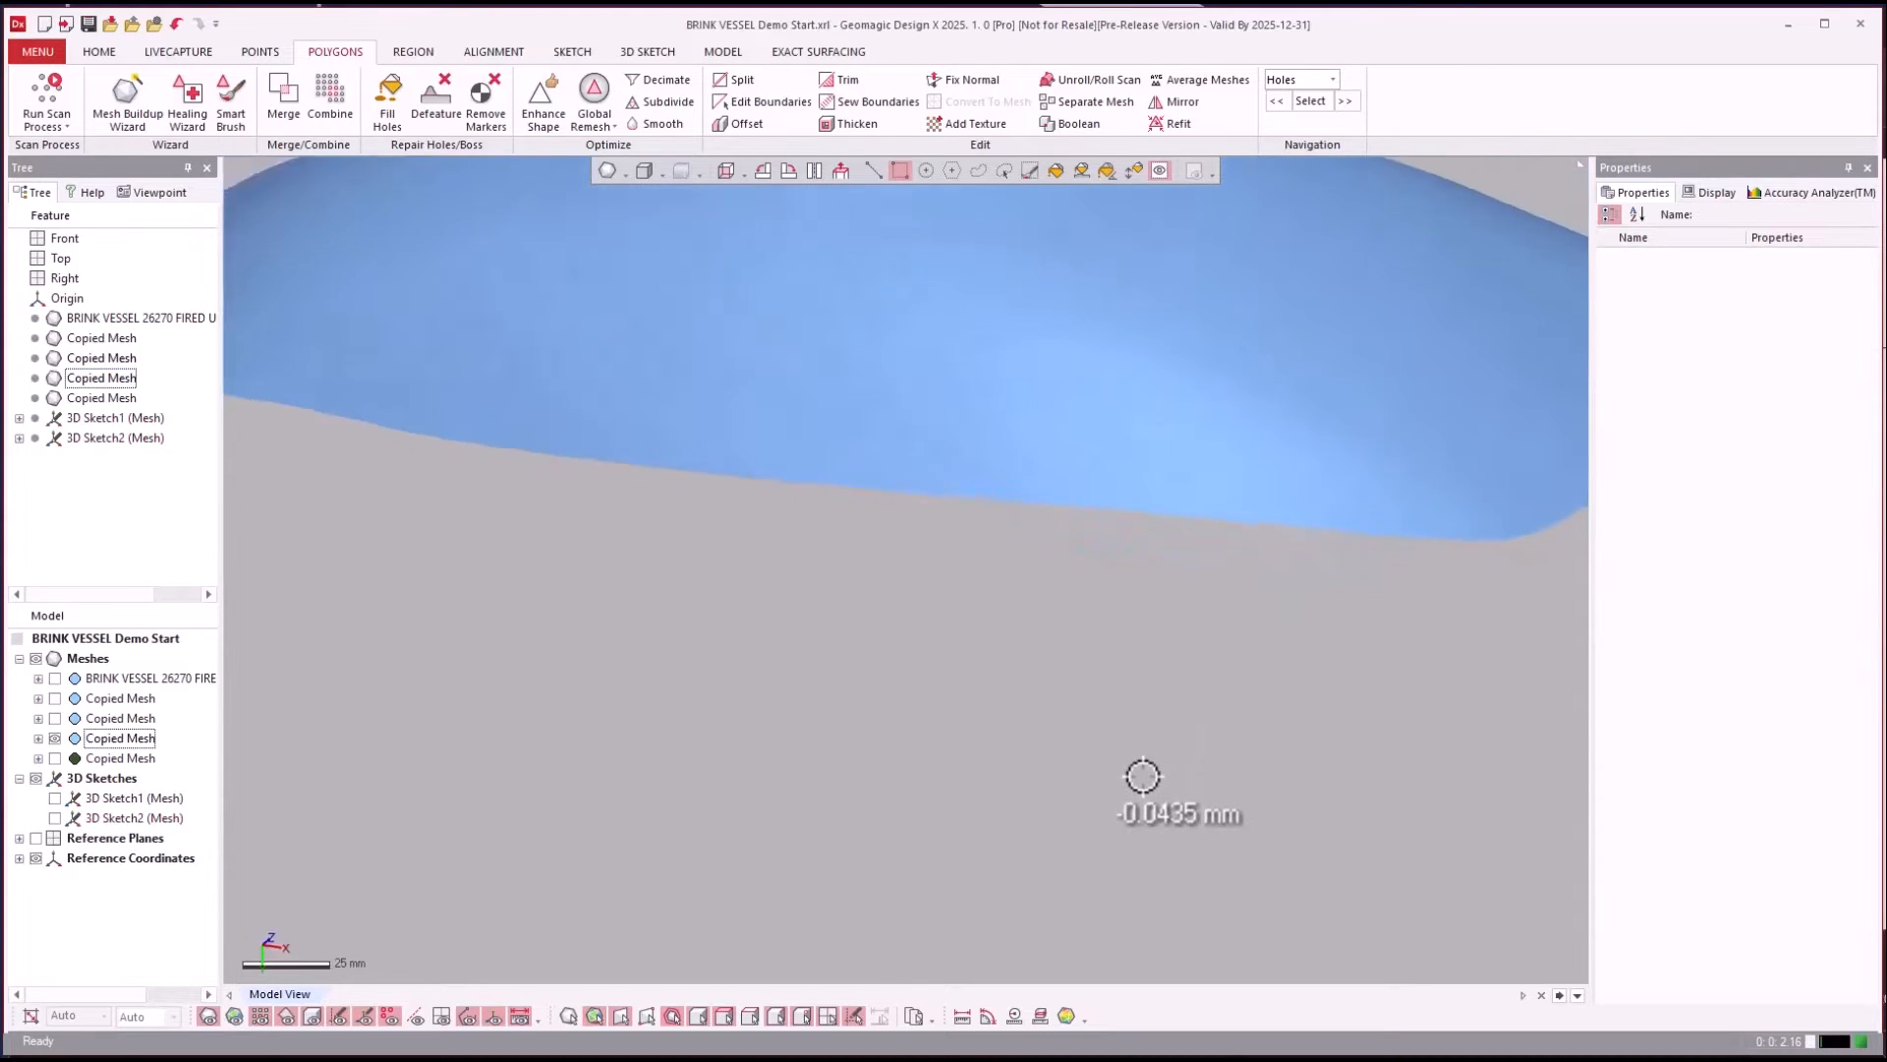
scroll(821, 552, down, 3)
scroll(776, 547, up, 6)
right_drag(748, 612, 648, 488)
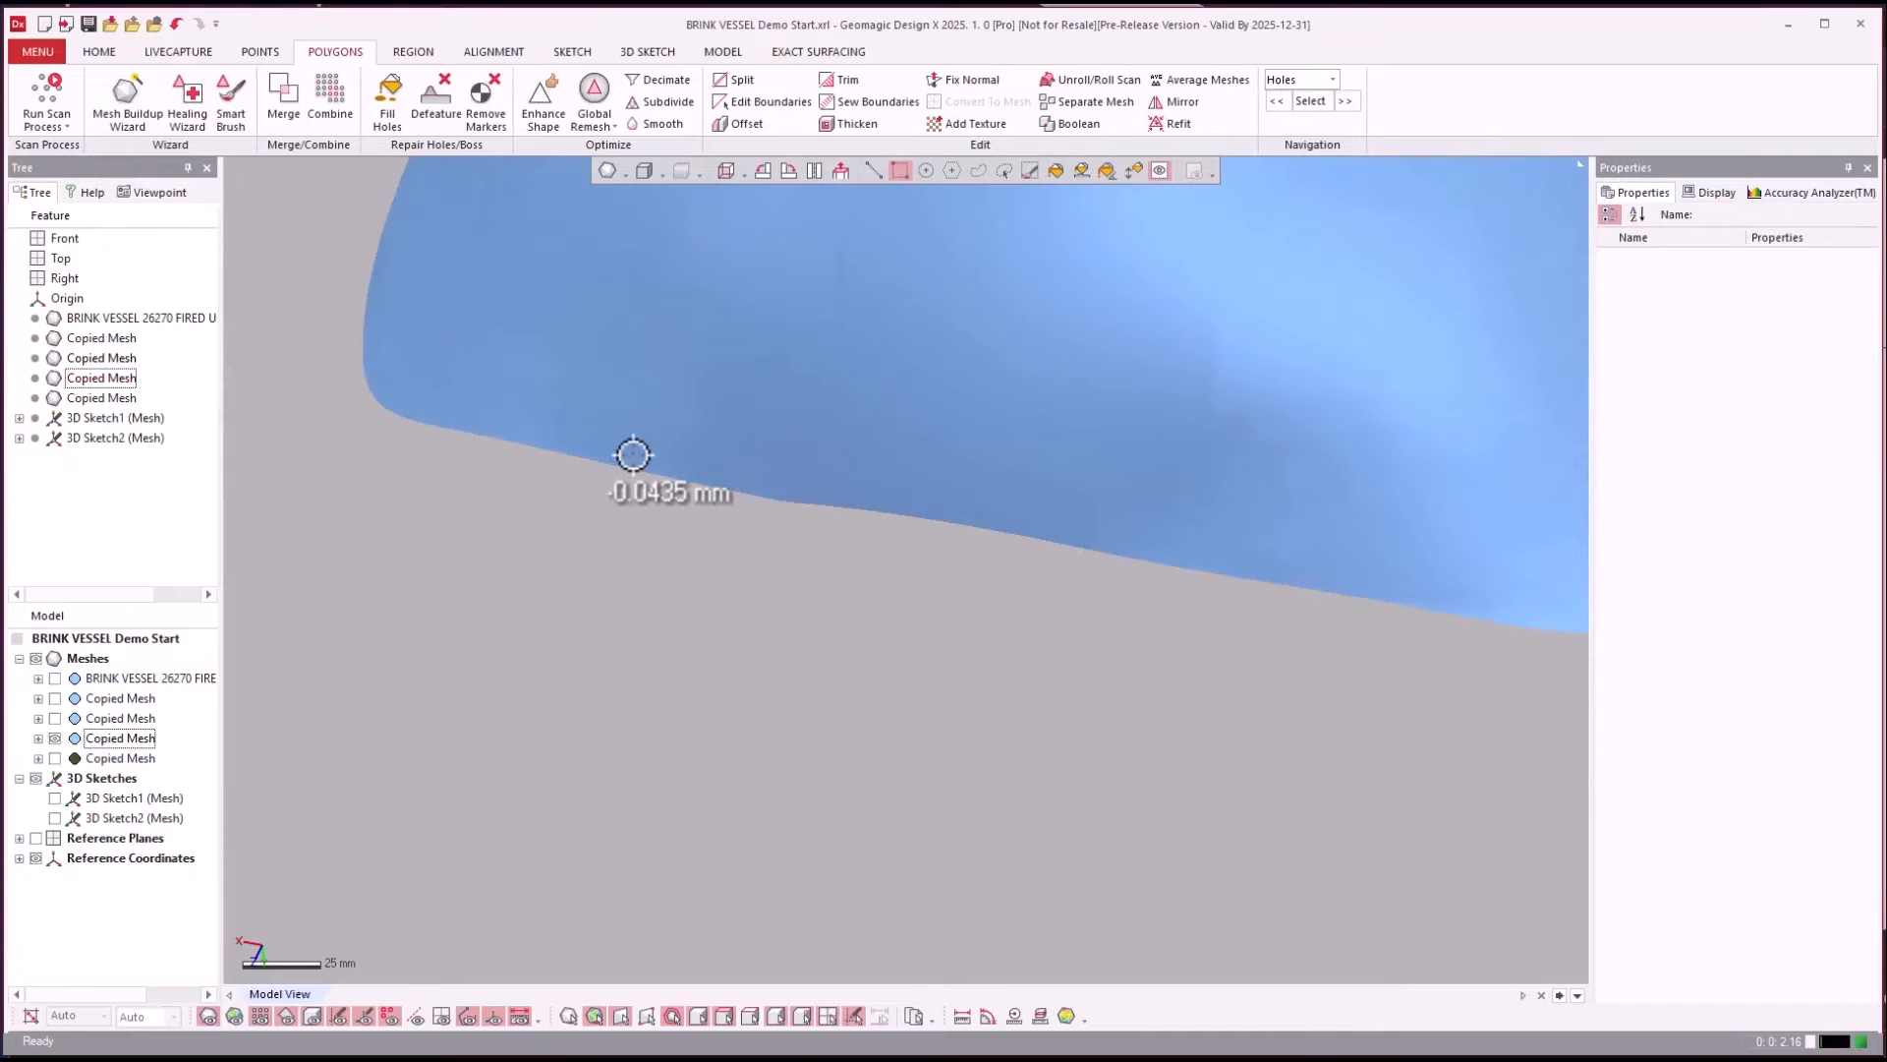
scroll(685, 663, down, 5)
right_drag(682, 661, 1111, 129)
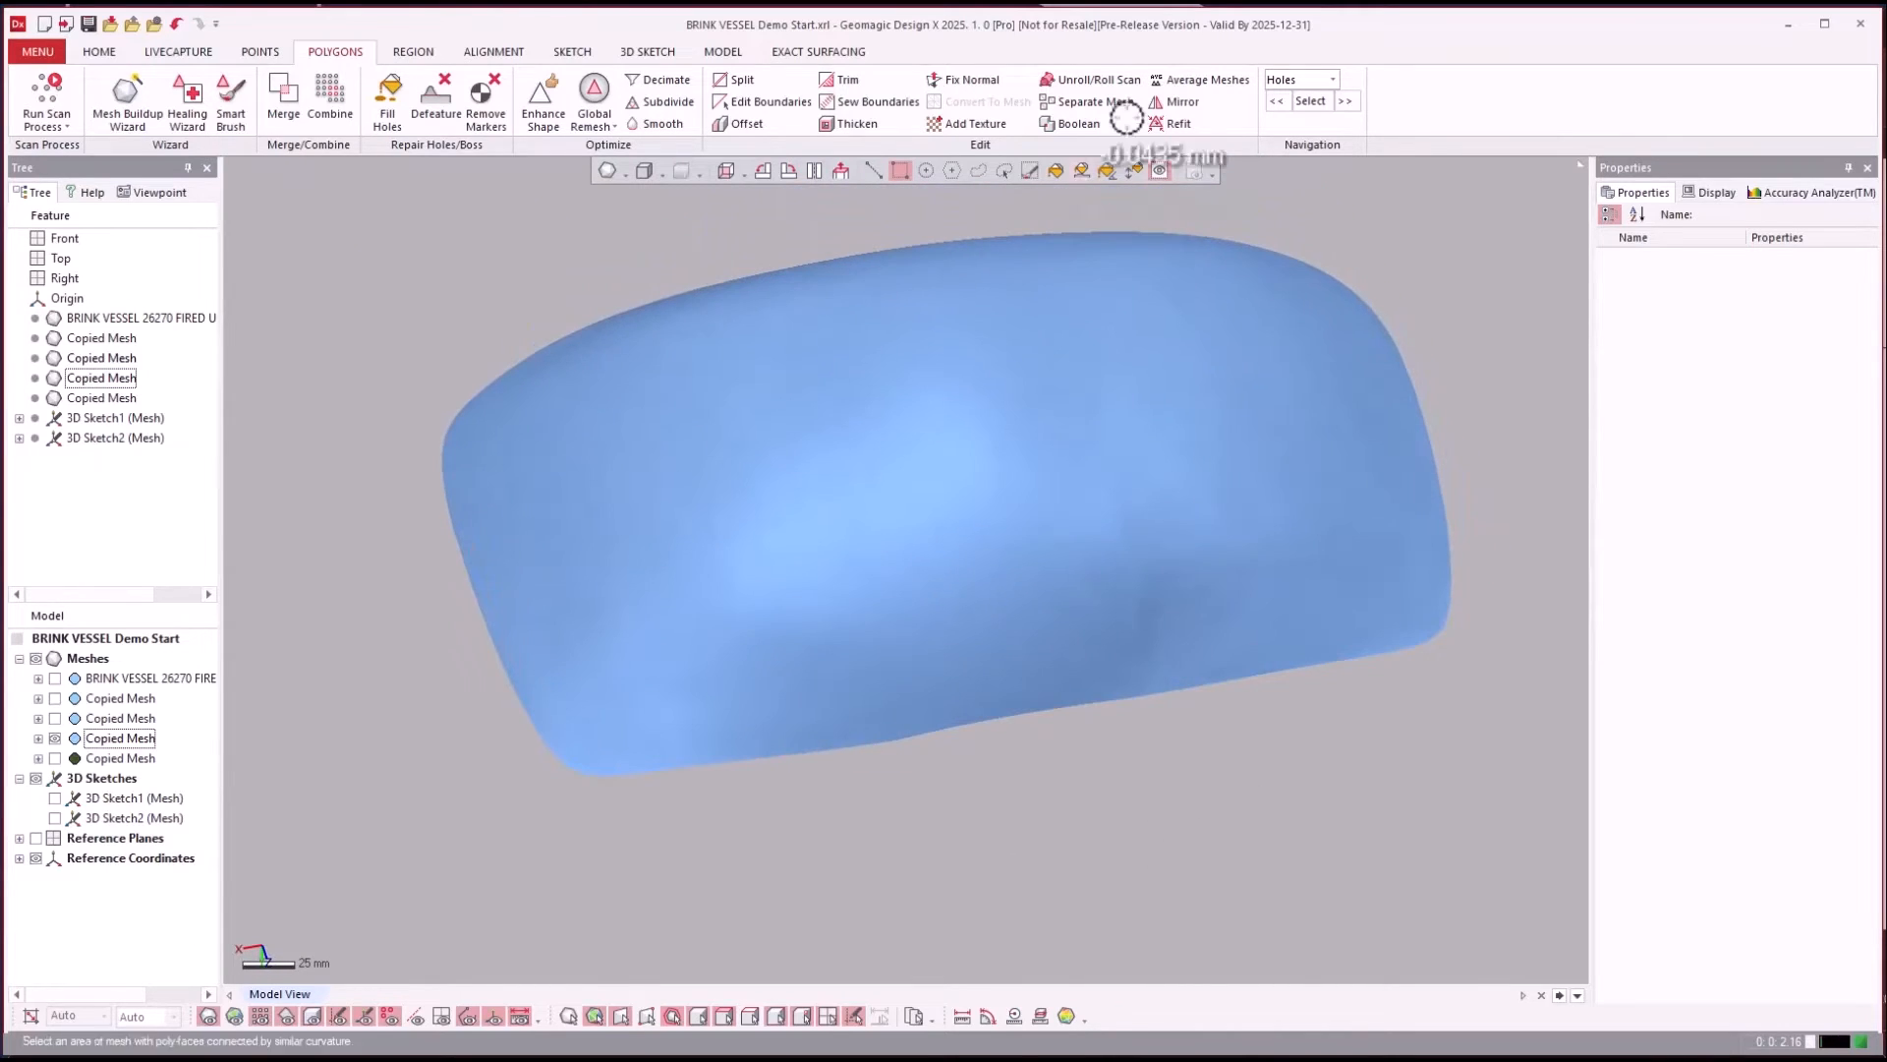
Select all connected poly-faces of the copied mesh and insert them as one region, then restore rectangle selection.
click(1058, 170)
click(1023, 426)
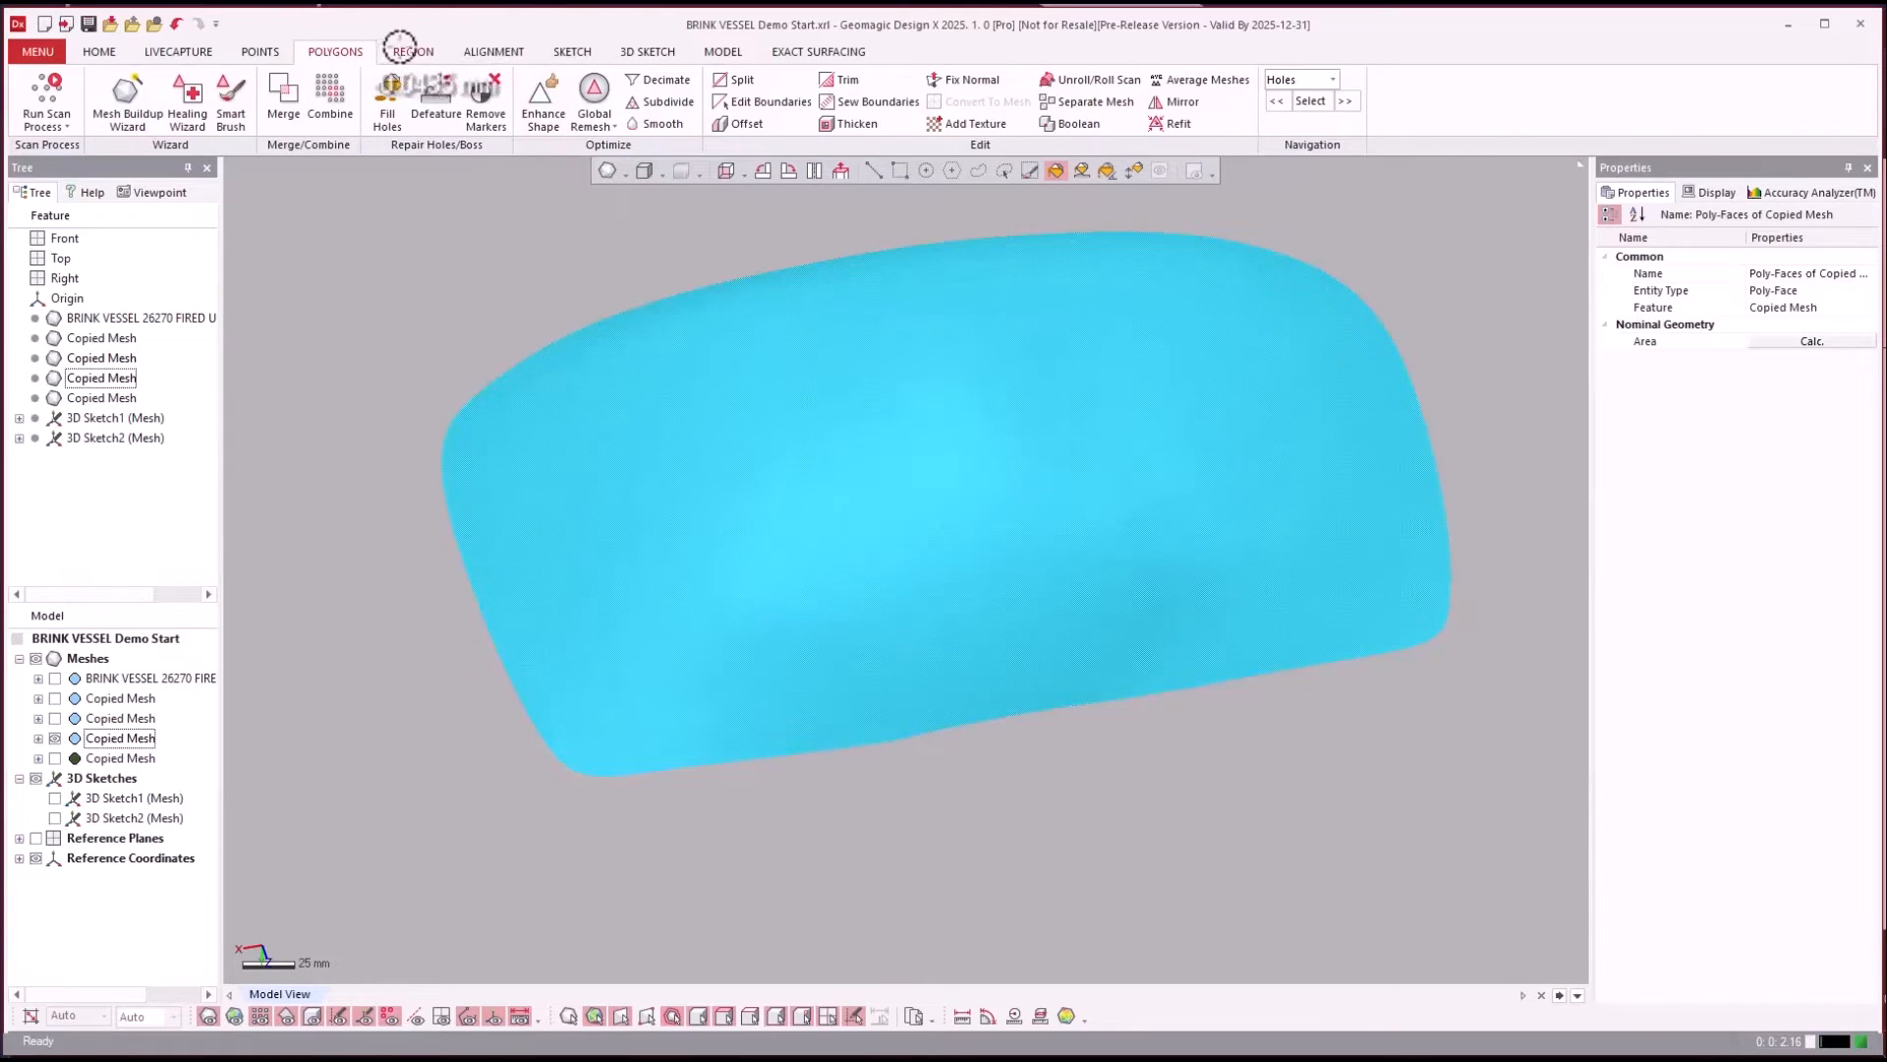
click(398, 51)
click(241, 93)
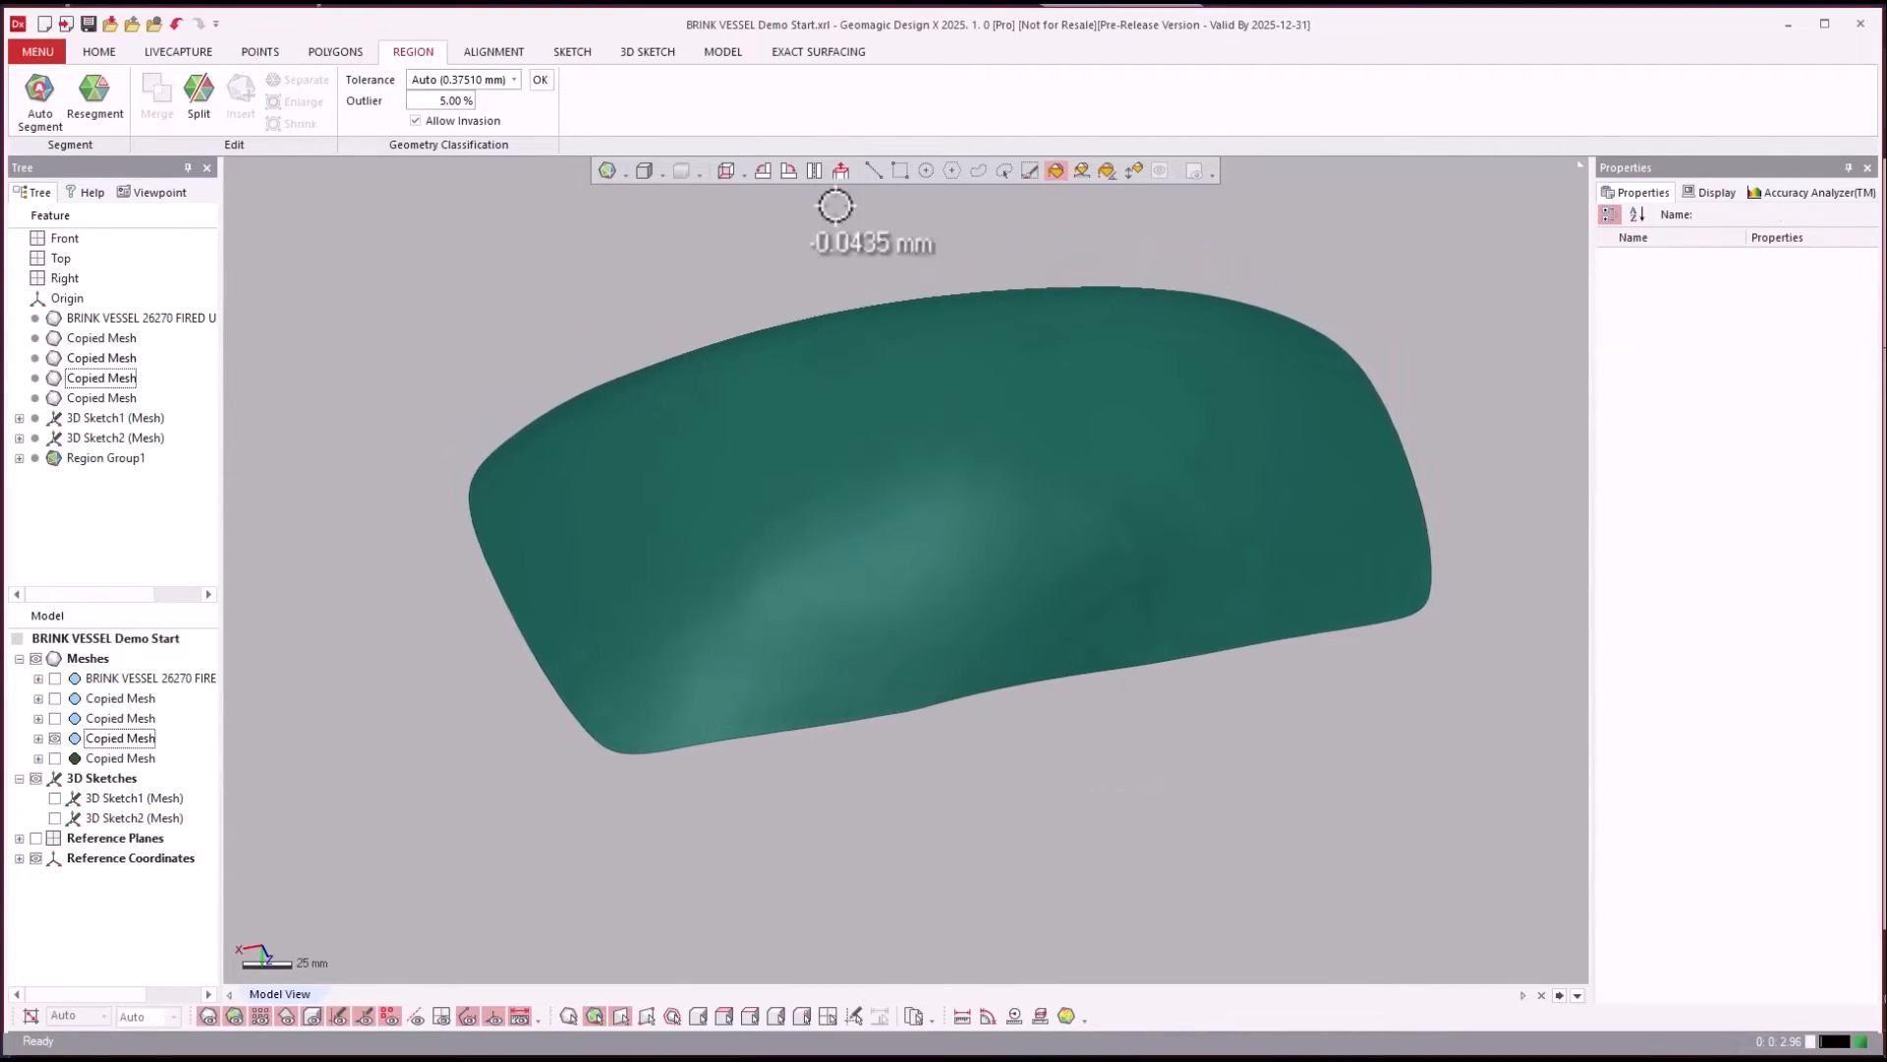
click(896, 170)
click(832, 370)
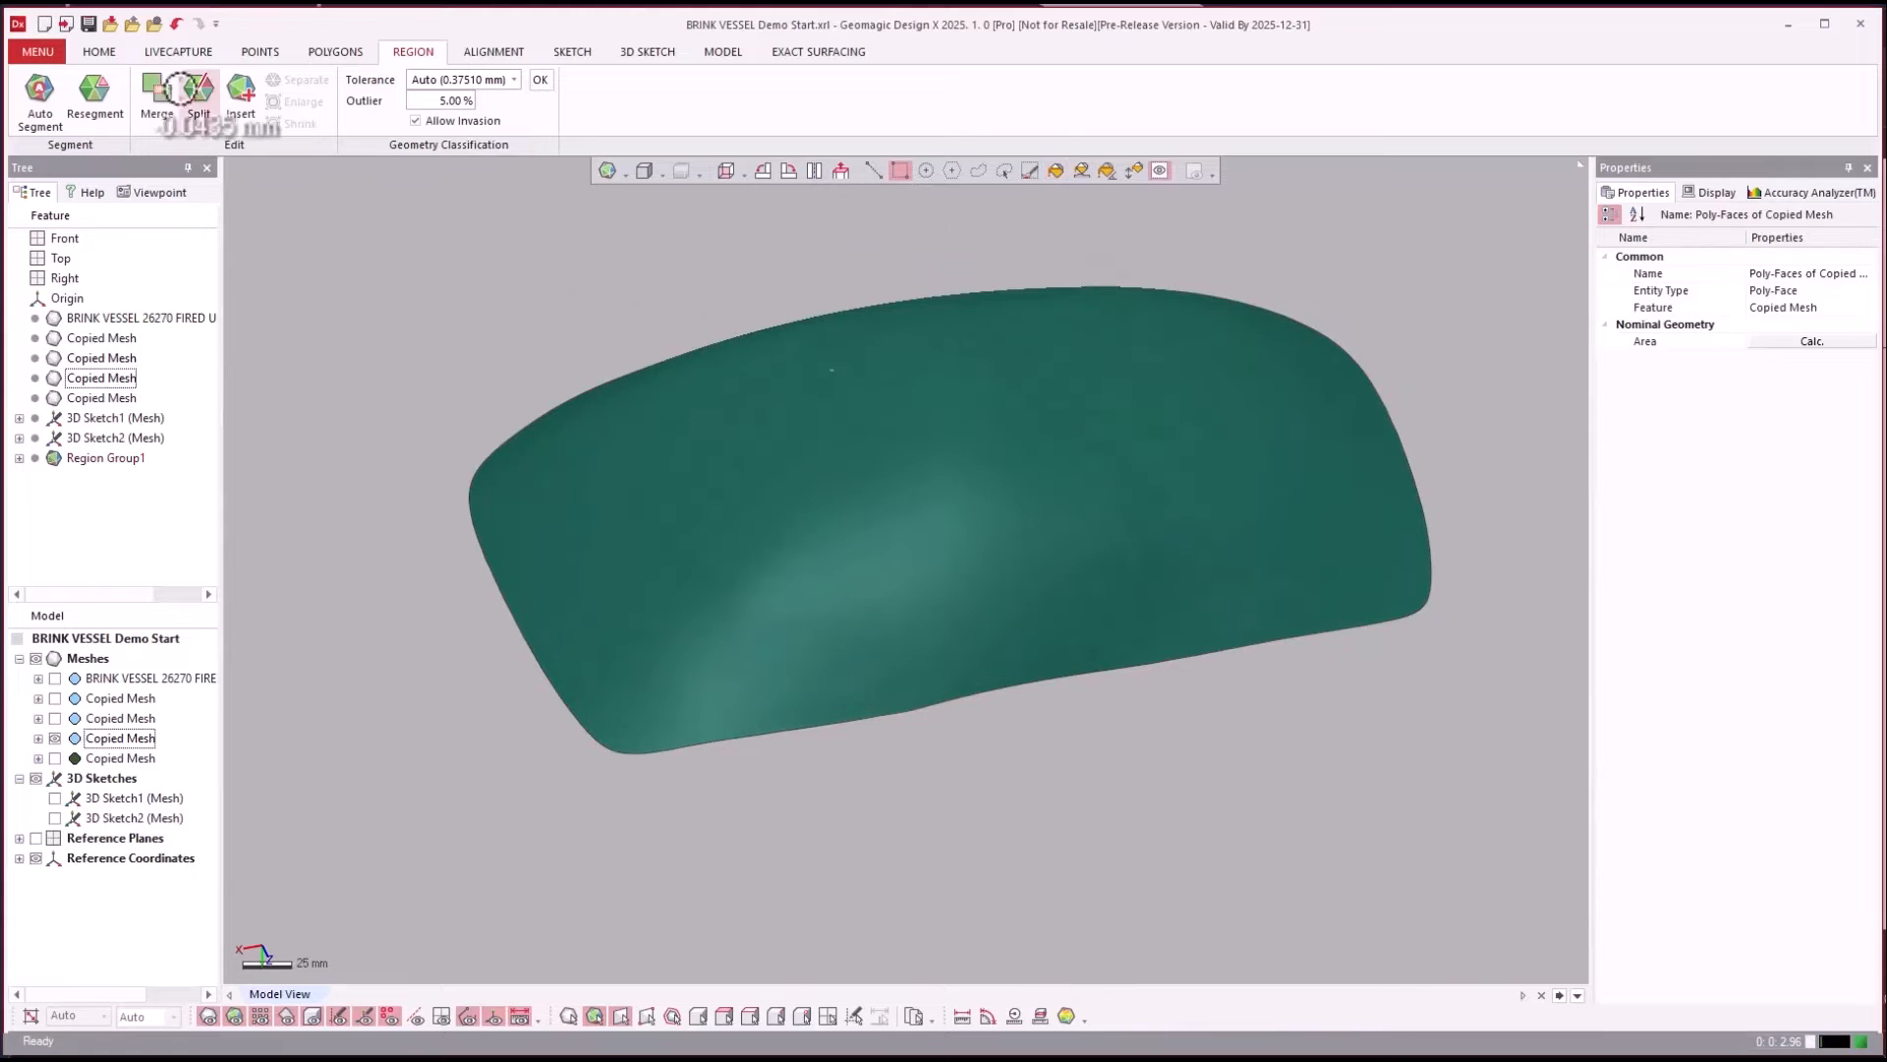
Compute a Mesh Fit surface on the freeform region with 20 by 20 control points and Curvature extension.
click(100, 49)
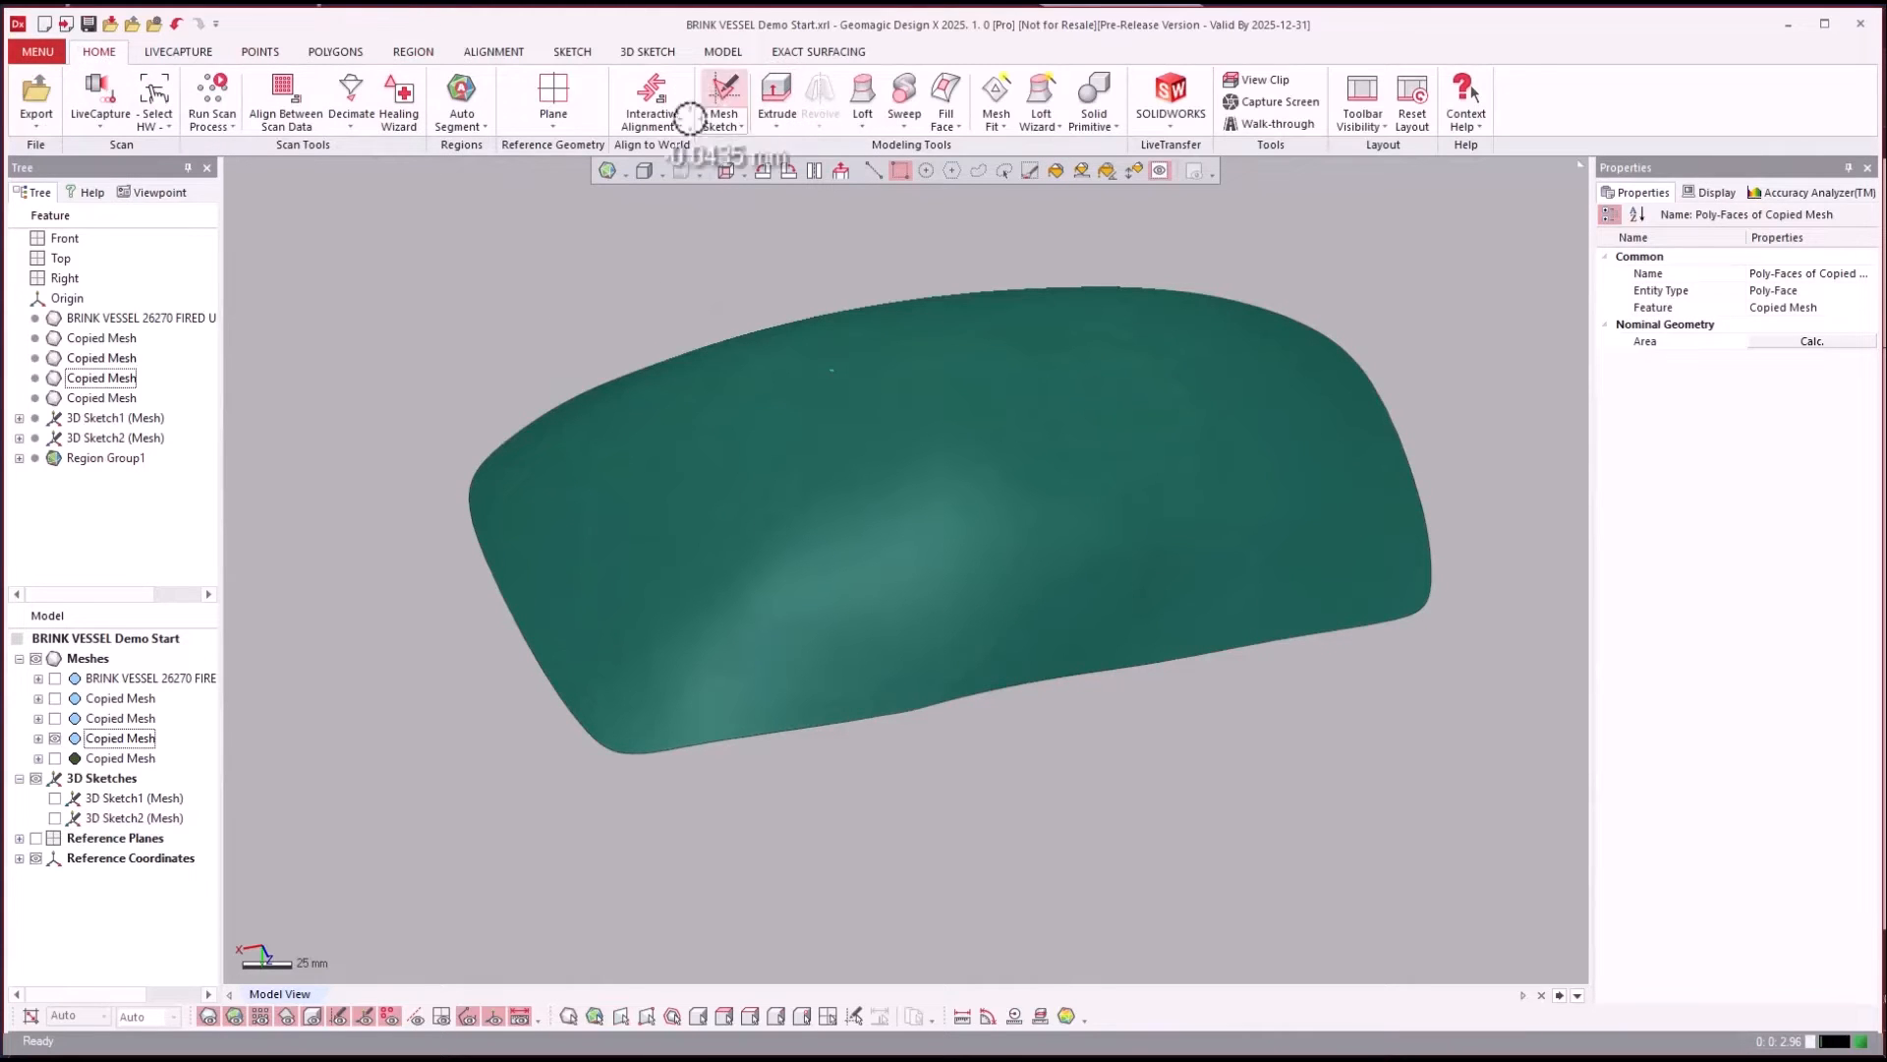
click(928, 577)
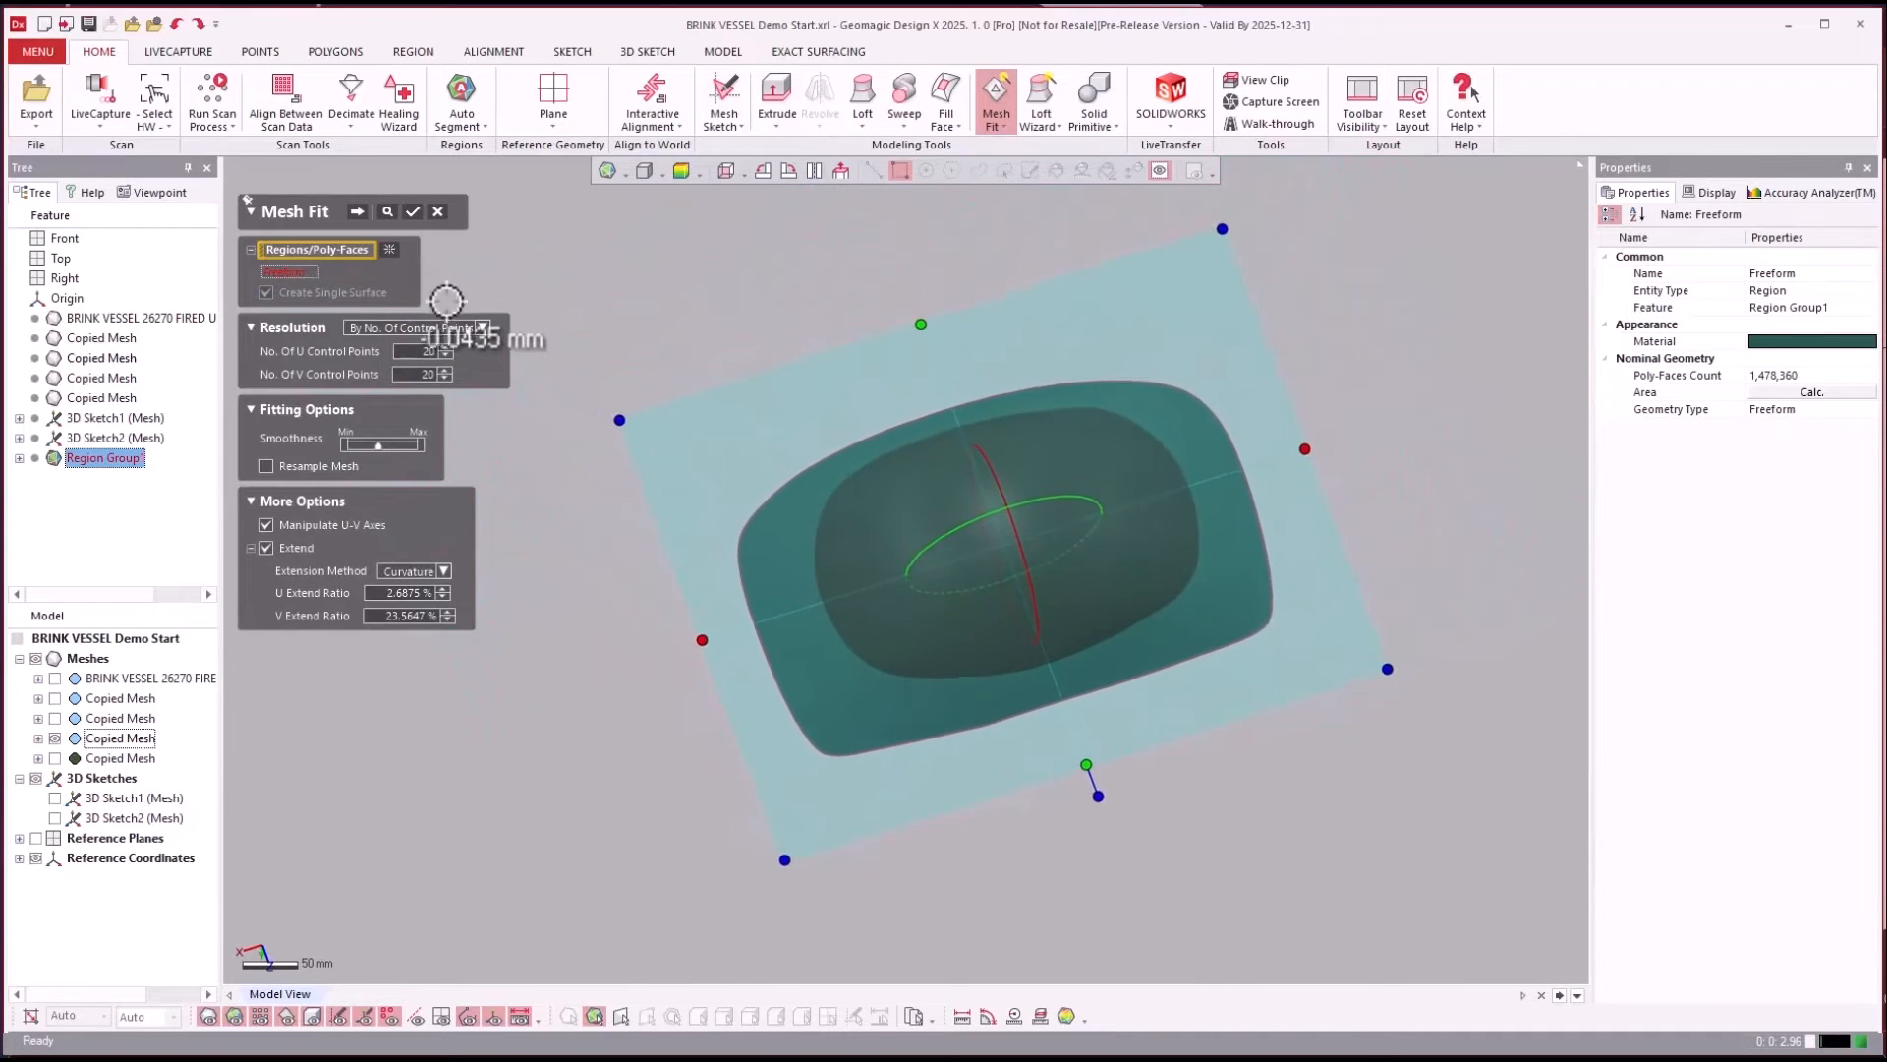
click(357, 210)
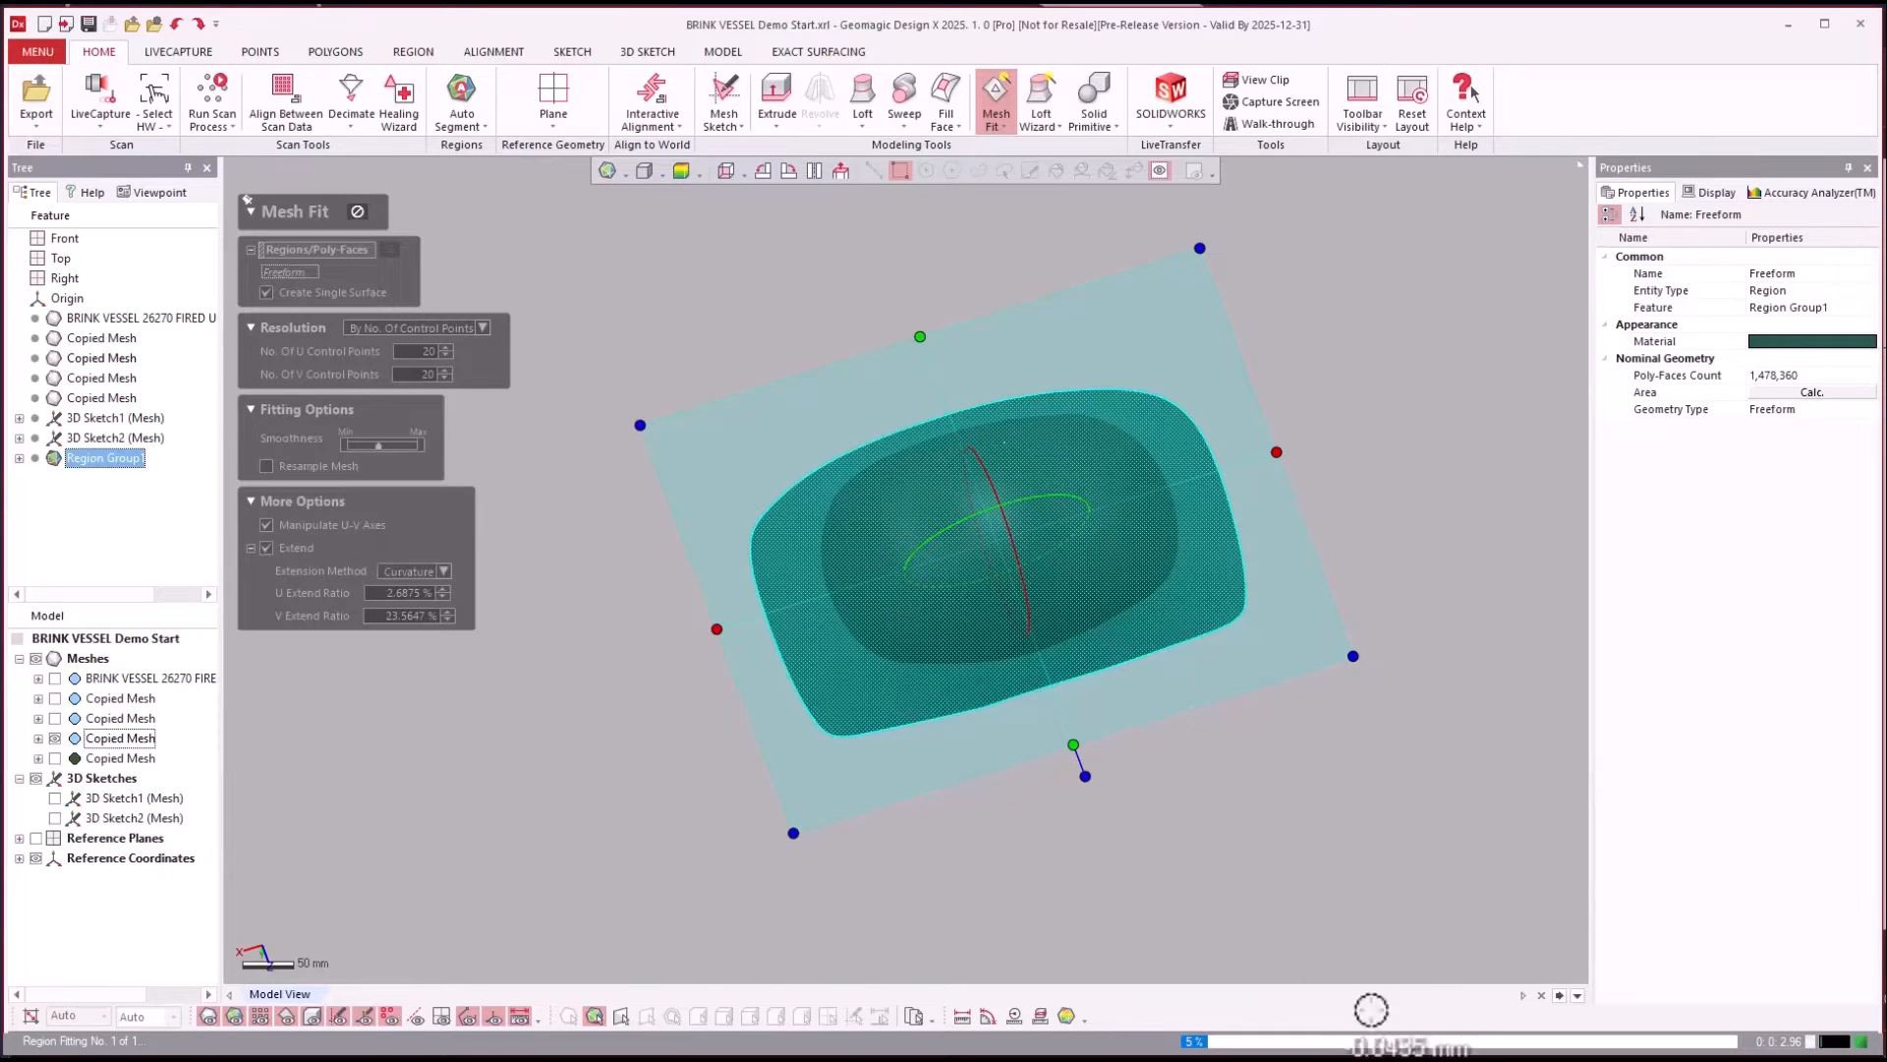
Check the fitted surface with the Deviation for Body color map and accept the Mesh Fit.
click(1774, 191)
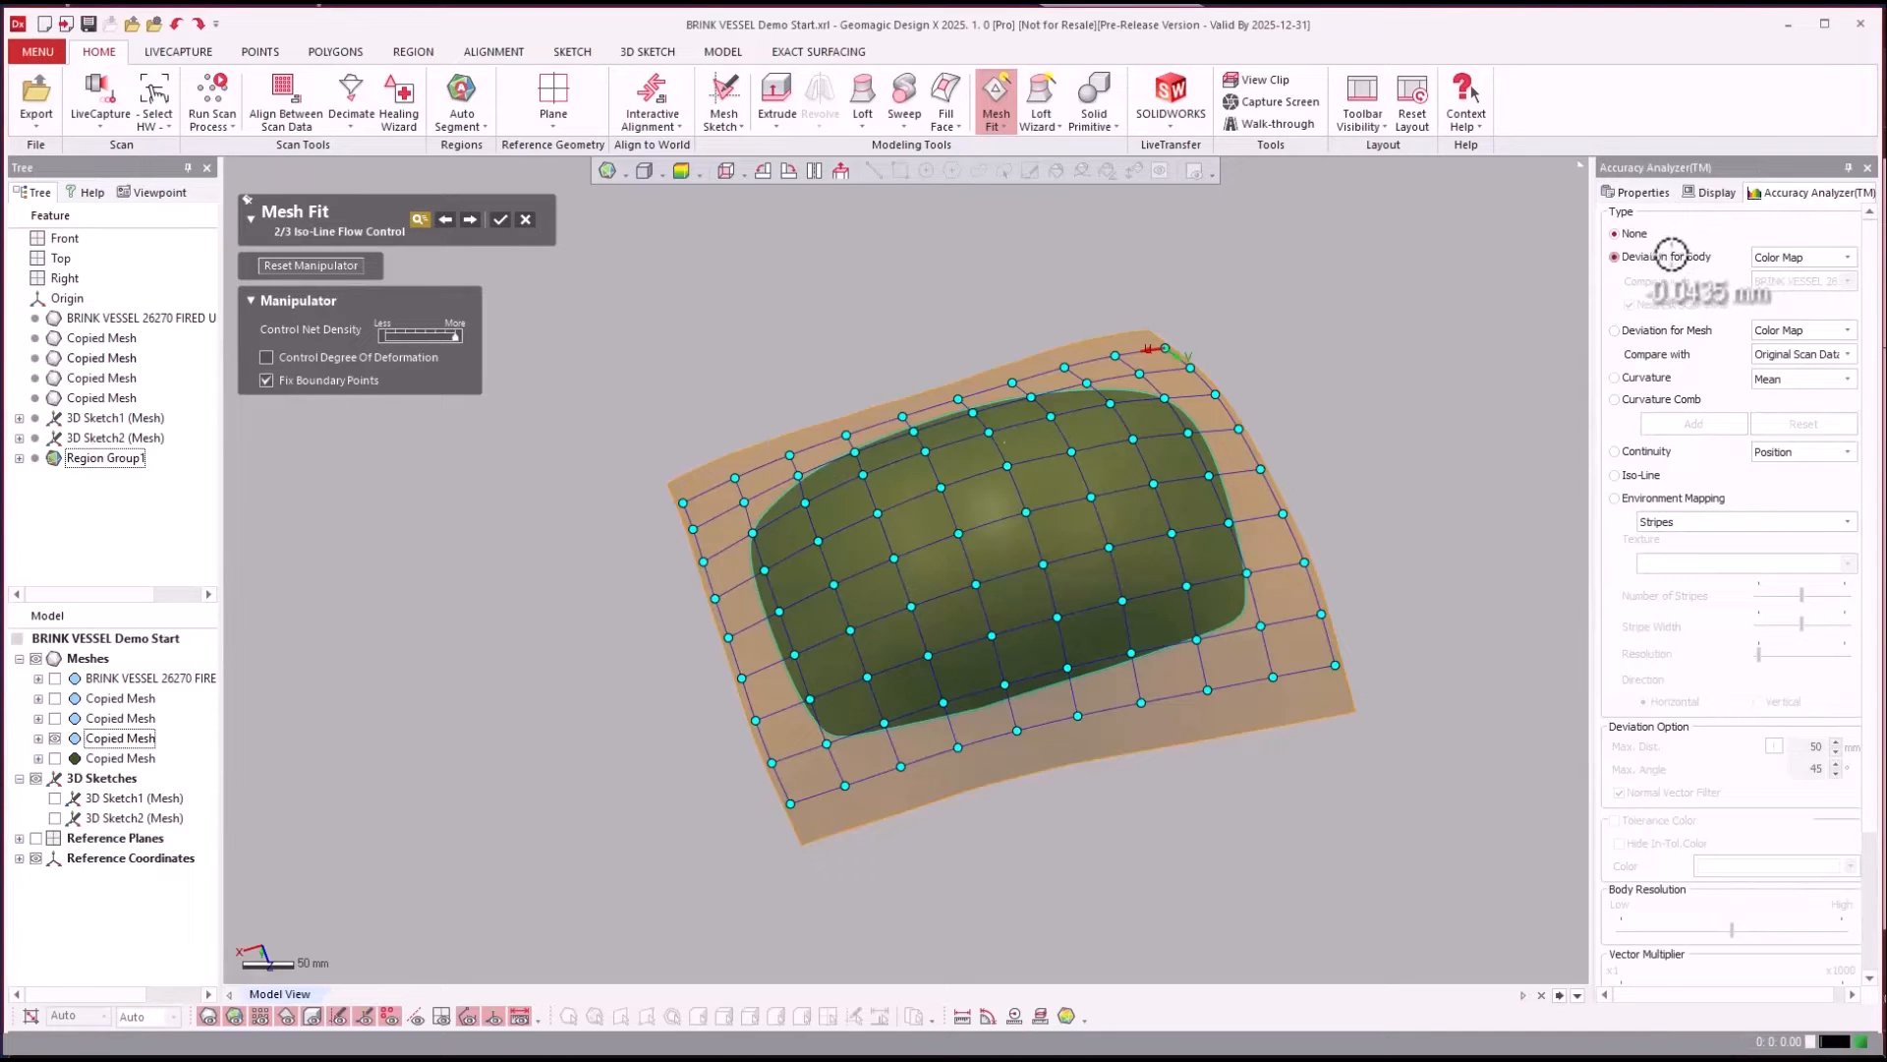
right_drag(1428, 361, 867, 498)
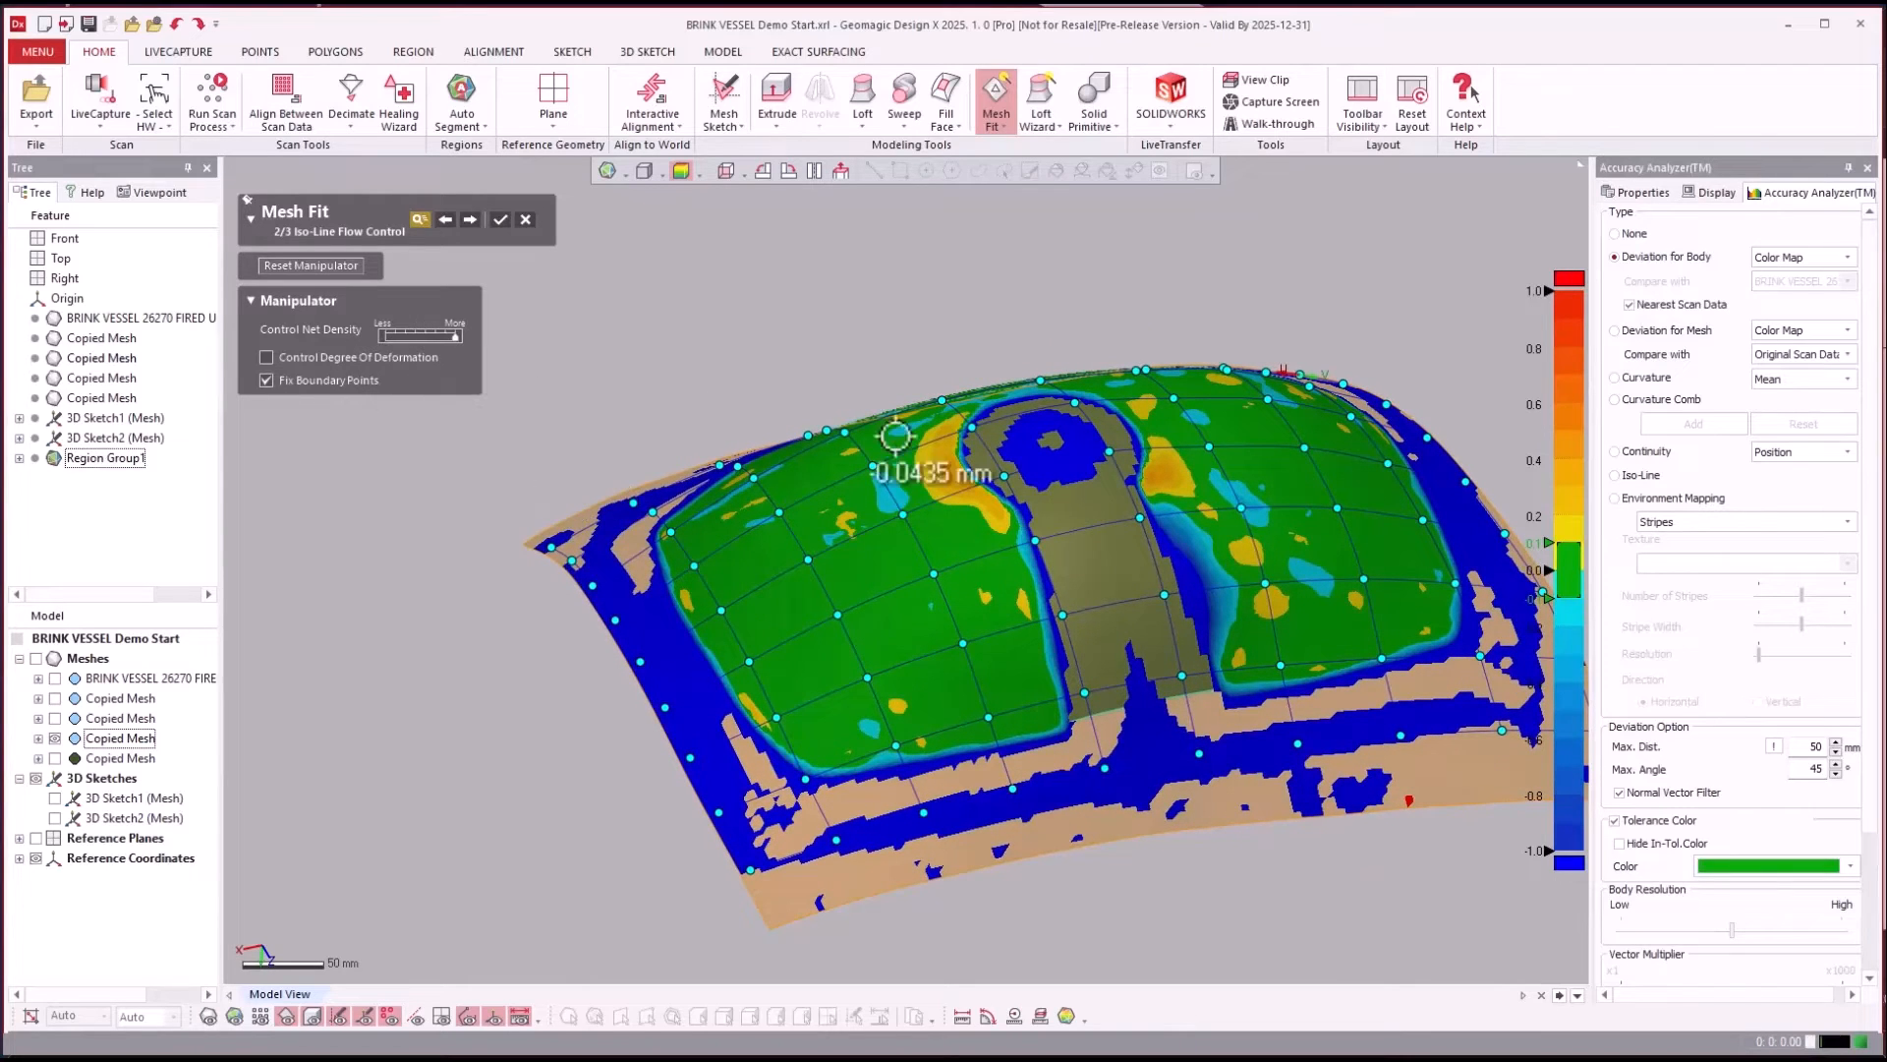
right_drag(830, 588, 1170, 462)
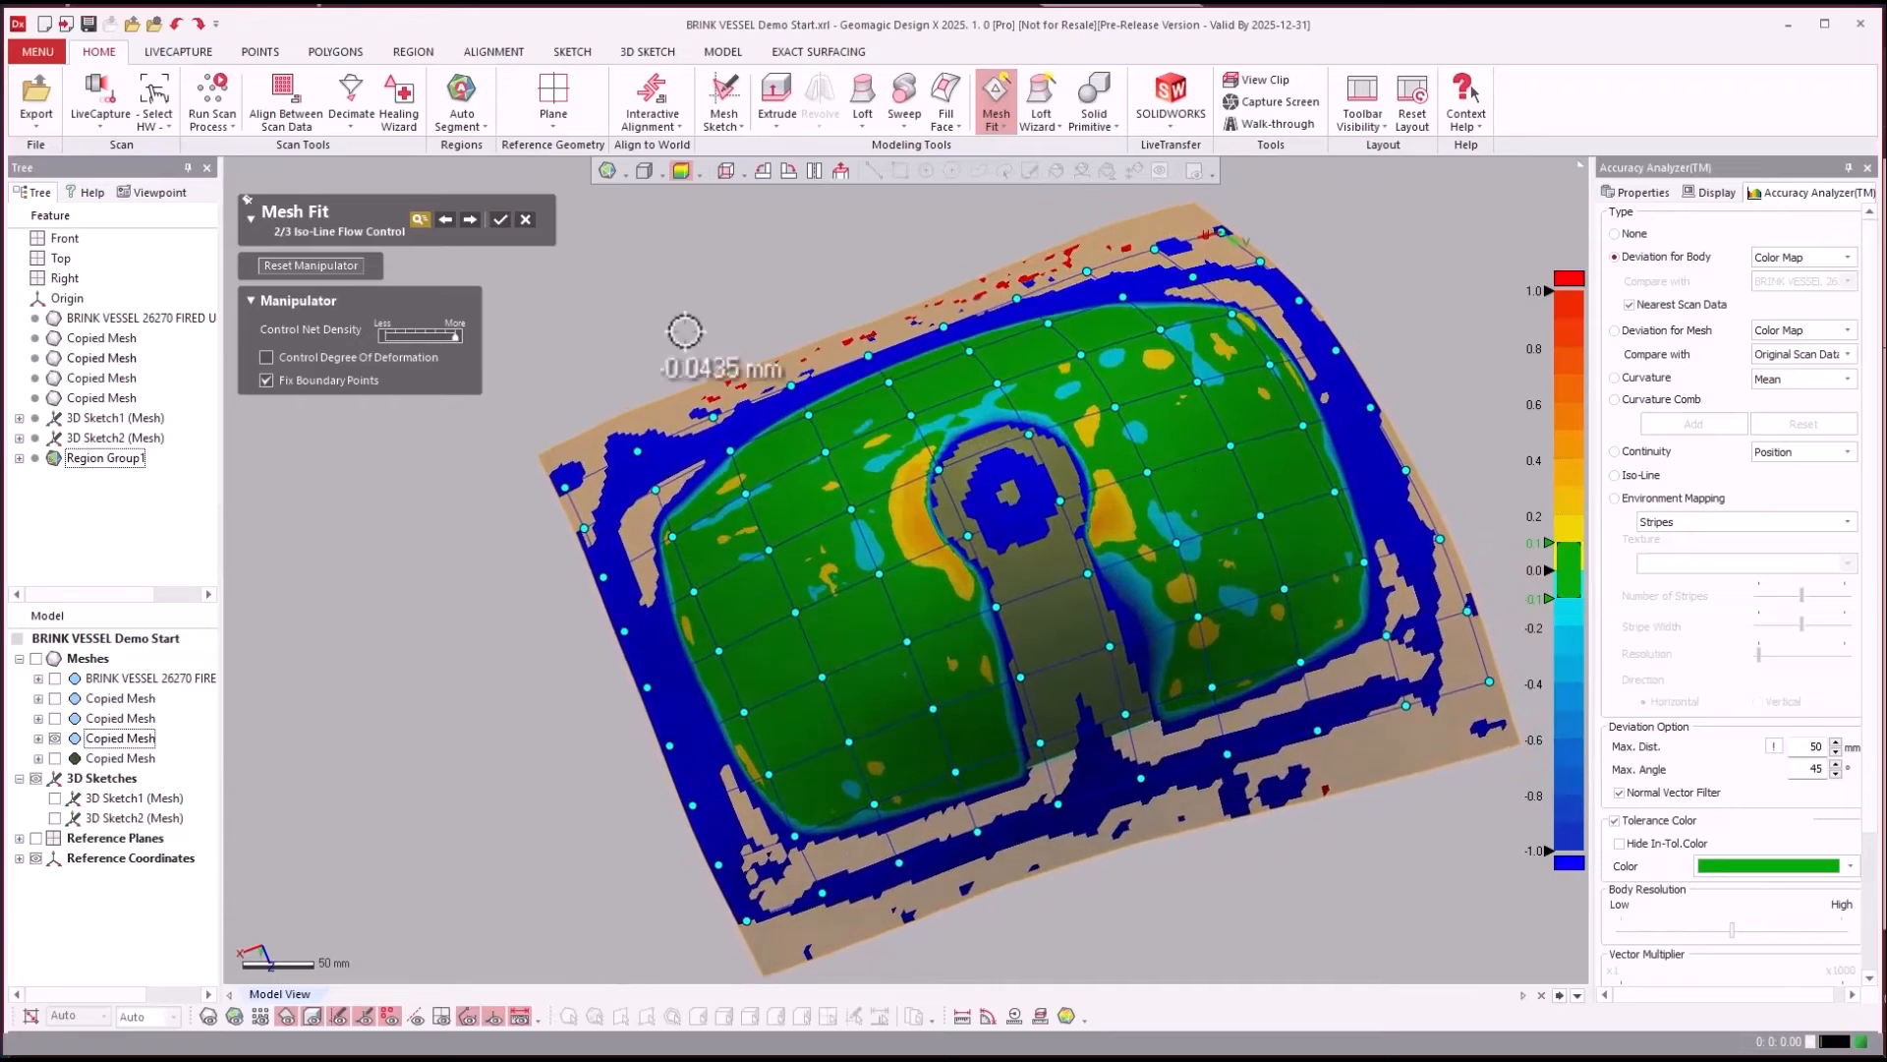
click(492, 217)
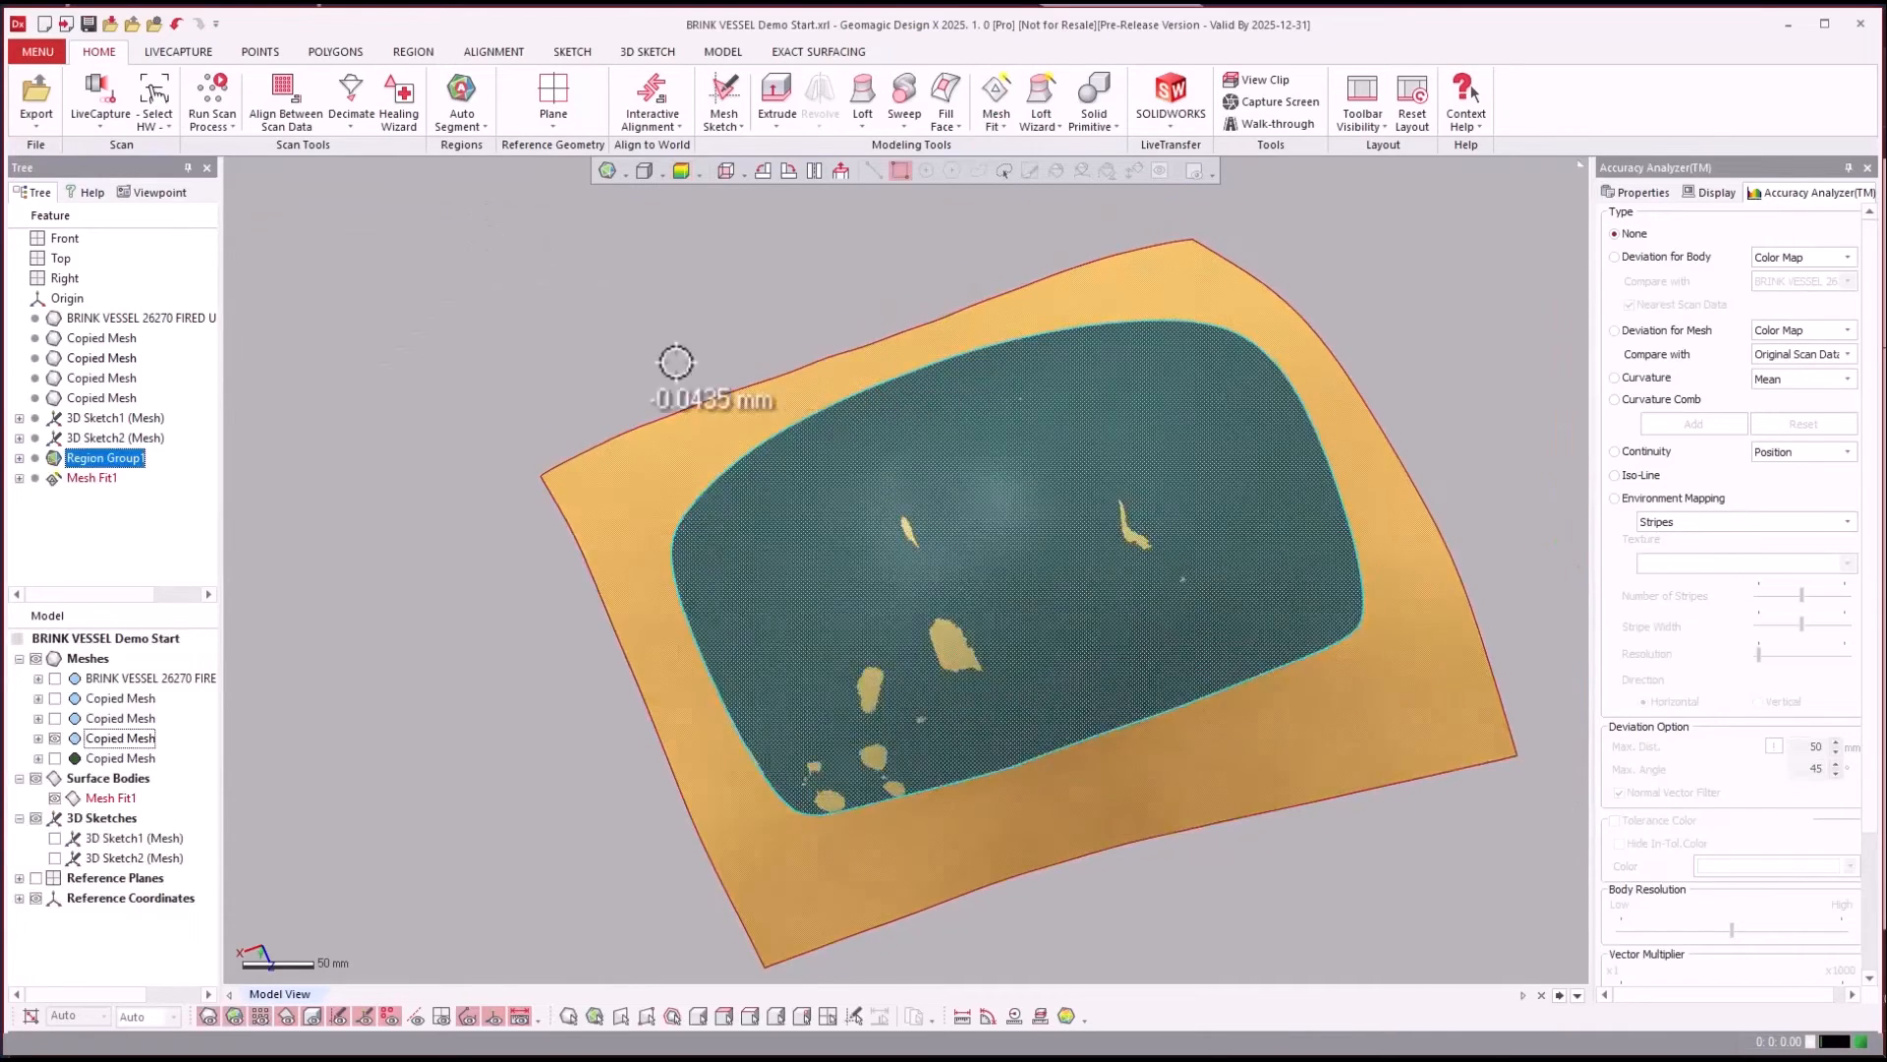
Show the original BRINK VESSEL scan mesh and compare it with the fitted surface from several angles.
right_drag(531, 675, 975, 623)
click(1357, 598)
right_drag(1357, 599, 1066, 860)
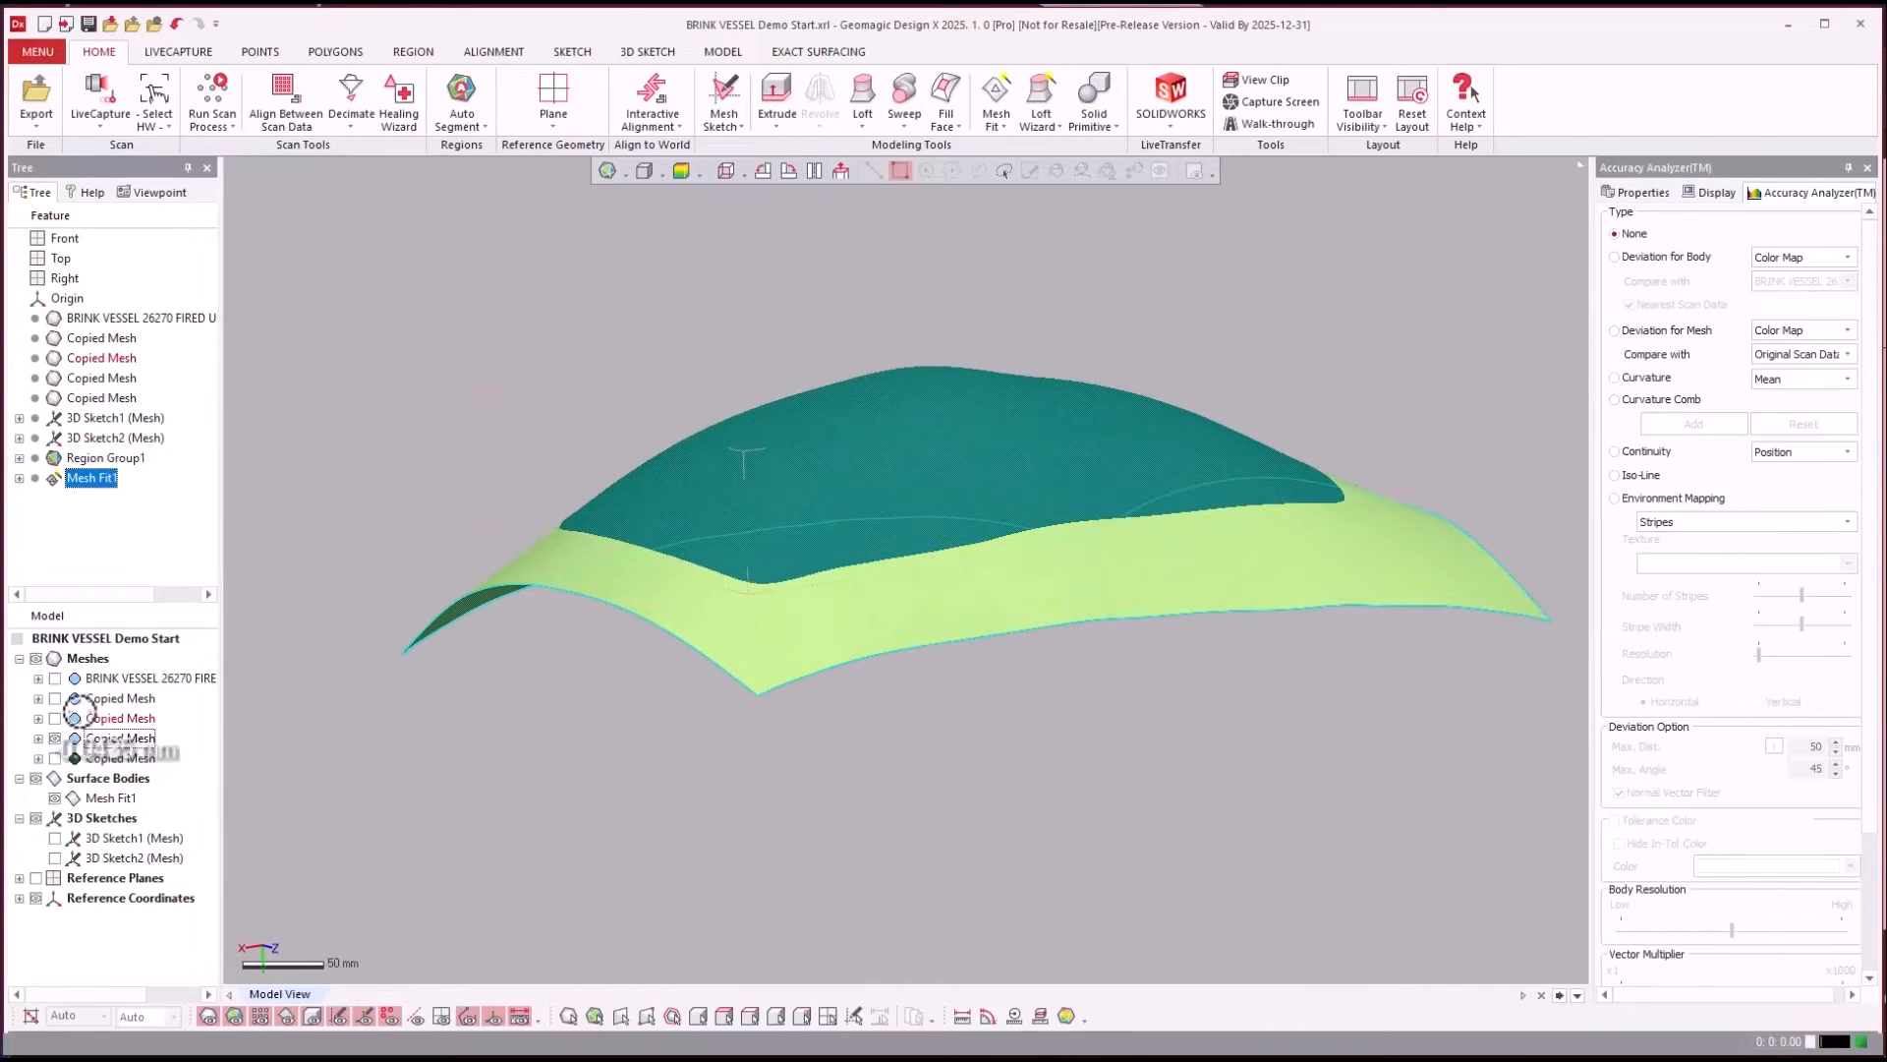
click(57, 678)
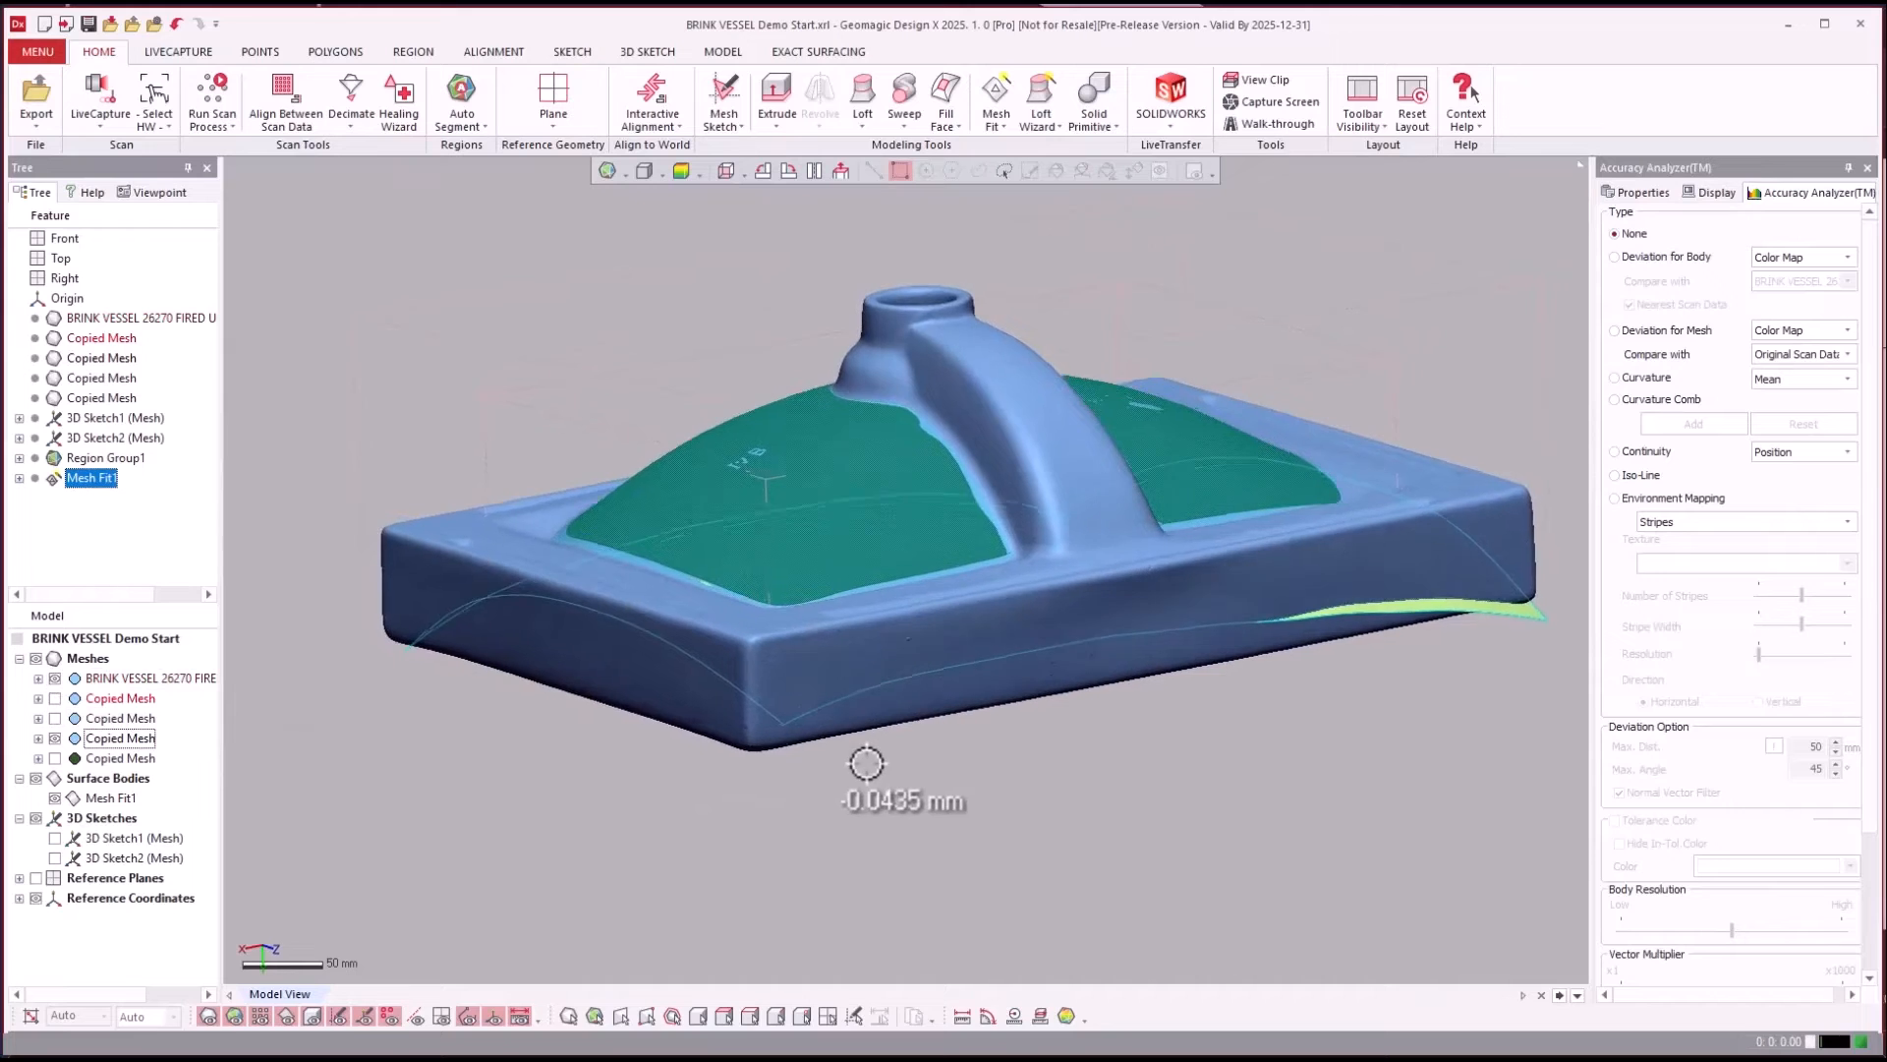
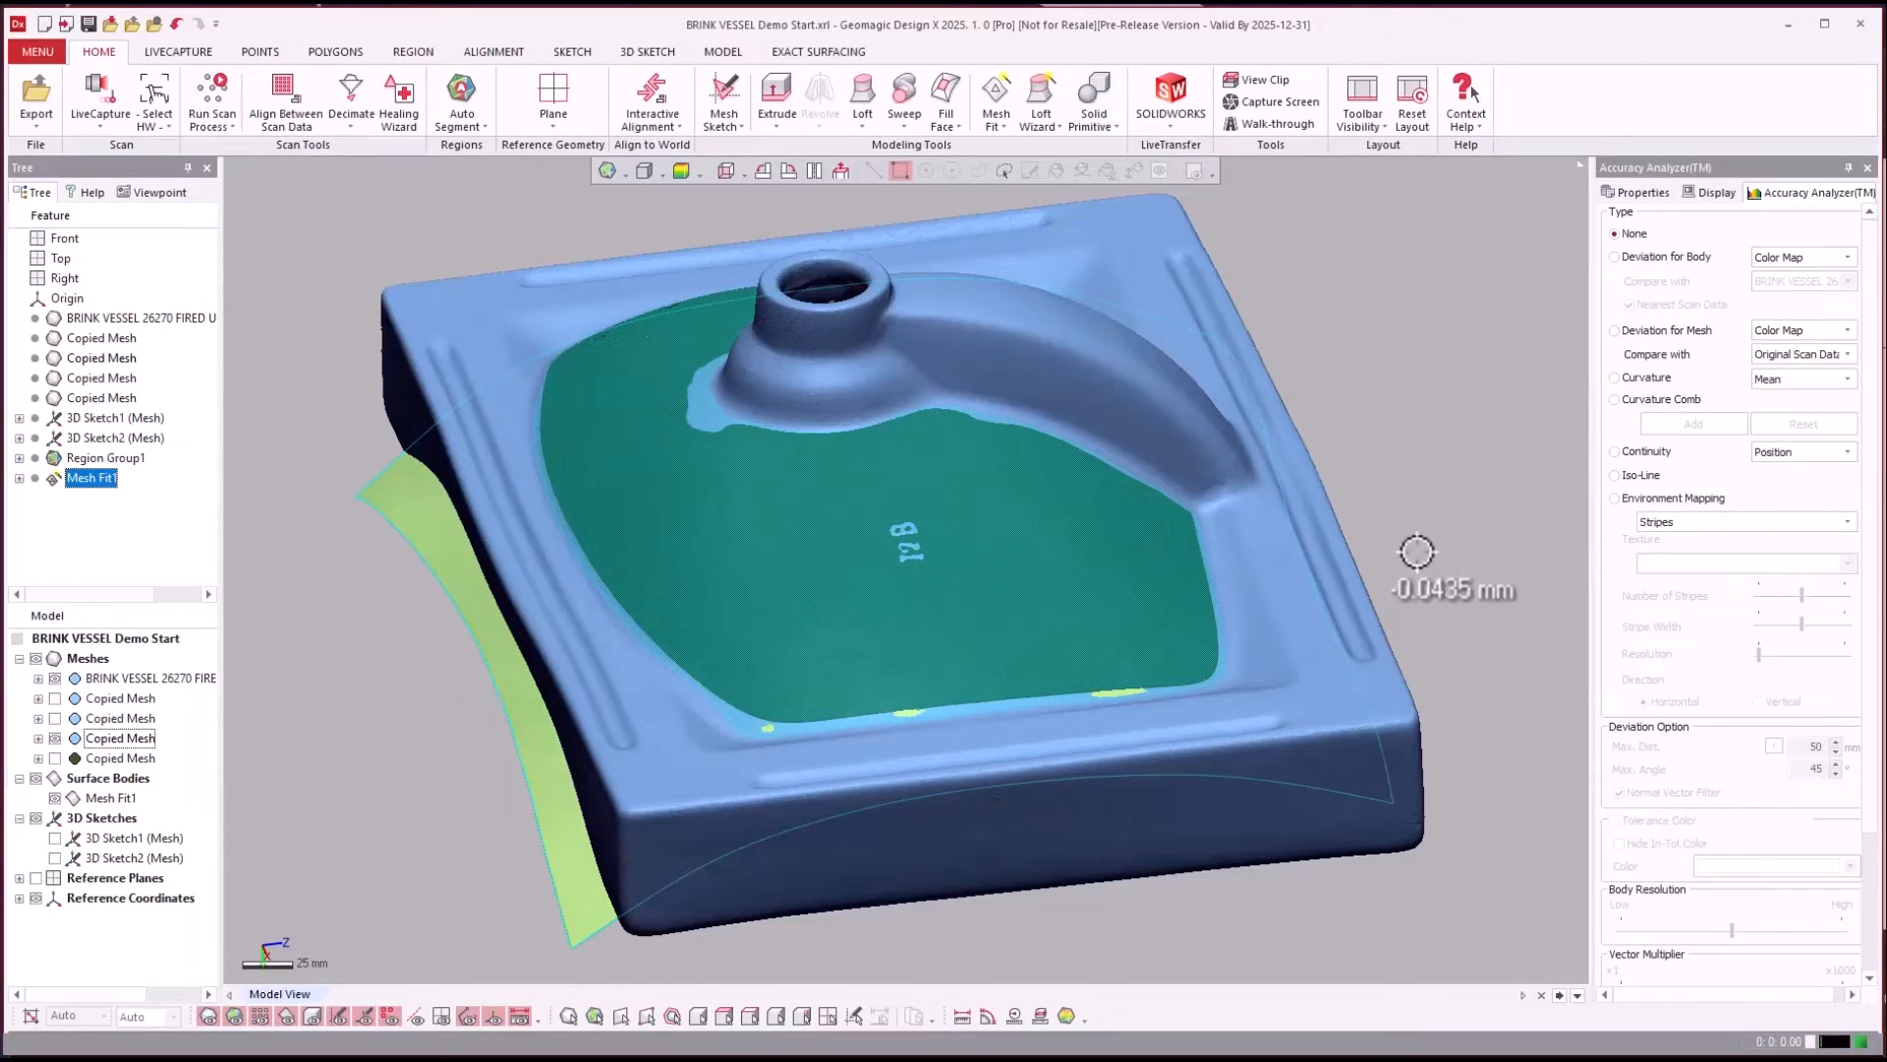
click(1465, 503)
right_drag(1443, 502, 1342, 728)
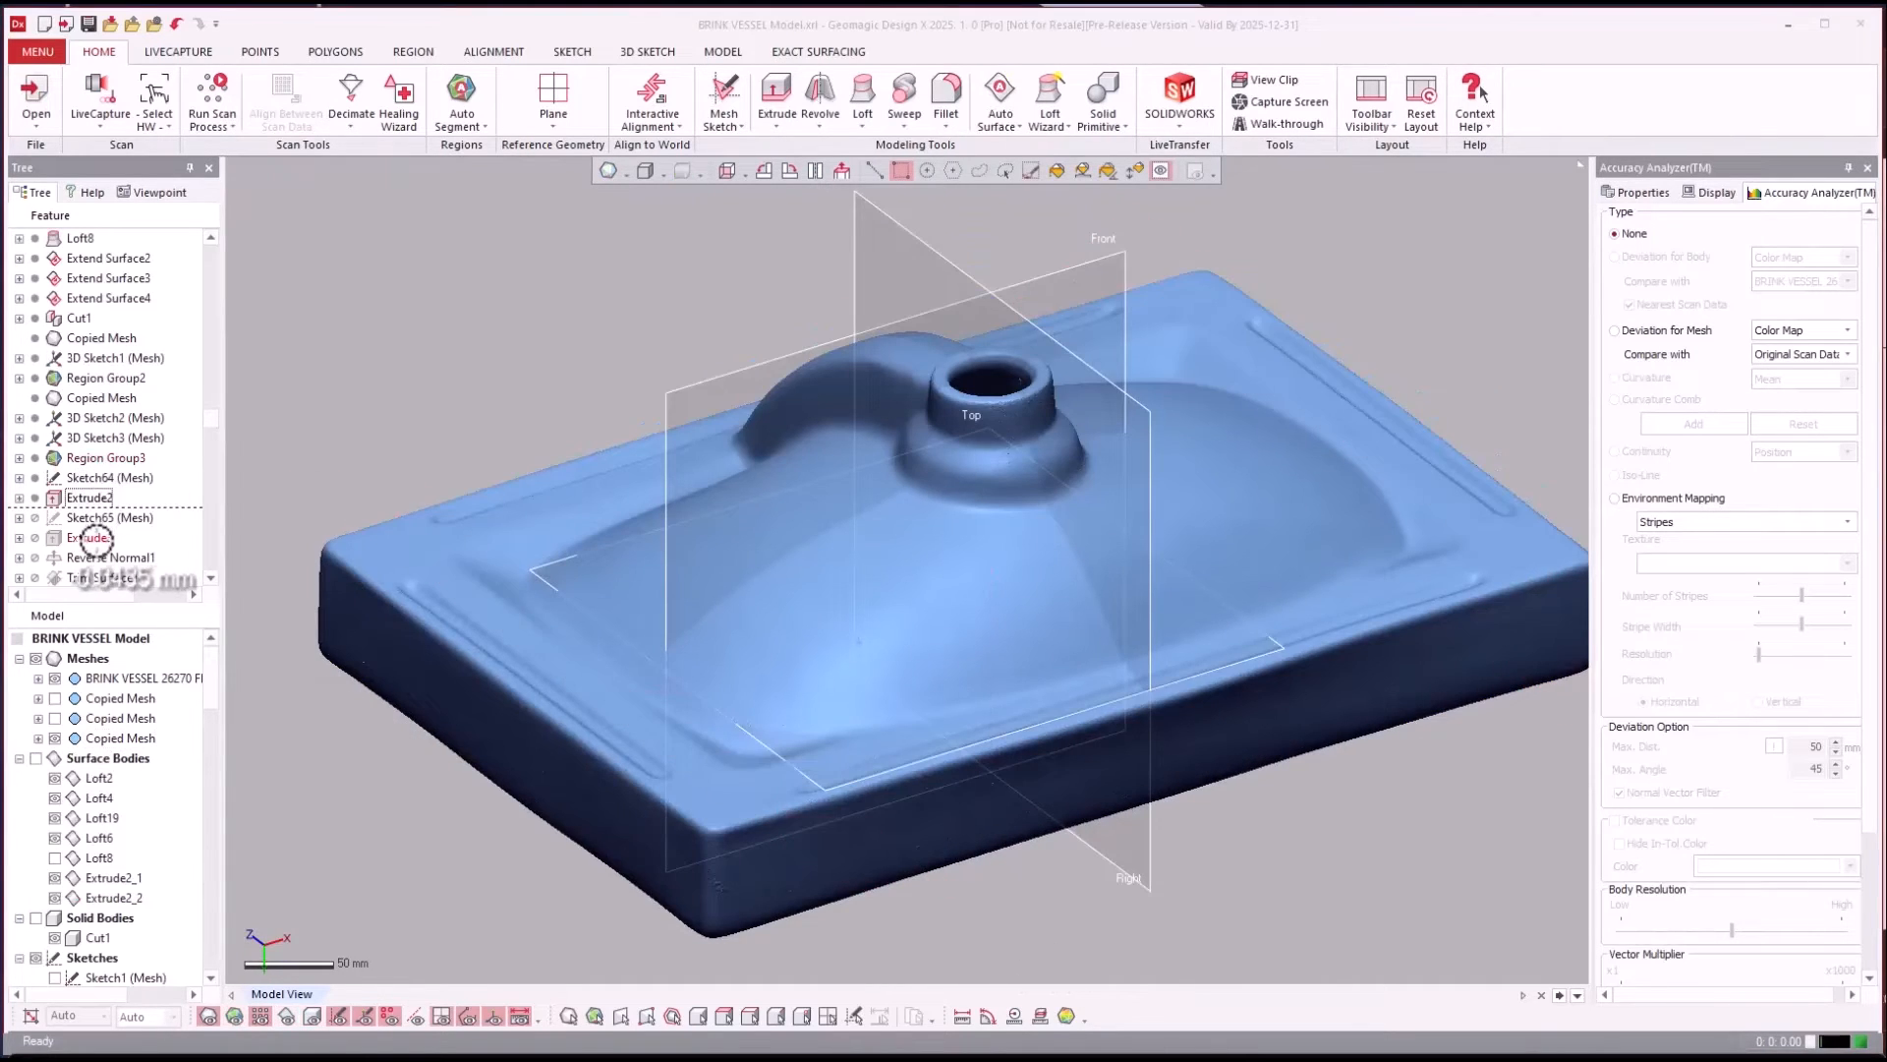
Roll the feature history of the BRINK VESSEL Model forward to Extrude3.
click(90, 538)
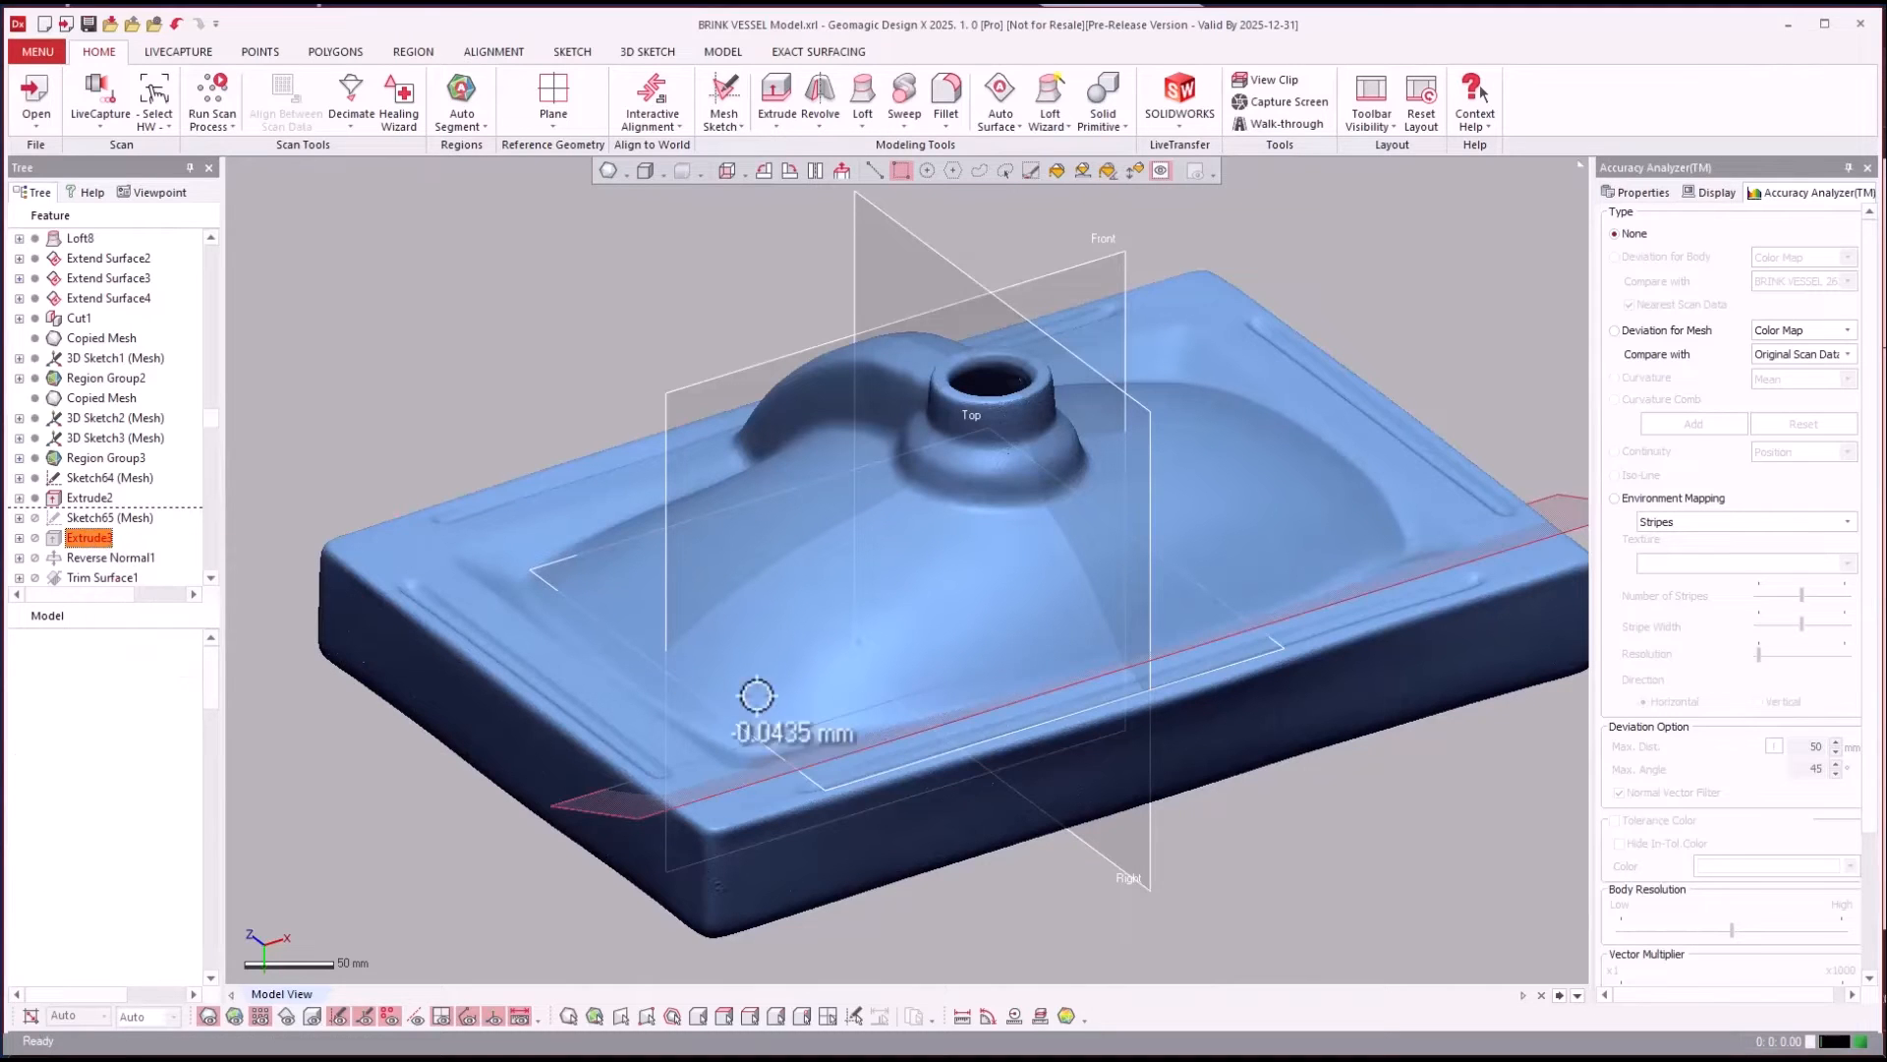
click(1423, 892)
right_drag(1423, 891, 770, 686)
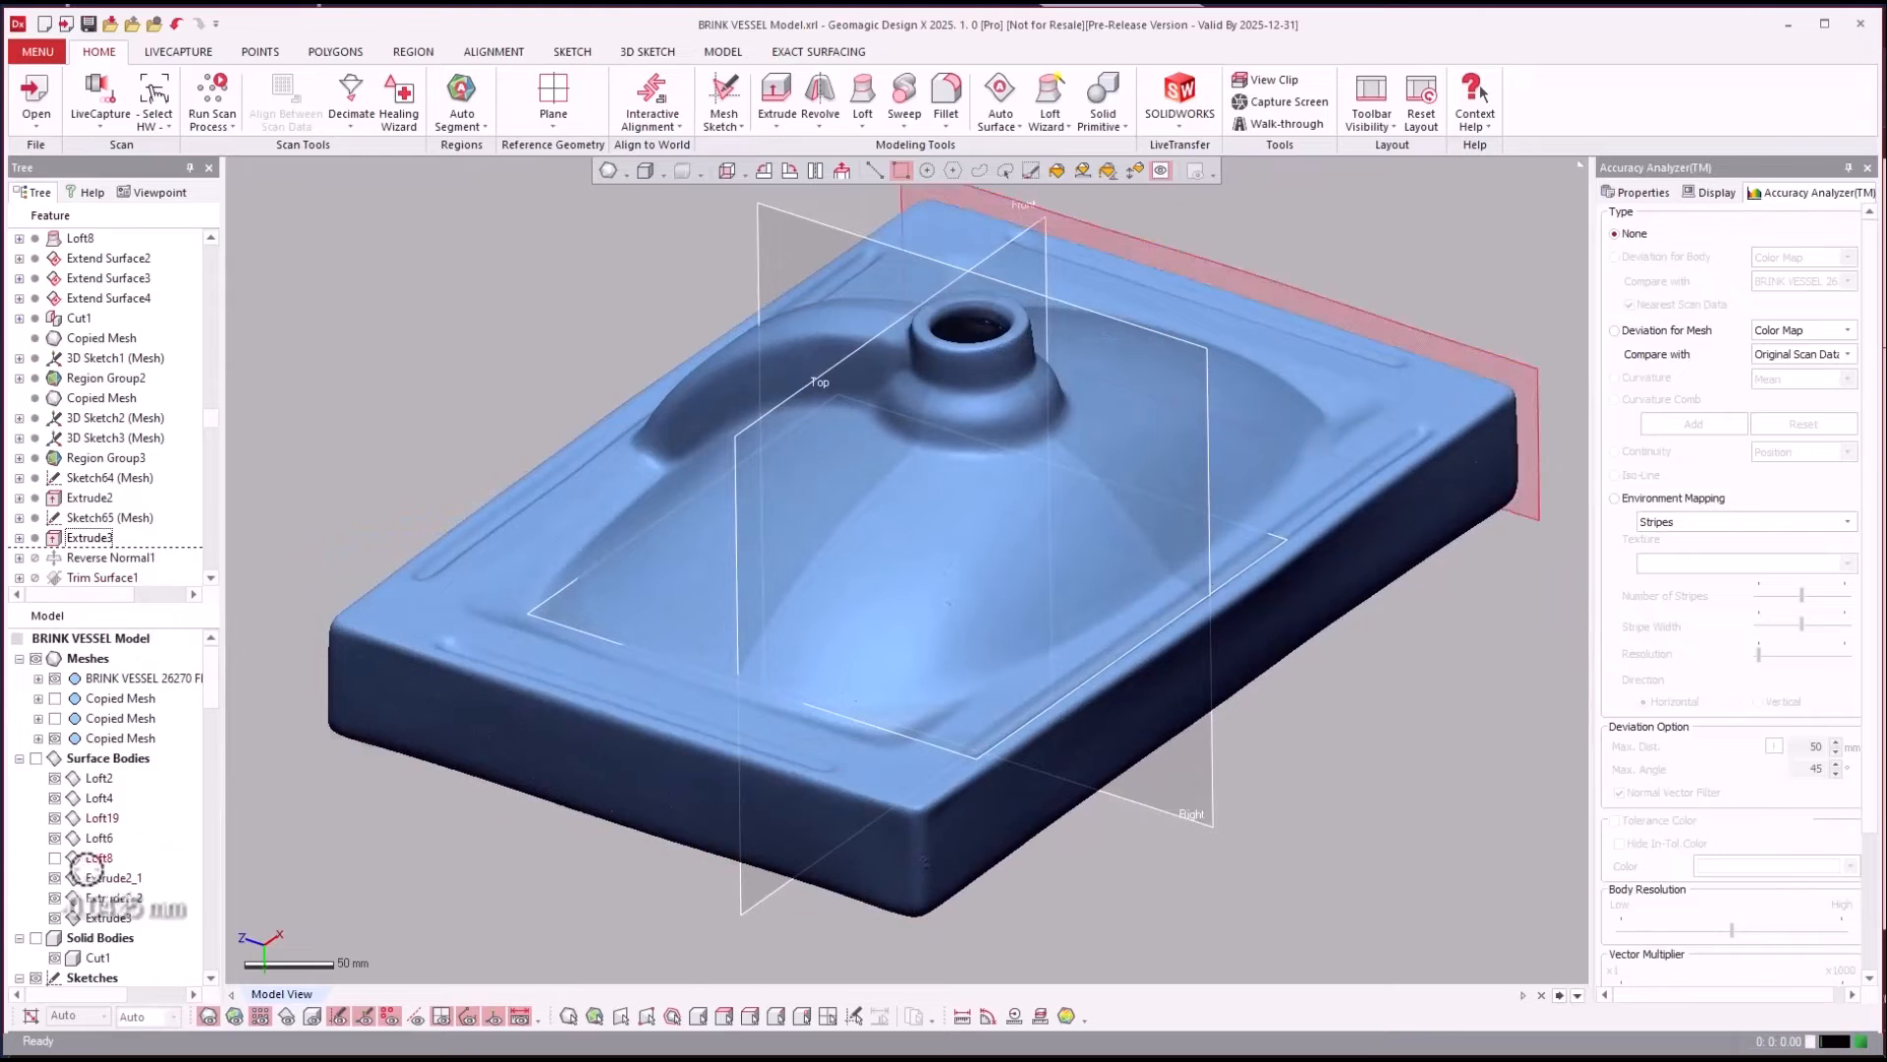
Show the surface bodies with Loft2, Loft4, Loft19, Loft6 and Loft8 hidden.
click(56, 857)
click(37, 757)
right_drag(452, 845, 678, 806)
click(56, 797)
click(56, 778)
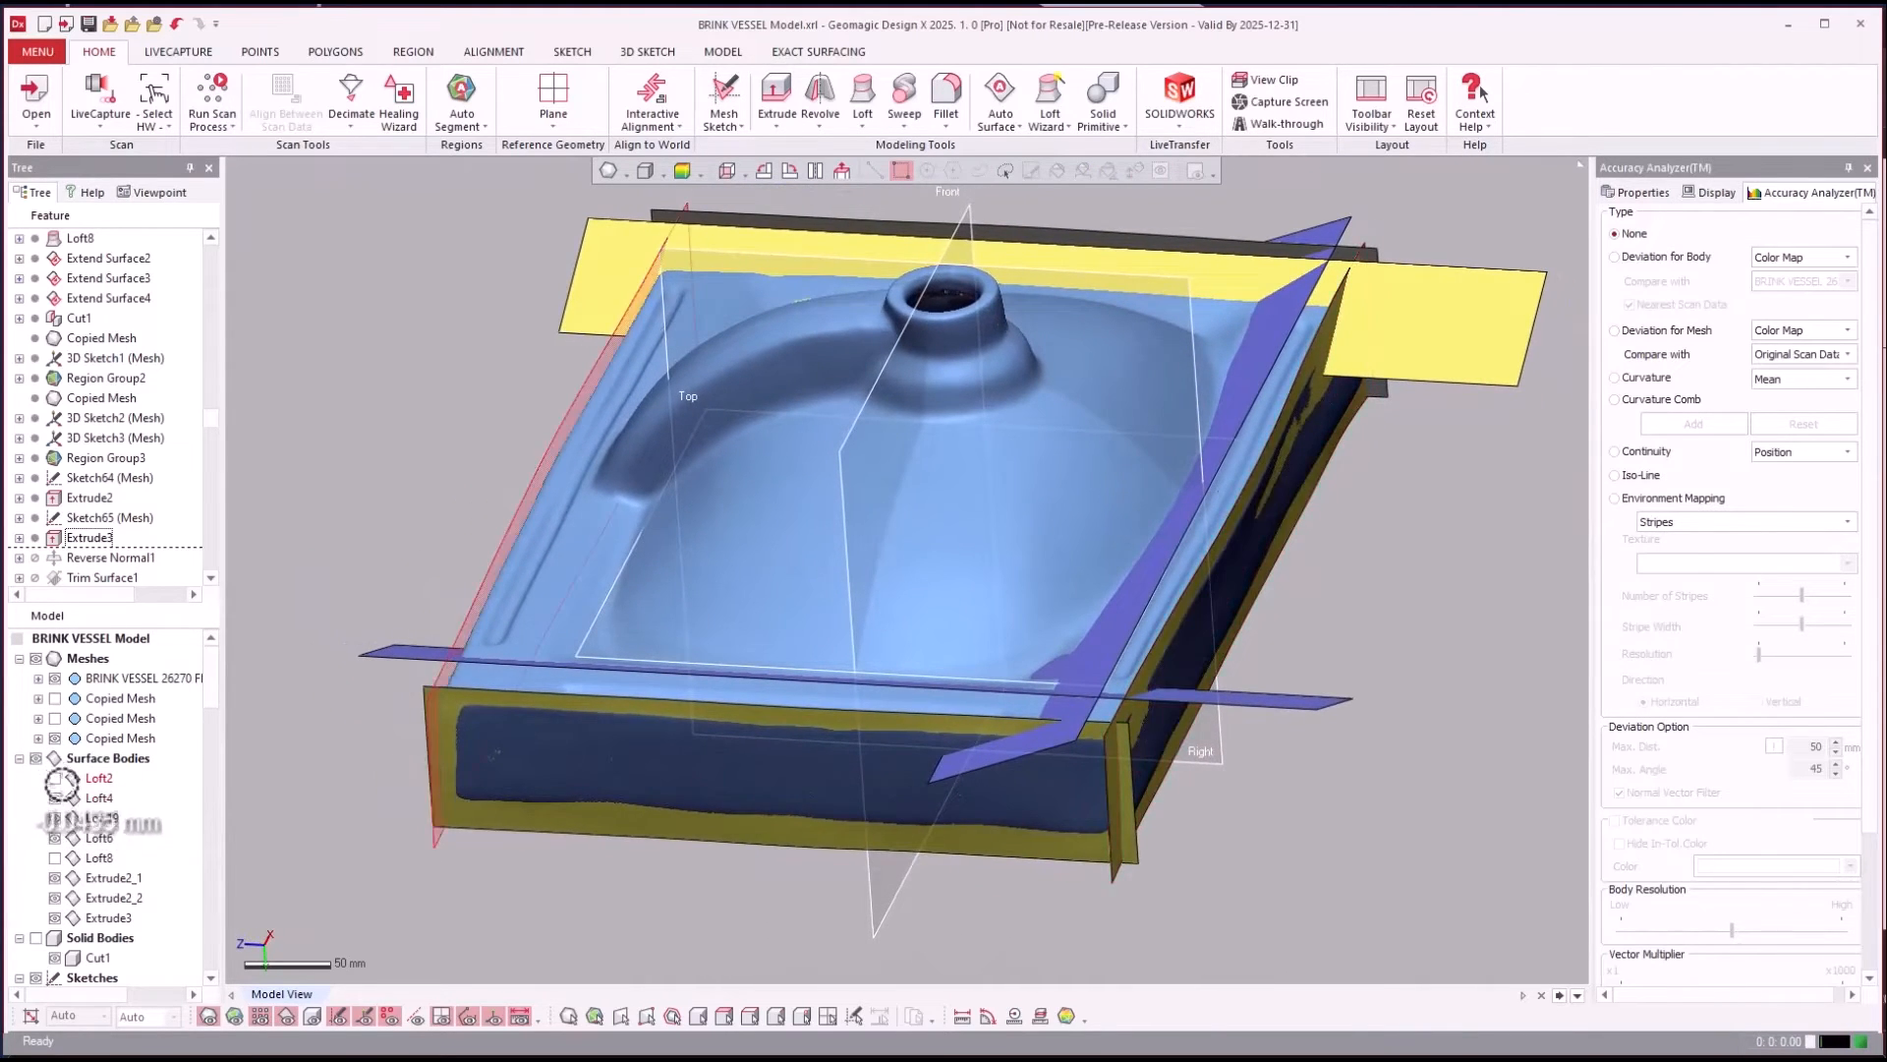
click(56, 818)
click(56, 837)
Compare the extruded wall surfaces with the scan by switching the surface bodies' visibility off and on.
right_drag(455, 892, 511, 914)
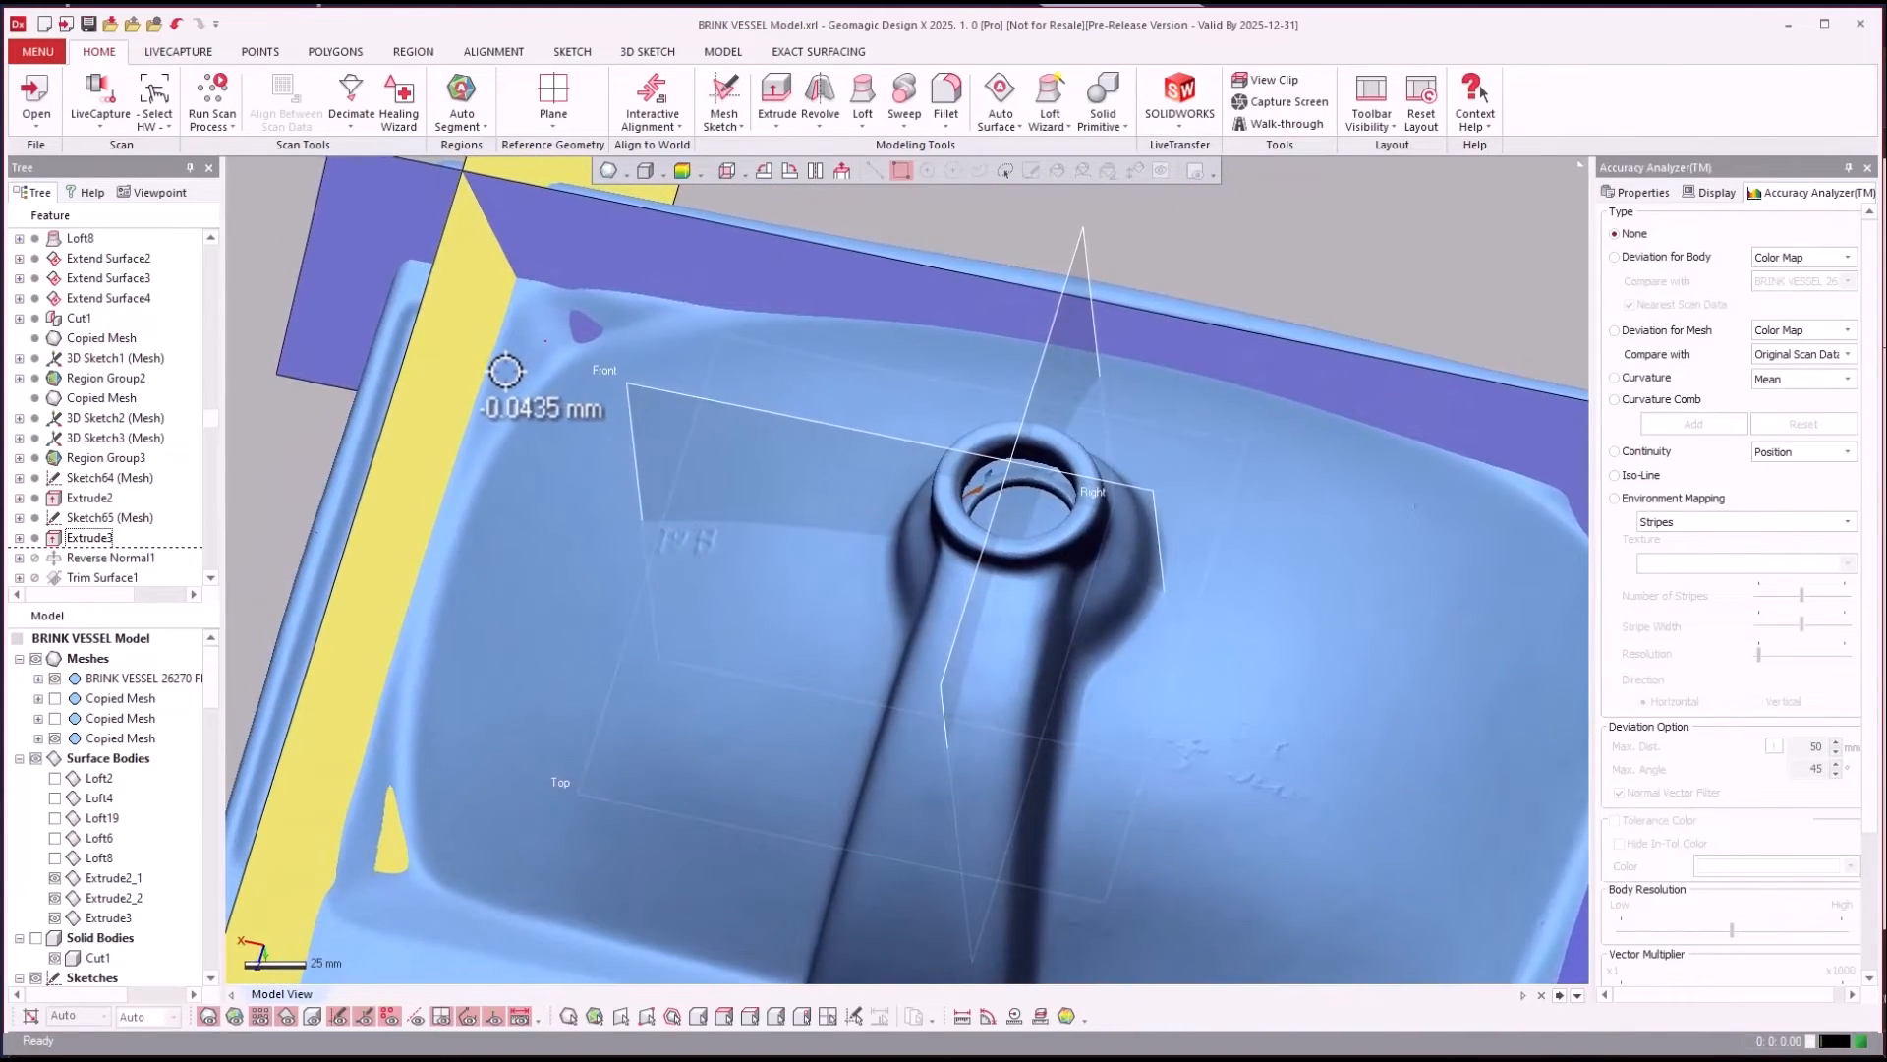
key(ctrl+4)
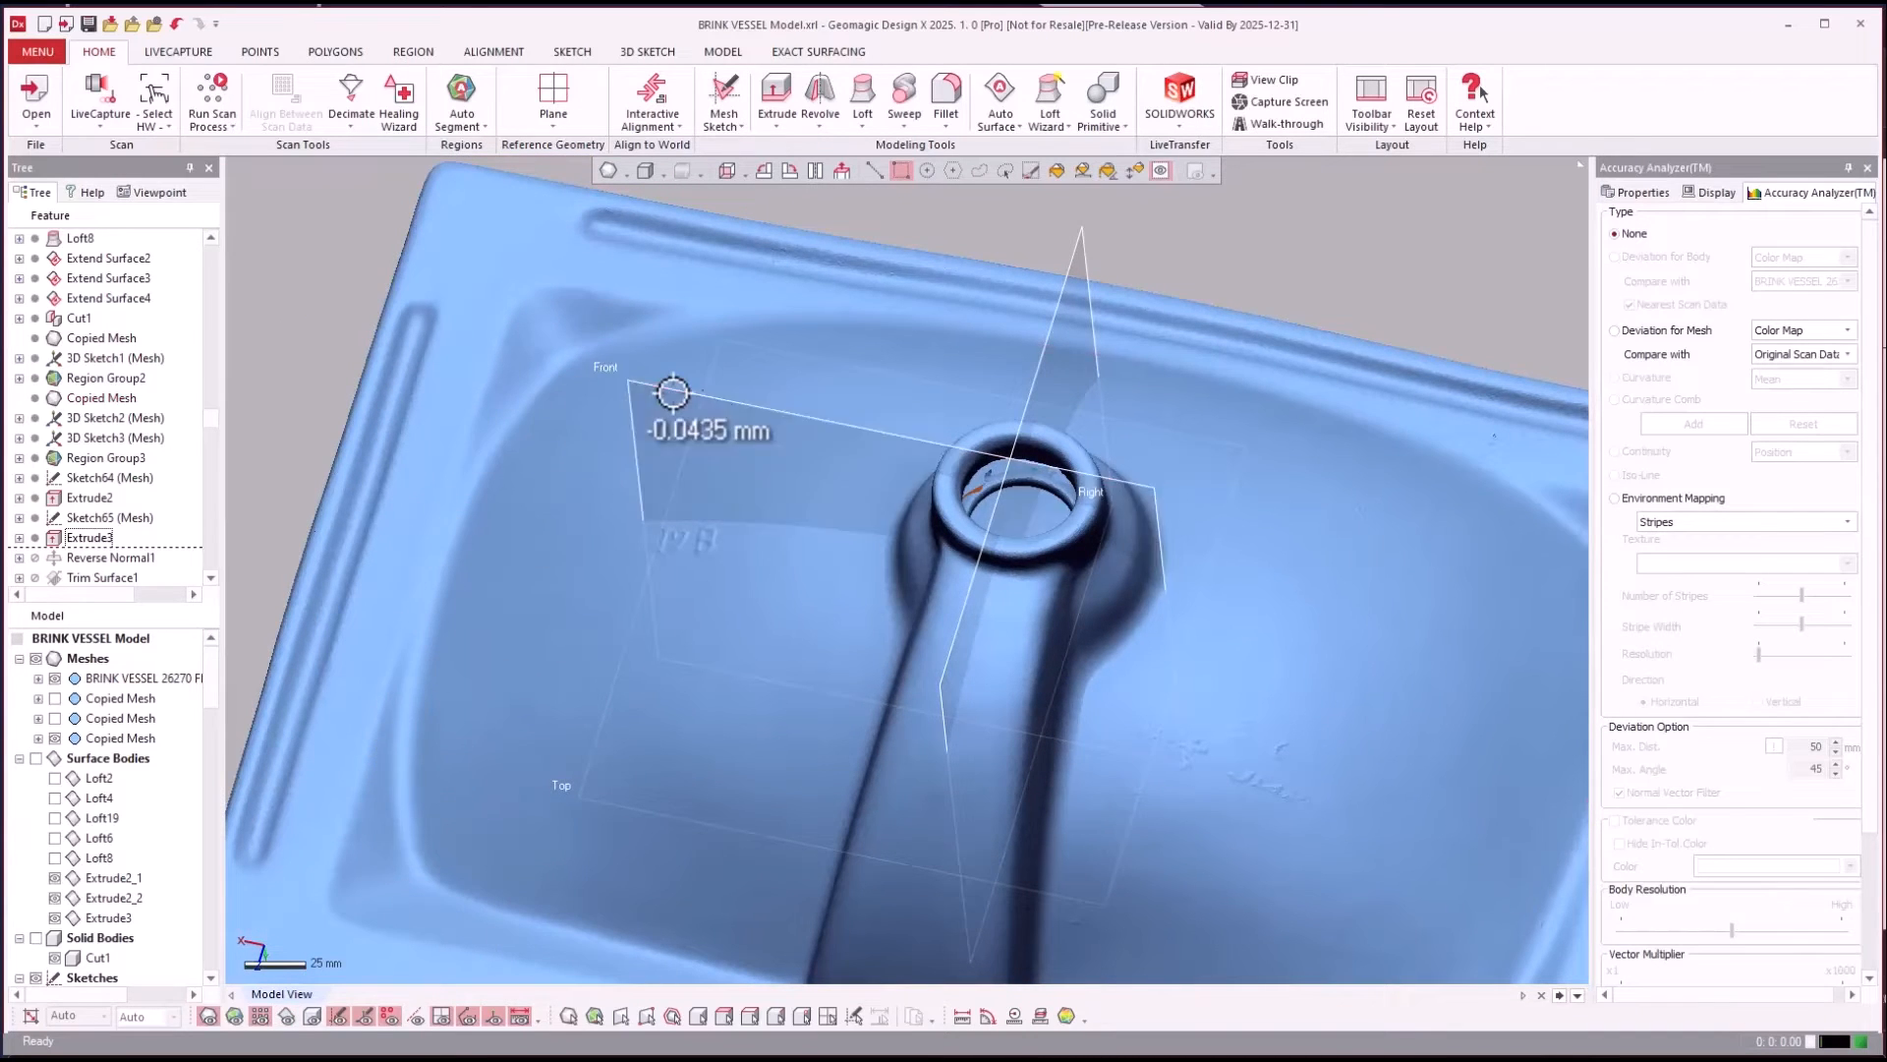
key(ctrl+4)
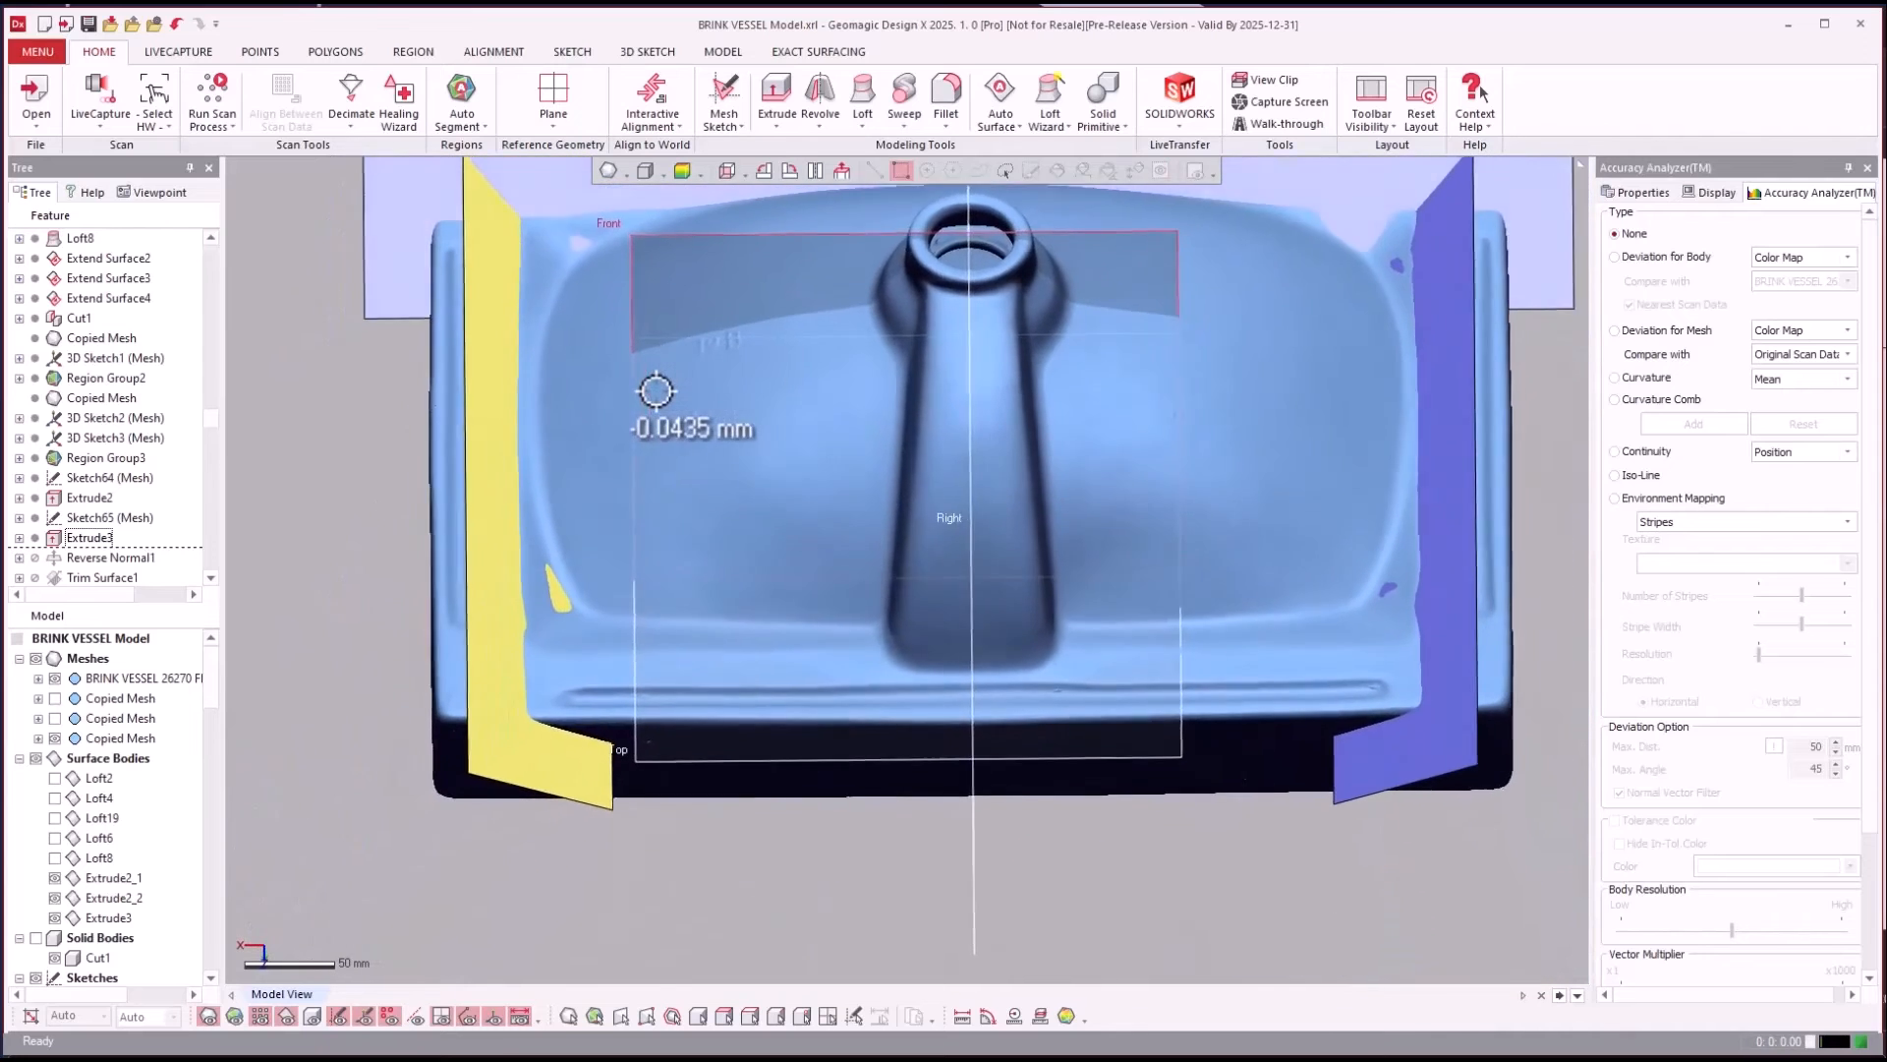
right_drag(657, 390, 952, 494)
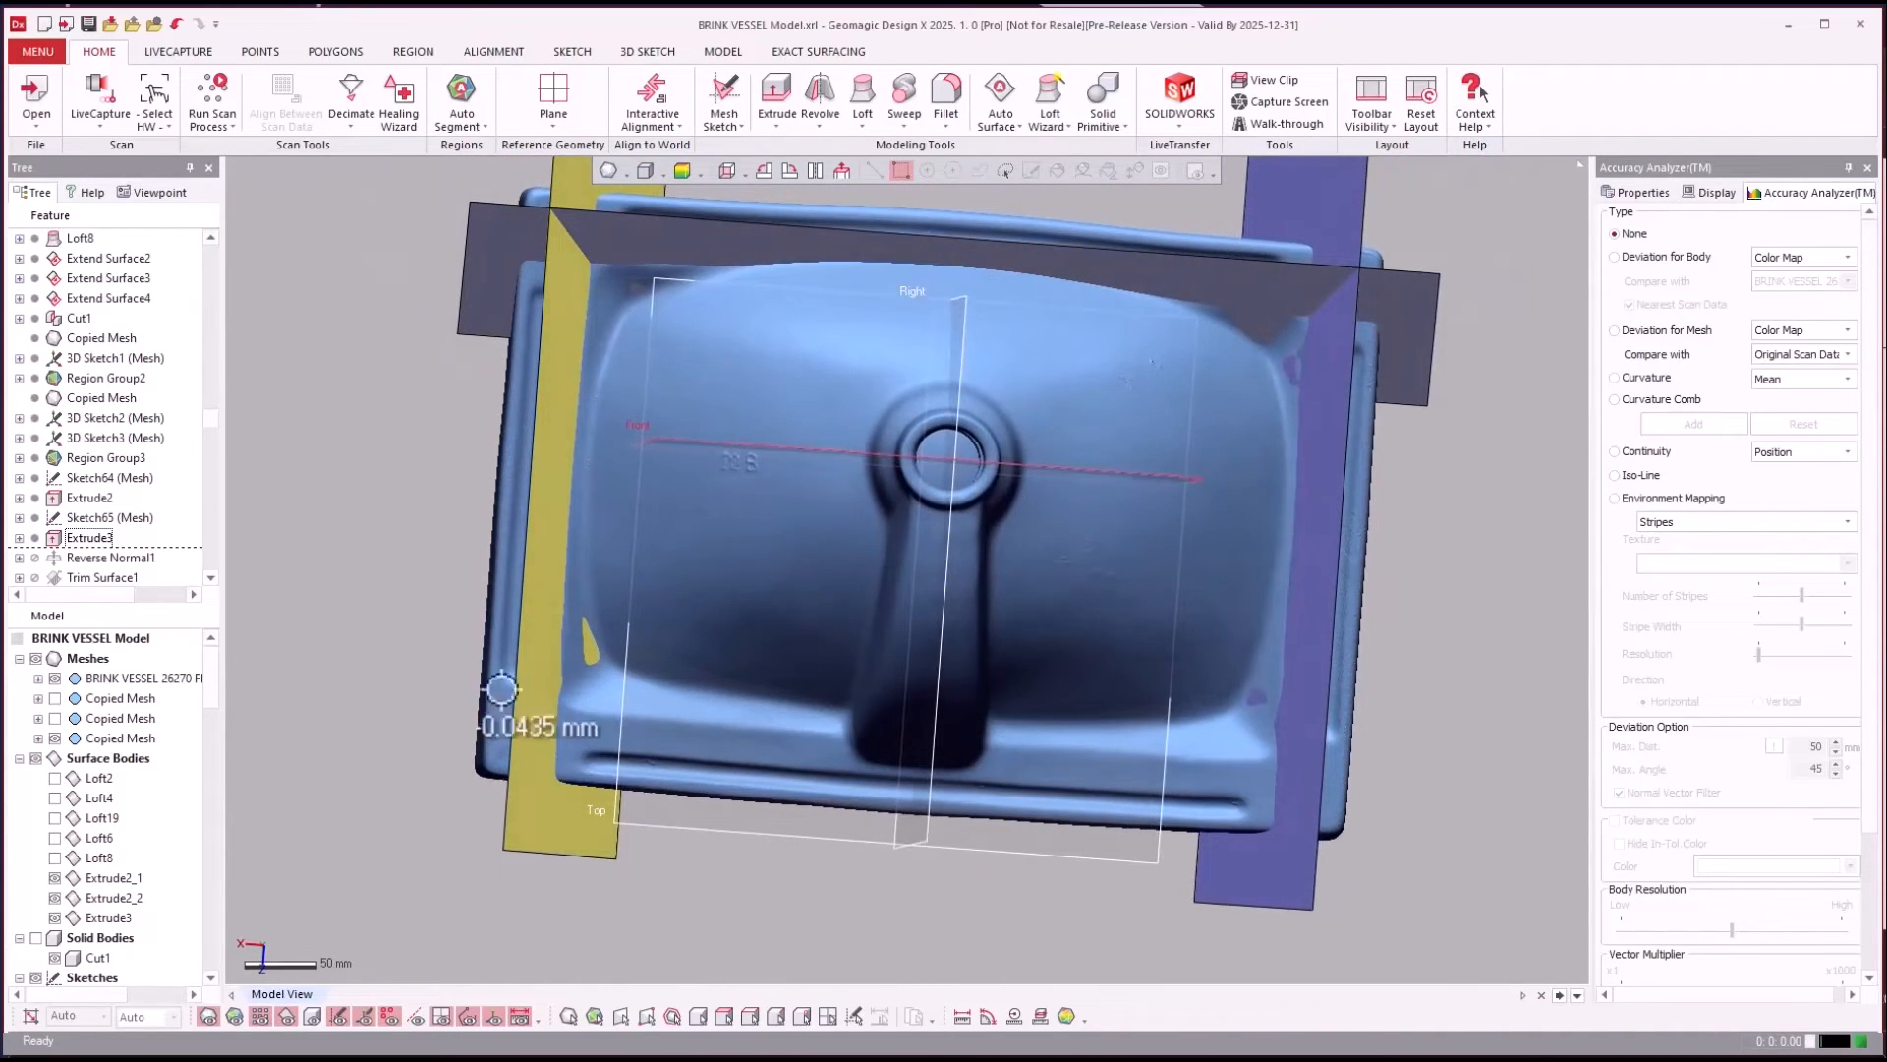
right_drag(666, 436, 816, 502)
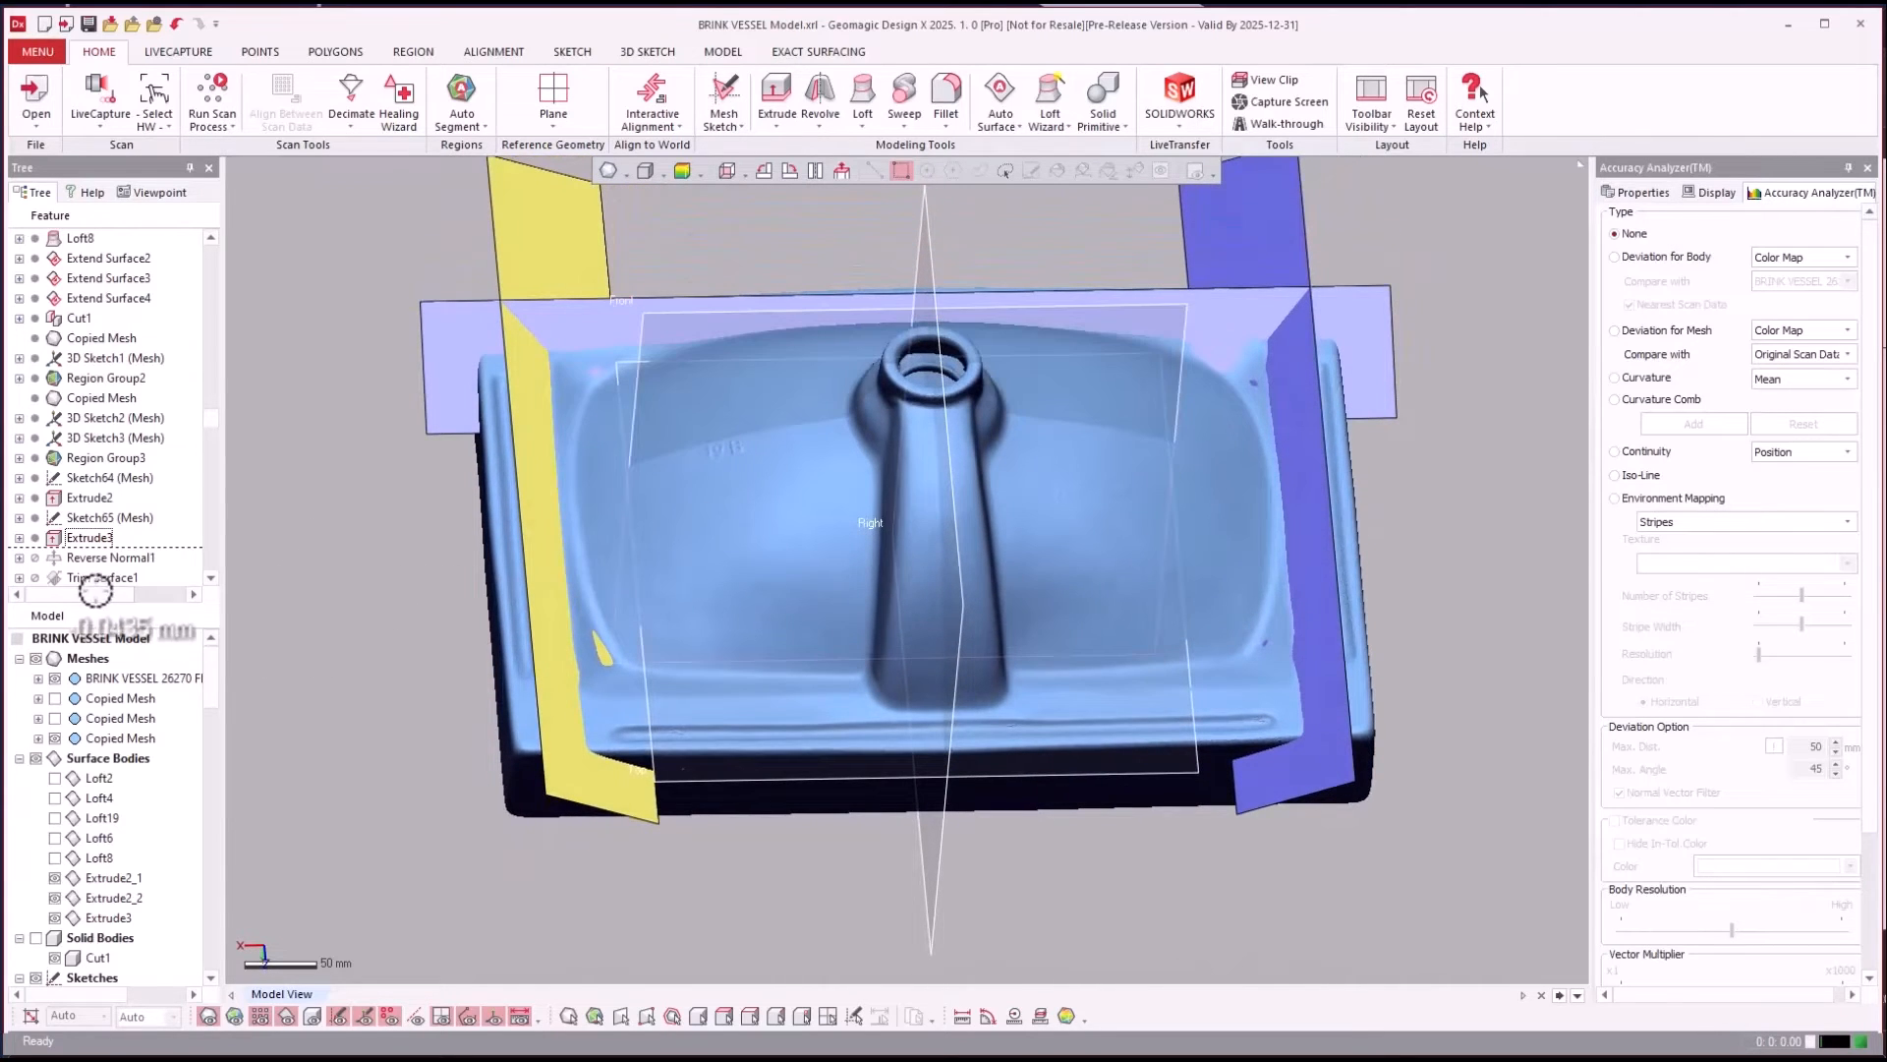
Roll the feature history forward through Reverse Normal1 and Trim Surface1 to Fillet1 (Constant).
scroll(103, 521, down, 2)
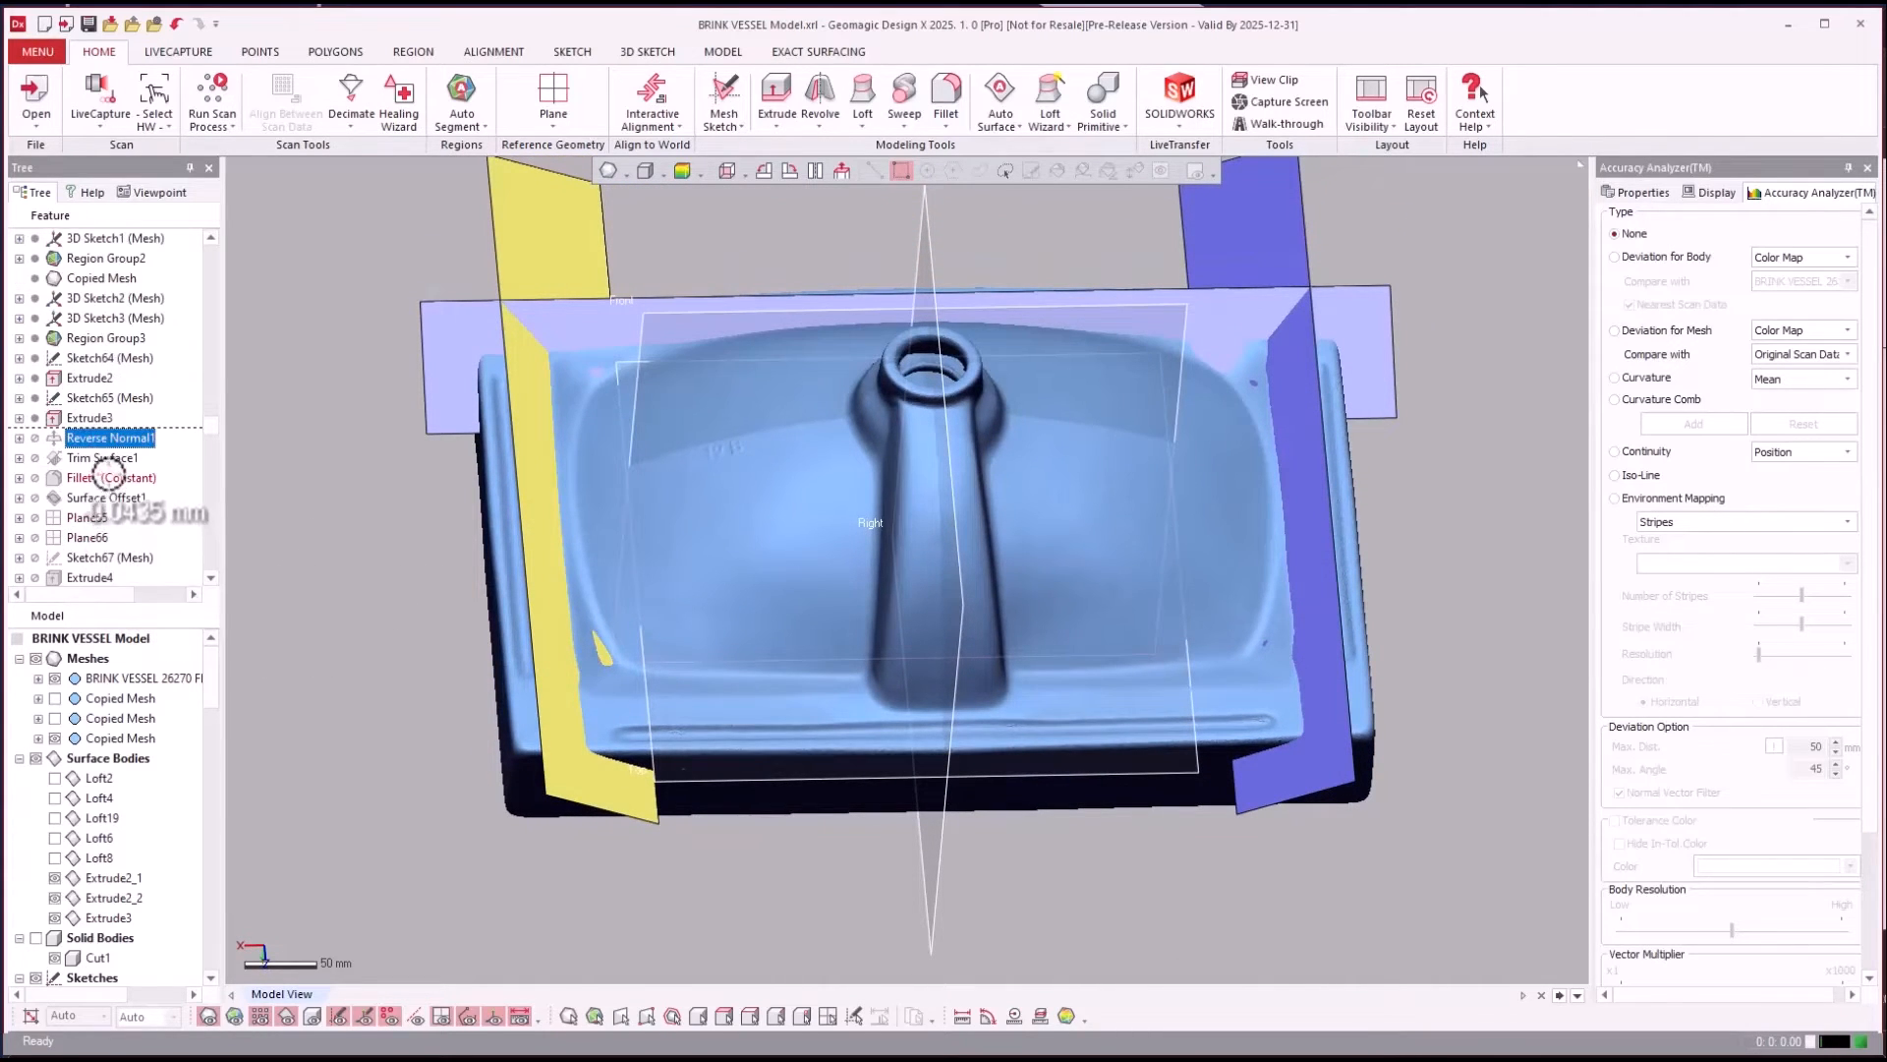
right_click(84, 460)
click(98, 504)
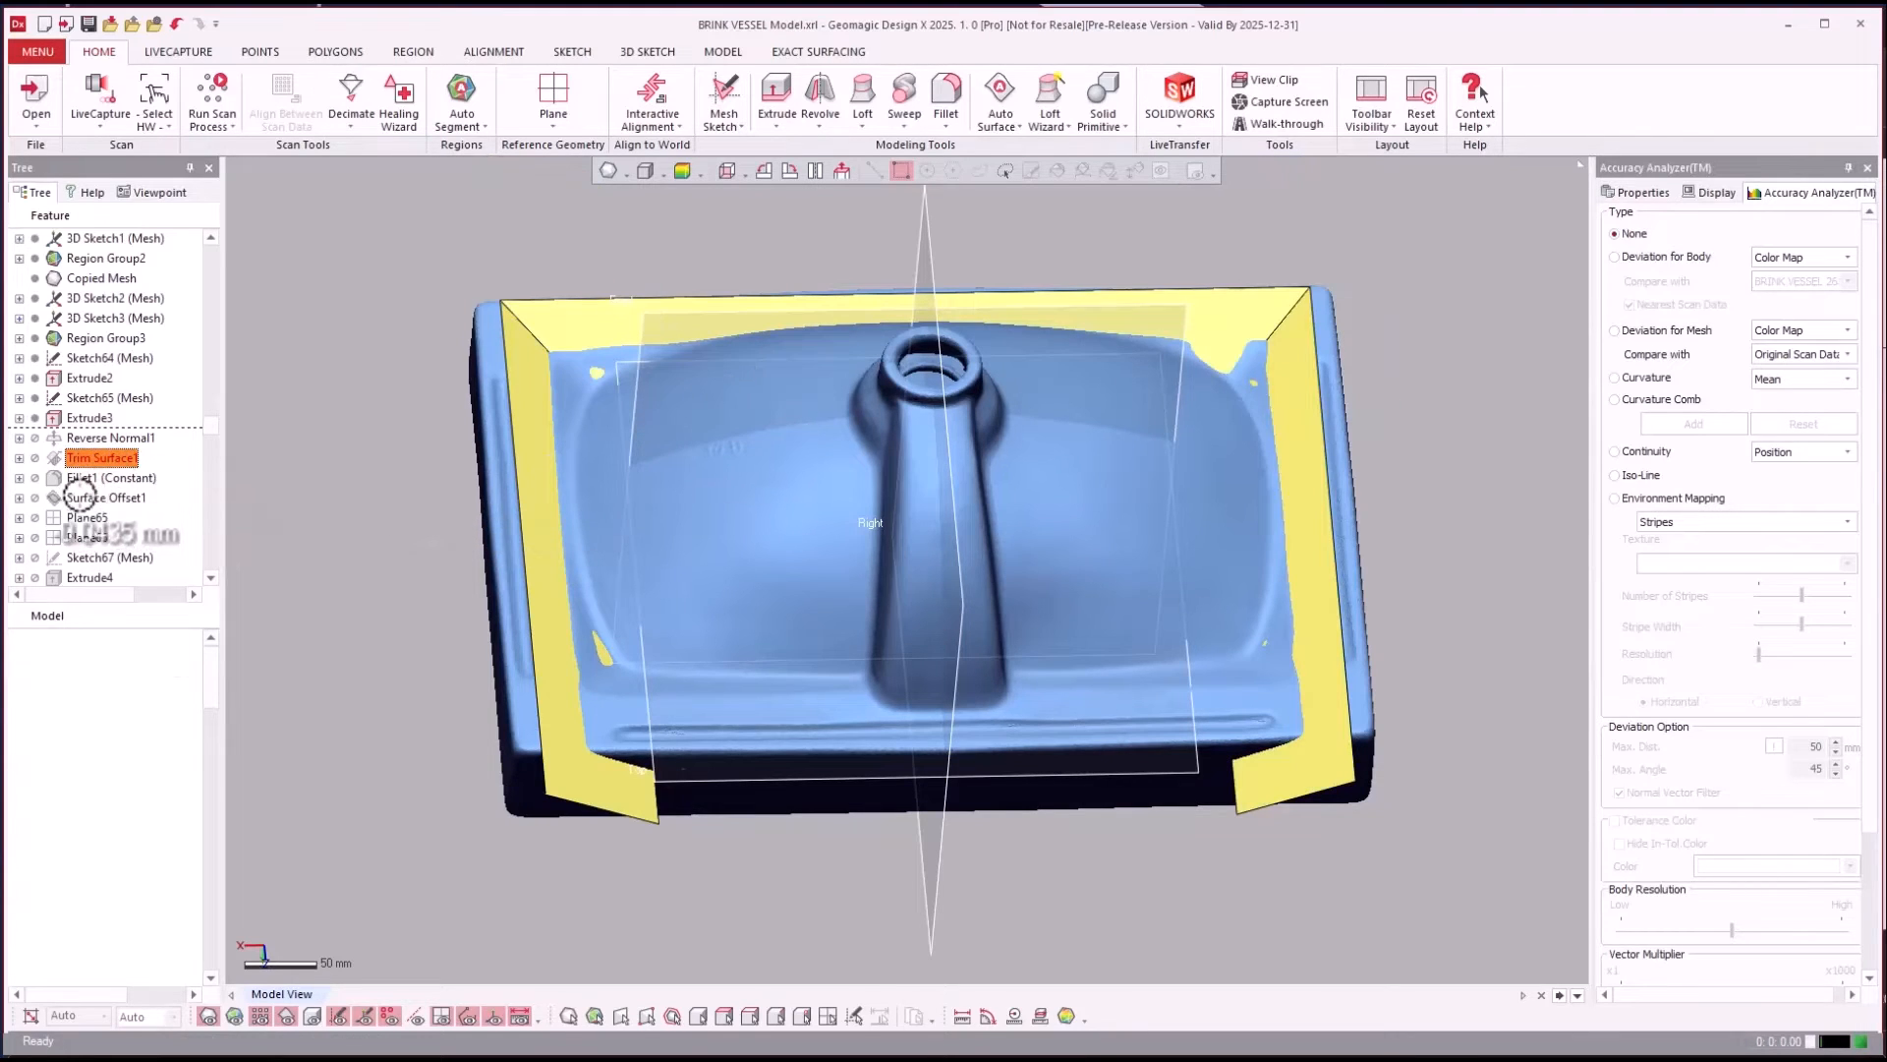
right_click(93, 479)
click(118, 487)
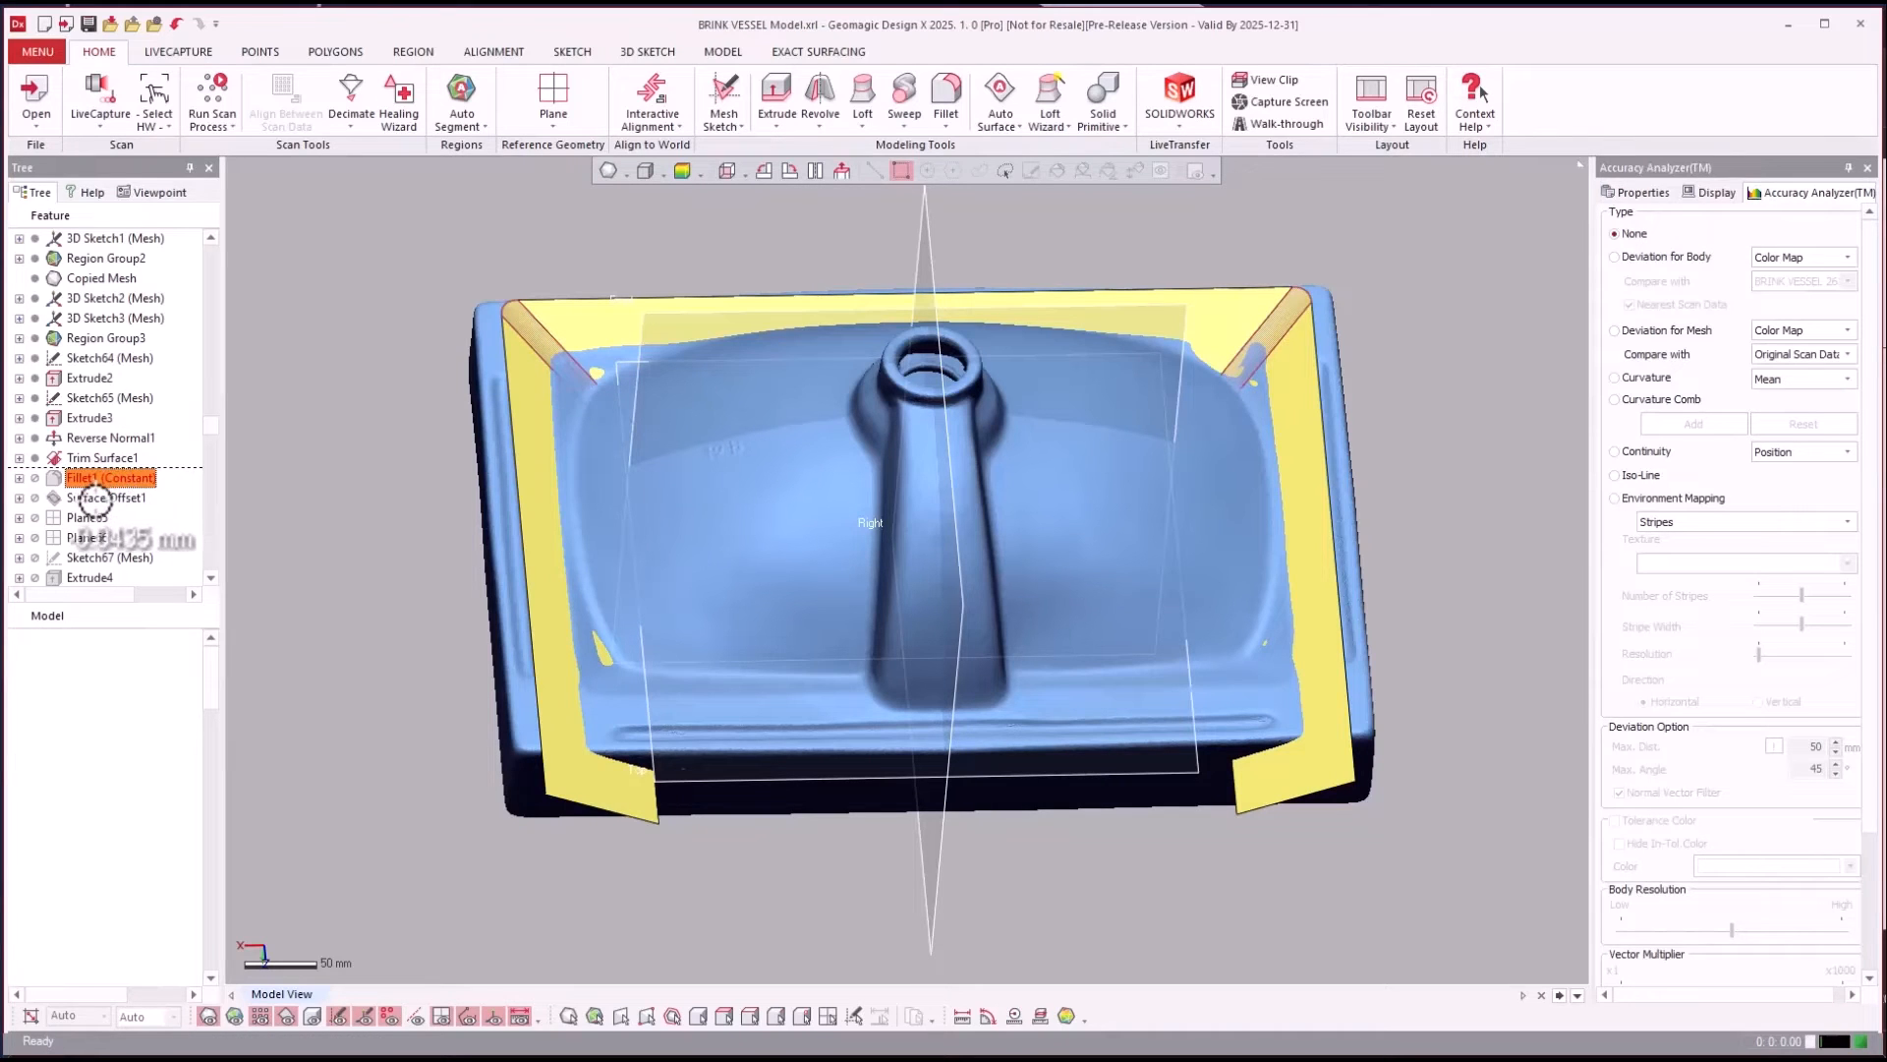
Roll the feature history forward to Extrude4 and view the new extruded surface against the vessel.
right_click(88, 516)
click(118, 536)
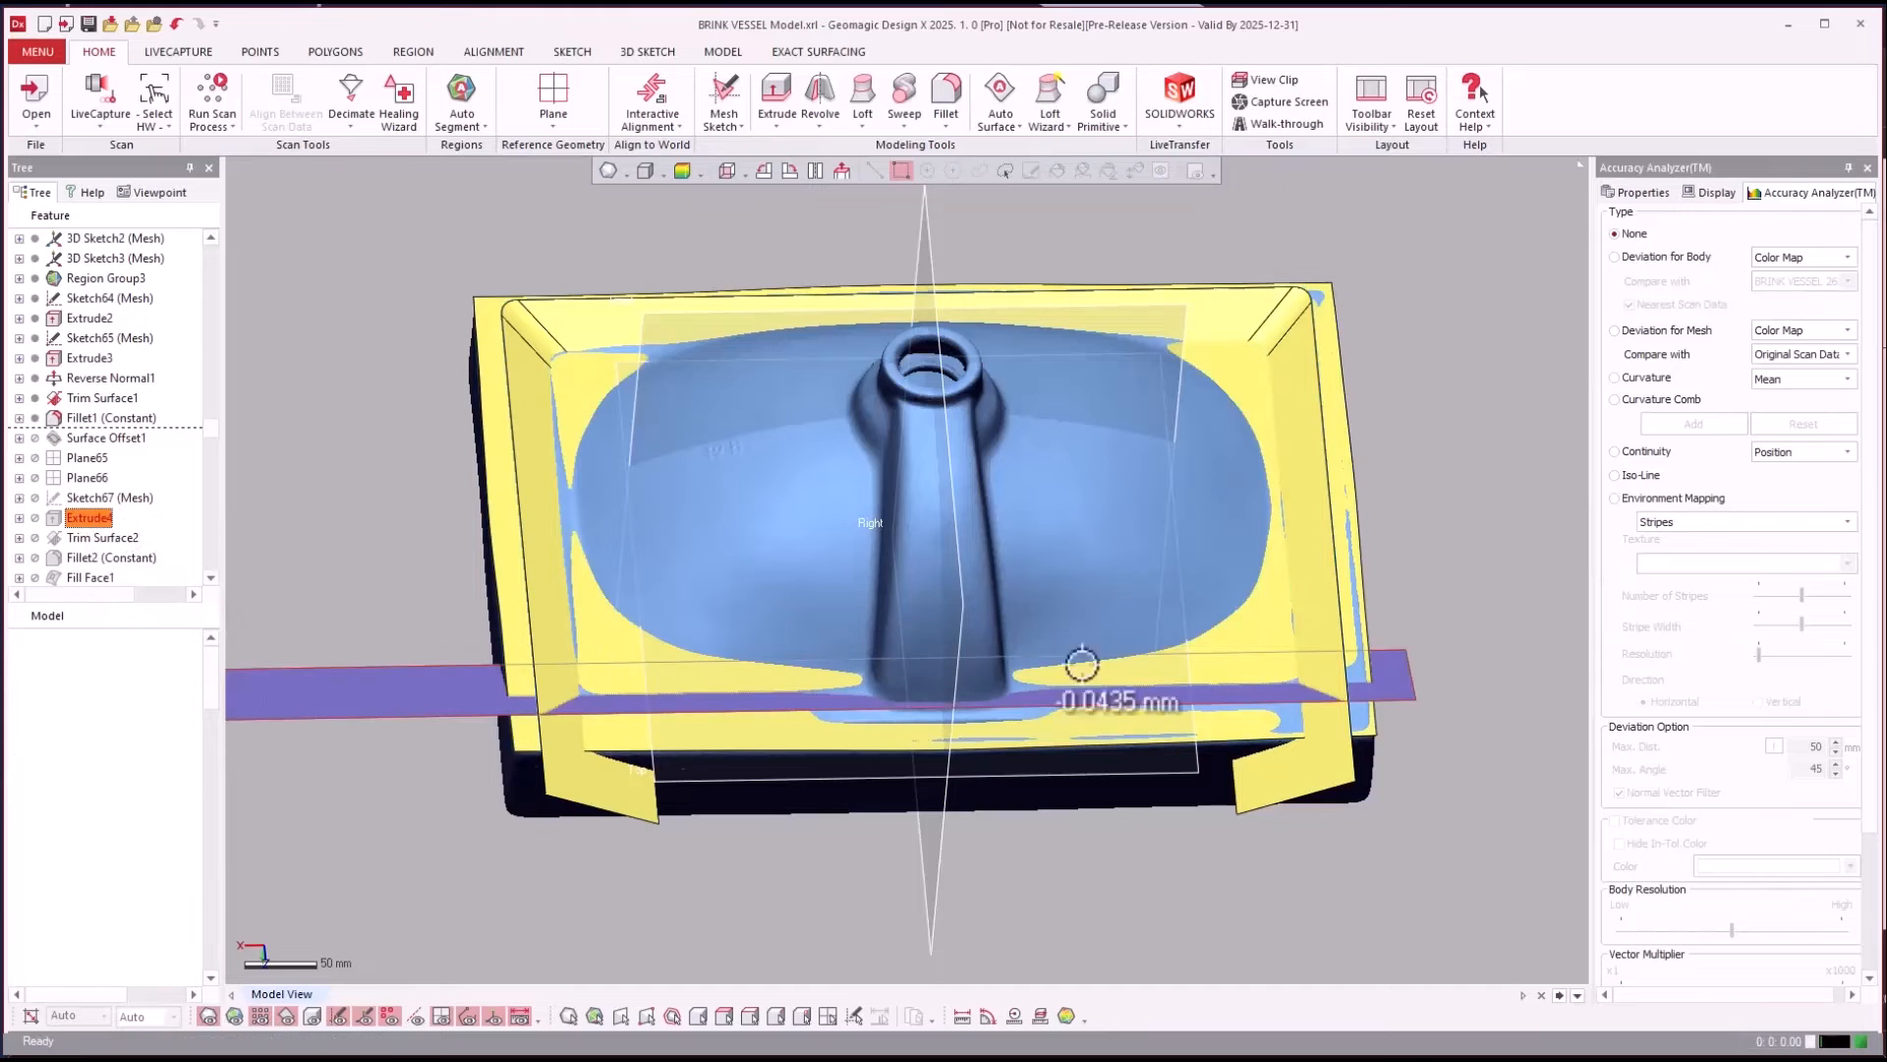
mouse_move(1449, 602)
right_down()
mouse_move(959, 733)
mouse_move(711, 661)
right_up()
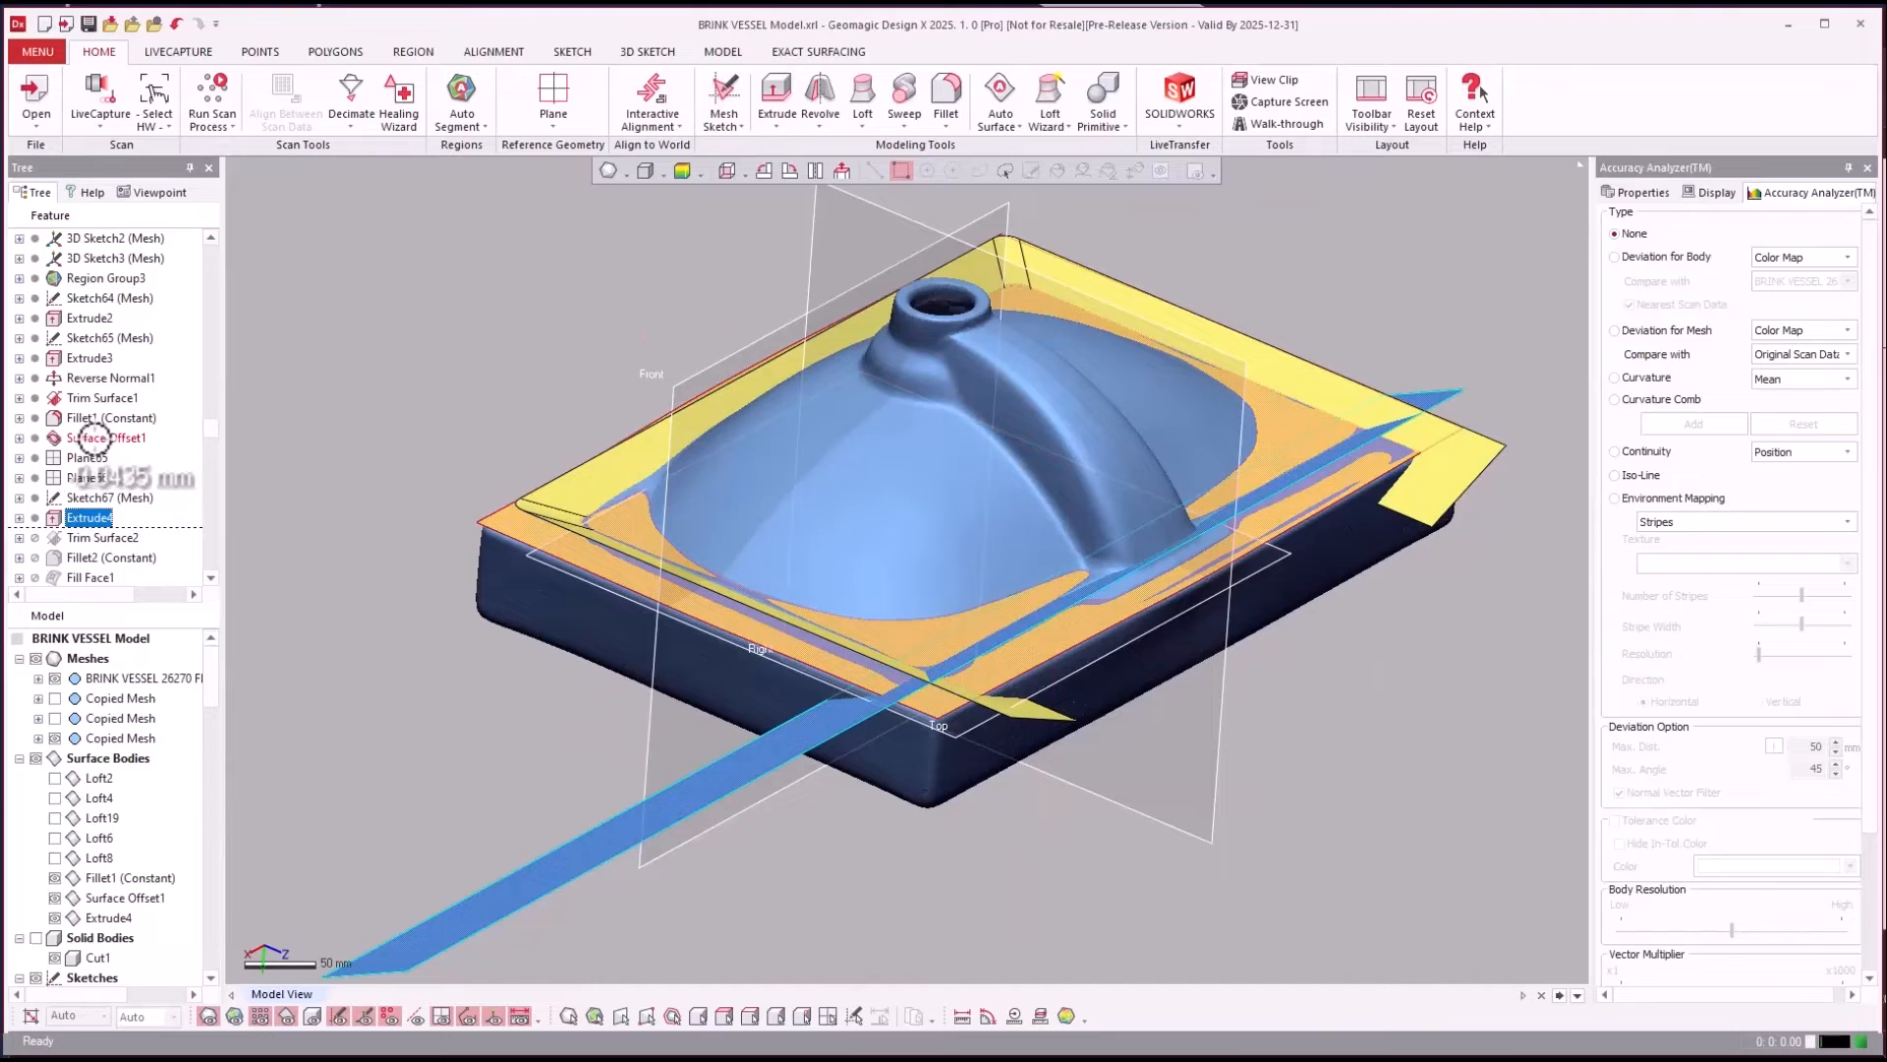
Hide the meshes and open Surface Offset1 to review its faces and offset distance, then cancel the edit.
click(94, 437)
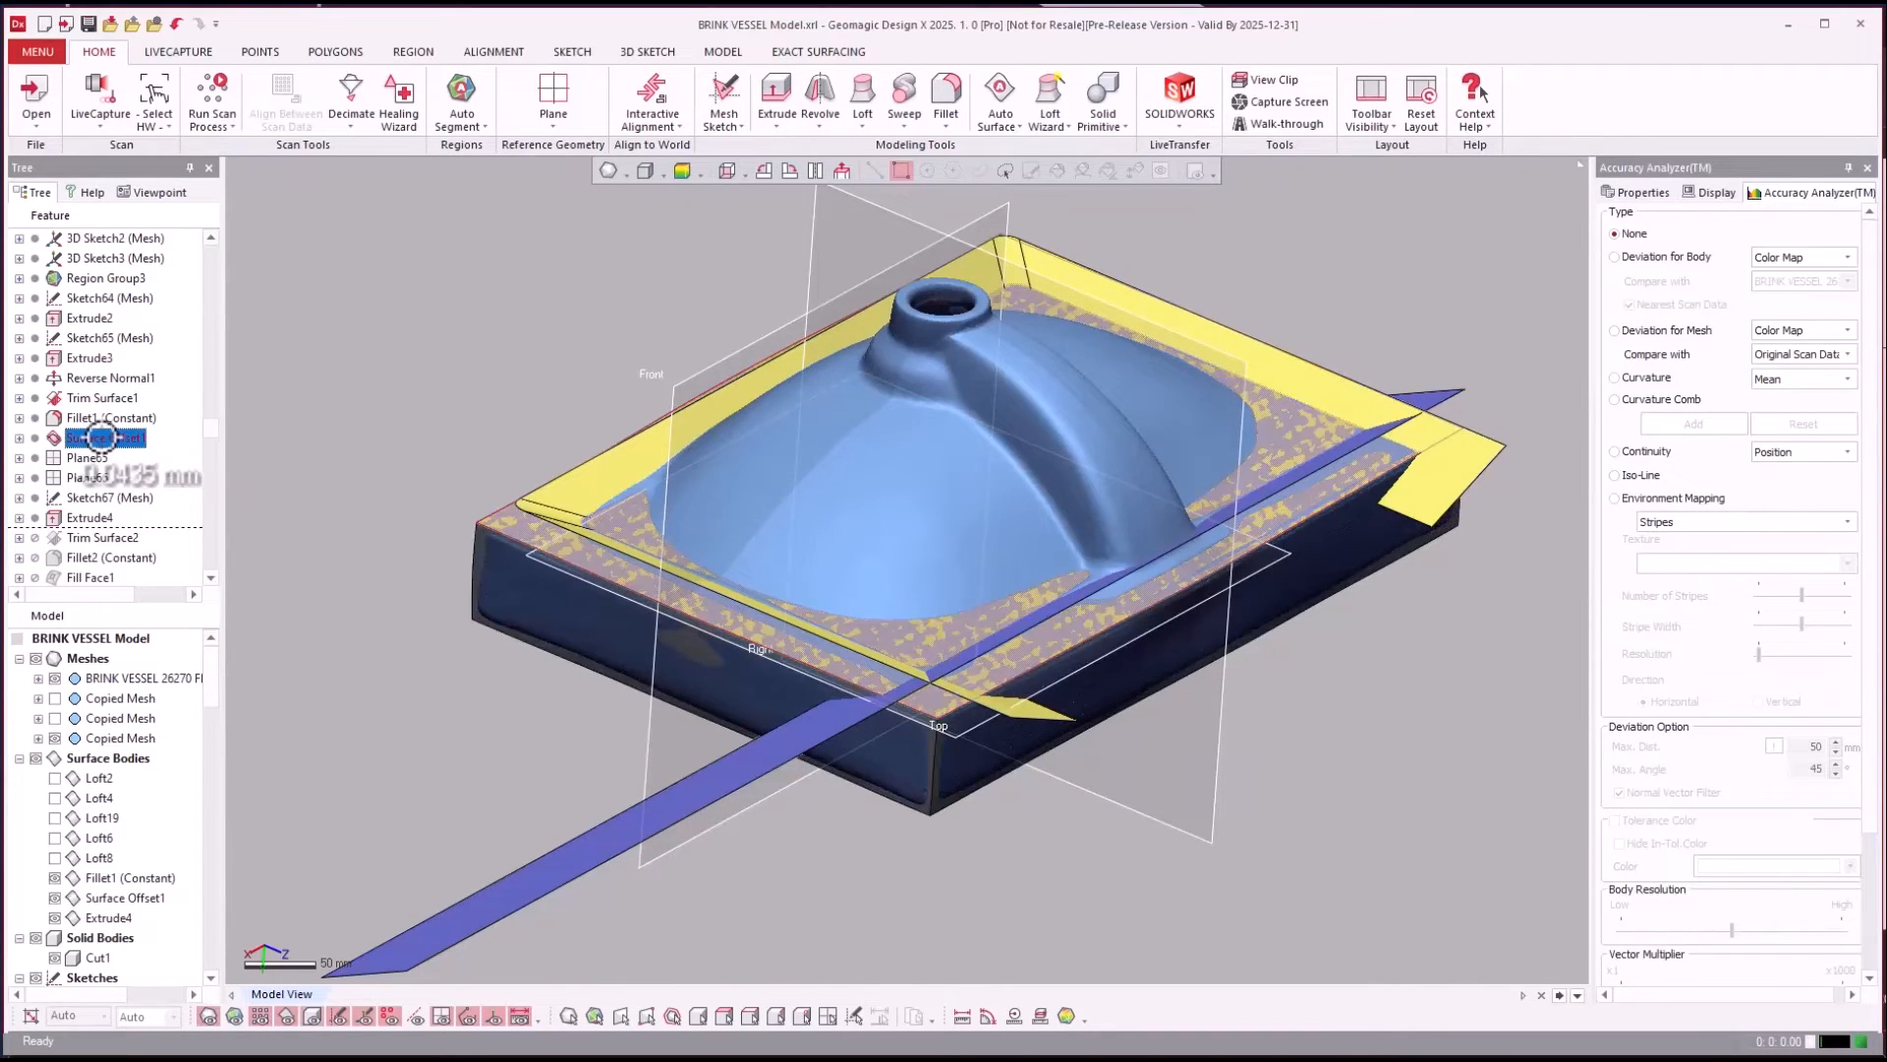
key(ctrl+1)
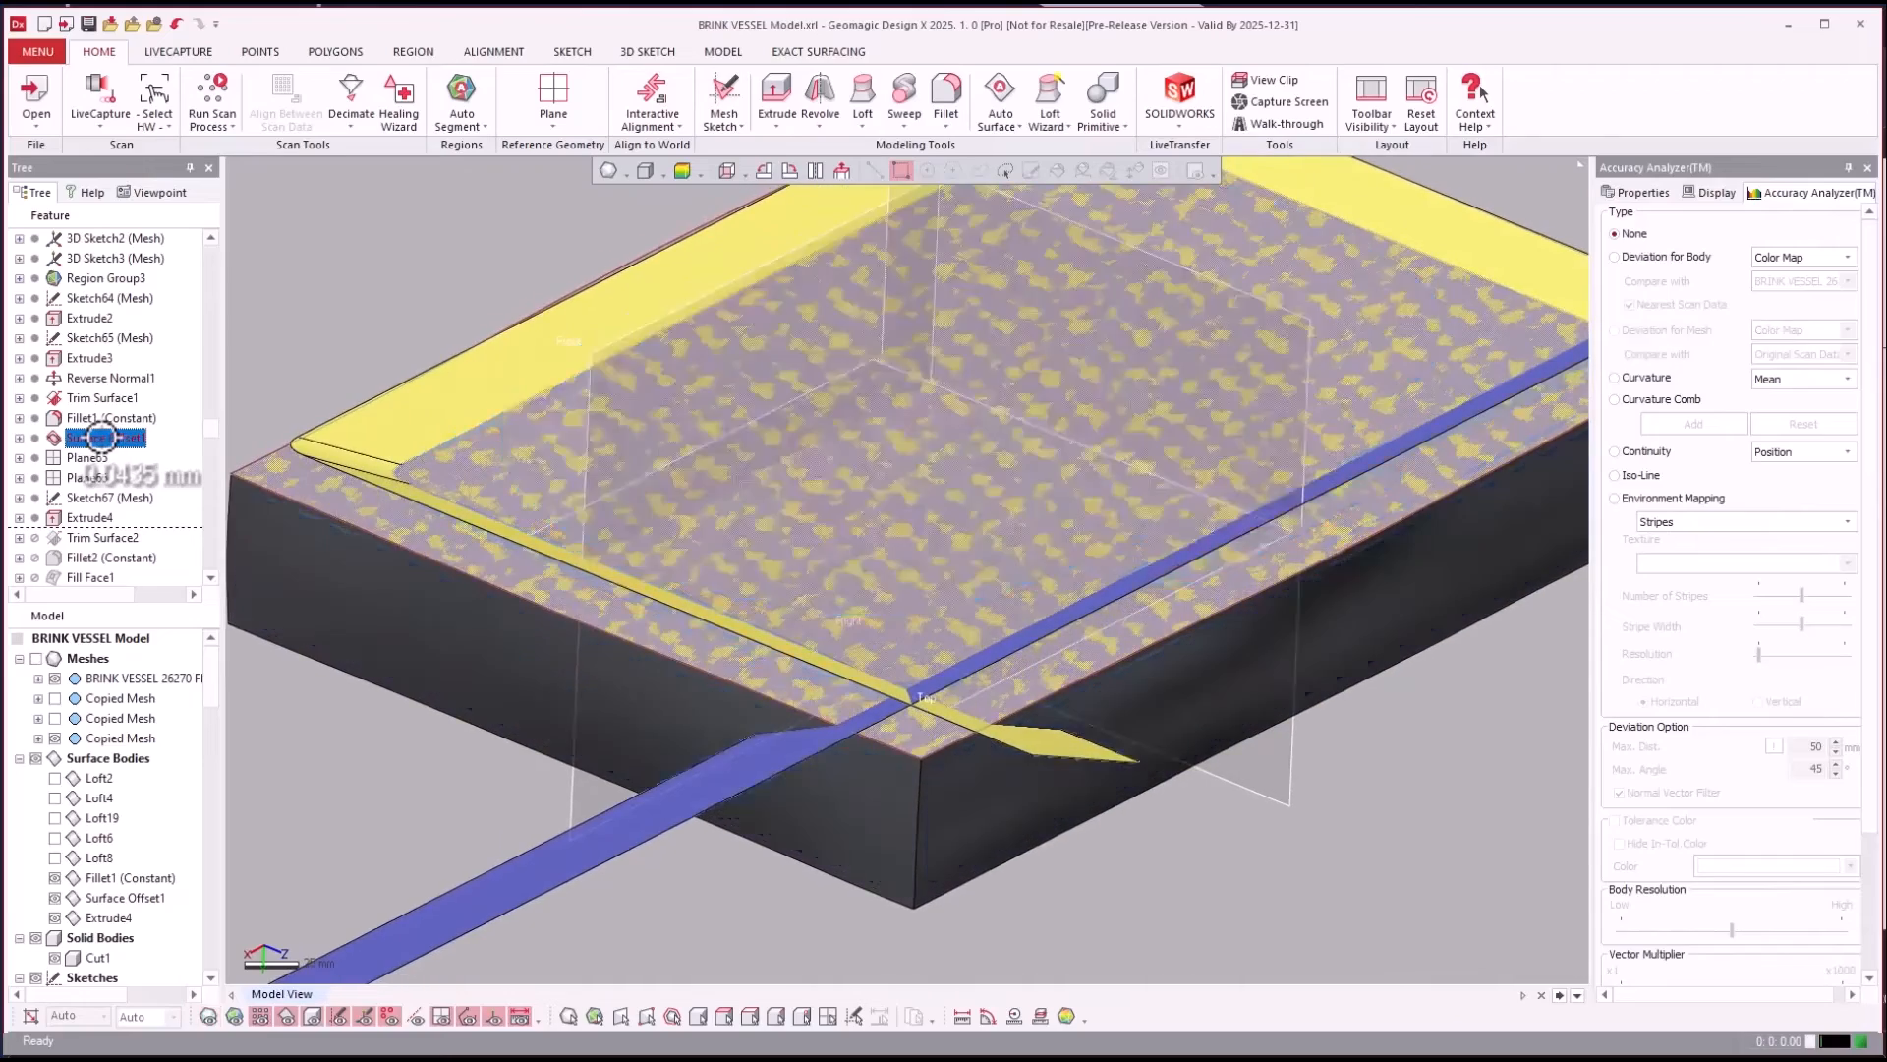
double_click(128, 438)
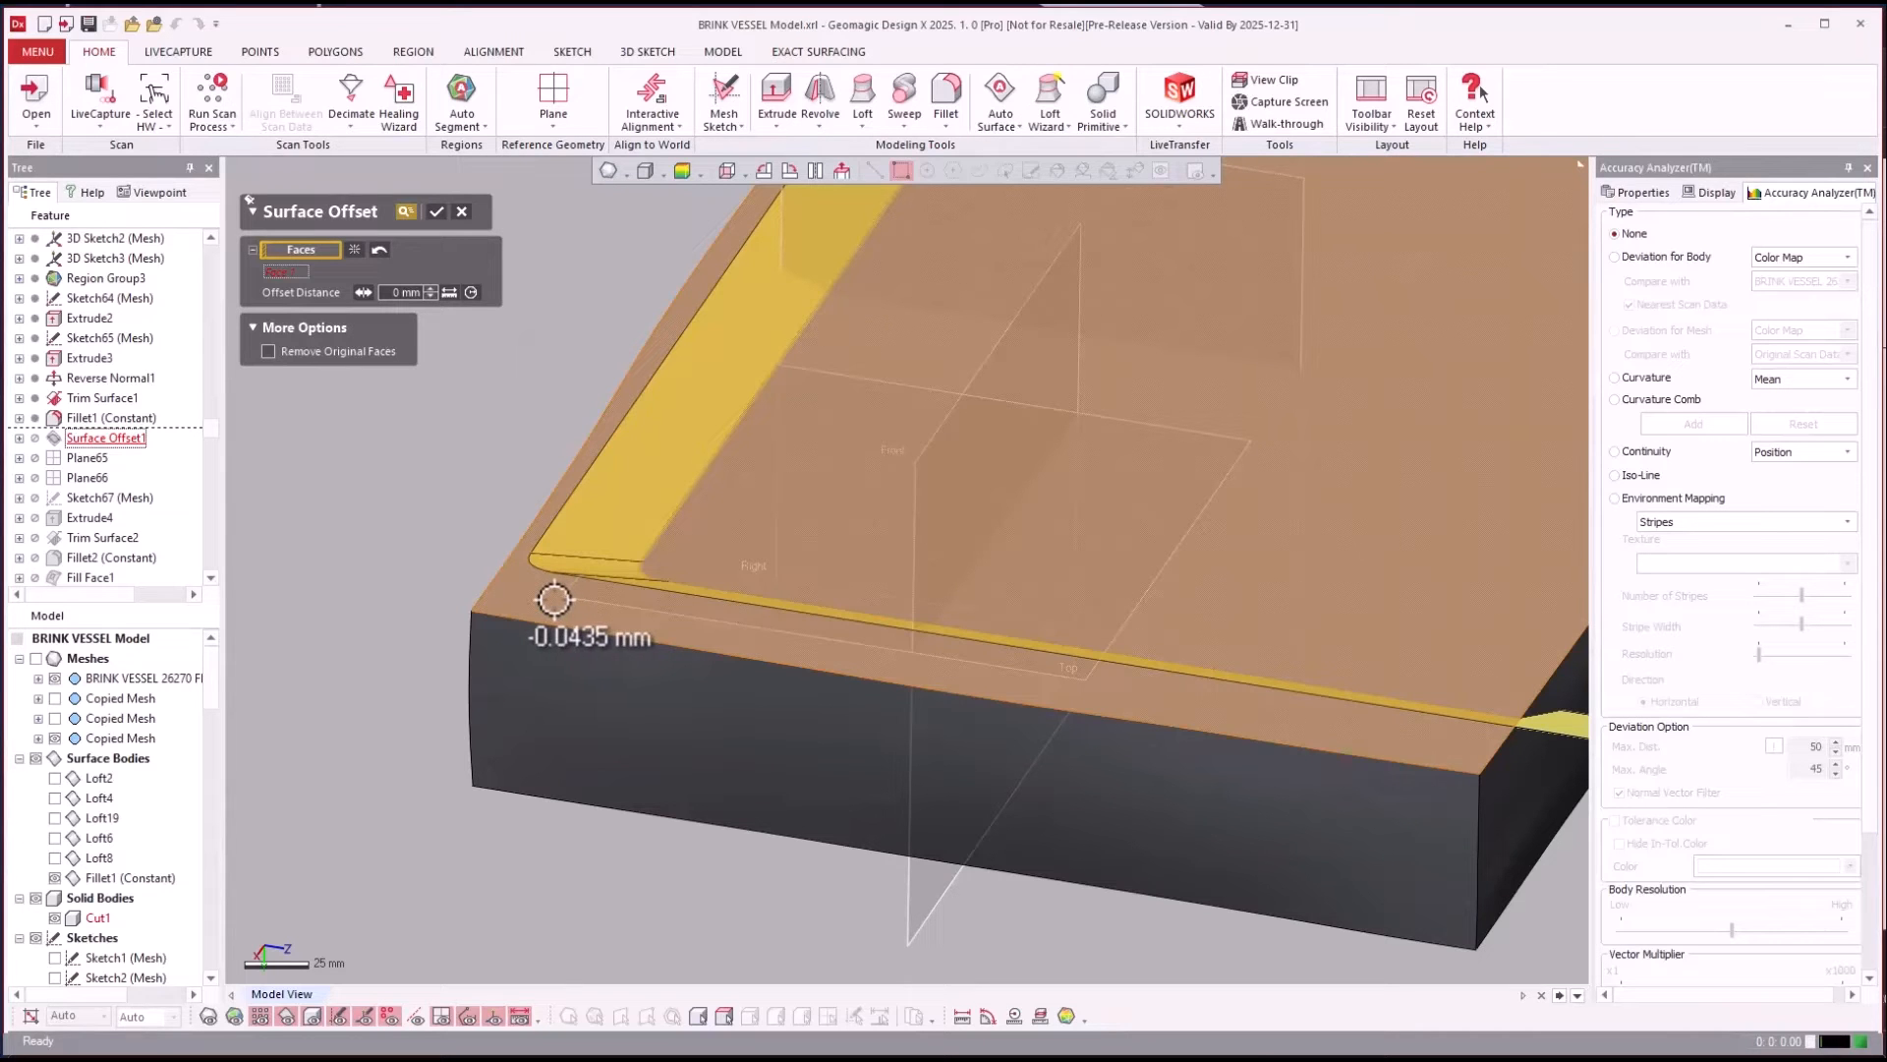
click(462, 213)
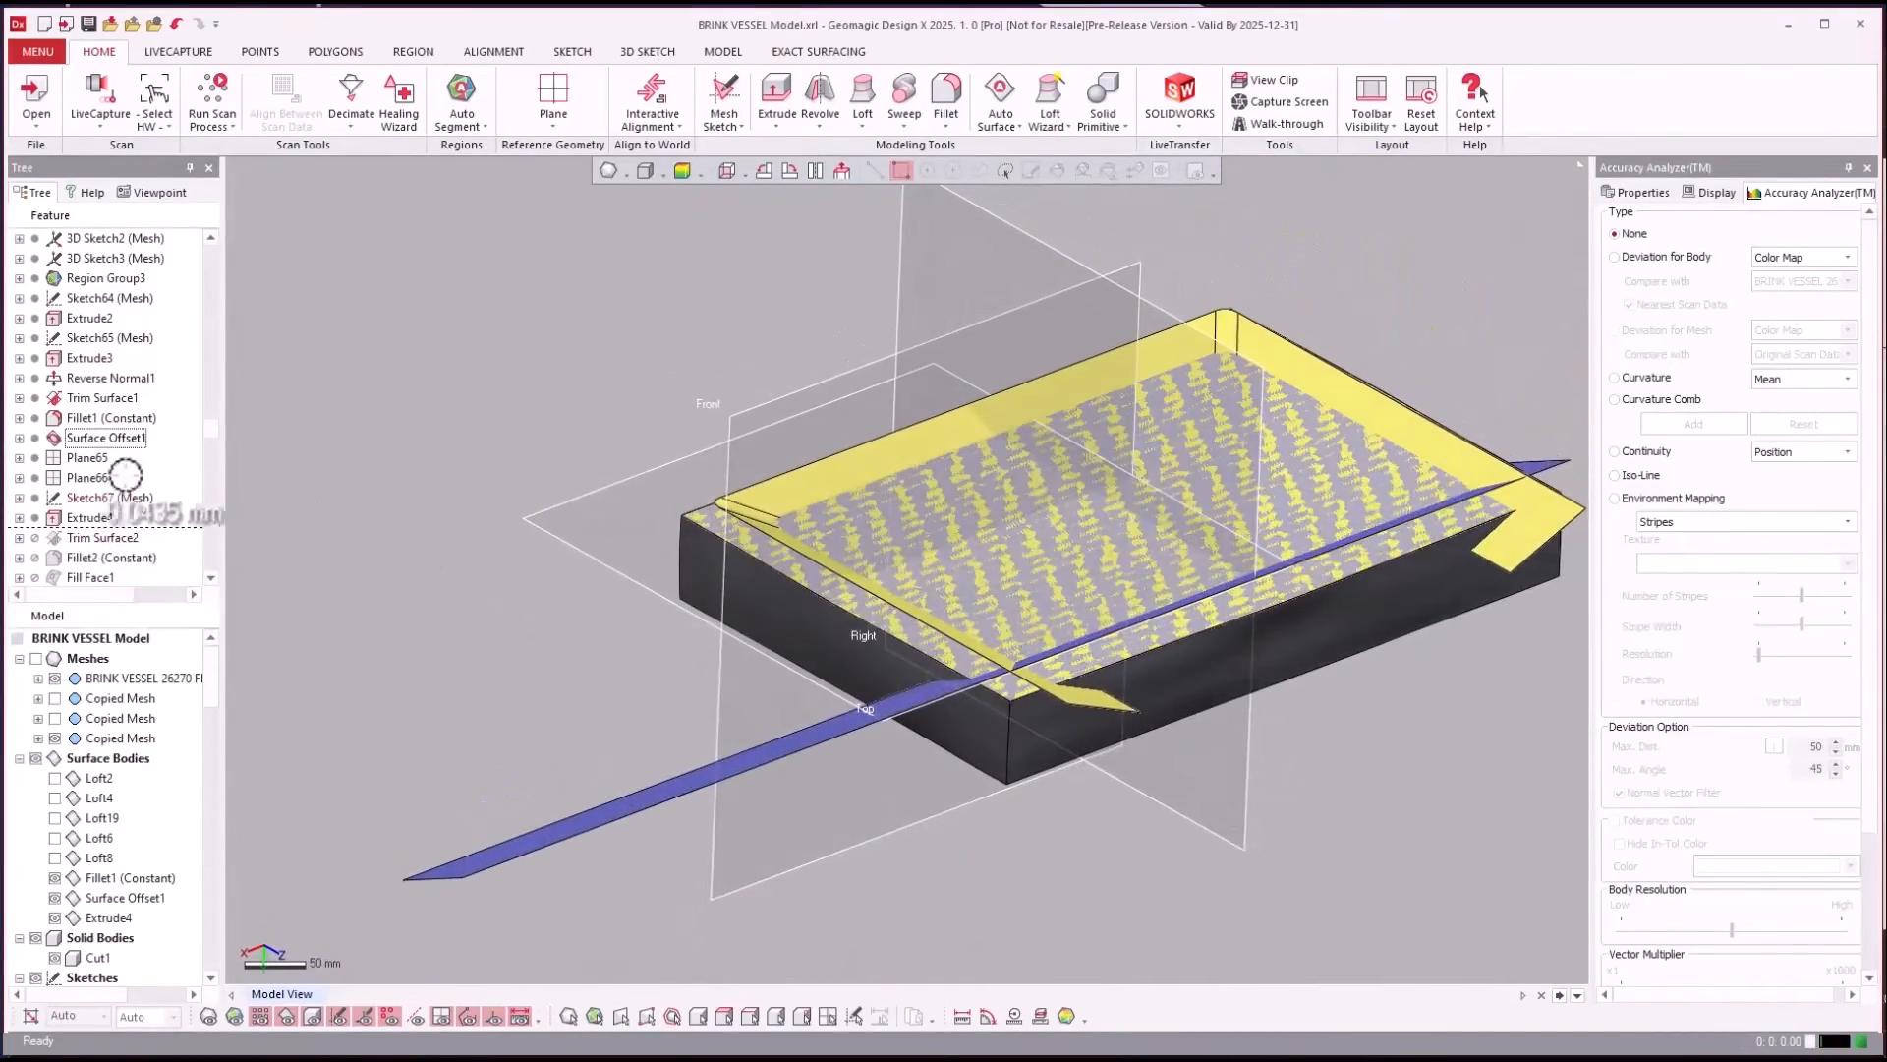
Roll the feature history forward to Trim Surface2 and hide the Surface Offset1 body.
double_click(105, 538)
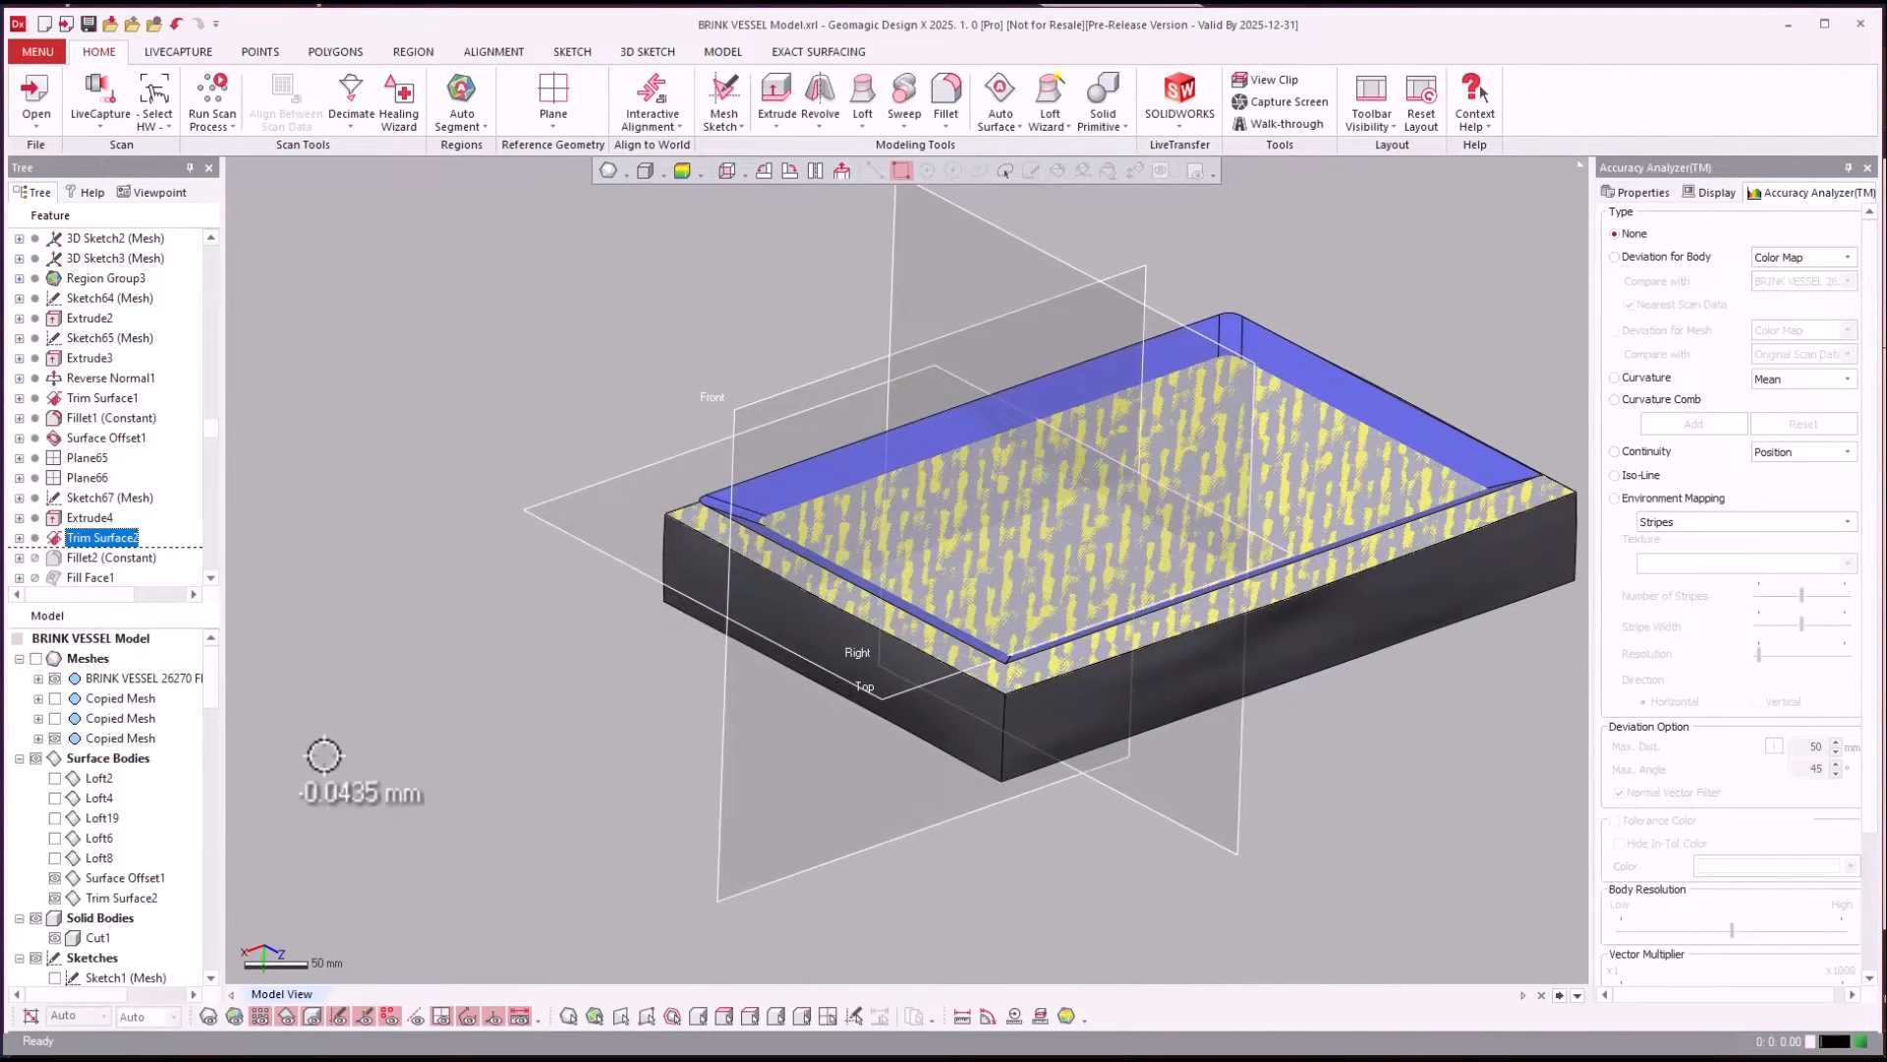
click(55, 877)
click(55, 877)
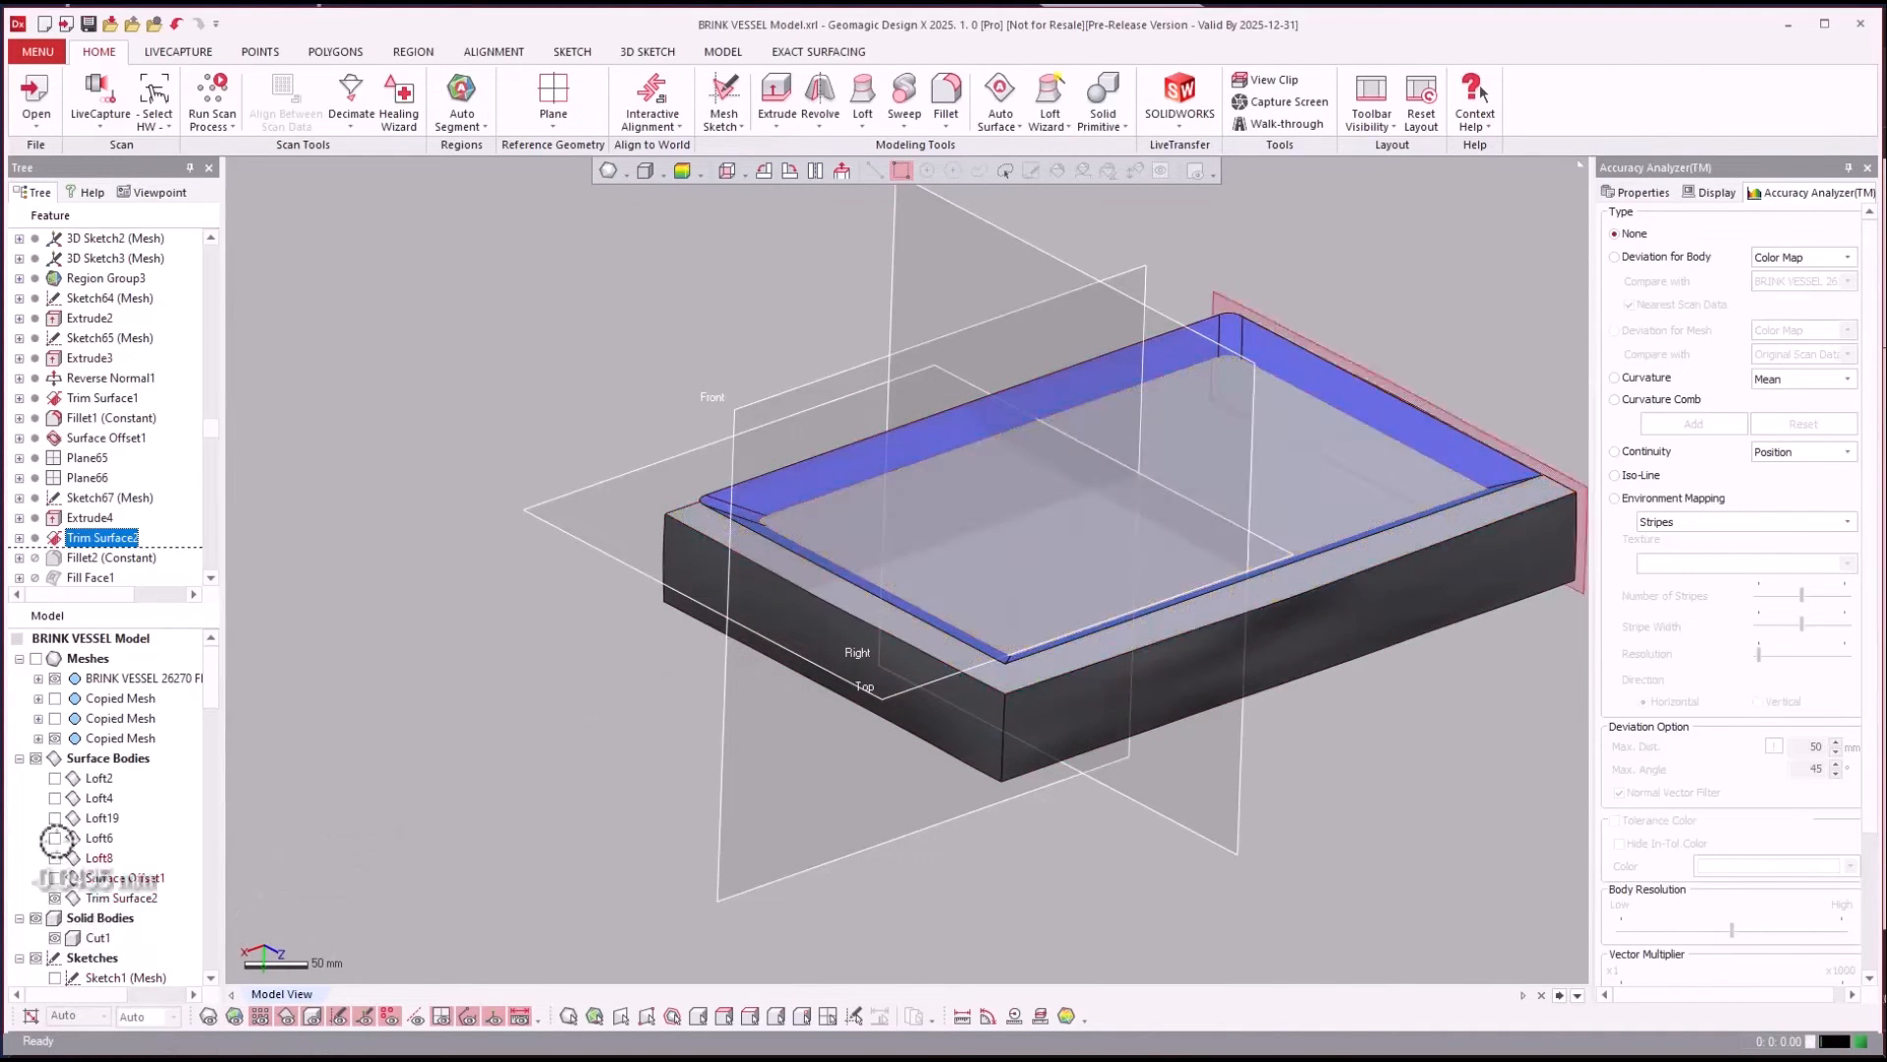
Compare the trimmed walls with the scan, then hide the meshes and solid bodies to isolate the Trim Surface2 body.
key(ctrl+1)
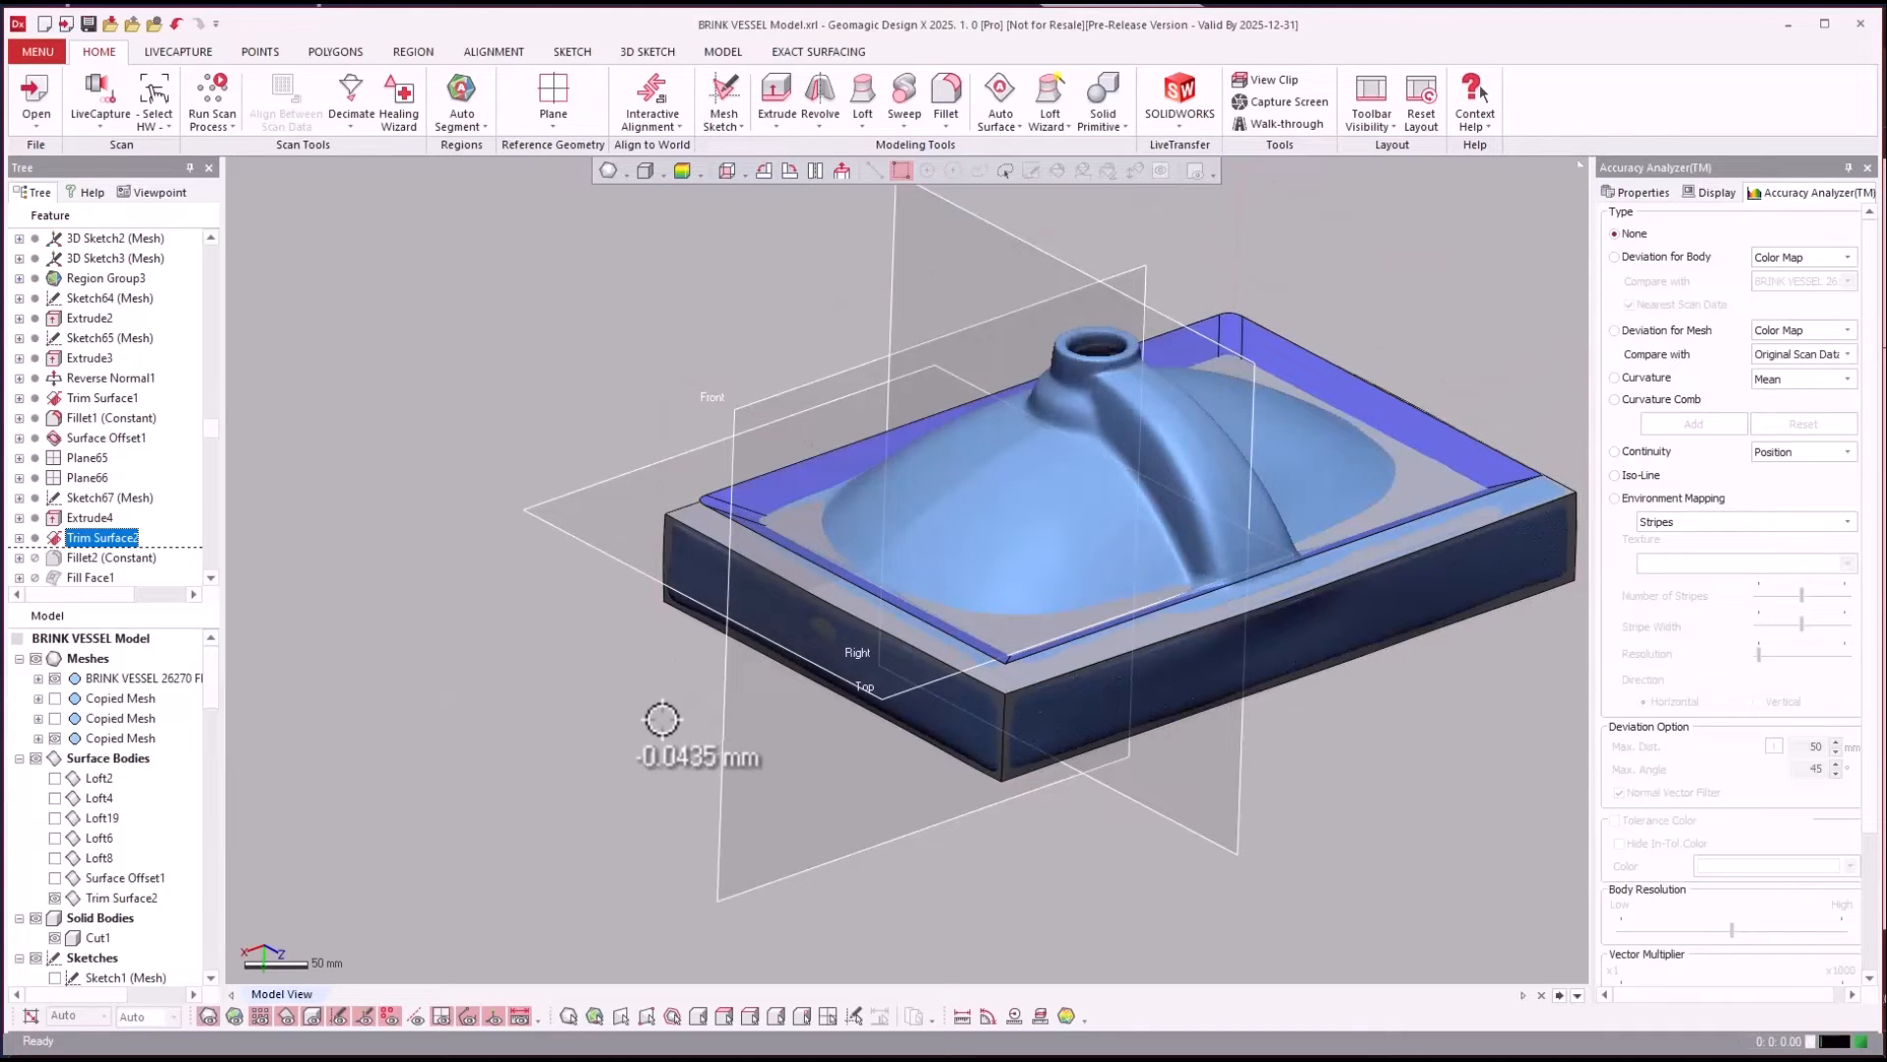
key(ctrl+1)
key(ctrl+5)
right_drag(897, 750, 924, 682)
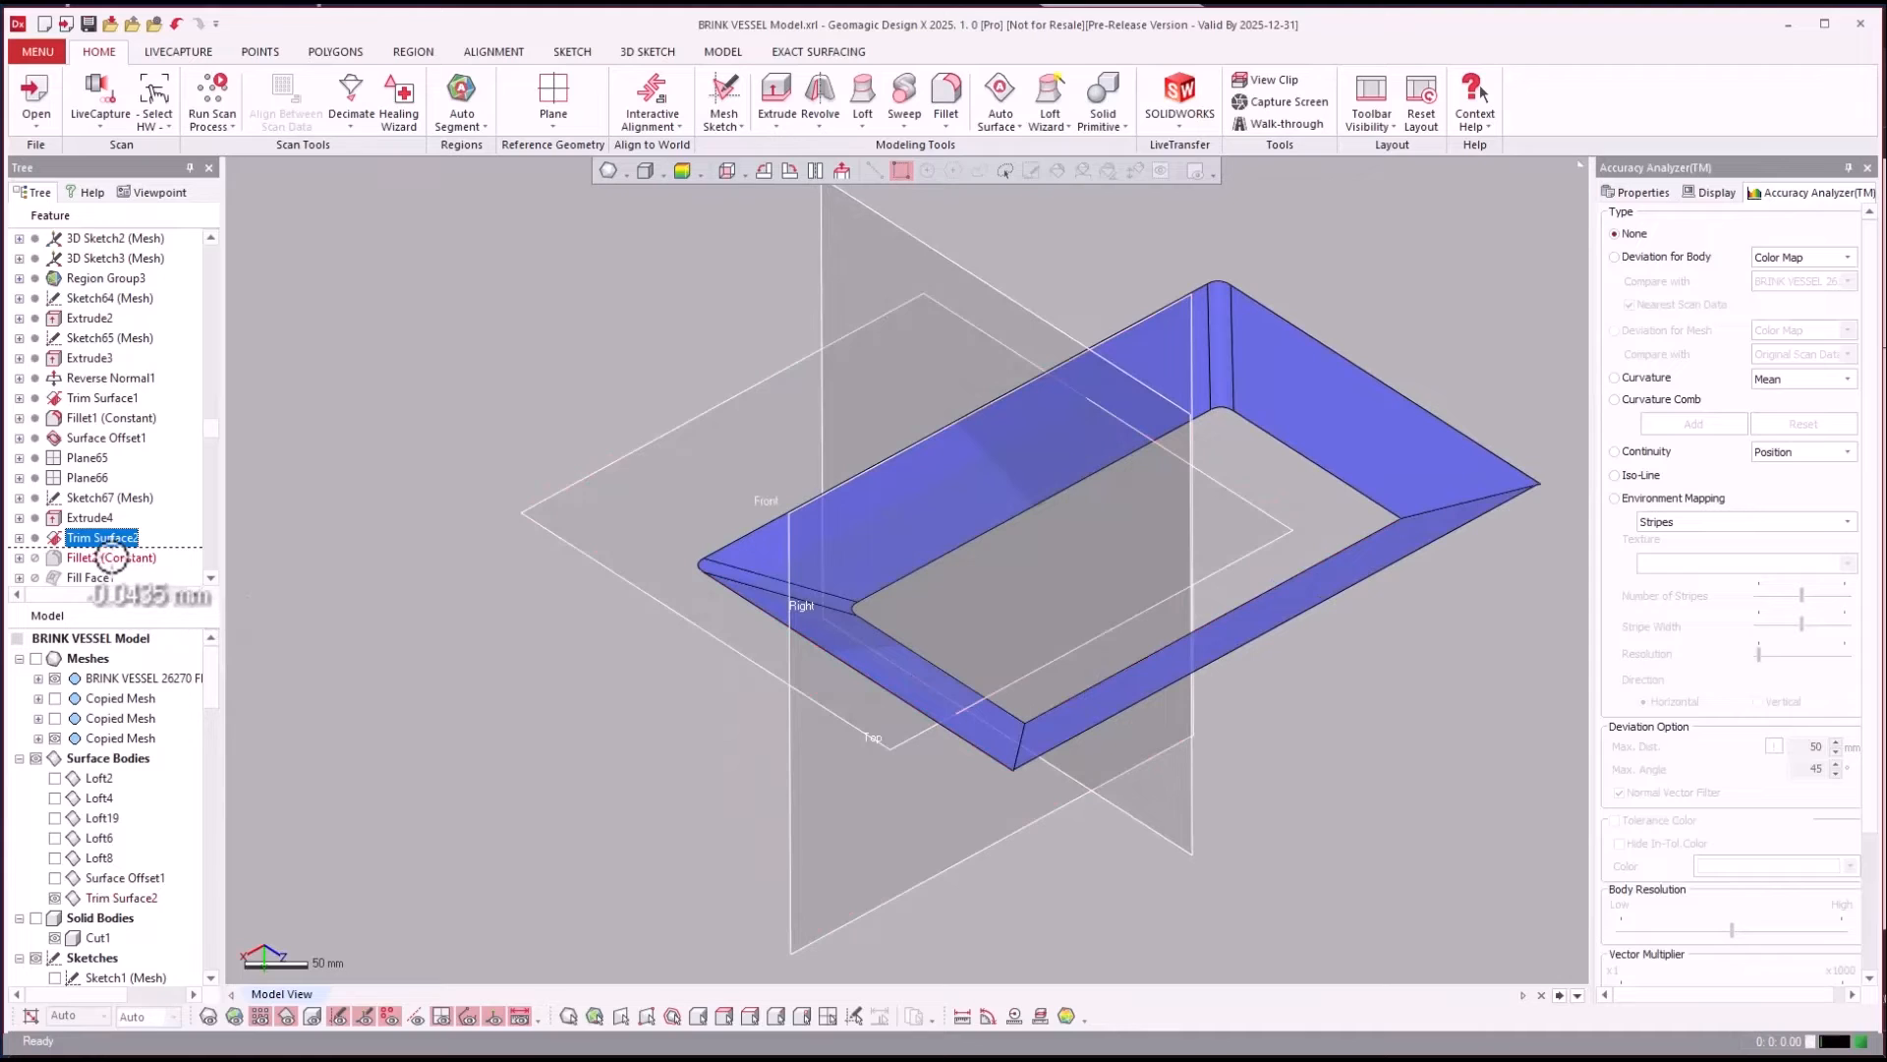
Roll the feature history forward through Fillet2 (Constant) to Fill Face1.
right_click(112, 558)
click(131, 563)
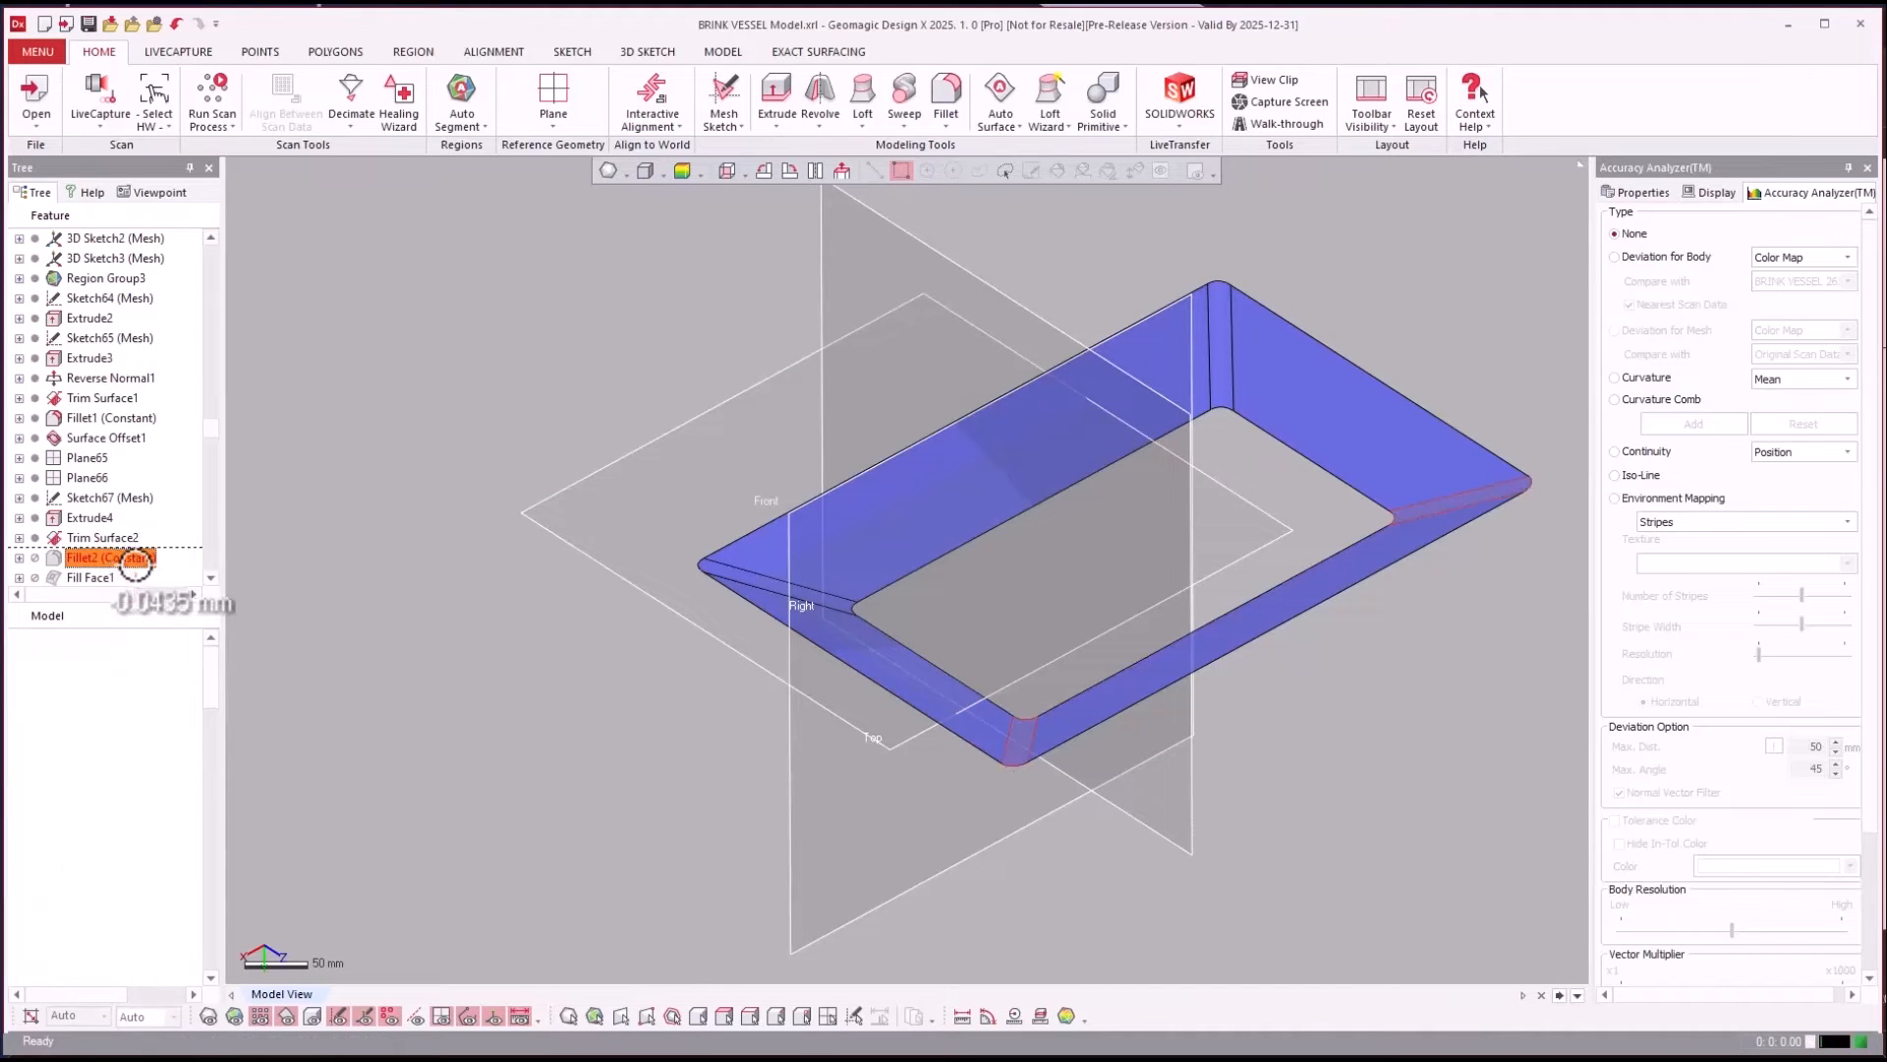
click(79, 560)
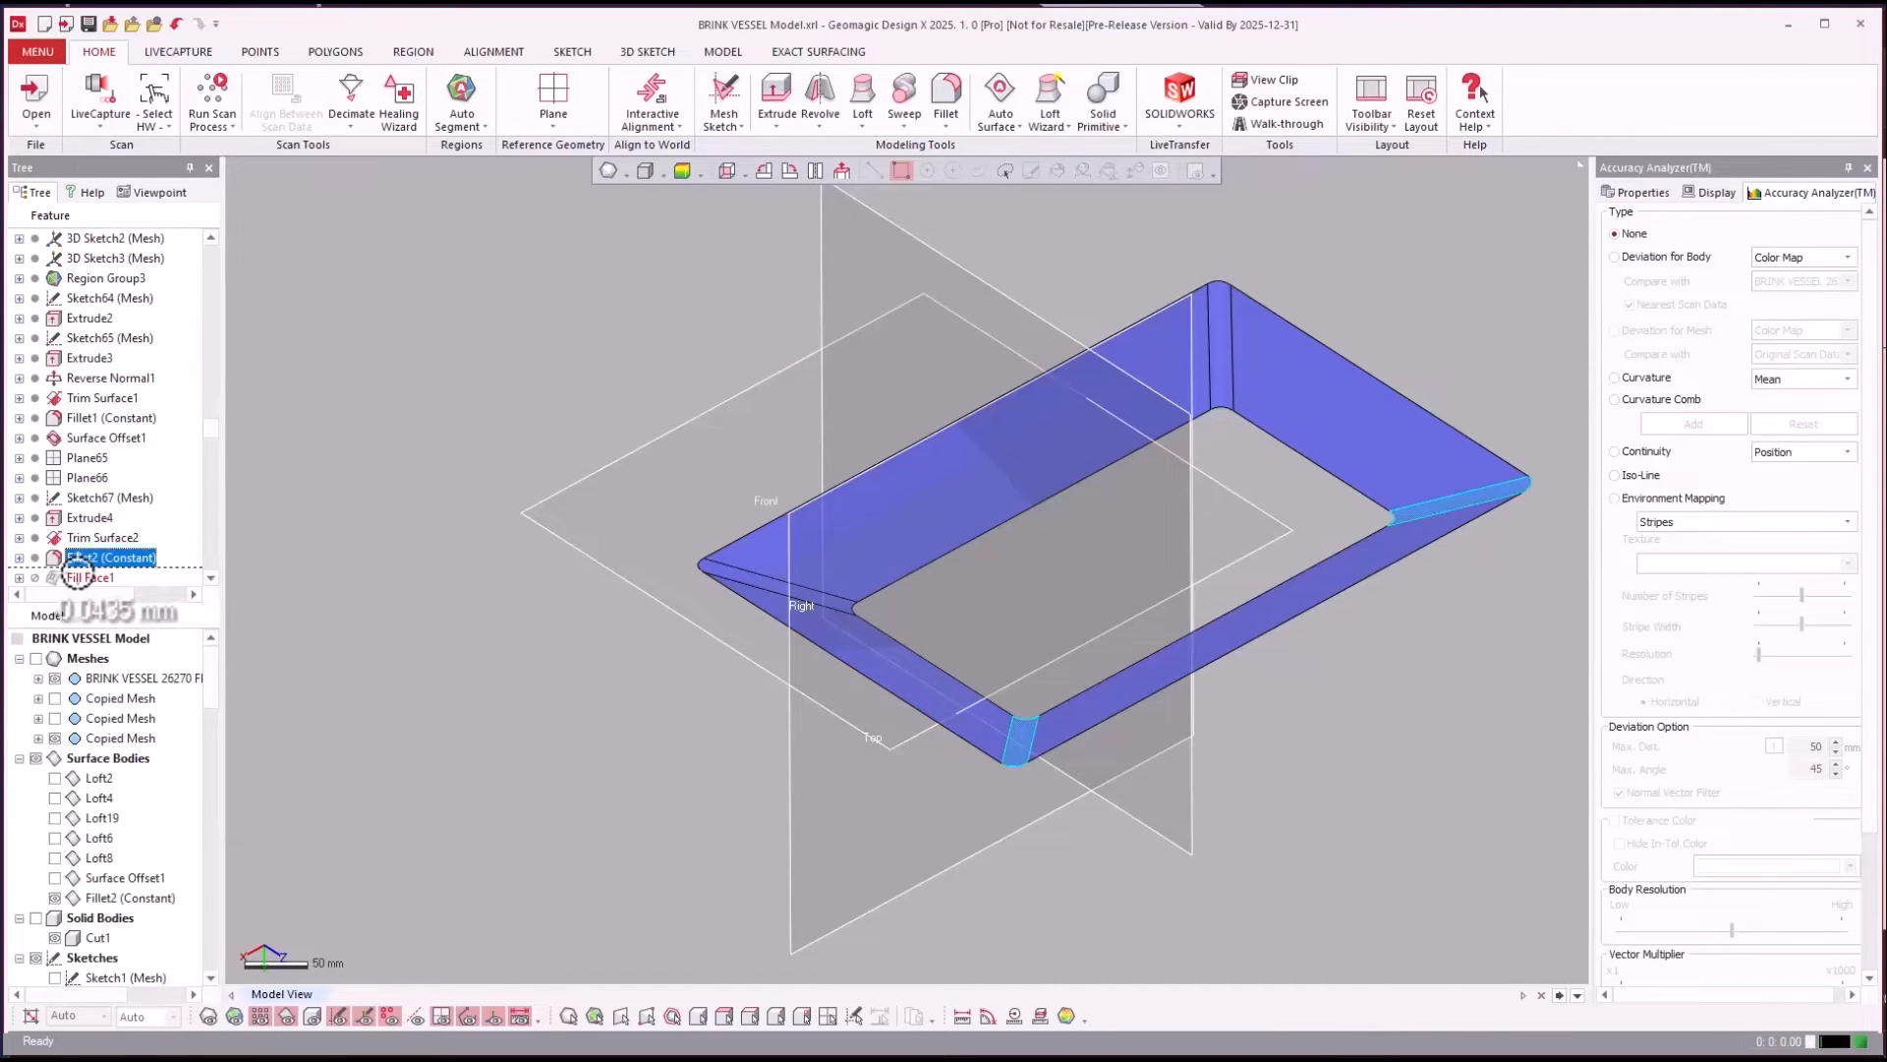
click(79, 577)
right_click(81, 558)
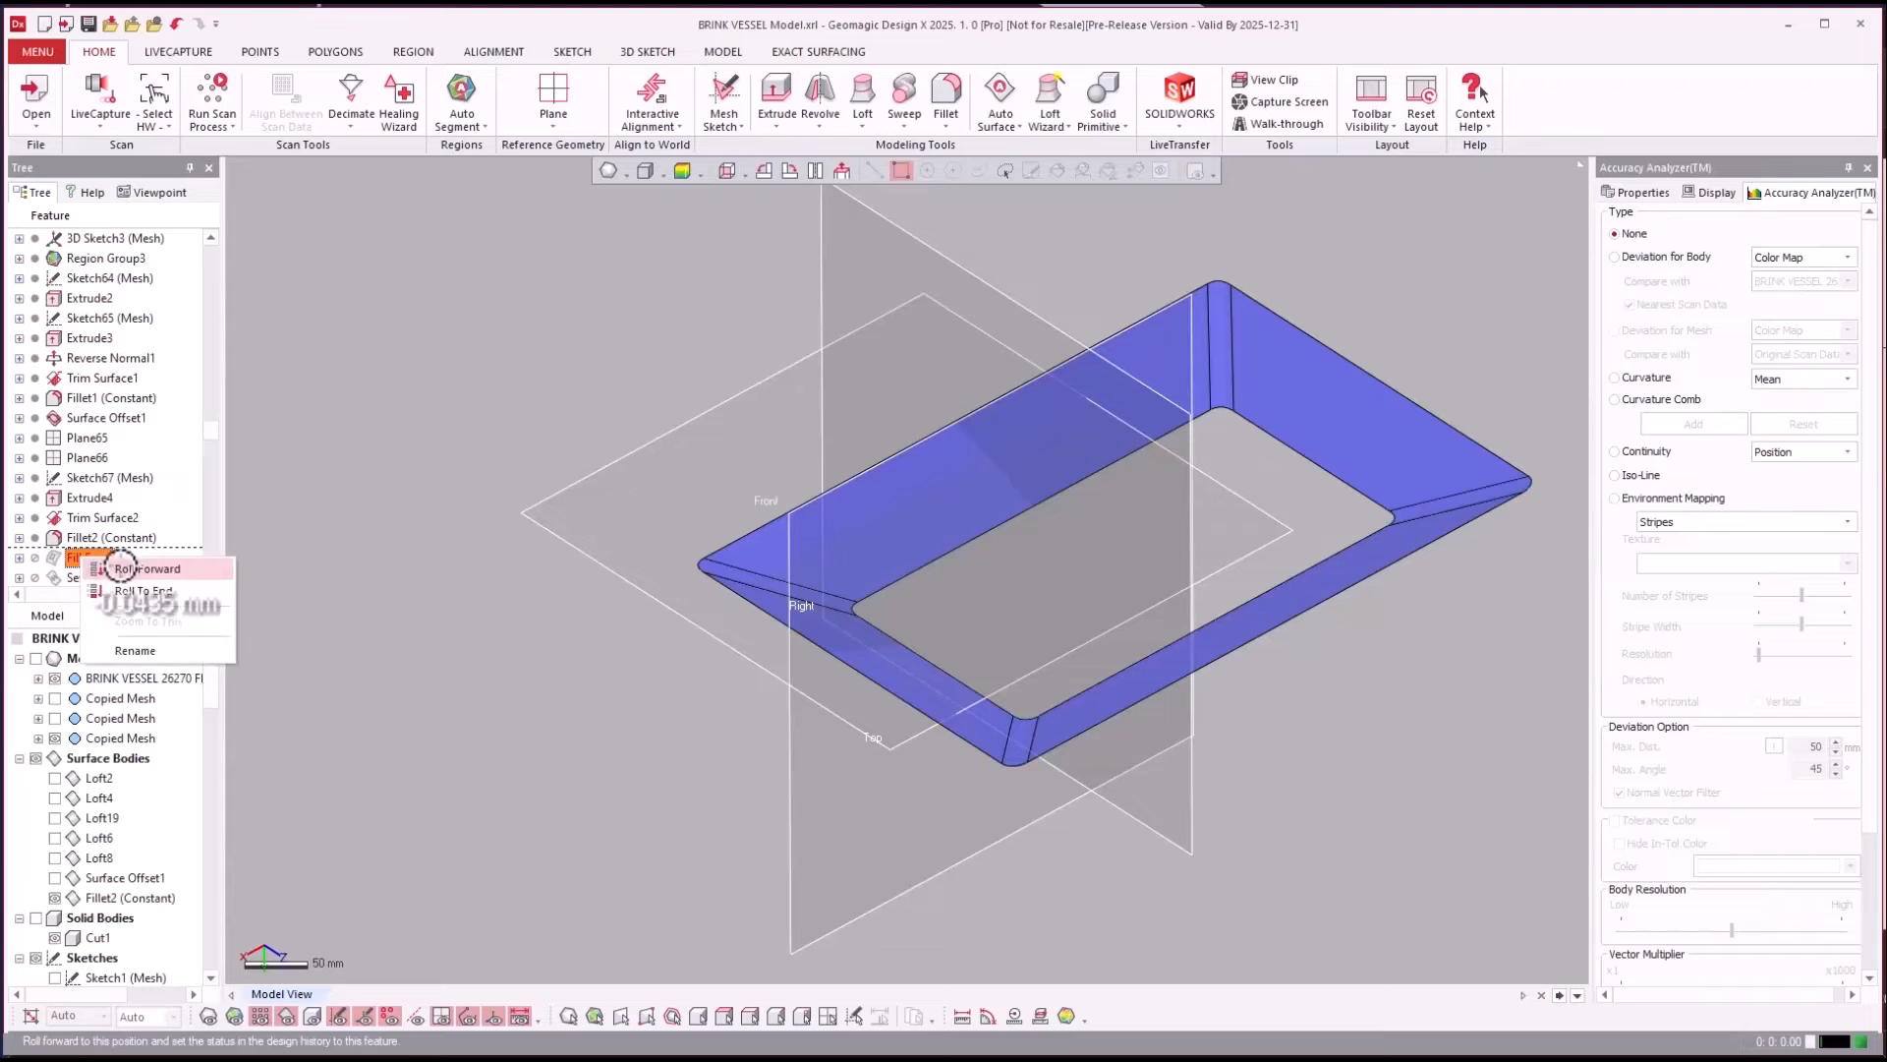
click(118, 564)
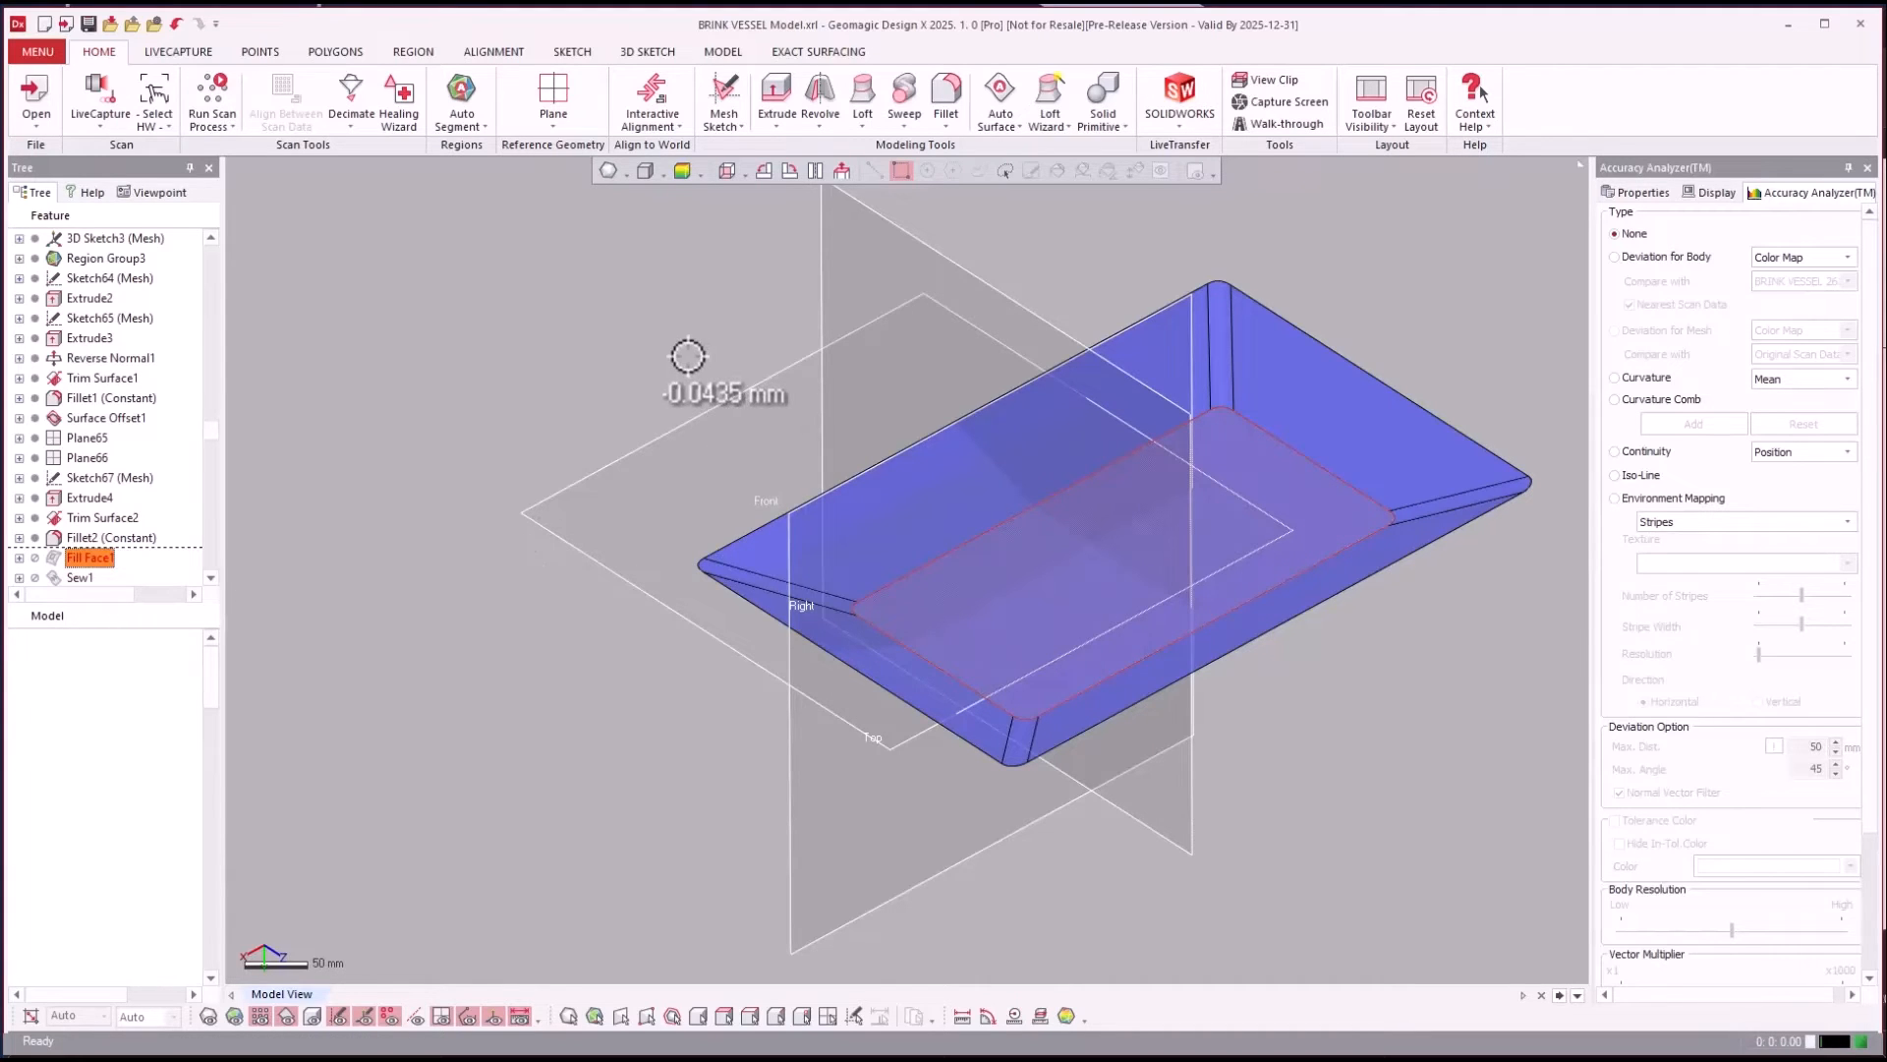
Roll the feature history forward past Sew1 and Region Group4 to Mesh Fit2, and view the fitted surface against the walls.
click(102, 517)
scroll(104, 436, down, 2)
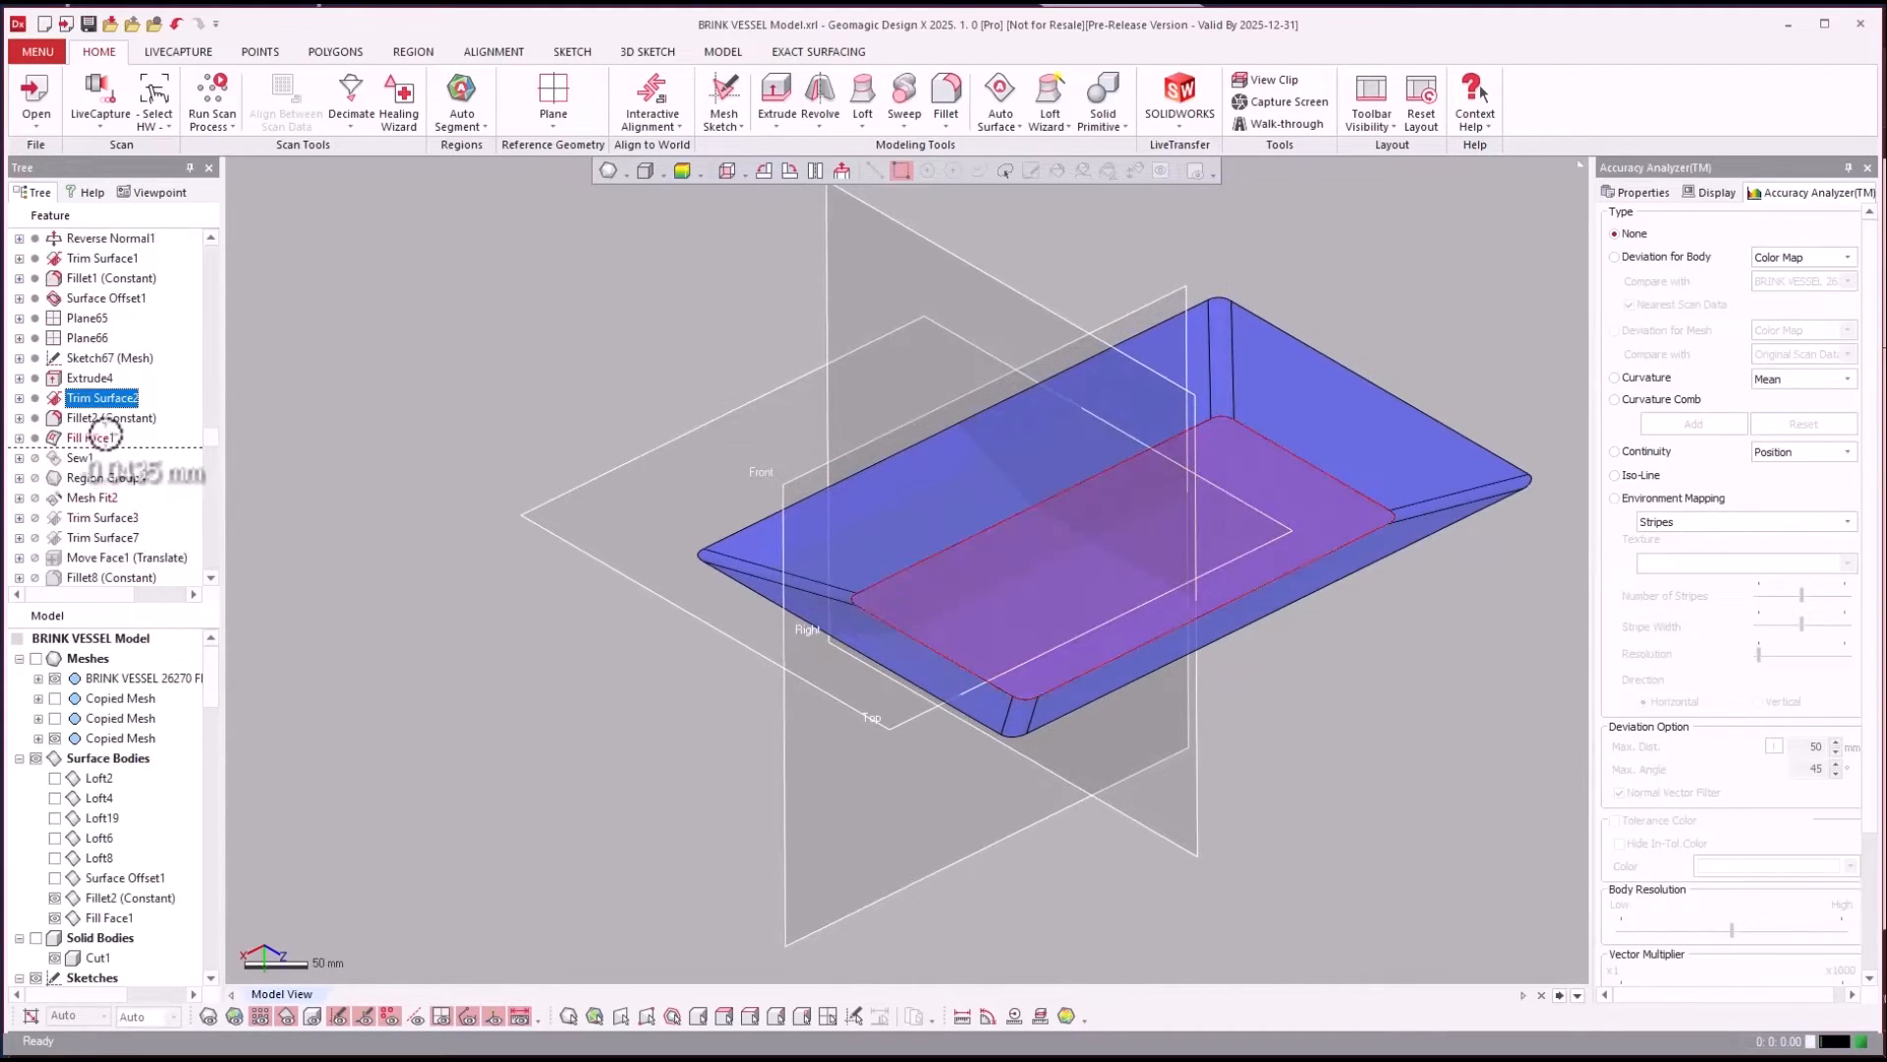
click(77, 458)
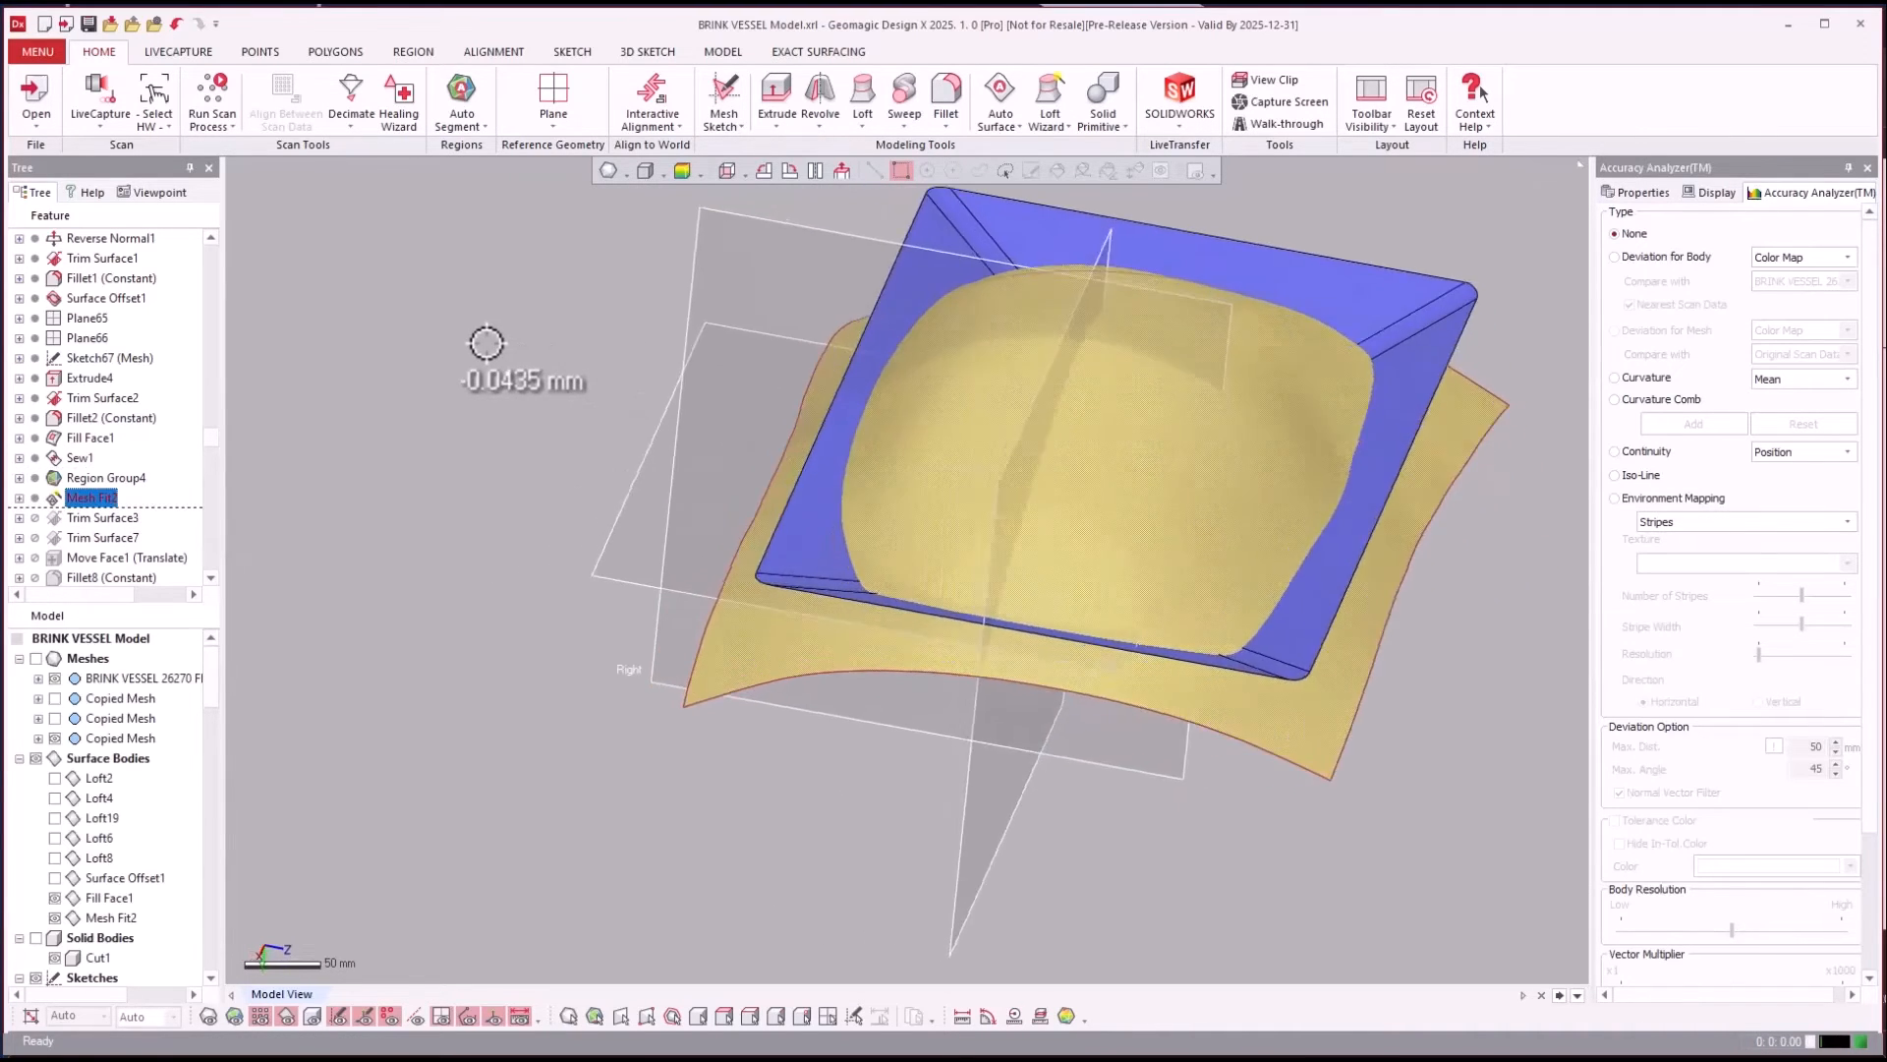
Roll the feature history forward to Trim Surface3 and select the flat Surface Offset1 flange to inspect it.
click(81, 519)
double_click(88, 523)
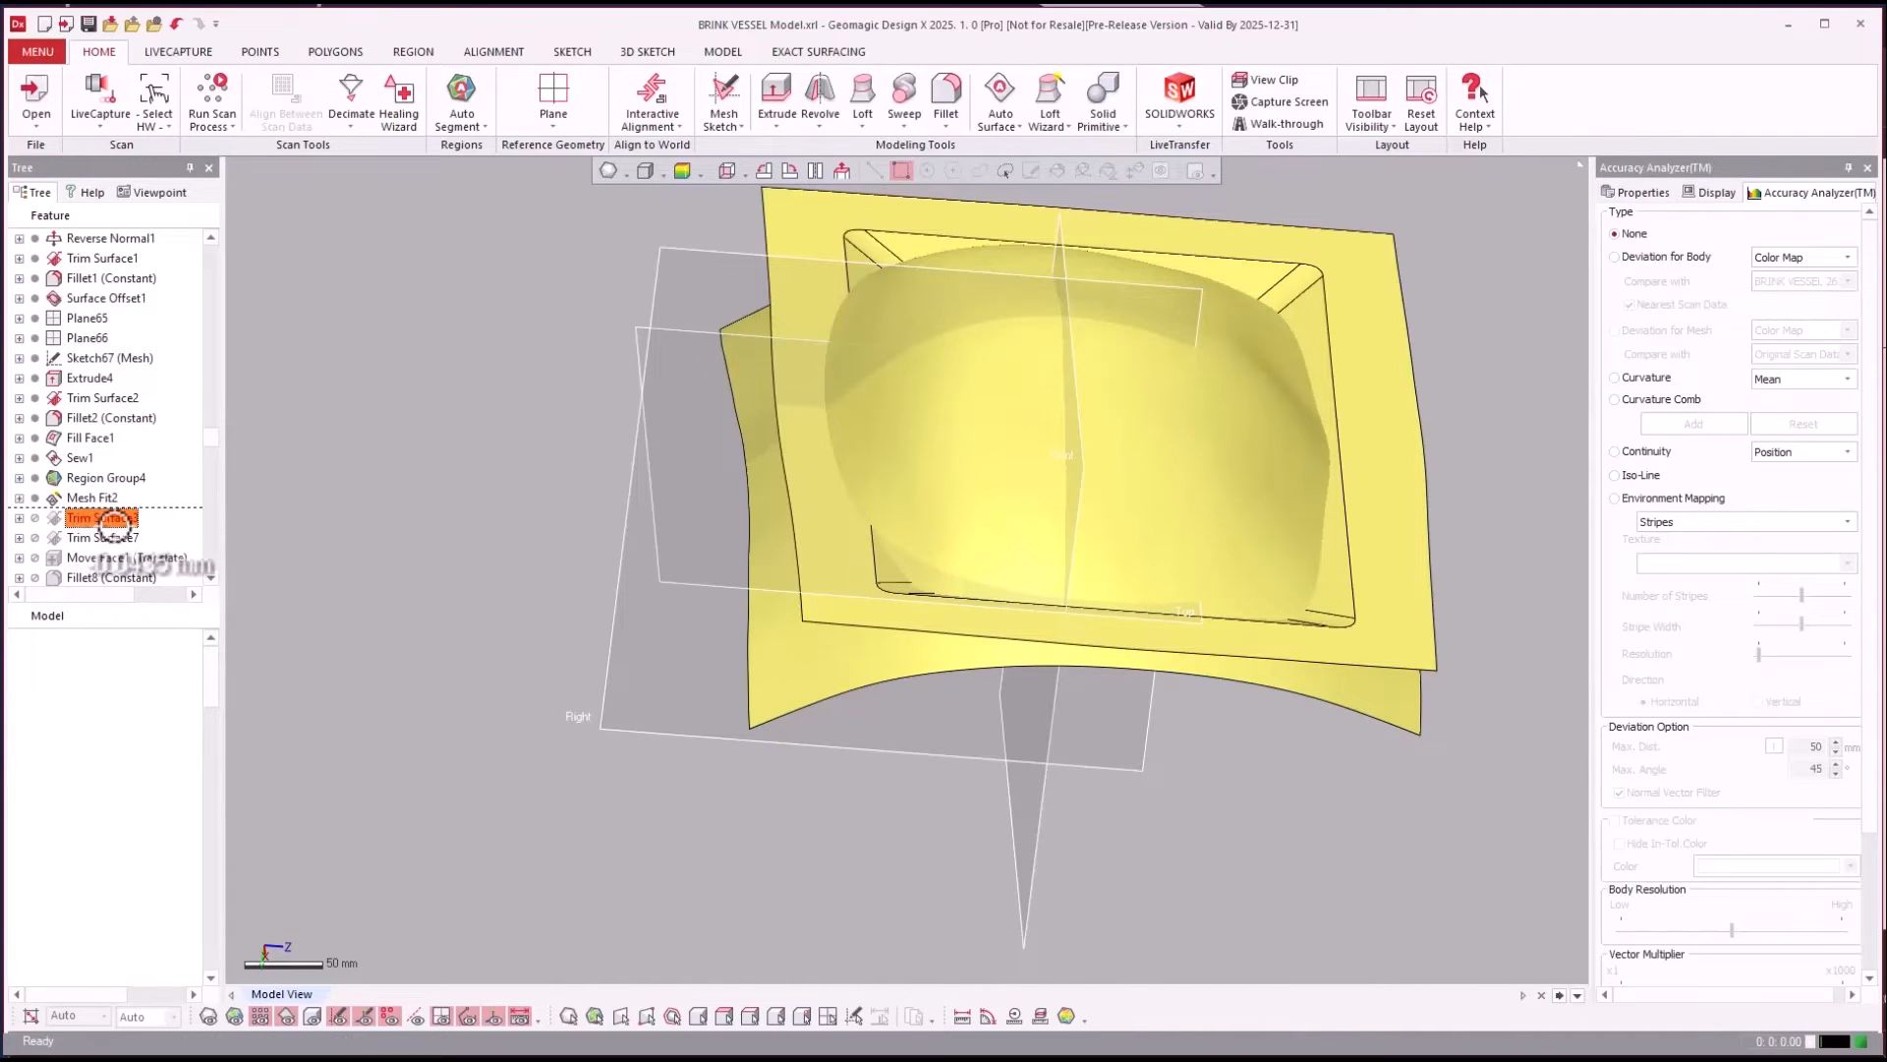
right_drag(860, 457, 673, 325)
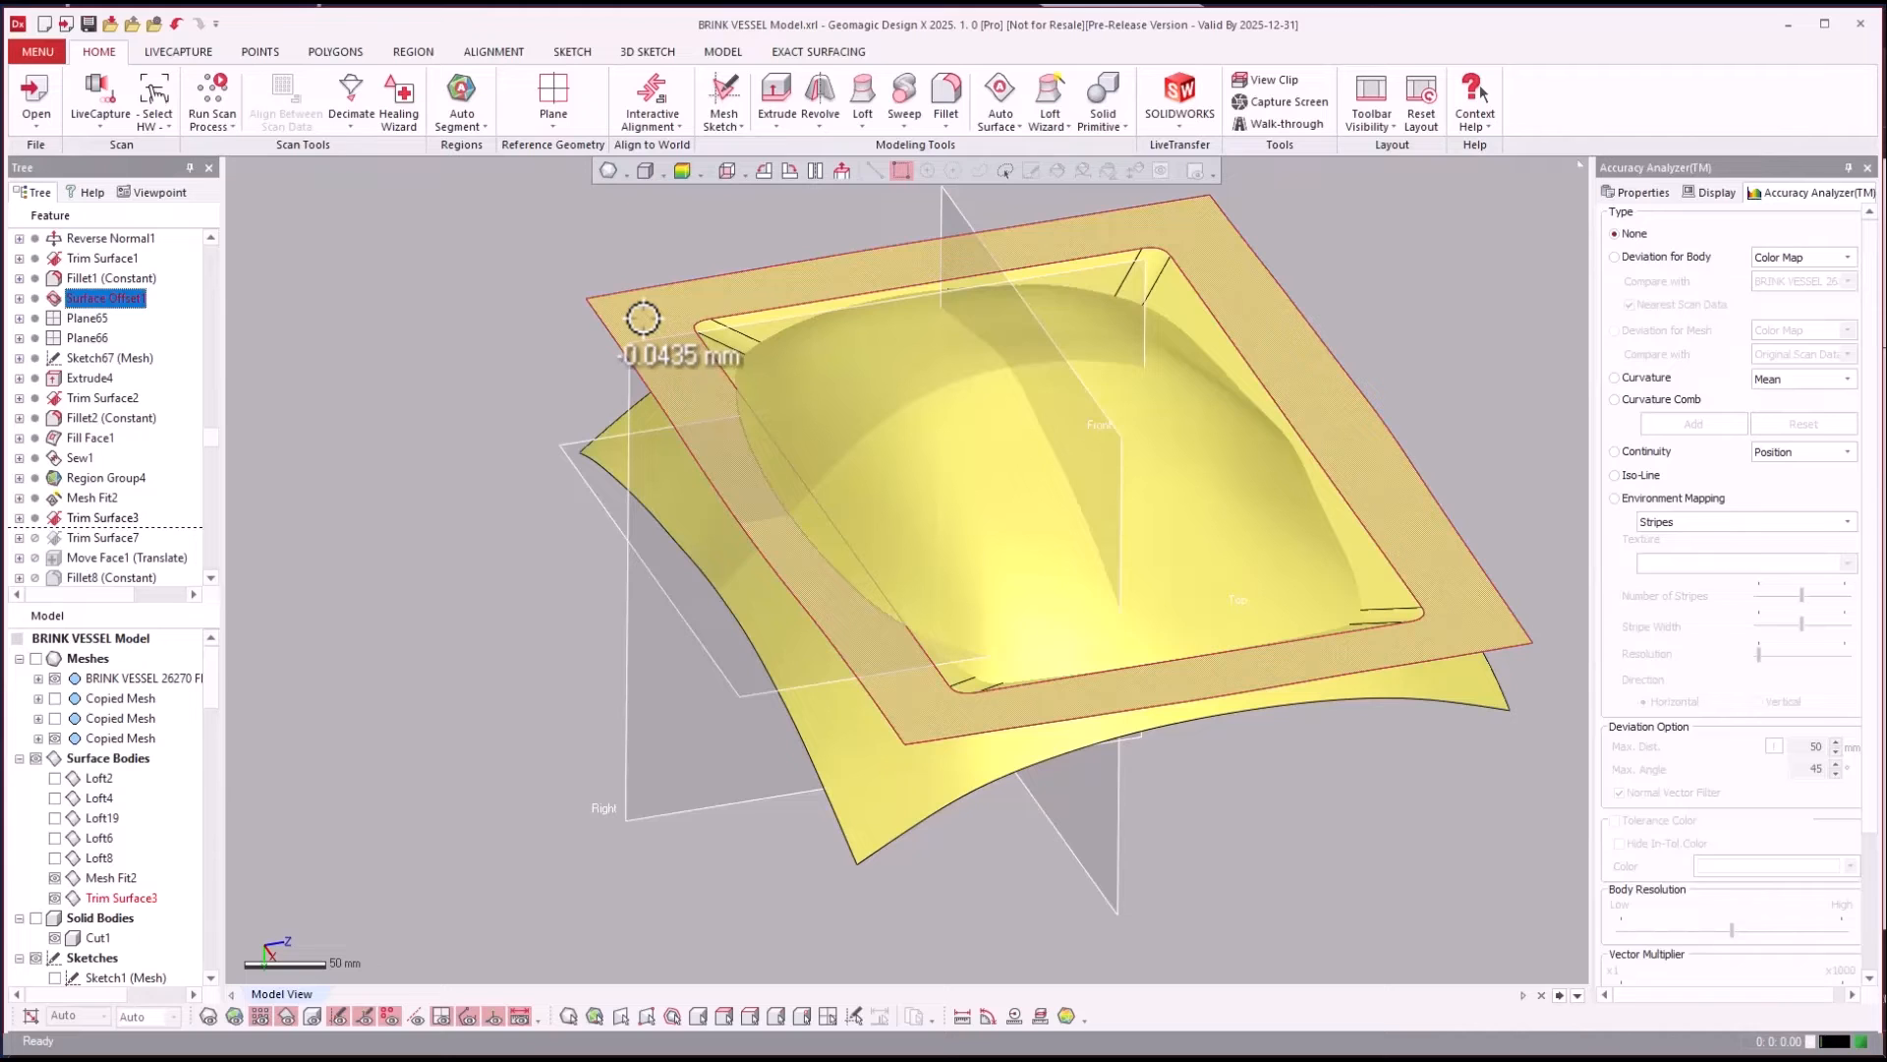
click(702, 316)
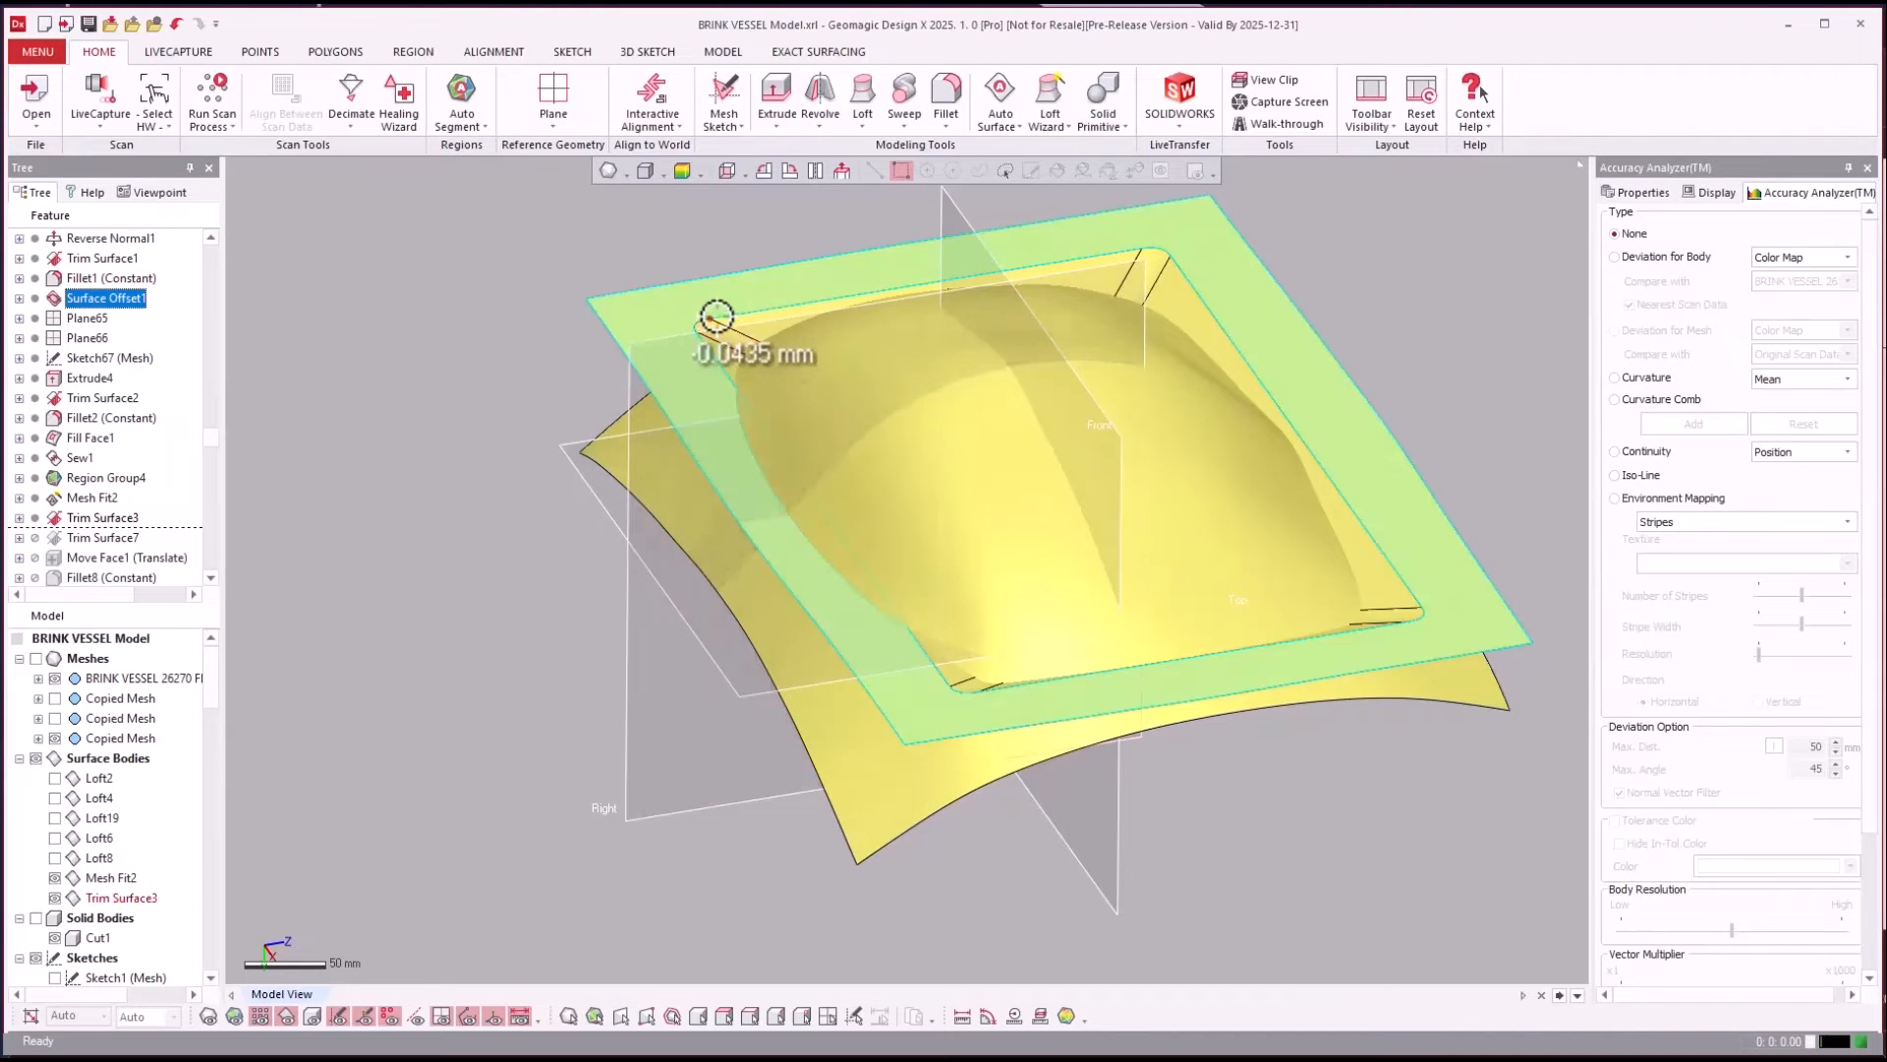
Roll the feature history forward to Trim Surface7 and view the trimmed dome and flange from below and from the sides.
right_click(89, 538)
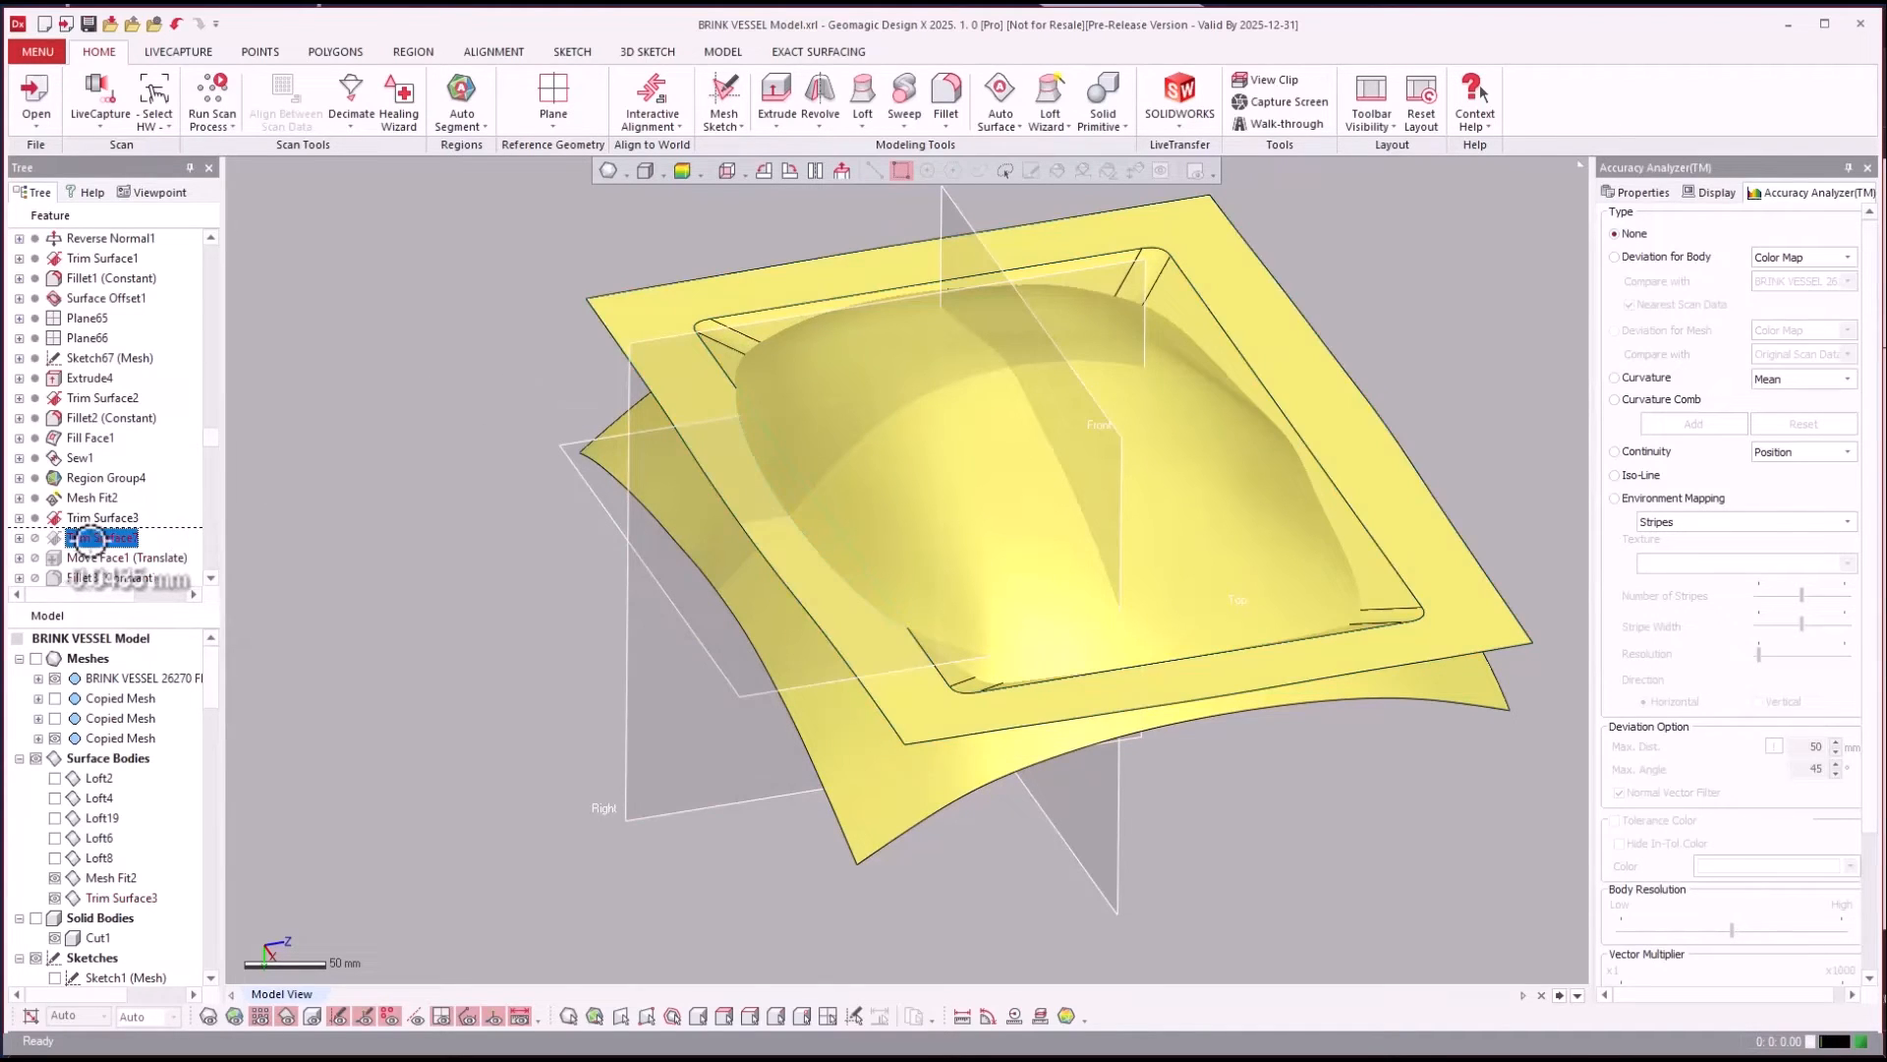
click(108, 550)
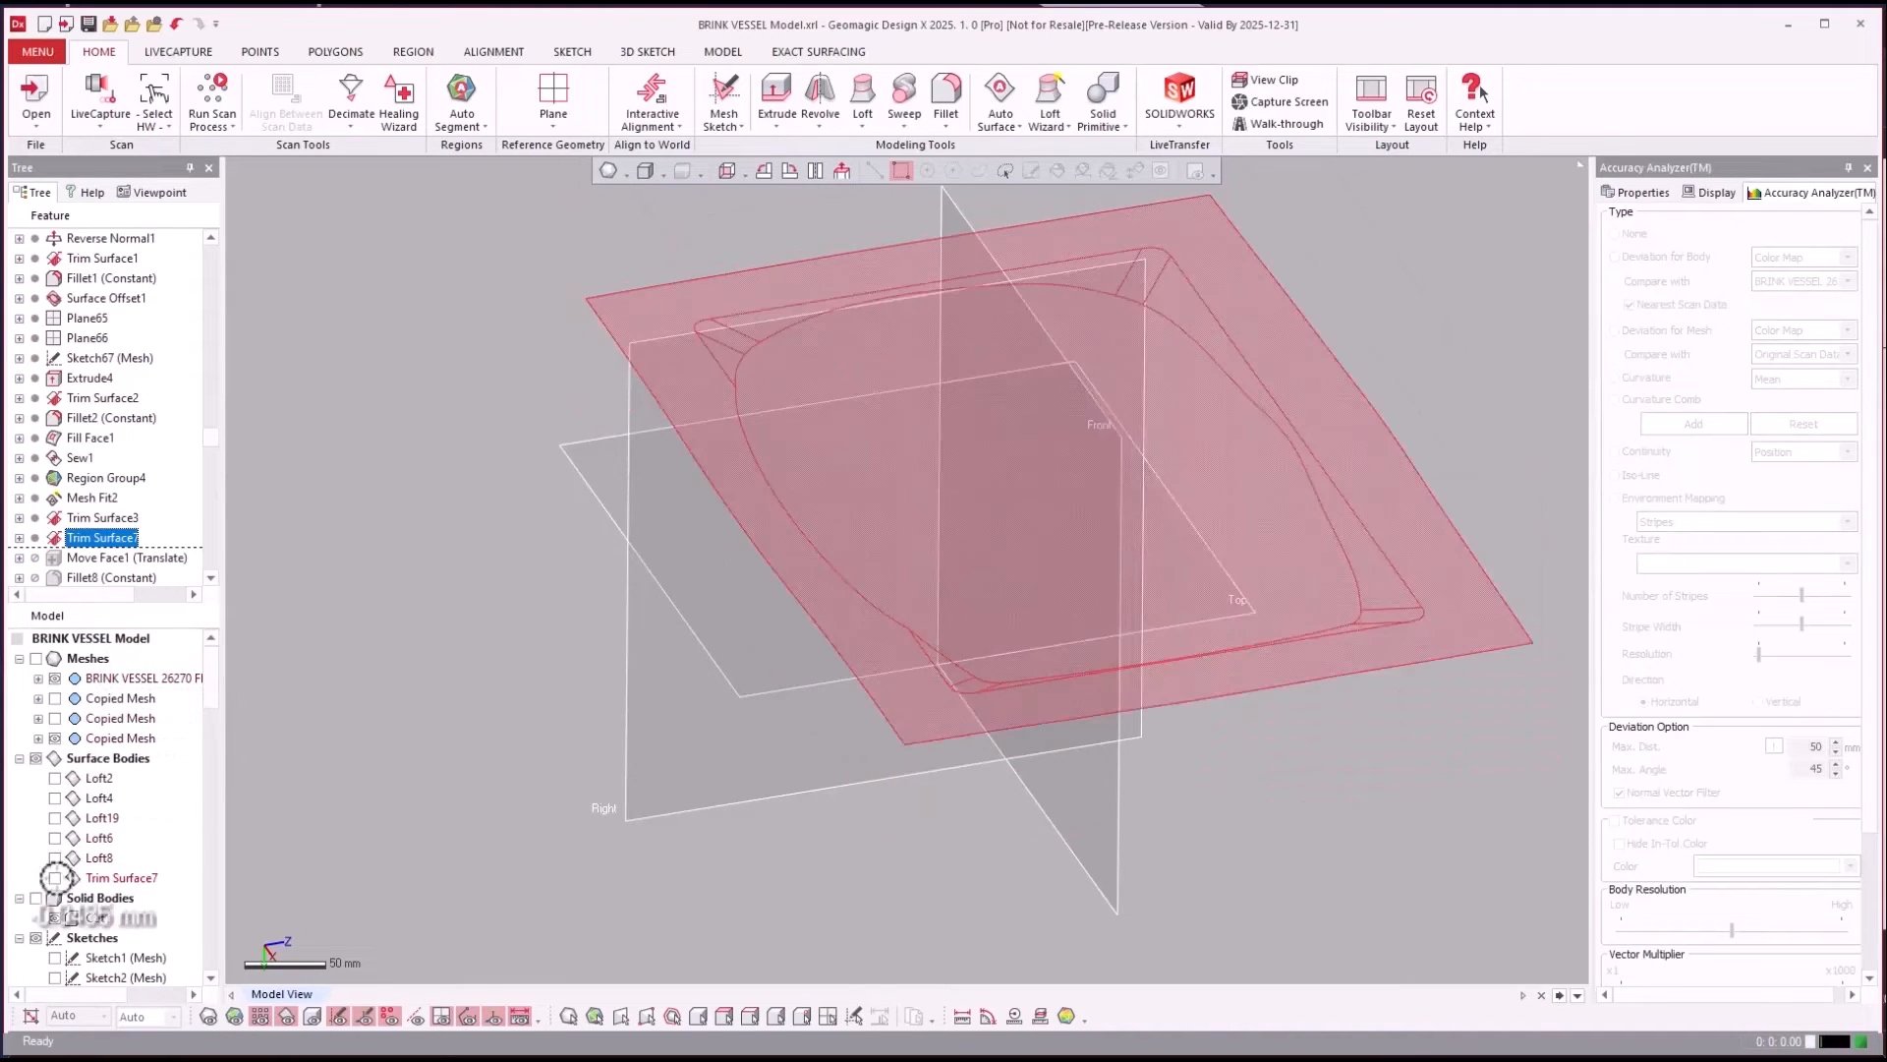
key(ctrl+6)
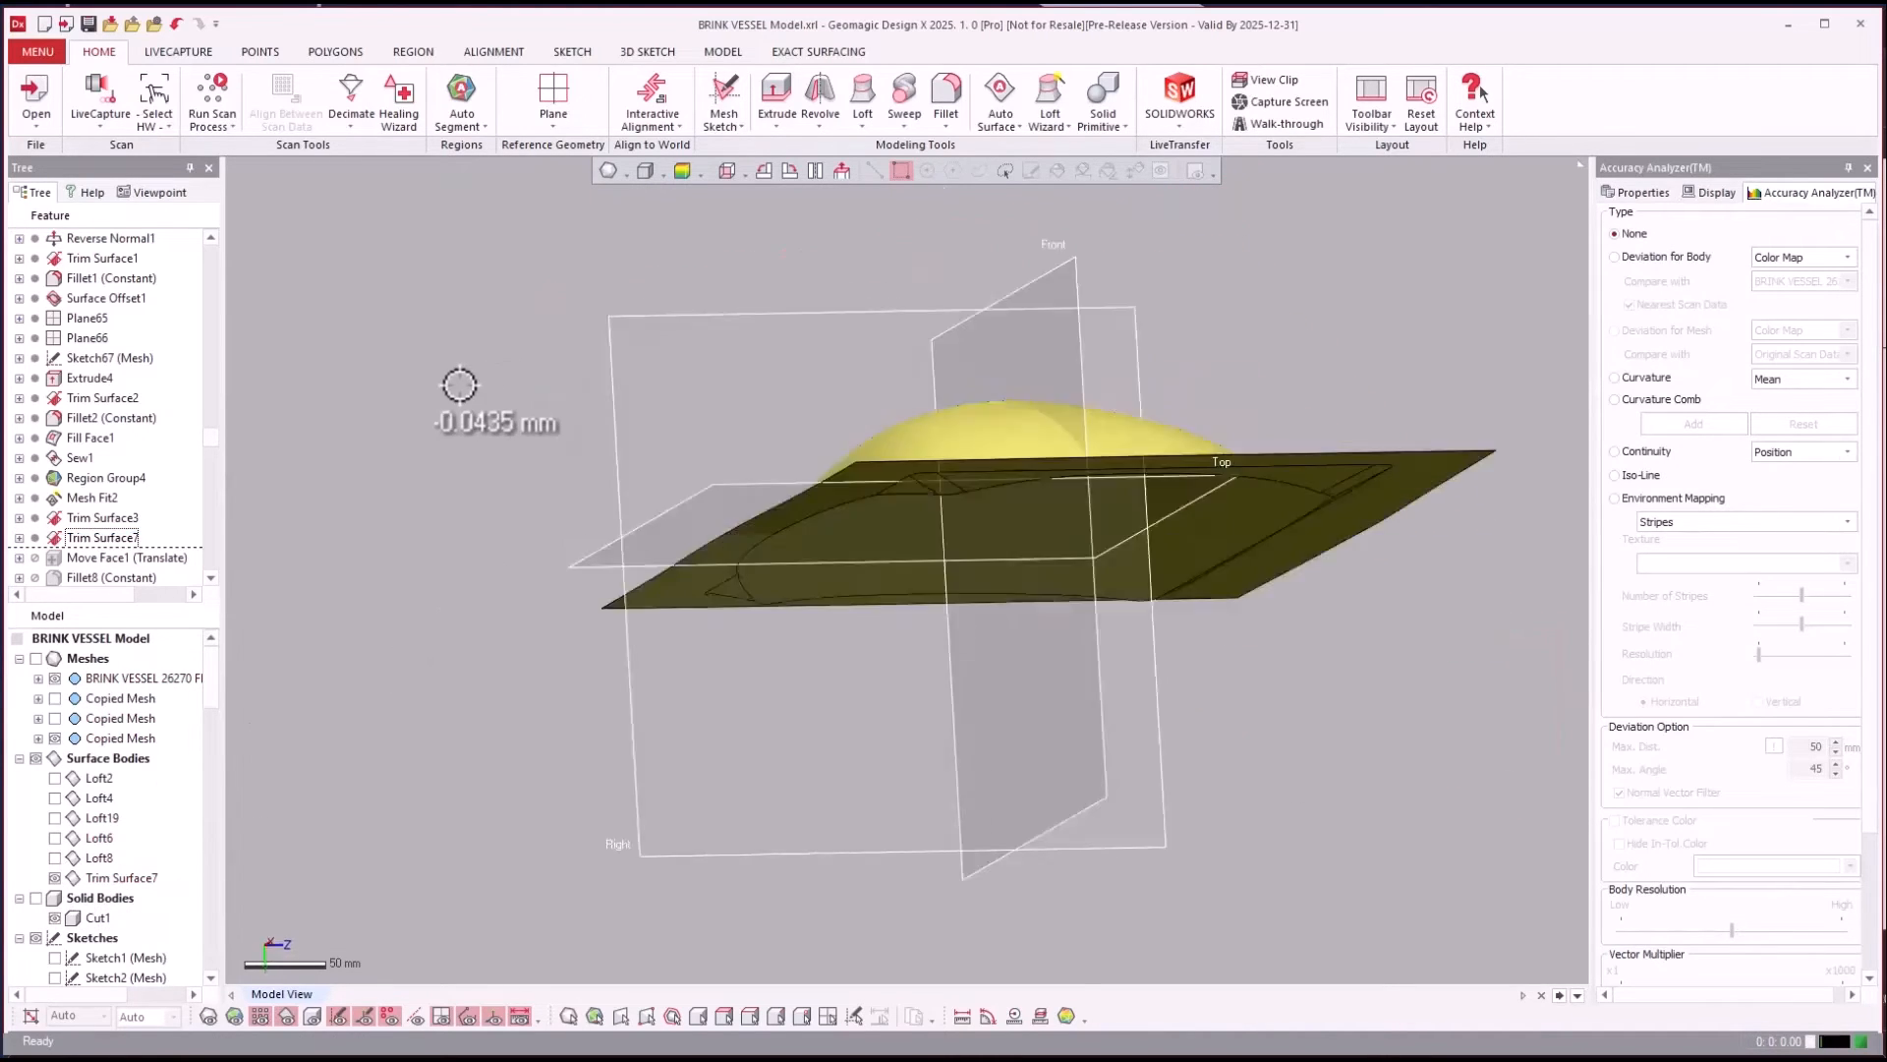
key(ctrl+0)
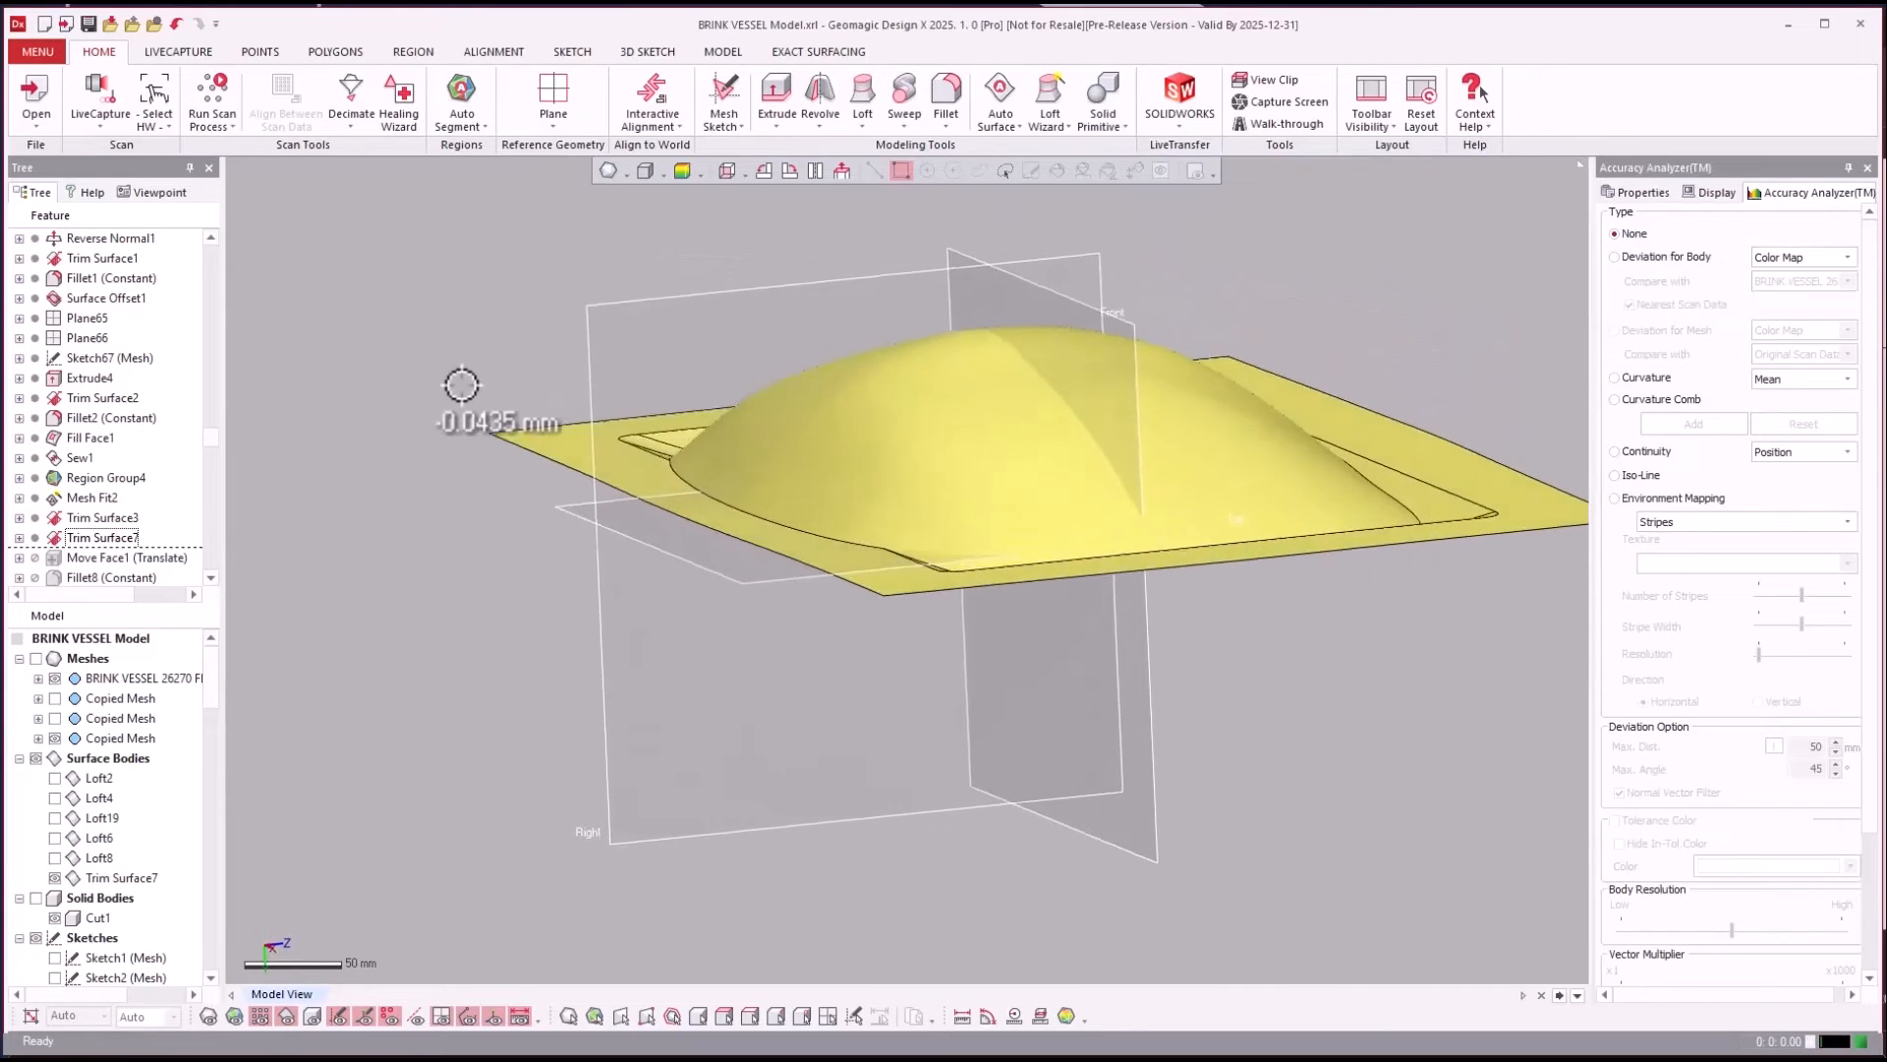
key(ctrl+0)
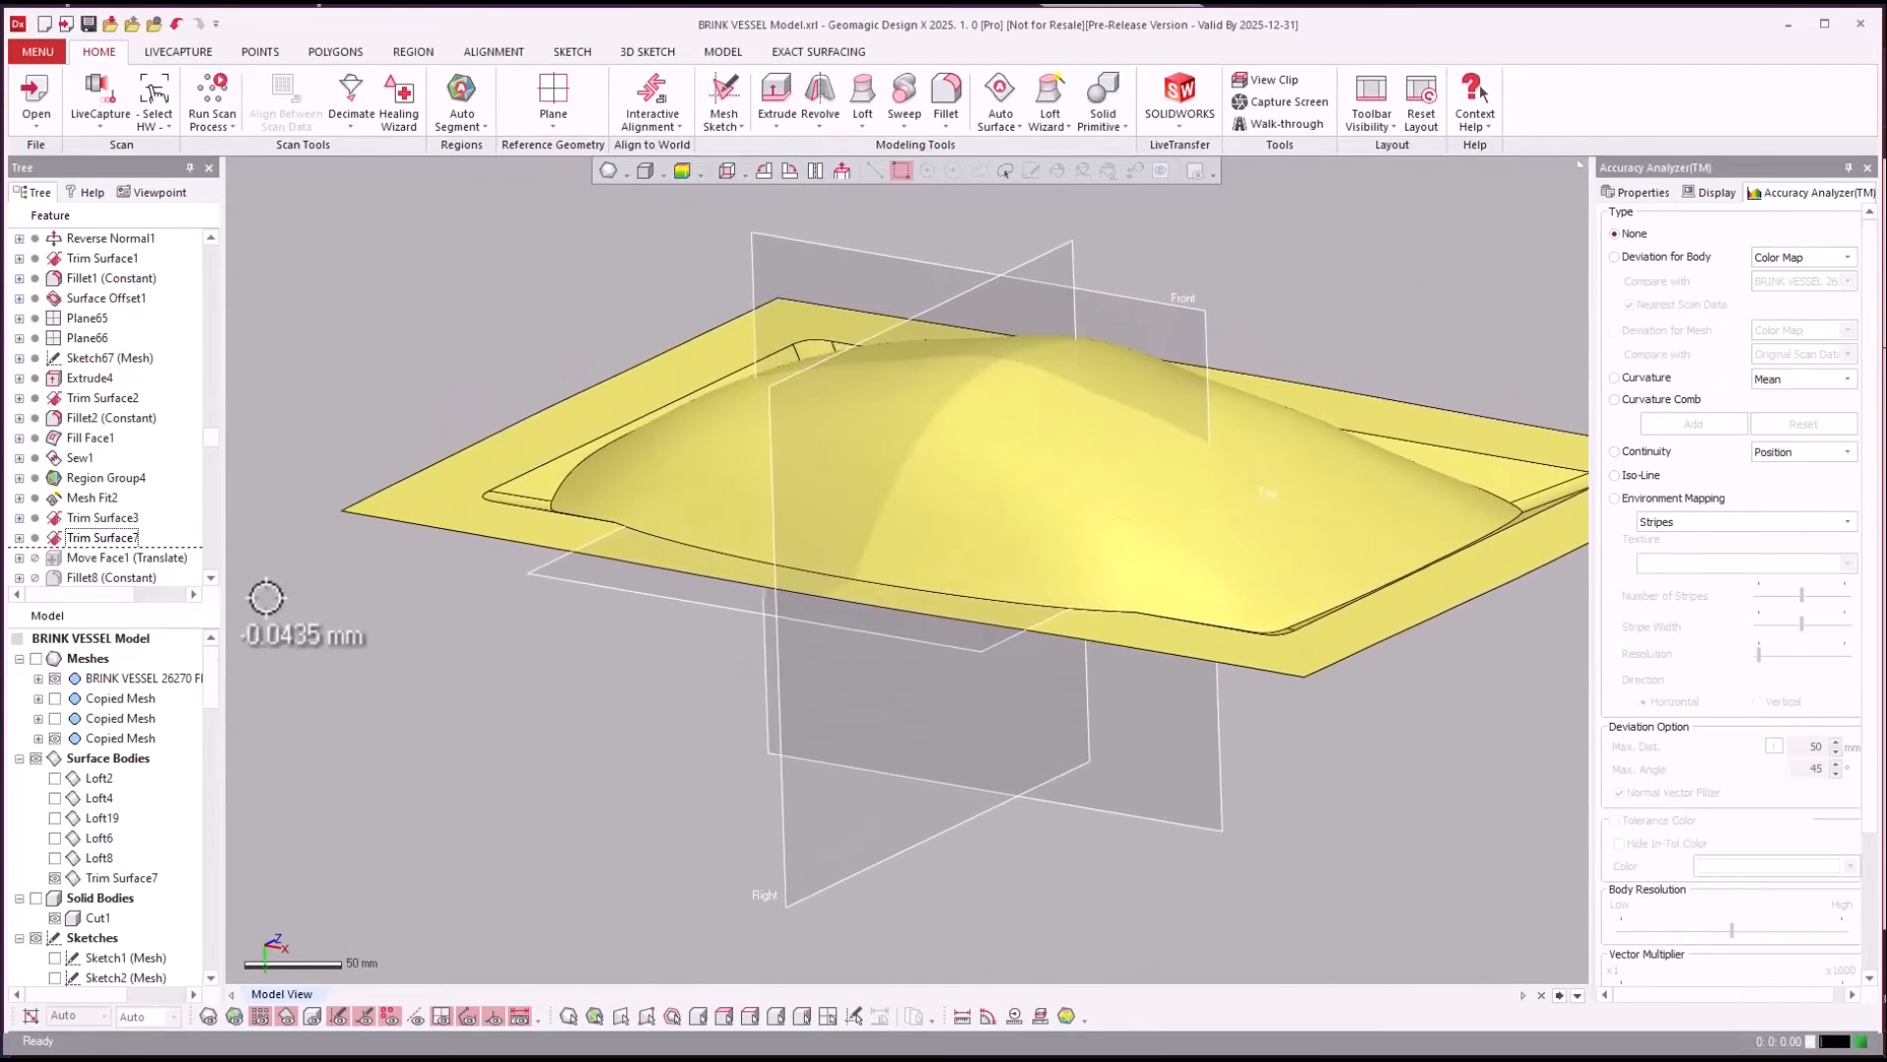
Show the Cut1 solid block and toggle the visibility of the solid and surface bodies to compare the block with the Trim Surface7 dome.
click(37, 900)
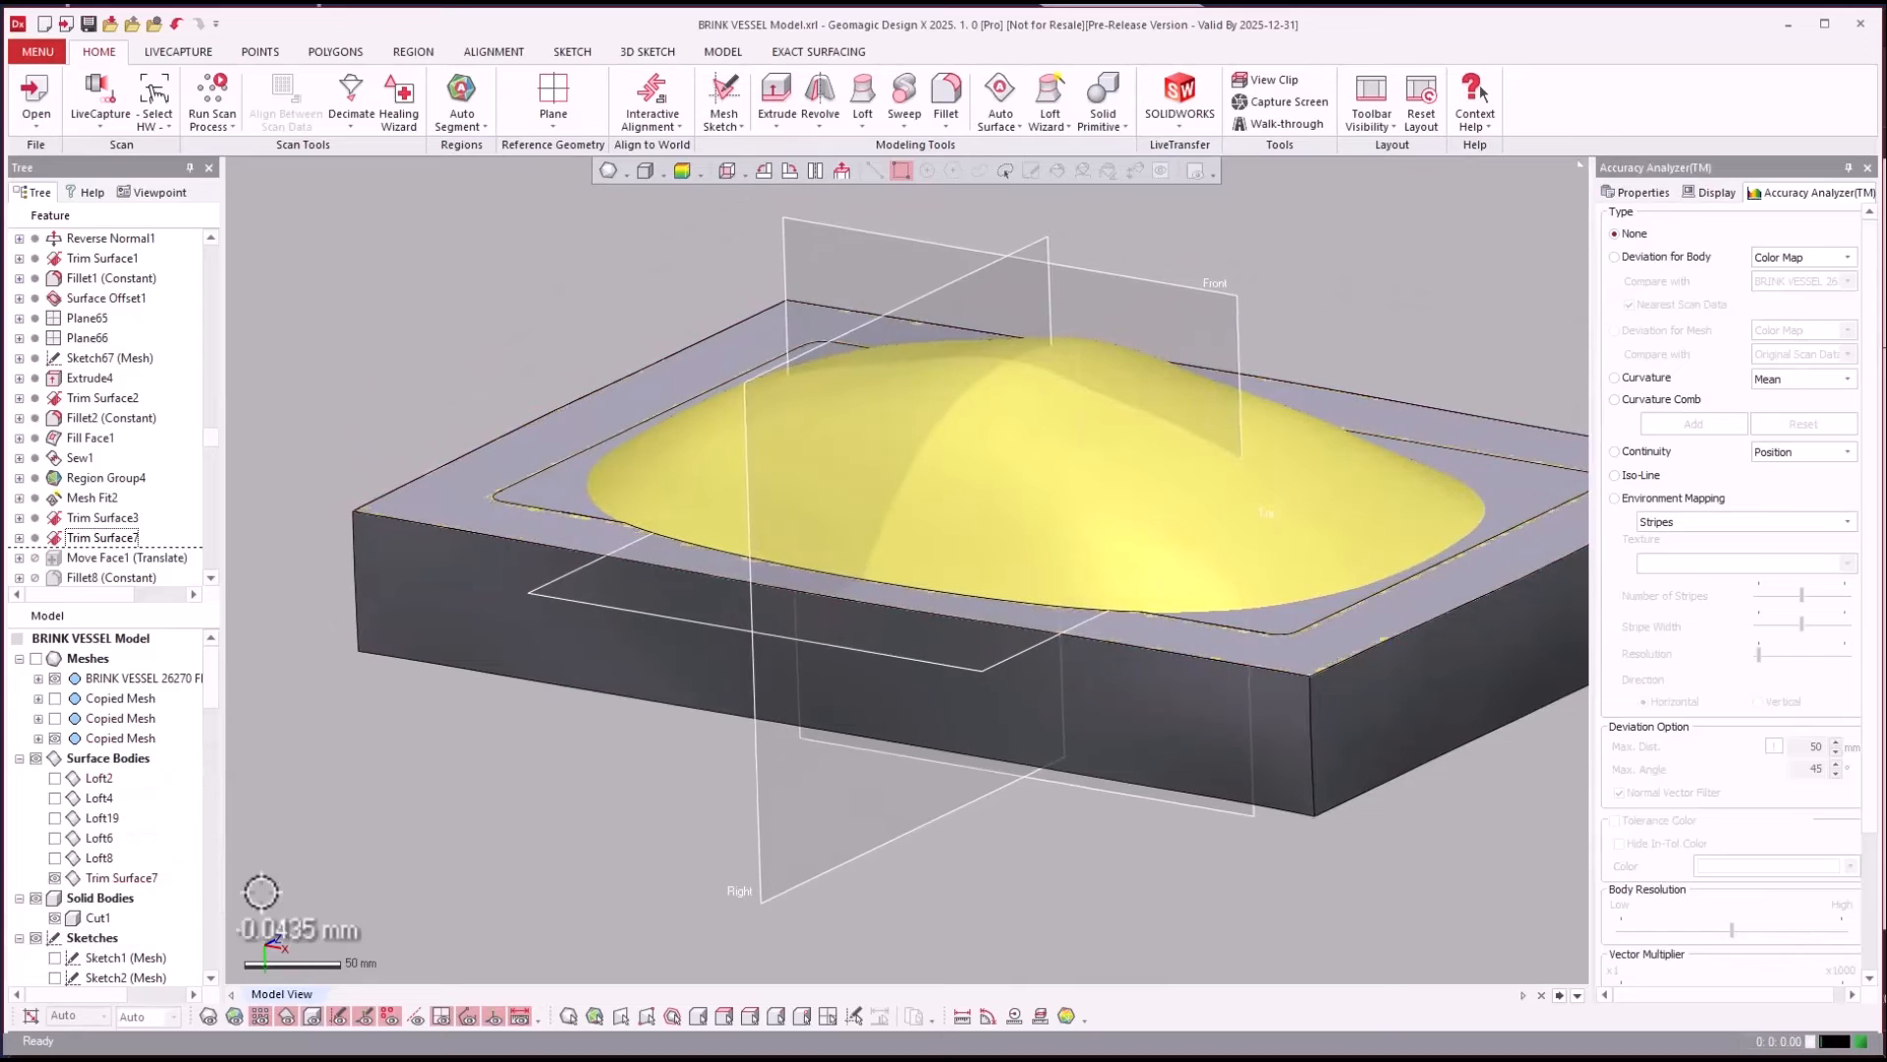
click(93, 834)
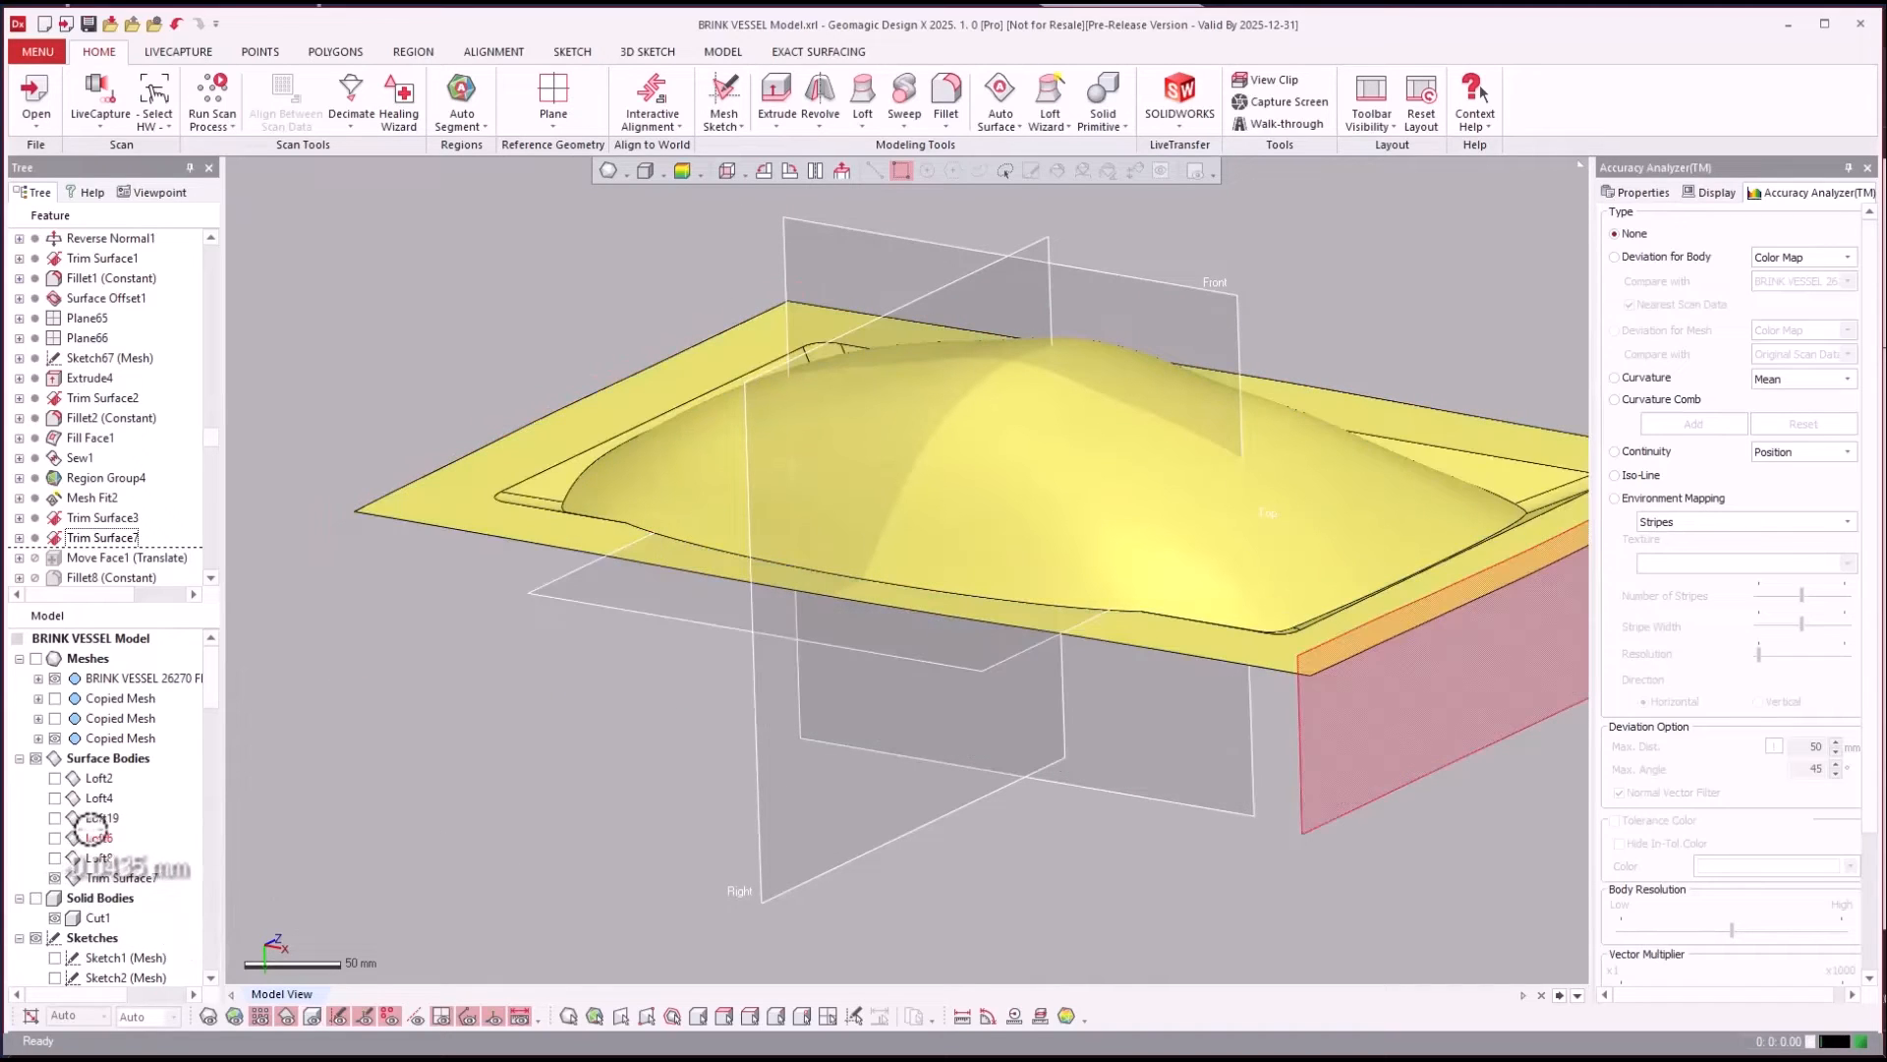
click(88, 832)
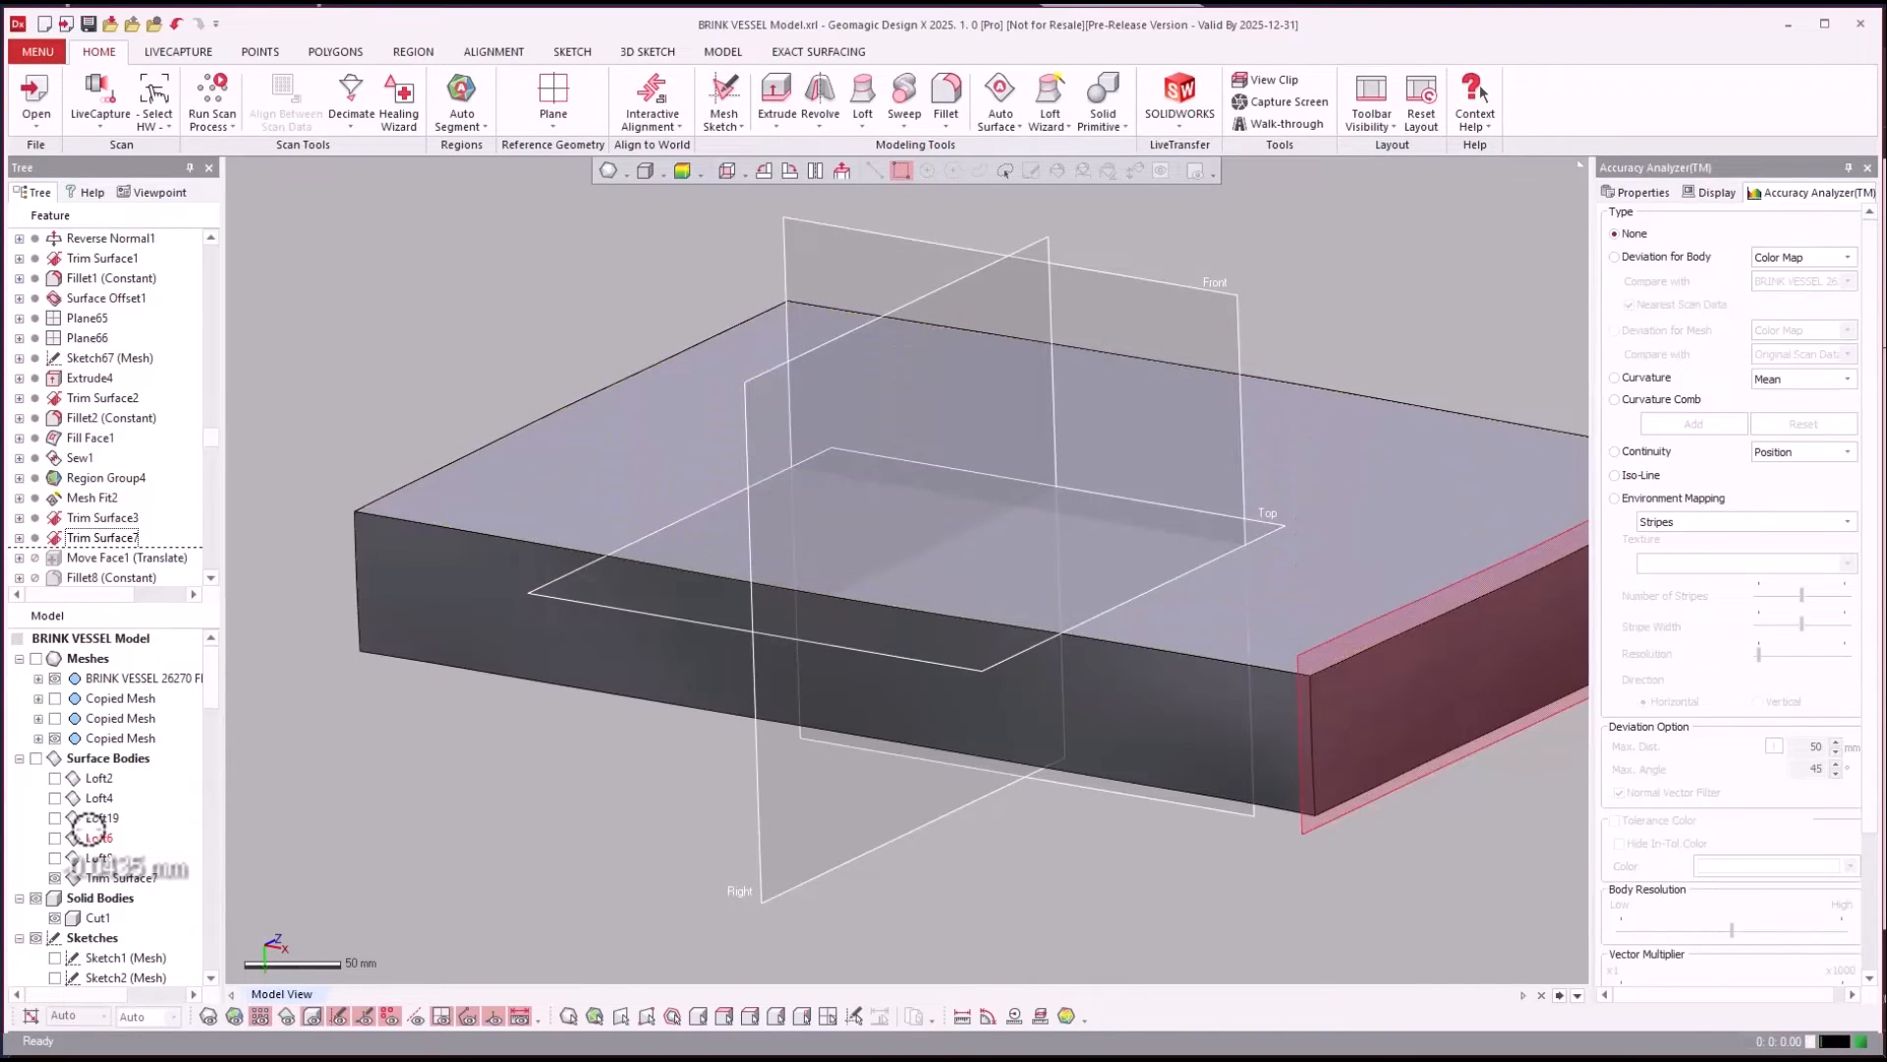
click(89, 832)
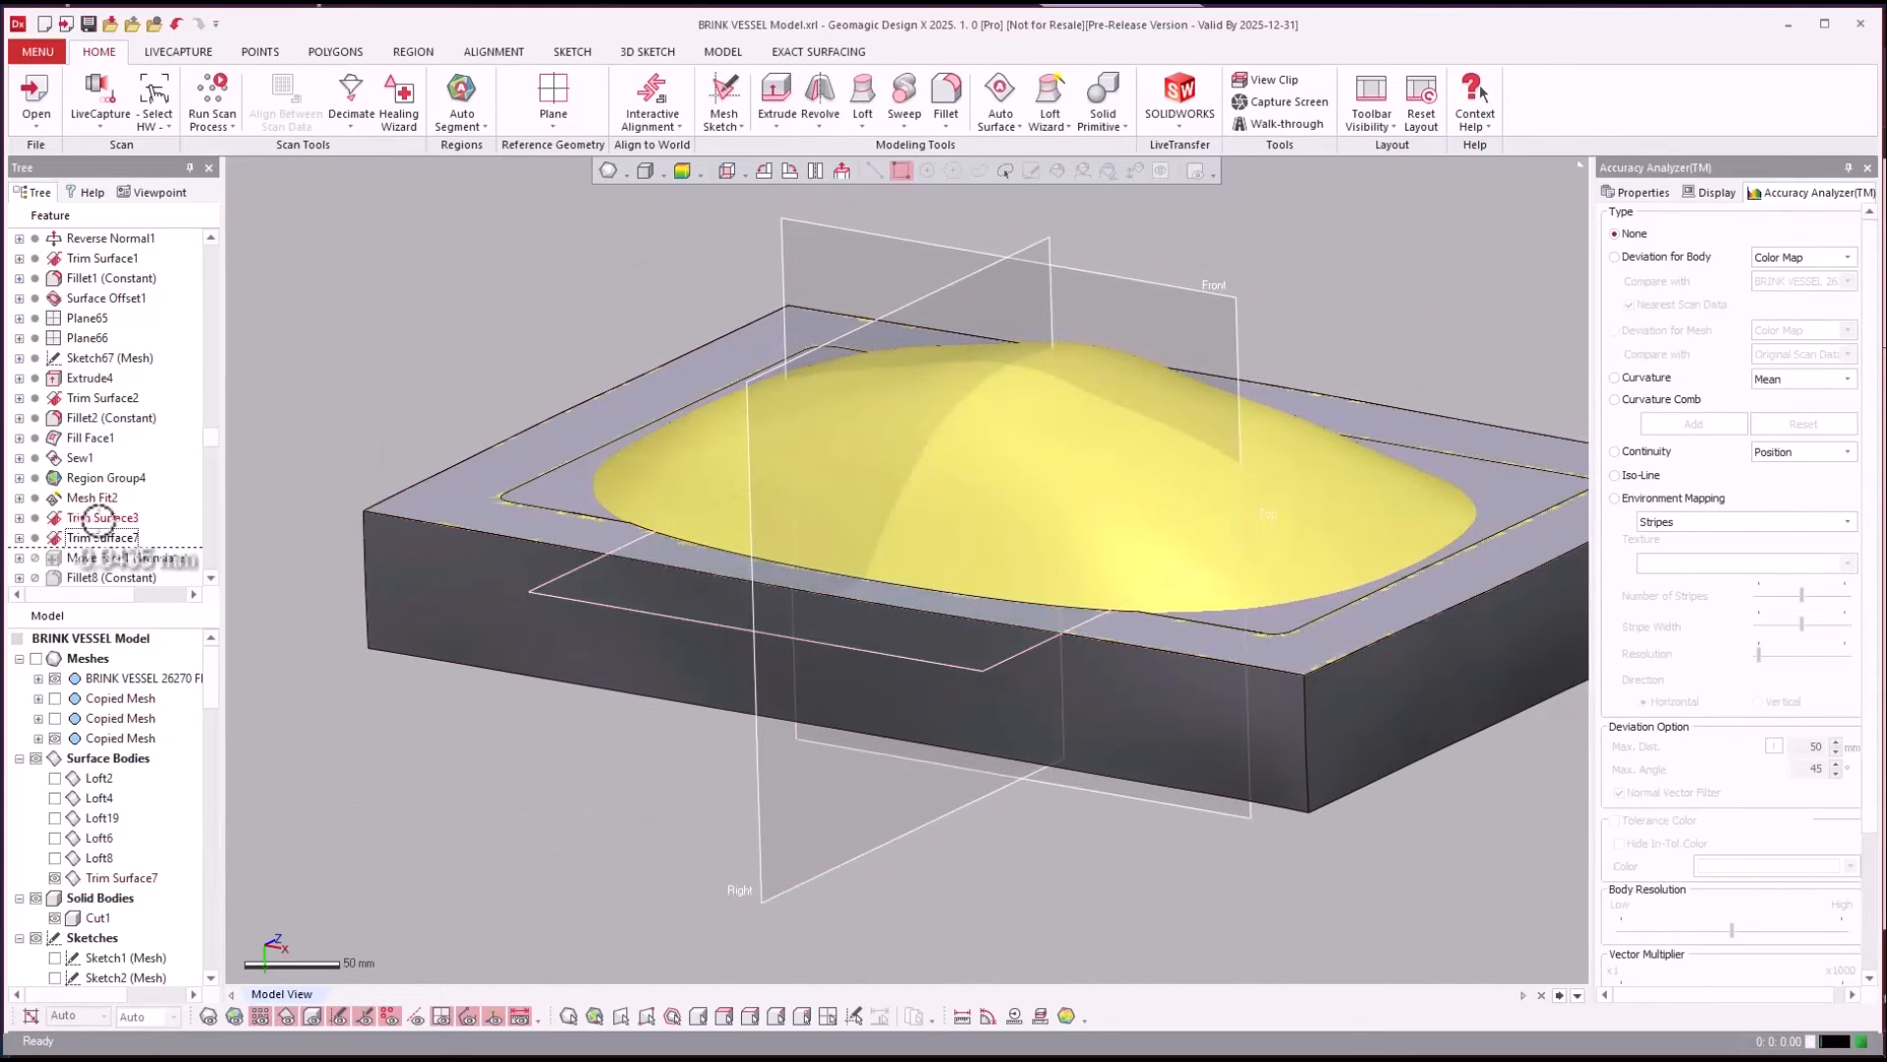
Roll the feature history forward to Move Face1 (Translate) to view the raised top of the solid block.
scroll(105, 513, down, 1)
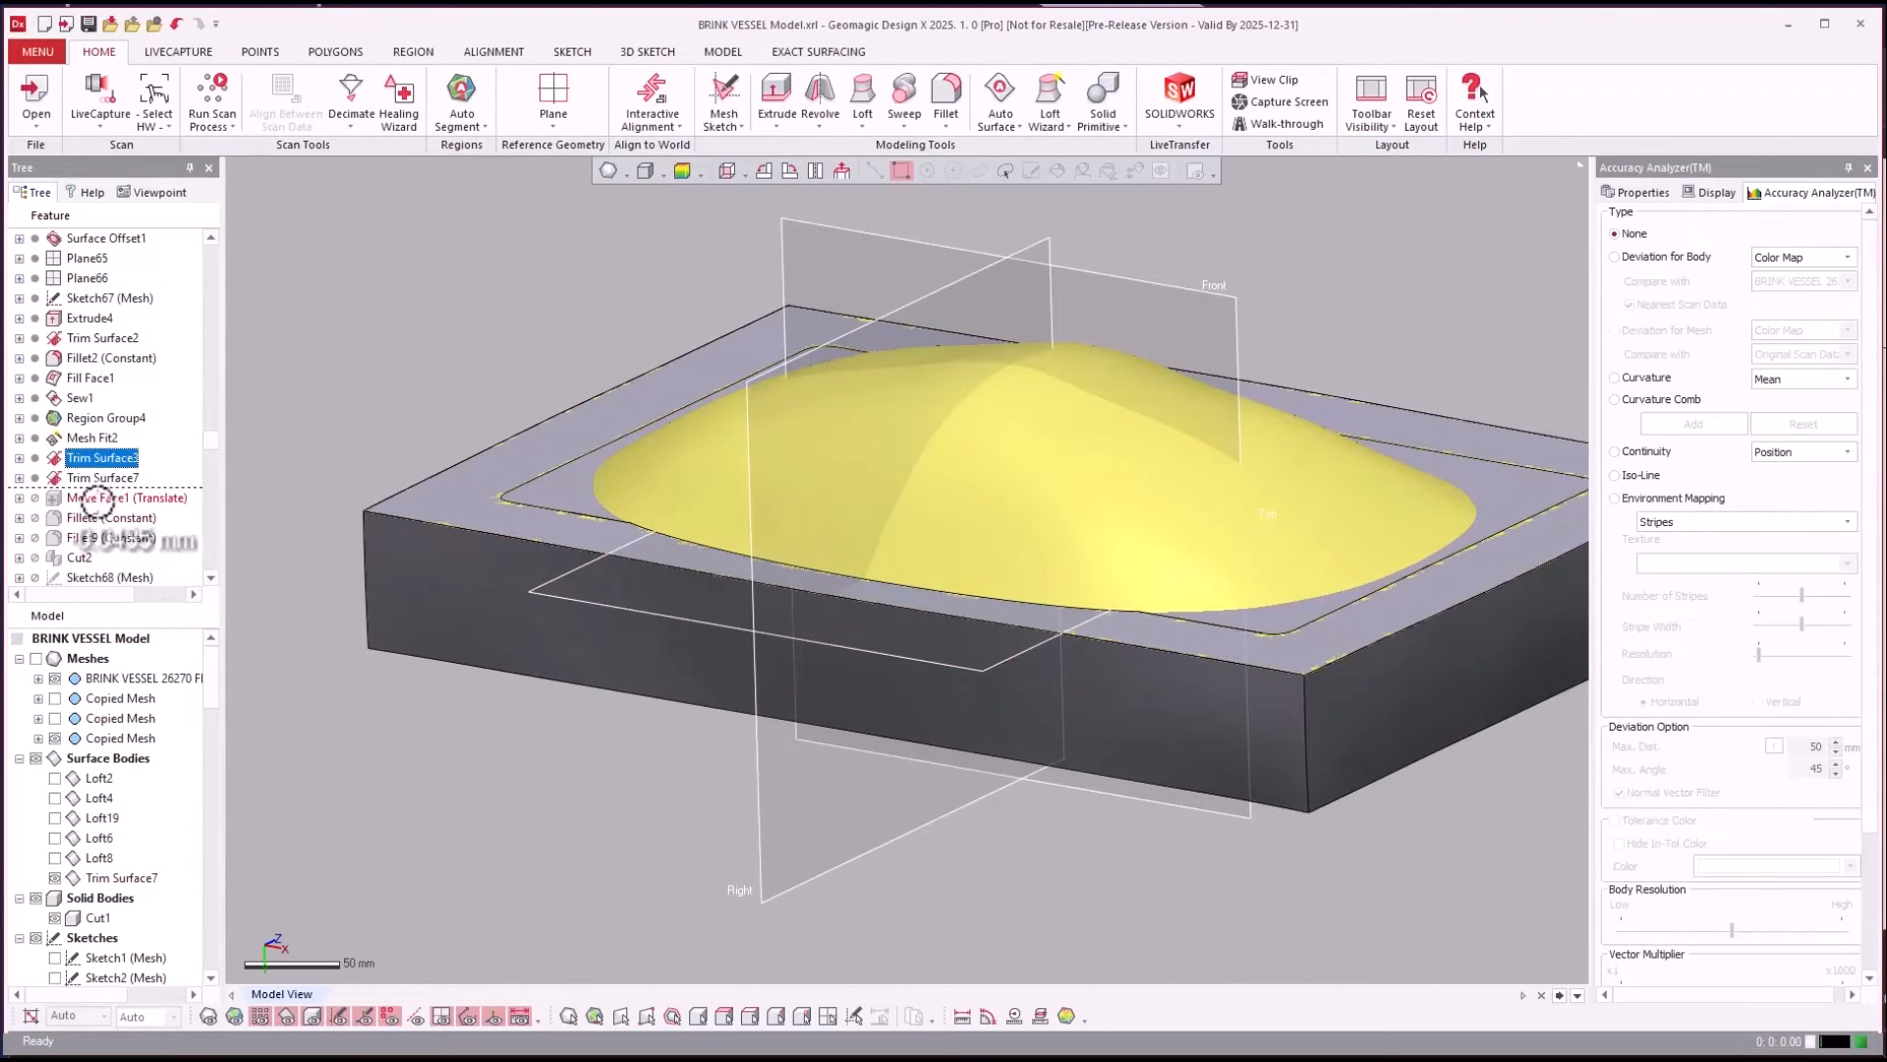
click(98, 498)
right_click(98, 499)
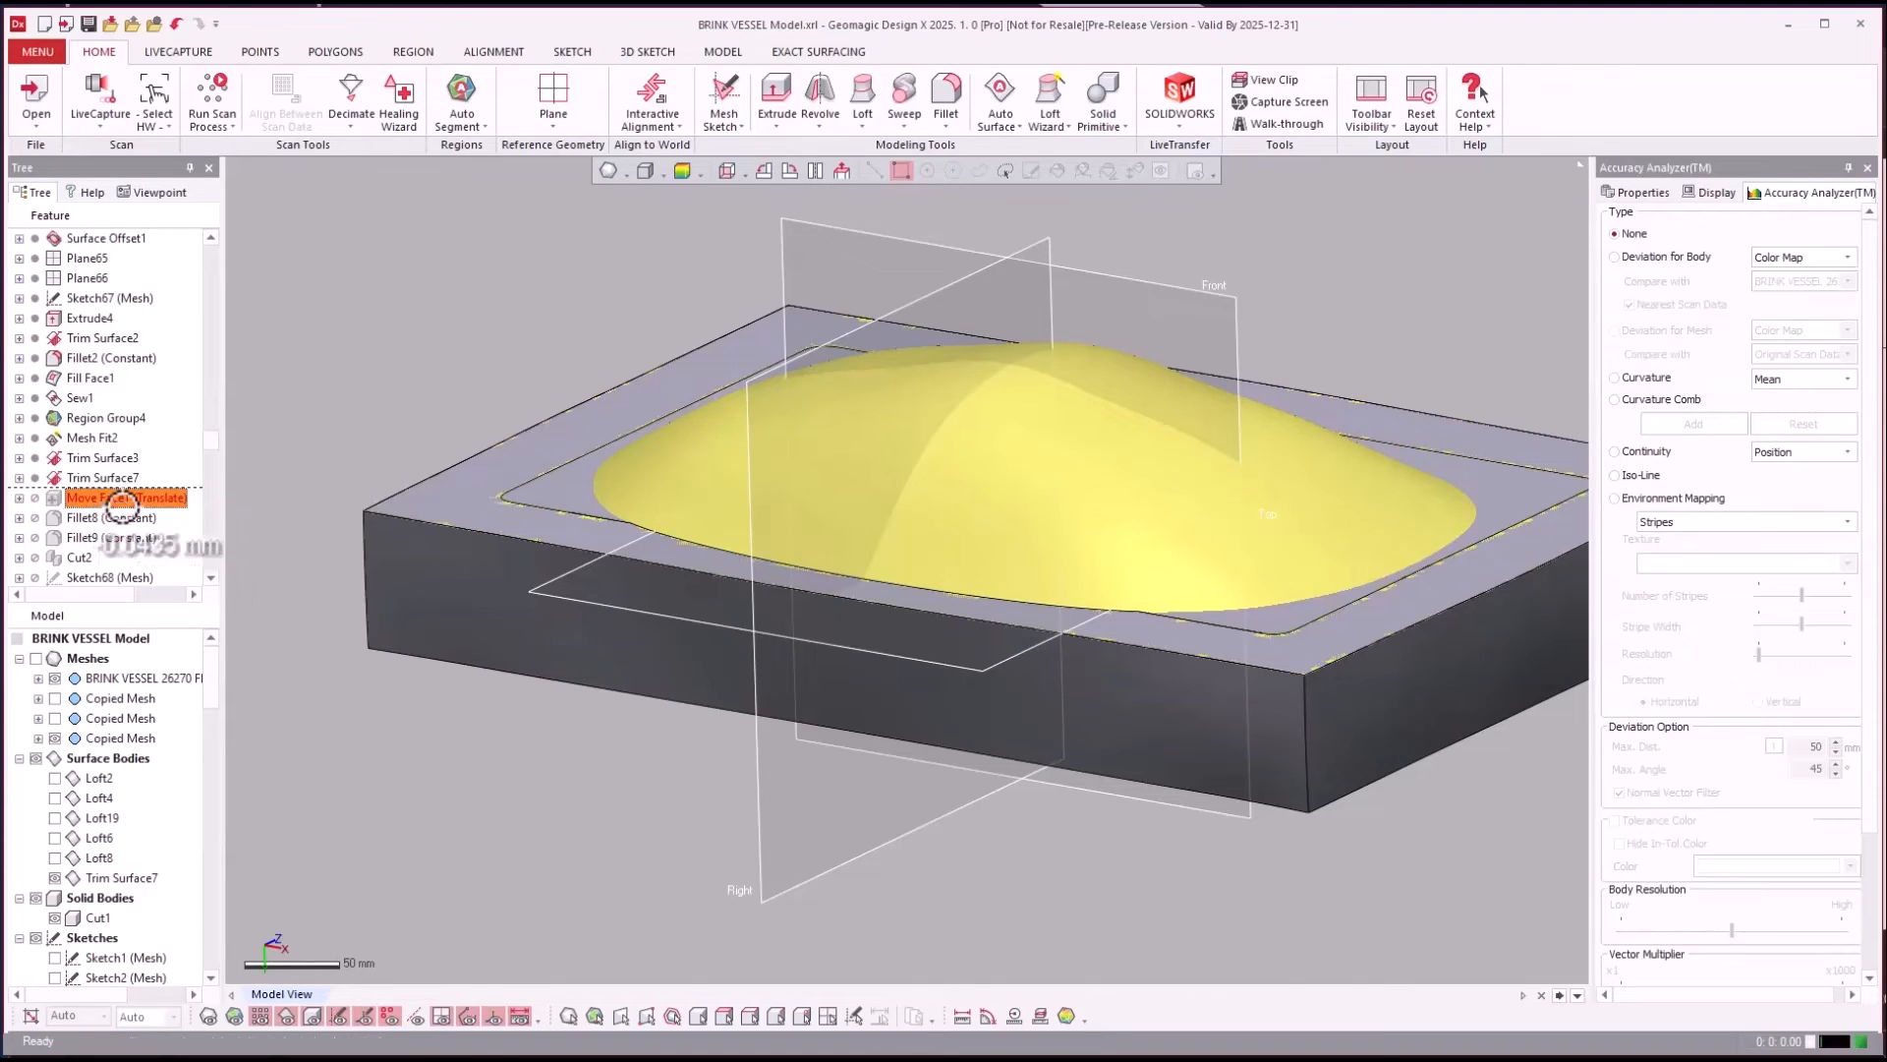
click(123, 519)
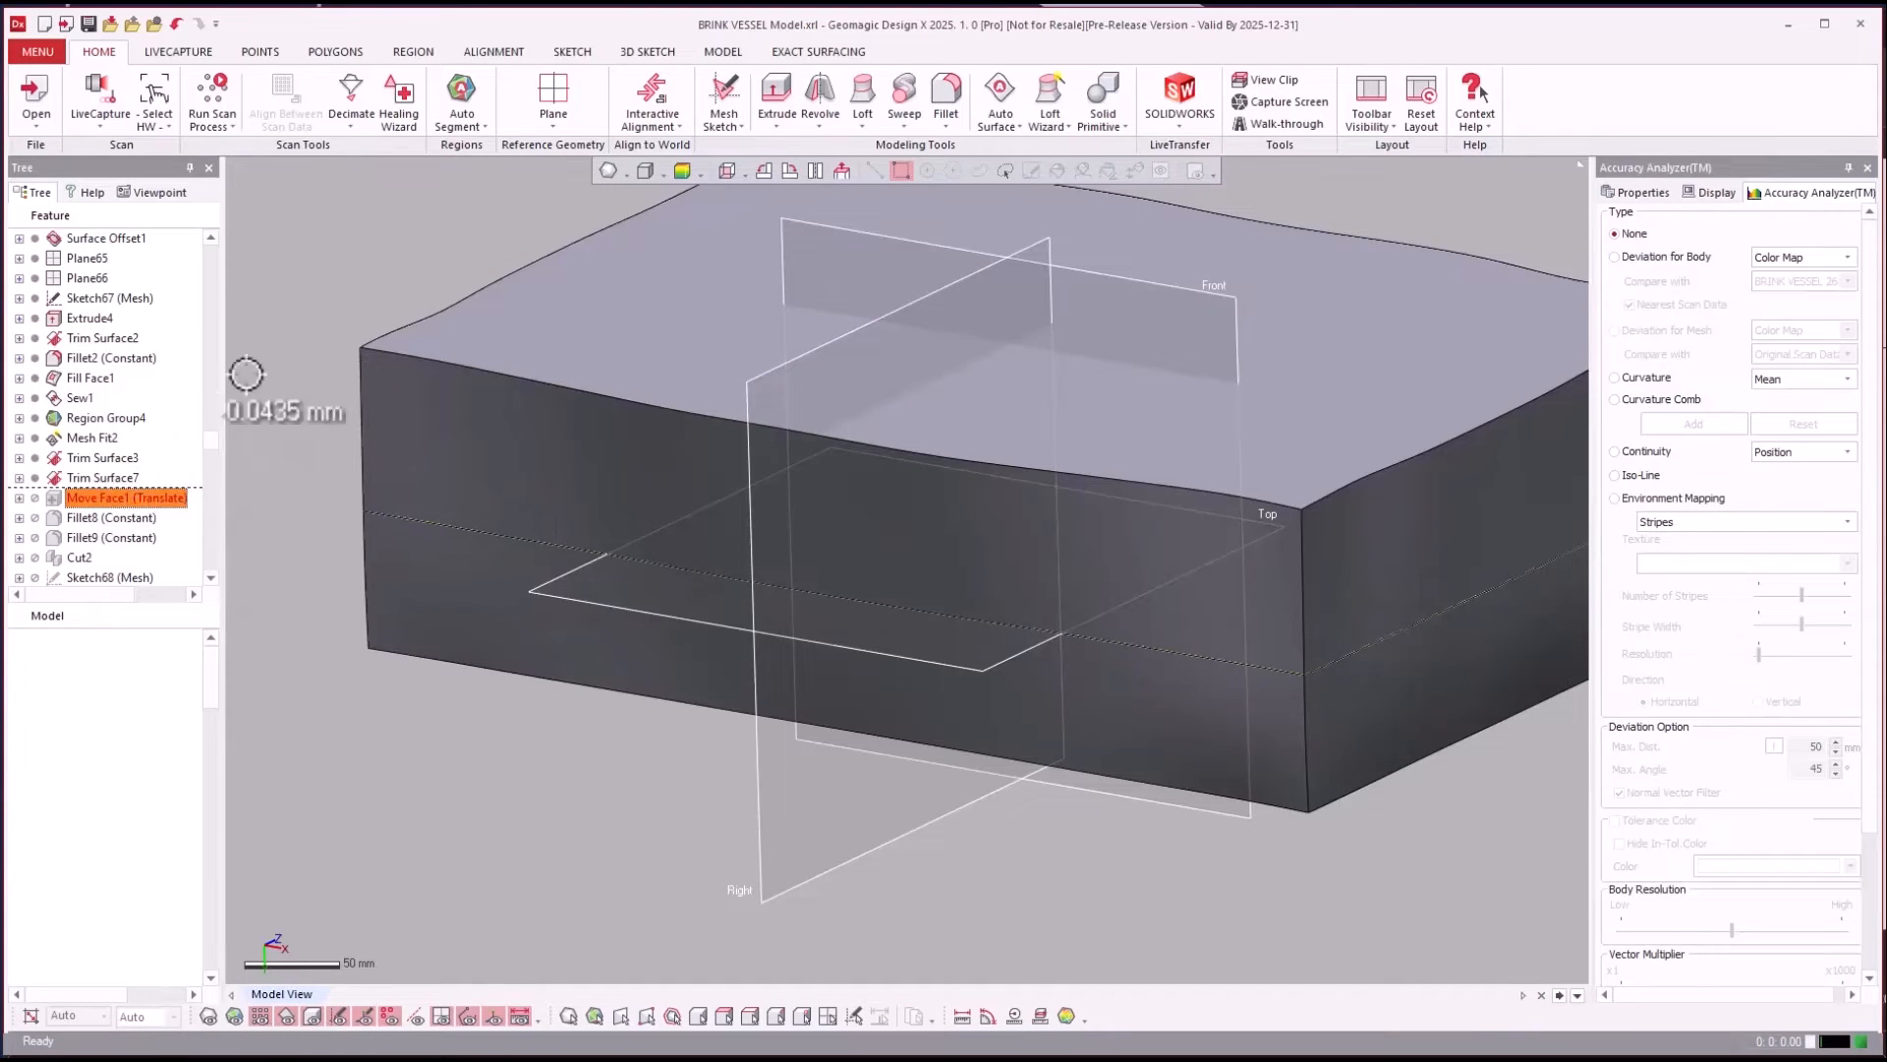
Roll the feature history forward to Fillet9 (Constant) and inspect the filleted edges around the dome and corner pockets.
click(137, 519)
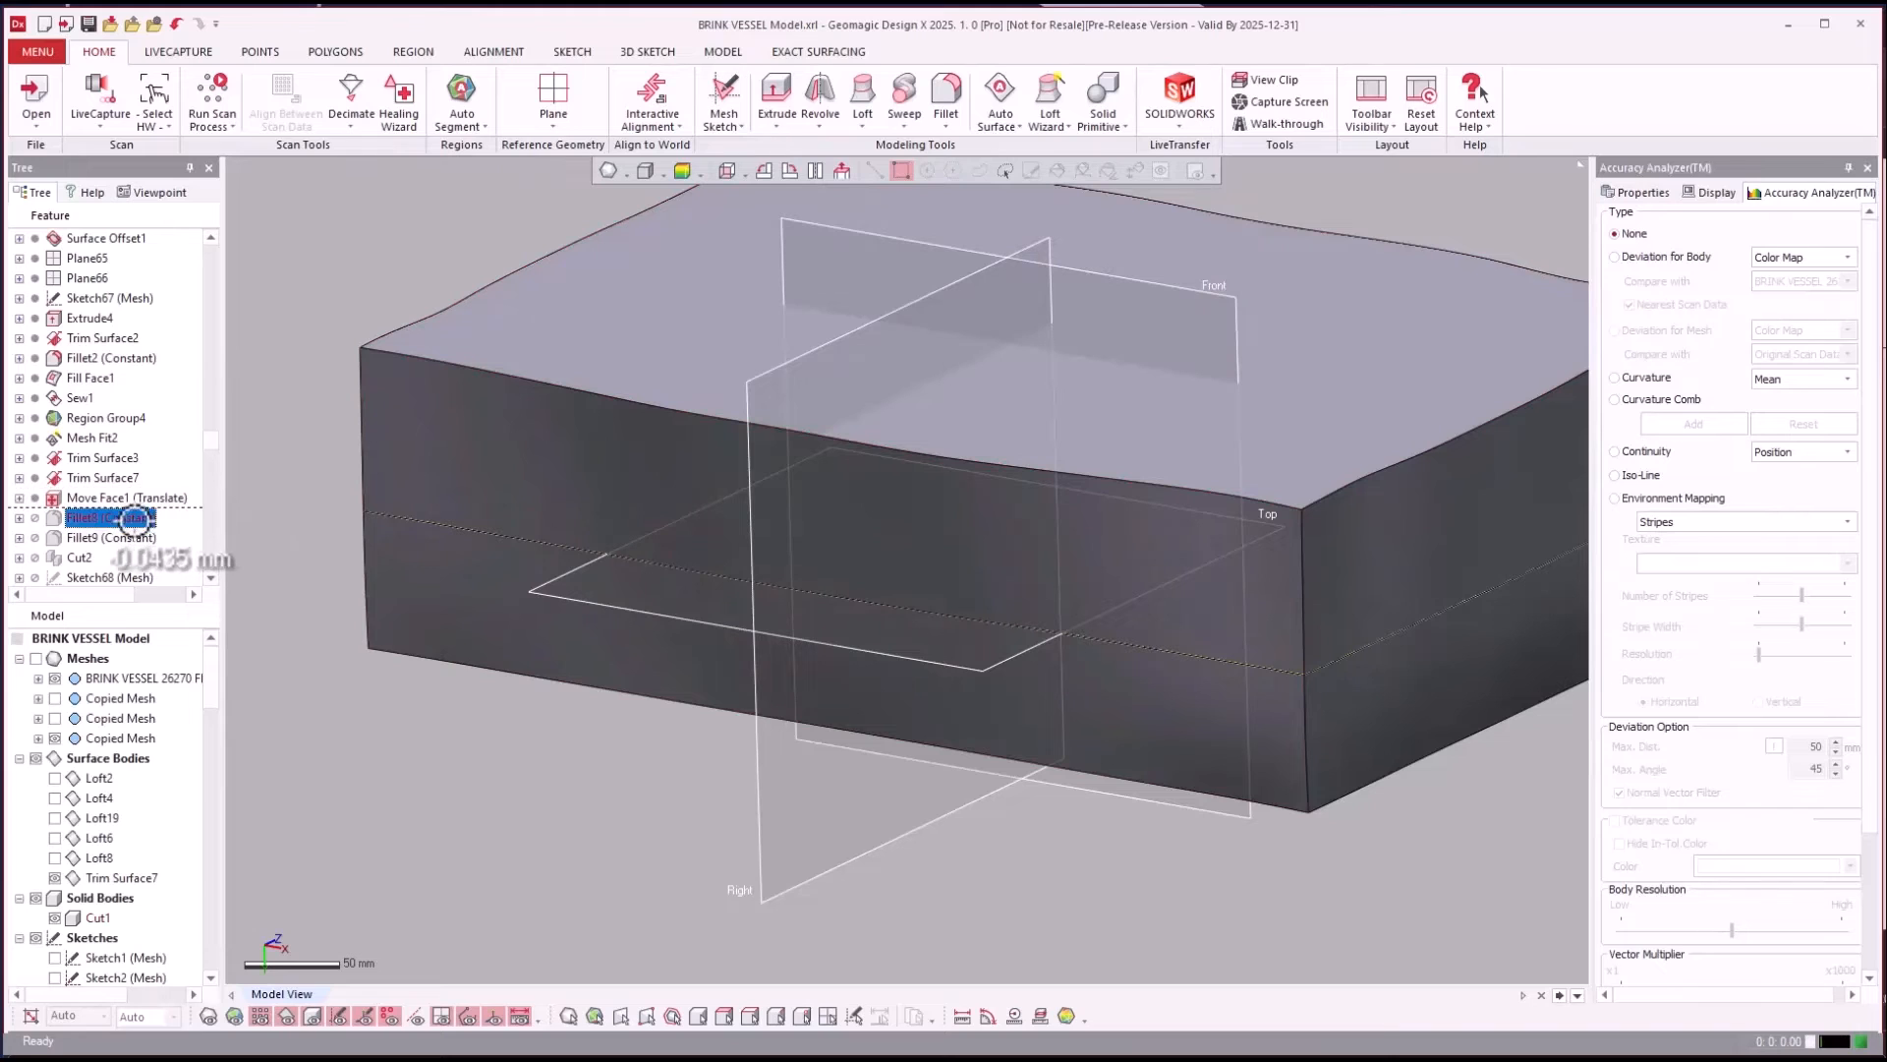
right_click(122, 532)
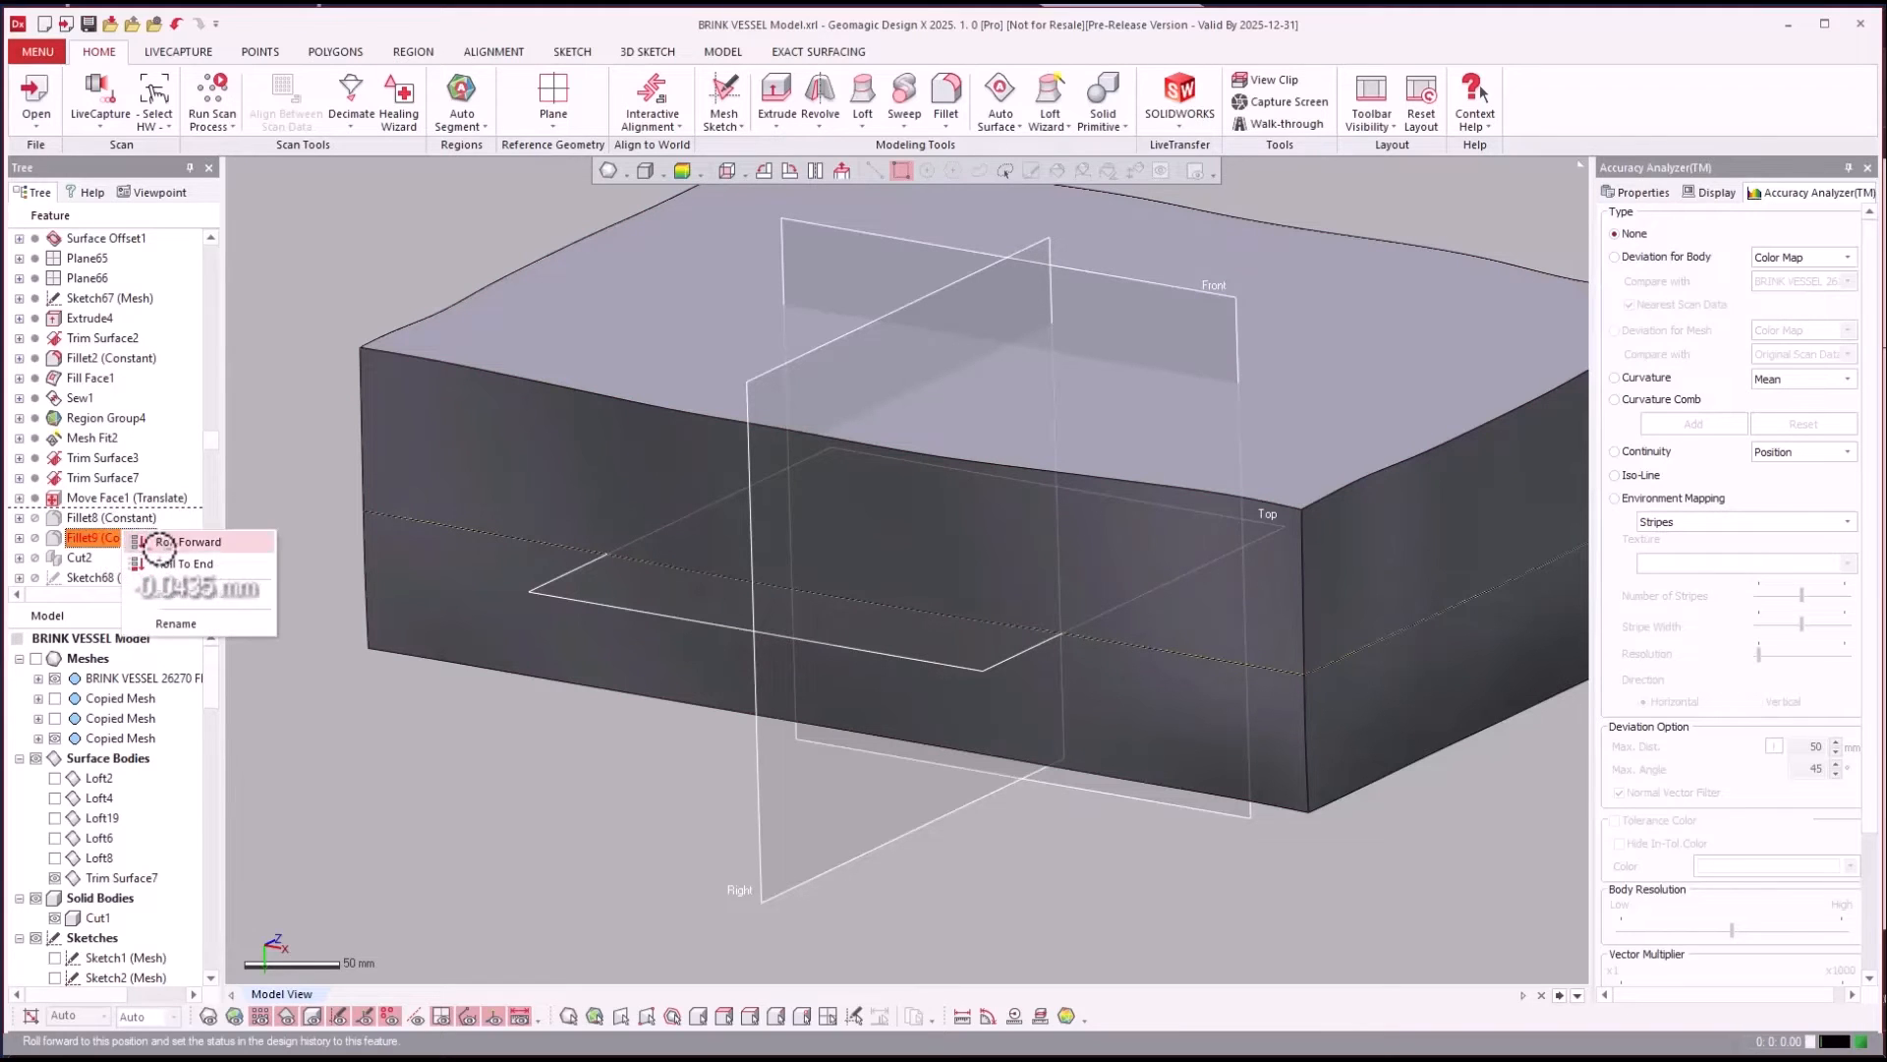
click(160, 542)
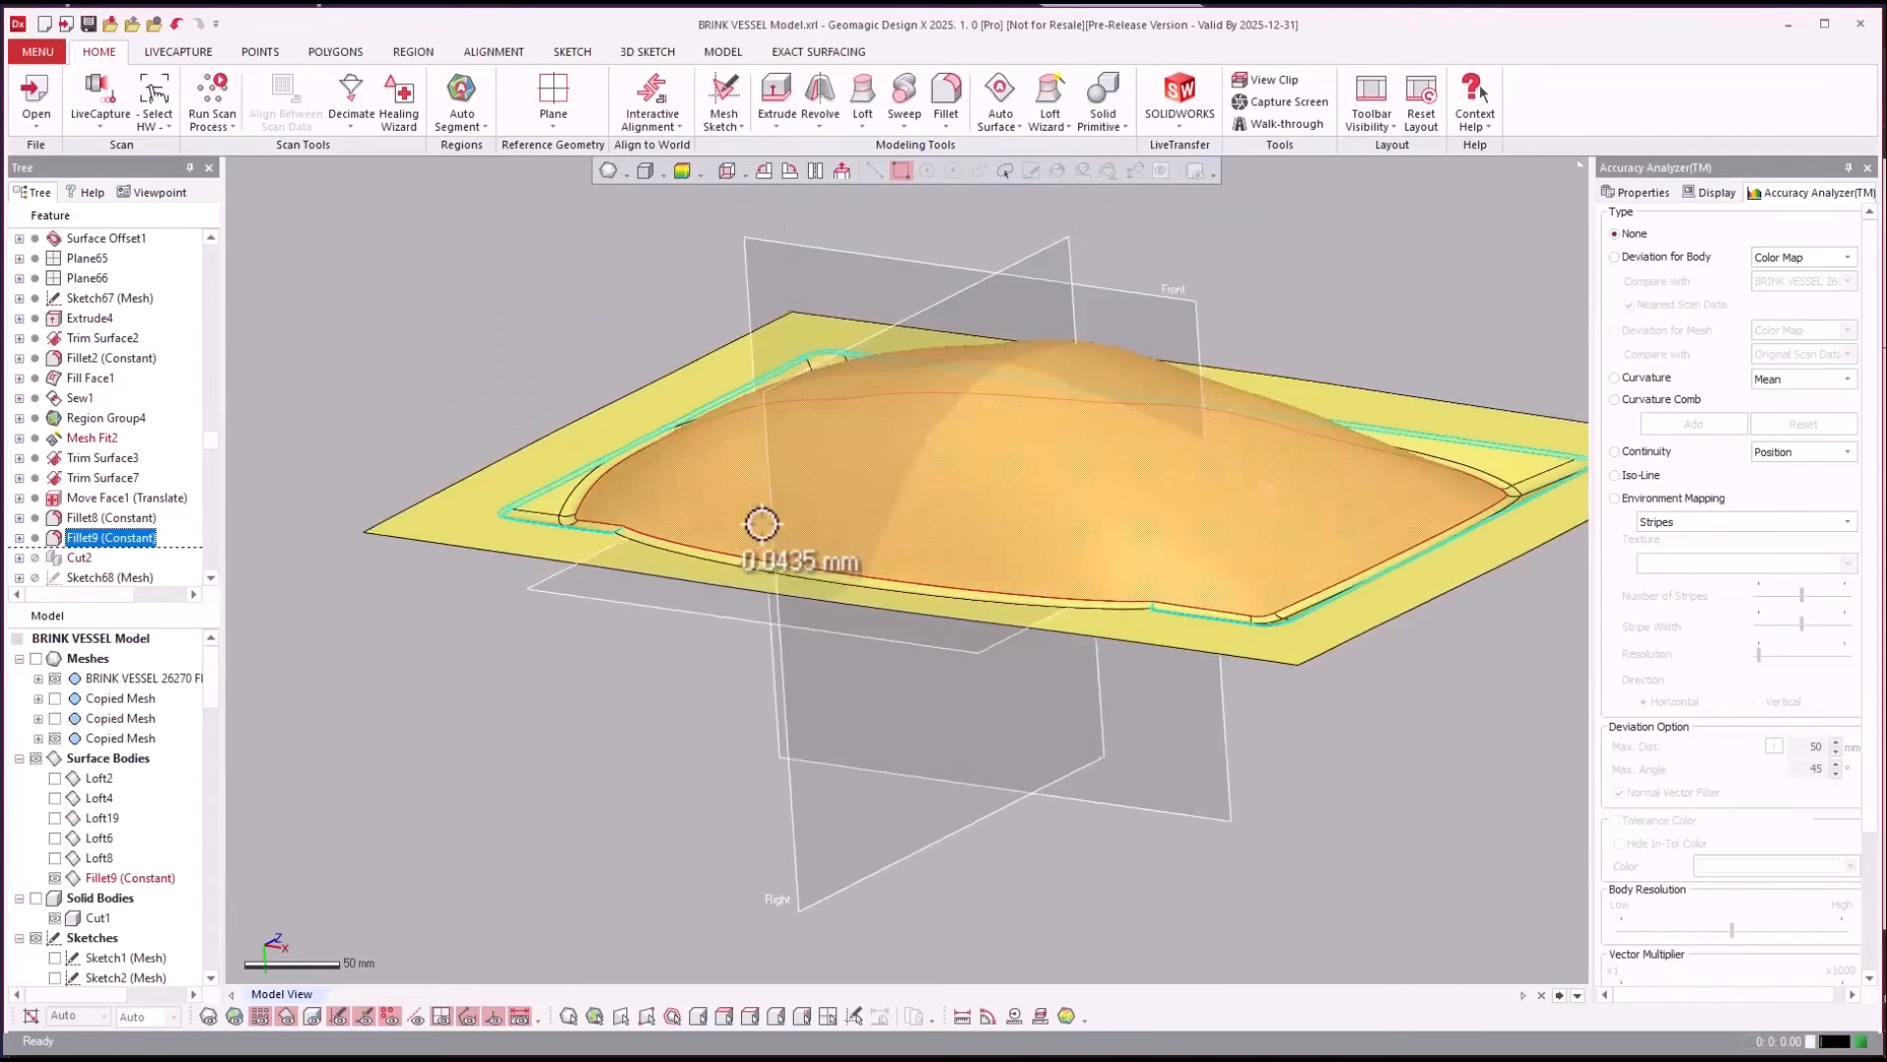
scroll(919, 421, up, 5)
right_drag(1356, 688, 276, 514)
Roll the feature history forward to Cut2, then hide the surface bodies and show the resulting solid body.
click(65, 538)
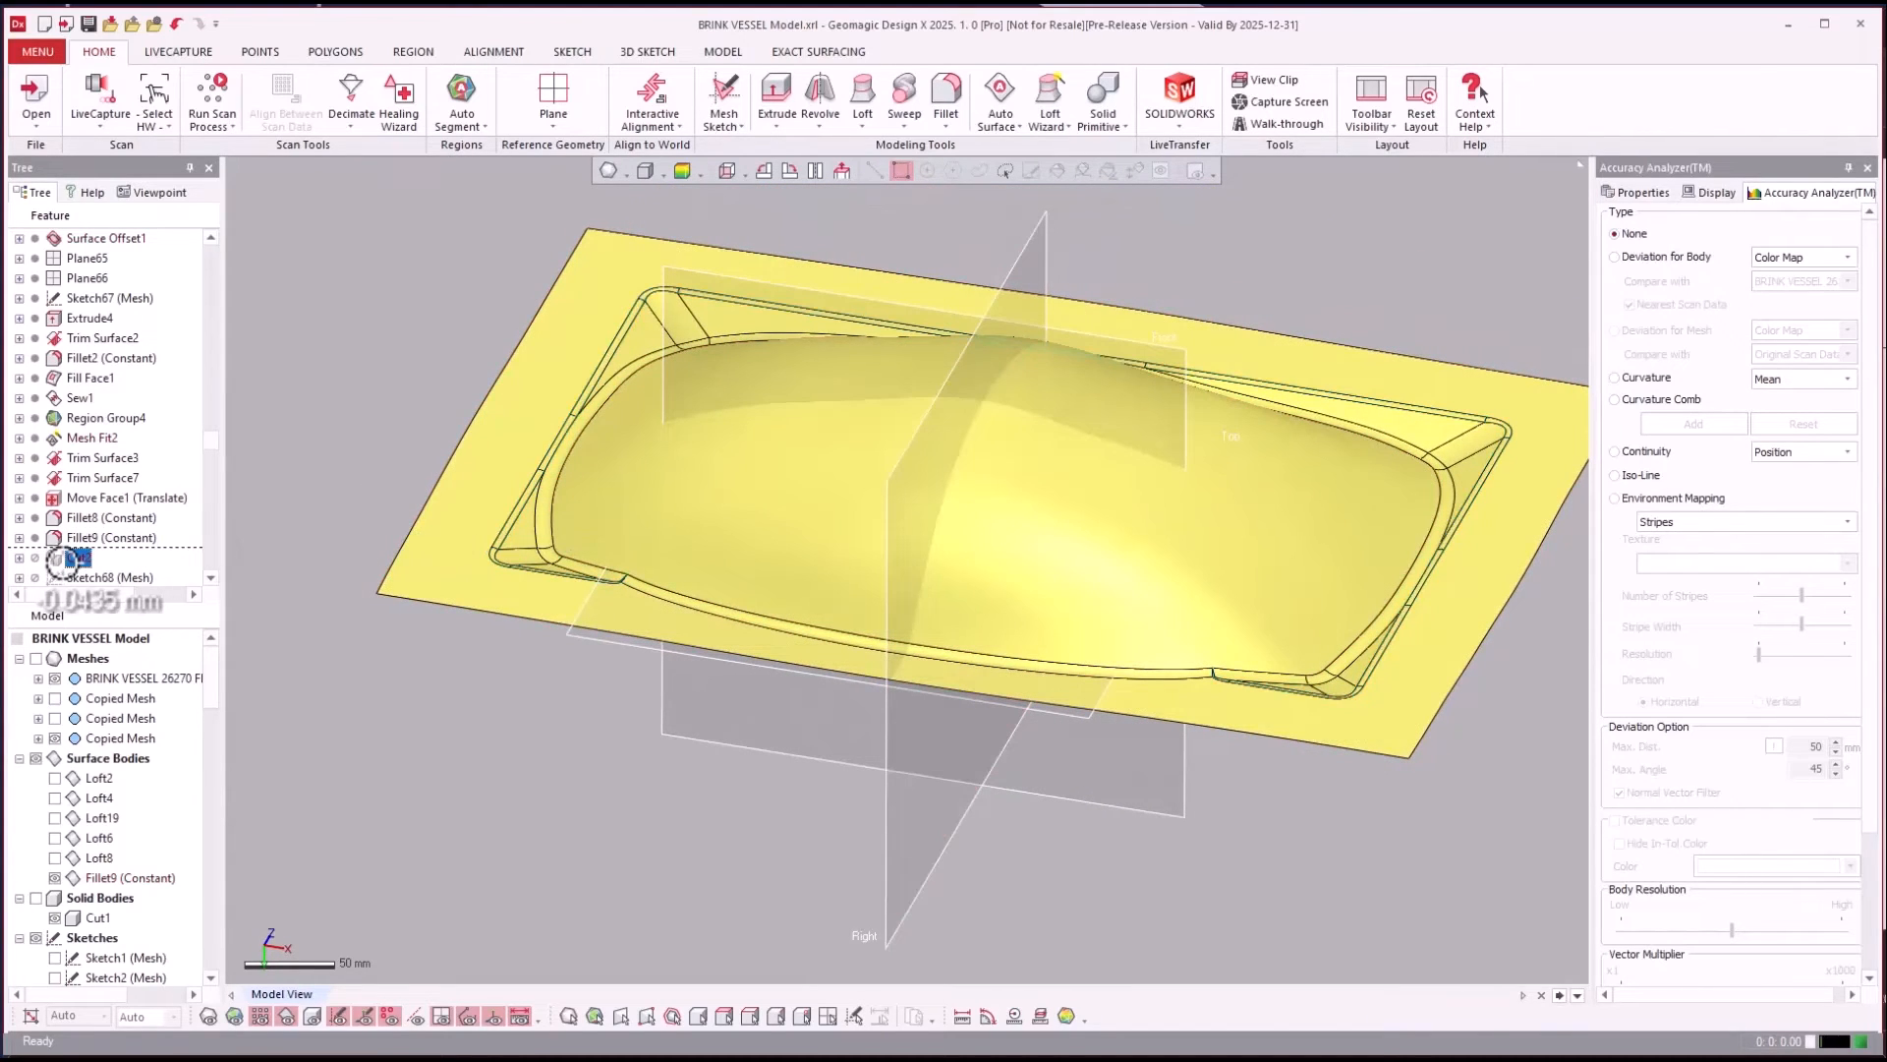
double_click(77, 560)
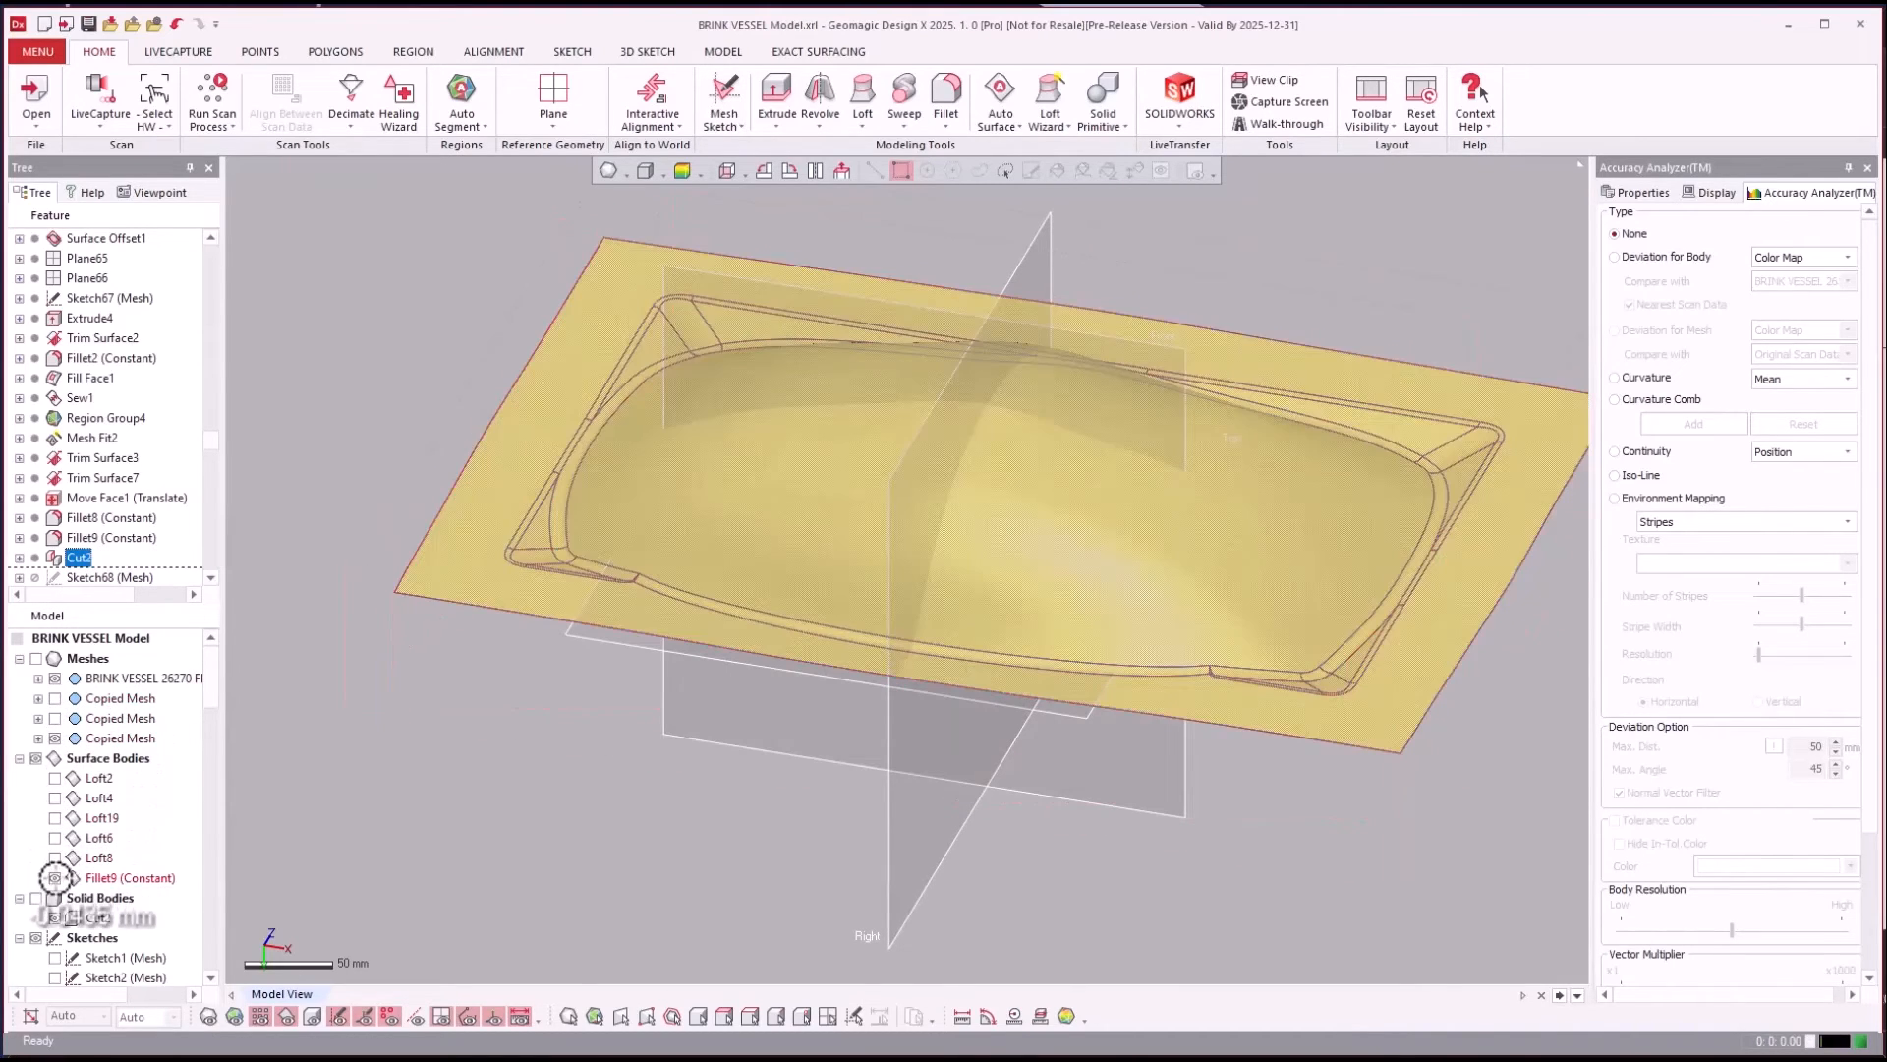
click(424, 861)
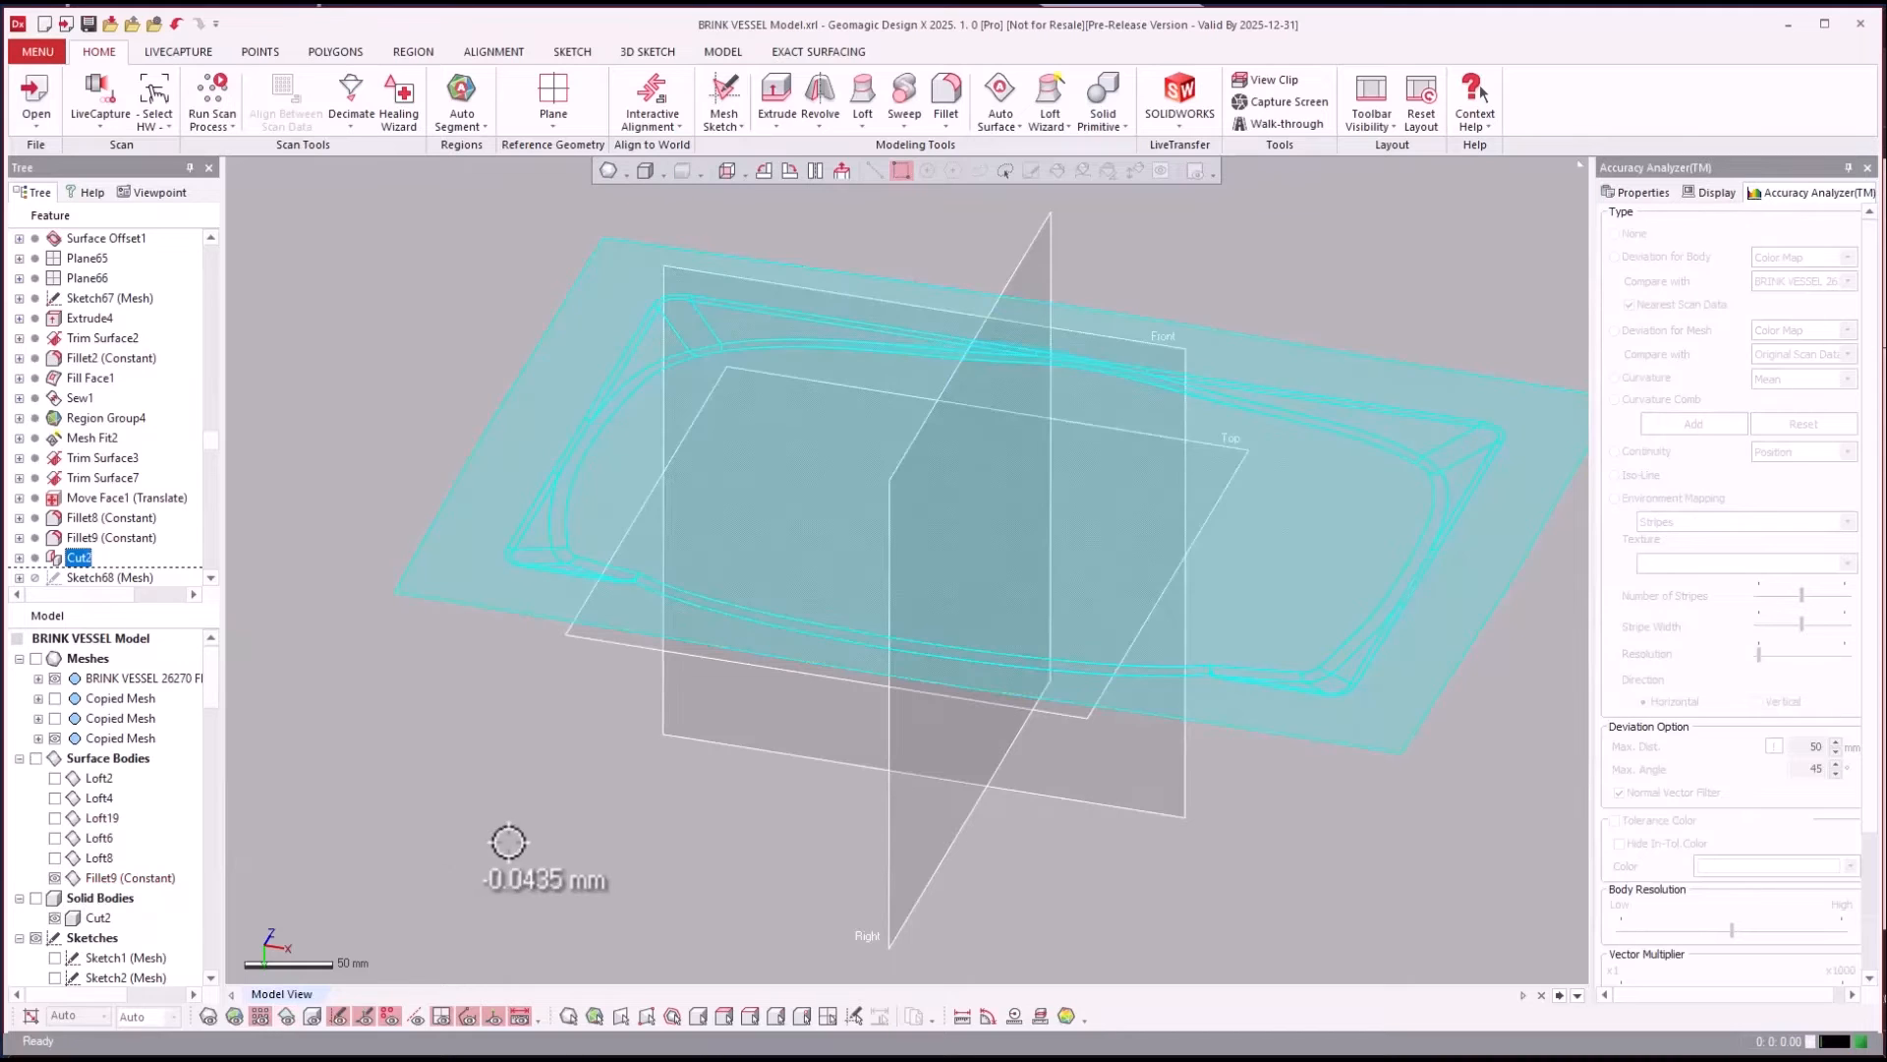
right_drag(682, 872, 531, 840)
Roll the feature history forward to Fillet6 (Constant) and view the revolved neck and its base fillet on the dome.
click(98, 477)
scroll(98, 471, down, 4)
click(86, 377)
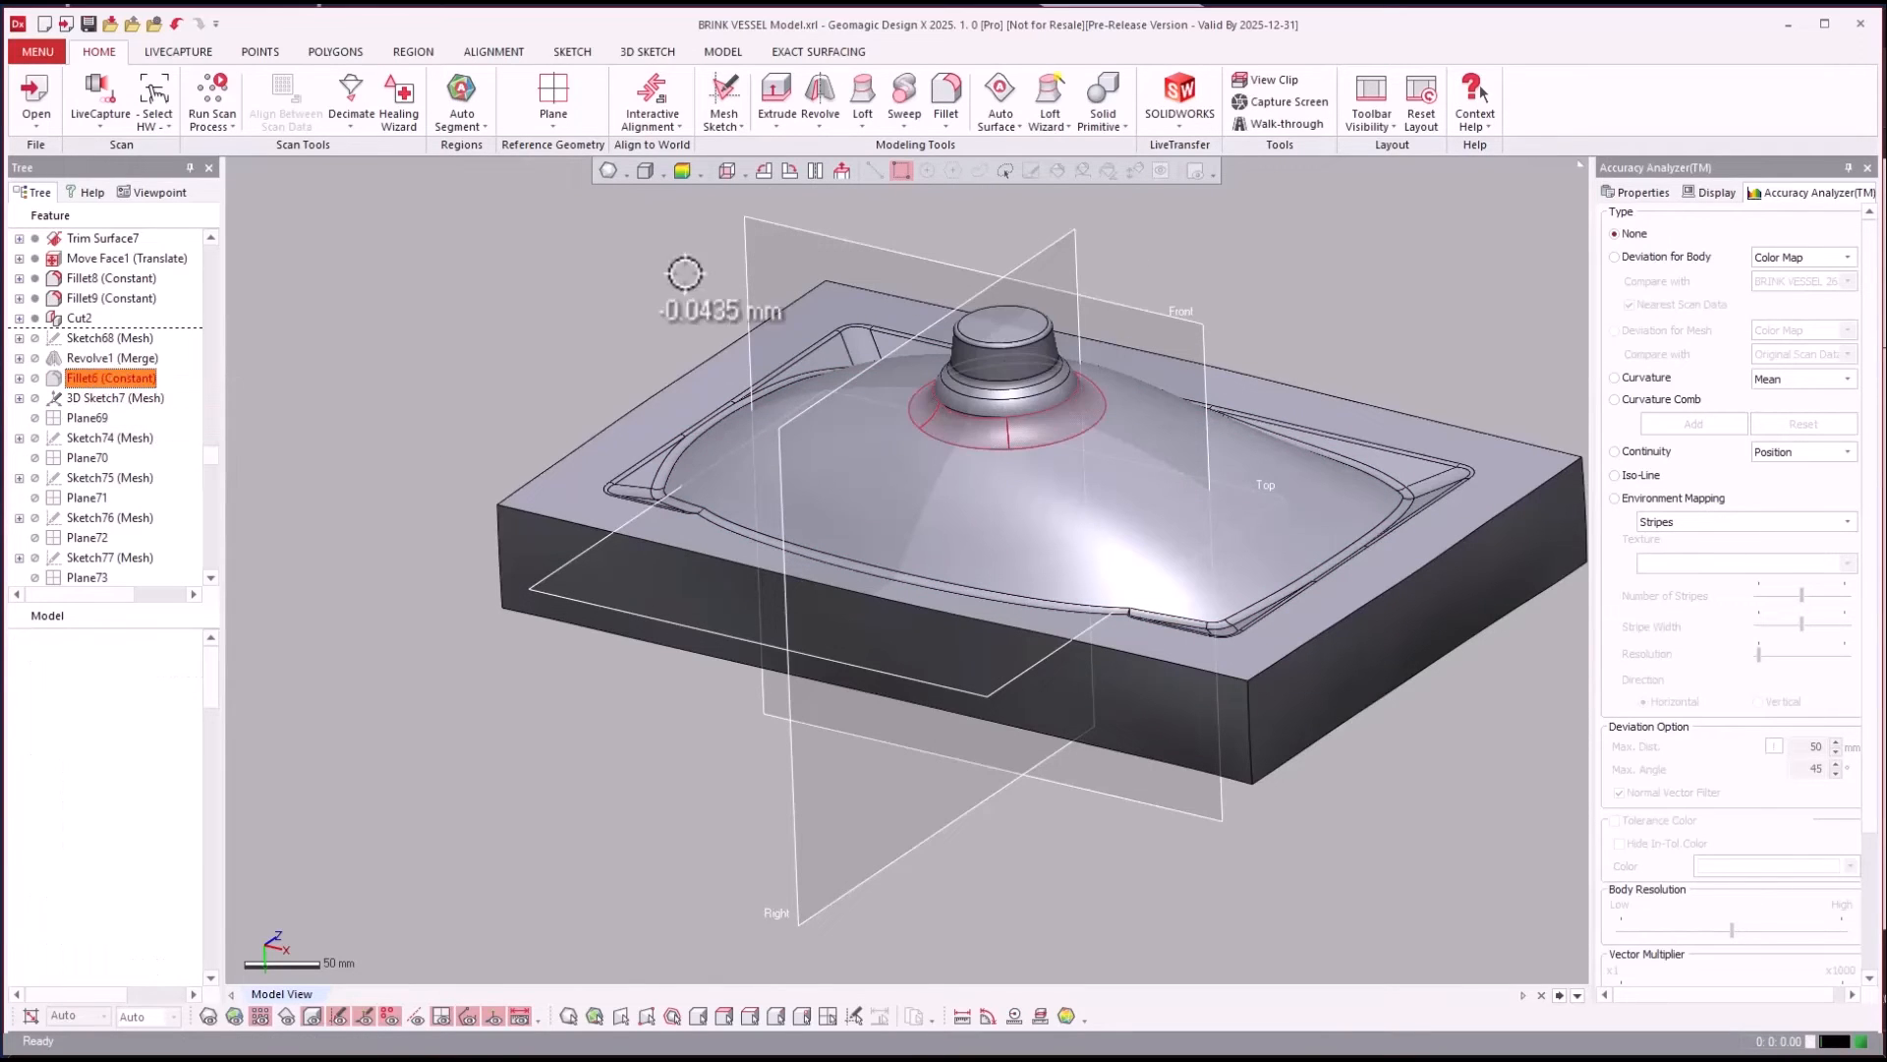
right_drag(968, 377, 111, 452)
Roll the feature history forward to Loft14, show the scan mesh, and compare the lofted arm surface with it up close.
scroll(111, 452, down, 5)
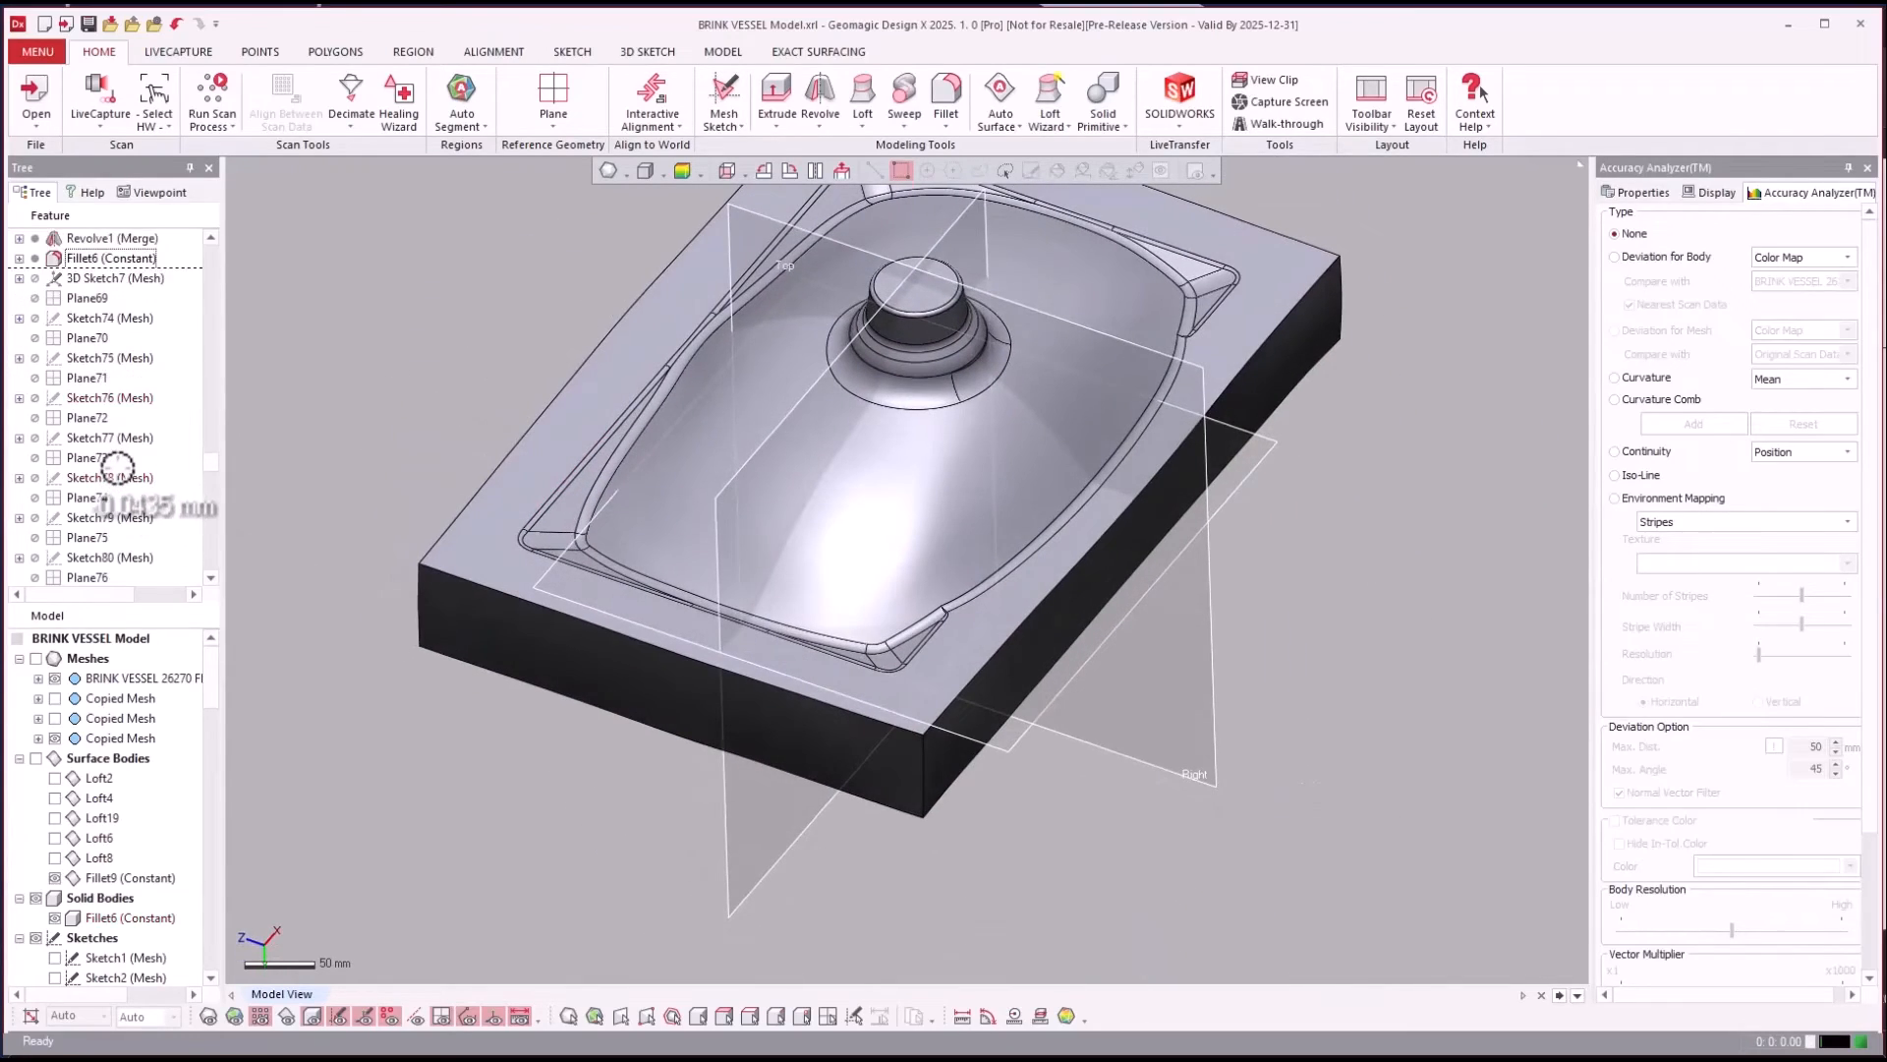
scroll(119, 468, down, 2)
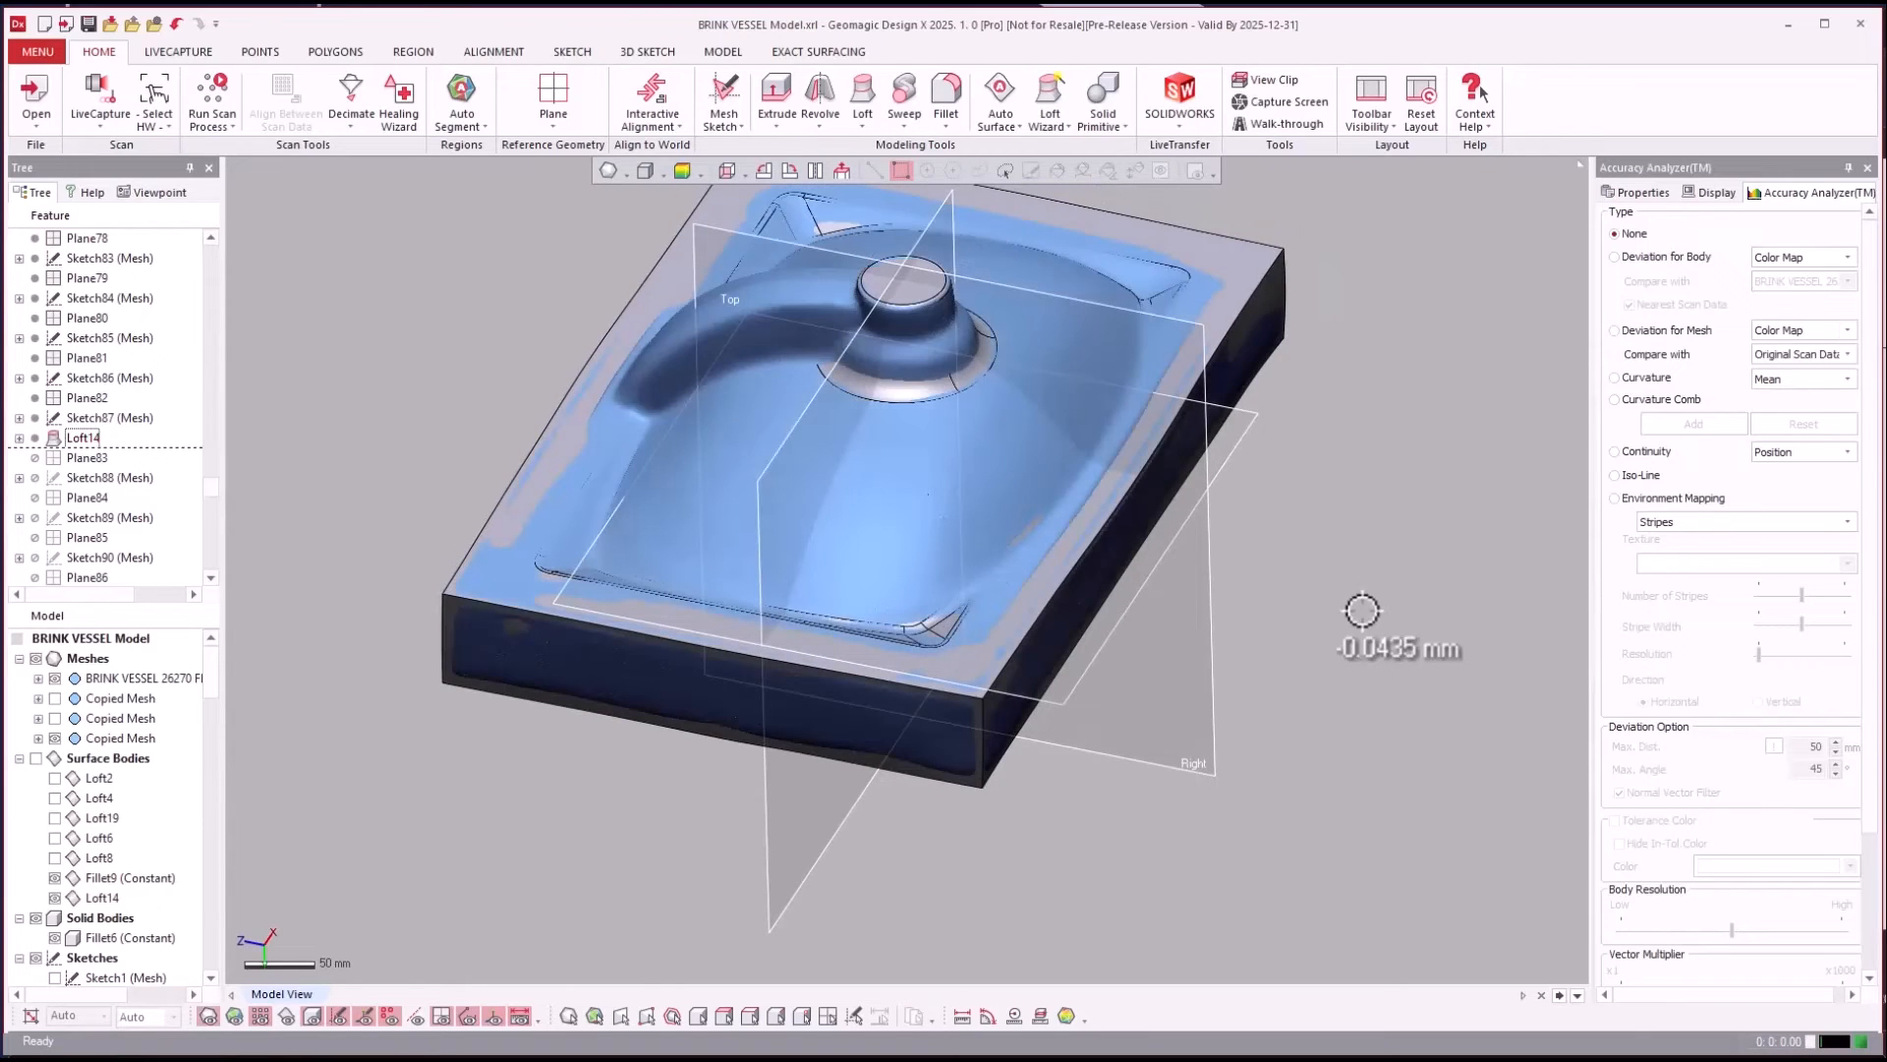
scroll(674, 540, up, 5)
mouse_move(747, 429)
right_down()
mouse_move(728, 463)
mouse_move(725, 417)
right_up()
right_drag(709, 535, 593, 699)
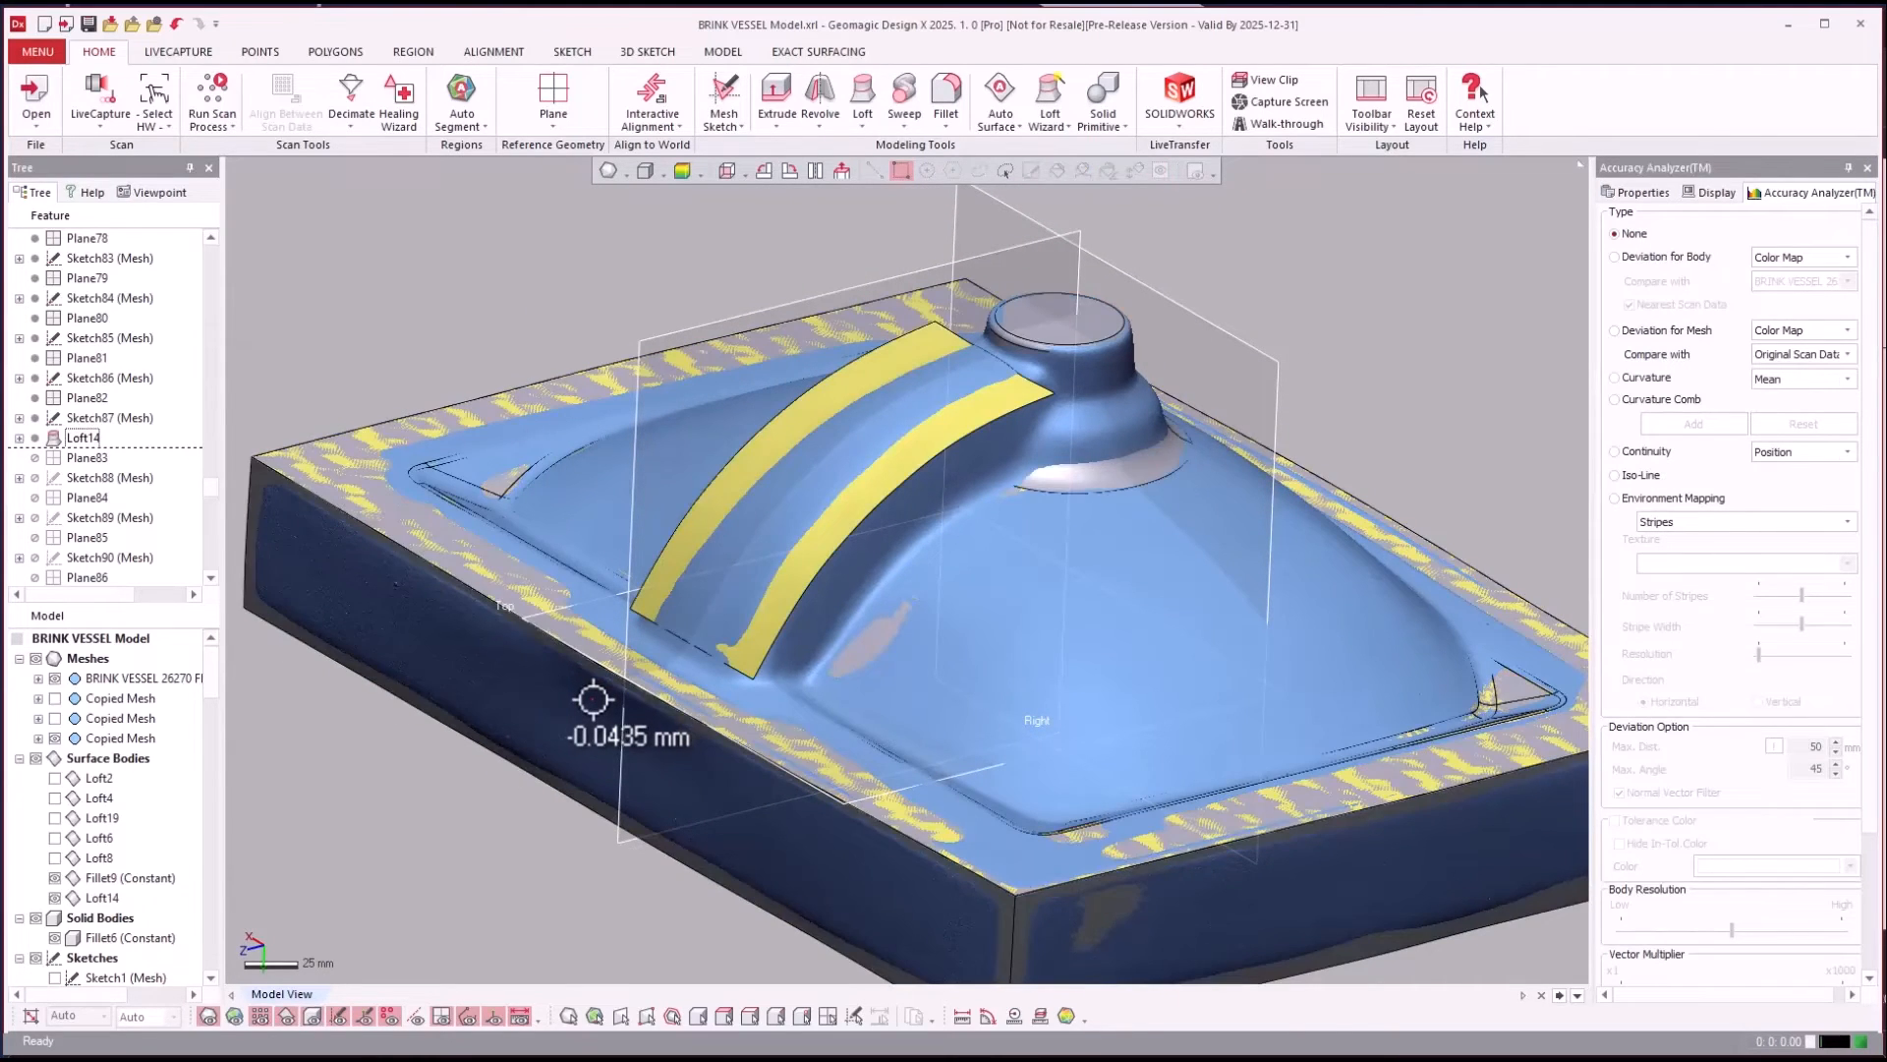
Hide the solid bodies and examine the Loft14 surface directly against the scanned arm.
key(ctrl+5)
right_drag(594, 699, 606, 688)
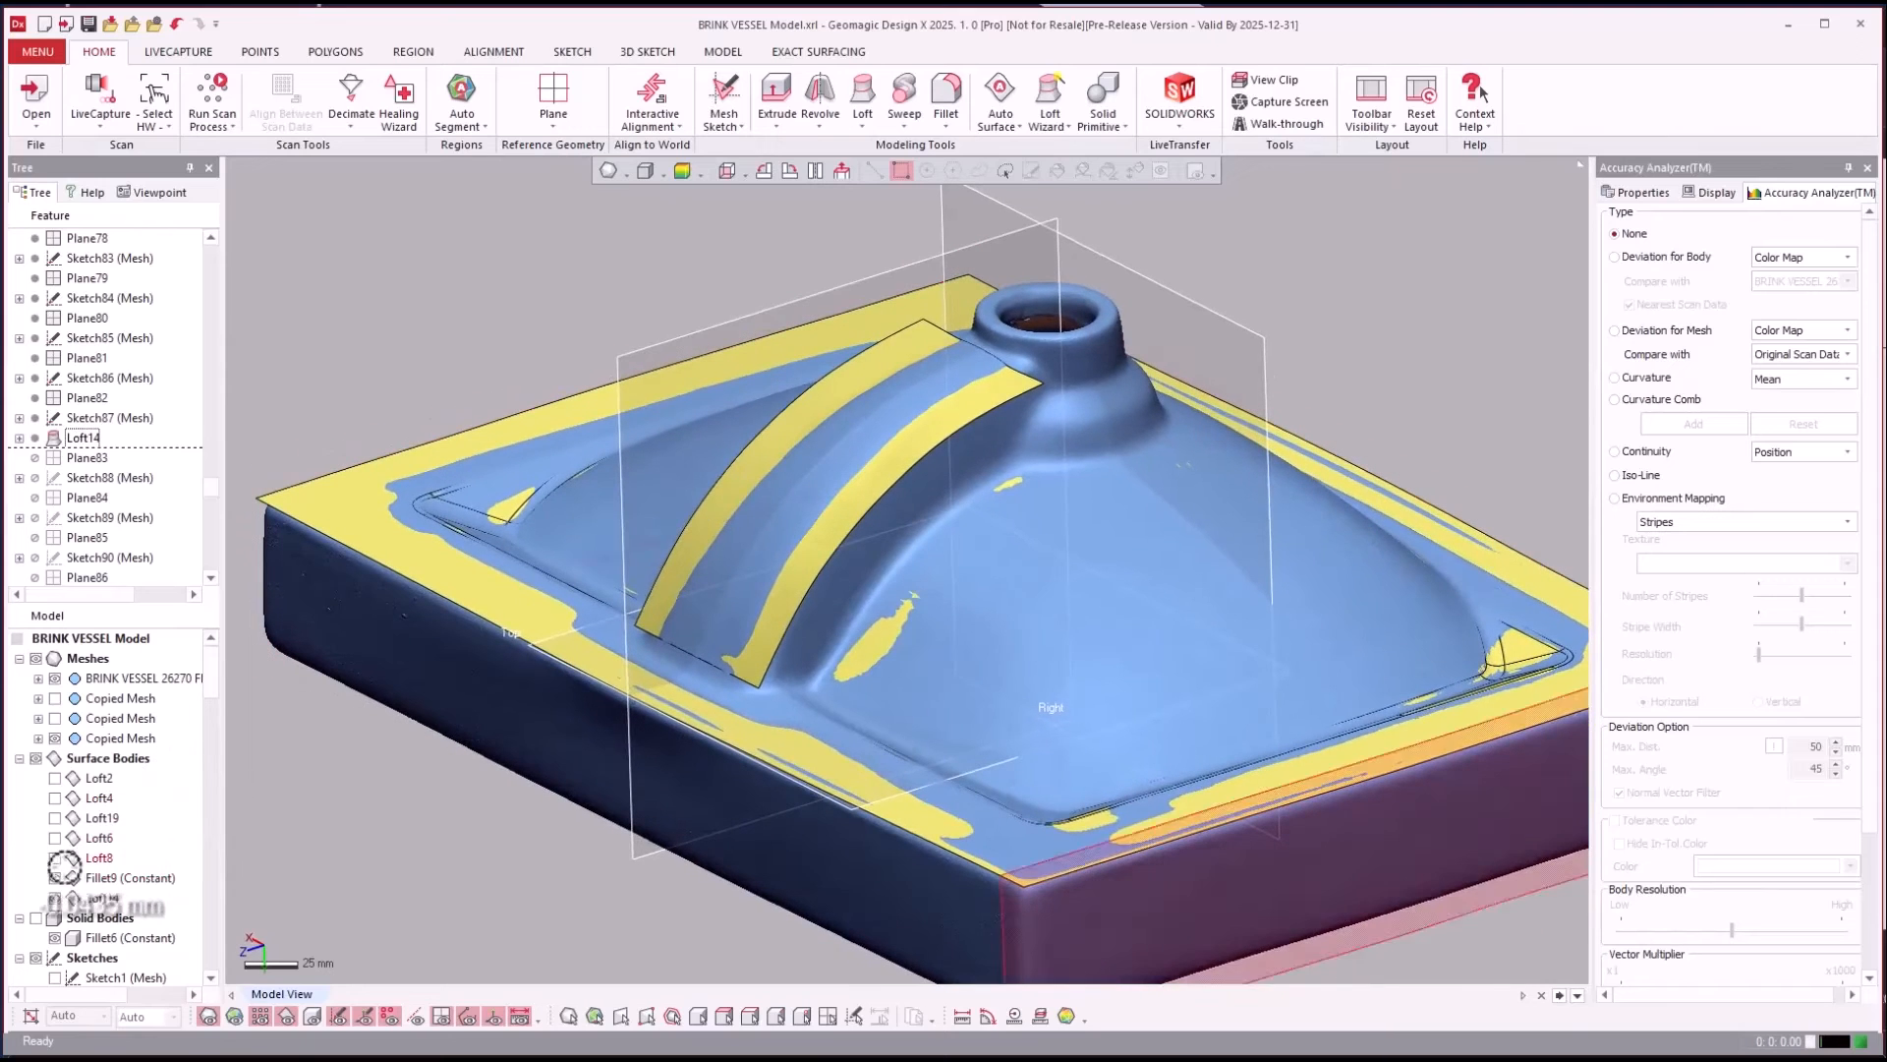
right_drag(593, 812, 546, 446)
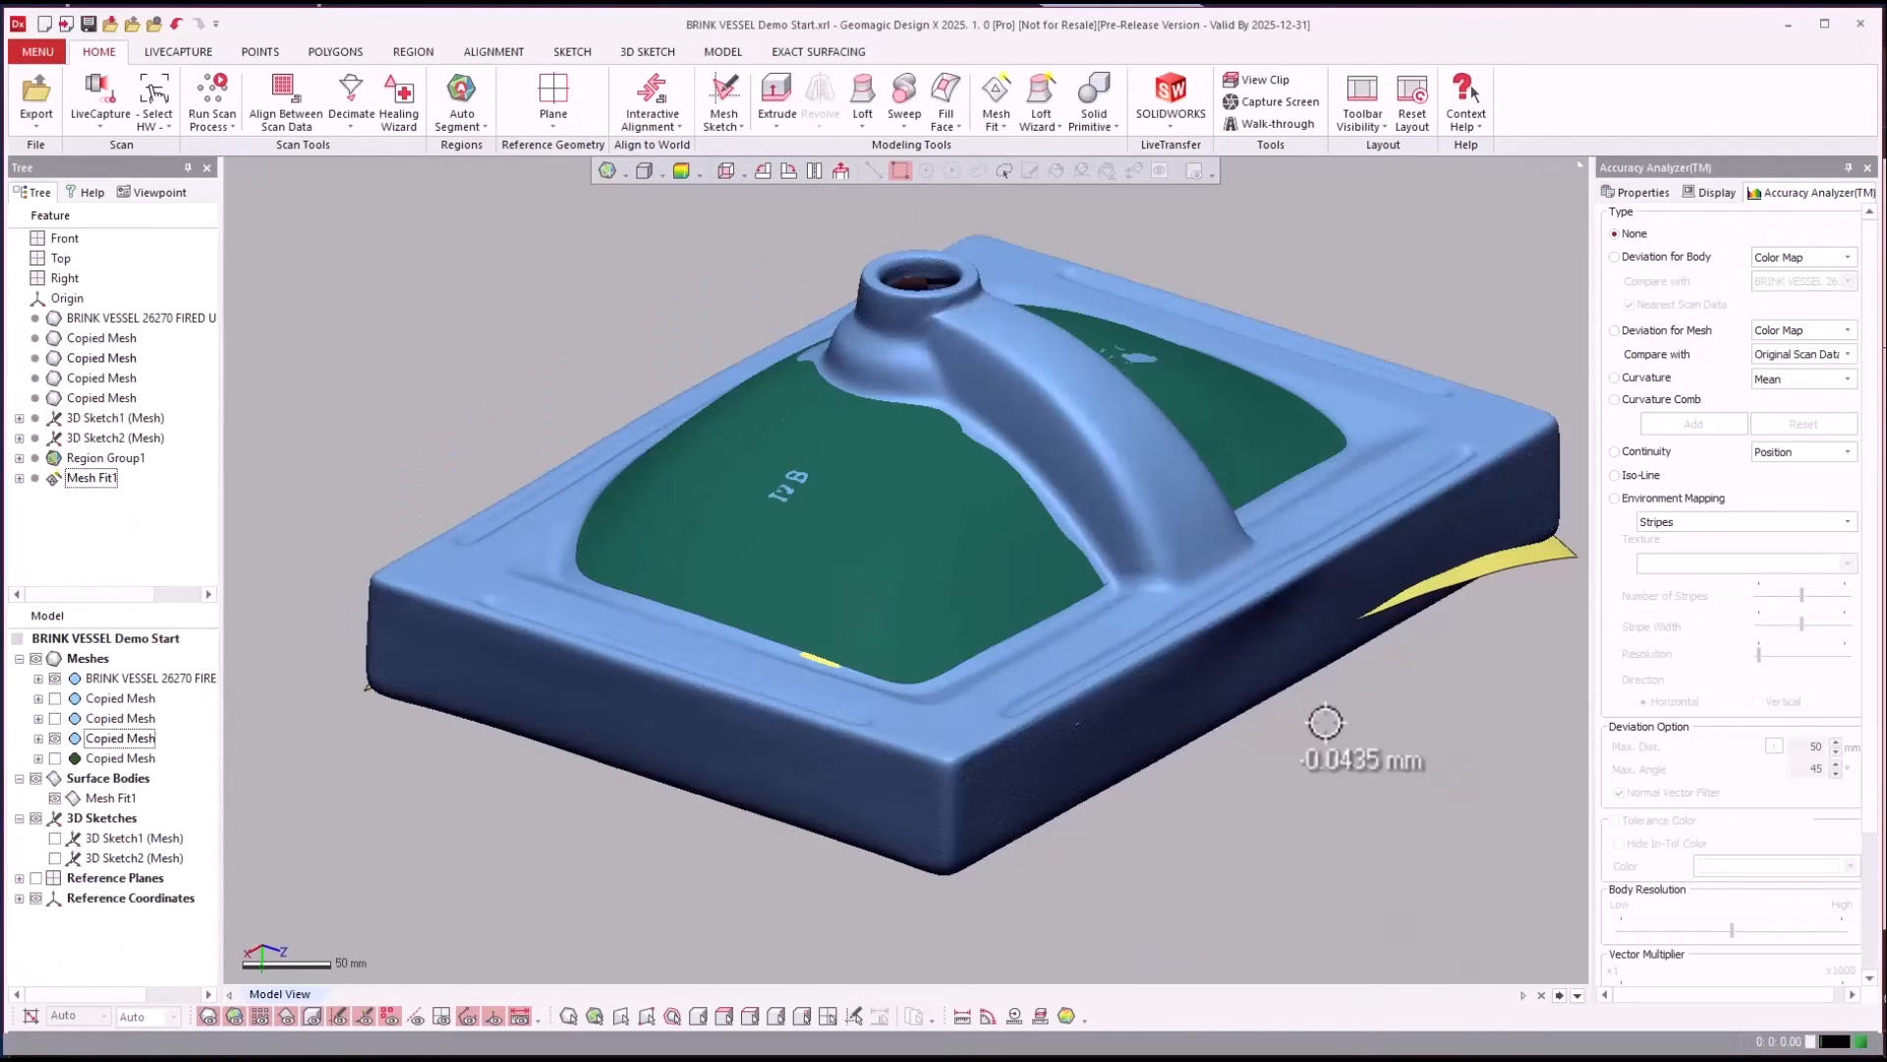
Hide the copied mesh and the surface bodies, leaving only the fired unit scan mesh on display around the arm.
scroll(1346, 806, up, 3)
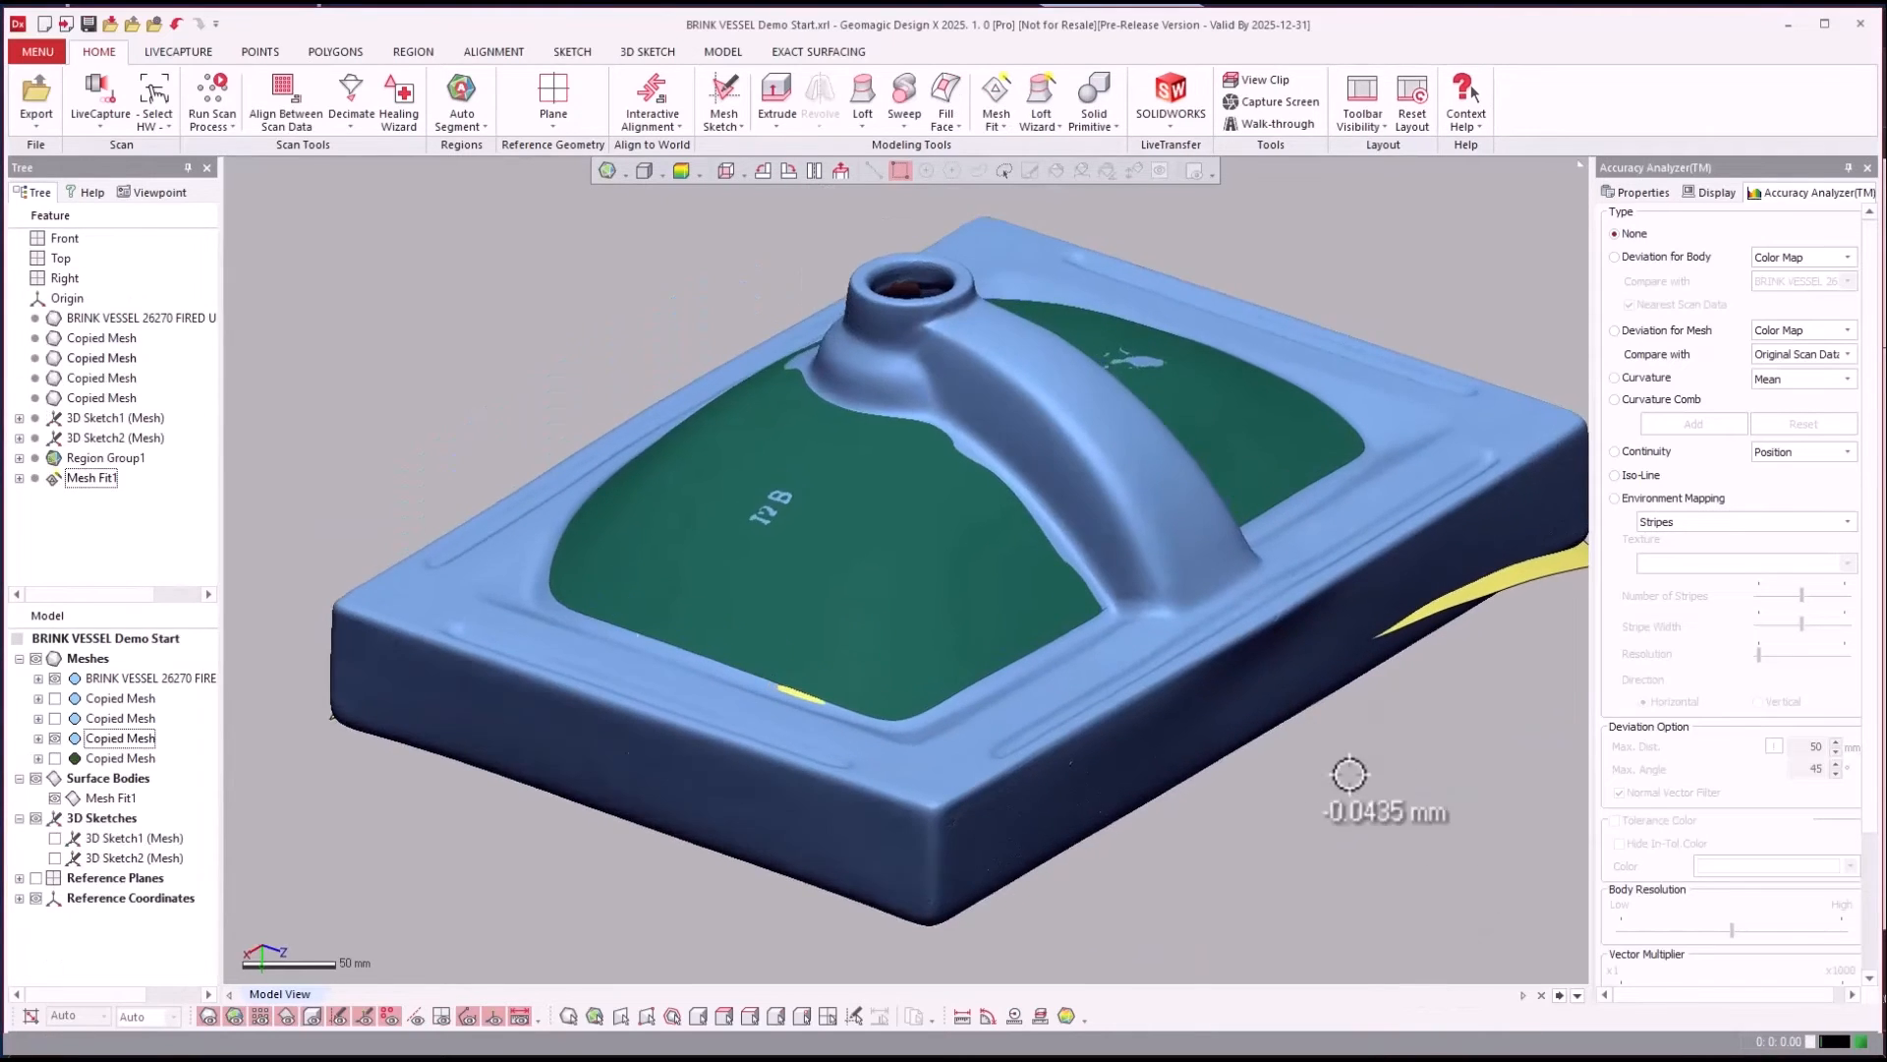
right_drag(1346, 806, 1419, 577)
right_click(1427, 550)
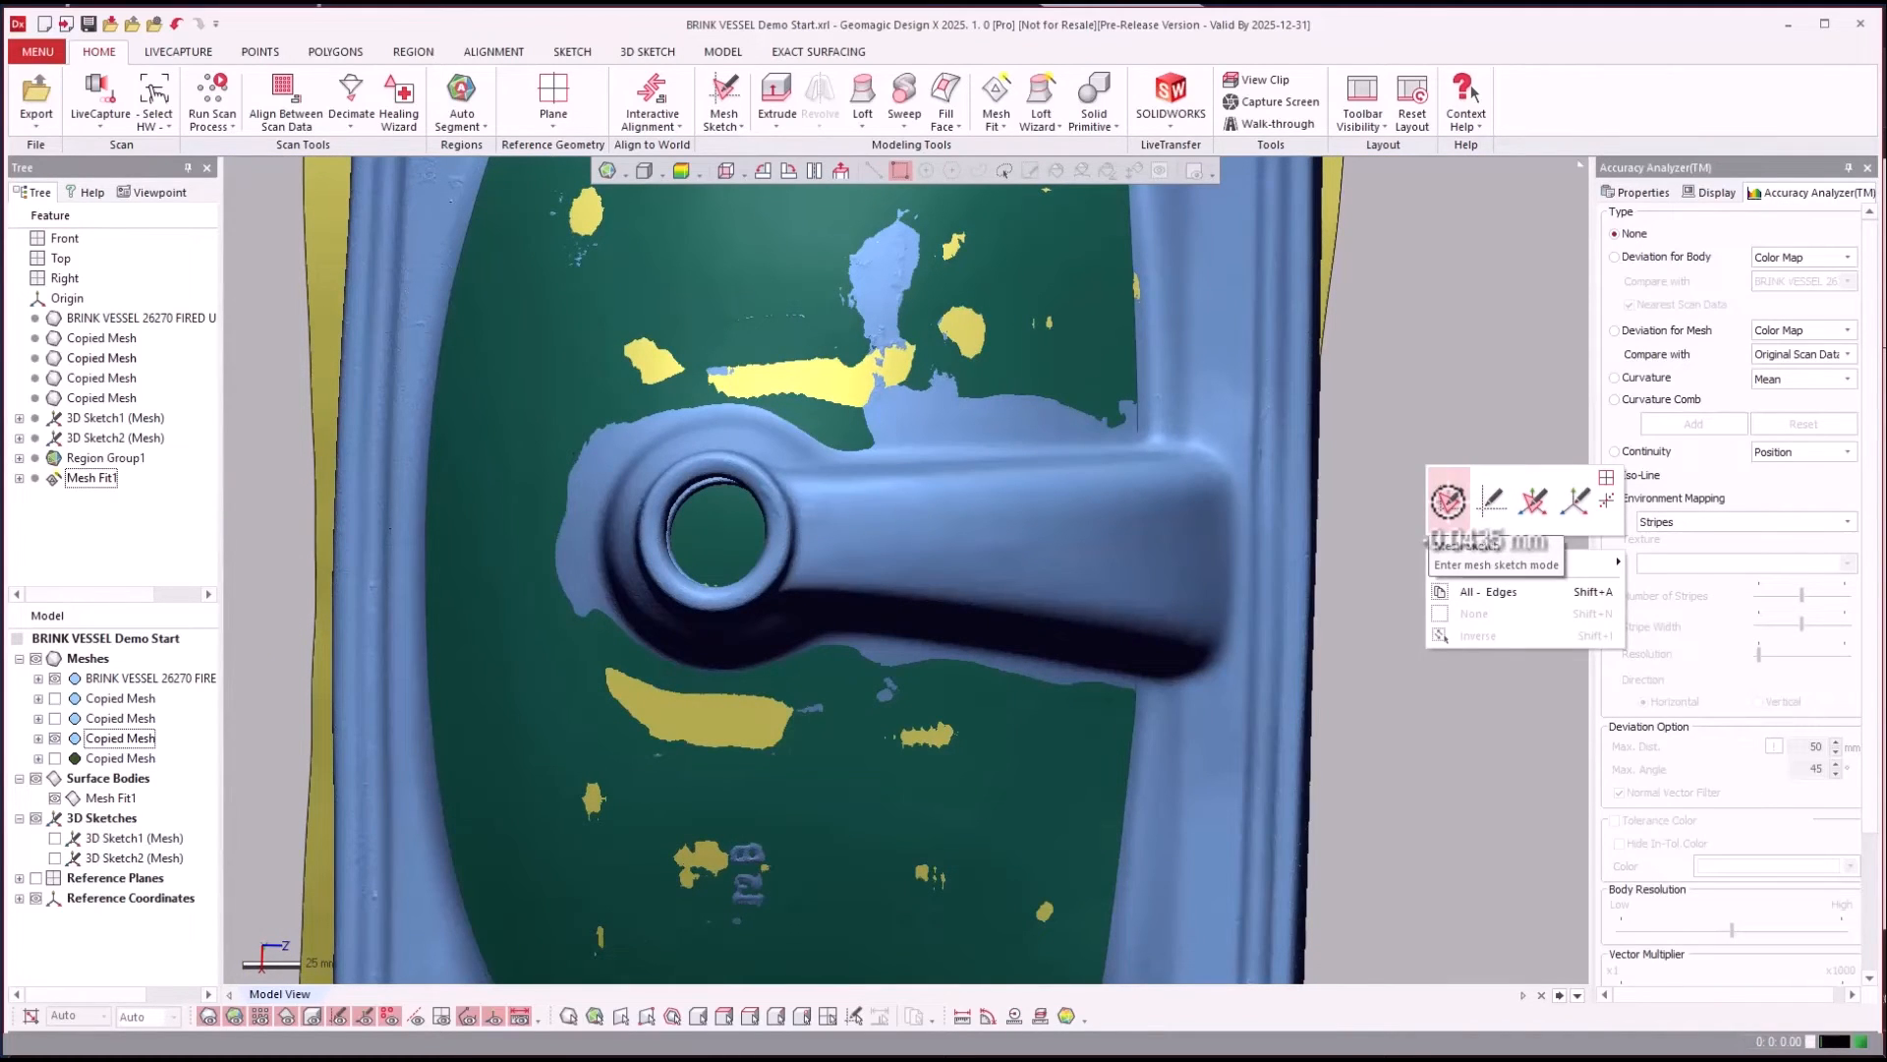
click(1447, 502)
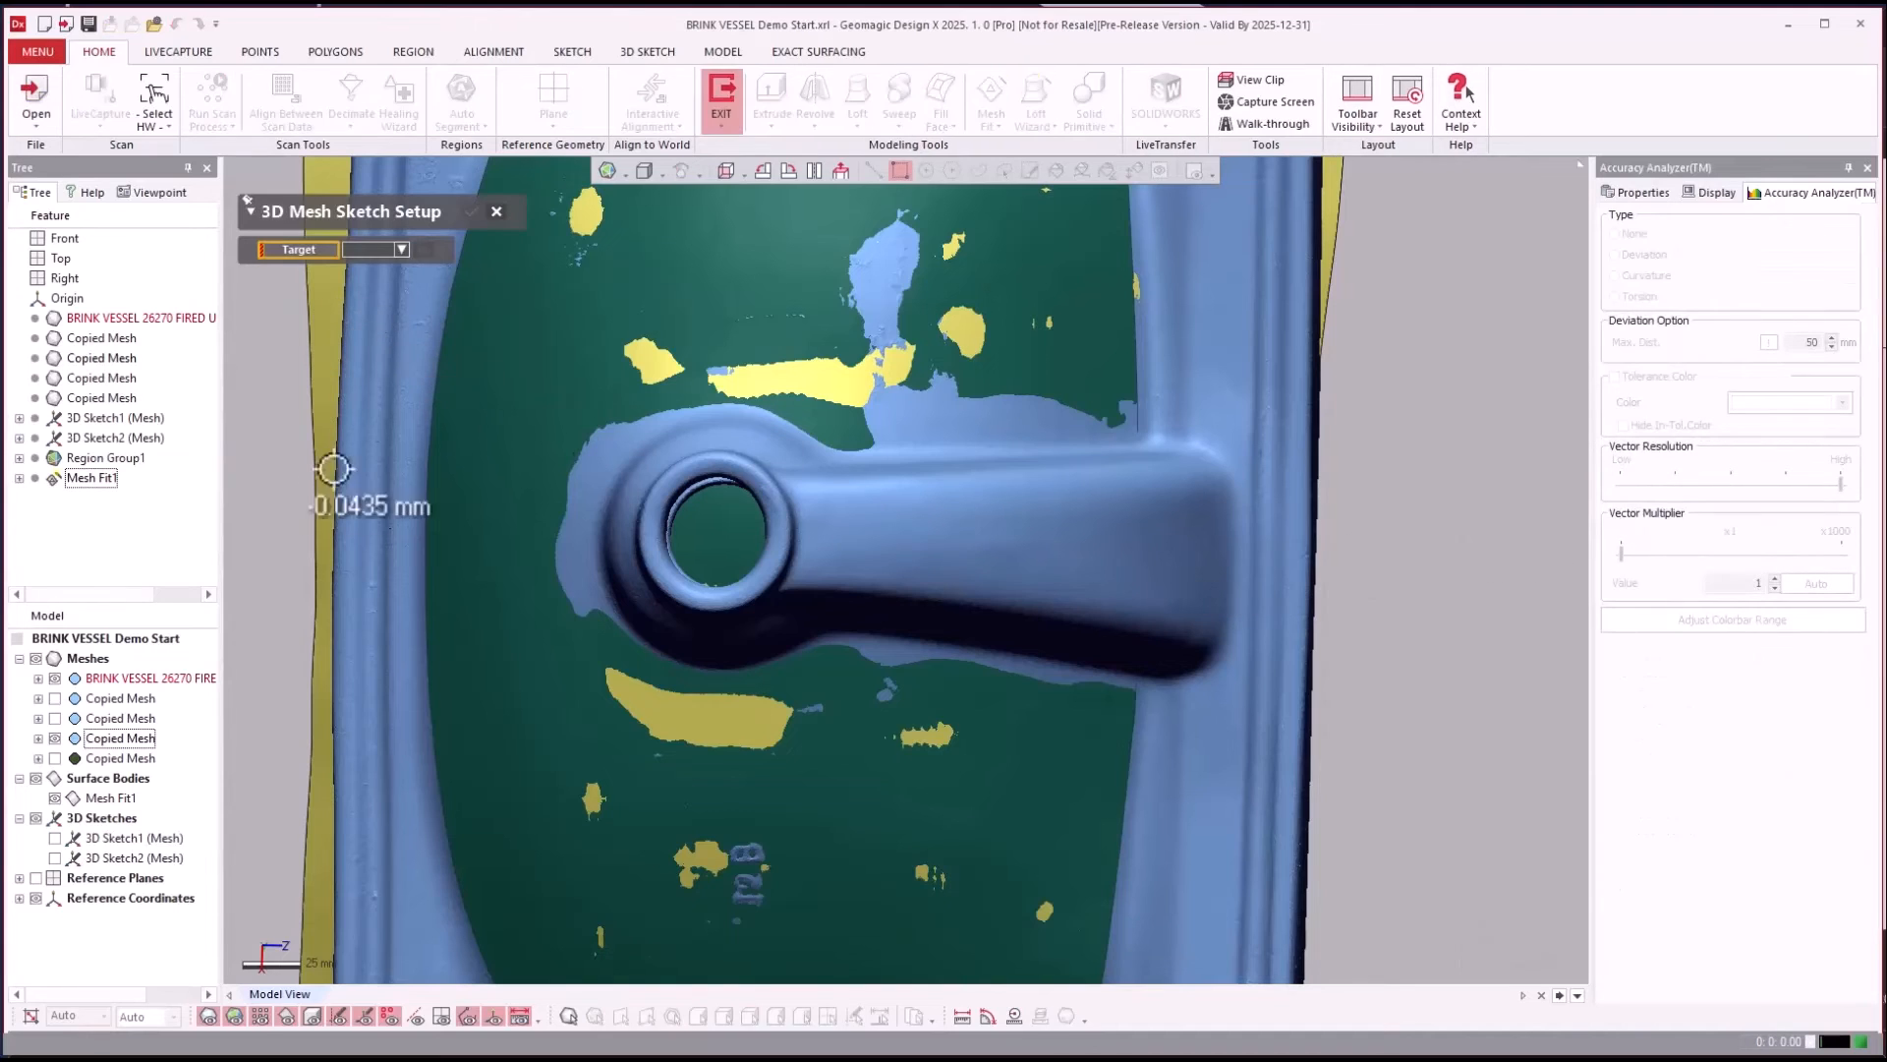
click(54, 737)
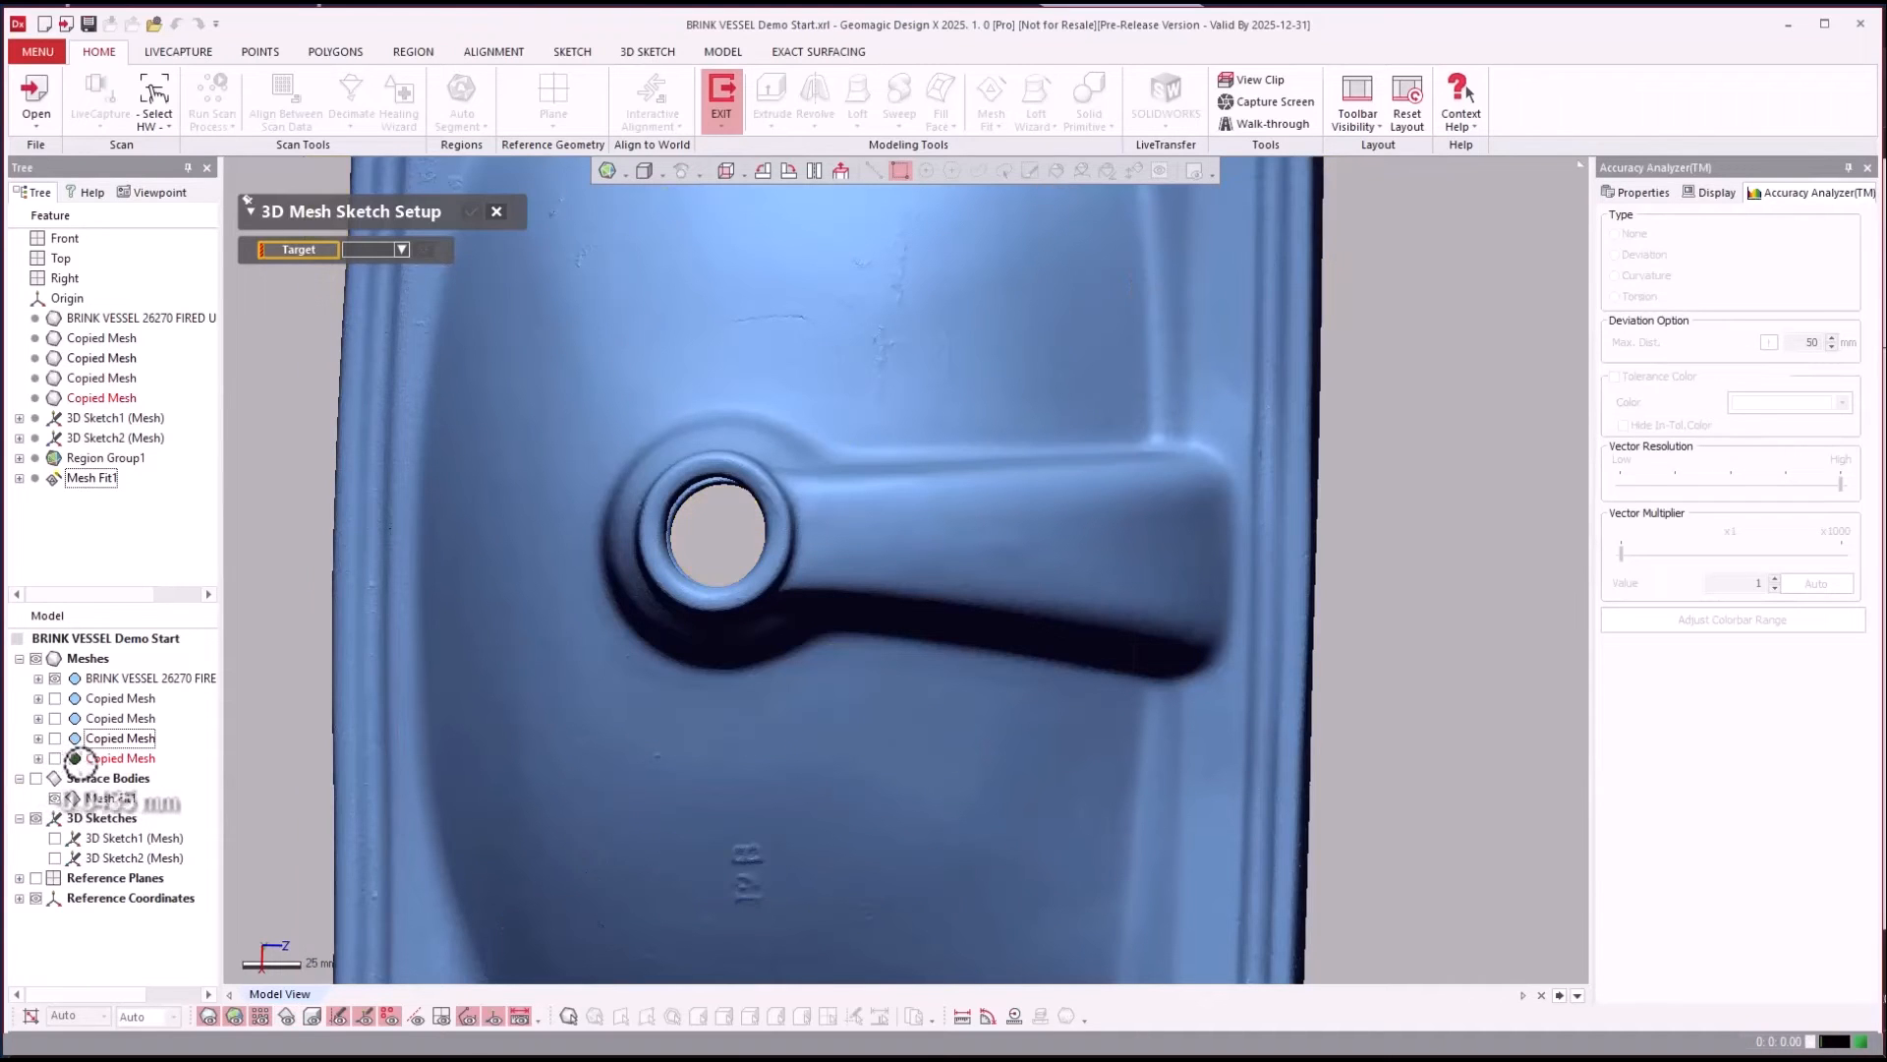
scroll(1434, 588, up, 3)
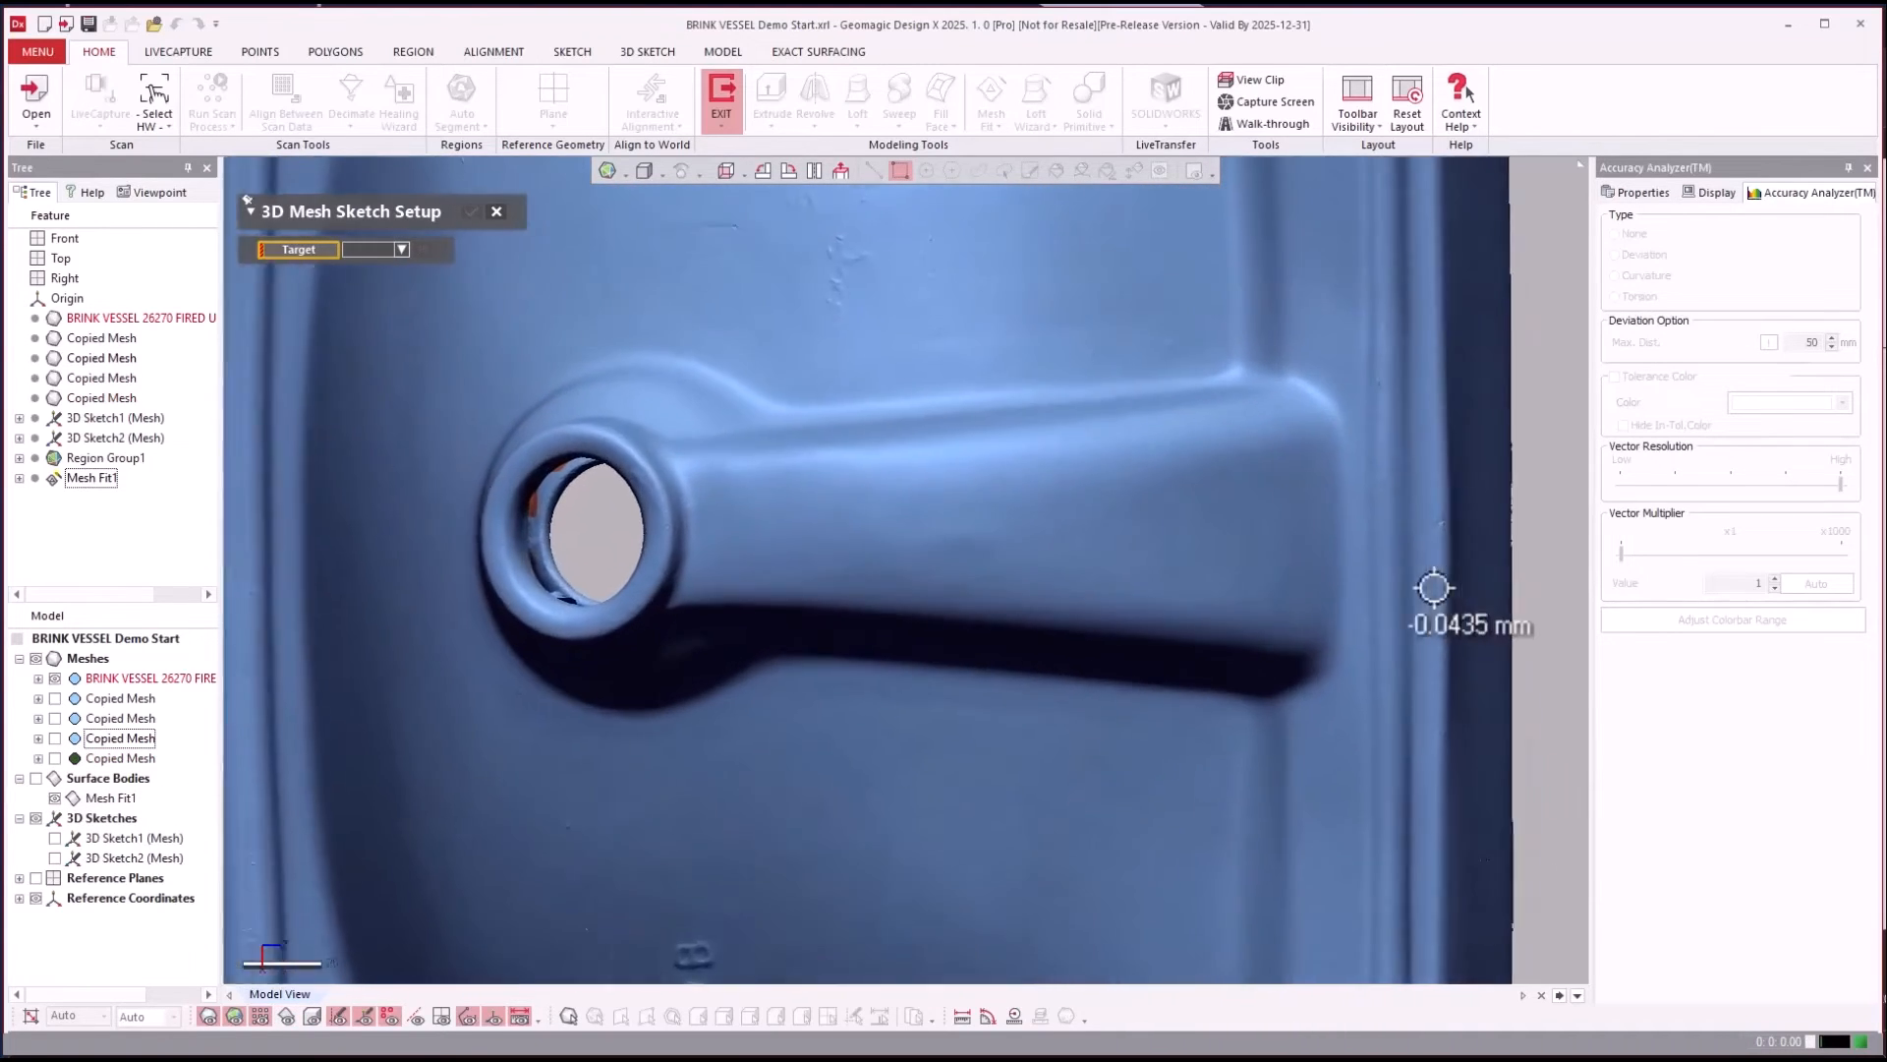
scroll(396, 261, up, 1)
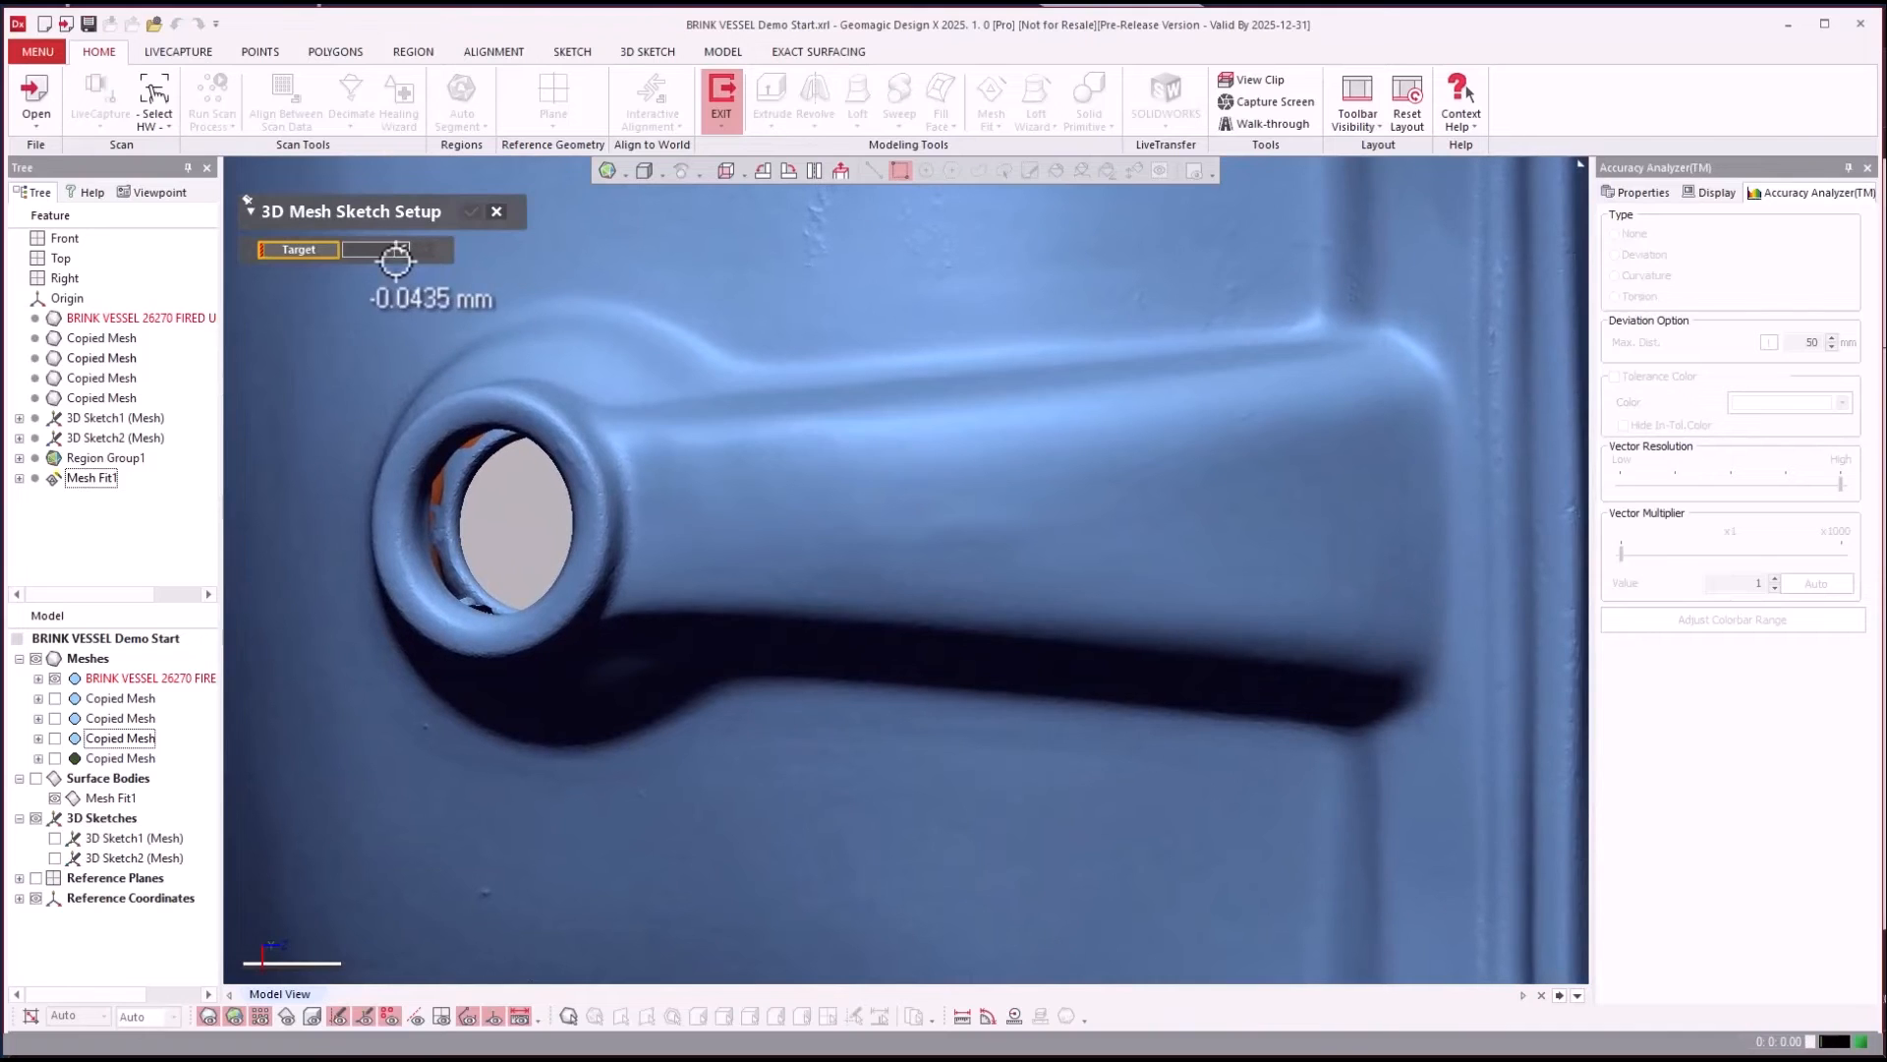
click(402, 249)
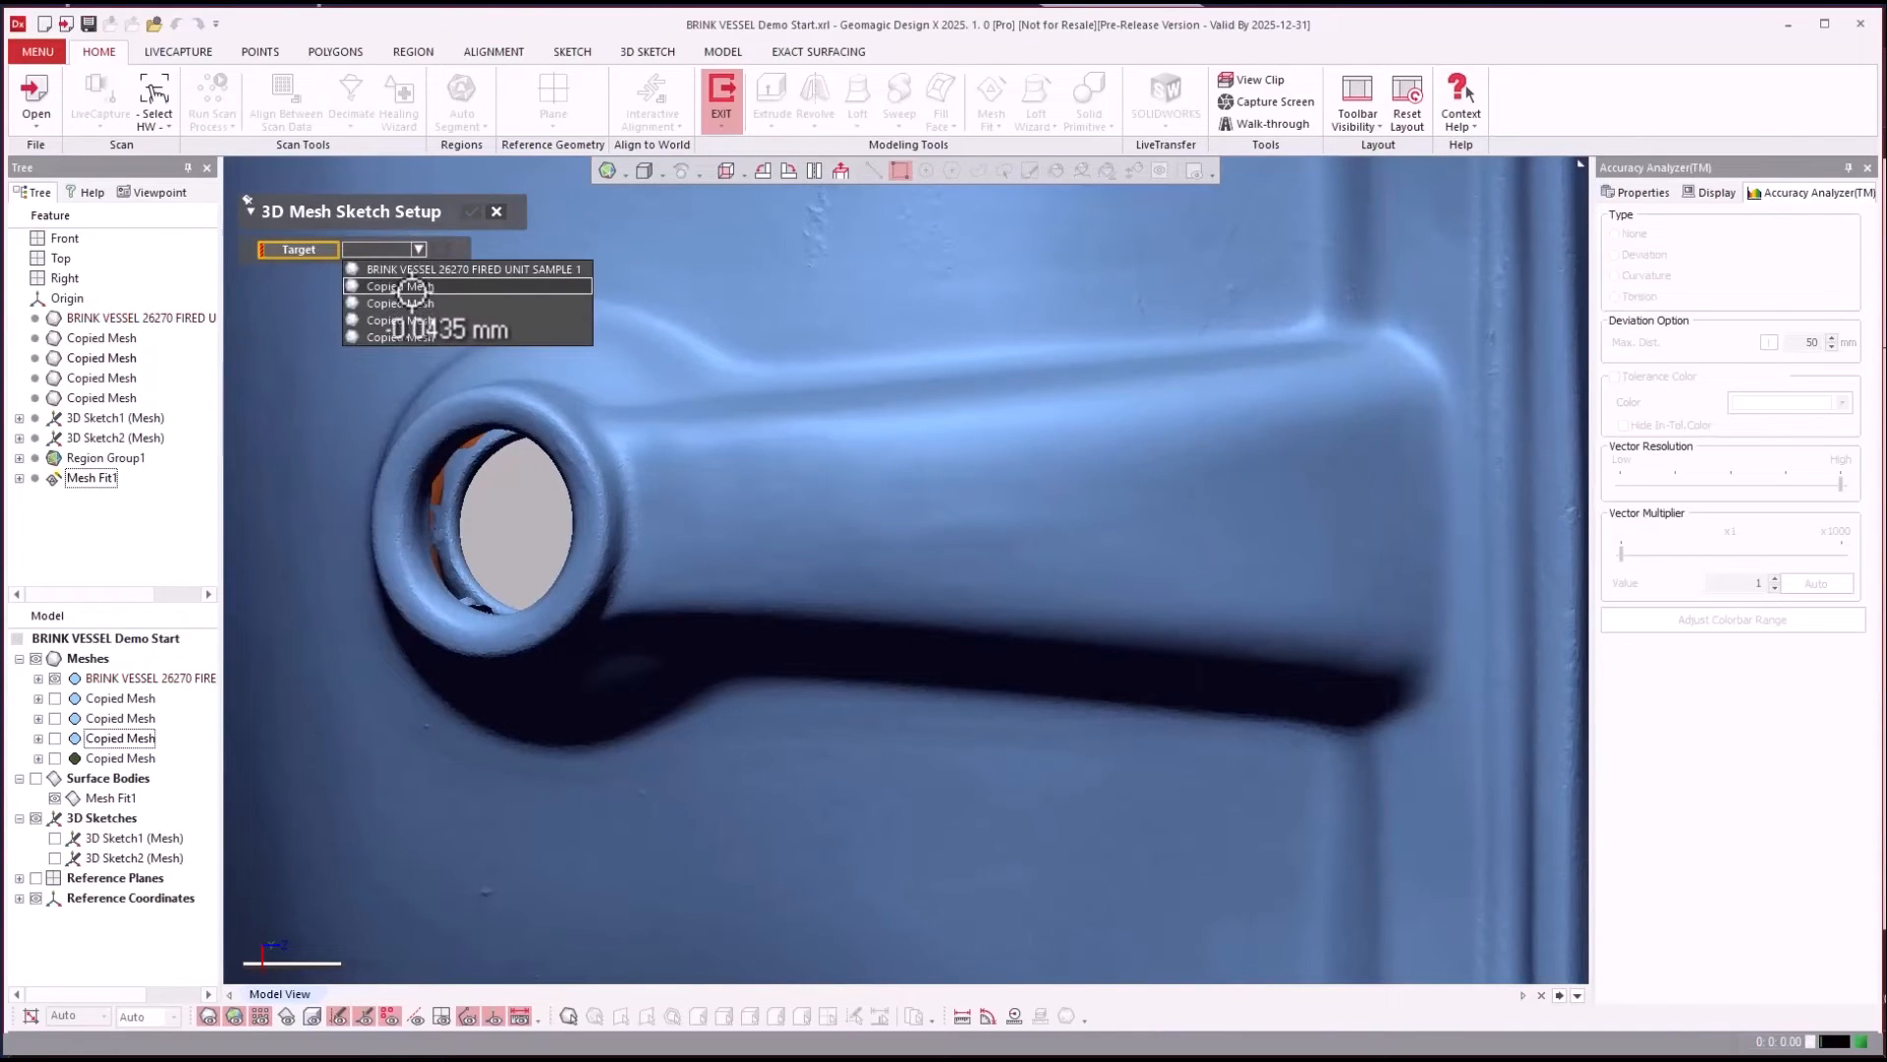
click(411, 268)
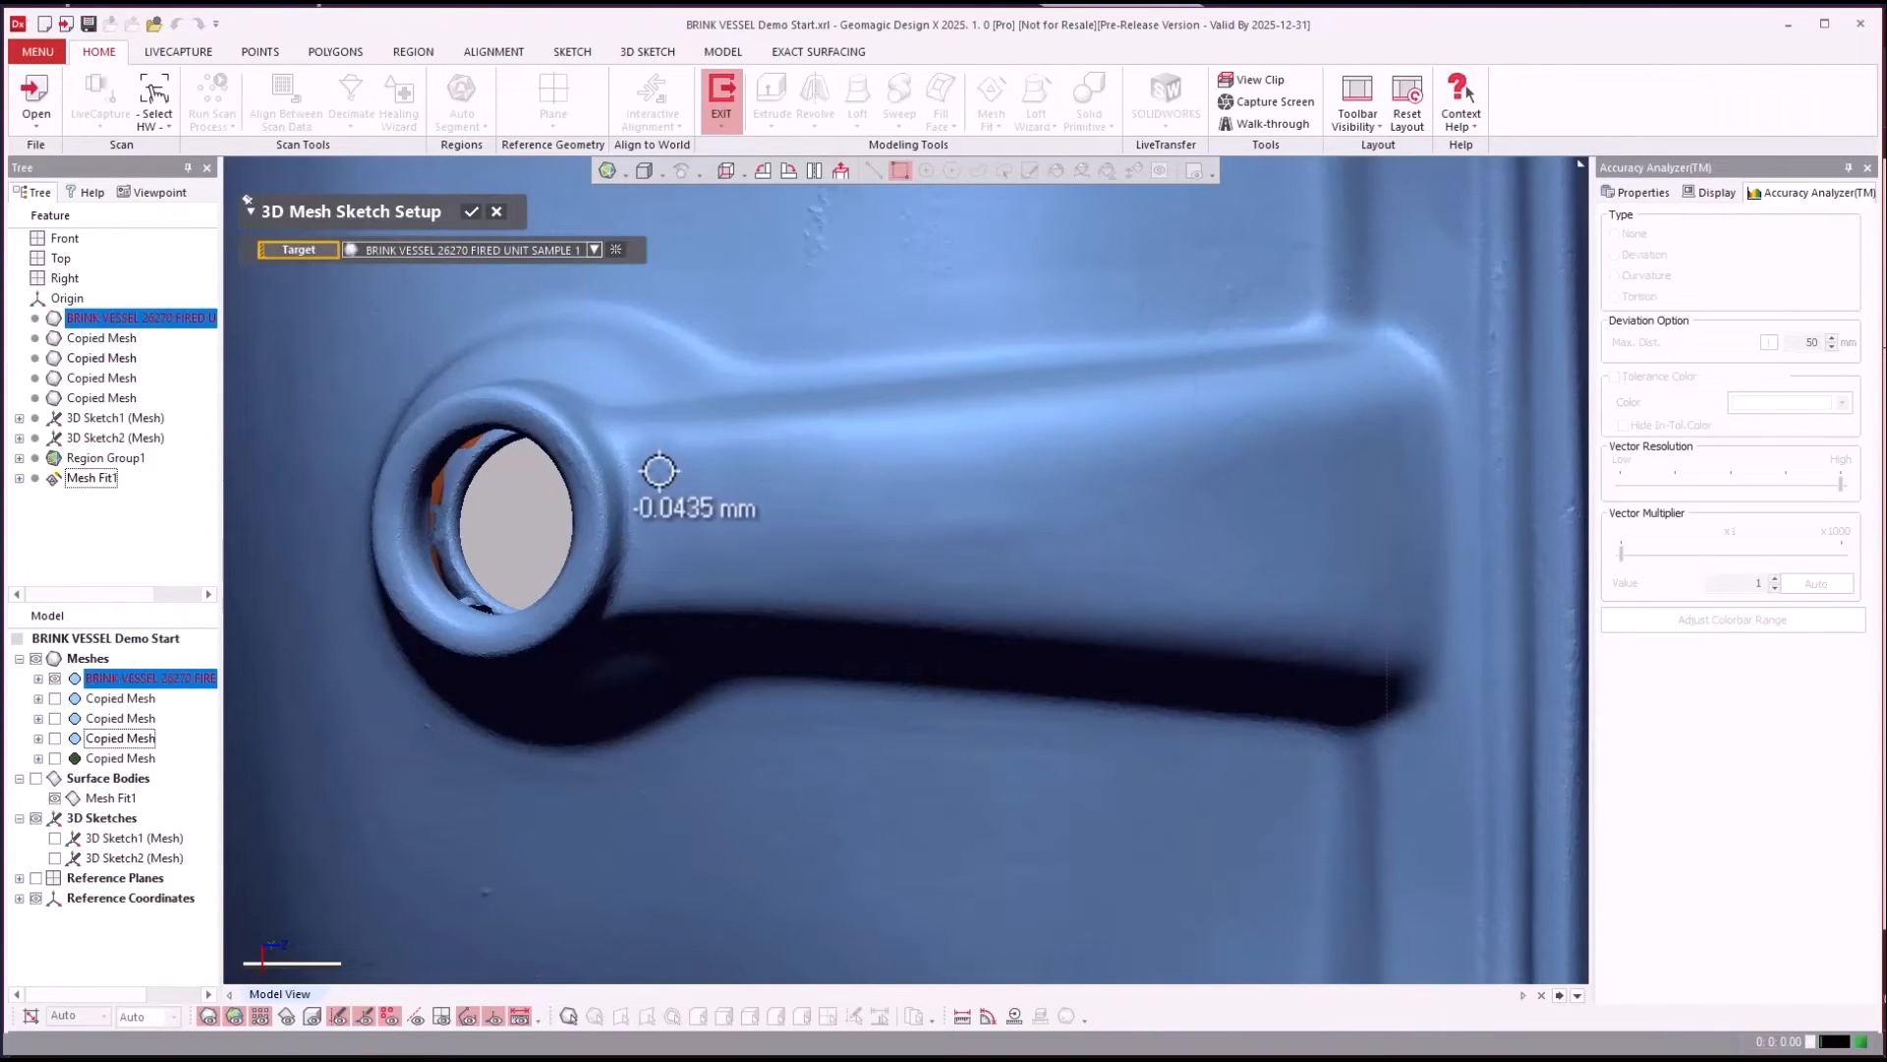
scroll(935, 261, down, 2)
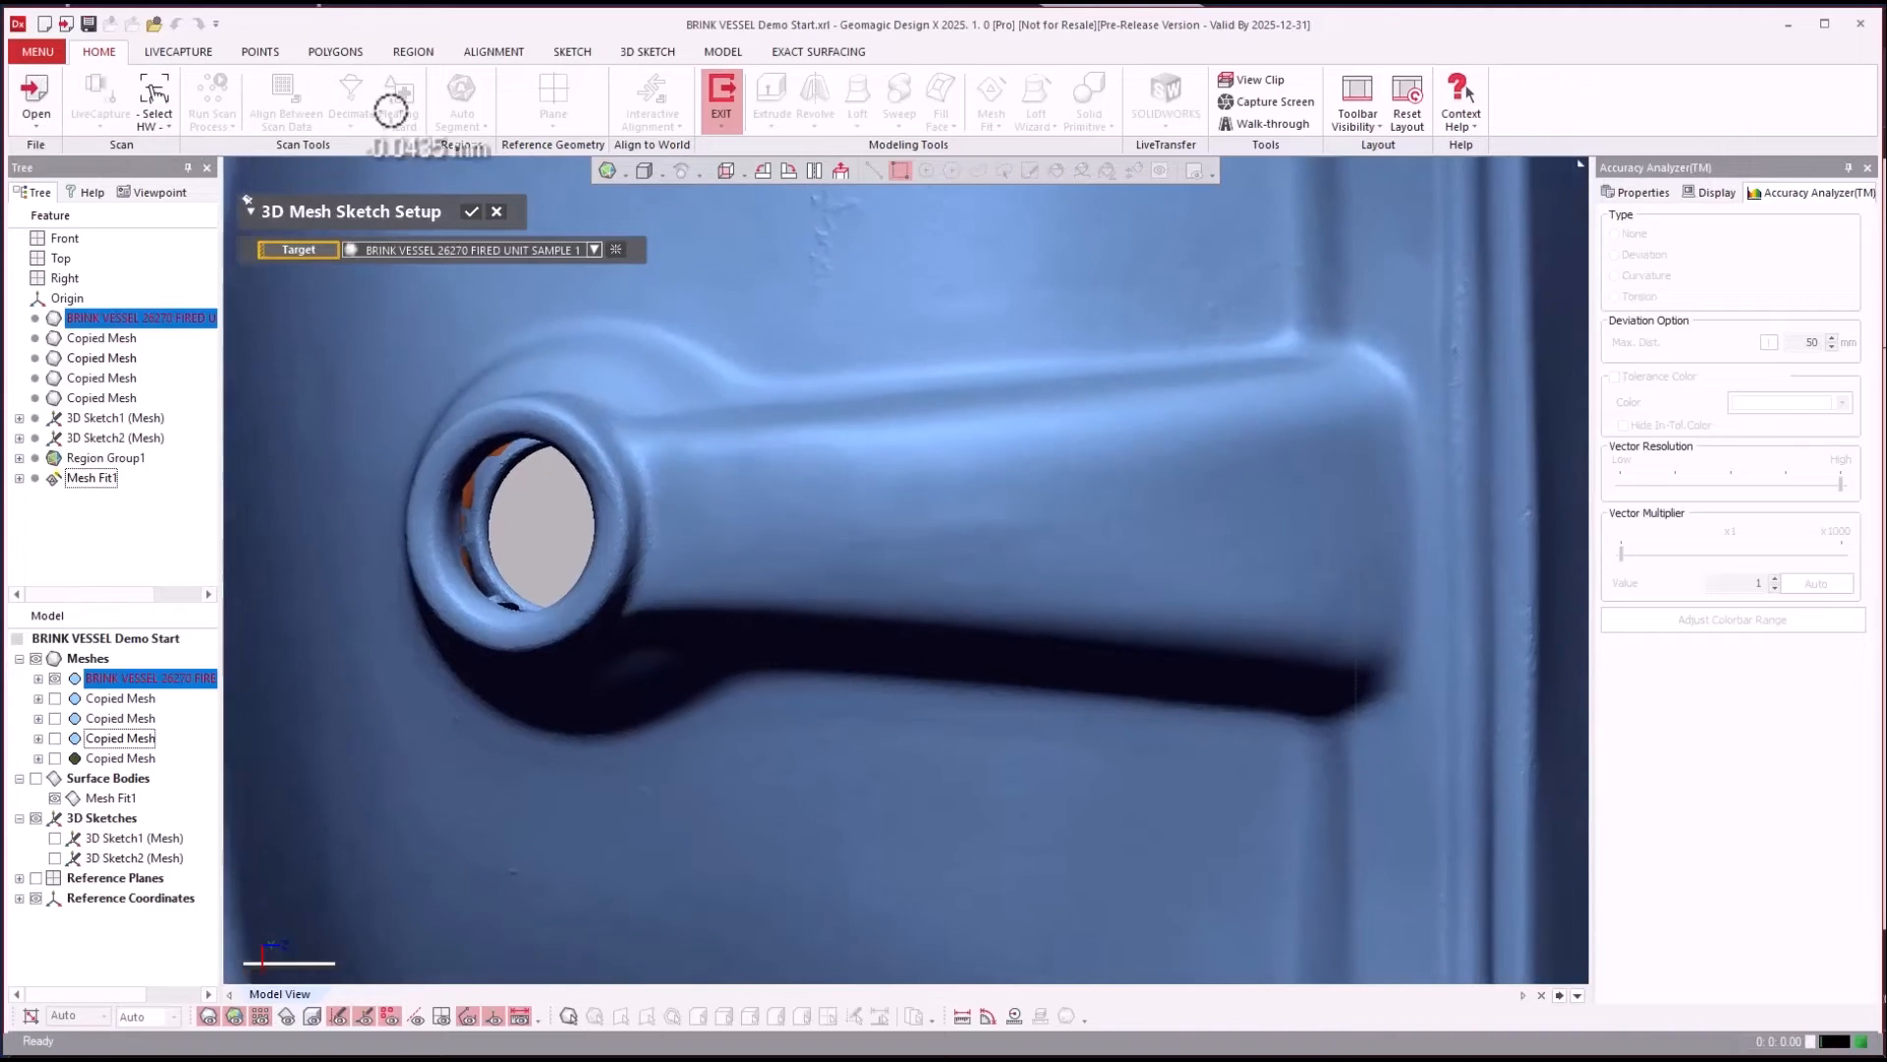
scroll(515, 164, down, 2)
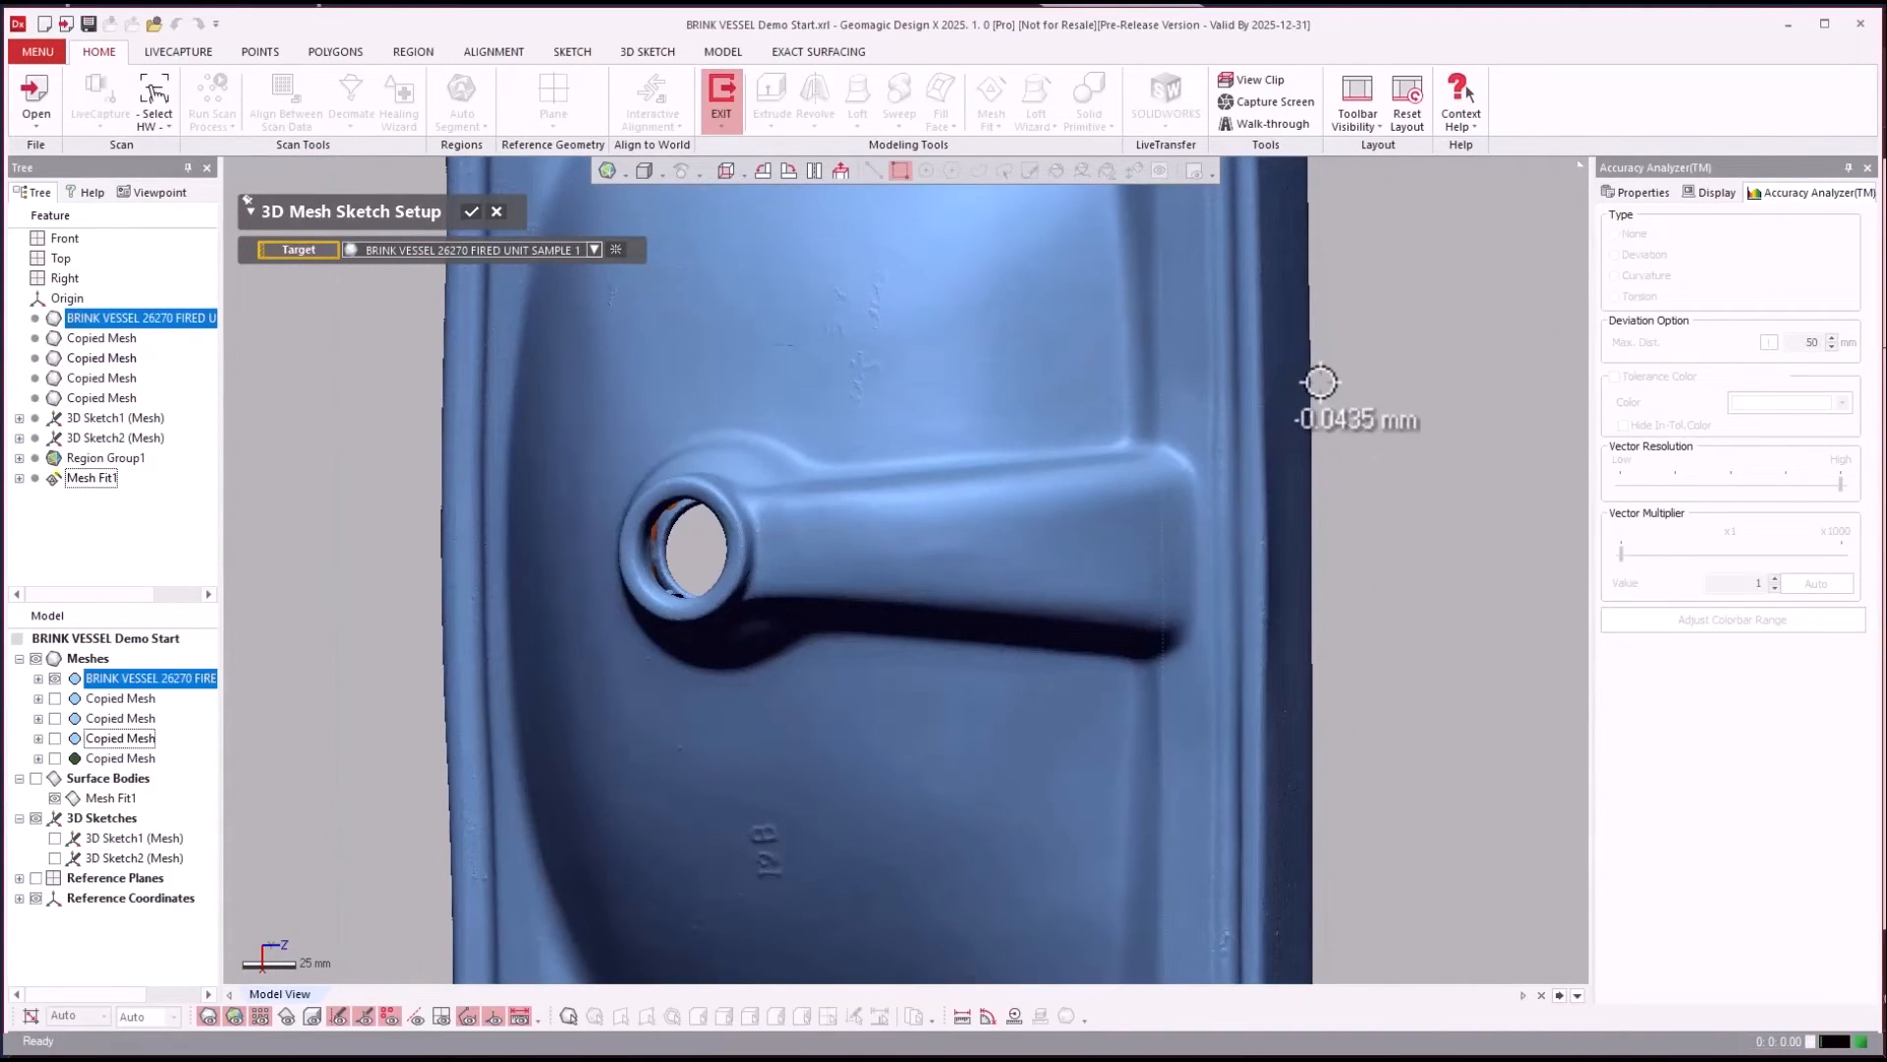
click(500, 211)
In a new 3D mesh sketch, draw a spline along the middle of the arm's upper face, from the neck to the arm's foot.
right_click(1348, 472)
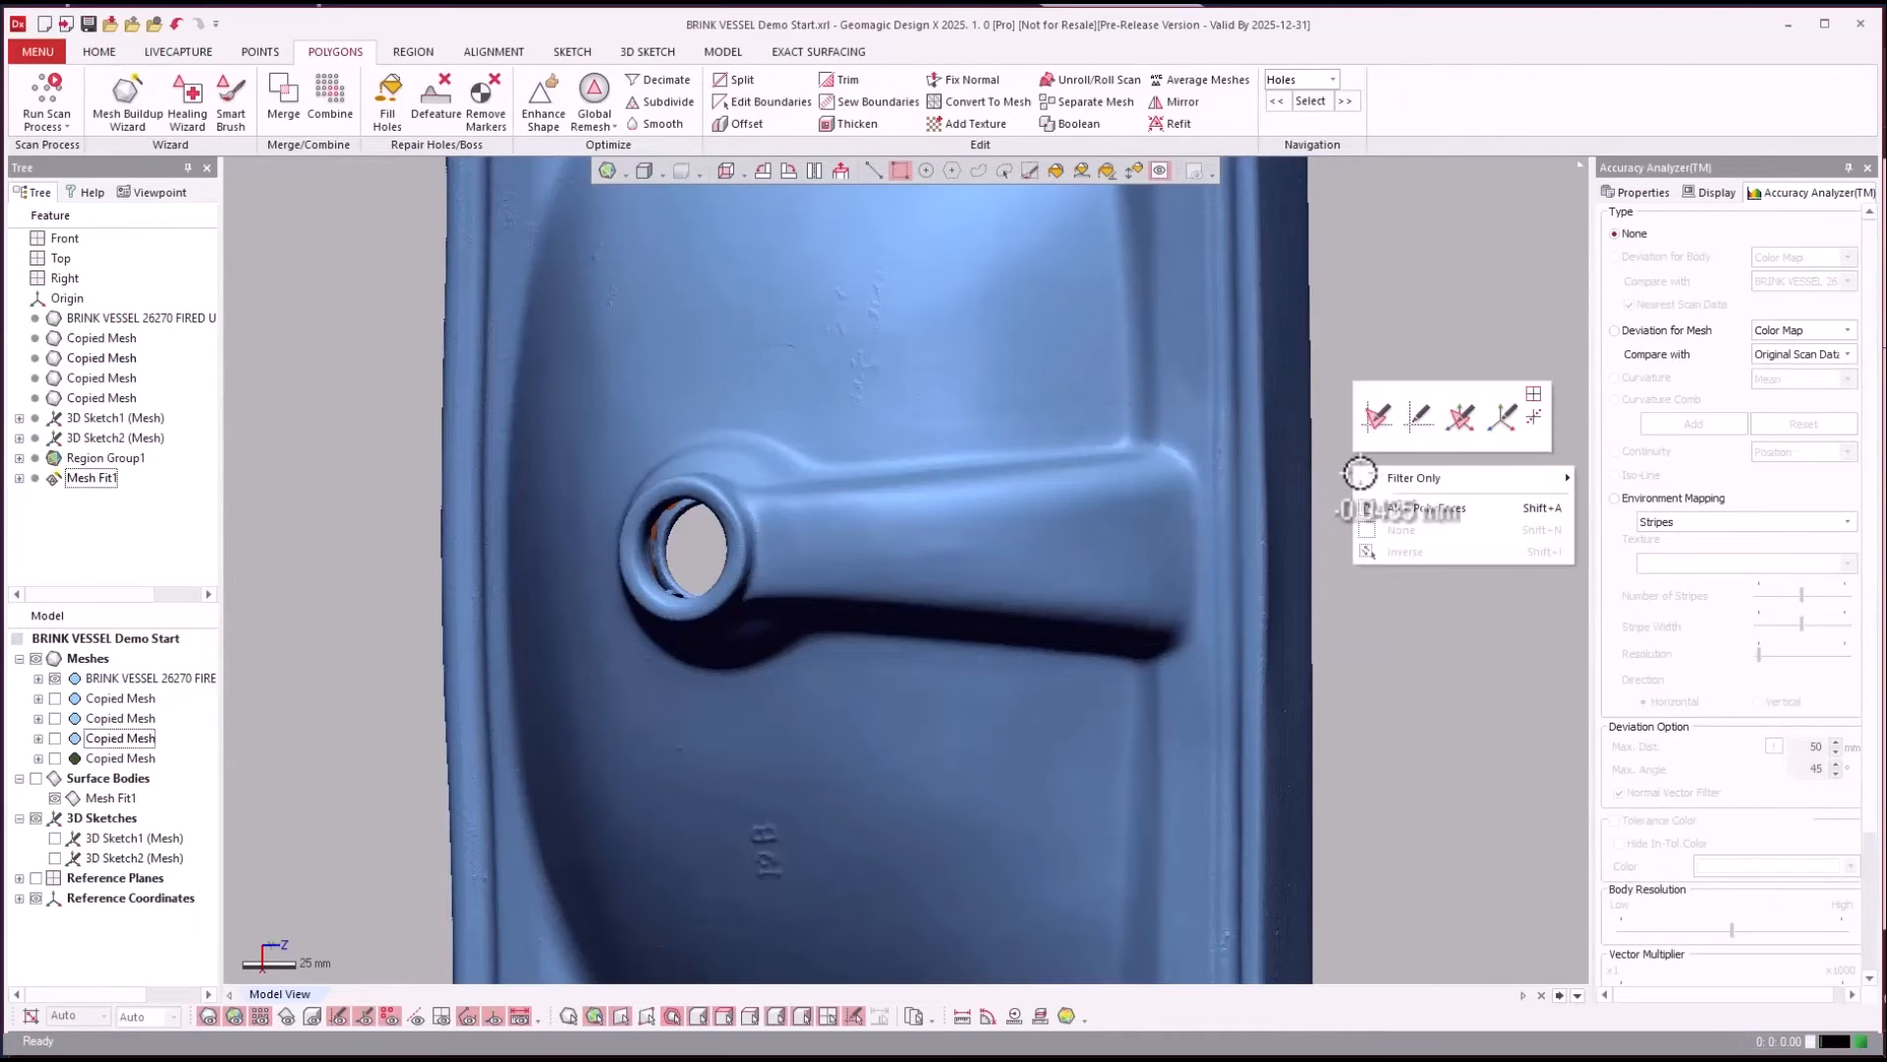
click(1422, 420)
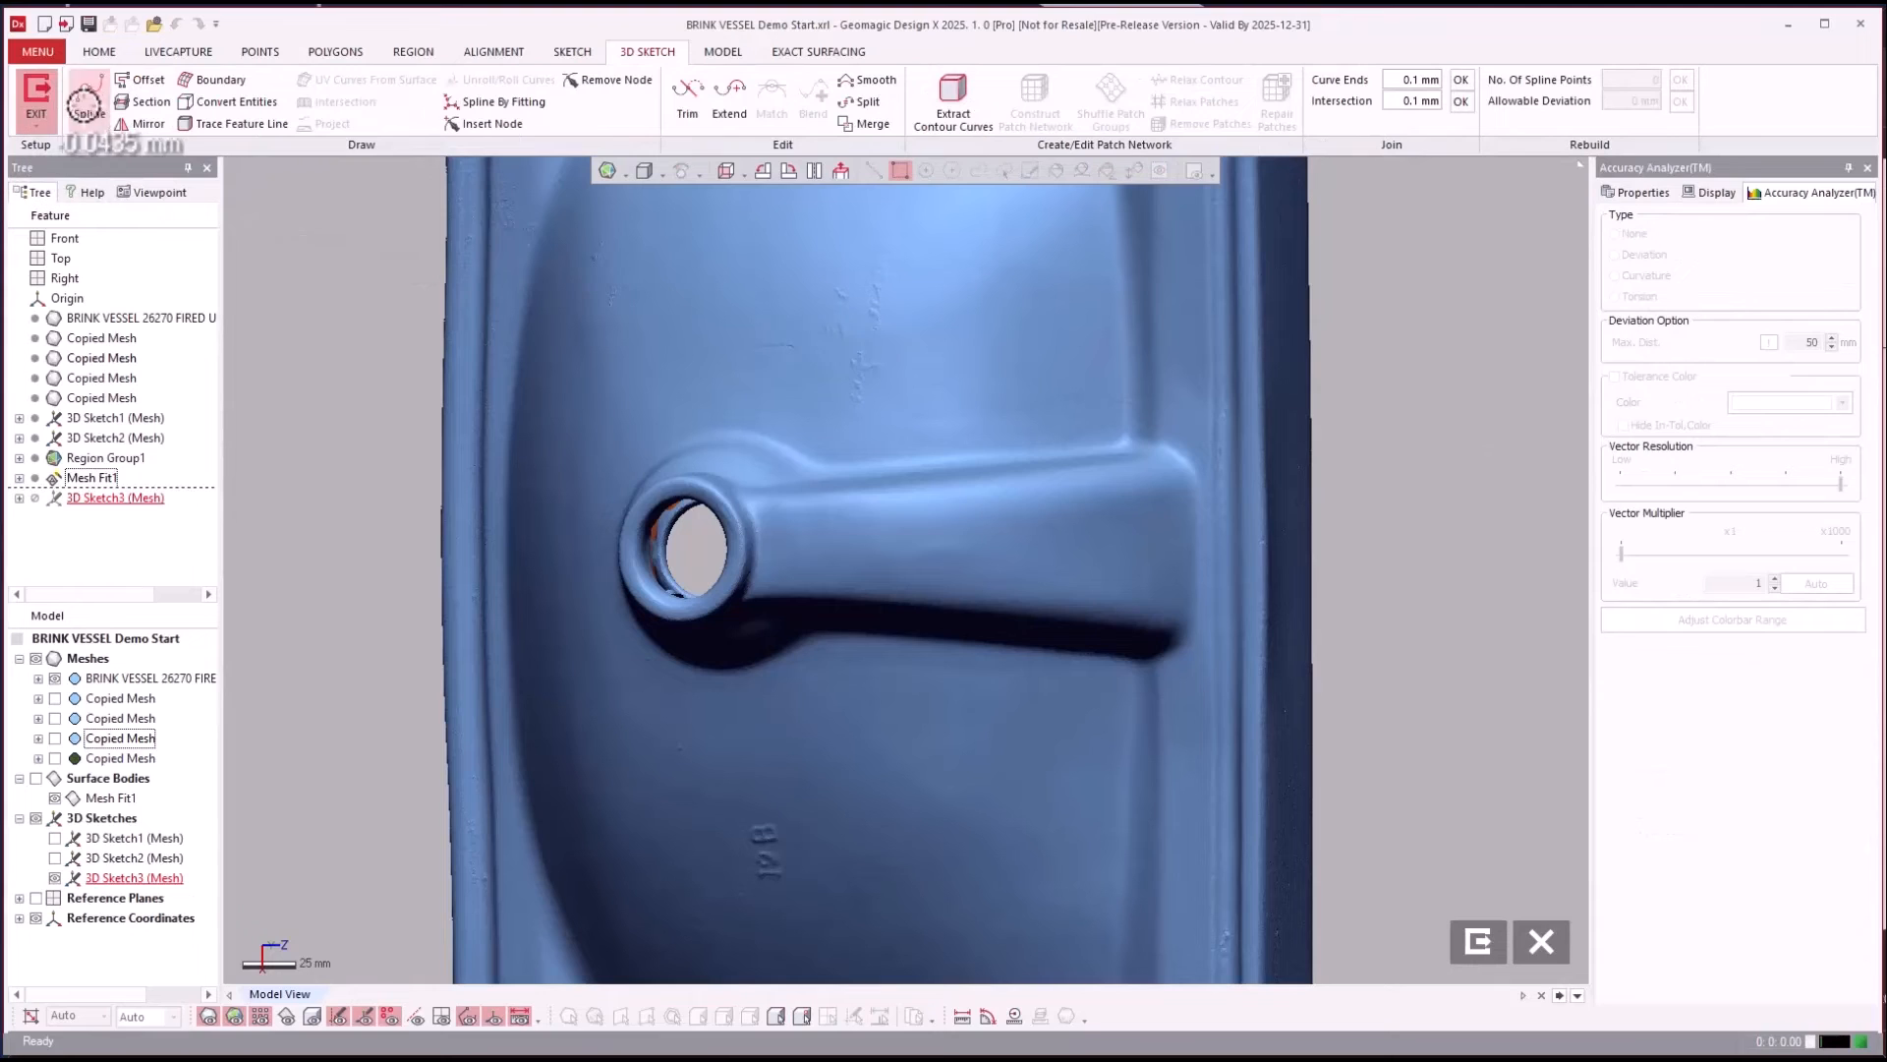
click(88, 99)
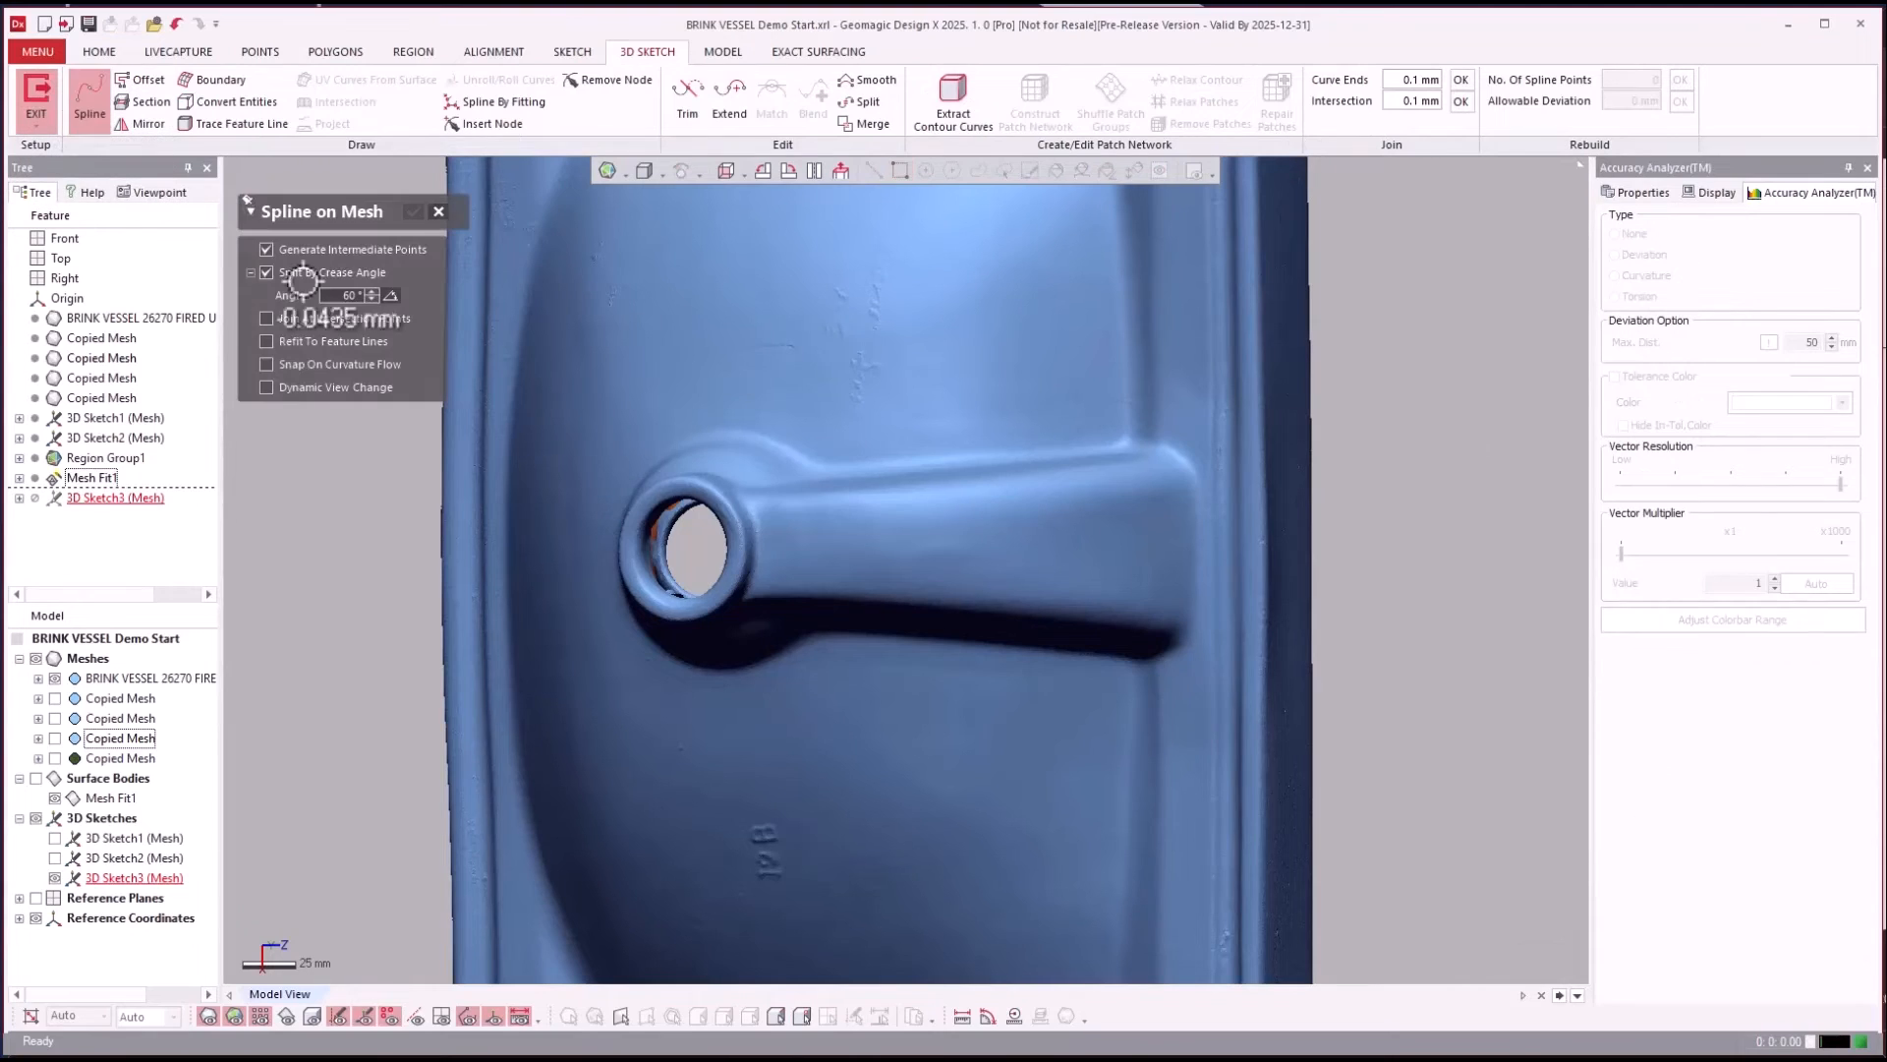
click(771, 547)
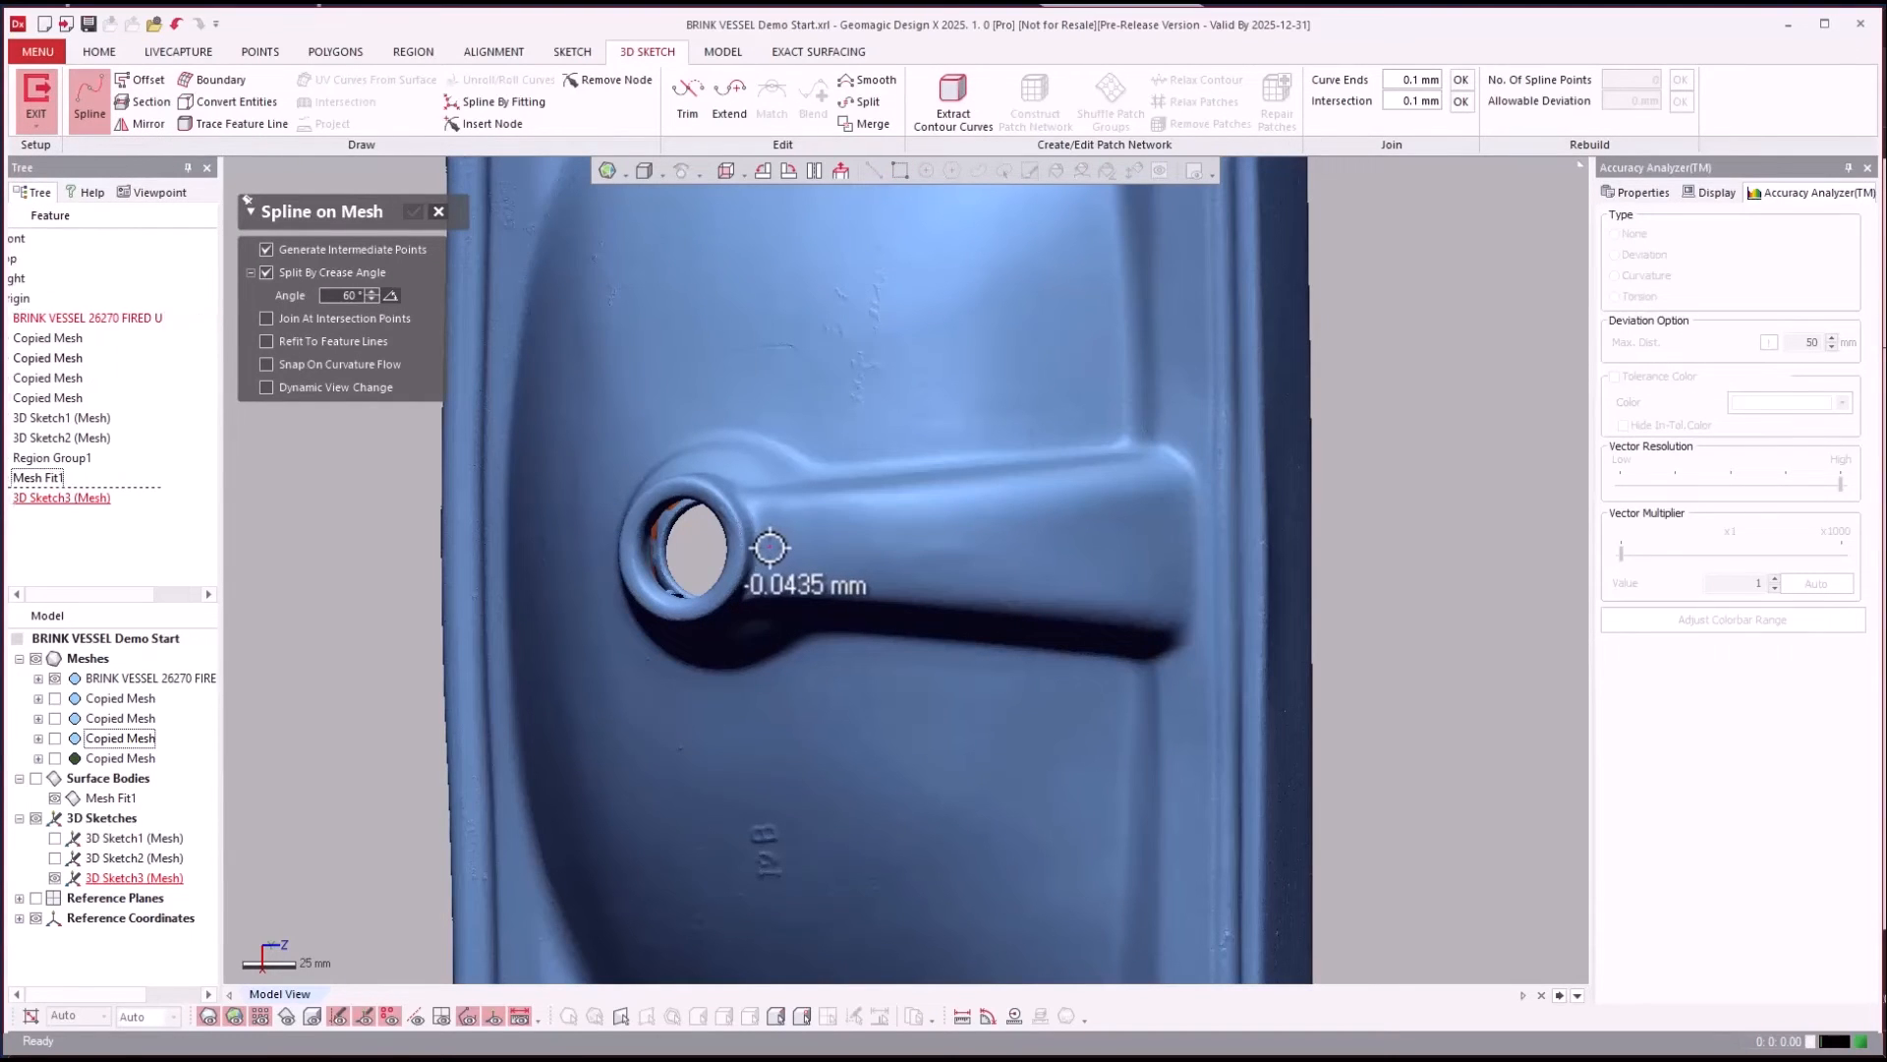
click(964, 543)
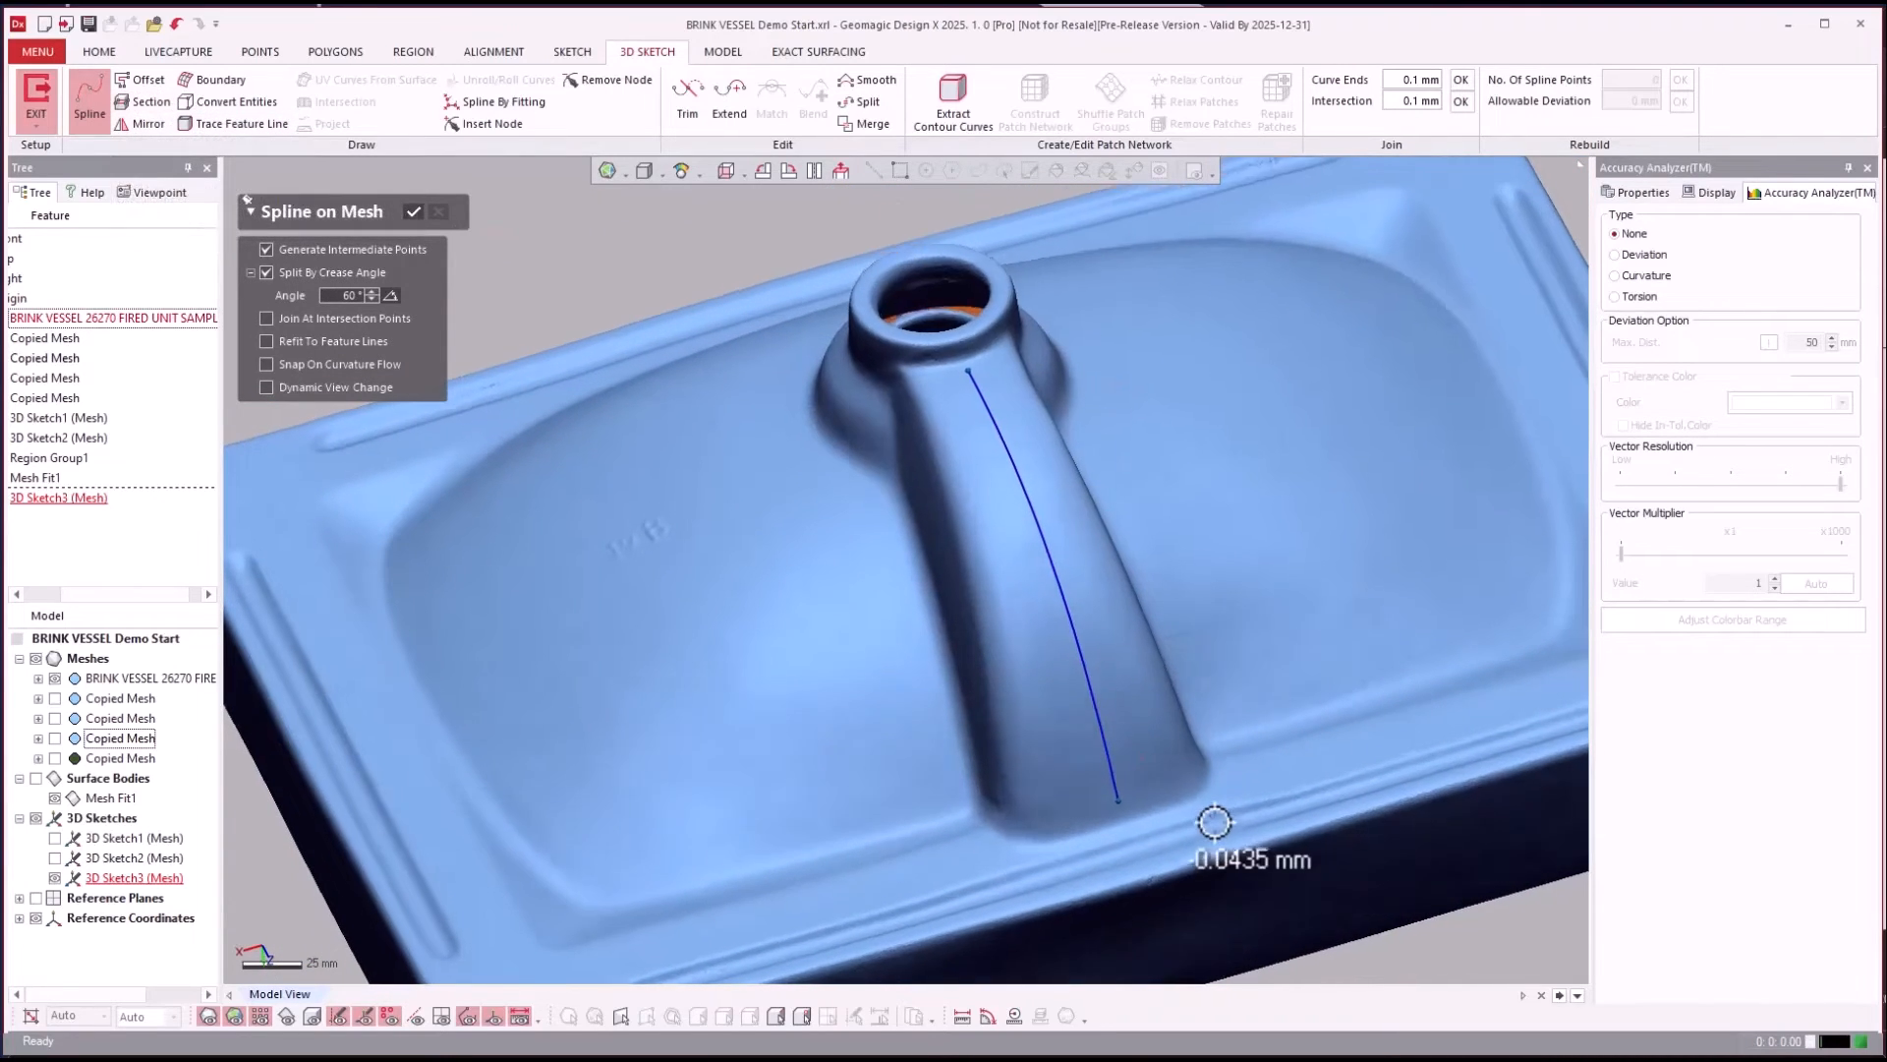
click(412, 210)
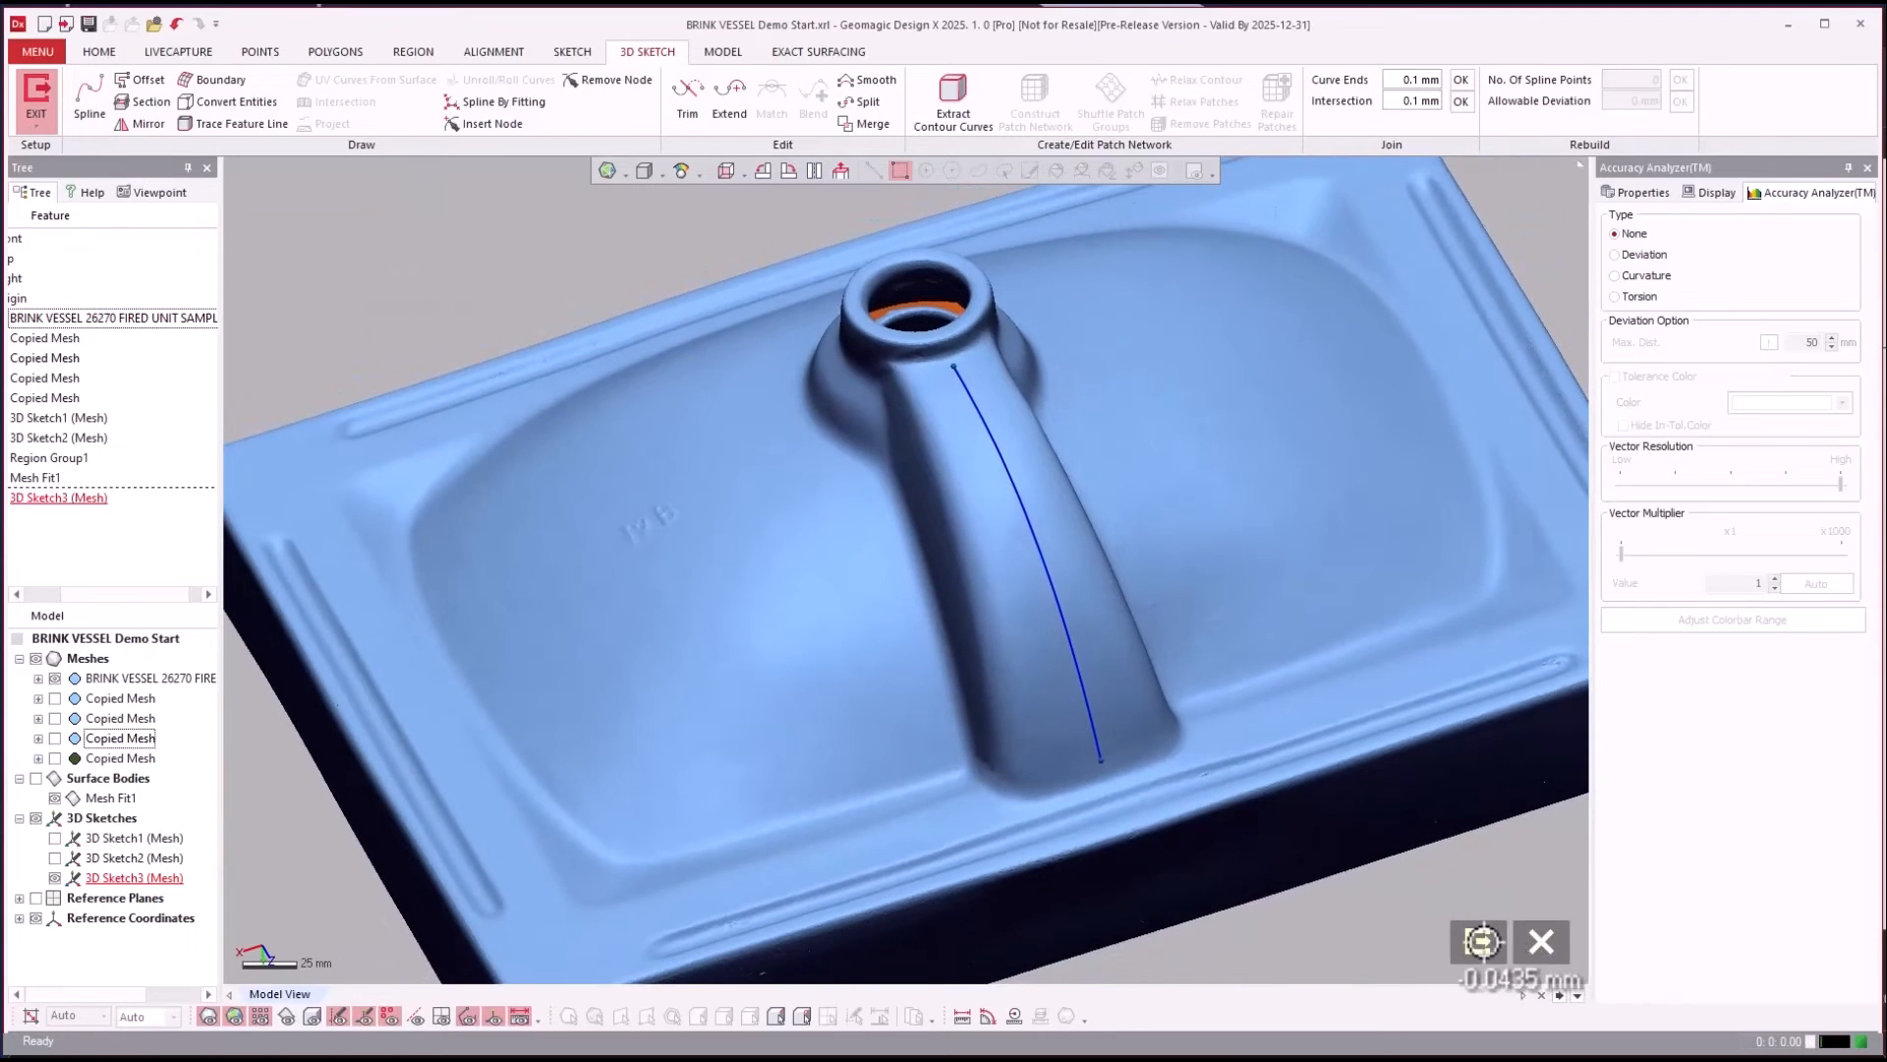
click(1484, 941)
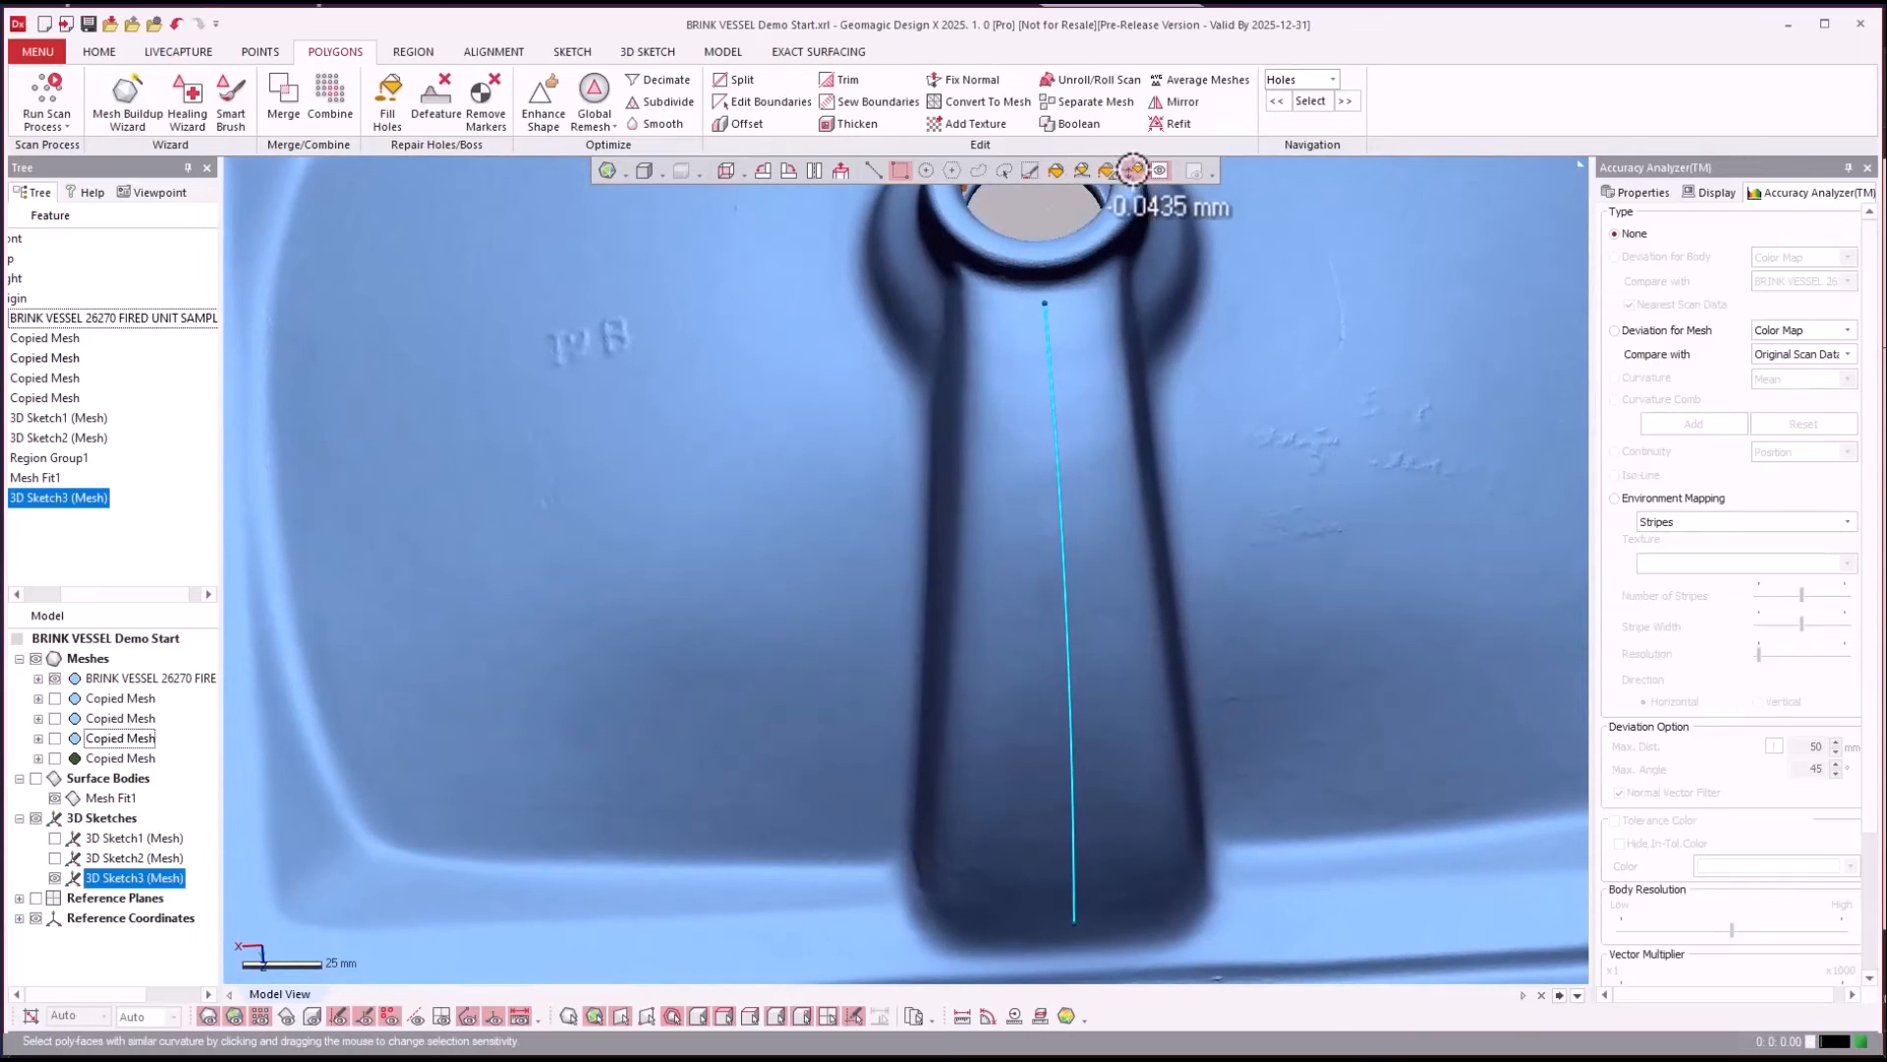
Select the poly-faces of similar curvature on the arm's upper face and insert them as a new region.
drag(1079, 551, 1082, 476)
right_drag(1082, 476, 1083, 476)
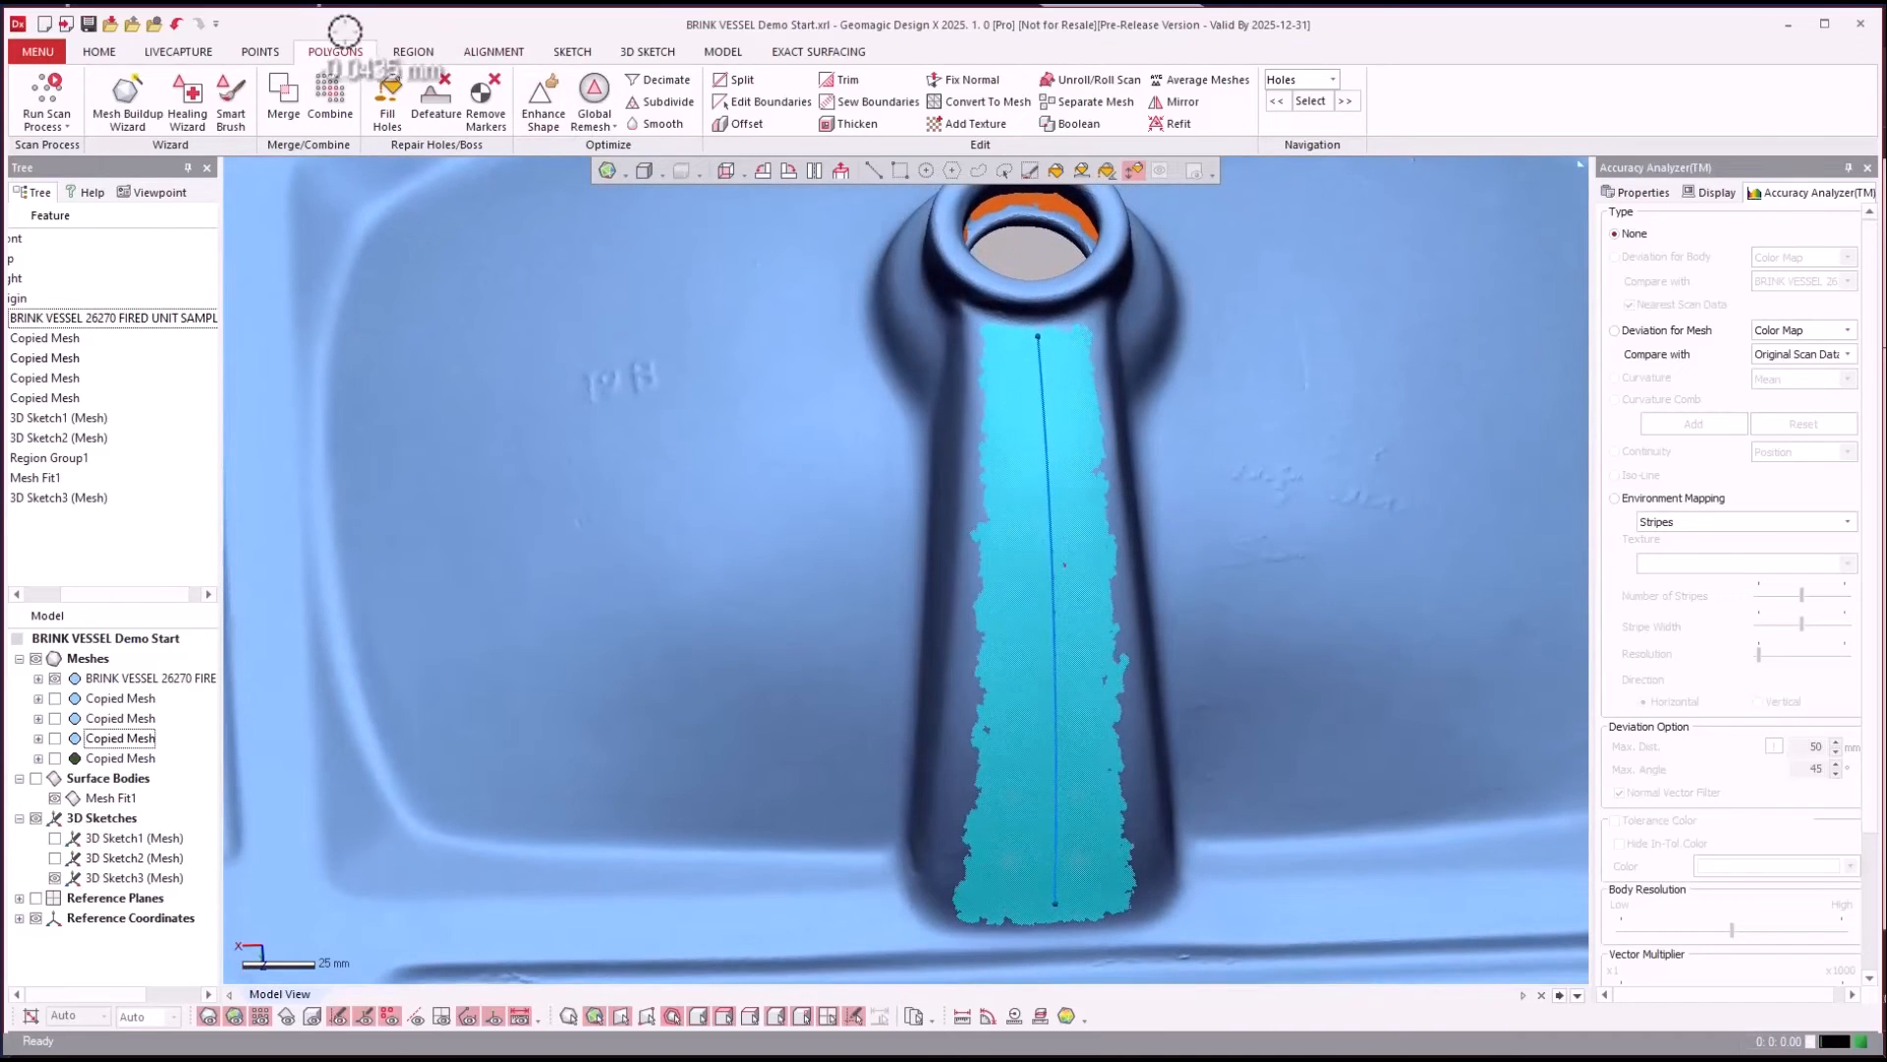
click(406, 47)
click(241, 88)
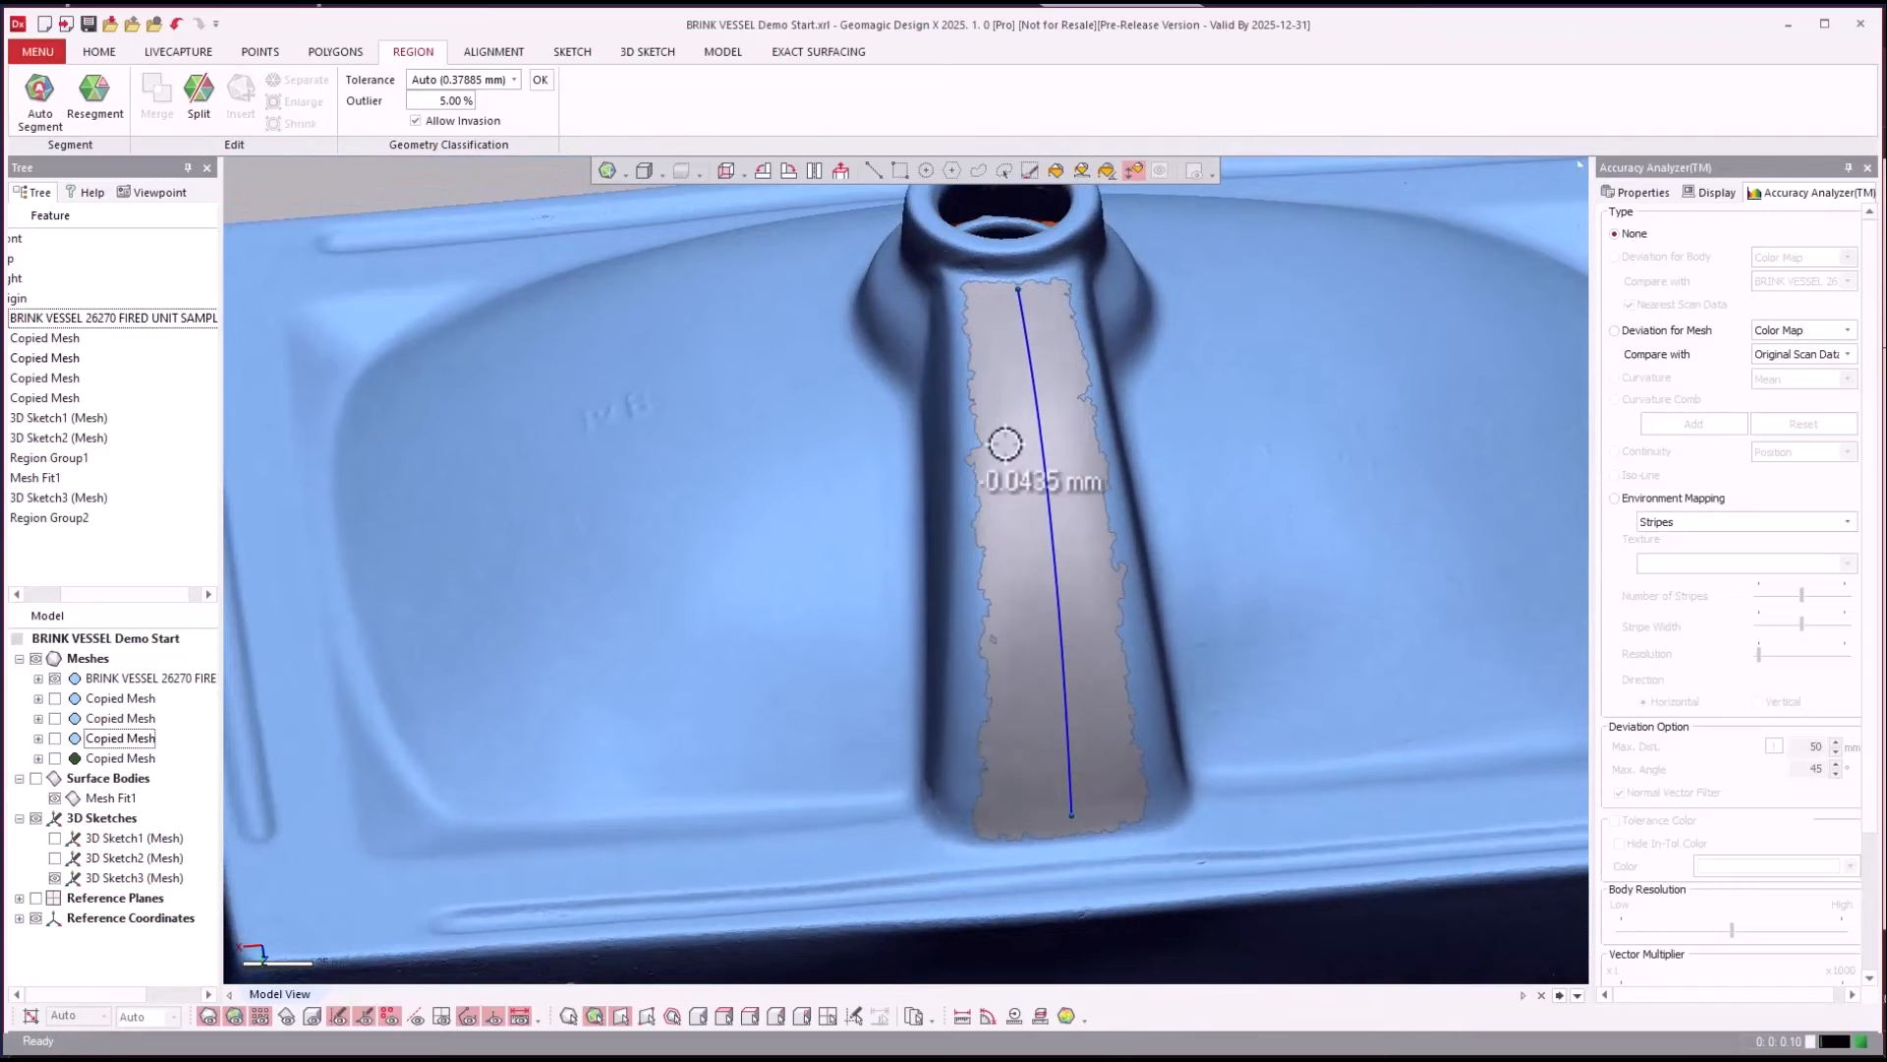
click(998, 396)
click(1009, 401)
right_drag(1396, 772, 1278, 703)
click(560, 236)
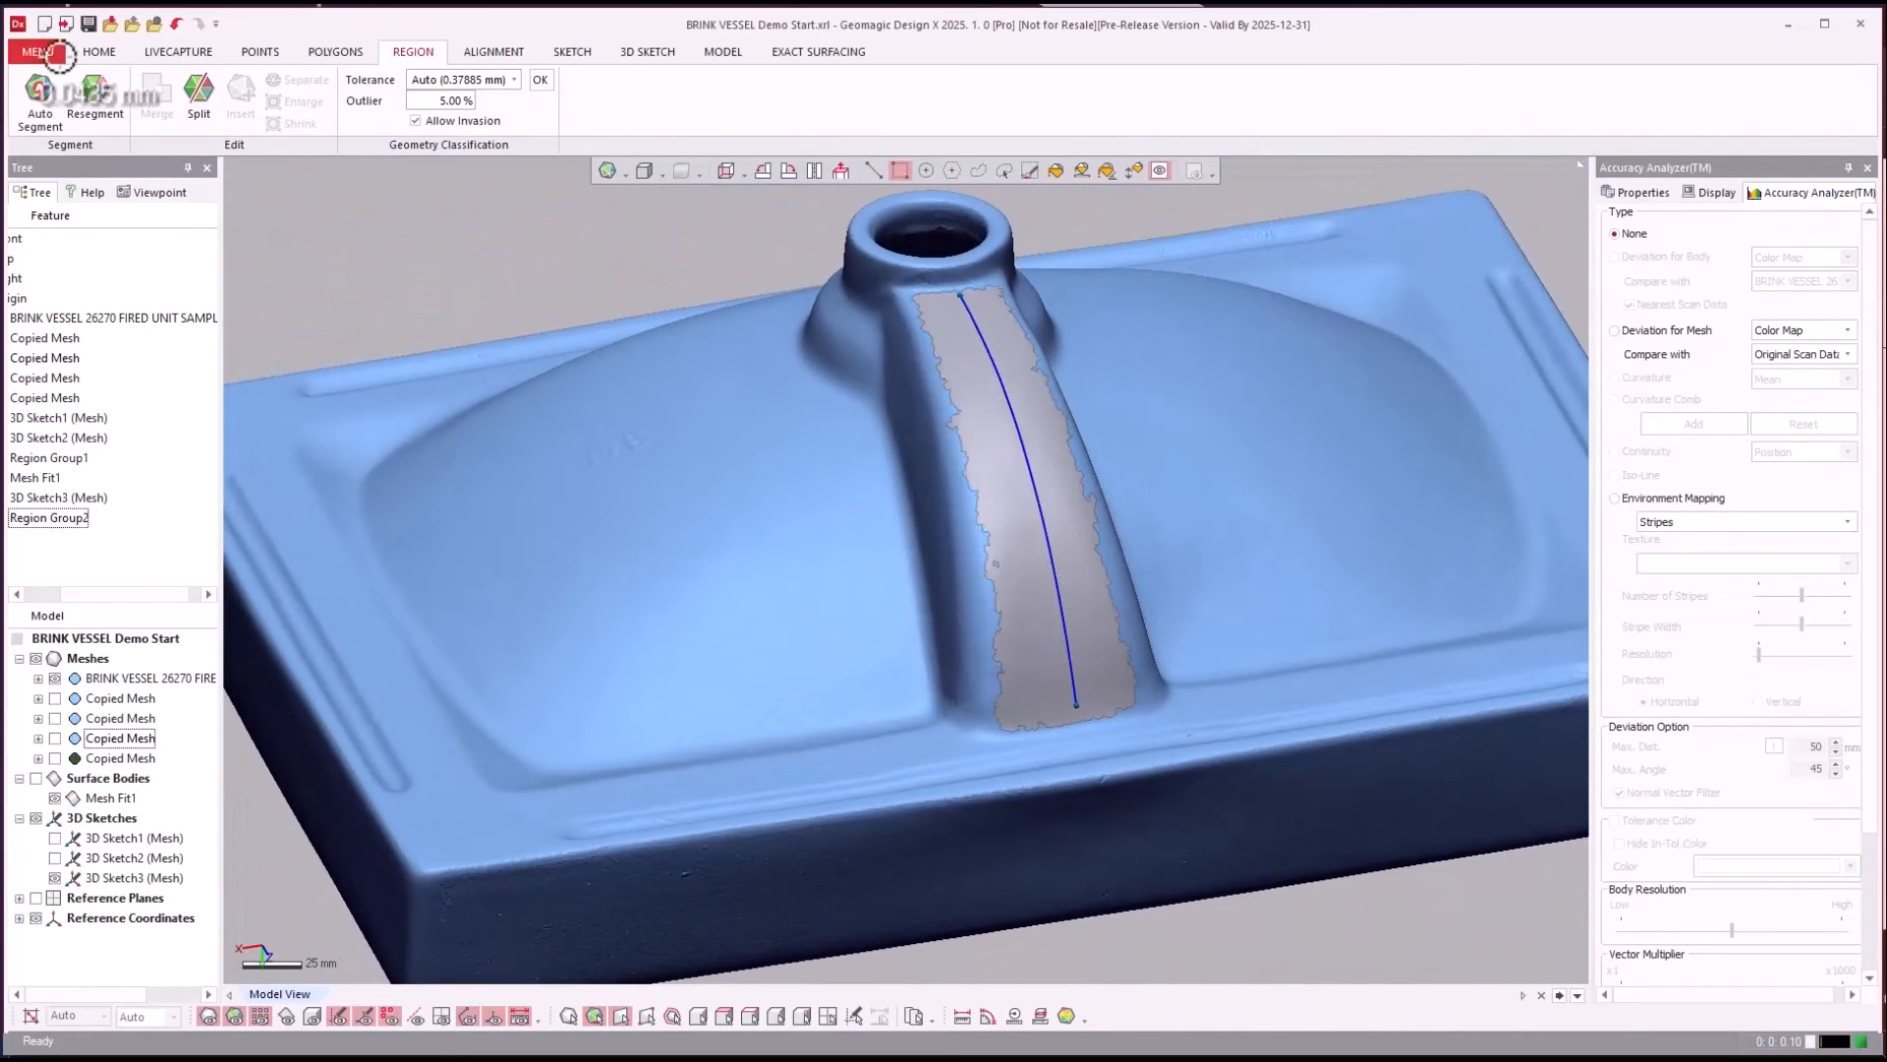
Create a surface from the arm region with the Loft Wizard, using the sketched spline as path curve and 10 sections.
click(98, 51)
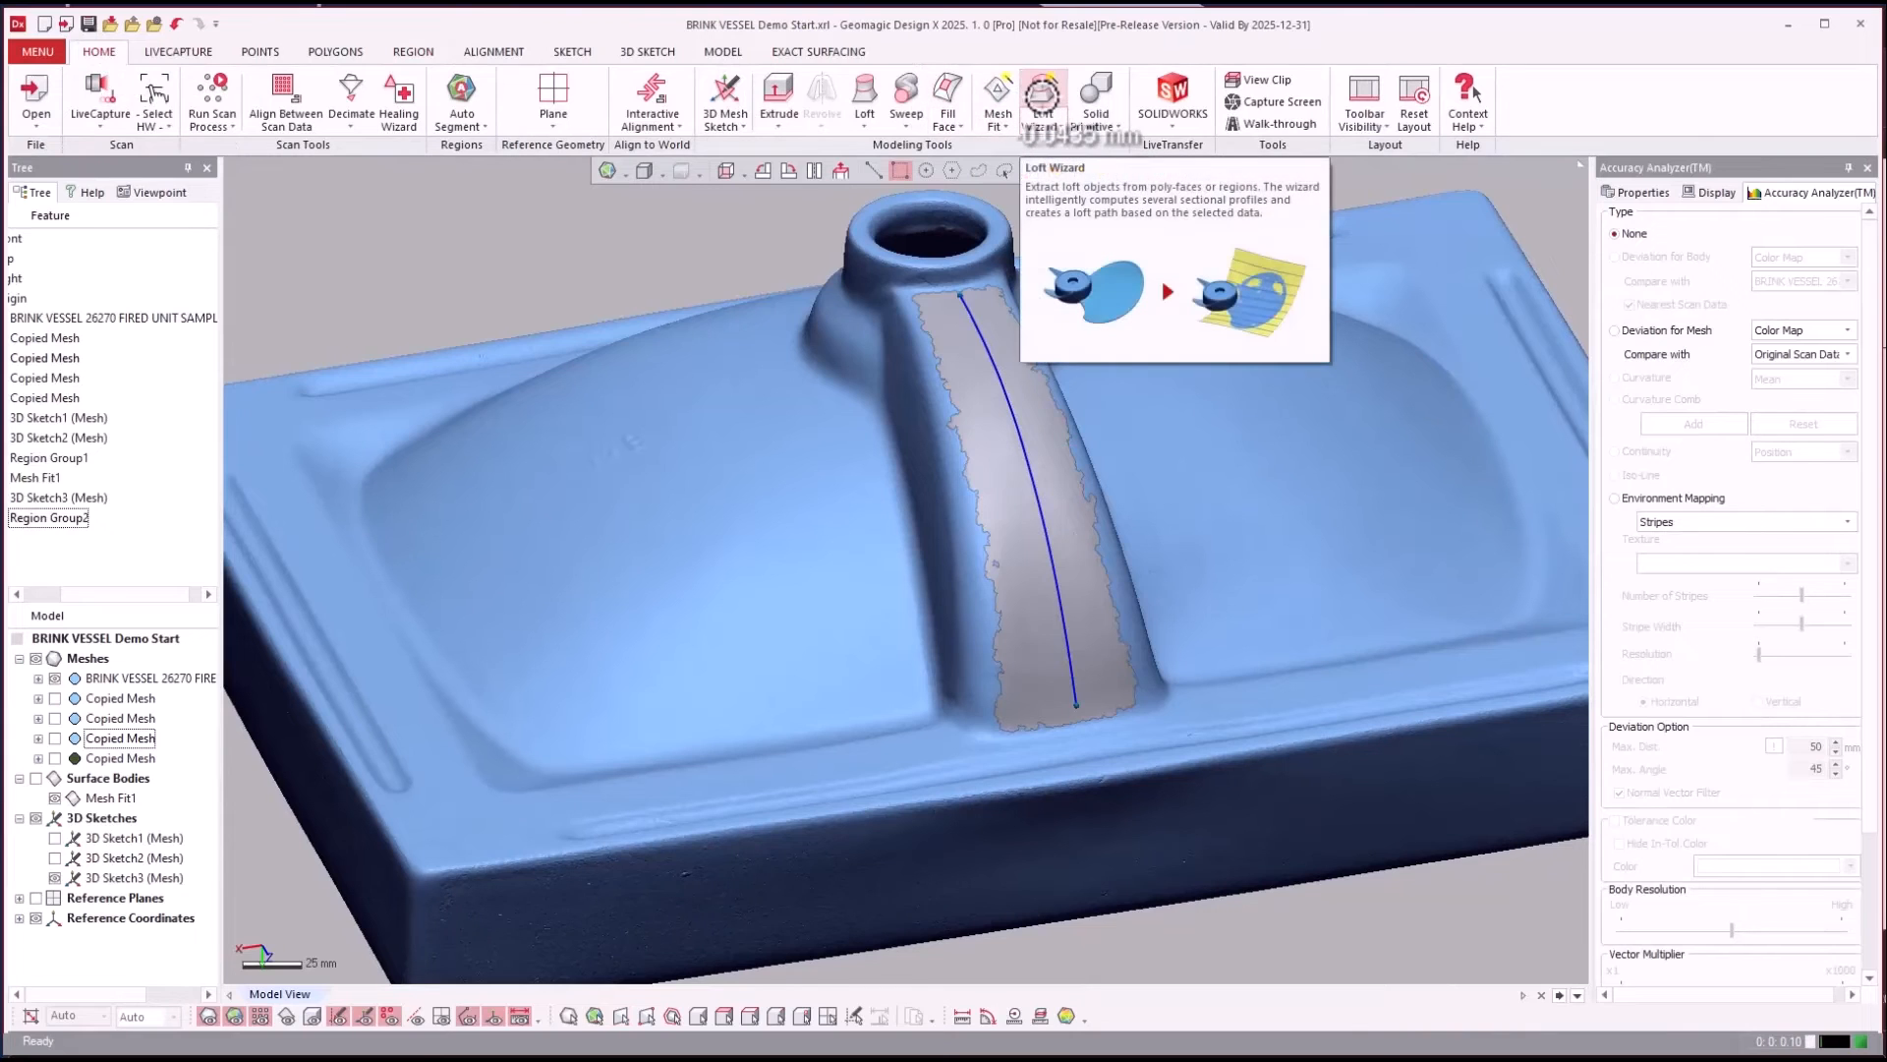
click(1041, 95)
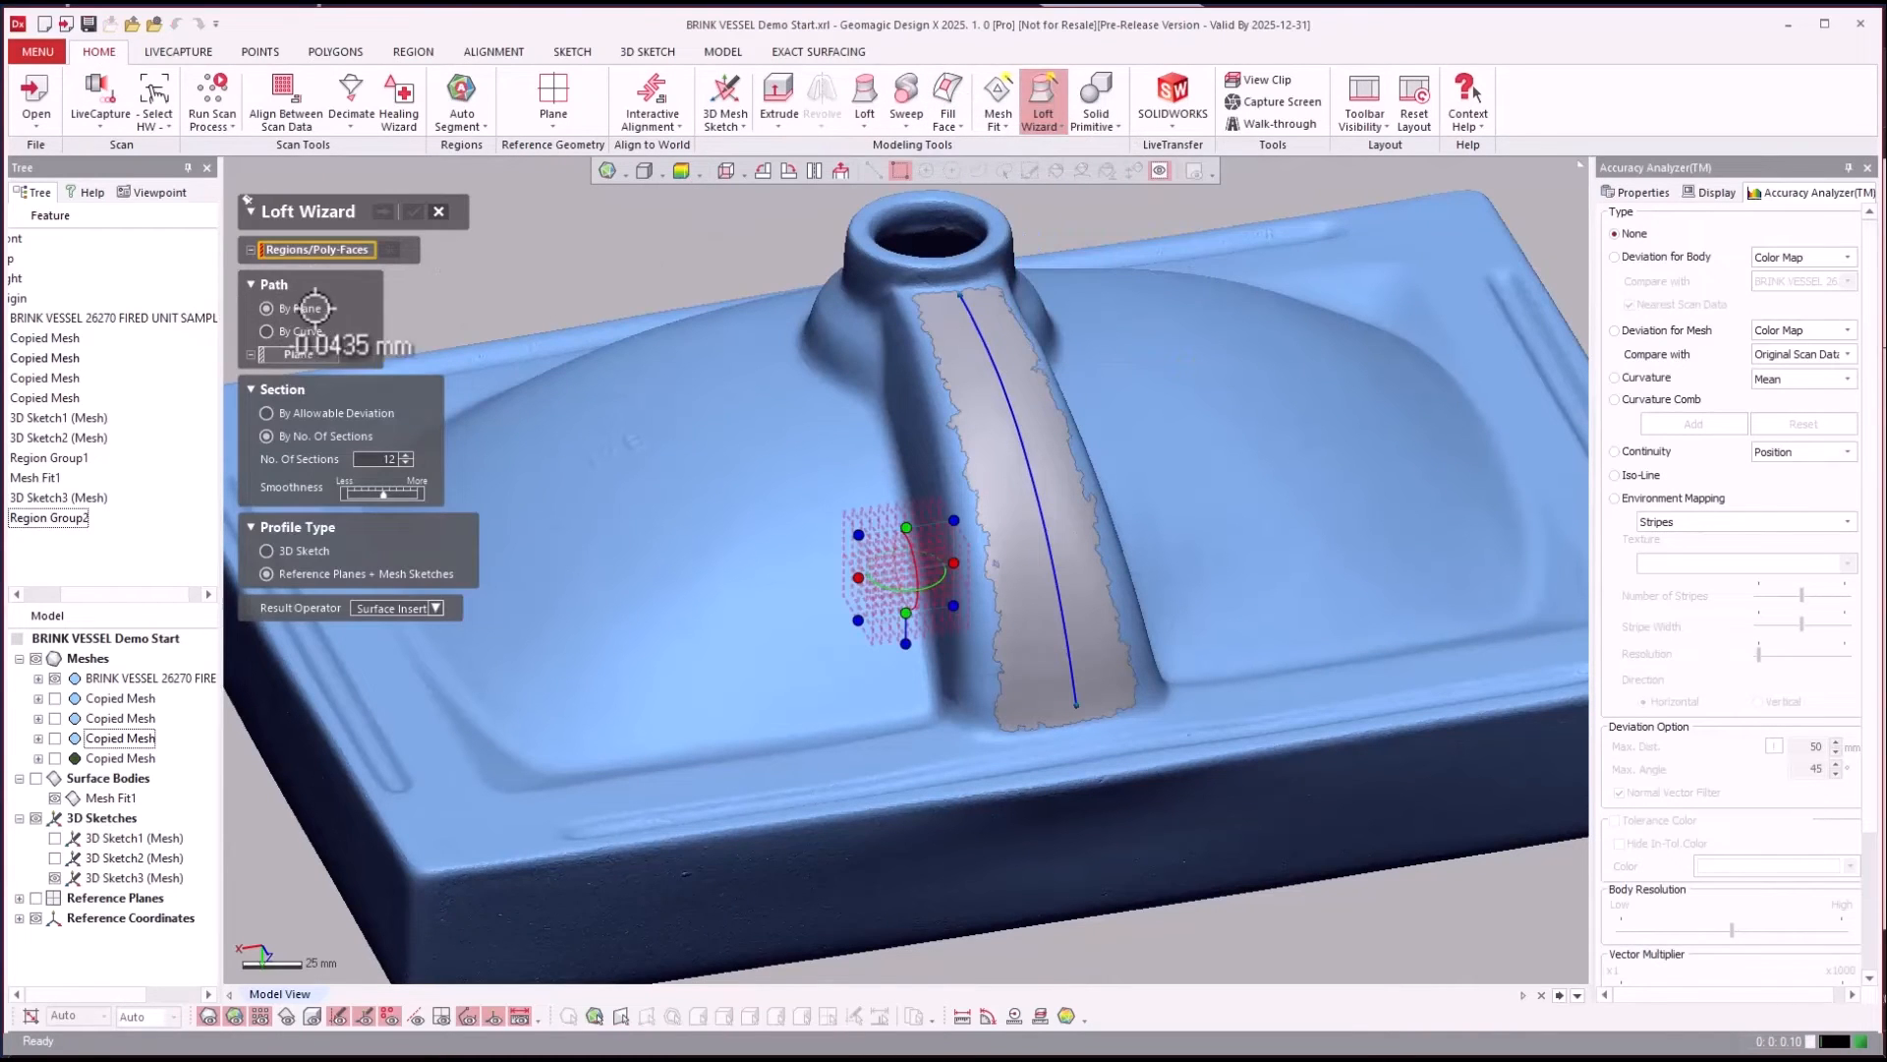
click(965, 368)
right_drag(1007, 358, 956, 485)
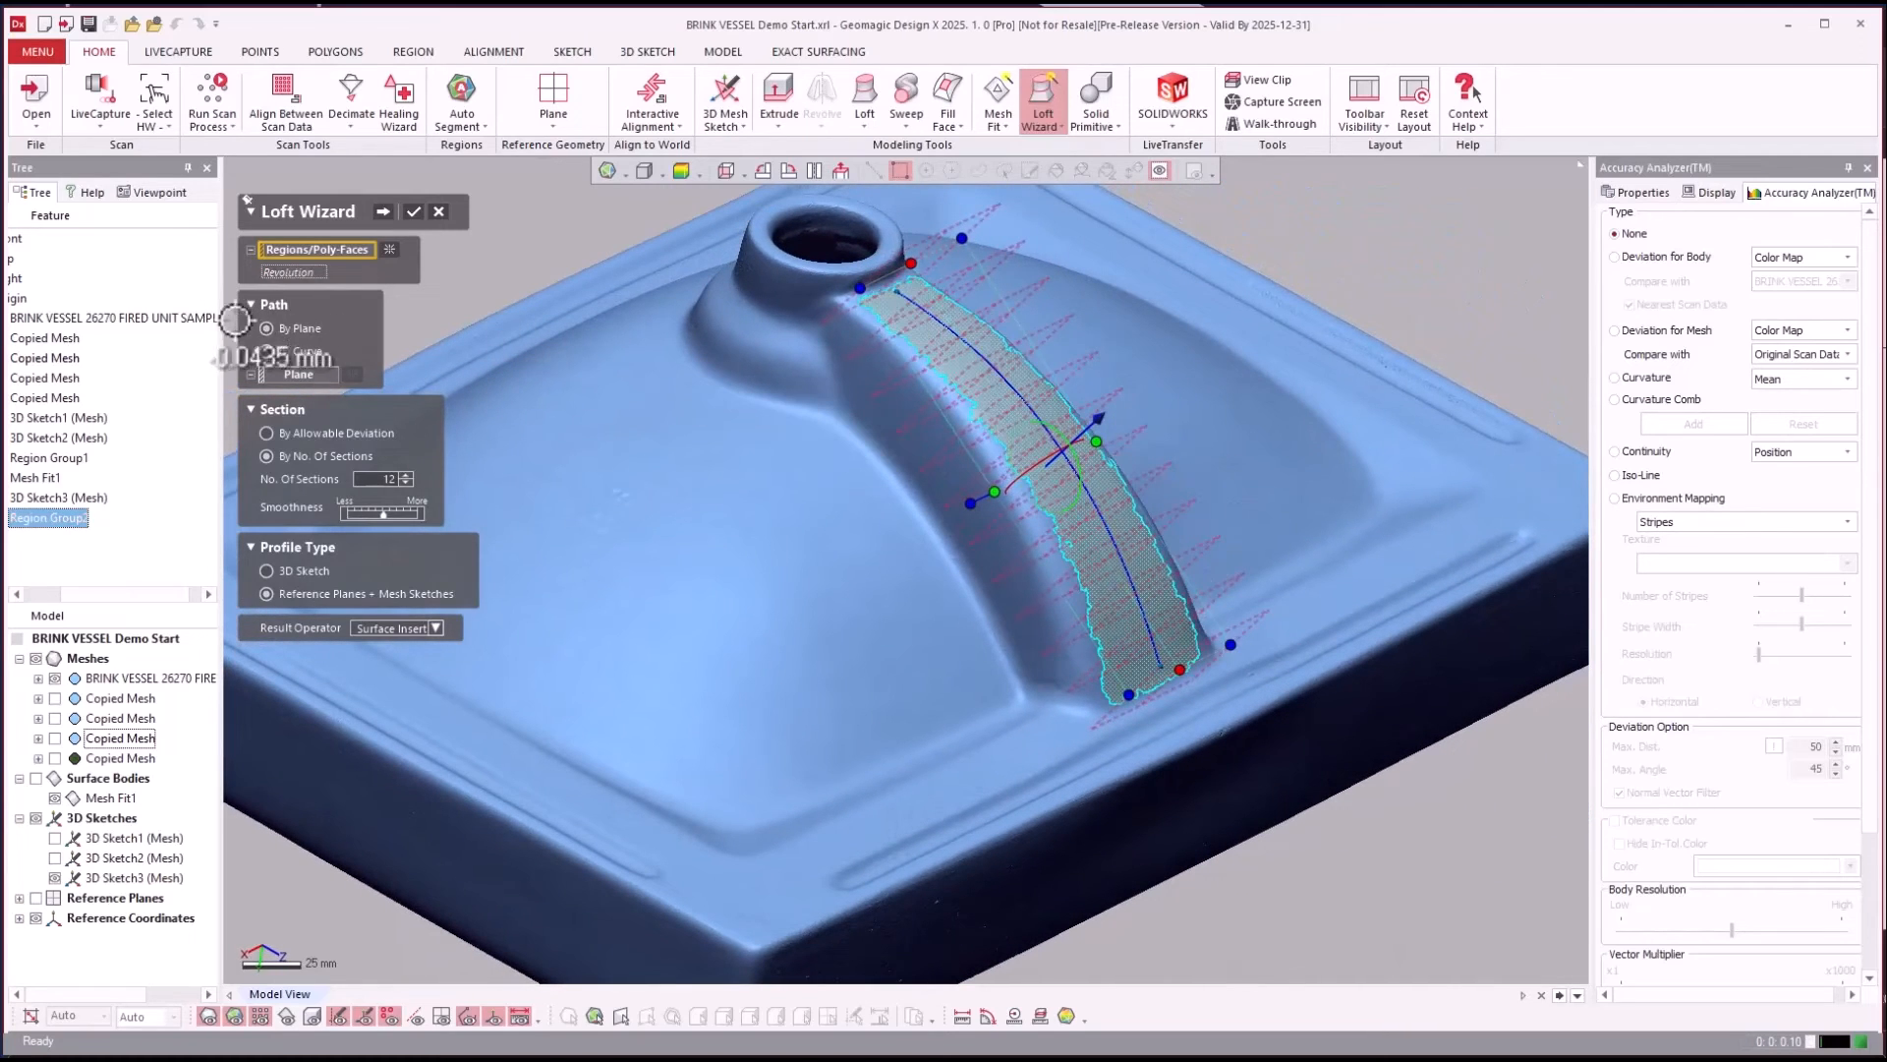
scroll(968, 332, up, 2)
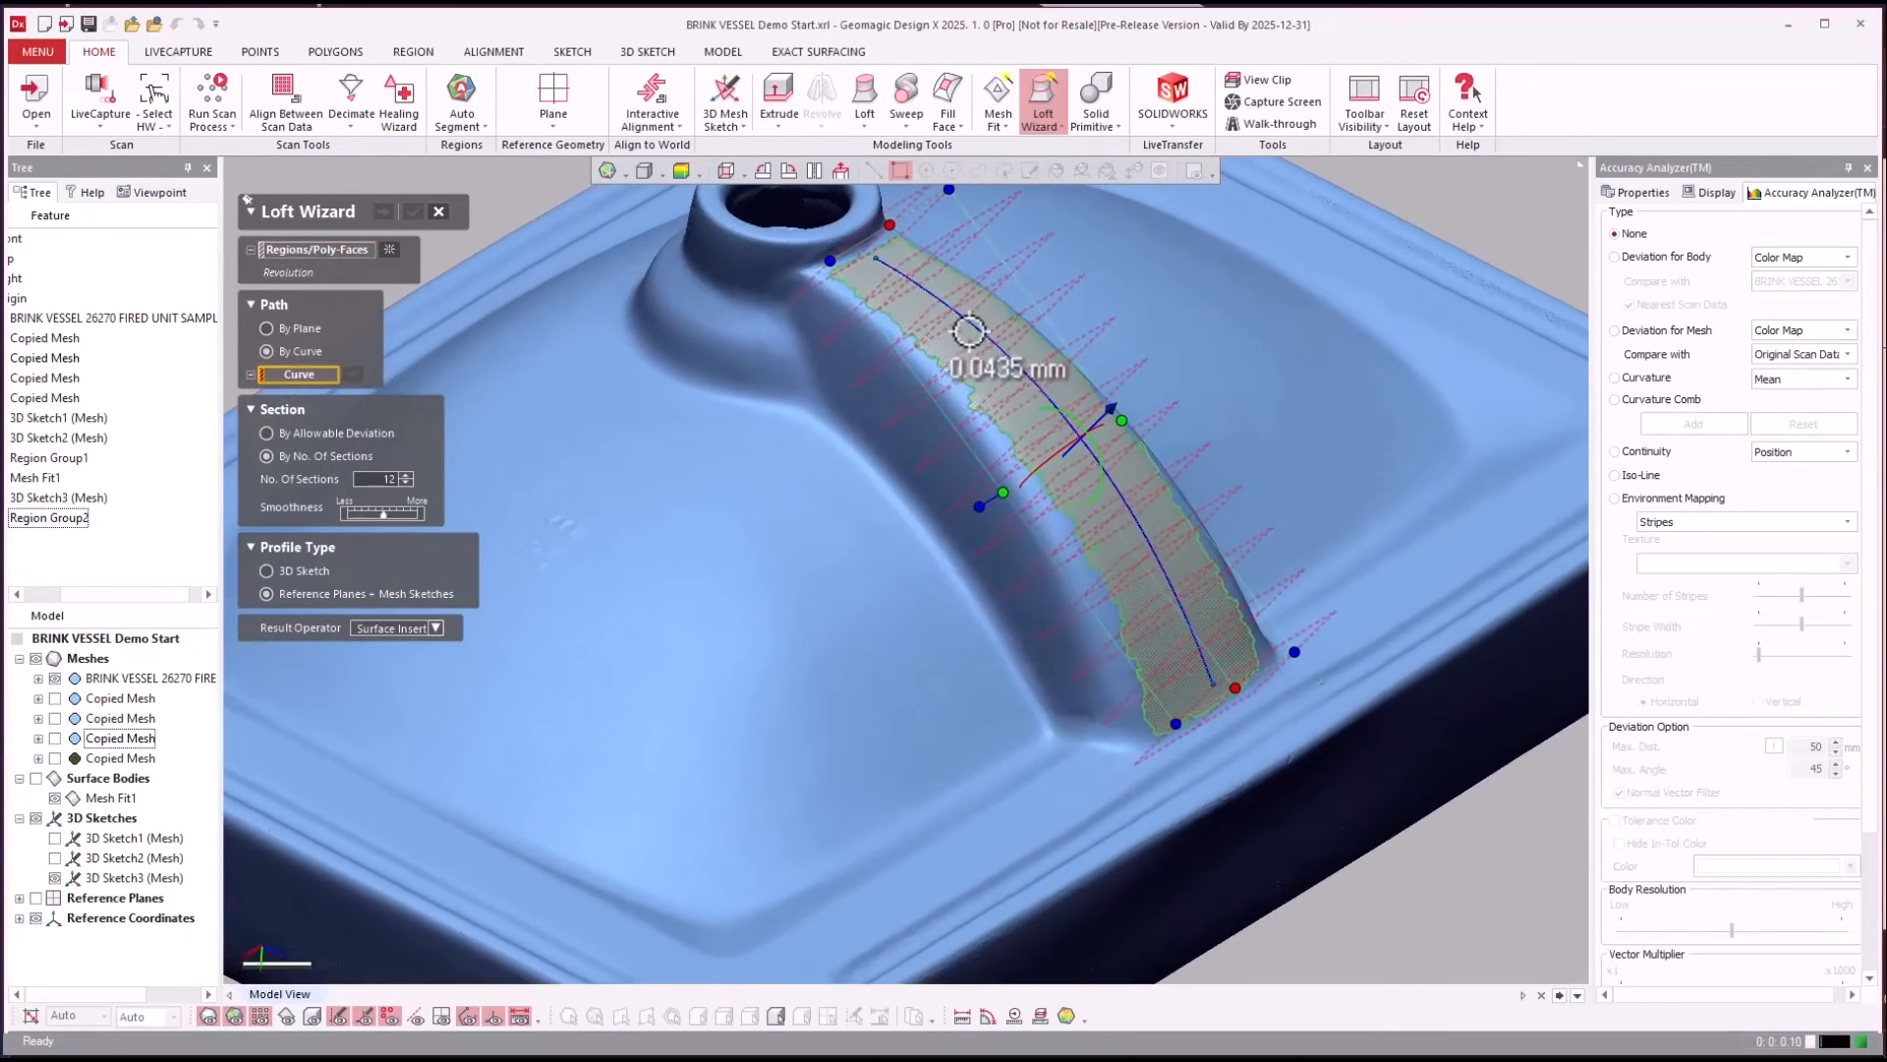
click(977, 321)
mouse_move(977, 321)
right_down()
mouse_move(1175, 413)
mouse_move(889, 418)
mouse_move(802, 354)
mouse_move(1197, 425)
mouse_move(1410, 575)
mouse_move(1101, 561)
mouse_move(1171, 262)
right_up()
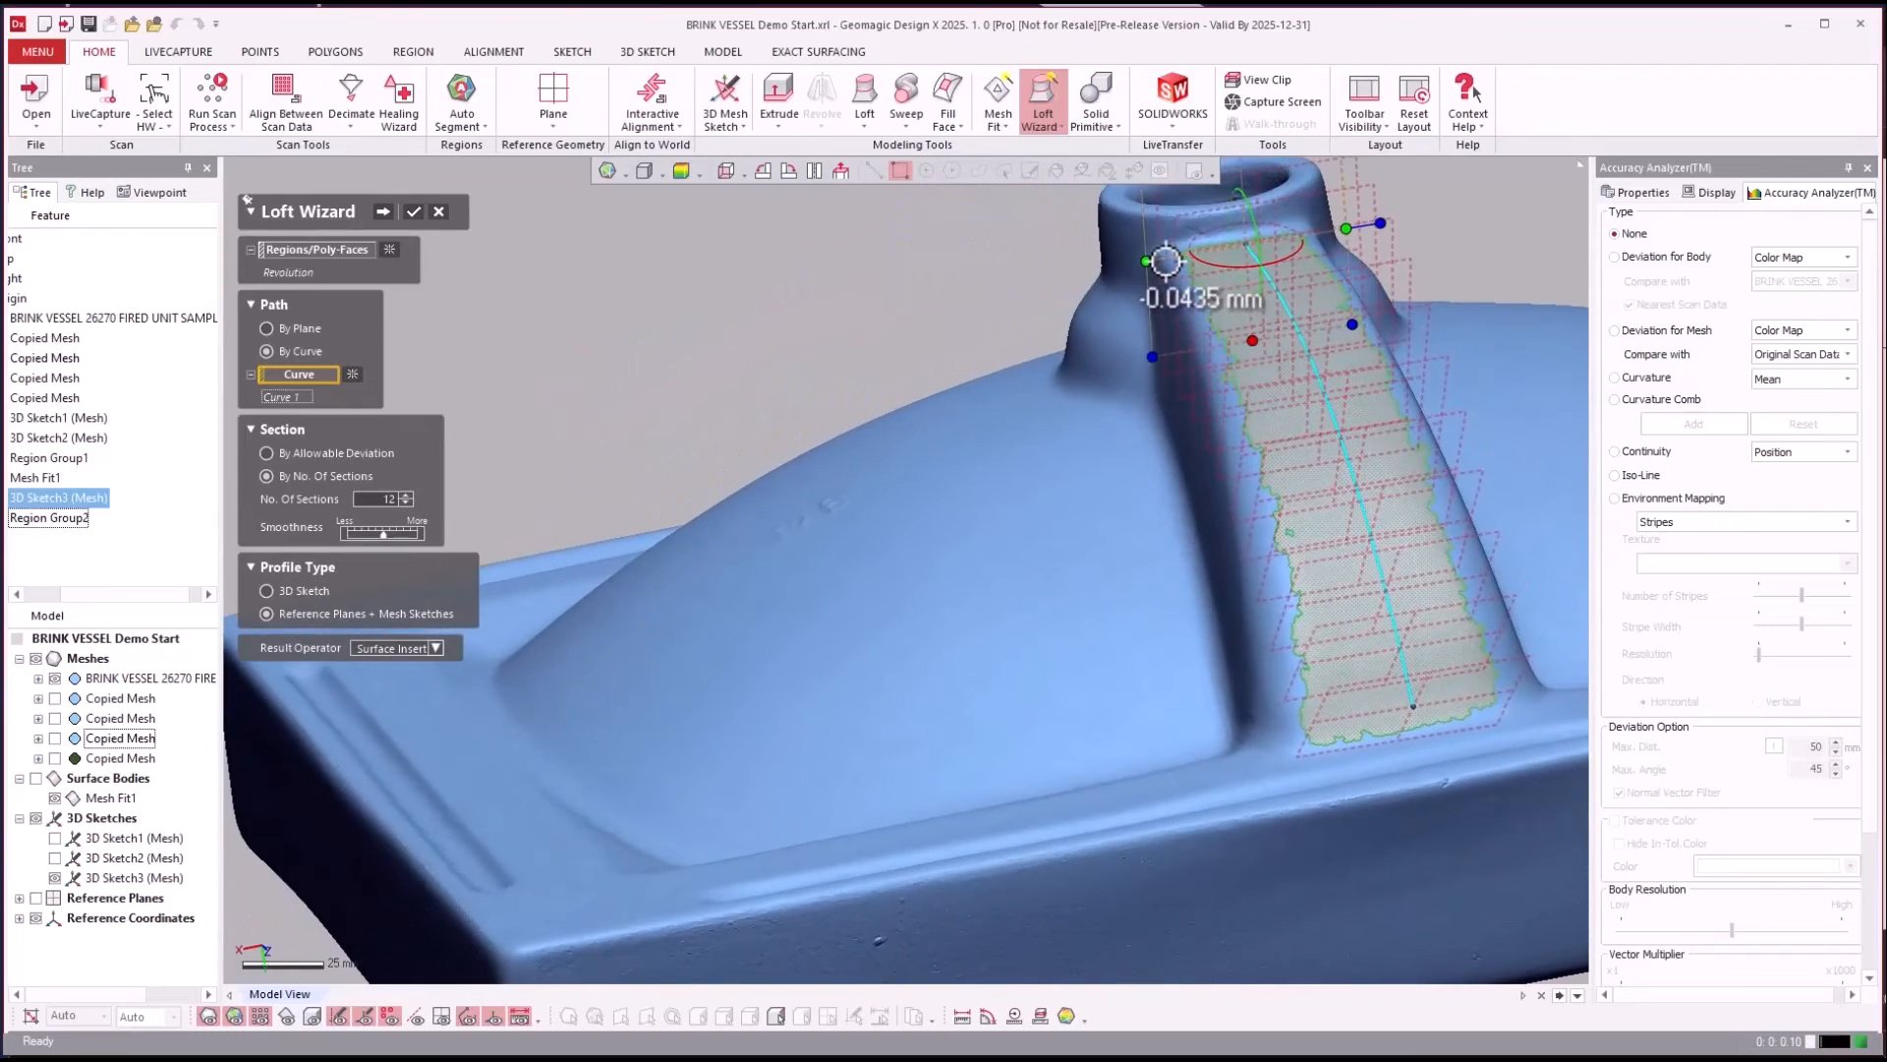
right_drag(1051, 287, 434, 196)
click(413, 209)
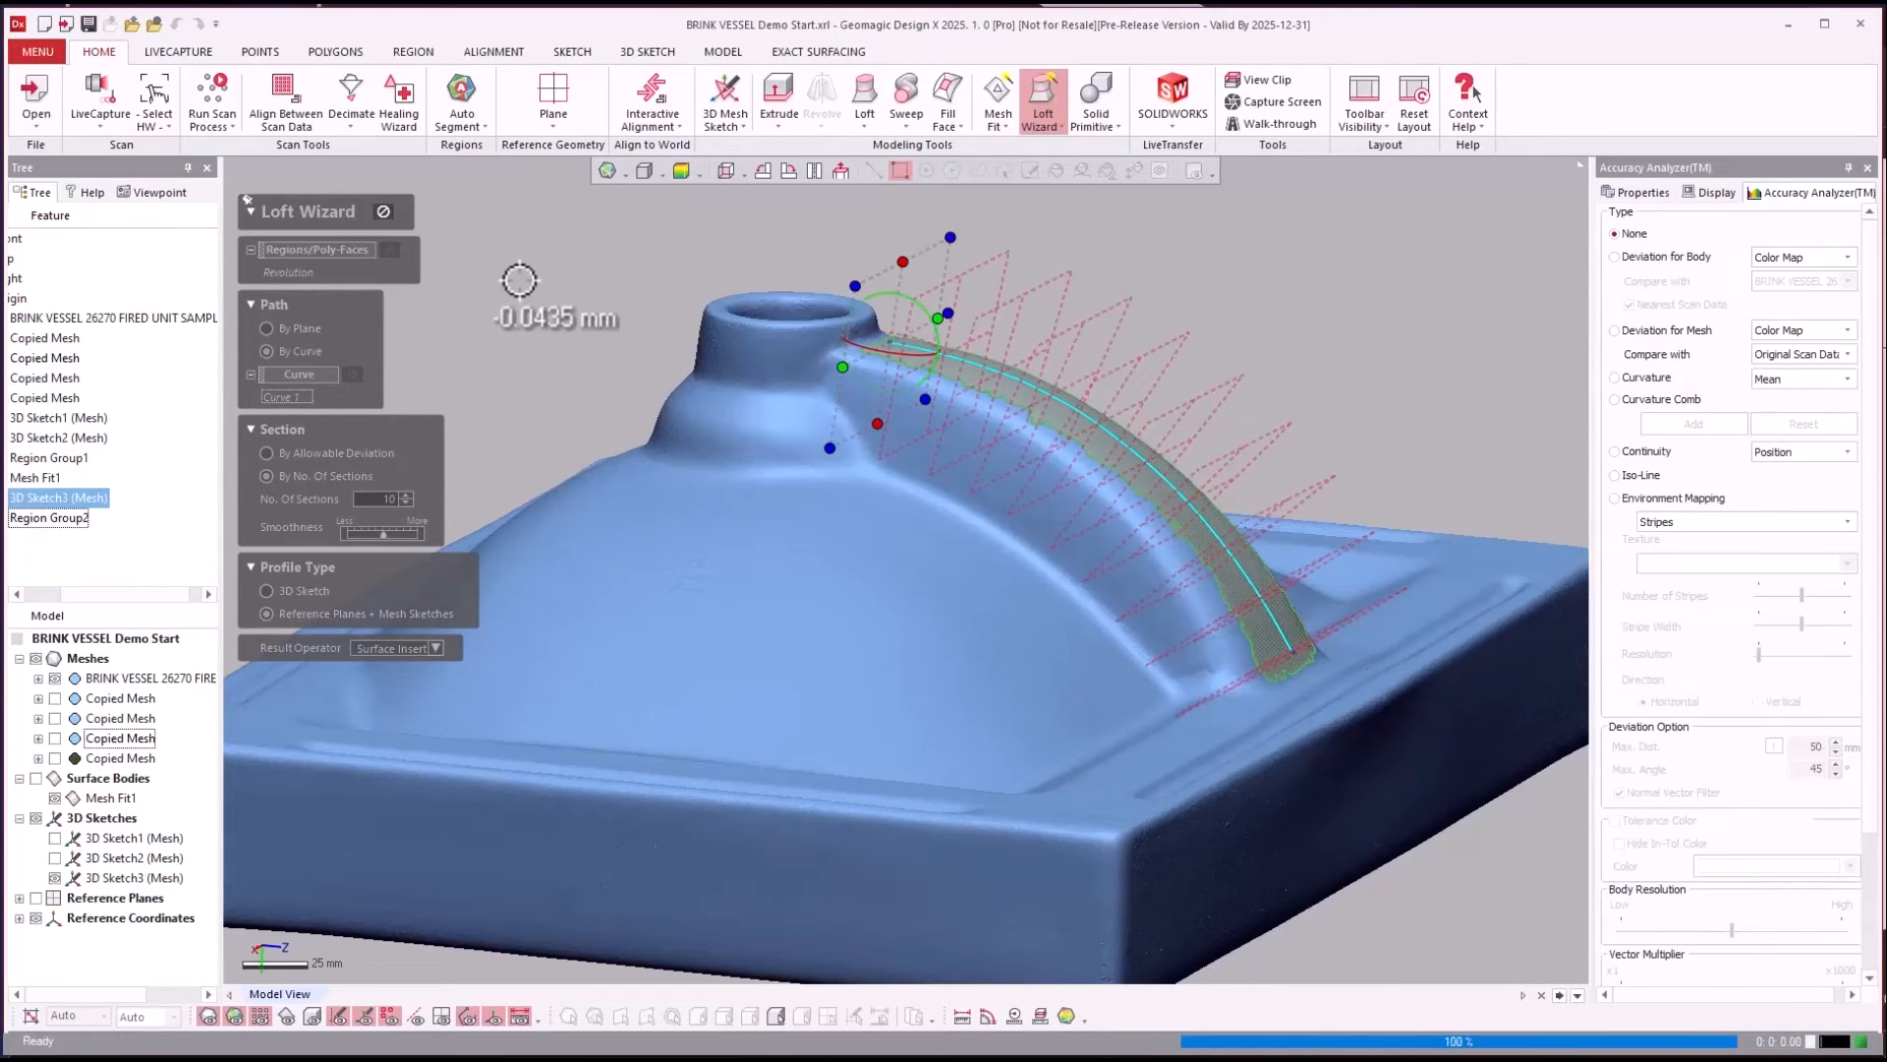
Show the surface bodies and compare the new loft surface with the scanned arm from several angles.
right_drag(511, 383, 440, 594)
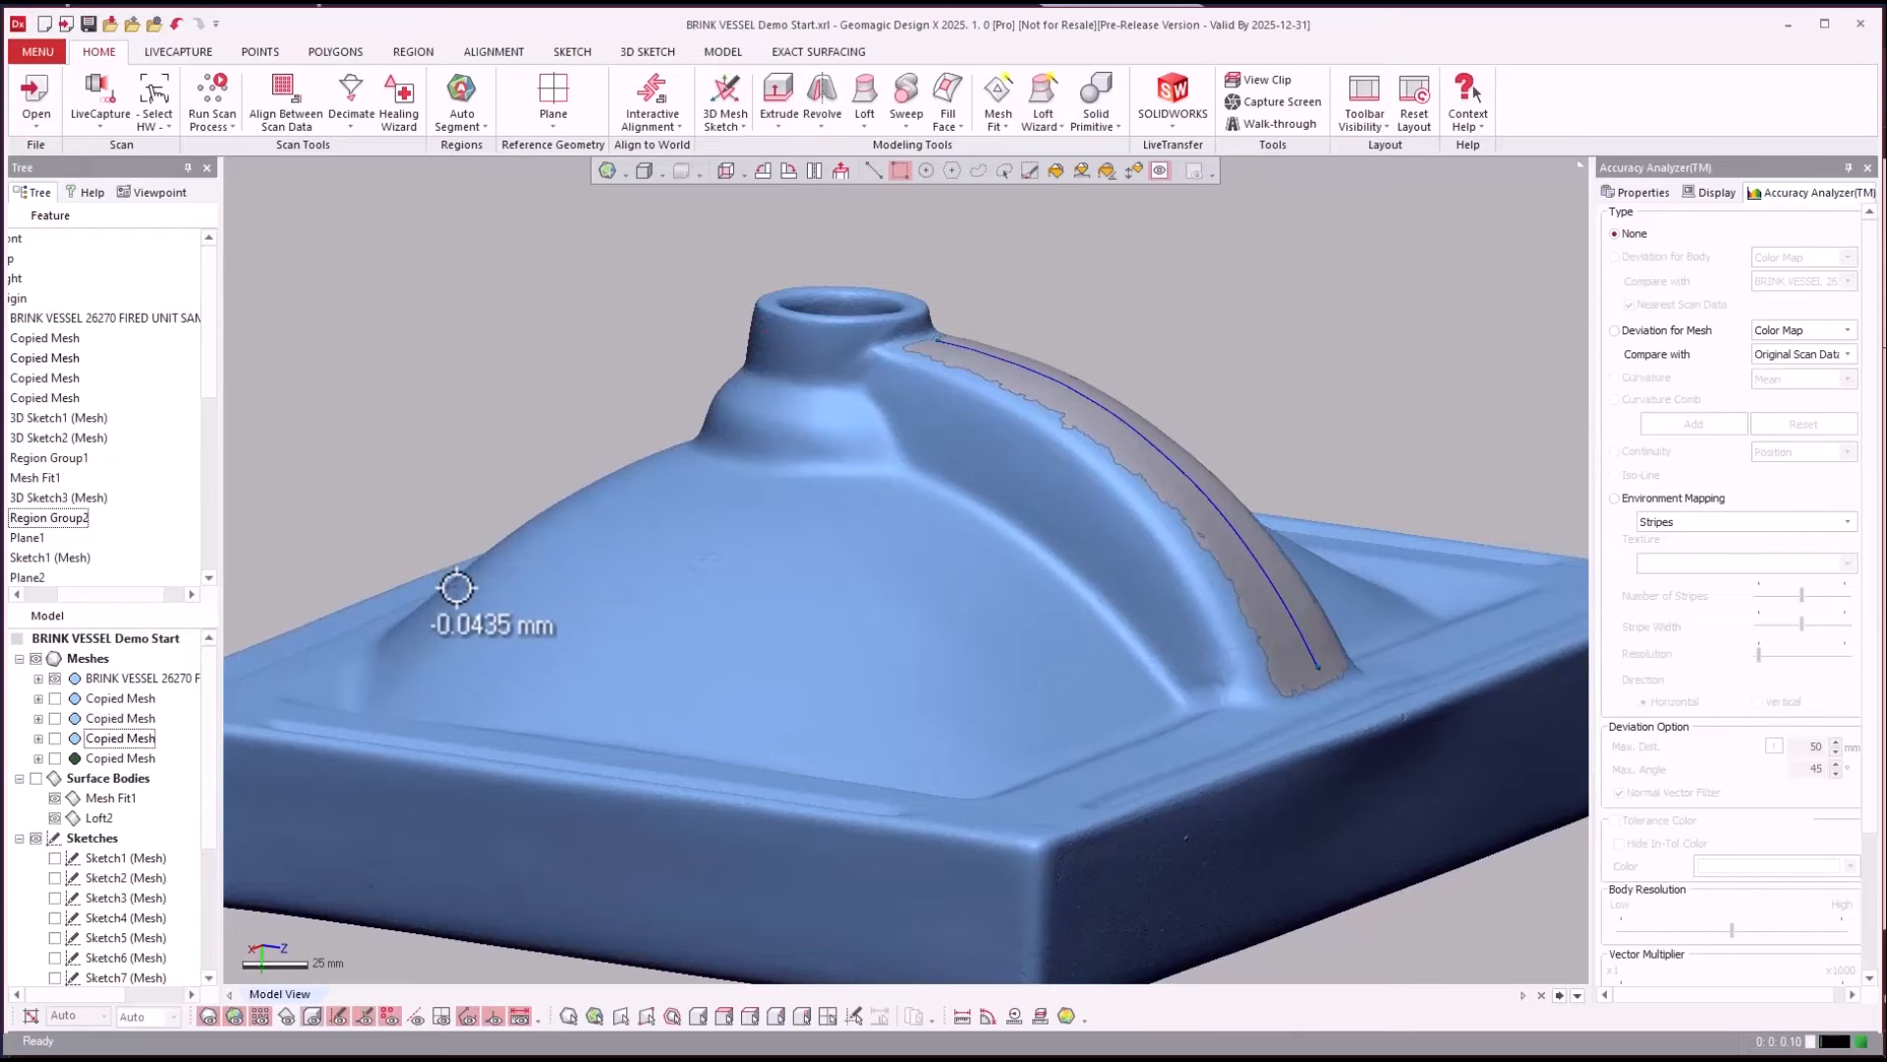
scroll(727, 629, up, 5)
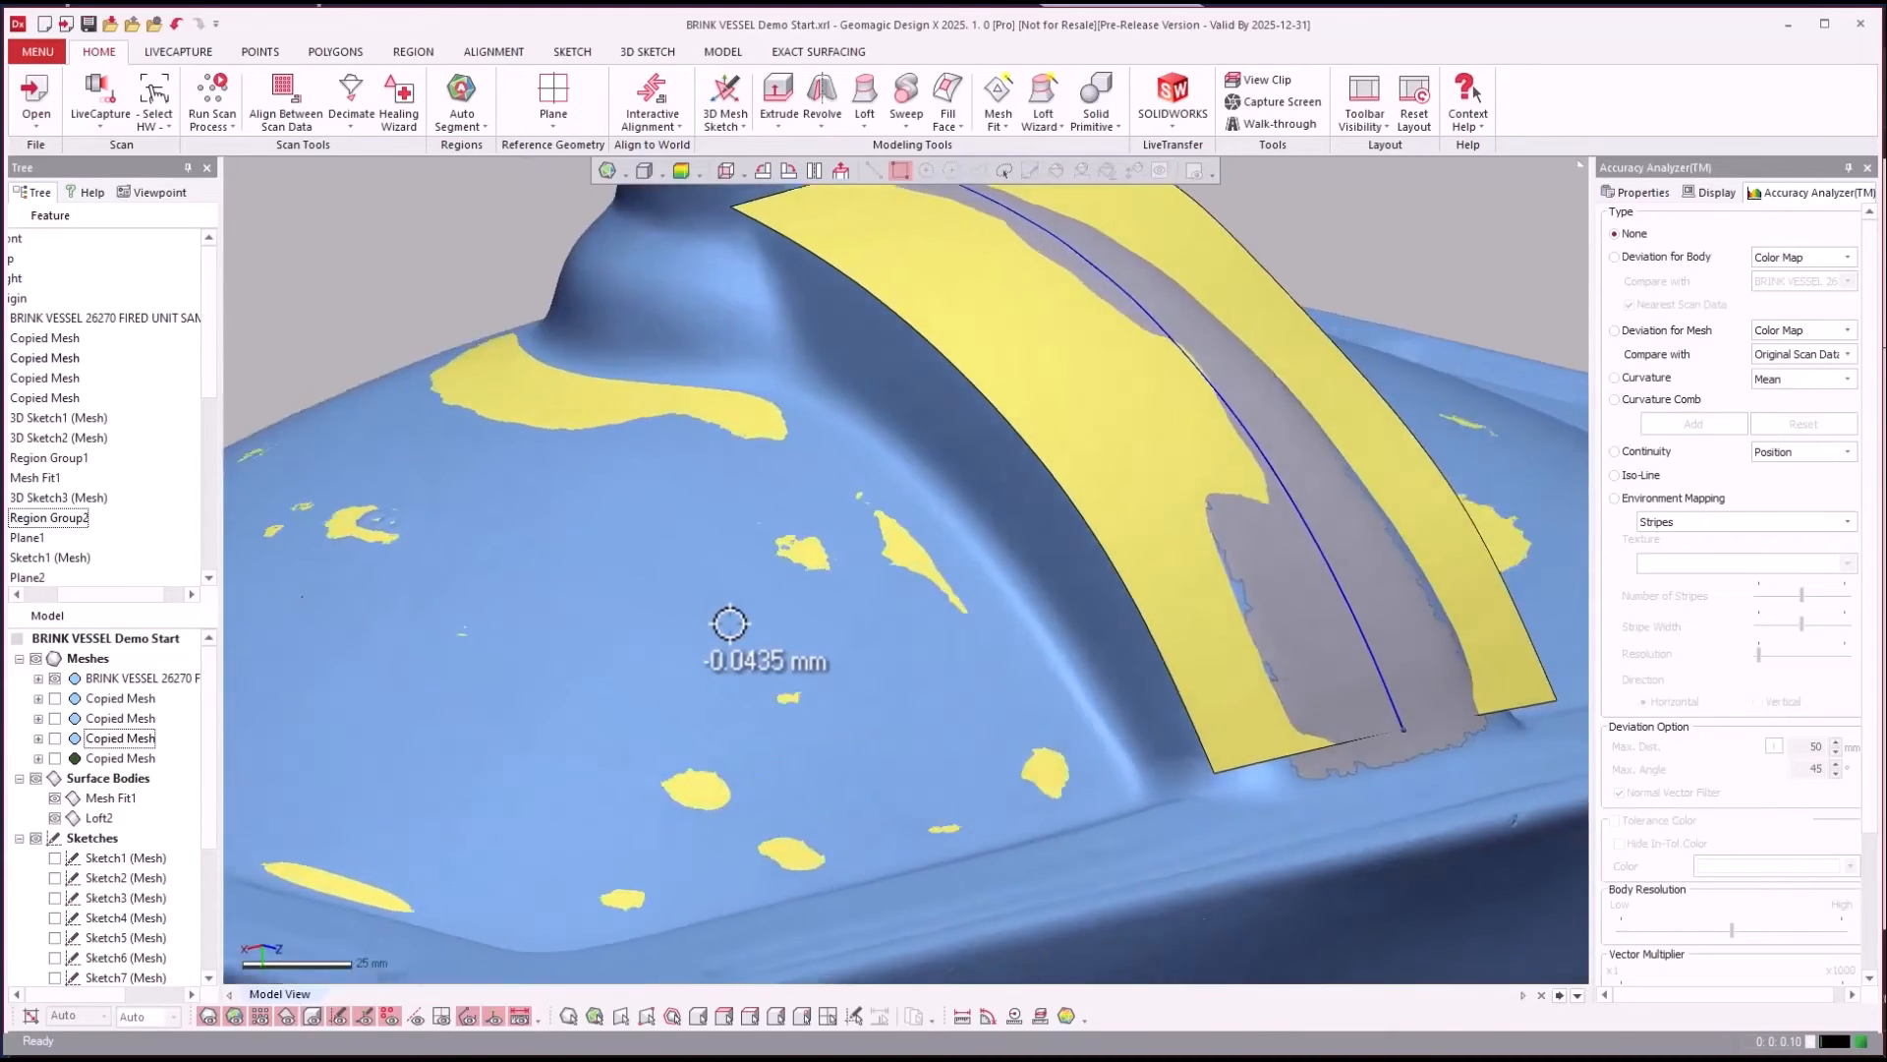
scroll(729, 623, down, 5)
right_drag(725, 750, 1110, 140)
Try to extend the loft surface's neck-side edge linearly by 27 mm with Extend Surface.
click(724, 51)
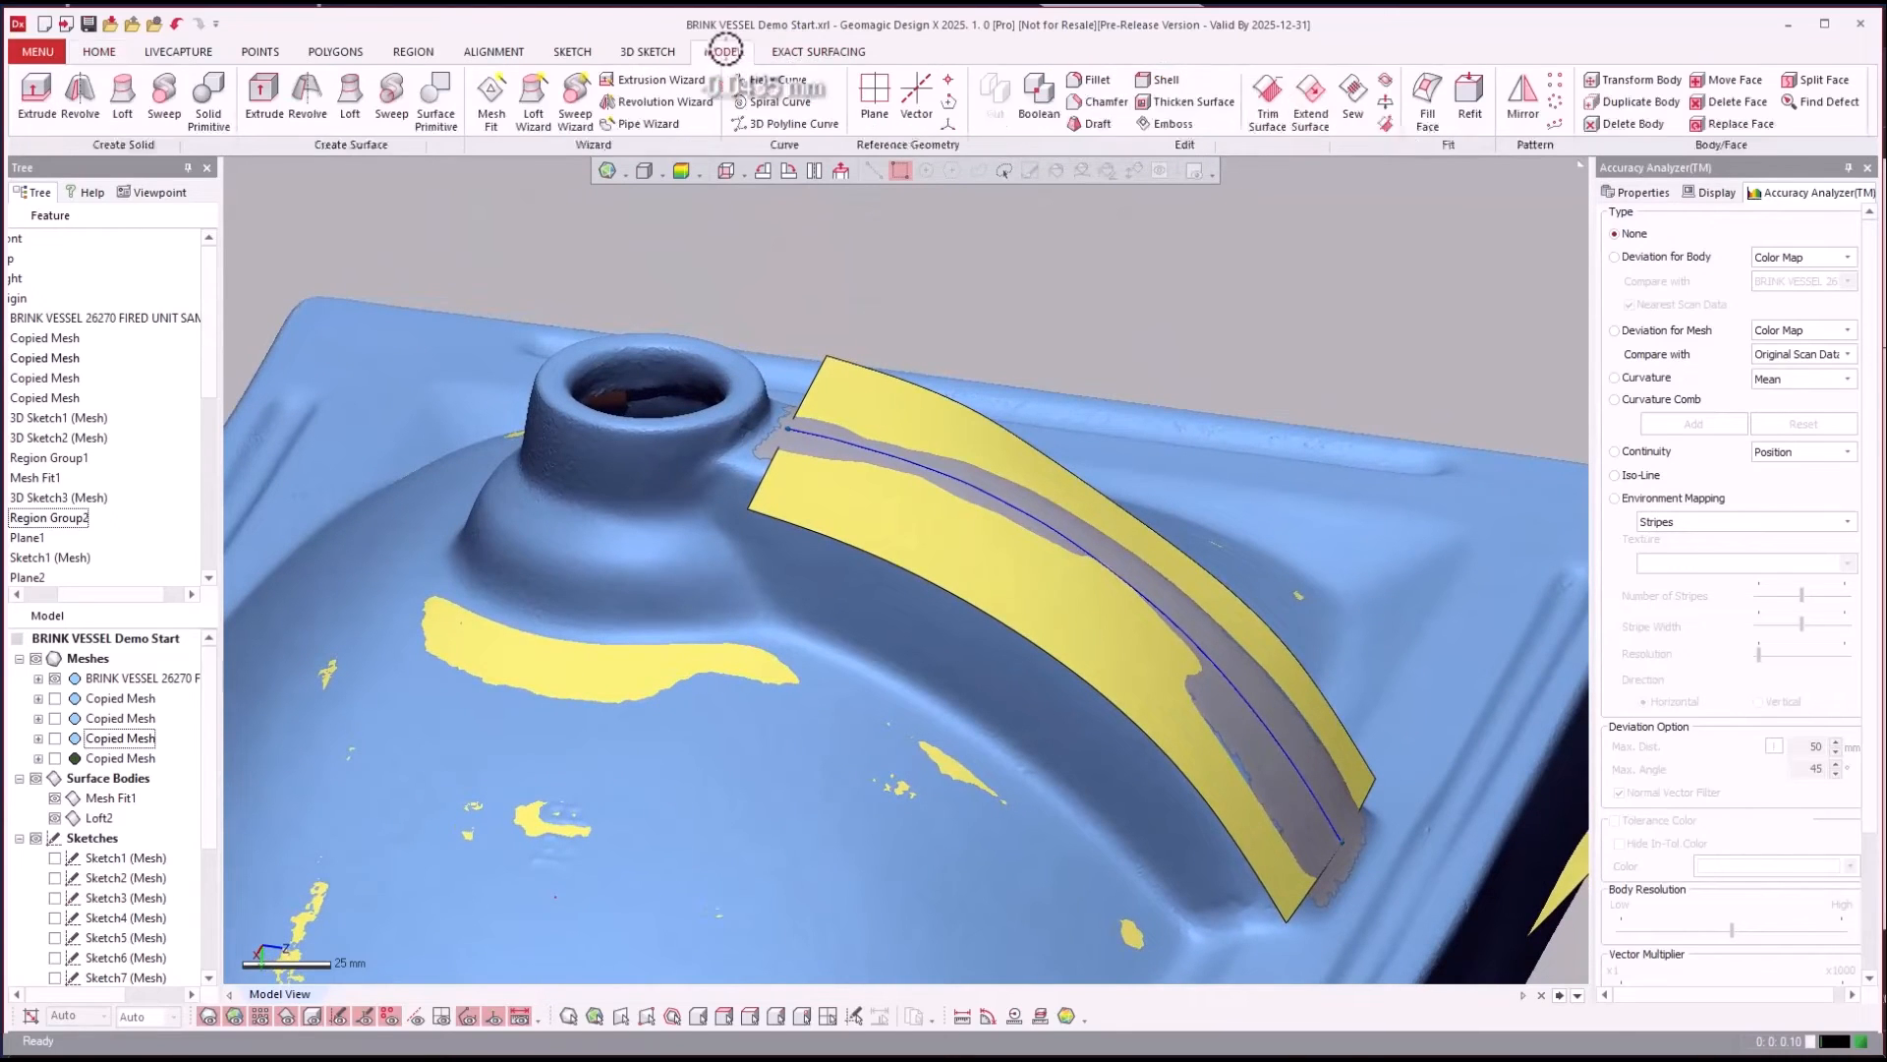
click(1311, 99)
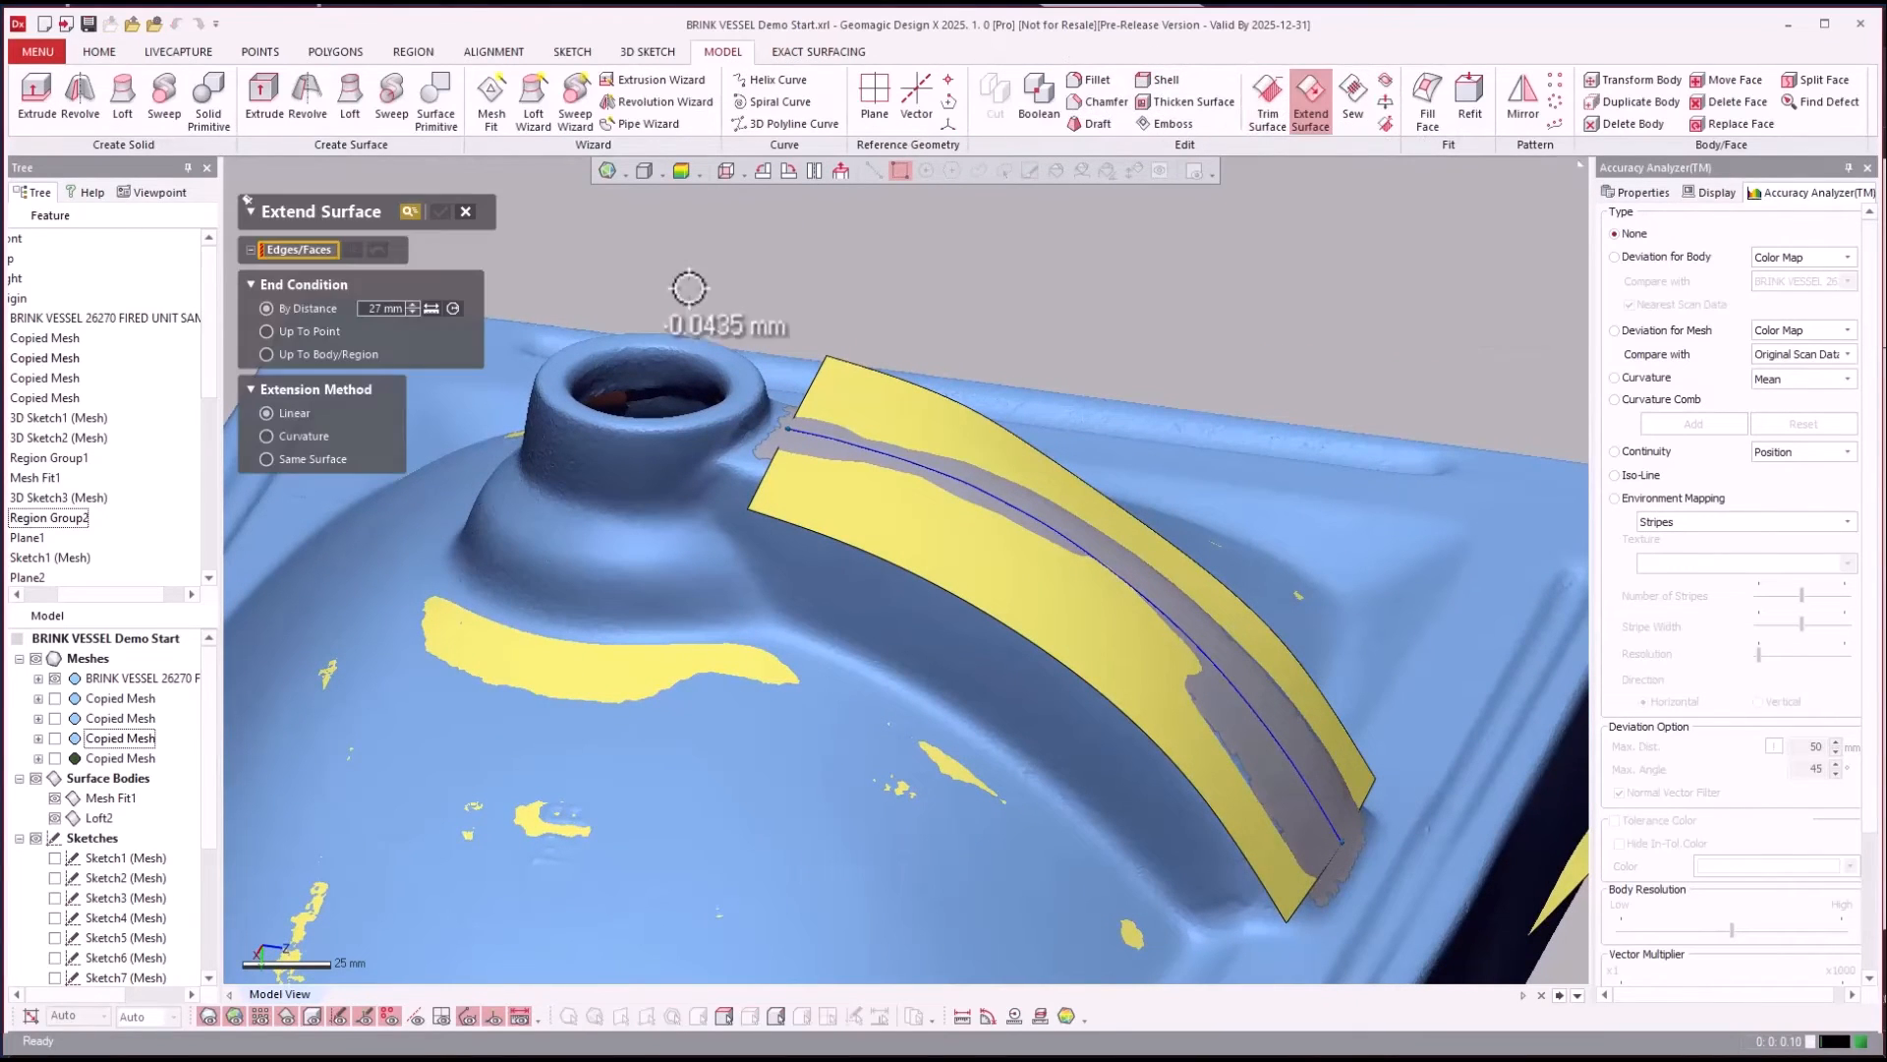
click(796, 403)
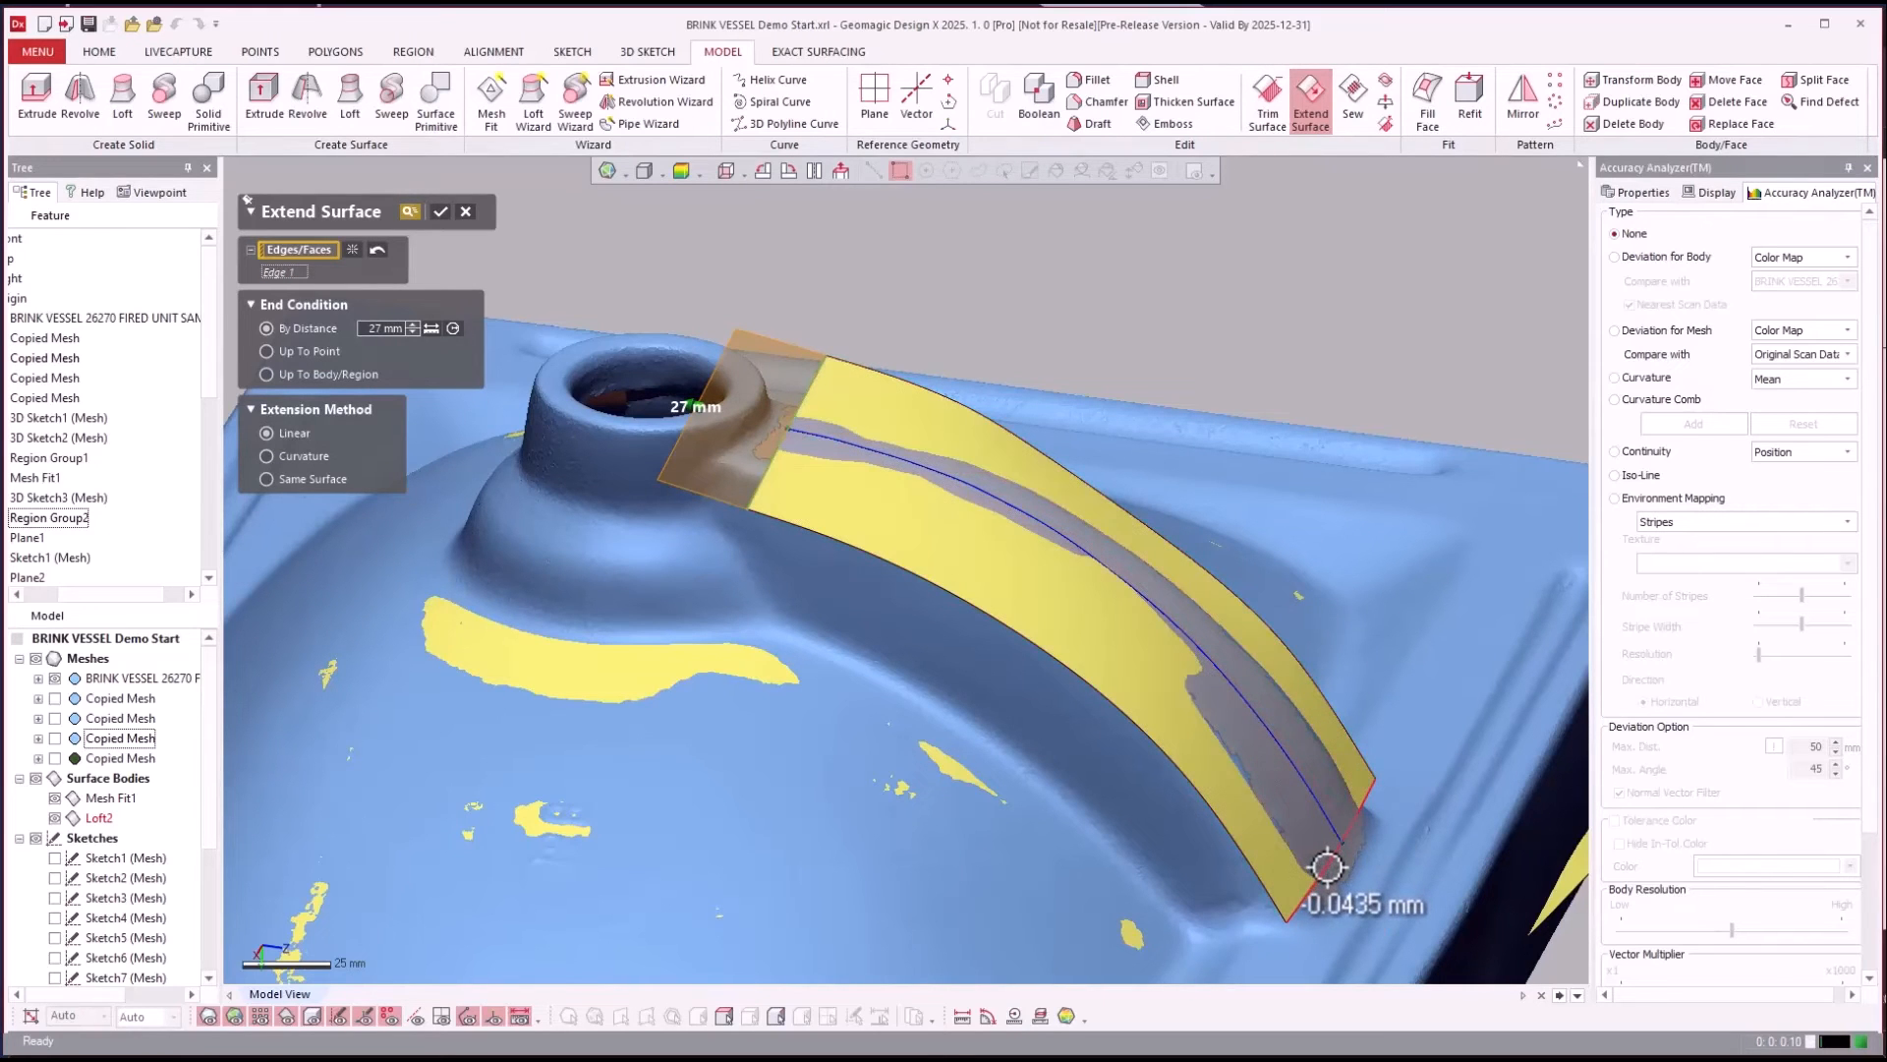
right_drag(1331, 787, 1213, 535)
key(Return)
right_drag(1130, 397, 632, 470)
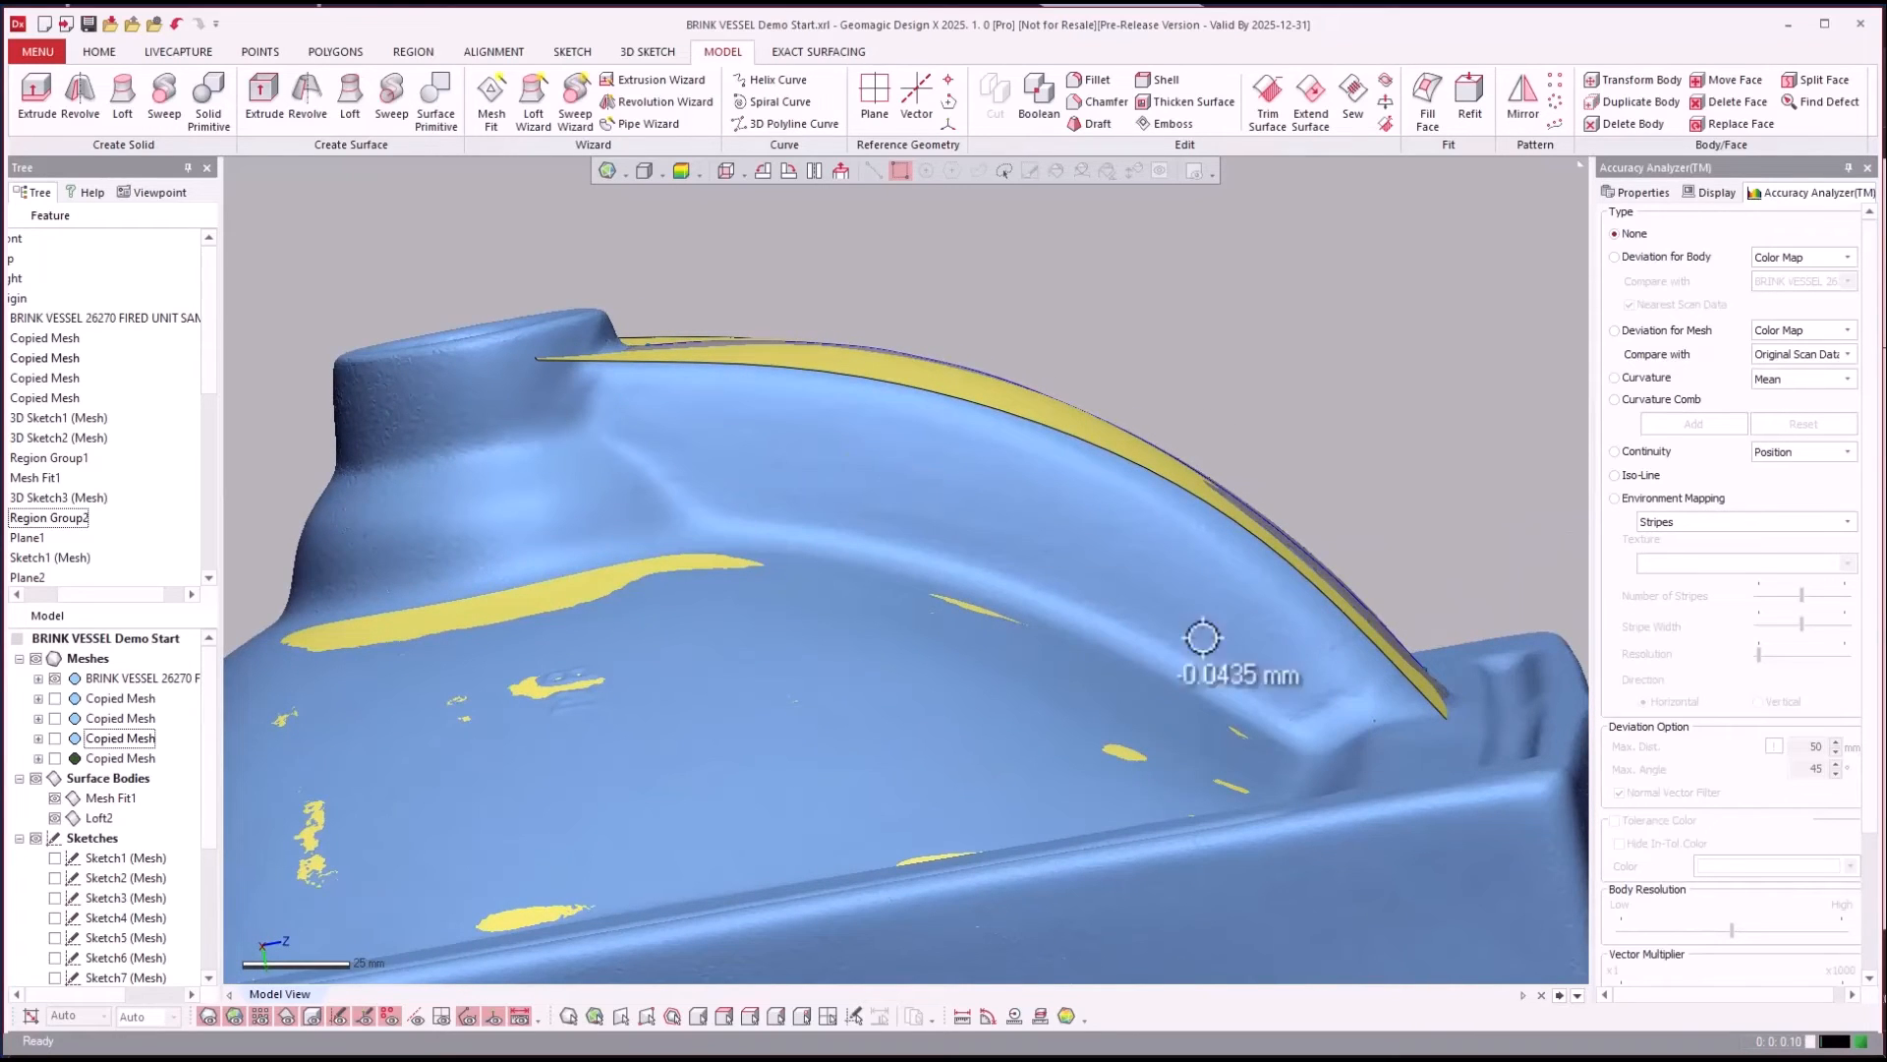
right_drag(1395, 713, 1406, 766)
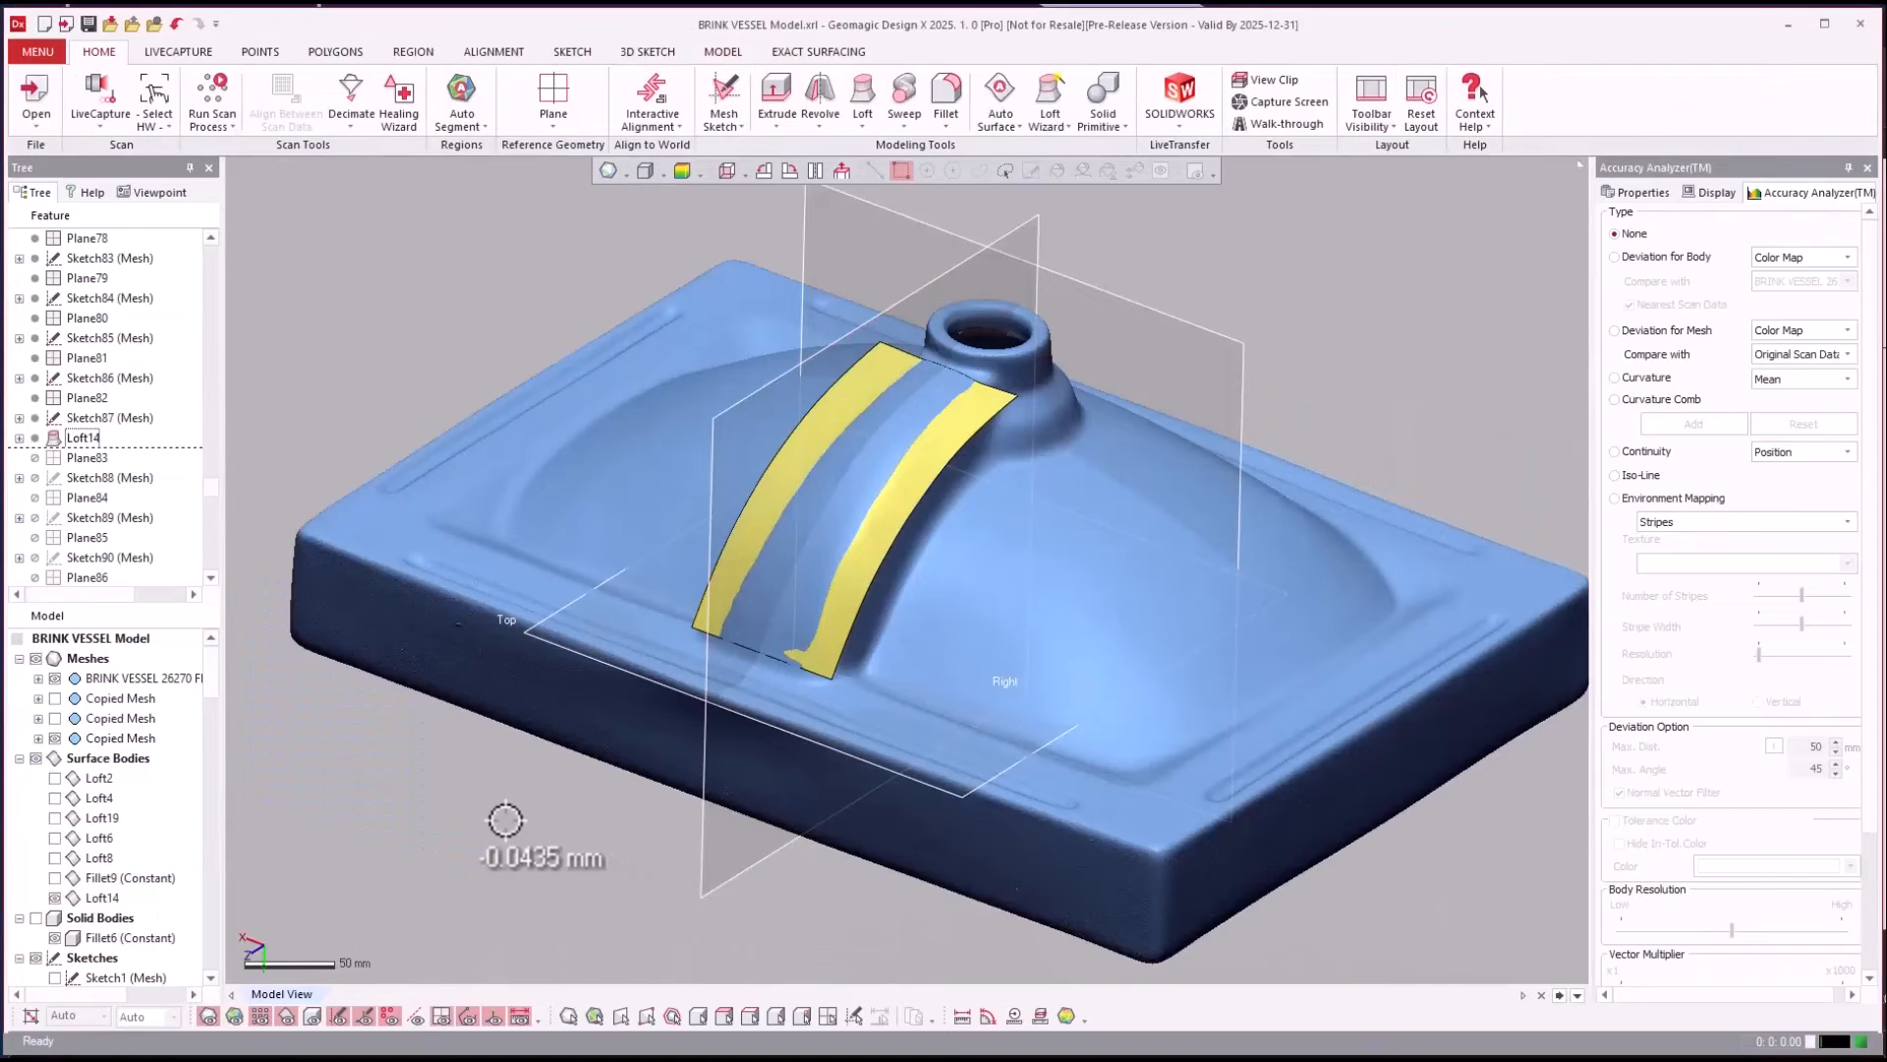
Roll the feature history forward to Loft16 and Mirror1, inspecting the arm's side surfaces against the scan.
right_drag(510, 819, 104, 476)
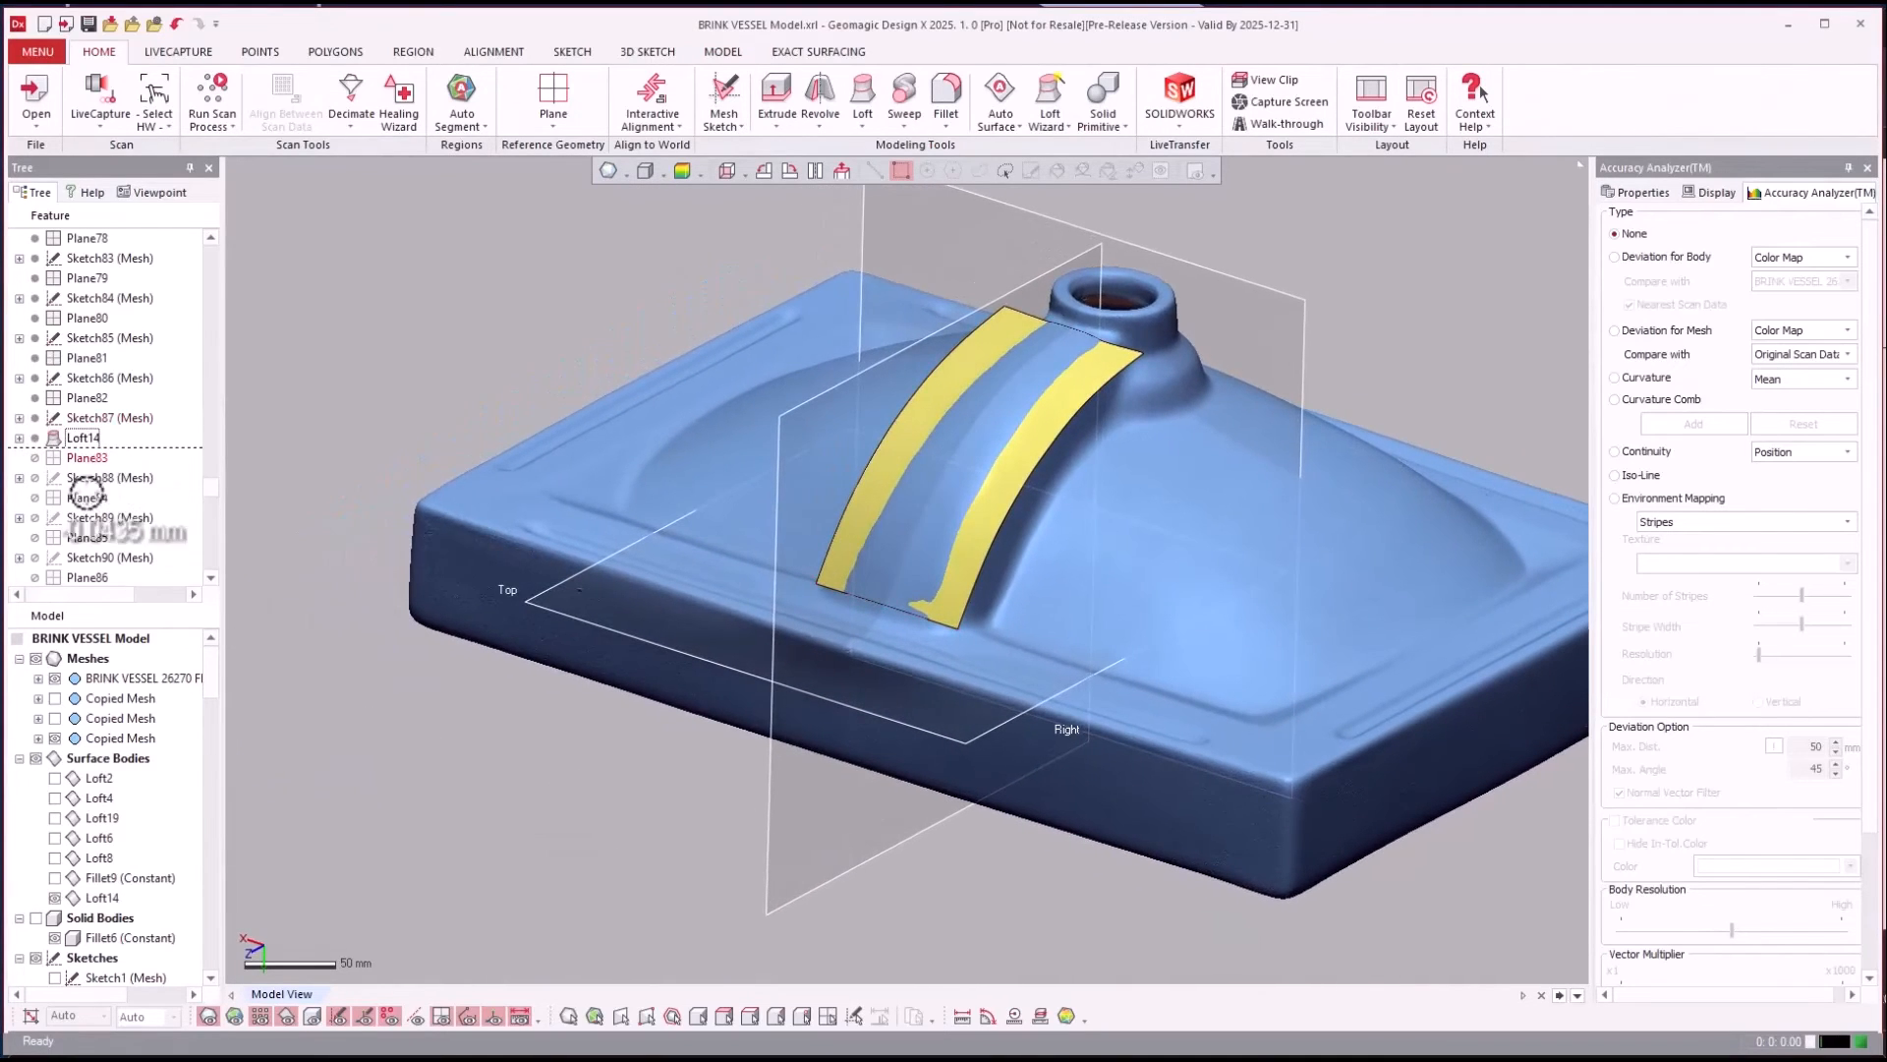
scroll(93, 486, down, 2)
scroll(87, 492, down, 5)
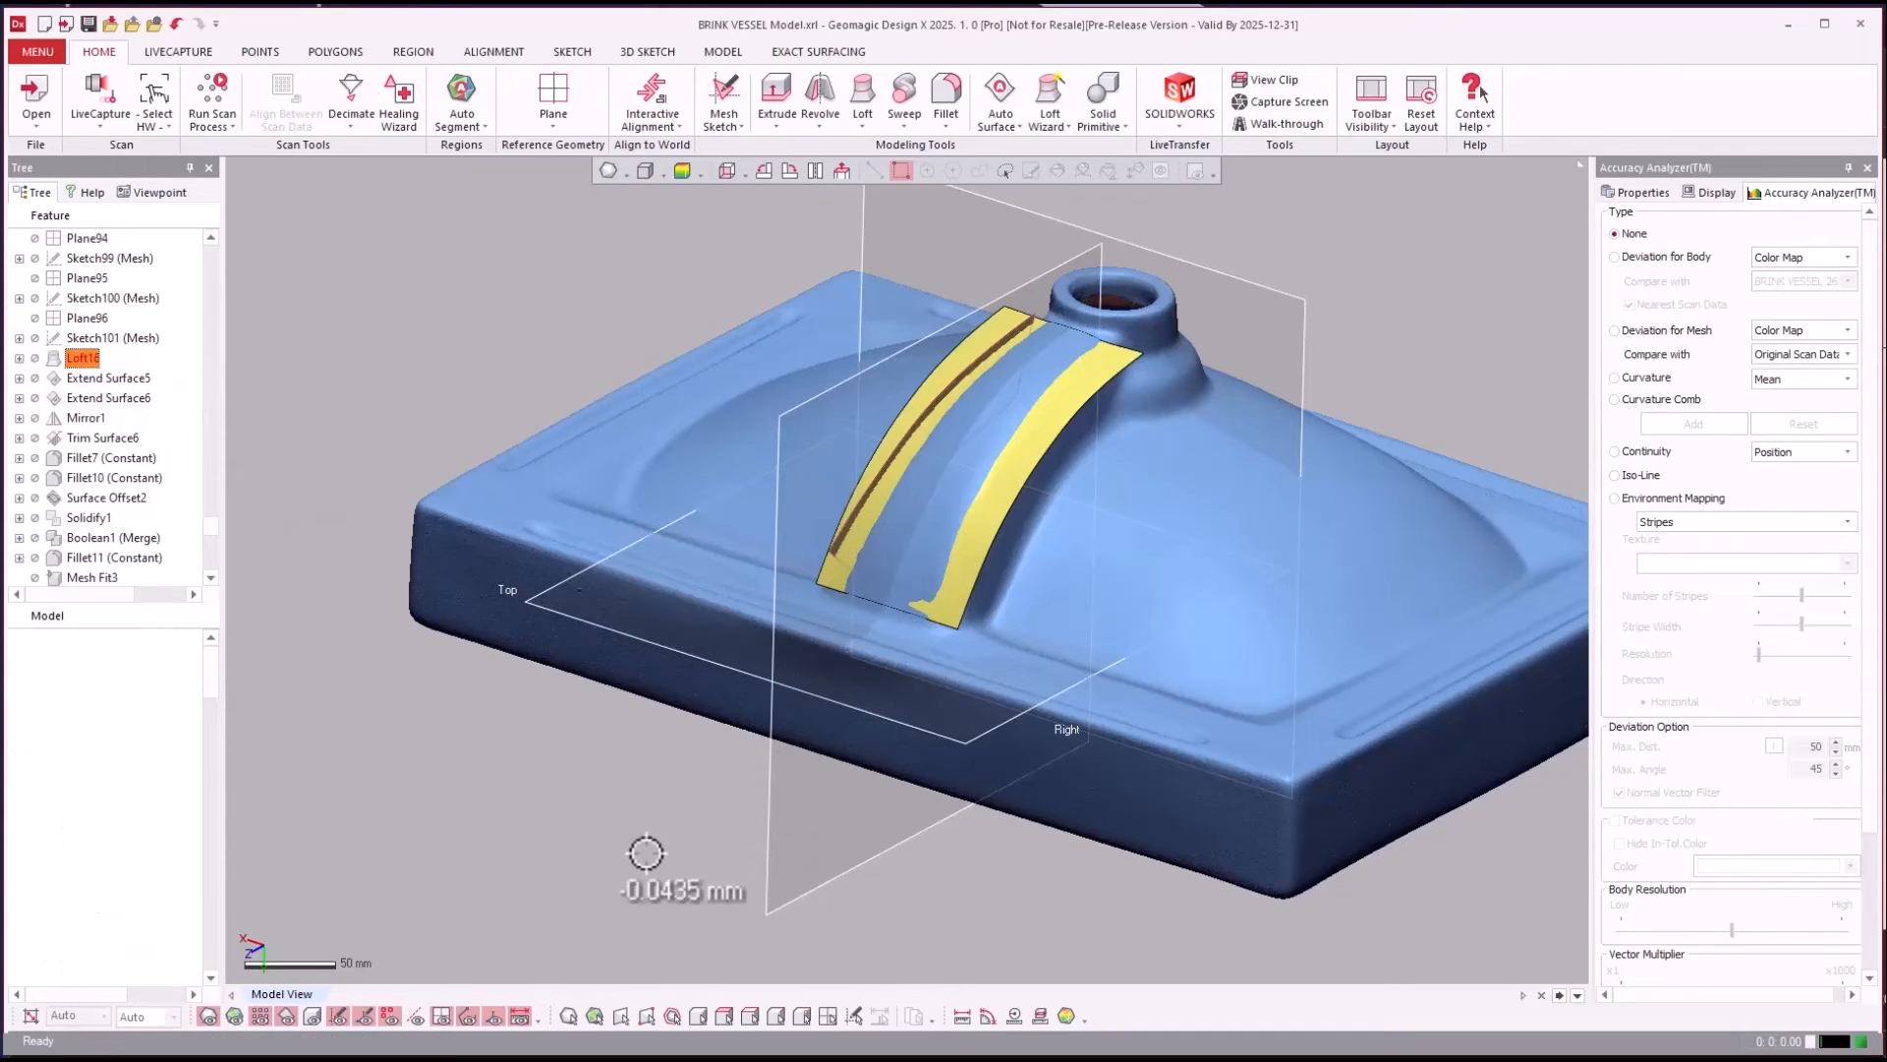
right_drag(813, 767, 969, 779)
scroll(960, 674, up, 3)
right_drag(961, 674, 274, 434)
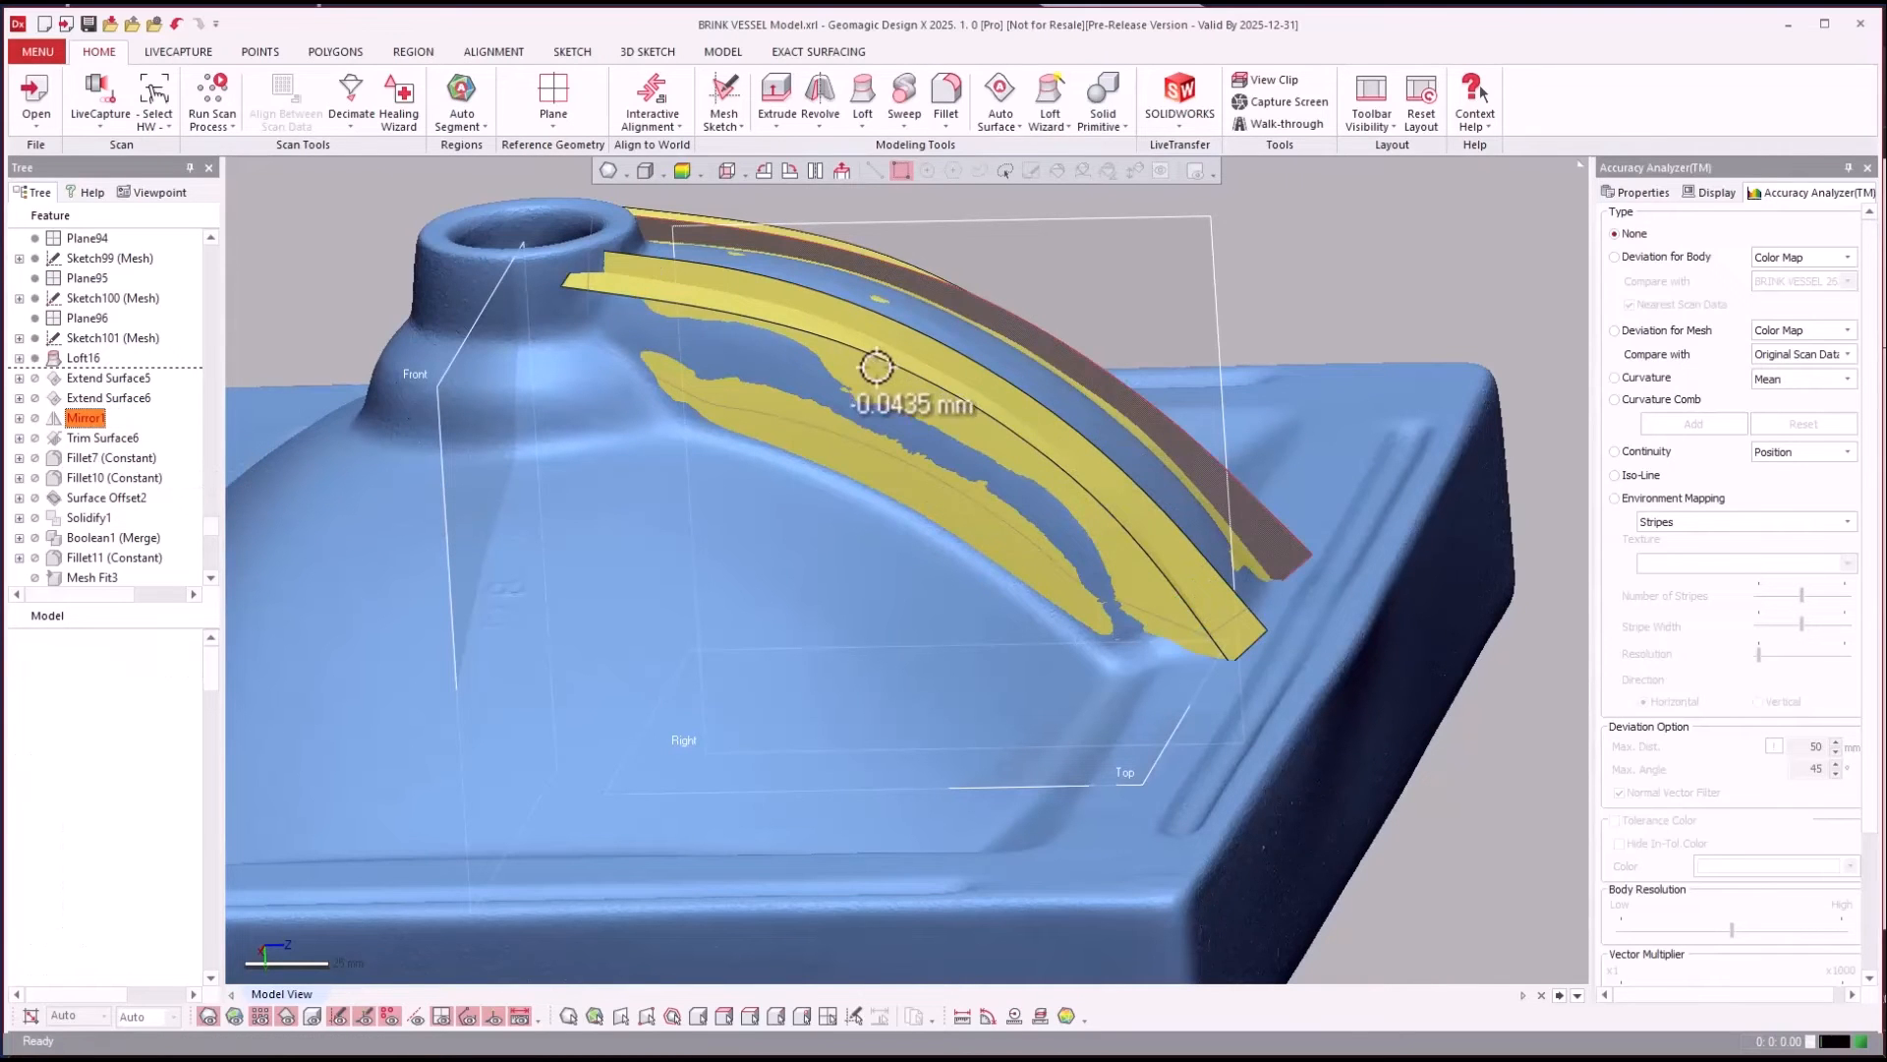
right_drag(1194, 450, 95, 448)
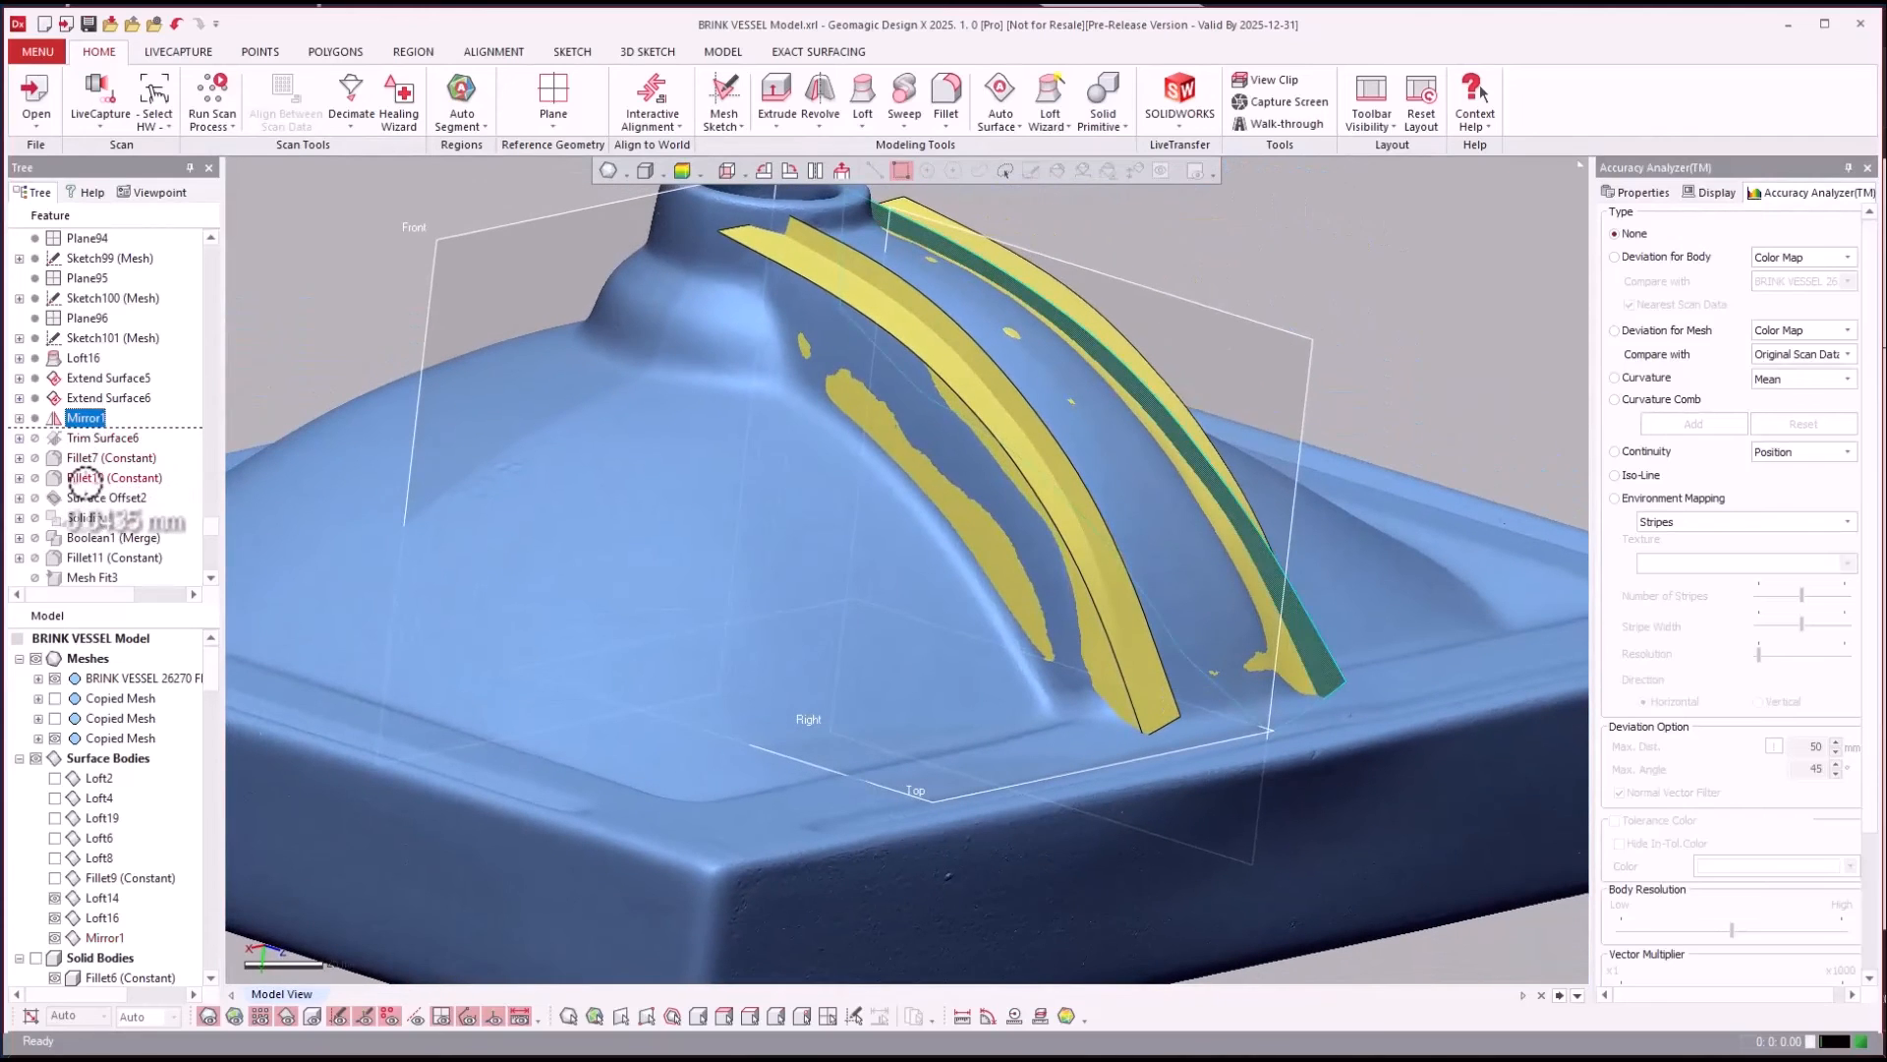
Roll the history forward to Fillet10 (Constant) and inspect the trimmed, filleted arm surface alone and with the solid body.
right_click(87, 478)
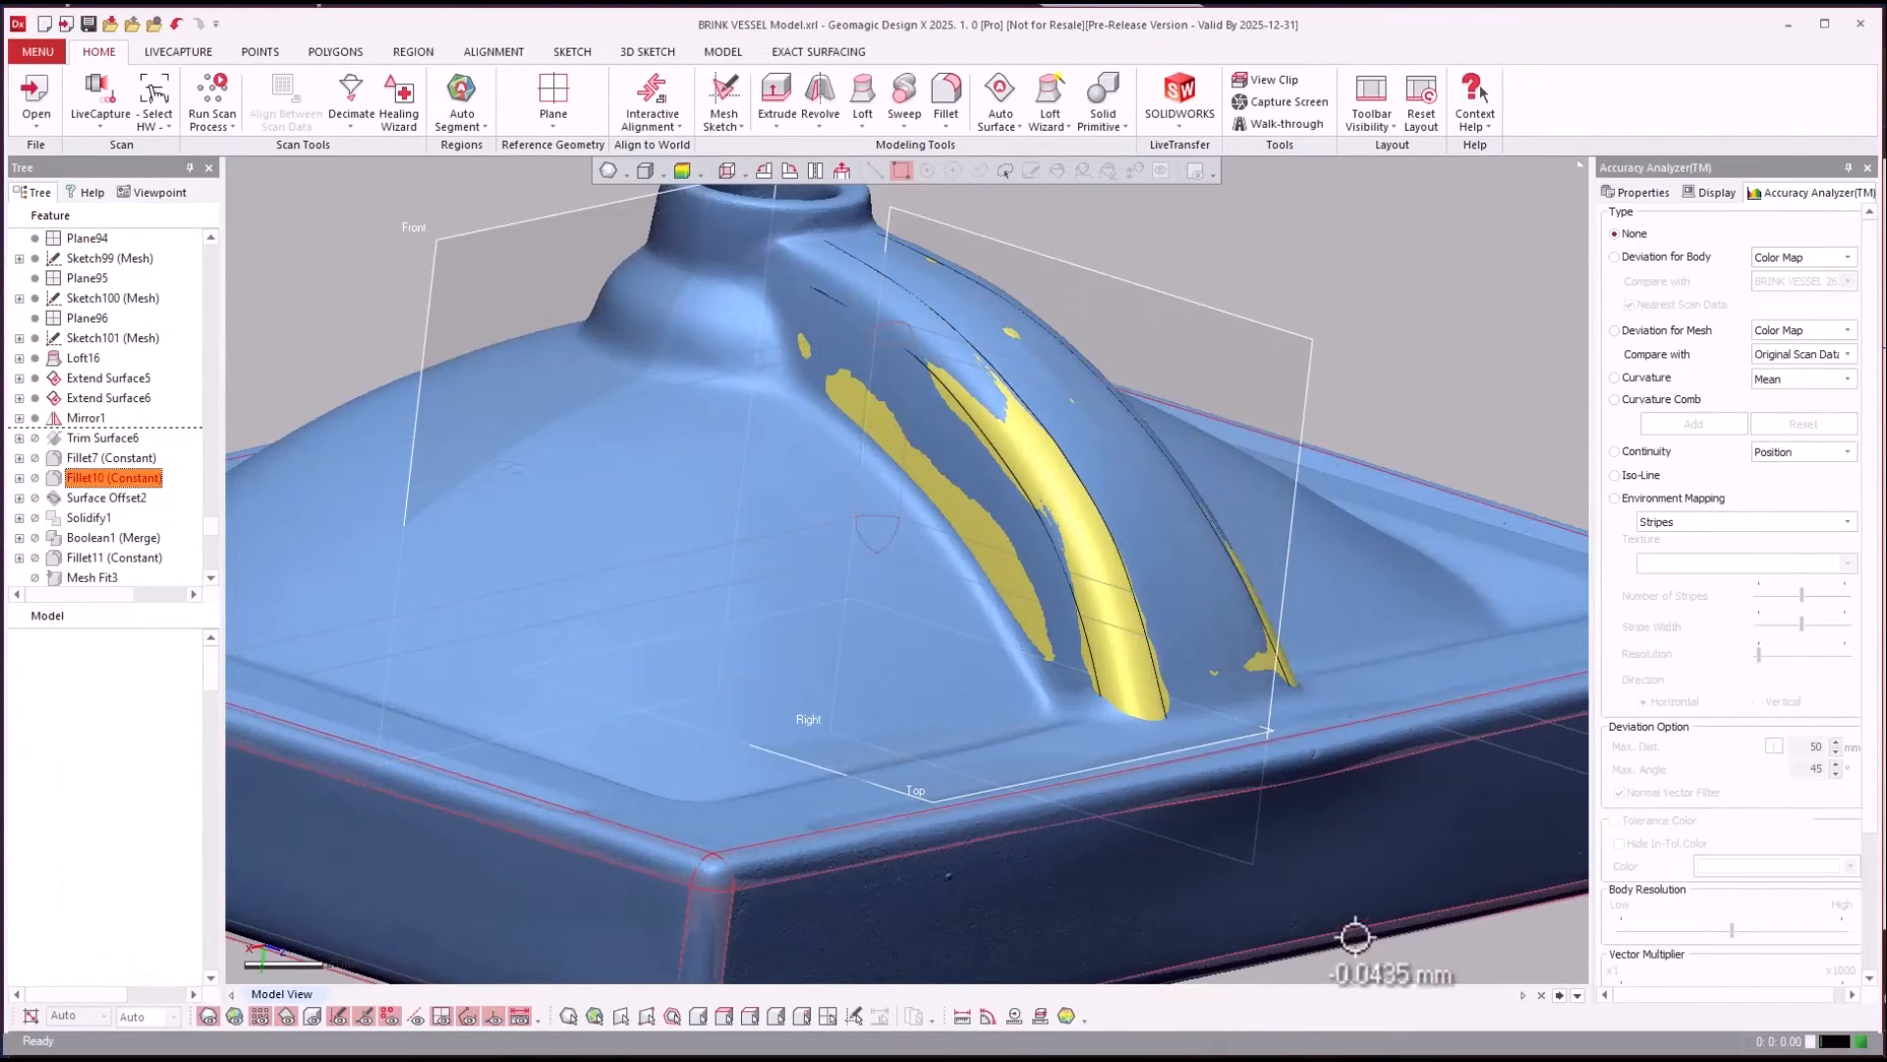
right_drag(1428, 977, 753, 548)
right_drag(867, 567, 880, 575)
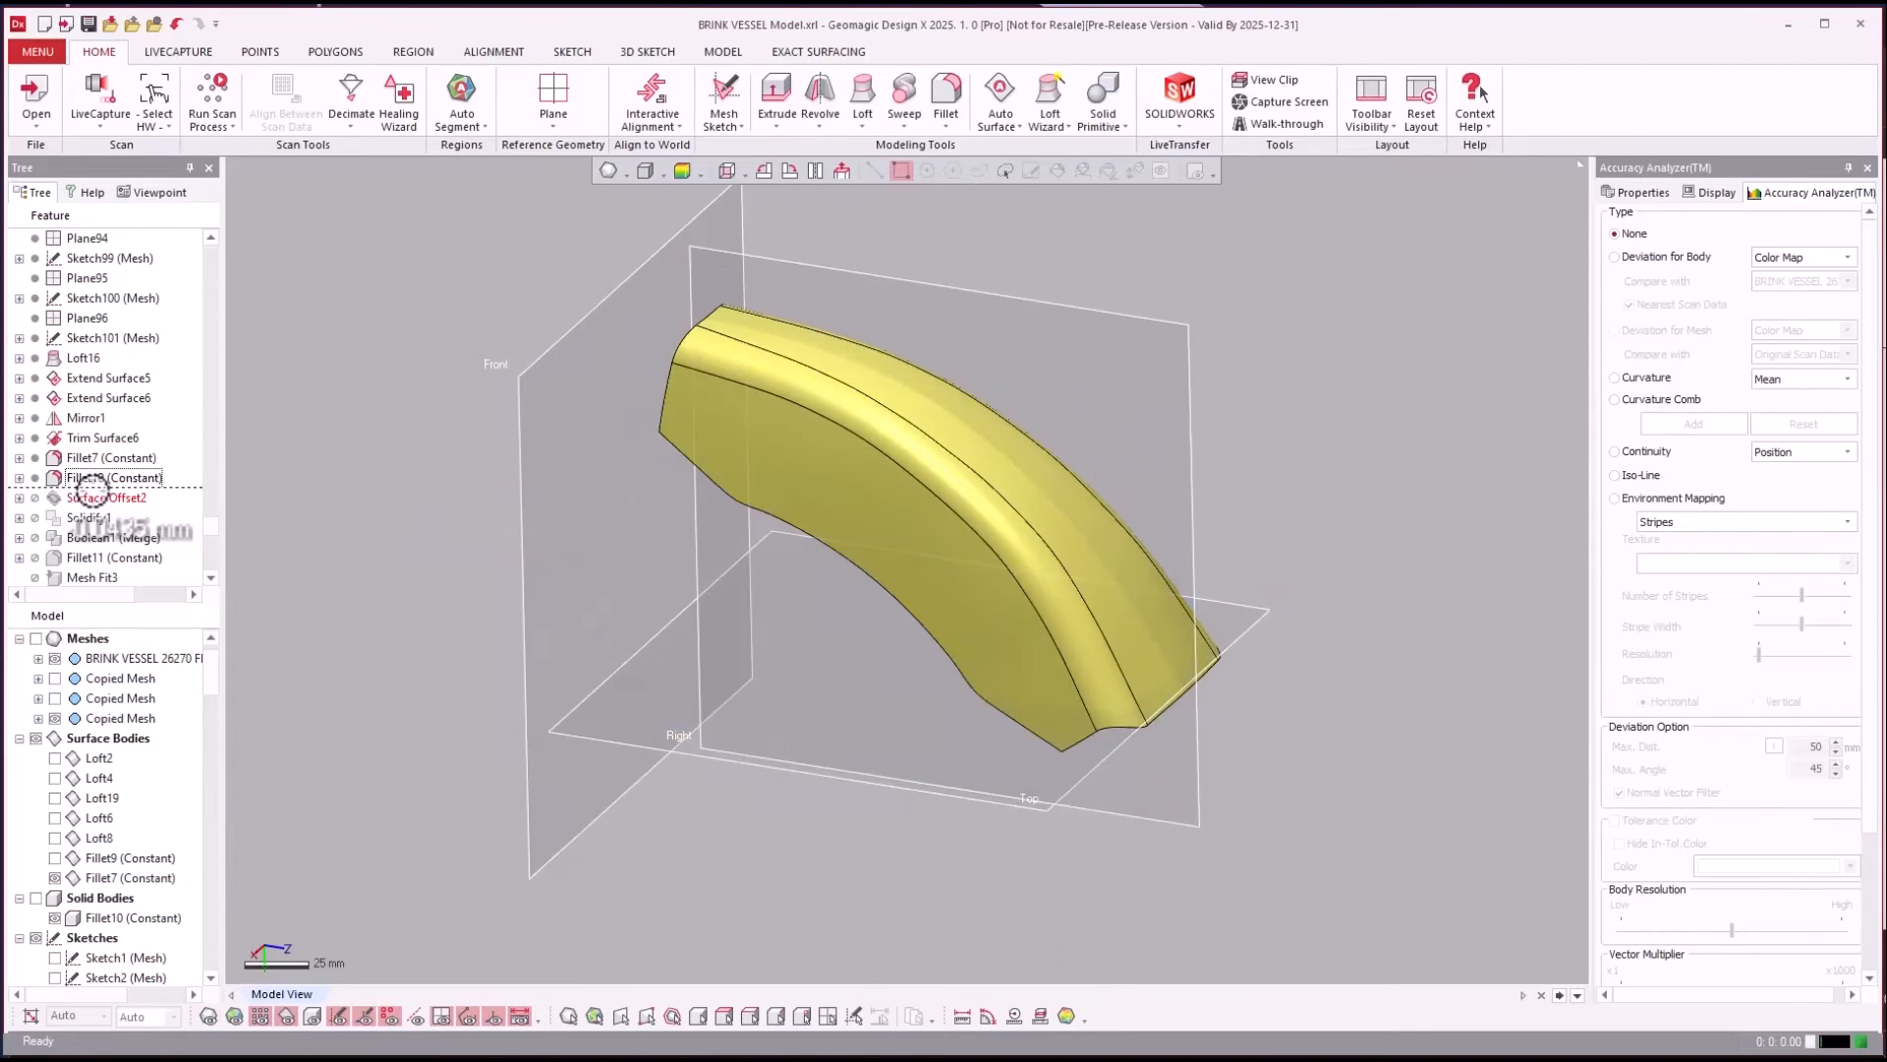
right_drag(236, 531, 900, 496)
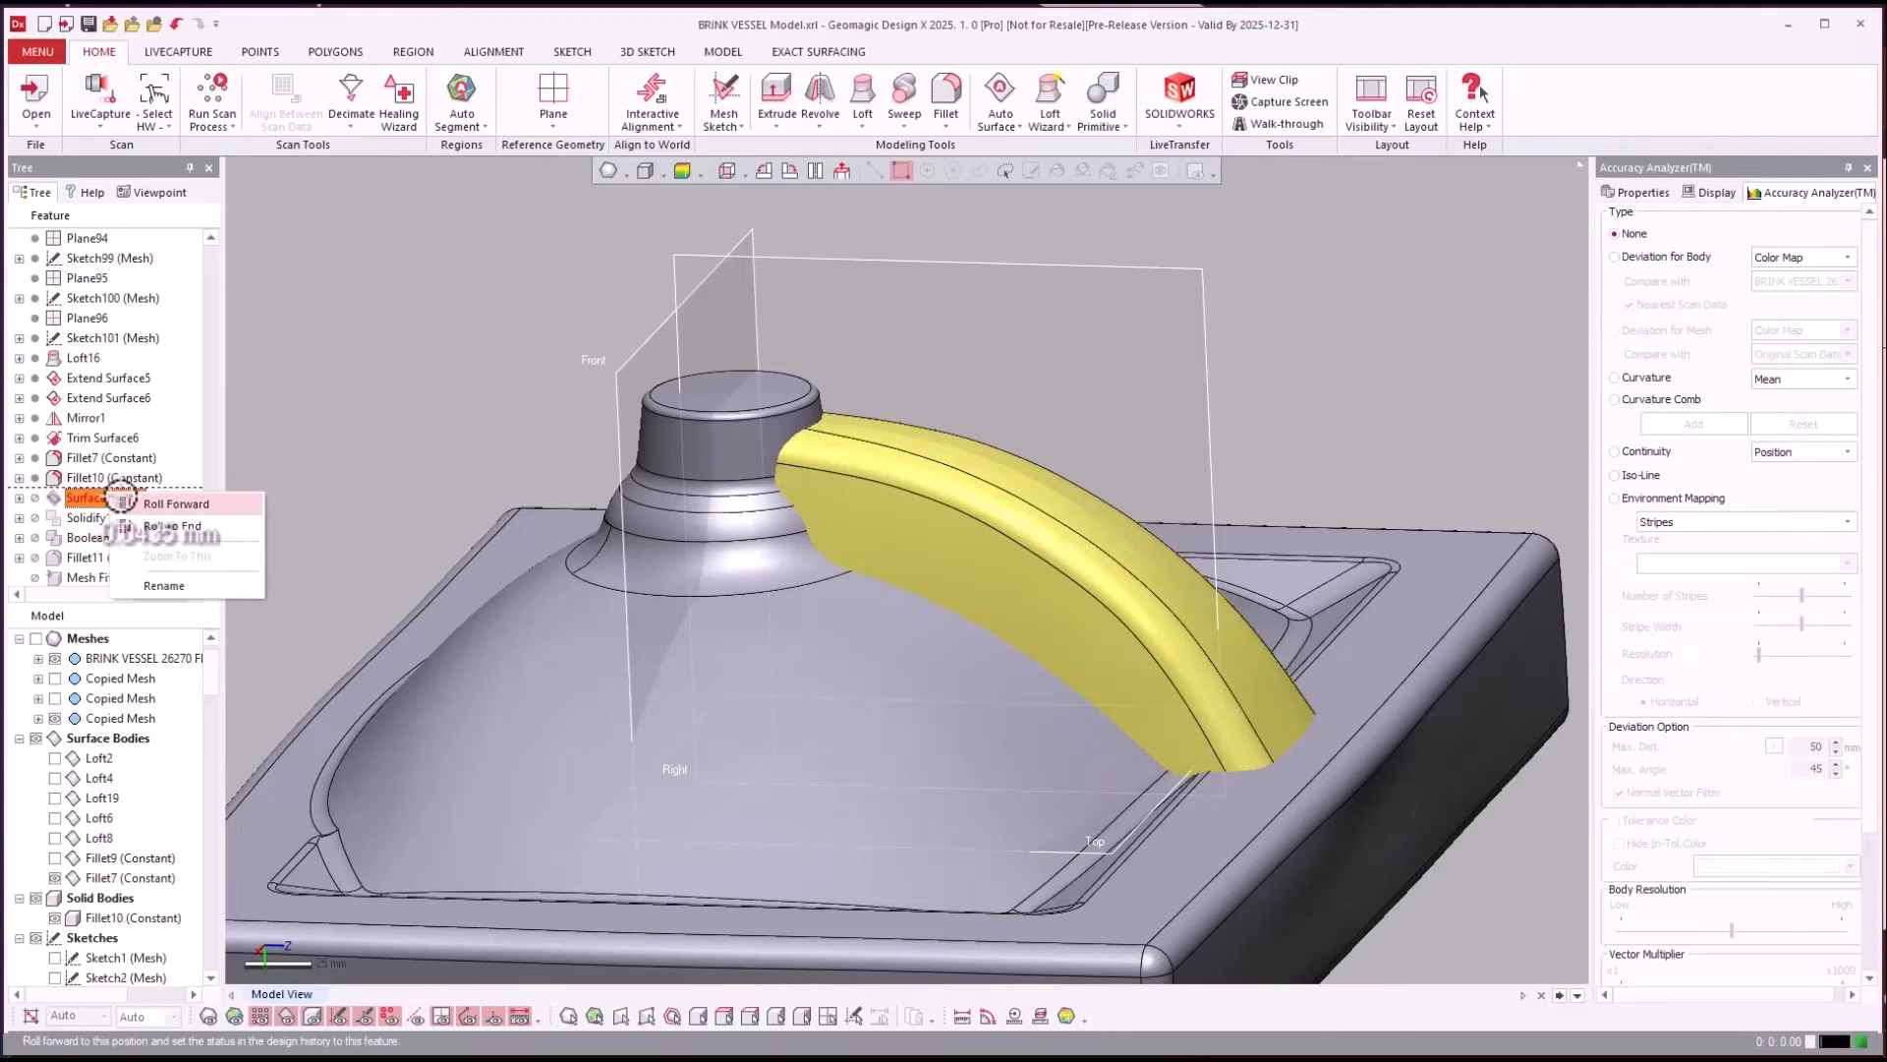
Roll the history forward through Surface Offset2 to Solidify1 and inspect the offset surfaces and arm solid alongside the main body.
click(122, 502)
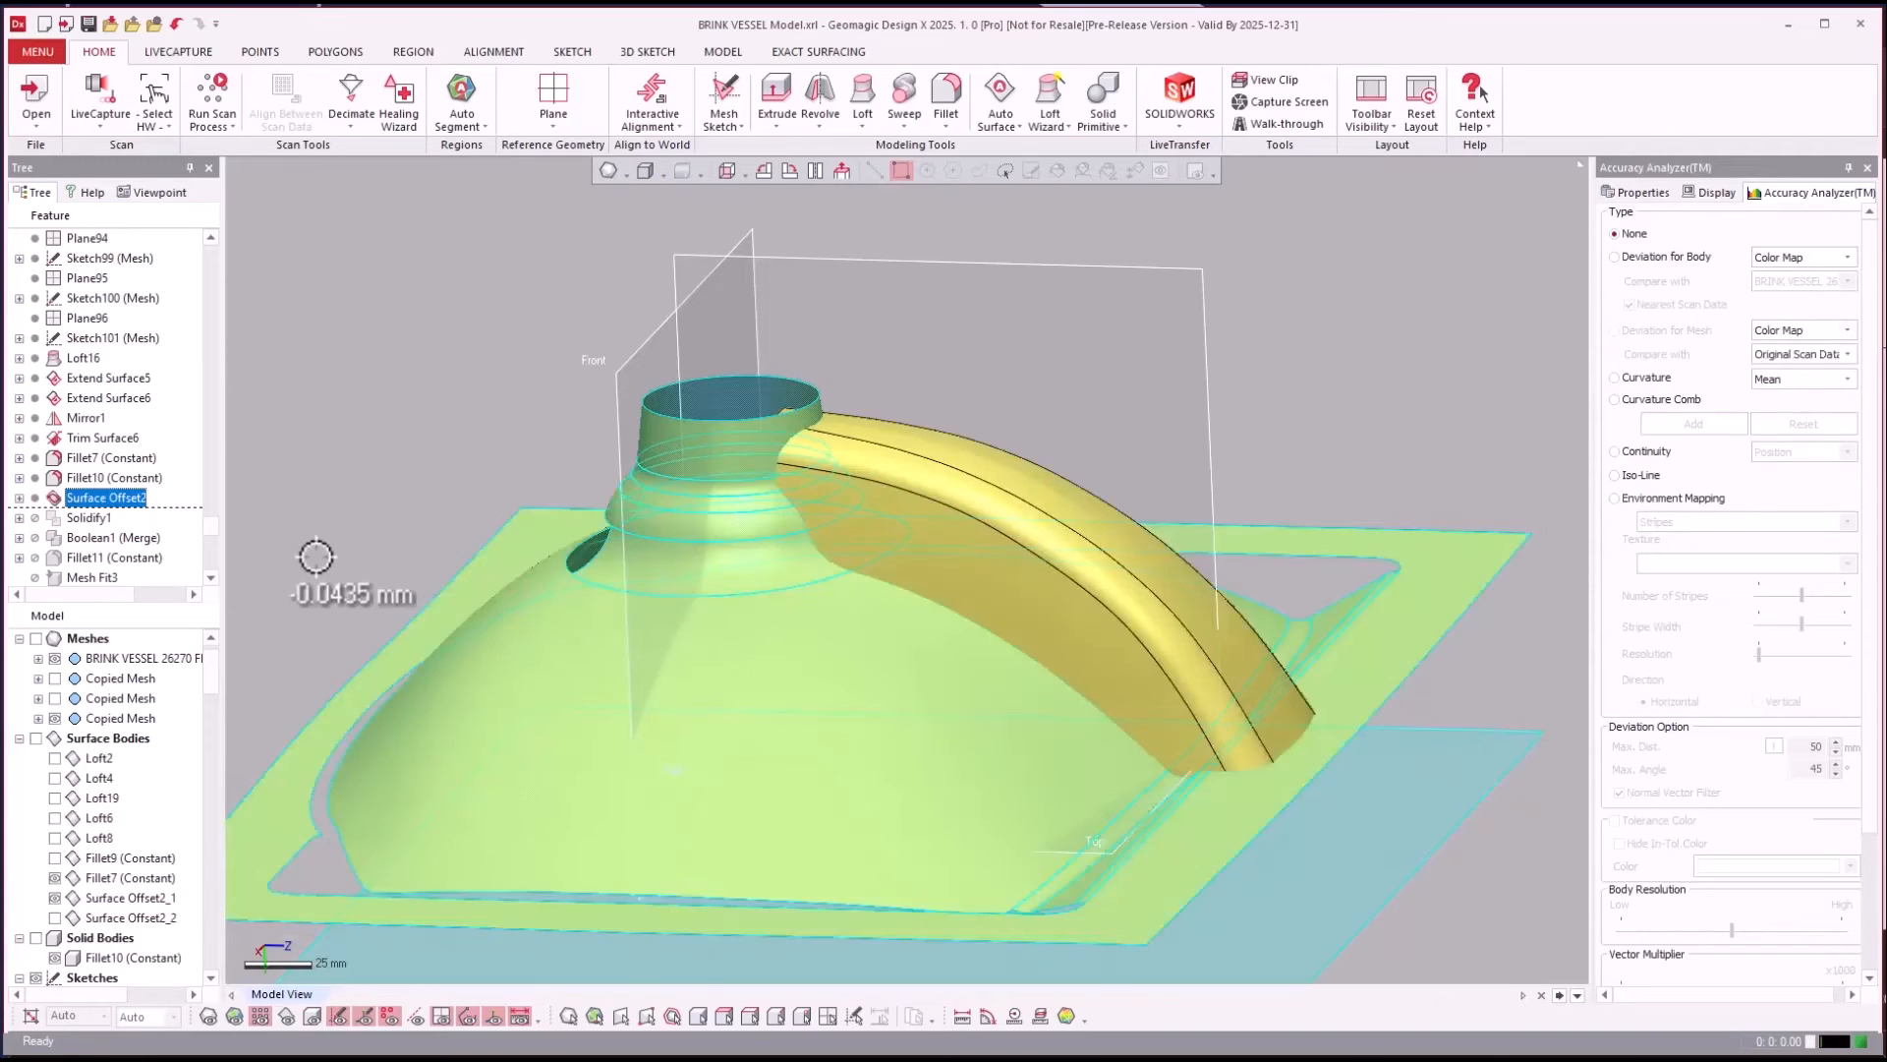
right_drag(498, 561, 552, 441)
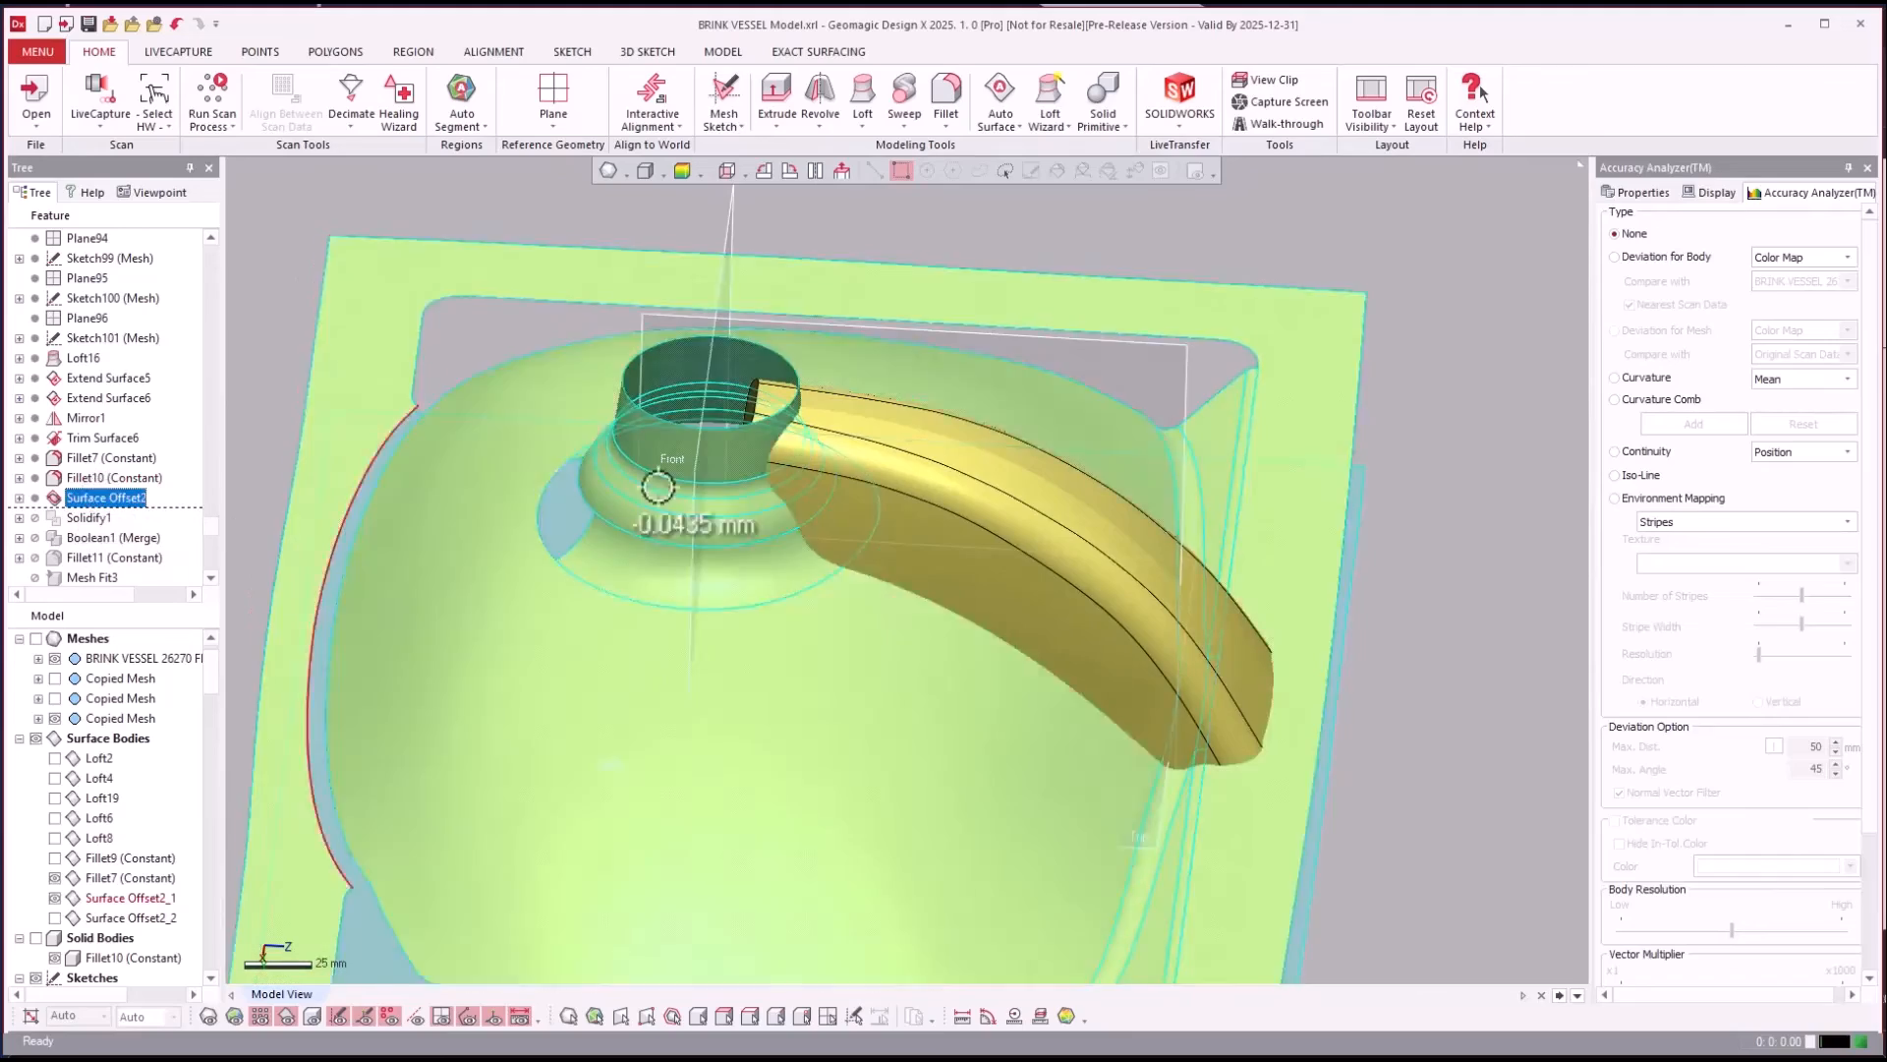
right_drag(653, 476, 236, 551)
click(81, 517)
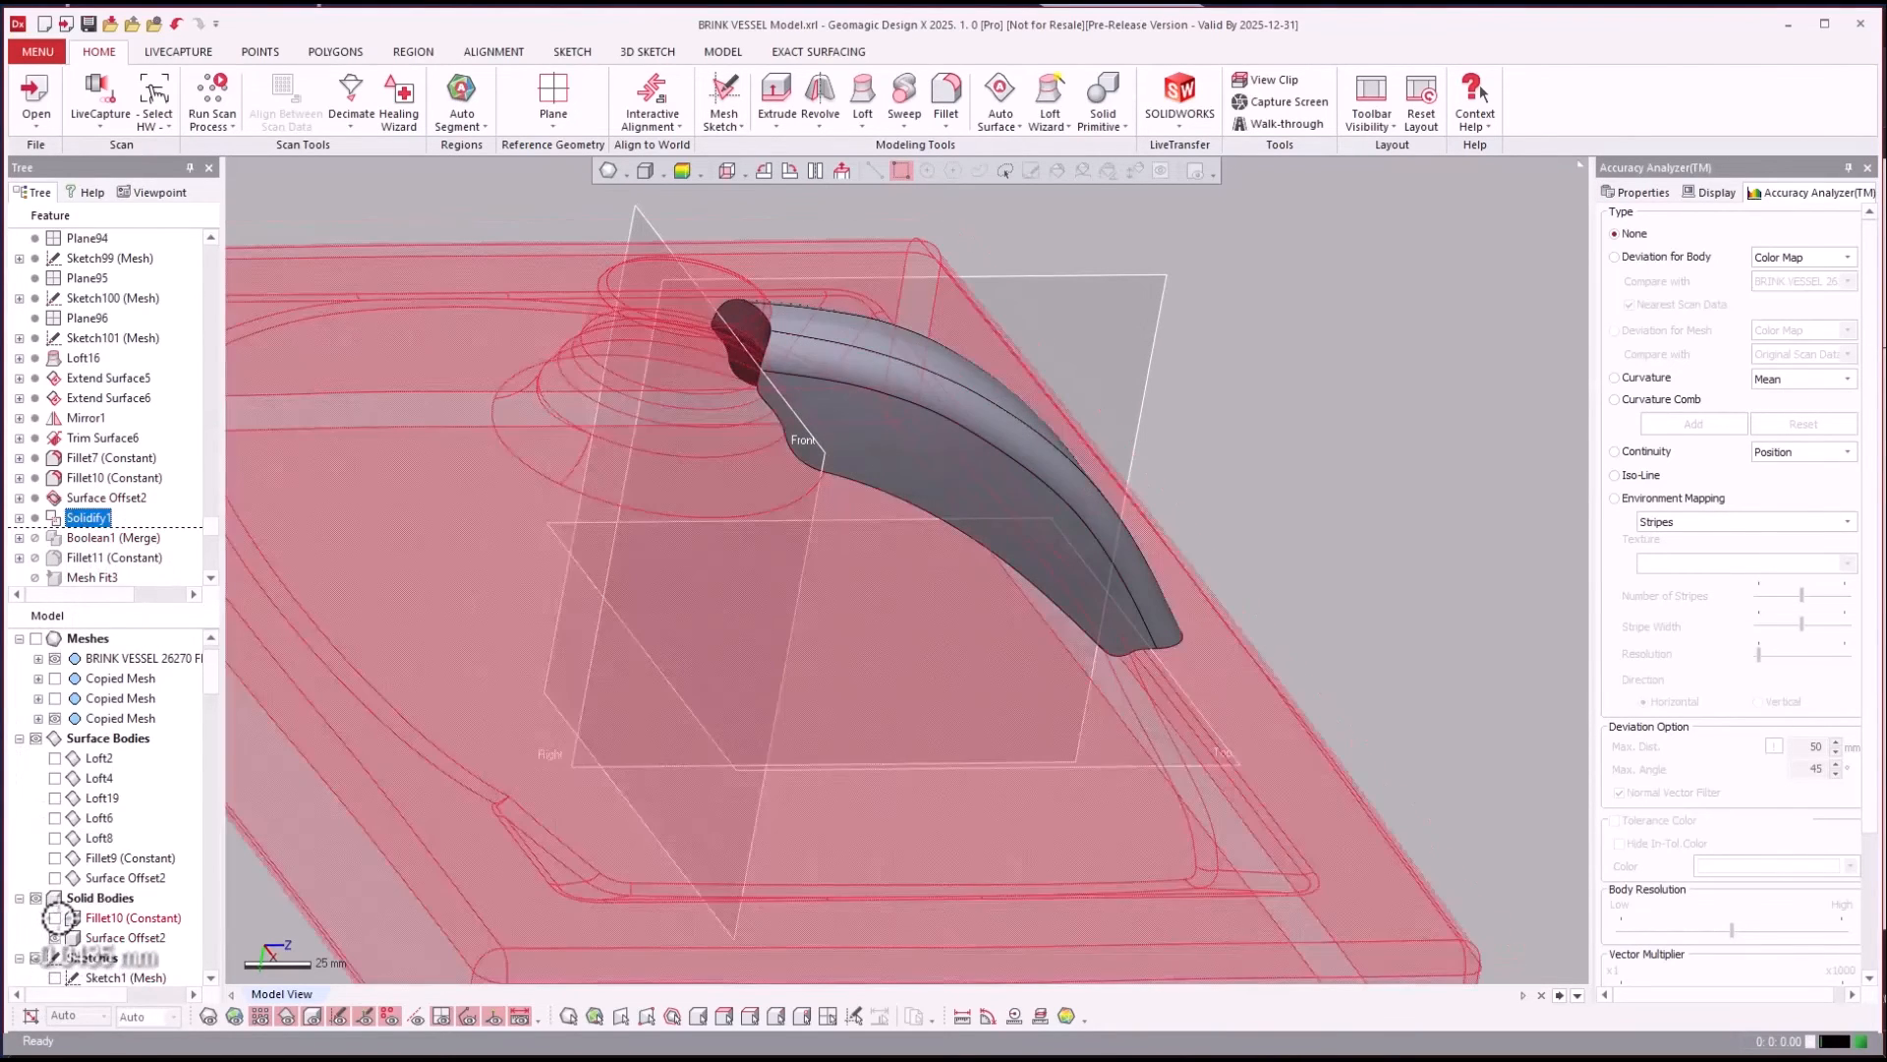
click(55, 918)
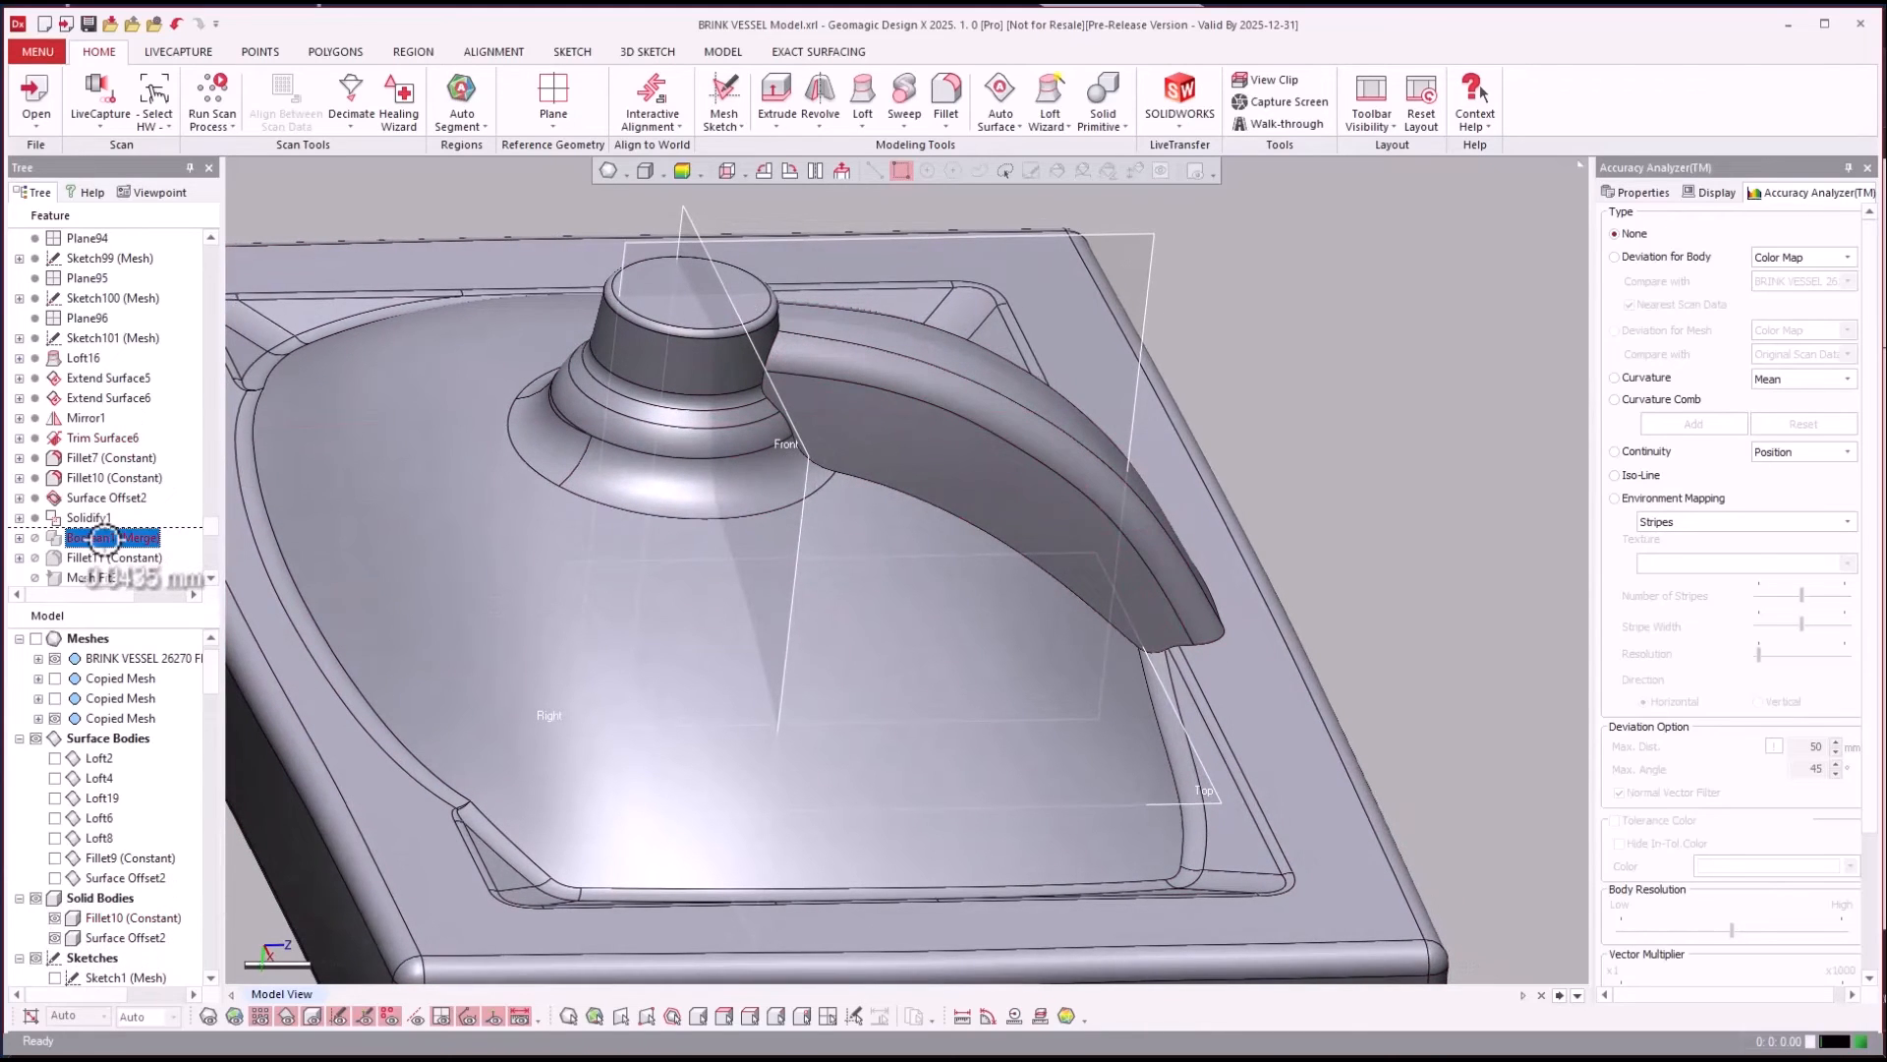
Roll the history forward through Boolean1 (Merge) to Fillet11 (Constant) and inspect the merged arm and its fillets.
right_click(114, 540)
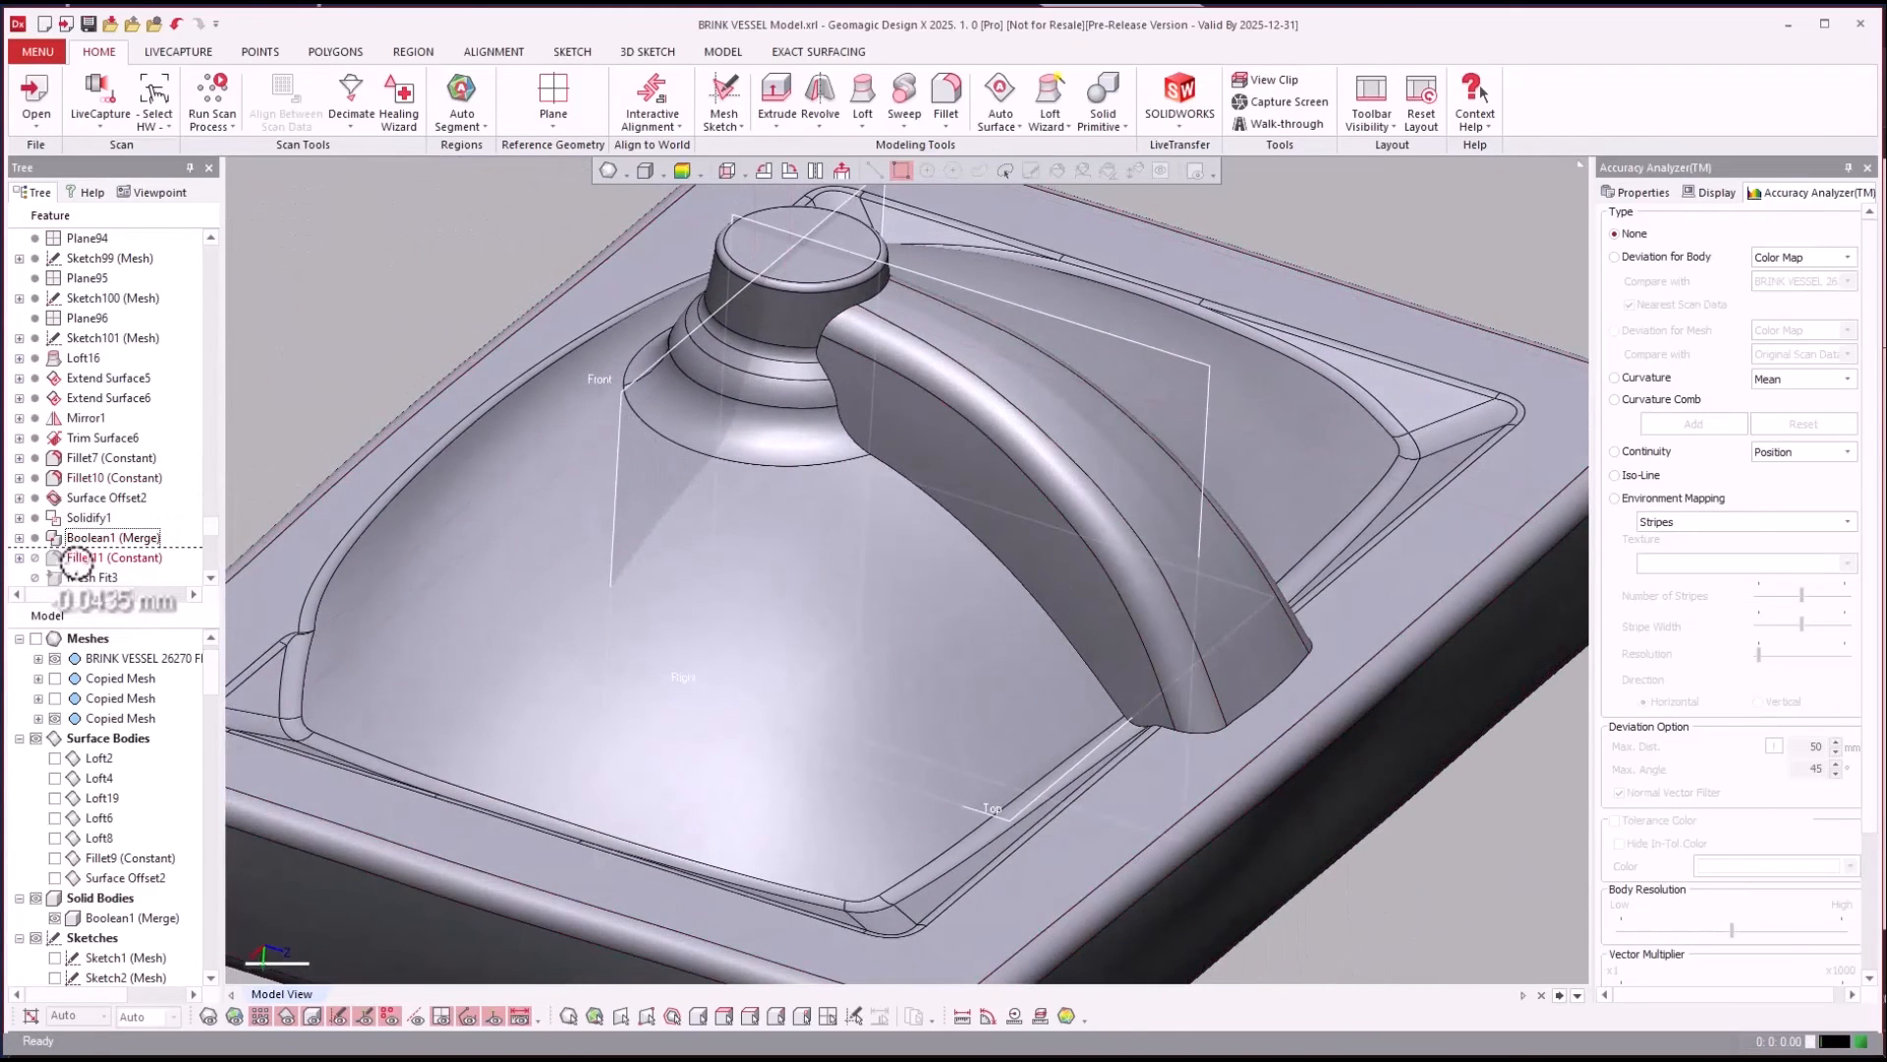
click(83, 557)
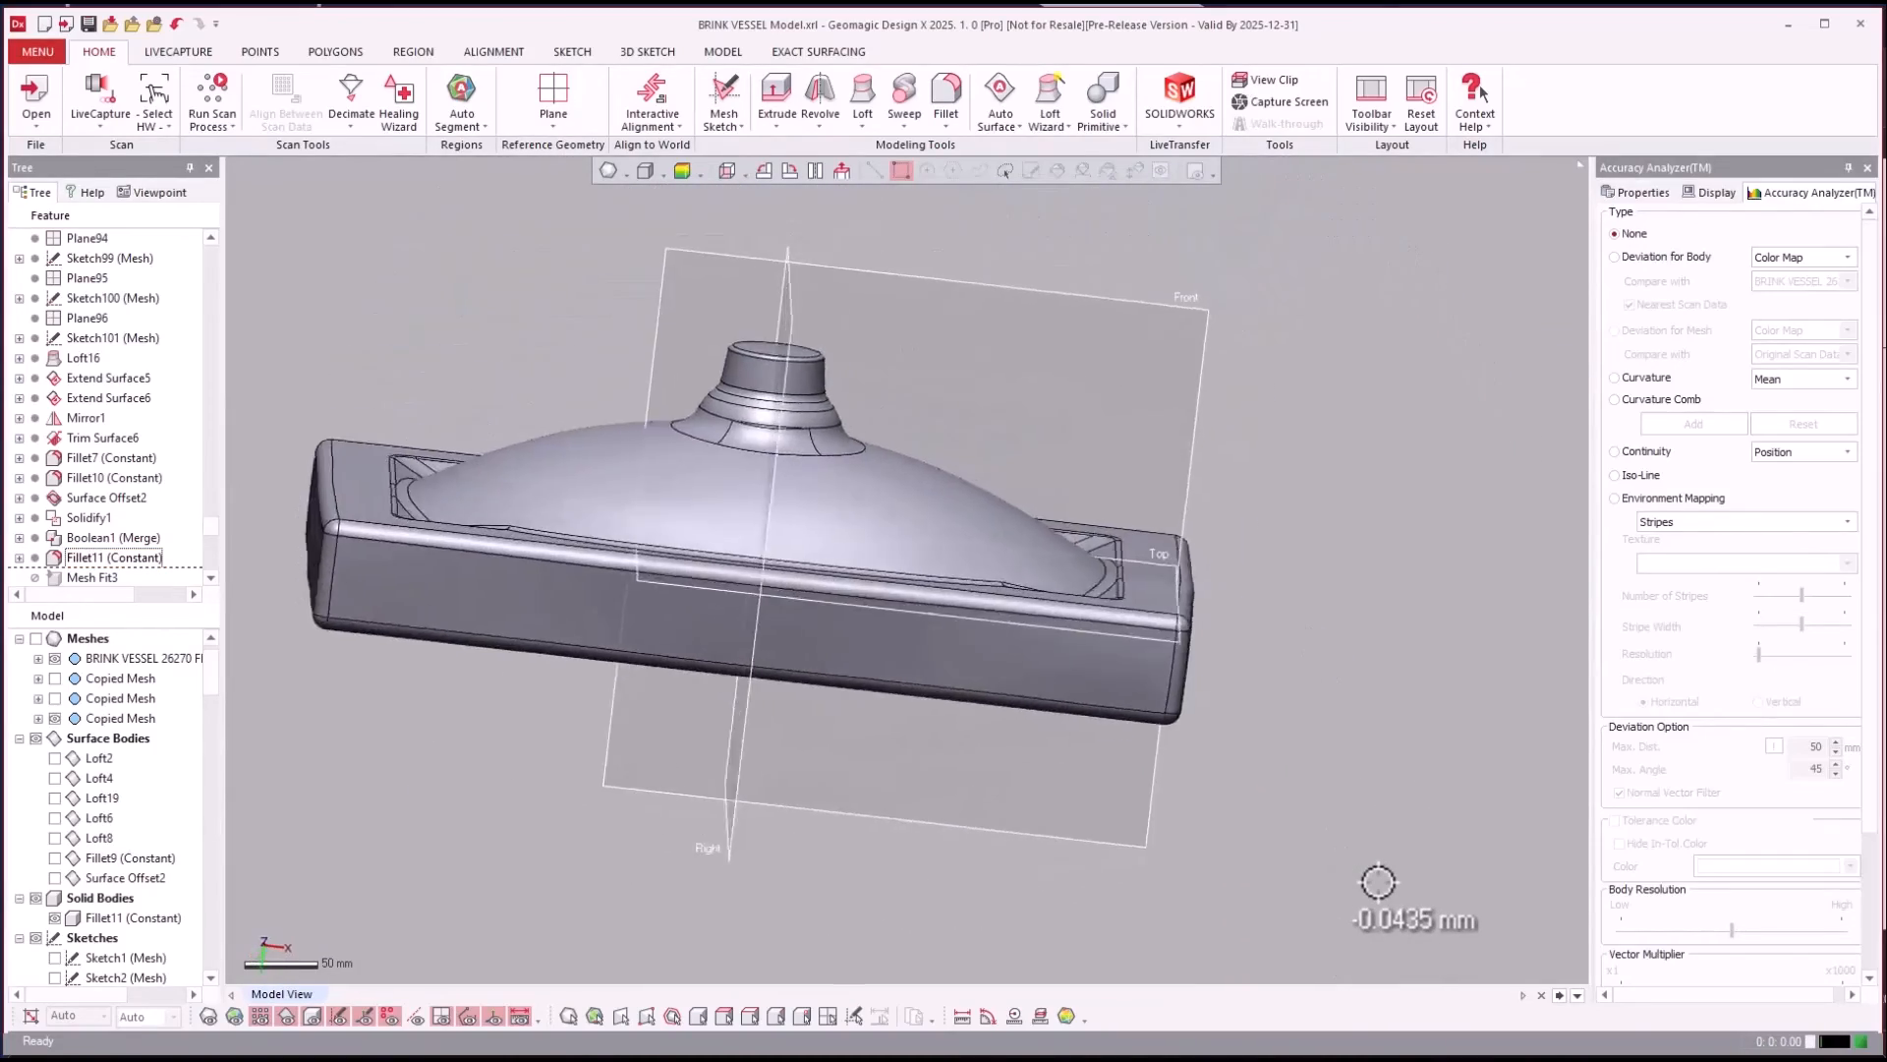
right_drag(1378, 882, 1101, 823)
click(98, 461)
Roll the history forward to Mesh Fit3 and inspect the fitted basin surface on the vessel.
scroll(109, 469, down, 2)
scroll(108, 462, down, 1)
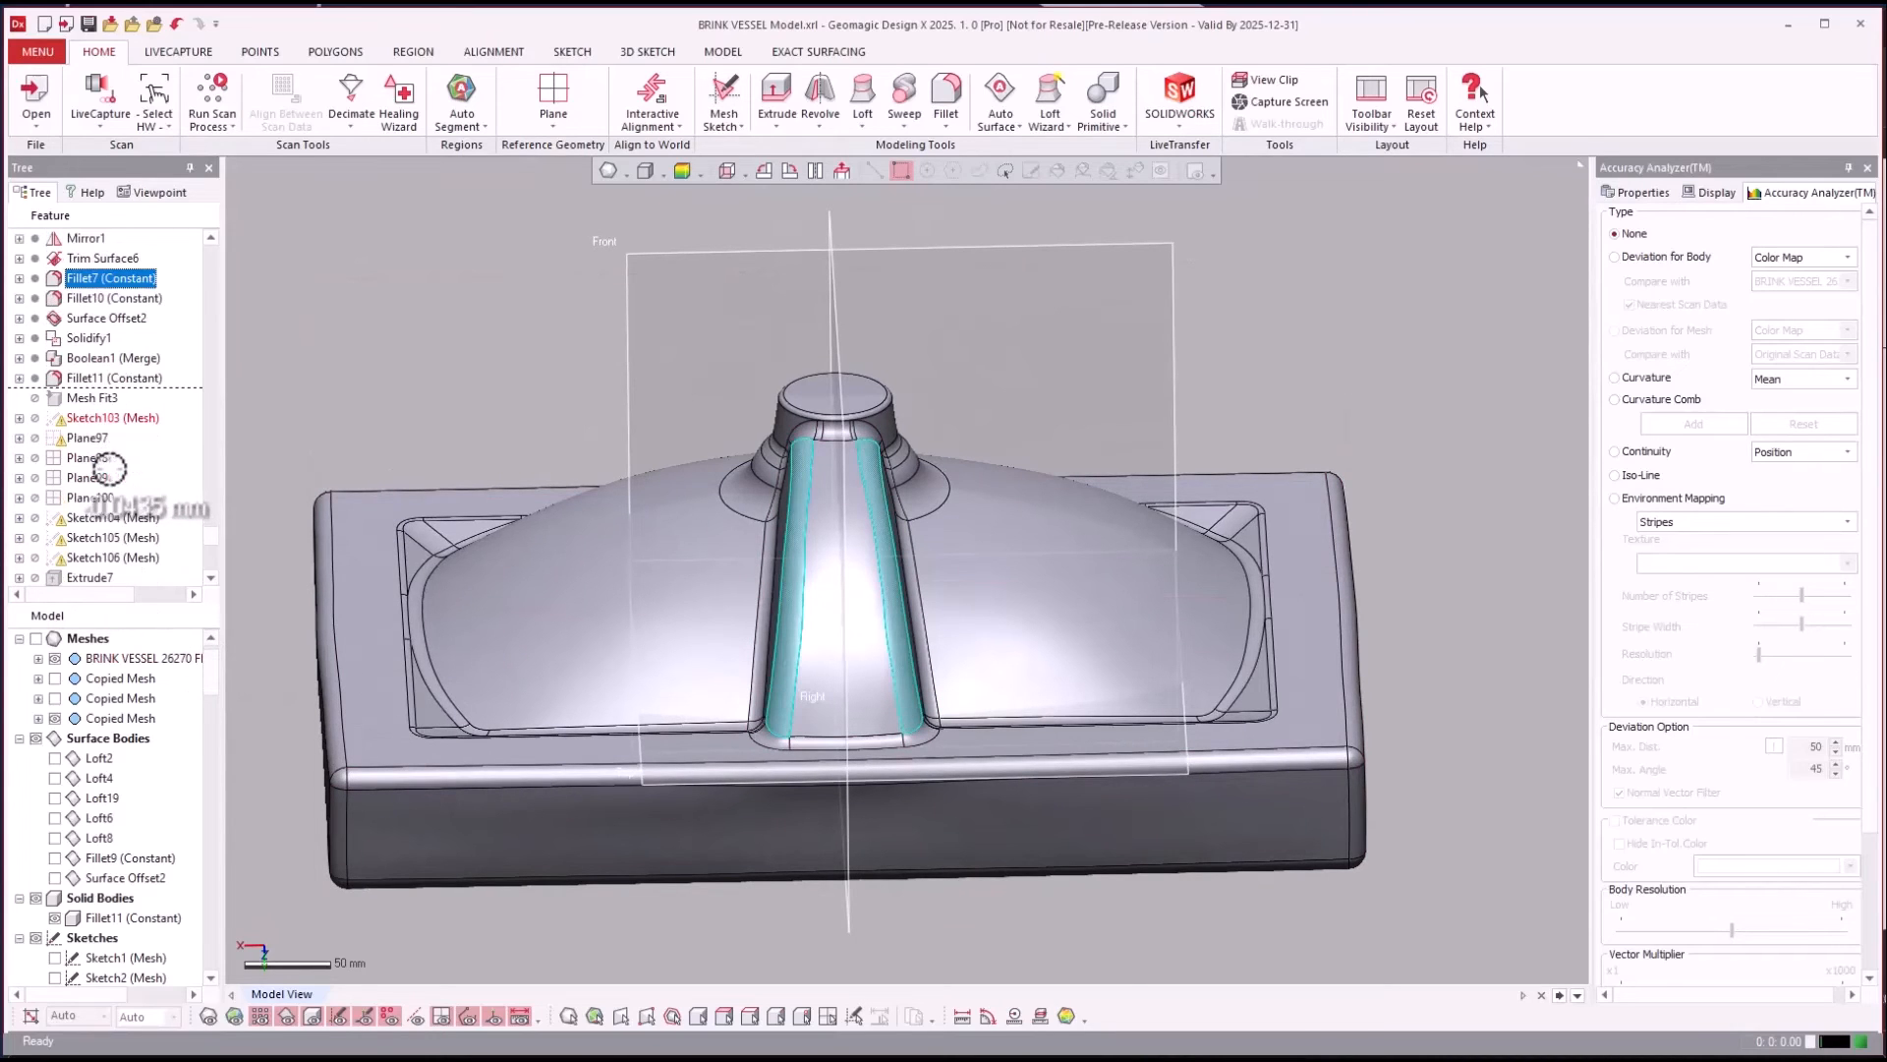
click(90, 398)
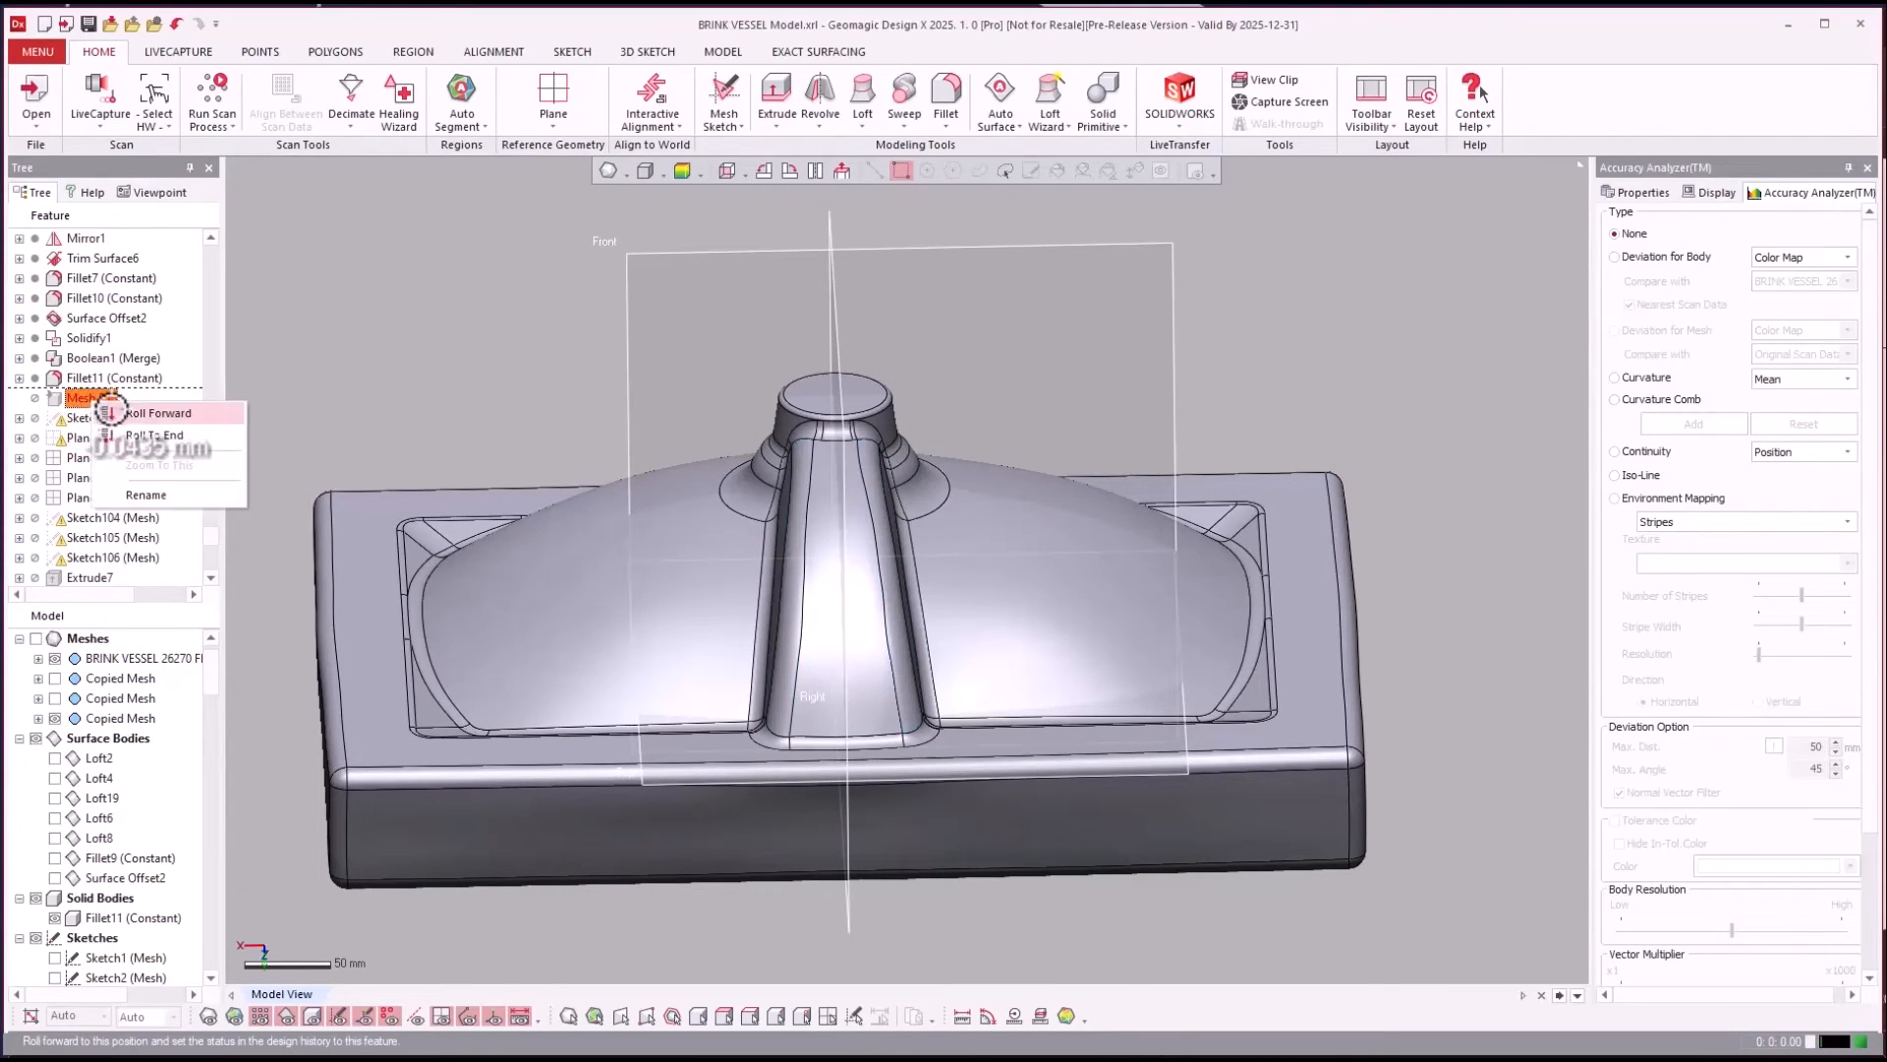
click(110, 412)
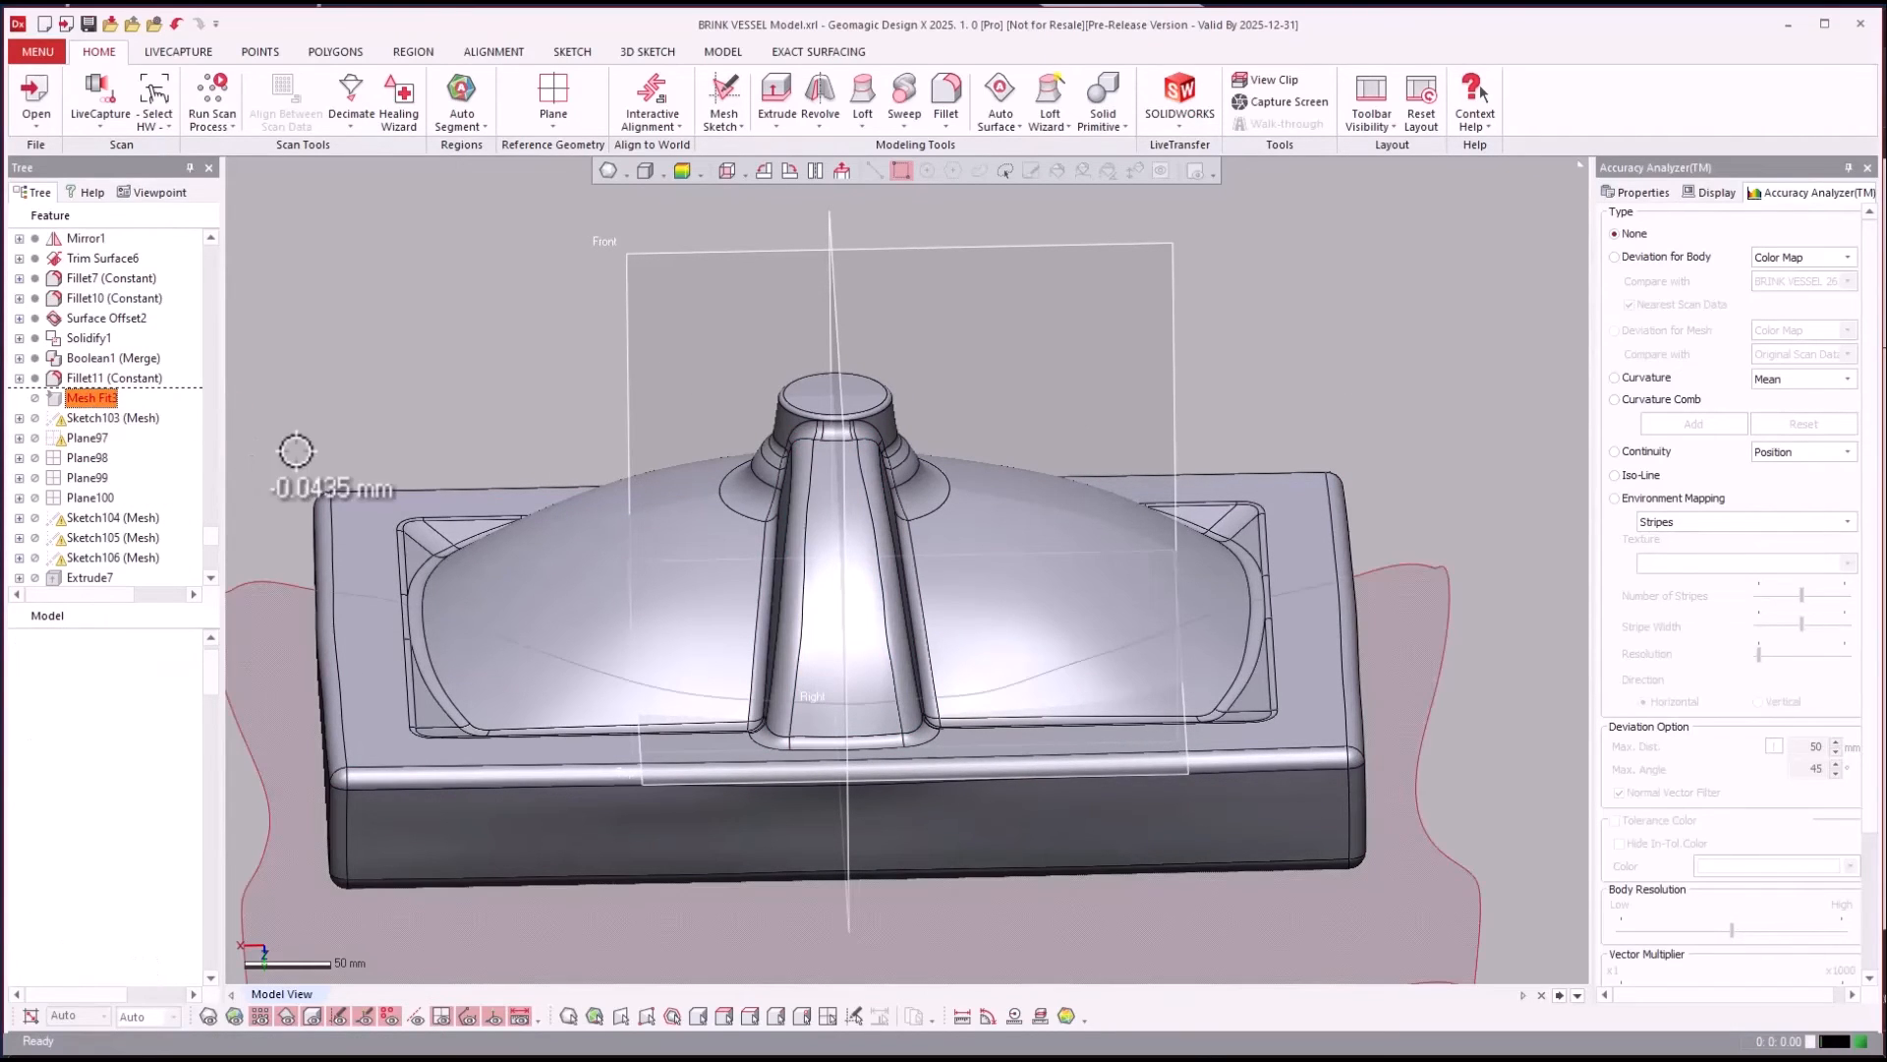
click(462, 346)
right_drag(462, 346, 462, 346)
click(55, 897)
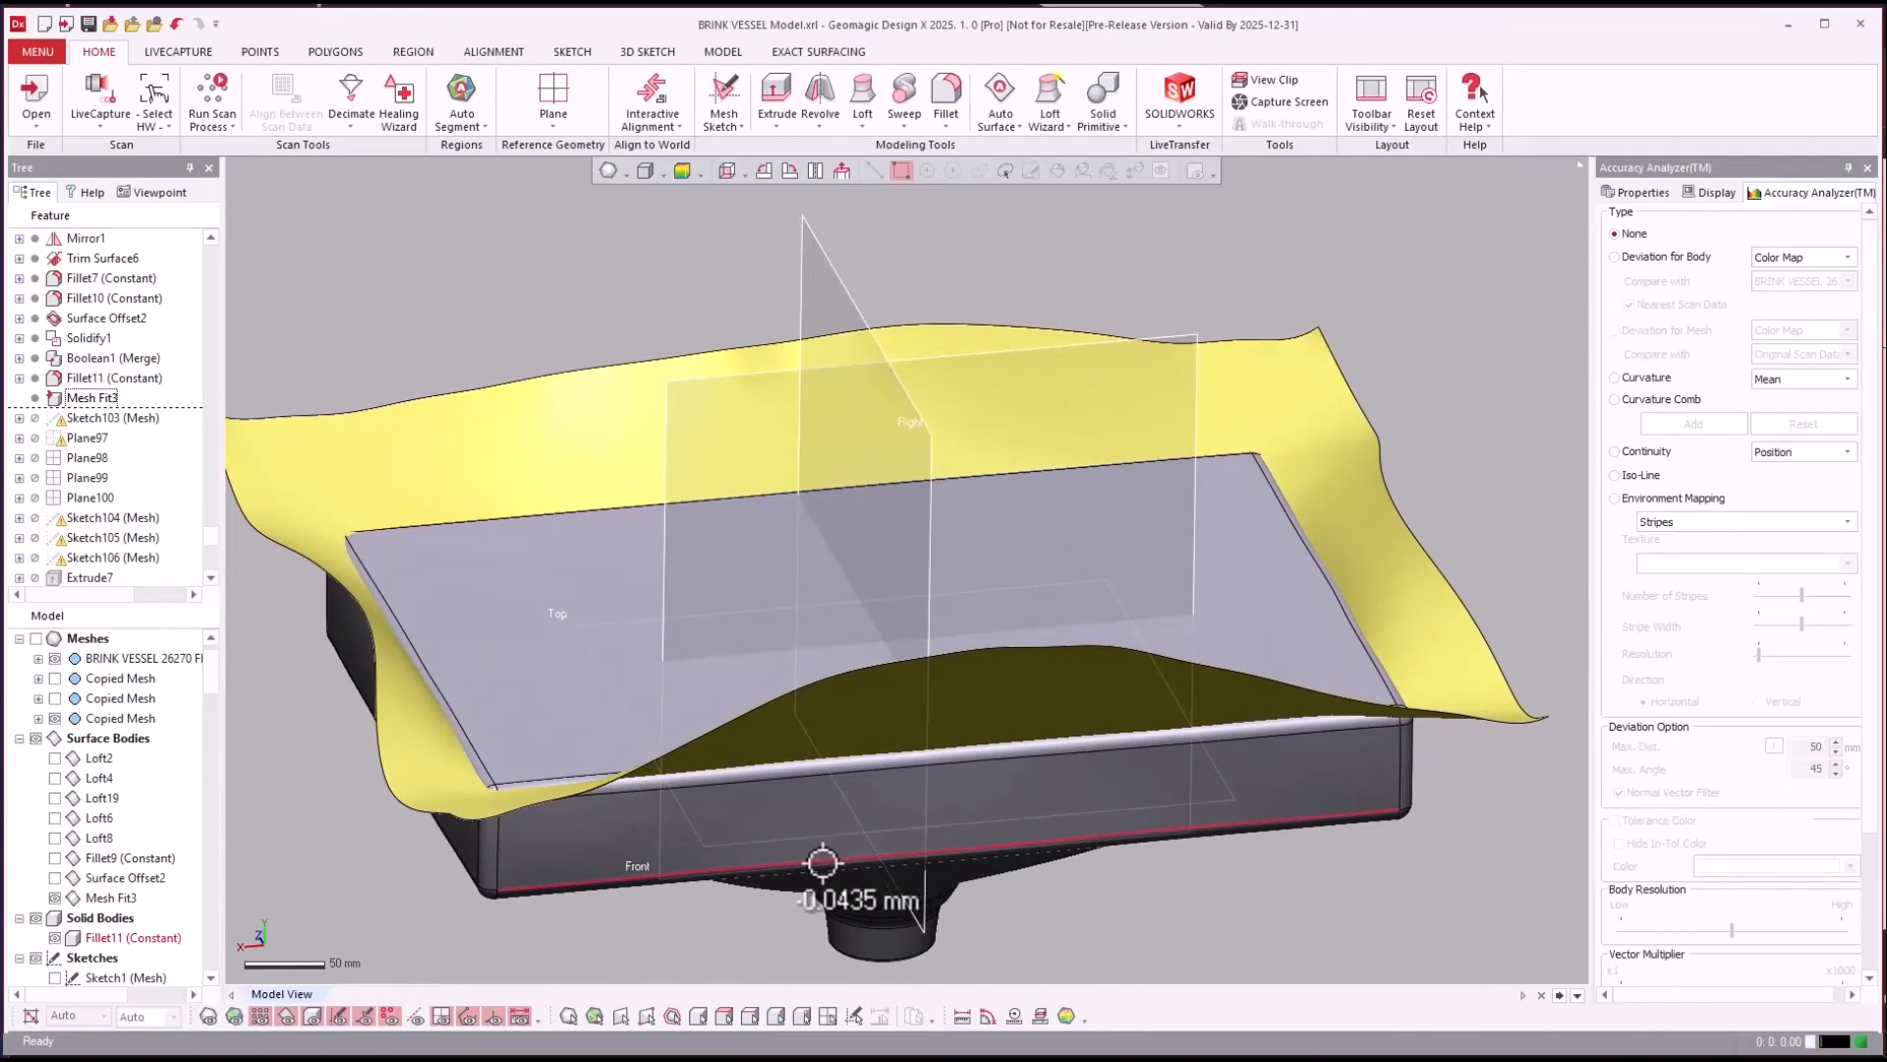
Toggle the mesh, surface and solid bodies to compare the Mesh Fit3 surface with the scanned basin interior.
key(ctrl+1)
key(ctrl+5)
key(ctrl+4)
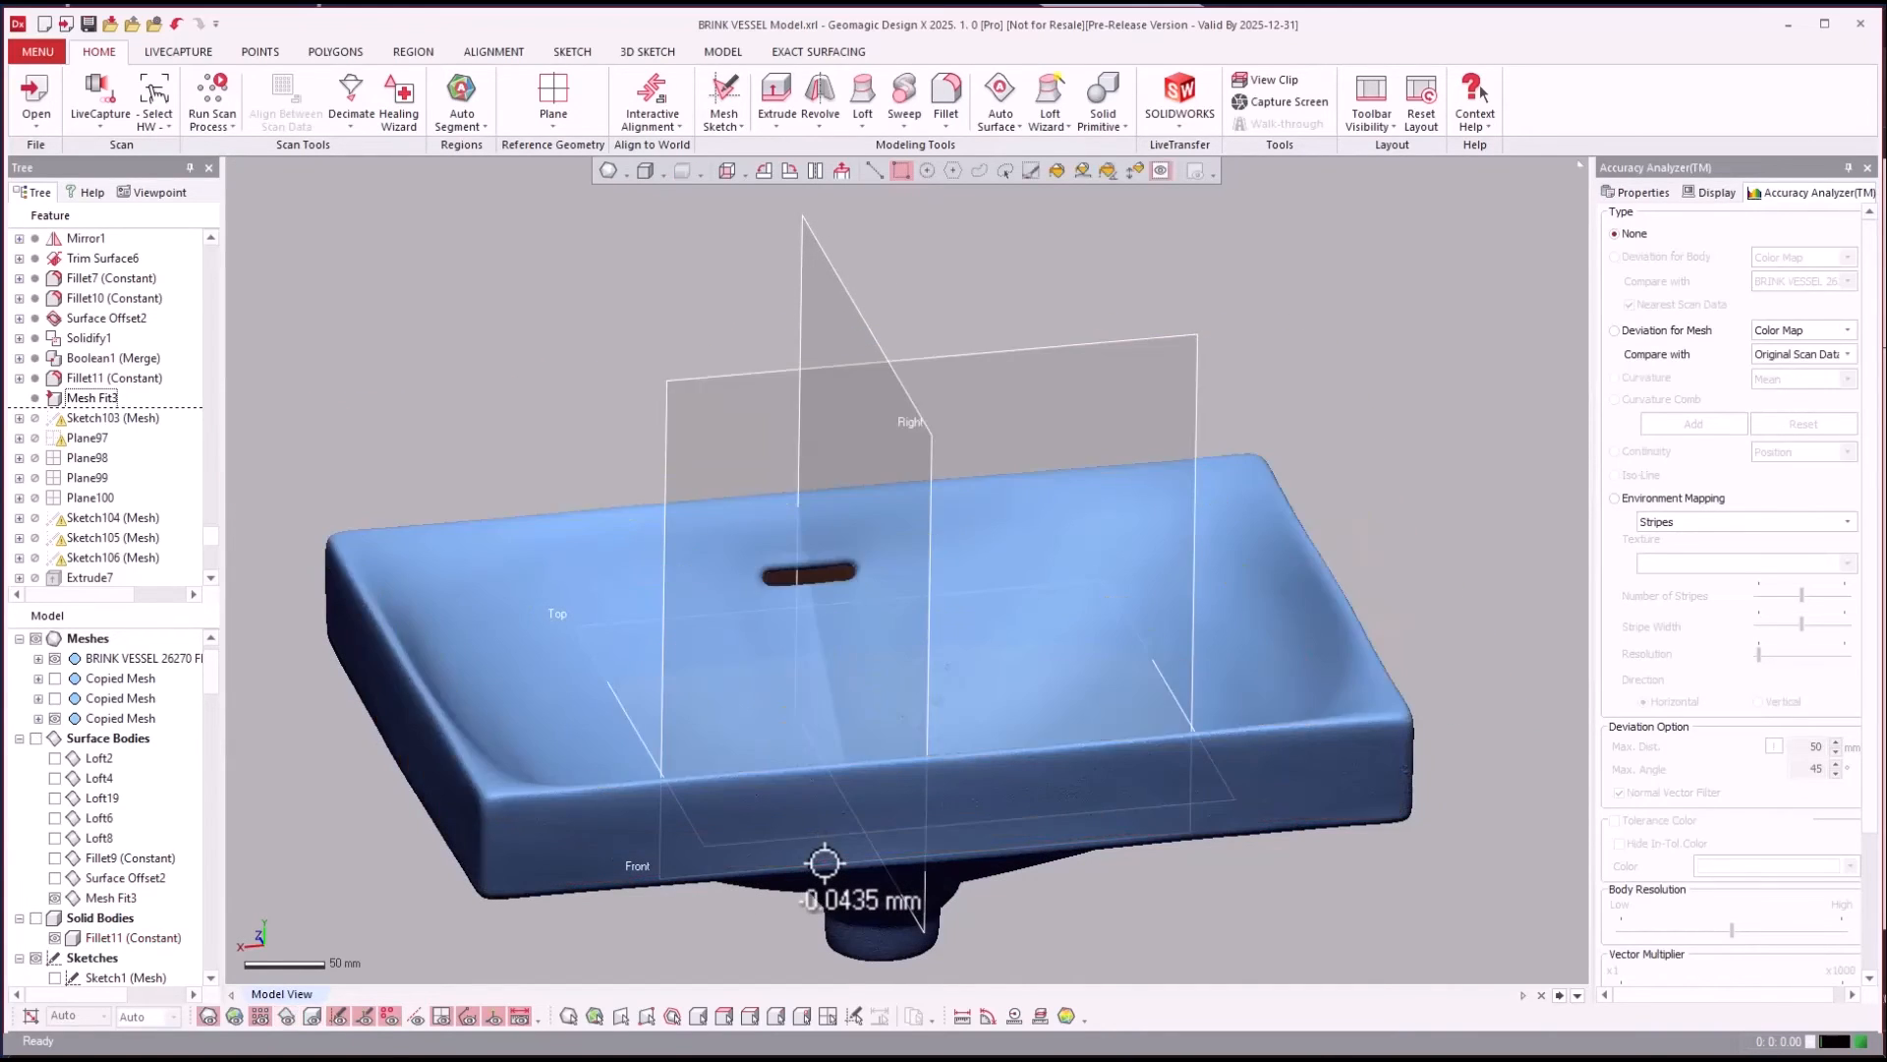
key(ctrl+5)
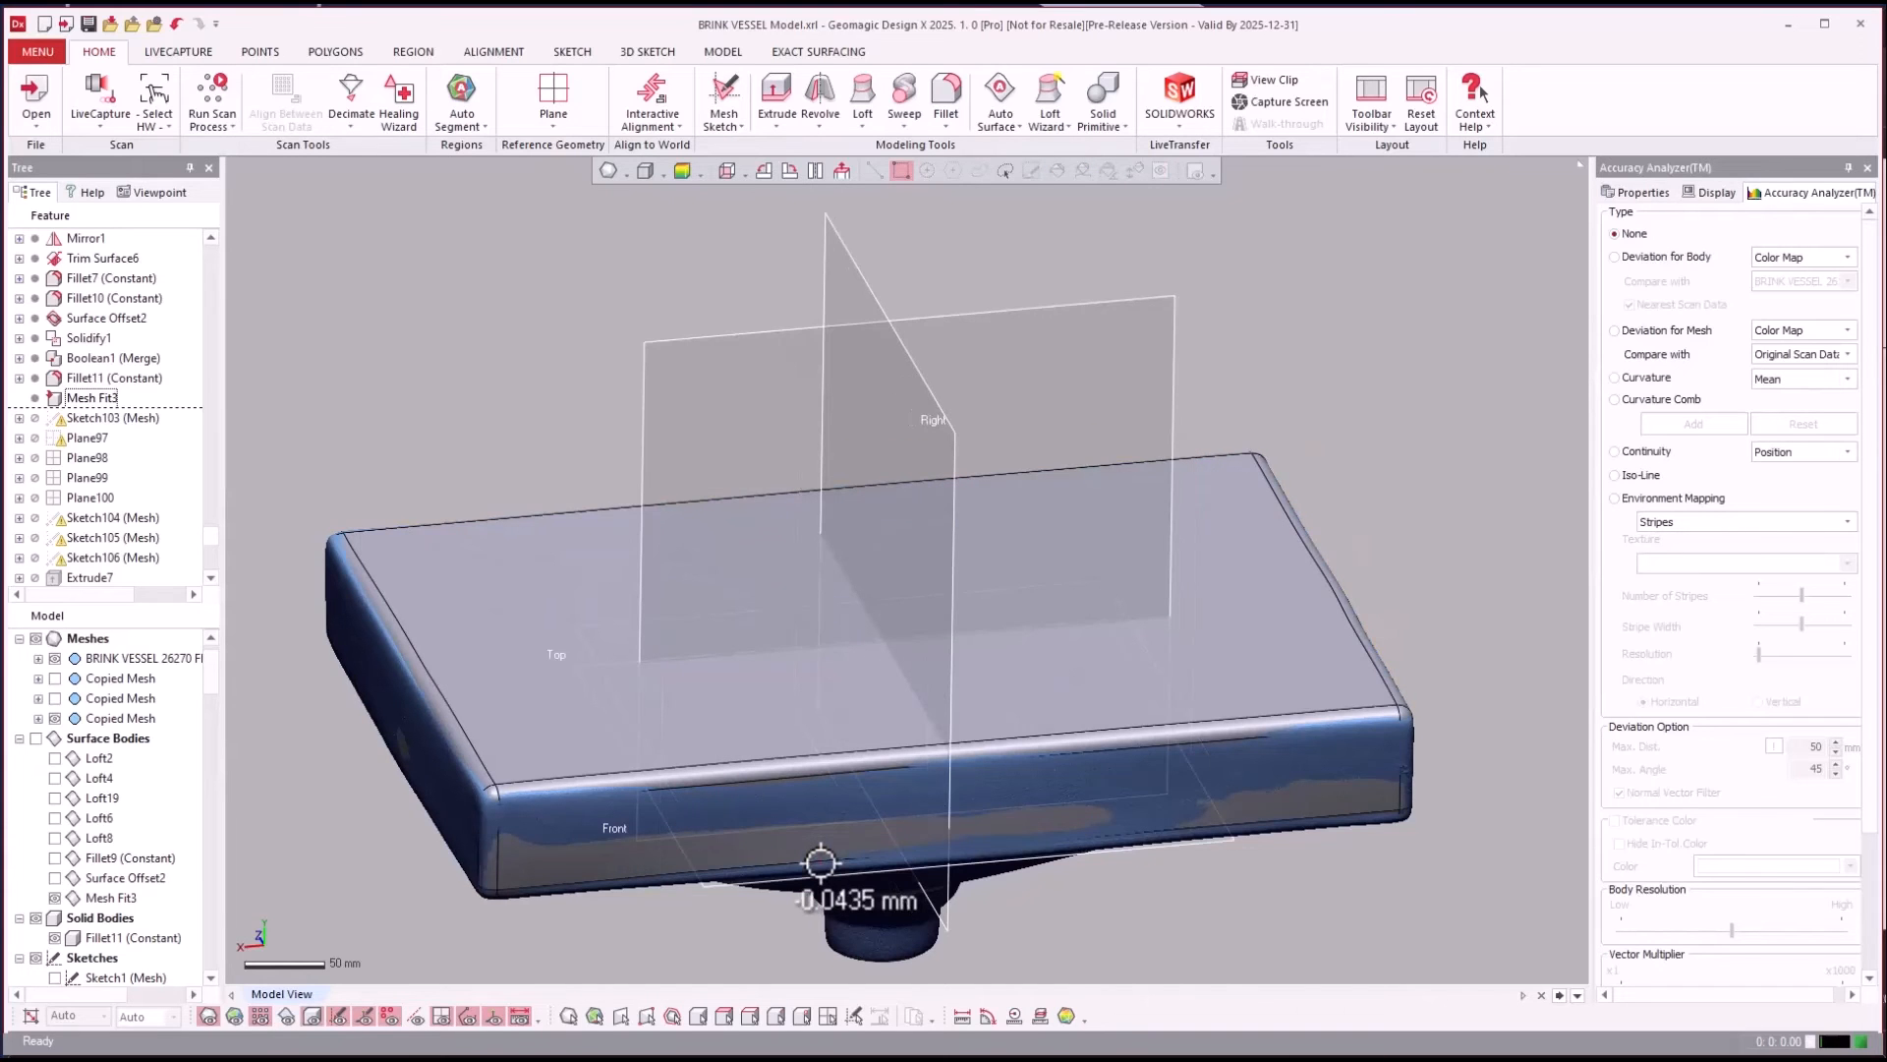
key(ctrl+4)
key(ctrl+5)
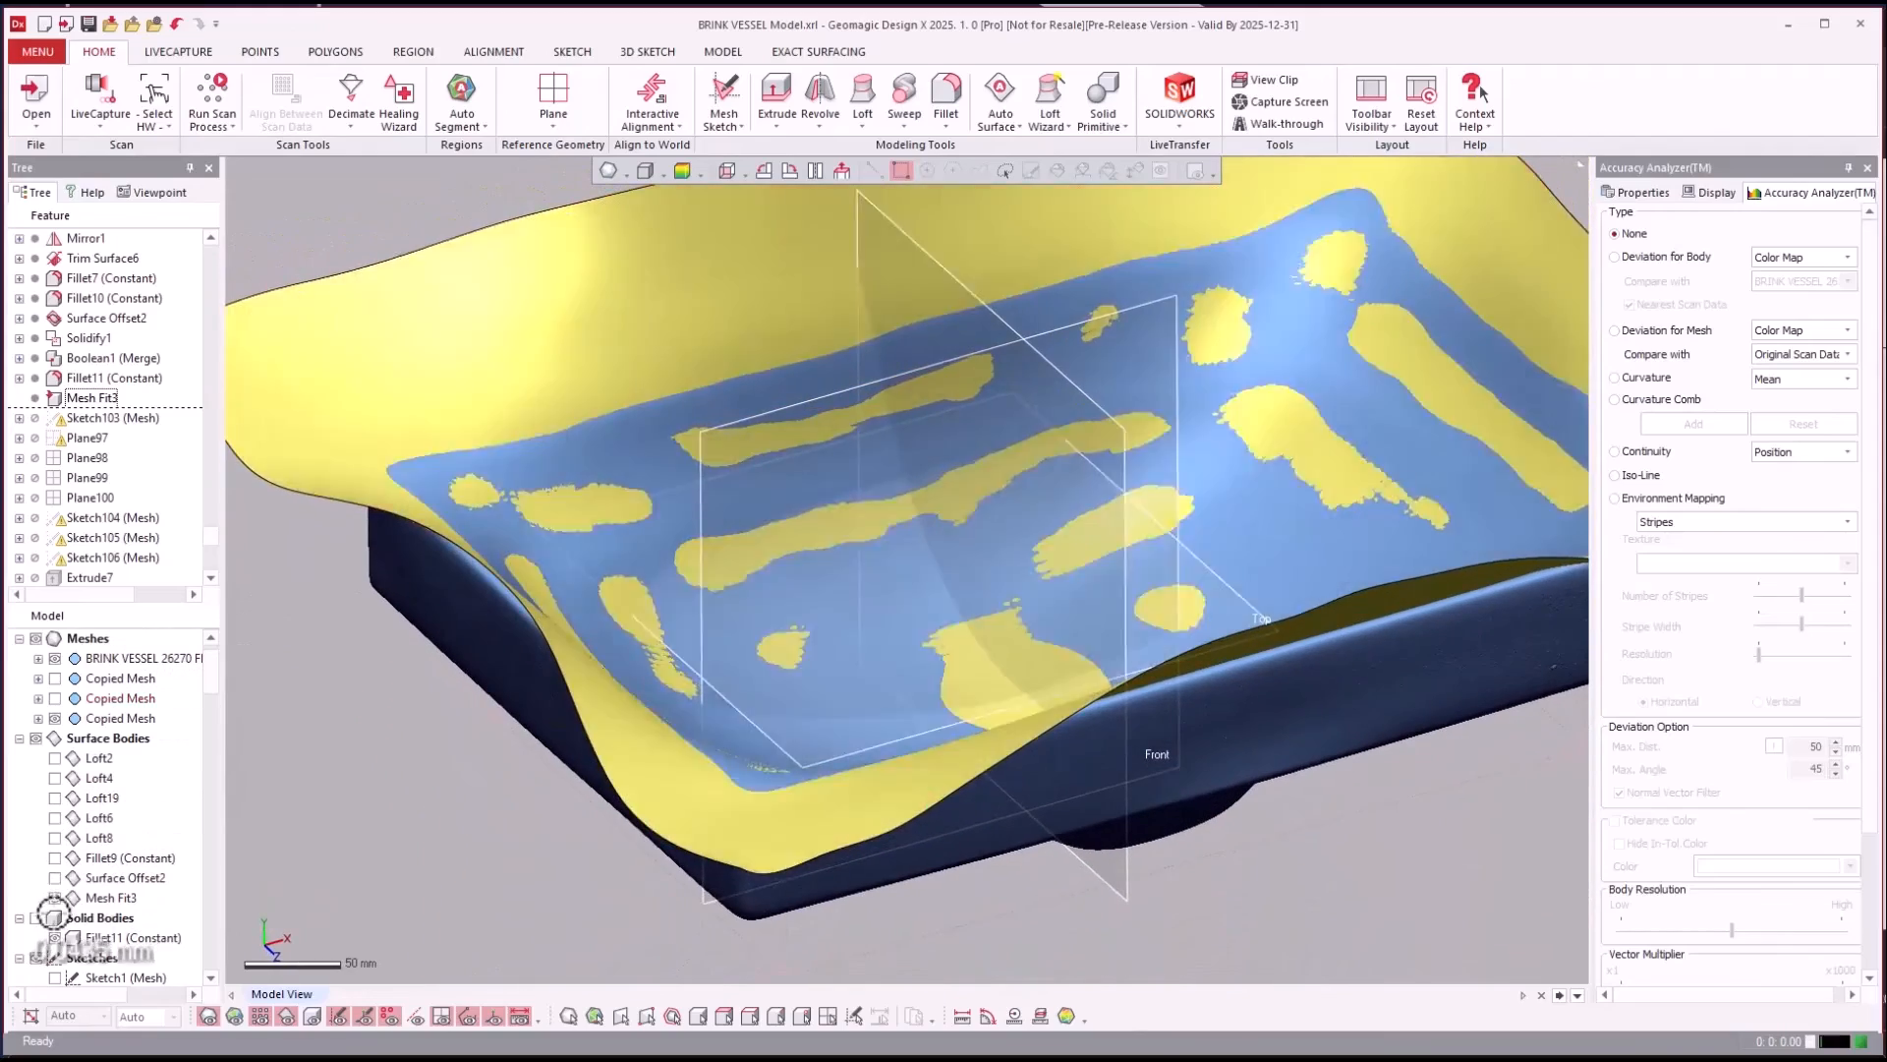
Hide the Mesh Fit3 surface and examine the scanned basin's rim and outer side up close.
click(55, 898)
right_drag(372, 488, 598, 285)
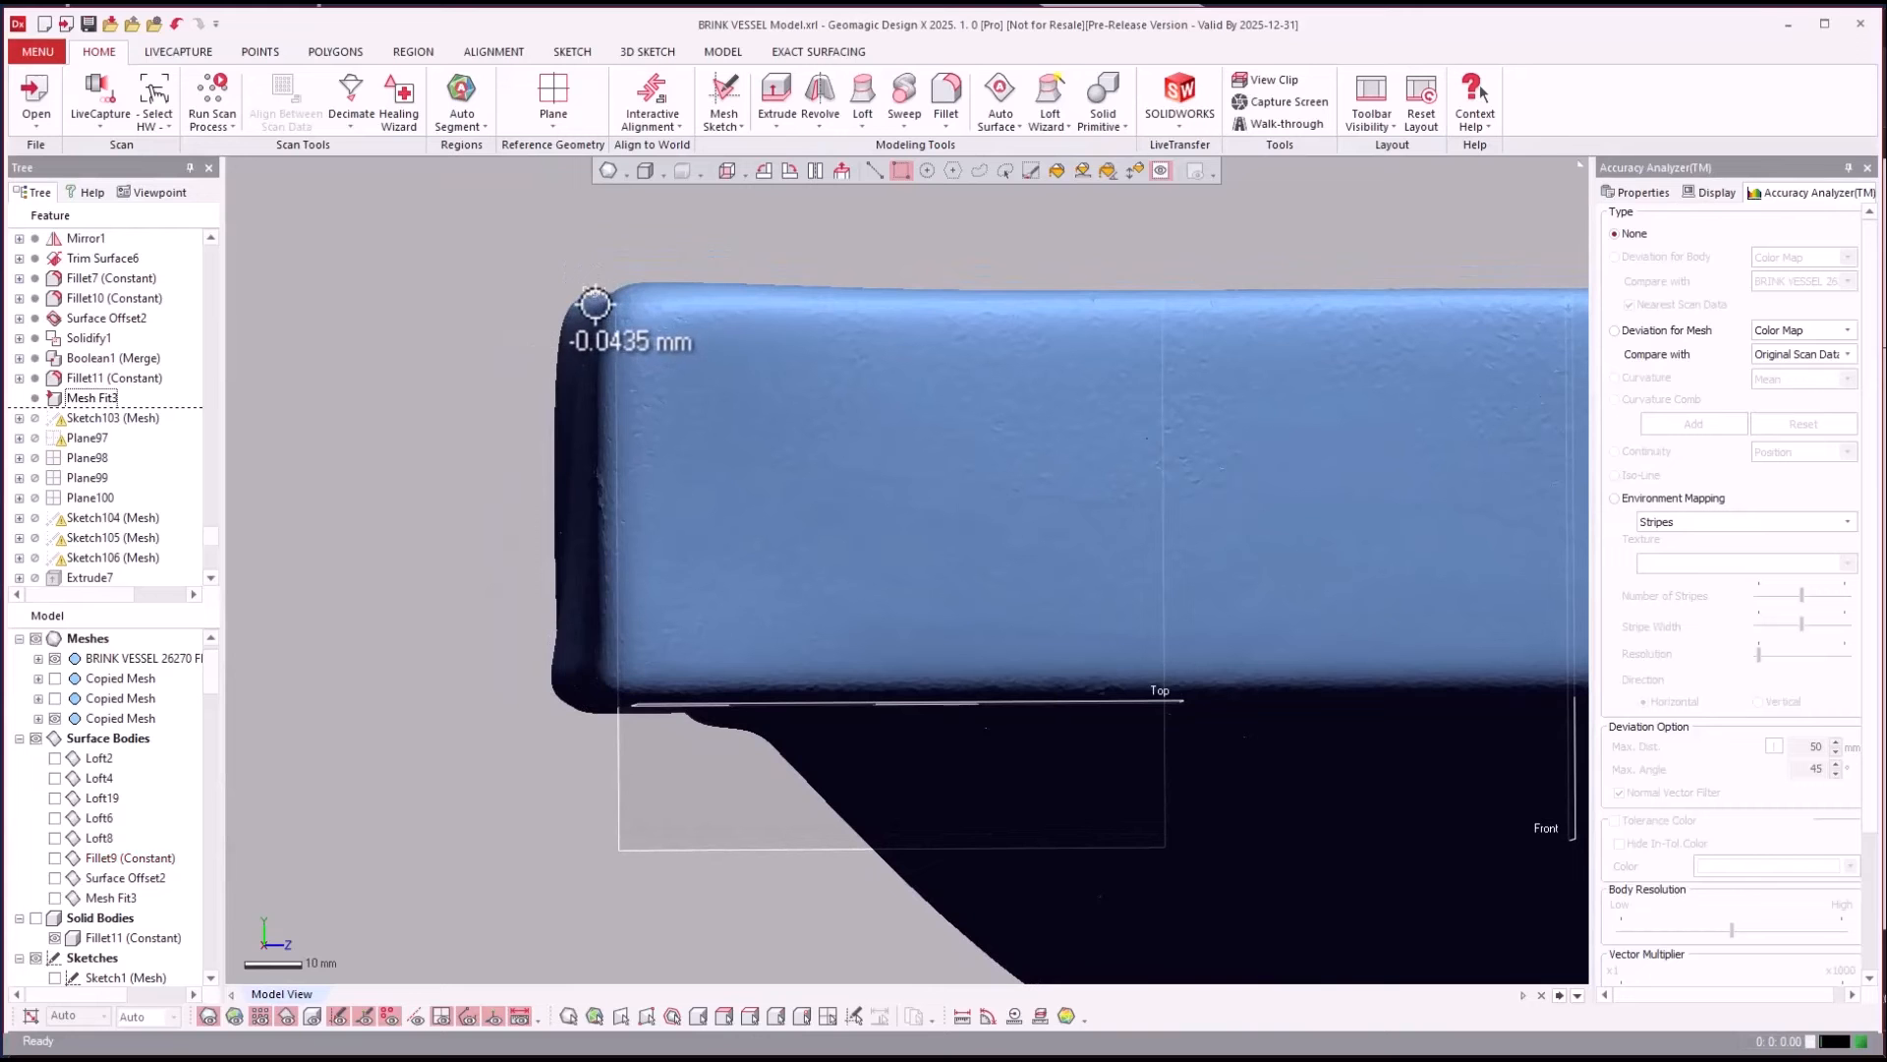
right_drag(687, 467, 767, 526)
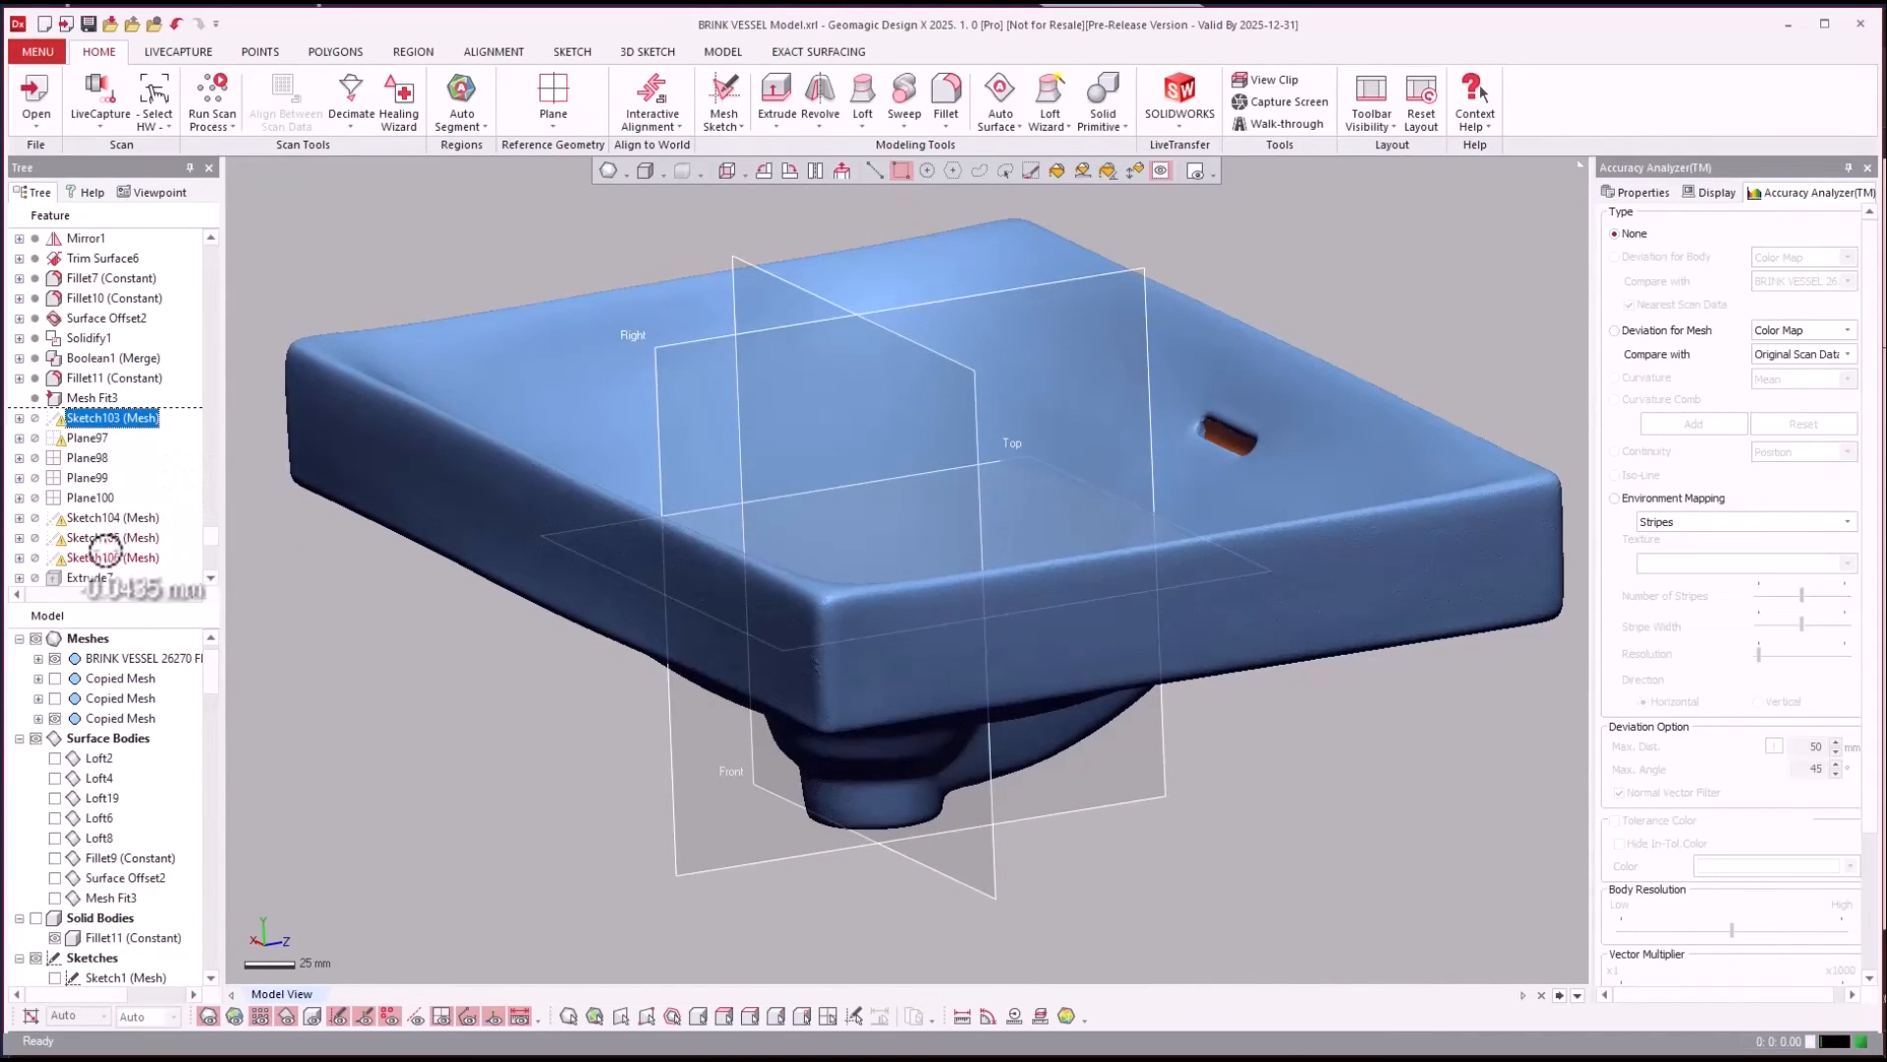
Roll the feature history to its end and show Sketch106, Sketch107 and Sketch108 together with the finished solid.
right_click(103, 557)
click(147, 593)
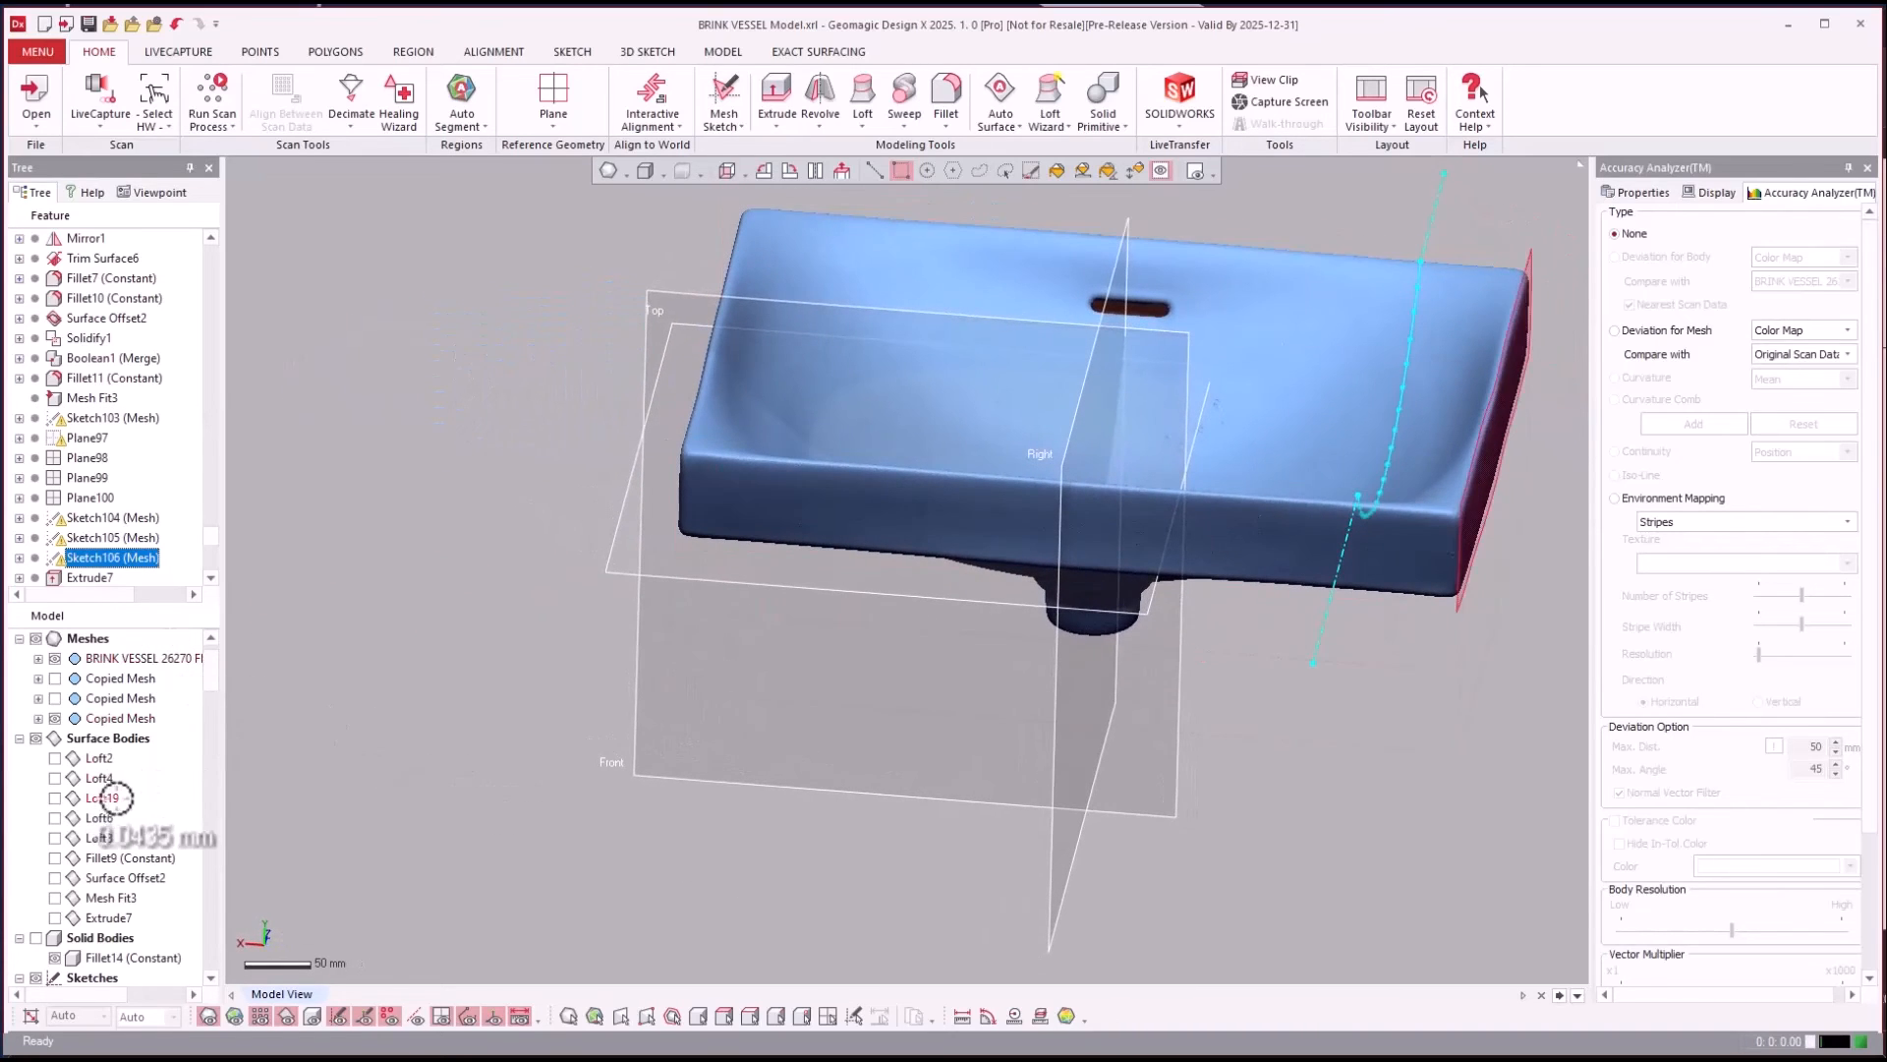
drag(210, 668, 217, 962)
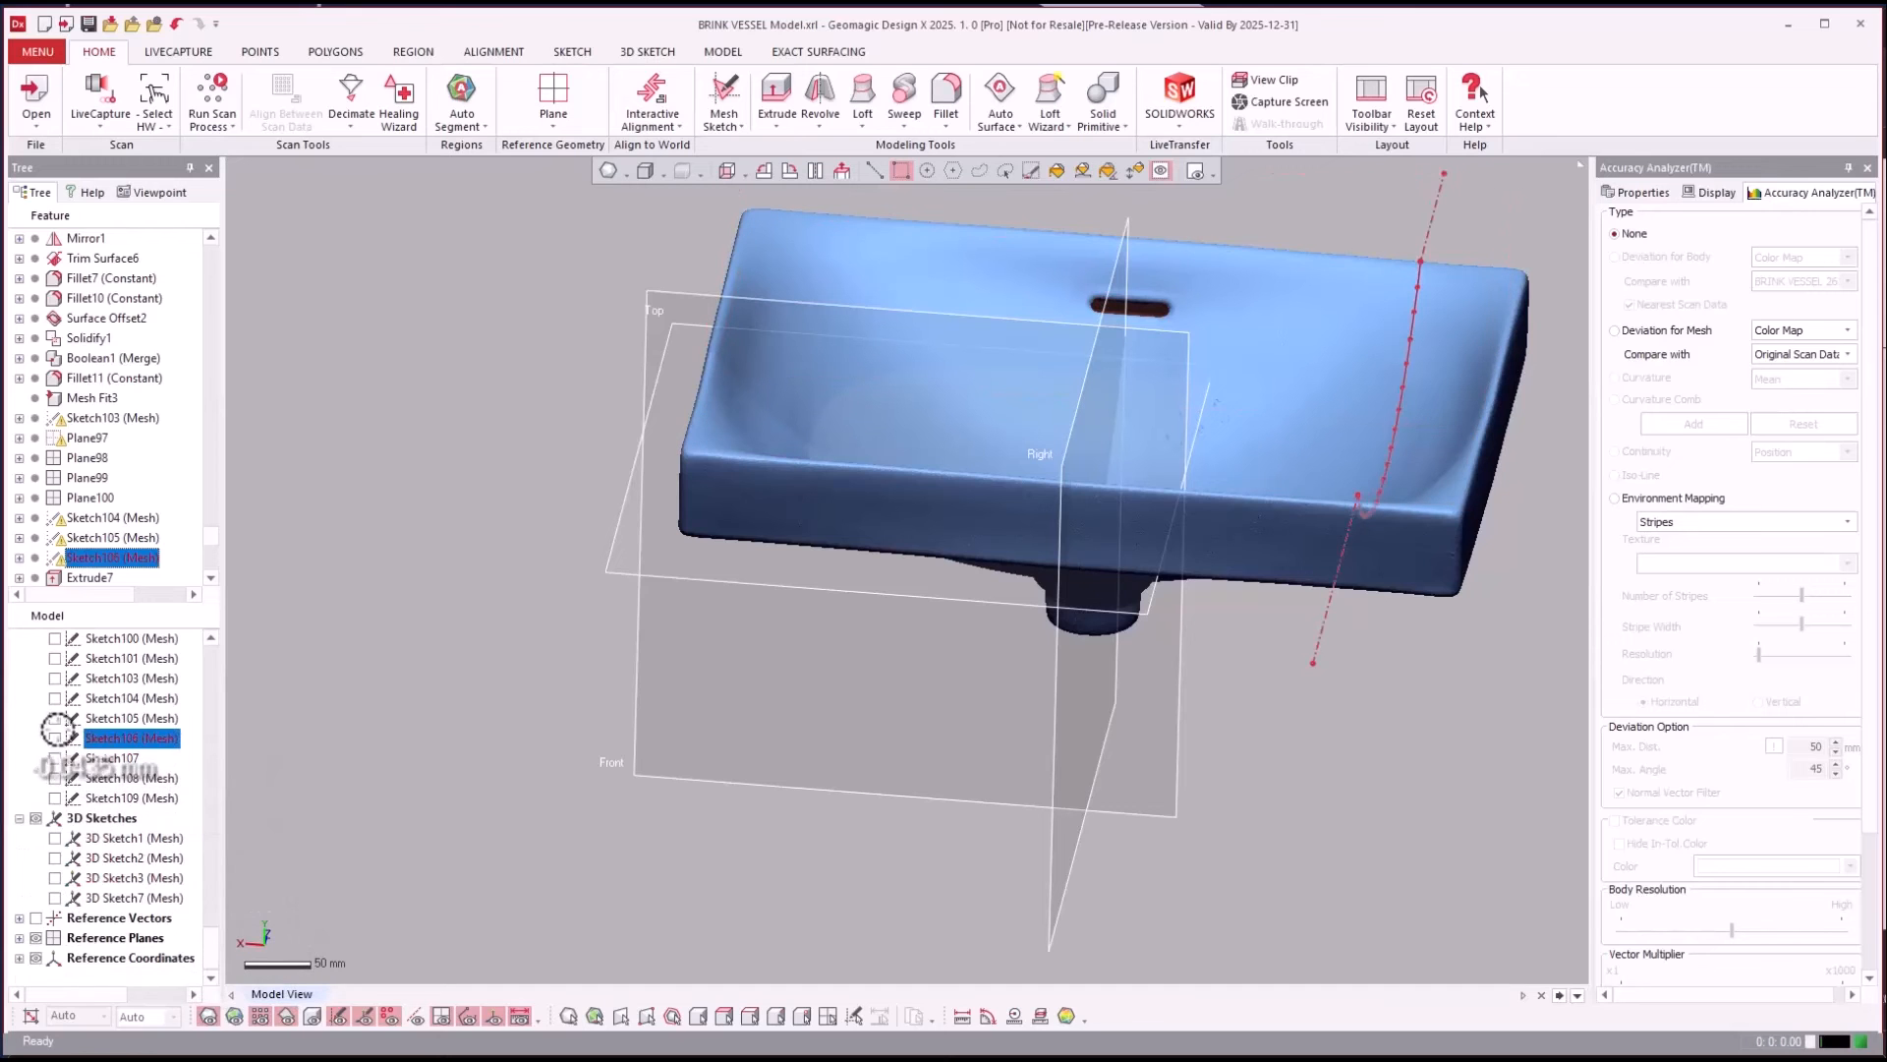
click(55, 758)
click(55, 778)
right_drag(236, 810, 783, 798)
scroll(783, 798, up, 5)
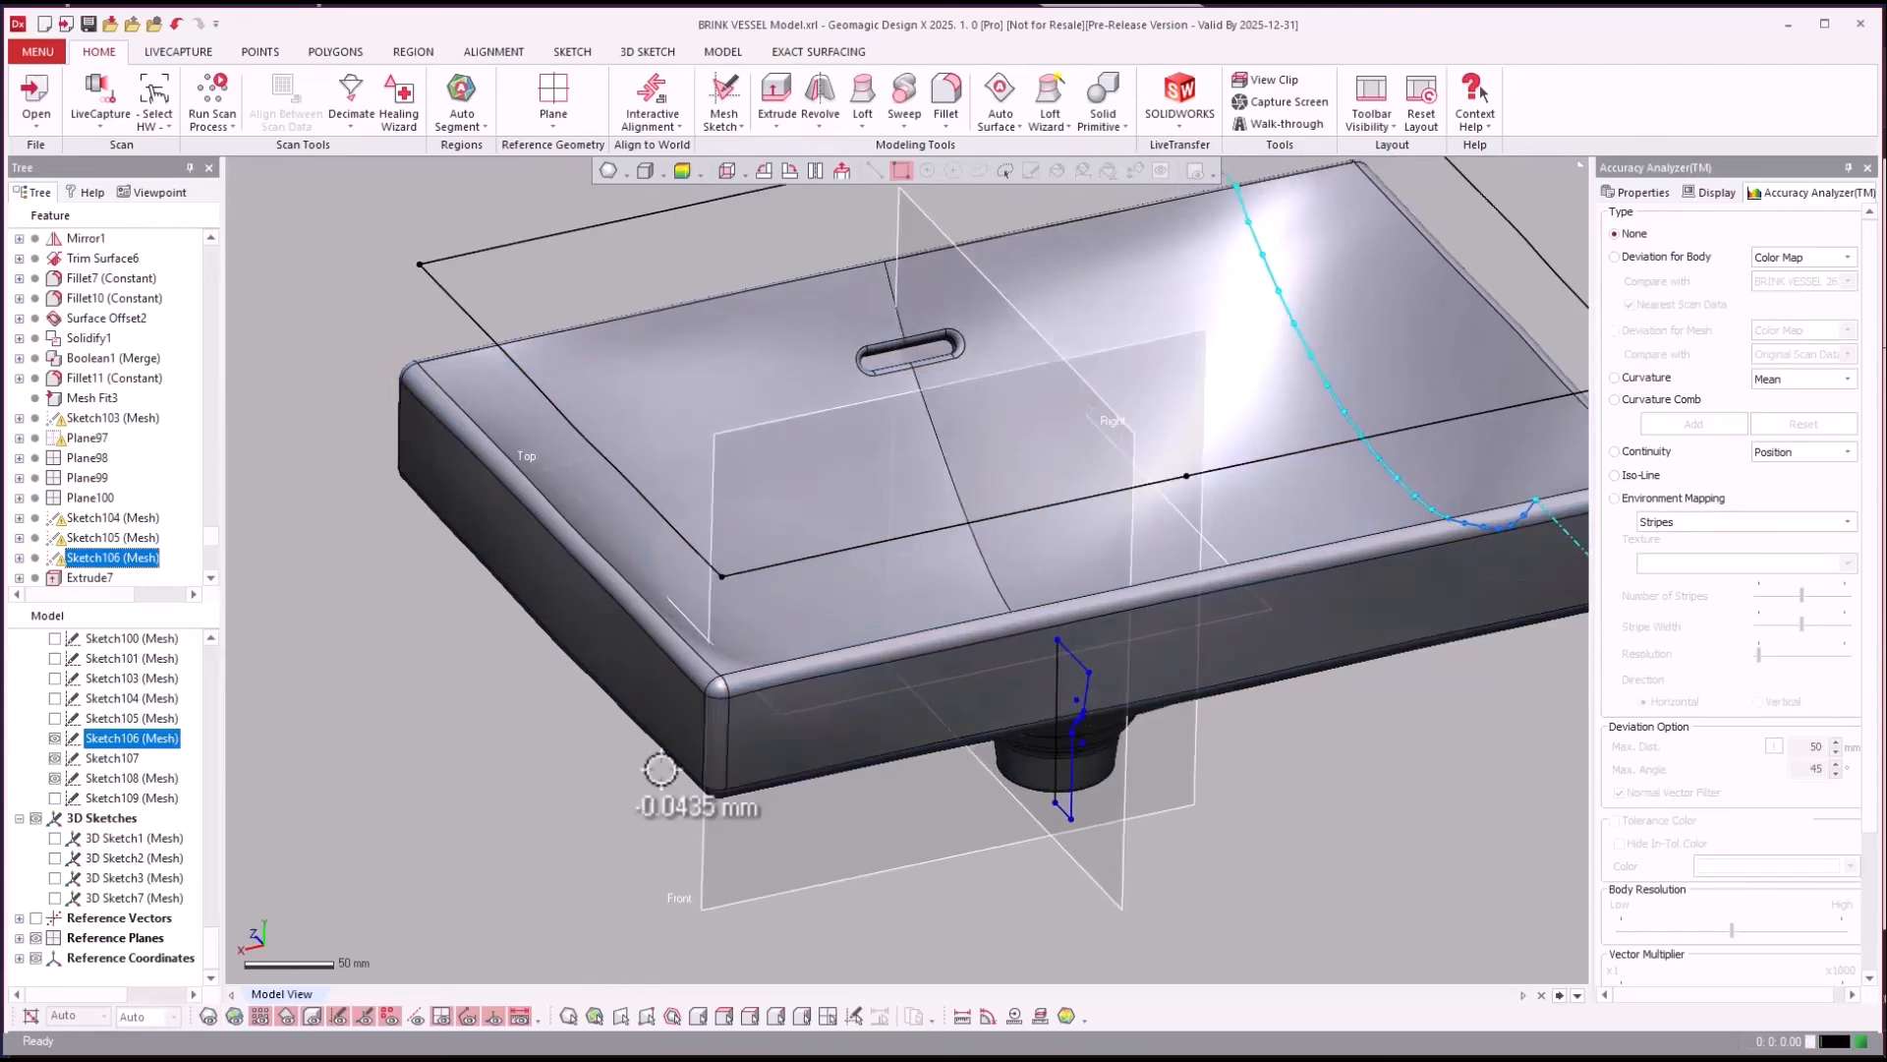
Examine the finished basin's corner edge and interior surface against the displayed profile sketches.
right_drag(651, 777, 698, 437)
scroll(628, 561, up, 3)
scroll(628, 561, up, 5)
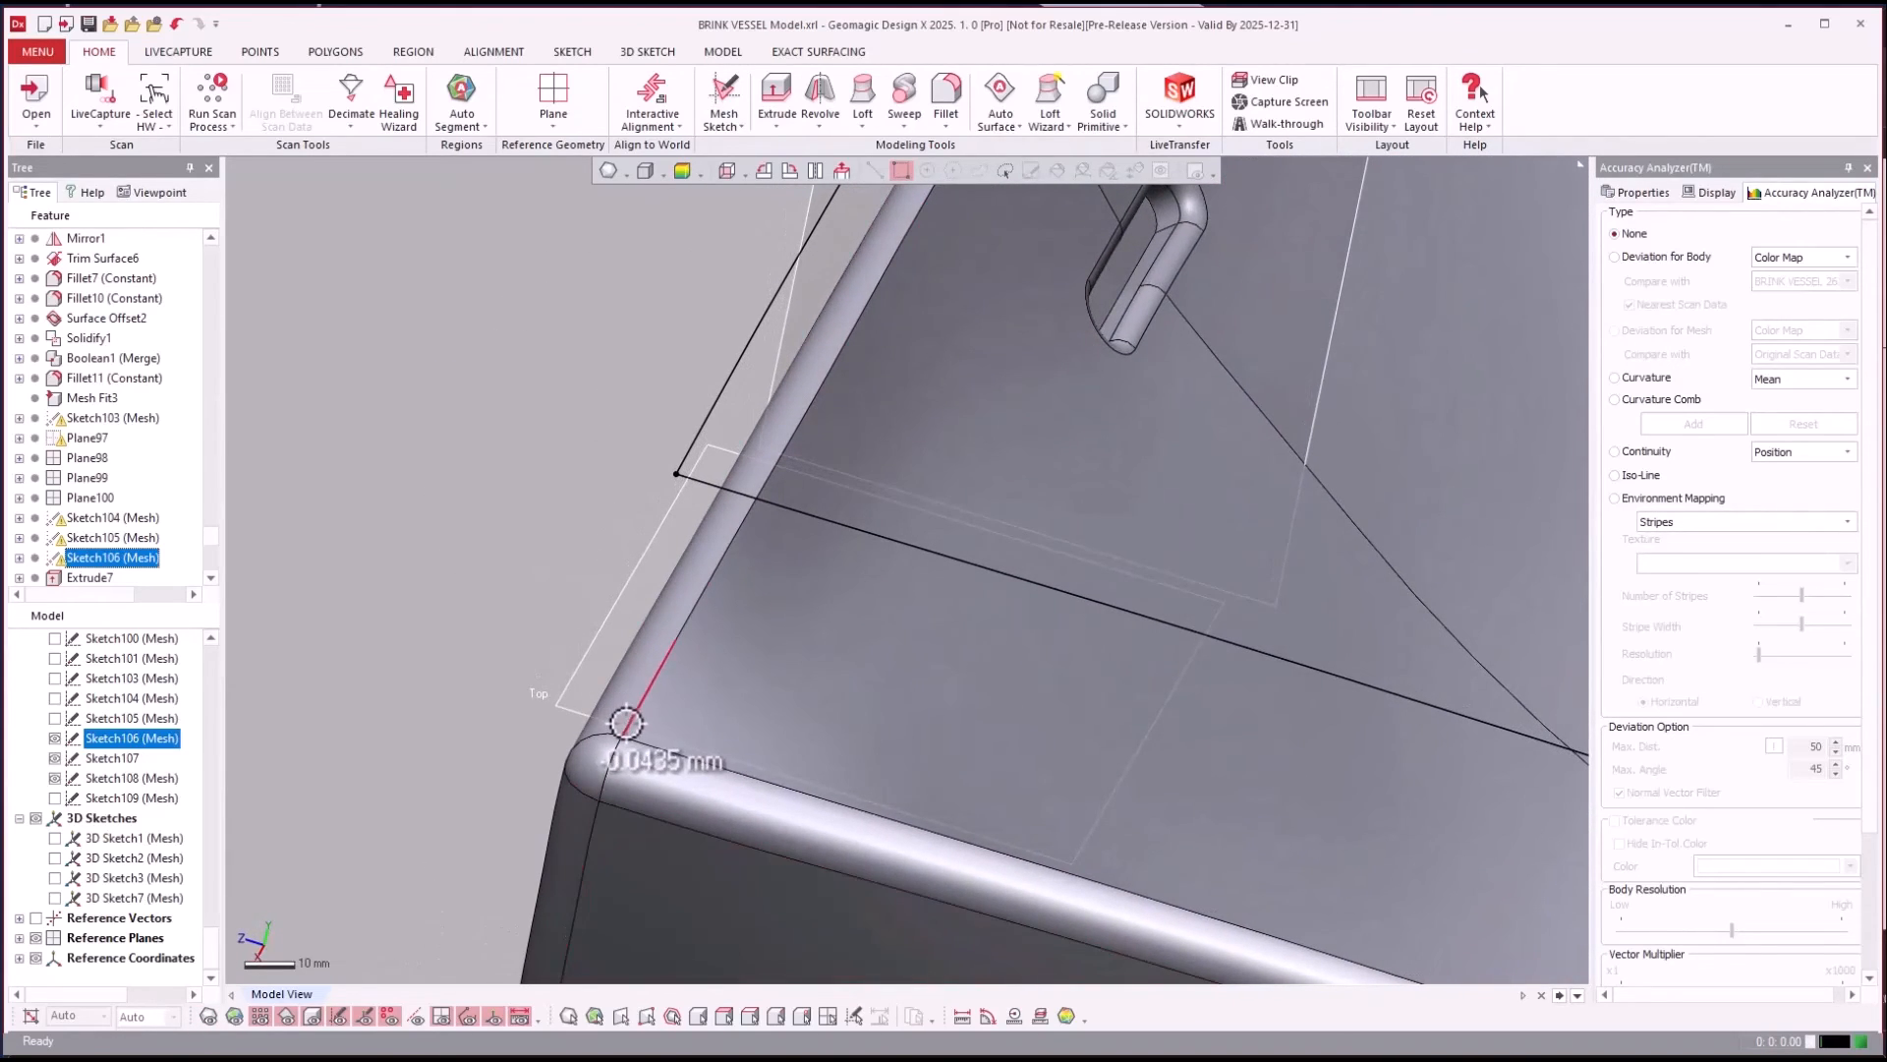
scroll(707, 472, down, 5)
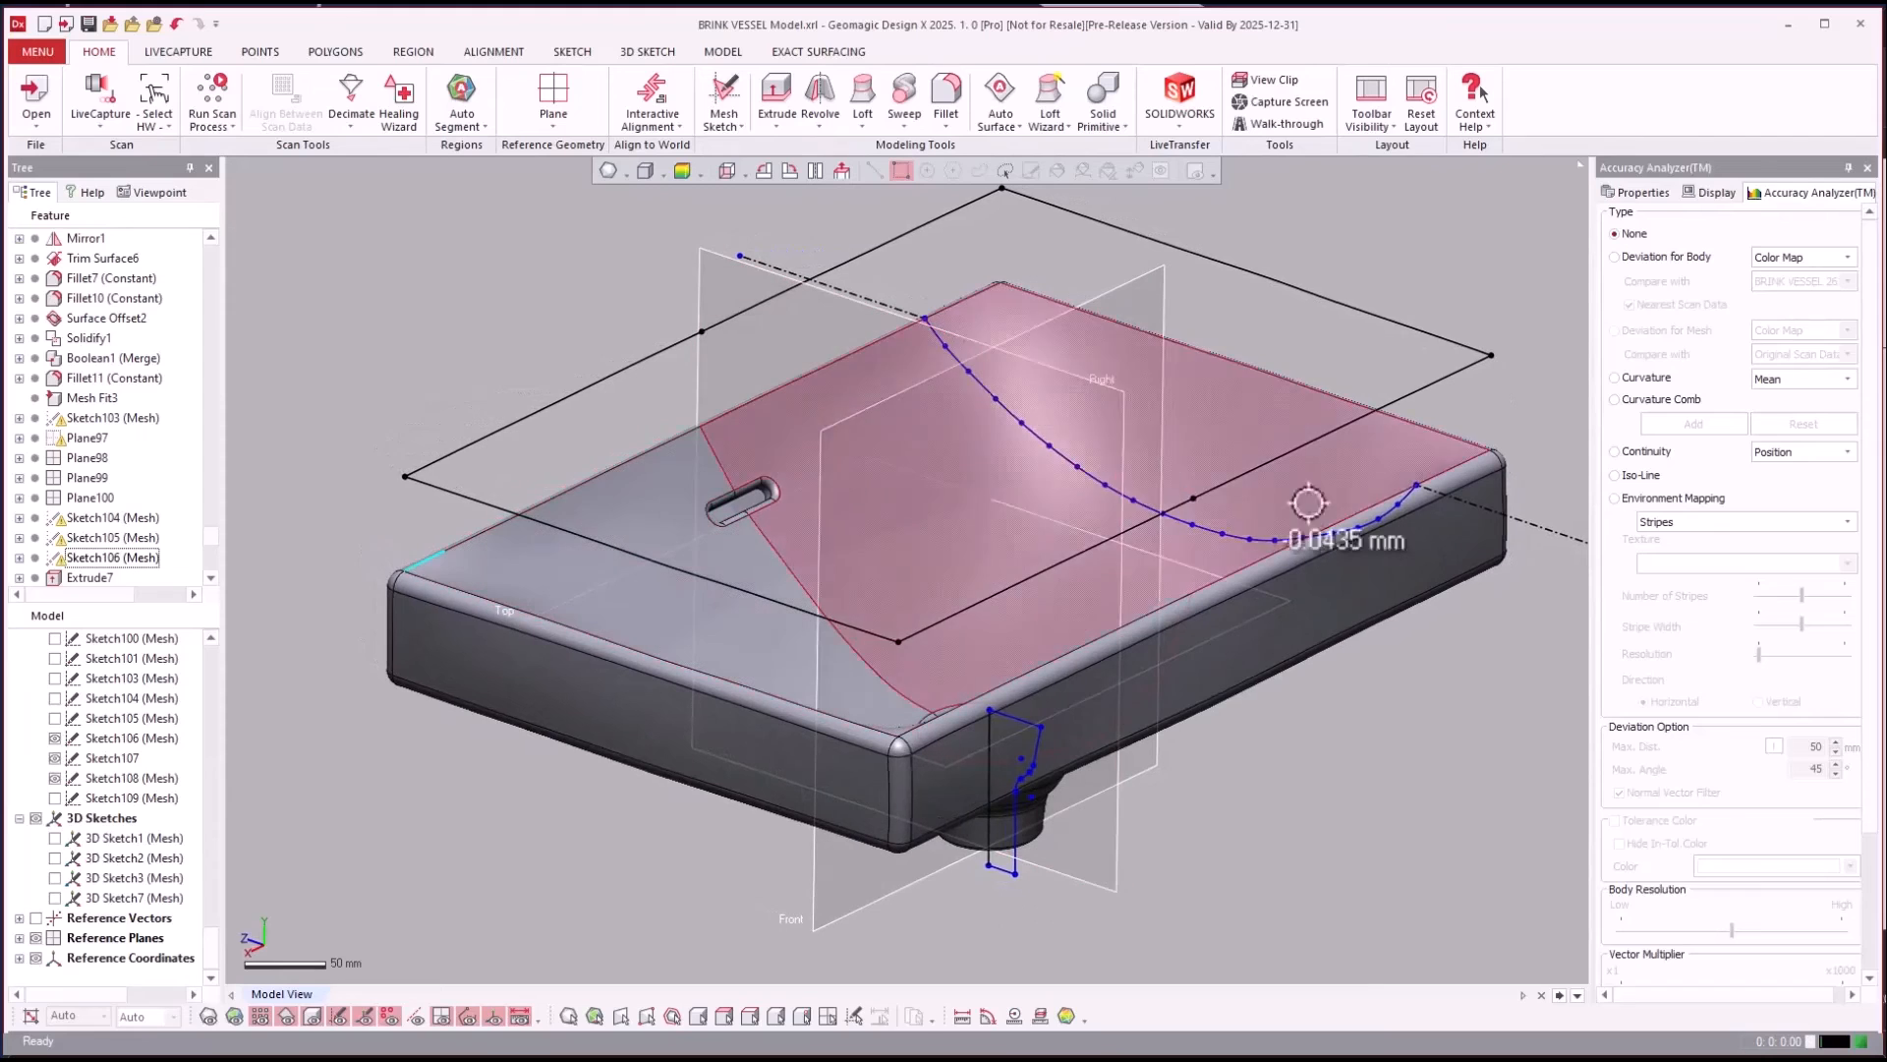
Review the Extrude7 definition built from Sketch103 and close it without changes.
scroll(136, 486, down, 2)
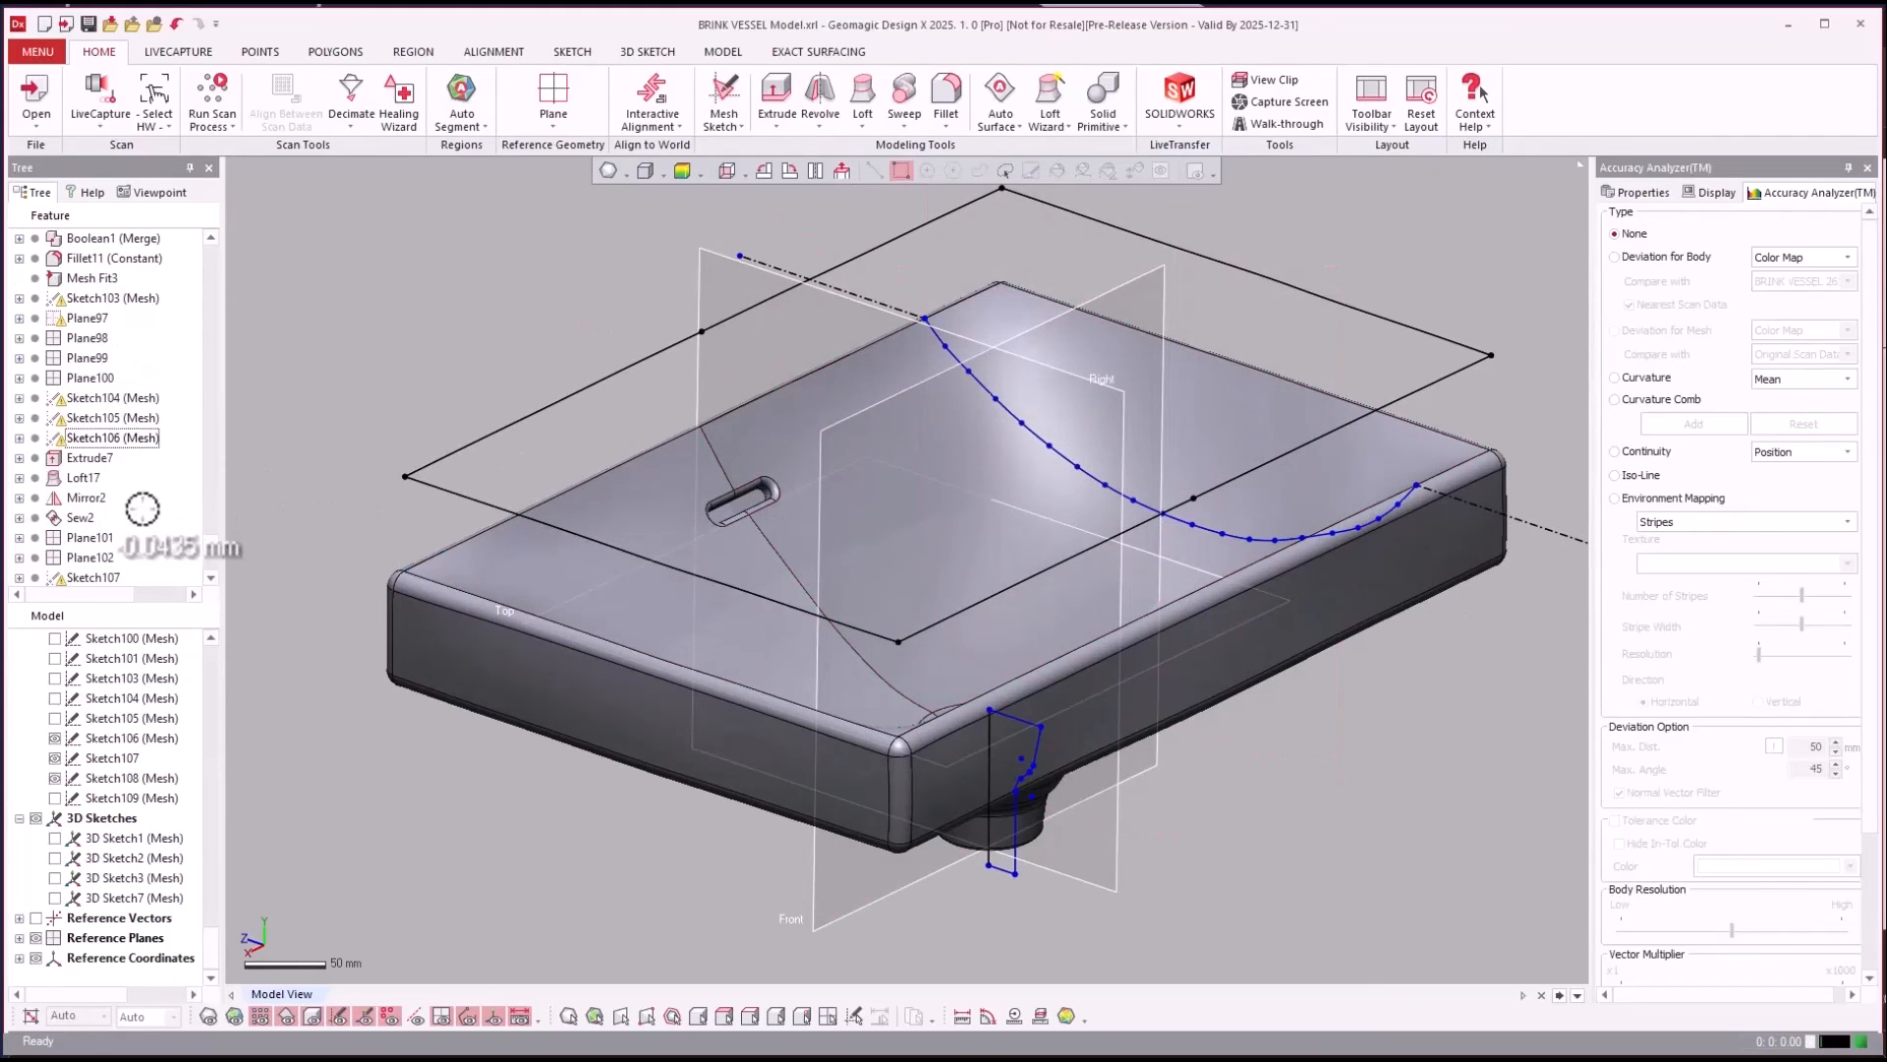
right_click(102, 458)
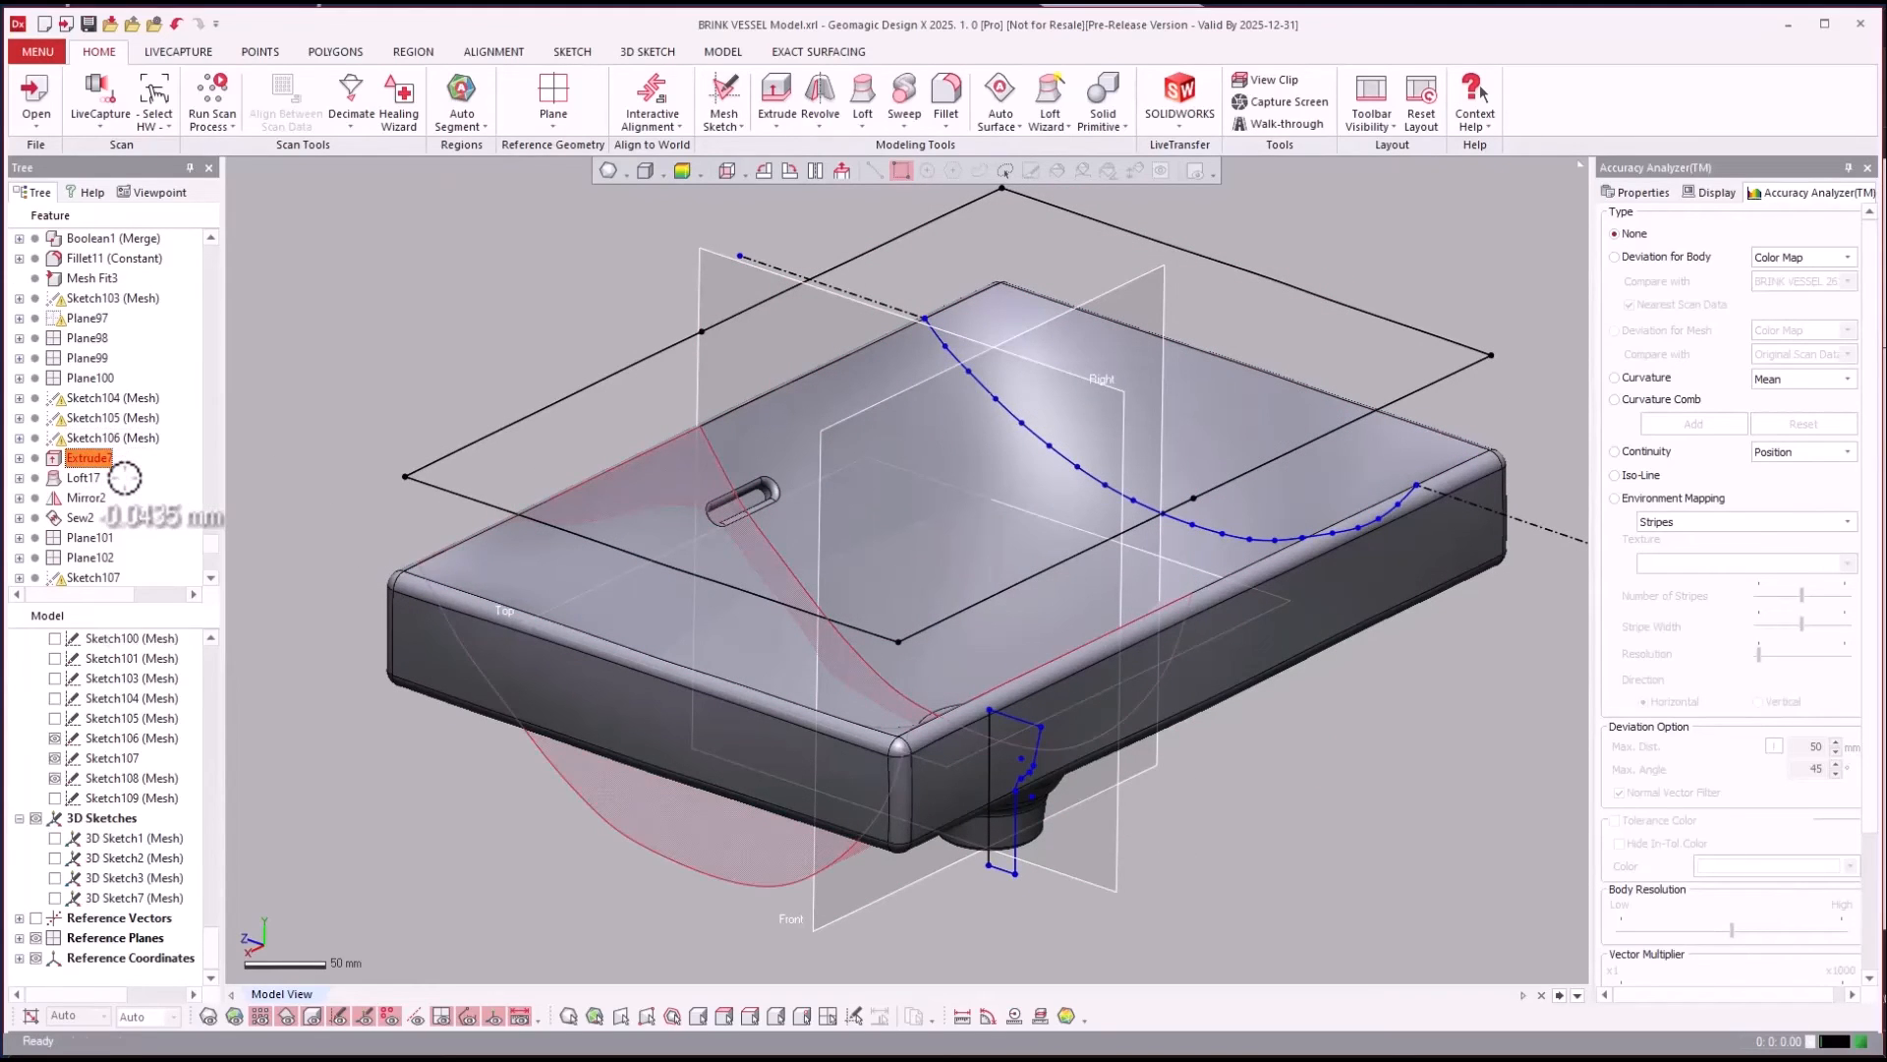
click(145, 469)
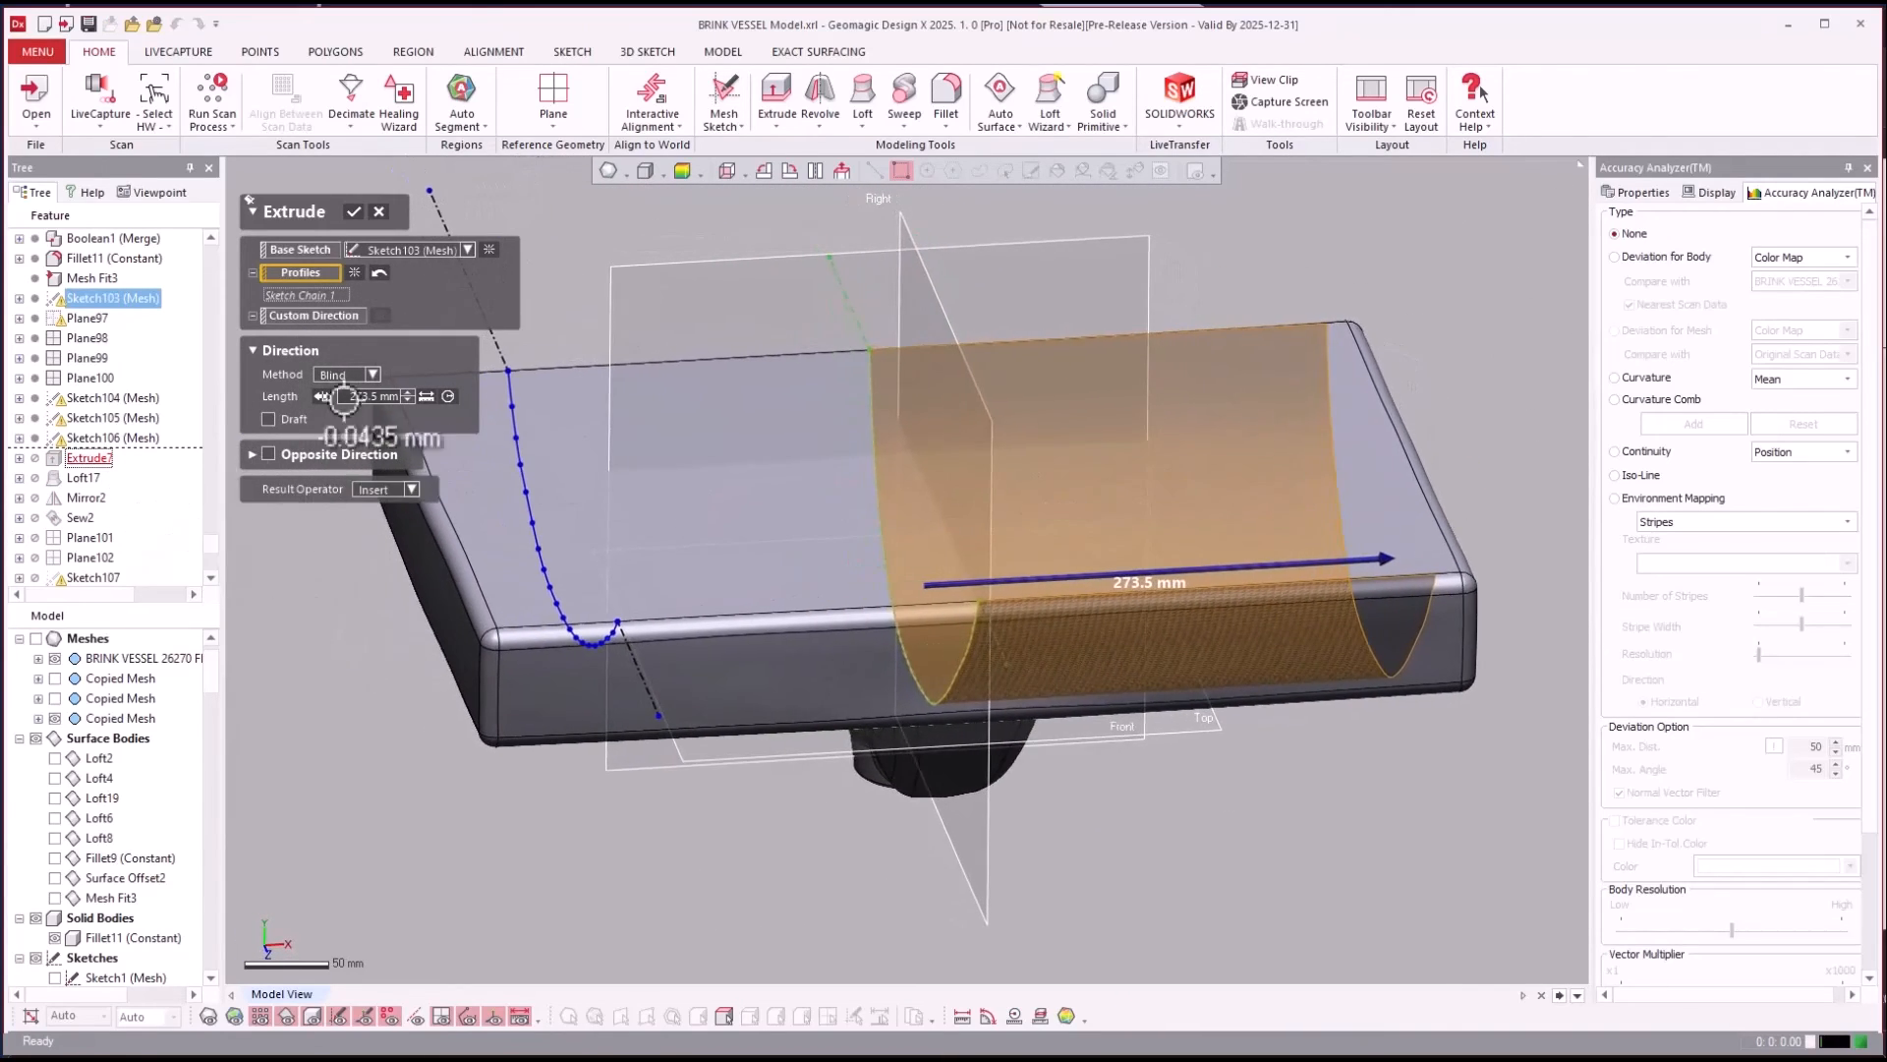
click(376, 210)
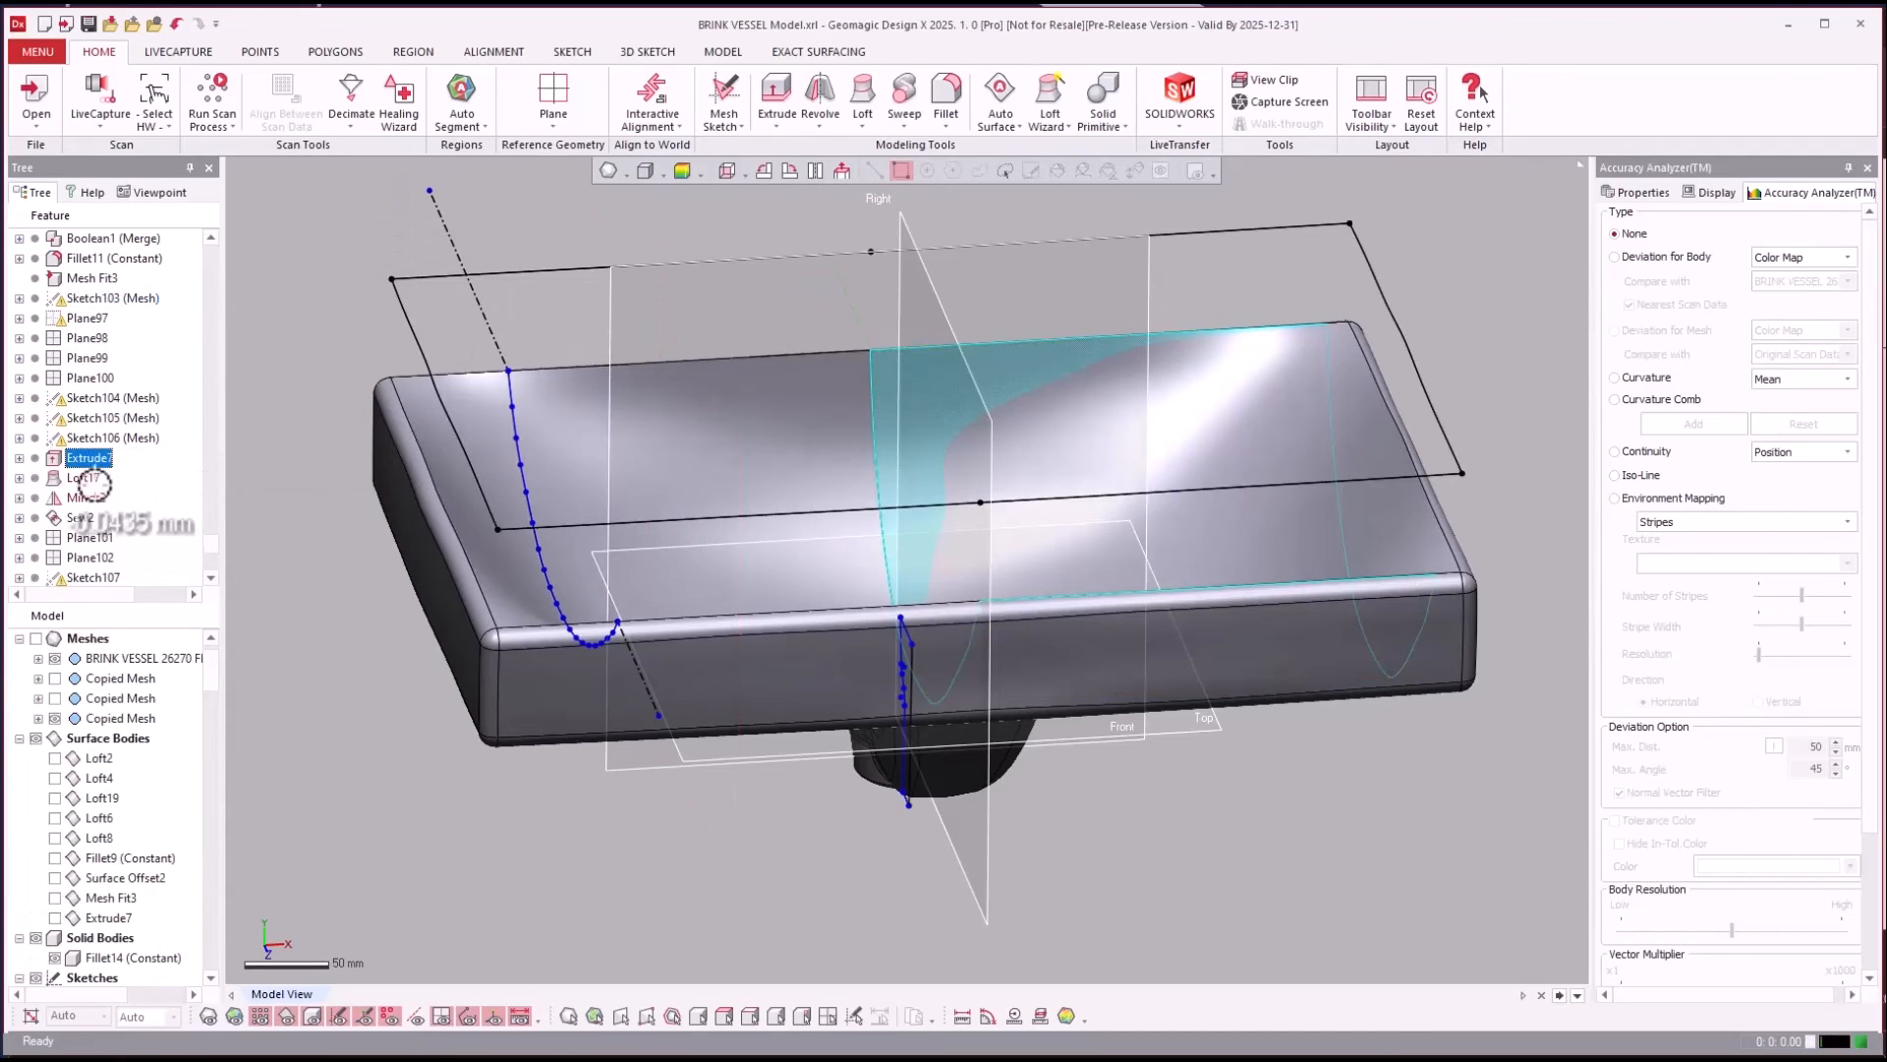
Review the Loft17 definition and its five profiles with the solid body hidden, and close it without changes.
right_click(86, 477)
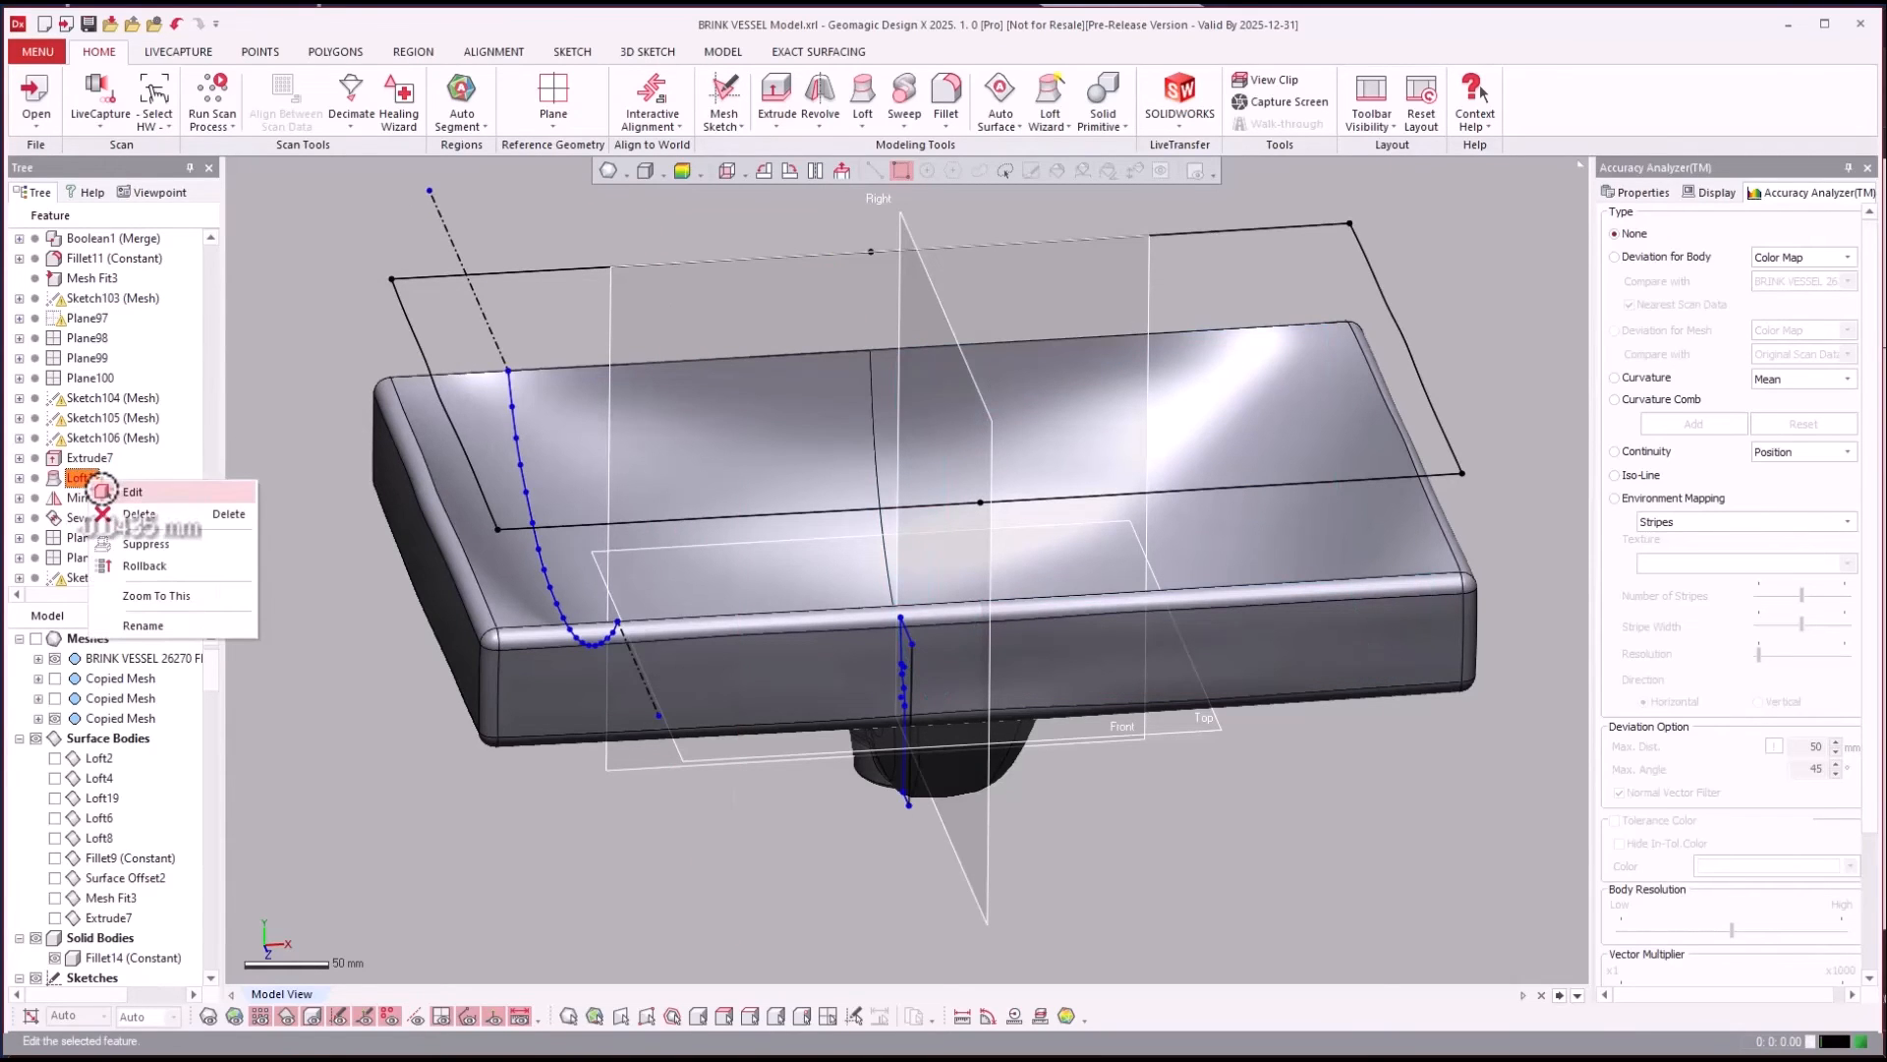
click(299, 616)
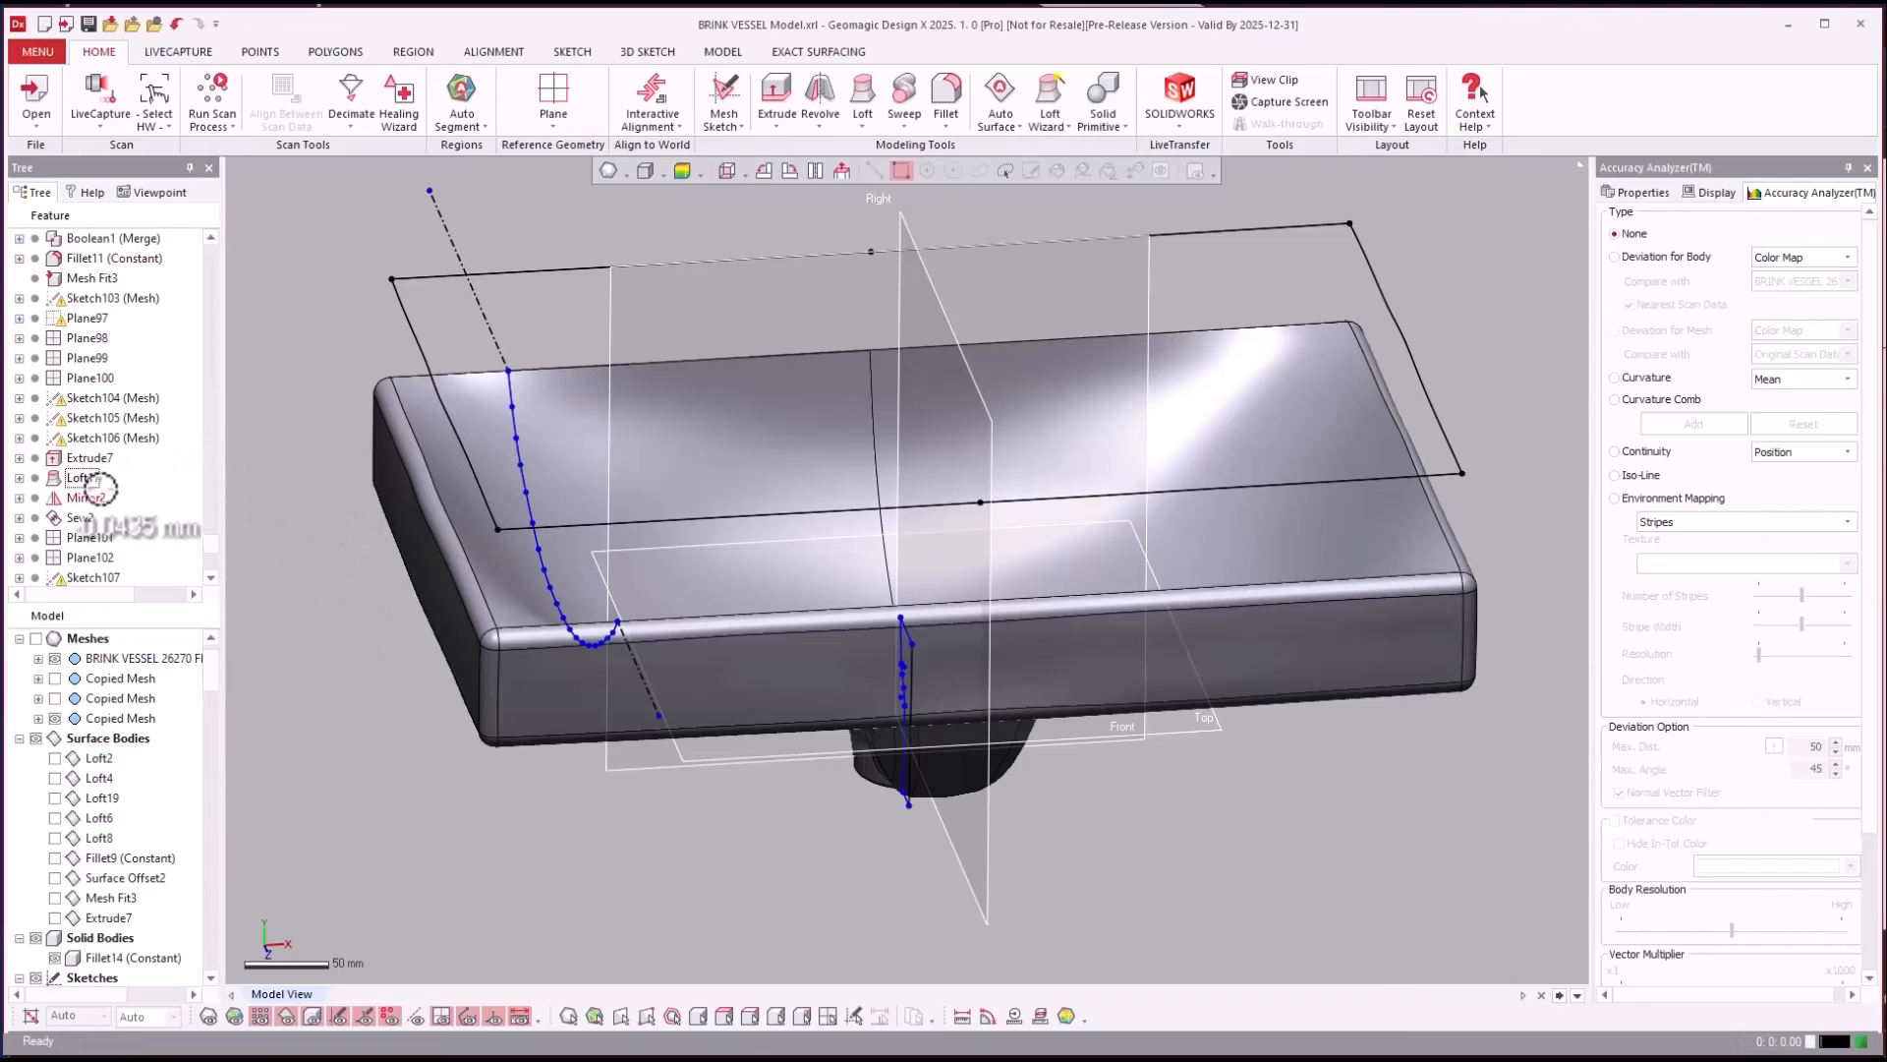
double_click(79, 478)
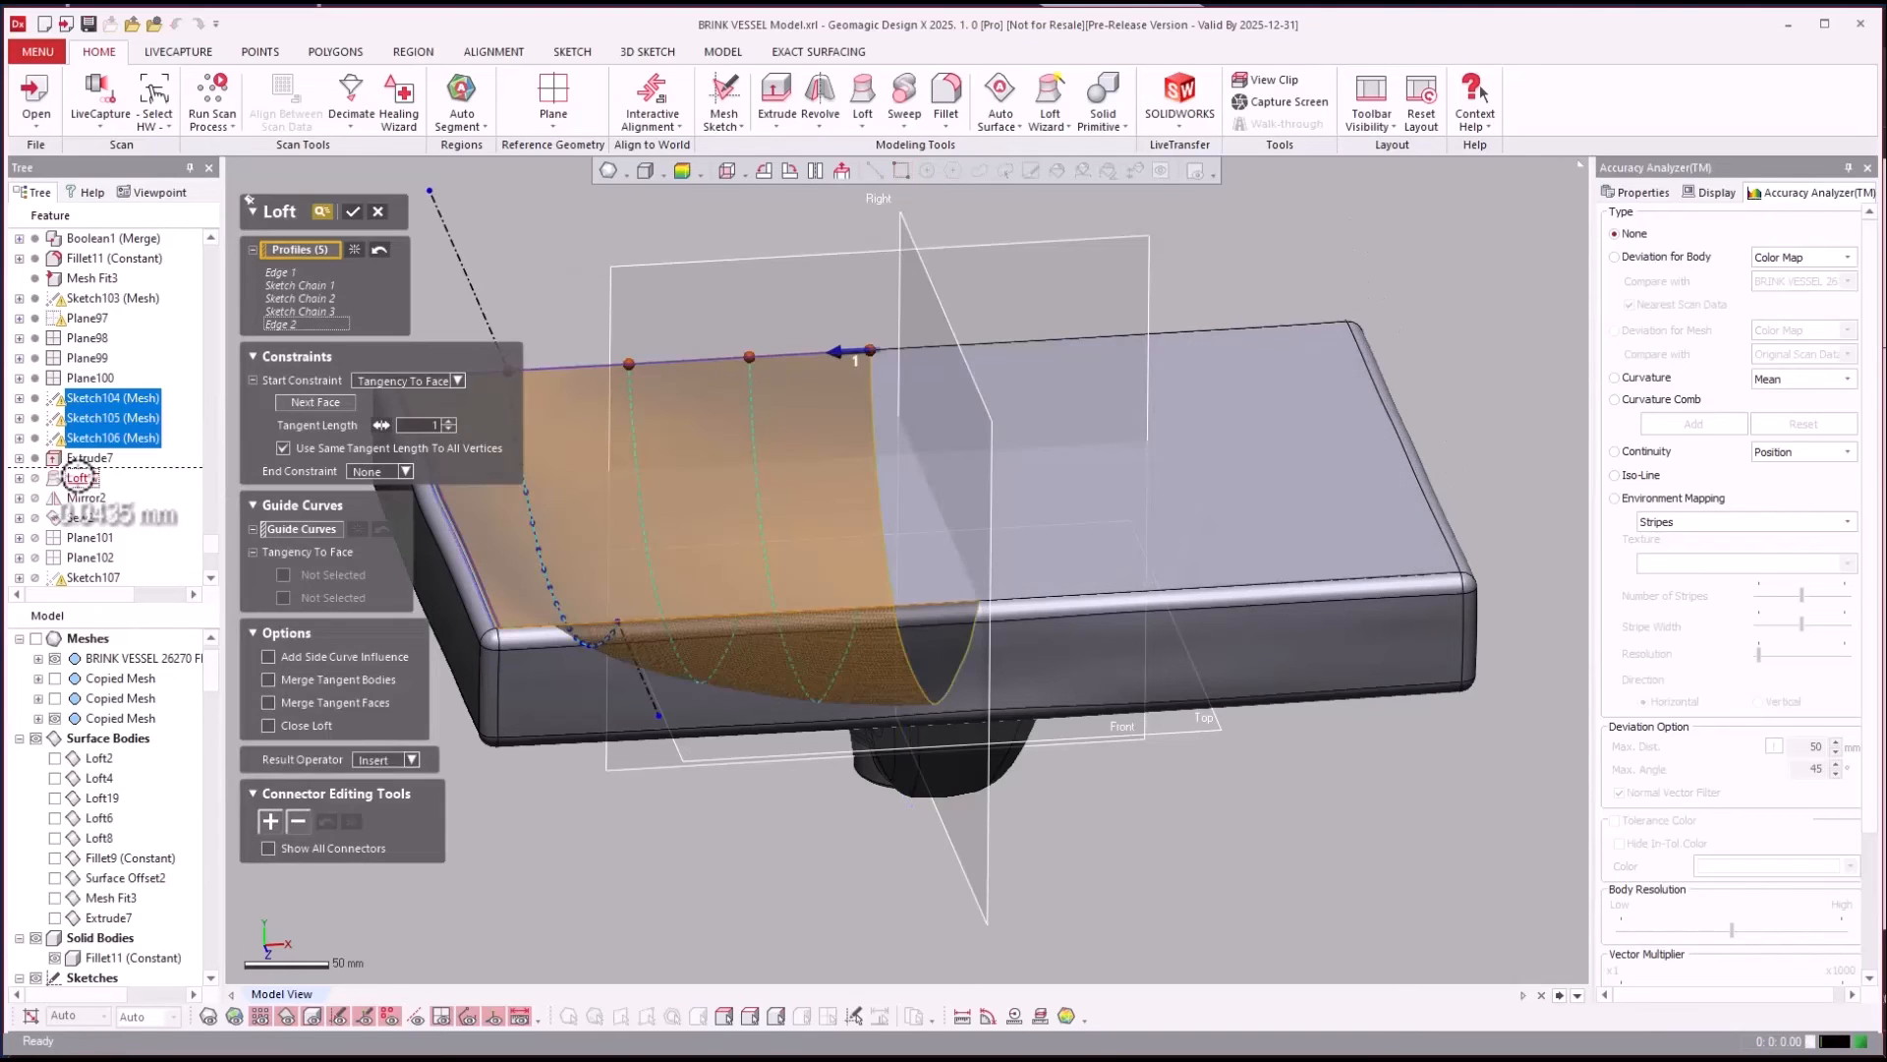
mouse_move(1127, 567)
right_down()
mouse_move(1108, 535)
mouse_move(1136, 570)
right_up()
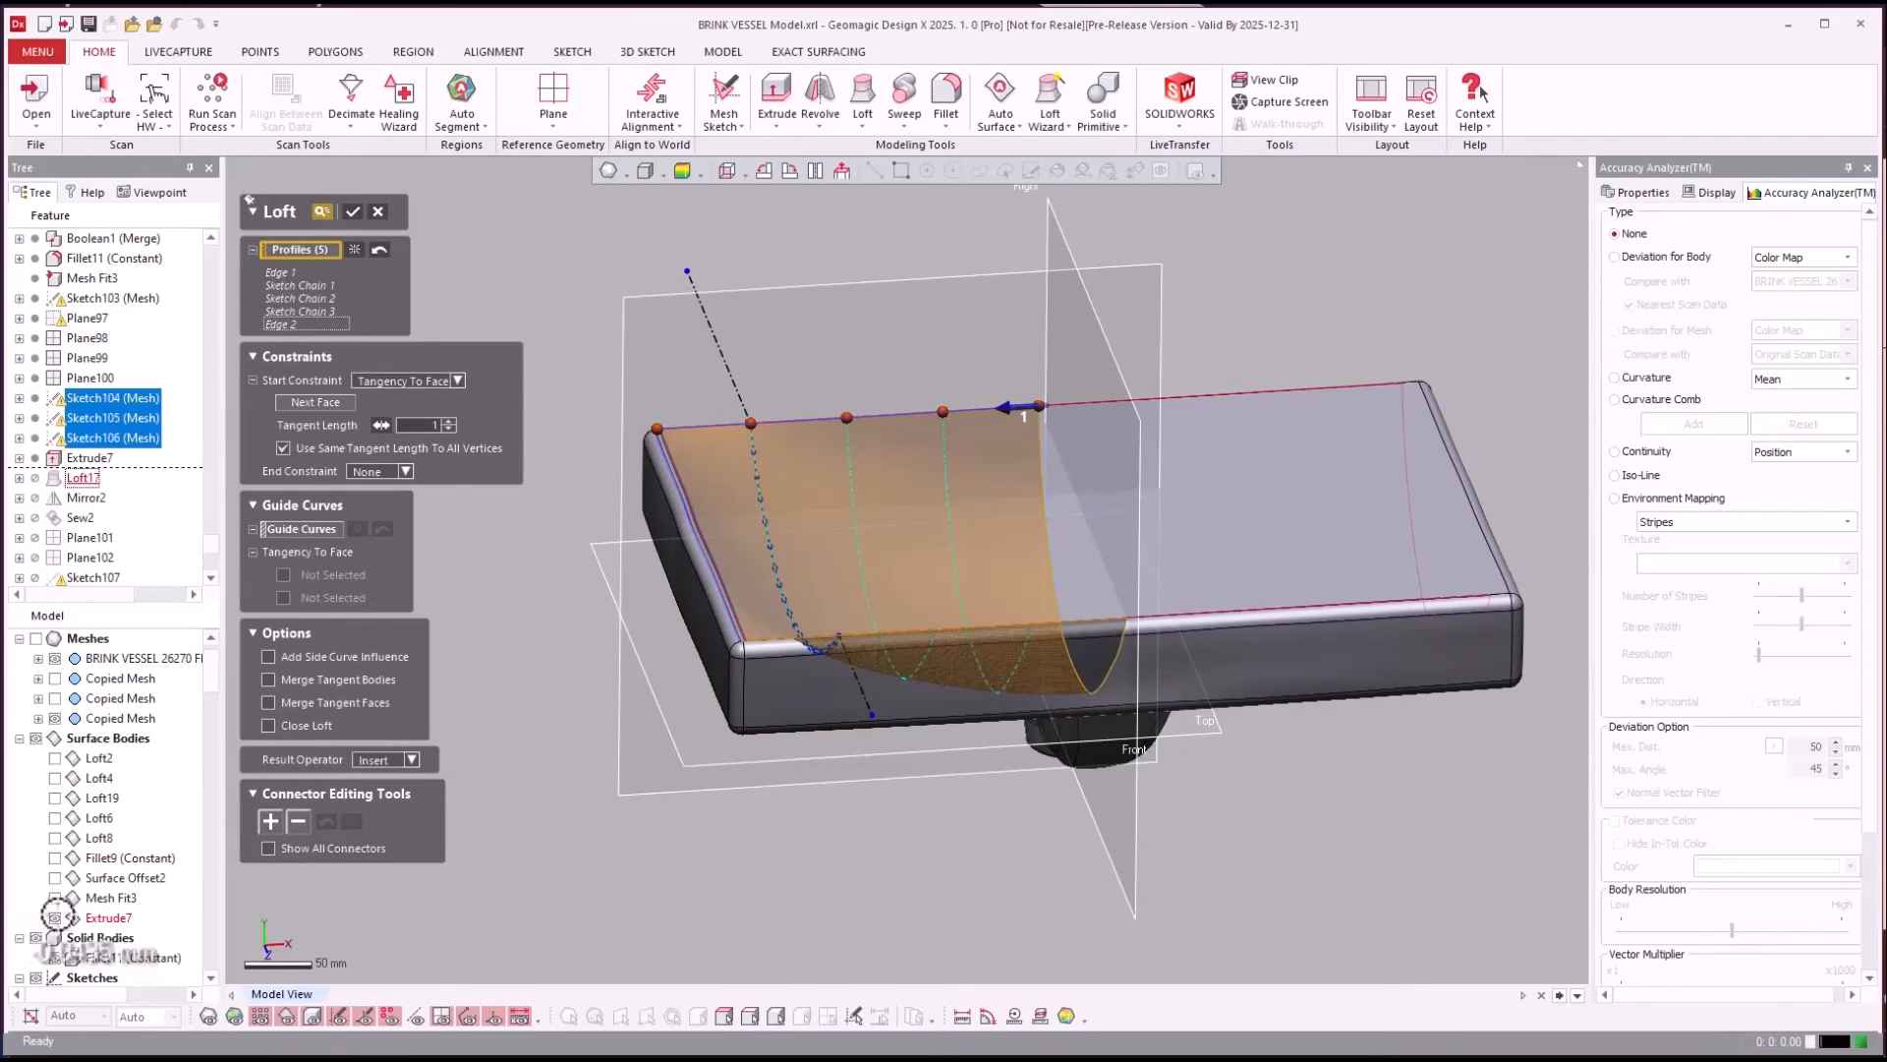
click(54, 797)
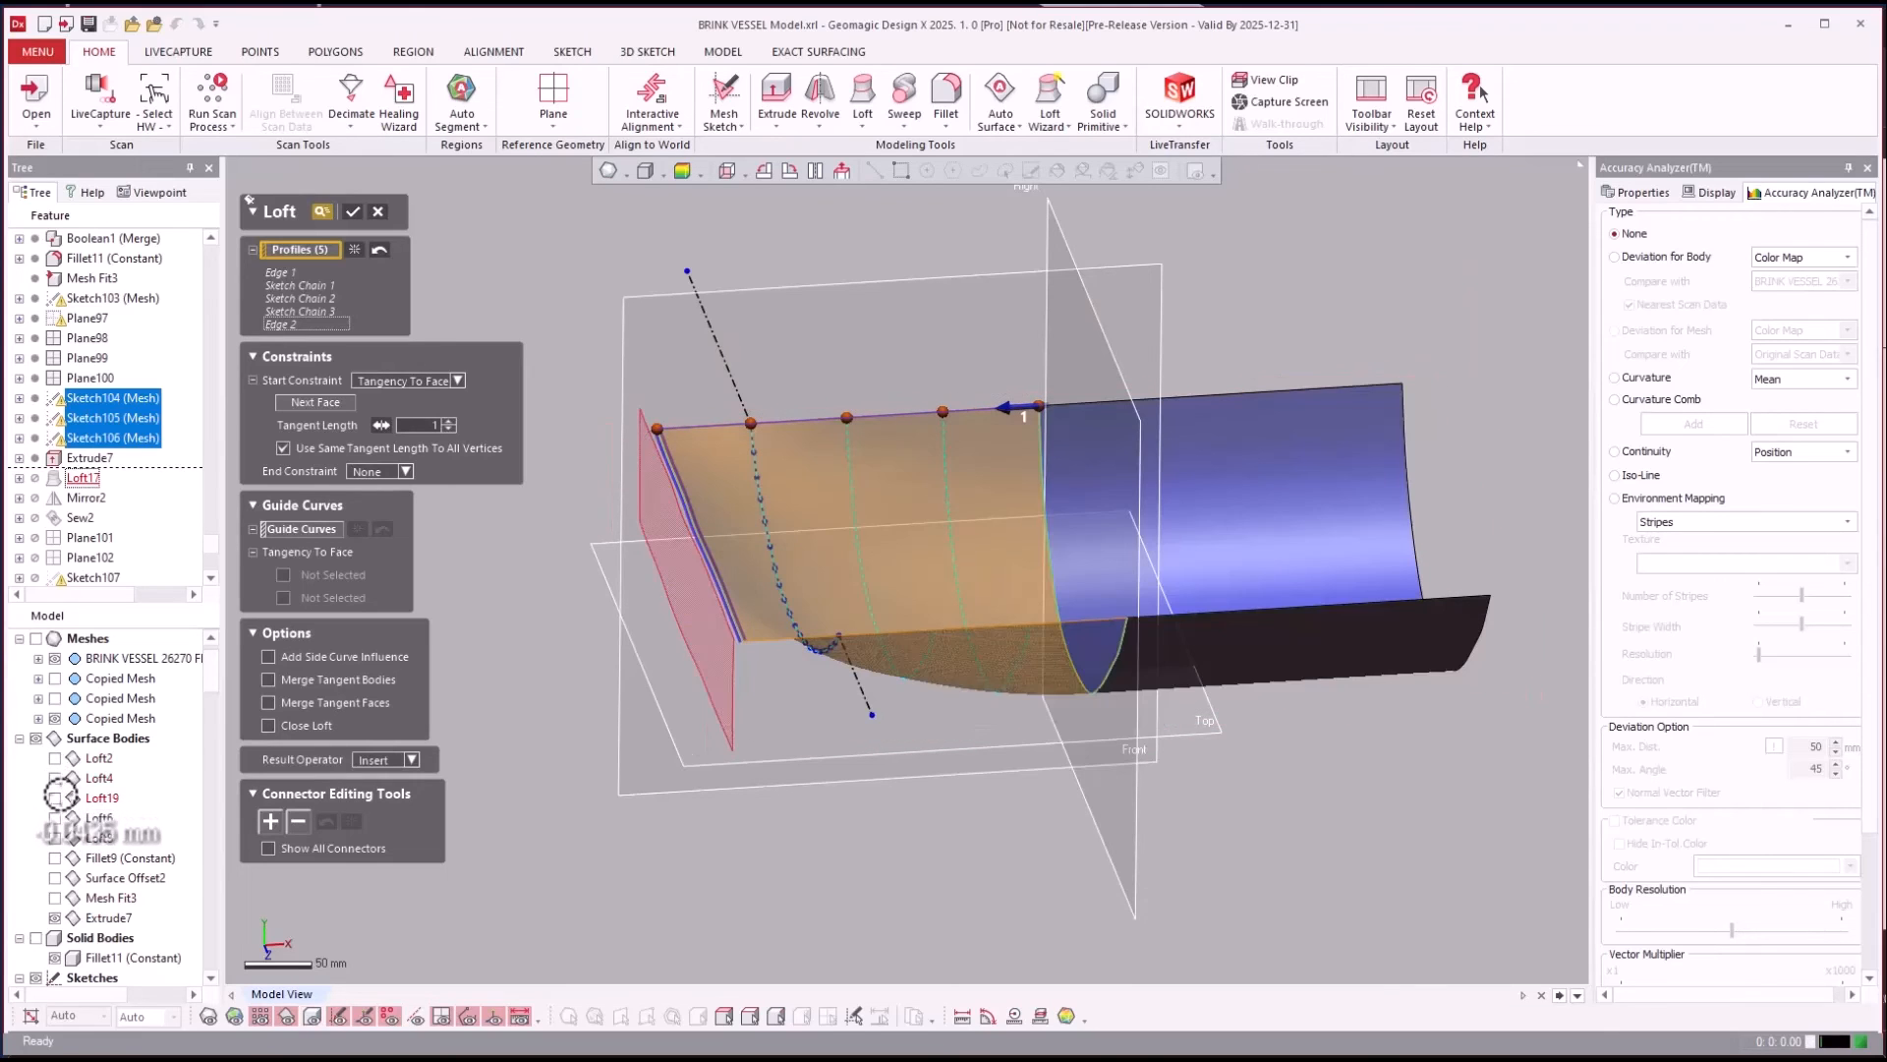
right_drag(1181, 477, 1025, 511)
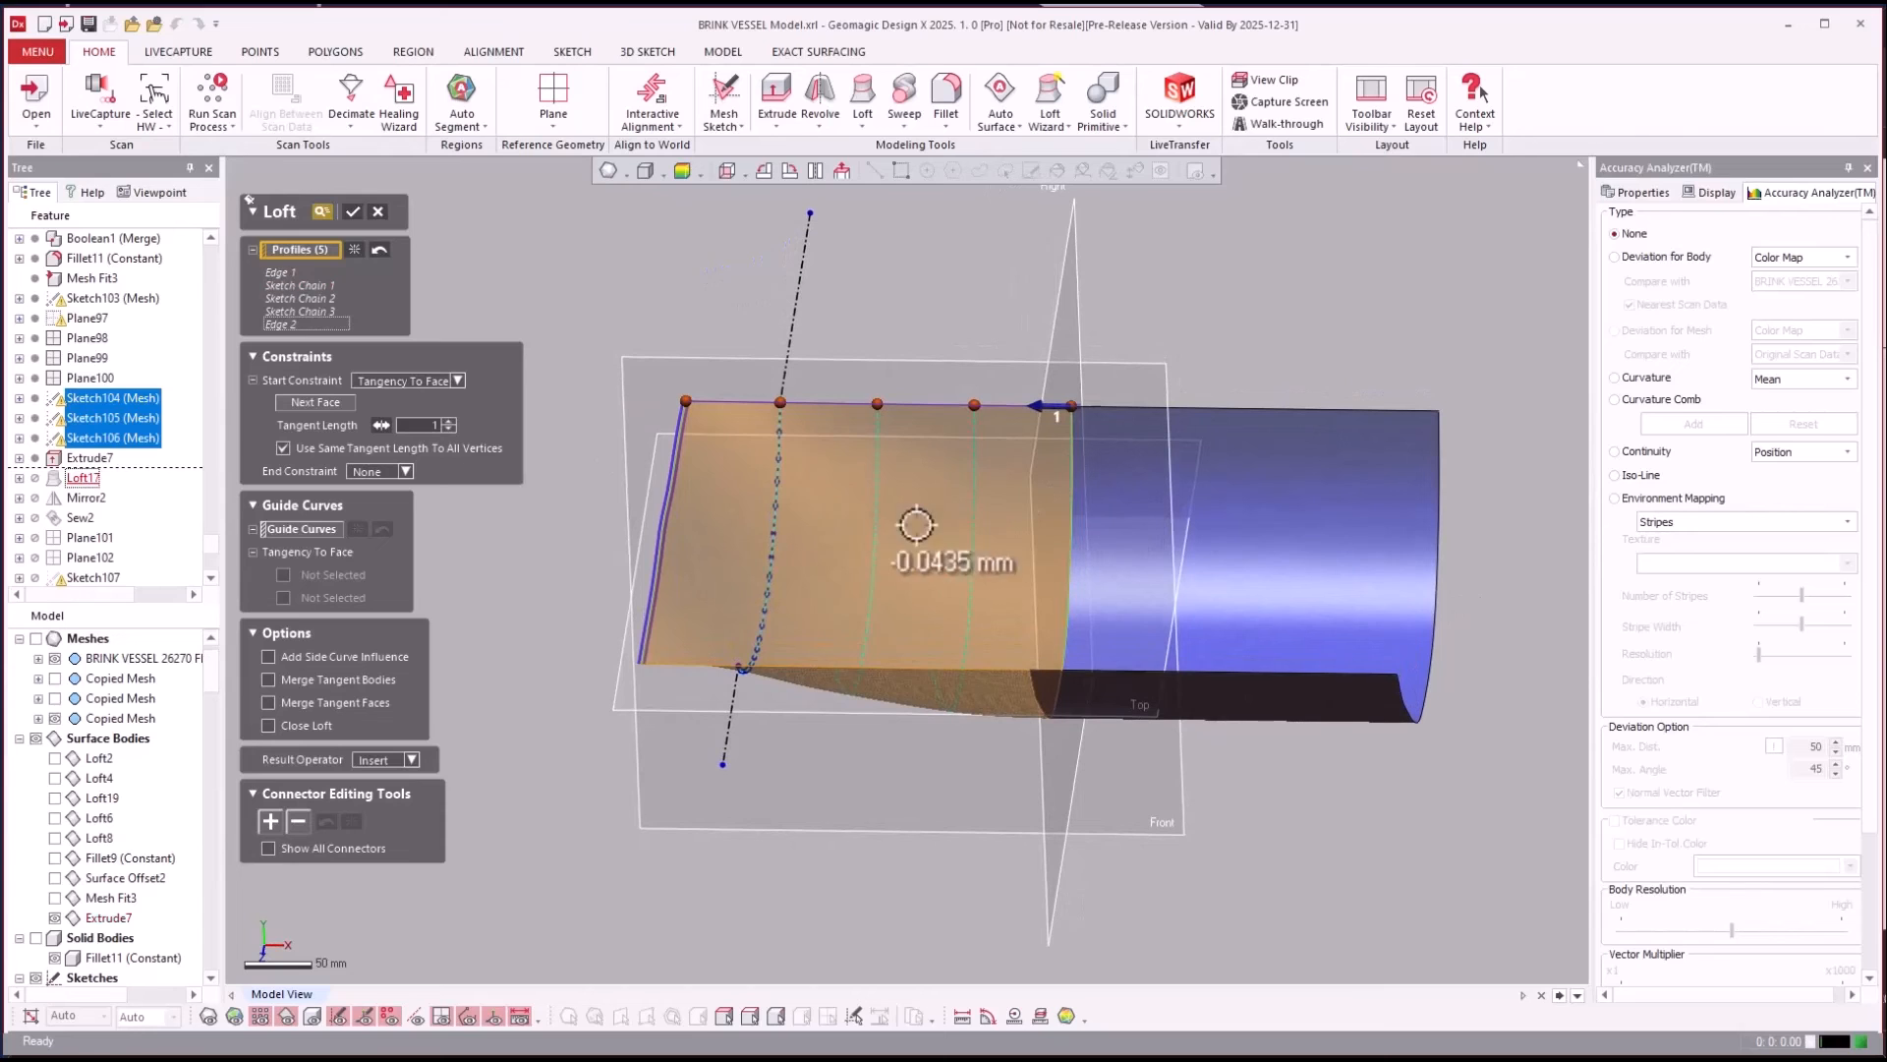
right_drag(689, 493, 617, 330)
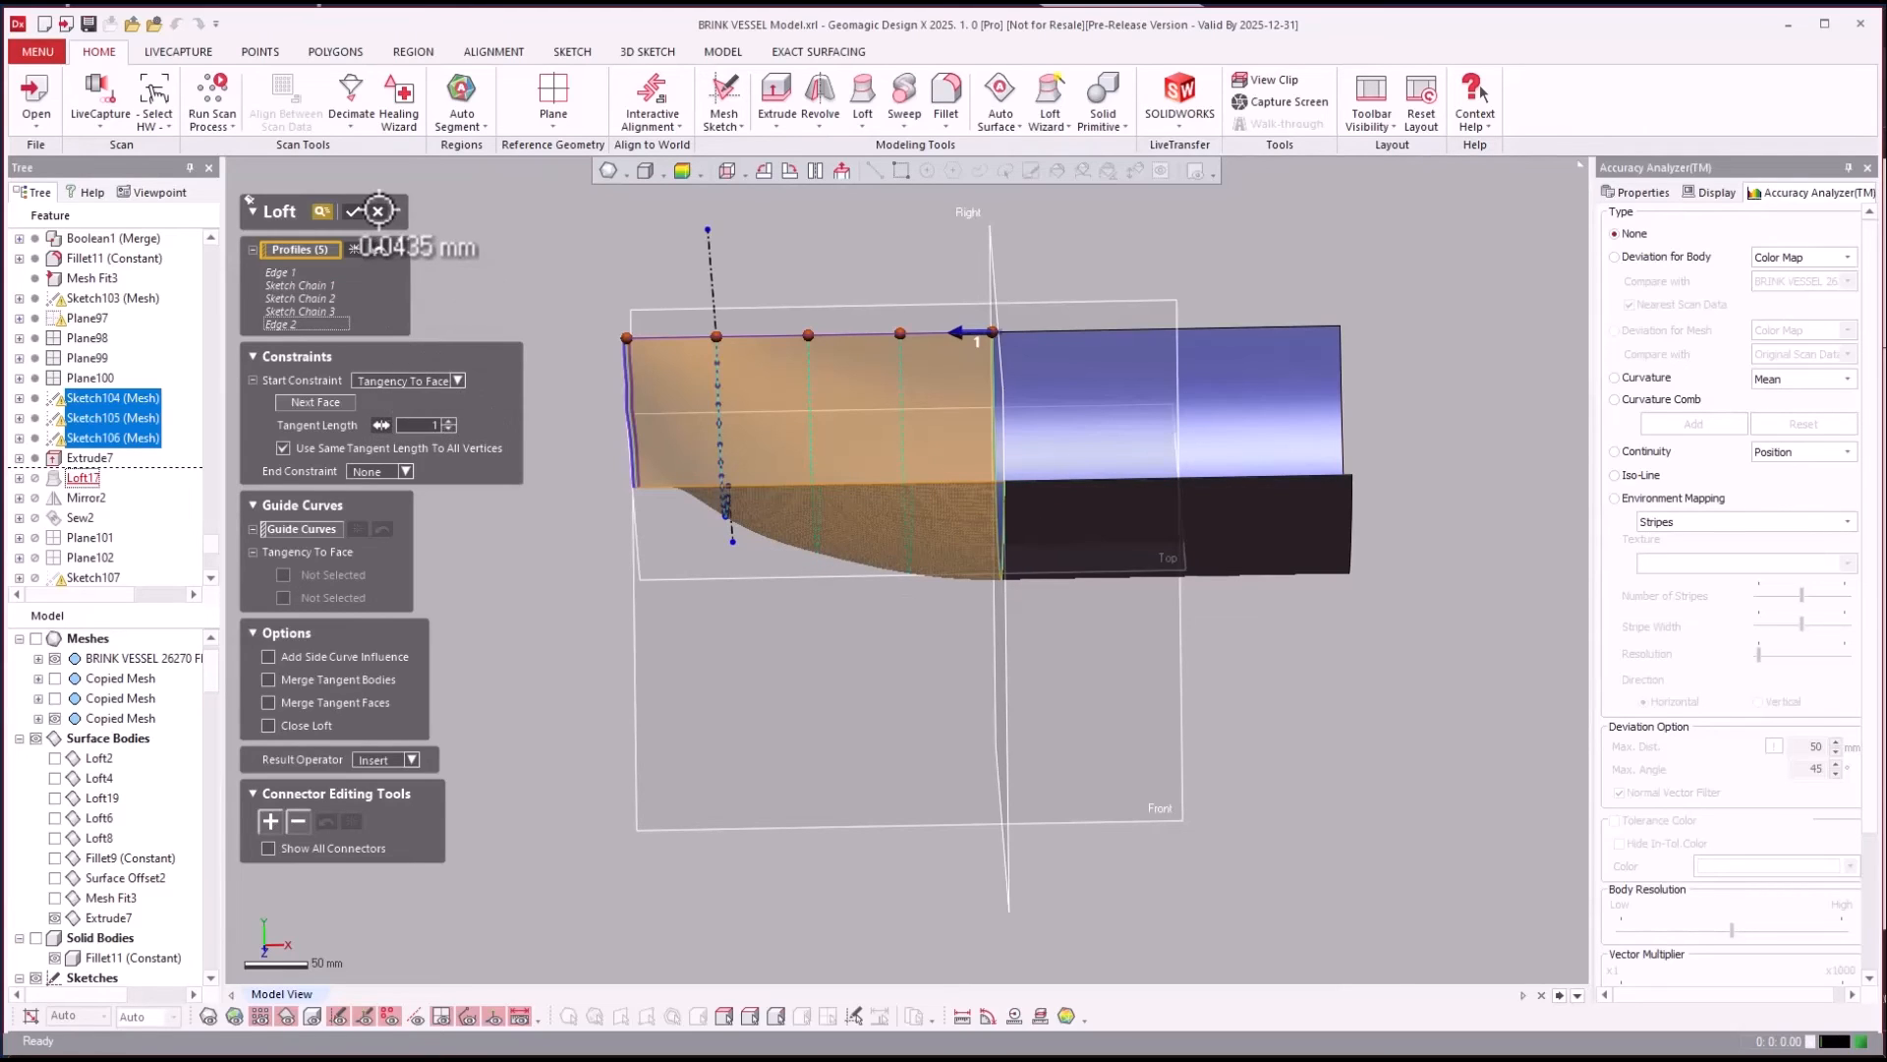
key(Return)
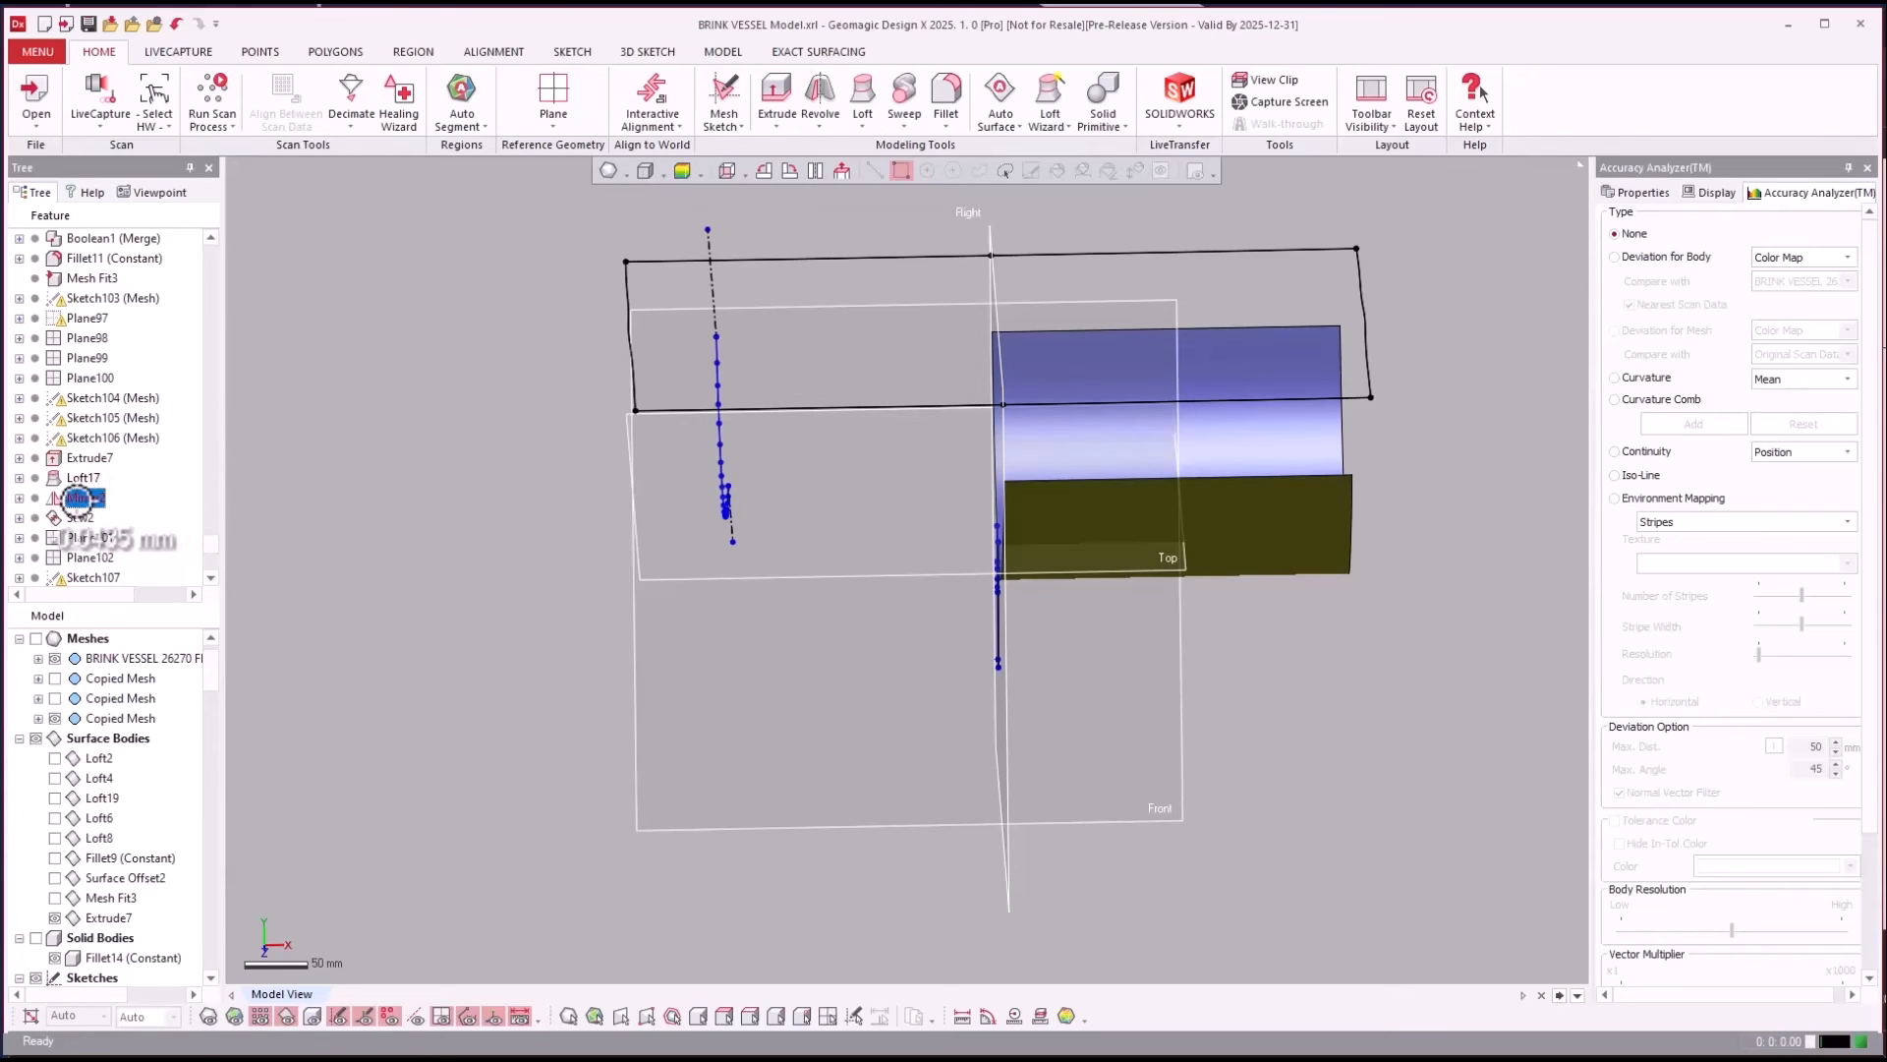
Roll the feature history back to just before Mirror2 and examine the lofted half of the basin interior.
right_click(77, 498)
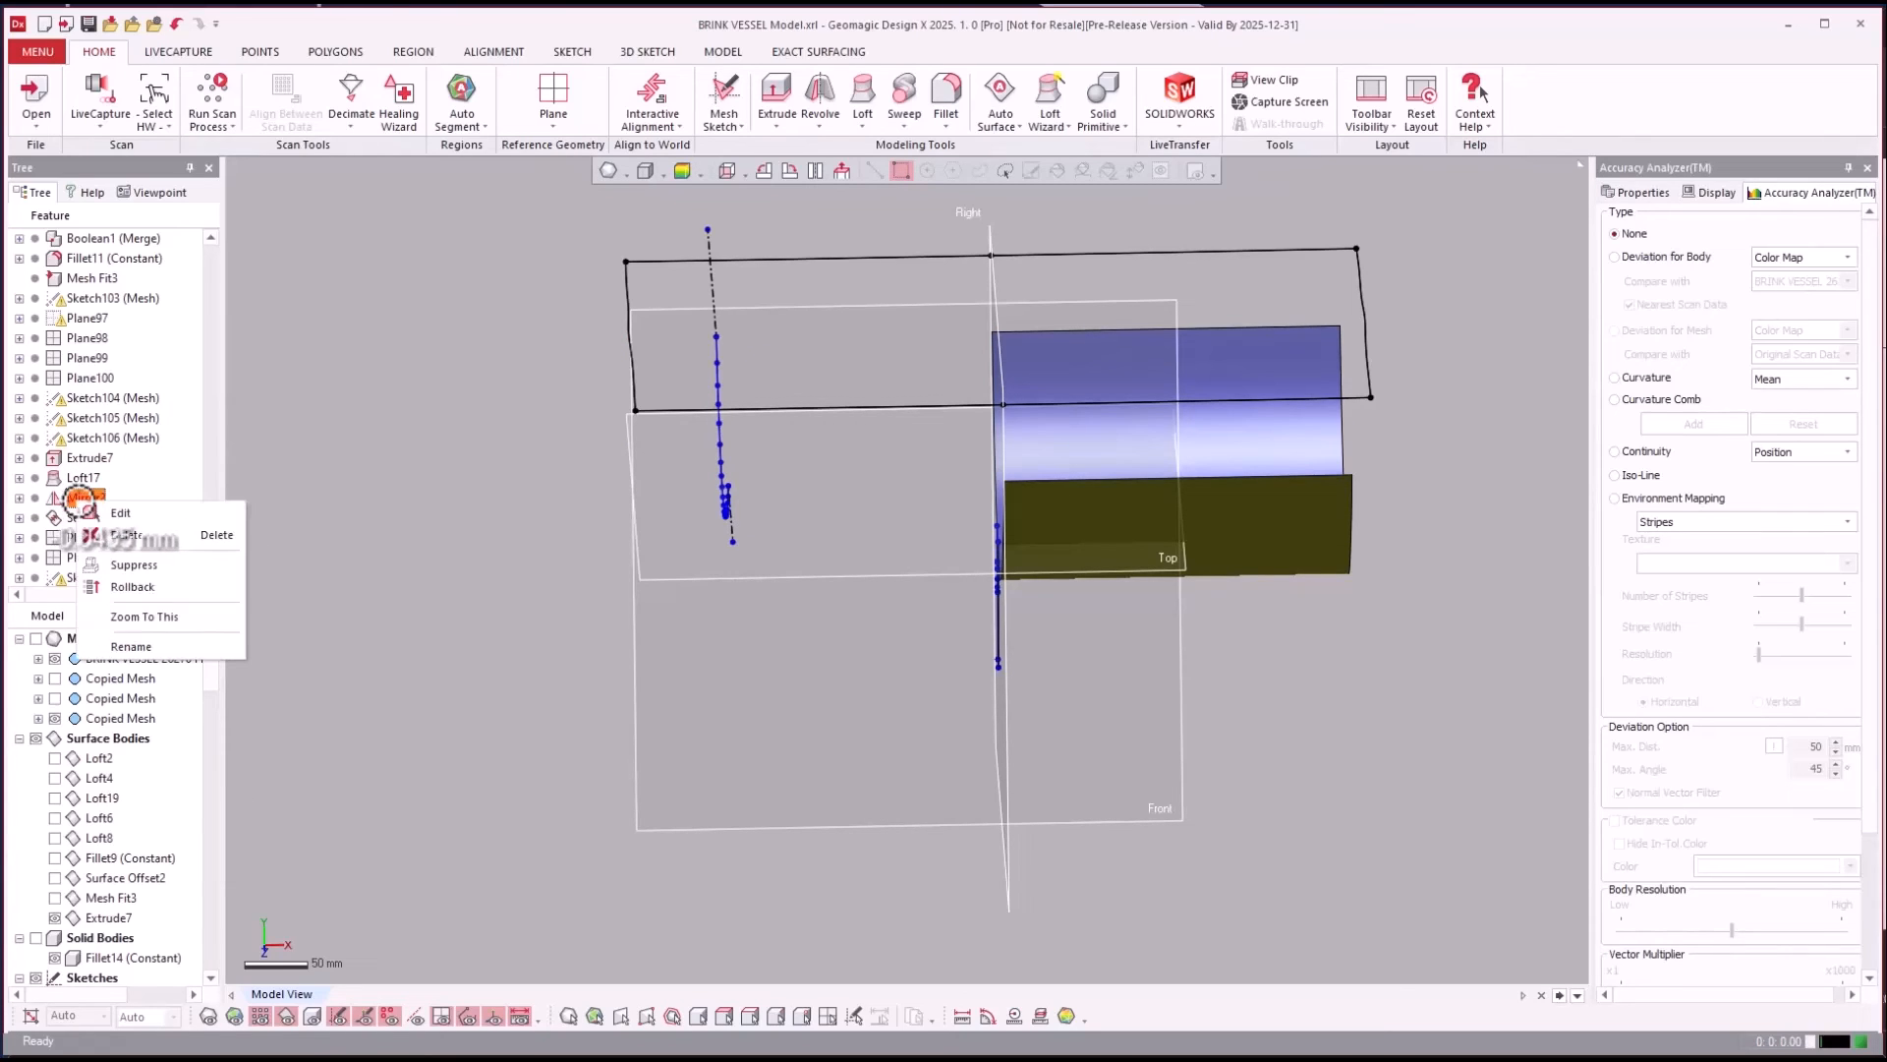
click(137, 564)
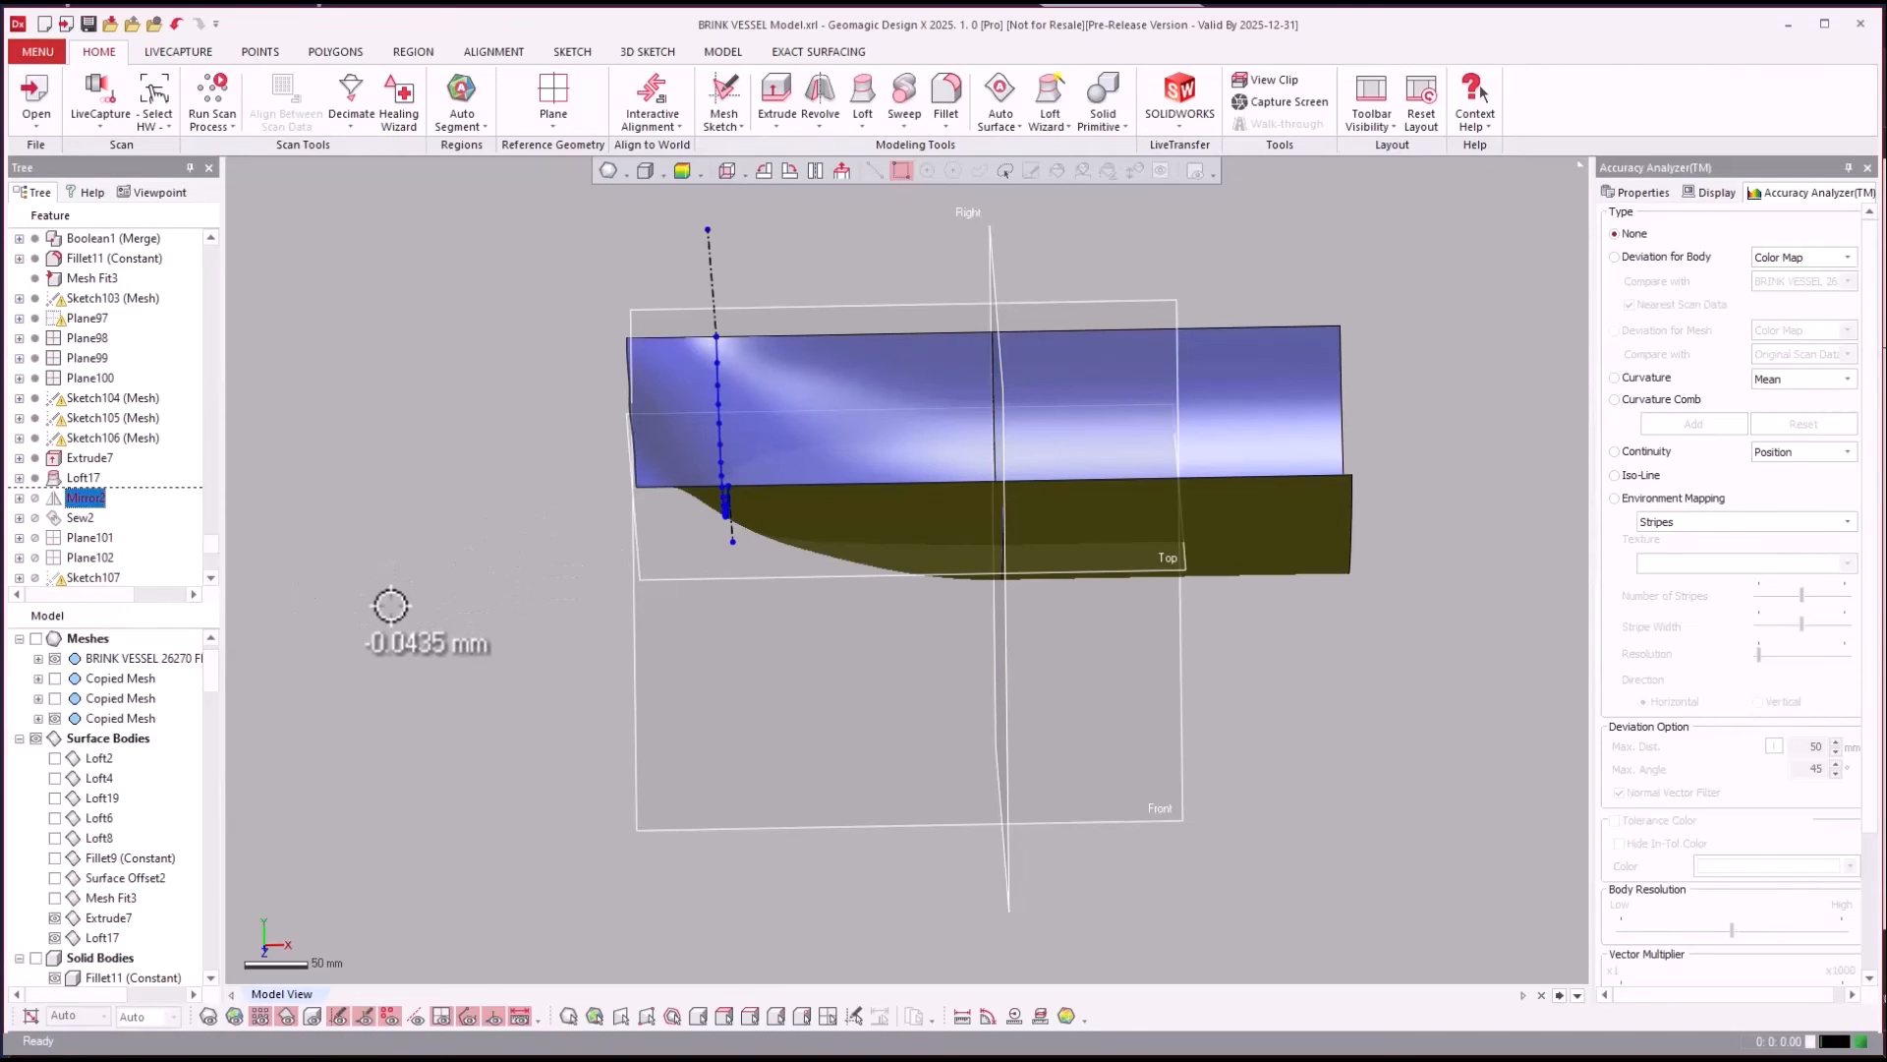
right_drag(362, 598, 228, 540)
Roll the history forward through Mirror2 and hide the Extrude7 surface to inspect the mirrored basin interior.
right_click(71, 499)
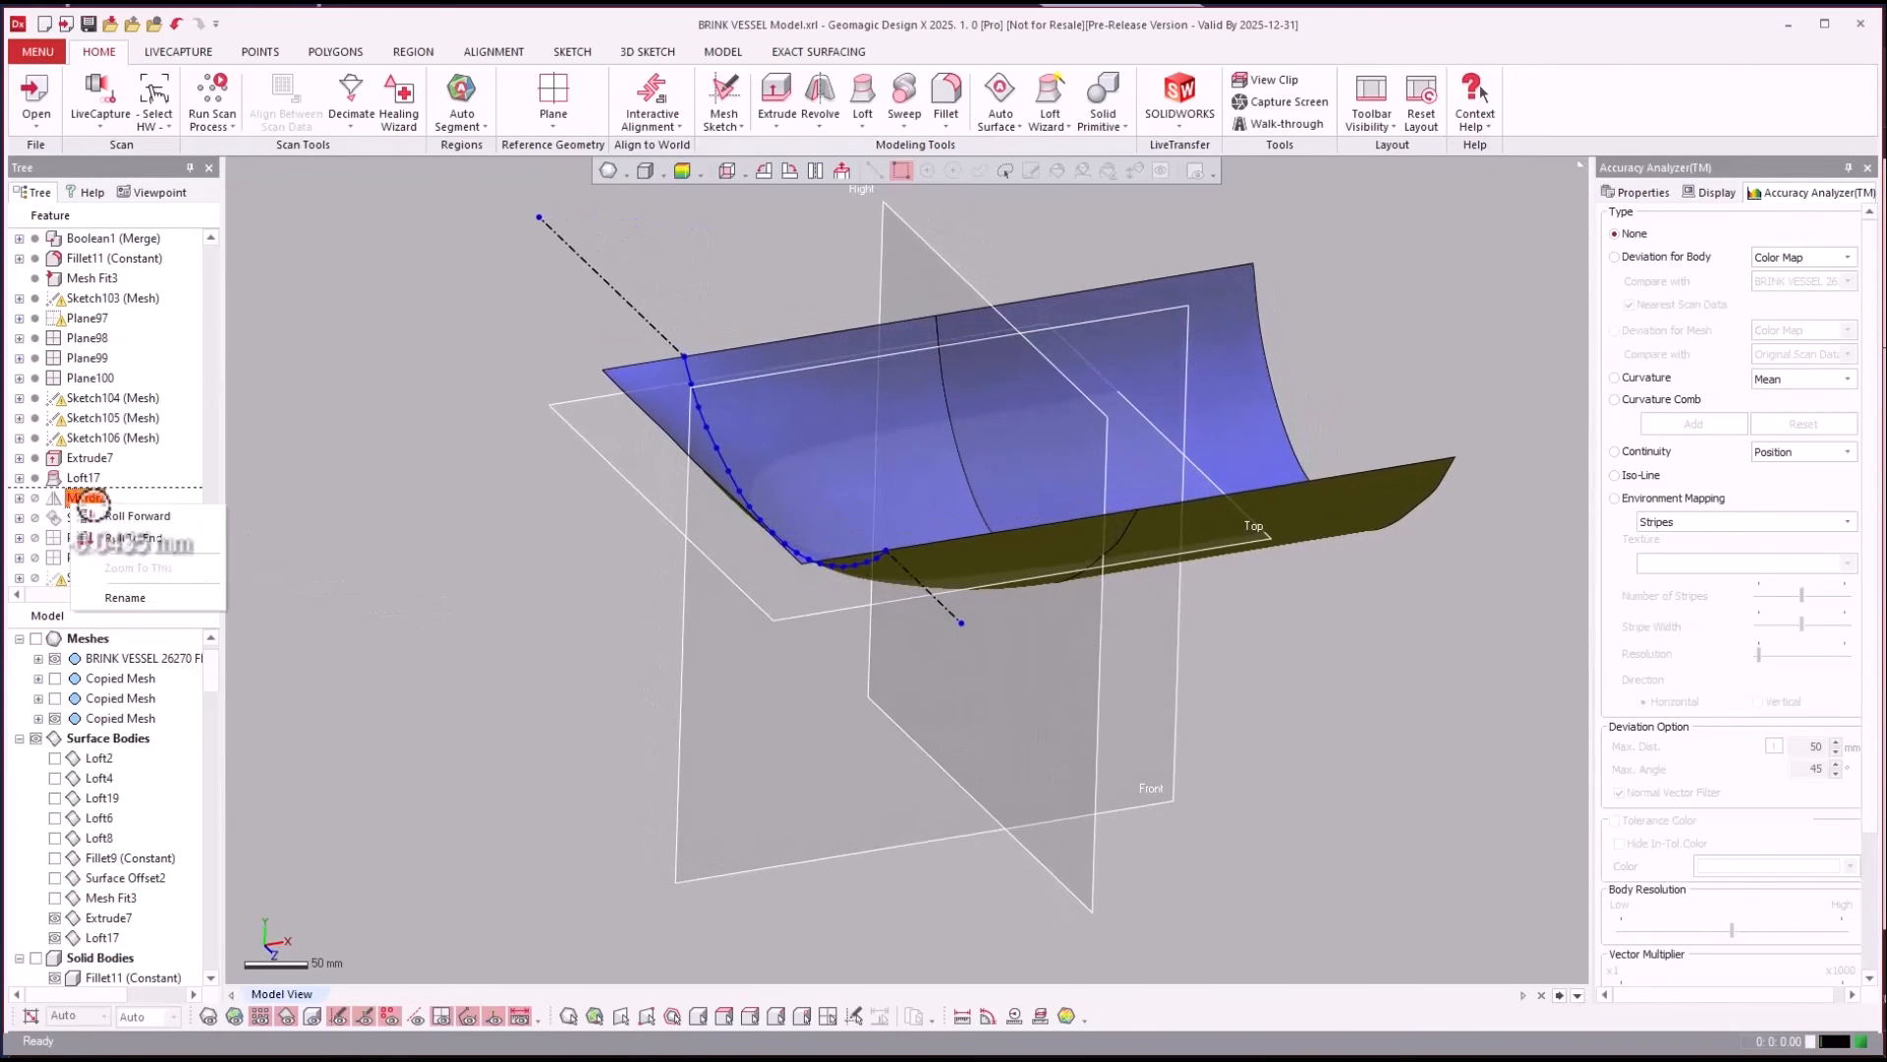
click(106, 513)
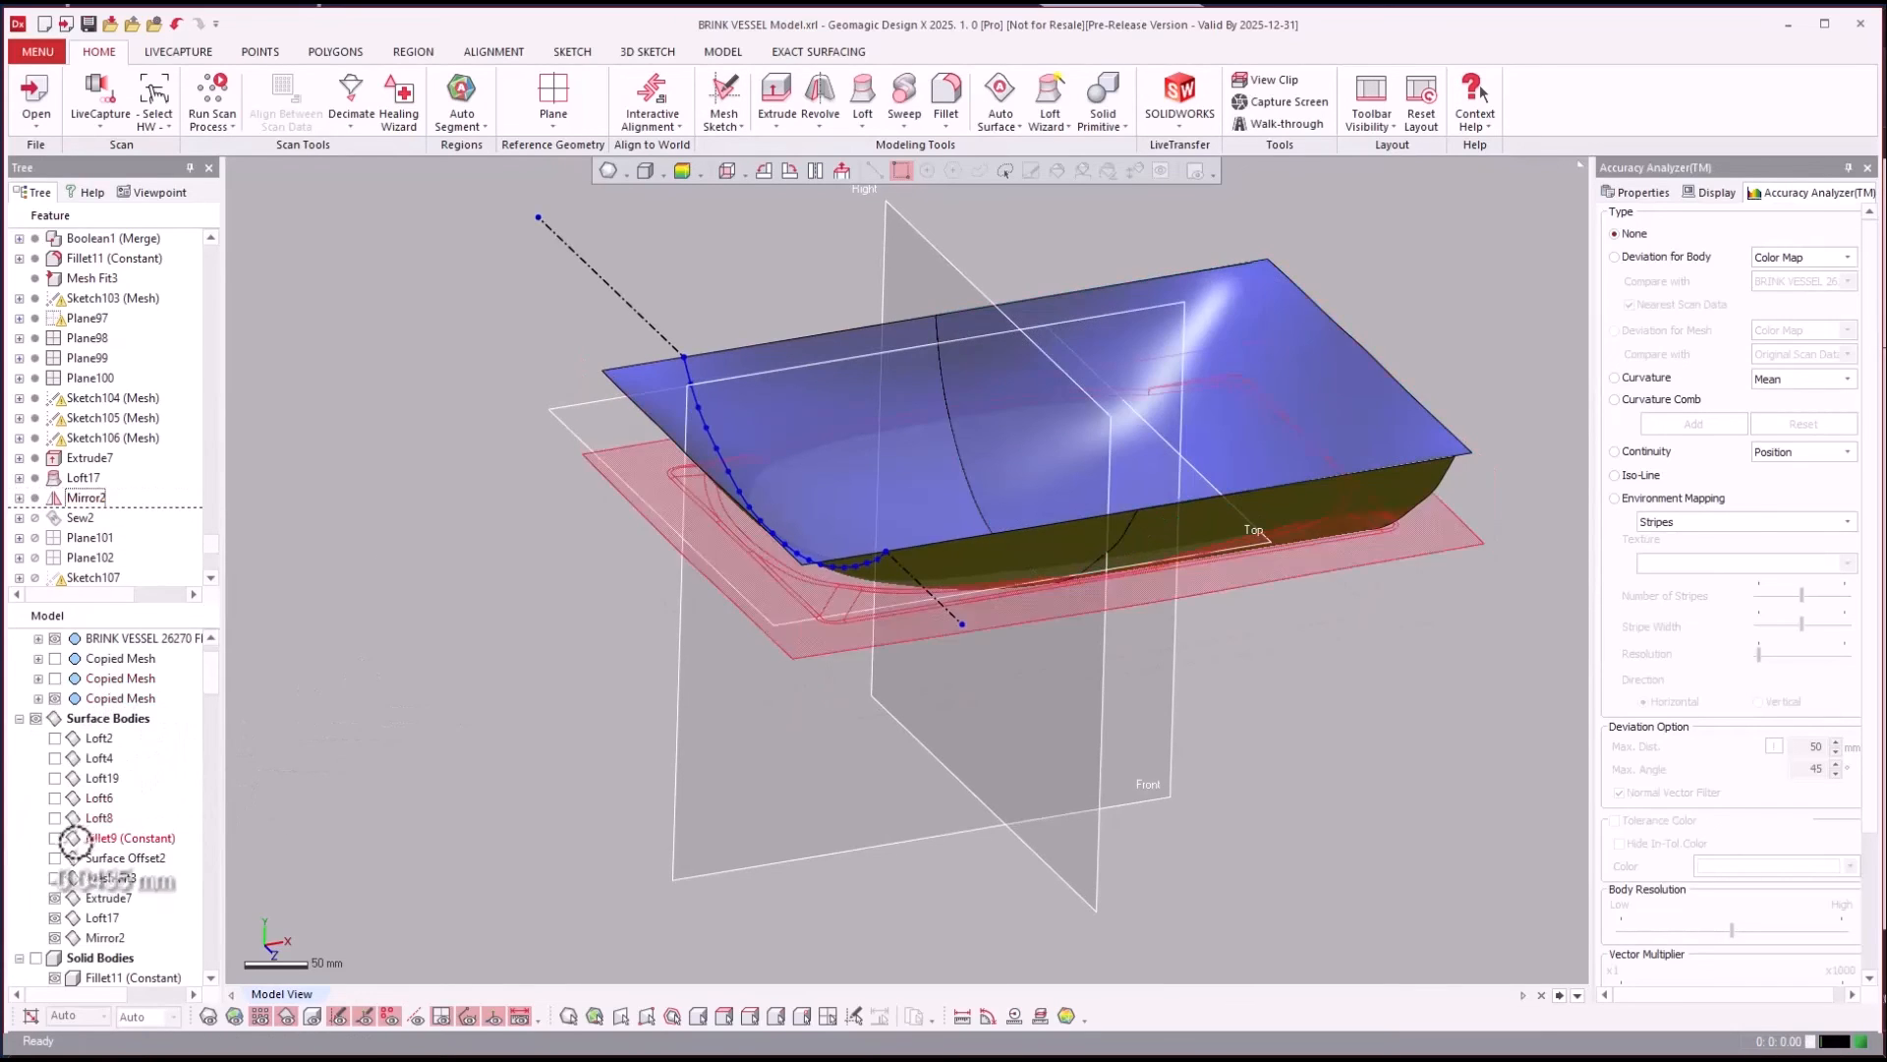
click(55, 897)
right_drag(486, 827, 113, 553)
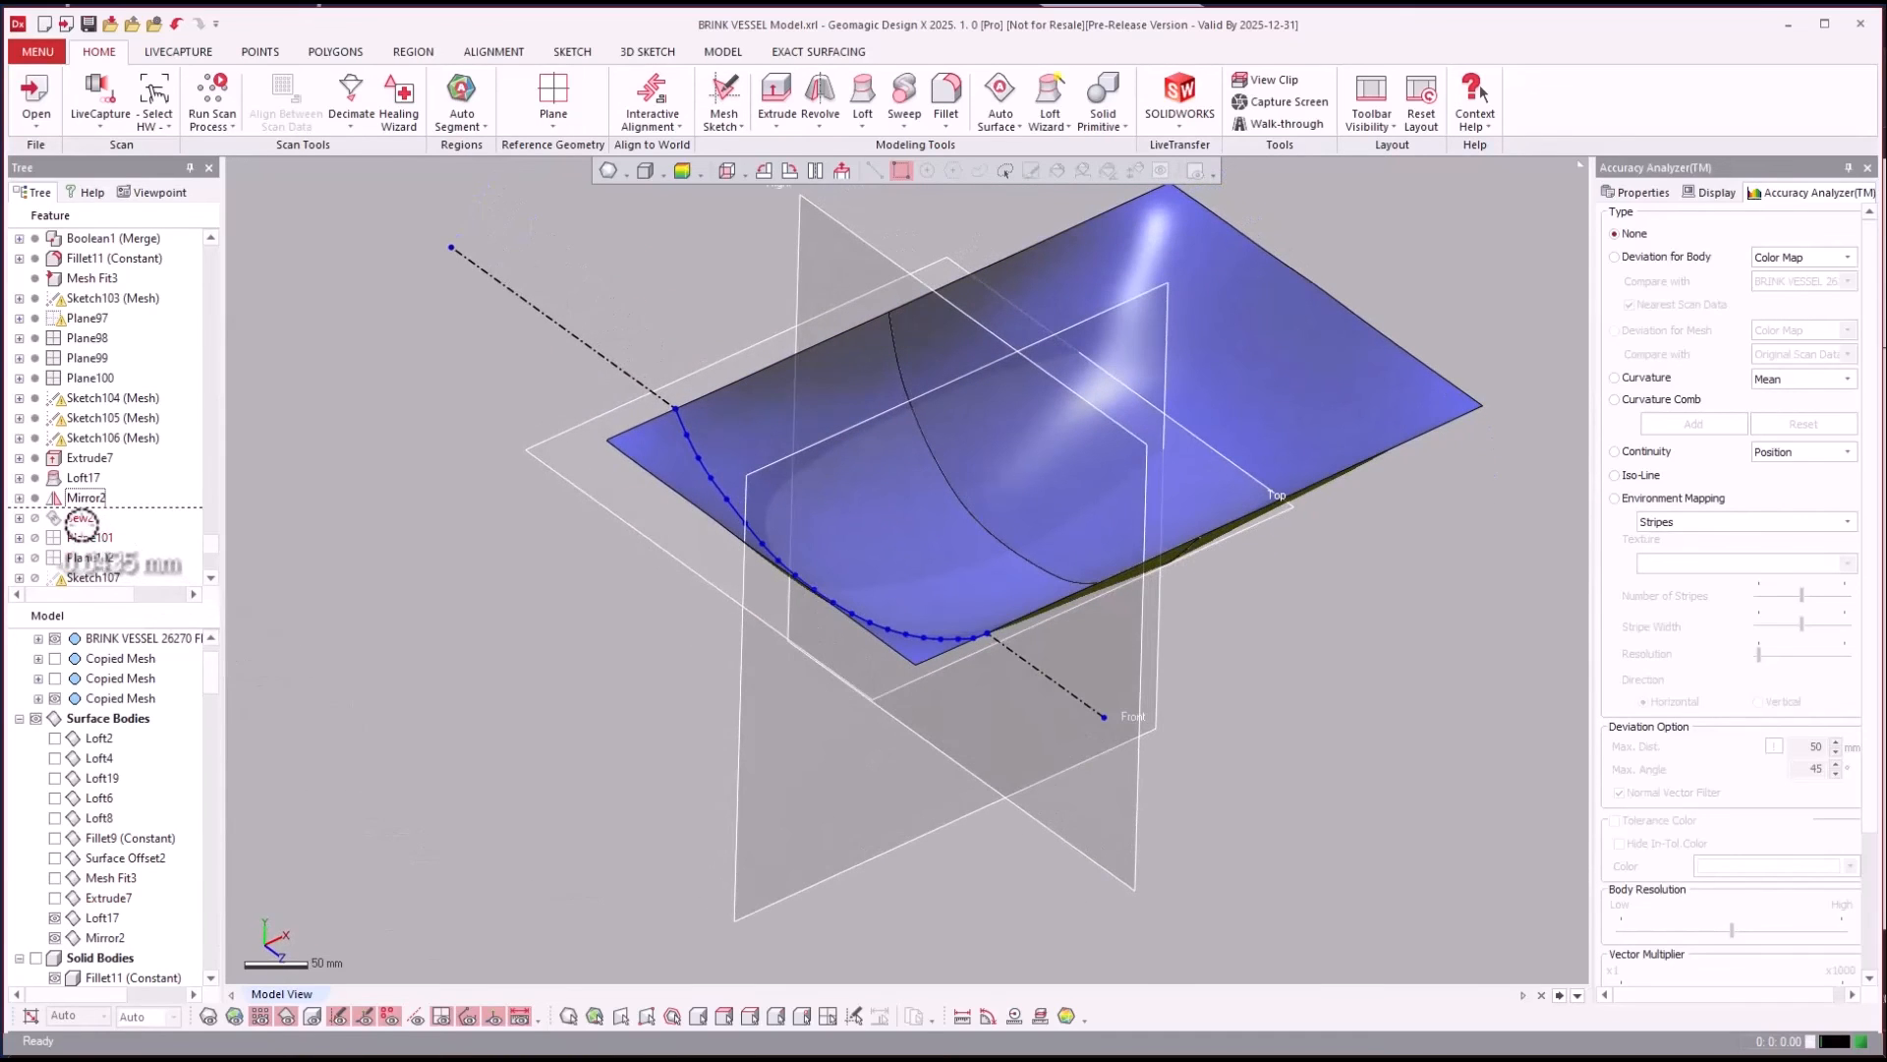
Roll the history forward through Sew2 and hide the Sketch106 profile on the sewn basin surface.
right_click(83, 520)
click(169, 543)
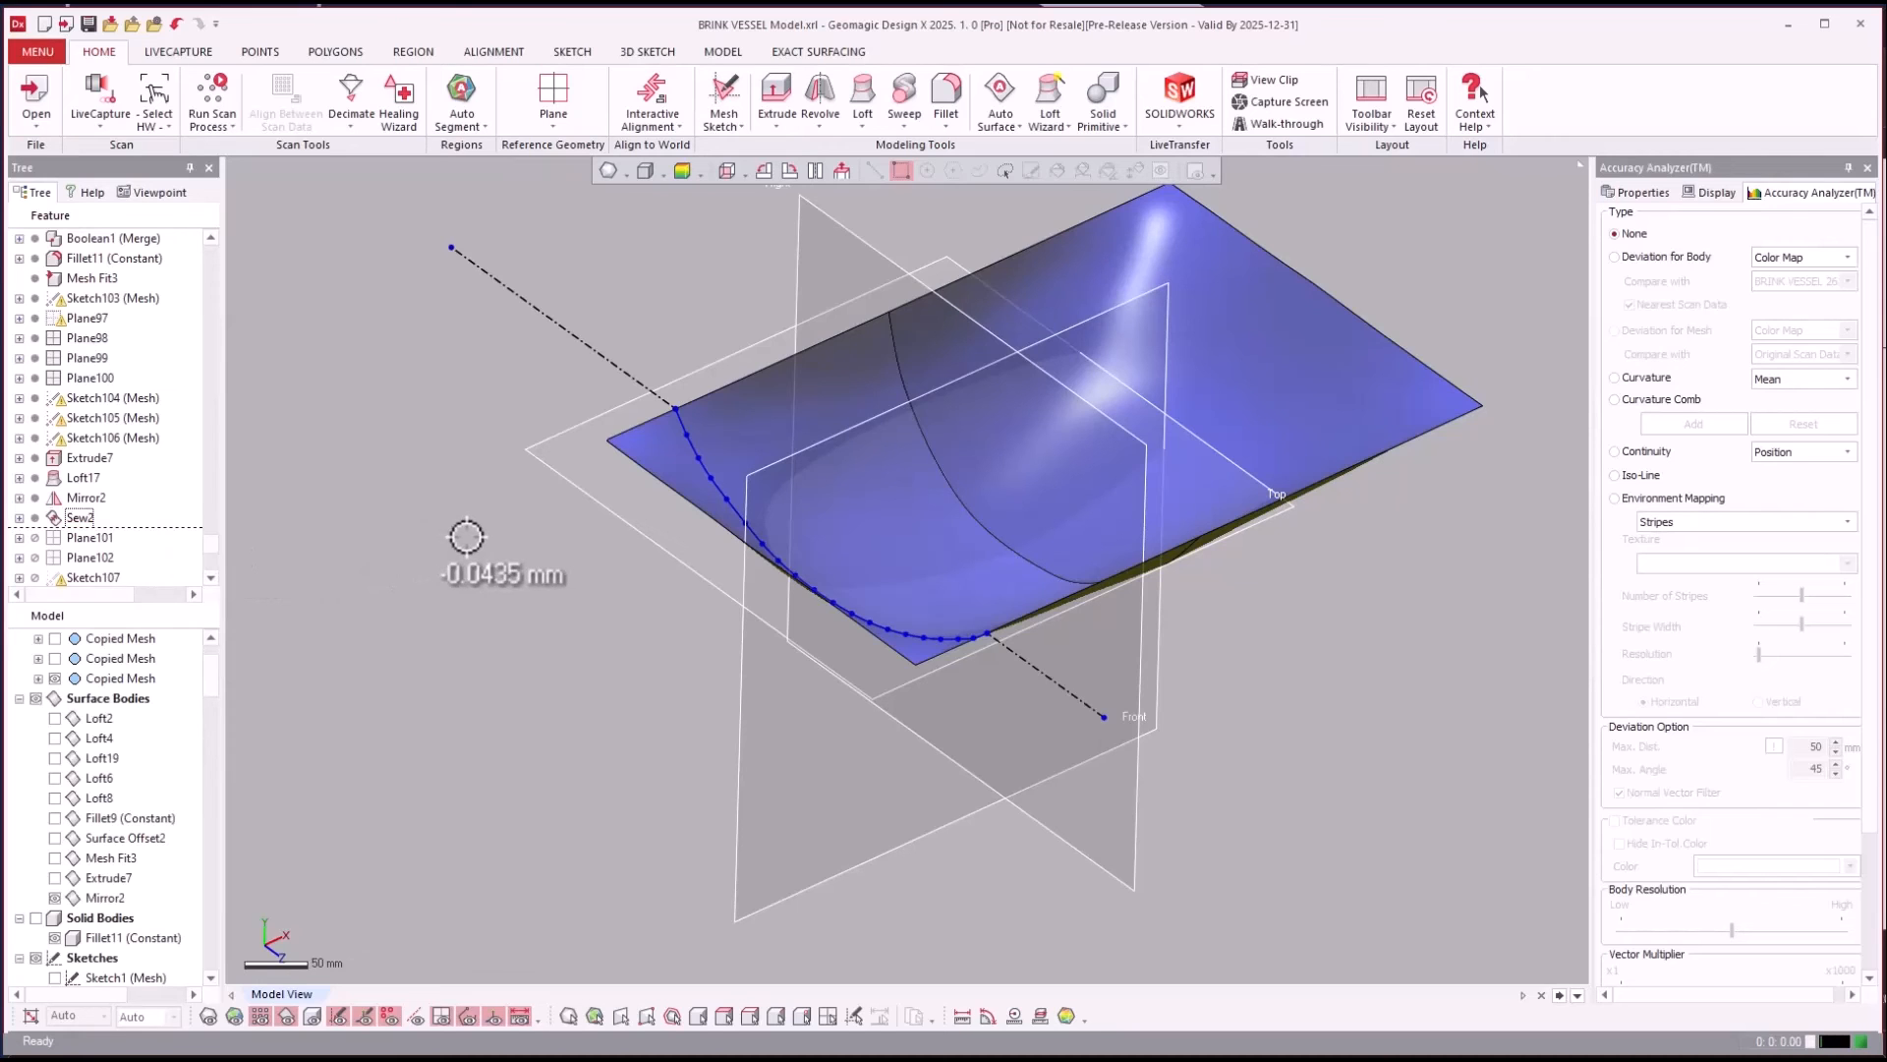
right_drag(531, 592, 248, 650)
scroll(123, 855, down, 7)
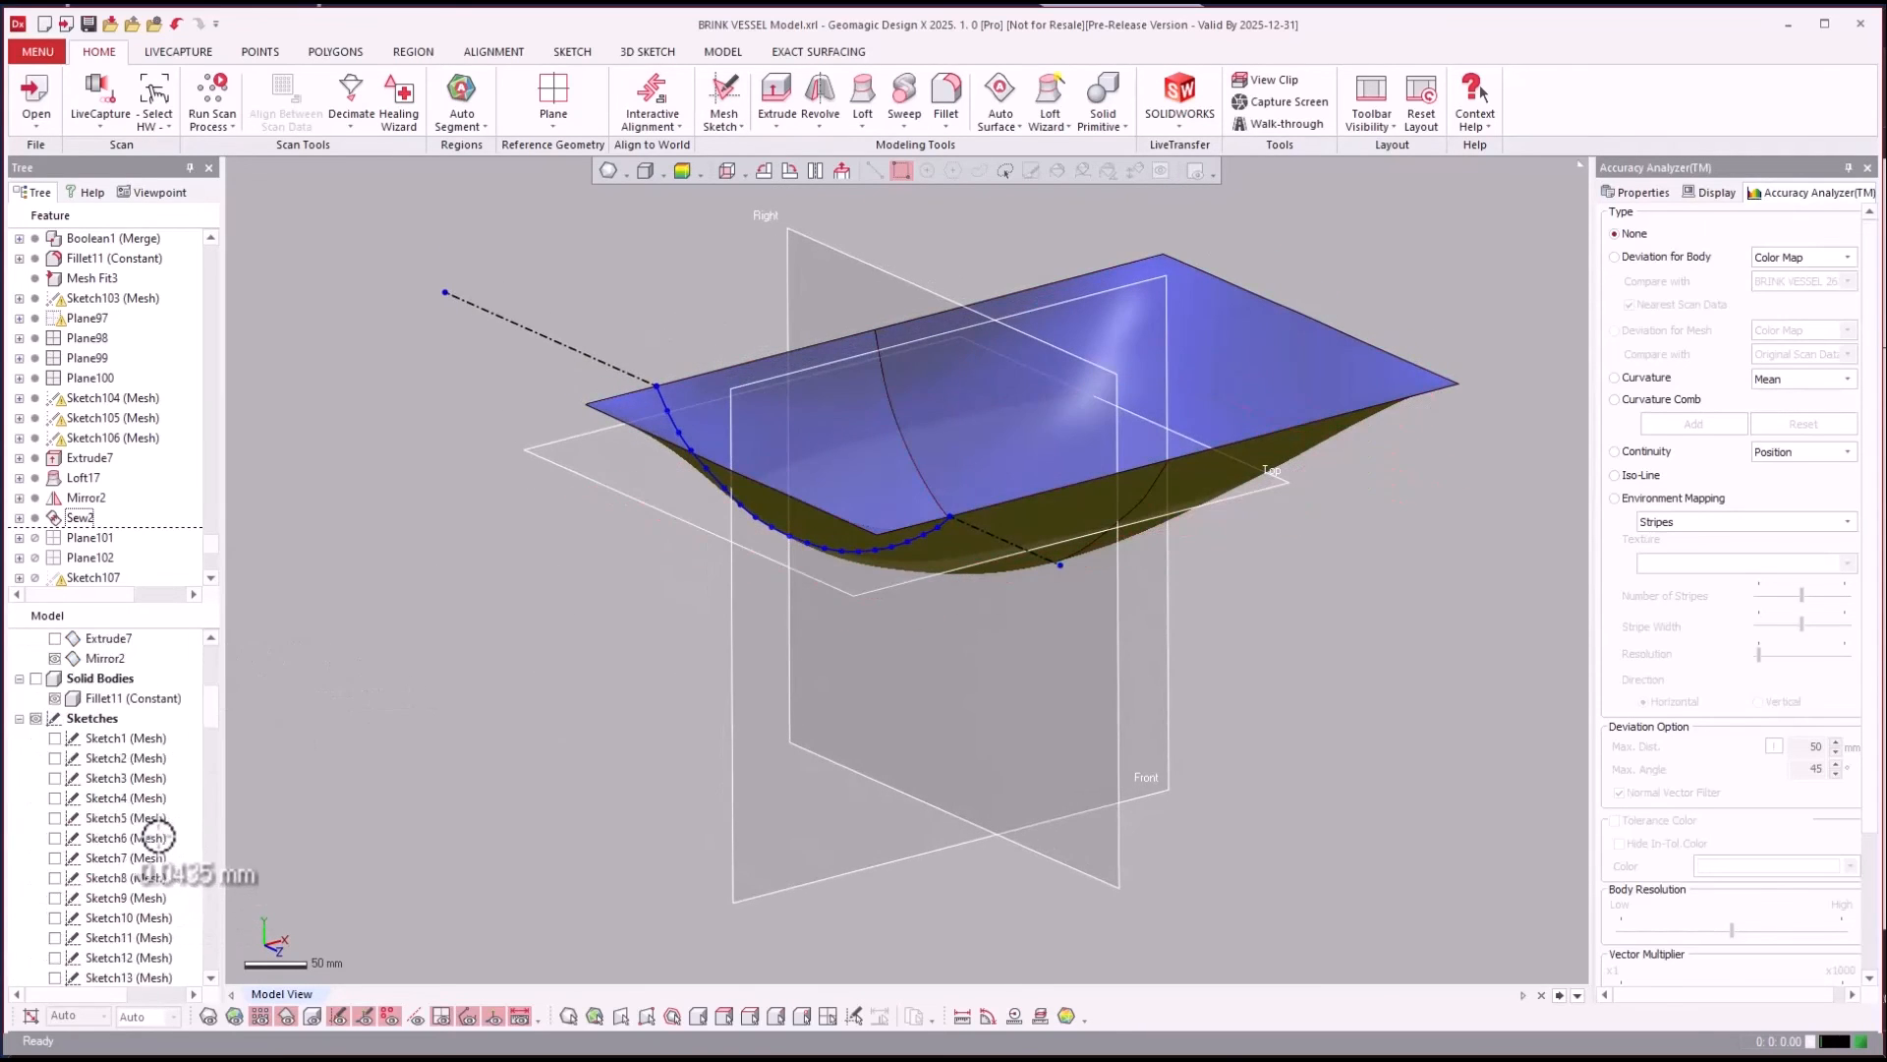
scroll(118, 850, down, 10)
scroll(94, 858, down, 5)
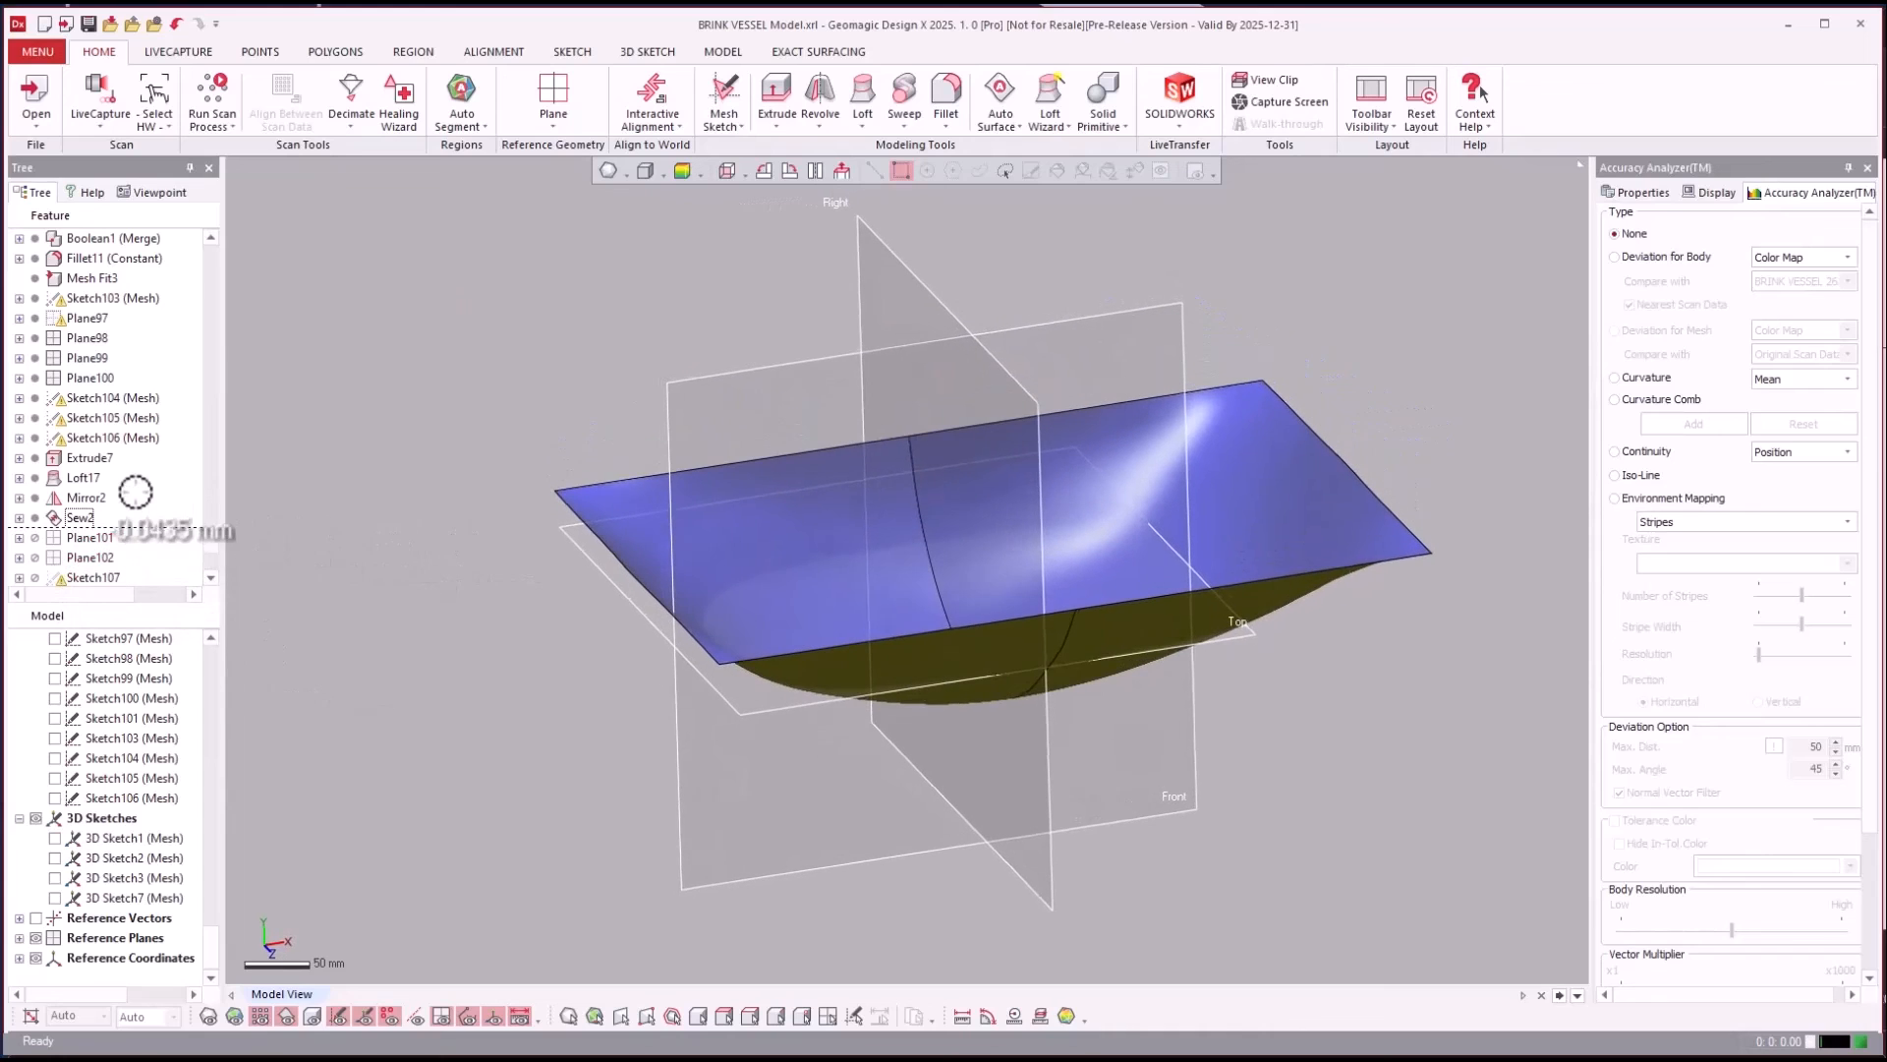
Roll the history forward through Extrude8 and examine the extruded walls surrounding the basin surface.
click(99, 537)
scroll(97, 536, down, 2)
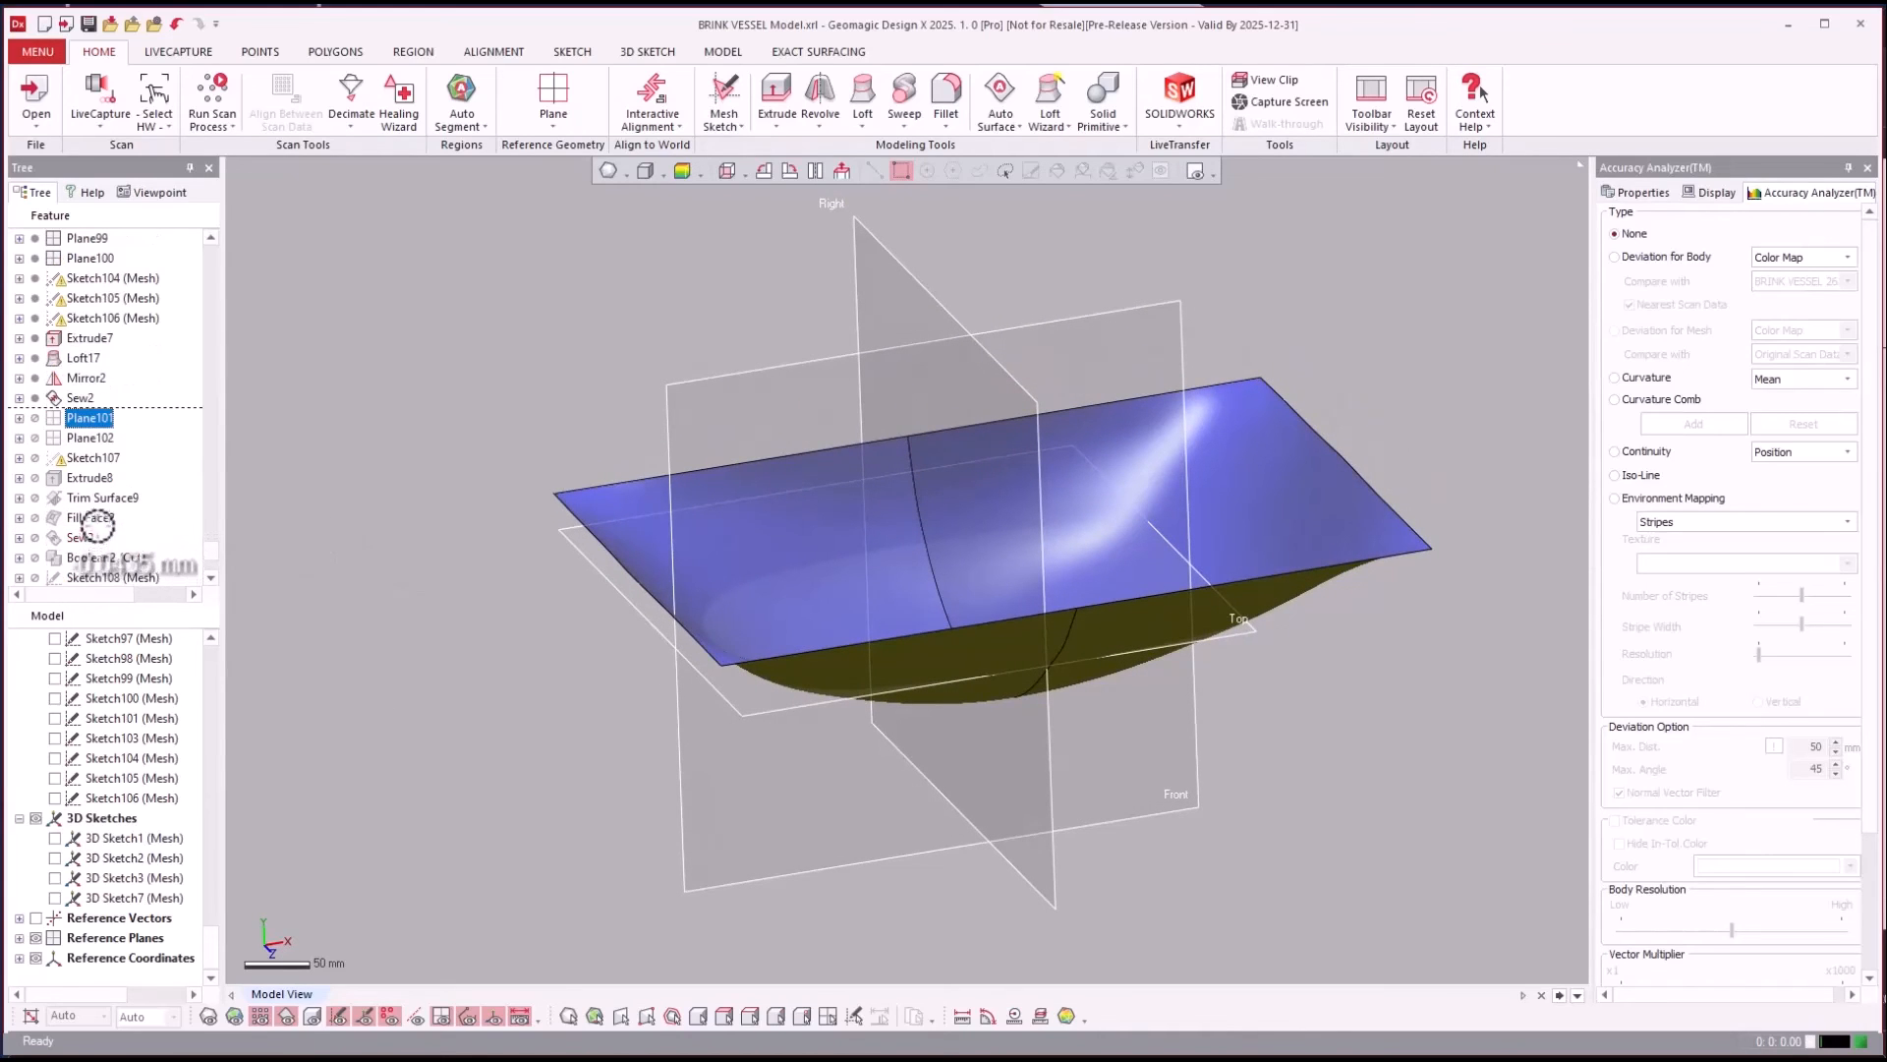
click(86, 479)
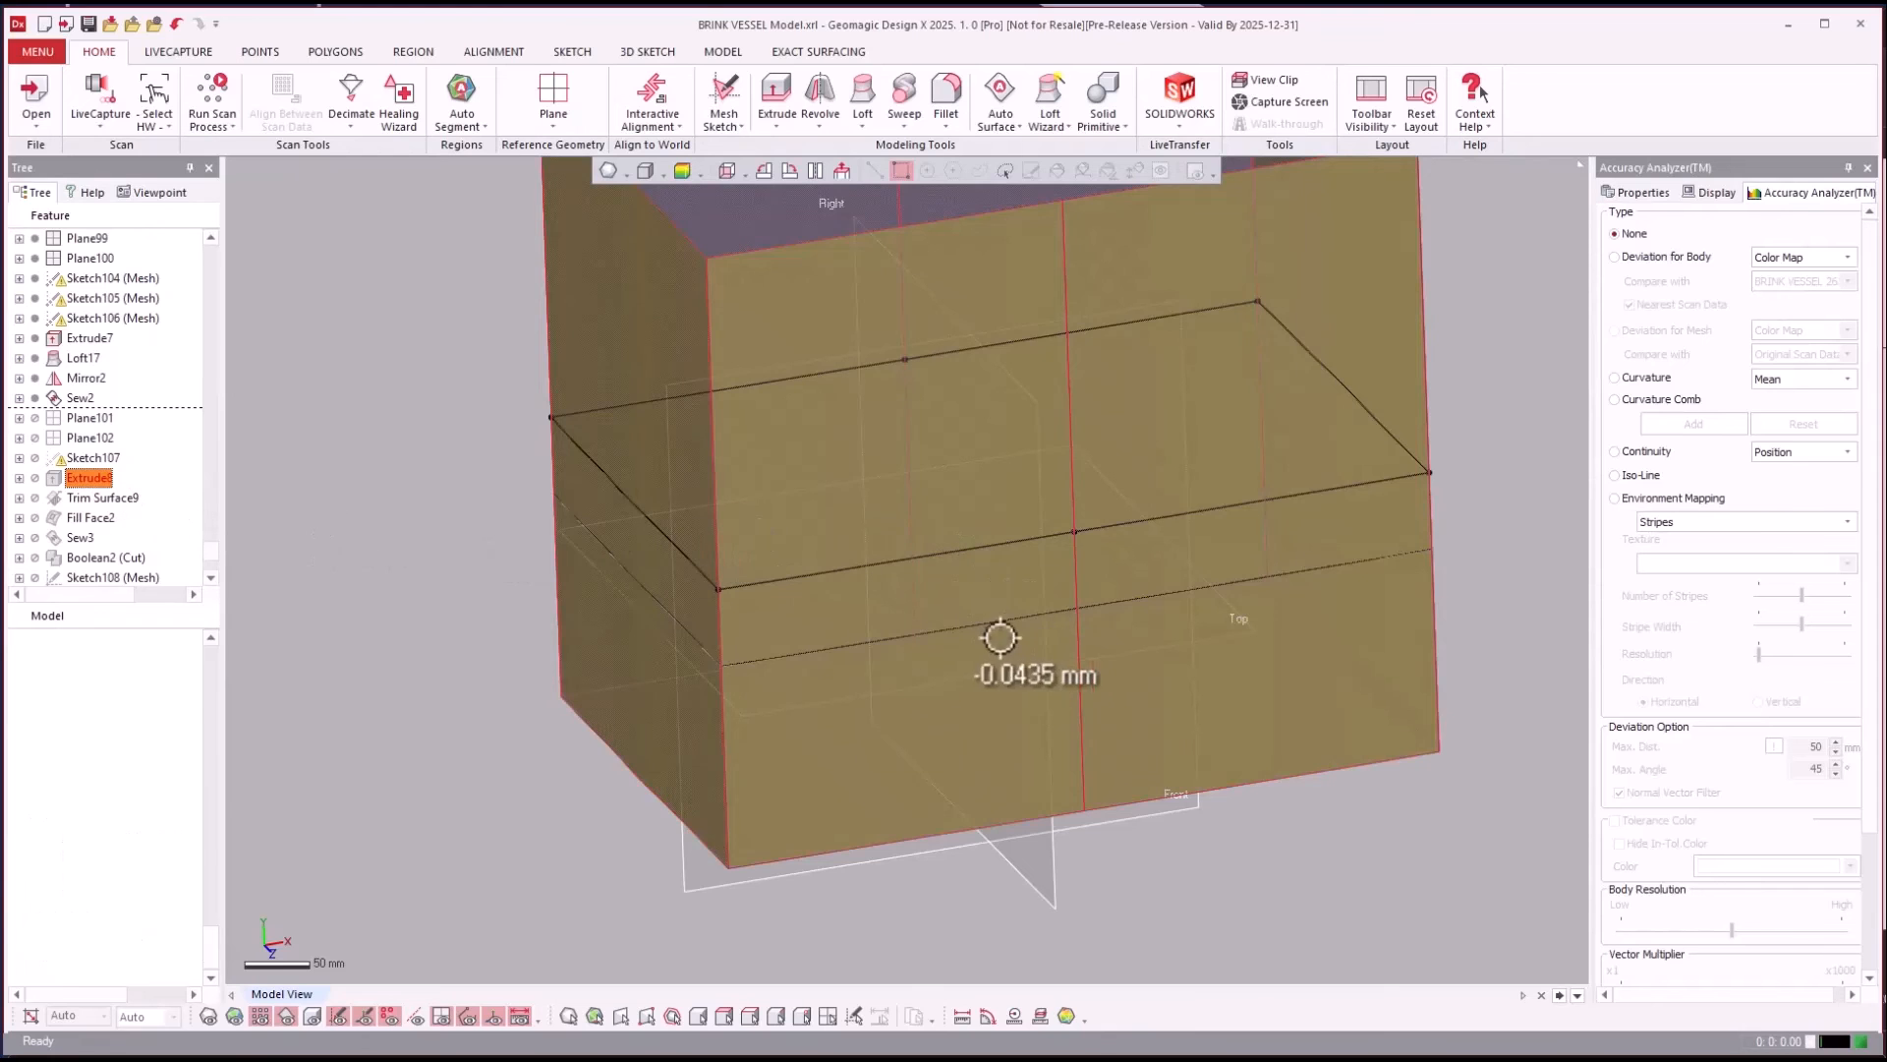
click(364, 395)
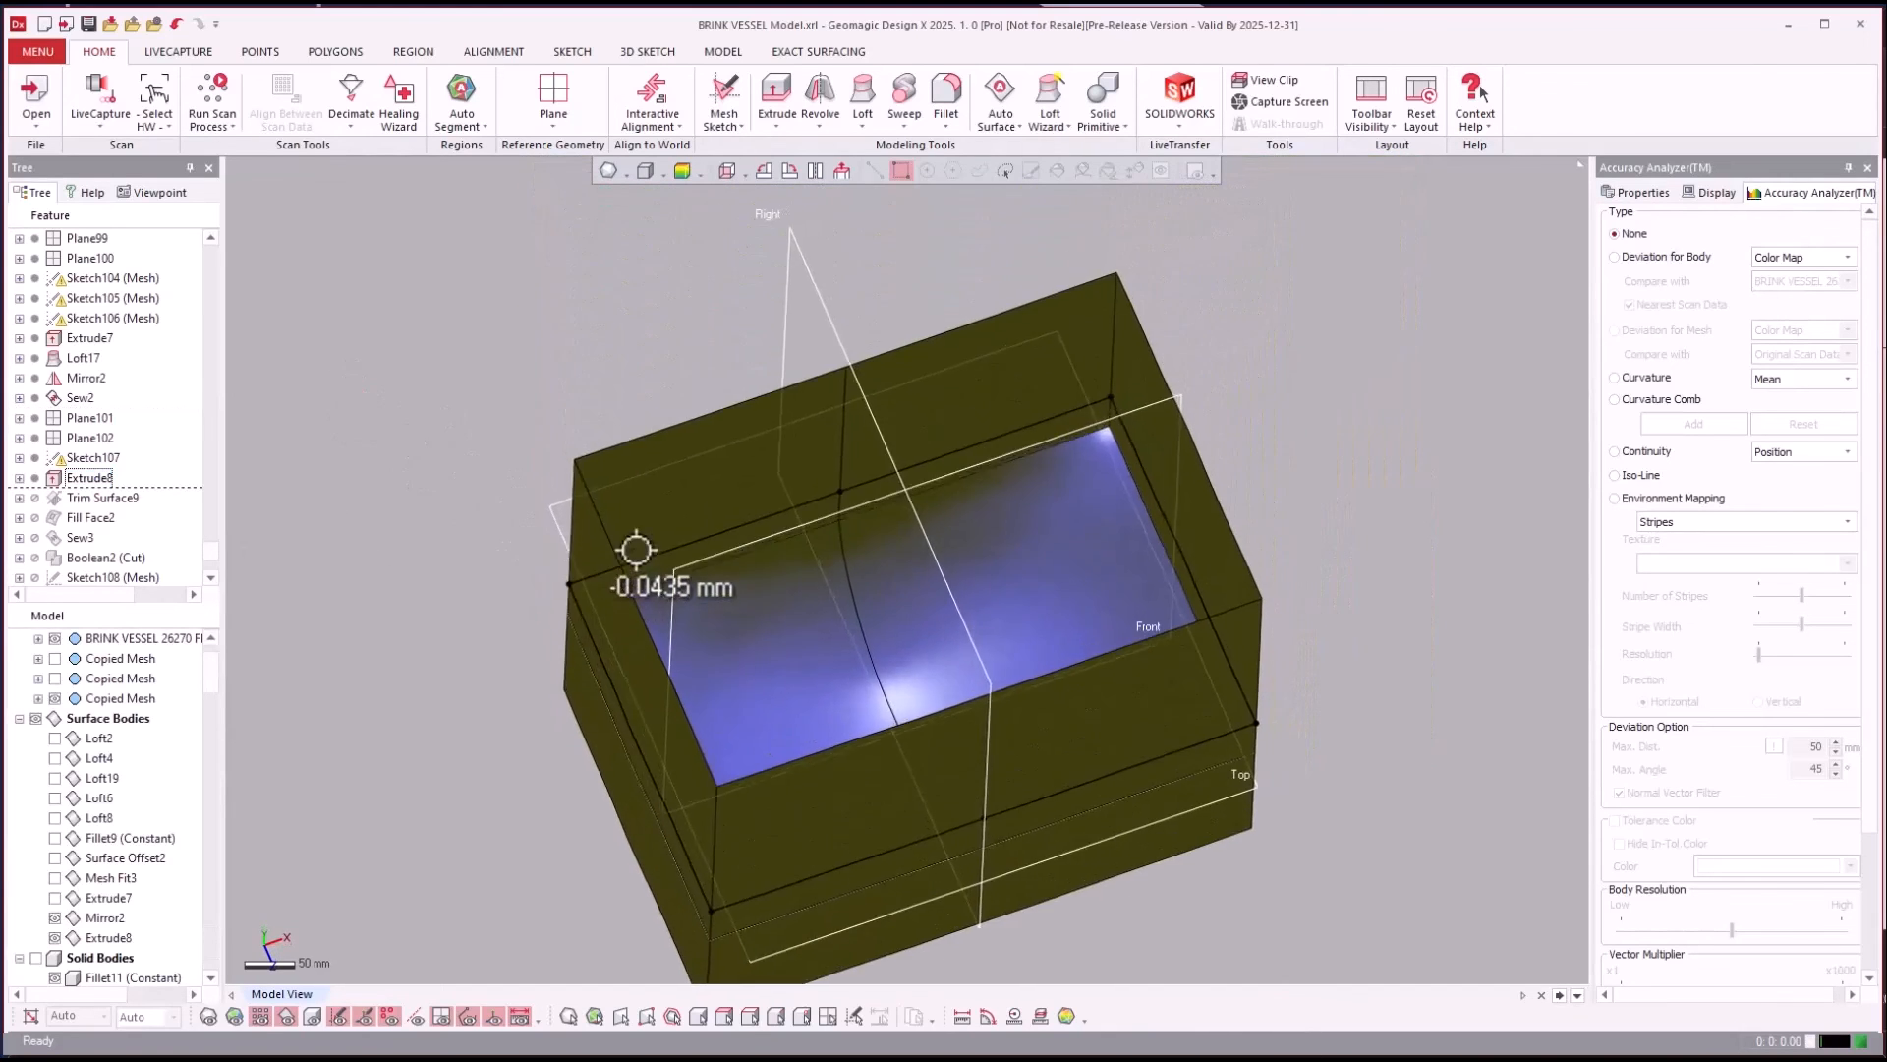
right_drag(643, 553, 625, 499)
Roll the history forward through Trim Surface9, Fill Face2 and Sew3, inspecting the closed cutting body from above and below.
scroll(625, 499, down, 2)
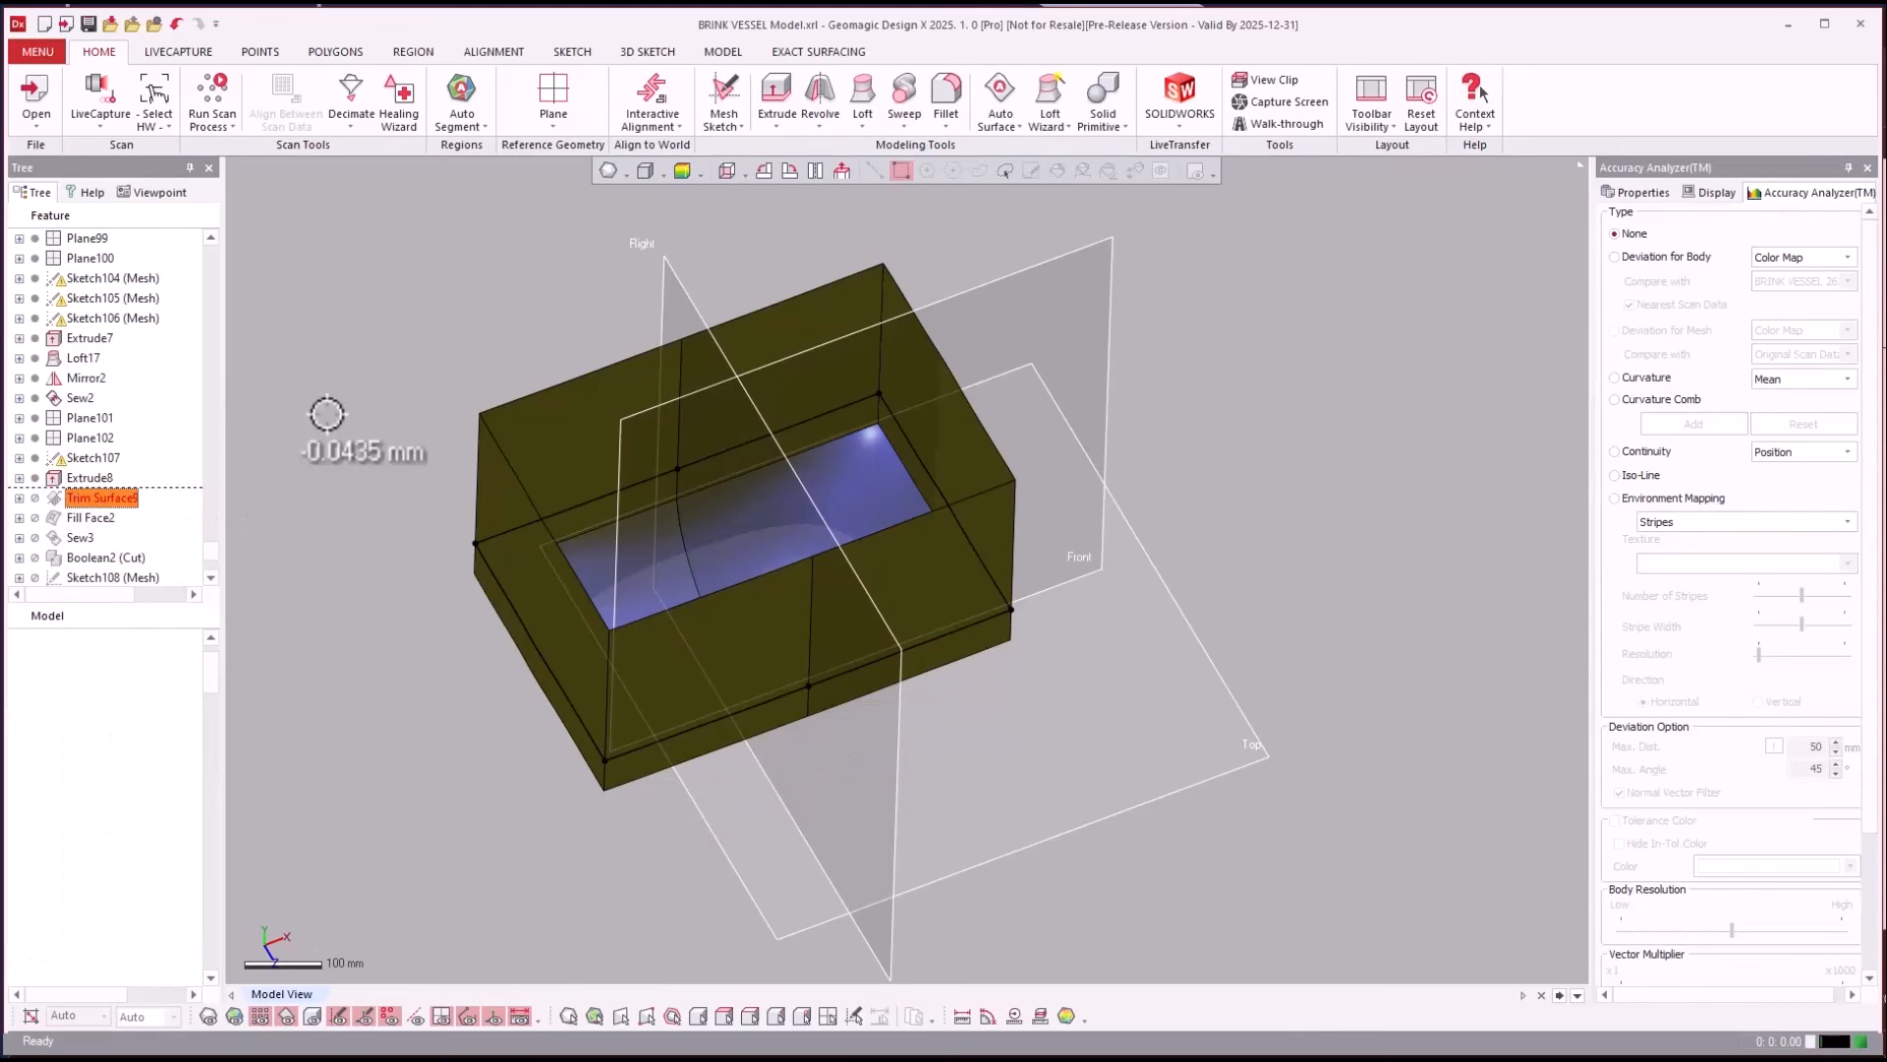
right_drag(344, 439, 161, 566)
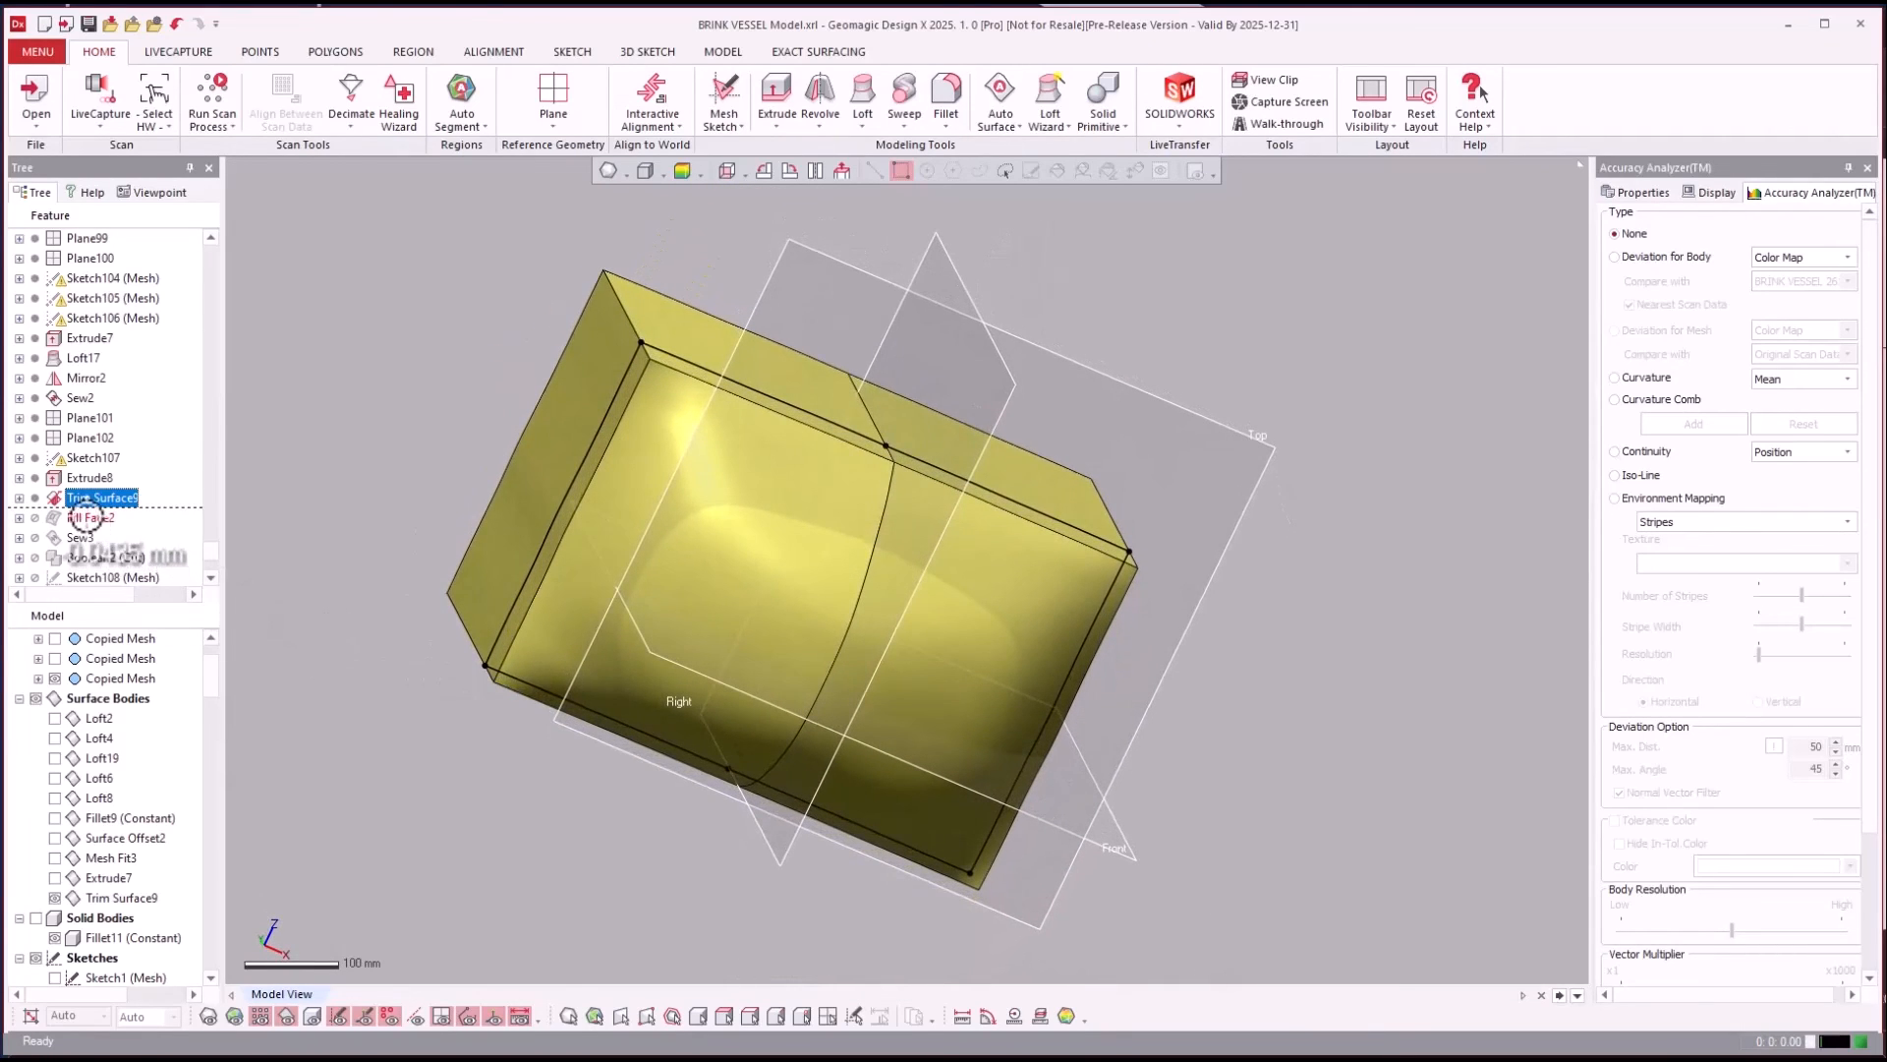
click(86, 517)
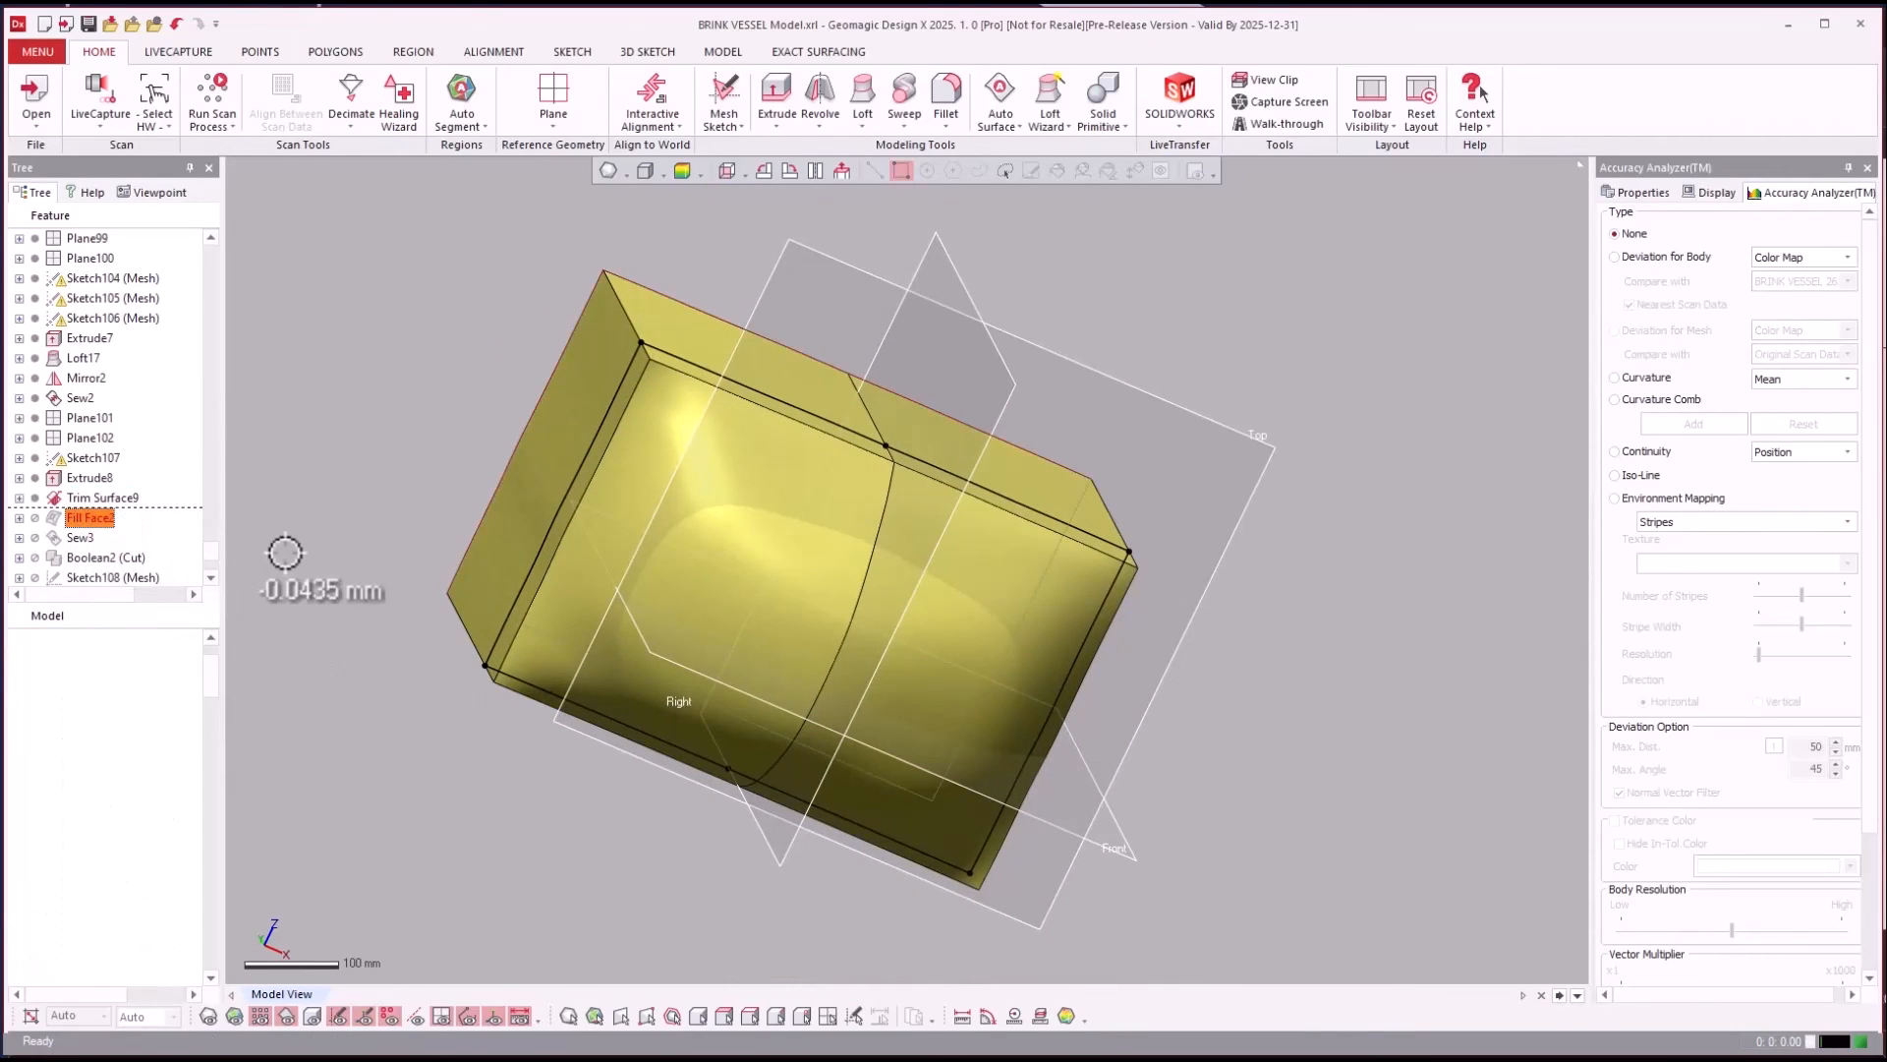
right_drag(378, 546, 126, 553)
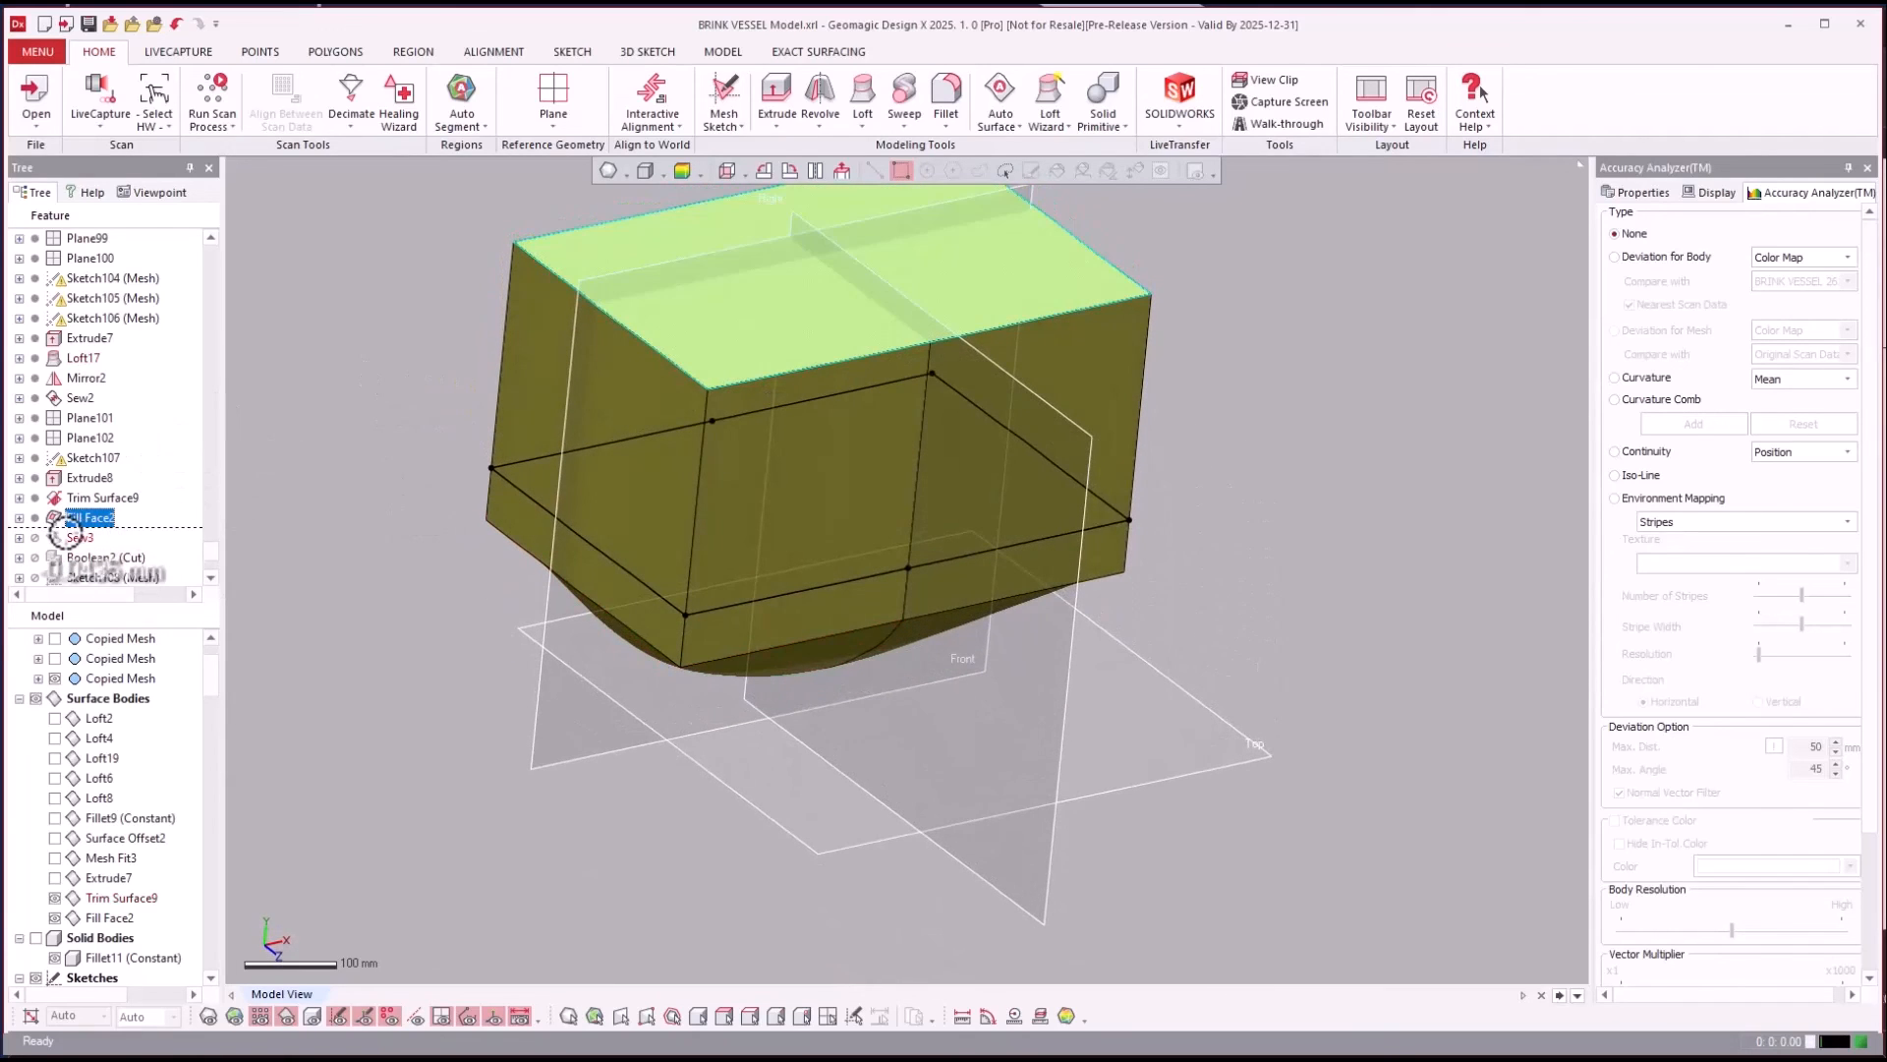
click(78, 538)
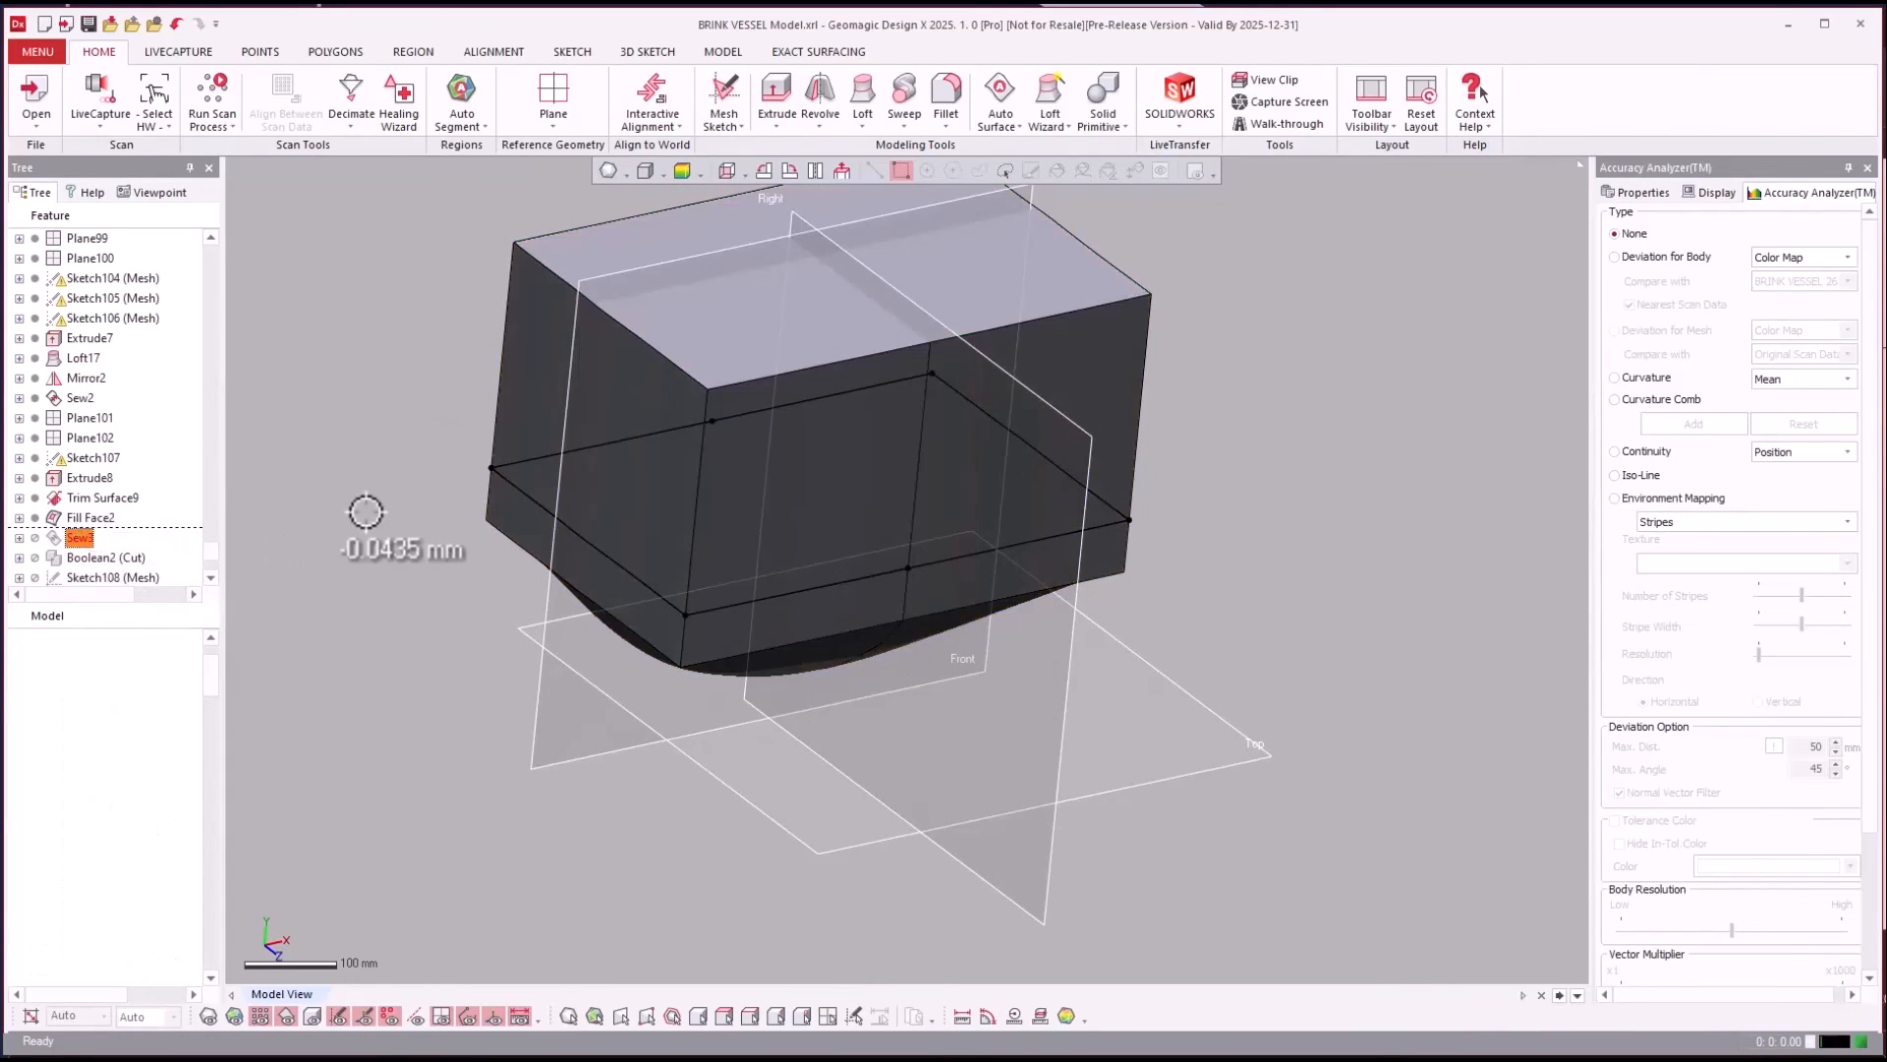
right_drag(363, 429, 133, 573)
Roll the history forward through Boolean2 (Cut), examine the vessel's rim and hide Sketch107.
right_click(115, 553)
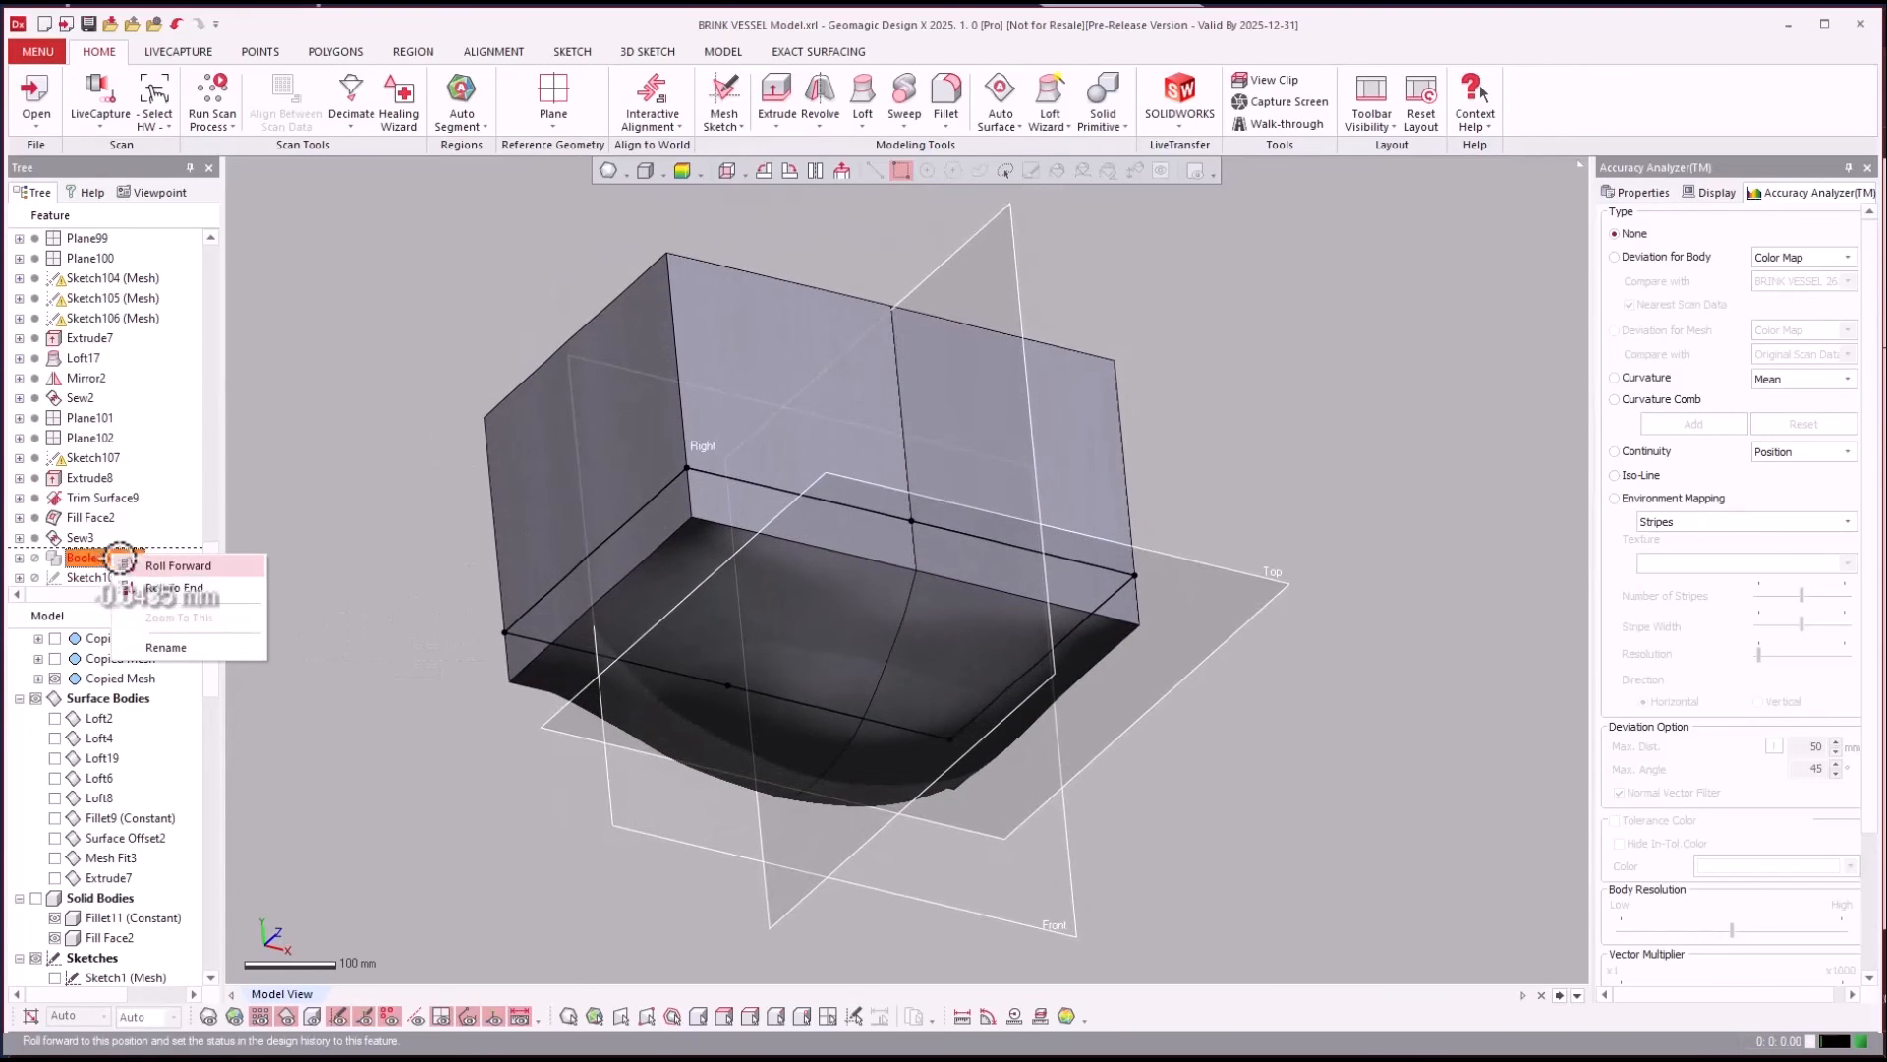
click(130, 565)
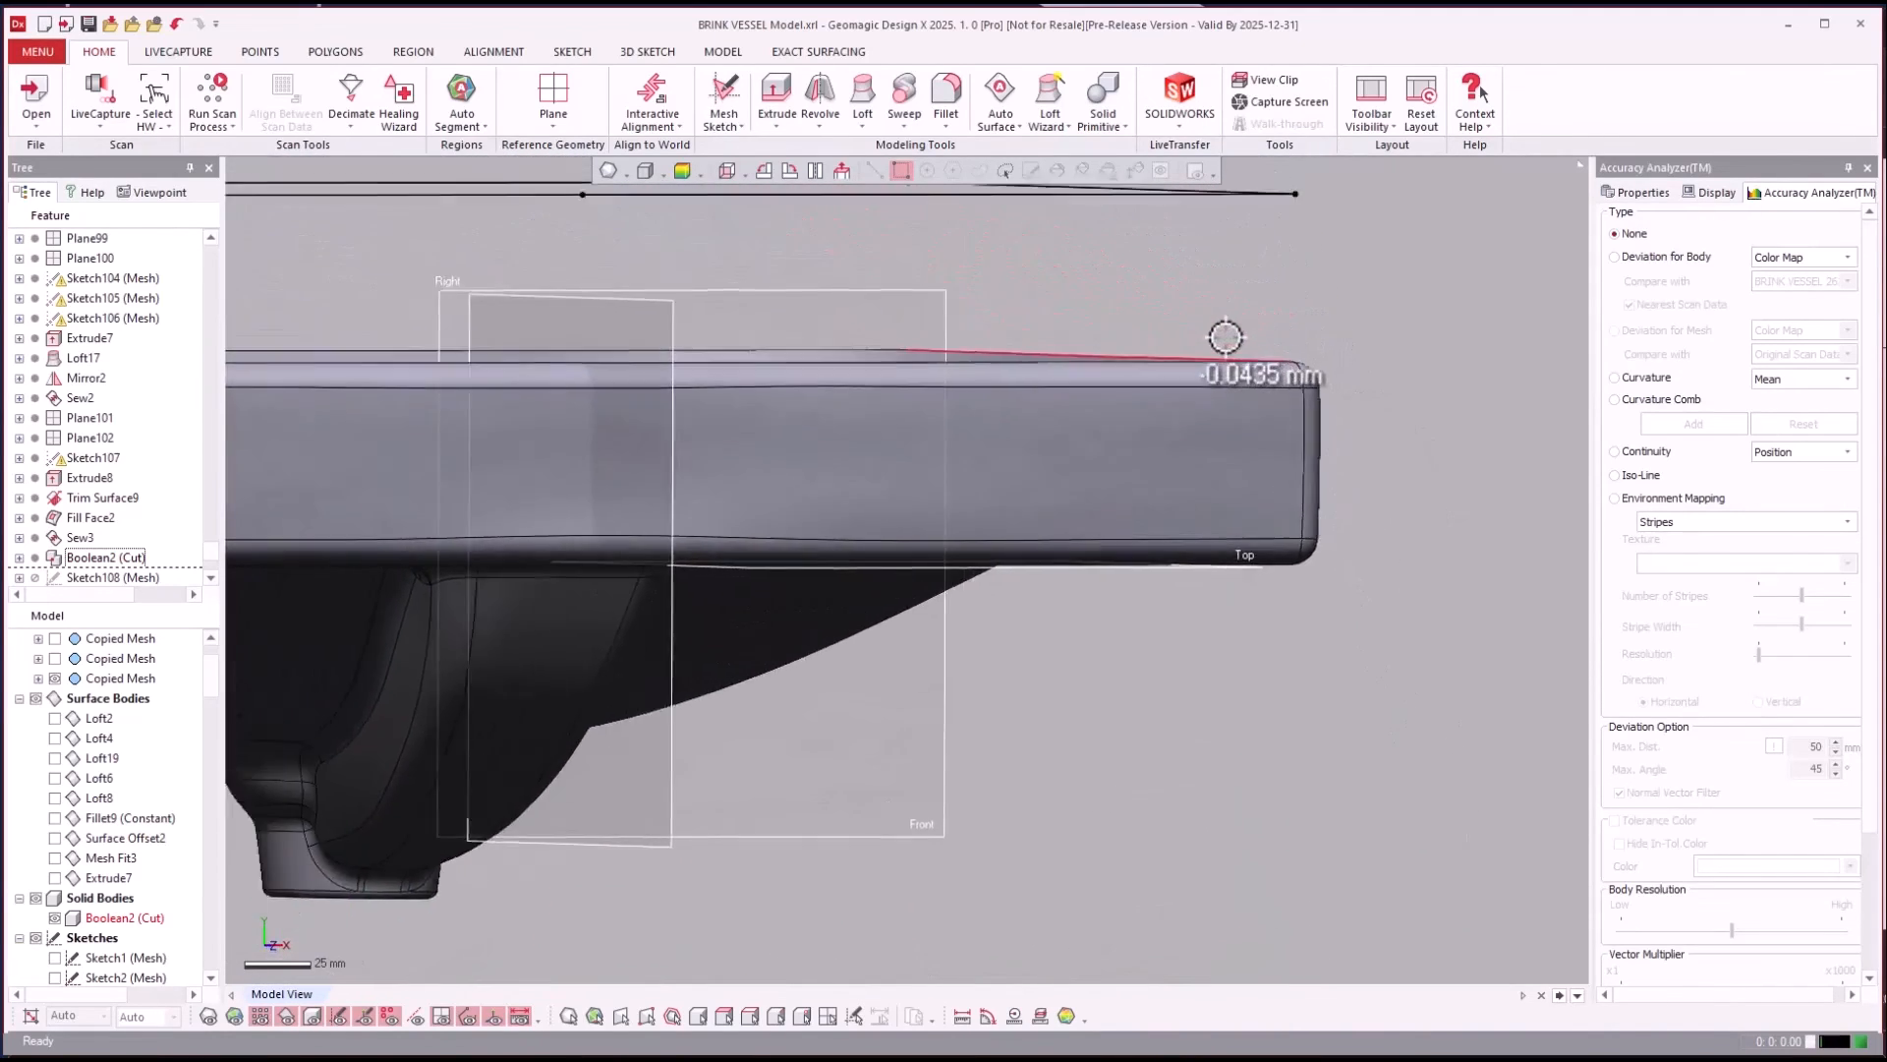
scroll(168, 828, down, 10)
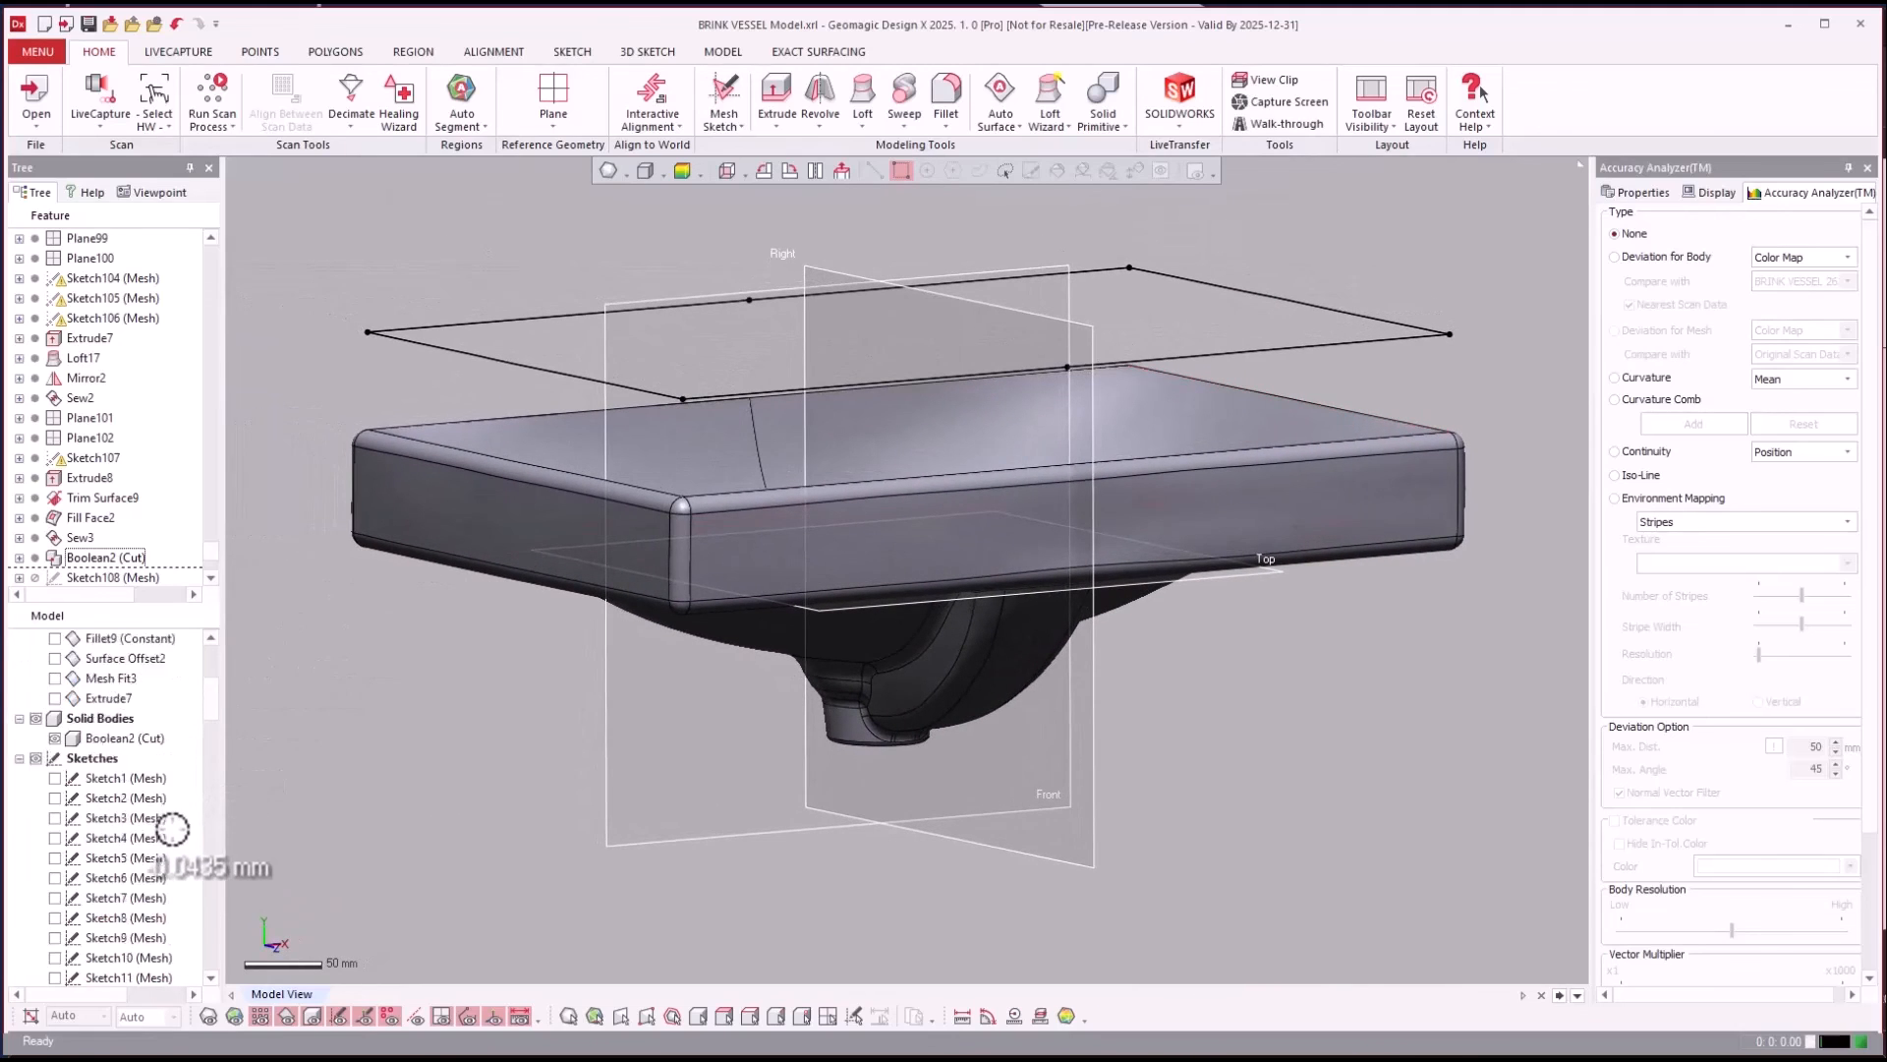
scroll(142, 827, up, 3)
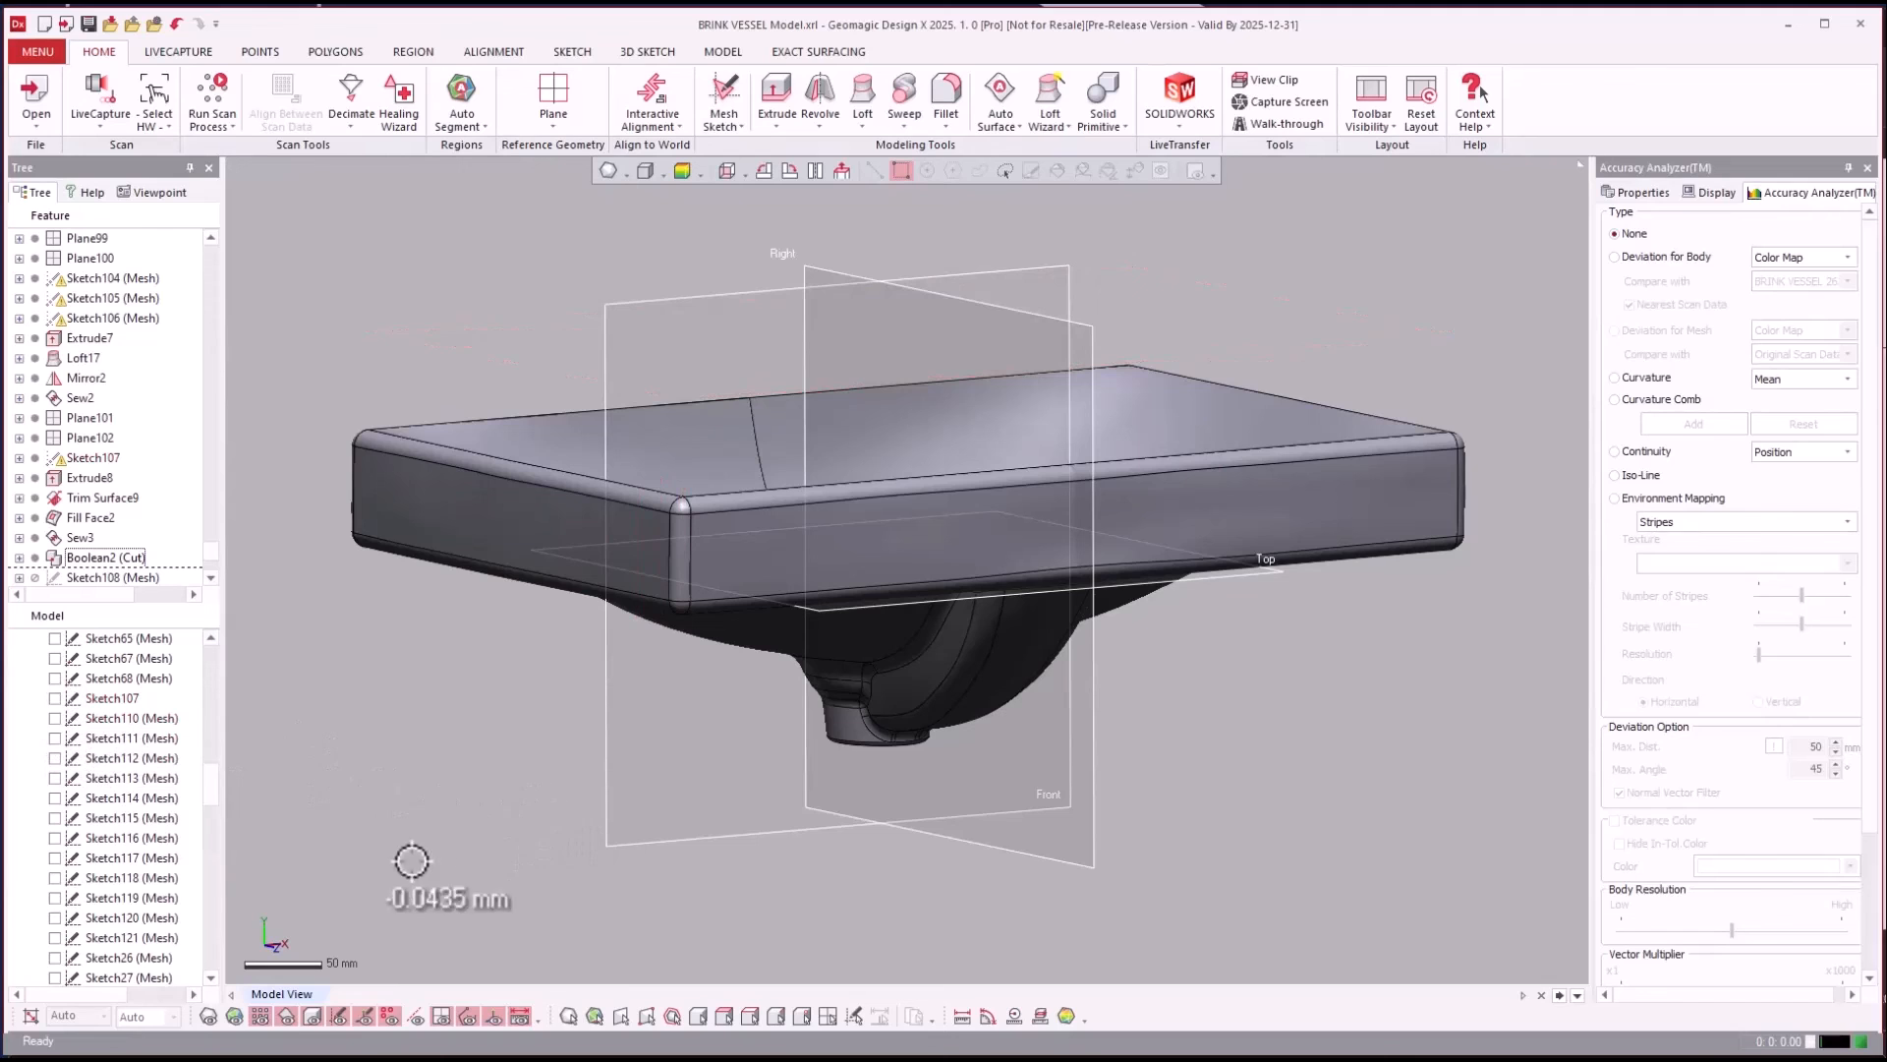
Roll the history forward through Revolve2 (Cut) and inspect the drain opening from beneath the vessel.
click(84, 540)
scroll(97, 513, down, 3)
right_drag(365, 257, 472, 342)
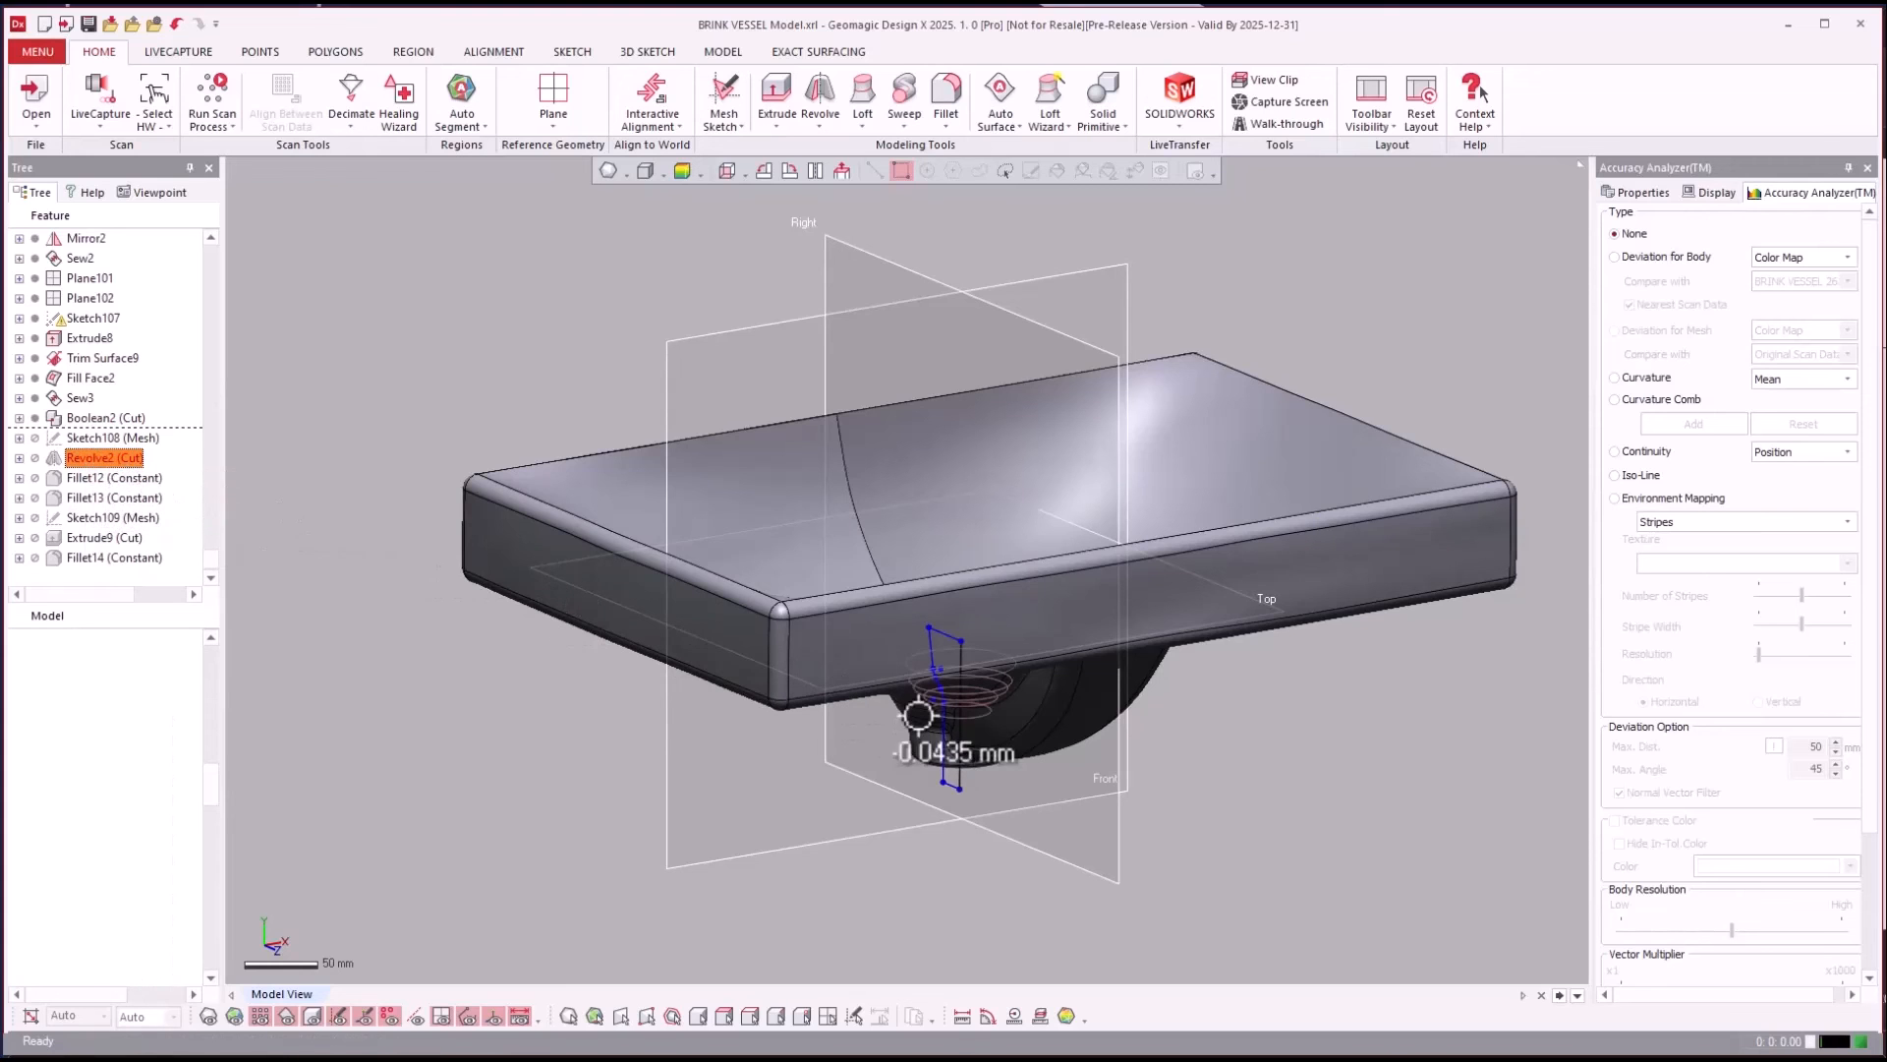
right_drag(973, 747, 308, 603)
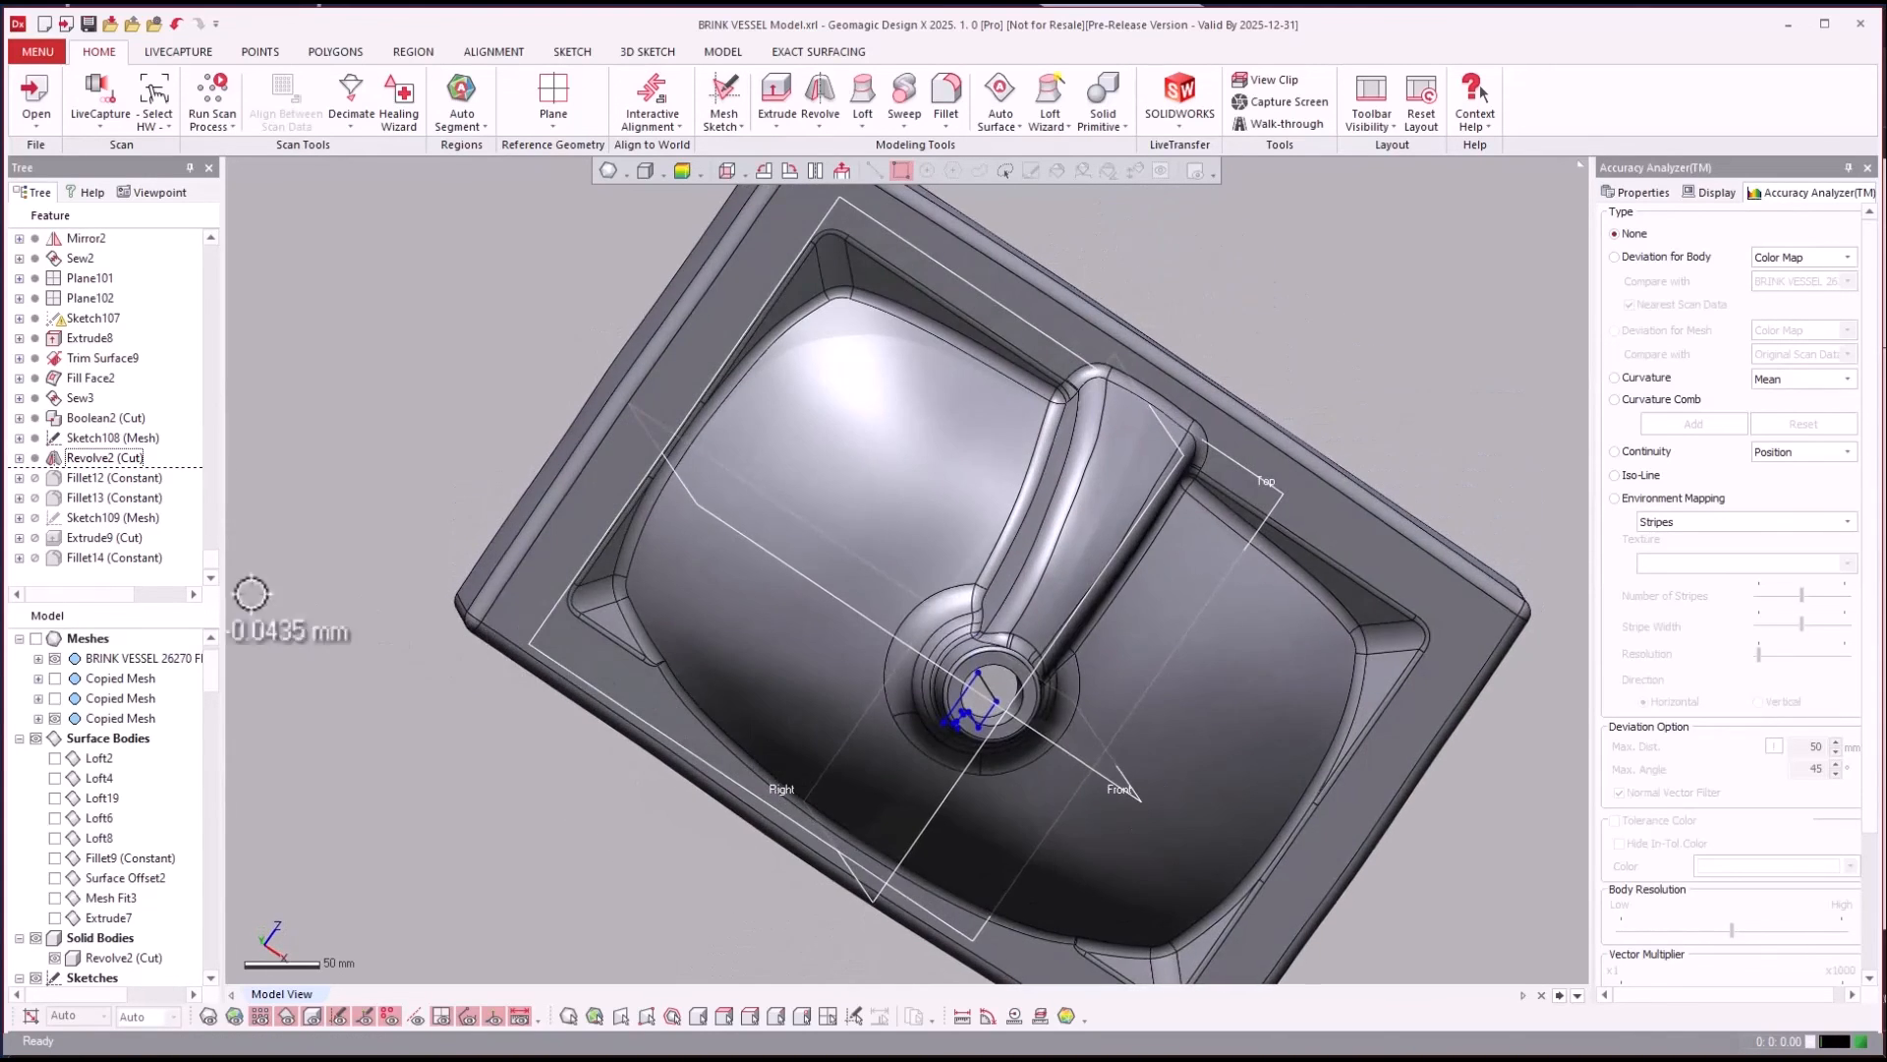
Roll the history forward through Fillet12 and Fillet13 and examine the filleted drain from above.
click(84, 497)
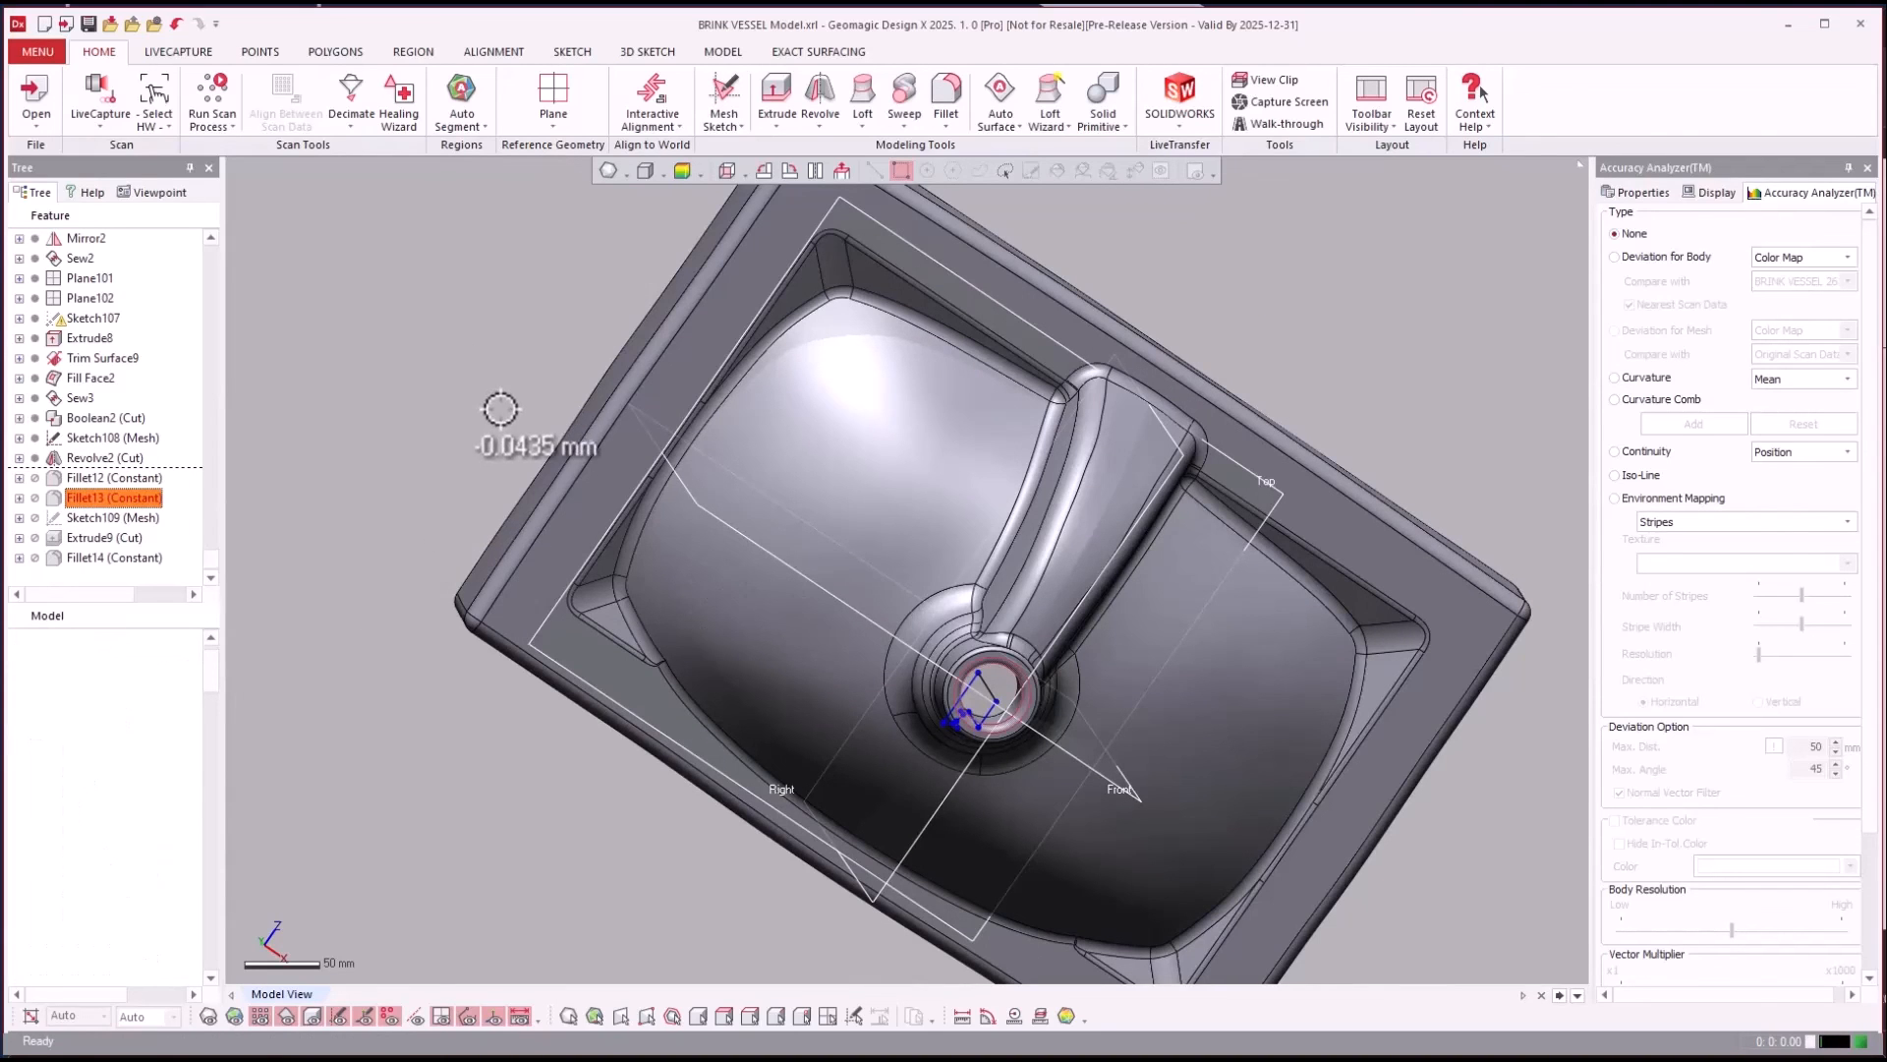
right_drag(481, 408, 443, 445)
right_drag(412, 511, 99, 545)
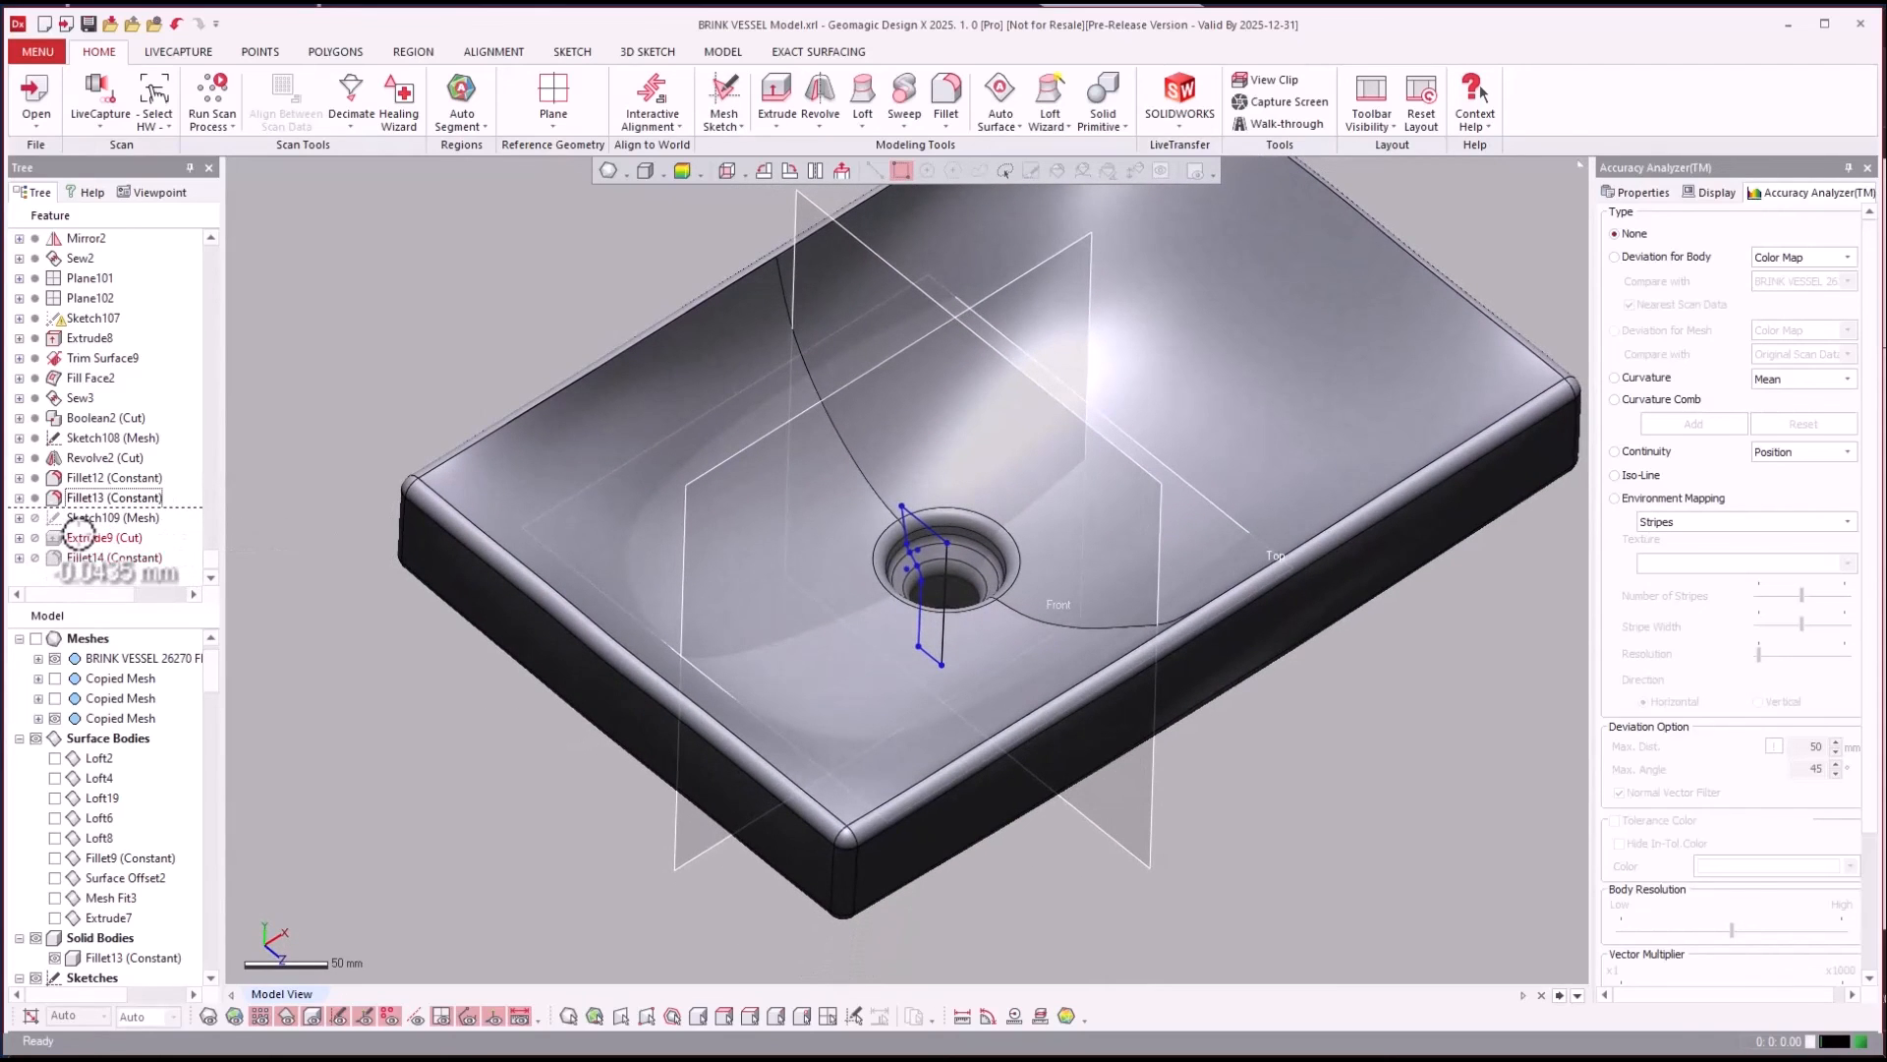
Roll the history forward through Fillet14 and examine the filleted overflow slot in the basin wall.
right_click(90, 552)
click(110, 558)
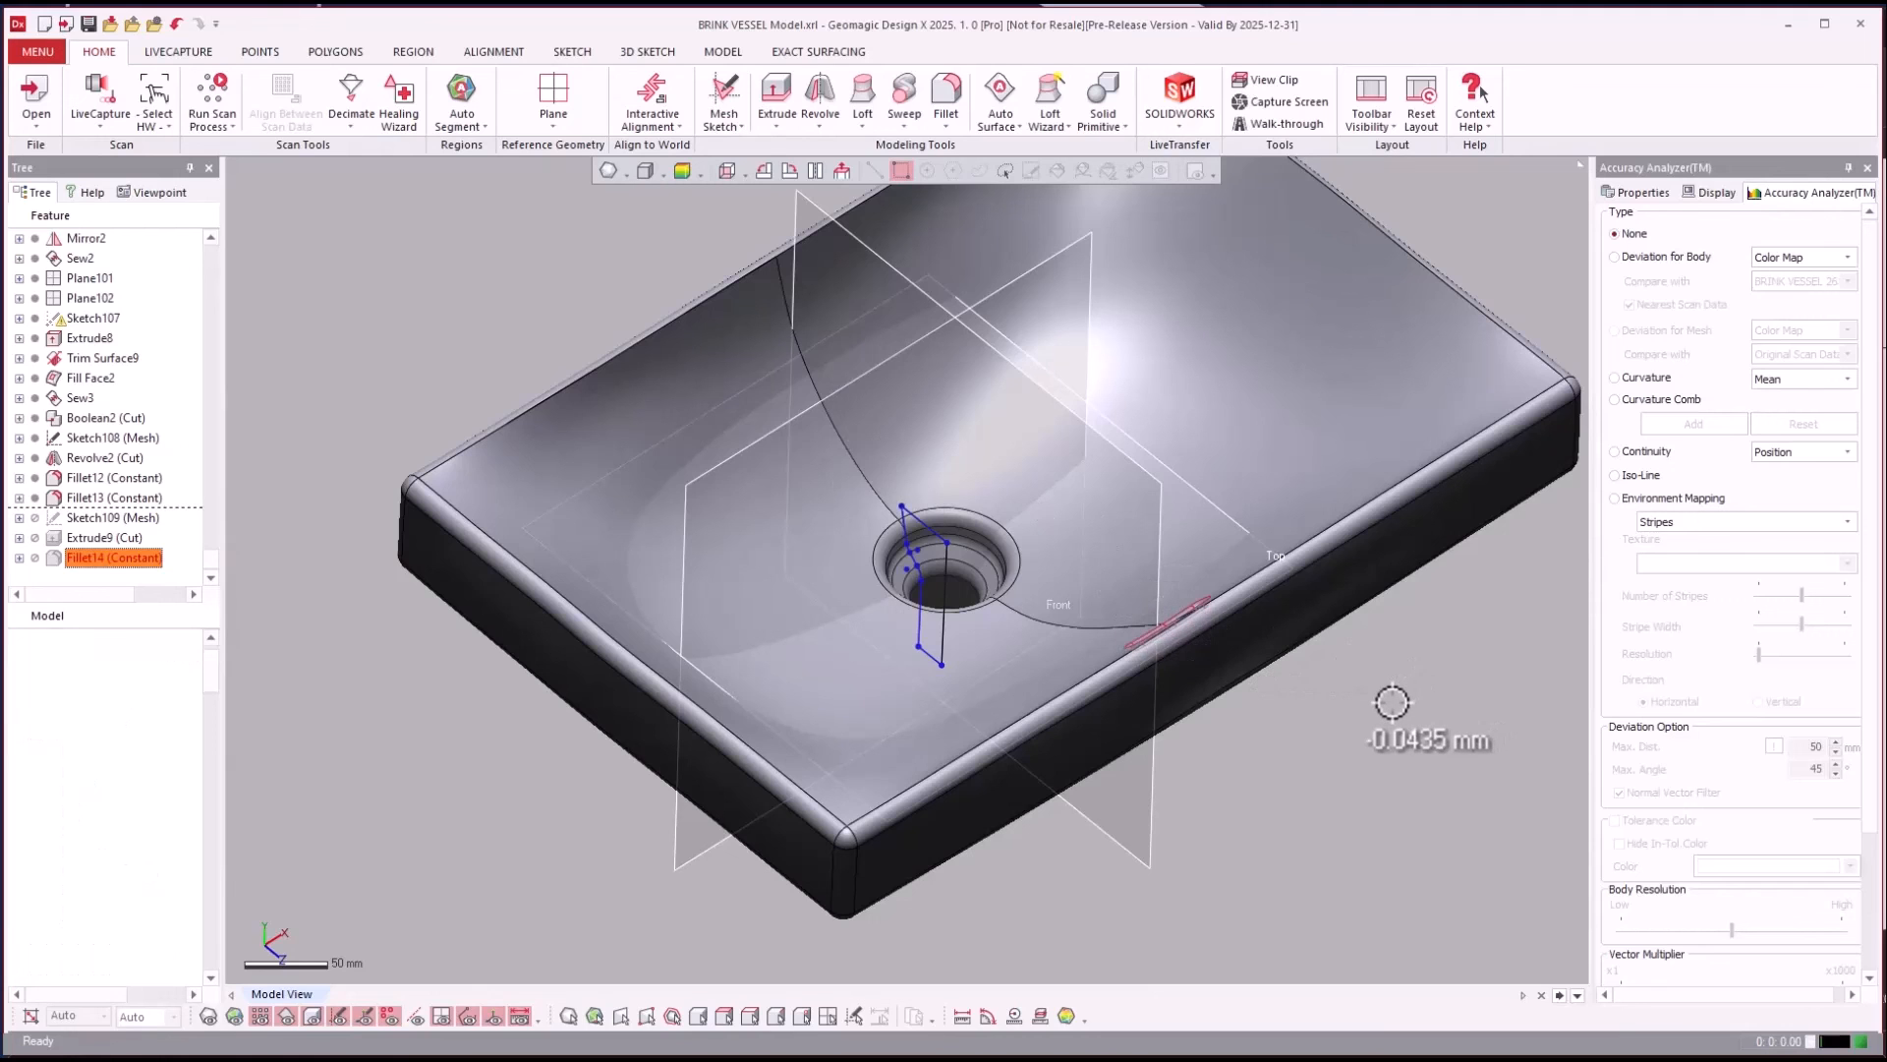
right_drag(1137, 413, 1351, 810)
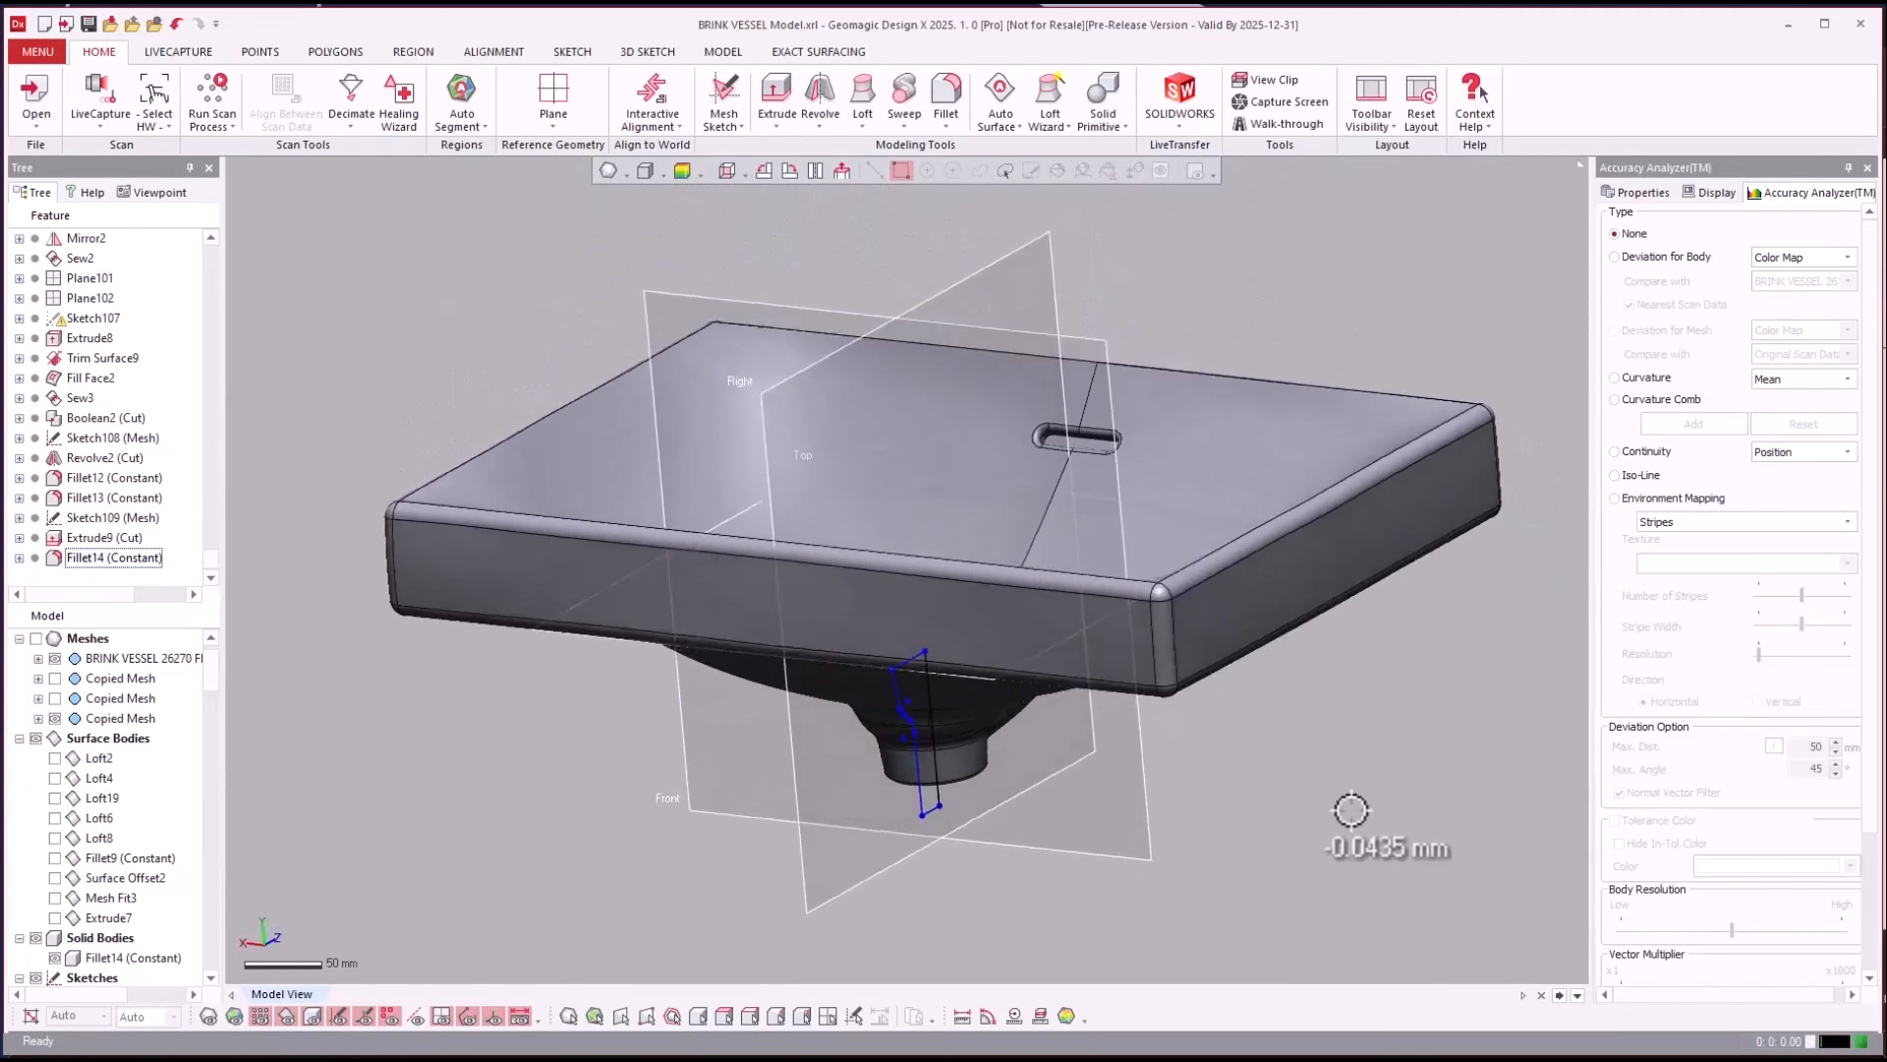
Hide the Sketch108 drain profile and view the finished vessel from the overflow slot's side.
scroll(133, 843, down, 7)
scroll(130, 858, down, 15)
click(57, 698)
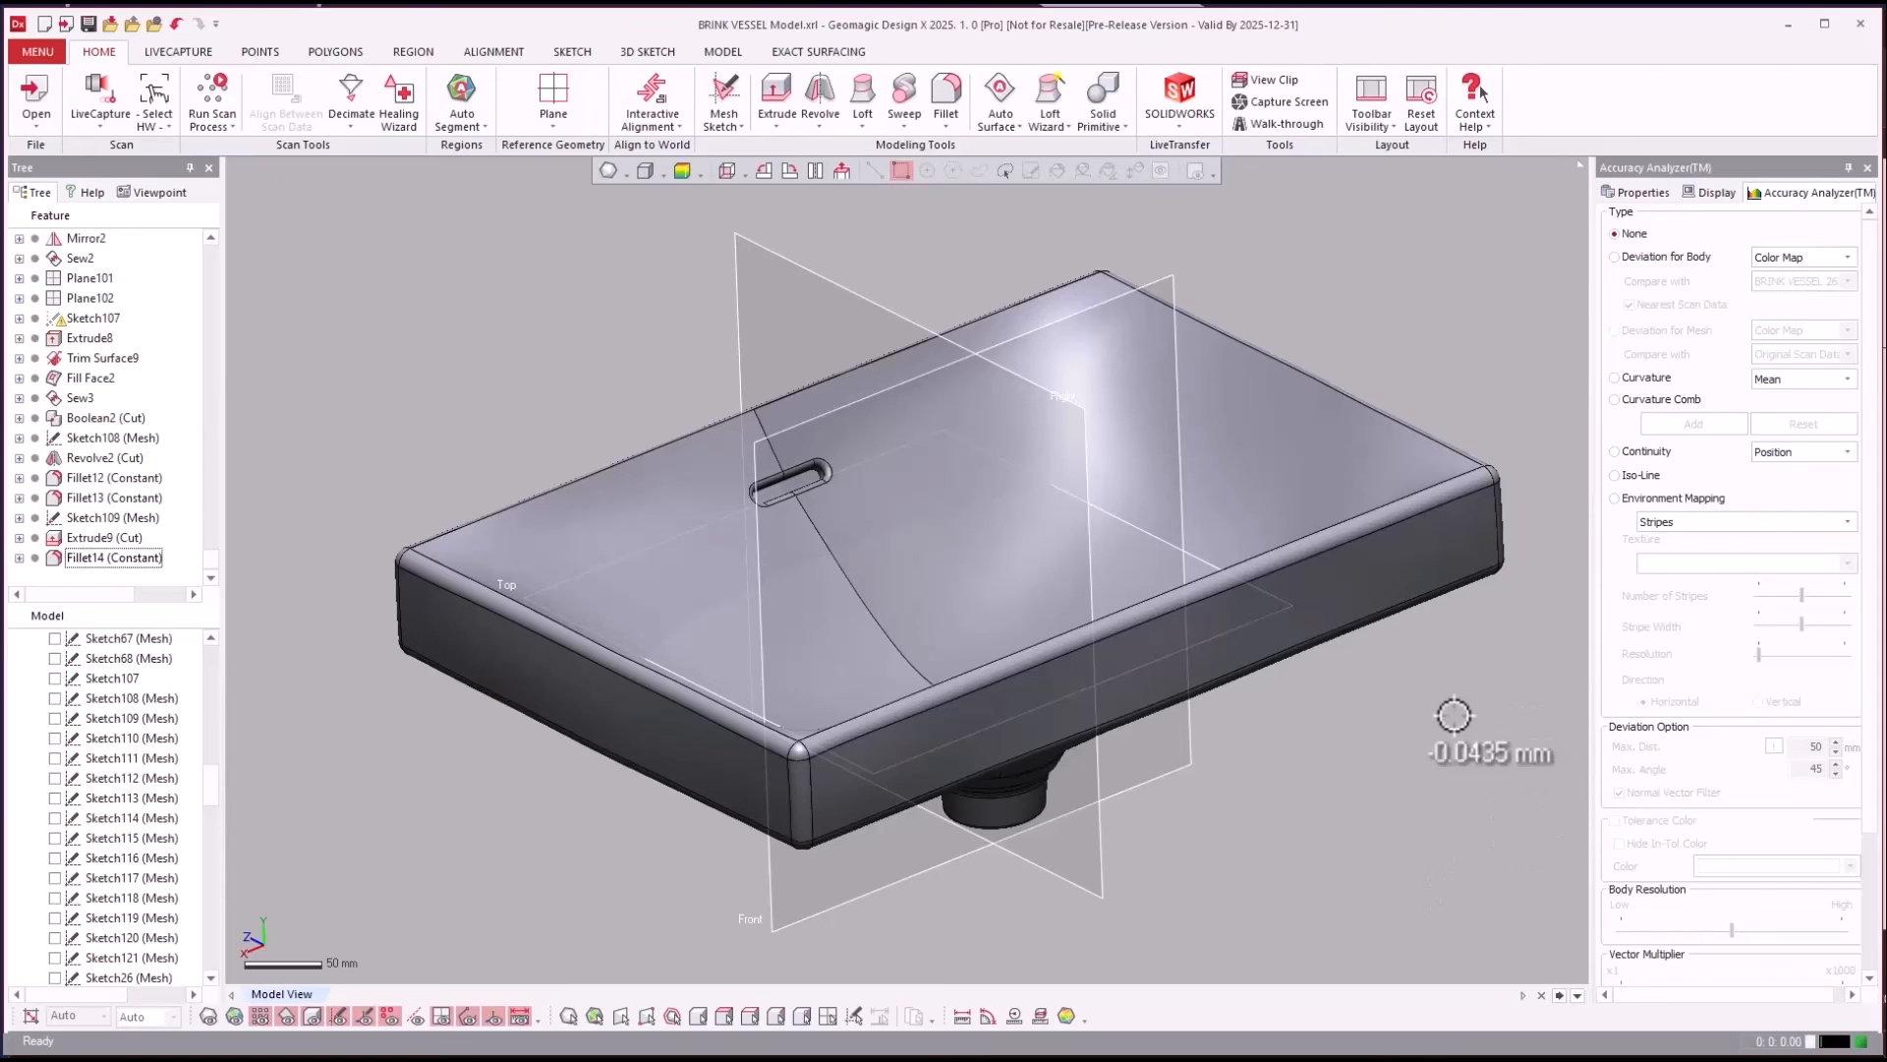
right_drag(1354, 739, 1354, 768)
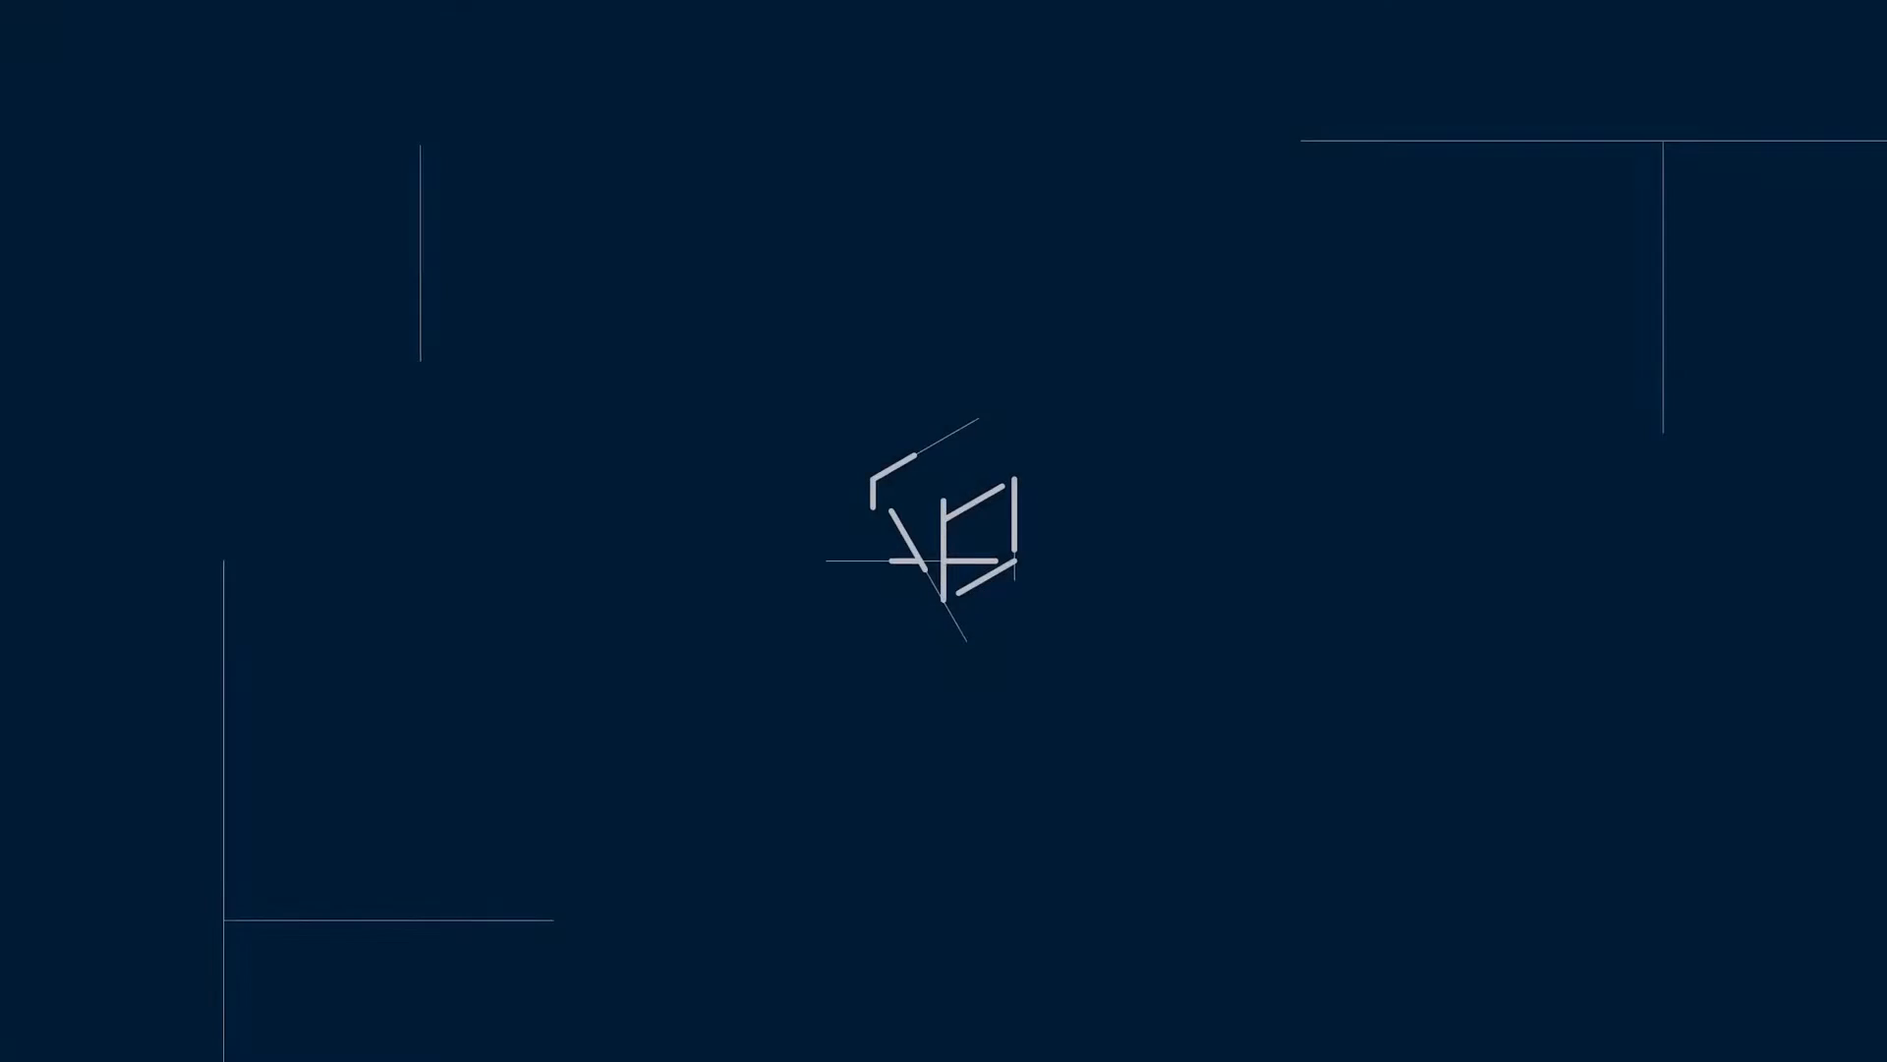